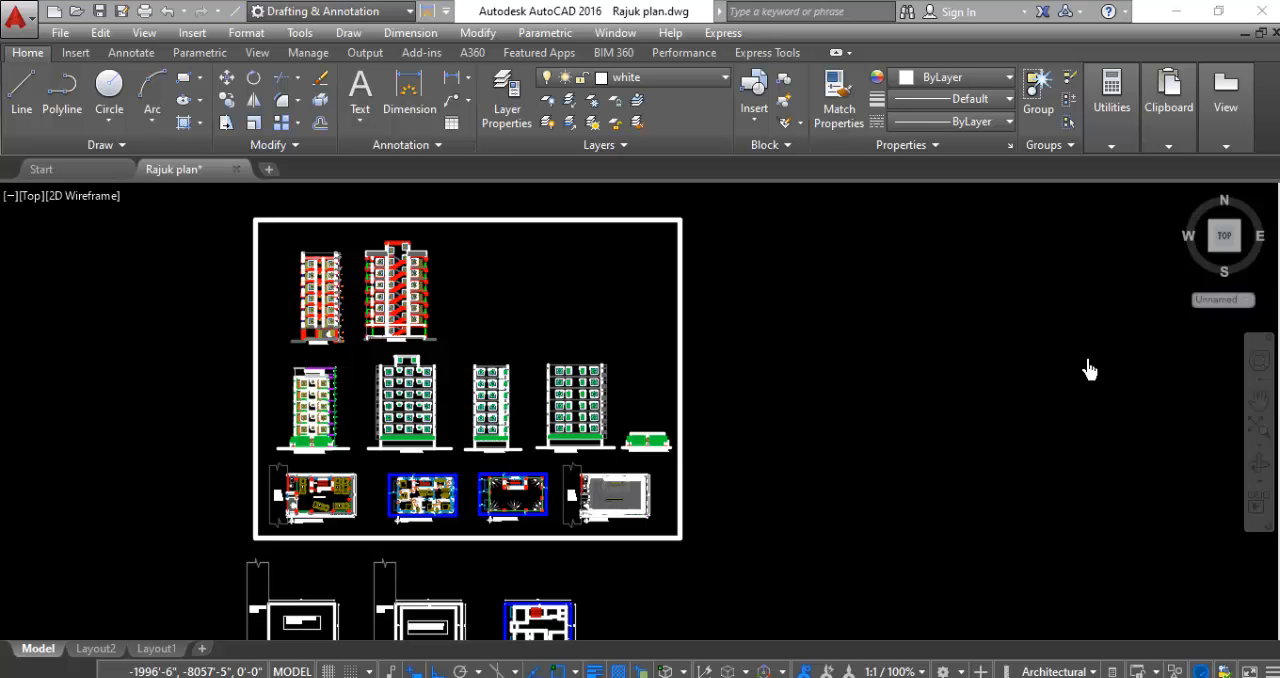
# - Look over the framed sheet of sections, elevations and floor plans and the three separate plans below it
pyautogui.scroll(-2, 948, 294)
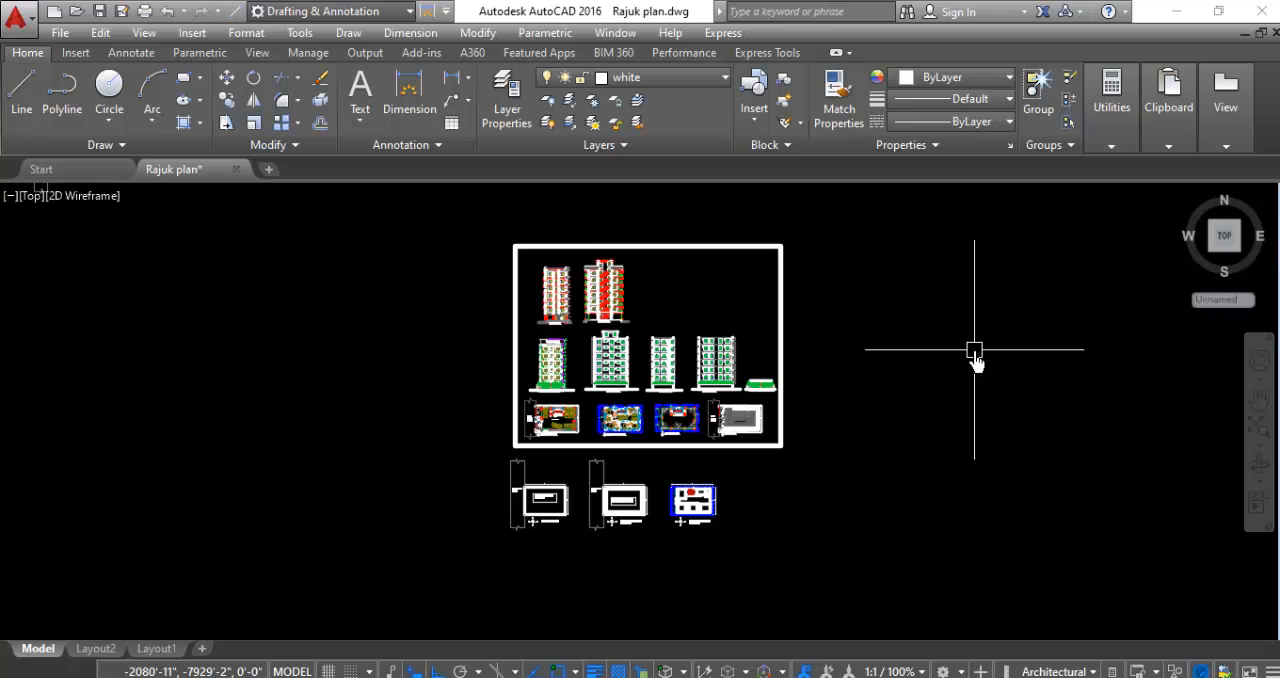
pyautogui.scroll(4, 626, 523)
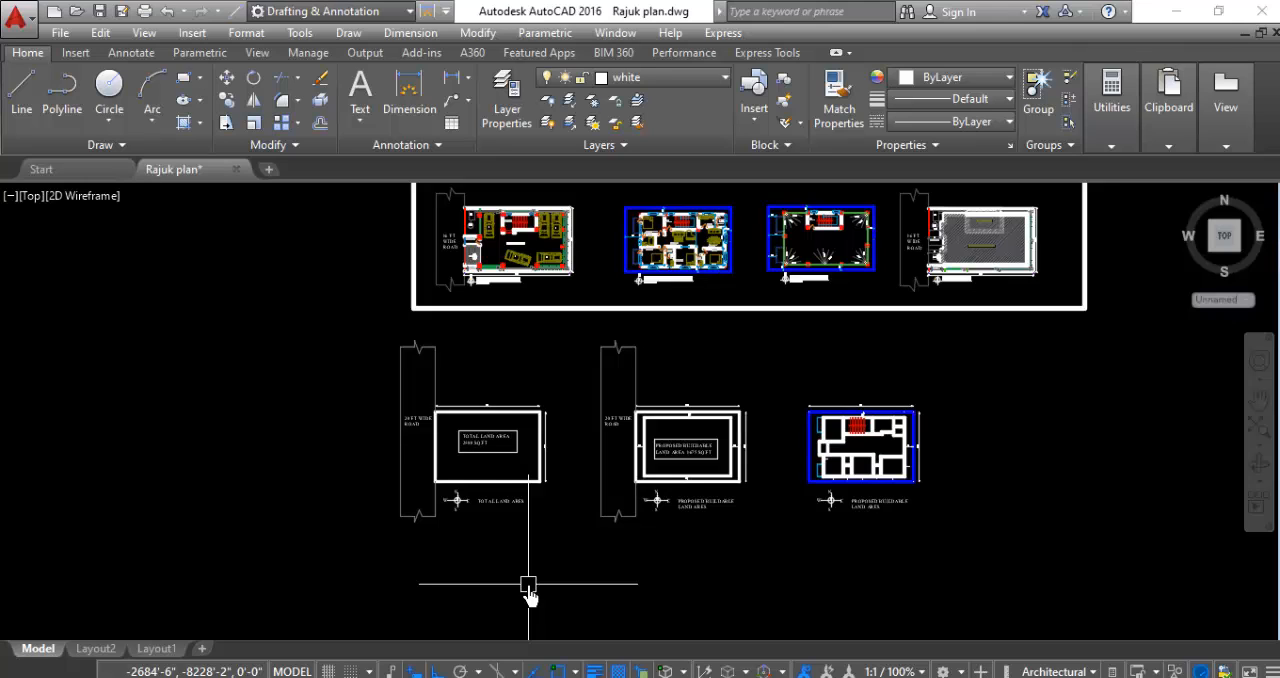
pyautogui.scroll(-2, 975, 575)
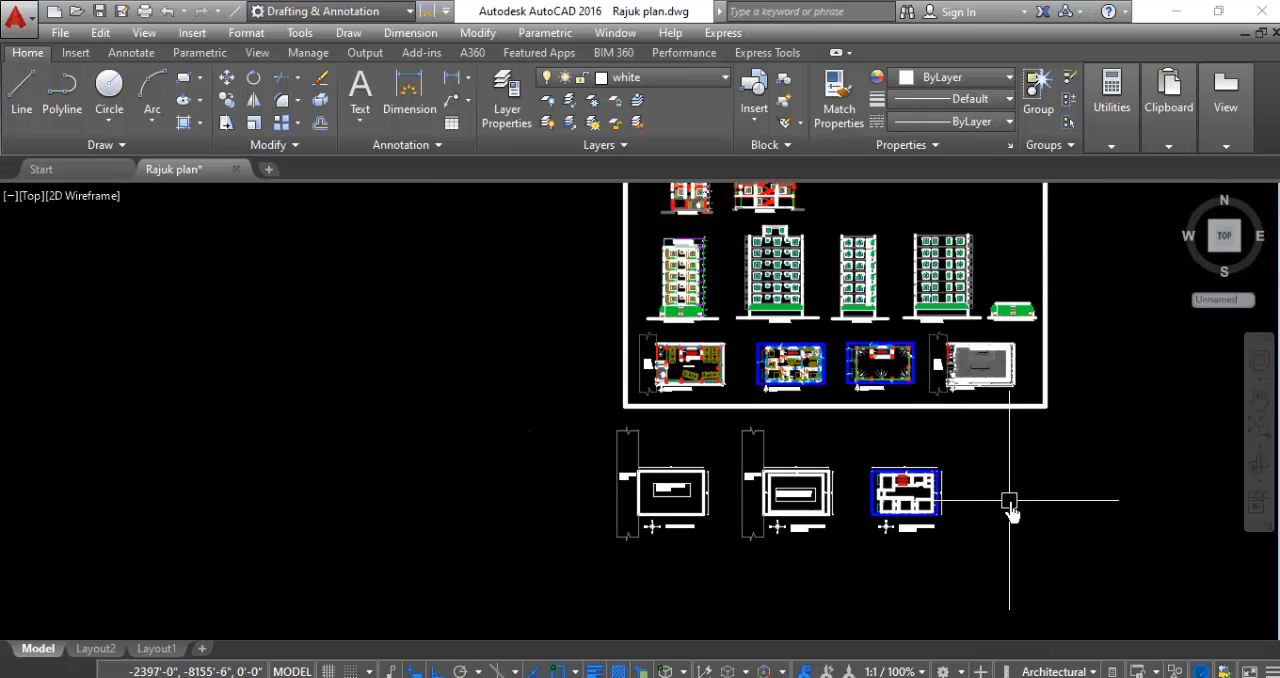
pyautogui.scroll(4, 1011, 508)
pyautogui.scroll(-6, 1023, 514)
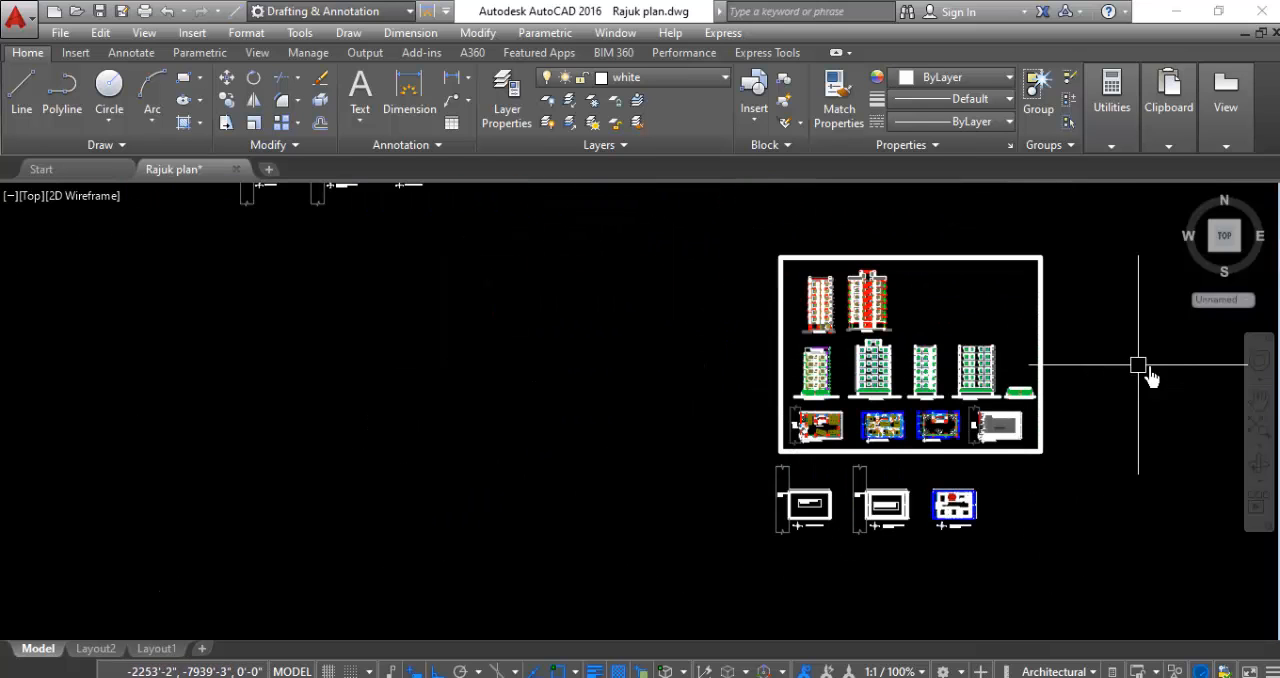
pyautogui.scroll(2, 1184, 367)
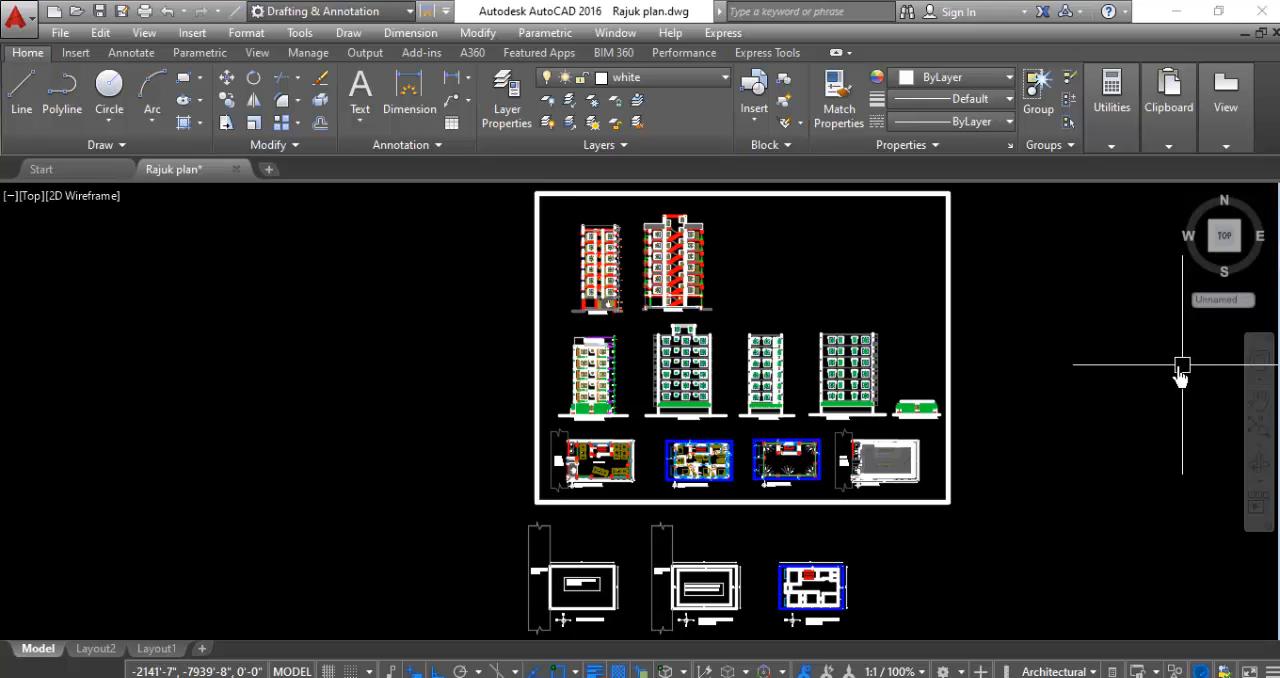
pyautogui.scroll(-2, 925, 280)
pyautogui.scroll(2, 935, 540)
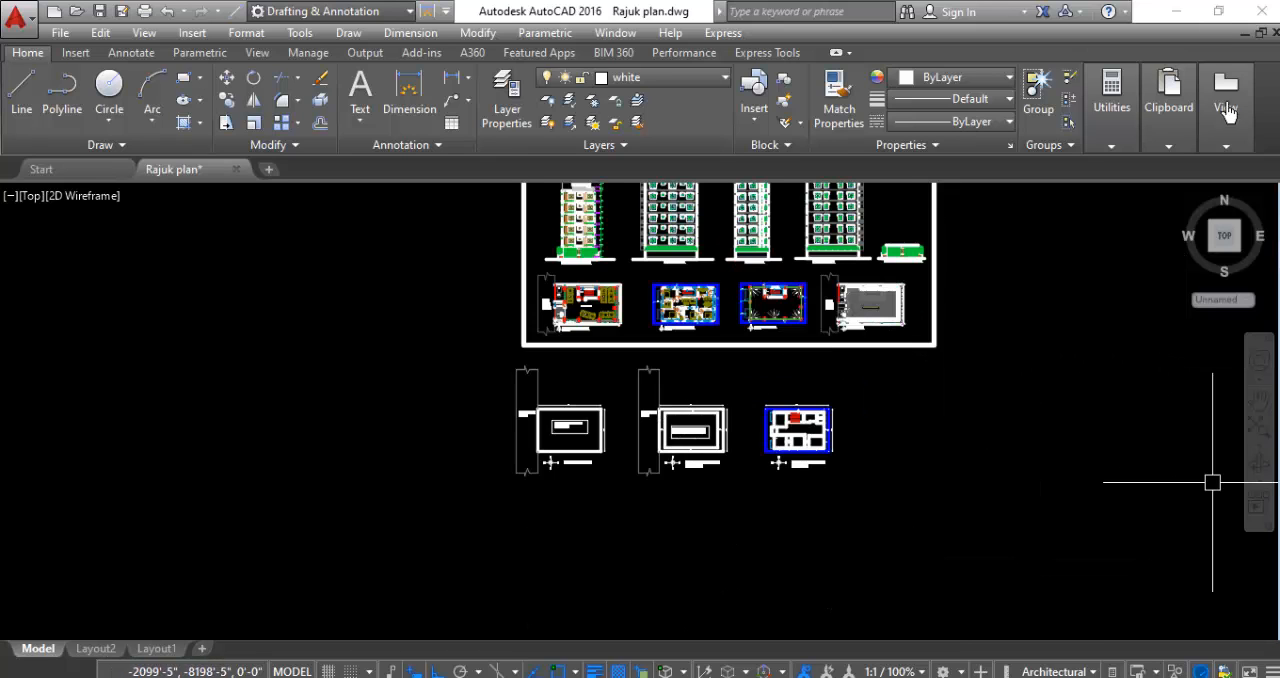
# - Examine the total land area plan and the proposed buildable land area plan beside it
pyautogui.scroll(3, 612, 440)
pyautogui.scroll(2, 540, 488)
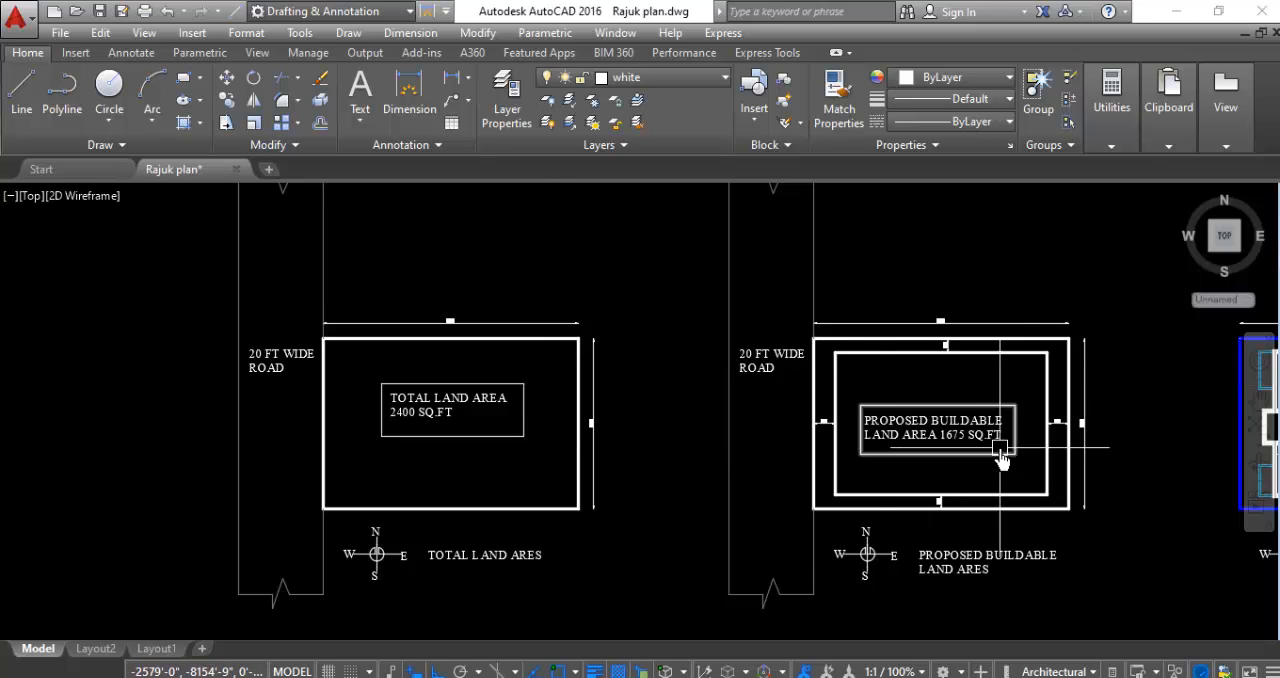
pyautogui.scroll(2, 1035, 432)
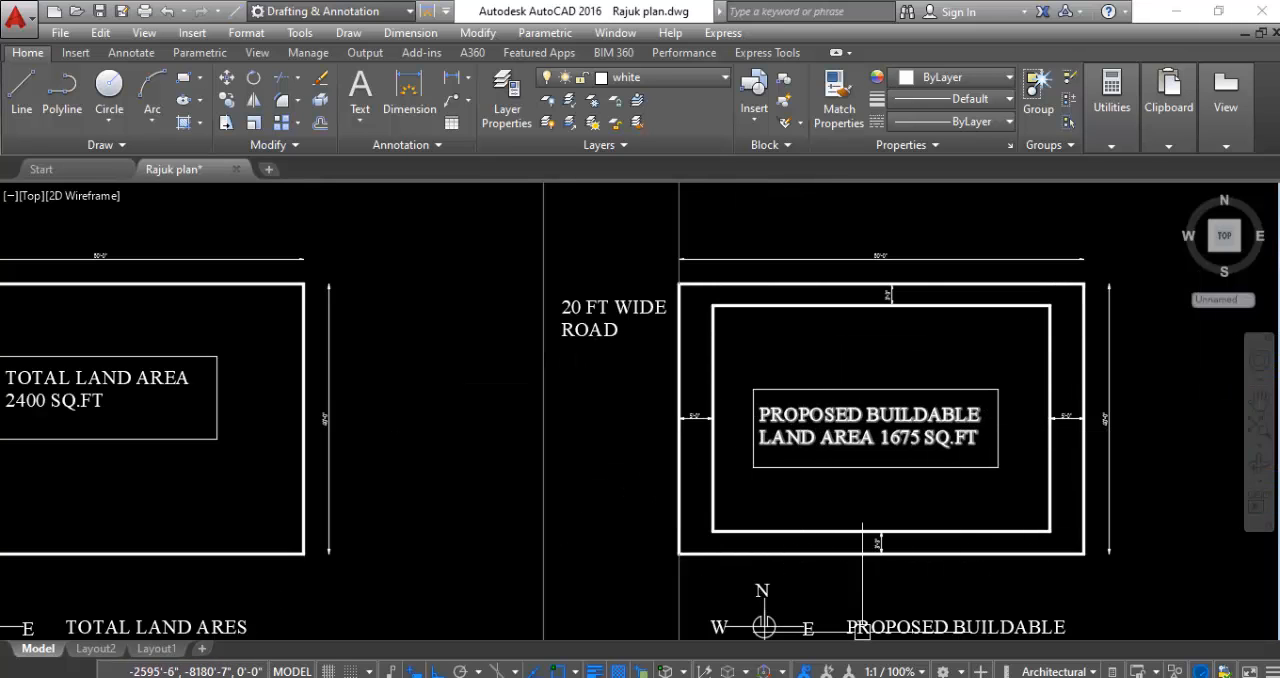
pyautogui.scroll(-5, 481, 363)
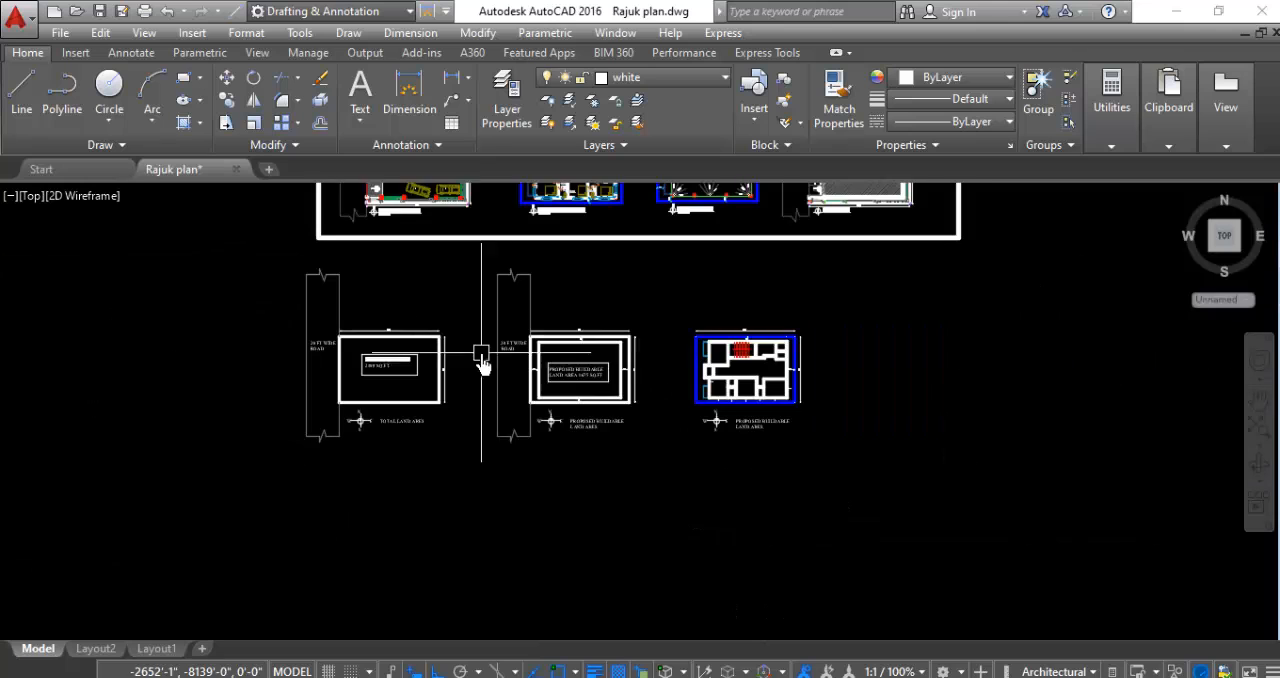
pyautogui.scroll(4, 658, 336)
pyautogui.scroll(-2, 670, 320)
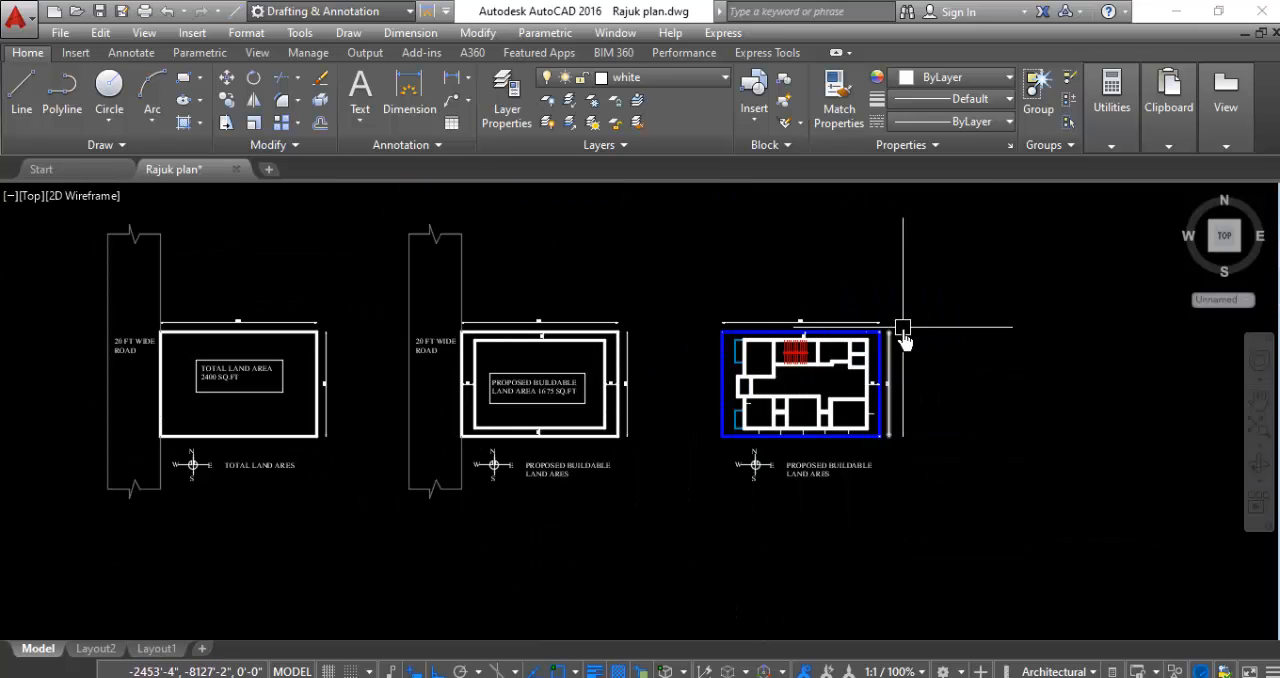
# - Examine the room layout, staircase and boundary setbacks of the wall plan inside the blue plot boundary
pyautogui.scroll(4, 957, 366)
pyautogui.scroll(2, 943, 412)
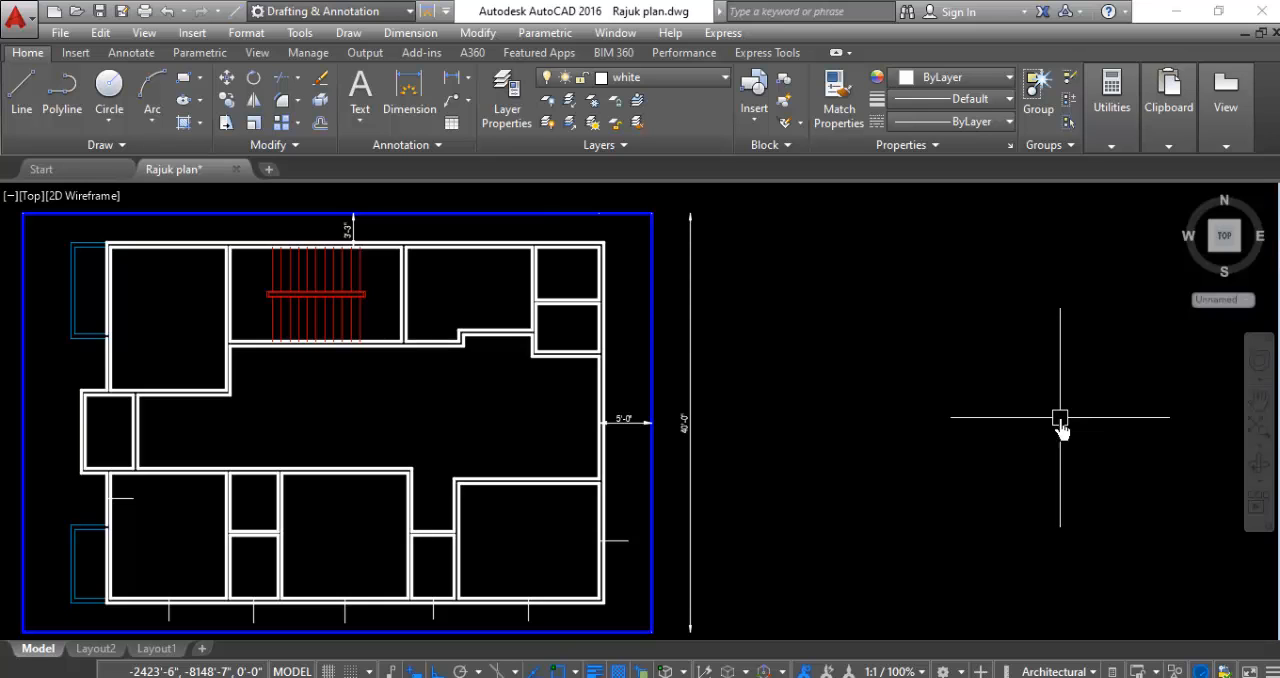
pyautogui.scroll(-2, 1060, 425)
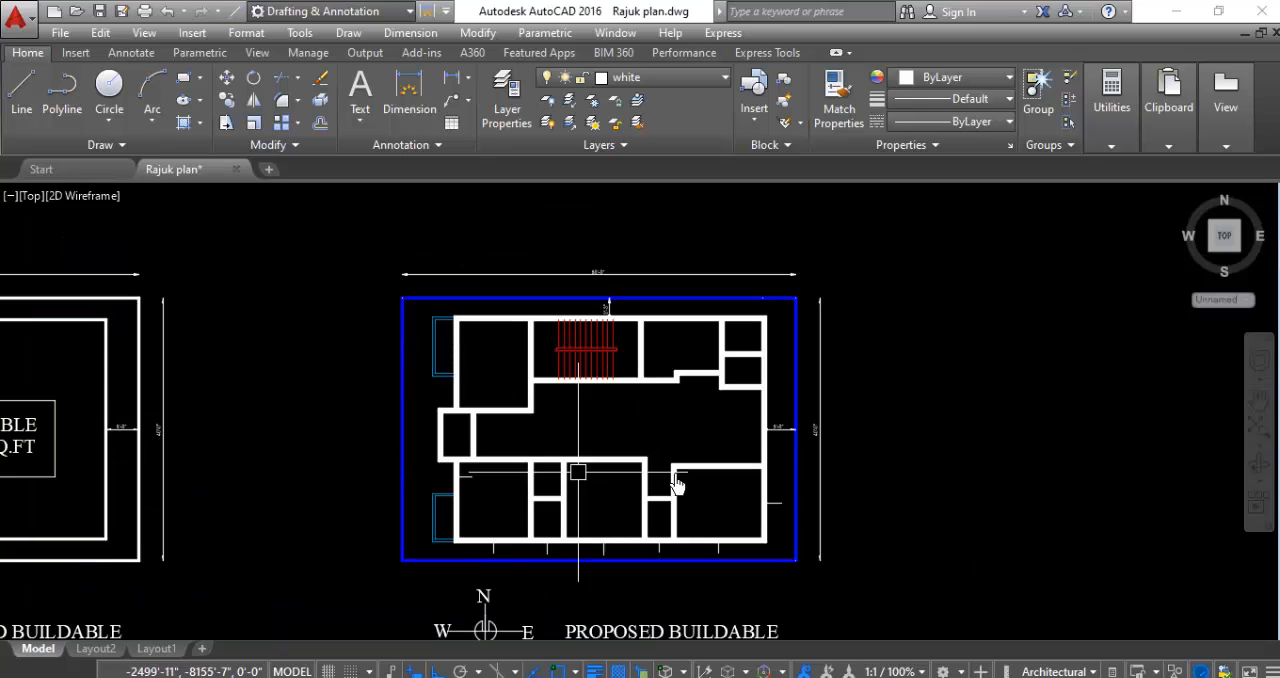
pyautogui.scroll(-2, 1090, 428)
pyautogui.scroll(-2, 1093, 428)
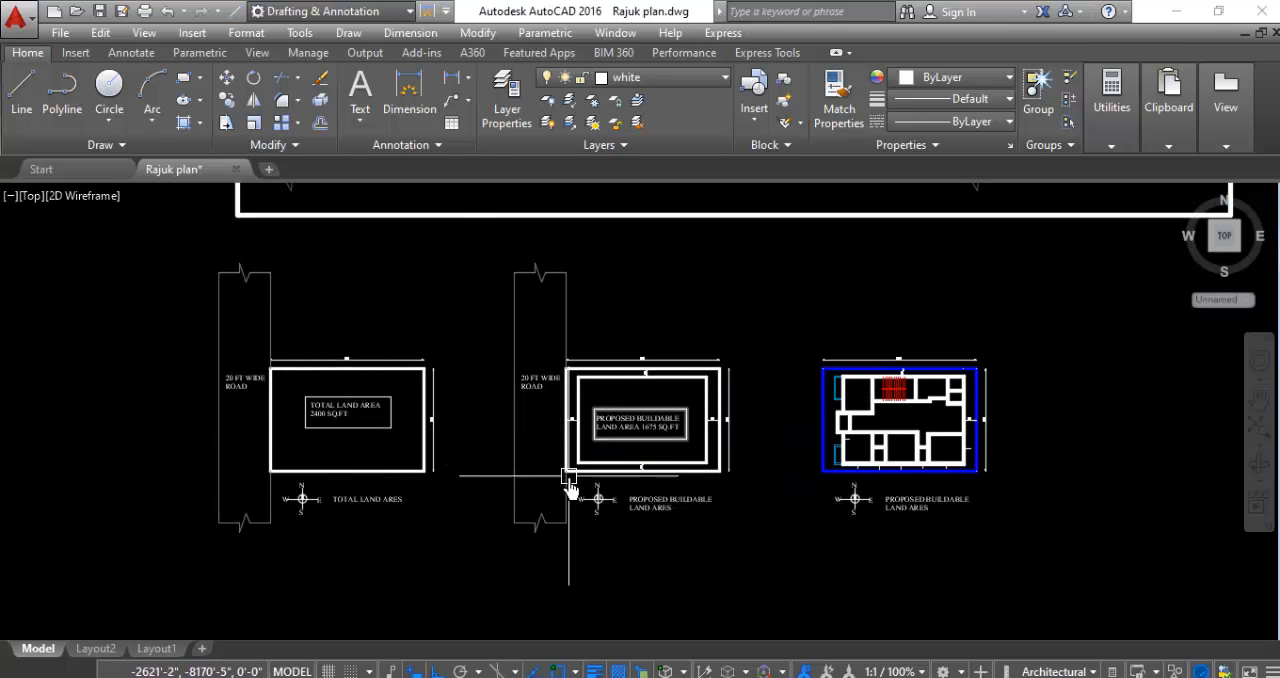
pyautogui.scroll(-2, 575, 485)
pyautogui.scroll(2, 823, 449)
pyautogui.scroll(4, 651, 428)
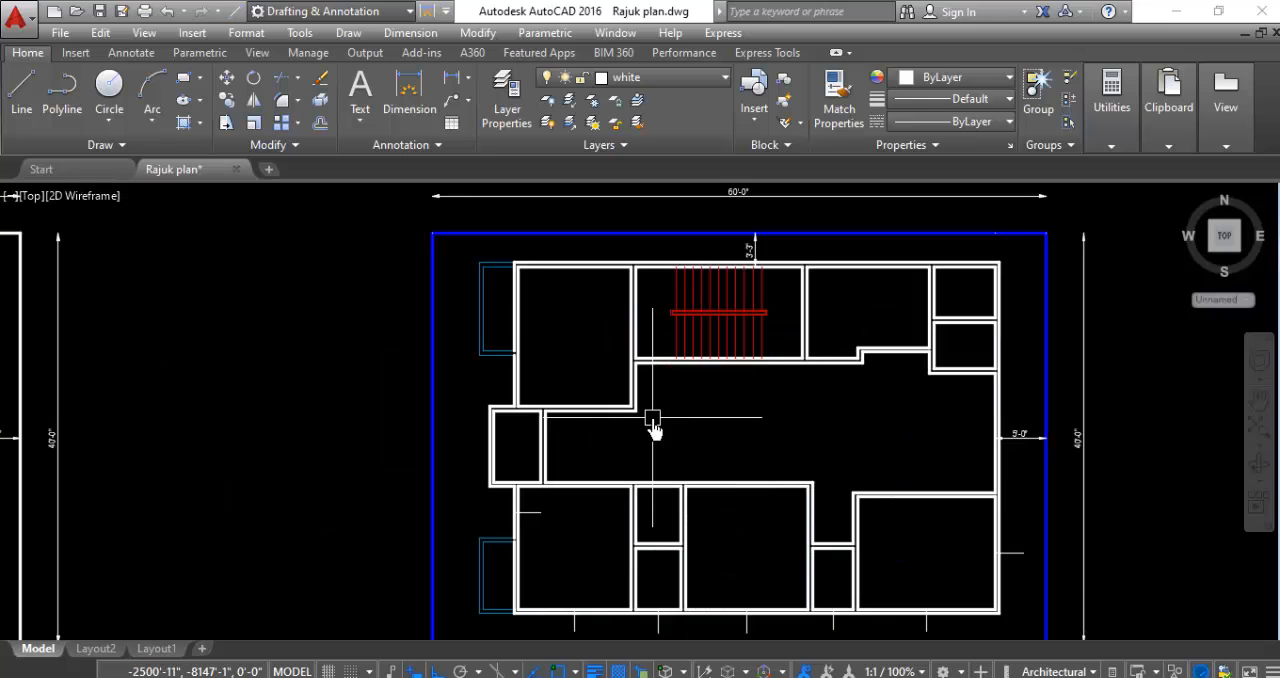
pyautogui.scroll(-1, 652, 425)
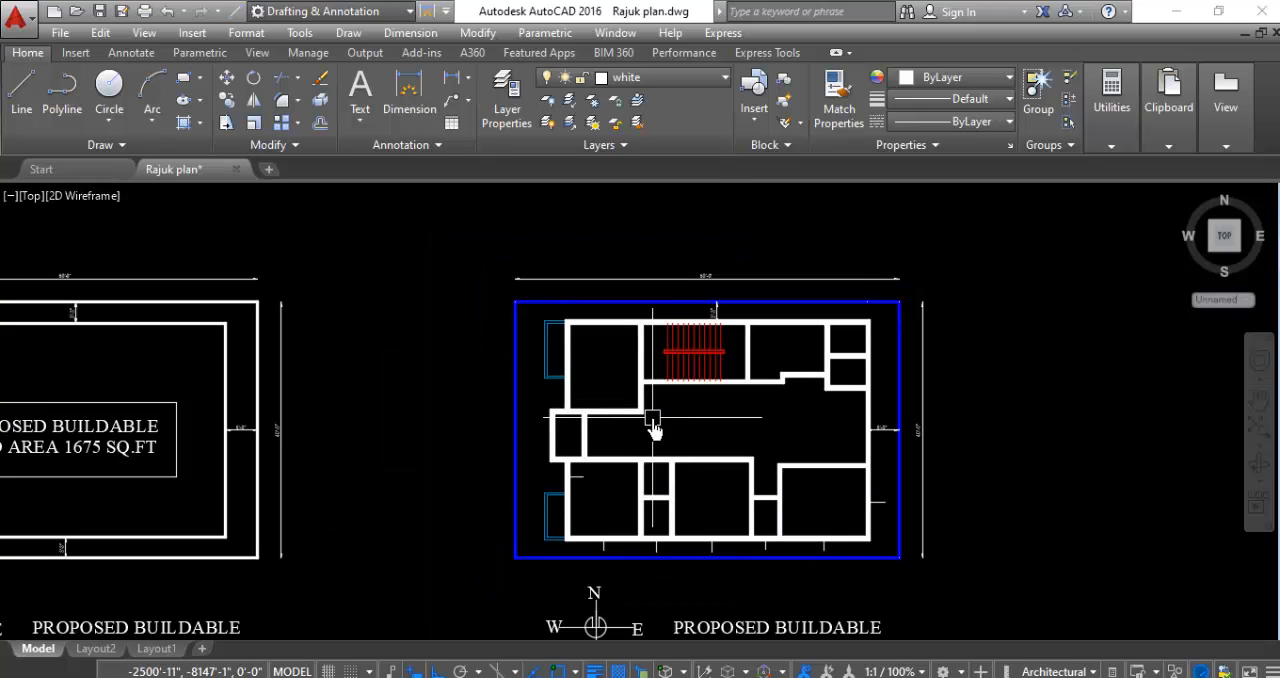
pyautogui.scroll(-1, 756, 409)
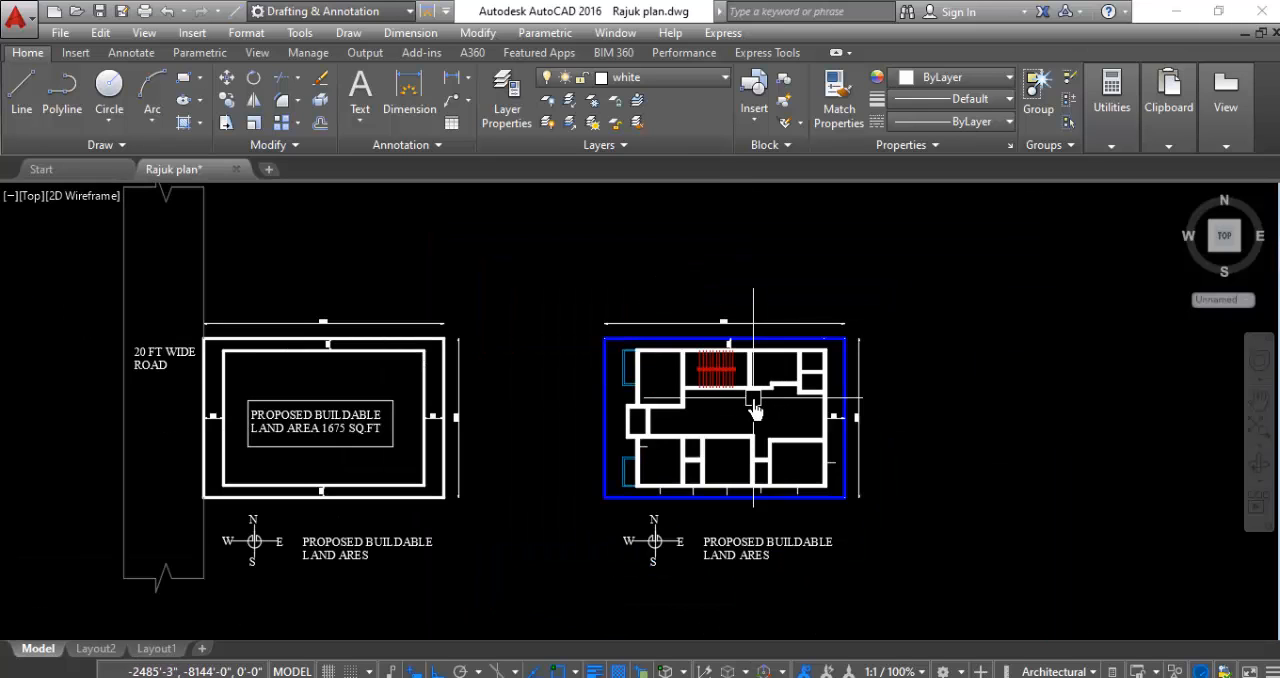
pyautogui.scroll(1, 666, 429)
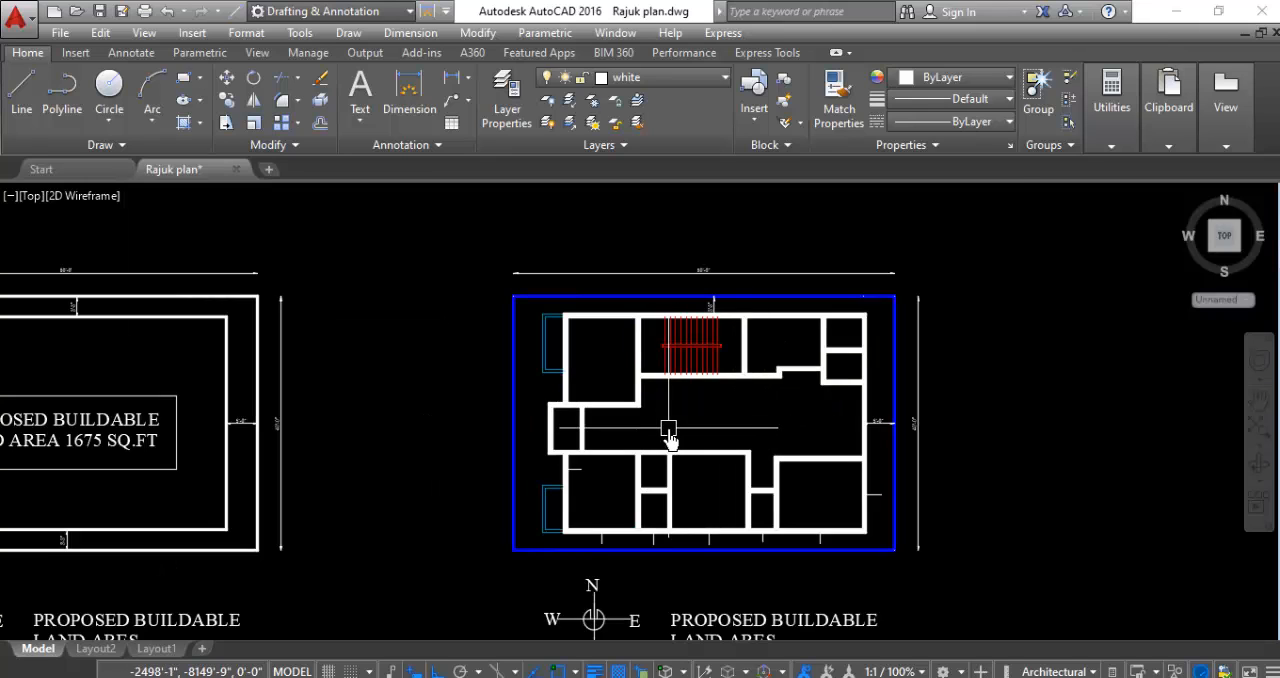
pyautogui.scroll(2, 668, 438)
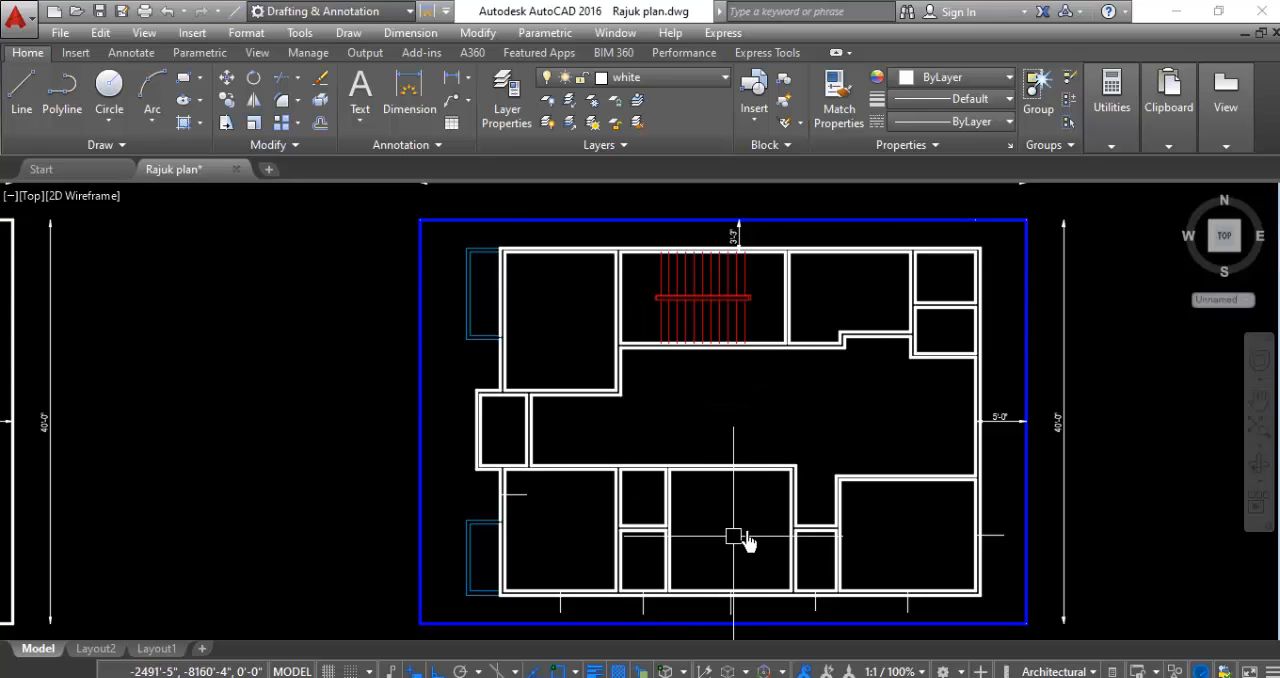
pyautogui.scroll(-1, 704, 433)
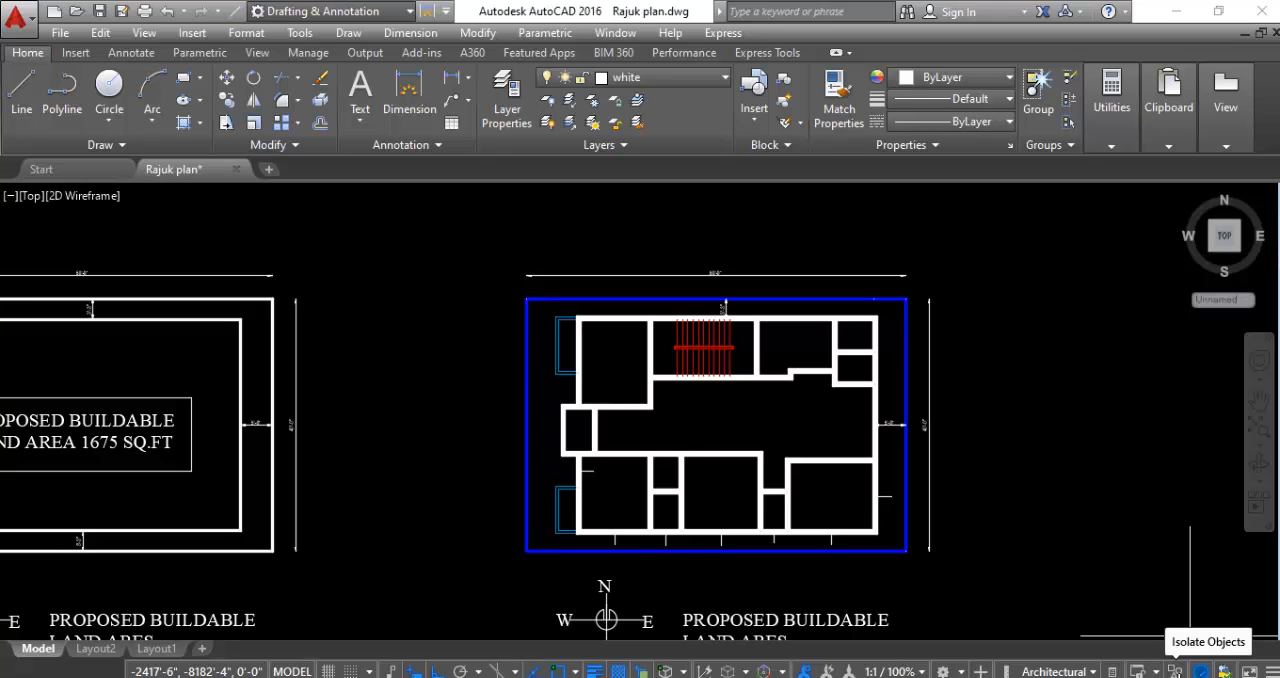
pyautogui.scroll(2, 724, 415)
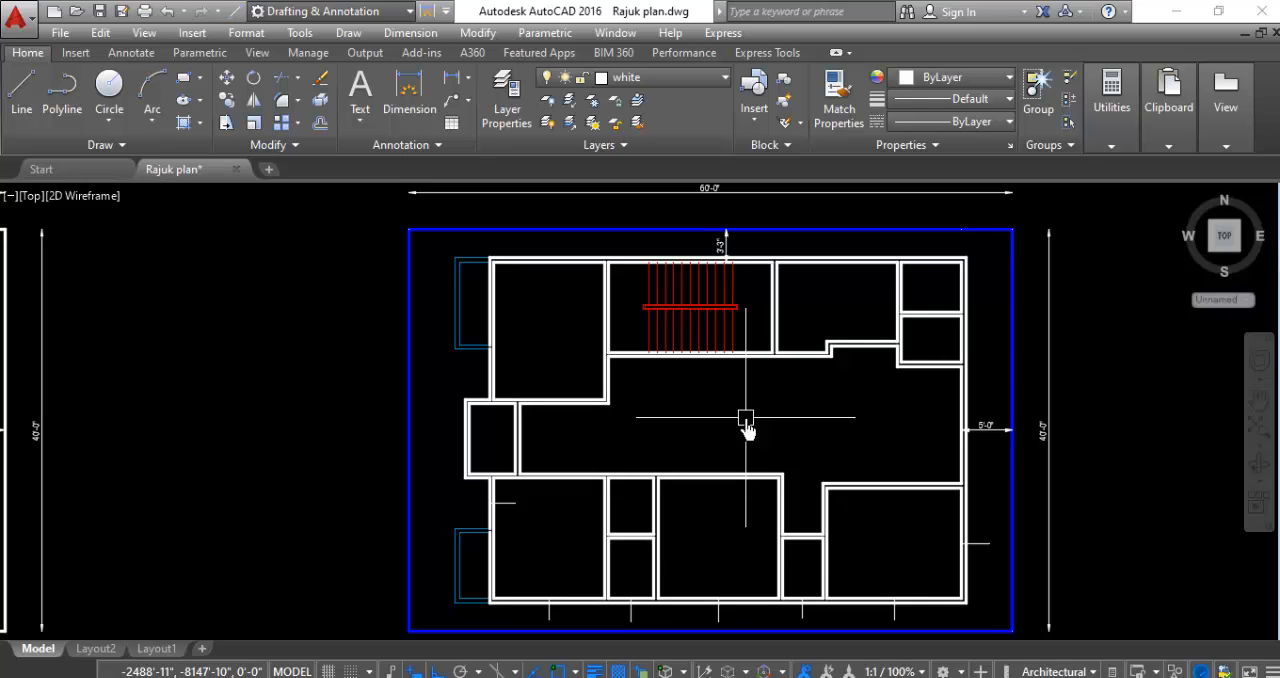
pyautogui.scroll(-2, 1120, 415)
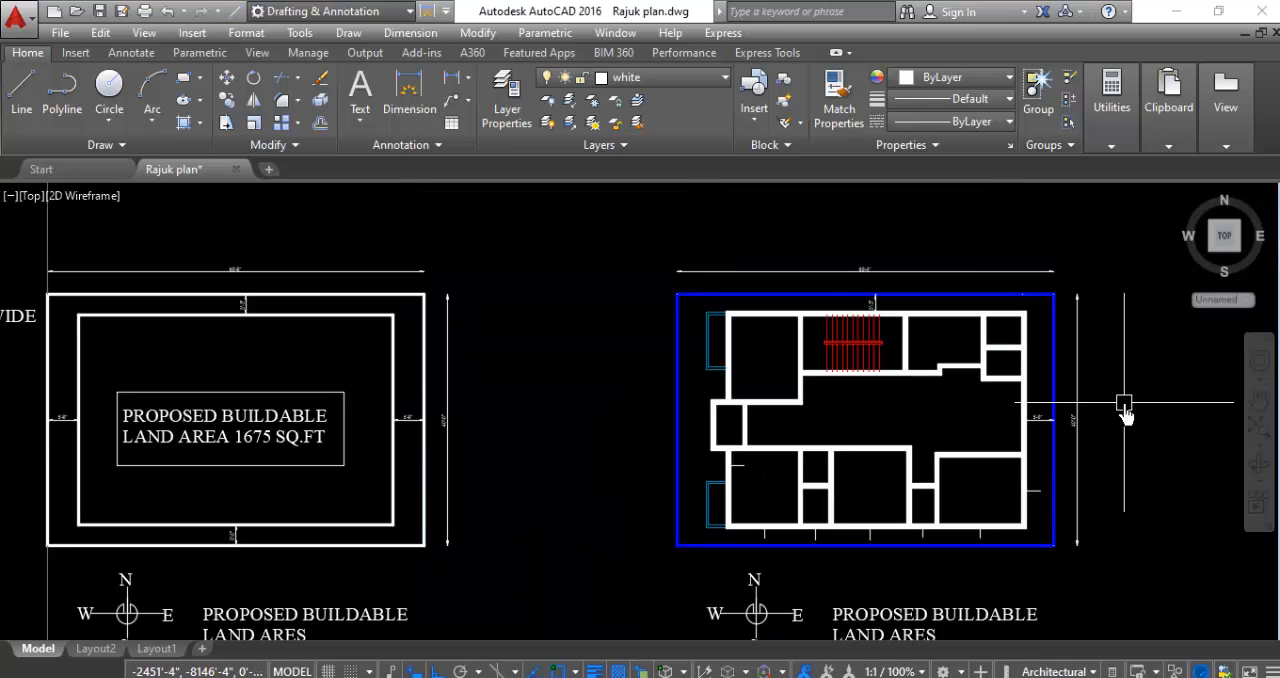
pyautogui.scroll(2, 1122, 416)
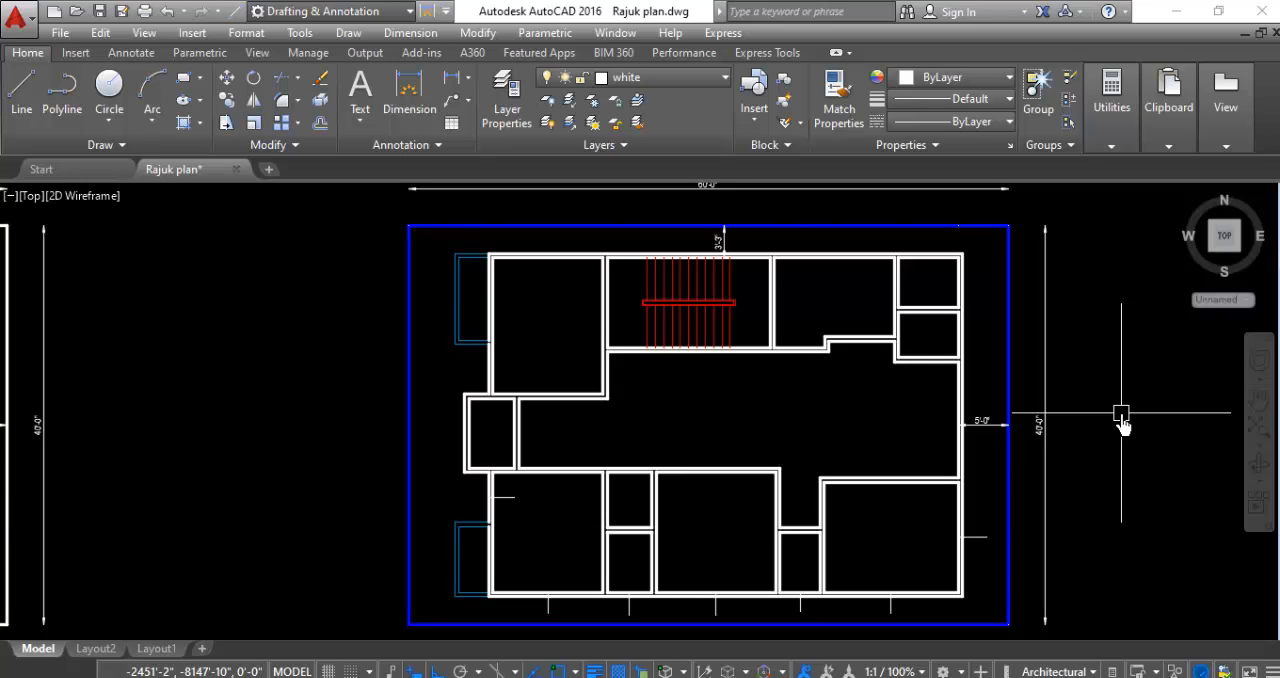
pyautogui.scroll(-1, 345, 520)
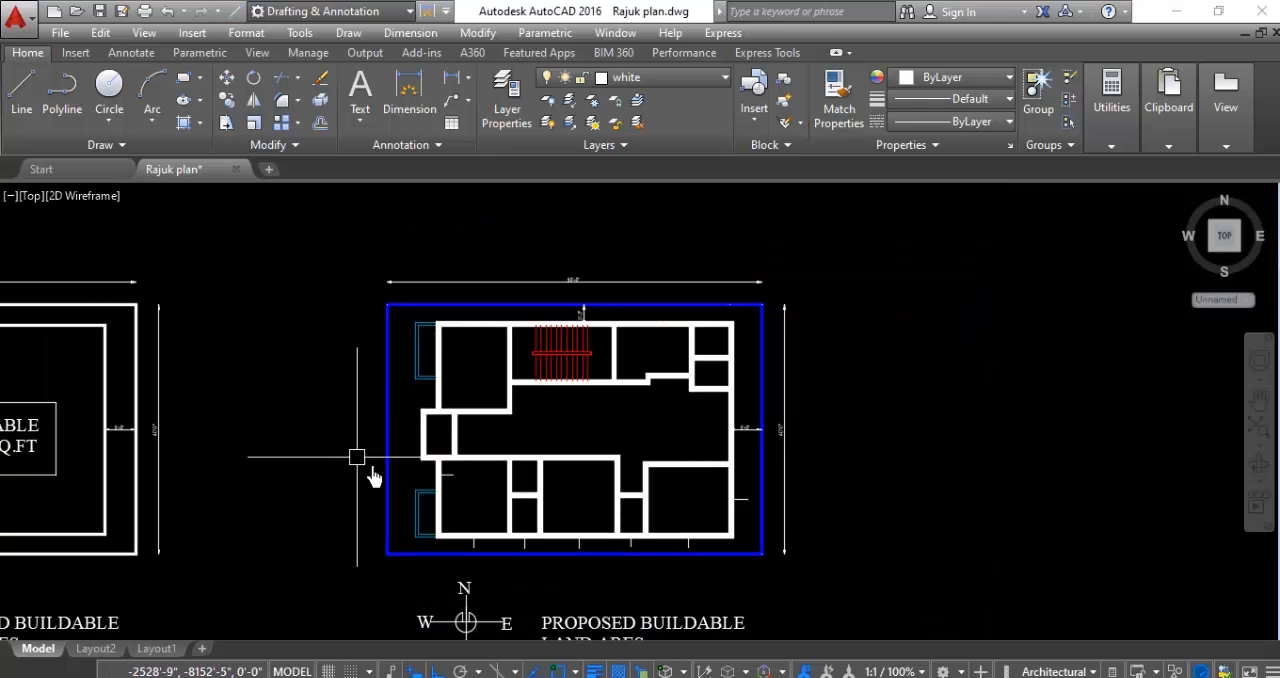
# - Delete the five short vertical marker lines along the south exterior wall of the wall plan
pyautogui.scroll(1, 362, 505)
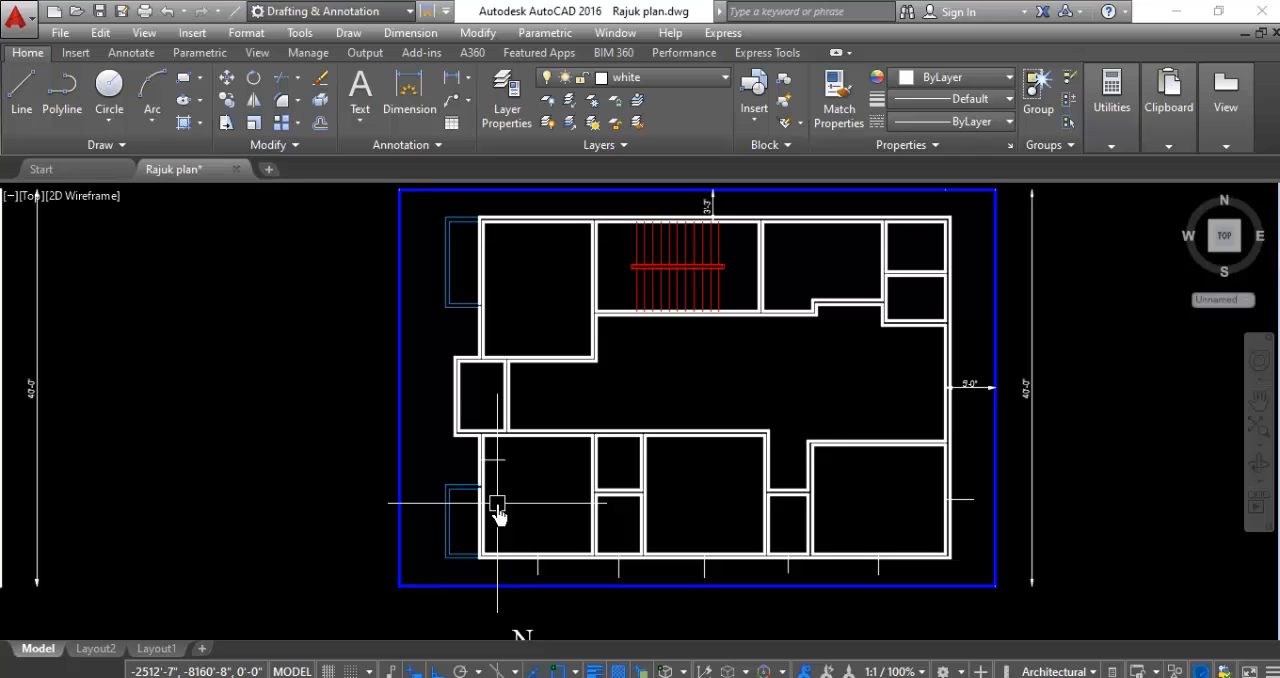
pyautogui.scroll(2, 566, 597)
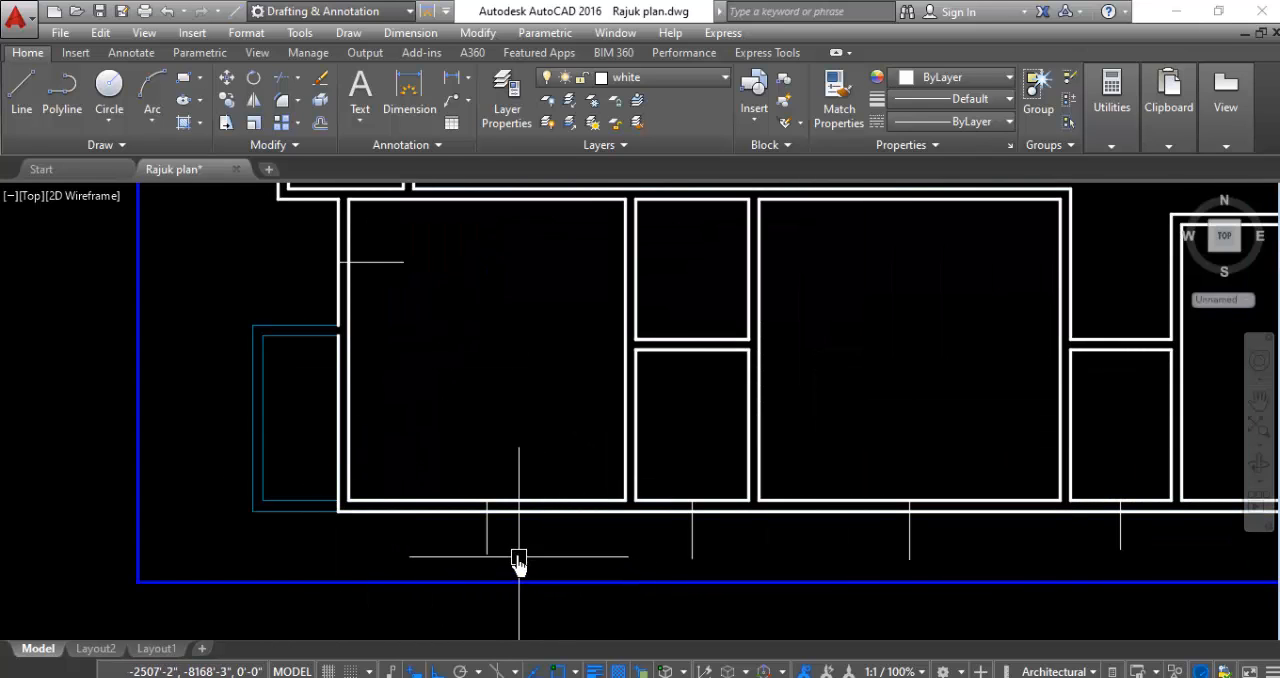
pyautogui.scroll(-2, 457, 552)
pyautogui.click(1090, 563)
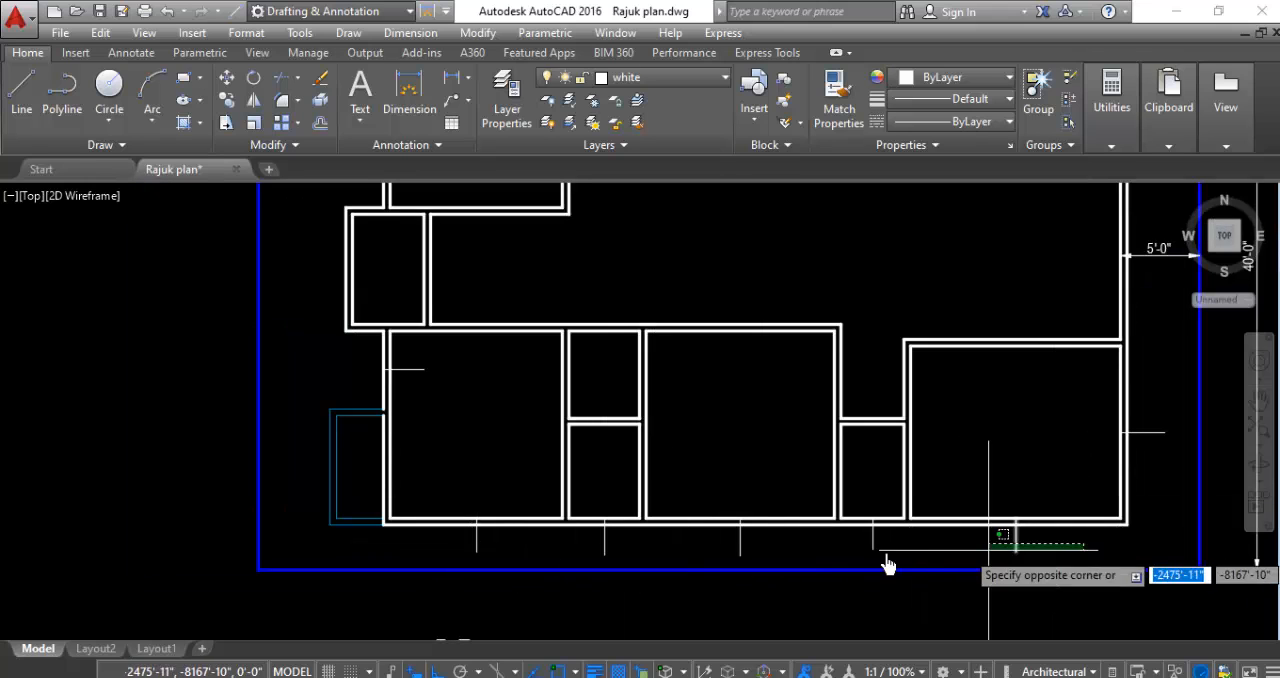
pyautogui.click(432, 560)
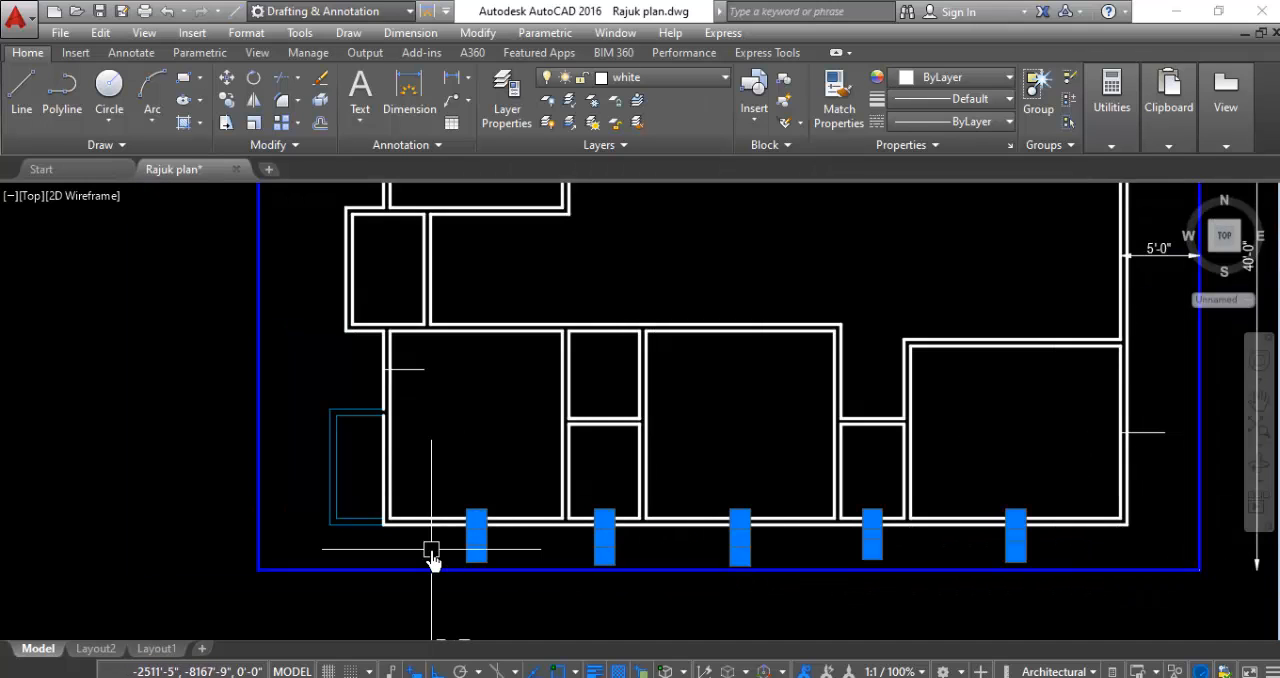
pyautogui.press('Return')
# - Delete the short horizontal marker lines at the west wall of the southwest room and the east wall of the southeast room
pyautogui.scroll(2, 435, 370)
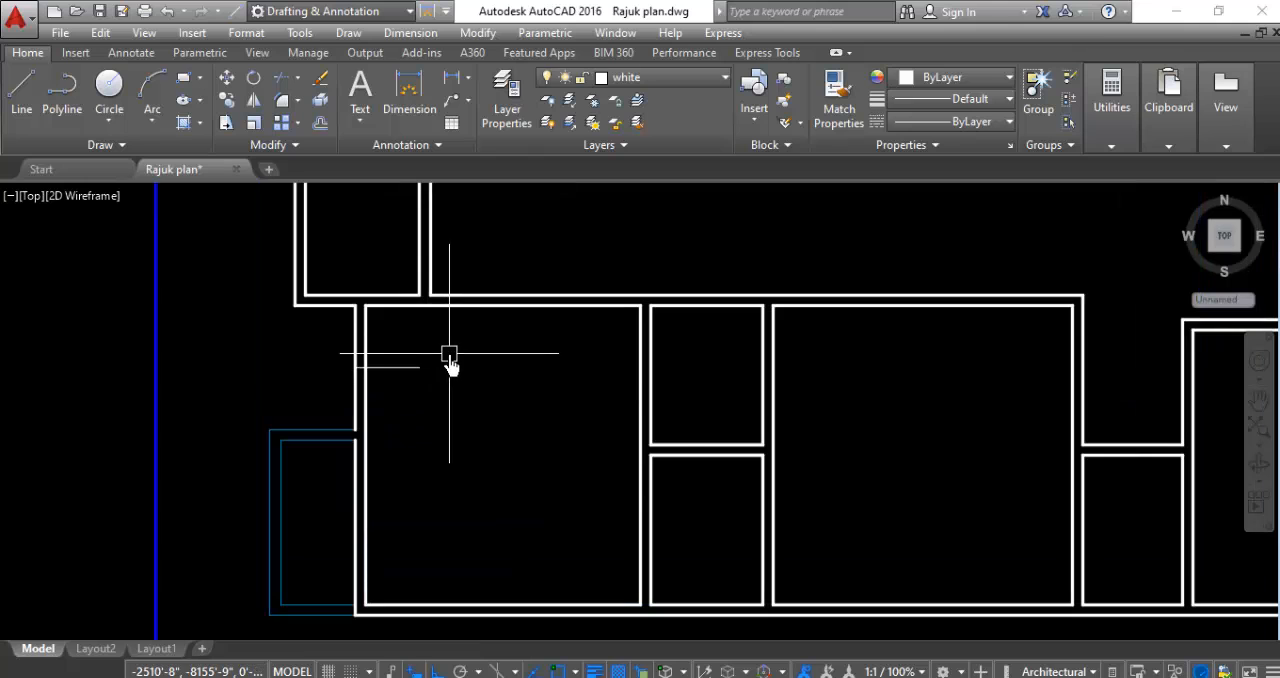
pyautogui.click(450, 354)
pyautogui.click(369, 416)
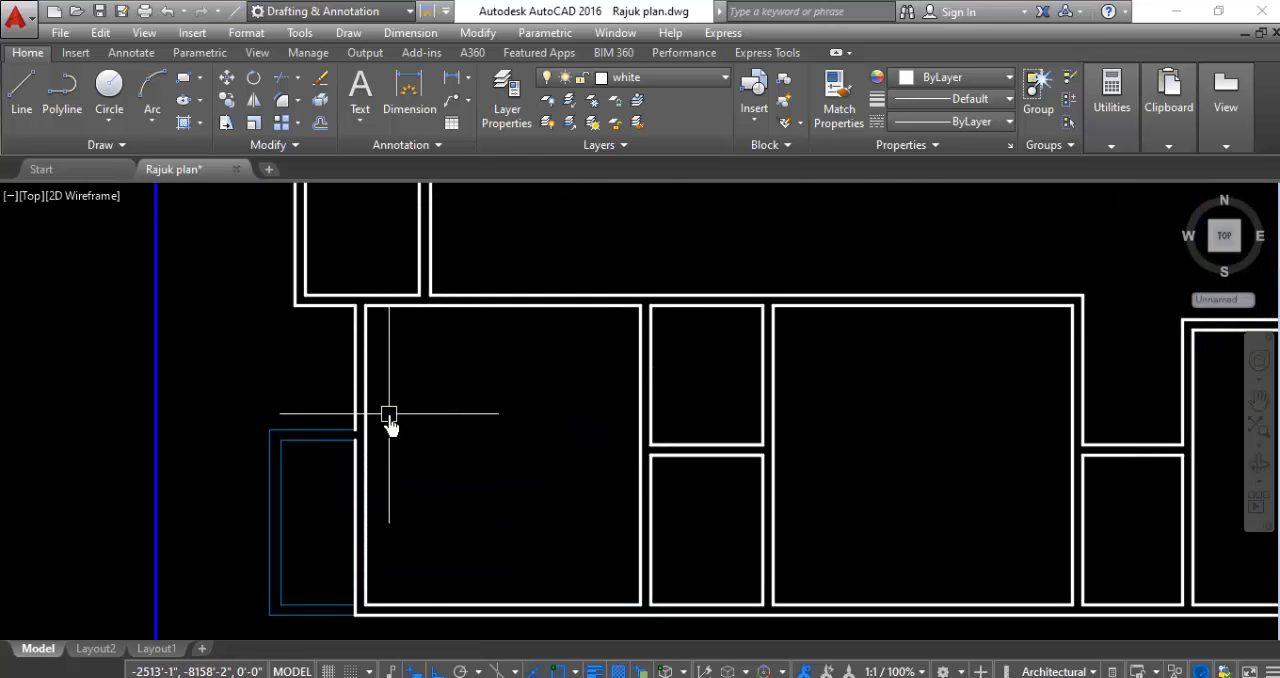
pyautogui.scroll(-3, 389, 415)
pyautogui.scroll(3, 863, 434)
pyautogui.click(865, 428)
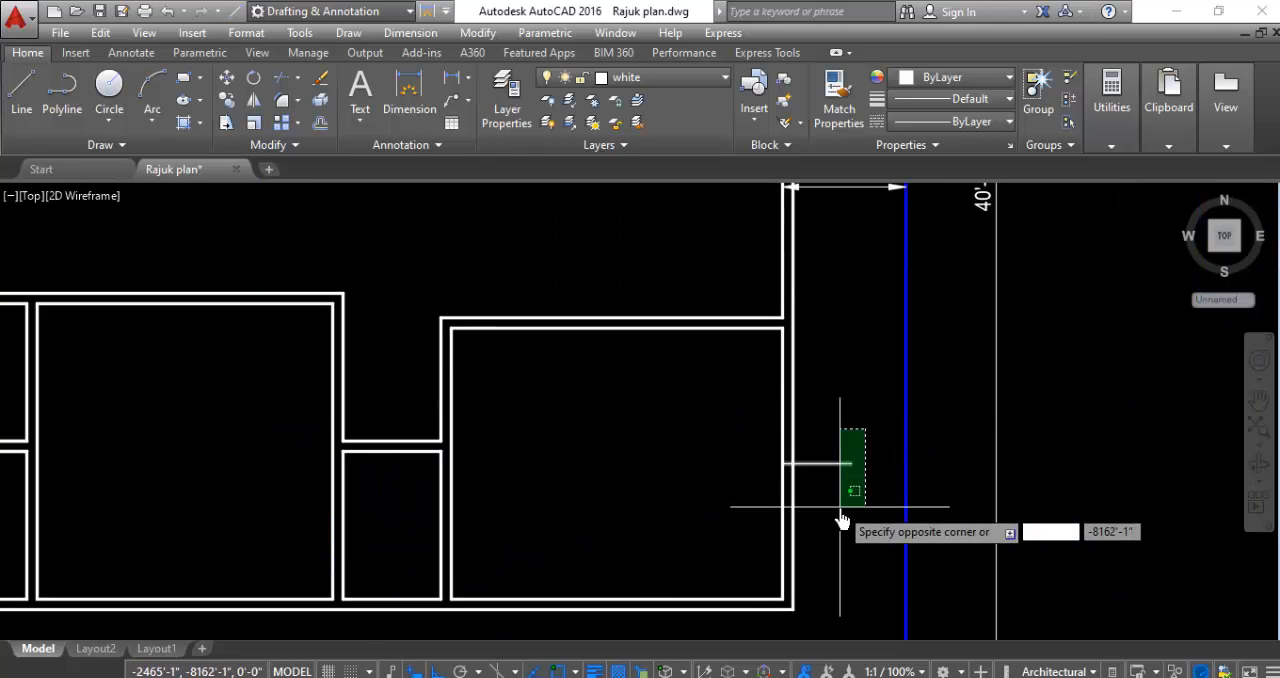
pyautogui.click(841, 520)
pyautogui.press('space')
pyautogui.scroll(-4, 609, 383)
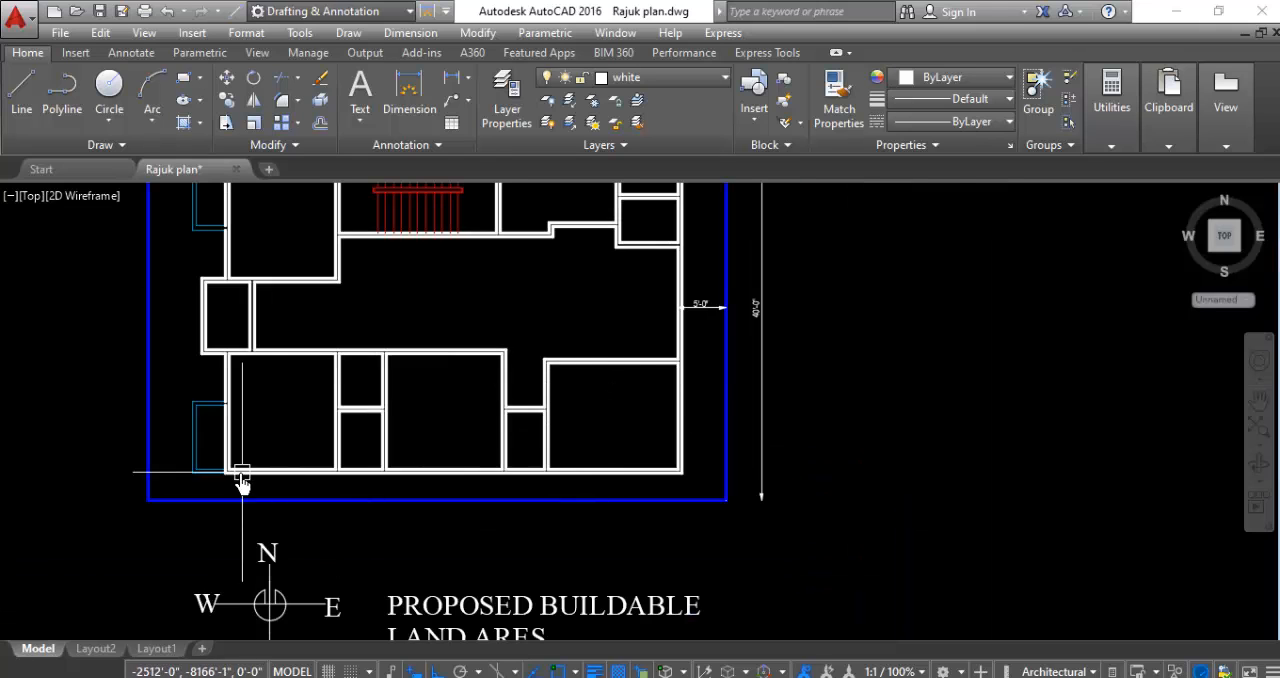
# - Draw a short vertical line from the midpoint of the southwest room's inner south wall line outward, ending just short of the blue boundary
pyautogui.scroll(2, 205, 479)
pyautogui.scroll(2, 151, 291)
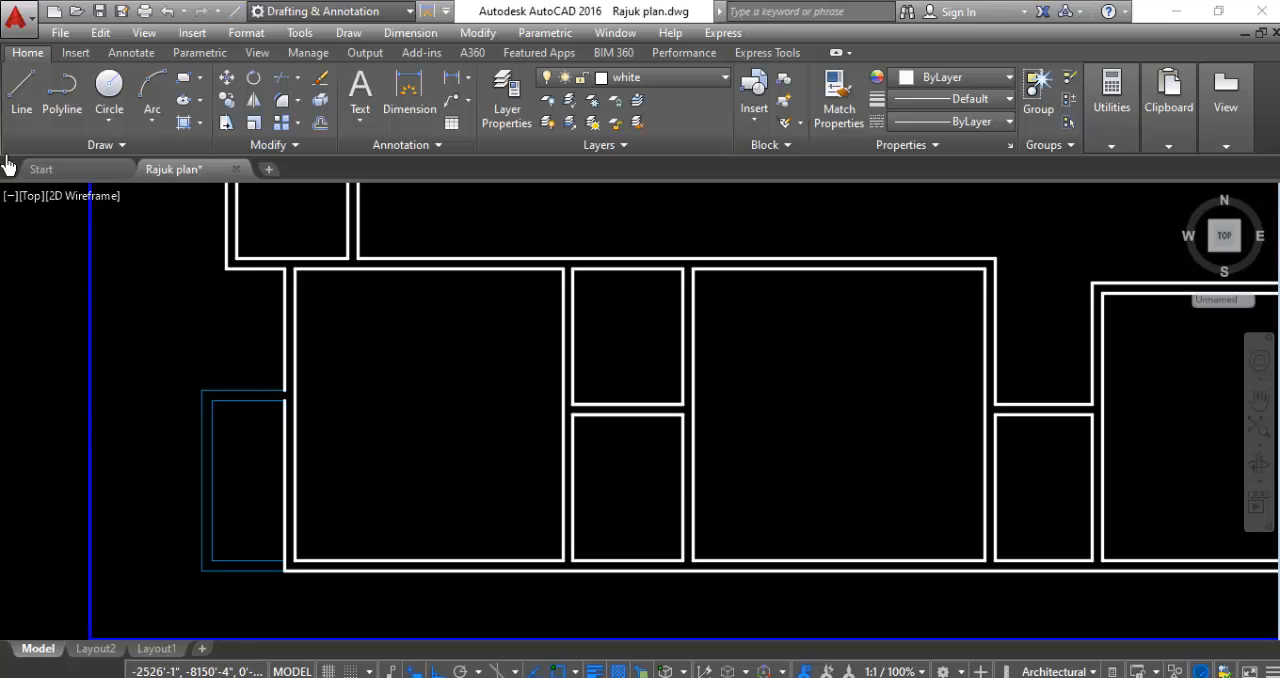
pyautogui.click(20, 105)
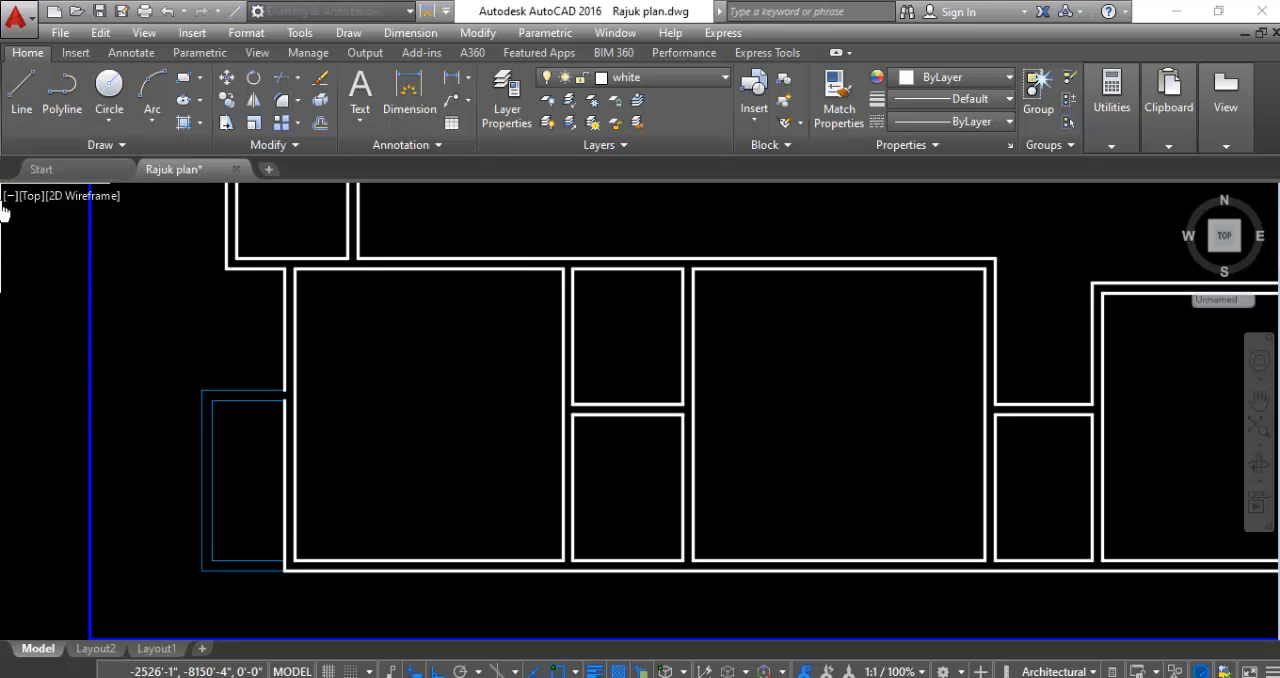
pyautogui.click(428, 568)
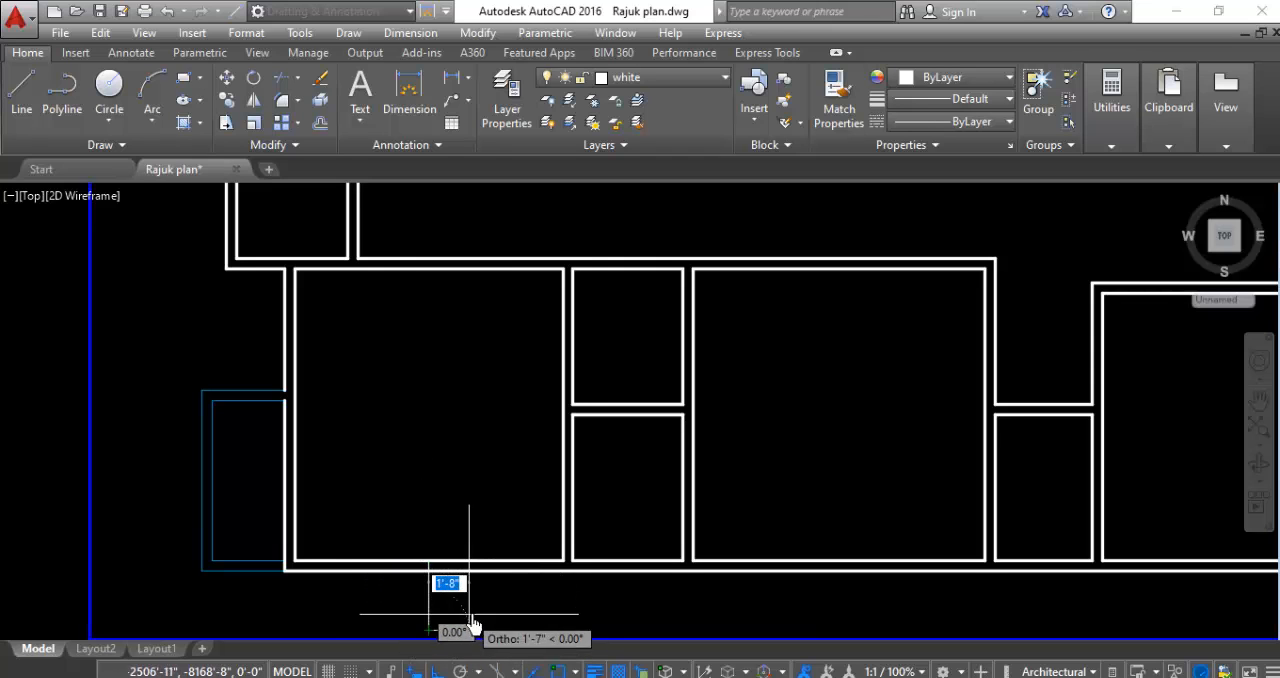
pyautogui.press('Escape')
pyautogui.scroll(-2, 470, 412)
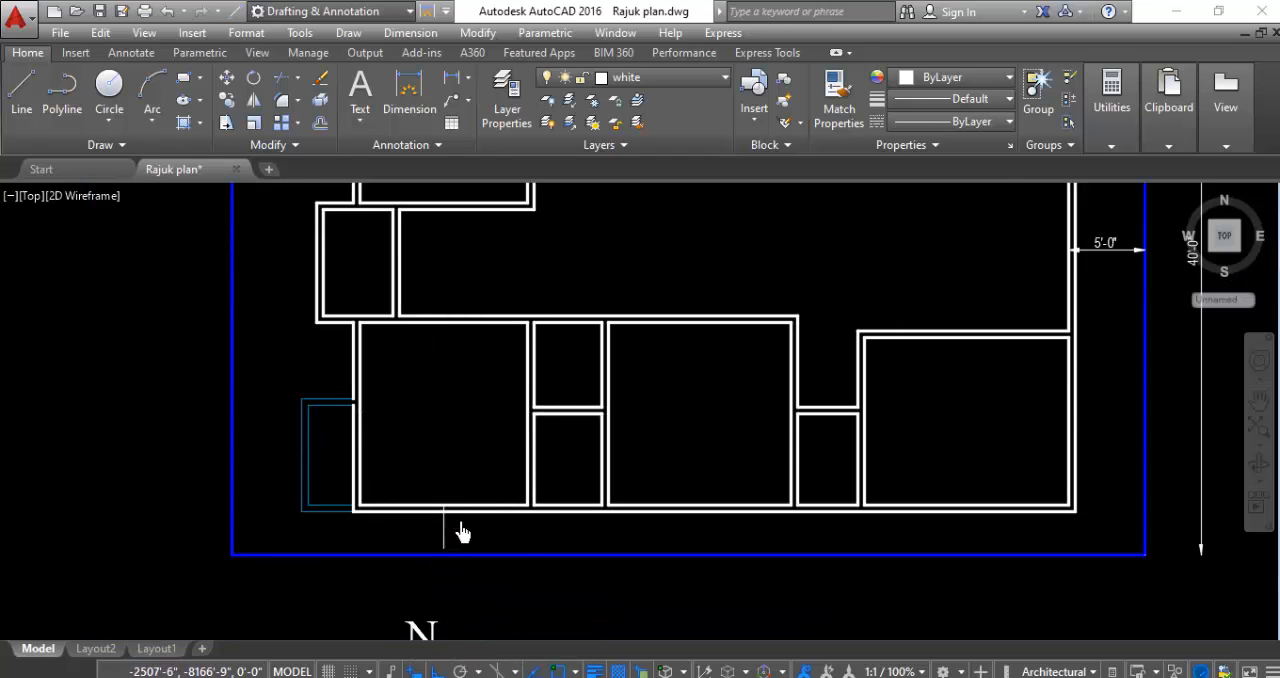
# - Draw a short vertical line outward from the midpoint of the inner south wall line of the small room east of the southwest room
pyautogui.scroll(2, 461, 532)
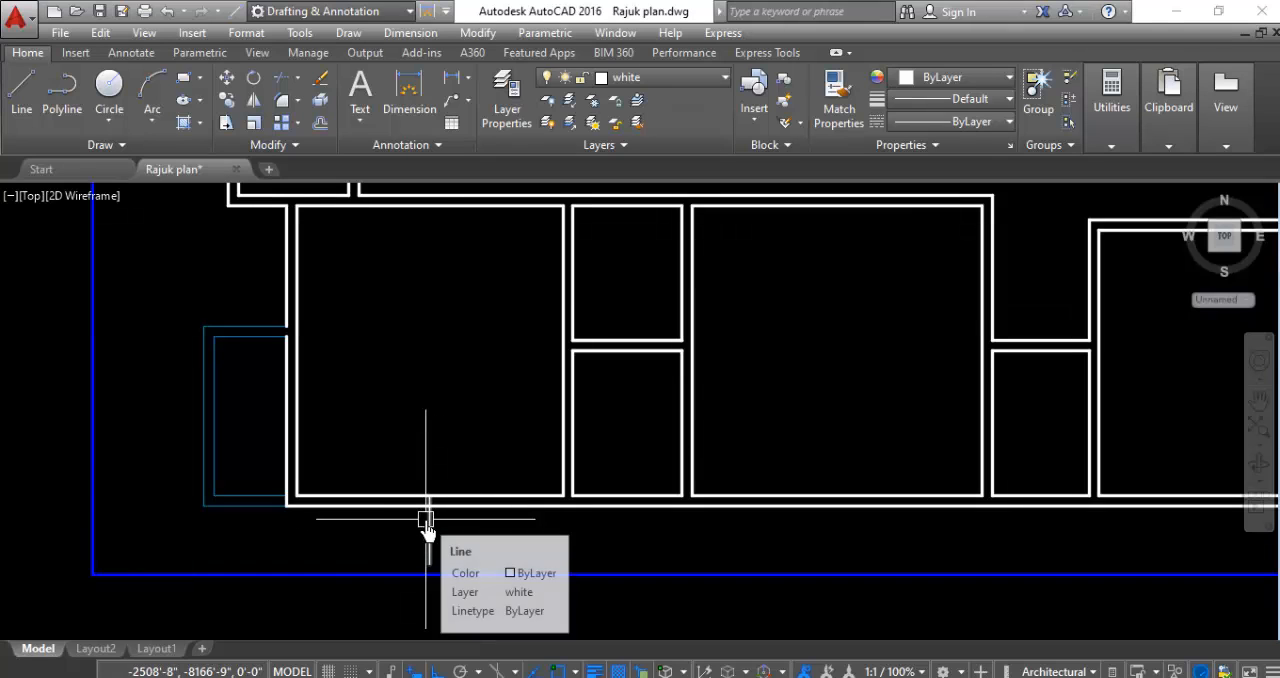
pyautogui.scroll(-2, 416, 527)
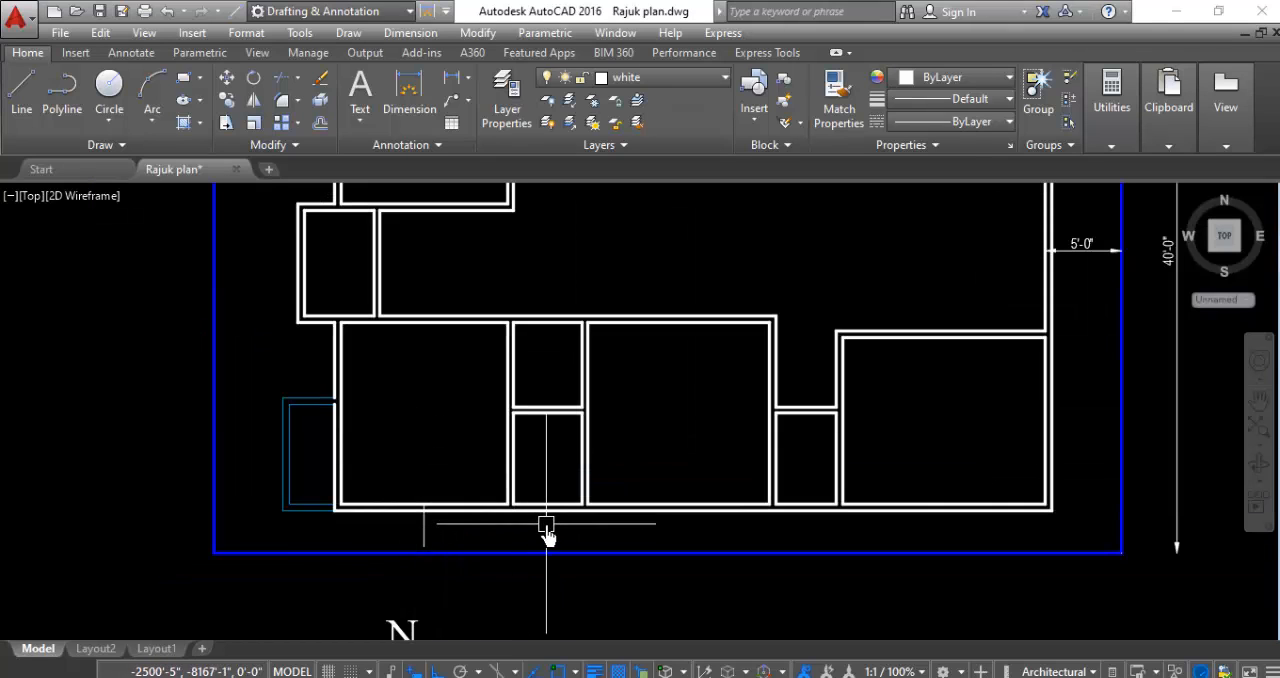
pyautogui.scroll(2, 550, 524)
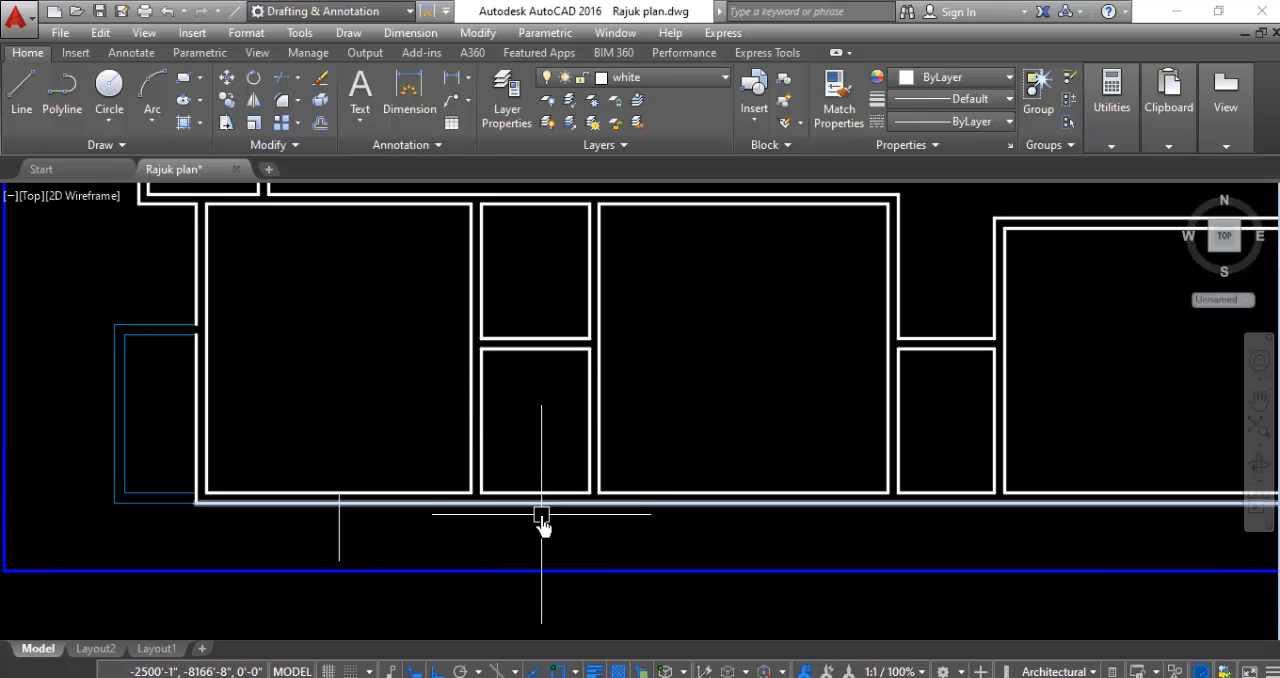
pyautogui.scroll(2, 541, 515)
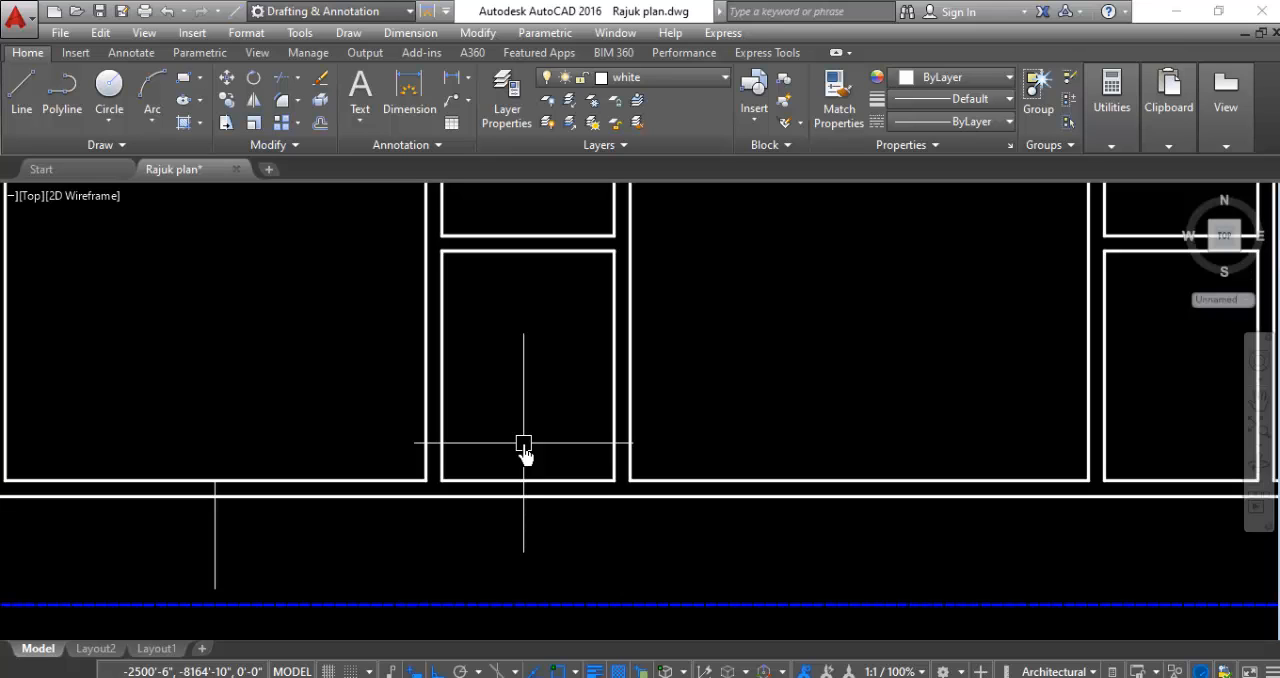
pyautogui.press('l')
pyautogui.press('Return')
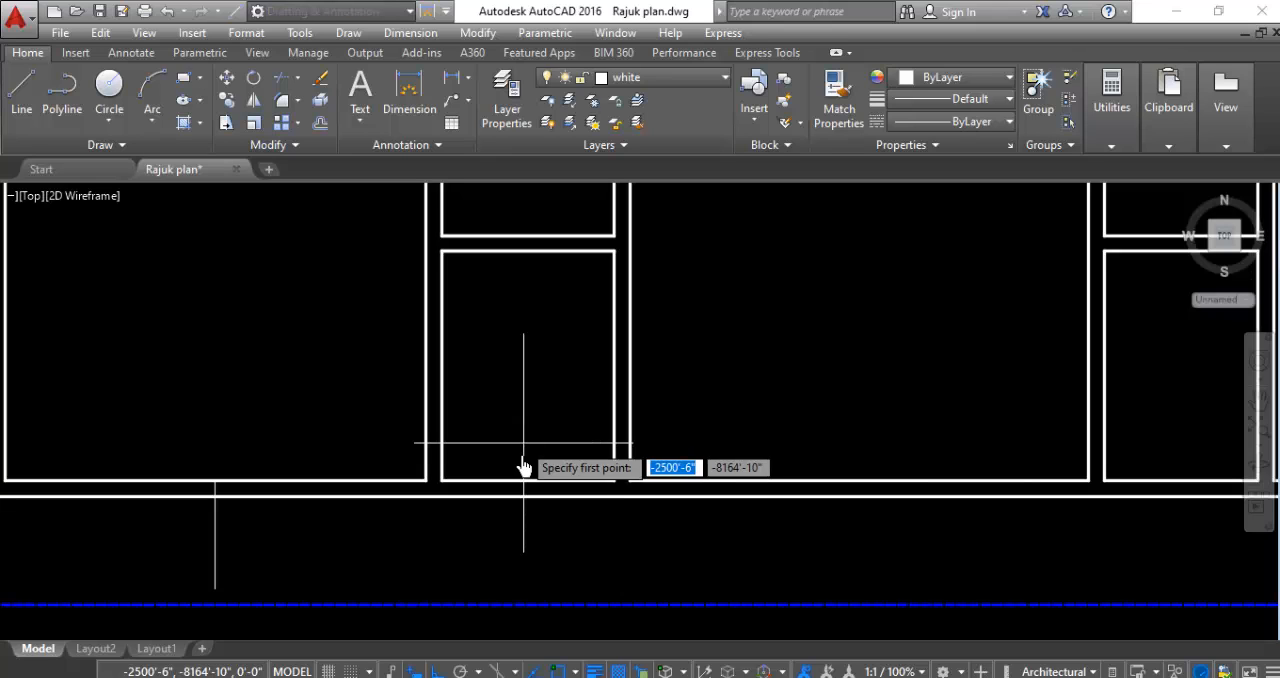
pyautogui.click(528, 484)
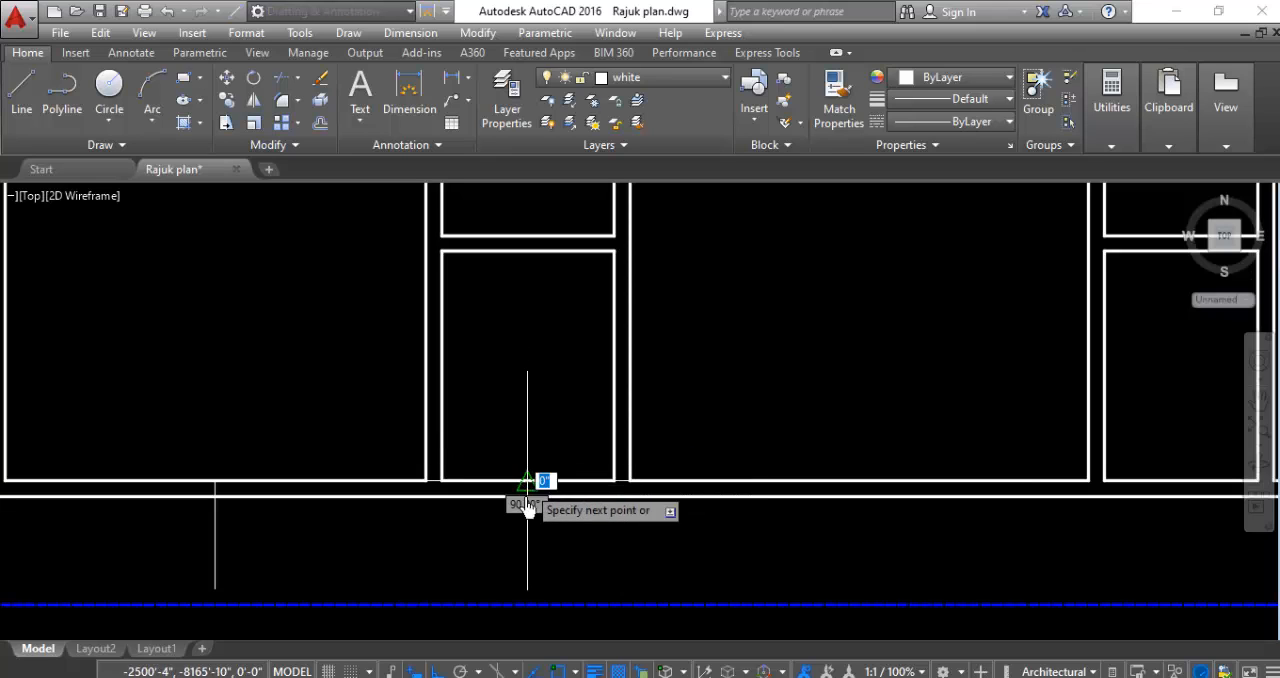
pyautogui.click(533, 588)
pyautogui.press('Escape')
# - Draw a short vertical line outward from the midpoint of the large middle south room's inner south wall line, stopping before the blue boundary
pyautogui.scroll(-3, 495, 548)
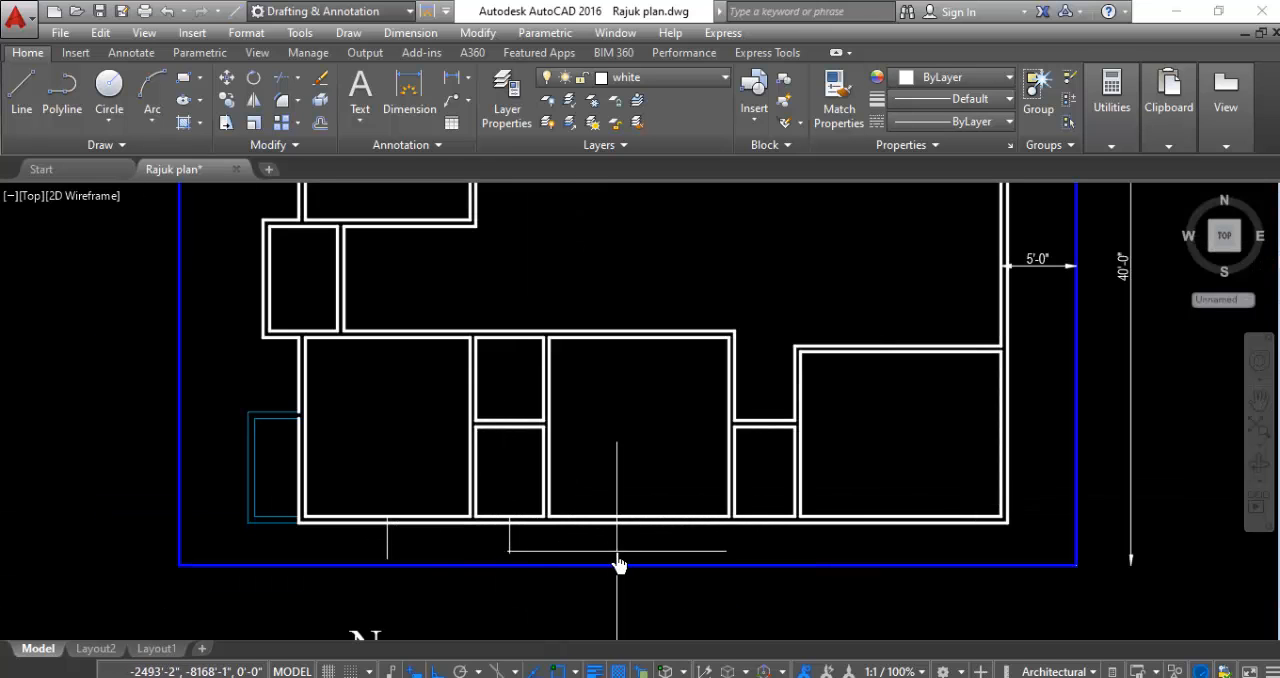
pyautogui.press('Return')
pyautogui.click(642, 523)
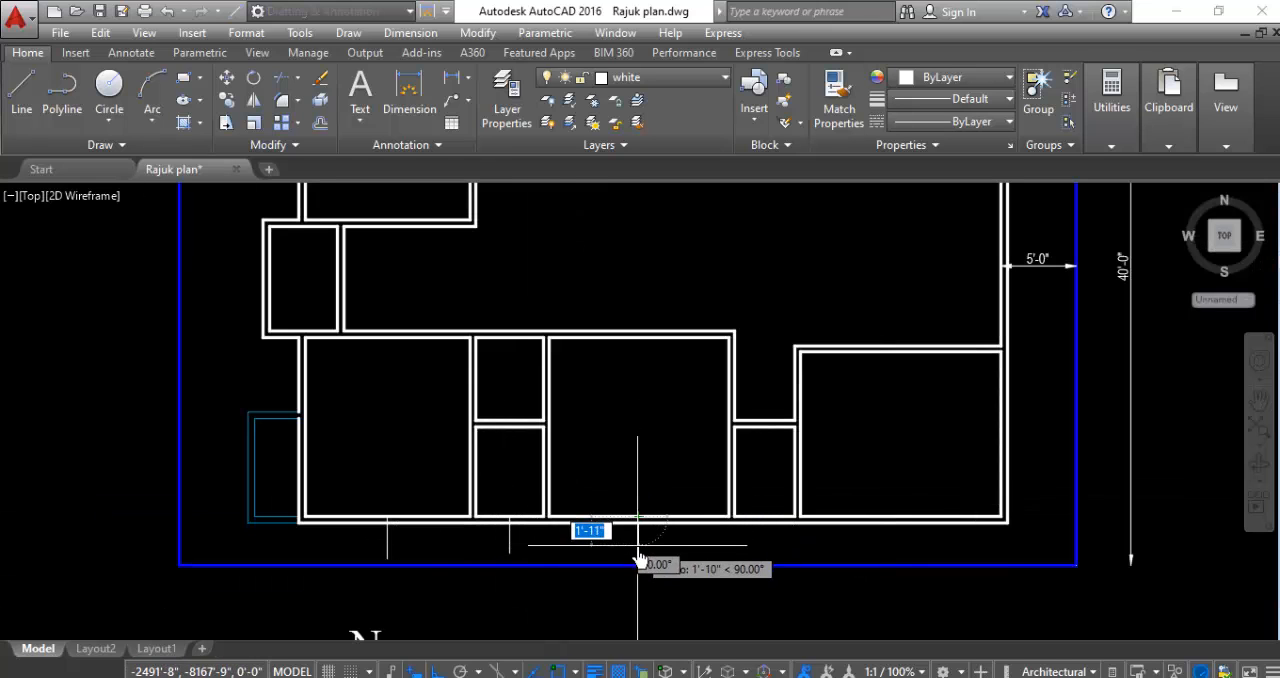
pyautogui.click(638, 549)
pyautogui.press('Escape')
# - Draw a short vertical line outward from the midpoint of the south wall of the narrow room just west of the southeast room
pyautogui.scroll(-3, 580, 545)
pyautogui.scroll(4, 685, 540)
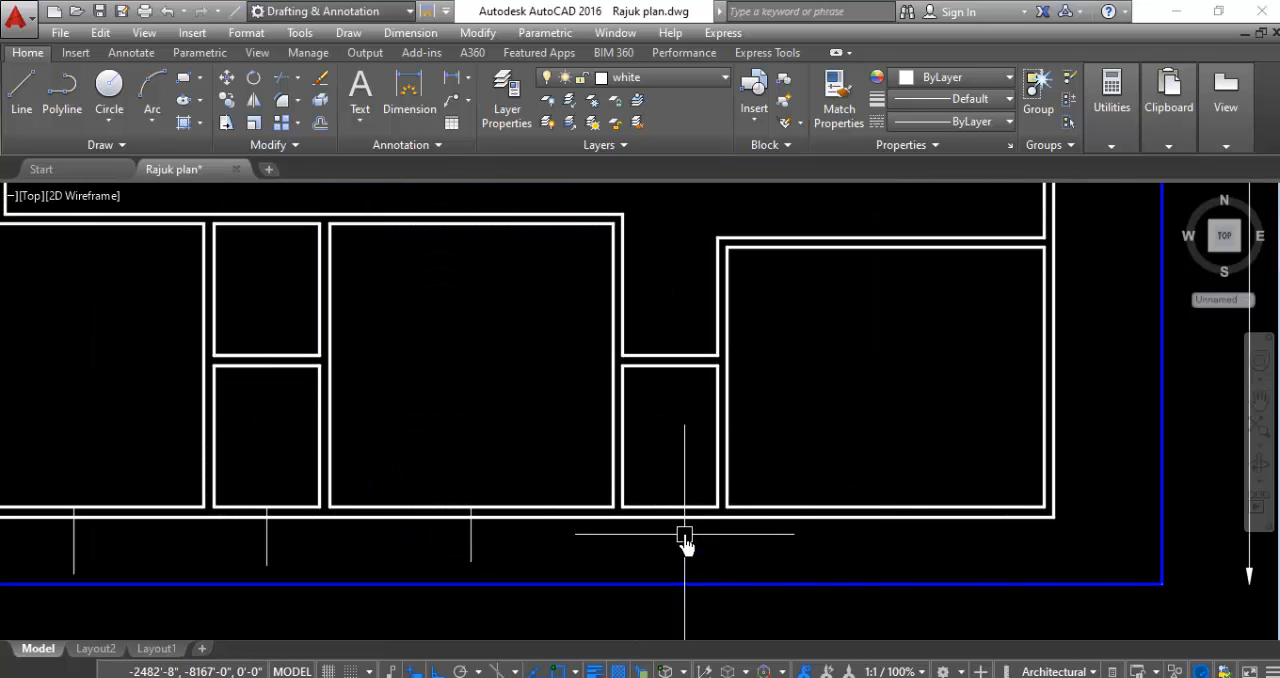
pyautogui.press('Return')
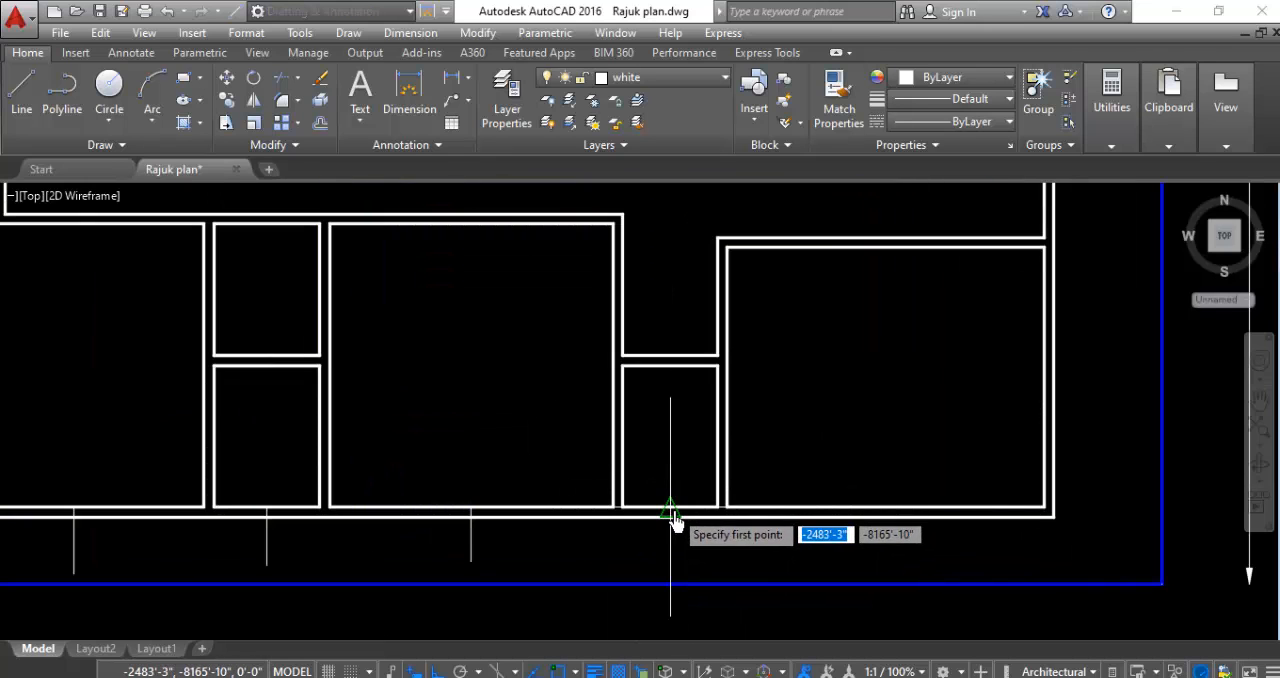
pyautogui.click(670, 508)
pyautogui.click(672, 557)
pyautogui.press('Escape')
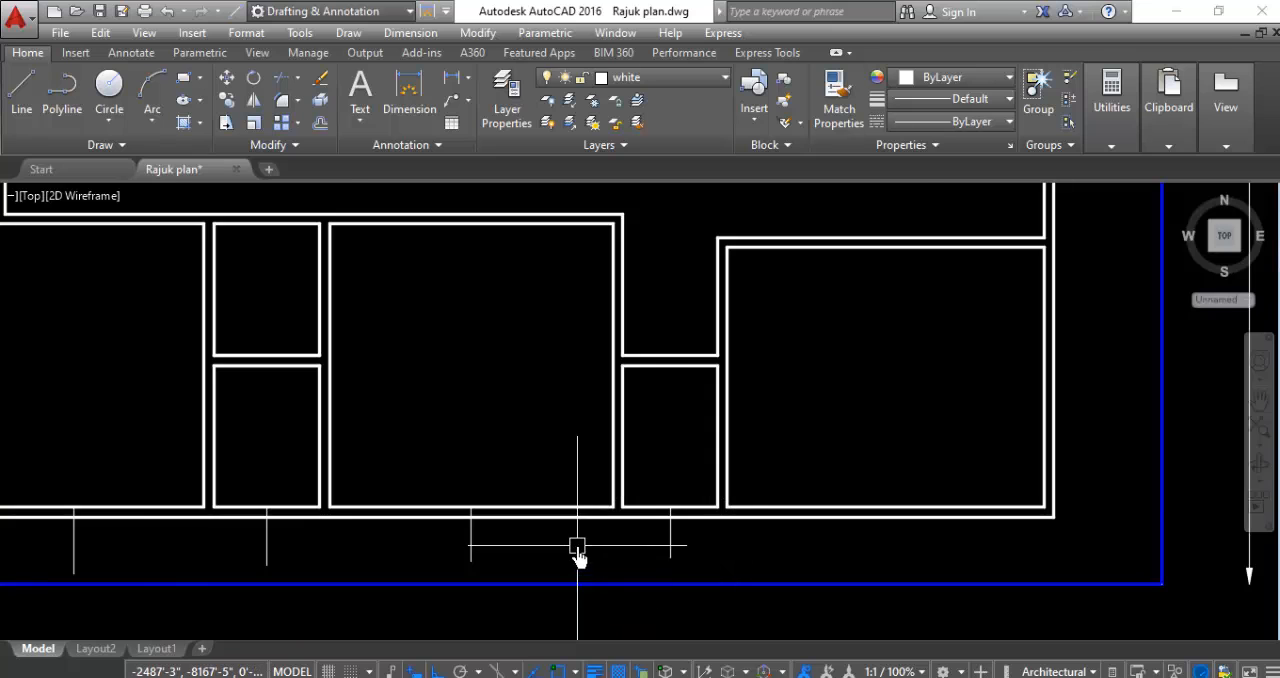
# - Draw a short vertical line from the midpoint of the southeast room's inner south wall line toward the blue boundary
pyautogui.scroll(-3, 578, 552)
pyautogui.scroll(4, 800, 520)
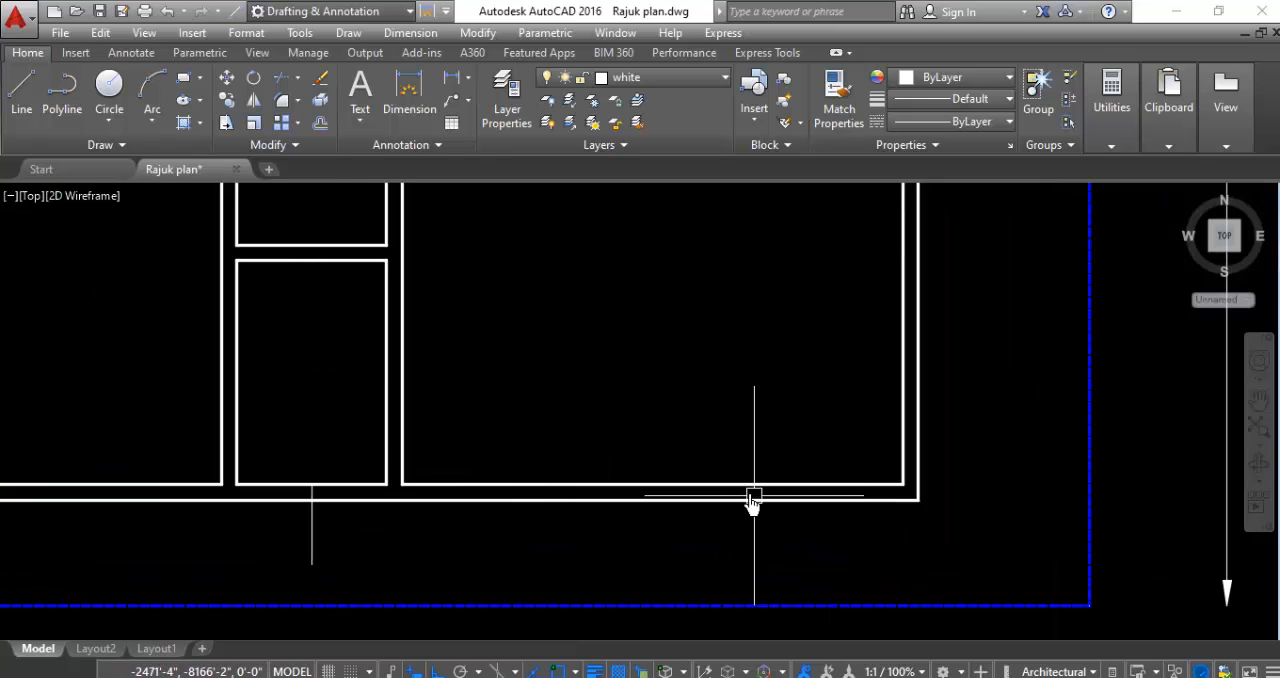
pyautogui.press('Return')
pyautogui.click(652, 486)
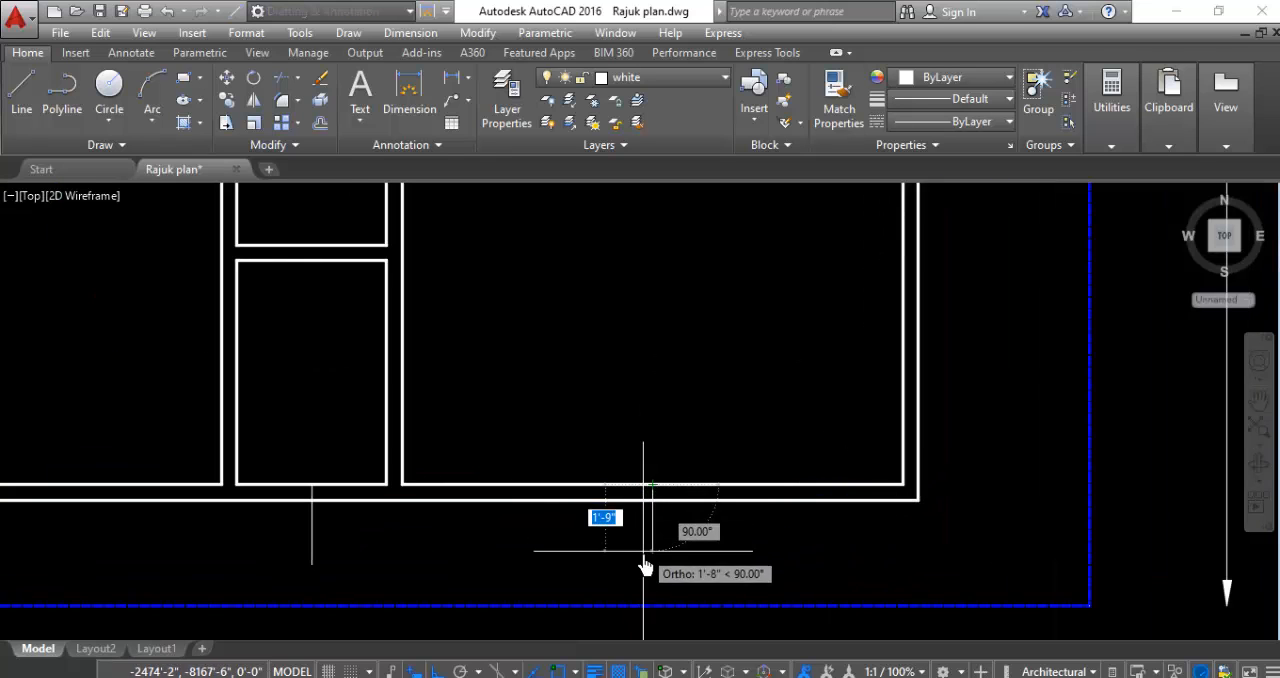
pyautogui.click(652, 565)
pyautogui.press('Escape')
# - Draw a short horizontal line outward from the midpoint of the southeast room's inner east wall line, ending before the blue boundary
pyautogui.scroll(-4, 652, 522)
pyautogui.scroll(2, 804, 424)
pyautogui.press('Return')
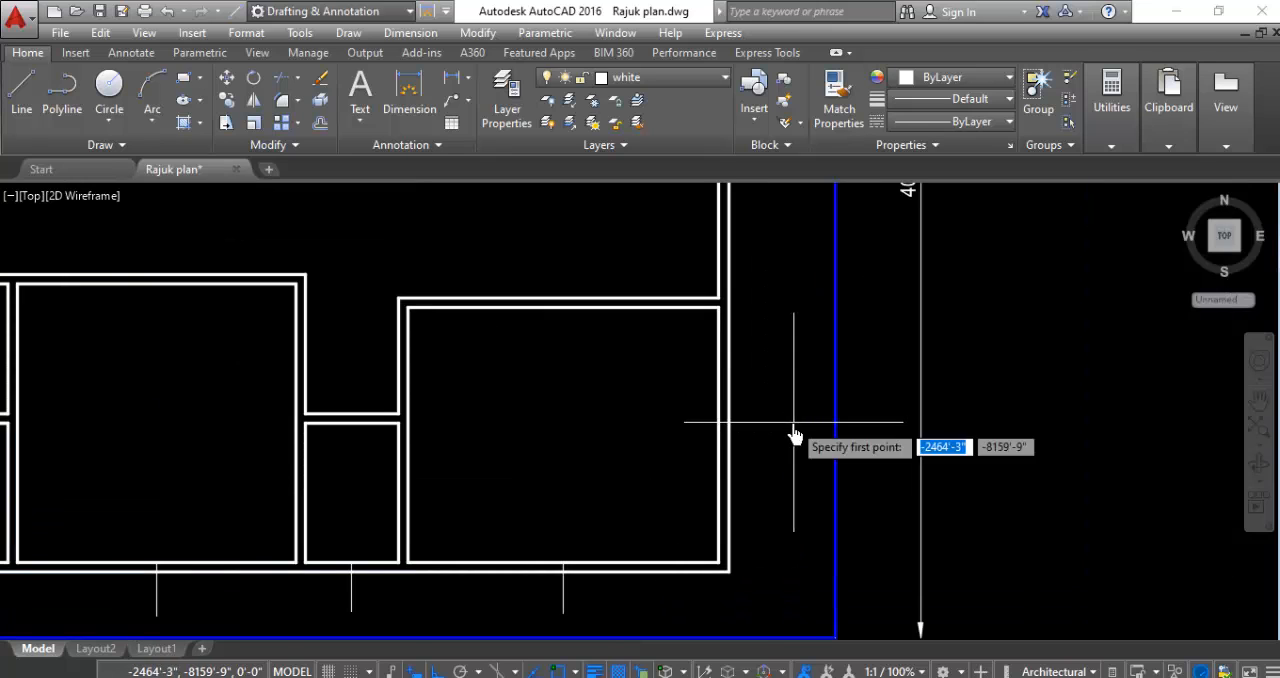
pyautogui.click(721, 440)
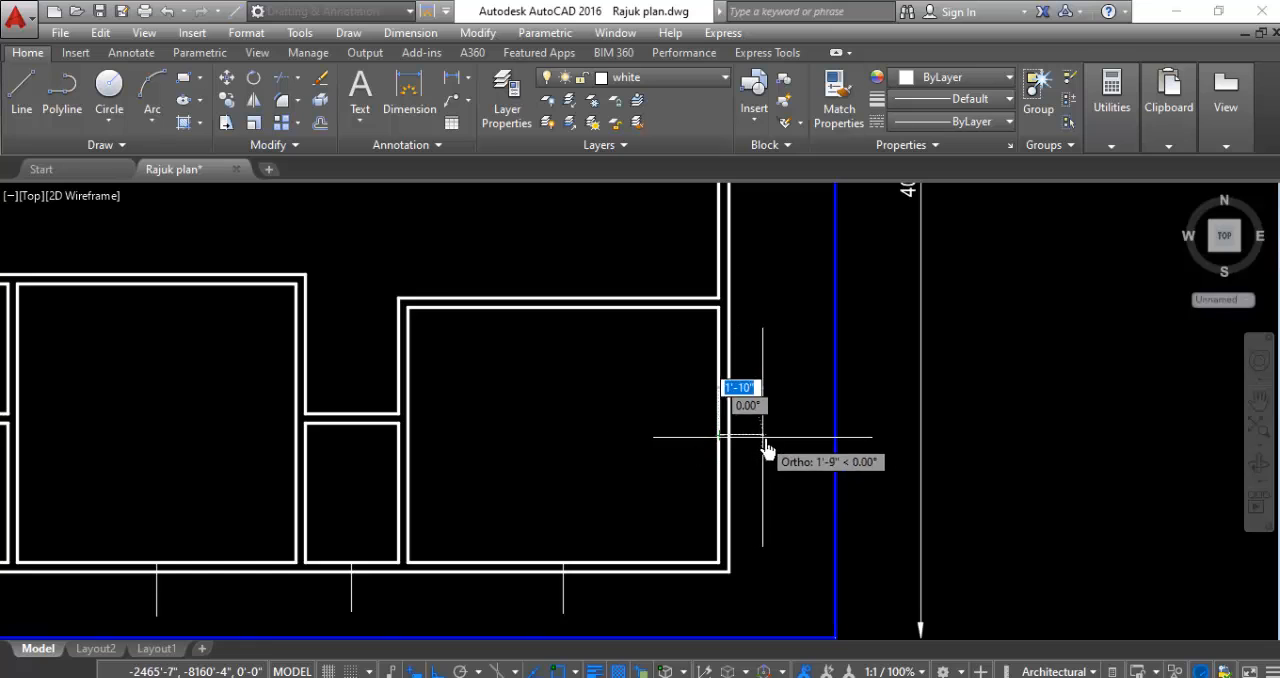
pyautogui.click(800, 463)
pyautogui.press('Escape')
# - Delete the 5'-0" setback dimension between the east exterior wall and the blue boundary
pyautogui.scroll(-3, 786, 506)
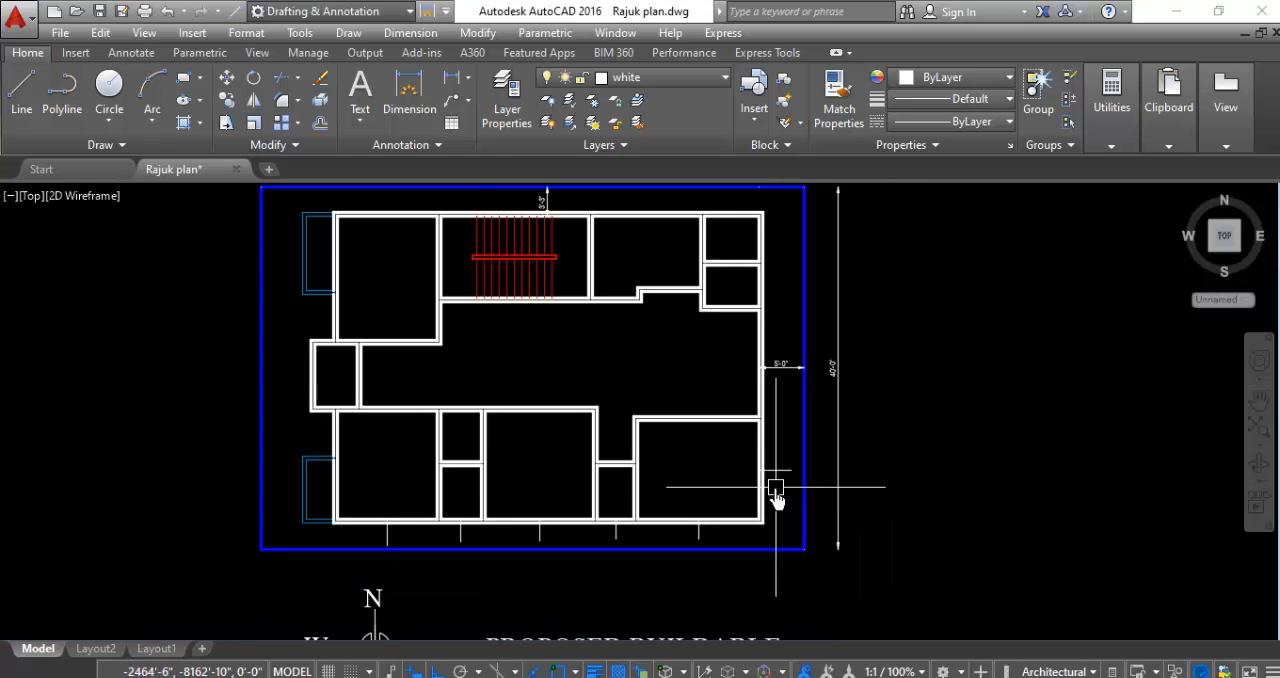
pyautogui.scroll(2, 779, 335)
pyautogui.click(791, 372)
pyautogui.click(783, 415)
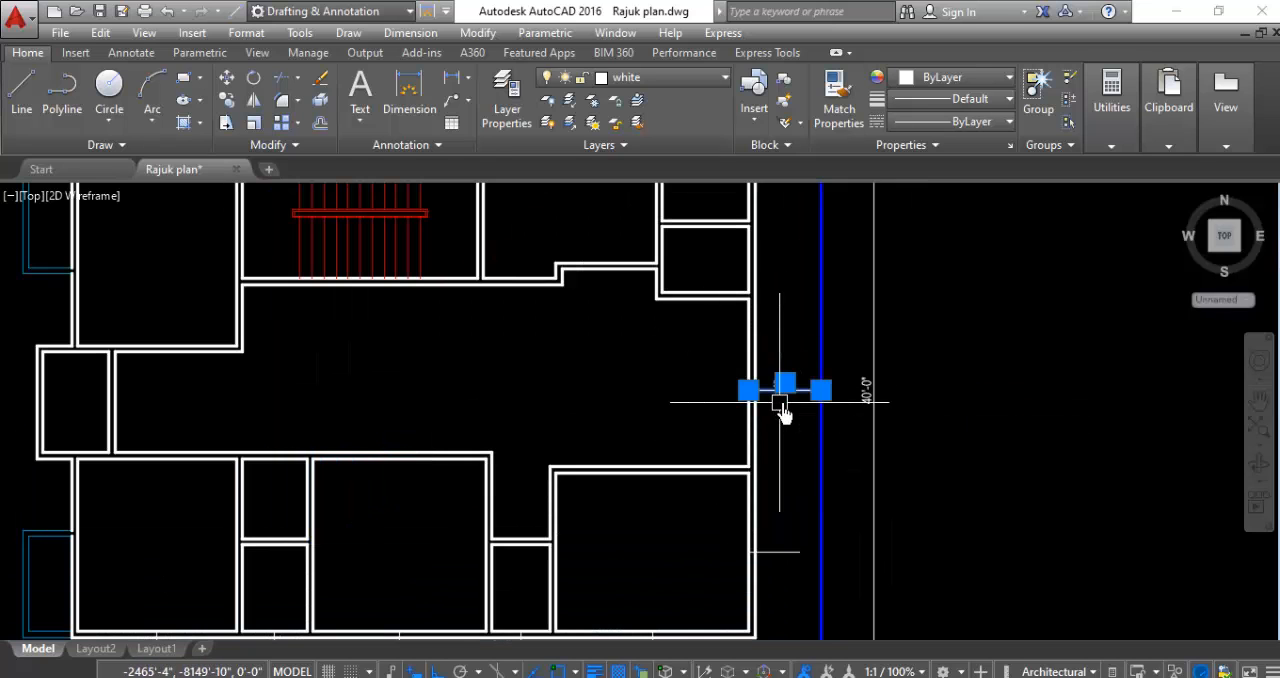
pyautogui.press('Delete')
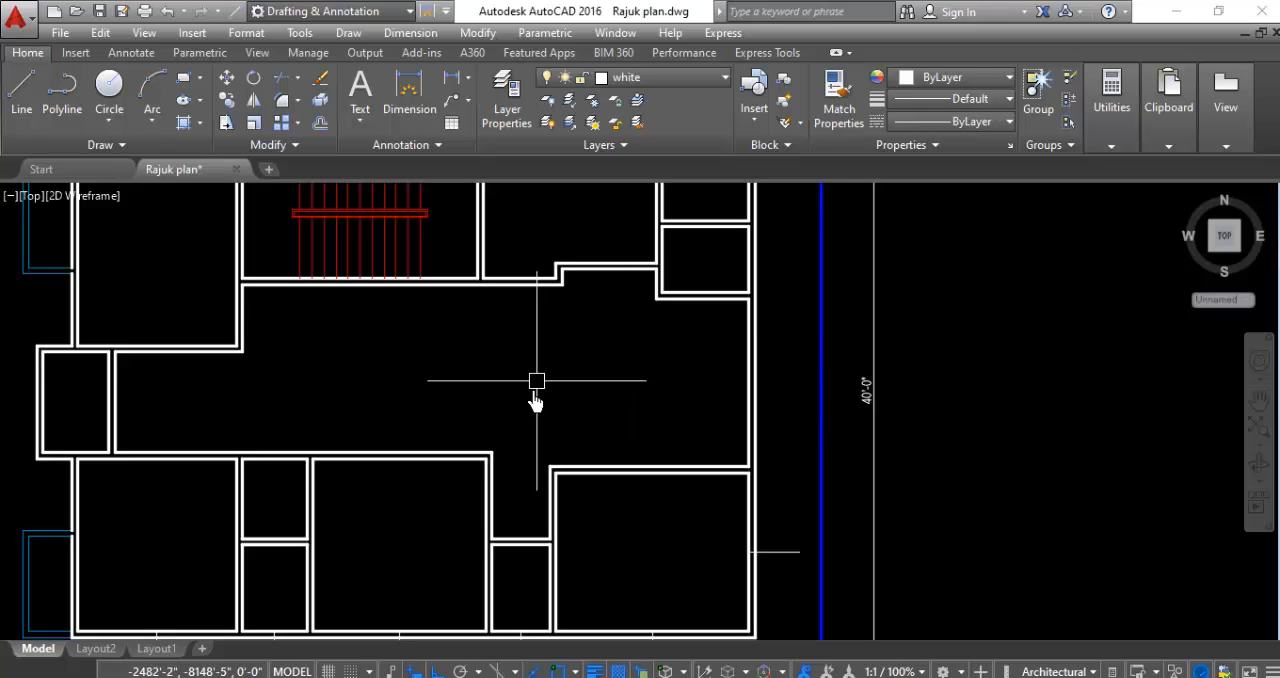
pyautogui.scroll(2, 802, 363)
pyautogui.write('e')
pyautogui.press('Return')
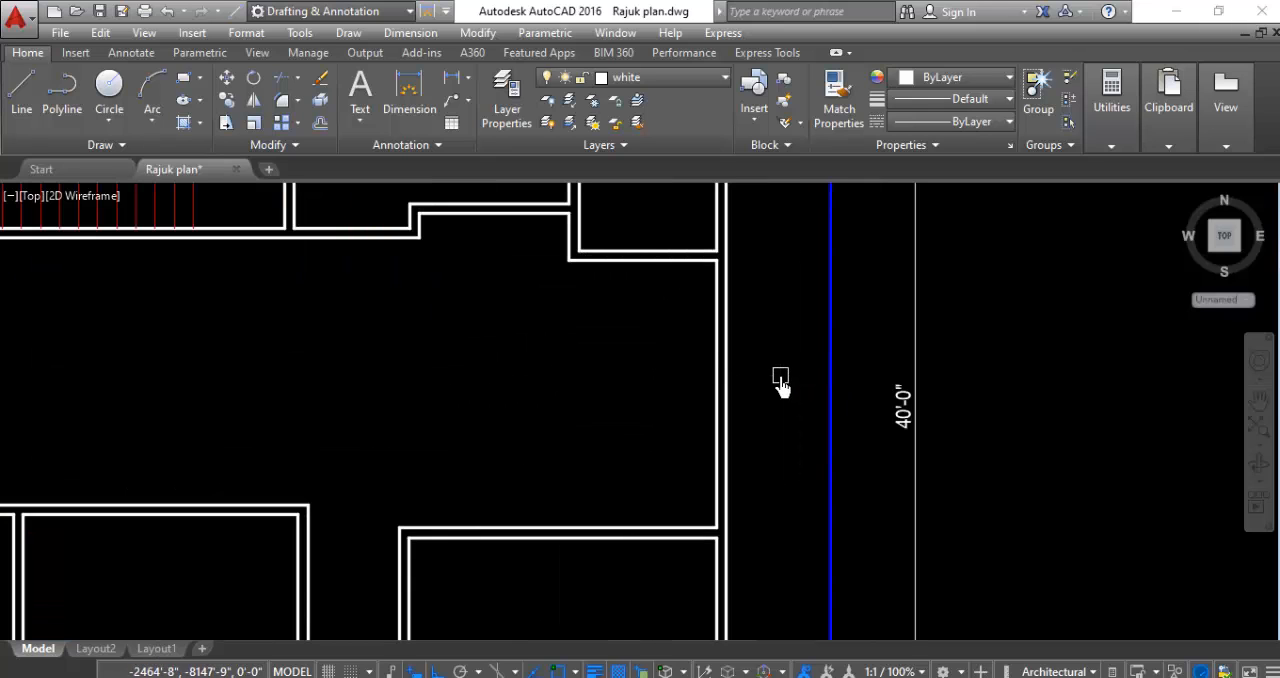
pyautogui.press('Escape')
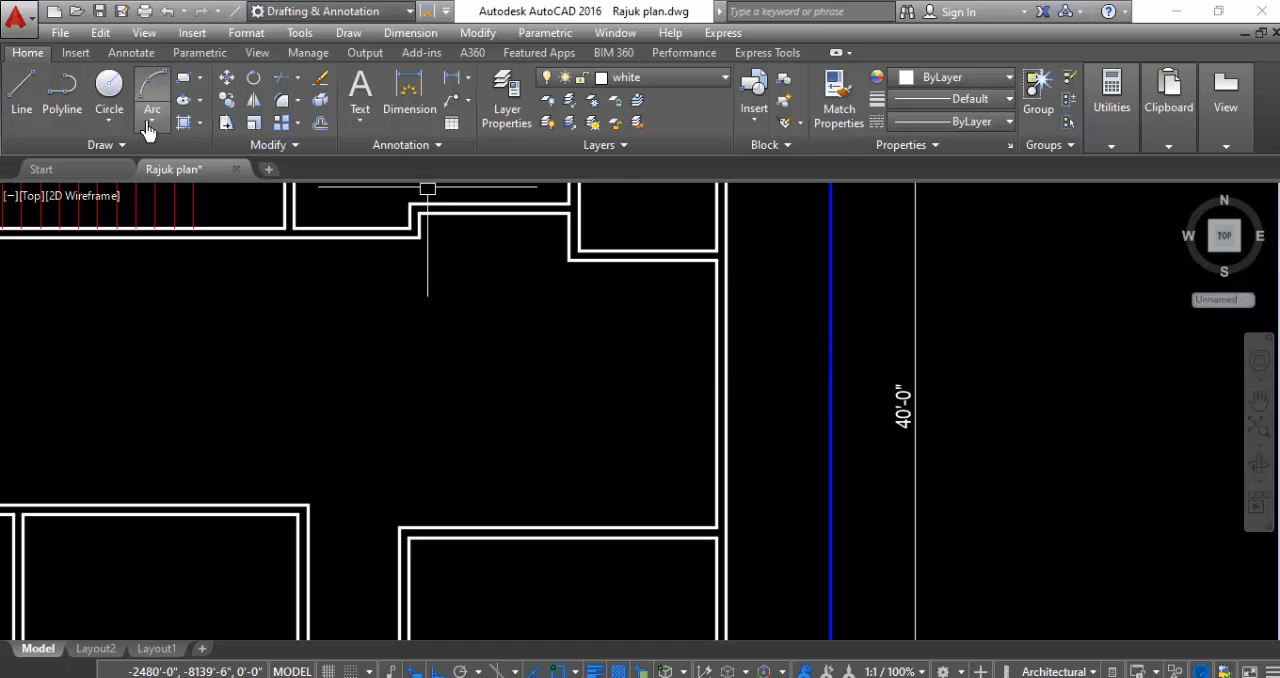
# - Draw a short horizontal line outward from the midpoint of the central hall's inner east wall line
pyautogui.click(33, 107)
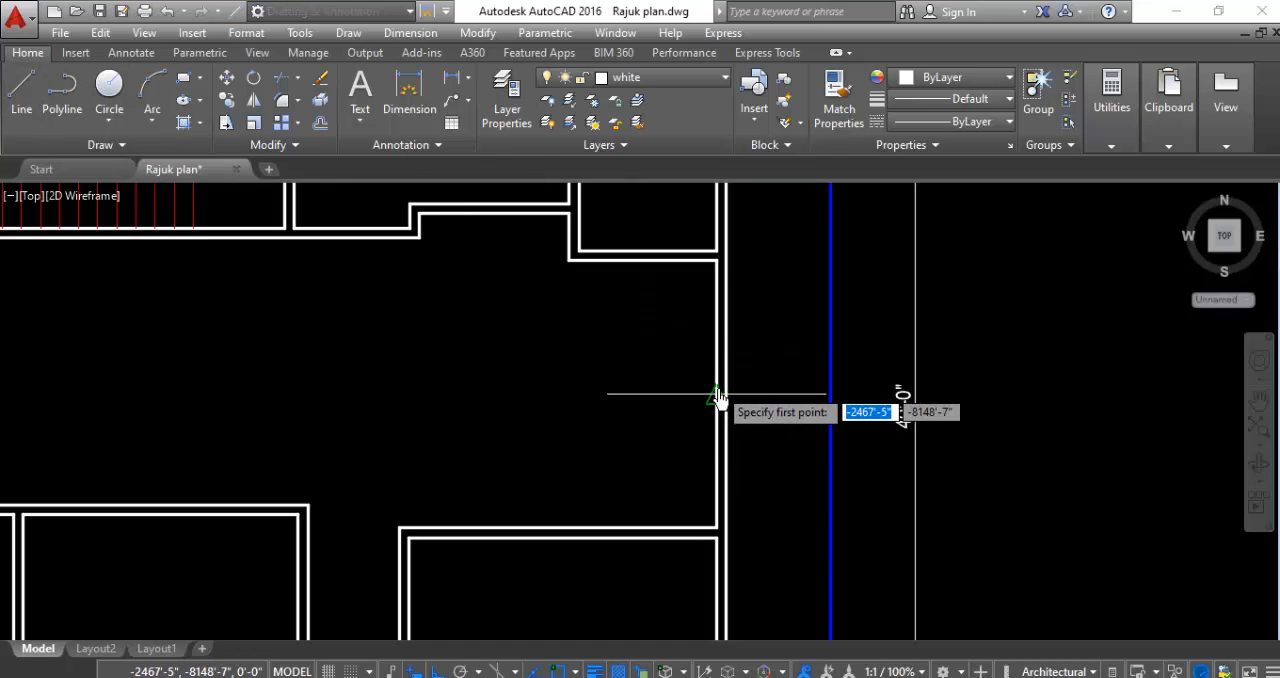
pyautogui.click(719, 400)
pyautogui.press('Escape')
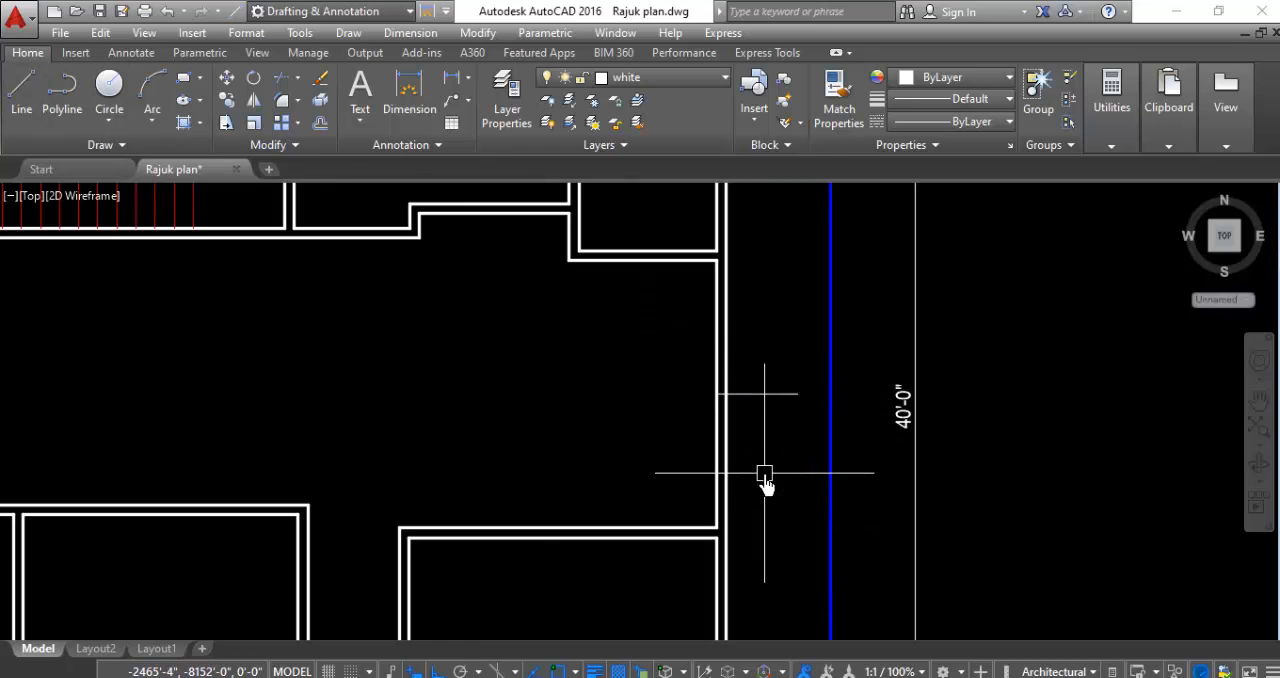
# - Draw a short vertical line outward from the midpoint of the inner north wall line of the small northeast corner room
pyautogui.scroll(-2, 765, 478)
pyautogui.scroll(2, 743, 337)
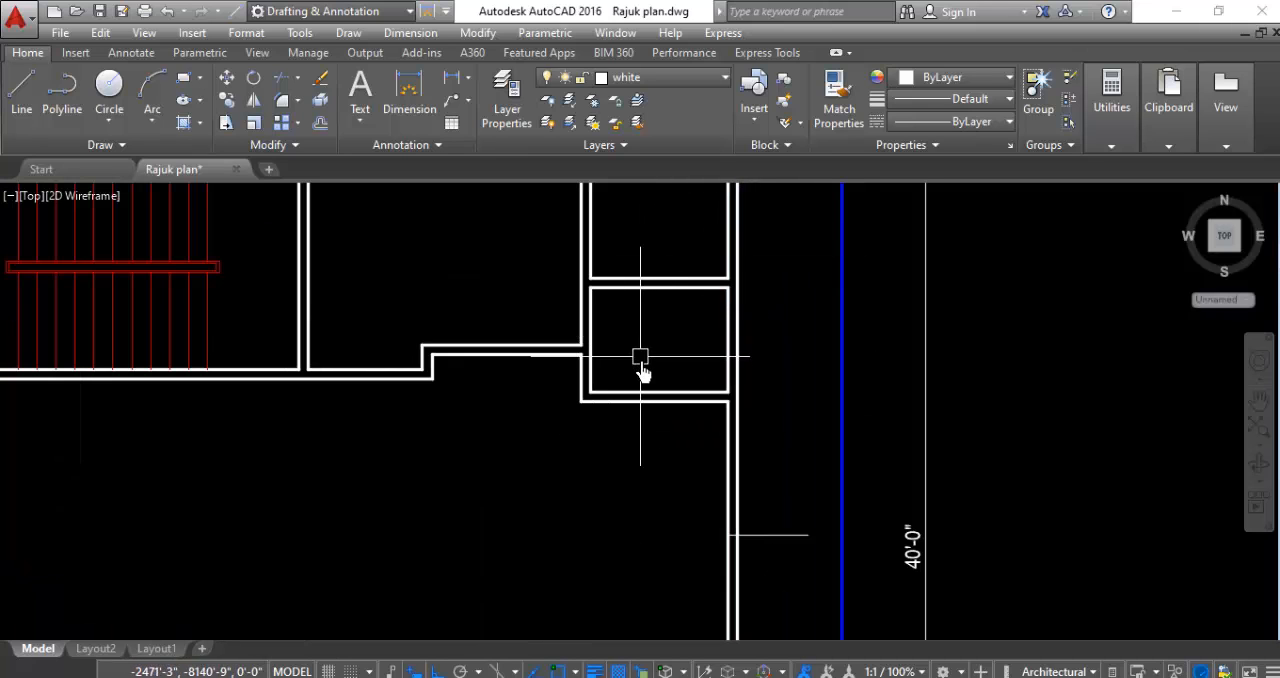
pyautogui.scroll(-2, 635, 368)
pyautogui.scroll(2, 671, 272)
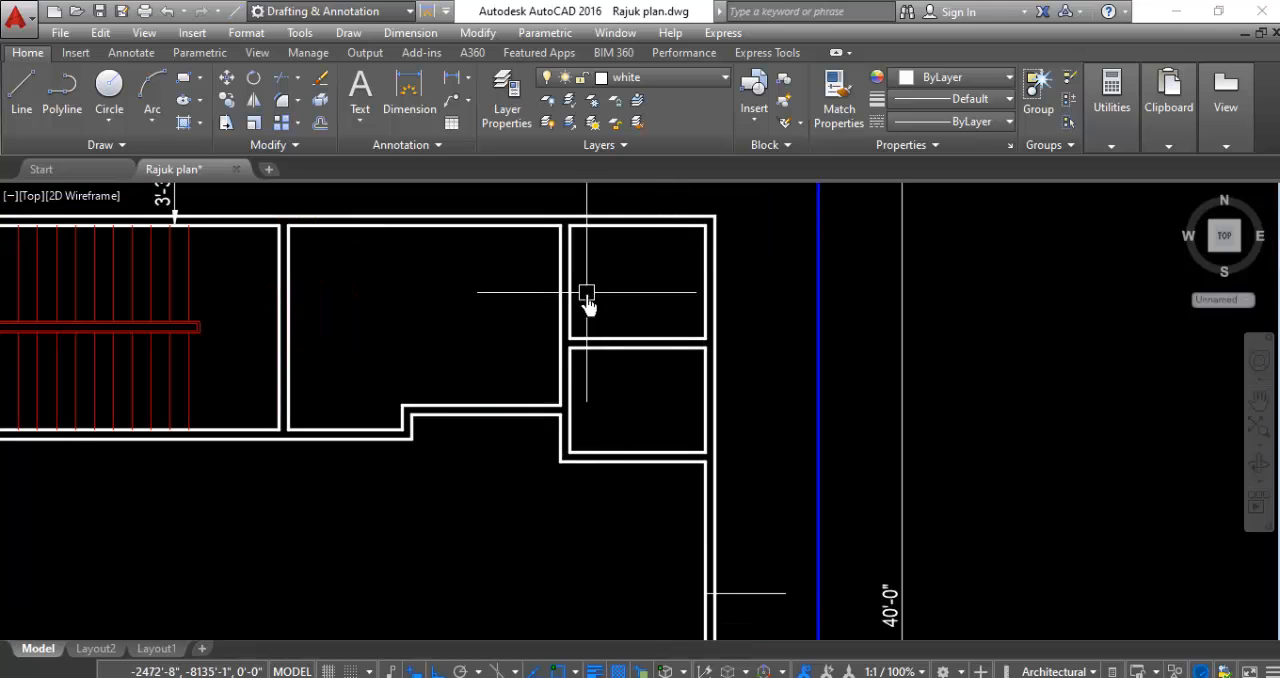
pyautogui.scroll(-3, 646, 223)
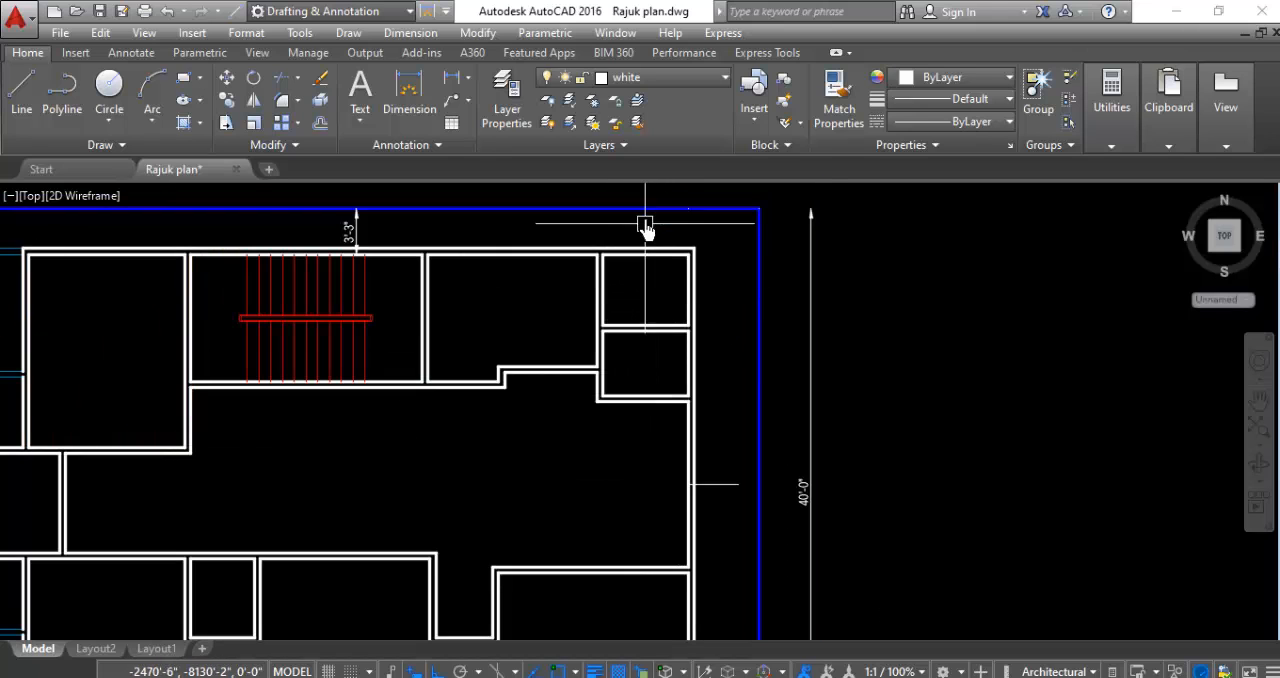
pyautogui.scroll(5, 646, 214)
pyautogui.press('l')
pyautogui.press('Return')
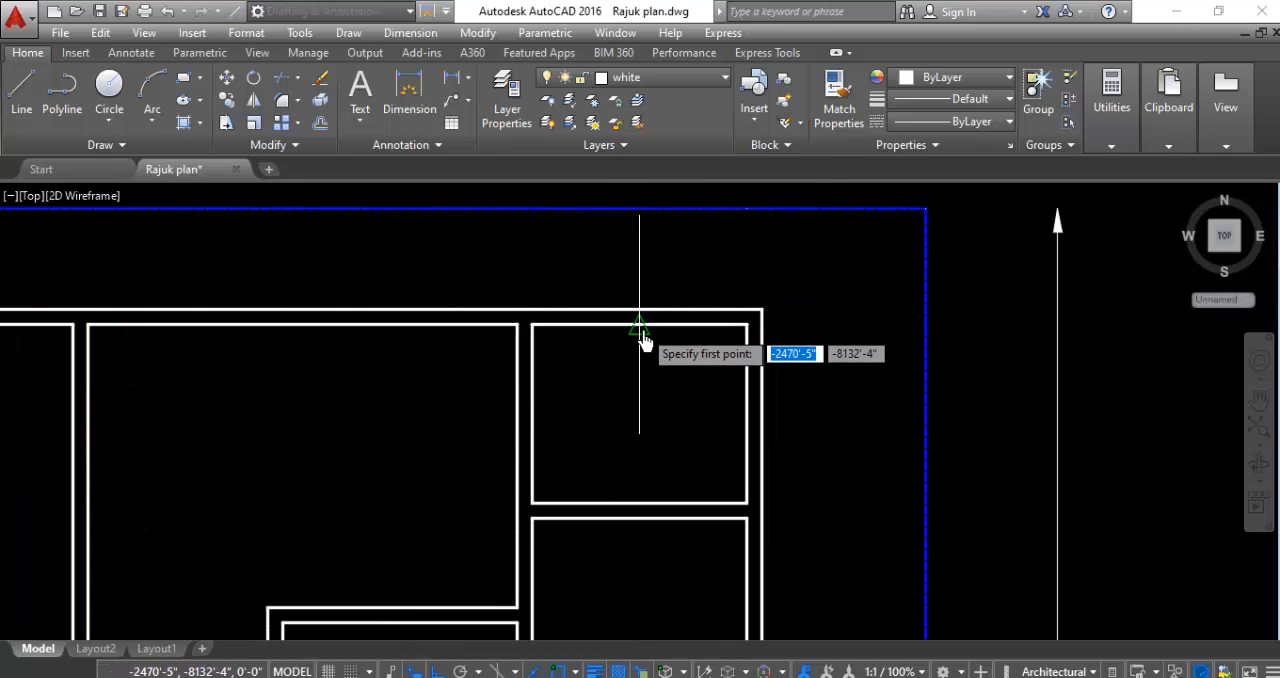
pyautogui.click(640, 325)
pyautogui.click(645, 258)
pyautogui.press('Return')
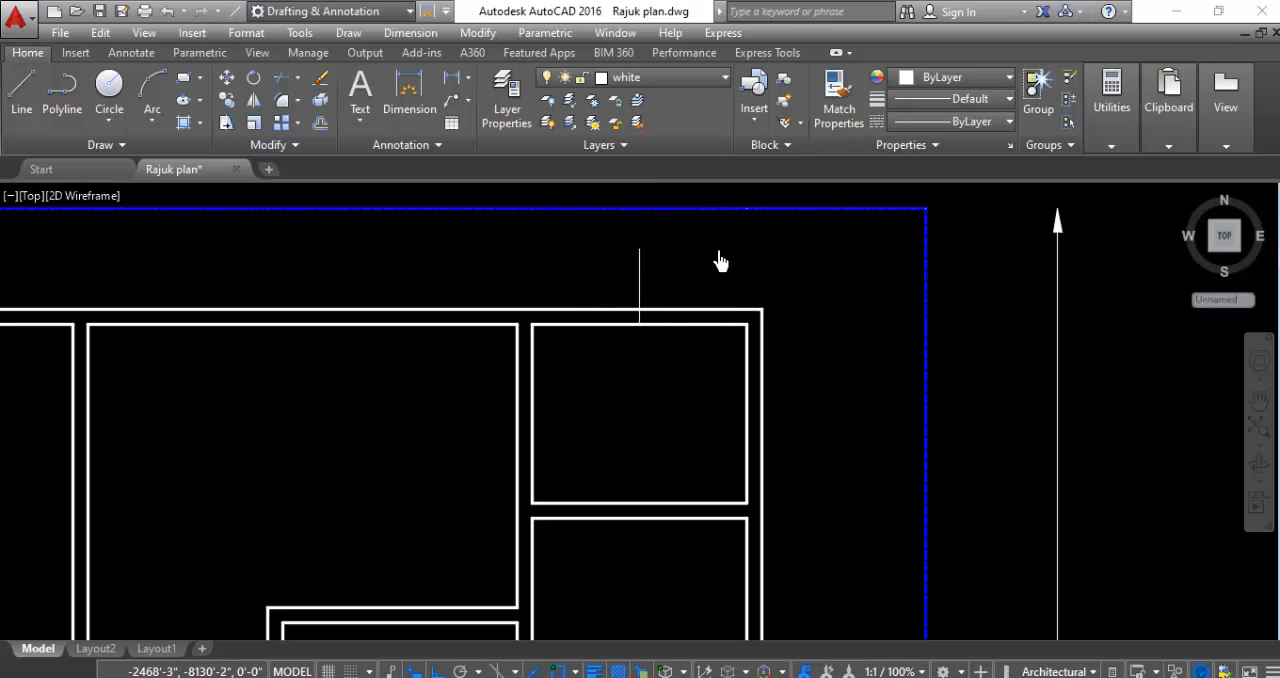
# - Draw a short horizontal line outward from the midpoint of the inner east wall line of the small room below the northeast corner room
pyautogui.scroll(-2, 680, 334)
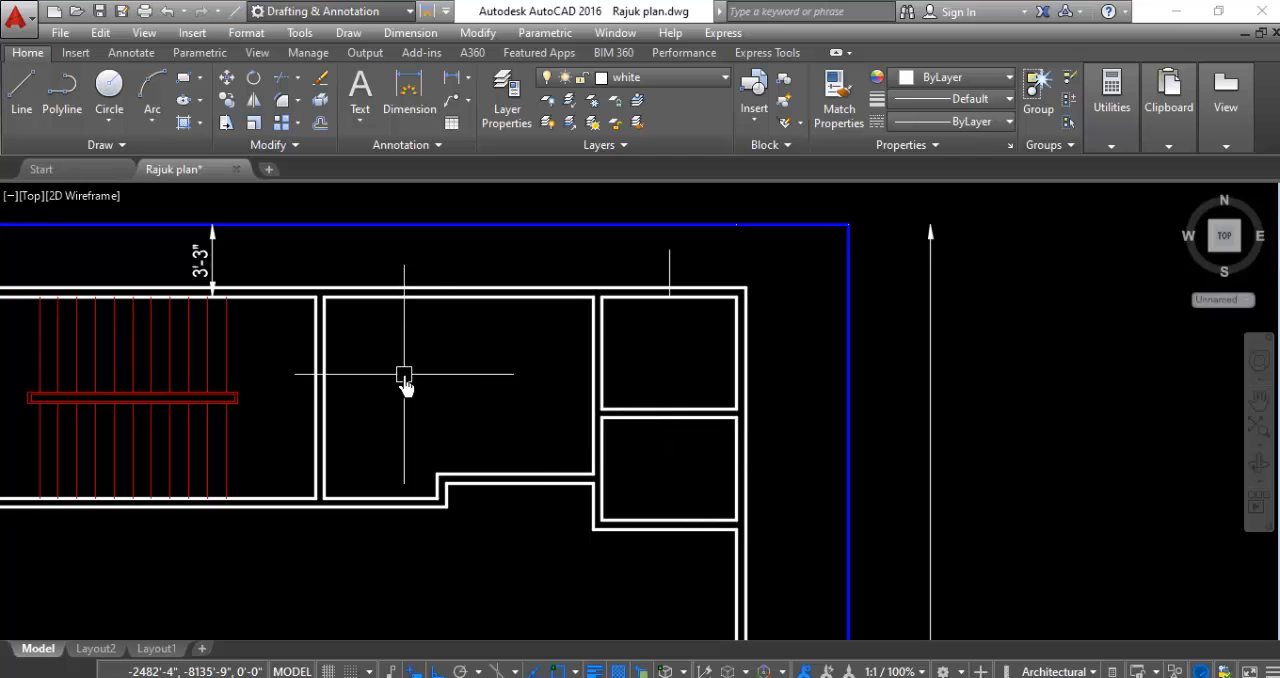
pyautogui.scroll(2, 827, 500)
pyautogui.scroll(-2, 816, 485)
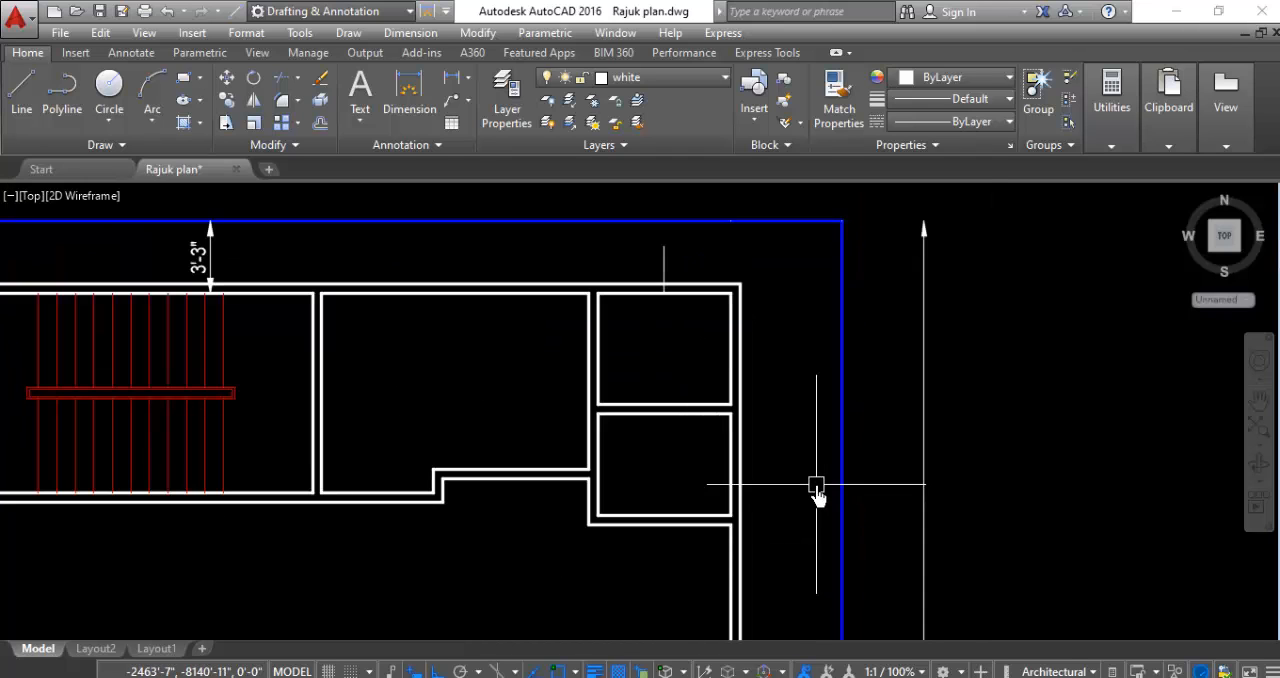
pyautogui.scroll(4, 671, 468)
pyautogui.press('l')
pyautogui.press('space')
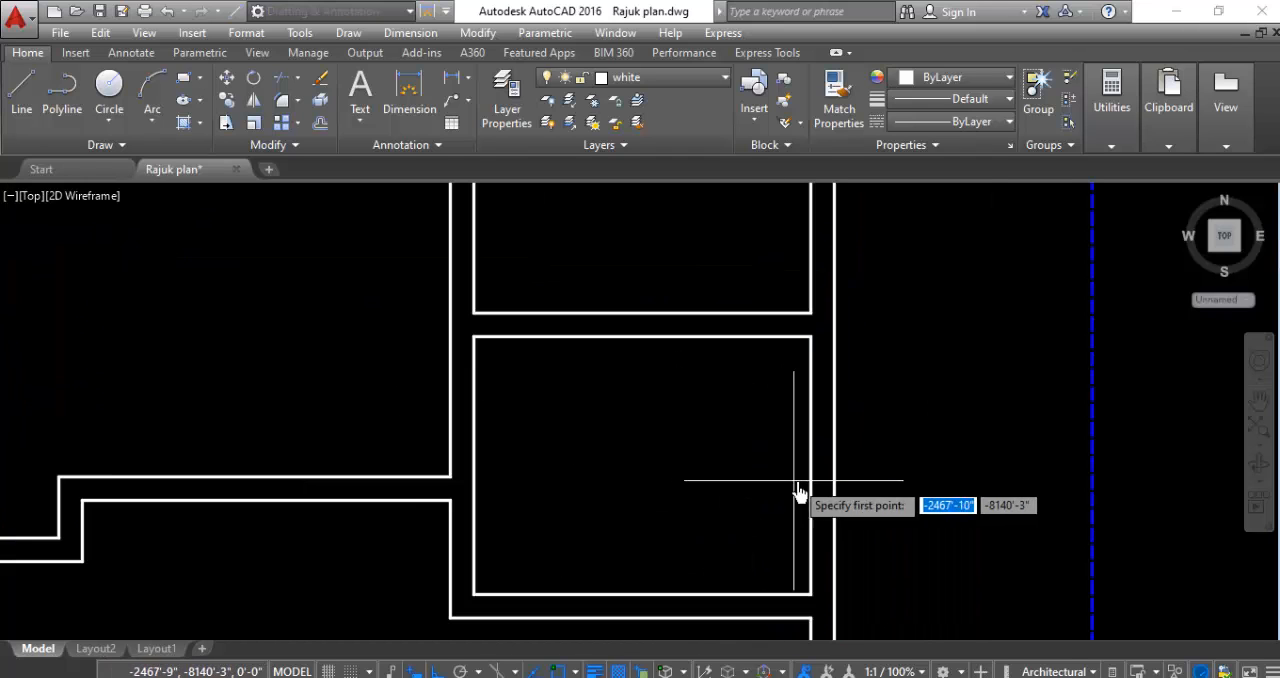
pyautogui.click(812, 465)
pyautogui.click(929, 479)
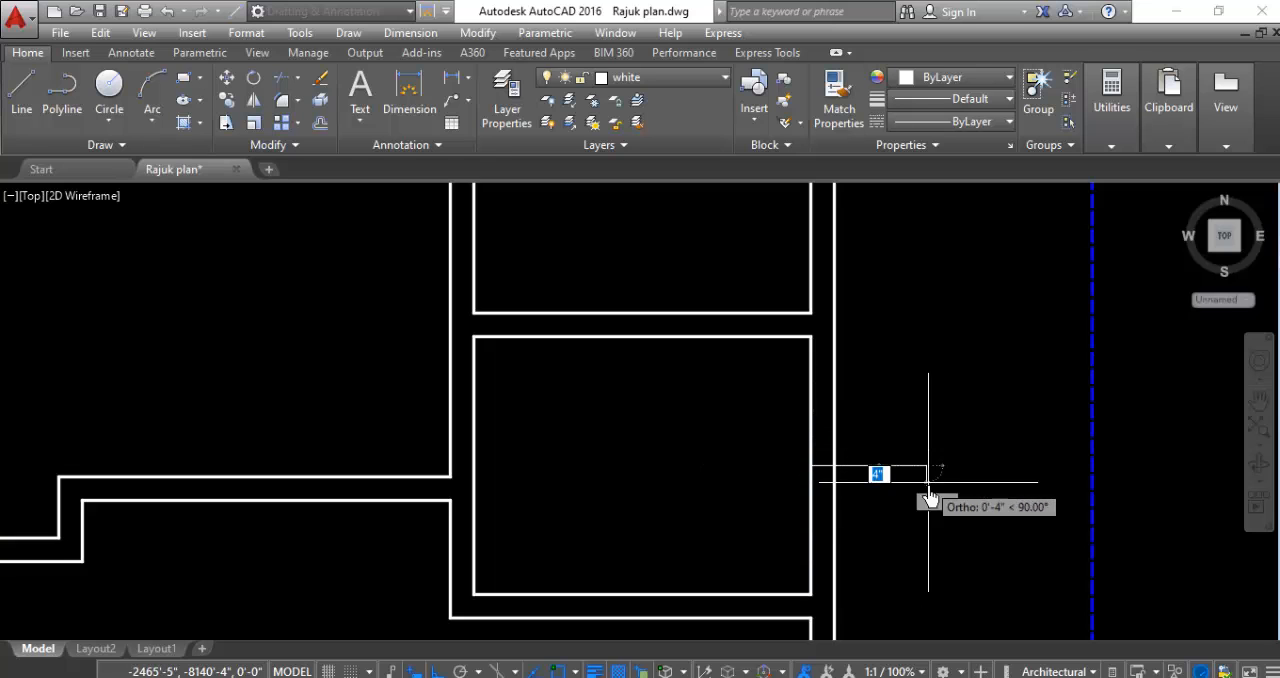
pyautogui.press('Escape')
# - Draw a short vertical line outward from the midpoint of the north wall of the room just east of the staircase
pyautogui.scroll(-4, 838, 546)
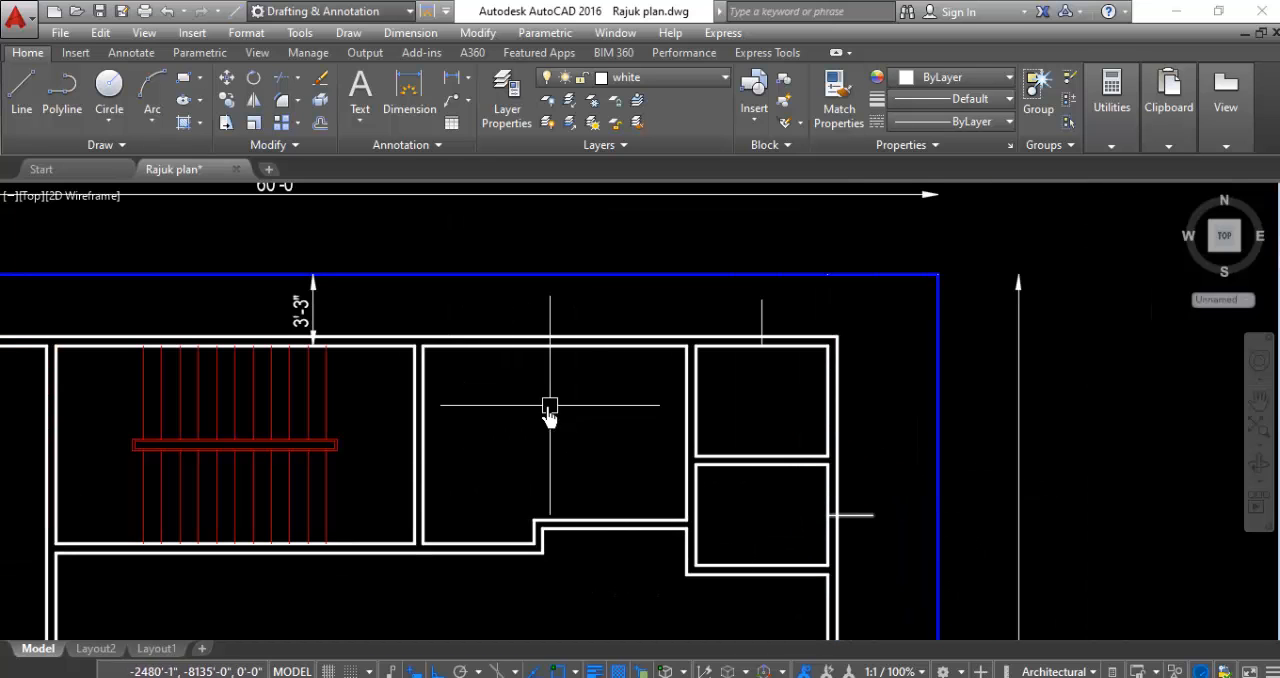
pyautogui.scroll(2, 555, 320)
pyautogui.press('l')
pyautogui.press('space')
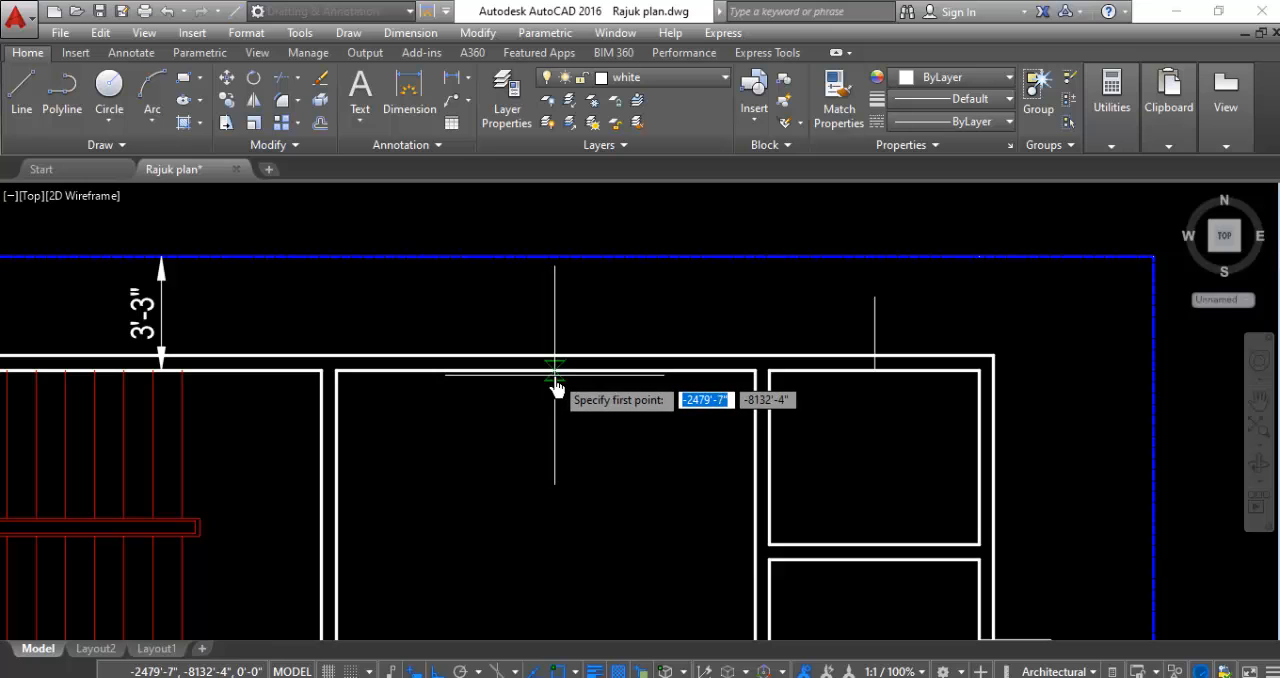
pyautogui.click(547, 350)
pyautogui.click(548, 294)
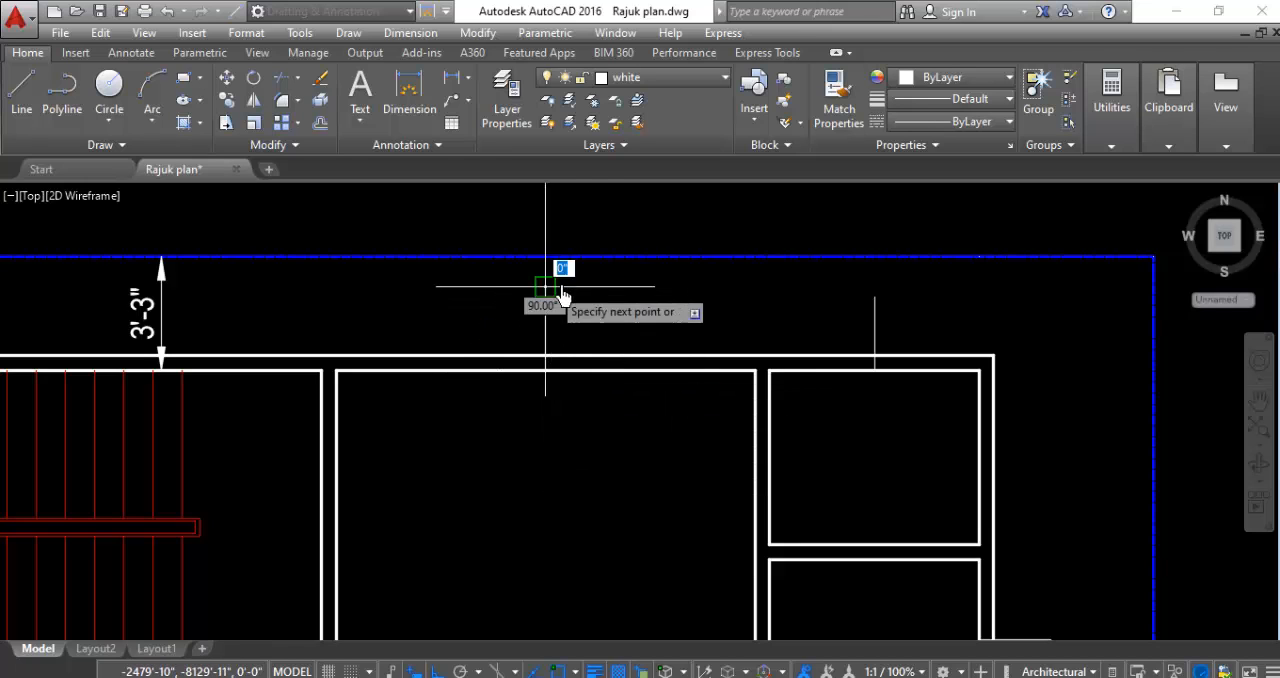
pyautogui.press('Escape')
pyautogui.scroll(-3, 788, 313)
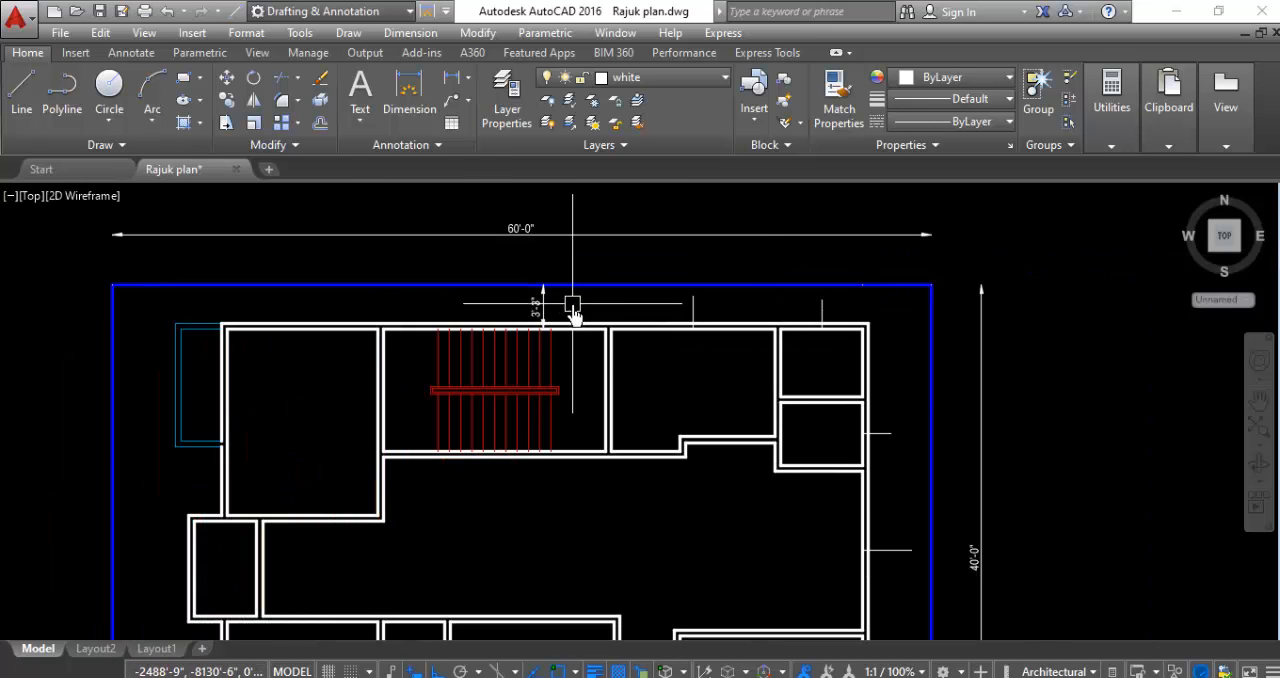
# - Examine the staircase room's north wall and the spaces between the stair flights and its side walls
pyautogui.scroll(2, 575, 318)
pyautogui.scroll(1, 545, 345)
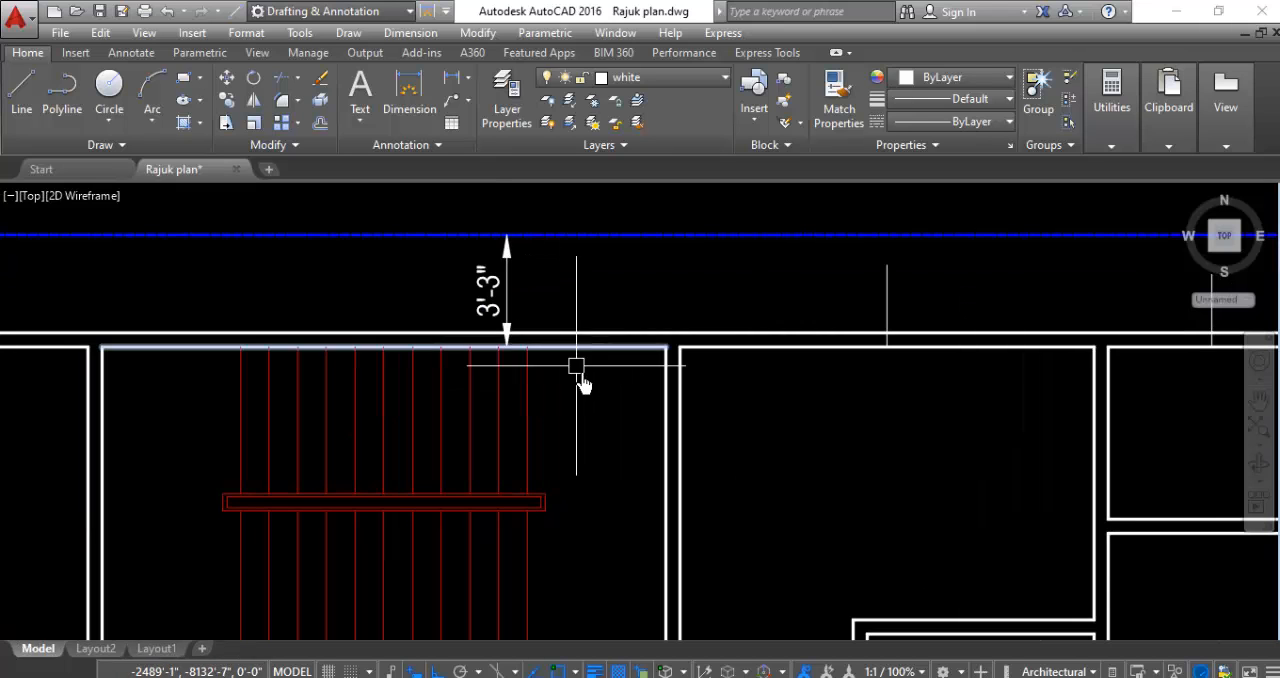
pyautogui.scroll(-1, 617, 450)
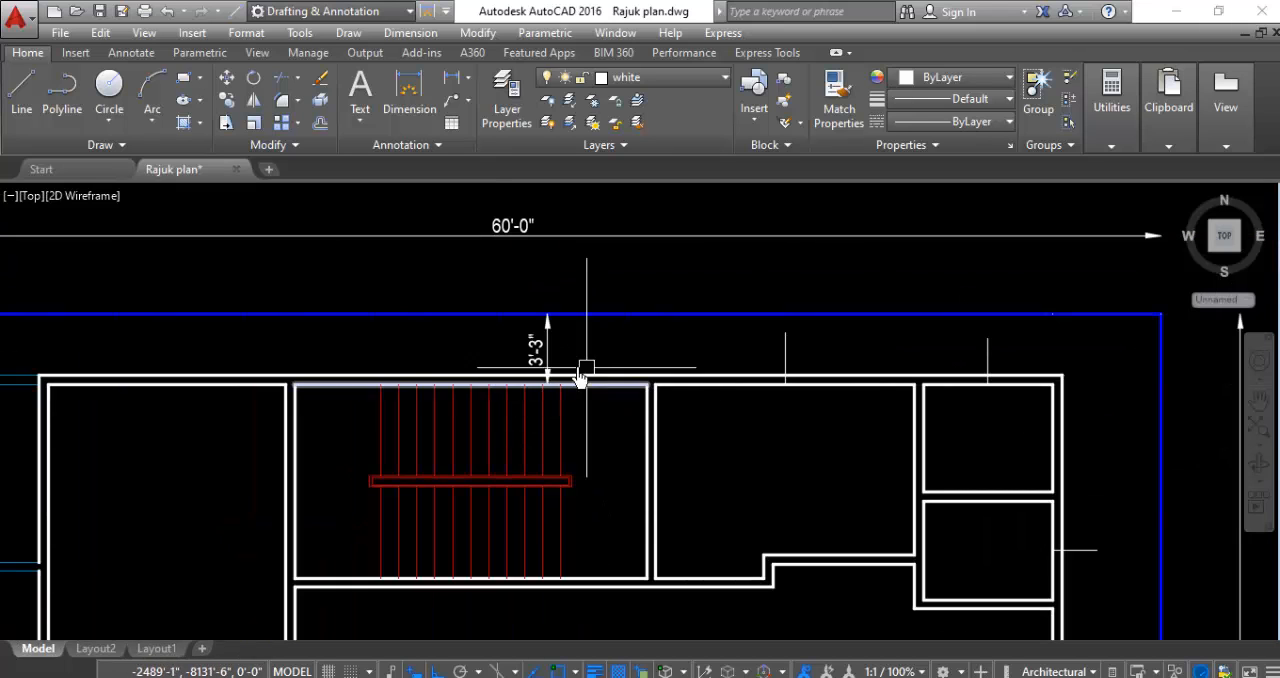
pyautogui.moveTo(382, 414)
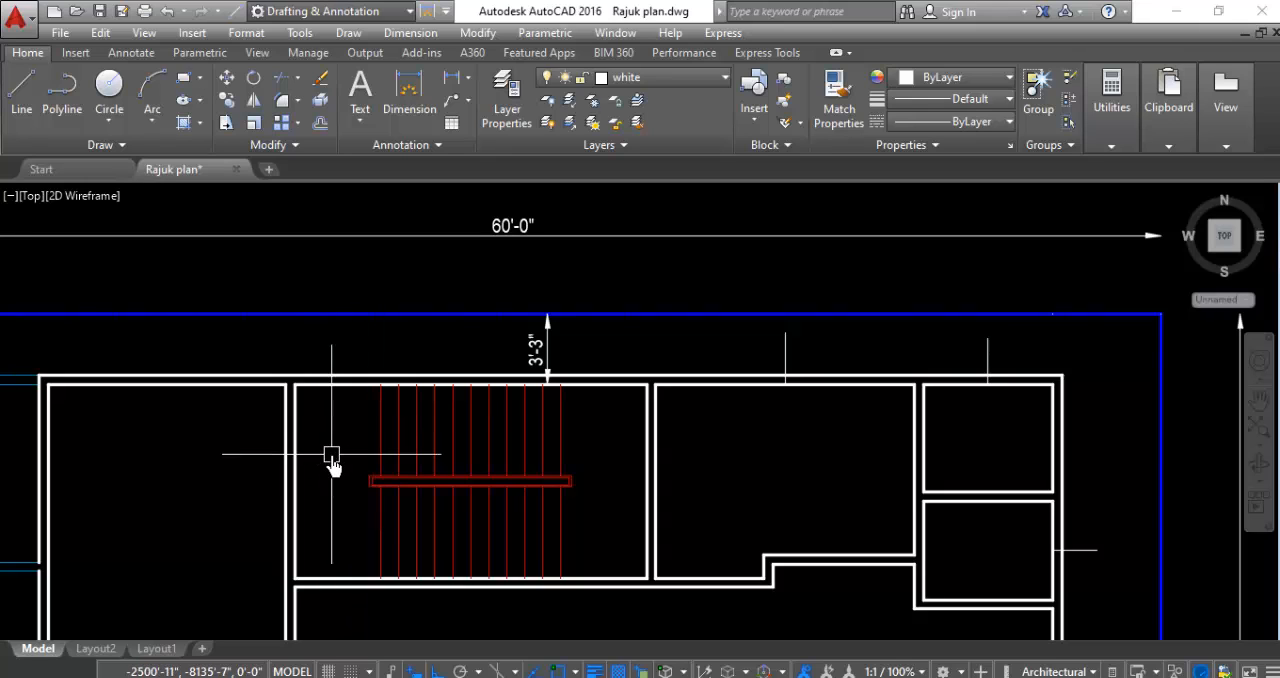
pyautogui.scroll(2, 570, 380)
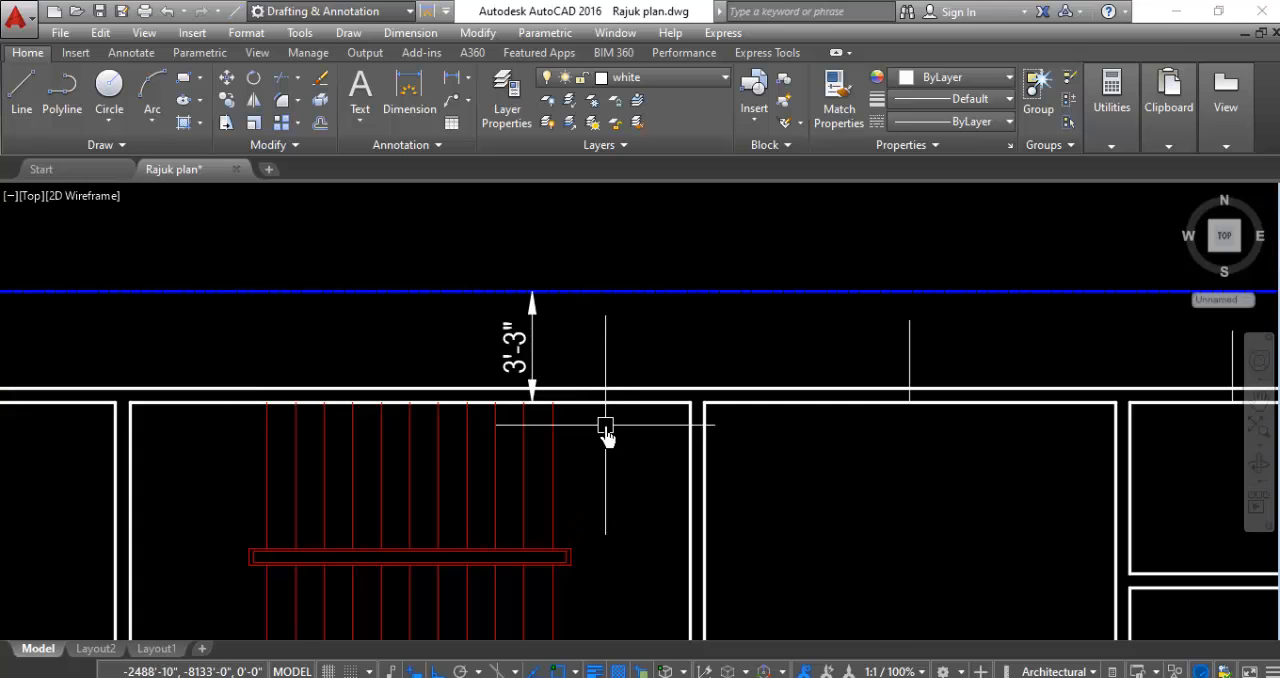
pyautogui.scroll(-3, 600, 428)
pyautogui.scroll(2, 622, 428)
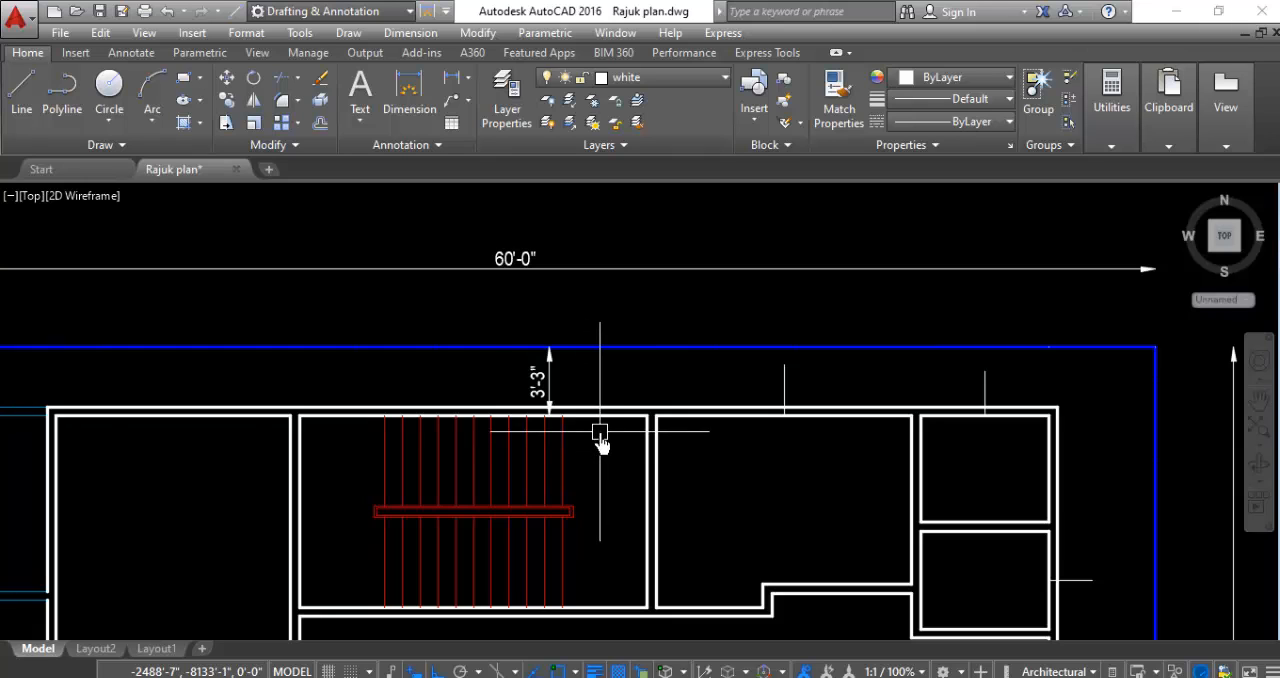
pyautogui.scroll(2, 603, 420)
pyautogui.scroll(2, 601, 381)
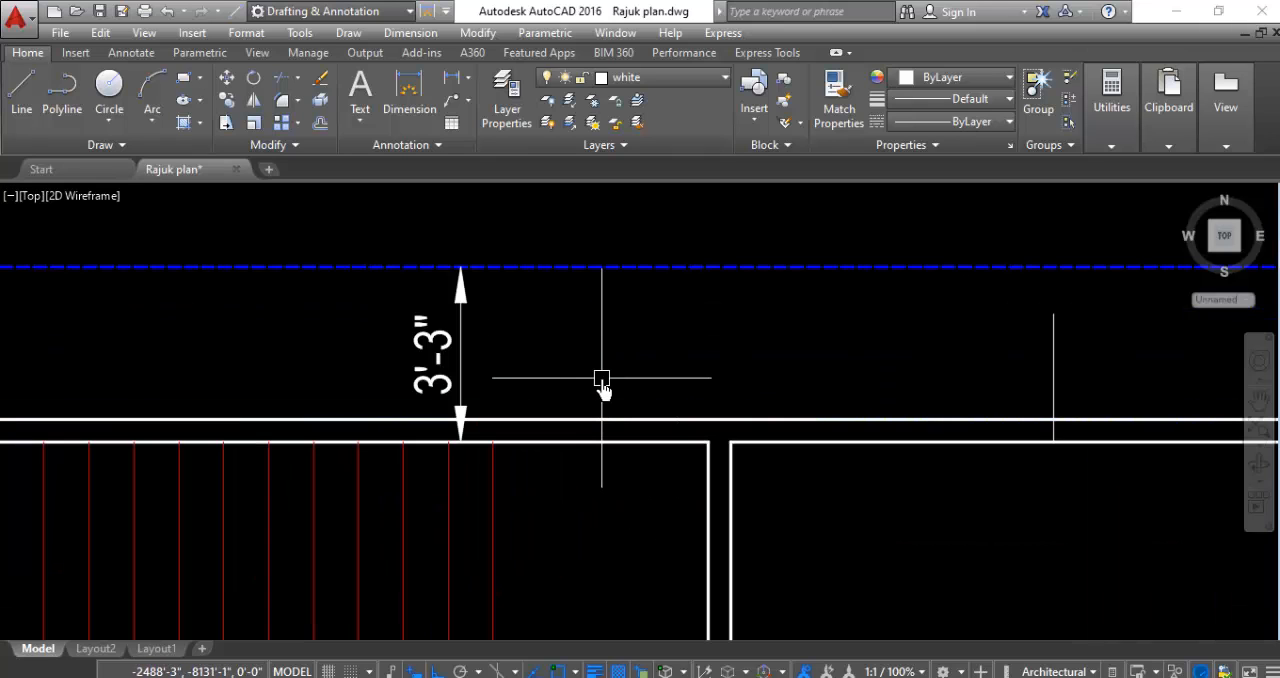
pyautogui.scroll(-2, 606, 434)
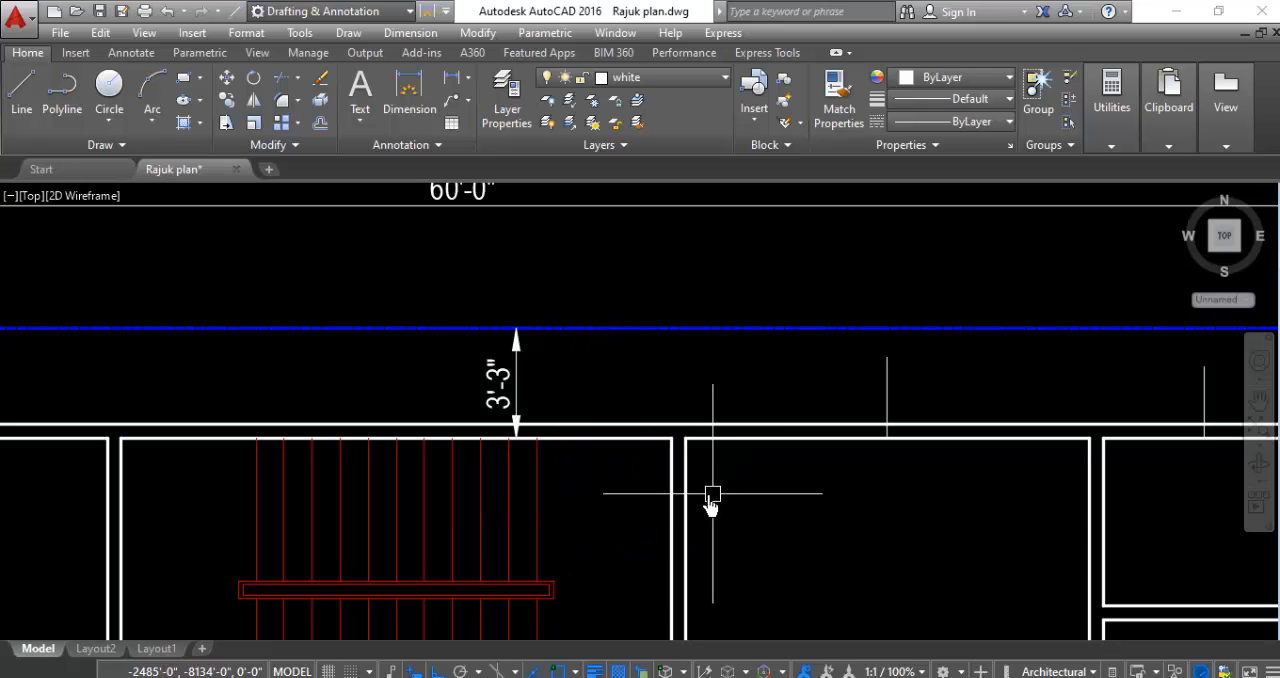
pyautogui.scroll(-2, 766, 495)
# - Offset the staircase room's inner east wall line 2' inward toward the stair flights
pyautogui.scroll(2, 769, 510)
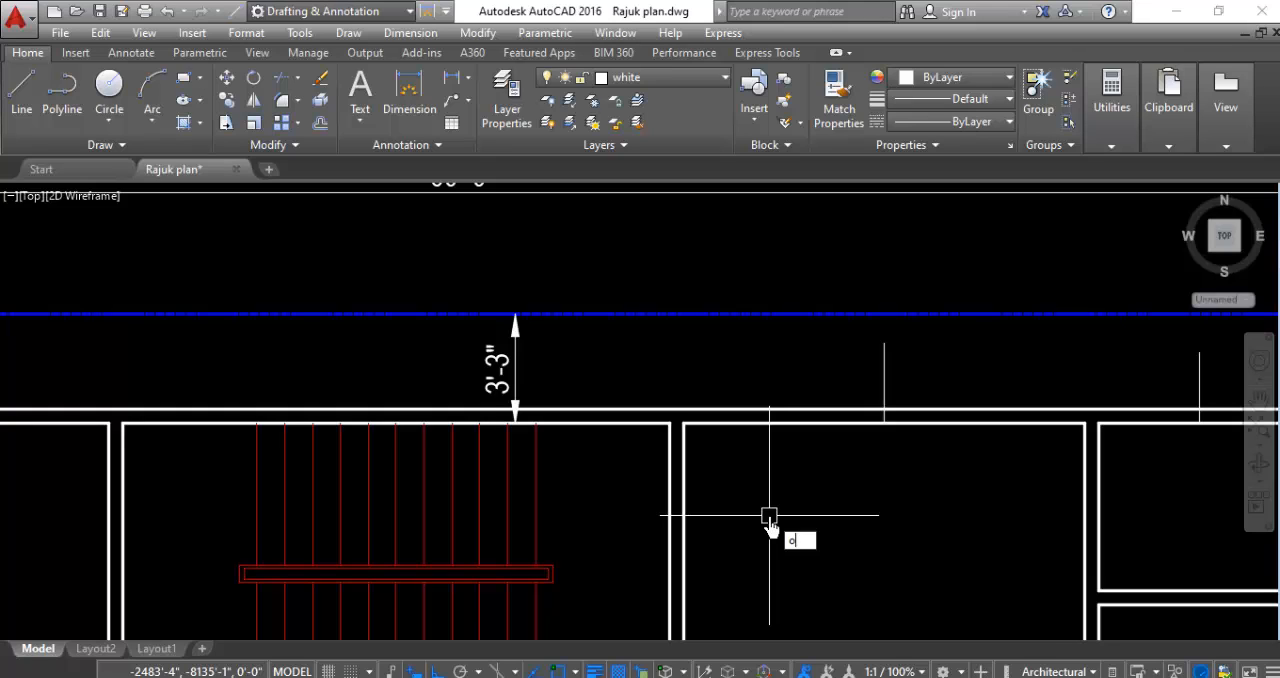
pyautogui.press('Return')
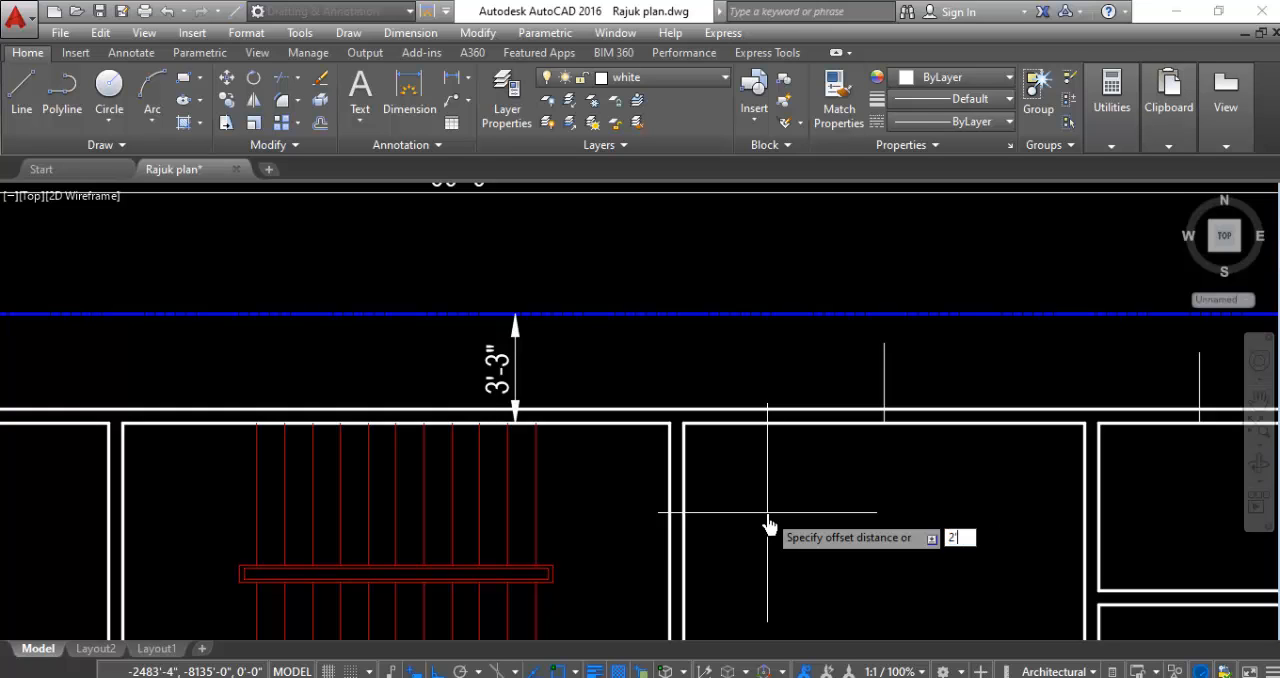
pyautogui.press('Return')
pyautogui.click(666, 452)
pyautogui.click(600, 470)
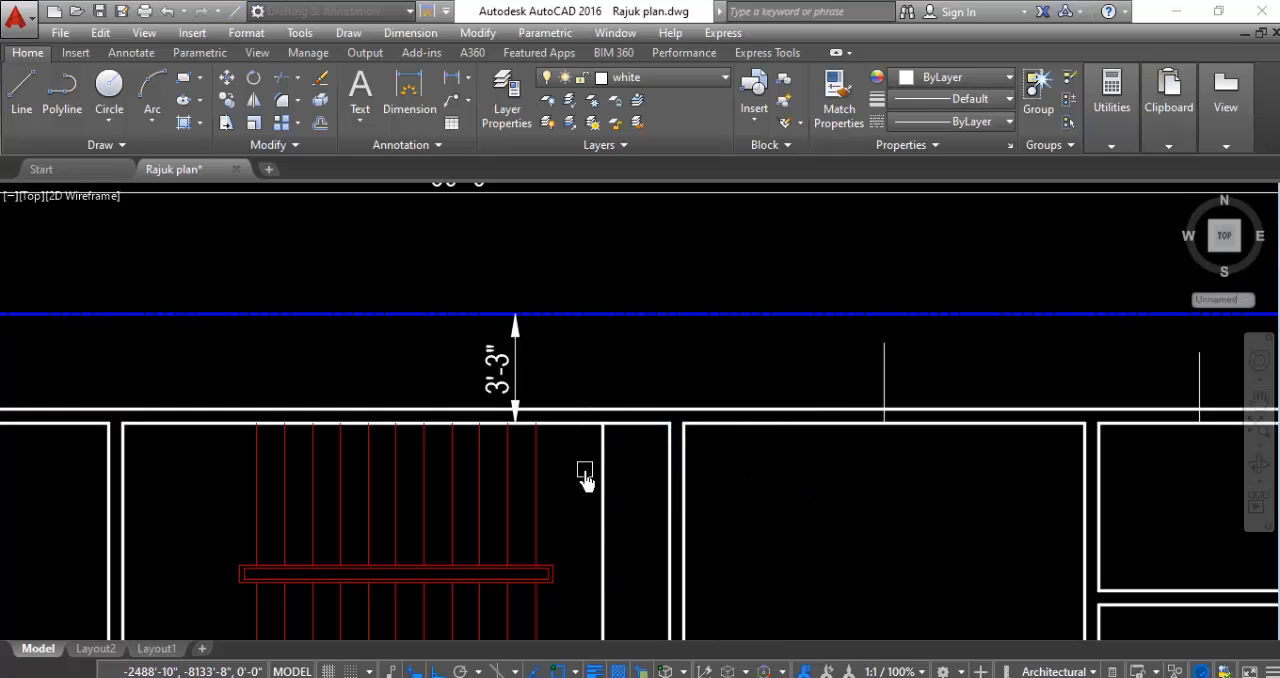
pyautogui.click(535, 432)
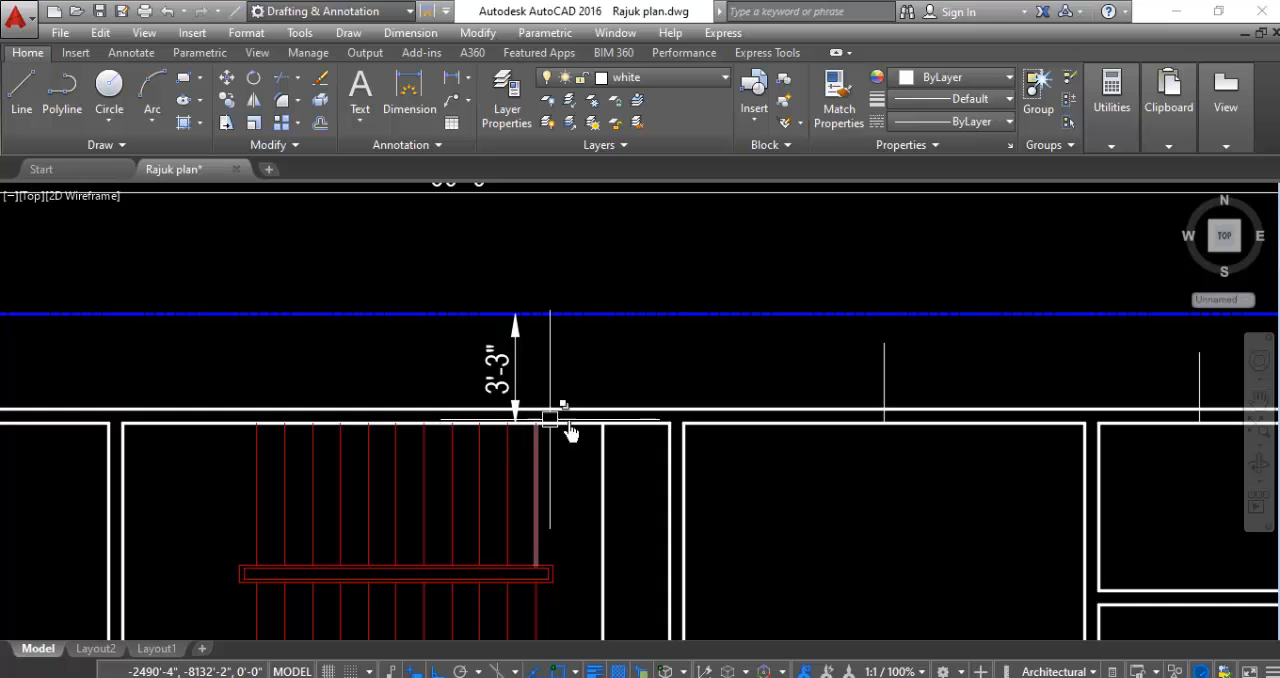
pyautogui.click(570, 430)
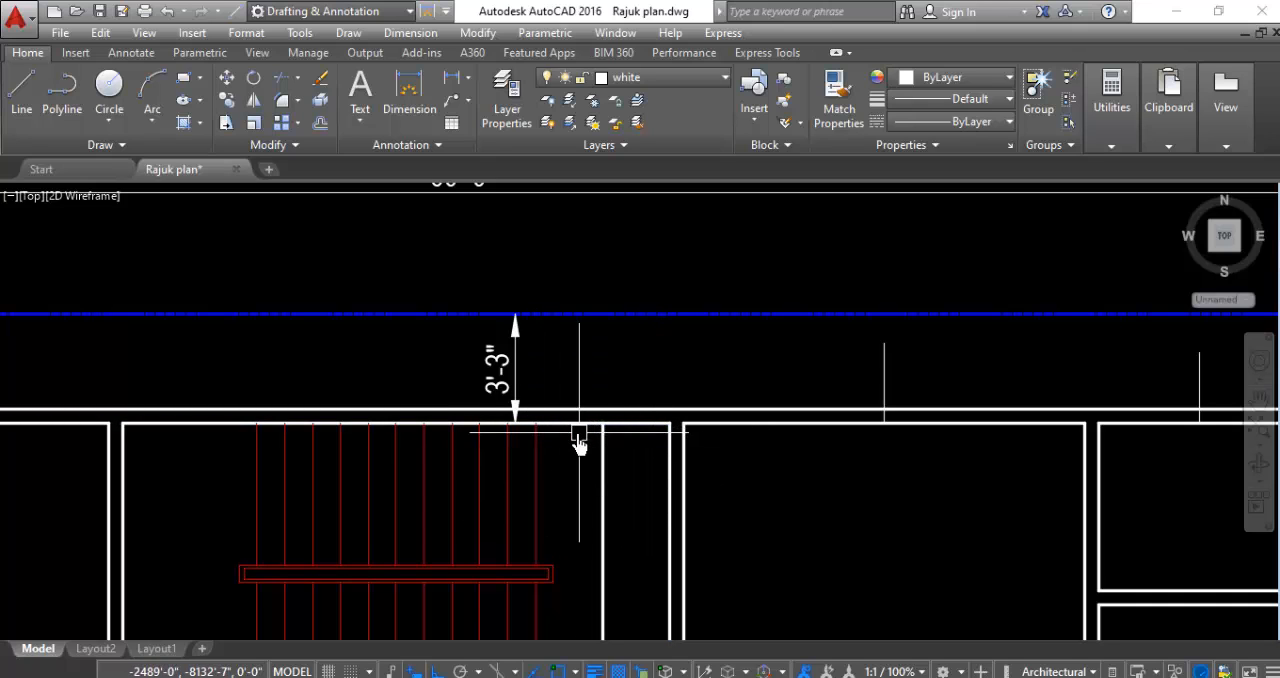
# - Extend the offset line east of the stair flights up to the outer north wall line
pyautogui.scroll(4, 590, 404)
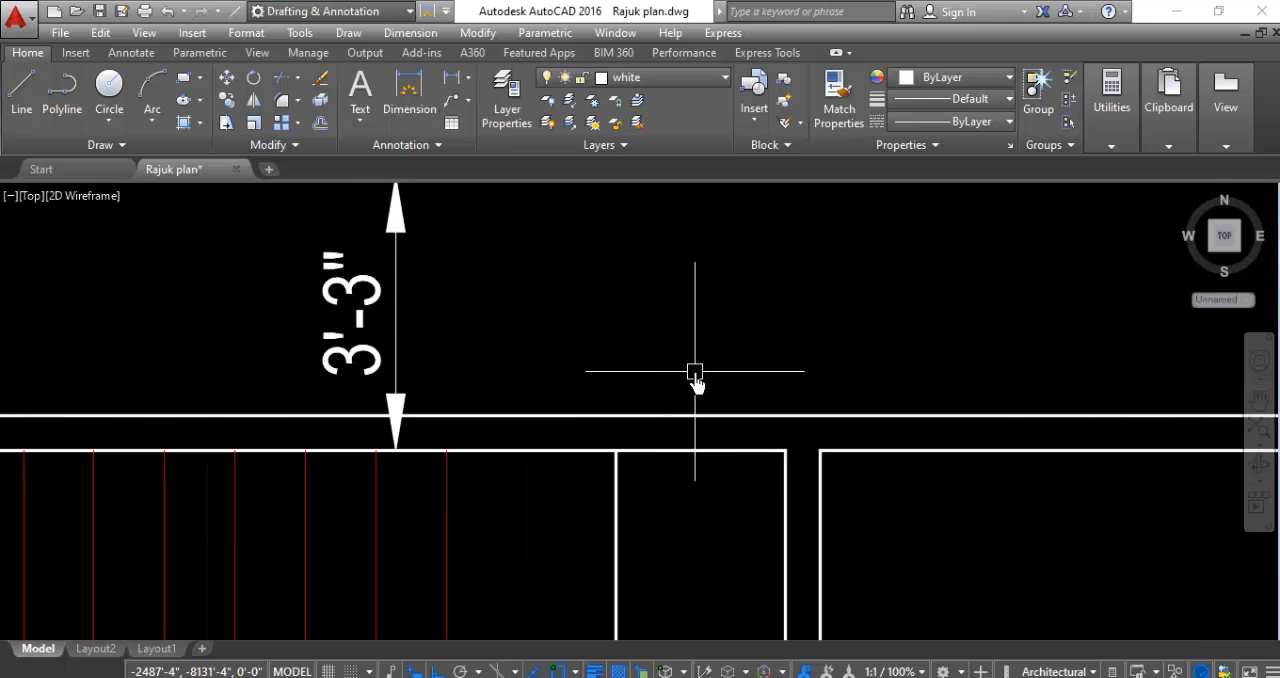
pyautogui.scroll(-4, 694, 372)
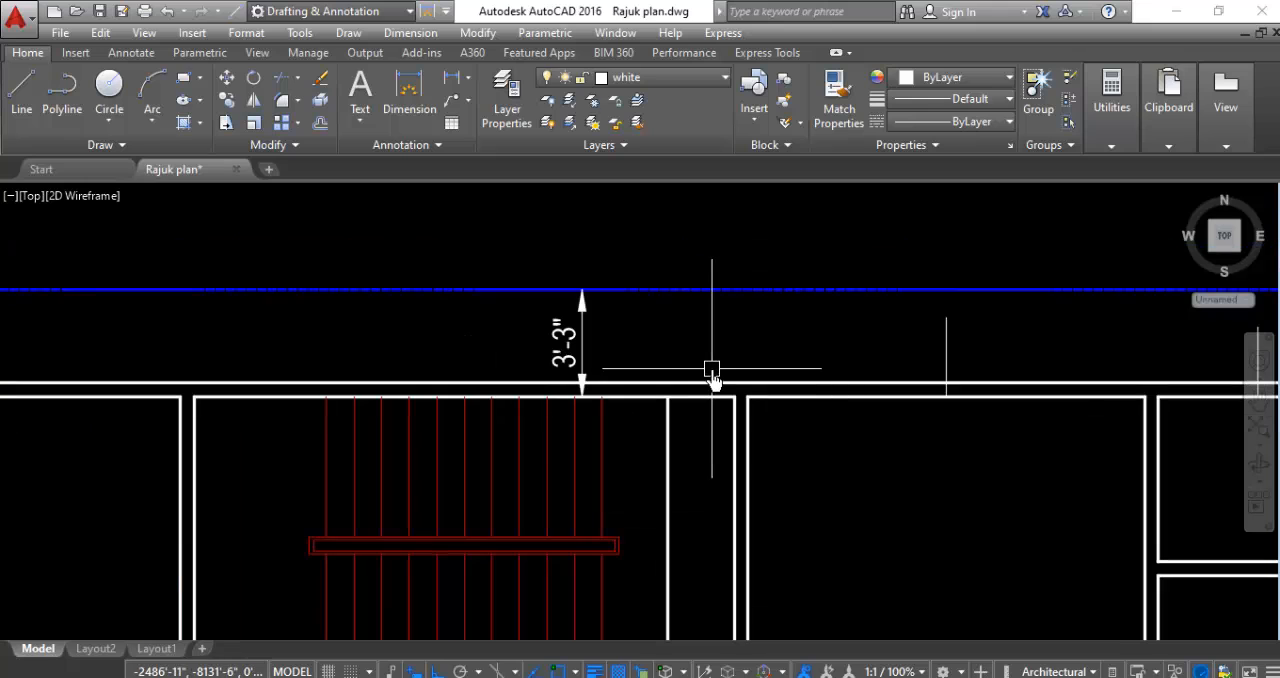
pyautogui.write('exx')
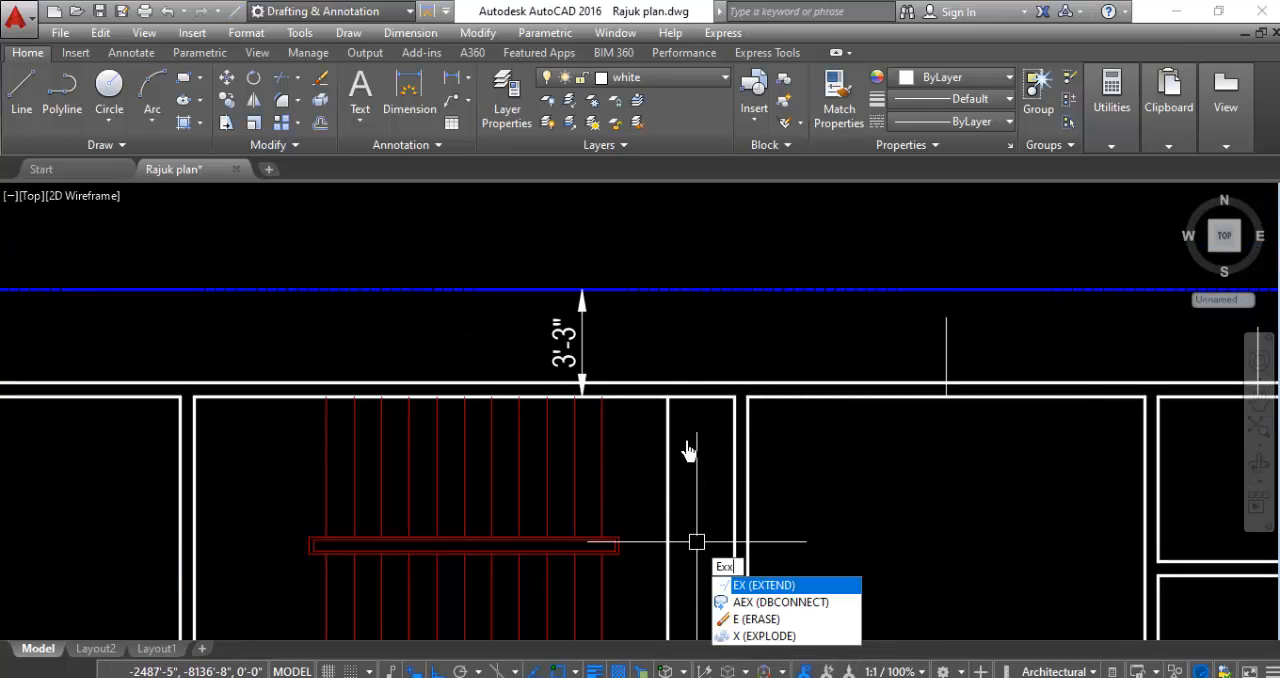
pyautogui.press('Escape')
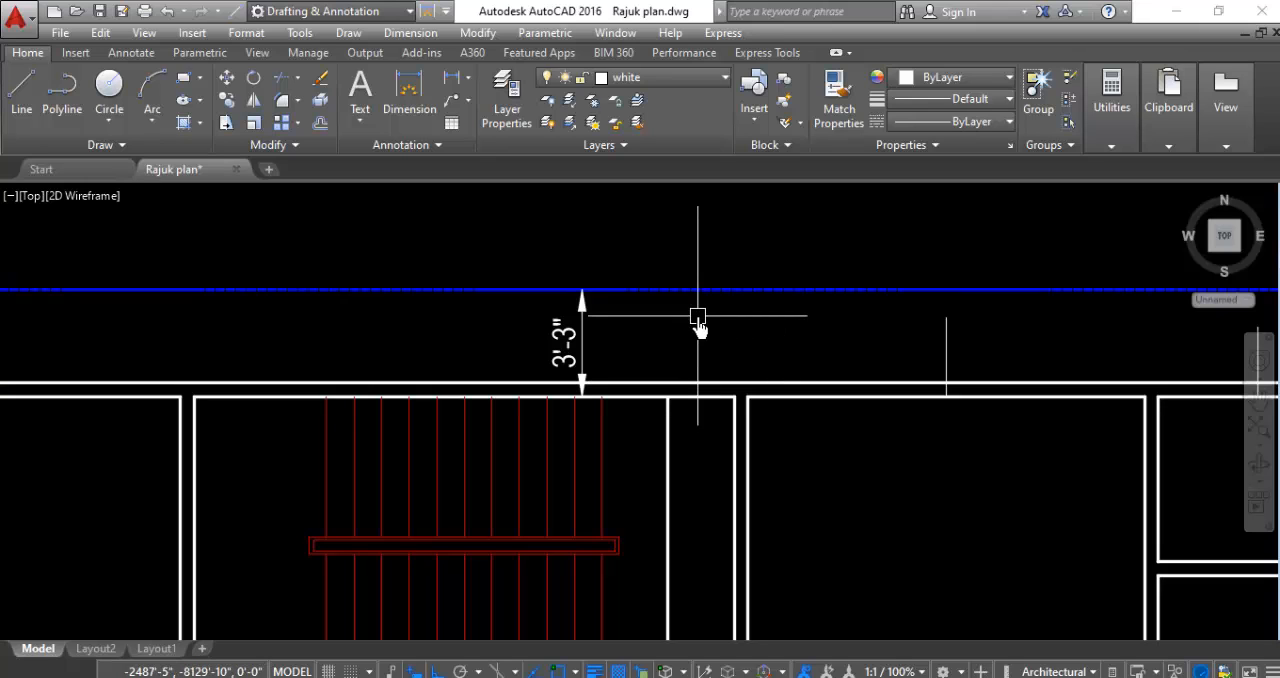
pyautogui.write('ex')
pyautogui.press('Return')
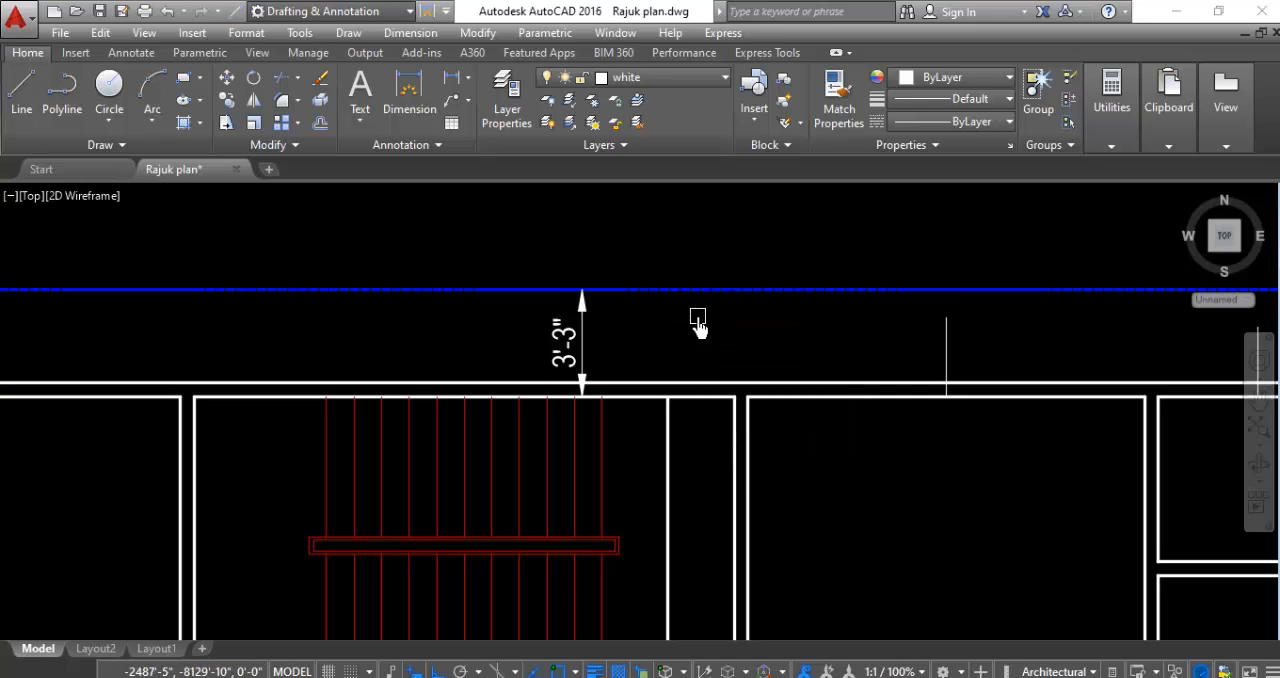
pyautogui.click(667, 463)
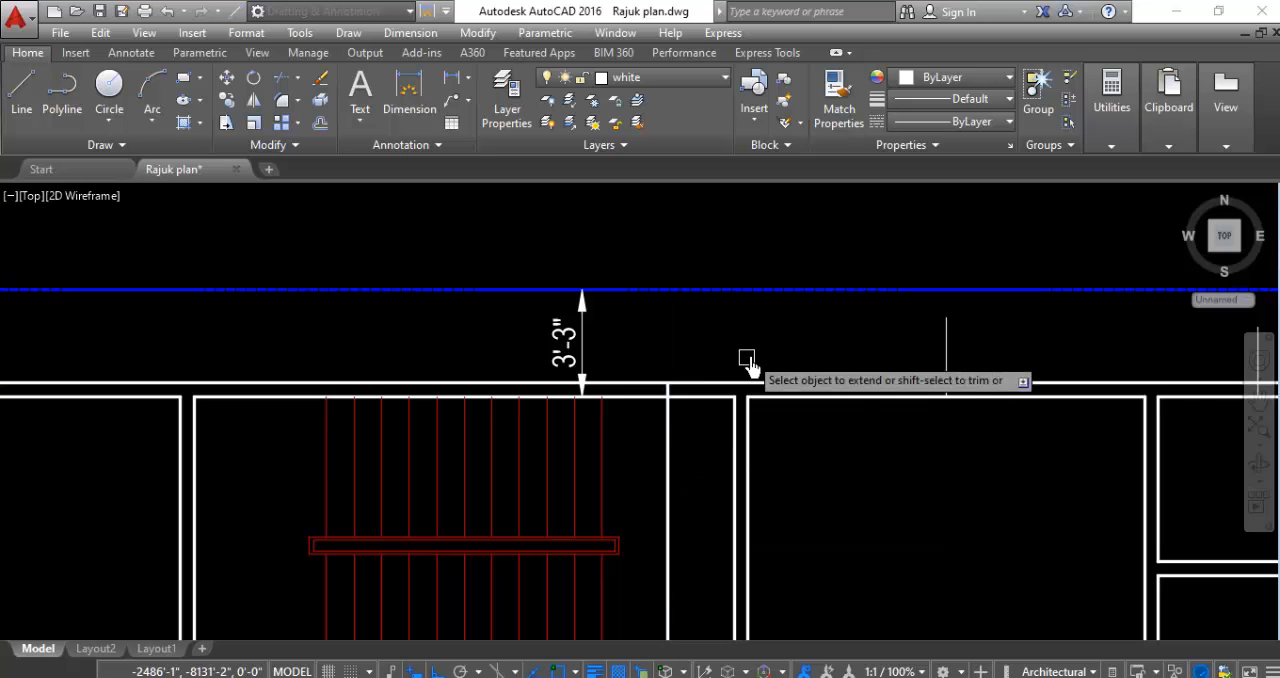
pyautogui.scroll(-2, 710, 373)
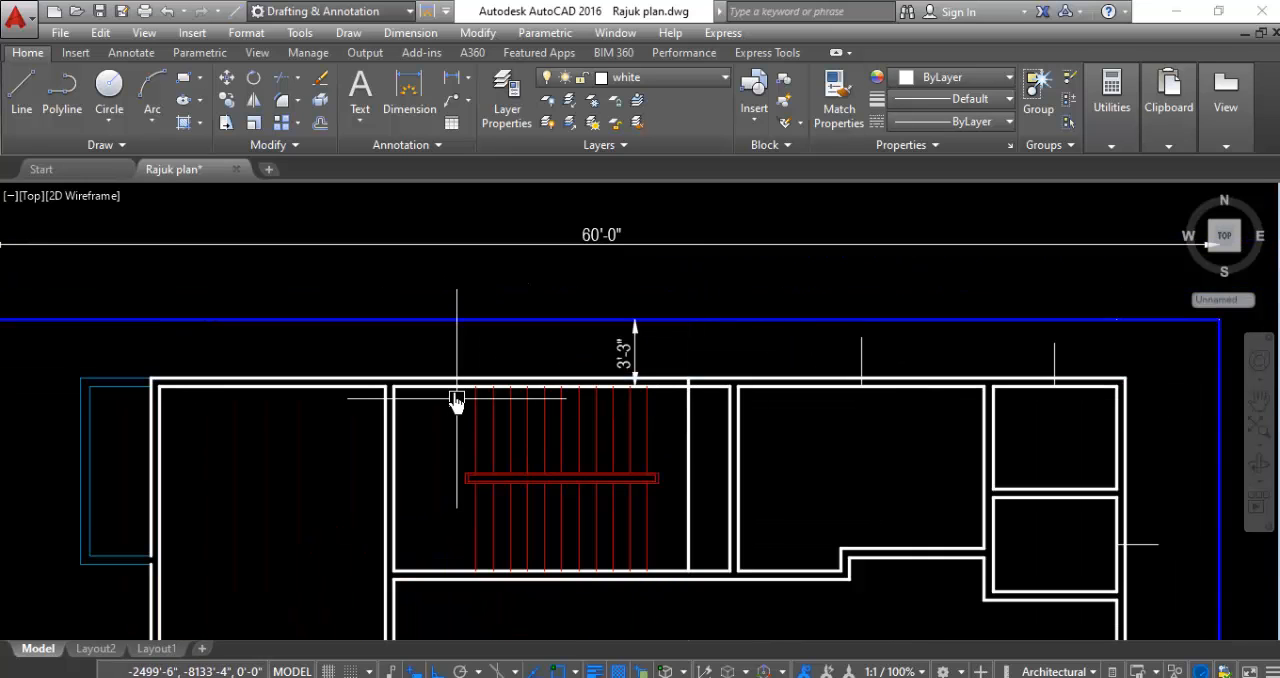
# - Offset the staircase room's inner west wall line 2' inward toward the stair flights
pyautogui.scroll(2, 408, 376)
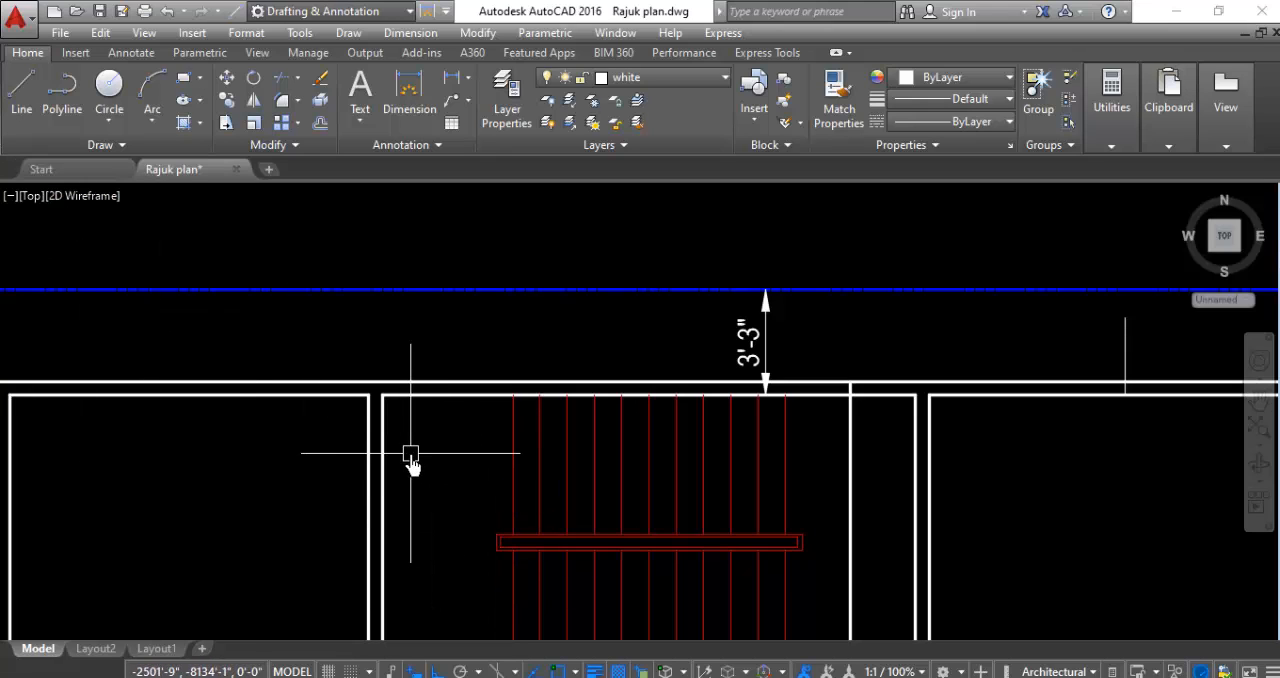
pyautogui.write('o')
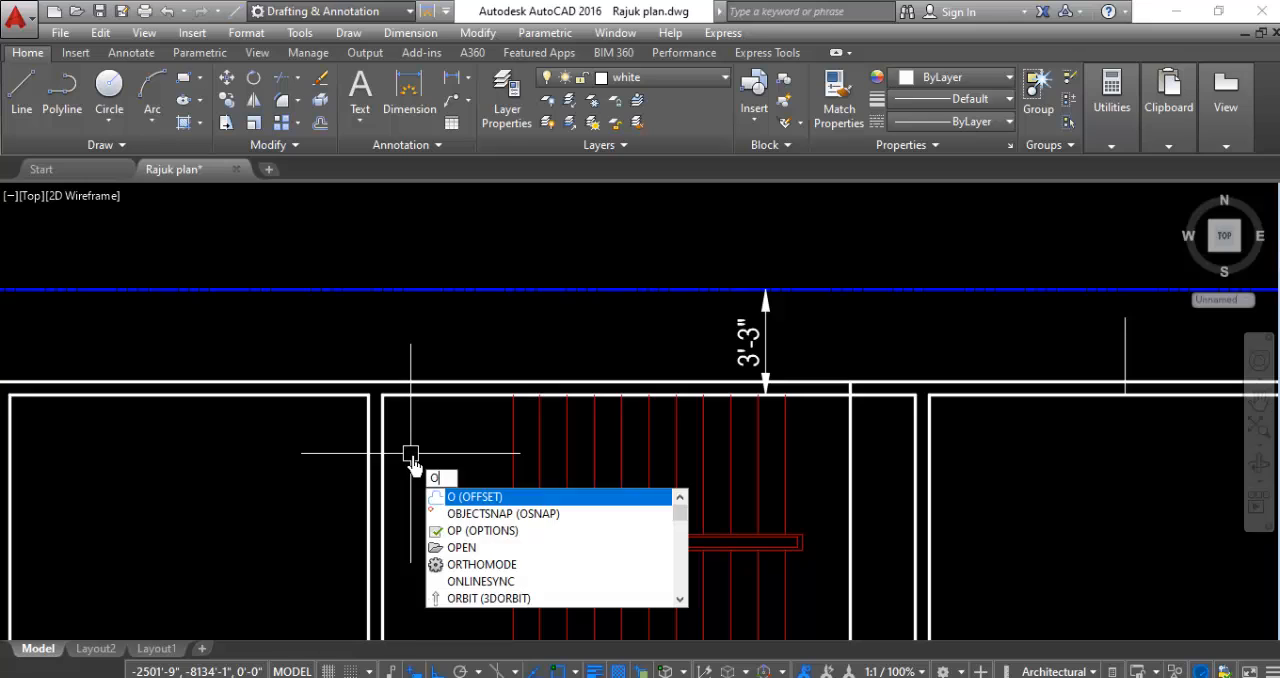
pyautogui.press('Return')
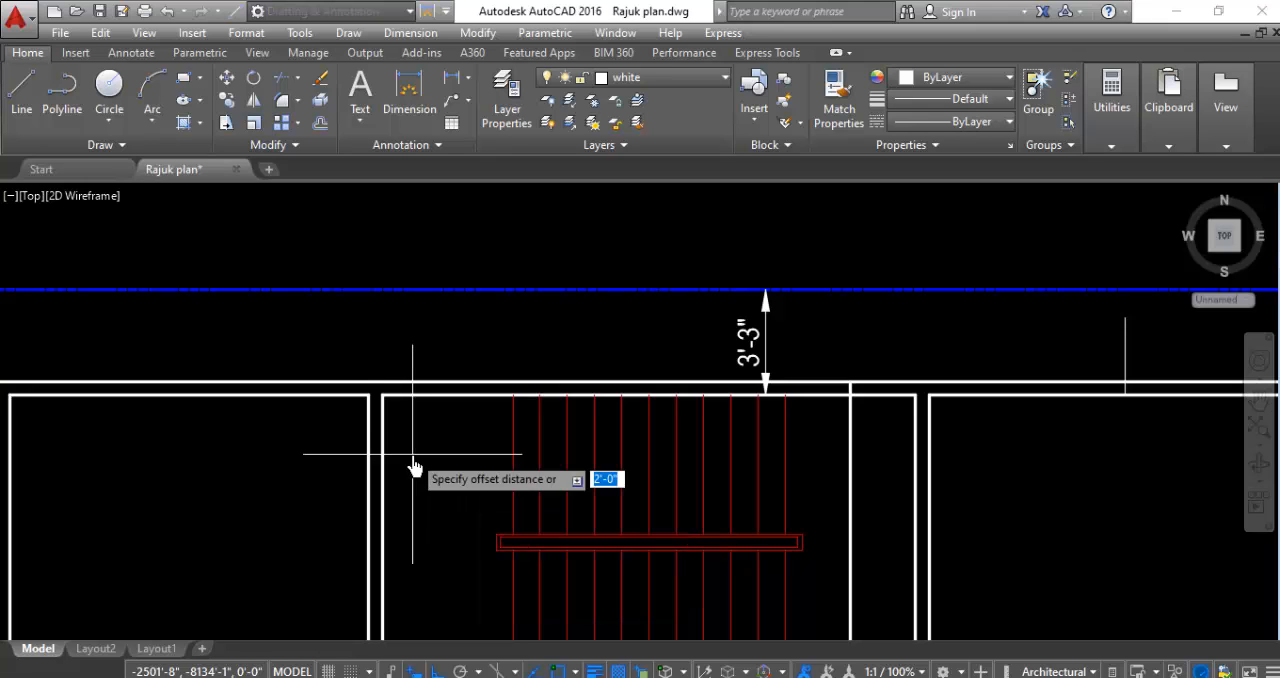
pyautogui.write("2'")
pyautogui.press('Return')
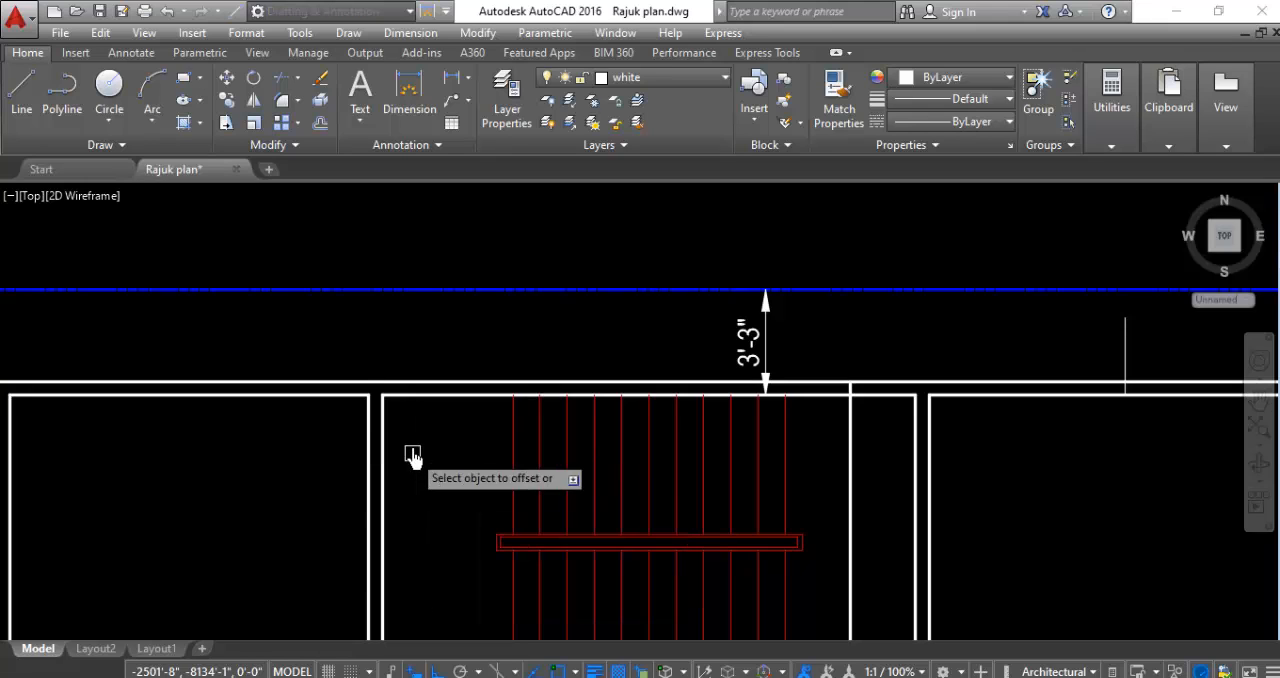
pyautogui.click(383, 430)
pyautogui.click(447, 447)
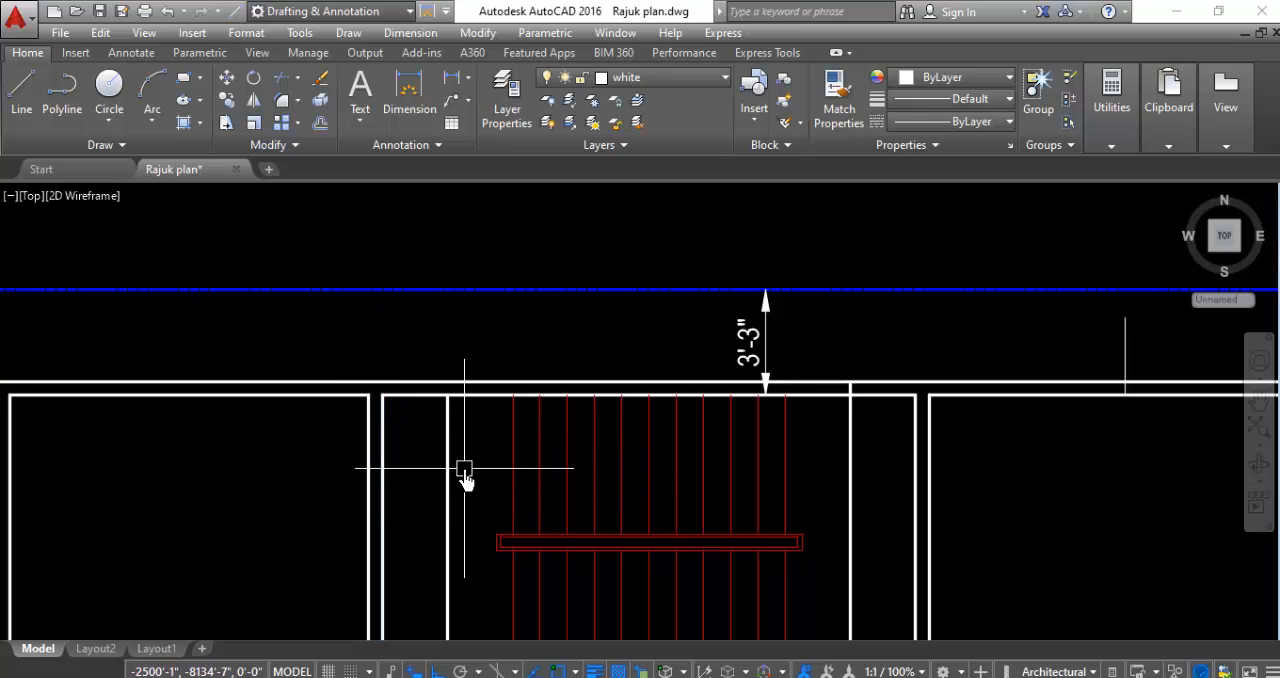
# - Extend the offset line west of the stair flights up to the outer north wall line
pyautogui.write('x')
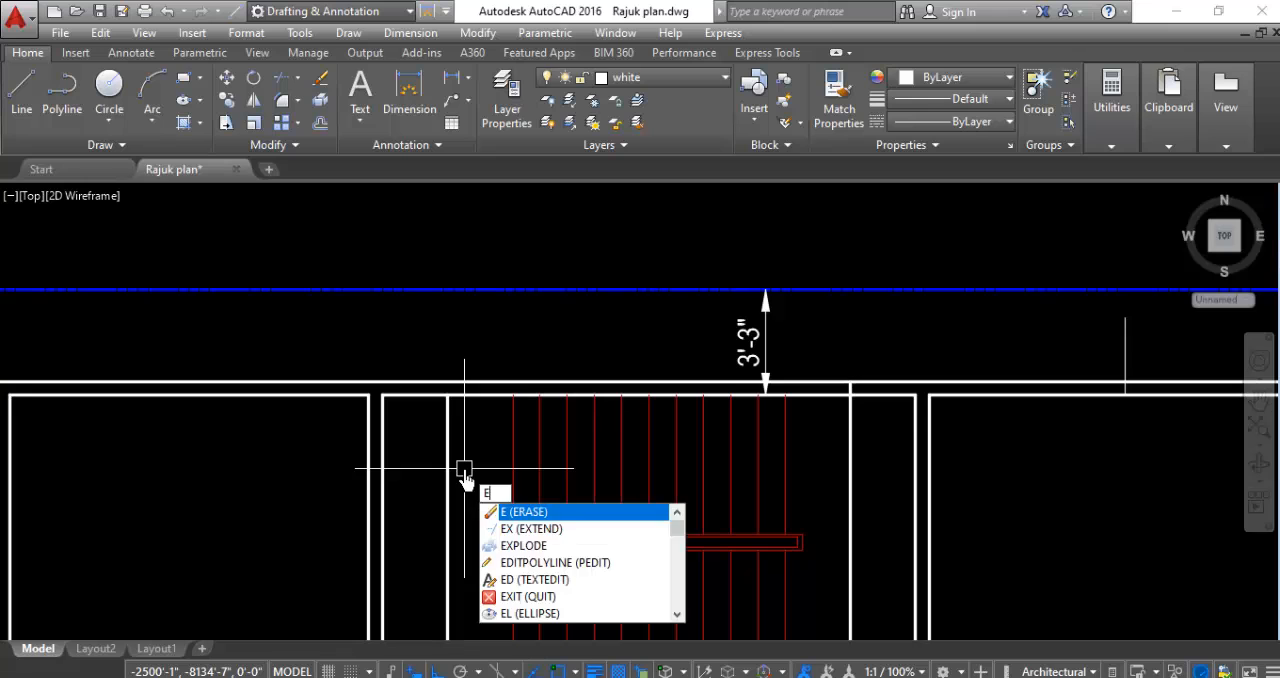
pyautogui.press('Return')
pyautogui.press('Return')
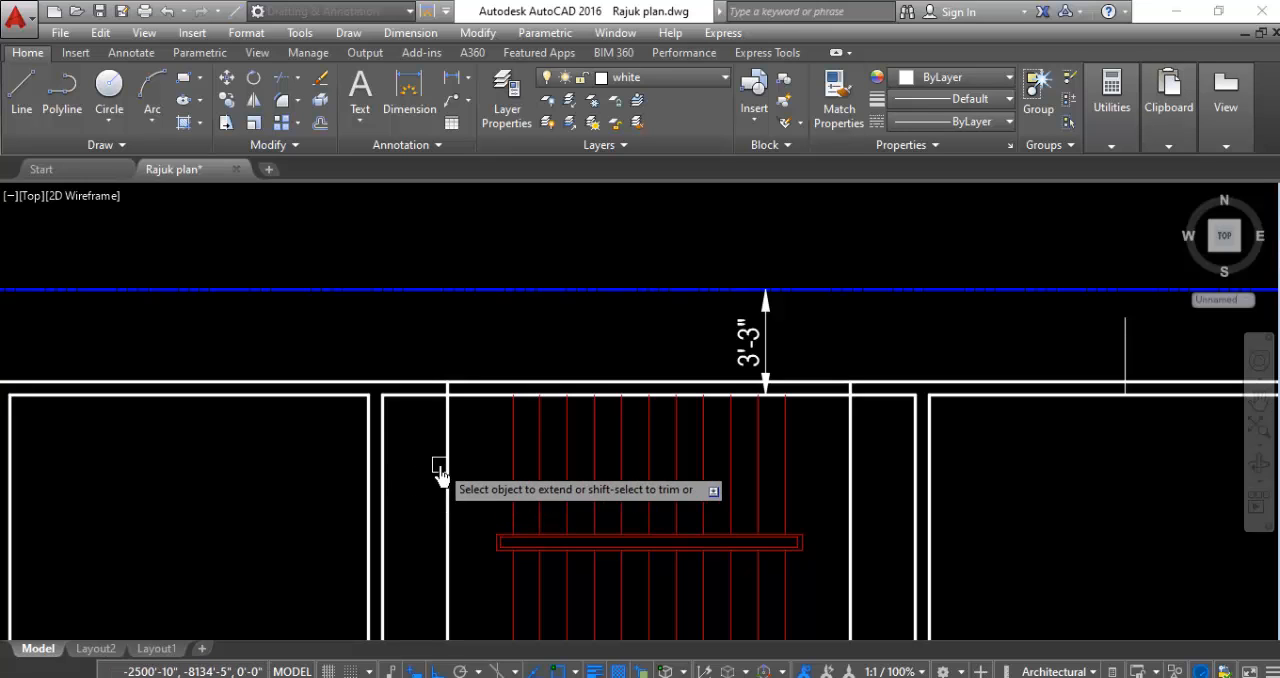
pyautogui.press('Escape')
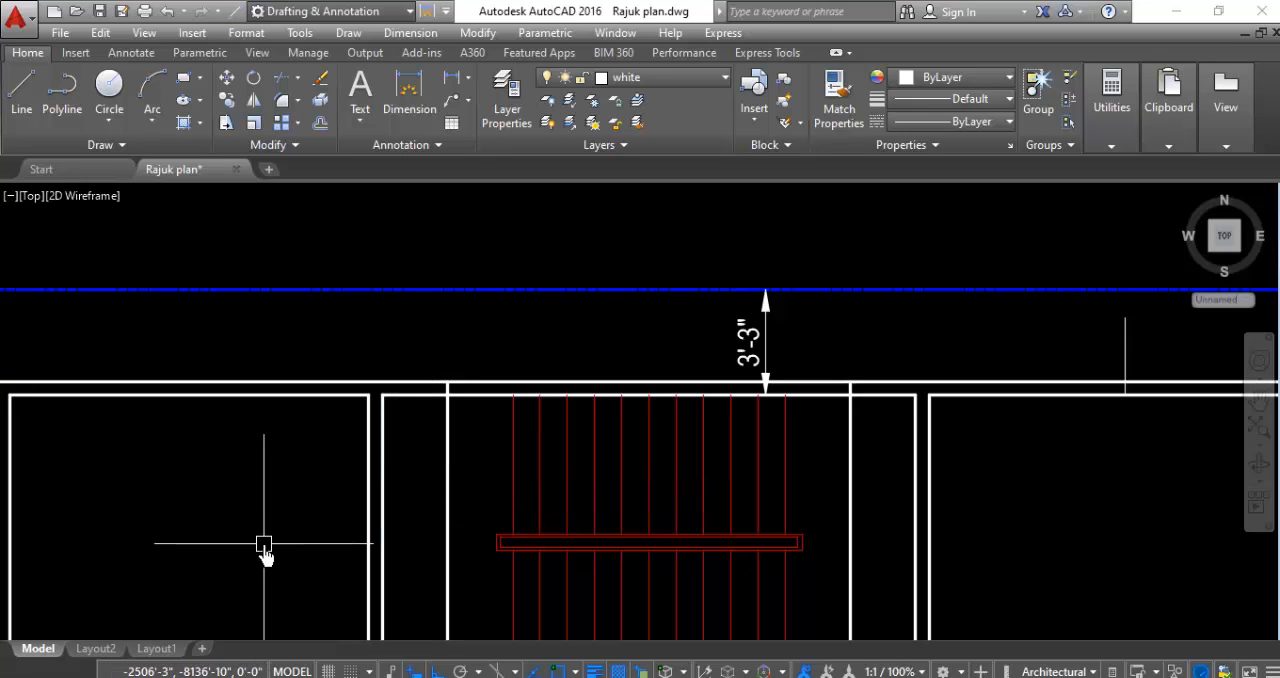
# - Draw a short vertical line outward from the midpoint of the northwest room's inner north wall line
pyautogui.scroll(-5, 437, 523)
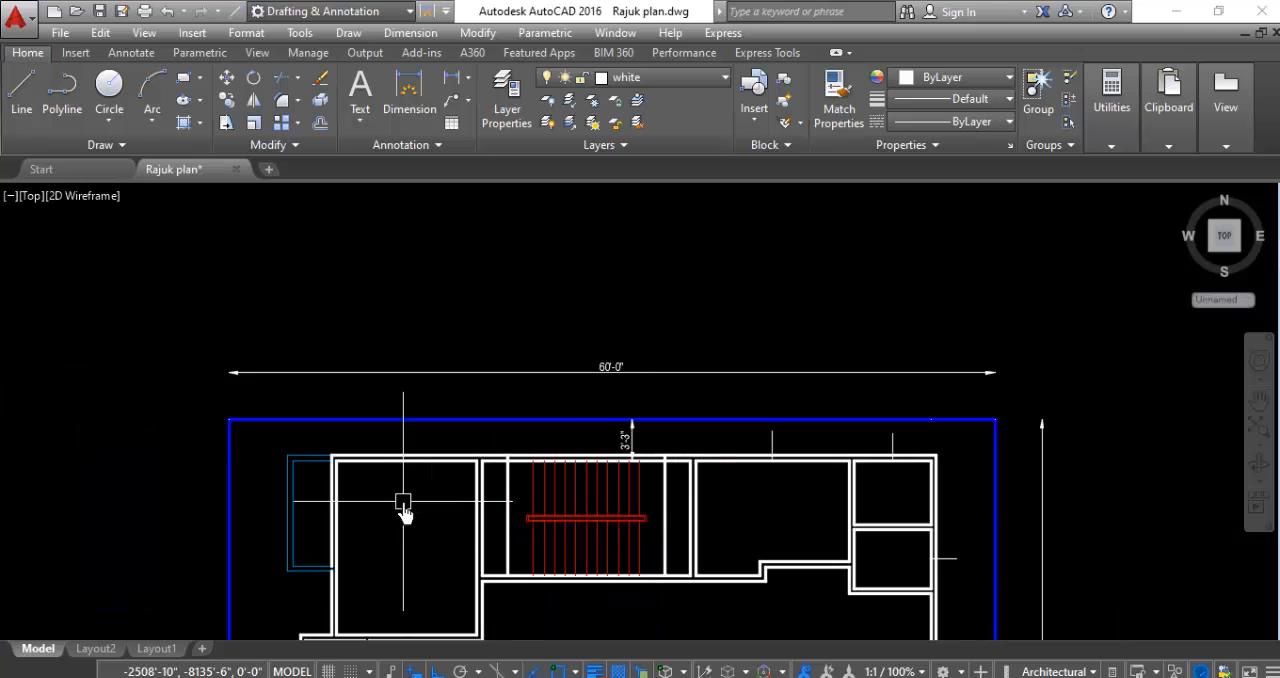
pyautogui.scroll(-1, 380, 462)
pyautogui.scroll(3, 410, 450)
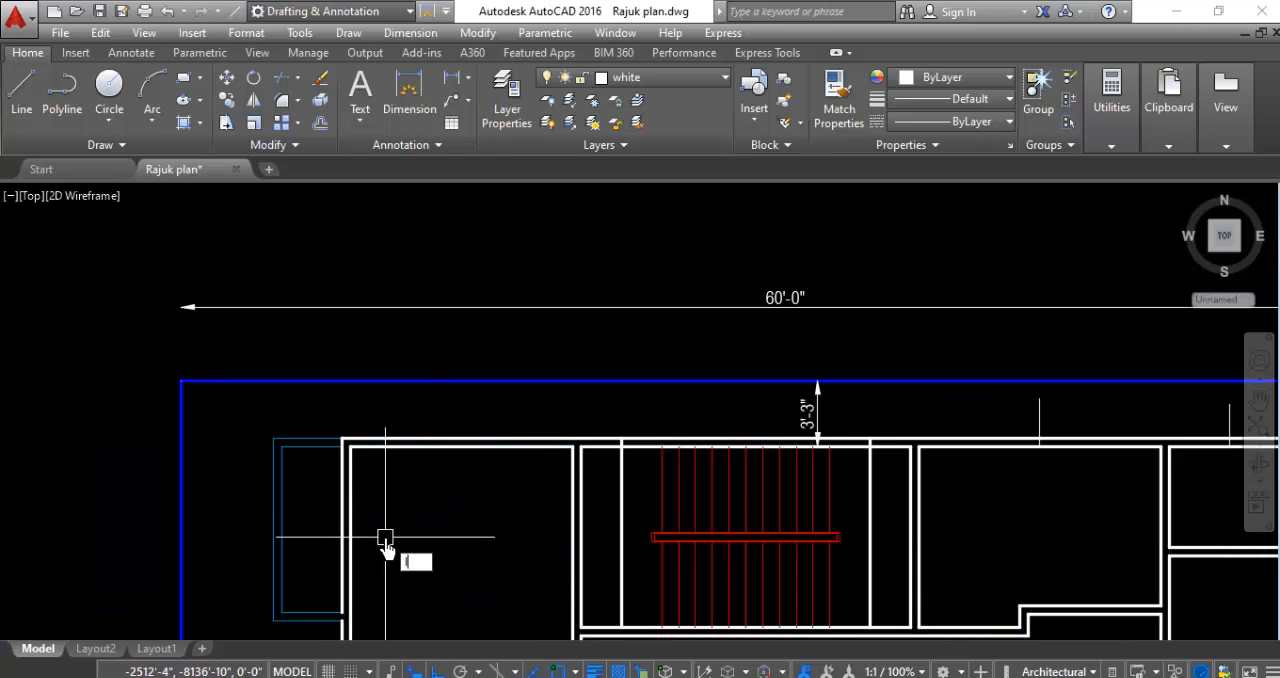
pyautogui.press('Return')
pyautogui.scroll(4, 428, 480)
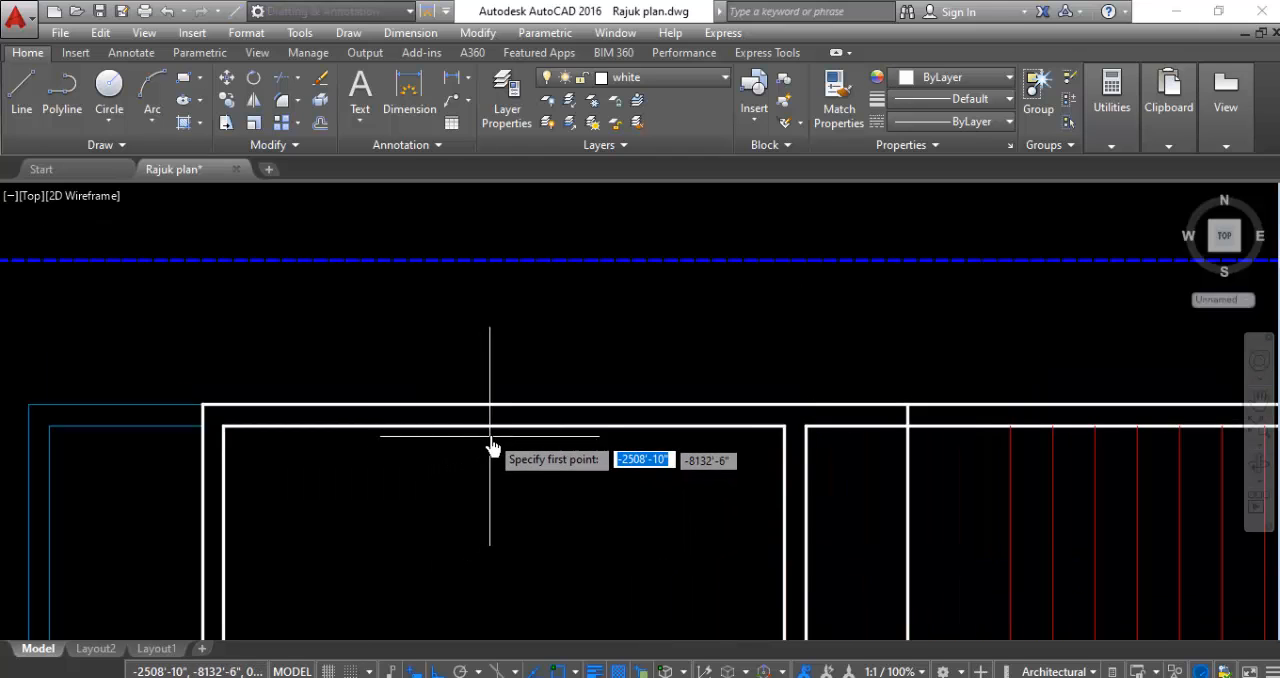
pyautogui.click(503, 291)
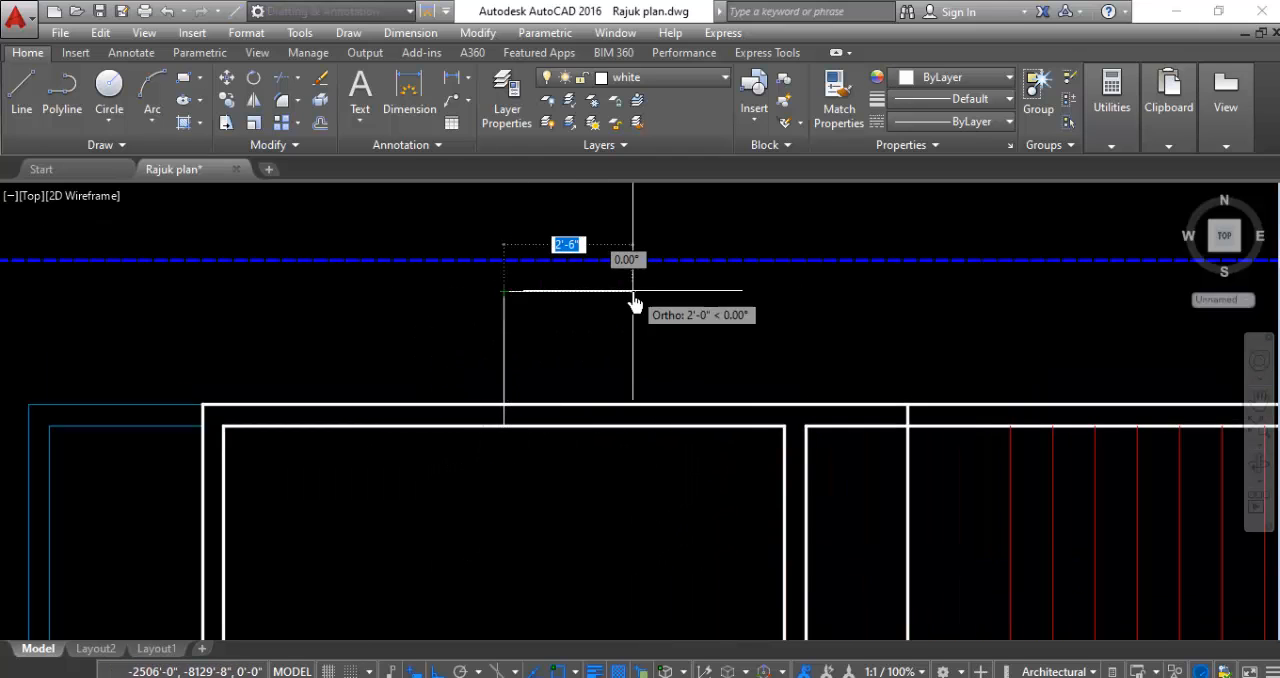
pyautogui.press('Escape')
# - Draw a short horizontal line eastward from the midpoint of the northwest room's outer west wall segment south of the blue projection
pyautogui.scroll(-3, 645, 280)
pyautogui.scroll(-1, 460, 365)
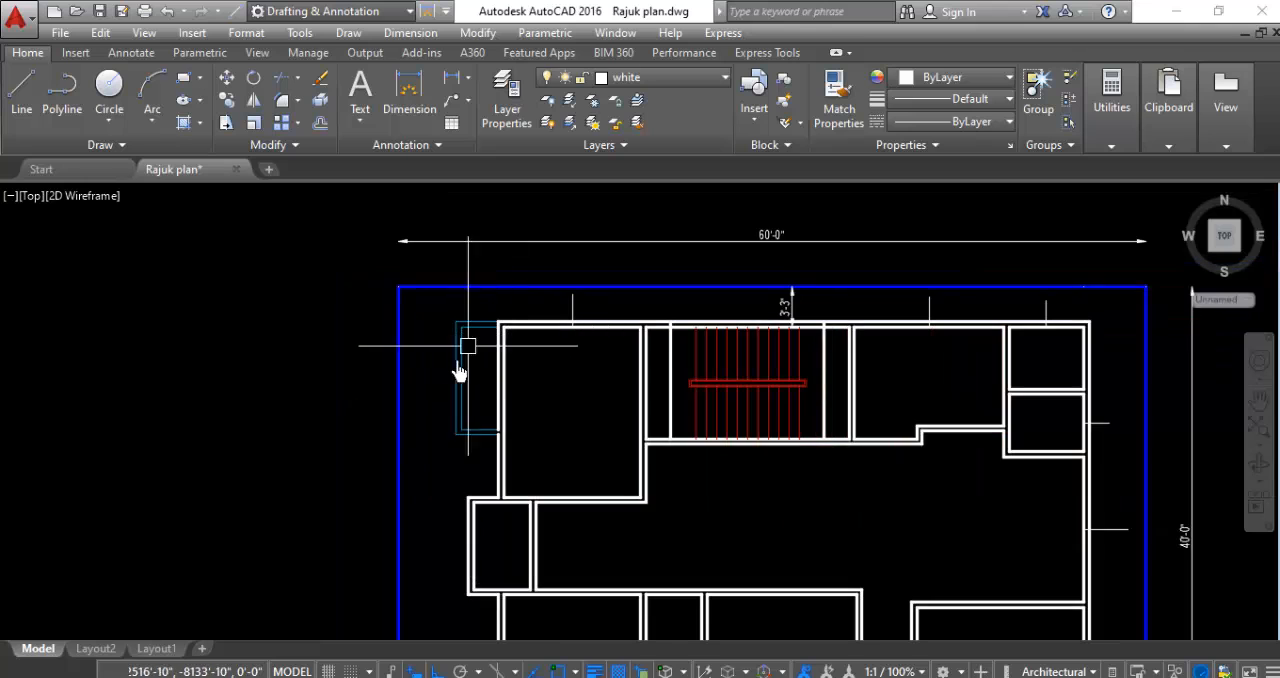
pyautogui.scroll(2, 500, 486)
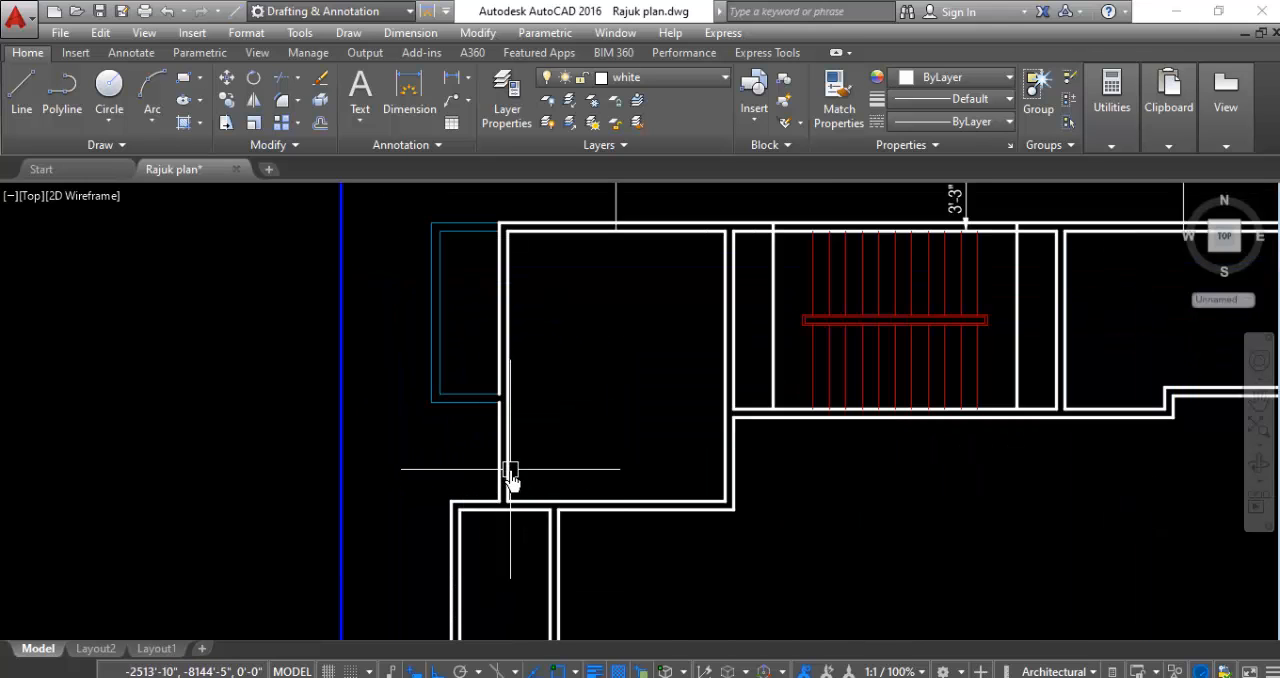
pyautogui.press('space')
pyautogui.scroll(3, 471, 455)
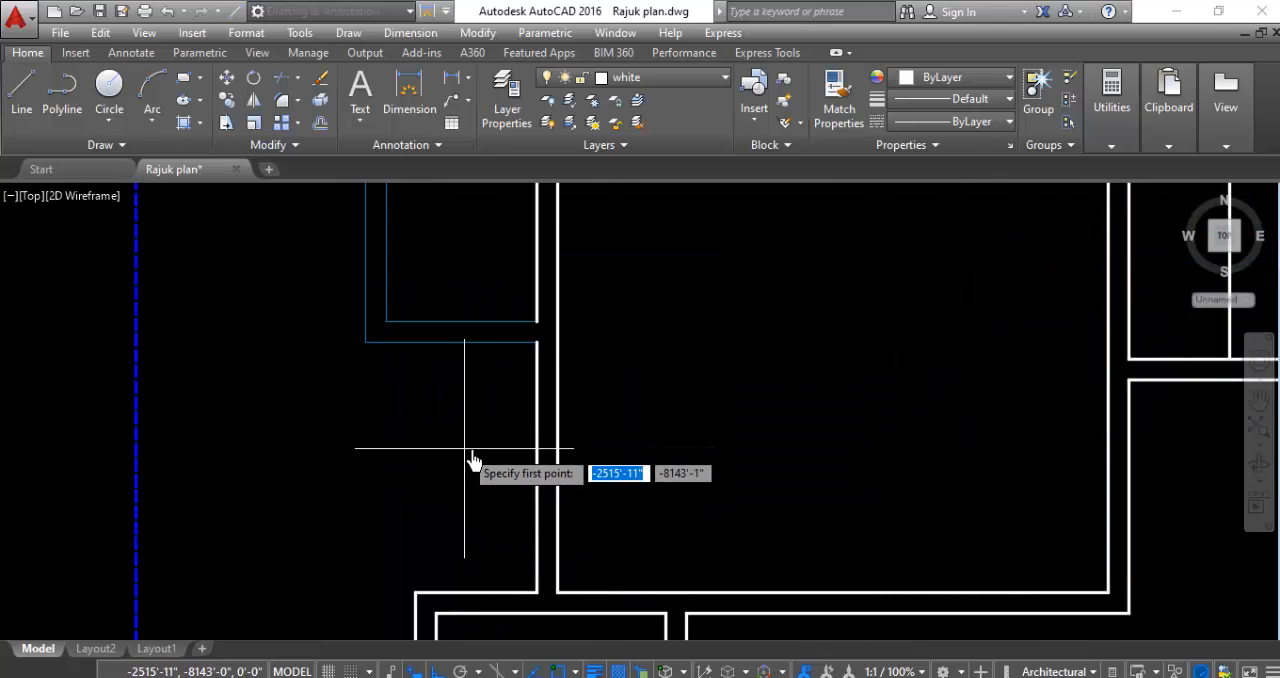
pyautogui.click(539, 472)
pyautogui.scroll(-4, 650, 310)
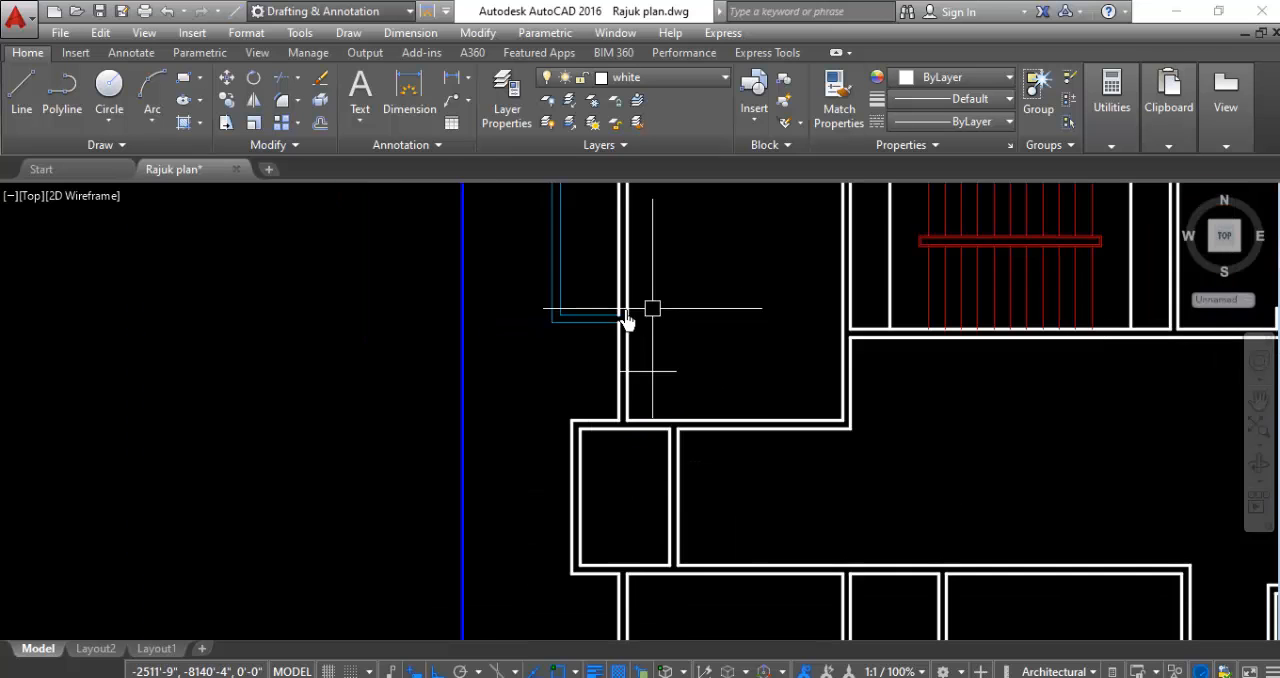
# - Draw a horizontal line westward from the midpoint of the small projecting west room's west wall, reaching about 2' out
pyautogui.scroll(-6, 625, 350)
pyautogui.scroll(6, 623, 391)
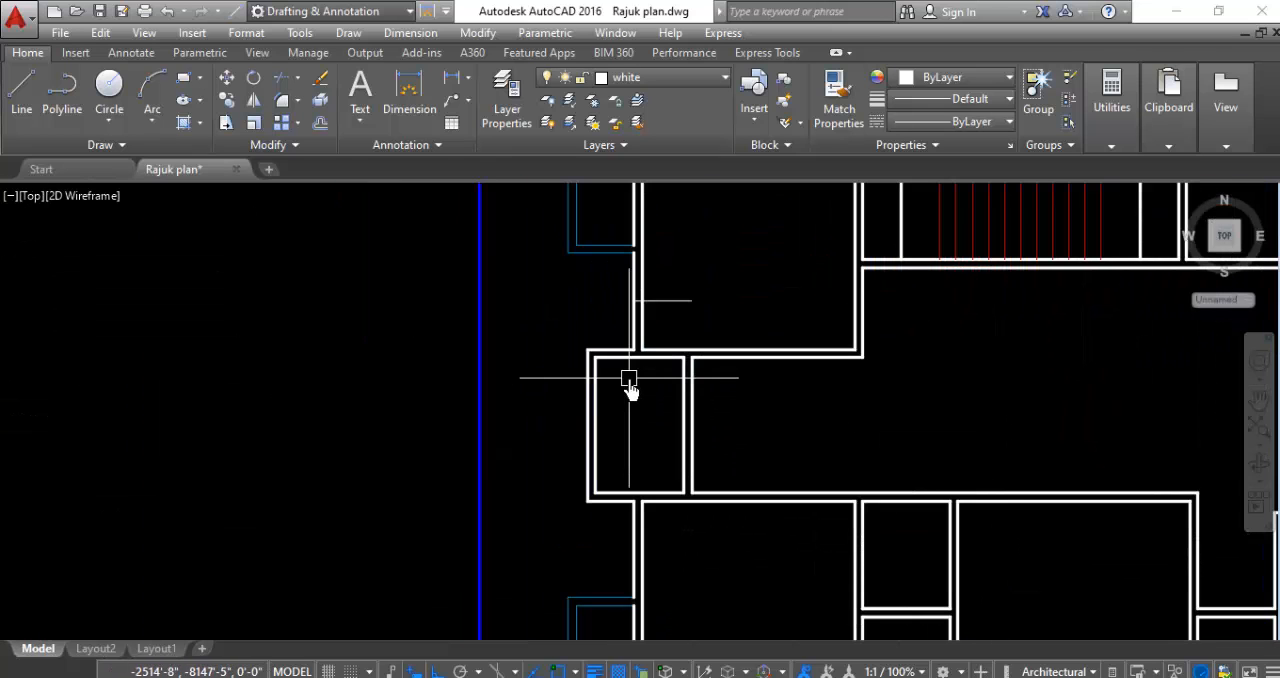
pyautogui.press('space')
pyautogui.scroll(2, 586, 443)
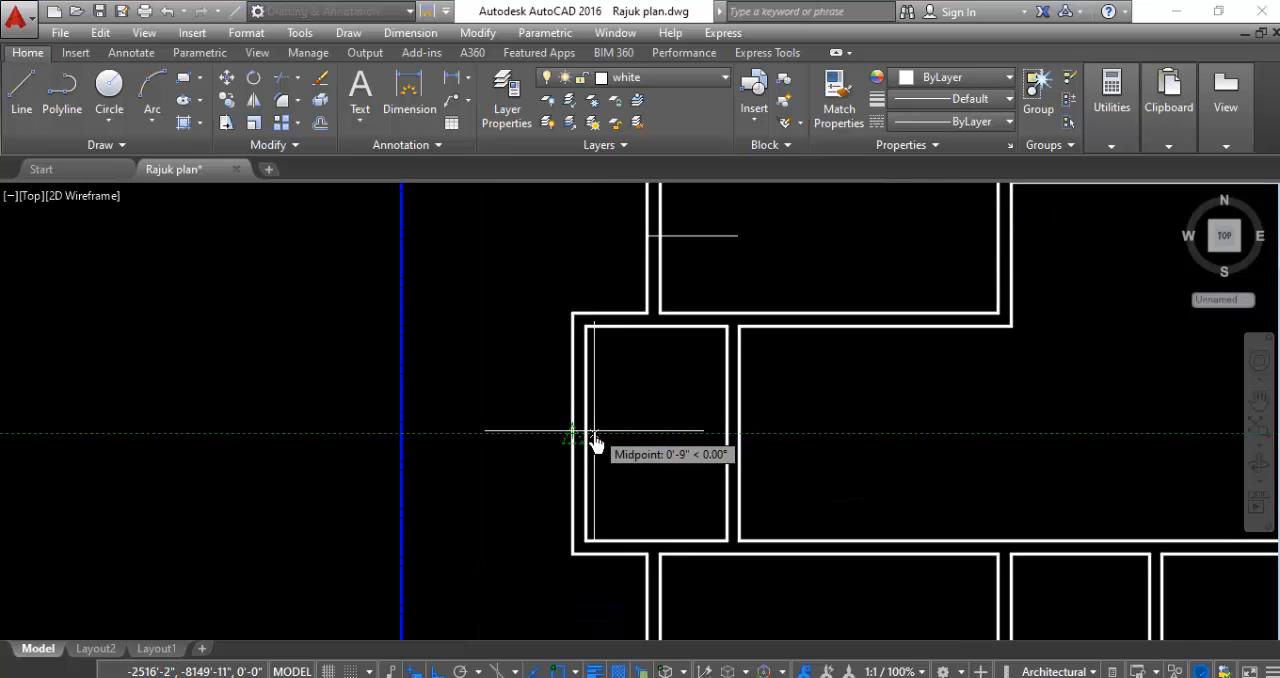
pyautogui.scroll(-2, 591, 429)
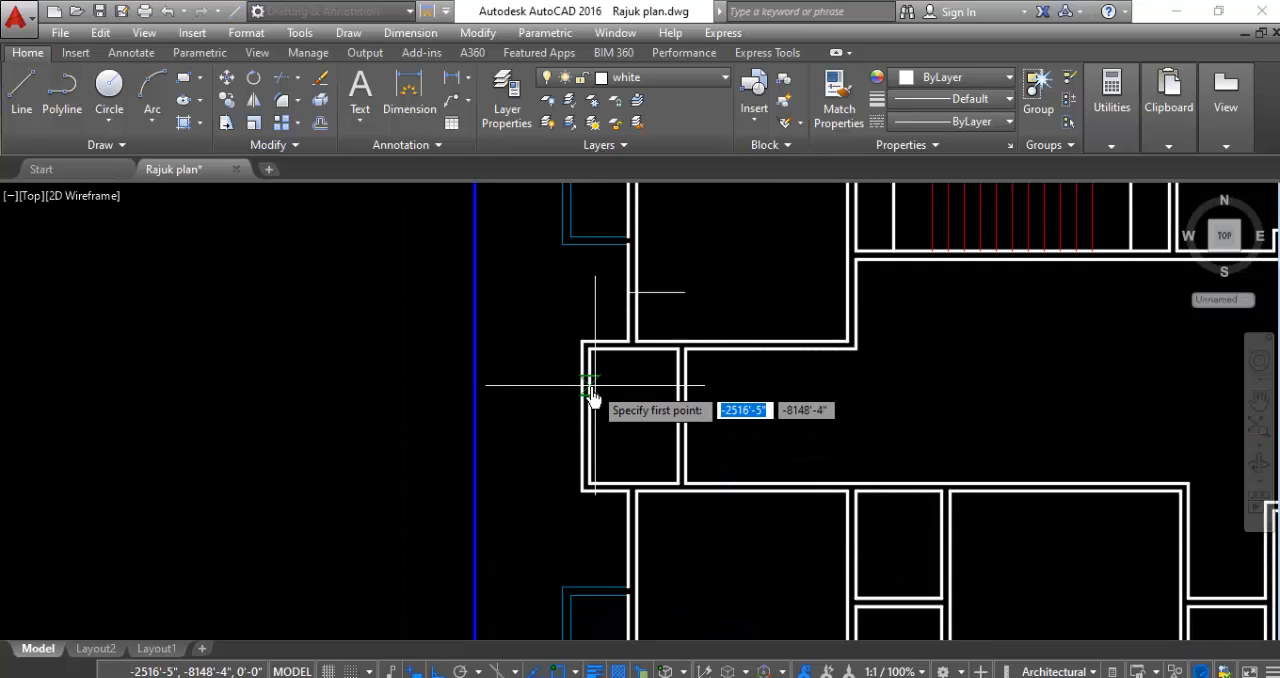
pyautogui.scroll(2, 591, 429)
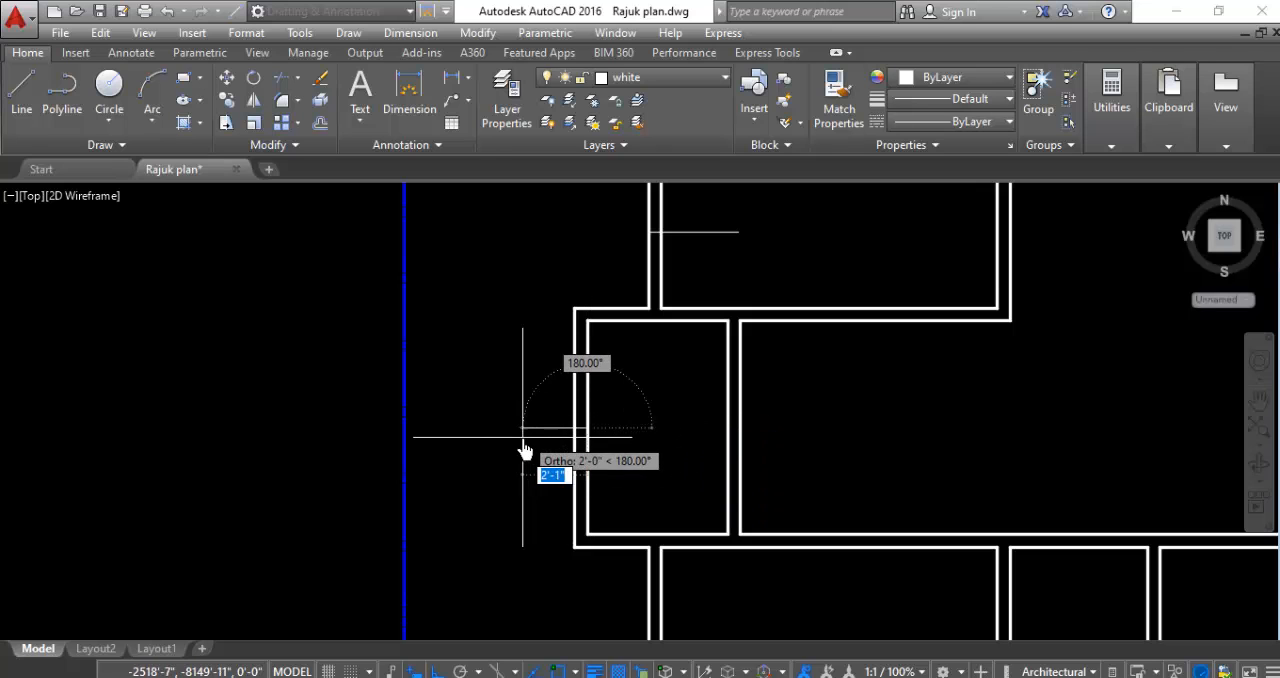
pyautogui.press('Escape')
pyautogui.scroll(-4, 498, 452)
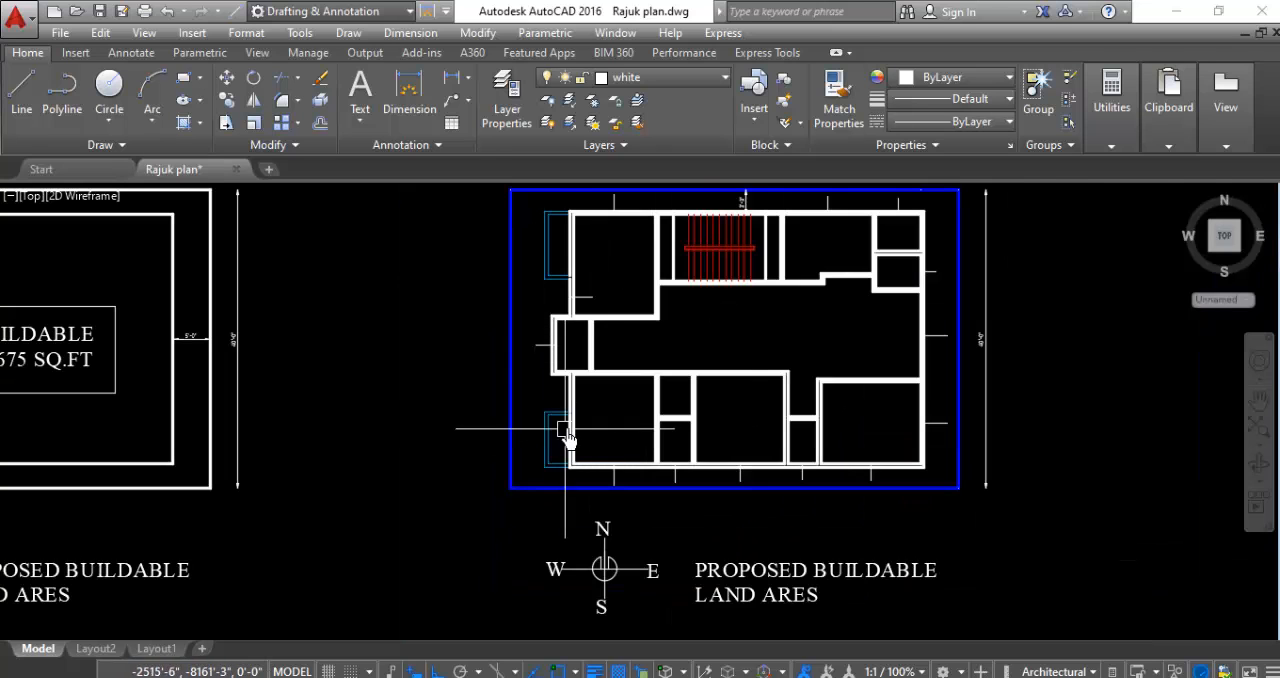
# - Draw a horizontal line about 1'-10" long eastward from the midpoint of the southwest room's outer west wall segment north of the blue projection
pyautogui.scroll(2, 591, 397)
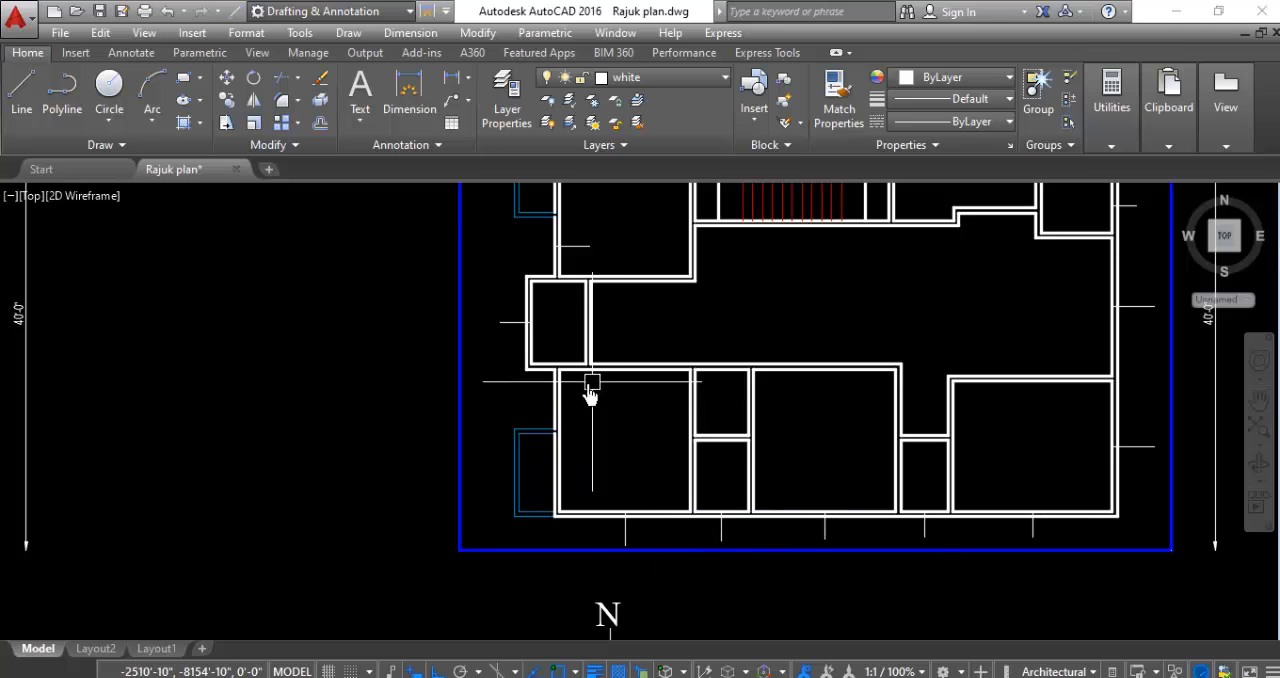
pyautogui.scroll(3, 554, 403)
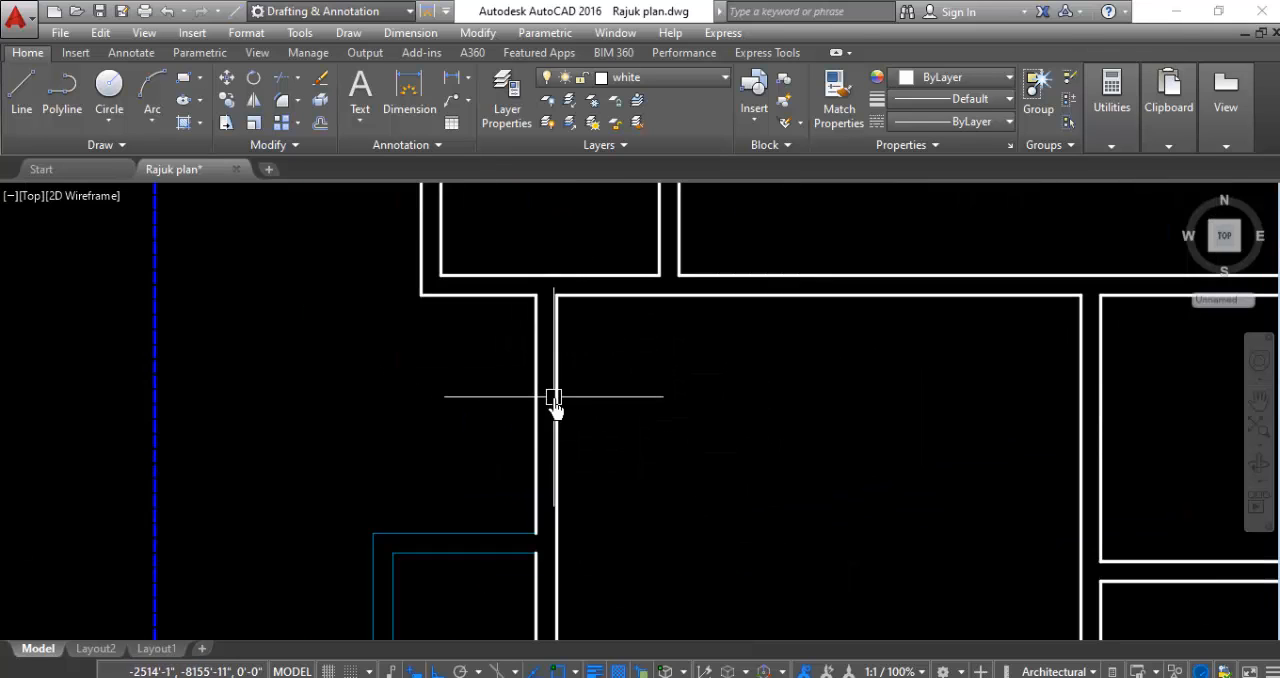
pyautogui.press('Return')
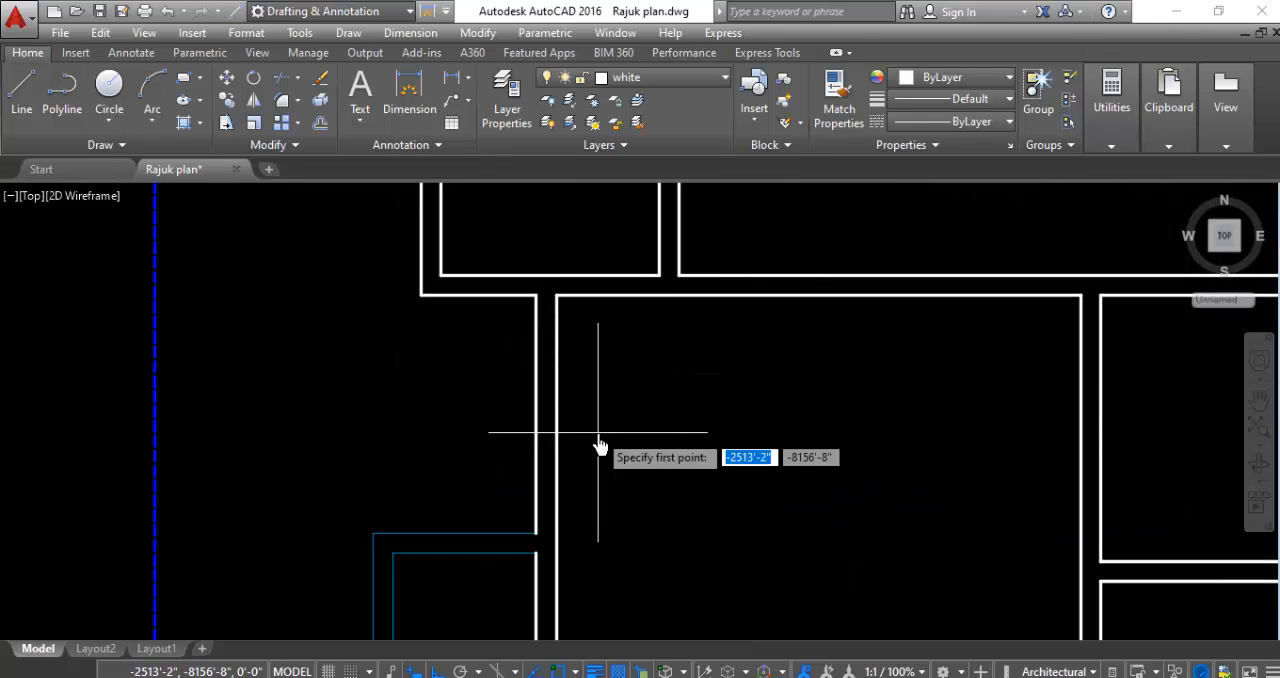
pyautogui.click(535, 414)
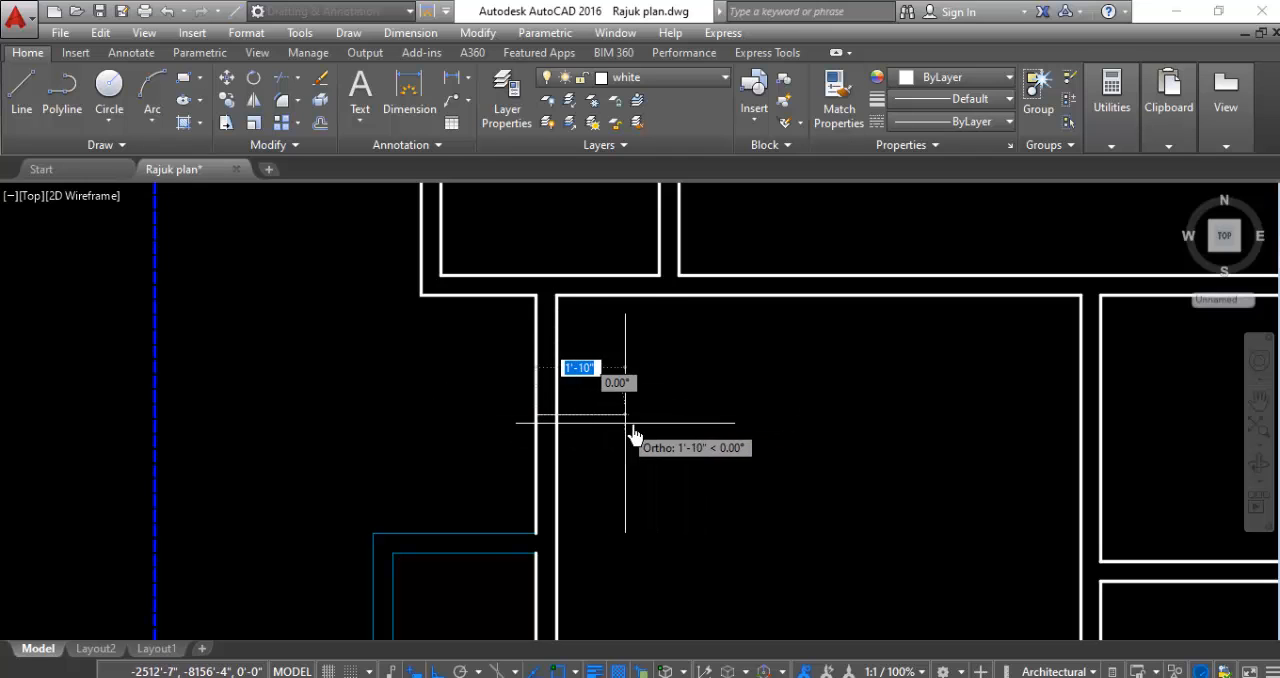
pyautogui.click(632, 428)
pyautogui.press('Return')
# - Offset the midpoint marker line on the southwest room's south wall 2'-6" to both its west and east sides
pyautogui.scroll(-5, 694, 441)
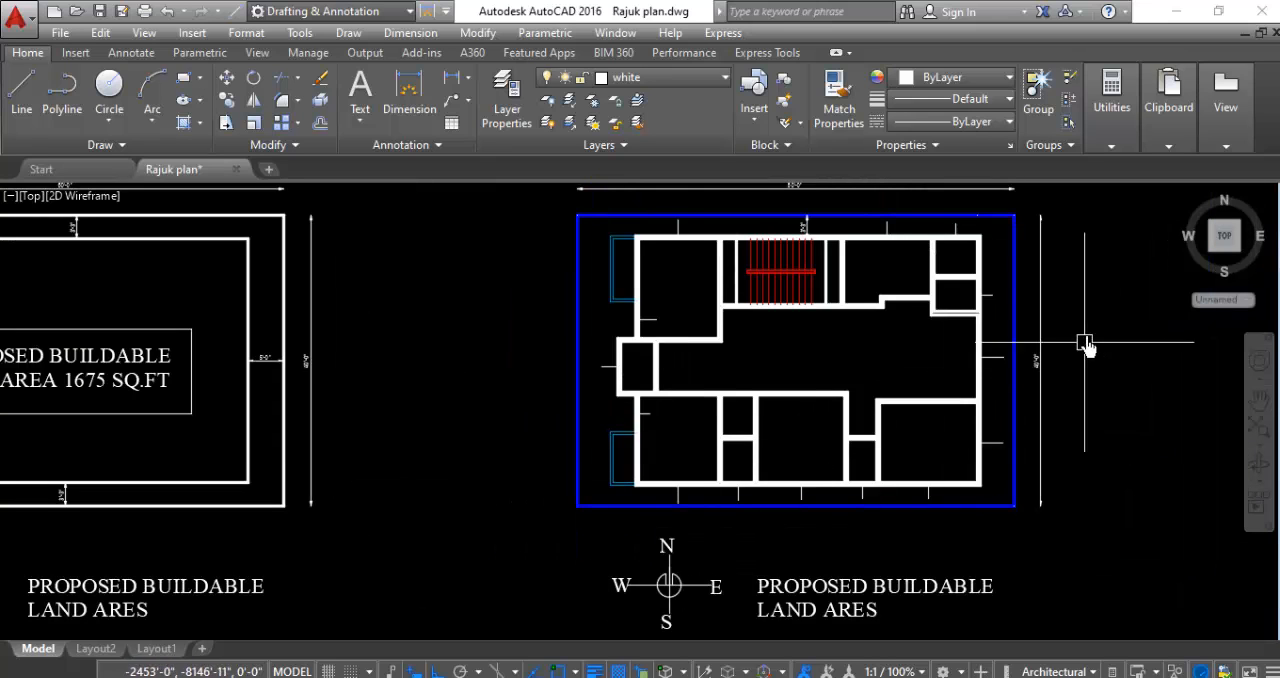
pyautogui.scroll(5, 1051, 257)
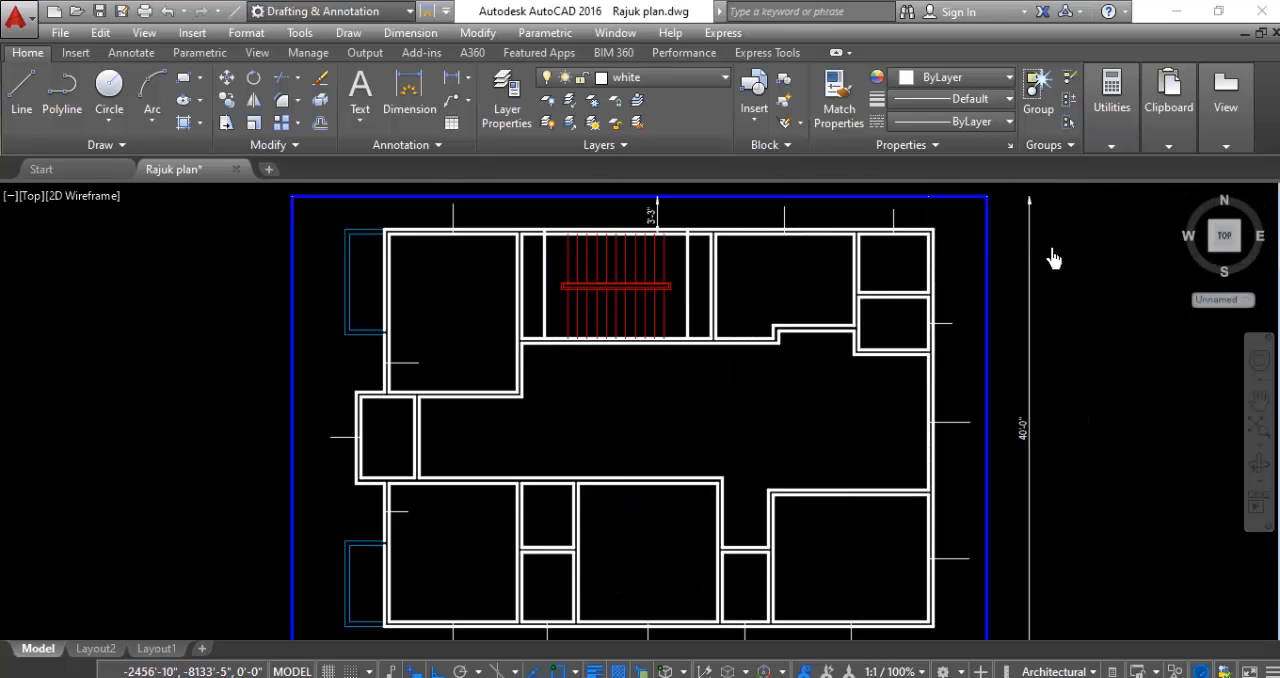
pyautogui.scroll(-3, 1024, 330)
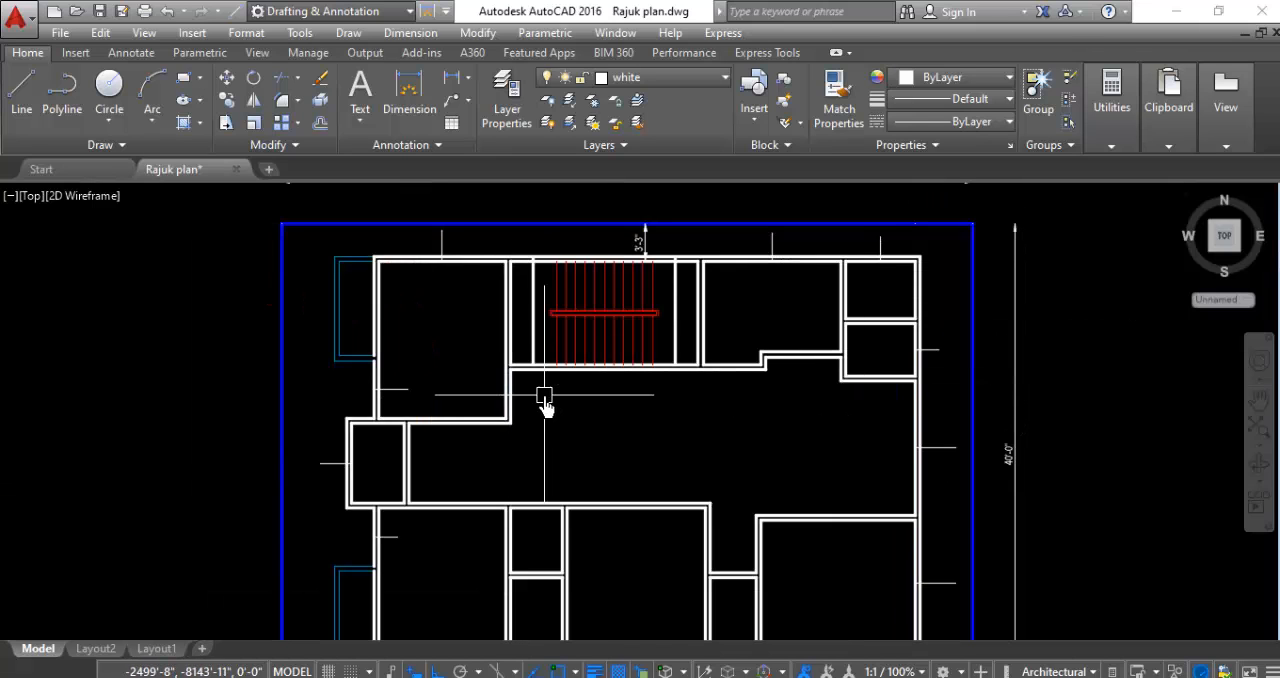
pyautogui.scroll(-2, 484, 275)
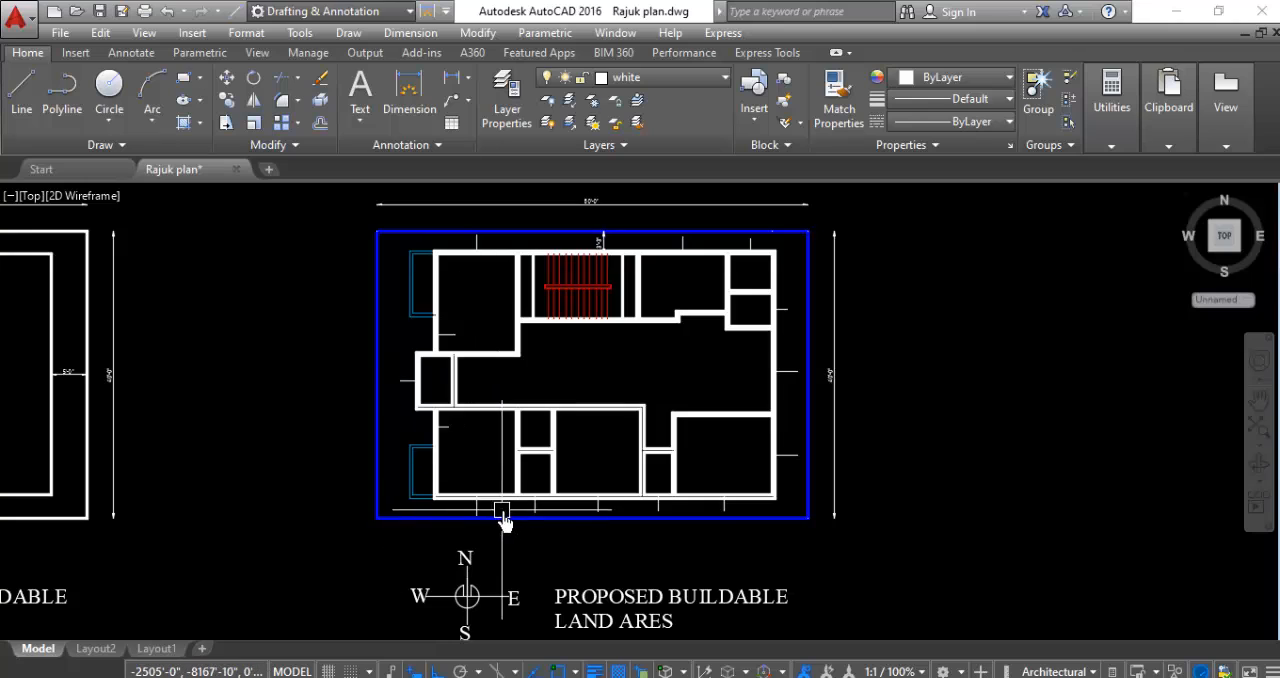
pyautogui.scroll(3, 503, 514)
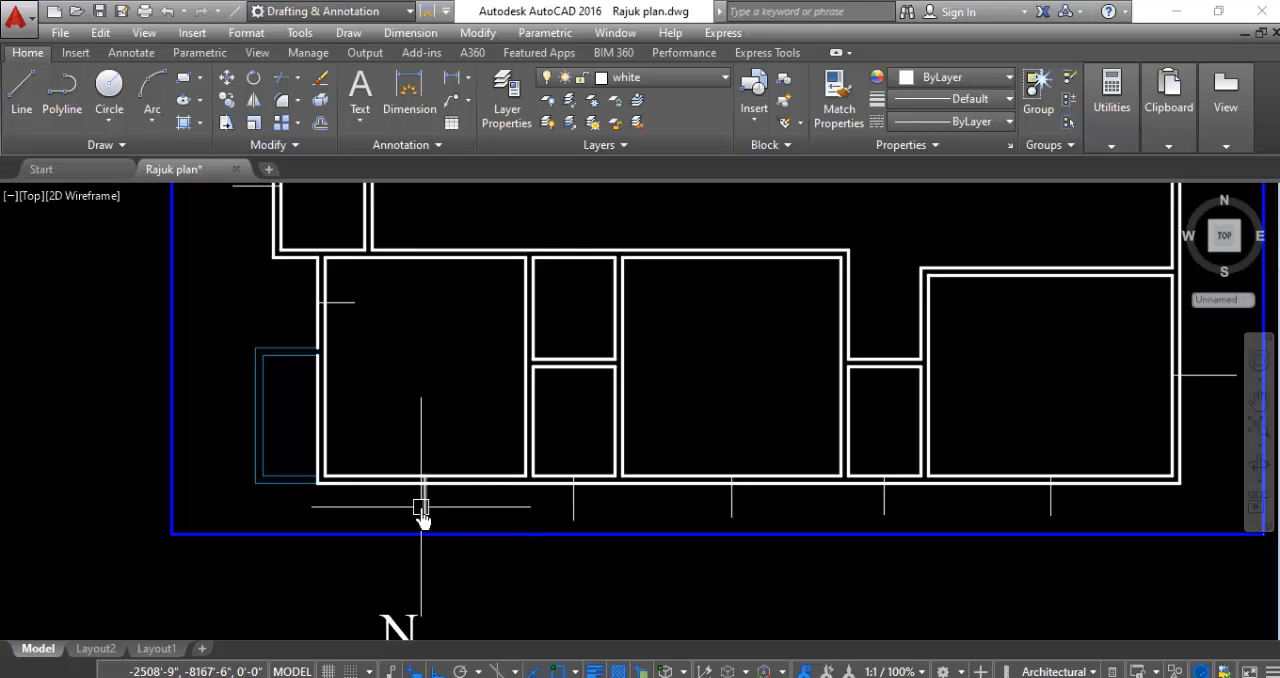
pyautogui.scroll(2, 466, 515)
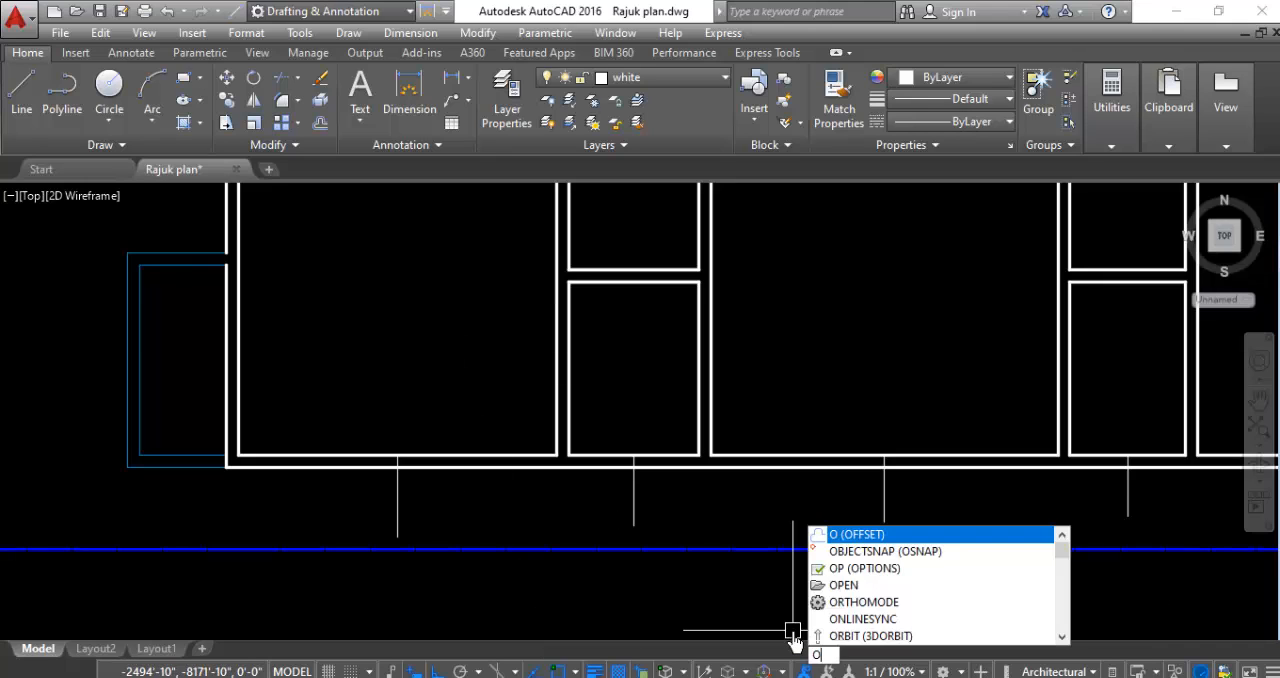
pyautogui.press('Return')
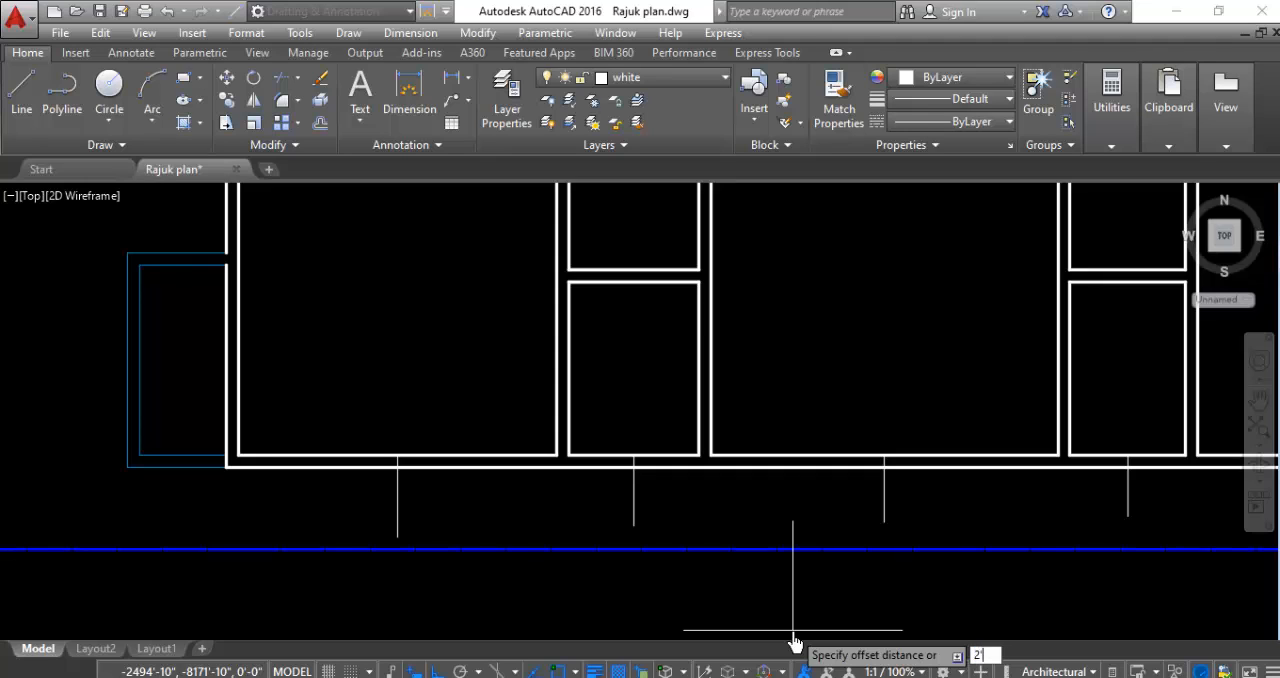
pyautogui.press('Return')
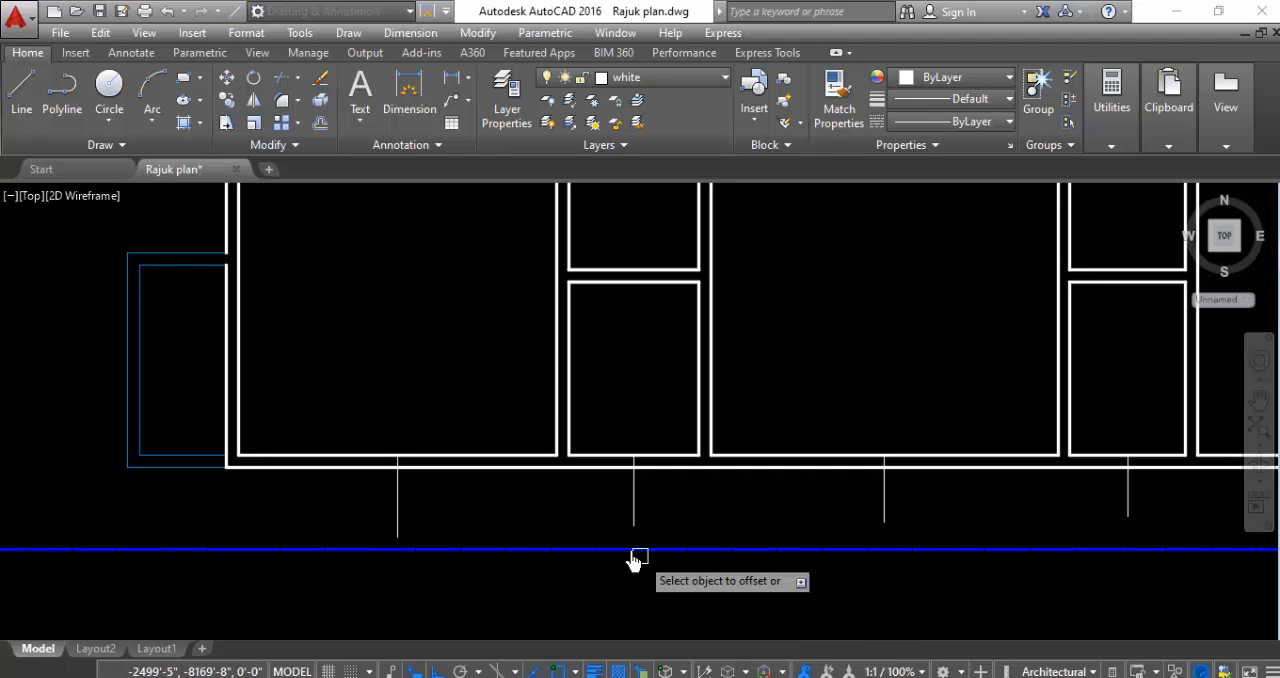
pyautogui.click(397, 498)
pyautogui.click(266, 517)
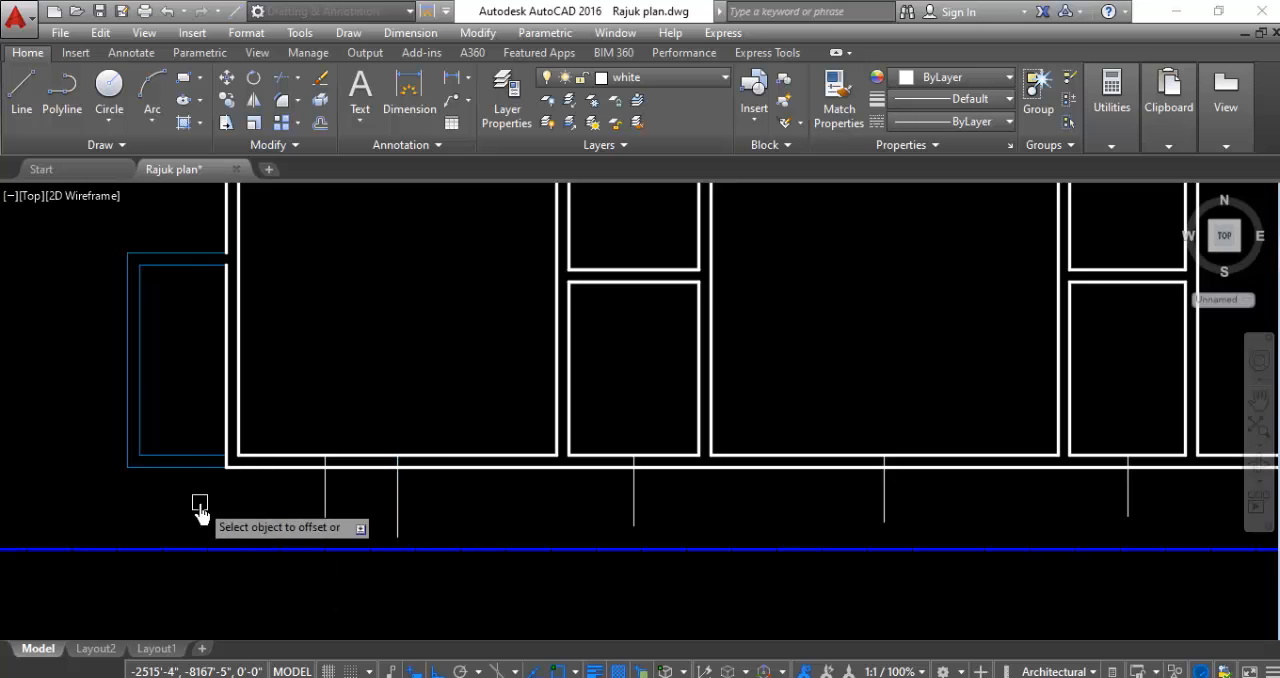
pyautogui.click(397, 505)
pyautogui.click(500, 525)
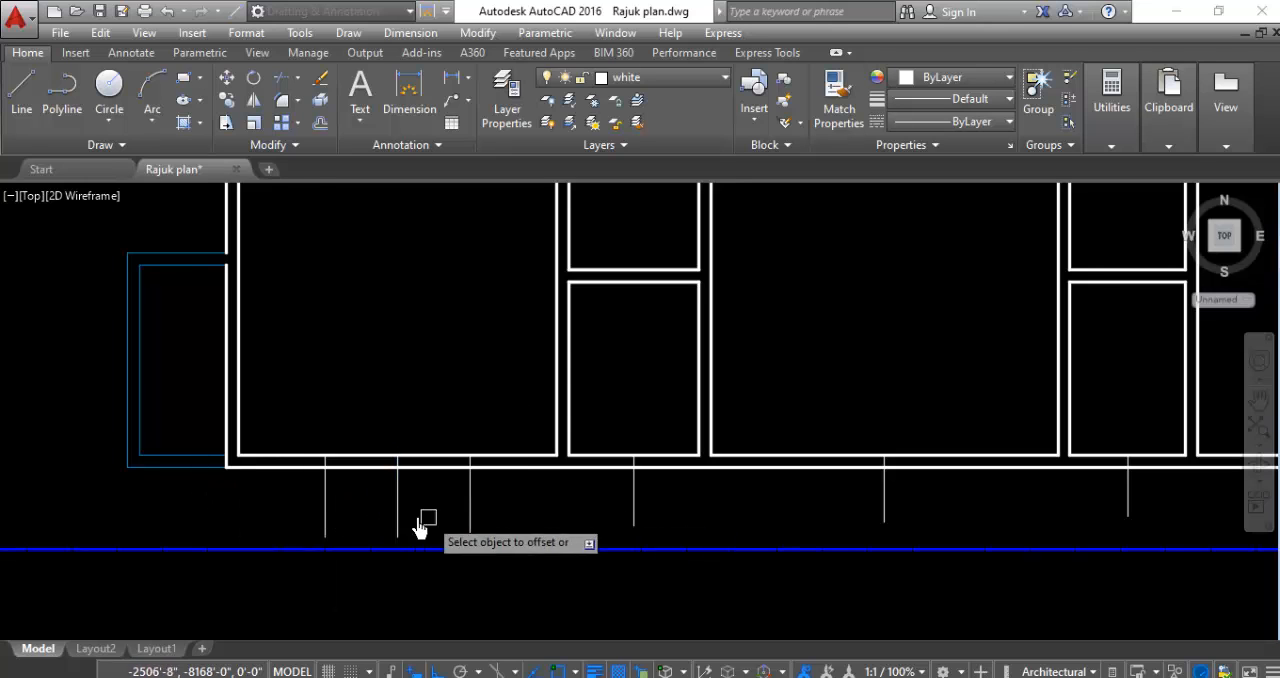
# - Offset the midpoint marker line on the middle south room's south wall 2'-6" to both sides
pyautogui.scroll(-2, 333, 513)
pyautogui.scroll(2, 783, 530)
pyautogui.scroll(-2, 714, 517)
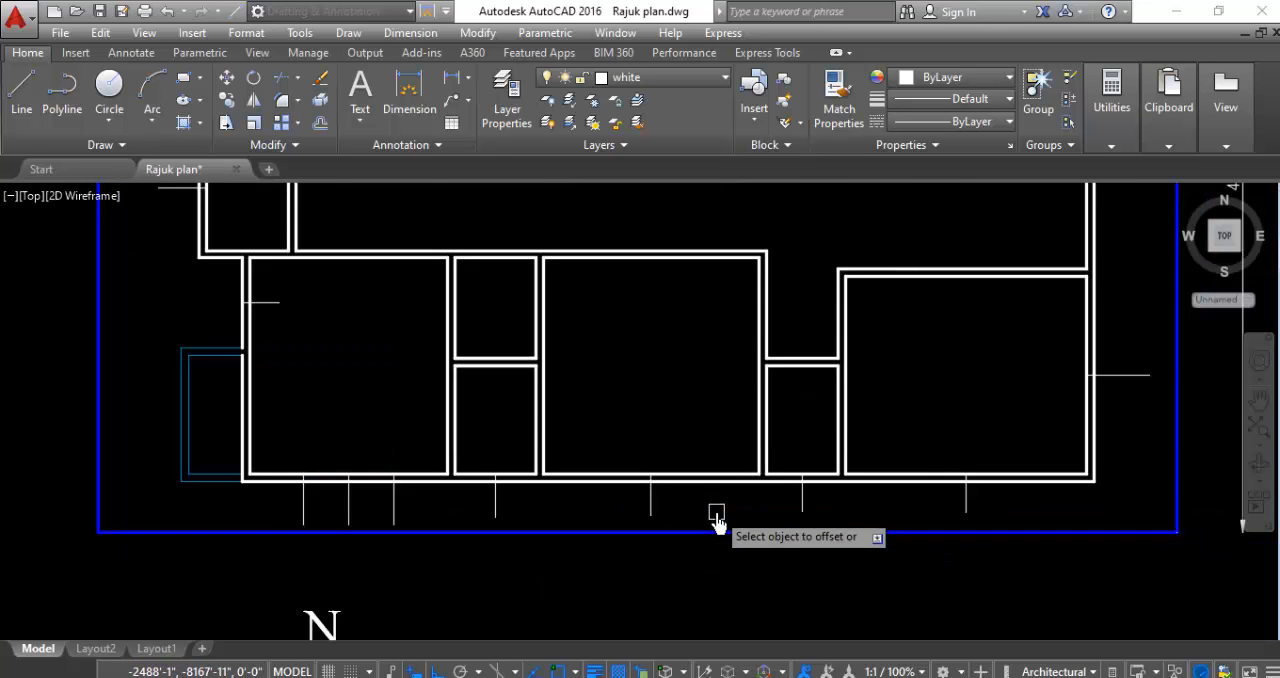
pyautogui.click(651, 506)
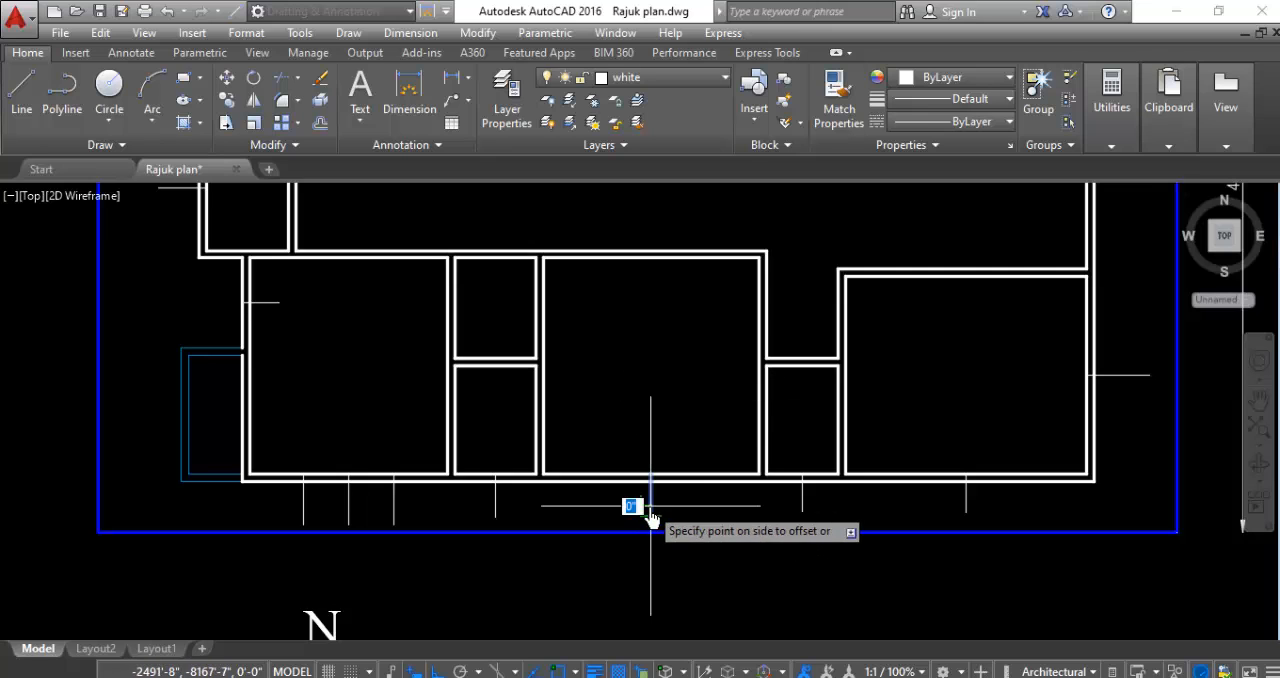
pyautogui.click(588, 522)
pyautogui.click(650, 508)
pyautogui.click(709, 512)
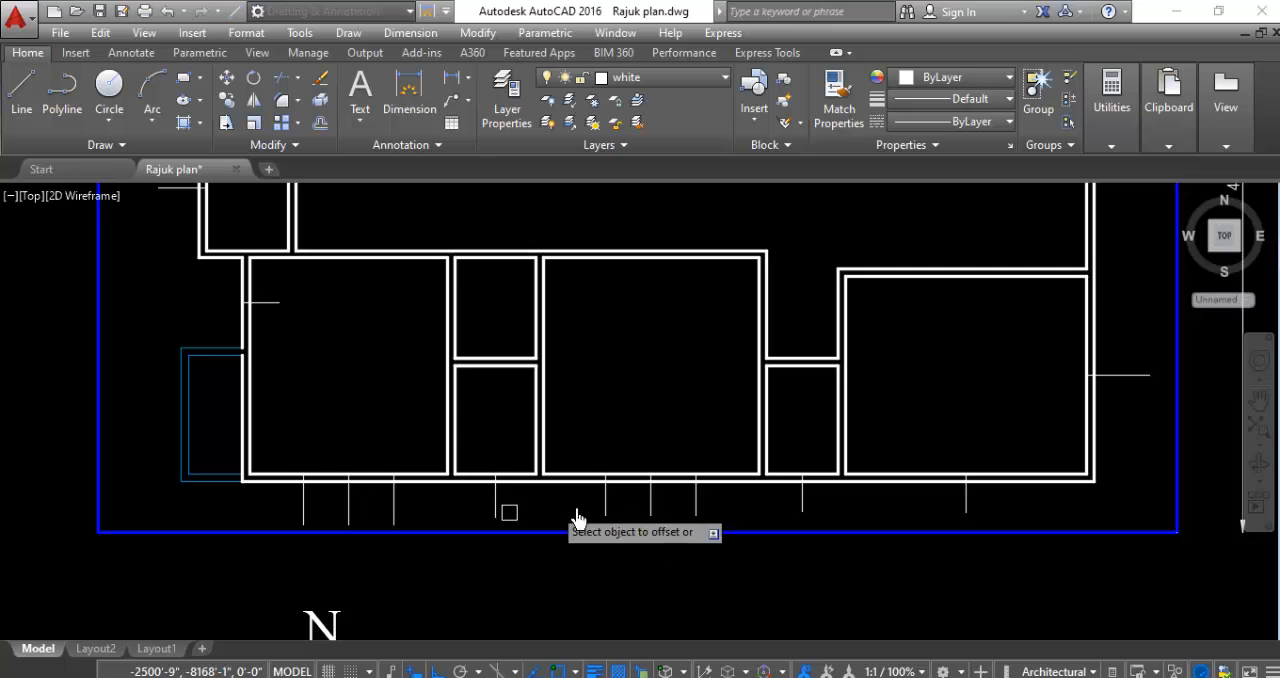
# - Offset the midpoint marker line on the southeast room's south wall 2'-6" to both sides
pyautogui.click(966, 512)
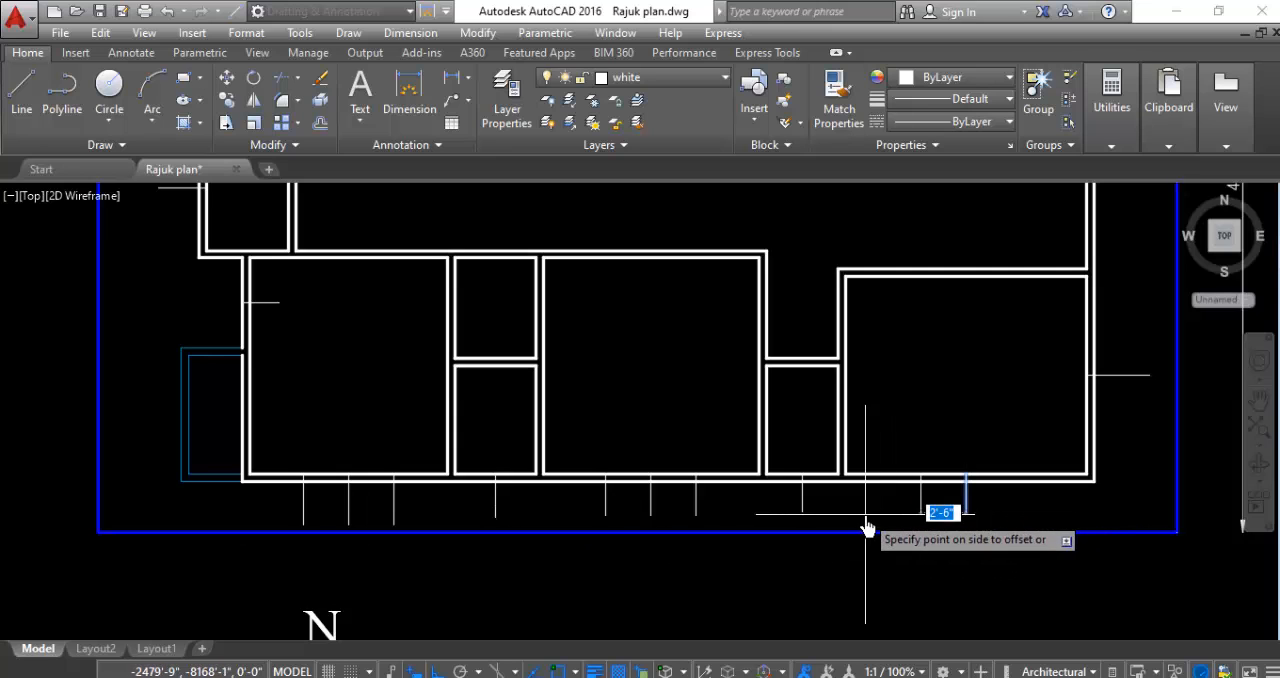
pyautogui.click(868, 521)
pyautogui.click(966, 514)
pyautogui.click(1062, 513)
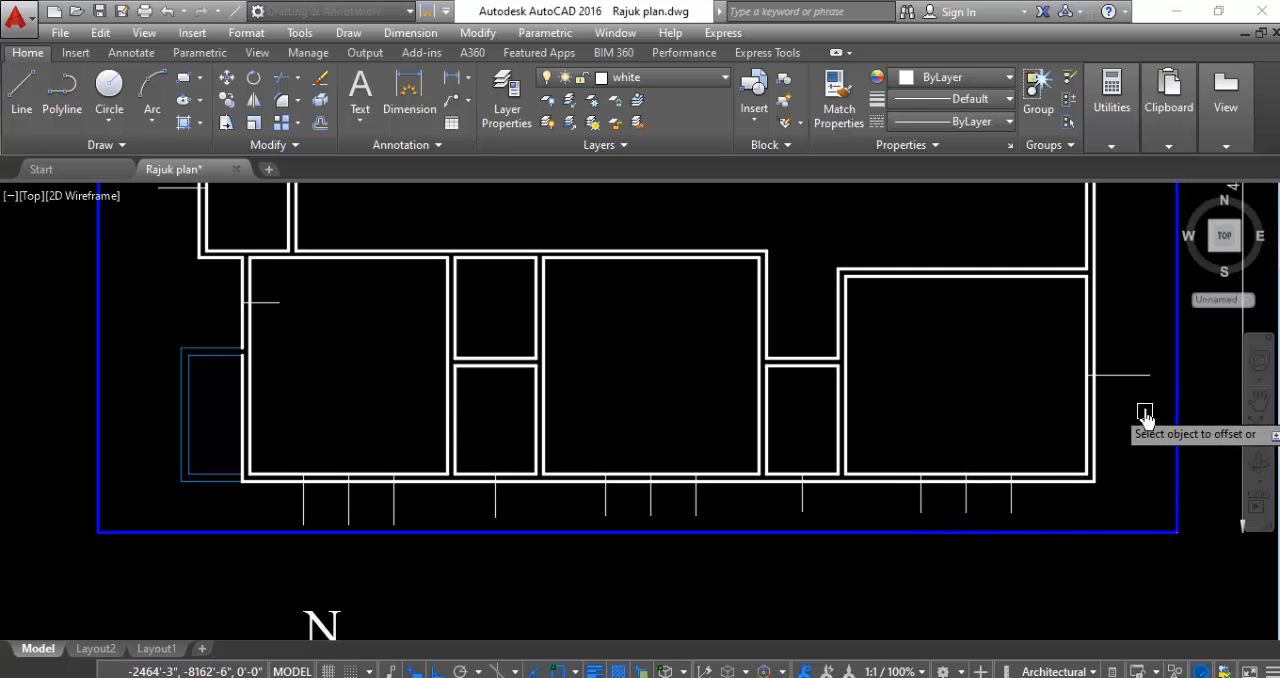
# - Offset the midpoint marker line on the southeast room's east wall 2'-6" to its north and south sides
pyautogui.click(1135, 375)
pyautogui.click(1131, 306)
pyautogui.click(1131, 374)
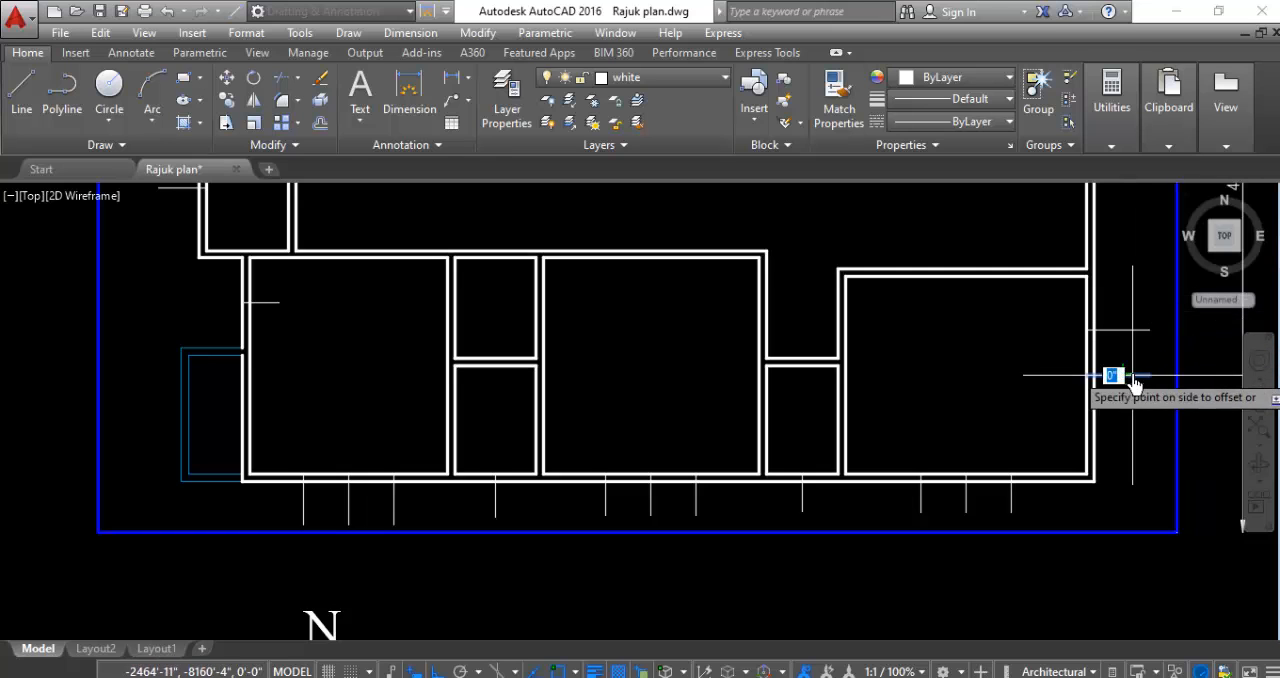
pyautogui.click(1077, 500)
# - Offset the midpoint marker line on the central hall's east wall 2'-6" to its north and south sides
pyautogui.scroll(-5, 1077, 506)
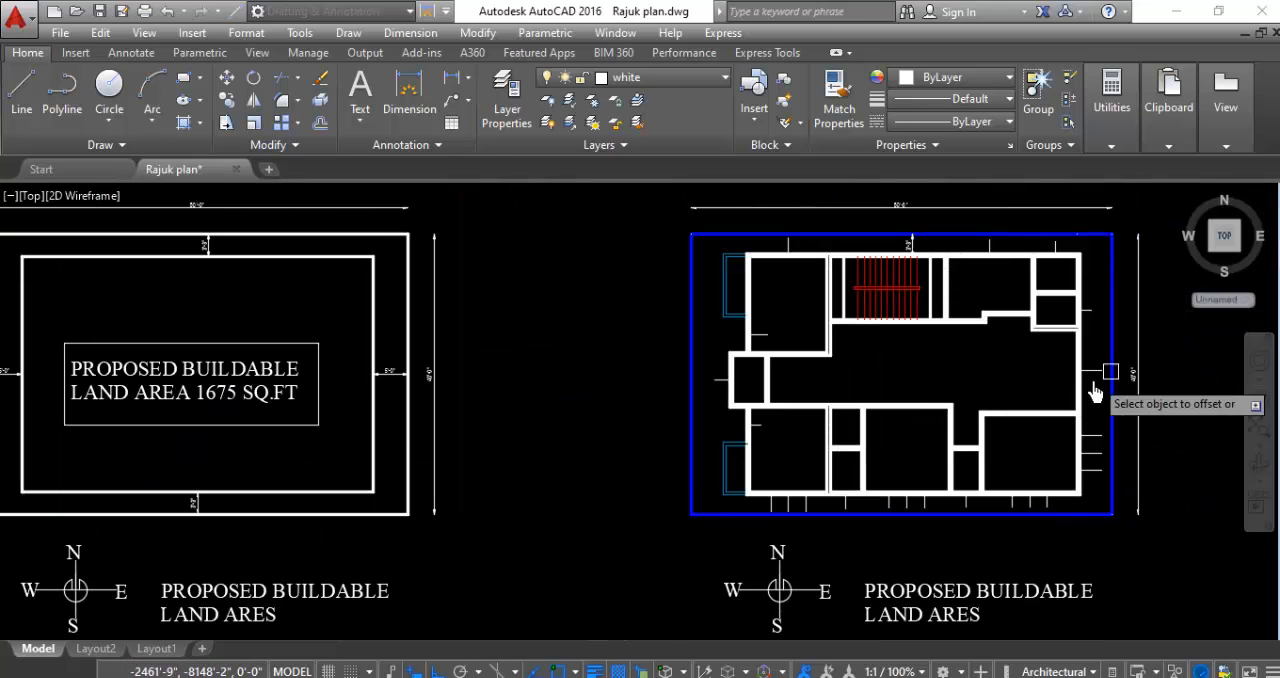
pyautogui.scroll(2, 1088, 378)
pyautogui.scroll(-2, 880, 370)
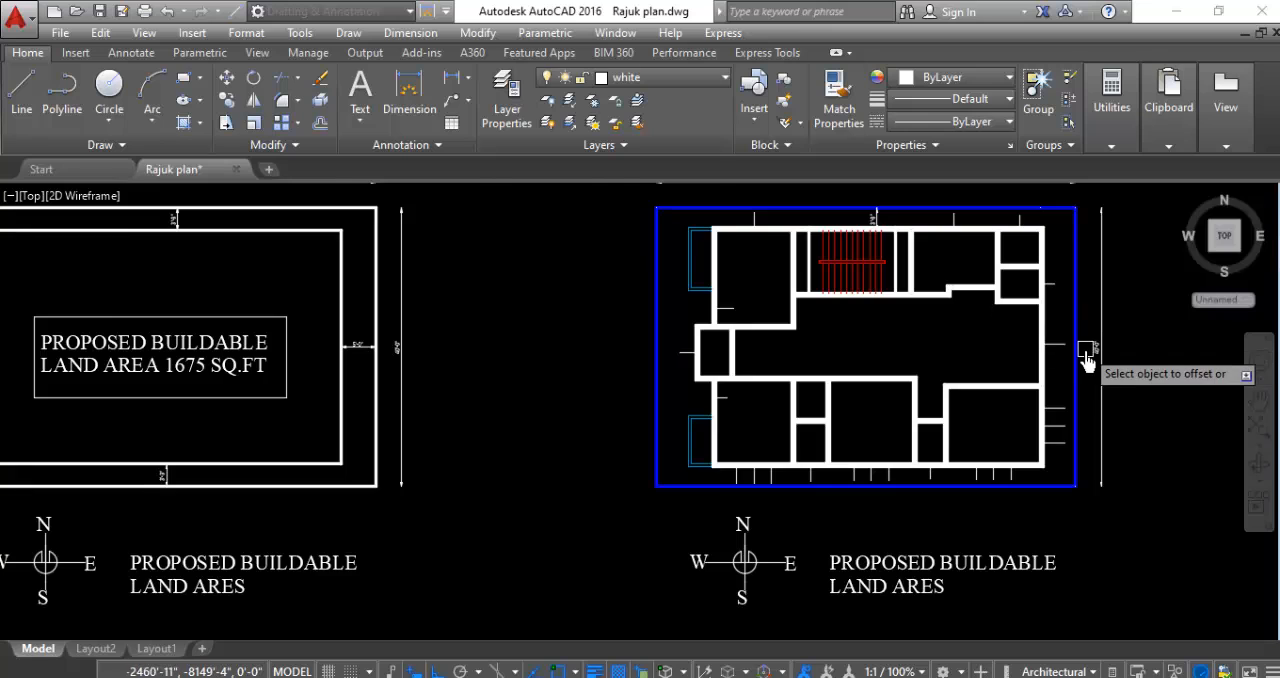
pyautogui.scroll(4, 1086, 349)
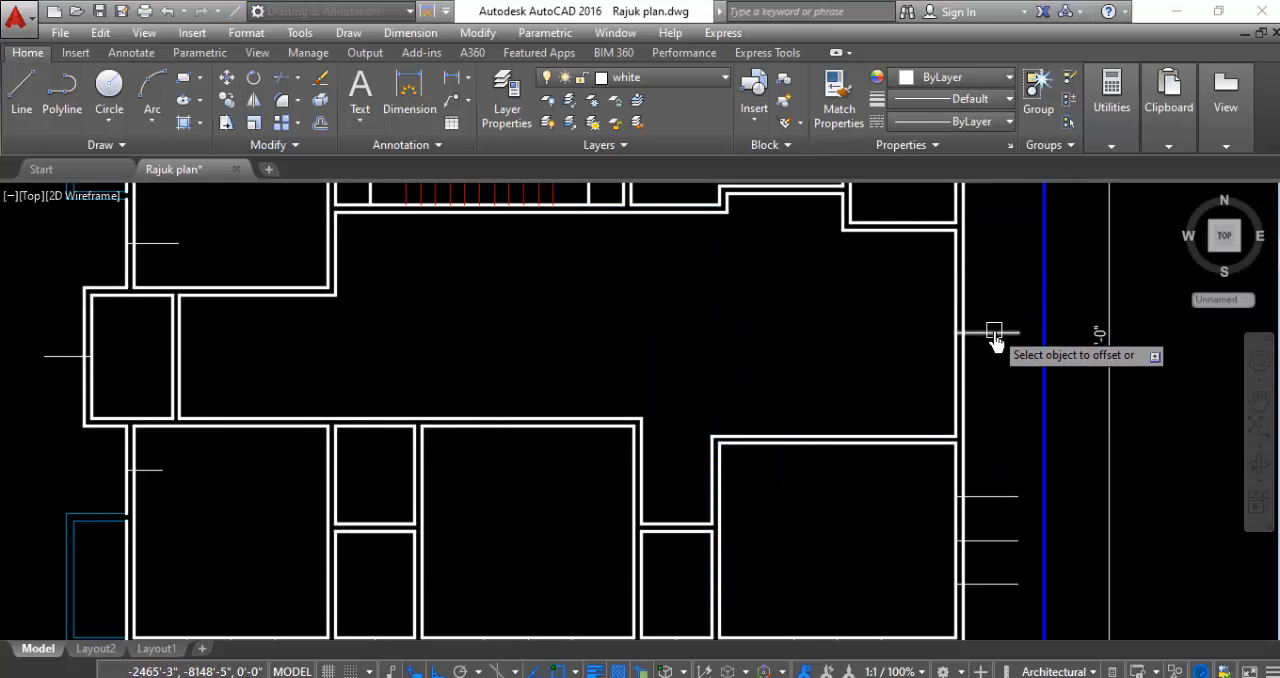
pyautogui.click(995, 333)
pyautogui.click(1012, 232)
pyautogui.click(1000, 333)
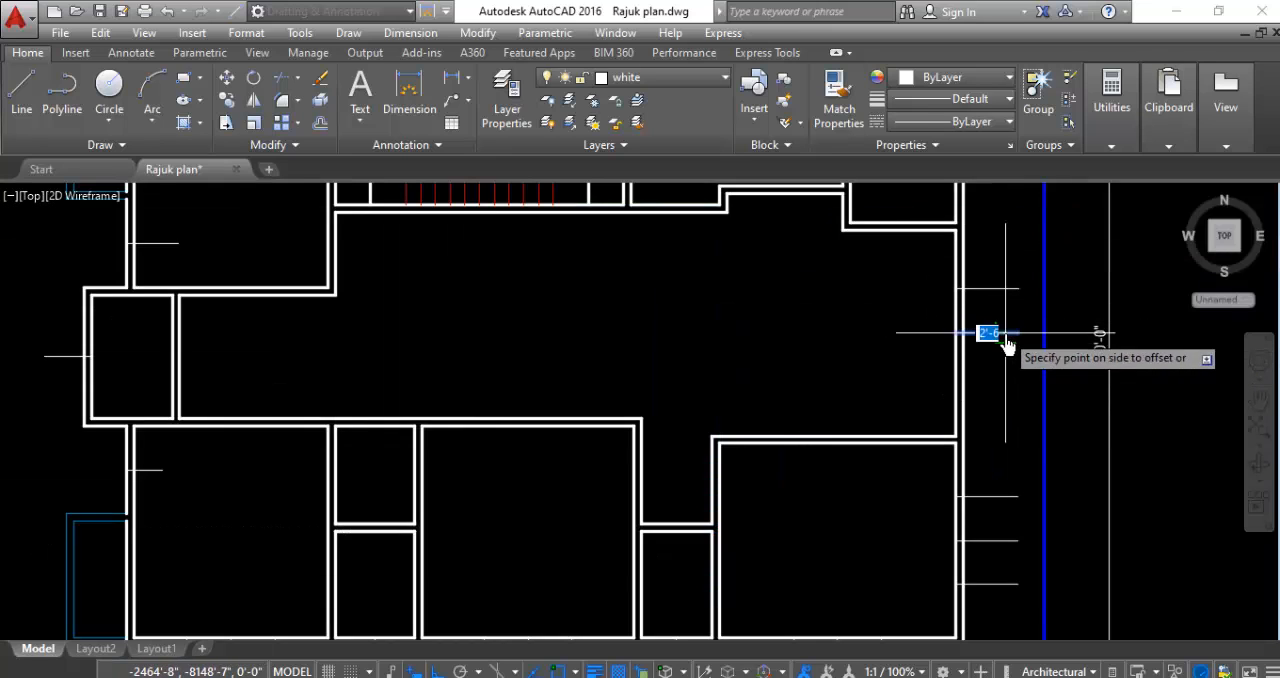
pyautogui.click(988, 420)
# - Offset the midpoint marker line on the north wall of the room just east of the staircase 2'-6" to both sides
pyautogui.scroll(-2, 988, 420)
pyautogui.scroll(-3, 993, 378)
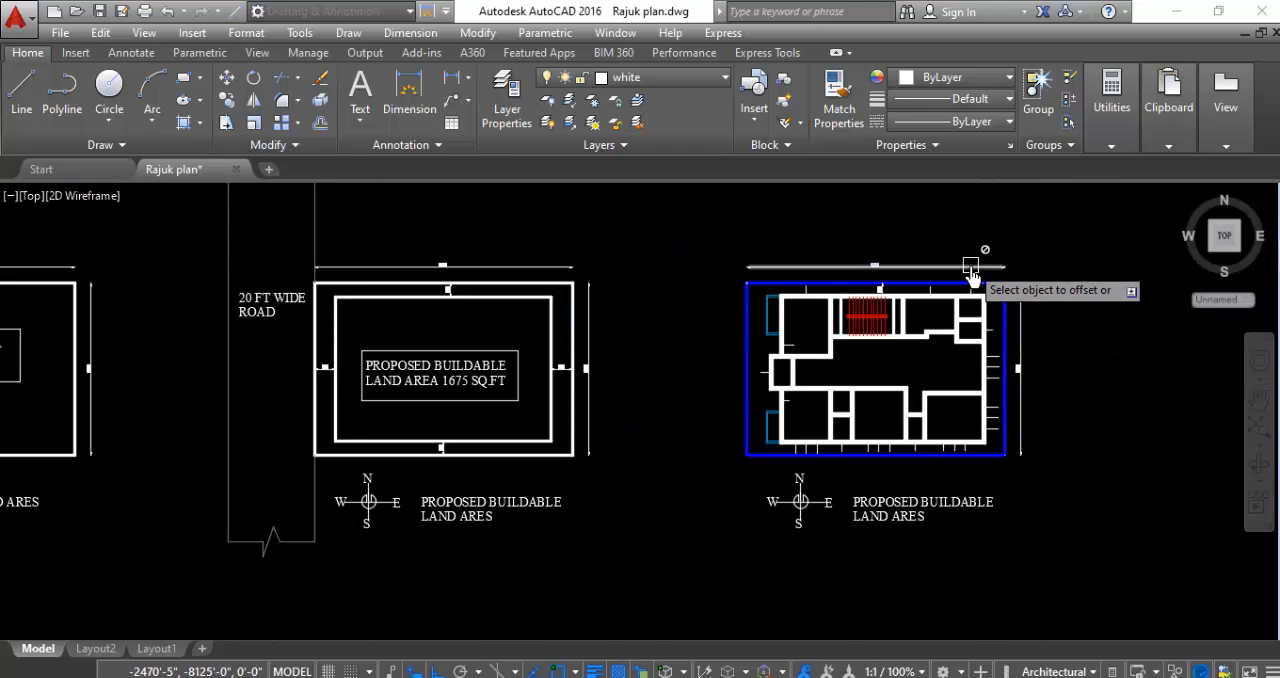
pyautogui.scroll(6, 917, 343)
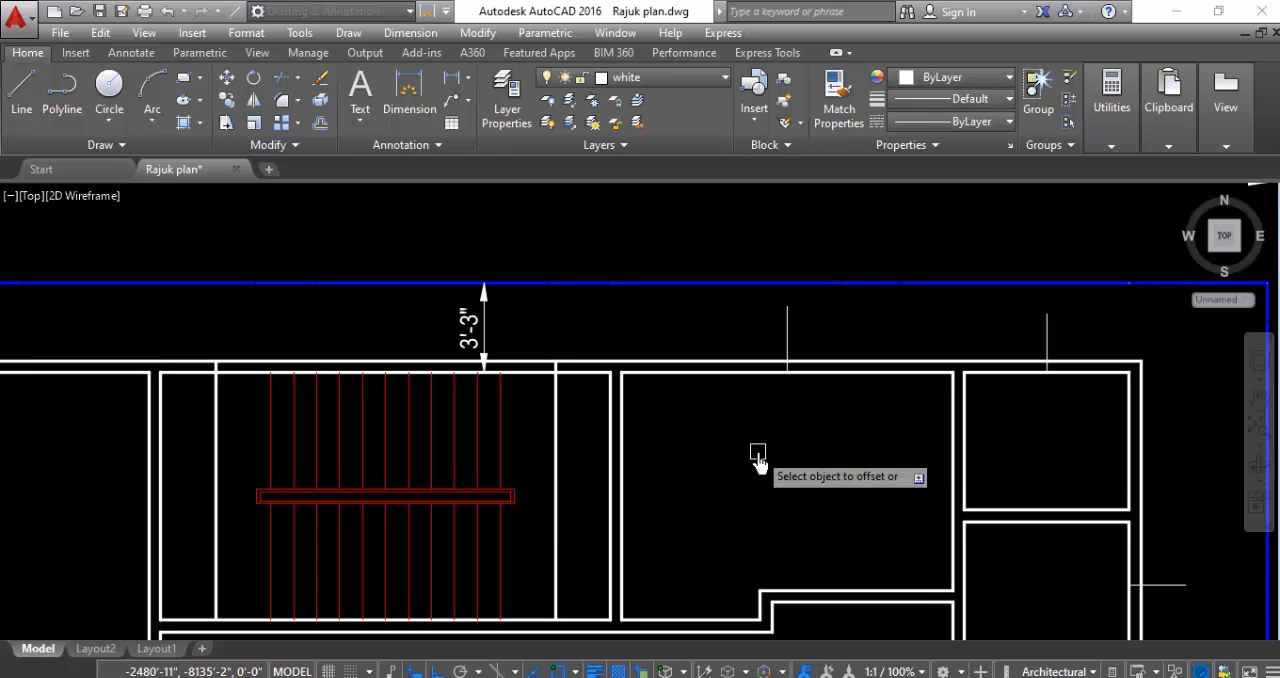
pyautogui.scroll(-3, 763, 297)
pyautogui.scroll(5, 797, 314)
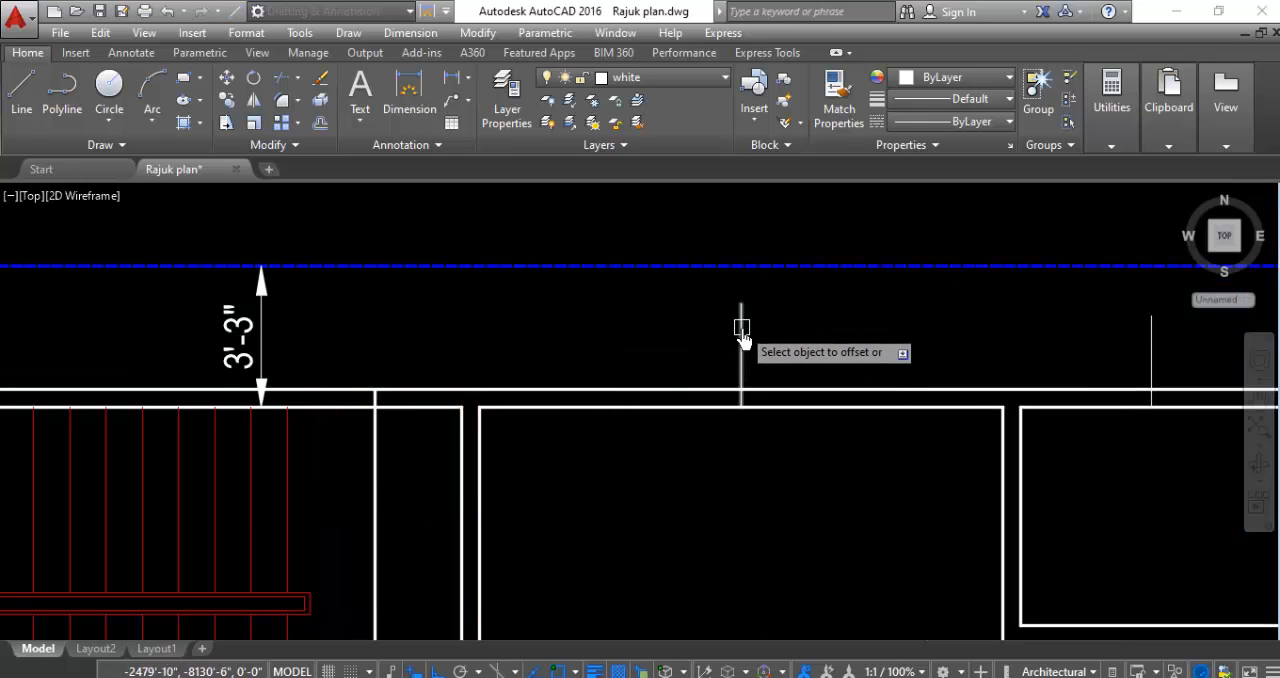
pyautogui.click(741, 327)
pyautogui.click(626, 343)
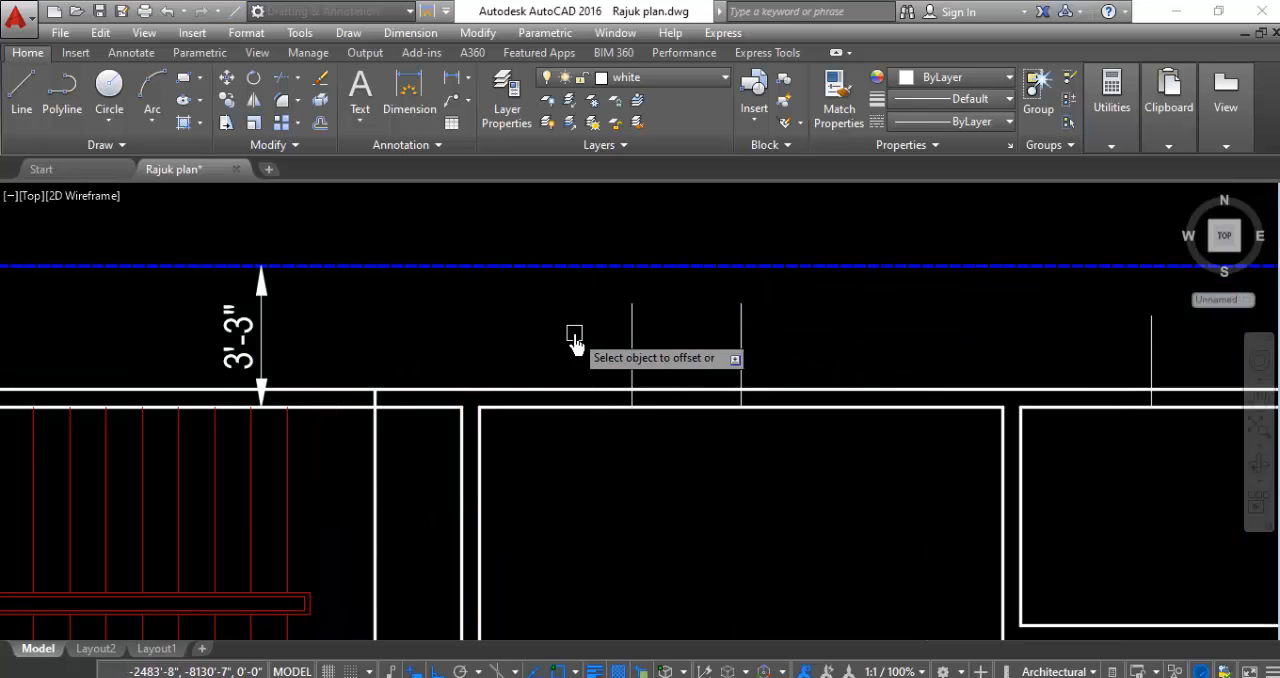
pyautogui.click(740, 335)
pyautogui.click(878, 350)
# - Offset the midpoint marker line on the northwest room's north wall 2'-6" to its west and east sides
pyautogui.scroll(-3, 910, 375)
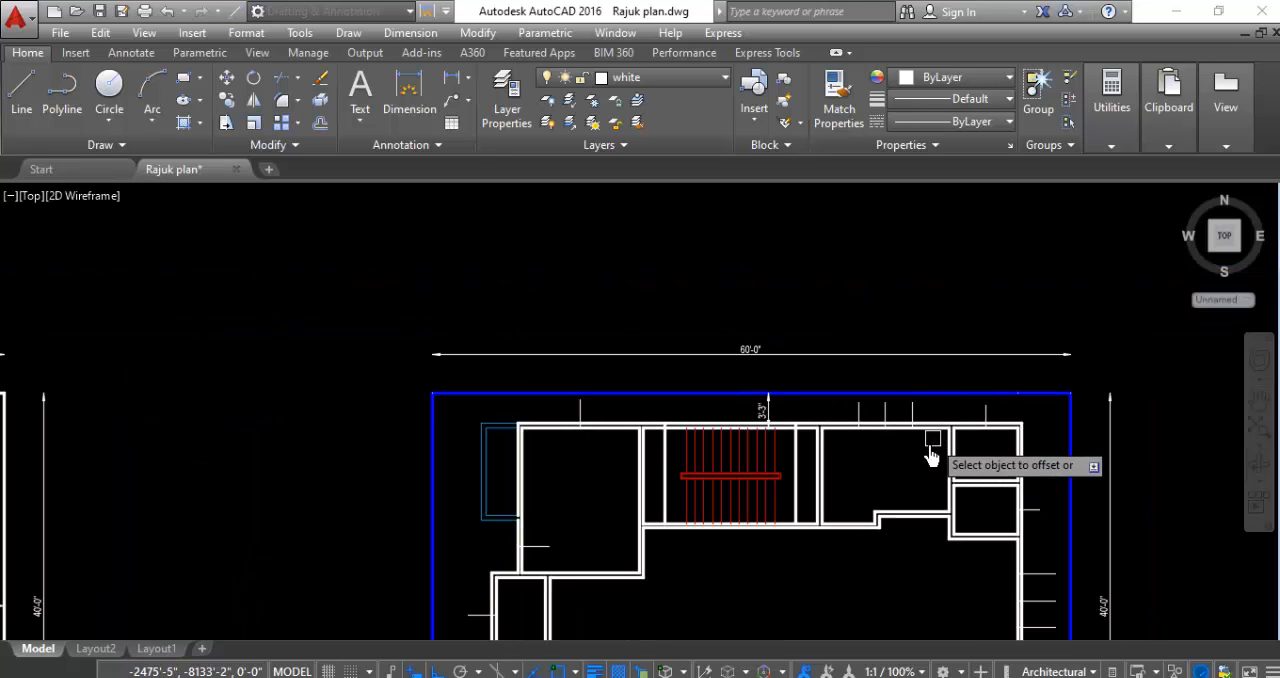
pyautogui.scroll(6, 584, 422)
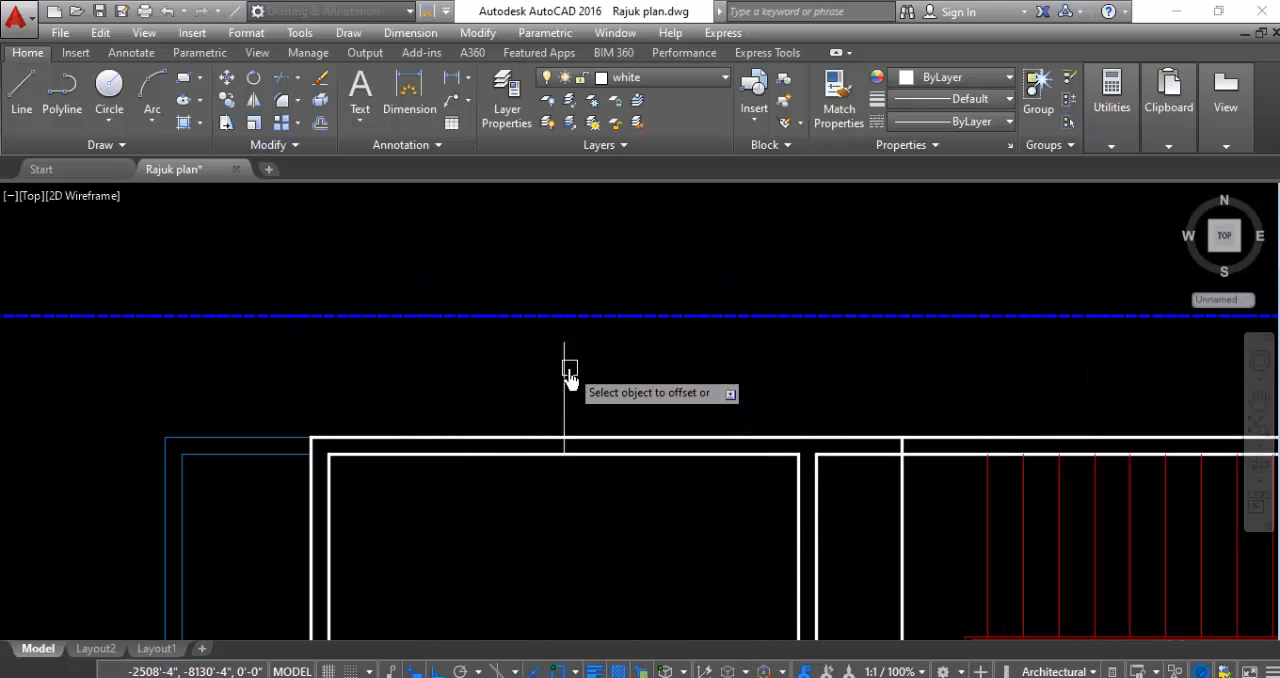
pyautogui.click(565, 372)
pyautogui.click(425, 376)
pyautogui.click(566, 374)
pyautogui.click(634, 349)
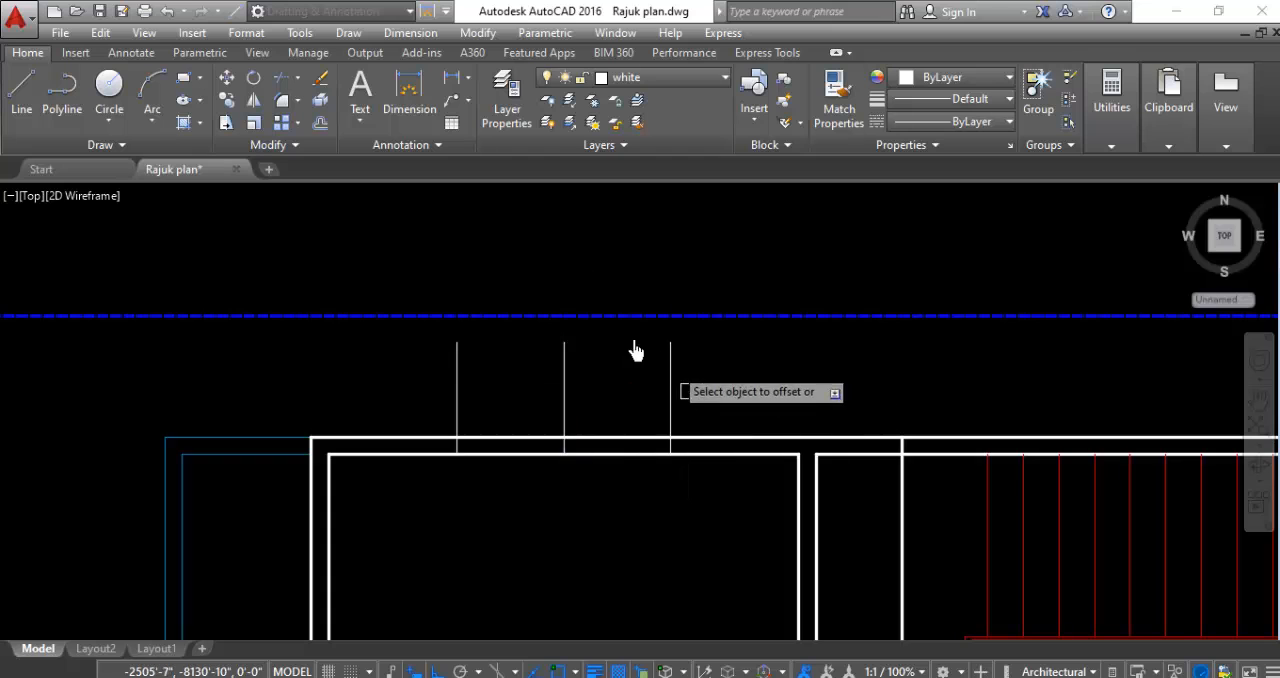
# - Offset the midpoint marker line on the northwest room's west wall 2'-6" to its north and south sides
pyautogui.scroll(-4, 548, 320)
pyautogui.scroll(5, 509, 480)
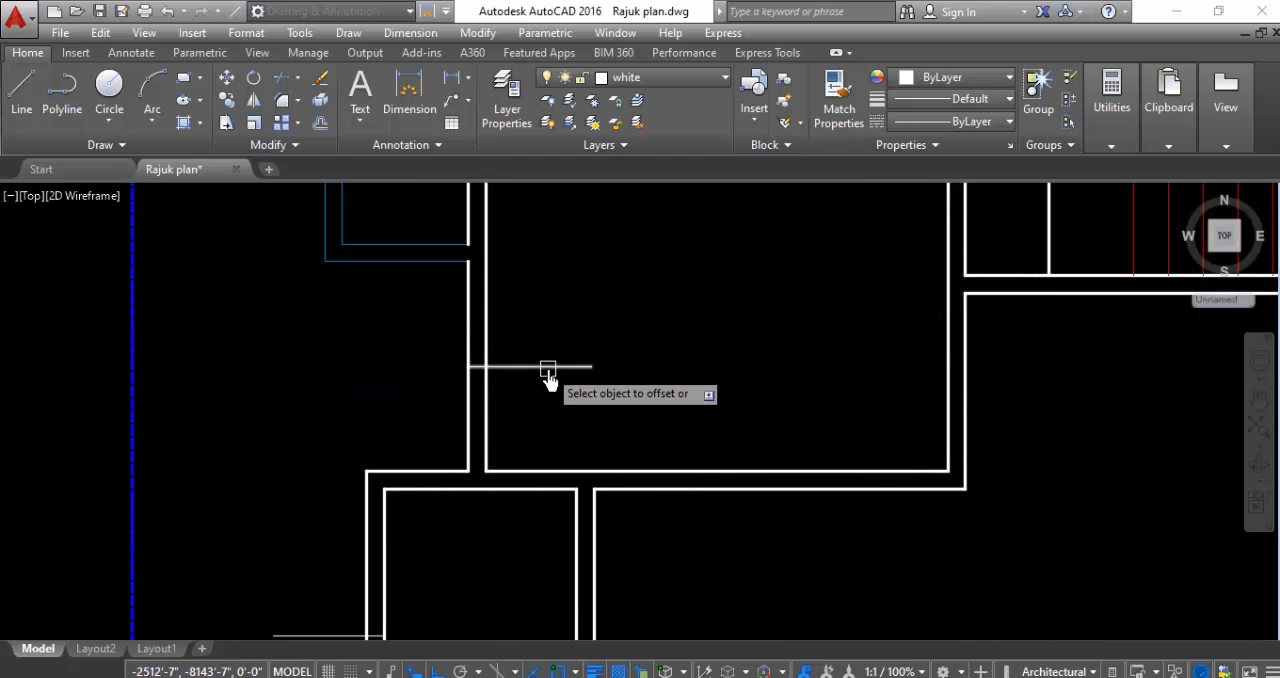
pyautogui.click(548, 367)
pyautogui.click(576, 297)
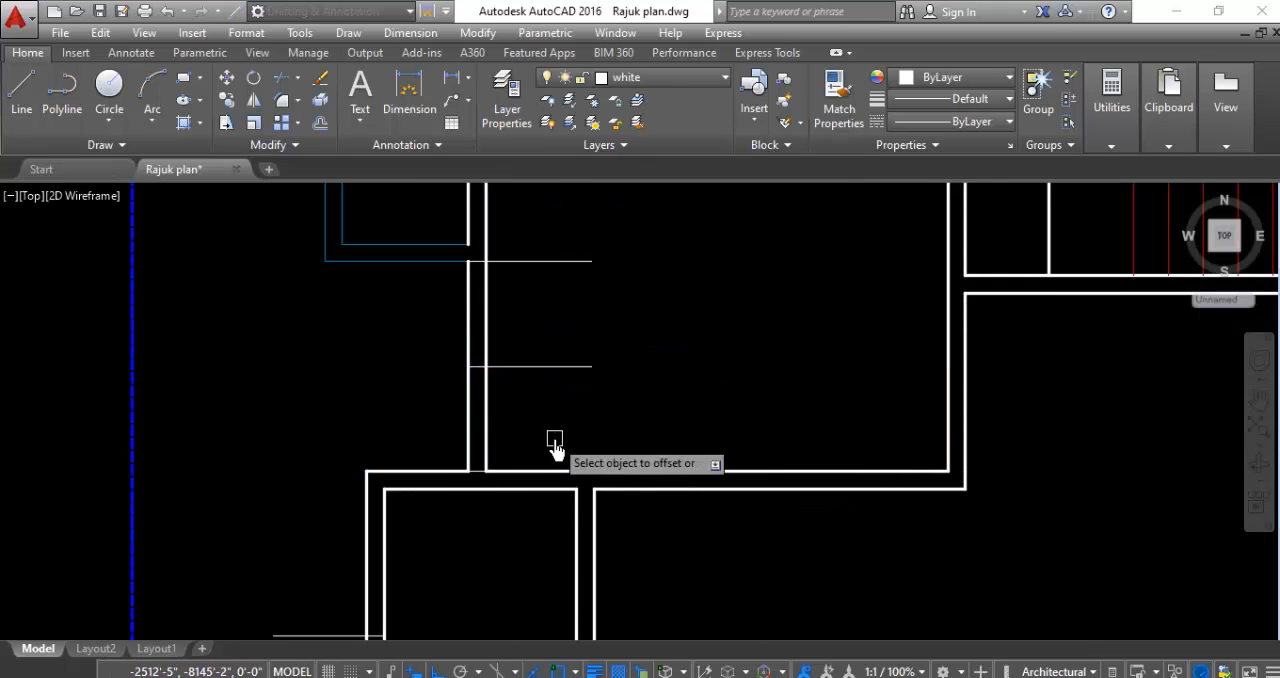
pyautogui.scroll(-3, 637, 395)
pyautogui.scroll(2, 608, 380)
pyautogui.scroll(-2, 445, 397)
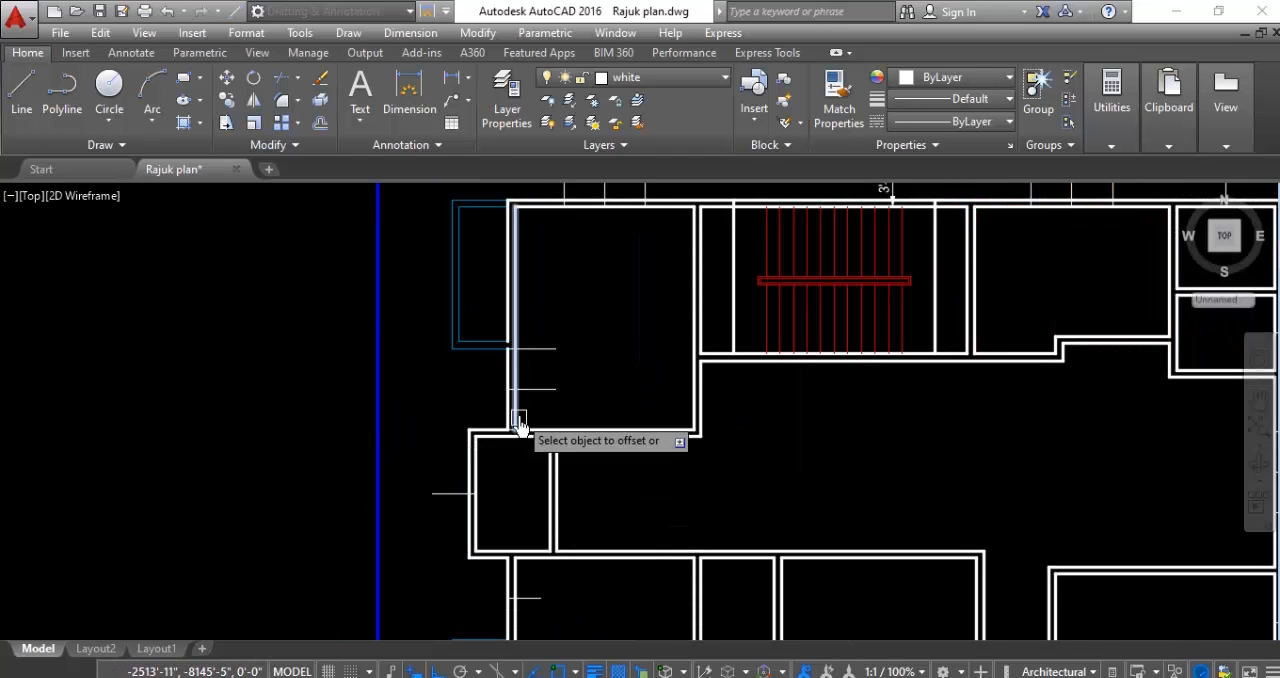
# - Offset the midpoint marker line on the southwest room's west wall 2'-6" to its north and south sides
pyautogui.scroll(-3, 514, 405)
pyautogui.scroll(5, 530, 550)
pyautogui.click(510, 456)
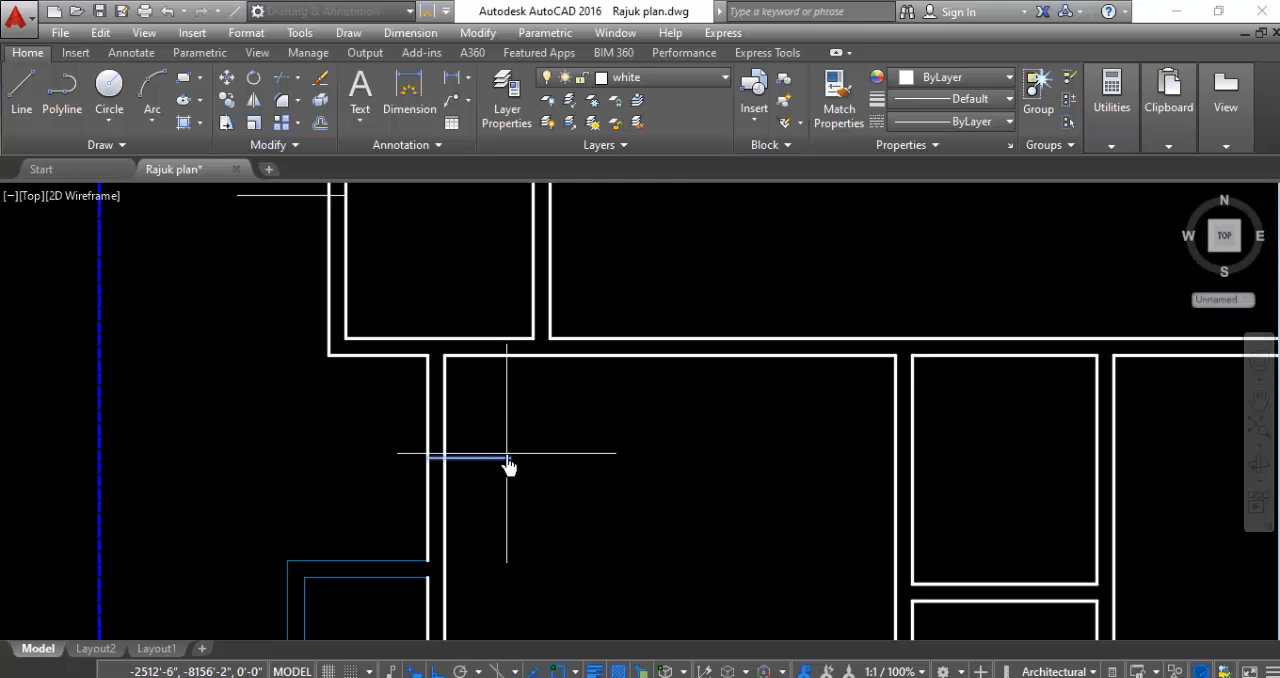
pyautogui.click(523, 386)
pyautogui.click(505, 463)
pyautogui.click(510, 496)
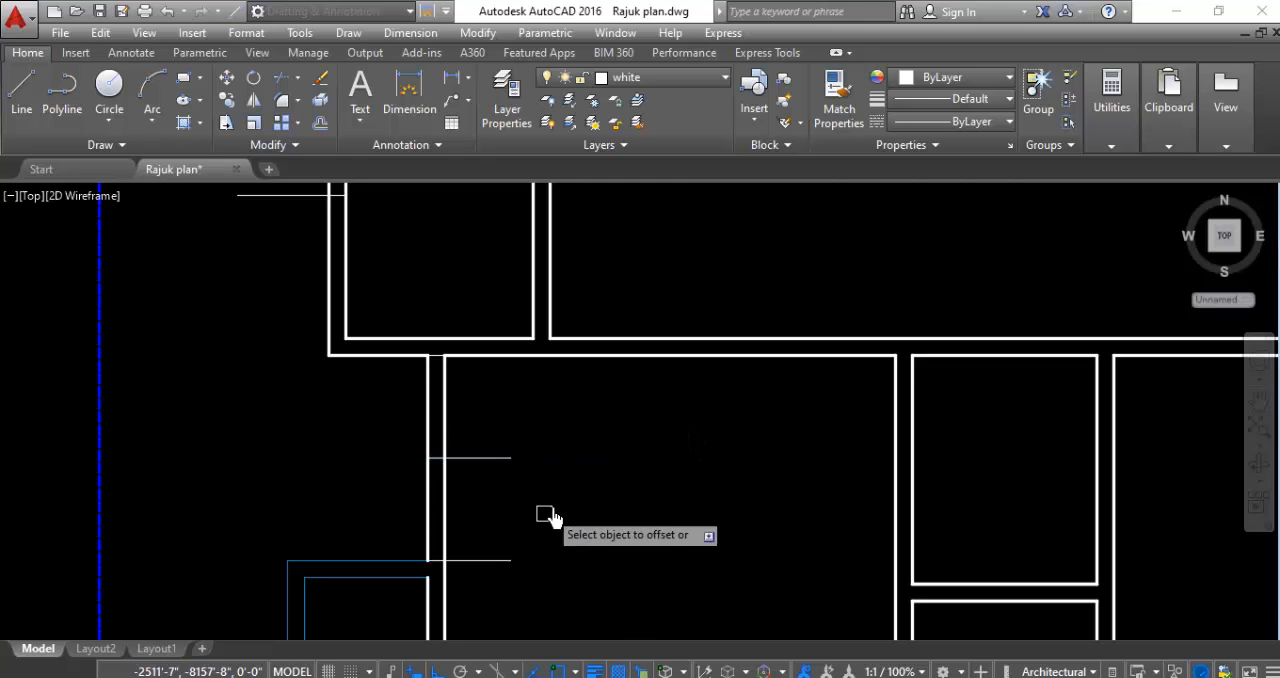
pyautogui.scroll(-5, 560, 514)
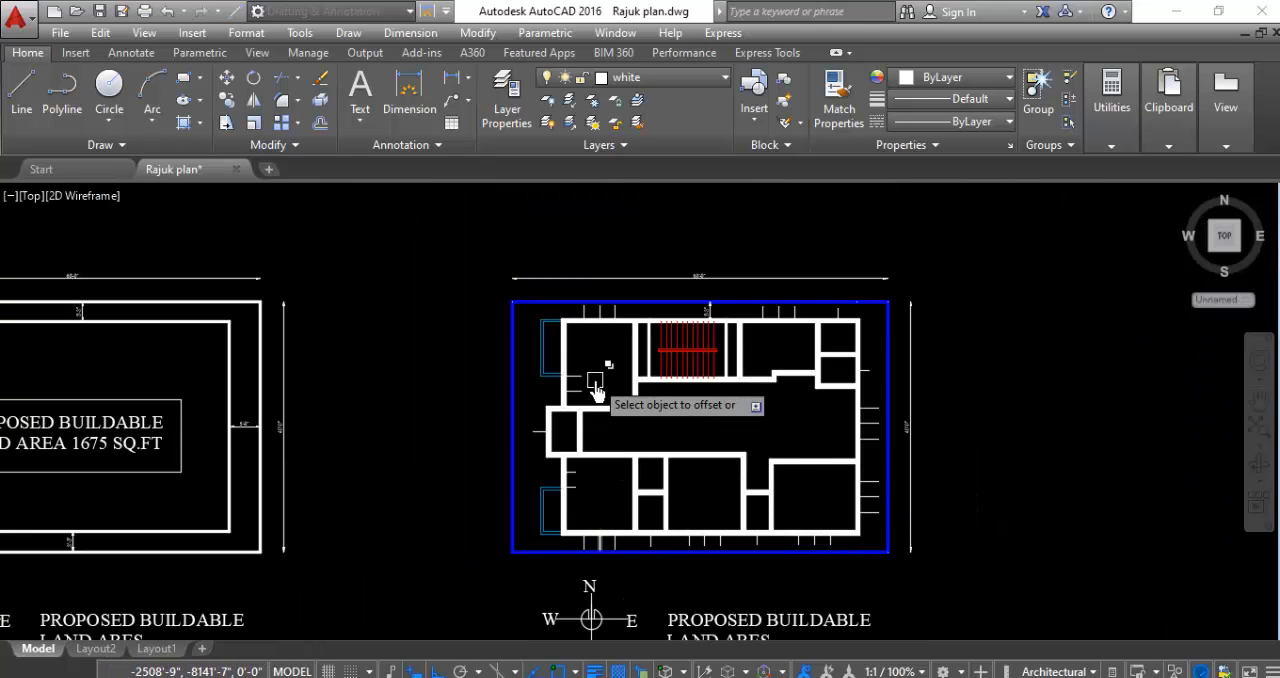
pyautogui.scroll(2, 776, 415)
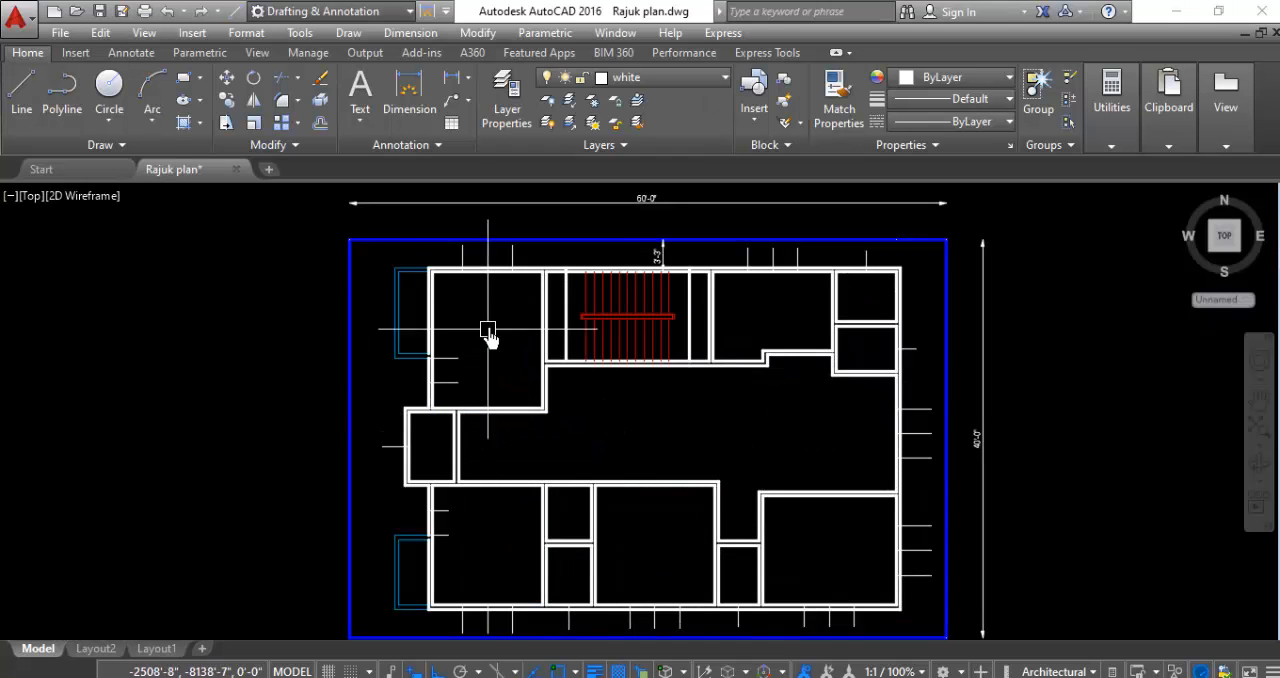
pyautogui.scroll(-2, 490, 336)
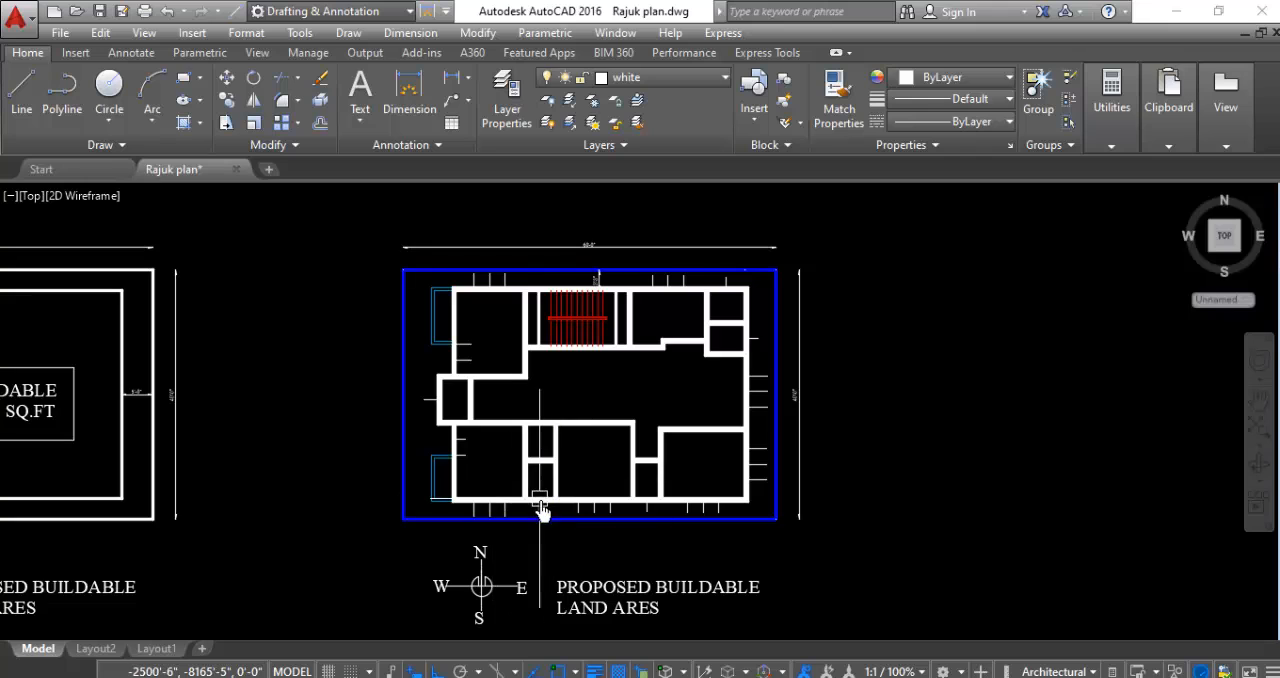
pyautogui.scroll(3, 540, 510)
pyautogui.moveTo(538, 552)
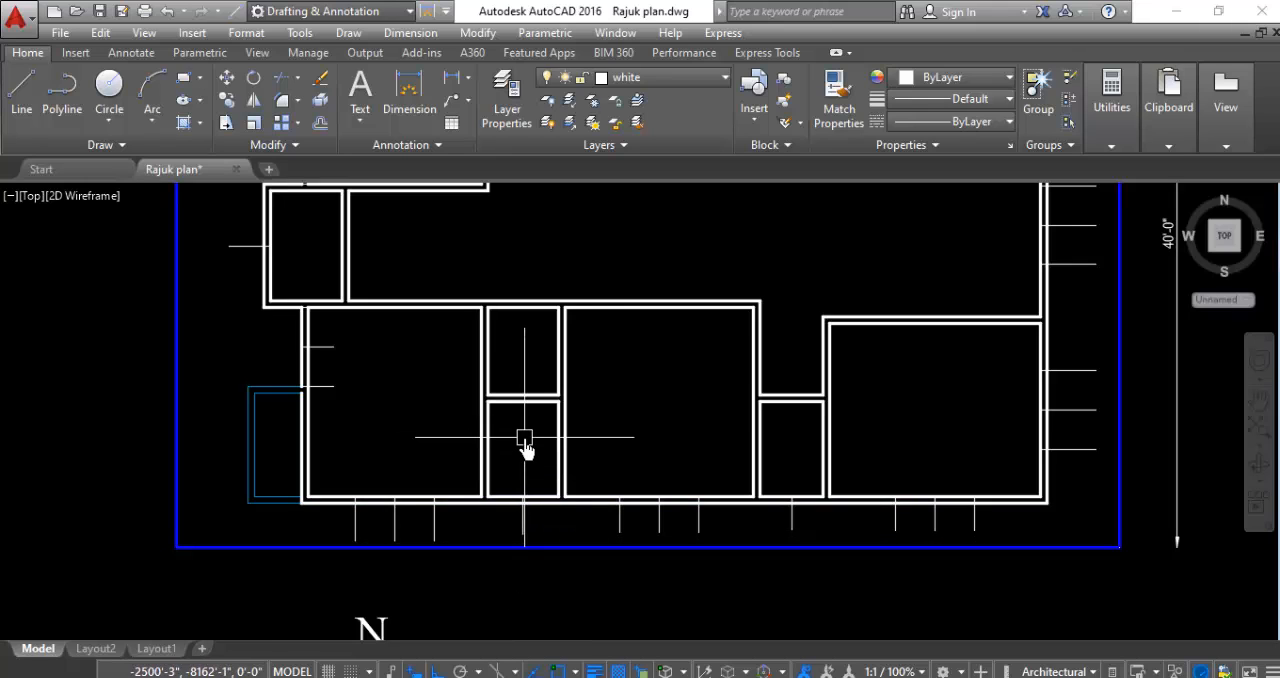
pyautogui.write('o')
pyautogui.press('Return')
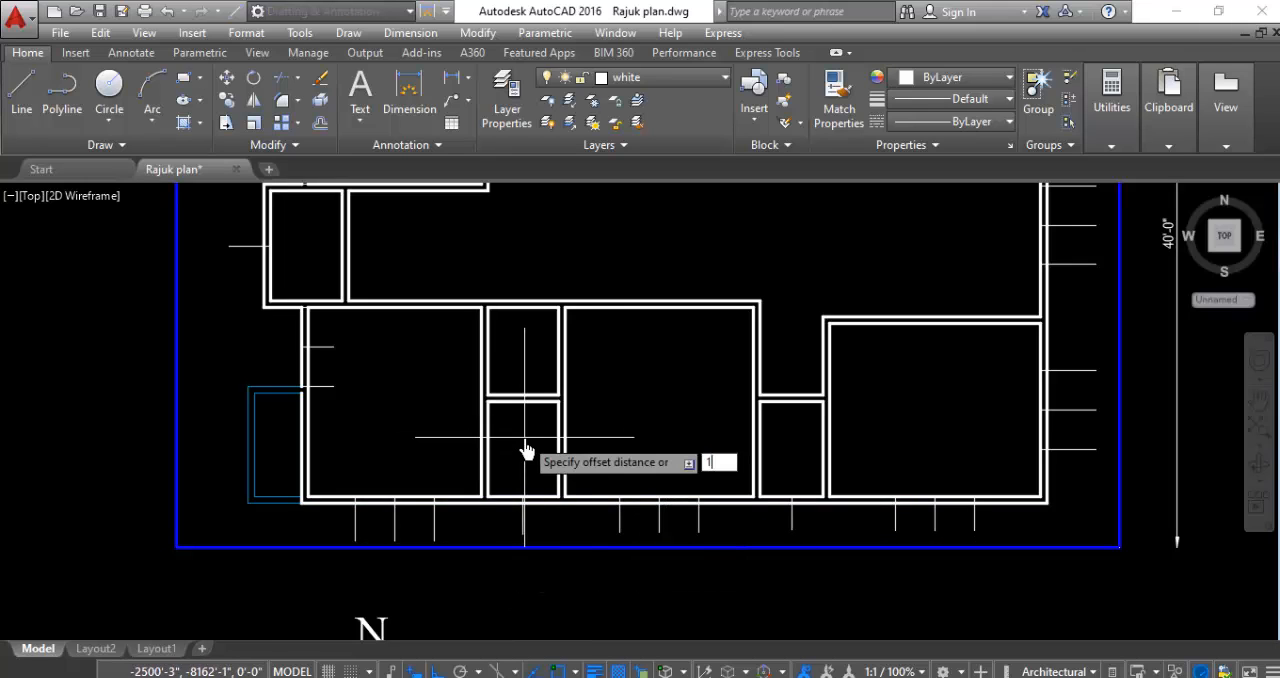
pyautogui.press('Return')
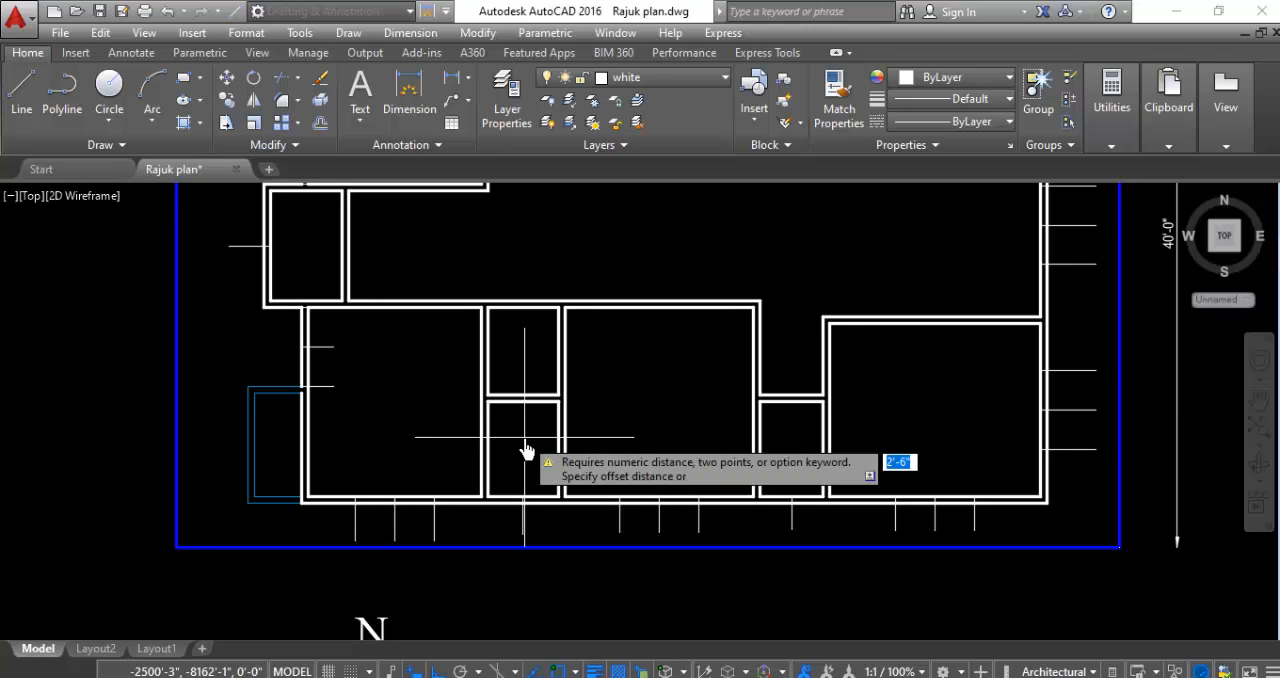
pyautogui.press('Escape')
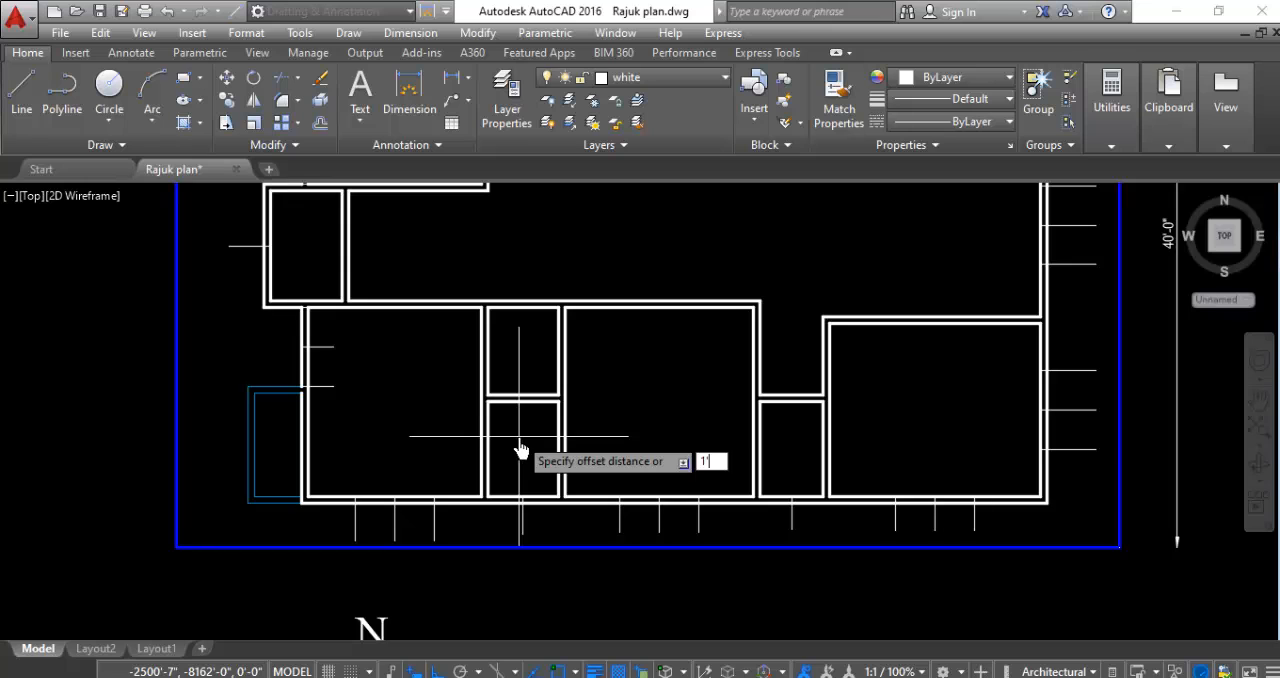
# - Offset the marker line on the south wall of the small room beside the southwest room 1' to both sides
pyautogui.press('Return')
pyautogui.scroll(4, 533, 540)
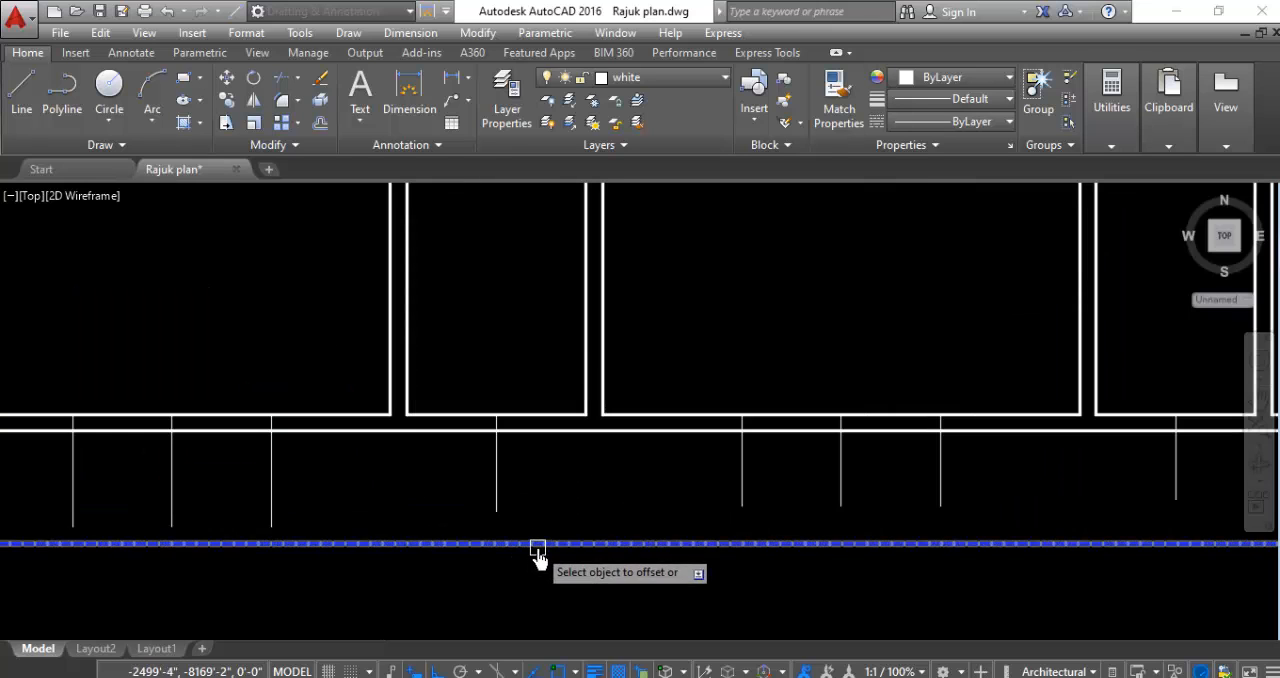
pyautogui.click(497, 483)
pyautogui.click(400, 482)
pyautogui.click(494, 484)
pyautogui.click(547, 492)
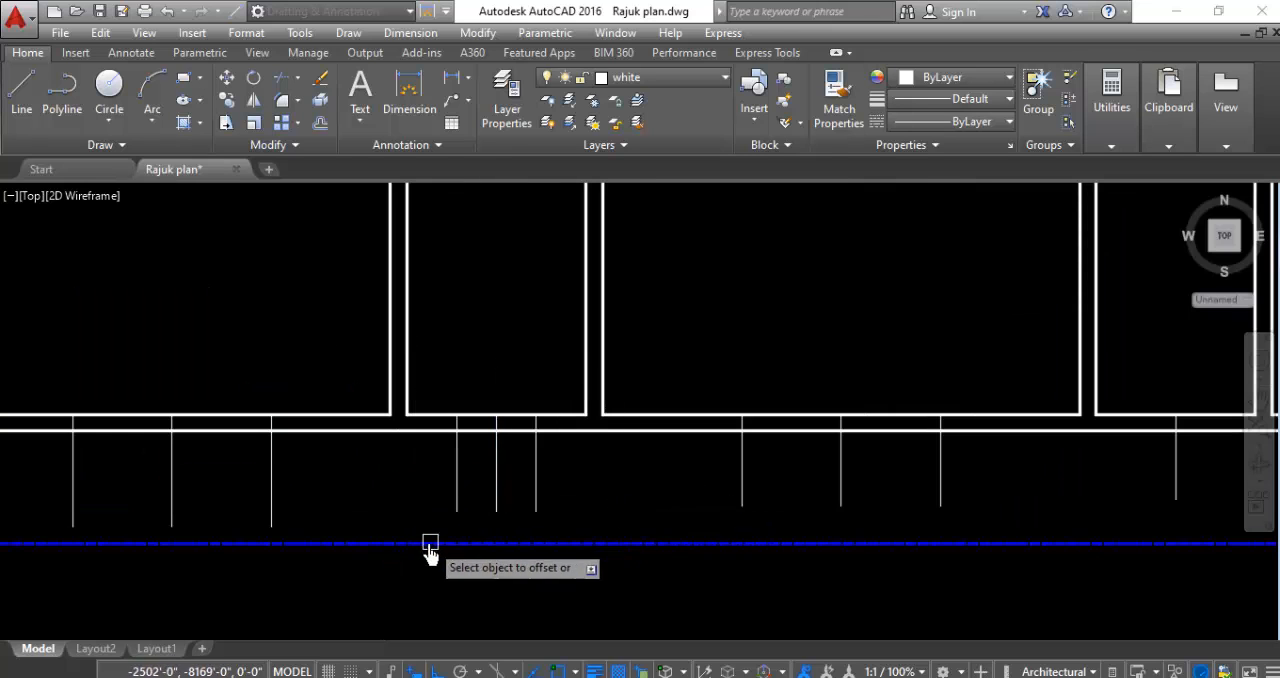
# - Offset the marker line on the south wall of the small room beside the southeast room 1' to both sides
pyautogui.scroll(-1, 428, 546)
pyautogui.scroll(1, 910, 540)
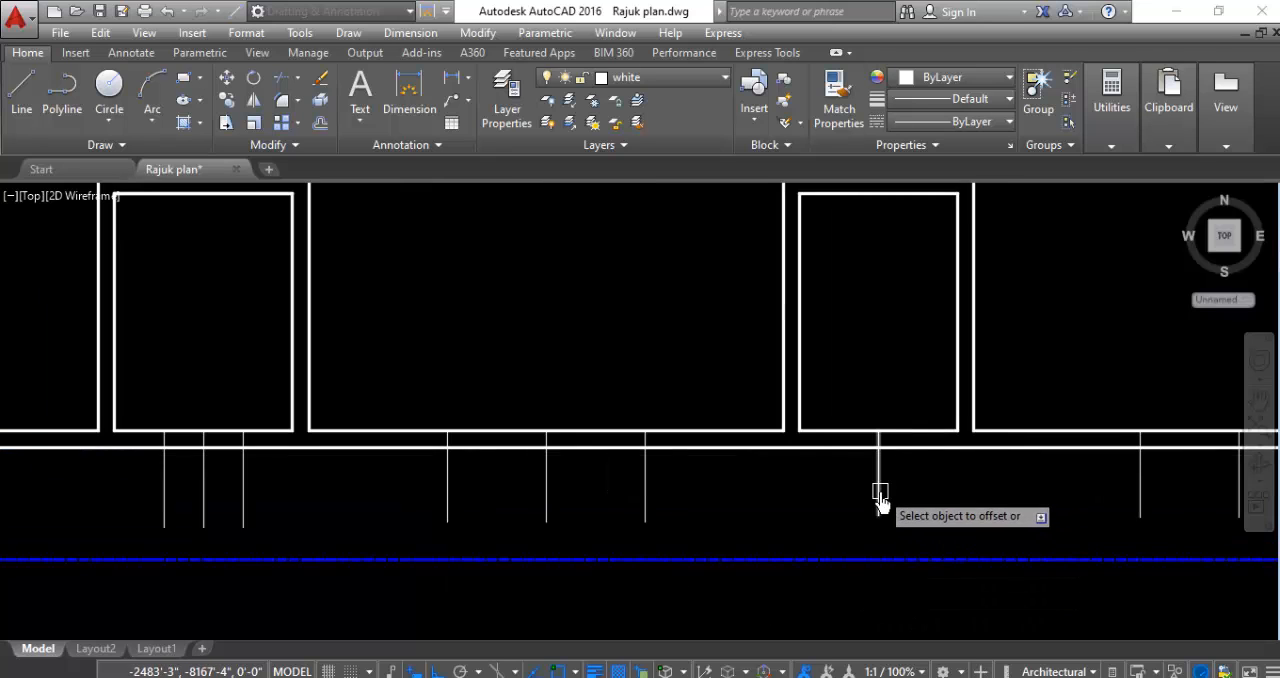
pyautogui.click(878, 495)
pyautogui.click(769, 509)
pyautogui.click(875, 490)
pyautogui.click(962, 510)
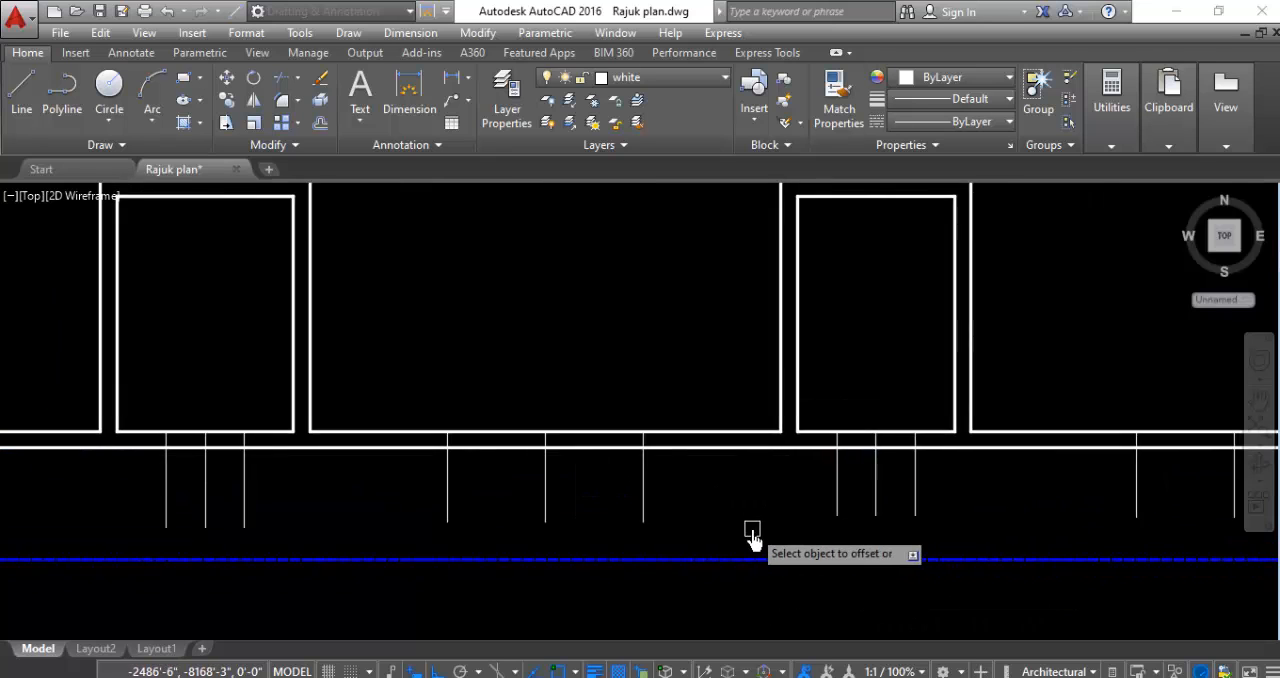
# - Offset the midpoint marker line on the small projecting west room's west wall 1' to its north and south sides
pyautogui.scroll(-3, 752, 535)
pyautogui.scroll(-1, 834, 529)
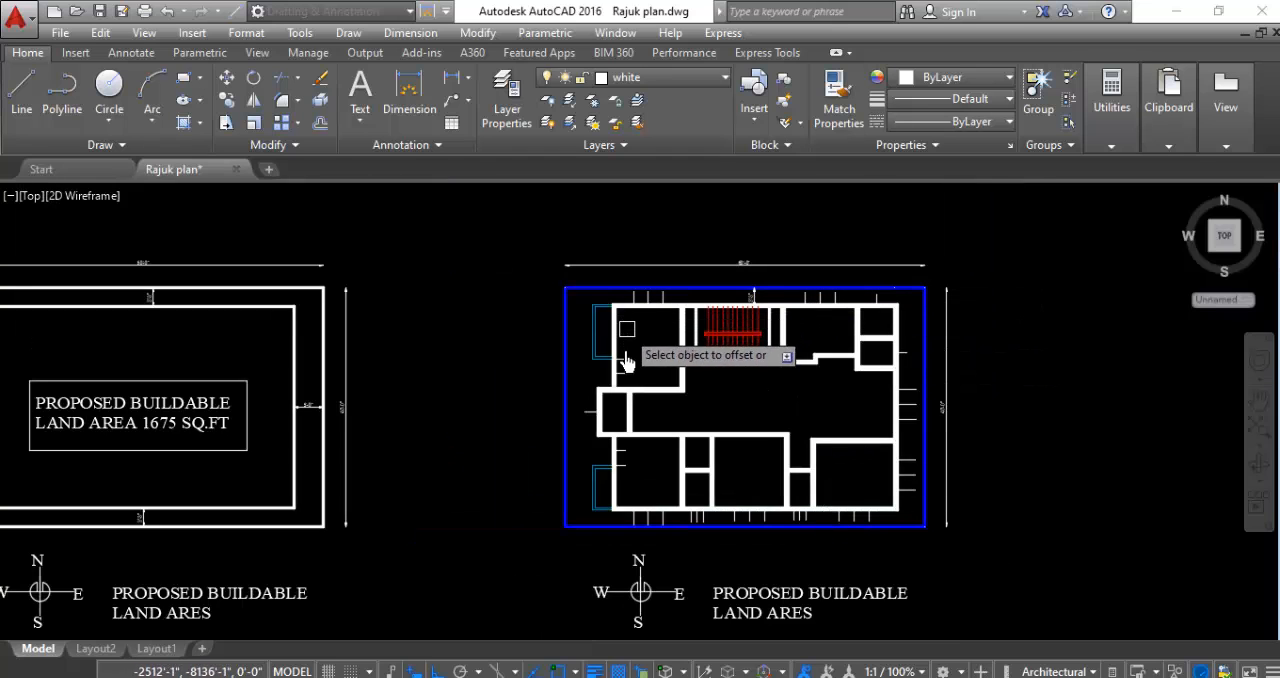
pyautogui.scroll(6, 580, 420)
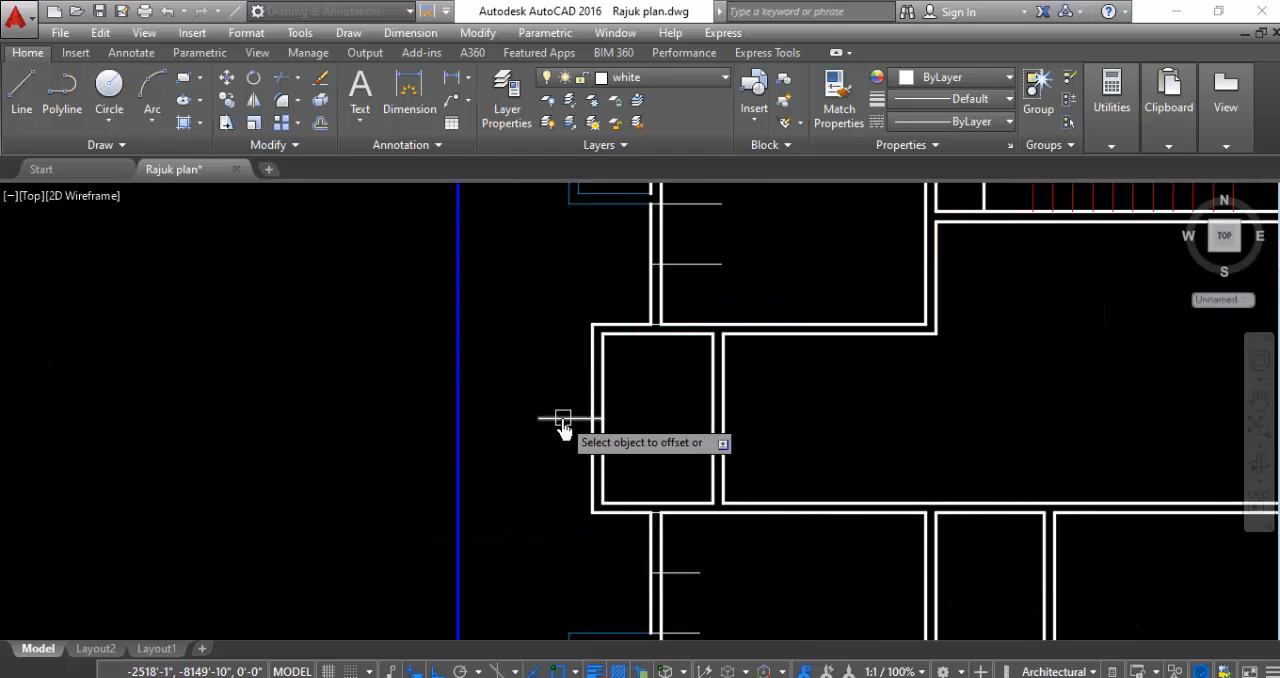
pyautogui.click(563, 418)
pyautogui.click(543, 328)
pyautogui.click(549, 432)
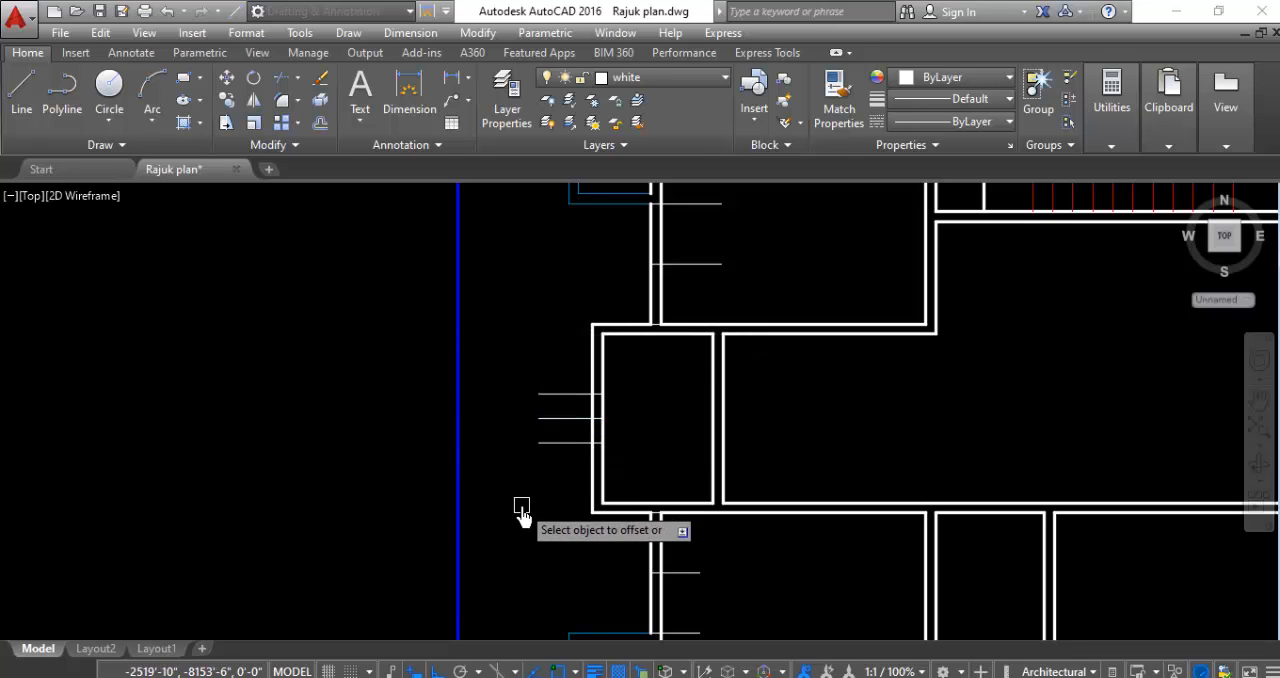
# - Examine the two small northeast rooms and the markers along the north and east walls, leaving the Offset command
pyautogui.scroll(-5, 520, 506)
pyautogui.scroll(4, 817, 429)
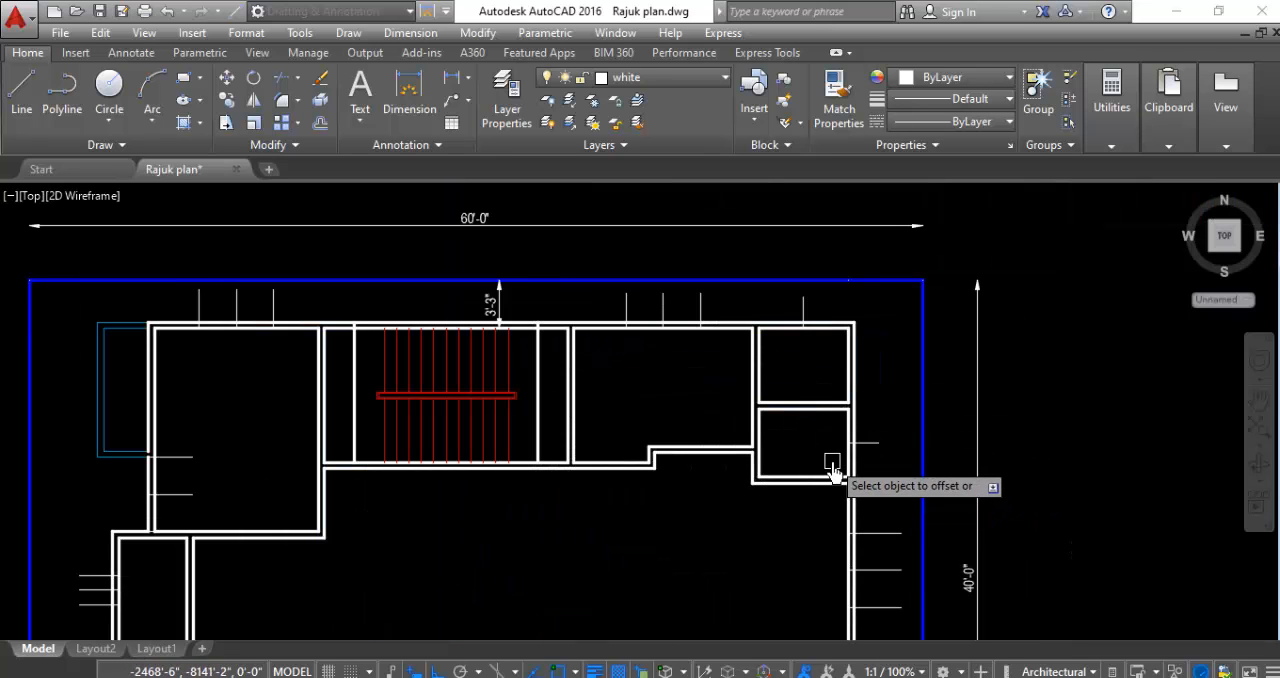
pyautogui.scroll(2, 828, 478)
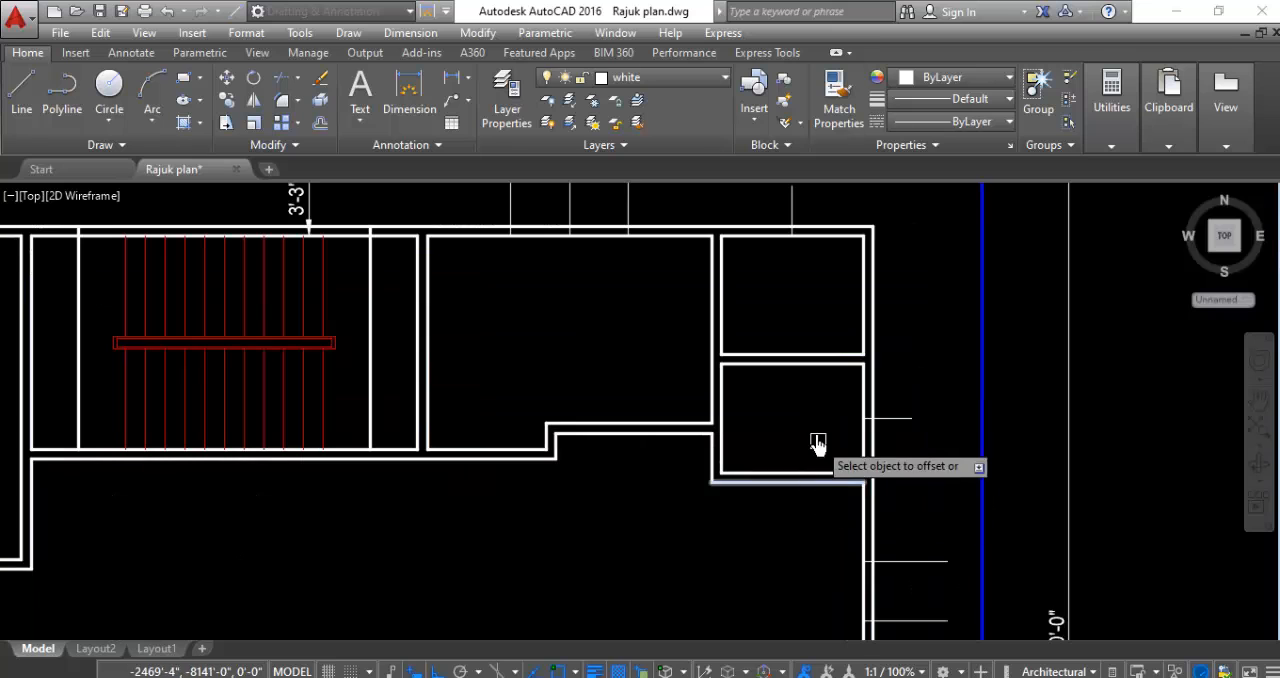
pyautogui.scroll(-2, 862, 408)
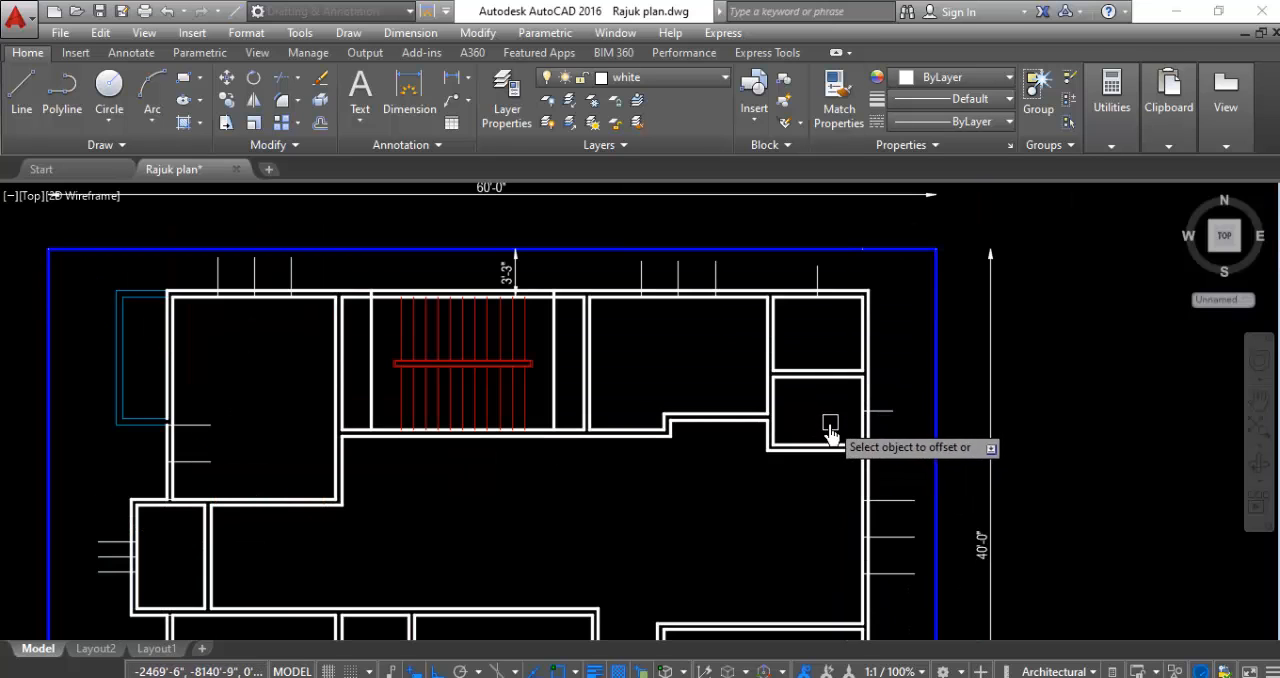
pyautogui.scroll(2, 826, 434)
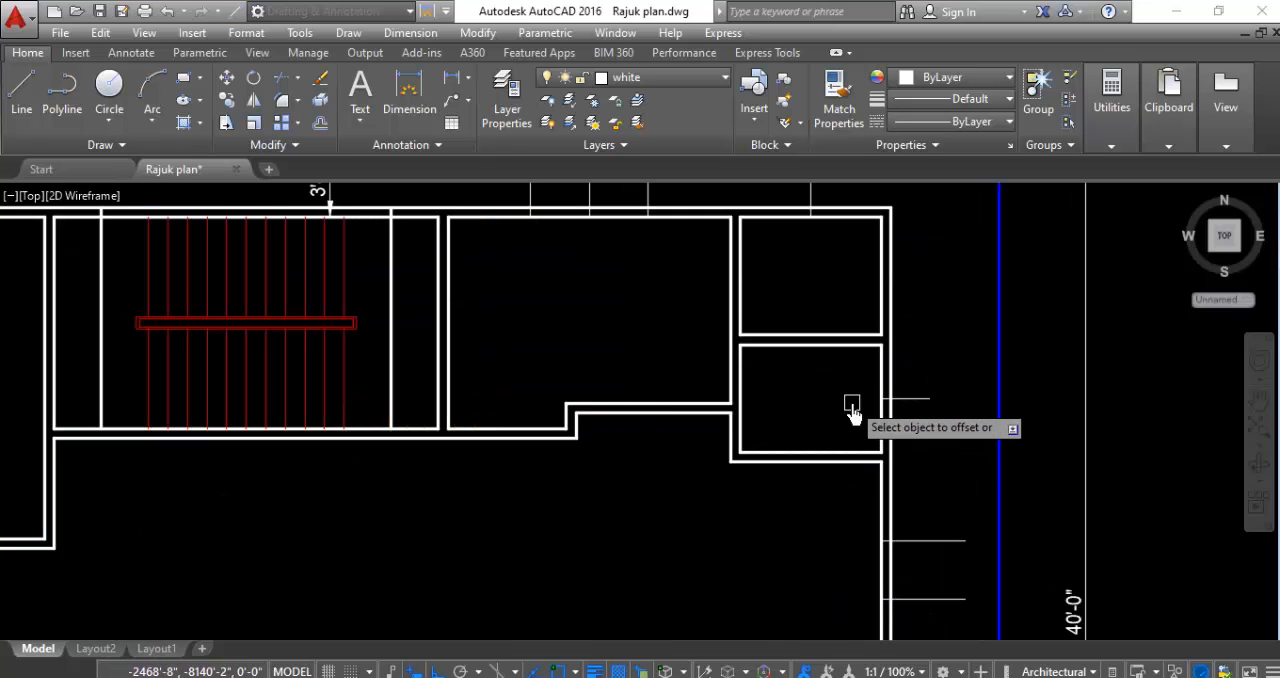
pyautogui.scroll(-5, 922, 345)
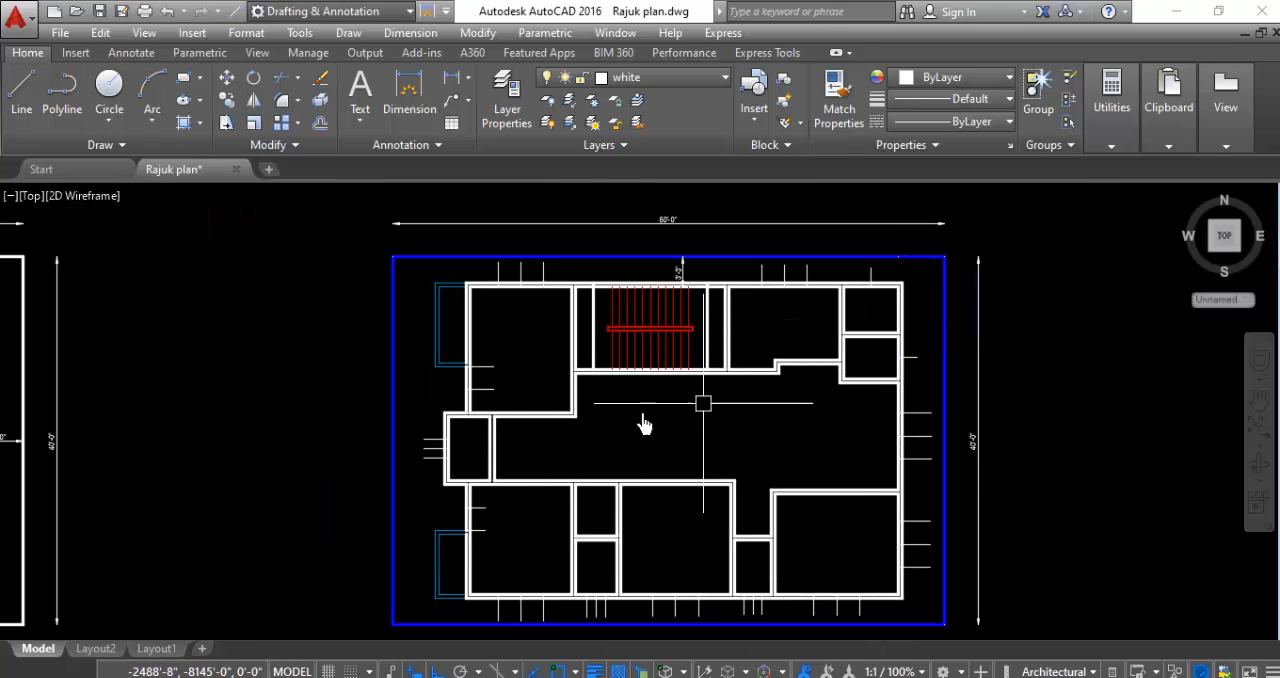
pyautogui.scroll(-2, 544, 418)
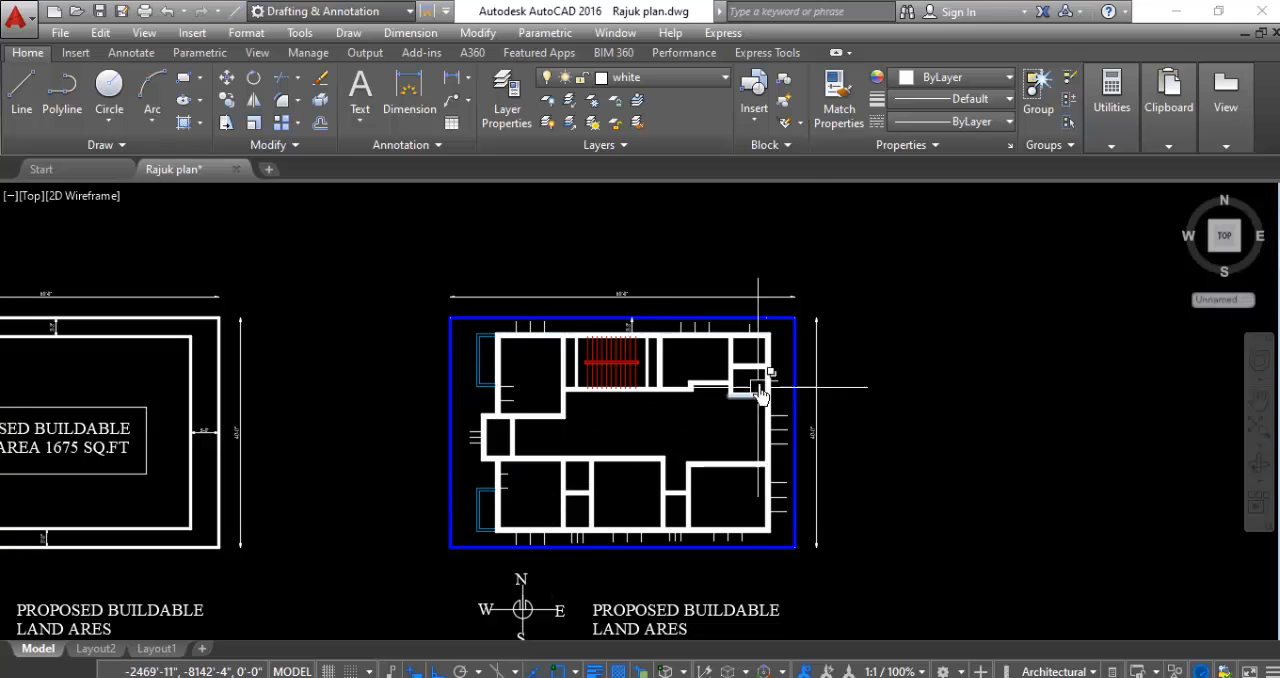
pyautogui.scroll(4, 760, 395)
pyautogui.scroll(4, 290, 260)
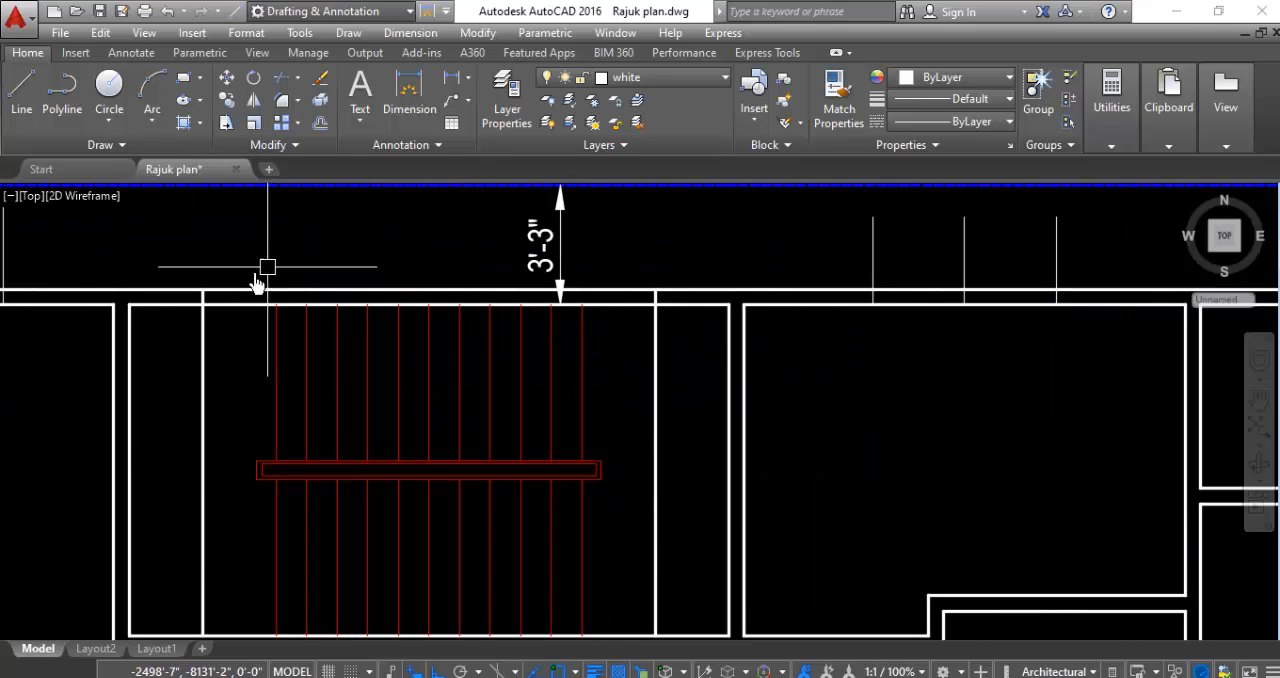
# - Offset the vertical line just west of the stair treads 1'-6" to its west and east sides
pyautogui.scroll(-2, 380, 329)
pyautogui.scroll(2, 233, 285)
pyautogui.scroll(2, 233, 285)
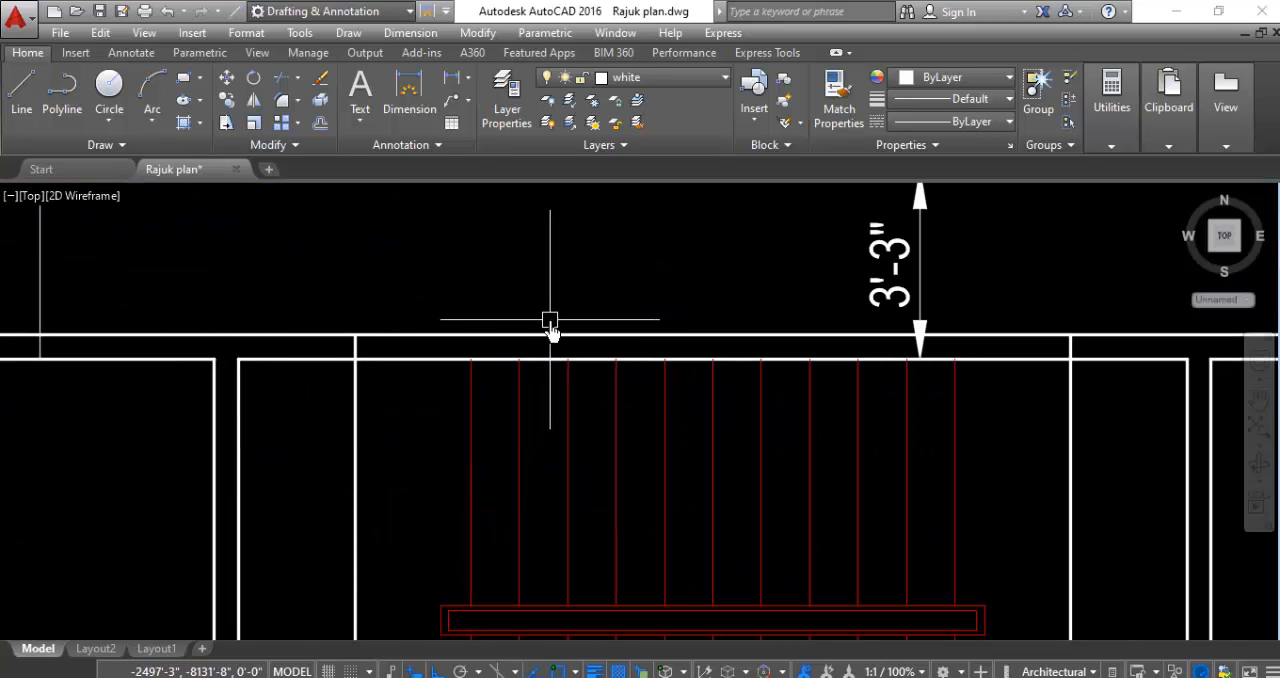
pyautogui.scroll(-2, 471, 298)
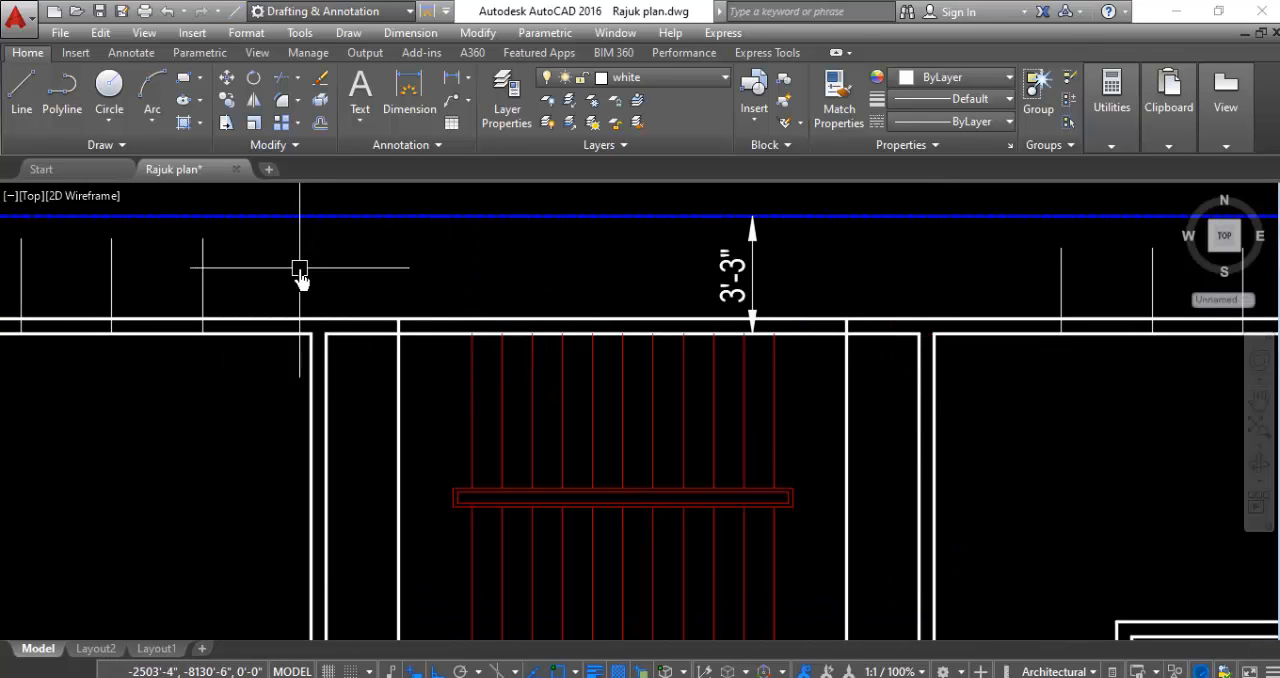
pyautogui.press('Return')
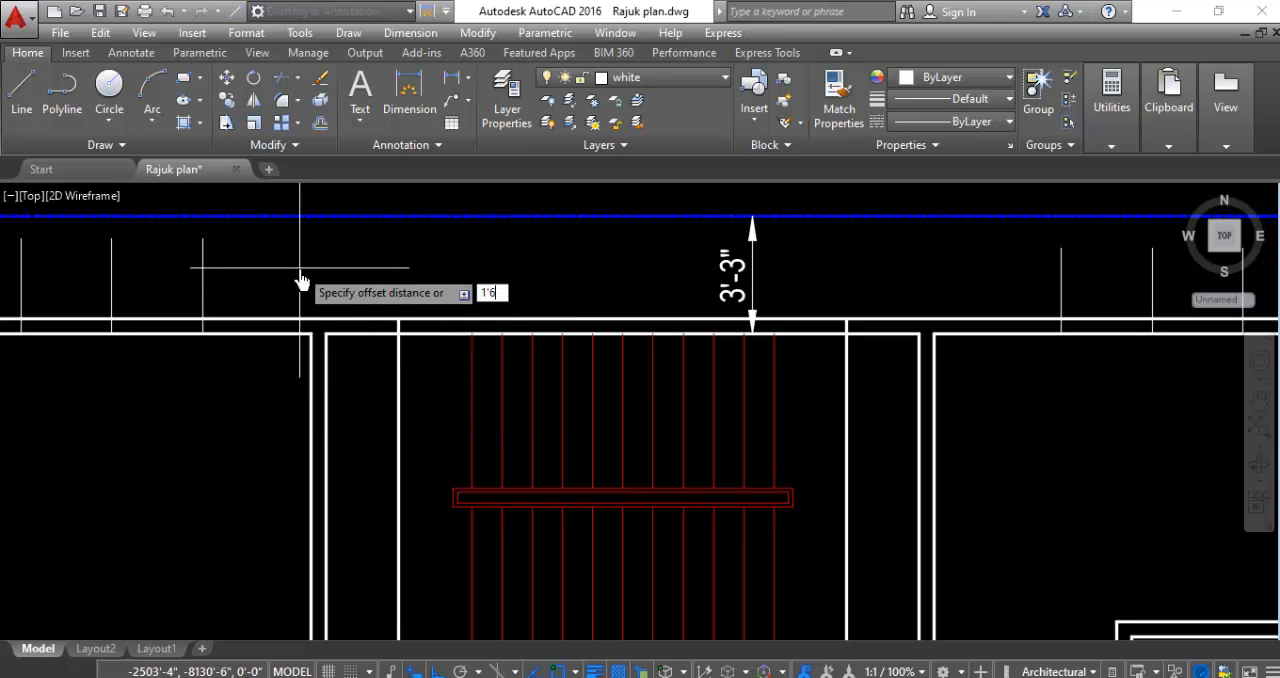
pyautogui.write("1'6")
pyautogui.press('Return')
pyautogui.click(398, 398)
pyautogui.click(300, 400)
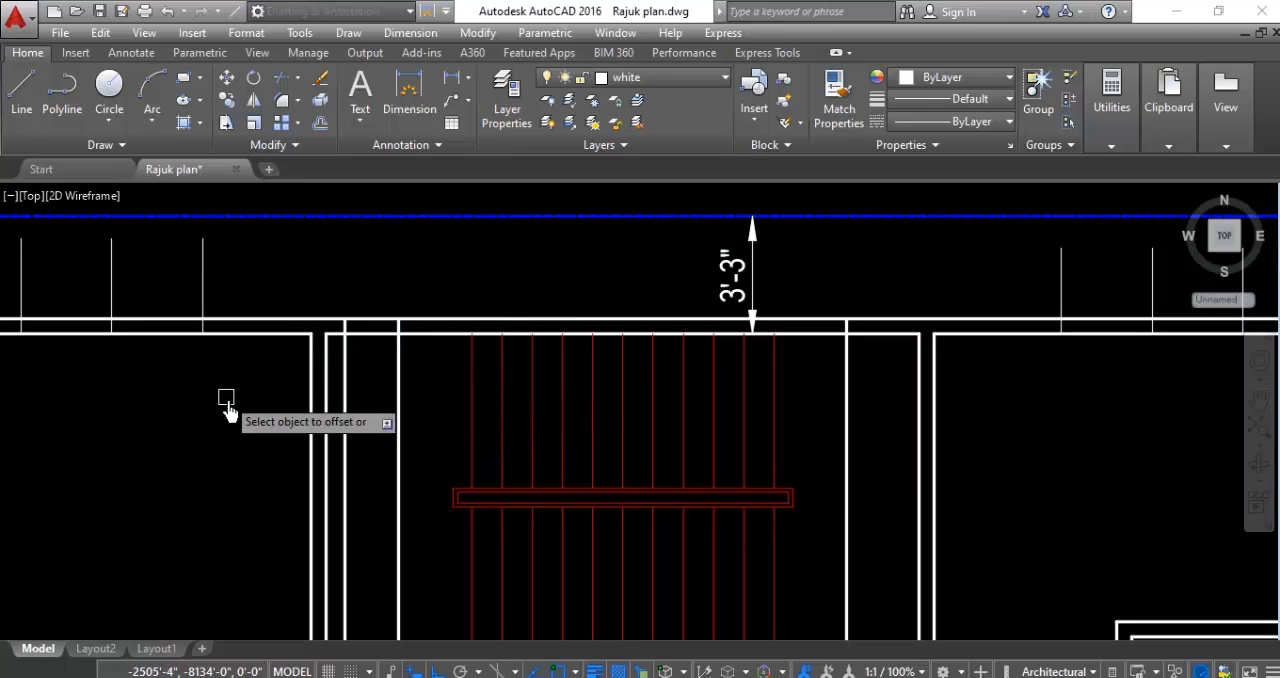
pyautogui.click(397, 402)
pyautogui.click(480, 415)
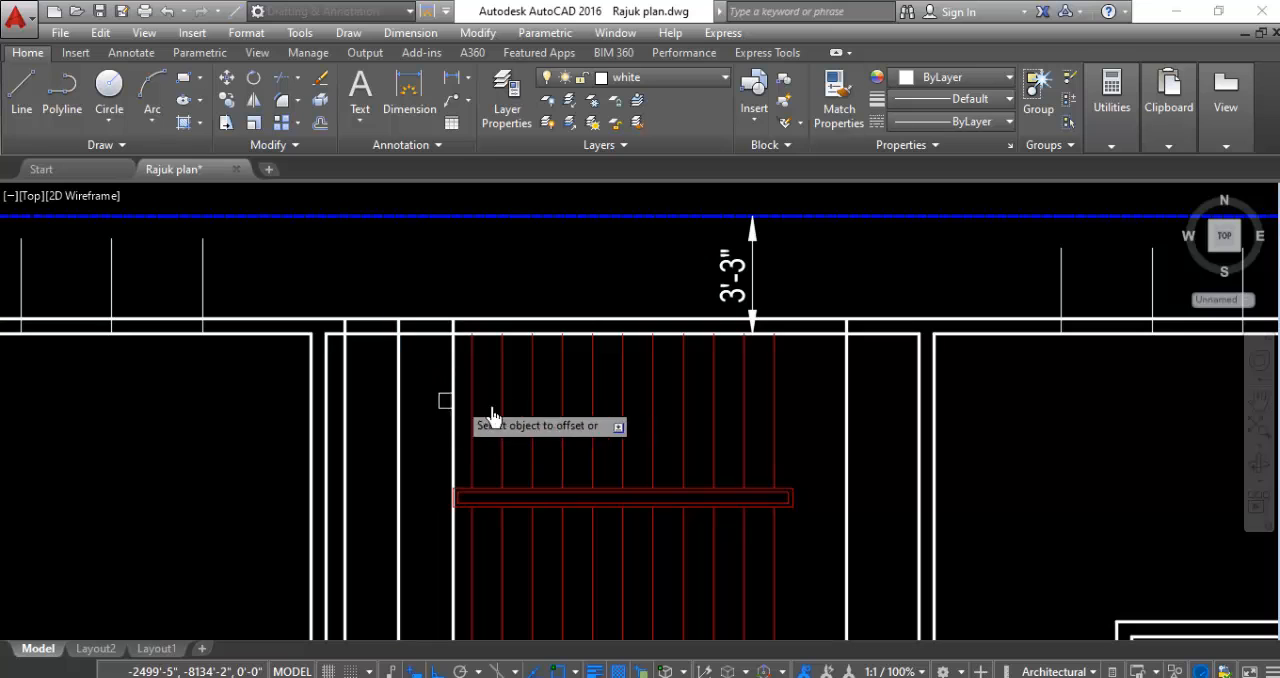
# - Offset the vertical line just east of the stair treads 1'-6" to its west and east sides
pyautogui.click(847, 405)
pyautogui.click(835, 417)
pyautogui.click(849, 438)
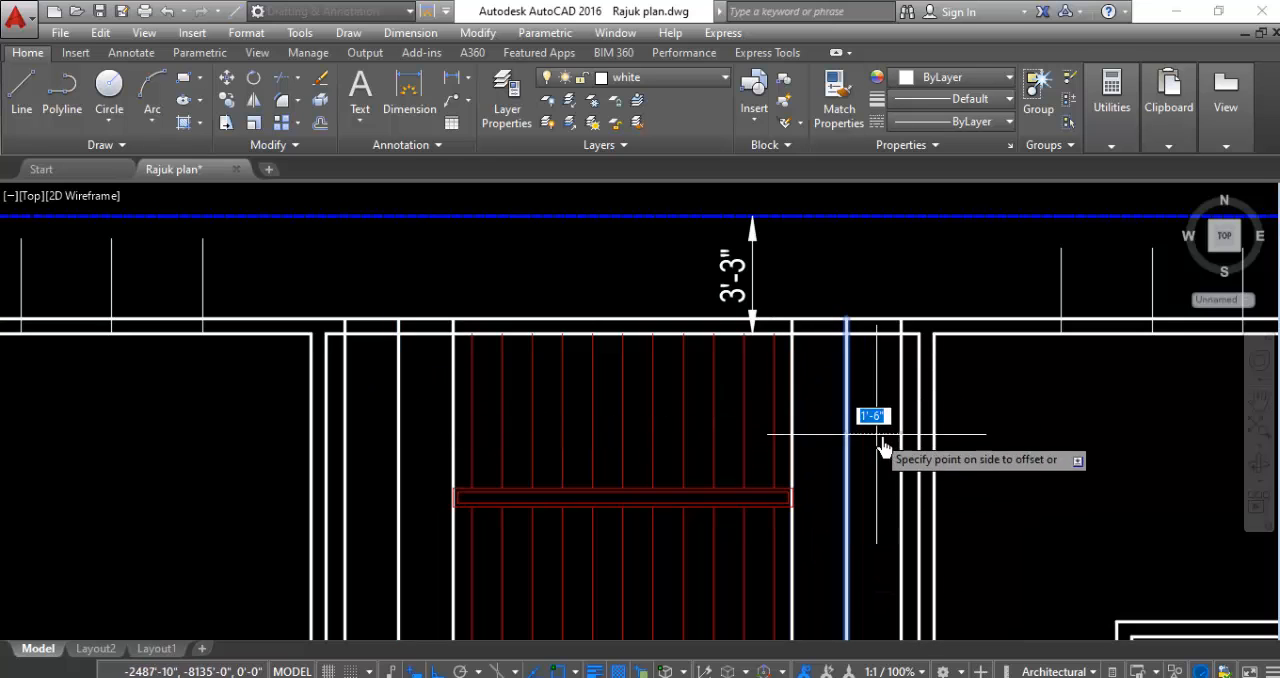
pyautogui.click(874, 417)
# - Offset the marker line on the east wall of the lower small northeast room 1'-6" to its north and south sides
pyautogui.scroll(-5, 477, 400)
pyautogui.scroll(5, 762, 416)
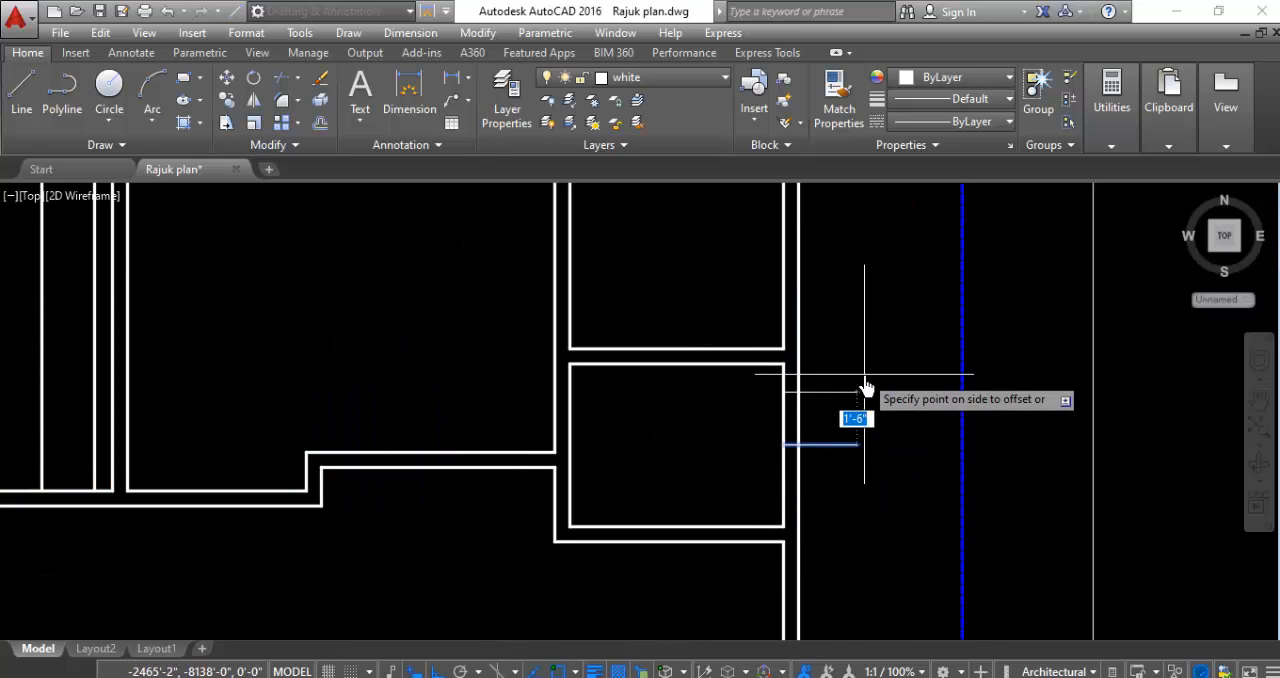
pyautogui.click(856, 386)
pyautogui.click(852, 444)
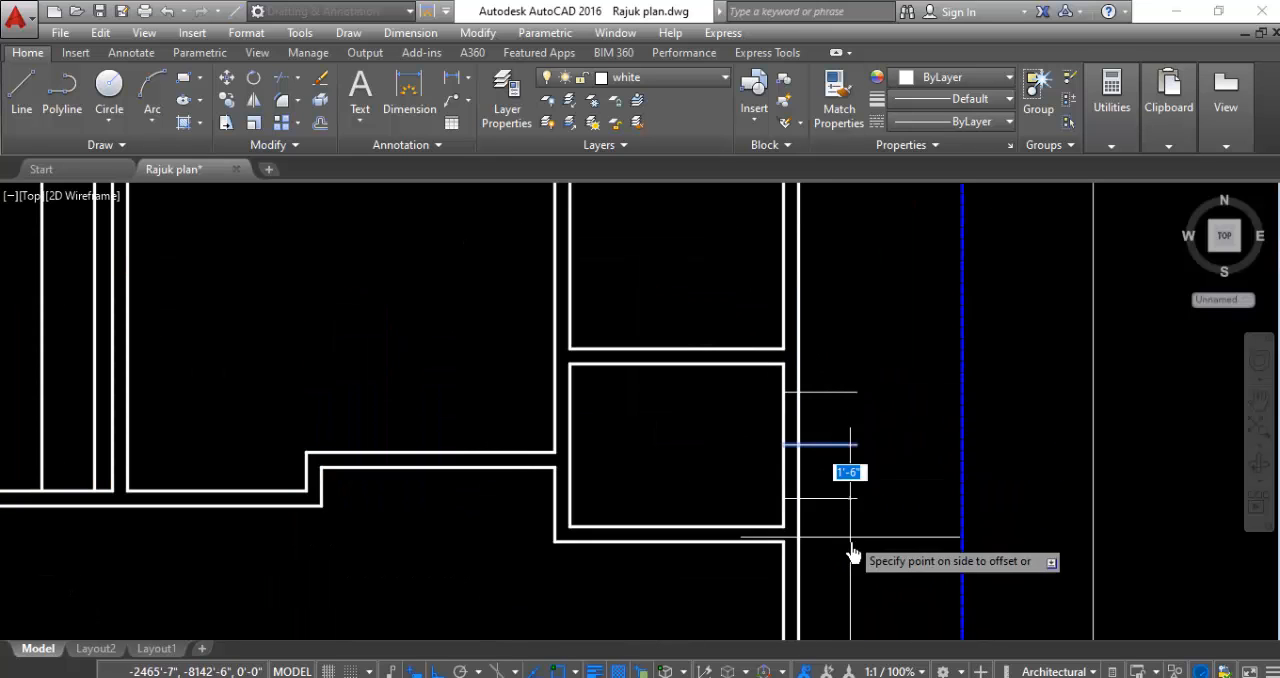
pyautogui.click(857, 540)
pyautogui.scroll(-2, 876, 434)
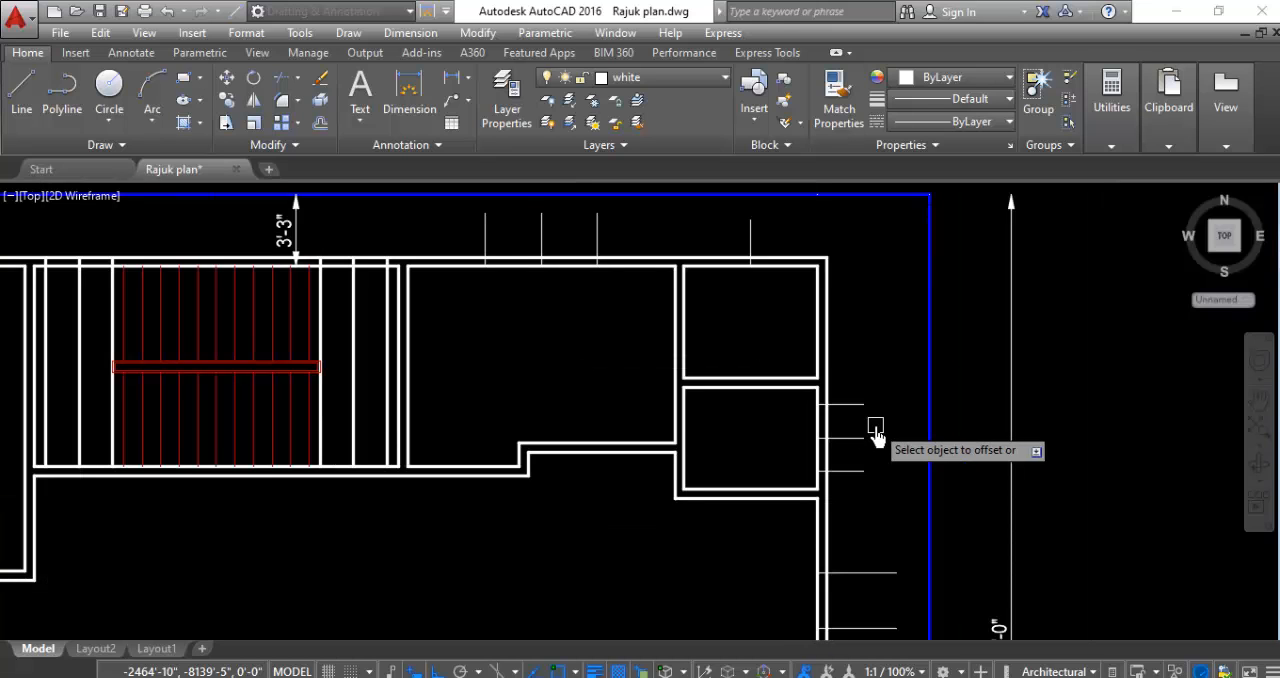
# - Offset the marker line on the north wall of the small northeast corner room 1' to its west and east sides
pyautogui.scroll(-3, 803, 283)
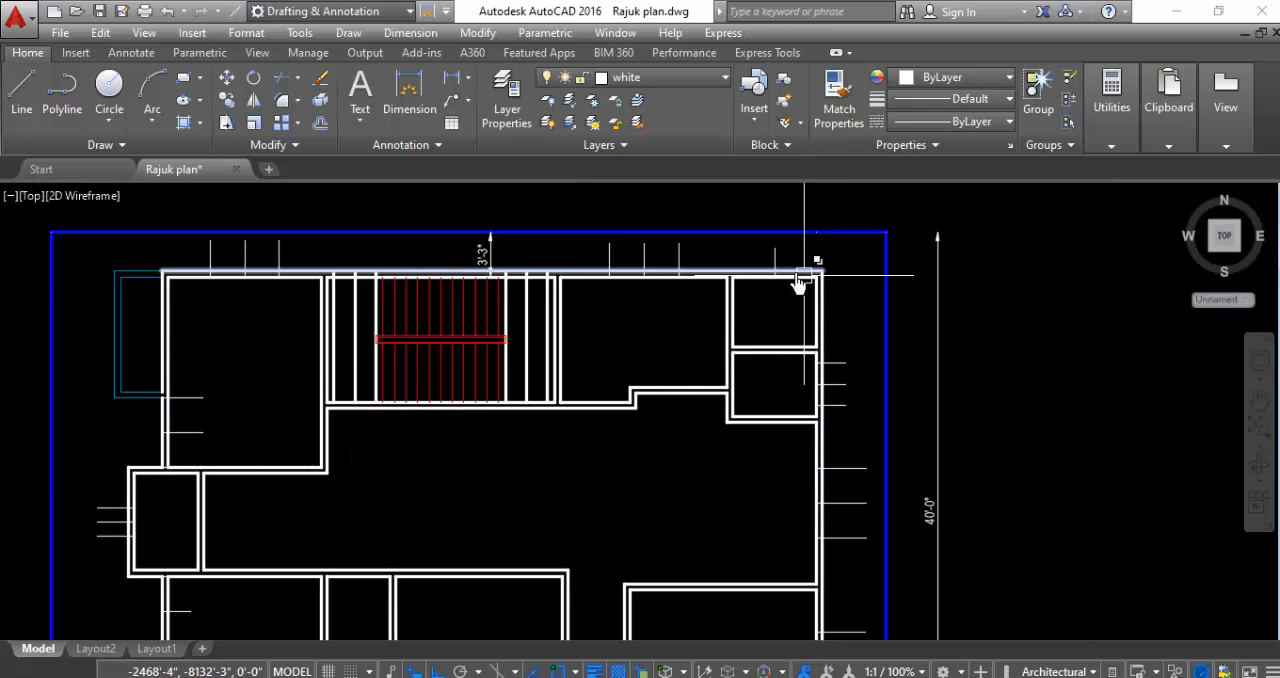
pyautogui.scroll(3, 780, 270)
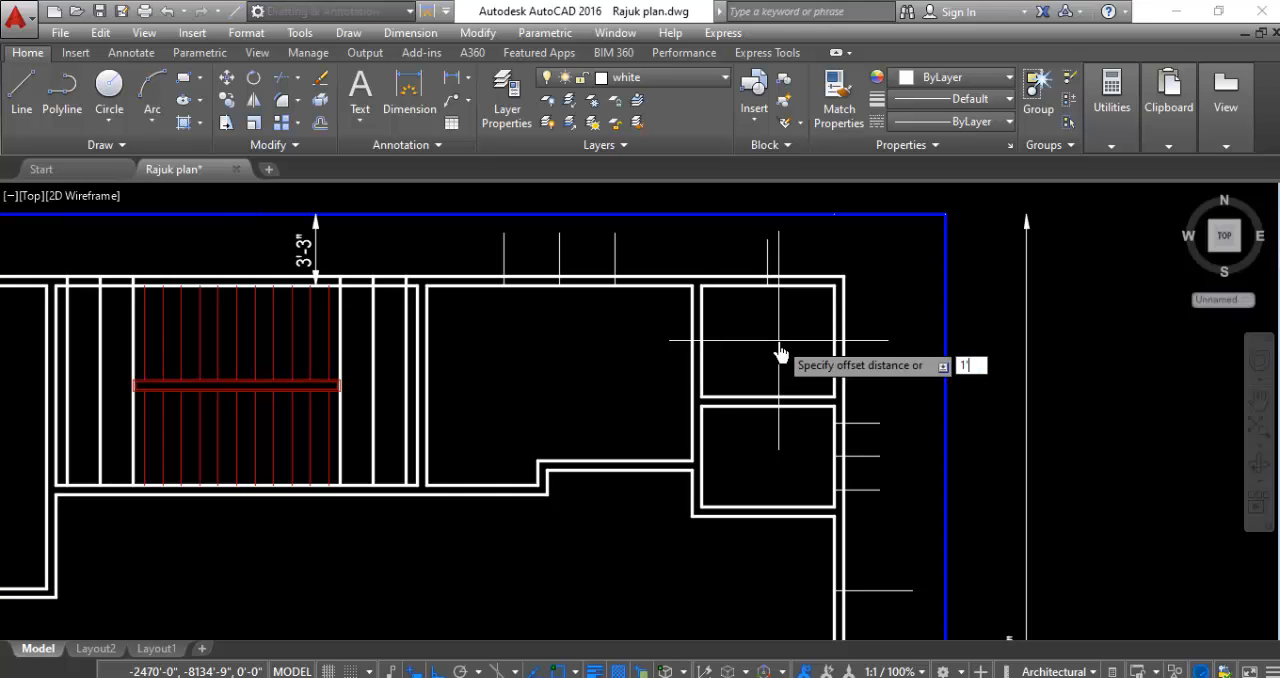
pyautogui.press('Return')
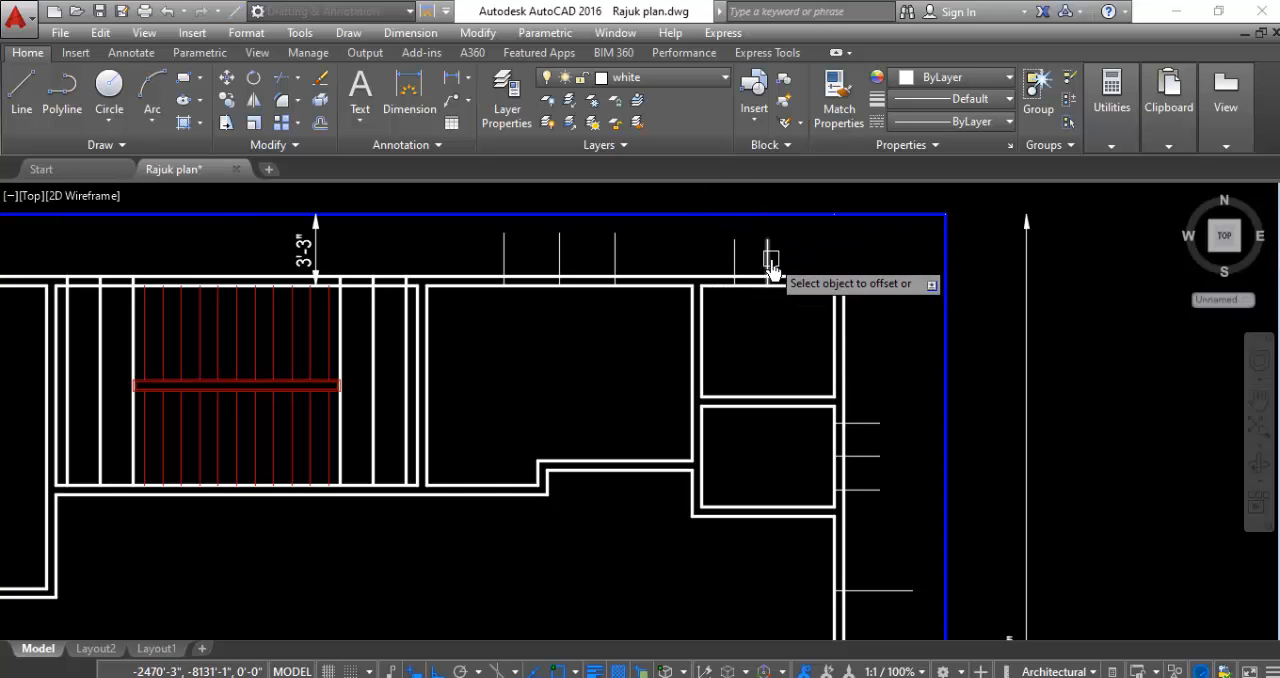
pyautogui.scroll(-3, 865, 245)
# - Examine the opening markers around all outer walls of the floor plan, leaving the Offset command
pyautogui.scroll(-2, 650, 460)
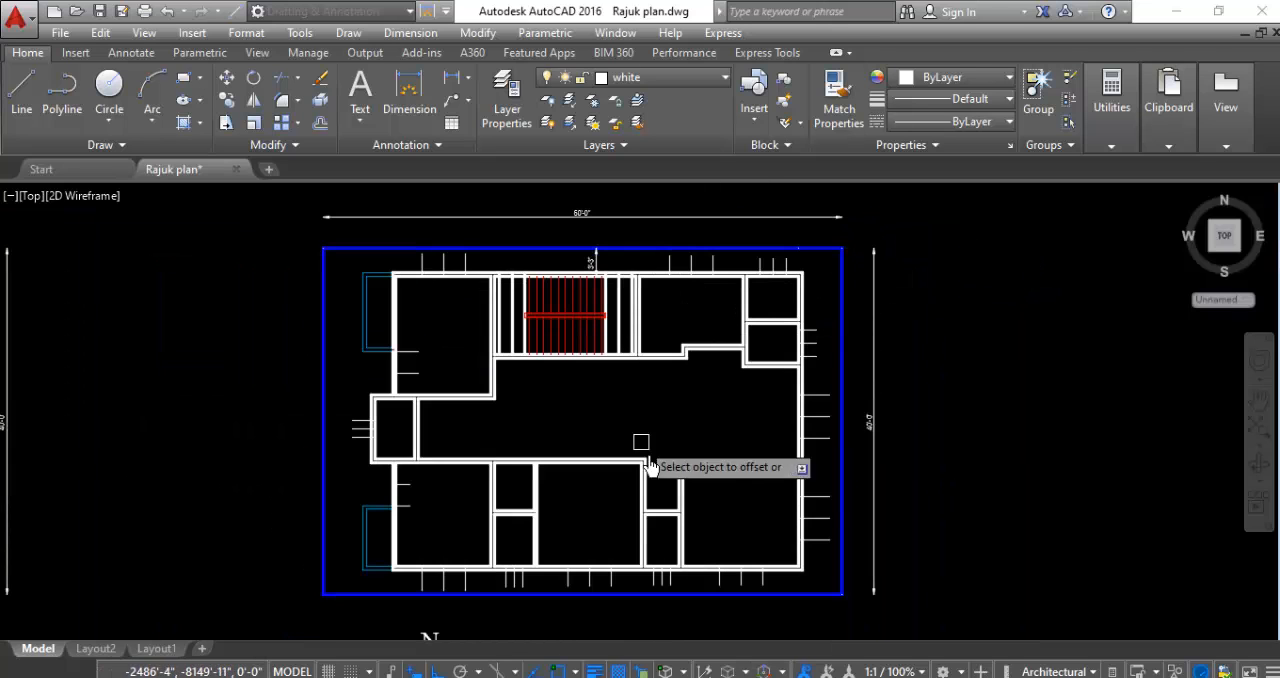
pyautogui.scroll(2, 343, 491)
pyautogui.scroll(-2, 646, 494)
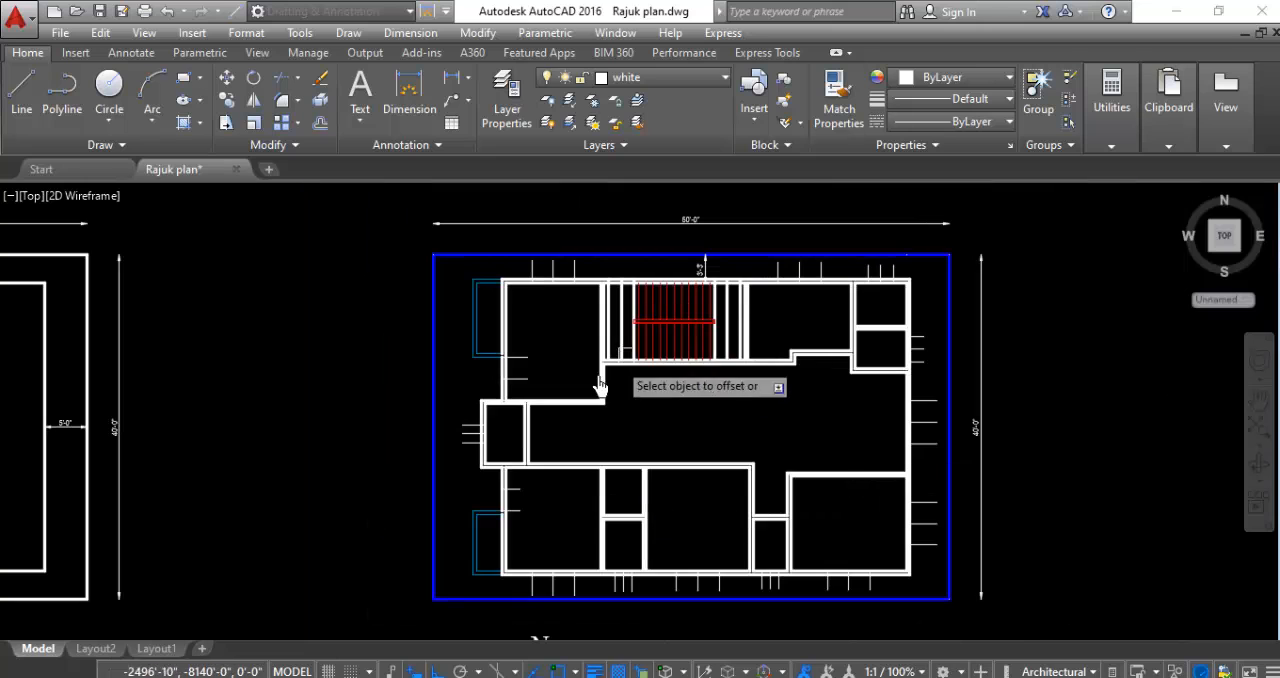
pyautogui.scroll(2, 510, 522)
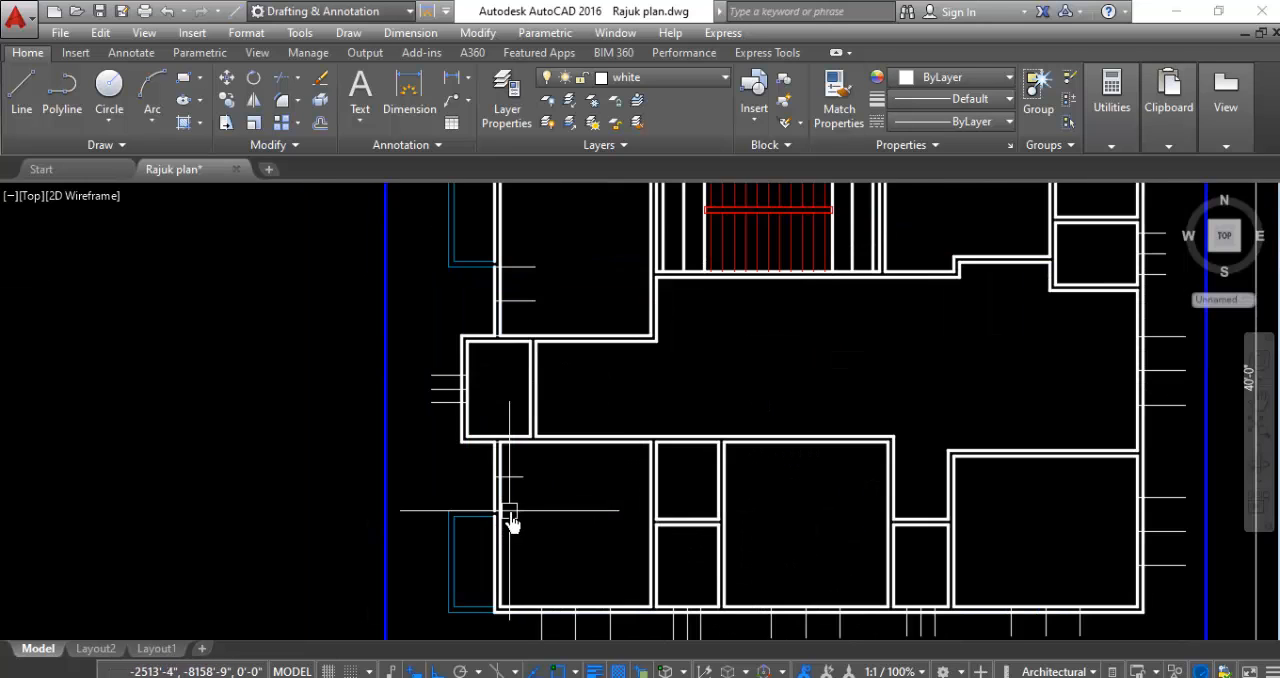
pyautogui.scroll(2, 500, 493)
pyautogui.scroll(-6, 476, 485)
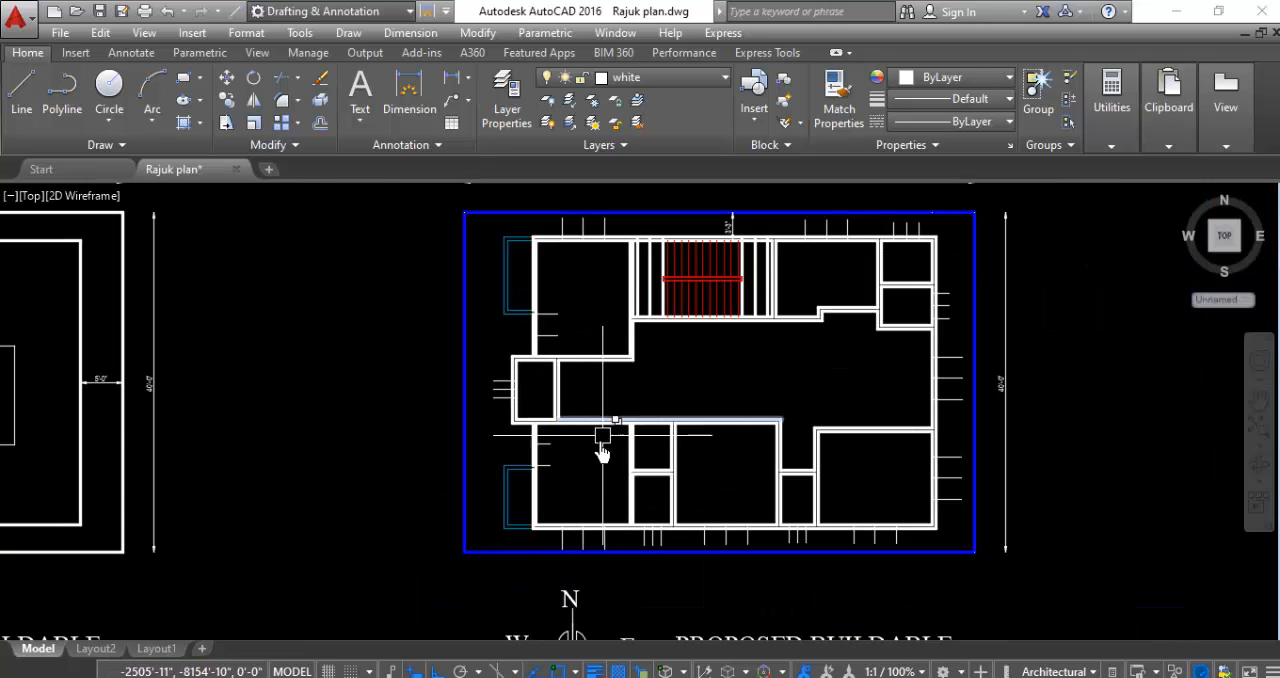
pyautogui.click(829, 553)
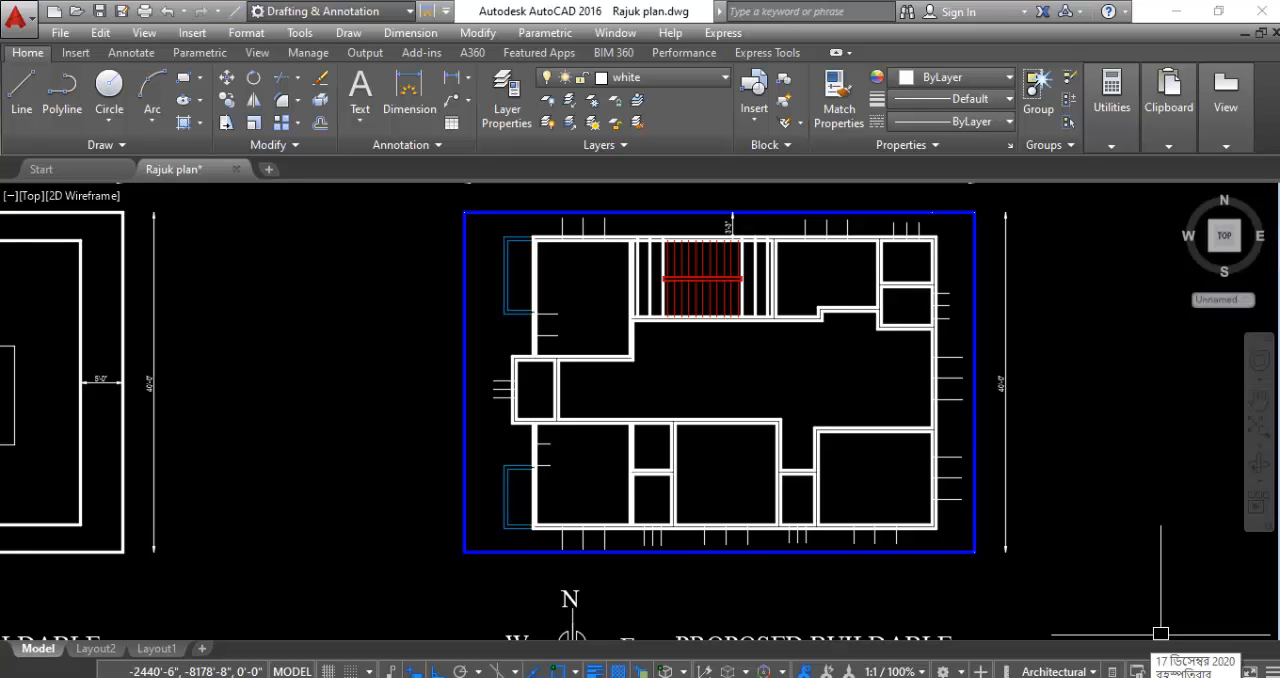
pyautogui.scroll(-3, 1091, 400)
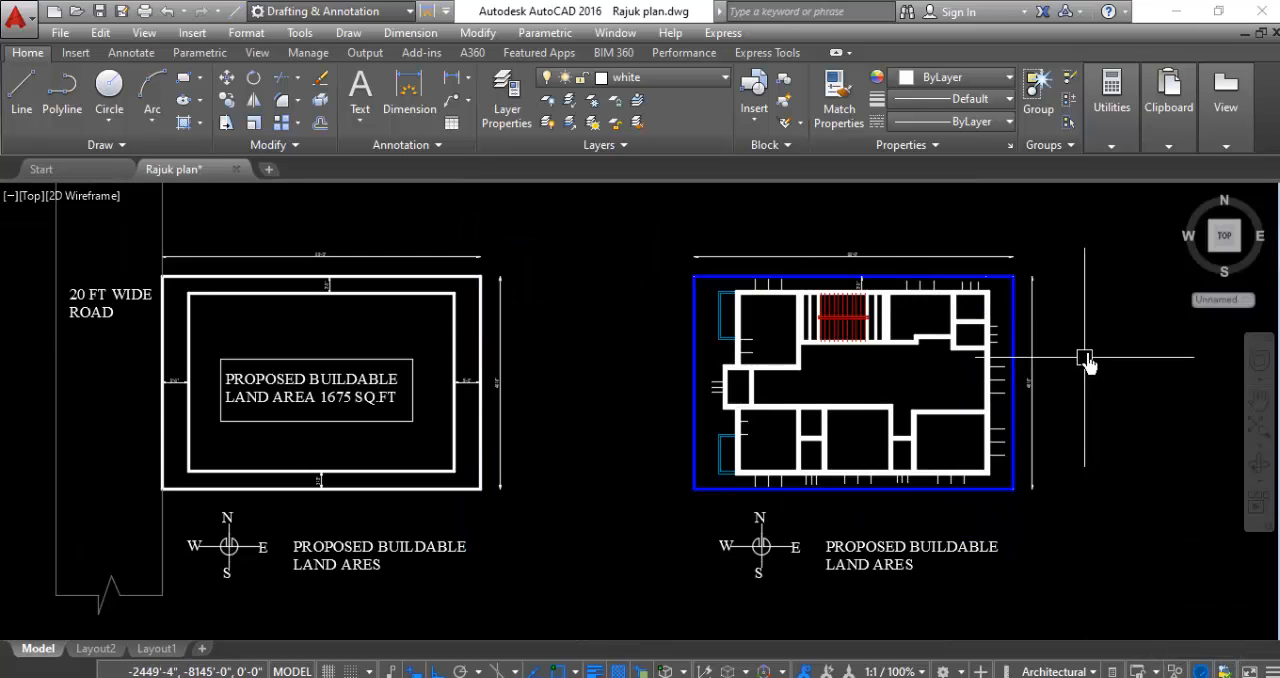
pyautogui.scroll(3, 1086, 357)
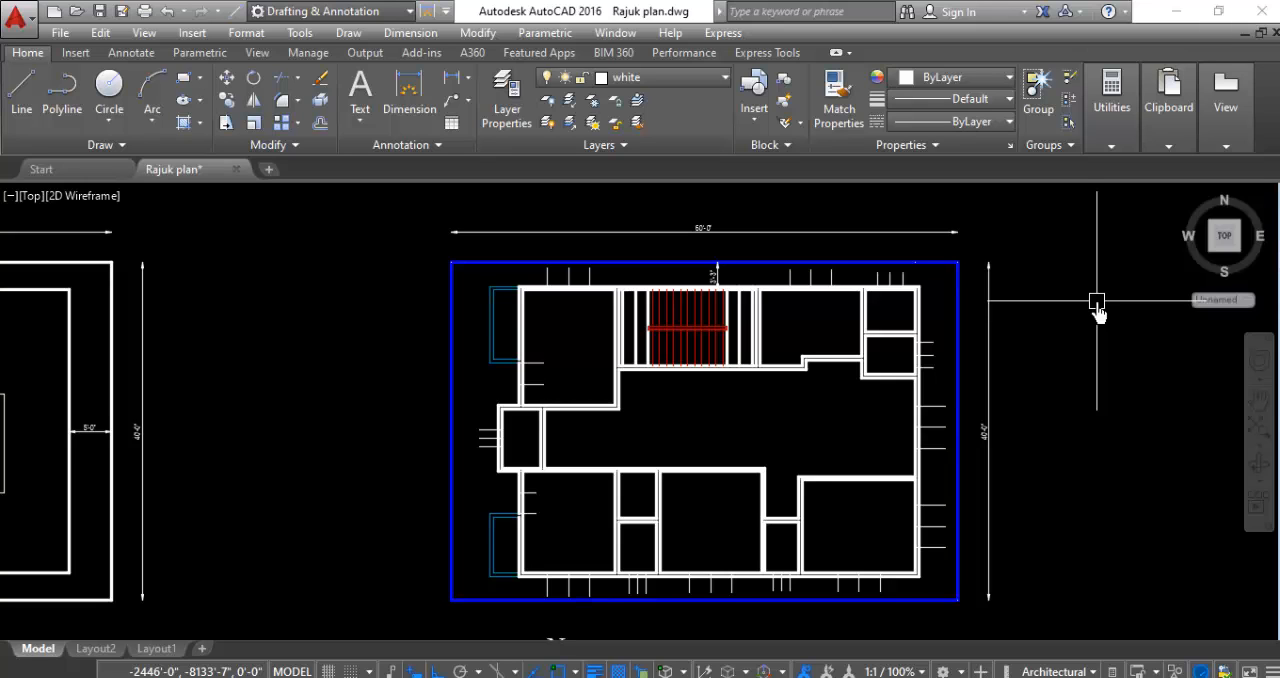
pyautogui.scroll(5, 560, 538)
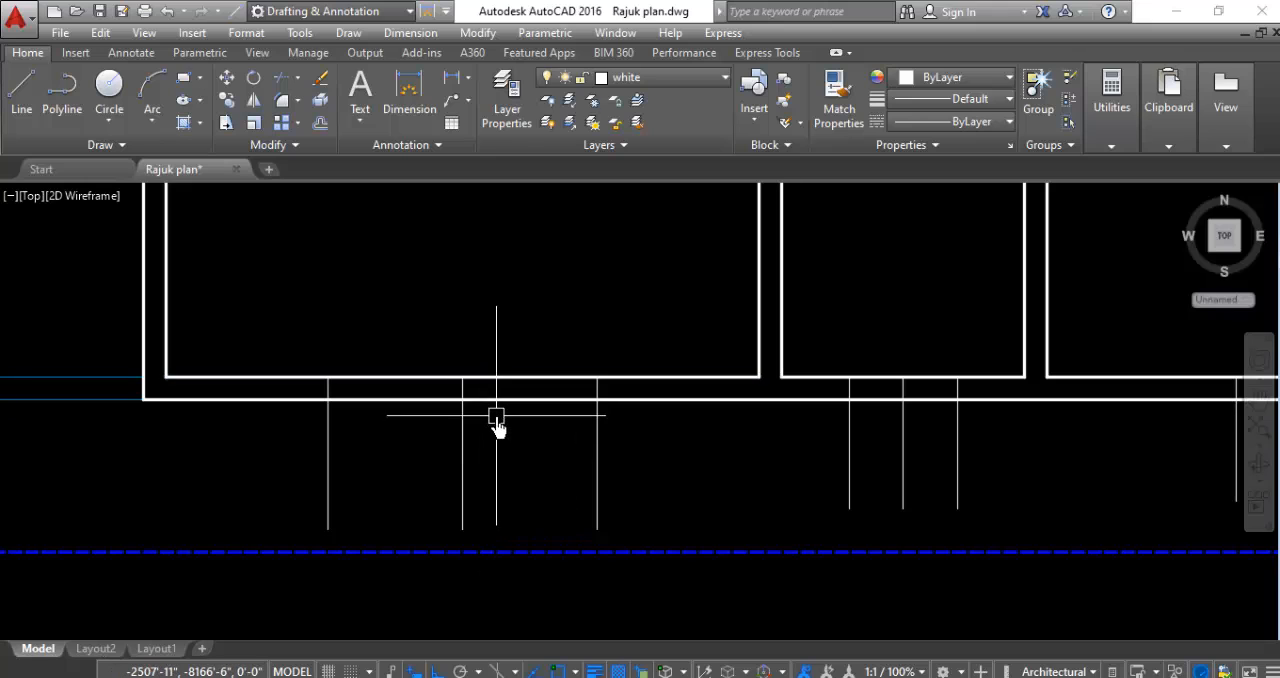
pyautogui.scroll(-2, 479, 520)
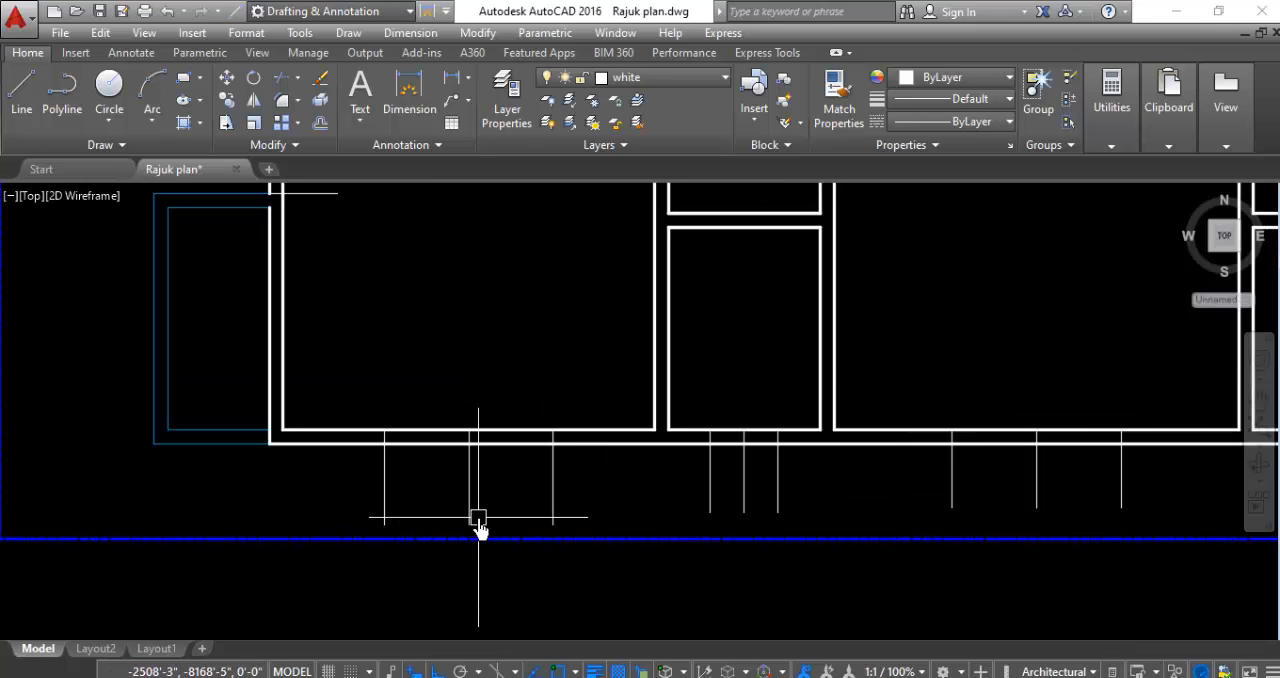
# - Trim both lines of the southwest room's south wall between its outer opening markers
pyautogui.write('r')
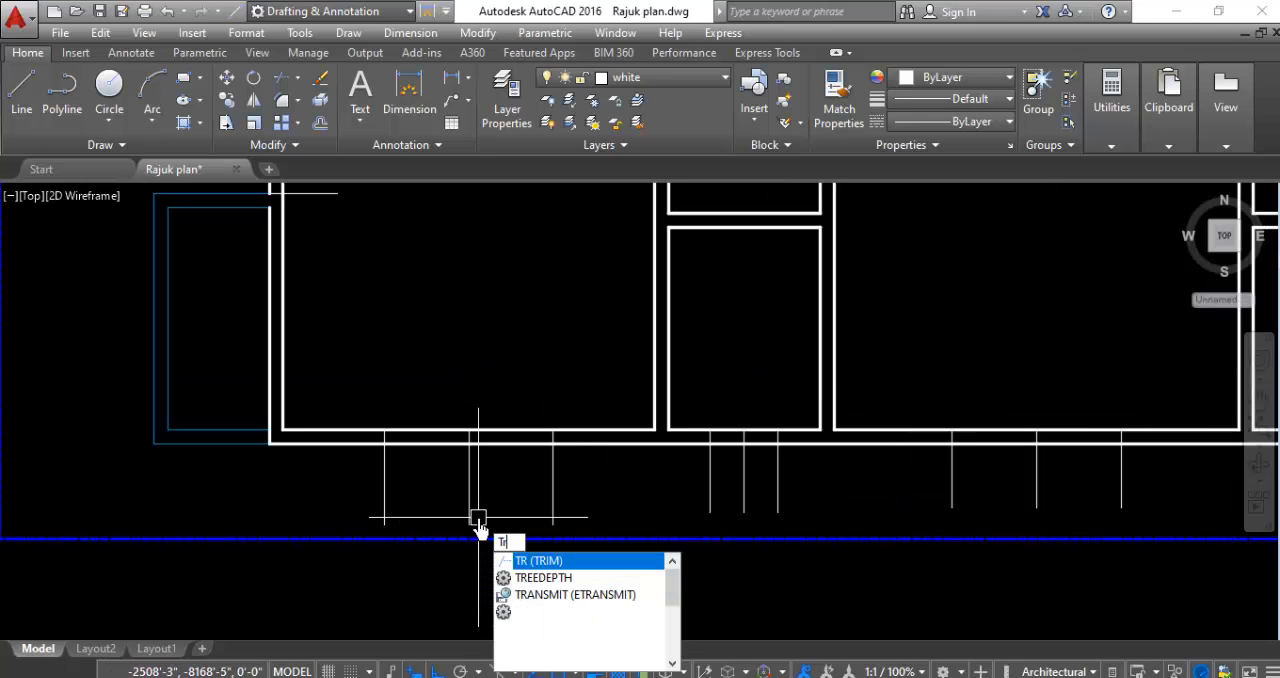
pyautogui.press('Return')
pyautogui.scroll(2, 445, 400)
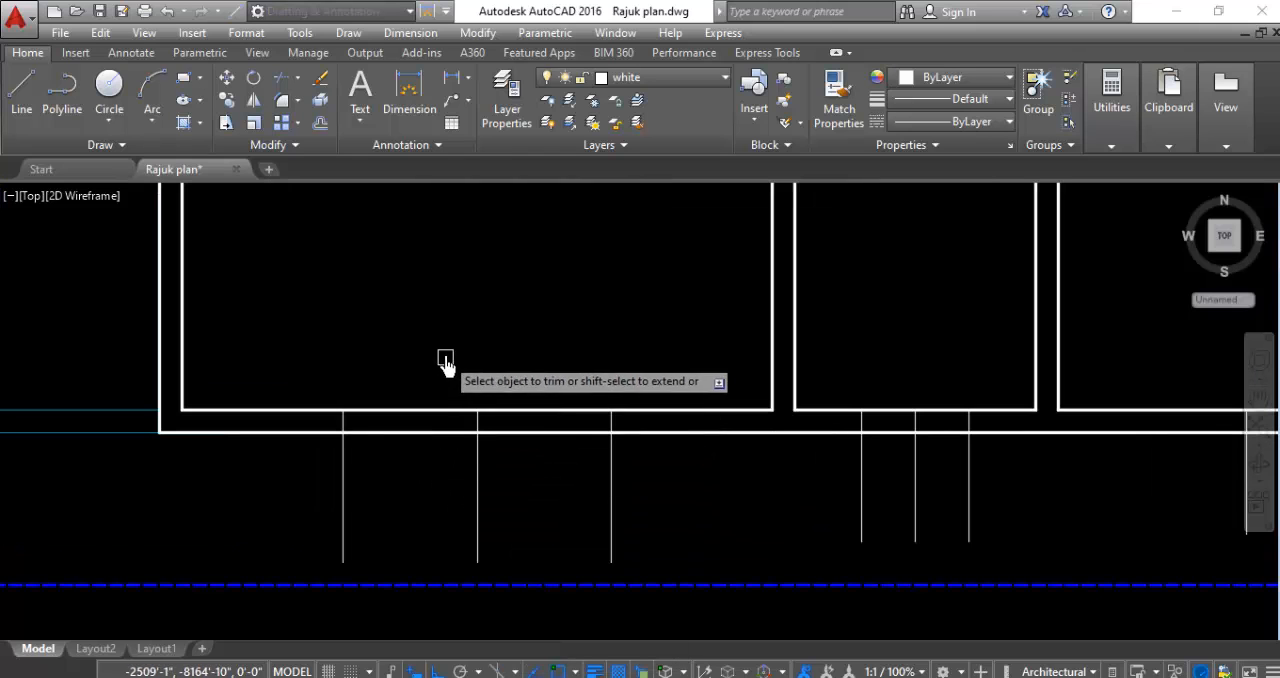
pyautogui.click(447, 349)
pyautogui.click(396, 498)
pyautogui.click(573, 379)
pyautogui.click(532, 472)
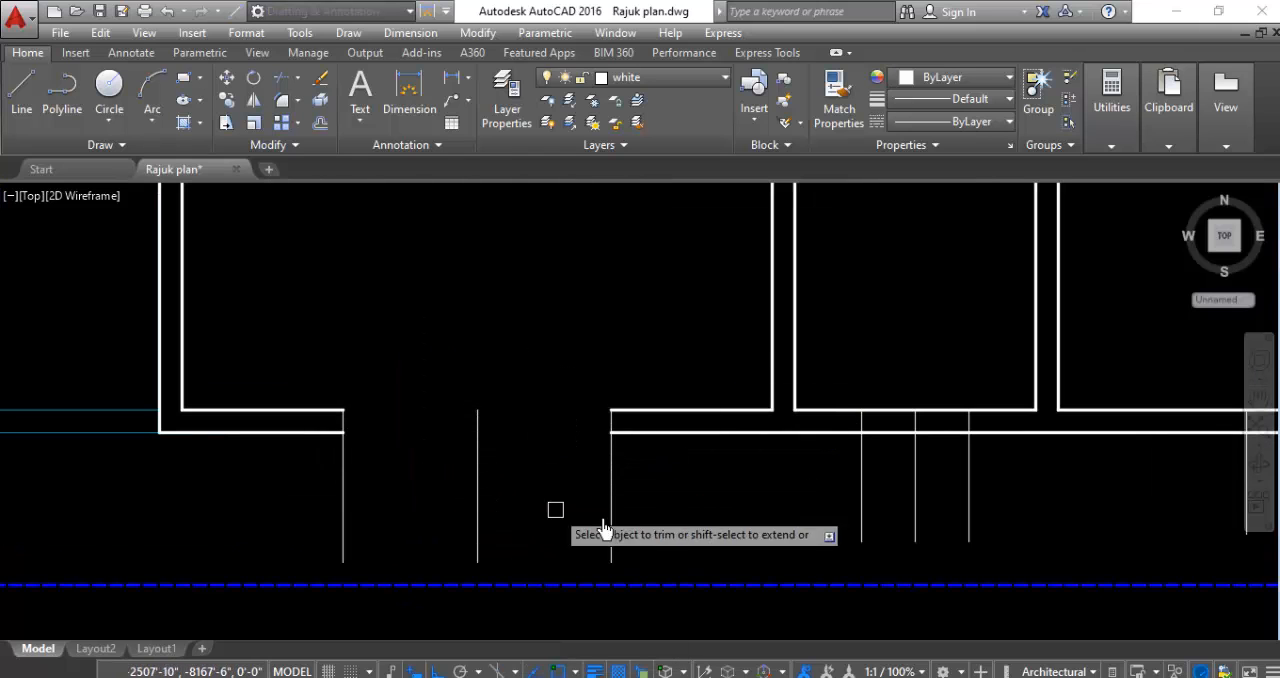
# - Trim both south wall lines between the outer markers of the small room just east of the southwest room
pyautogui.scroll(-2, 689, 488)
pyautogui.scroll(3, 831, 485)
pyautogui.click(780, 350)
pyautogui.click(763, 478)
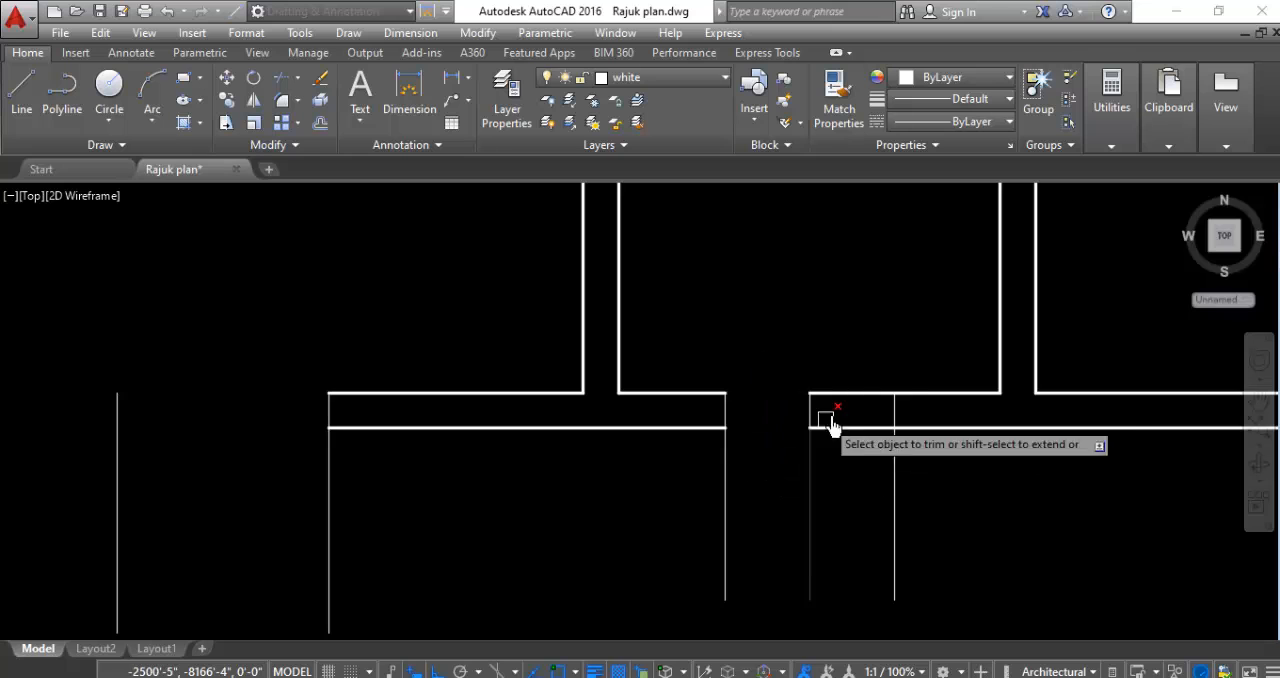
pyautogui.click(872, 358)
pyautogui.click(850, 424)
pyautogui.scroll(-3, 626, 486)
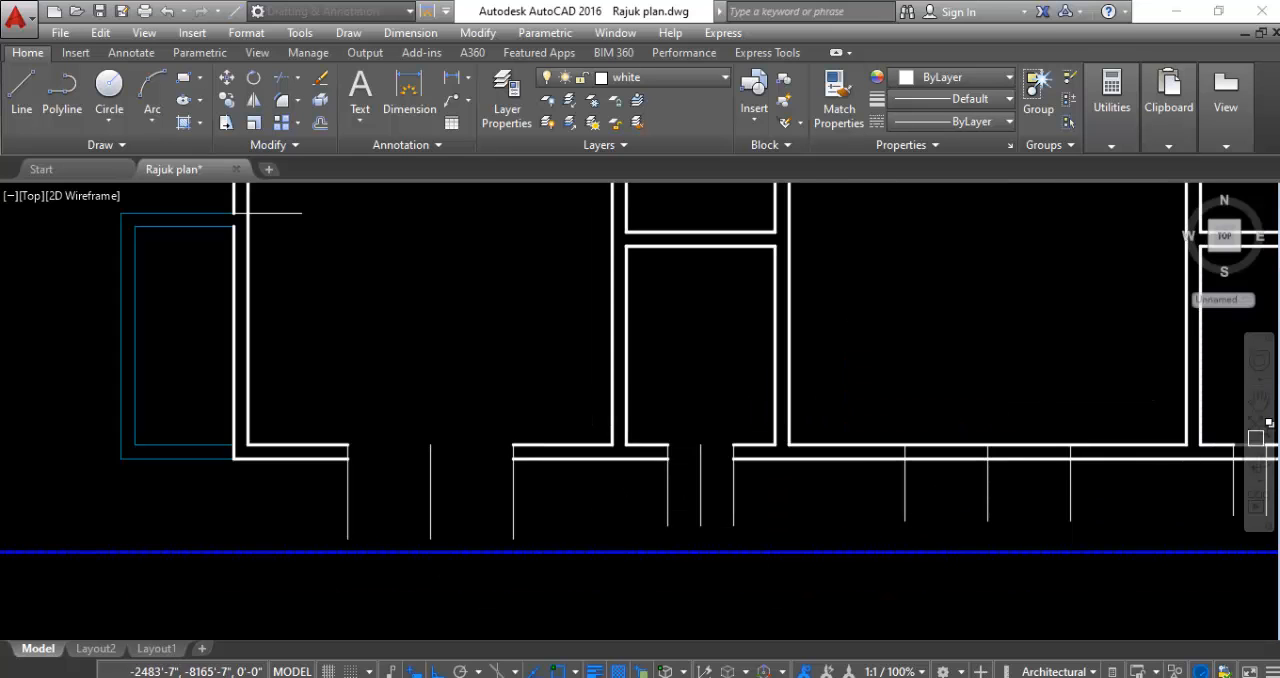
# - Trim both south wall lines between the outer opening markers of the middle south room
pyautogui.scroll(-2, 1088, 458)
pyautogui.scroll(4, 1119, 450)
pyautogui.click(856, 398)
pyautogui.click(841, 520)
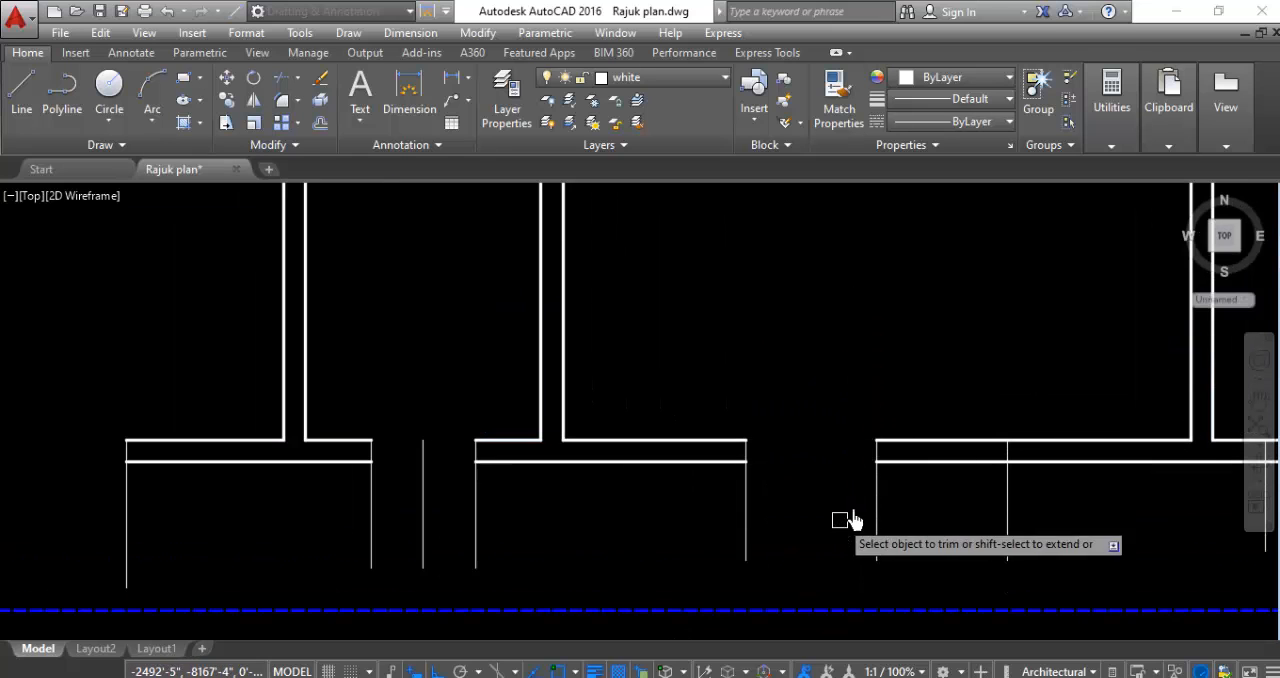
pyautogui.click(959, 394)
pyautogui.click(900, 510)
pyautogui.scroll(-3, 651, 508)
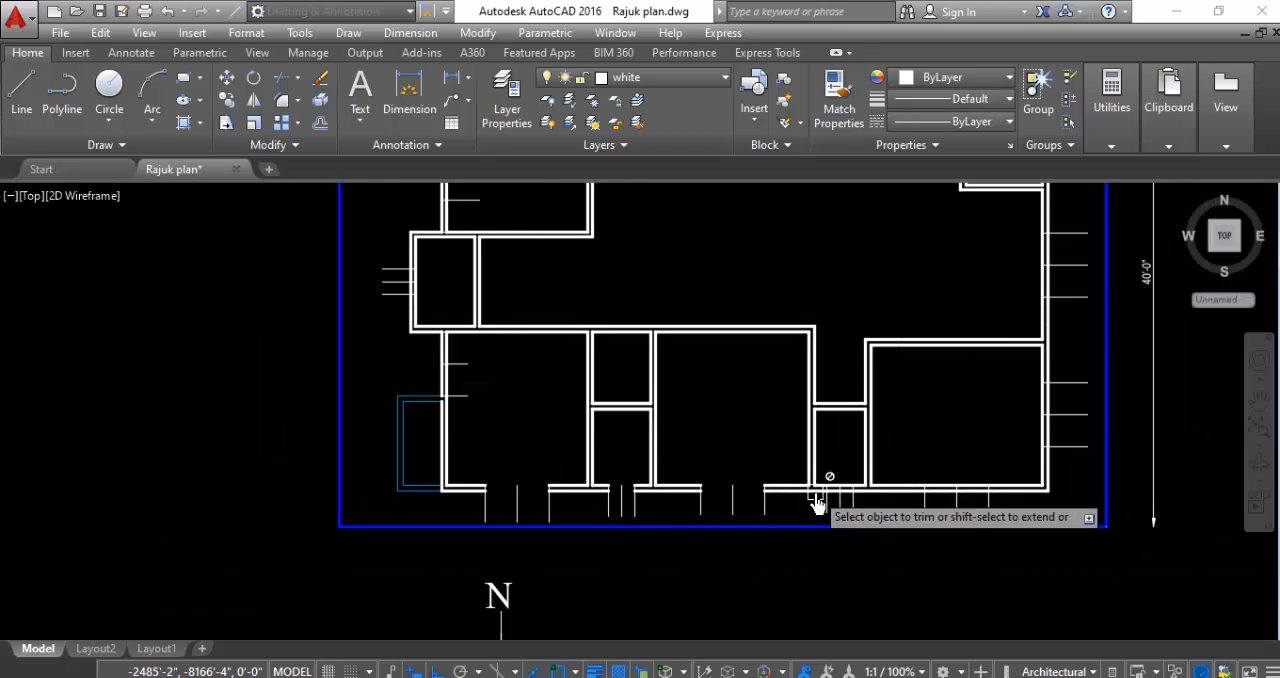
# - Trim both south wall lines between the outer markers of the small room beside the southeast room
pyautogui.scroll(3, 845, 495)
pyautogui.scroll(3, 860, 478)
pyautogui.click(706, 434)
pyautogui.click(680, 515)
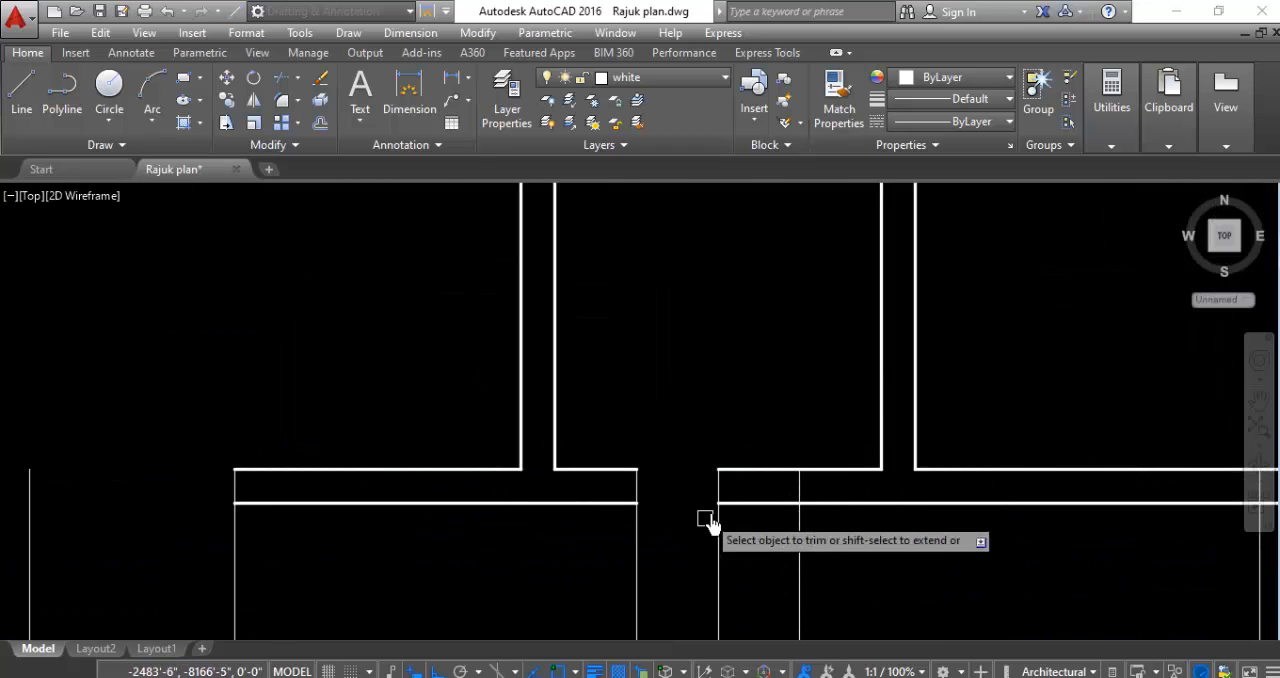
pyautogui.click(767, 432)
pyautogui.click(751, 546)
pyautogui.scroll(-3, 514, 500)
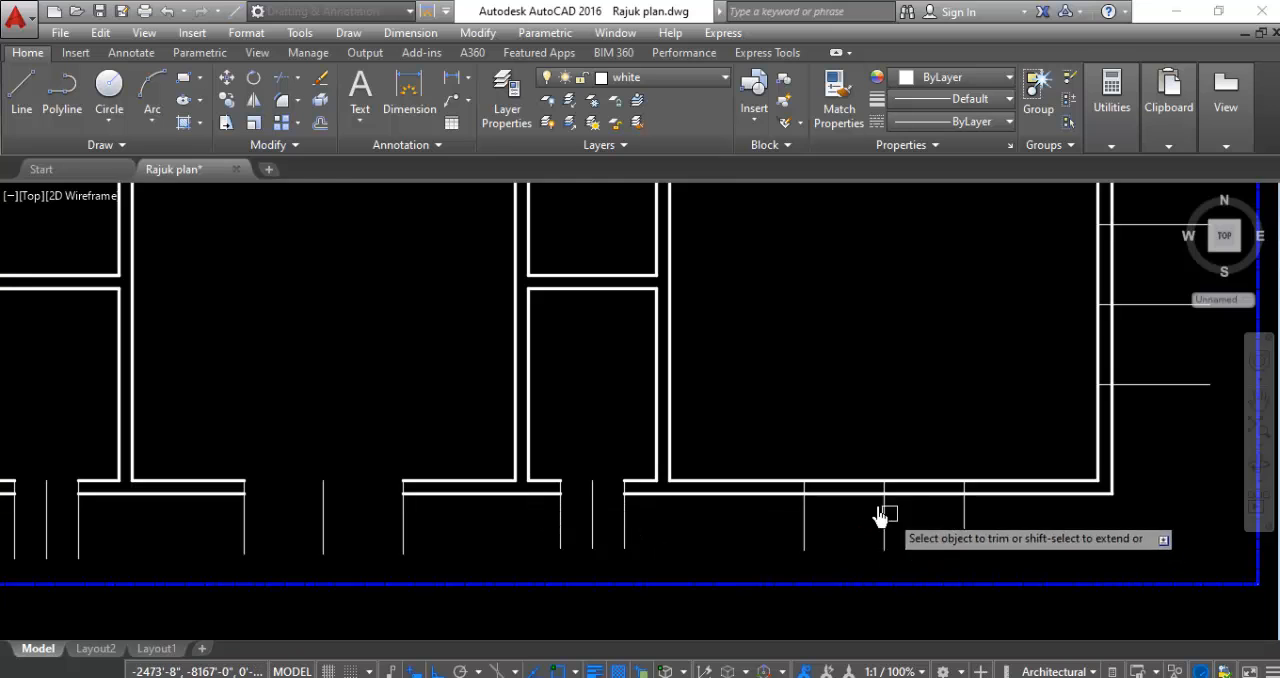
# - Trim both lines of the southeast room's south wall between its outer opening markers
pyautogui.scroll(3, 880, 514)
pyautogui.click(988, 413)
pyautogui.click(909, 630)
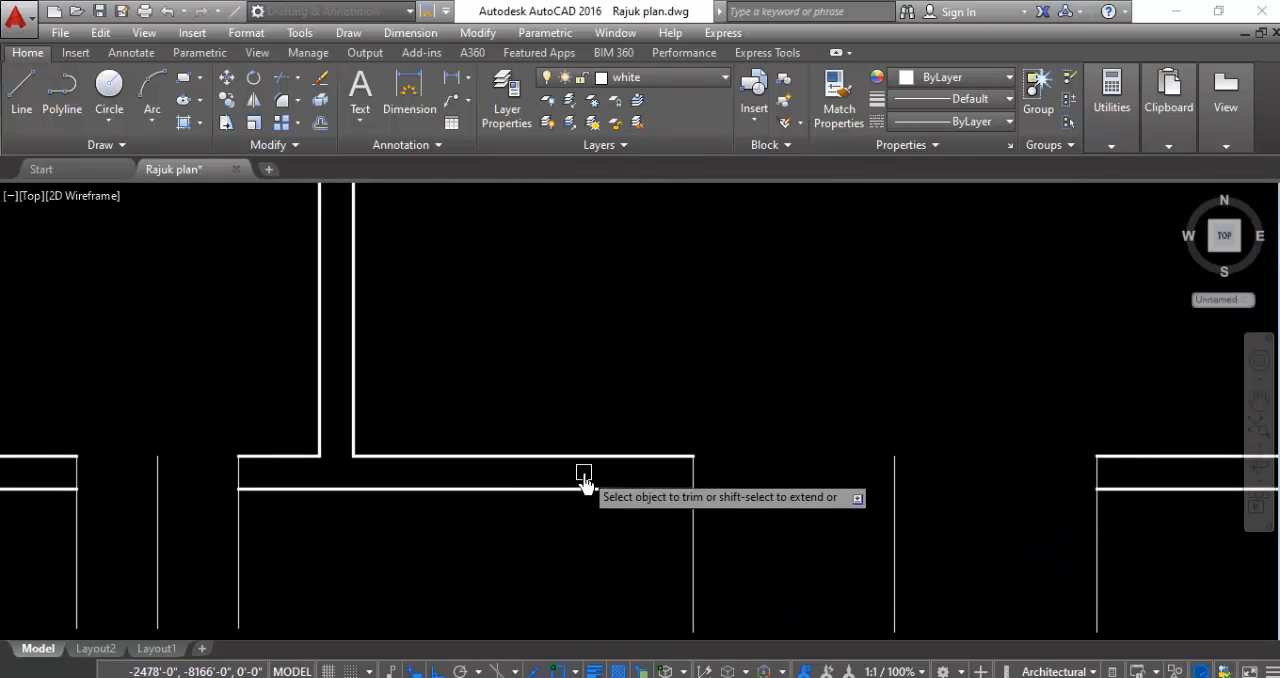
# - Trim the east wall lines between the opening markers of the southeast room, the central hall and the lower small northeast room
pyautogui.scroll(-5, 580, 471)
pyautogui.scroll(4, 835, 335)
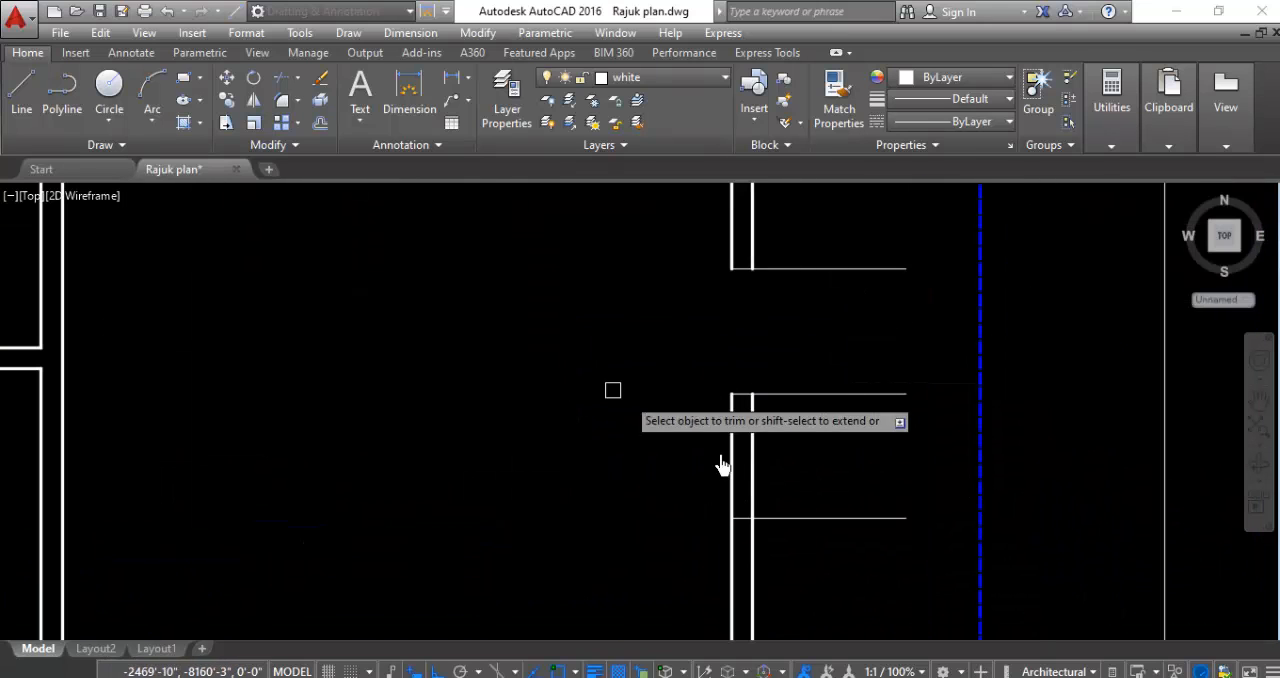
pyautogui.scroll(-5, 771, 486)
pyautogui.scroll(5, 791, 386)
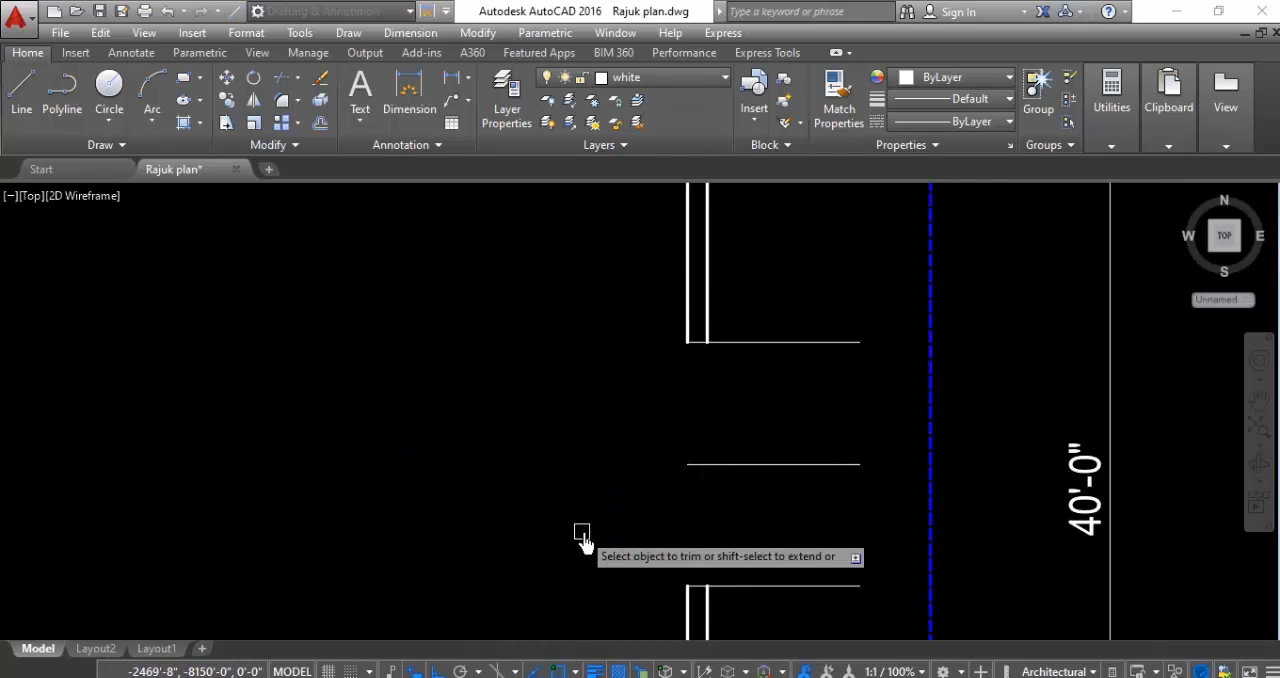
pyautogui.scroll(-3, 716, 527)
pyautogui.scroll(5, 664, 316)
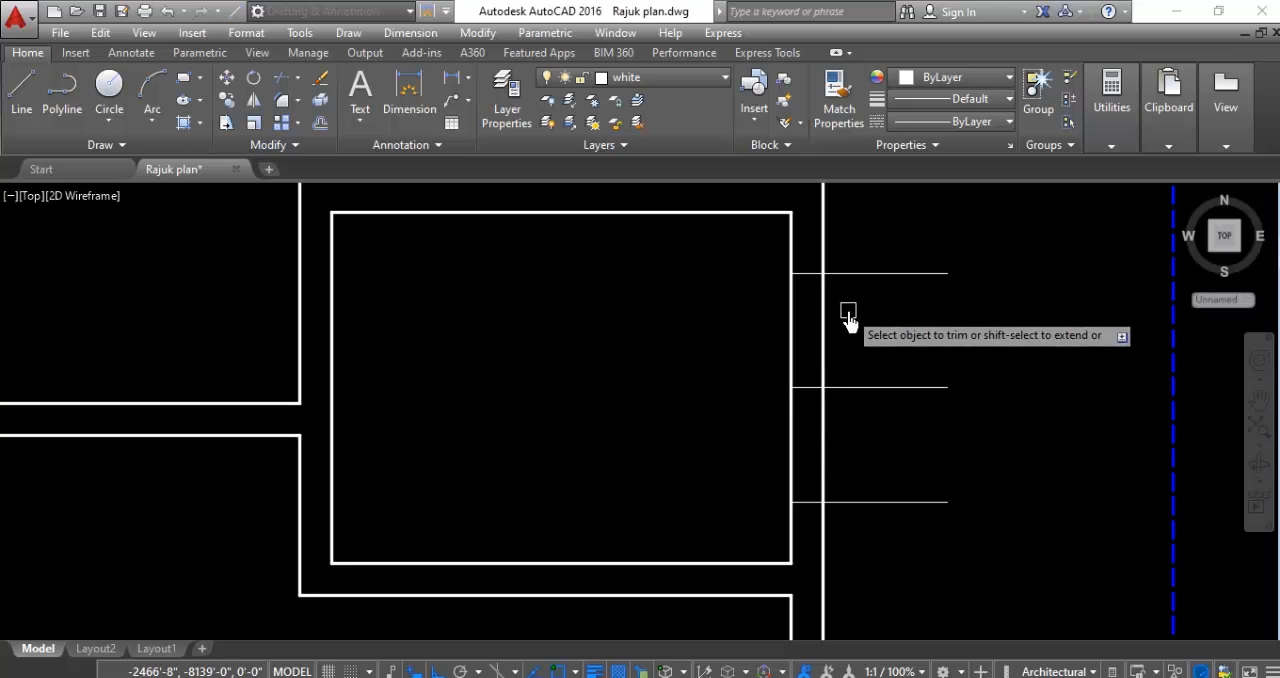
pyautogui.scroll(-4, 794, 337)
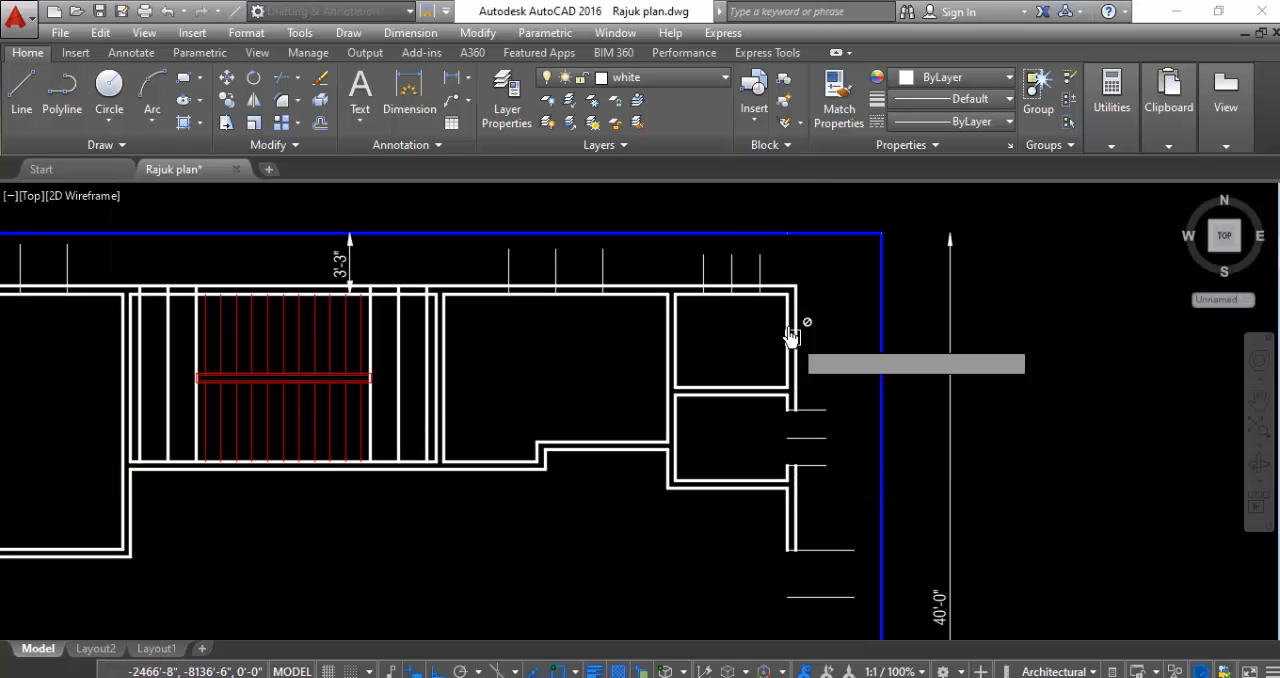
# - Trim both north wall lines between the outer opening markers of the small northeast corner room
pyautogui.scroll(4, 722, 280)
pyautogui.scroll(2, 726, 275)
pyautogui.click(796, 271)
pyautogui.click(766, 384)
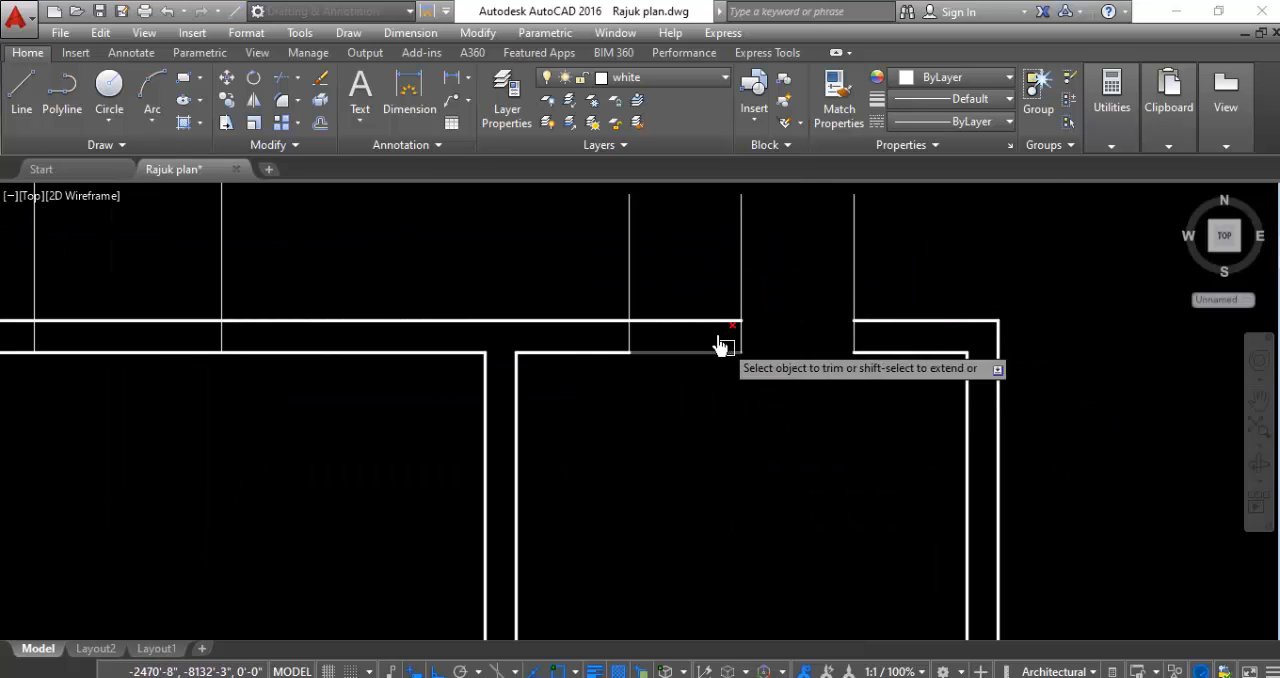
pyautogui.click(697, 289)
pyautogui.click(698, 384)
pyautogui.scroll(-4, 780, 406)
pyautogui.scroll(6, 751, 375)
pyautogui.click(756, 335)
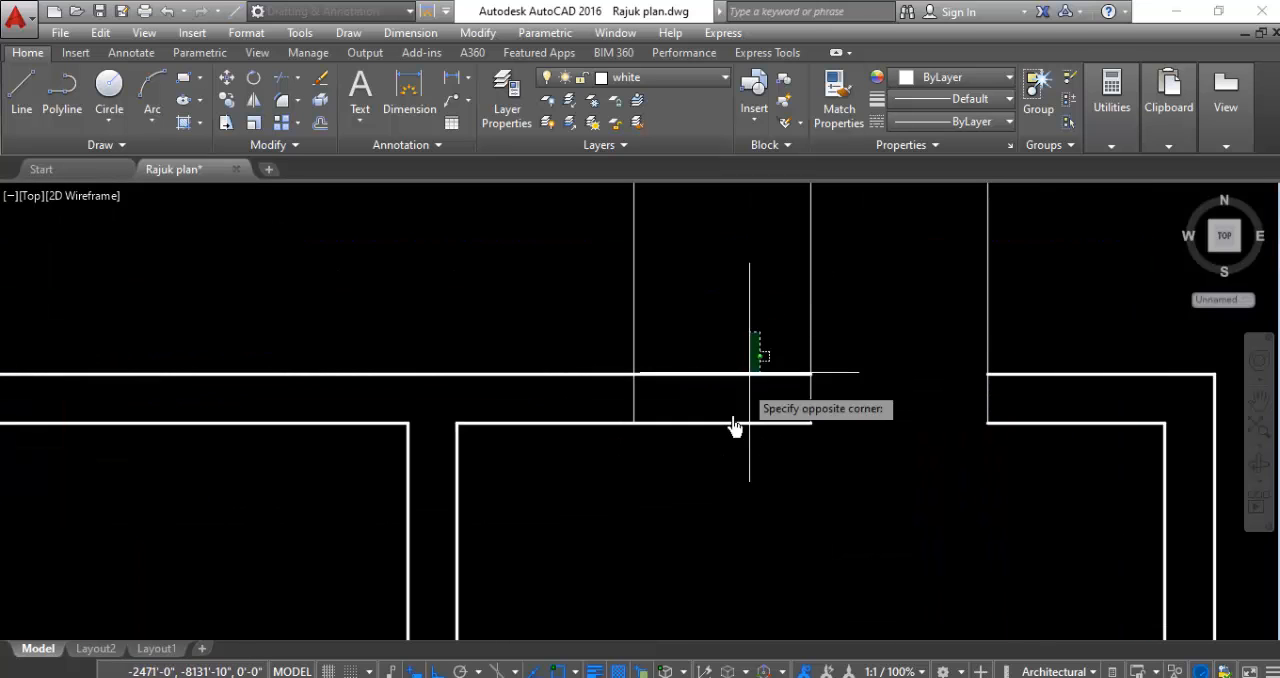
pyautogui.click(728, 480)
pyautogui.scroll(-3, 831, 467)
# - Trim both north wall lines between the outer opening markers of the room just east of the staircase
pyautogui.click(472, 416)
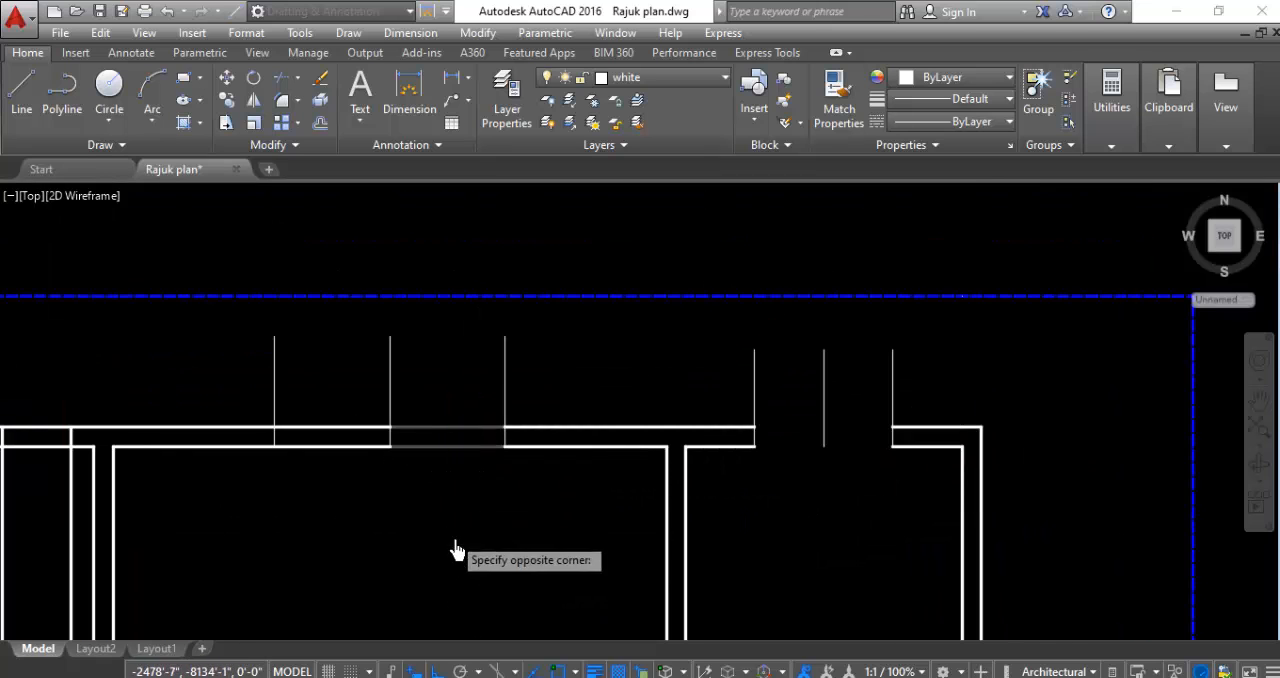
pyautogui.click(457, 549)
pyautogui.click(348, 390)
pyautogui.click(345, 545)
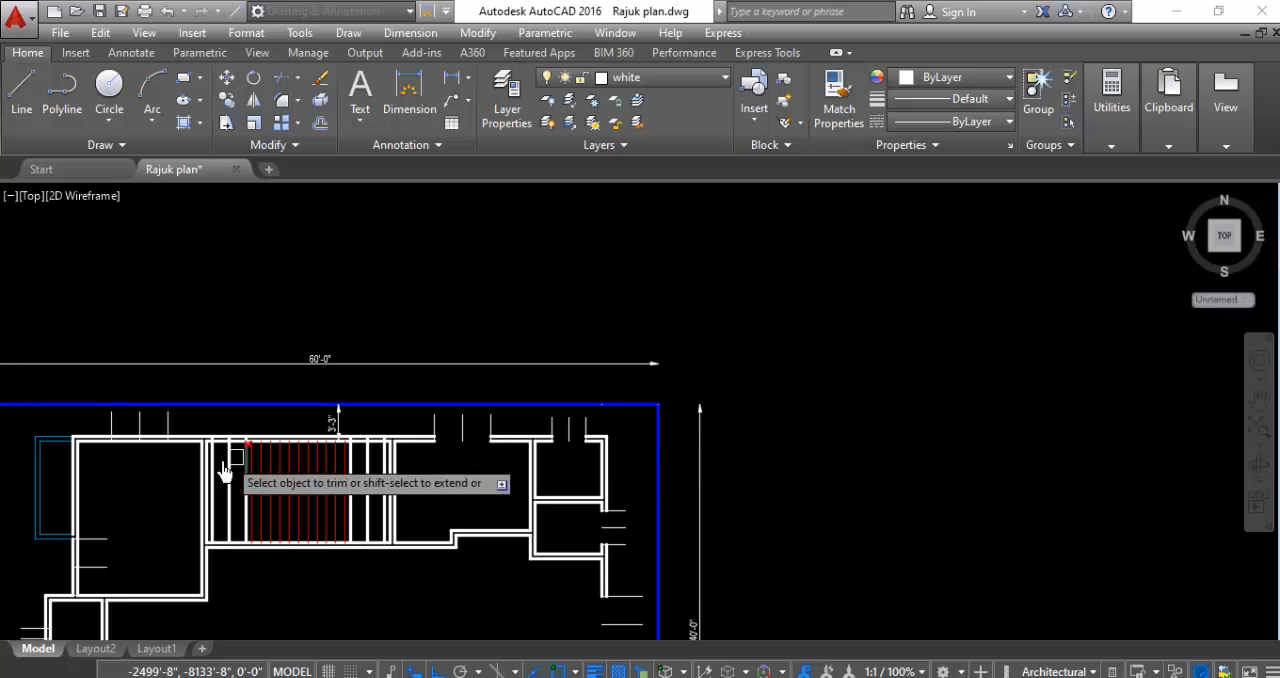
# - Trim both north wall lines on either side of the staircase, between the outer two vertical lines of each flank
pyautogui.scroll(5, 400, 440)
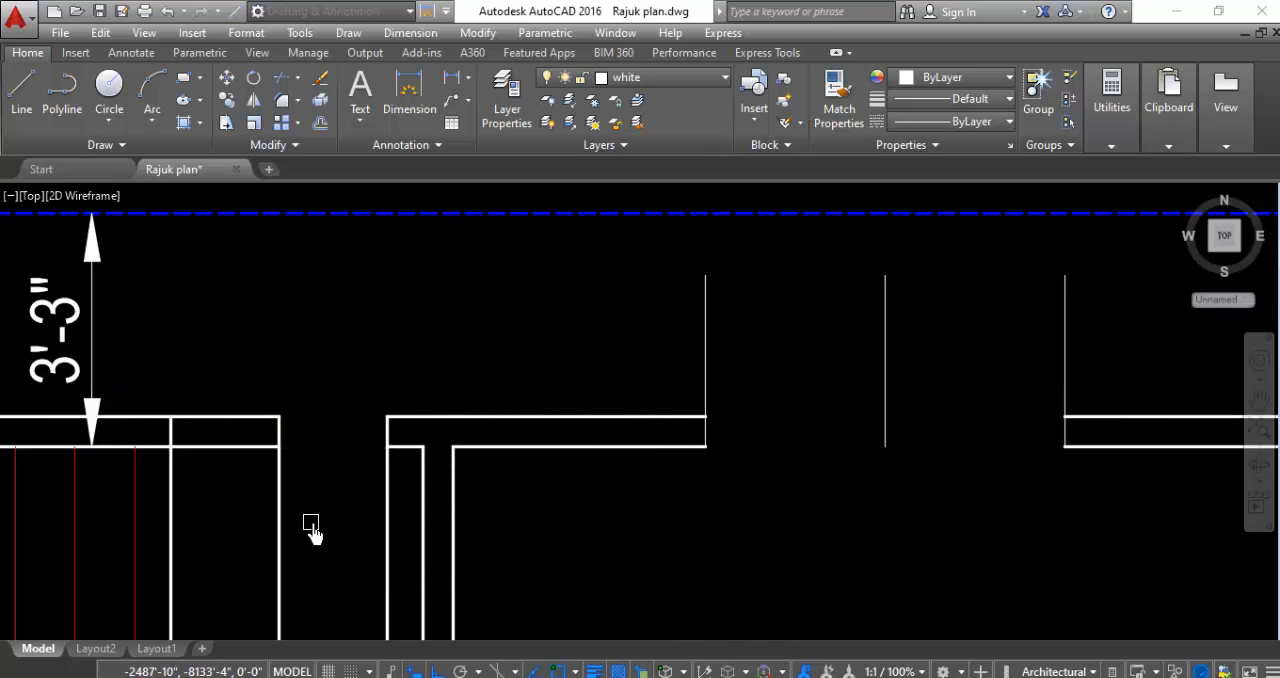
pyautogui.scroll(-4, 565, 340)
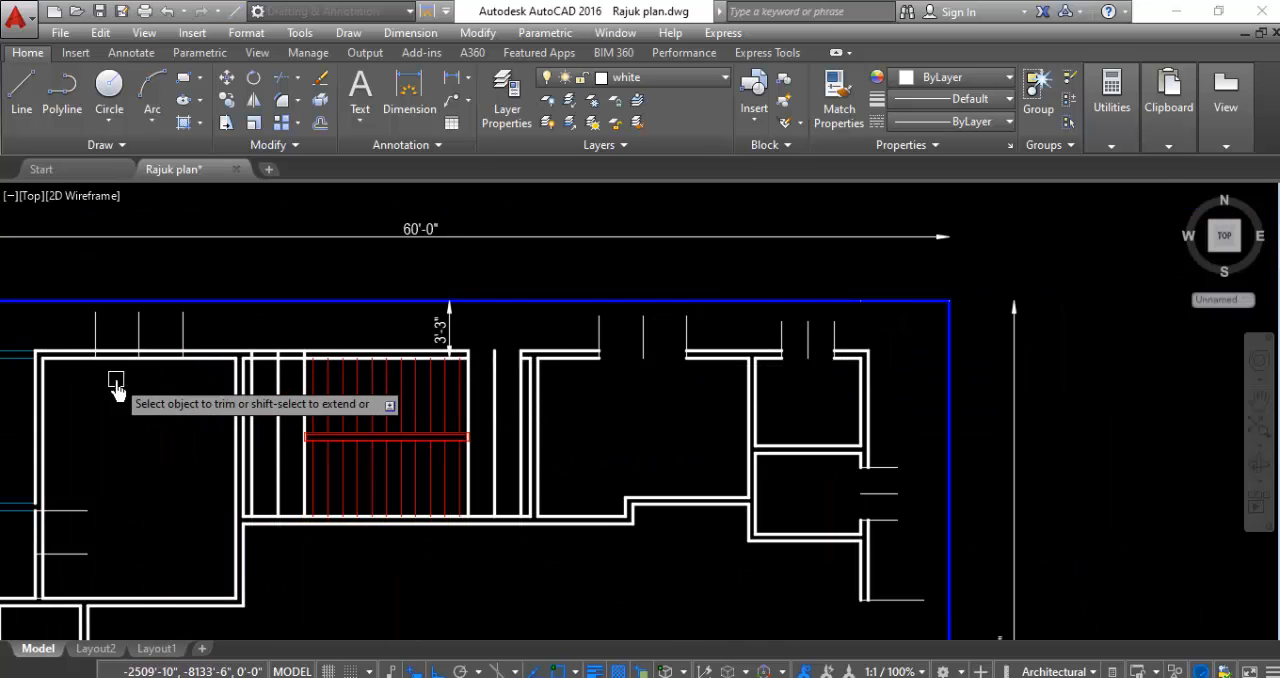
pyautogui.scroll(4, 271, 360)
pyautogui.click(330, 314)
pyautogui.click(309, 410)
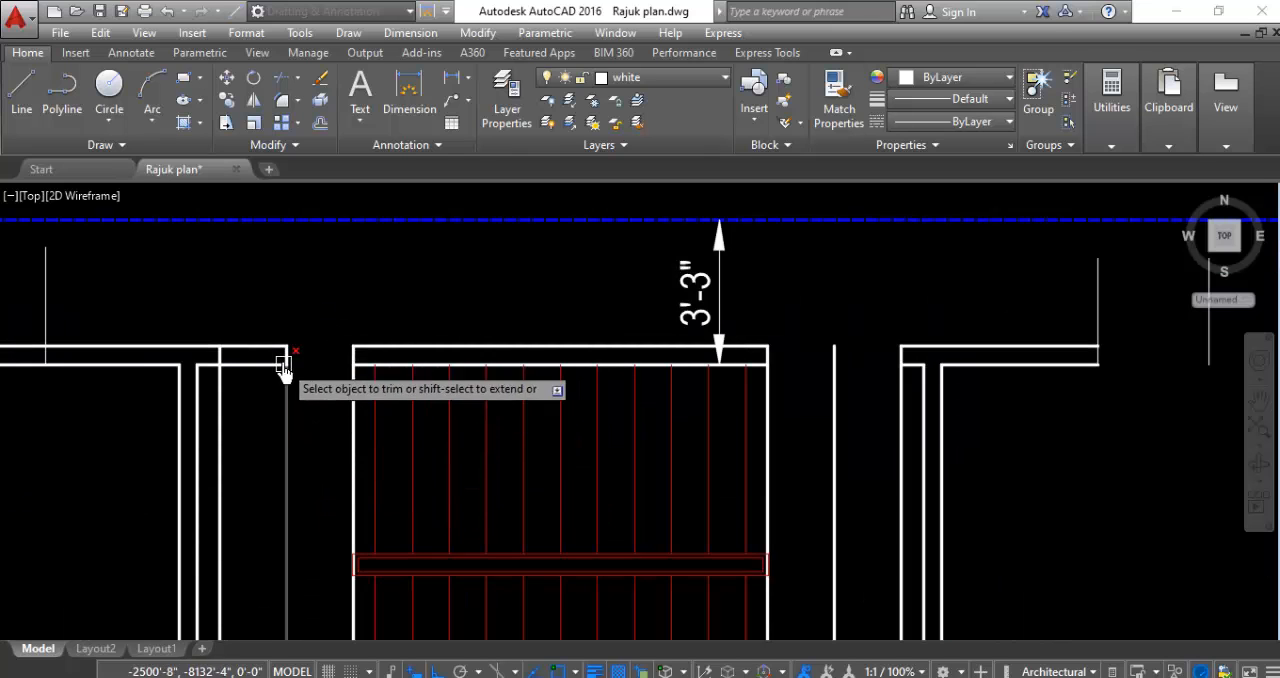
pyautogui.click(271, 298)
pyautogui.click(247, 413)
# - Trim both north wall lines between the outer opening markers of the northwest room
pyautogui.scroll(-4, 515, 292)
pyautogui.scroll(4, 285, 332)
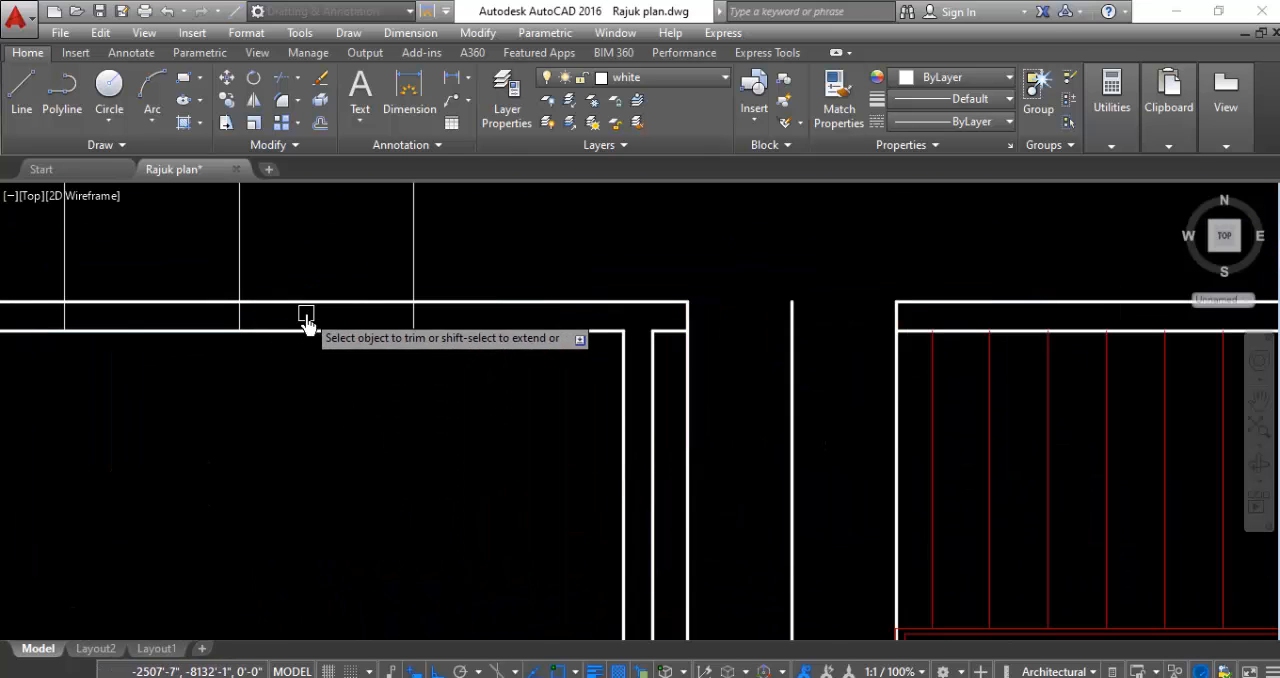
pyautogui.click(320, 255)
pyautogui.click(271, 445)
pyautogui.click(192, 295)
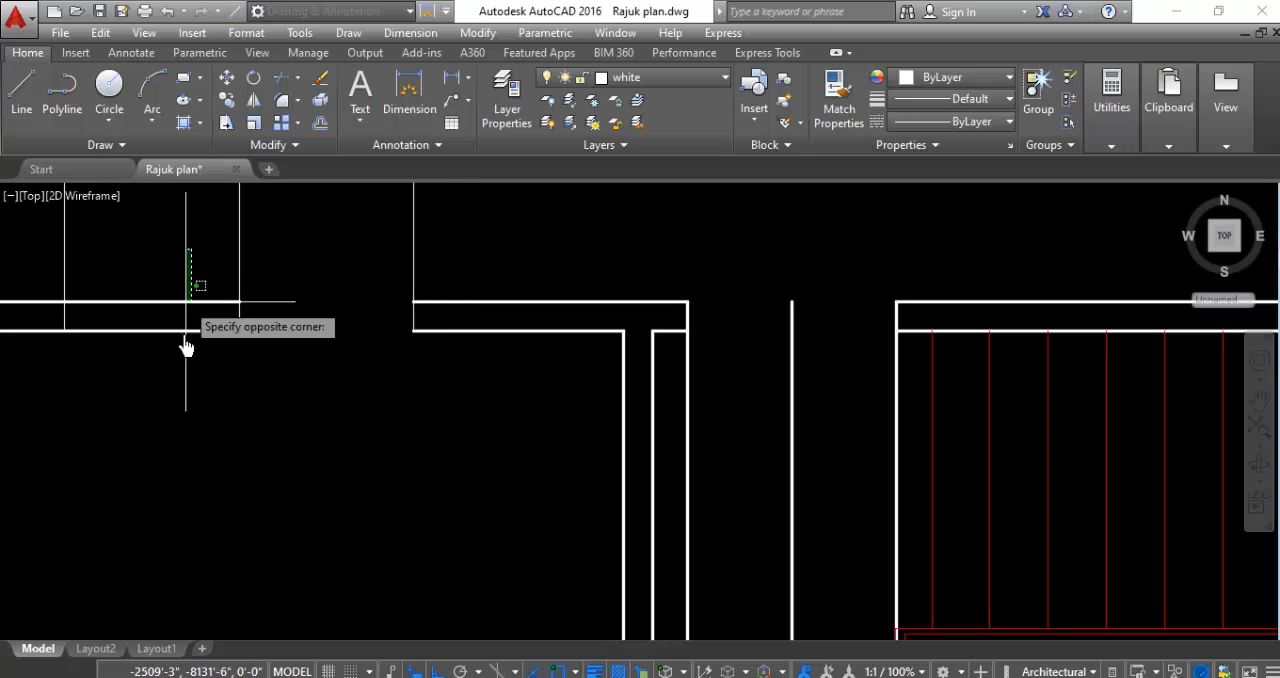
pyautogui.click(305, 400)
# - Trim both west wall lines of the northwest room between the two opening markers south of its balcony
pyautogui.scroll(-4, 400, 380)
pyautogui.scroll(4, 503, 357)
pyautogui.click(408, 469)
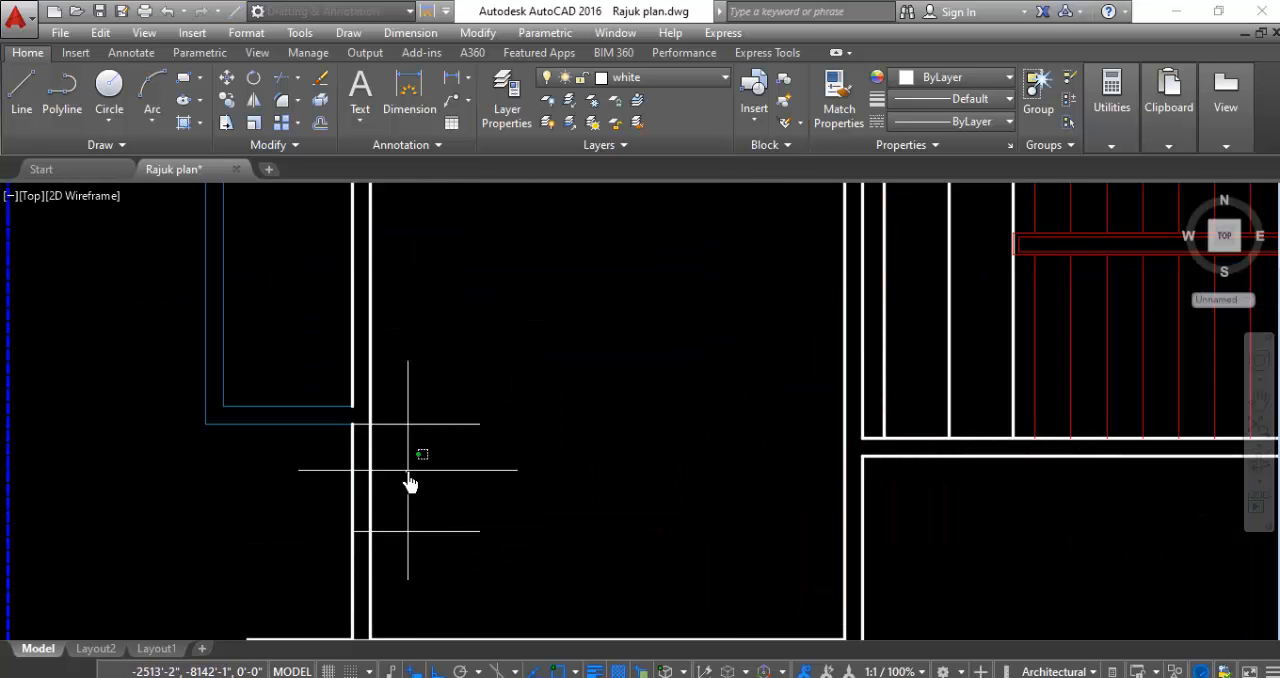
pyautogui.click(268, 484)
# - Try to trim the short wall stub between the northwest room's lower west marker and its south wall
pyautogui.scroll(-2, 442, 363)
pyautogui.scroll(2, 383, 491)
pyautogui.scroll(-3, 320, 506)
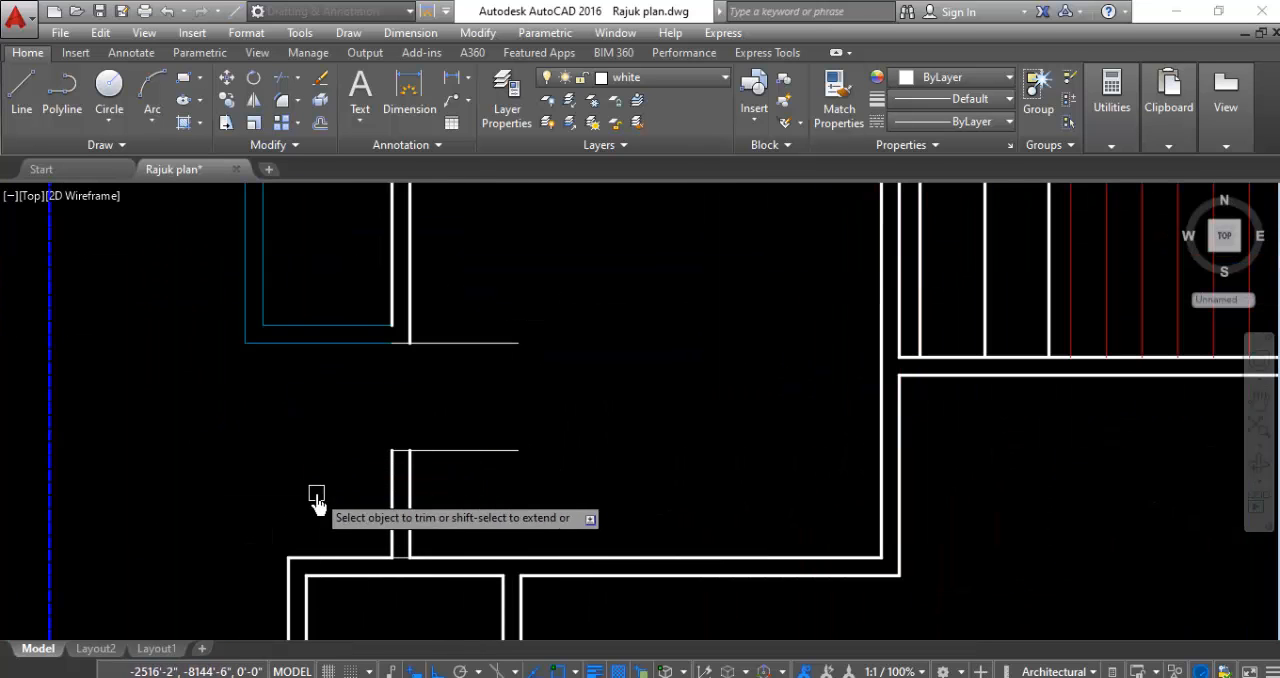
pyautogui.scroll(3, 503, 357)
pyautogui.click(514, 307)
pyautogui.click(470, 322)
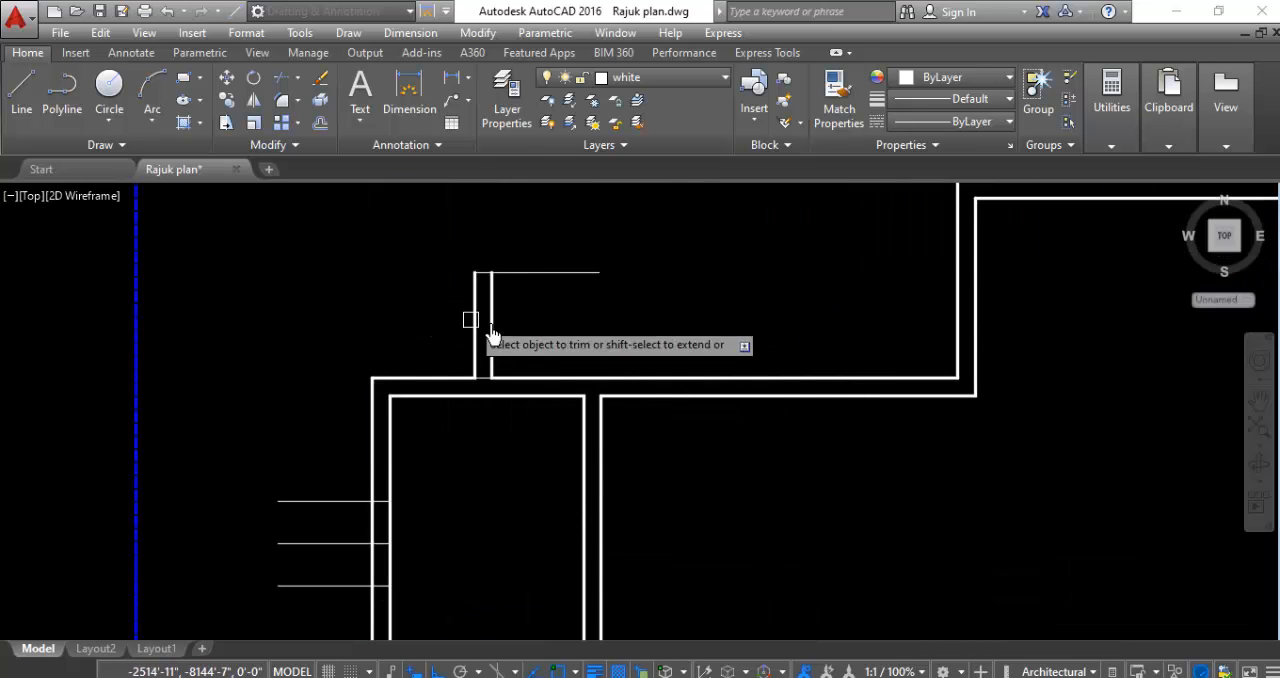
# - Trim both west wall lines between the outer opening markers of the small west room
pyautogui.scroll(3, 380, 480)
pyautogui.click(441, 449)
pyautogui.click(267, 489)
pyautogui.scroll(-2, 497, 343)
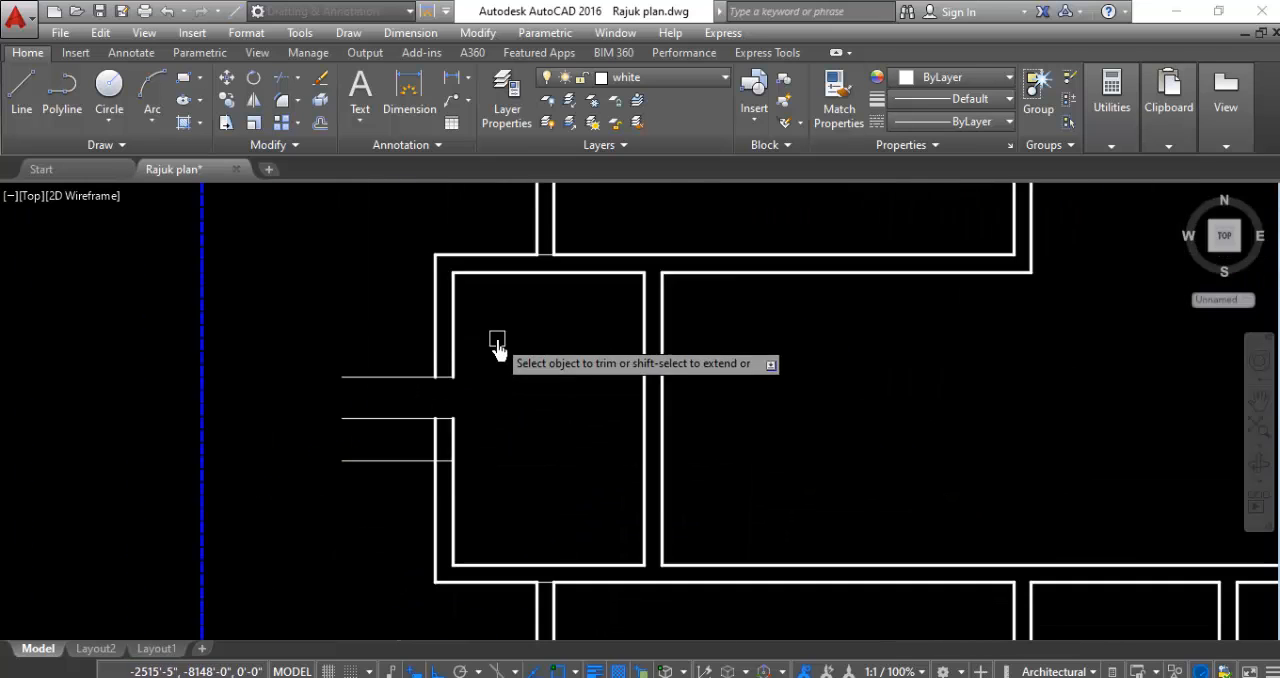
pyautogui.scroll(2, 443, 474)
pyautogui.scroll(-2, 340, 375)
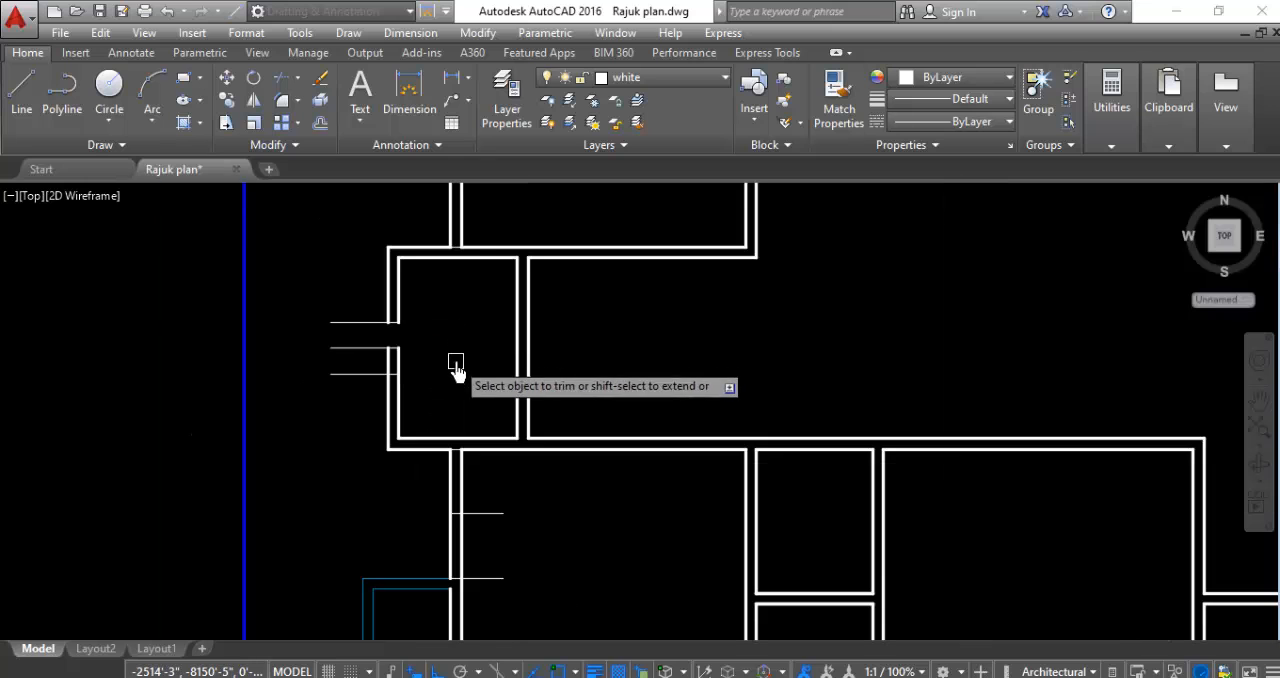
pyautogui.scroll(2, 420, 340)
pyautogui.scroll(-2, 417, 286)
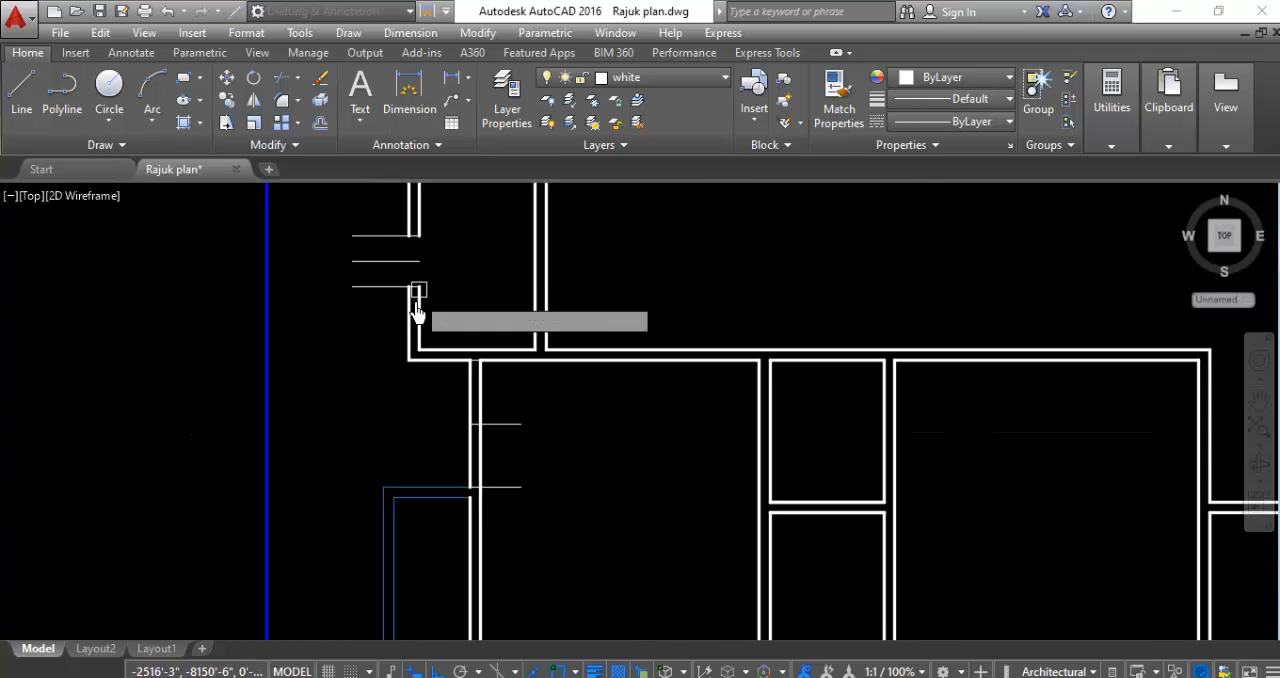
# - Trim the southwest room's west wall lines above the upper opening marker and the inner line between its two markers
pyautogui.scroll(2, 497, 363)
pyautogui.click(490, 398)
pyautogui.click(340, 437)
pyautogui.scroll(-2, 466, 366)
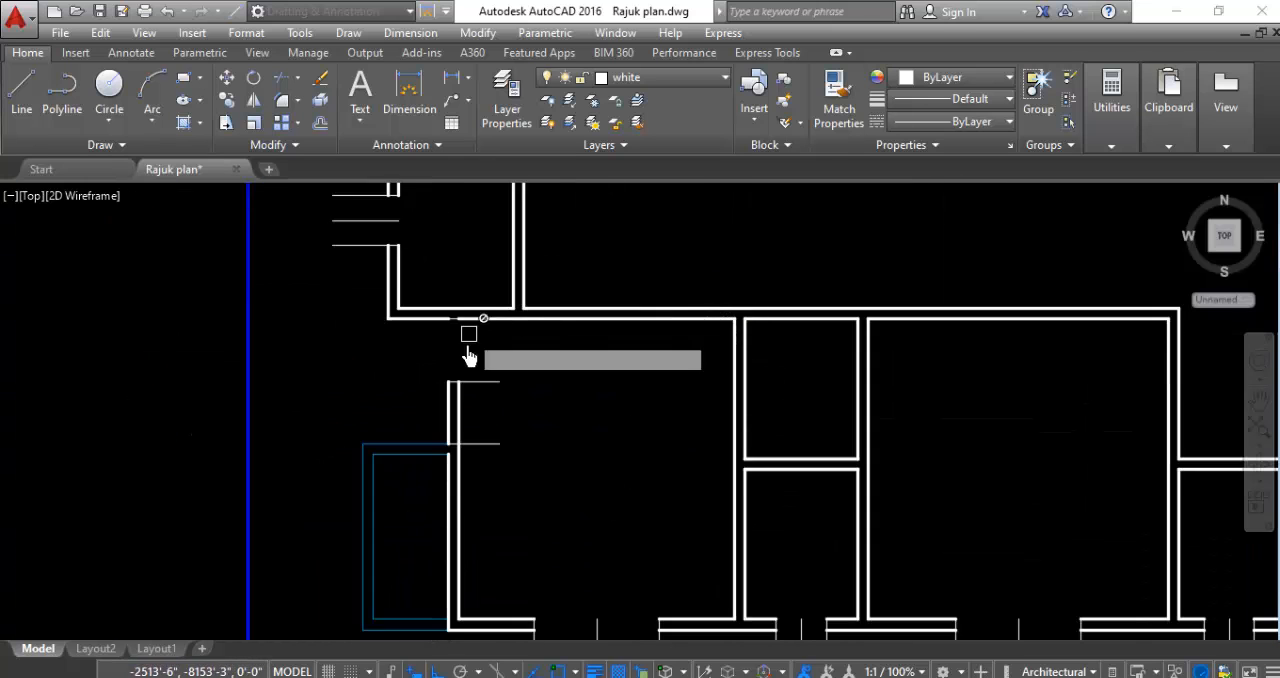
pyautogui.scroll(3, 466, 418)
pyautogui.scroll(-3, 412, 380)
pyautogui.scroll(-3, 412, 381)
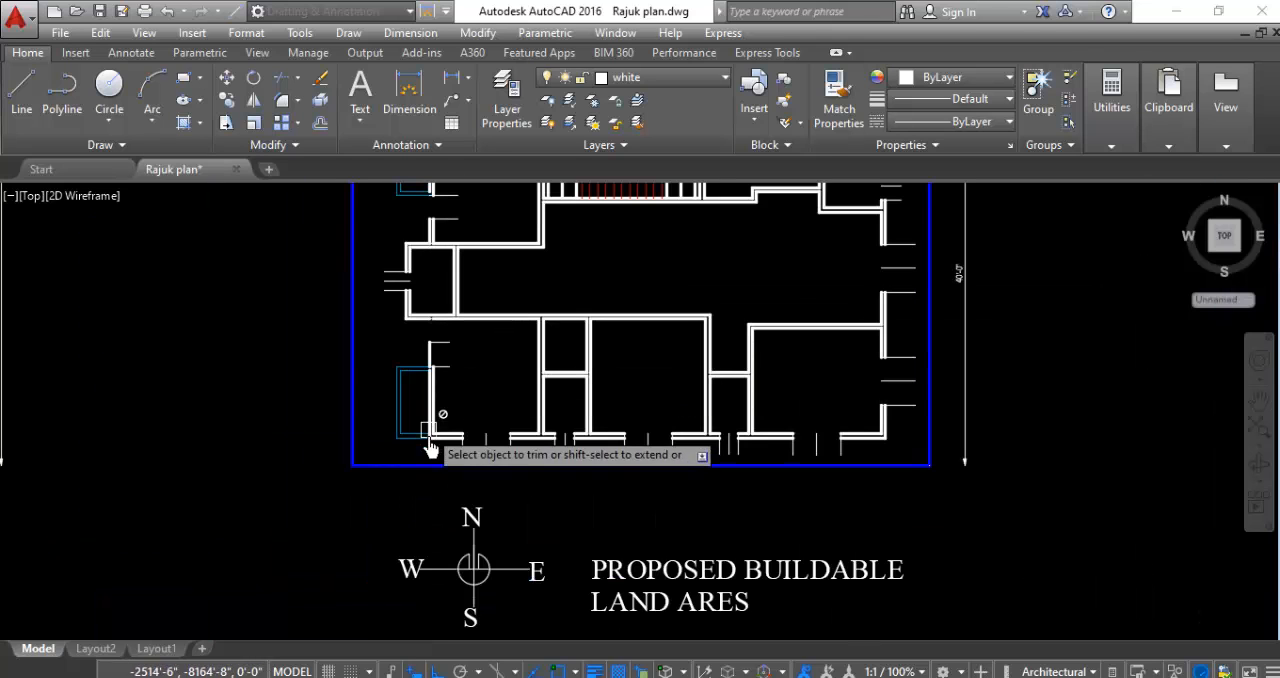
pyautogui.scroll(3, 420, 363)
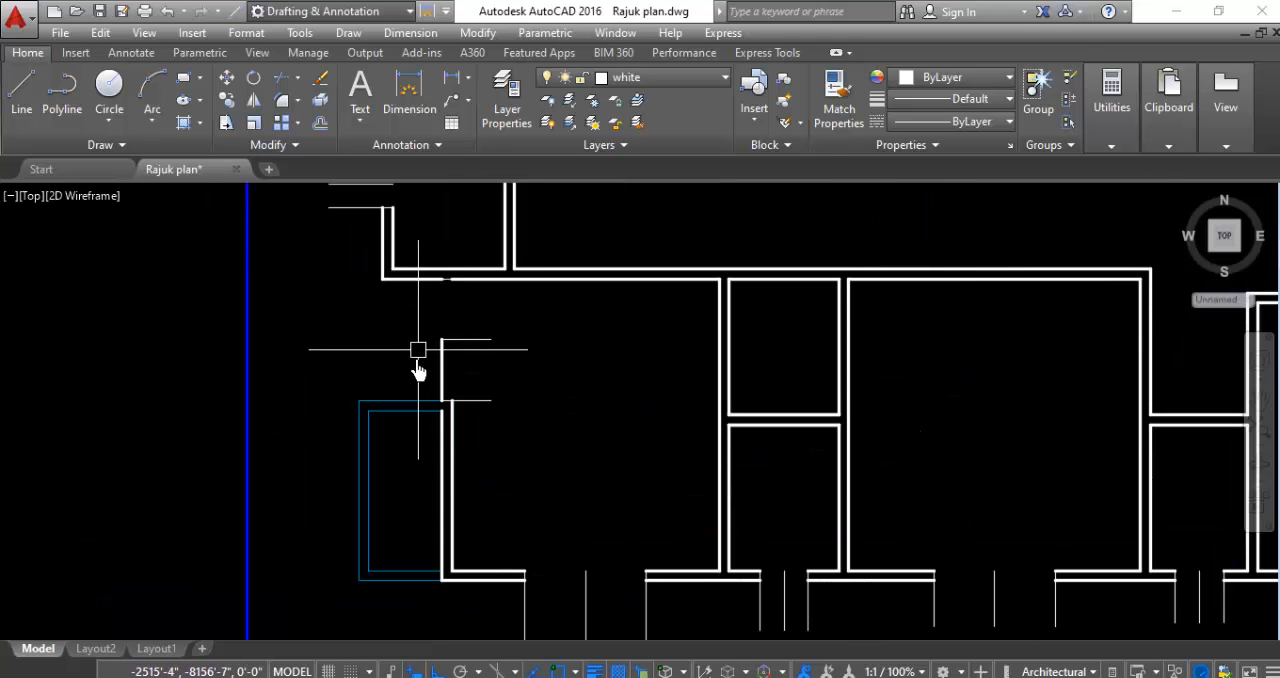
pyautogui.scroll(3, 449, 366)
pyautogui.scroll(-2, 458, 397)
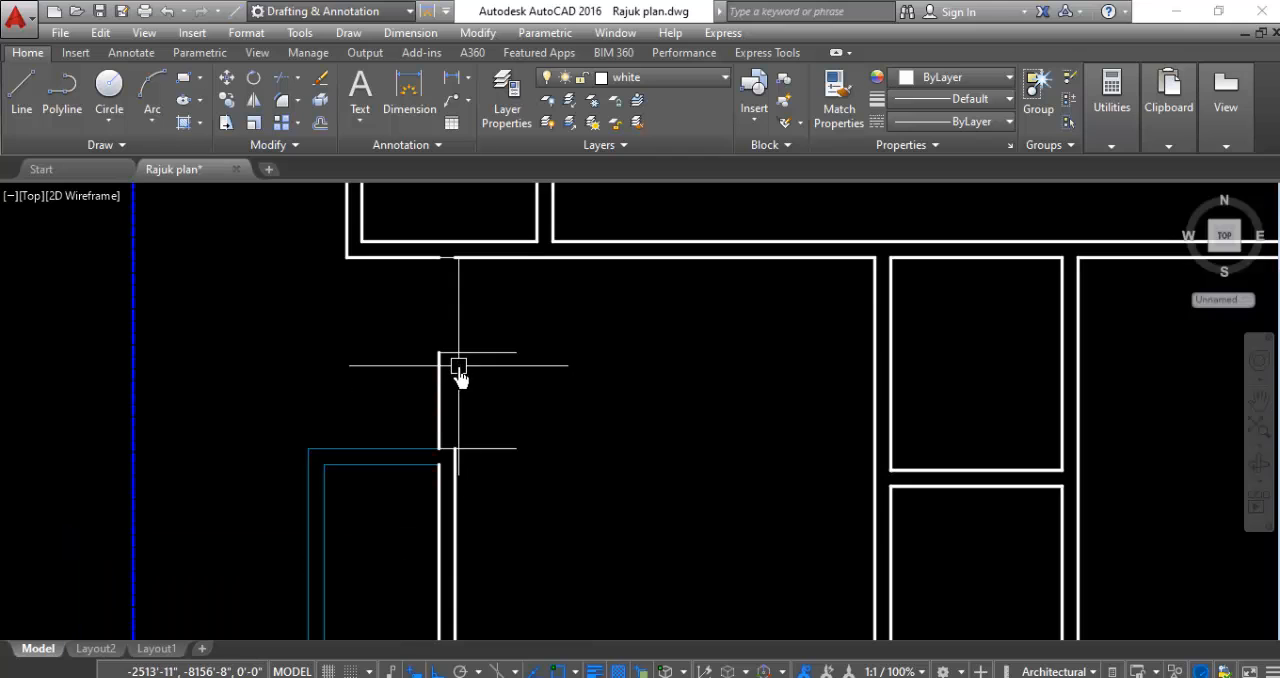
# - Erase the leftover outer wall segment between the southwest room's west markers and the two-line wall stub below the northwest room's opening
pyautogui.click(462, 362)
pyautogui.click(370, 401)
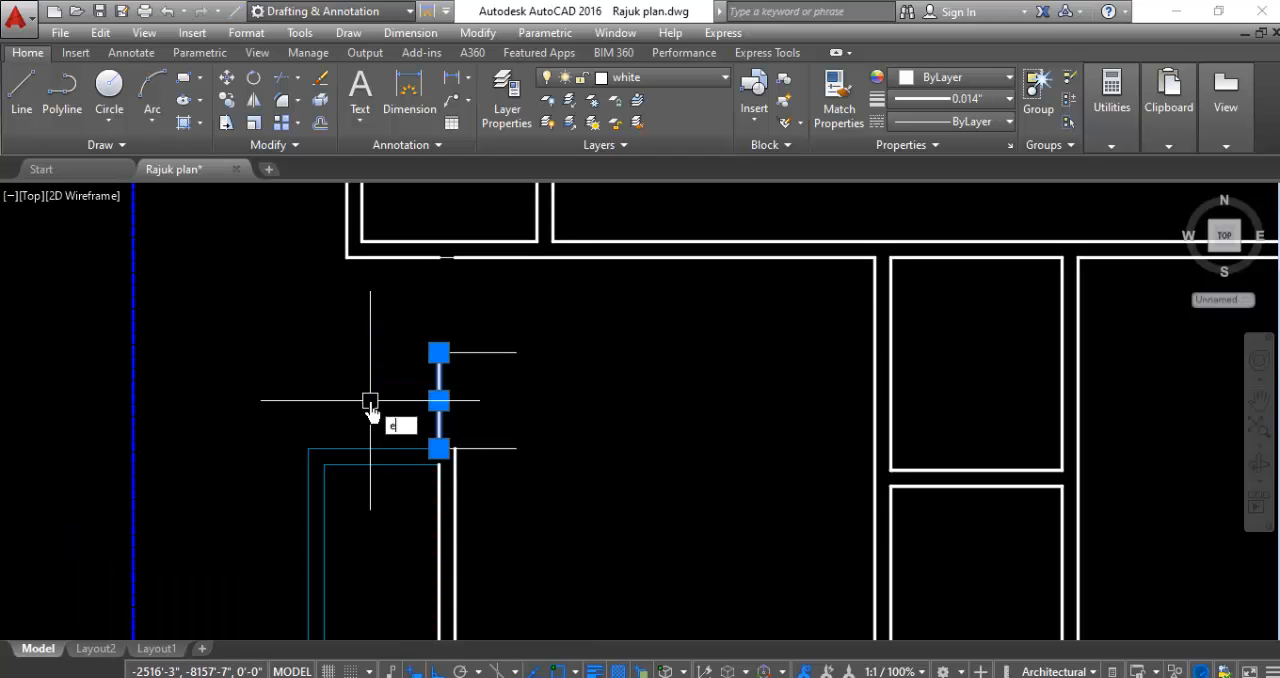
pyautogui.press('Return')
pyautogui.scroll(-2, 457, 529)
pyautogui.scroll(3, 460, 310)
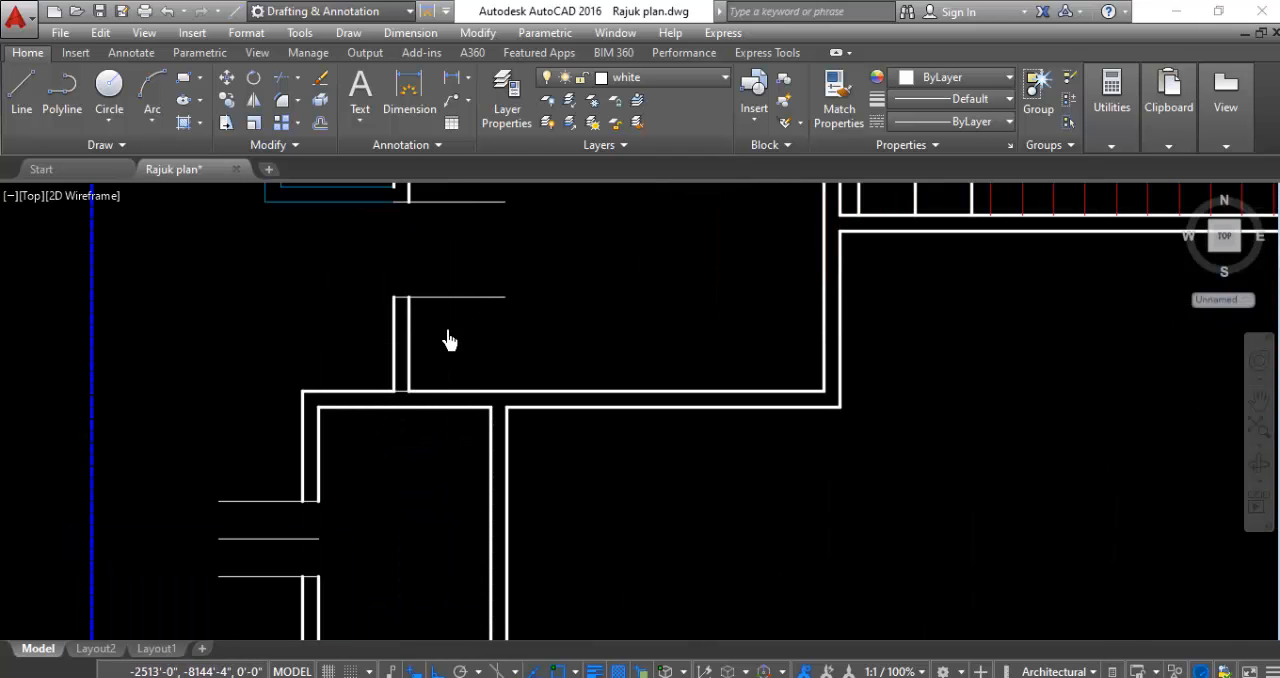
pyautogui.click(448, 338)
pyautogui.click(341, 355)
pyautogui.press('Delete')
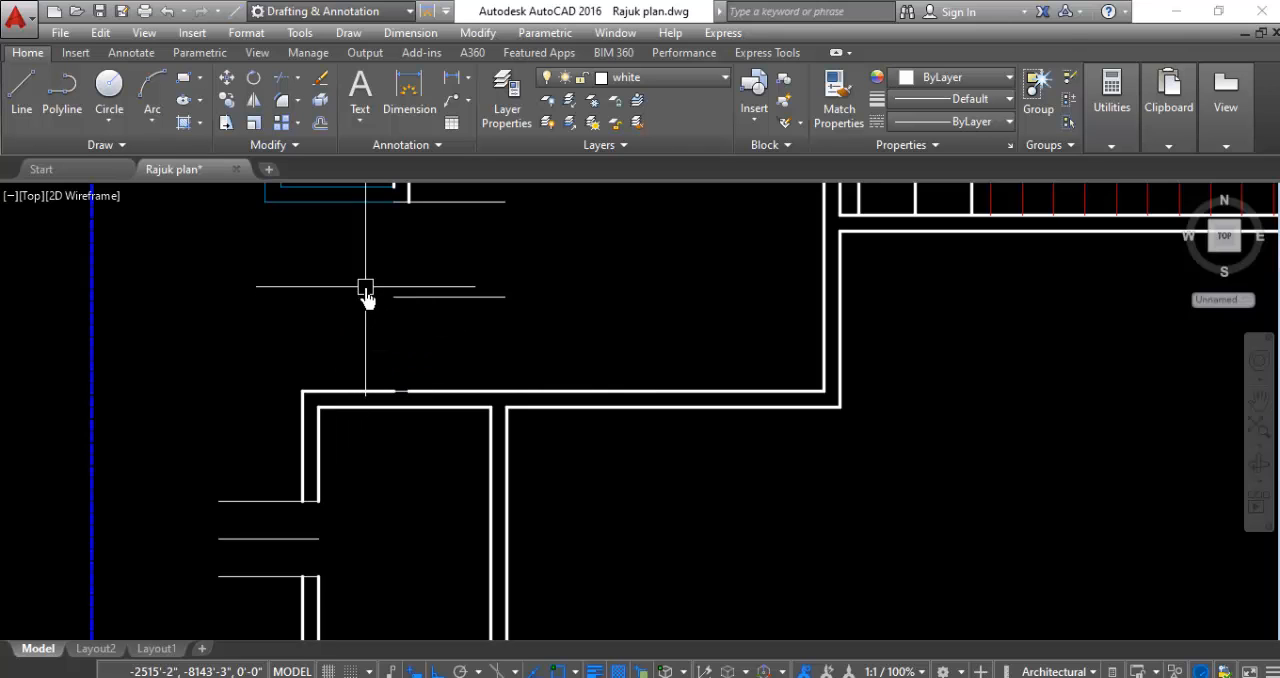
# - Select the marker lines of the three westernmost openings along the south wall
pyautogui.scroll(3, 343, 386)
pyautogui.scroll(-3, 408, 380)
pyautogui.scroll(-5, 408, 380)
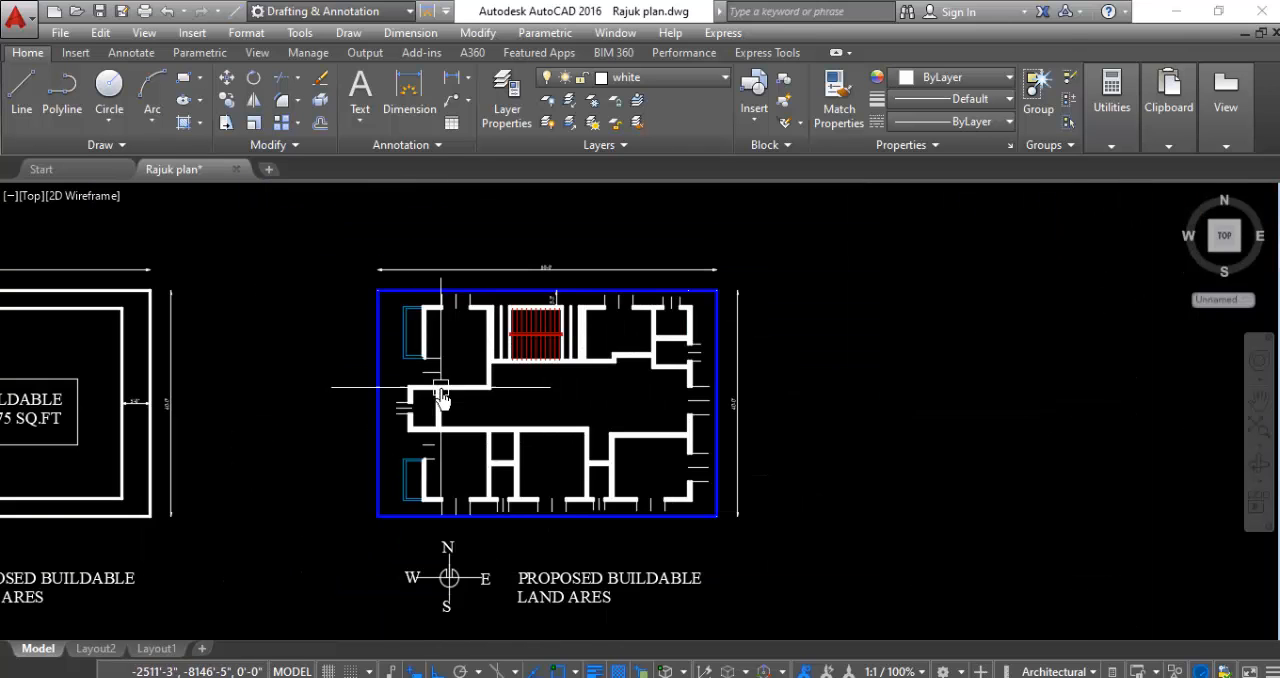
pyautogui.scroll(5, 481, 505)
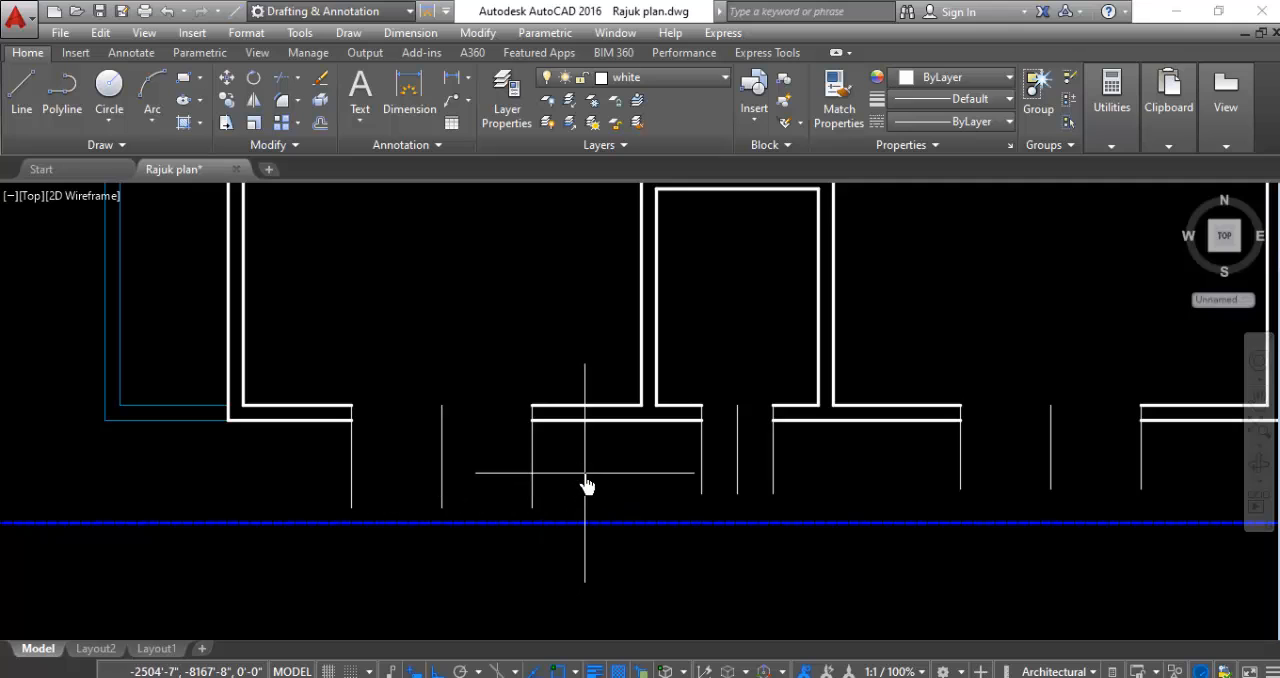
pyautogui.click(585, 476)
pyautogui.click(326, 517)
pyautogui.click(806, 455)
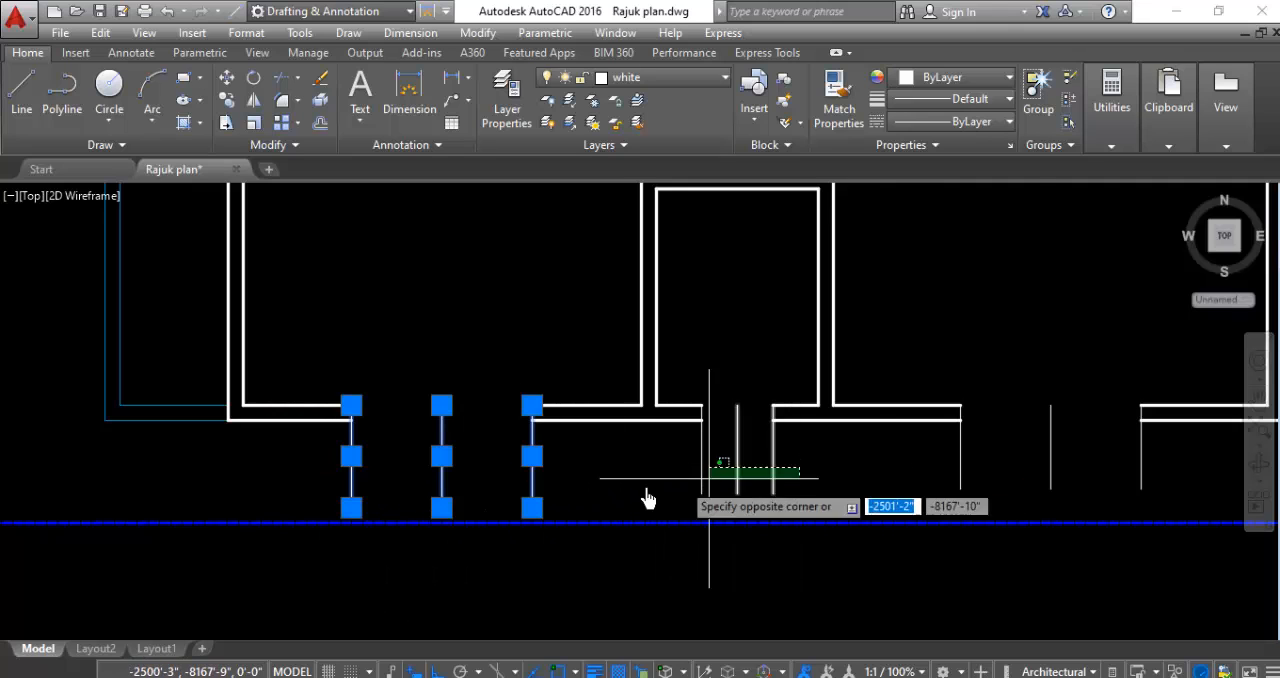
pyautogui.click(652, 494)
pyautogui.scroll(-2, 652, 494)
pyautogui.scroll(3, 962, 478)
pyautogui.click(963, 477)
pyautogui.click(546, 513)
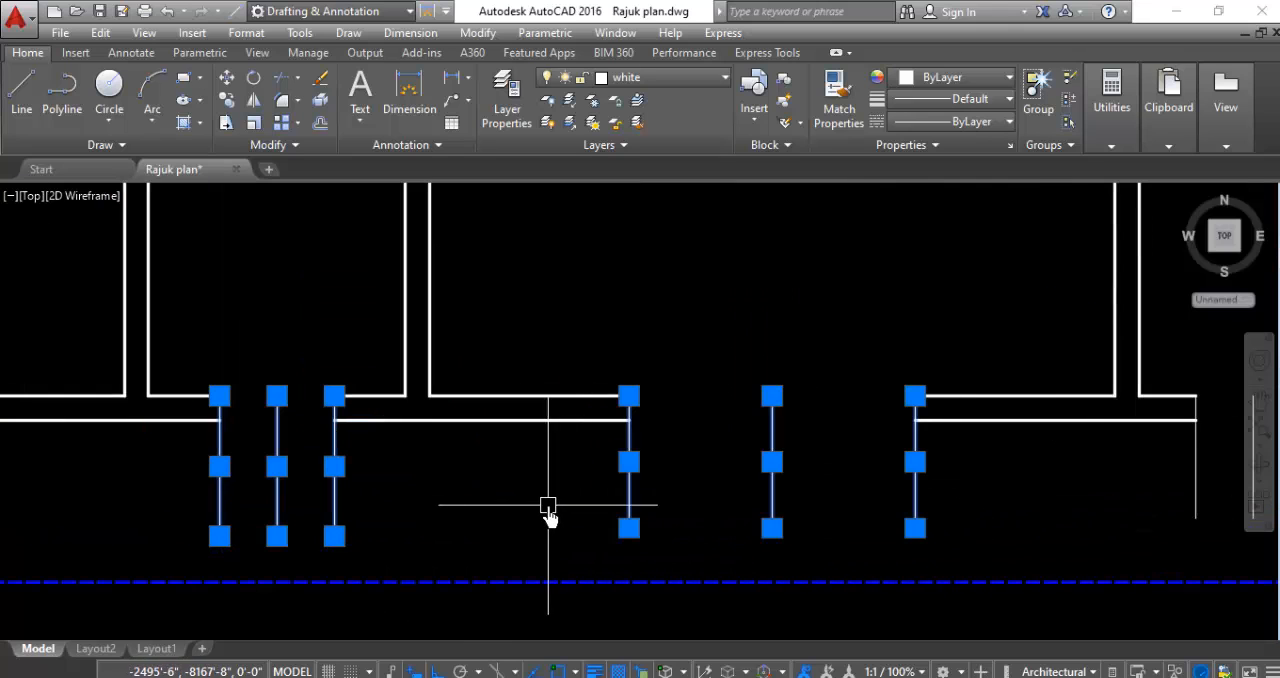
# - Add the marker lines of the two easternmost south wall openings to the selection
pyautogui.scroll(-3, 546, 513)
pyautogui.scroll(3, 843, 515)
pyautogui.scroll(-3, 869, 509)
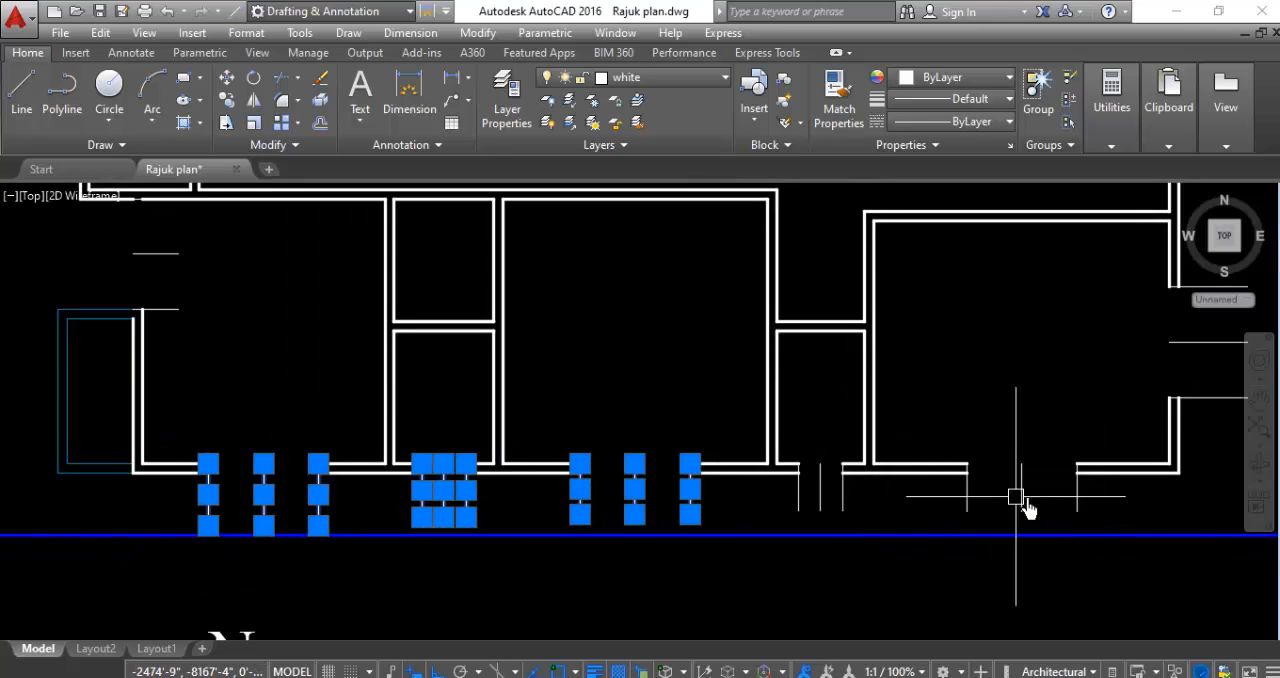
pyautogui.click(1100, 497)
pyautogui.click(741, 540)
# - Add the east wall marker lines of the southeast room, the central hall and the lower small northeast room to the selection
pyautogui.scroll(-3, 738, 548)
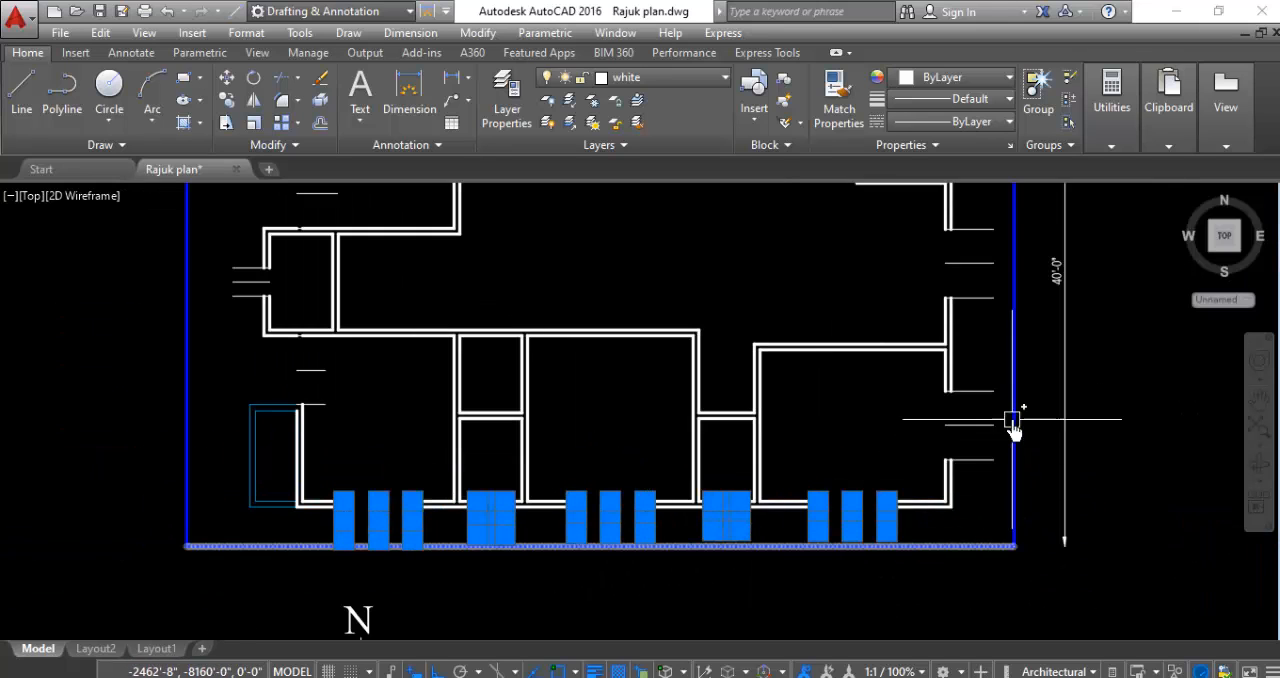
pyautogui.click(988, 362)
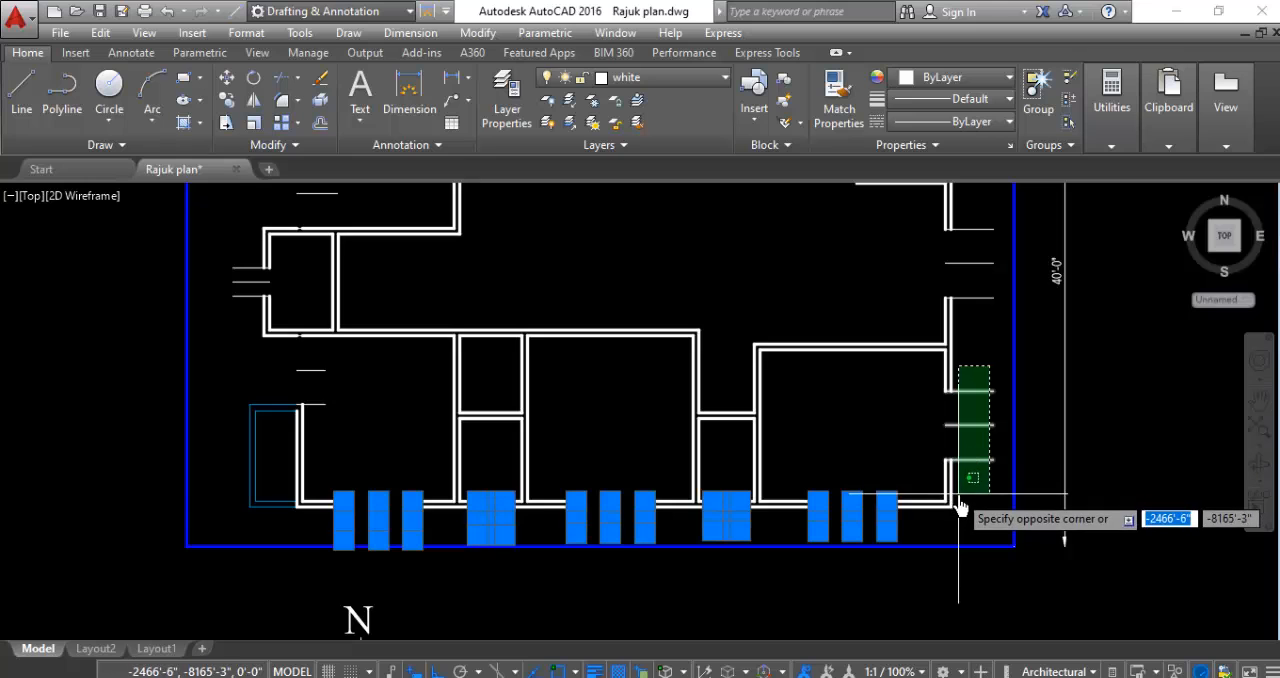
pyautogui.click(957, 501)
pyautogui.scroll(-3, 960, 500)
pyautogui.scroll(3, 997, 354)
pyautogui.click(928, 280)
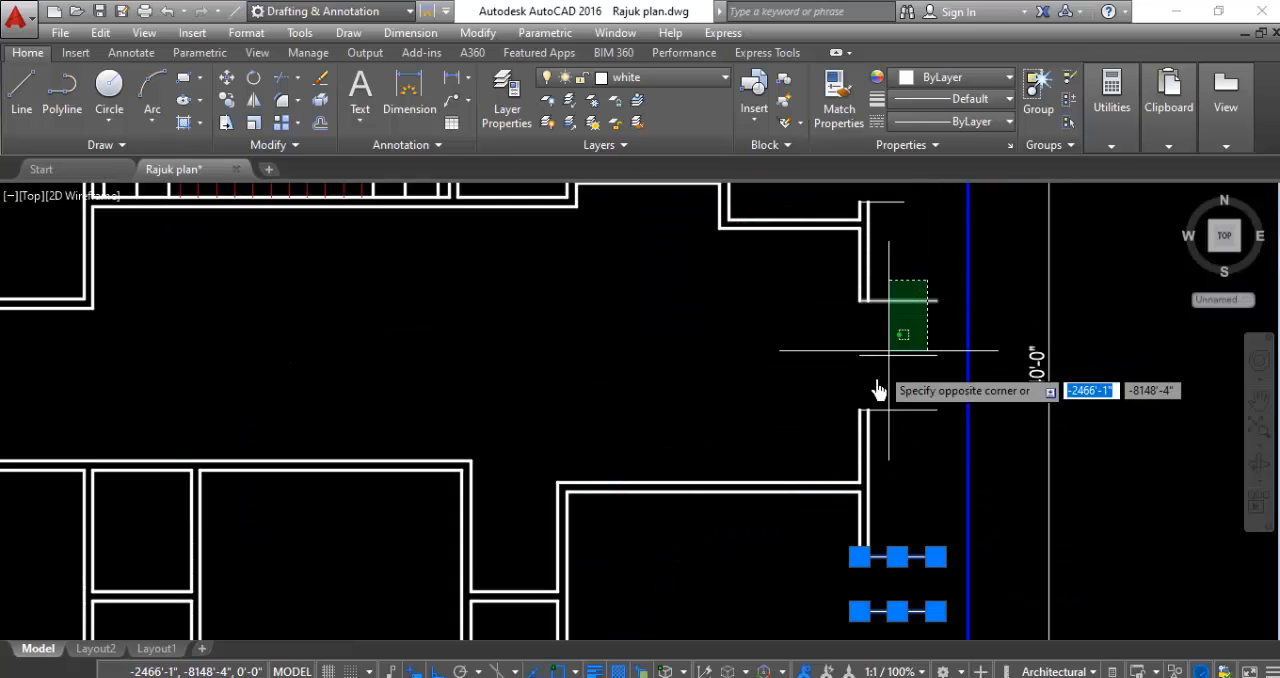
pyautogui.click(884, 474)
pyautogui.scroll(-3, 931, 309)
pyautogui.scroll(3, 917, 246)
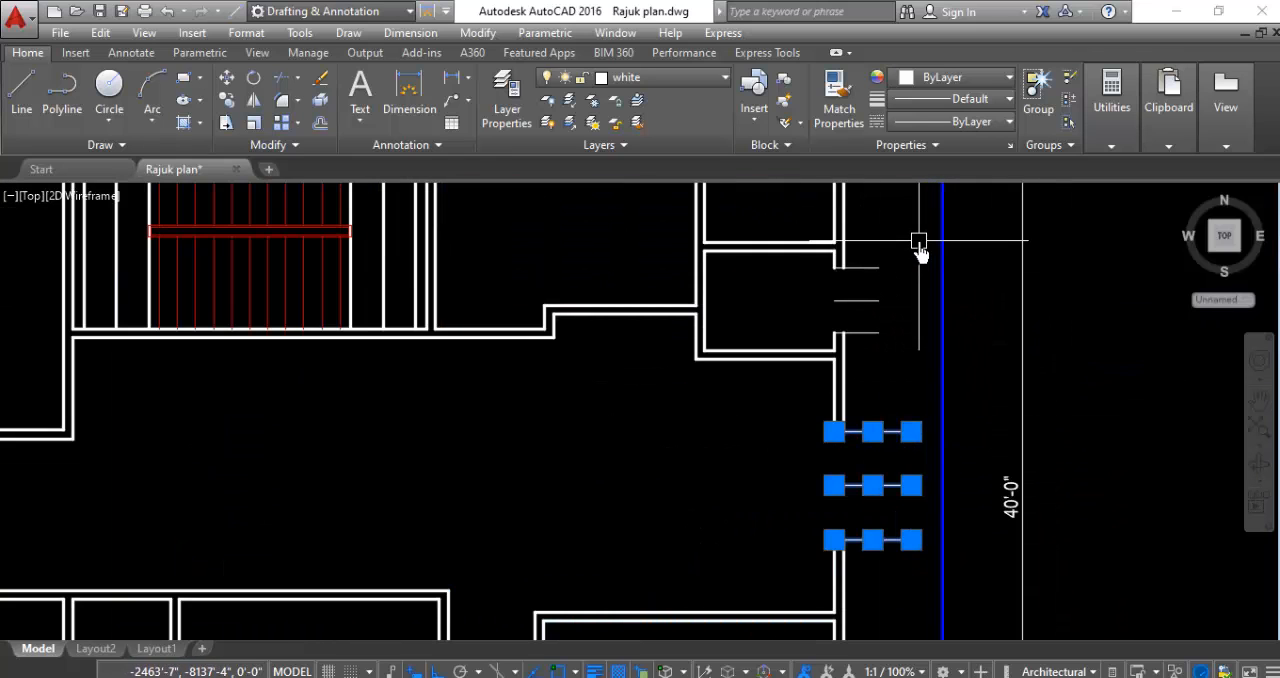
pyautogui.click(918, 242)
pyautogui.click(852, 340)
# - Add the north wall marker lines of the small northeast corner room and the room just east of the staircase to the selection
pyautogui.scroll(-3, 790, 450)
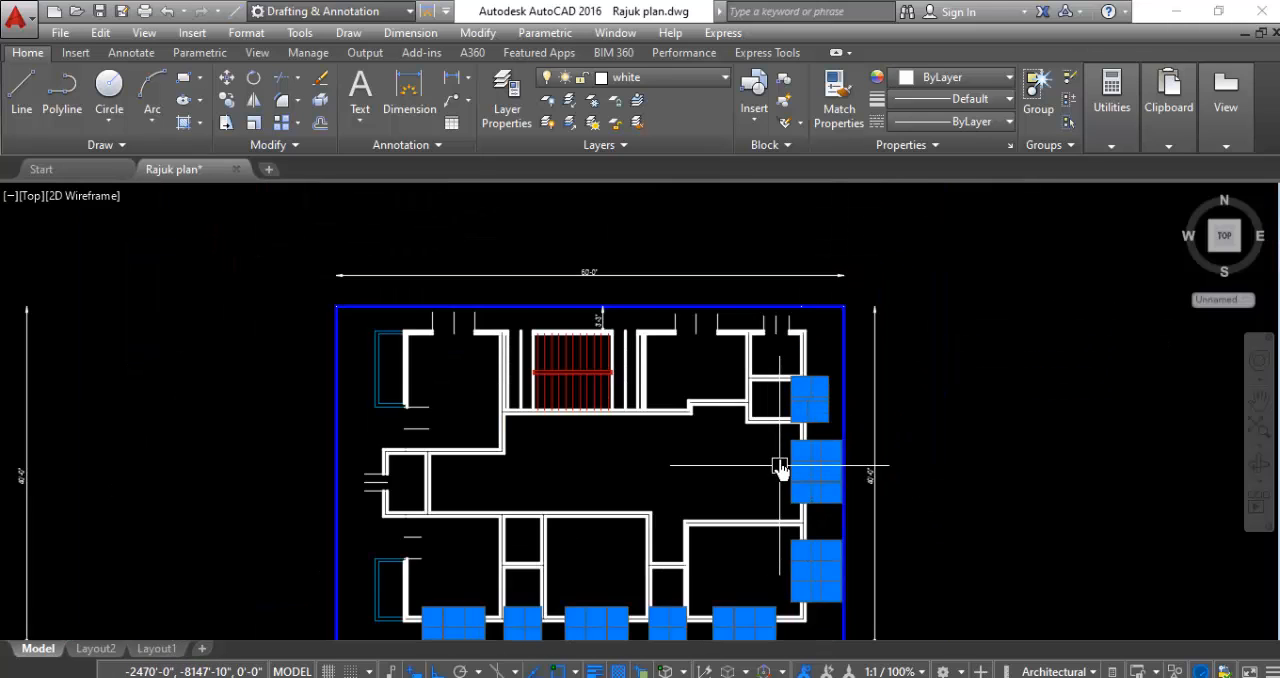
pyautogui.scroll(3, 808, 314)
pyautogui.scroll(3, 808, 314)
pyautogui.click(823, 297)
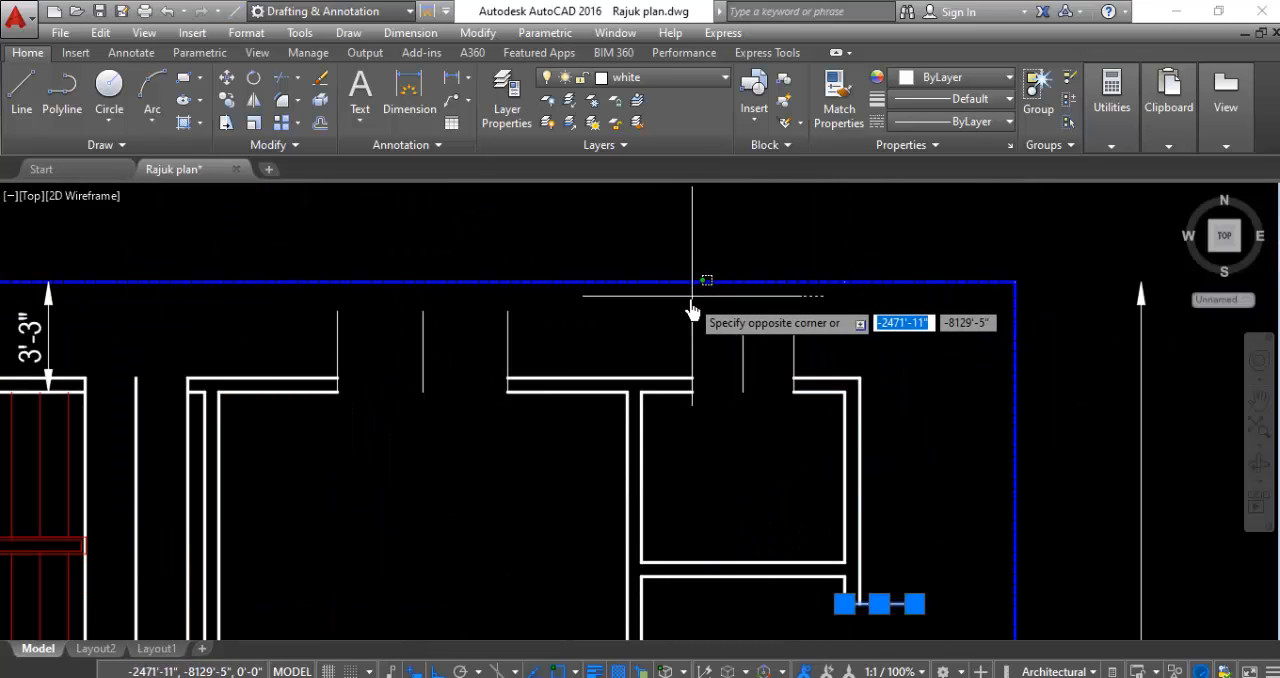
pyautogui.click(660, 350)
pyautogui.click(541, 303)
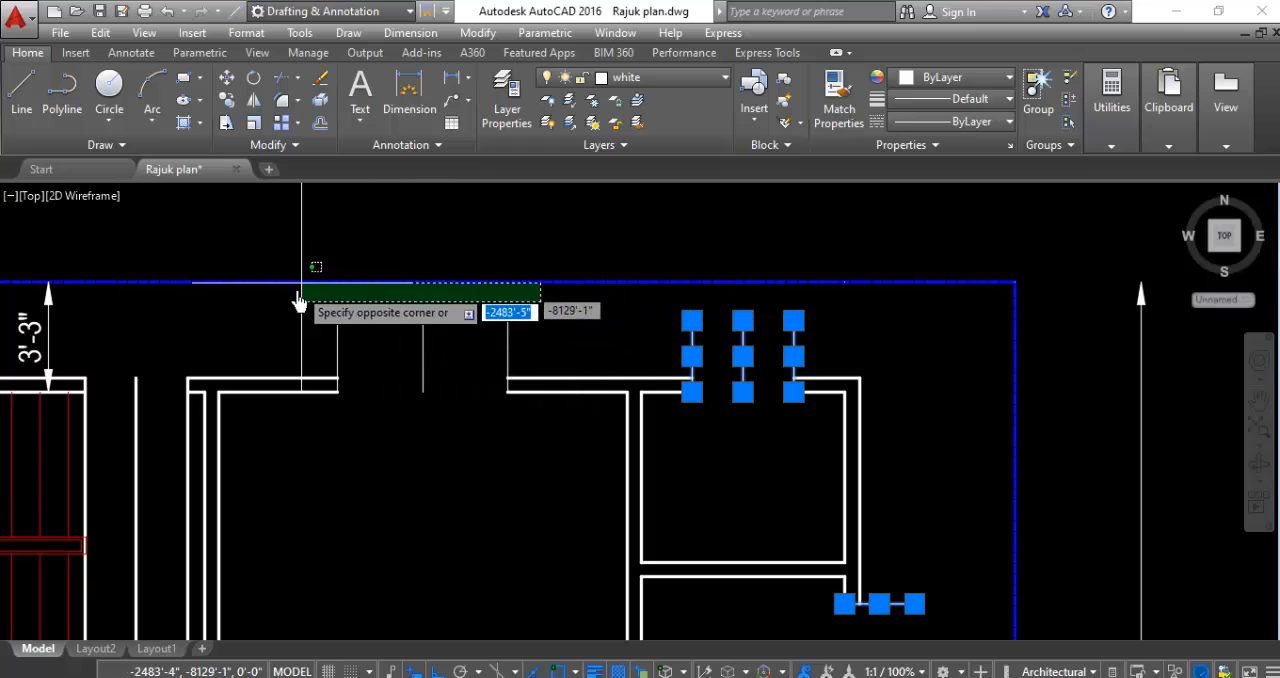
pyautogui.click(290, 347)
# - Add the three full-height vertical lines along the staircase's east side to the selection
pyautogui.scroll(-2, 604, 350)
pyautogui.scroll(4, 390, 386)
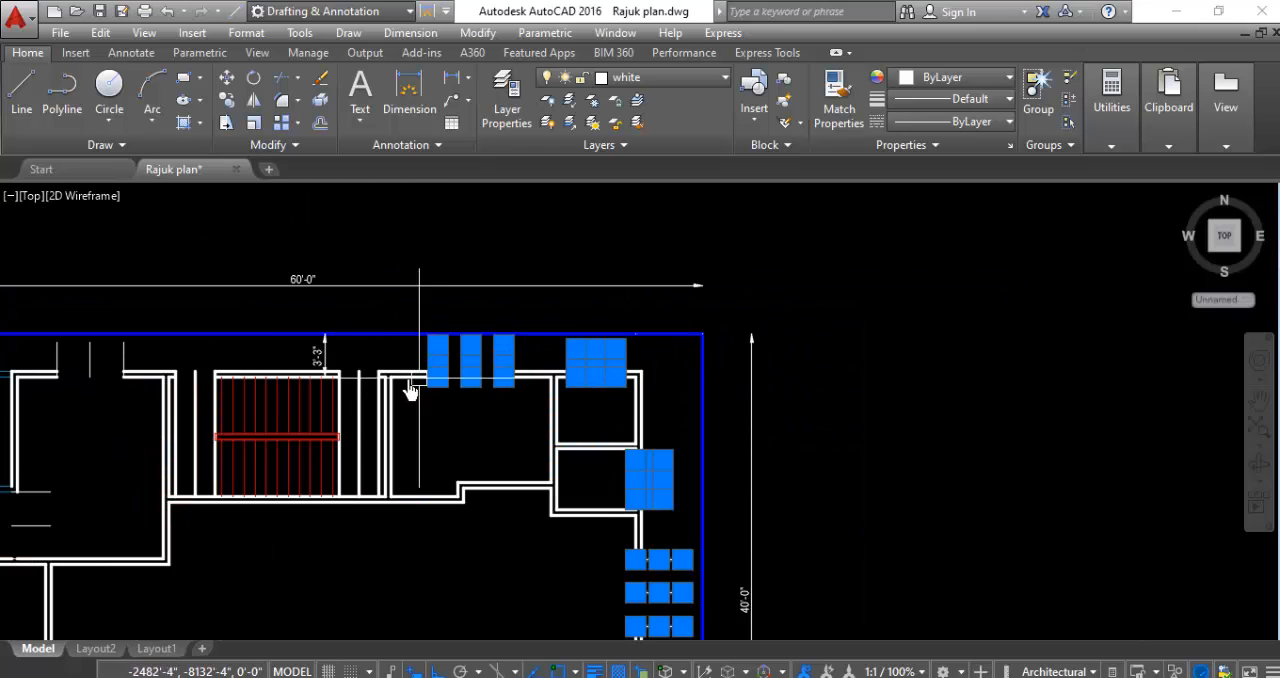
pyautogui.click(387, 412)
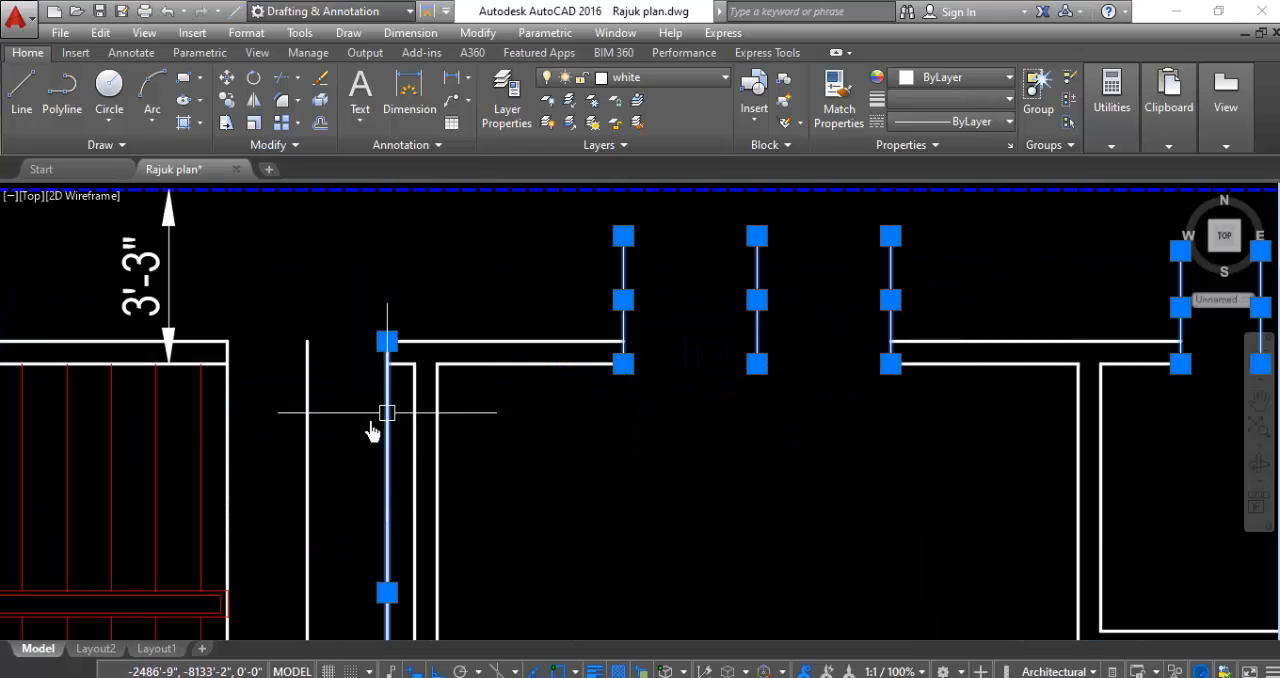
pyautogui.click(300, 441)
pyautogui.scroll(-3, 306, 400)
pyautogui.scroll(2, 265, 530)
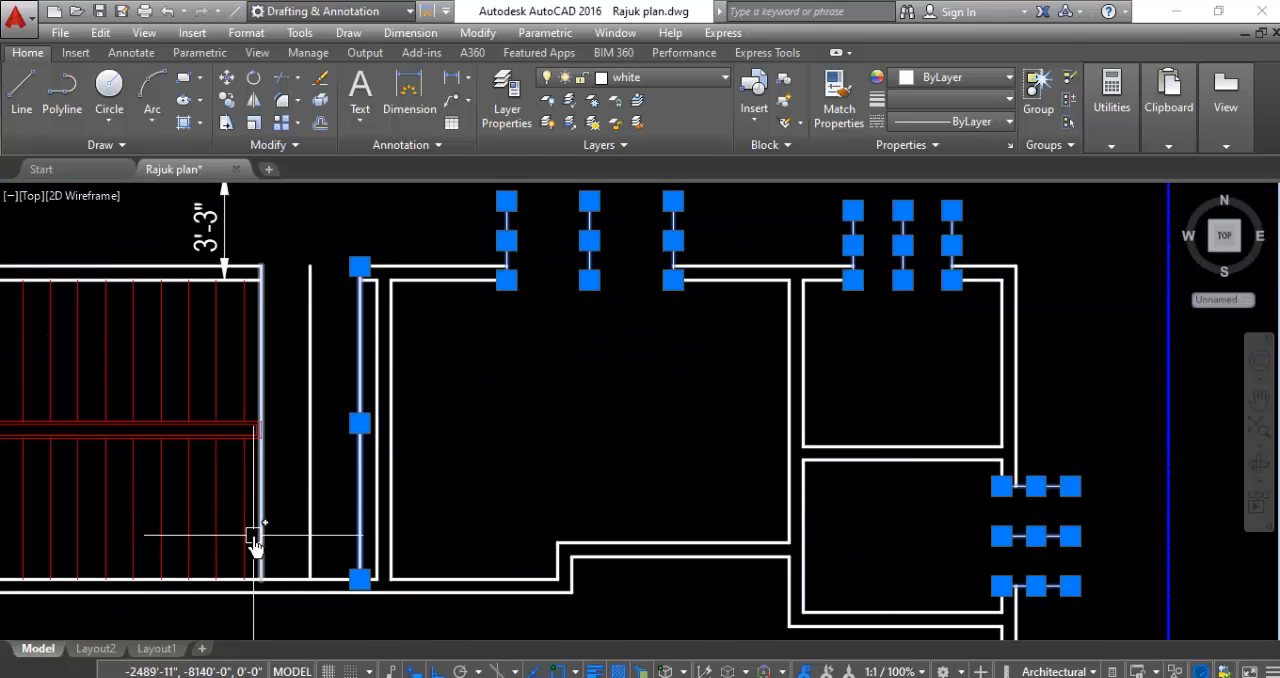
pyautogui.scroll(3, 258, 522)
pyautogui.click(286, 440)
pyautogui.click(260, 468)
pyautogui.click(443, 438)
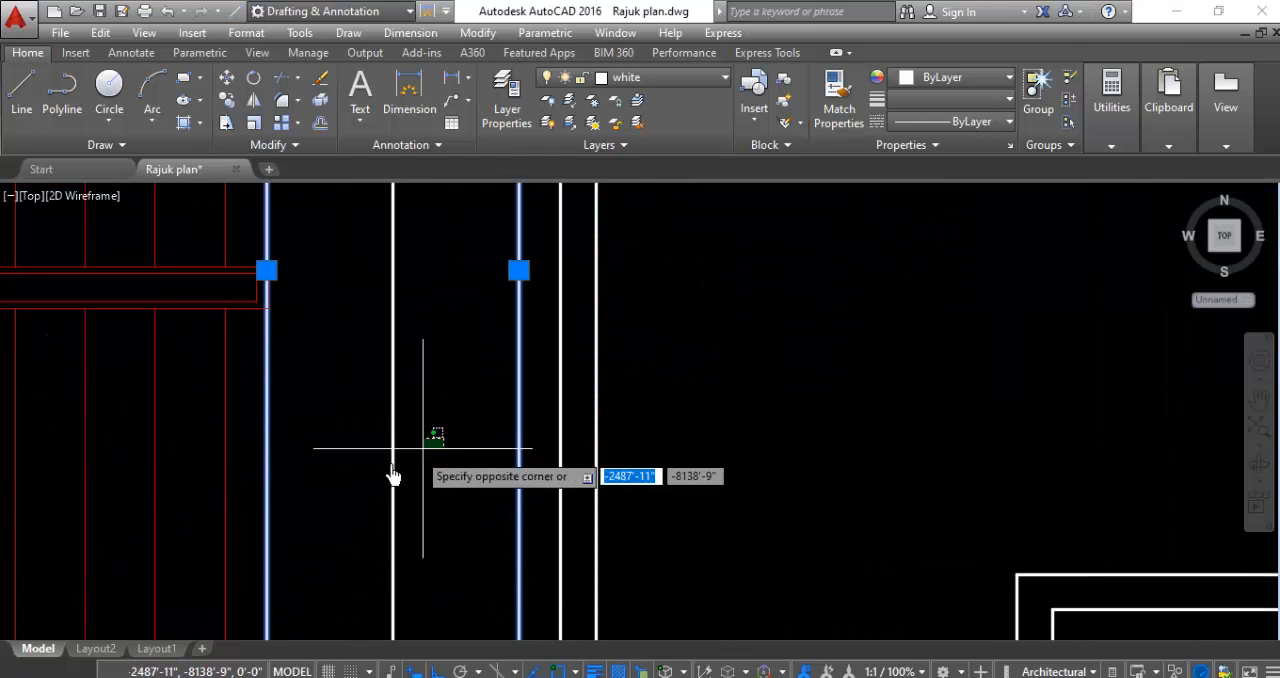
pyautogui.click(390, 472)
pyautogui.scroll(-3, 366, 429)
pyautogui.scroll(4, 232, 386)
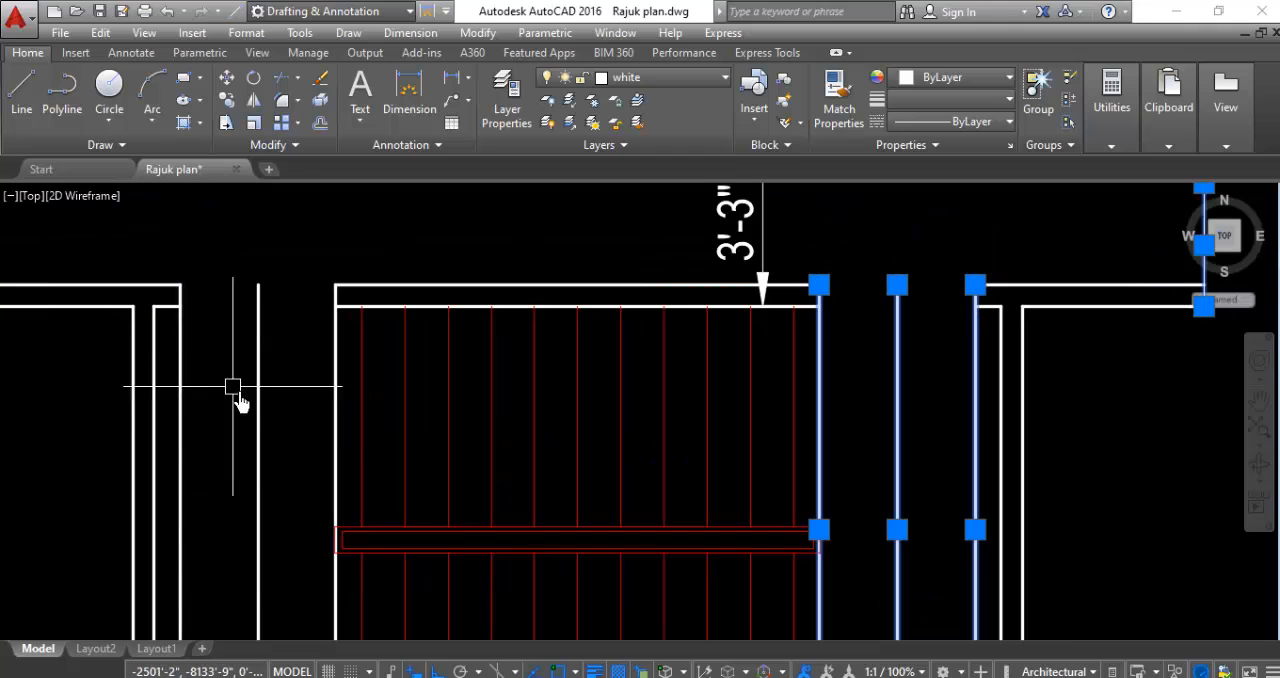
# - Add the three full-height vertical lines along the staircase's west side to the selection
pyautogui.click(336, 417)
pyautogui.click(273, 412)
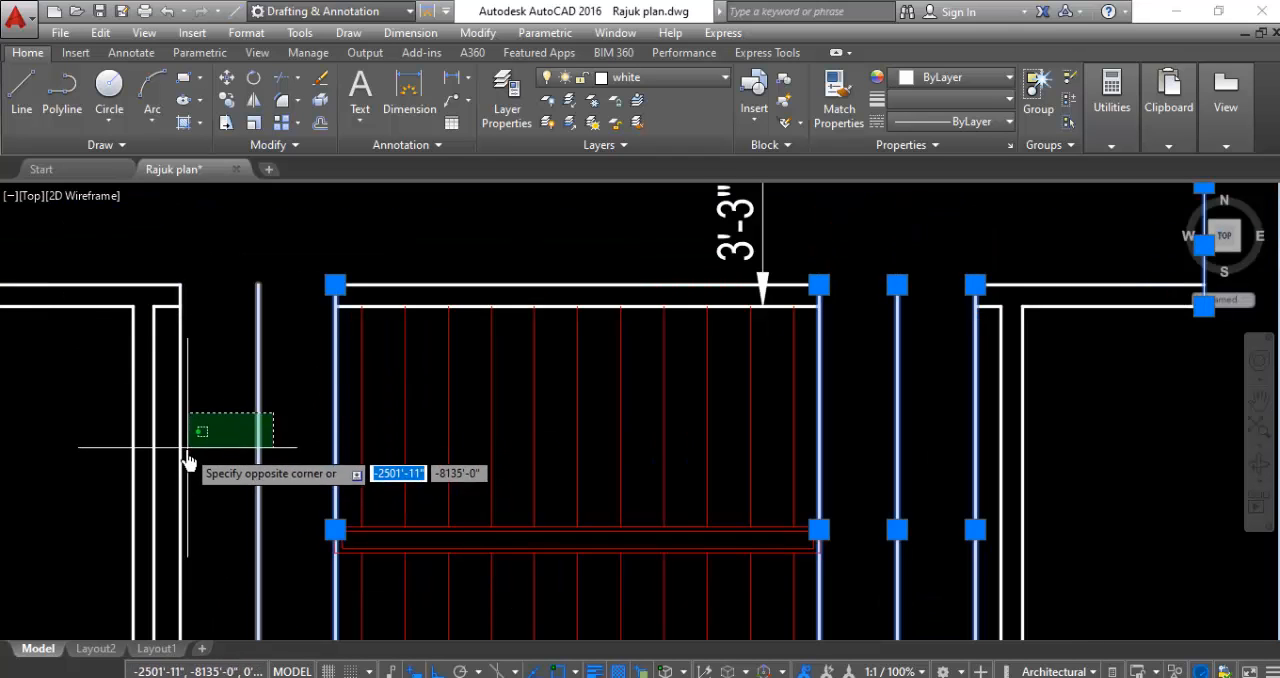
pyautogui.click(166, 449)
pyautogui.scroll(-5, 343, 423)
pyautogui.scroll(4, 266, 394)
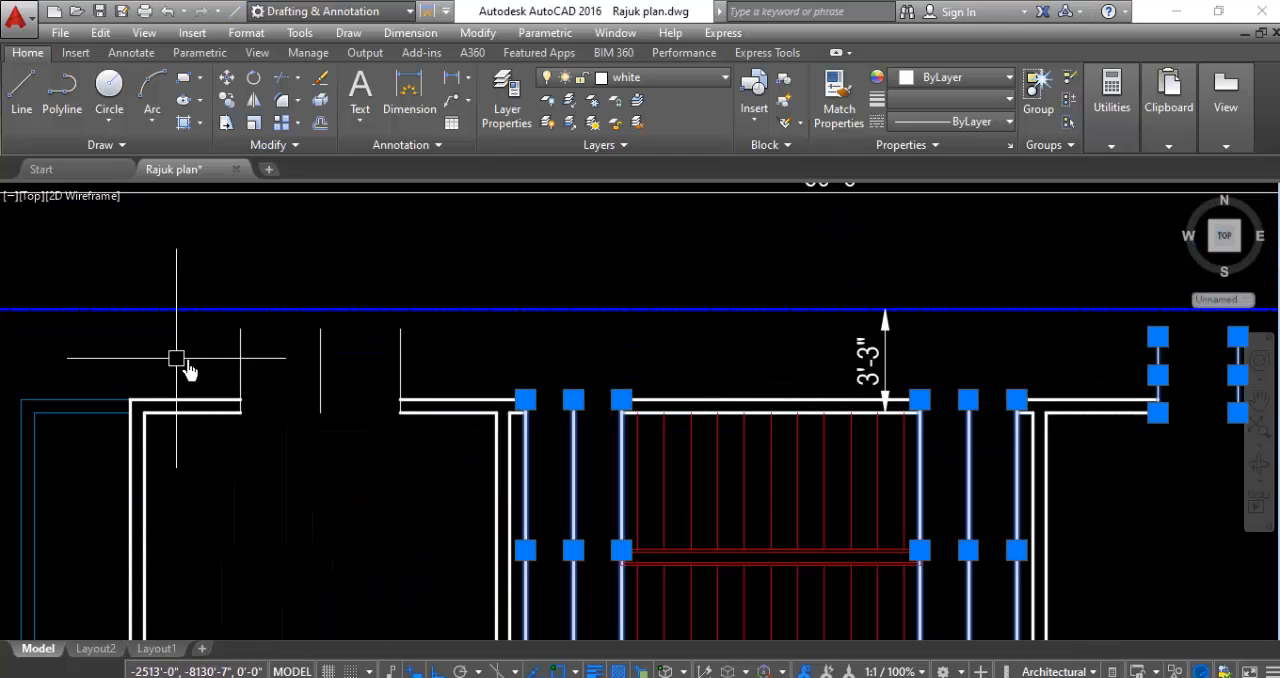
# - Add the three north wall marker lines of the northwest room's window opening to the selection
pyautogui.click(430, 322)
pyautogui.click(232, 366)
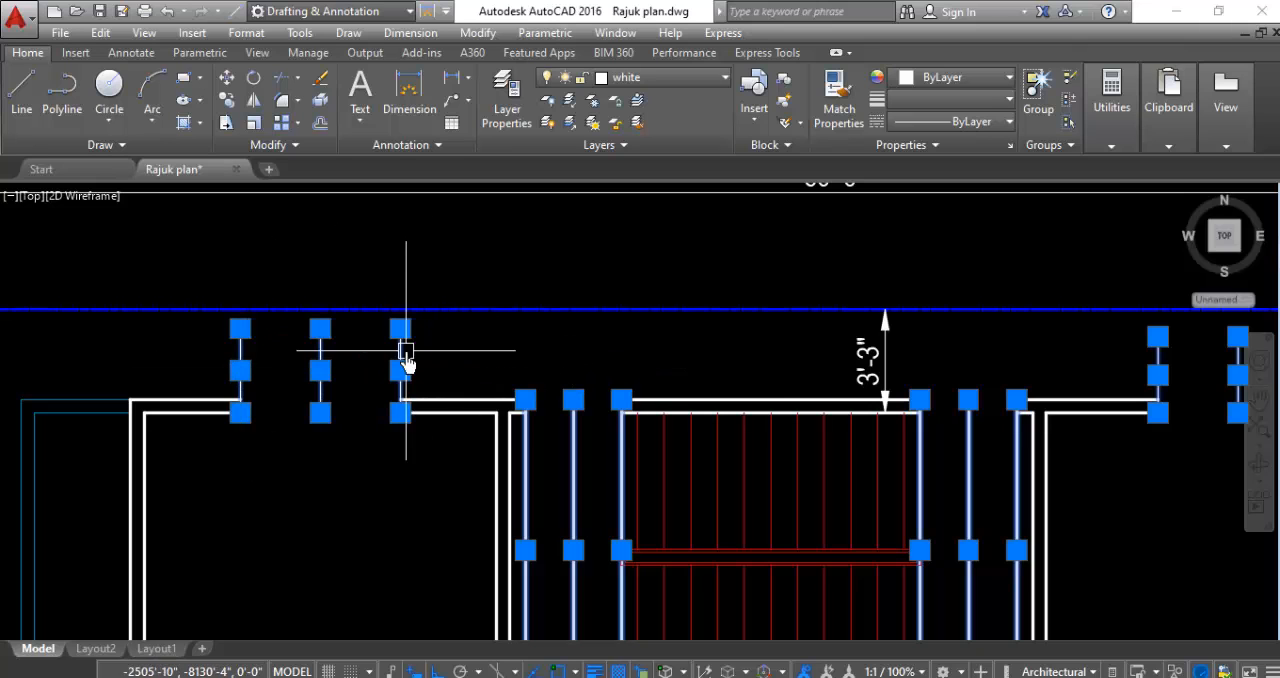
pyautogui.scroll(-3, 400, 370)
pyautogui.scroll(3, 314, 510)
# - Add the horizontal marker lines at the south end of the northwest room's west wall to the selection
pyautogui.click(368, 417)
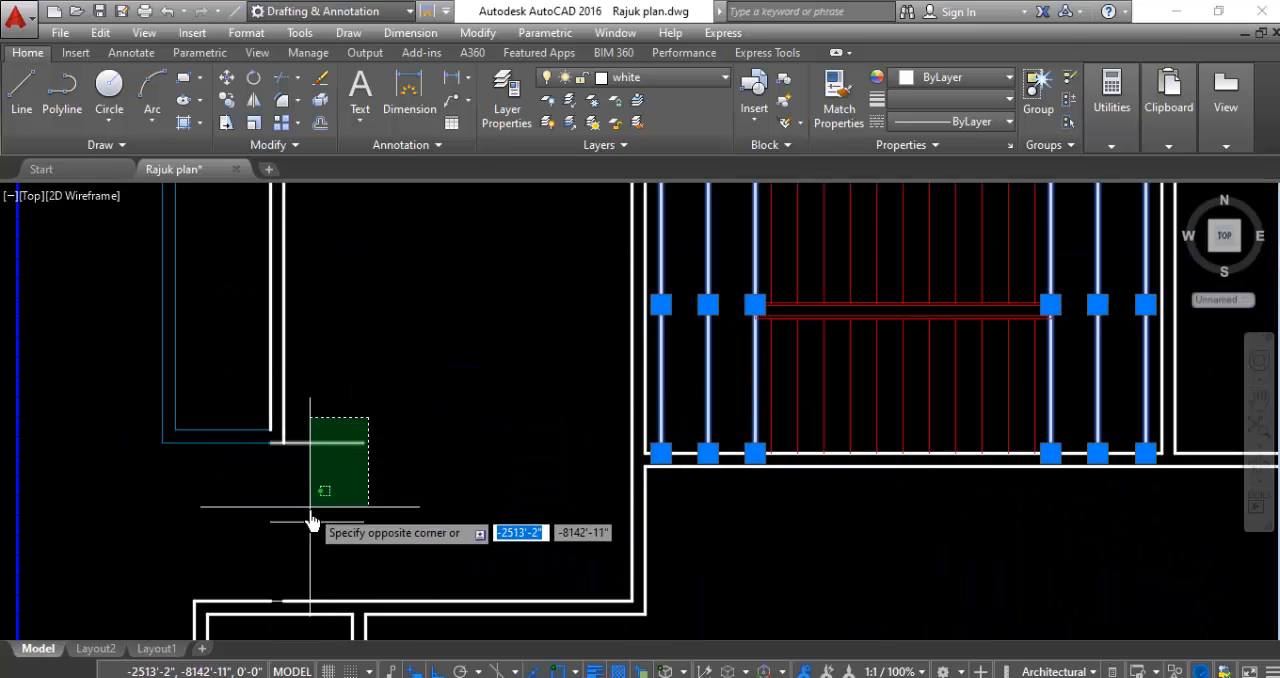
pyautogui.click(312, 521)
pyautogui.scroll(-3, 383, 520)
pyautogui.scroll(5, 360, 471)
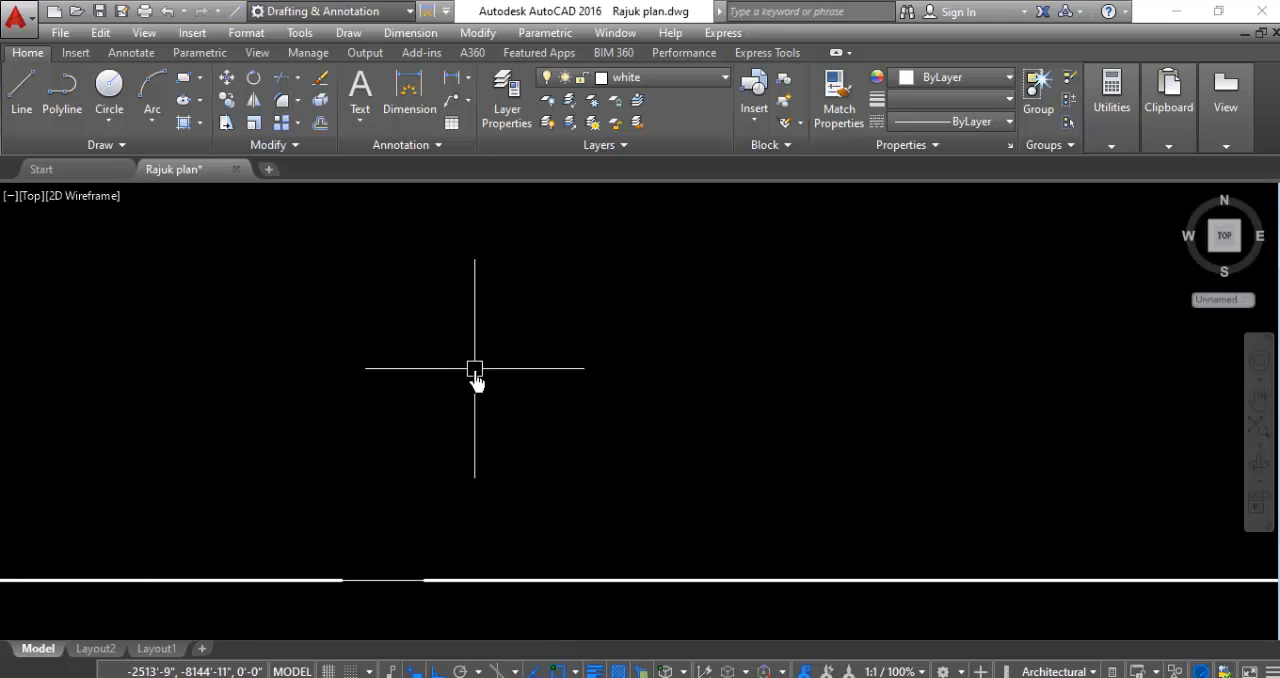
pyautogui.scroll(-4, 475, 370)
pyautogui.click(657, 200)
pyautogui.click(549, 311)
pyautogui.scroll(4, 440, 436)
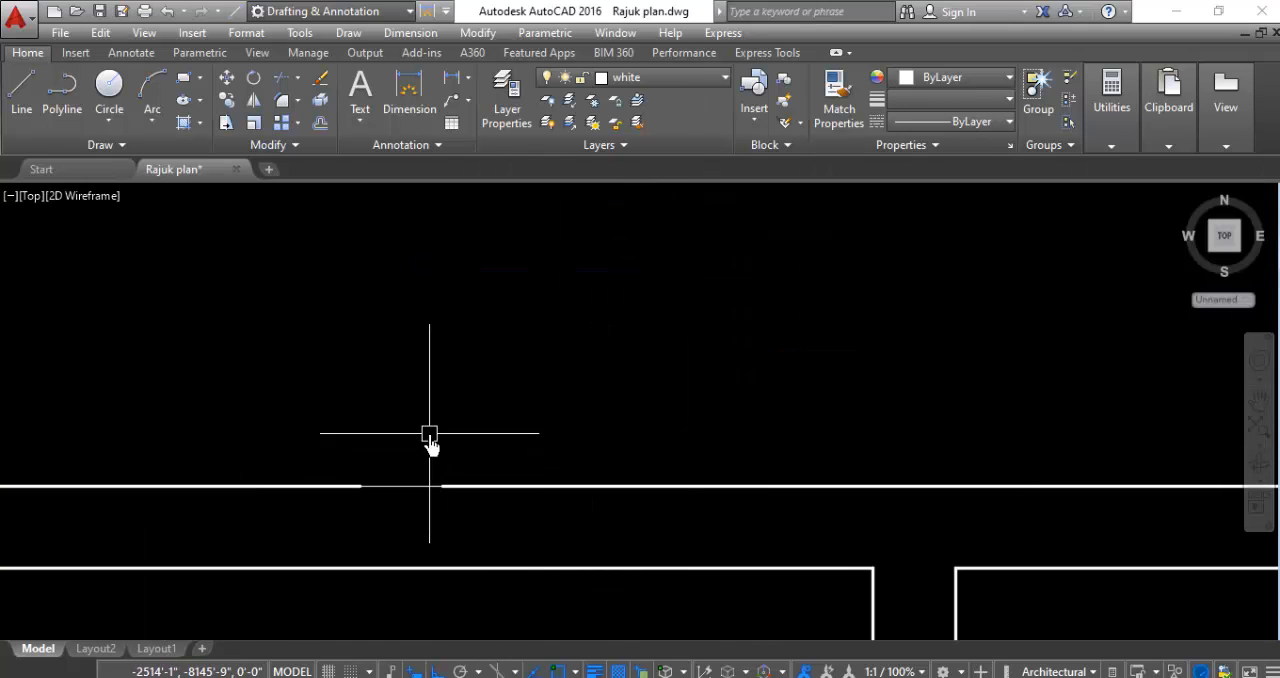
# - Add the marker line crossing the gap in the small west room's north wall to the selection
pyautogui.click(429, 434)
pyautogui.click(380, 514)
pyautogui.scroll(-5, 517, 260)
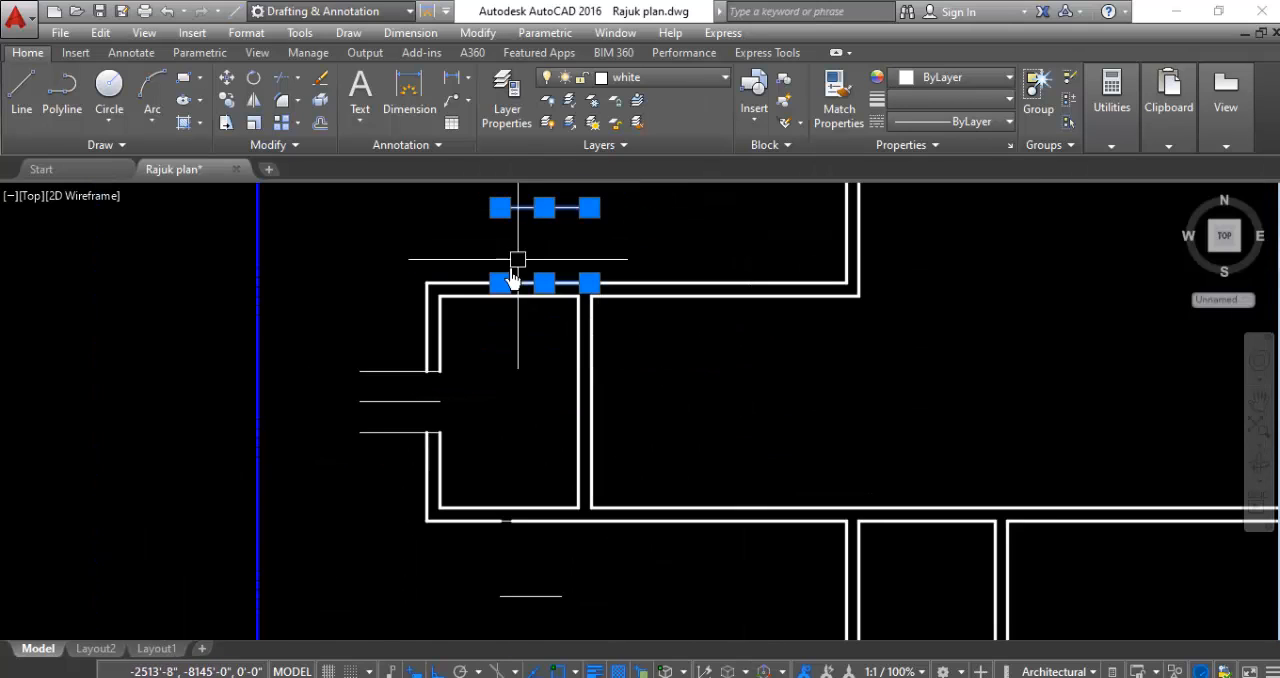
# - Add the small west room's three west wall marker lines to the selection and delete all selected lines
pyautogui.click(370, 348)
pyautogui.click(334, 494)
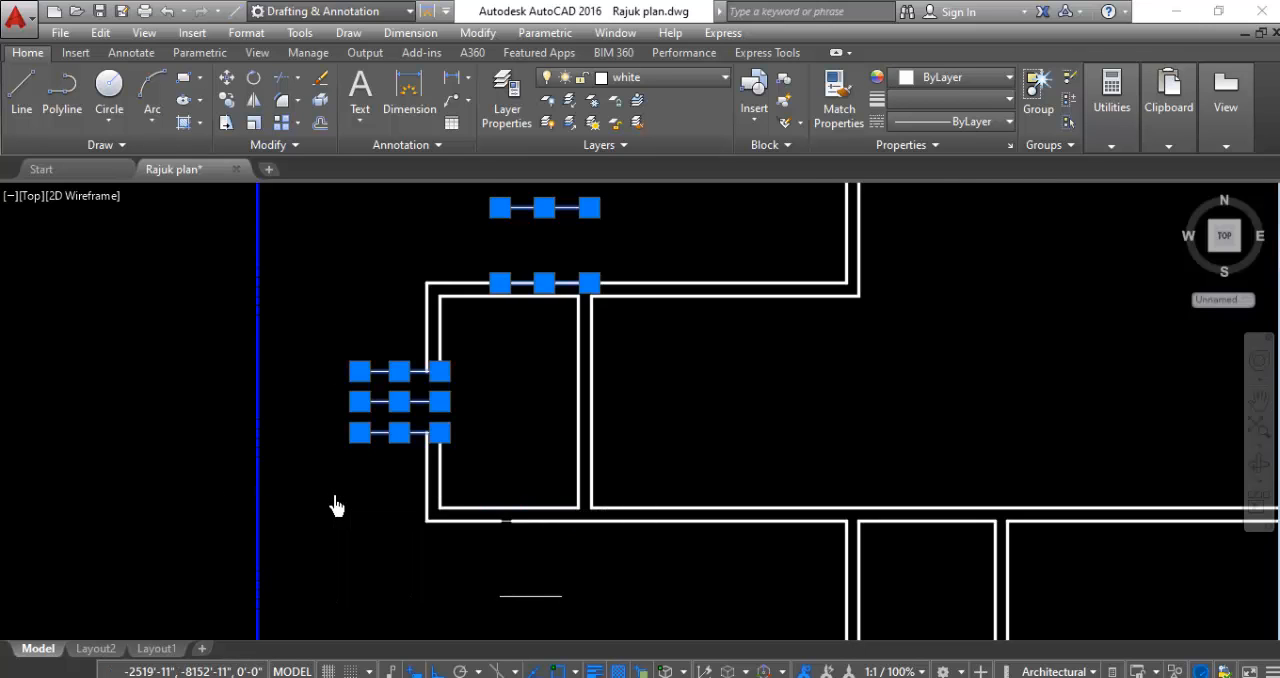
pyautogui.press('Delete')
# - Delete the two horizontal marker lines at the north end of the southwest room's west wall
pyautogui.scroll(-4, 457, 371)
pyautogui.scroll(4, 497, 491)
pyautogui.click(537, 392)
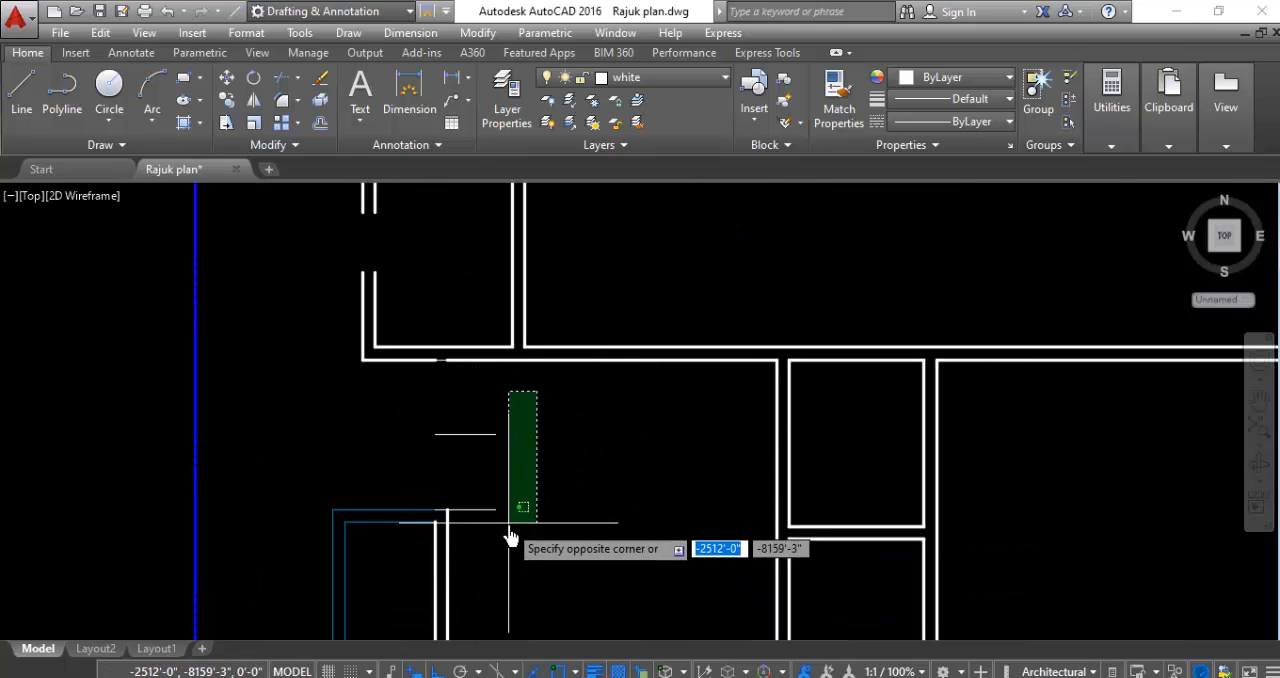
pyautogui.click(509, 537)
pyautogui.press('Delete')
# - Delete the leftover marker line in the gap of the small west room's south wall
pyautogui.scroll(5, 409, 366)
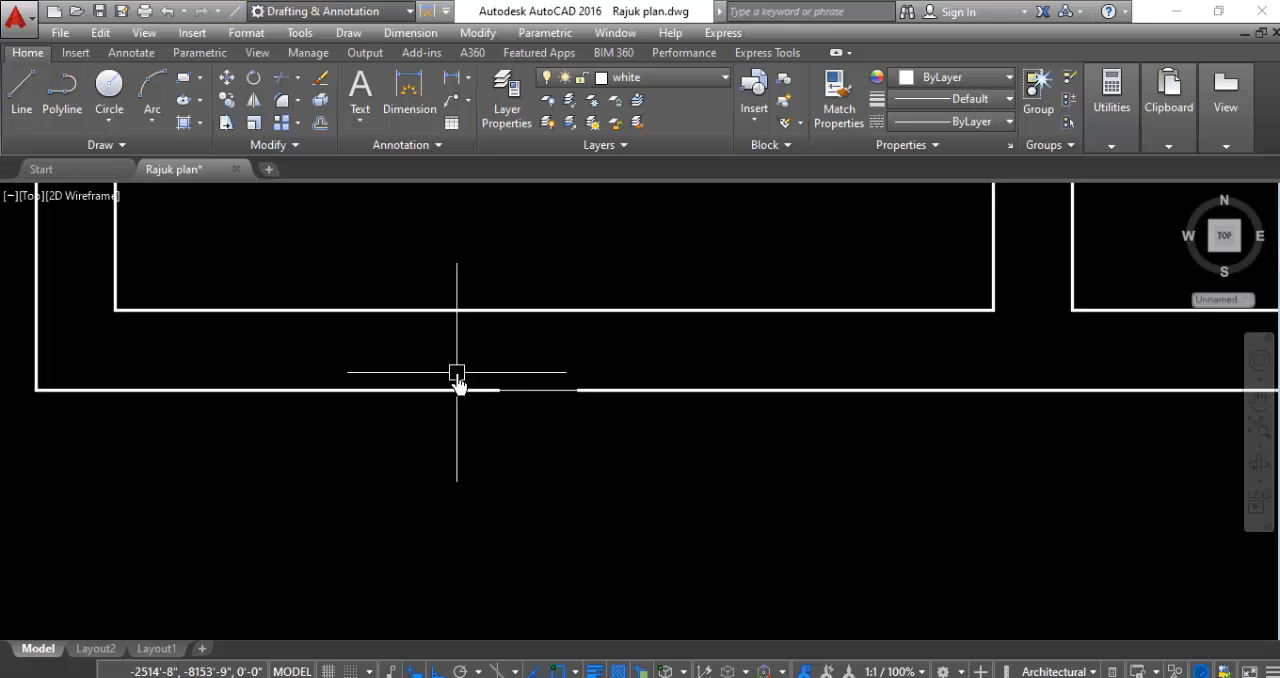
pyautogui.click(553, 389)
pyautogui.press('Delete')
pyautogui.scroll(-4, 475, 340)
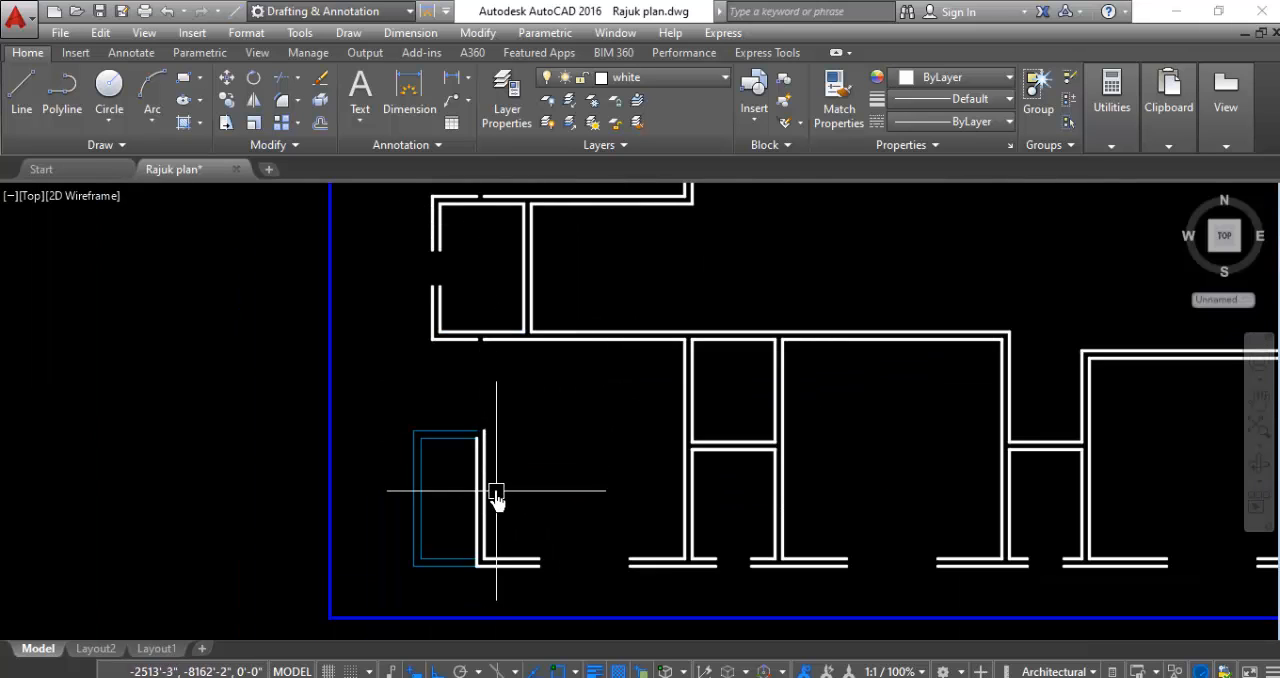
# - Examine the cleaned-up floor plan and the openings in its outer walls
pyautogui.scroll(-4, 496, 497)
pyautogui.scroll(3, 786, 386)
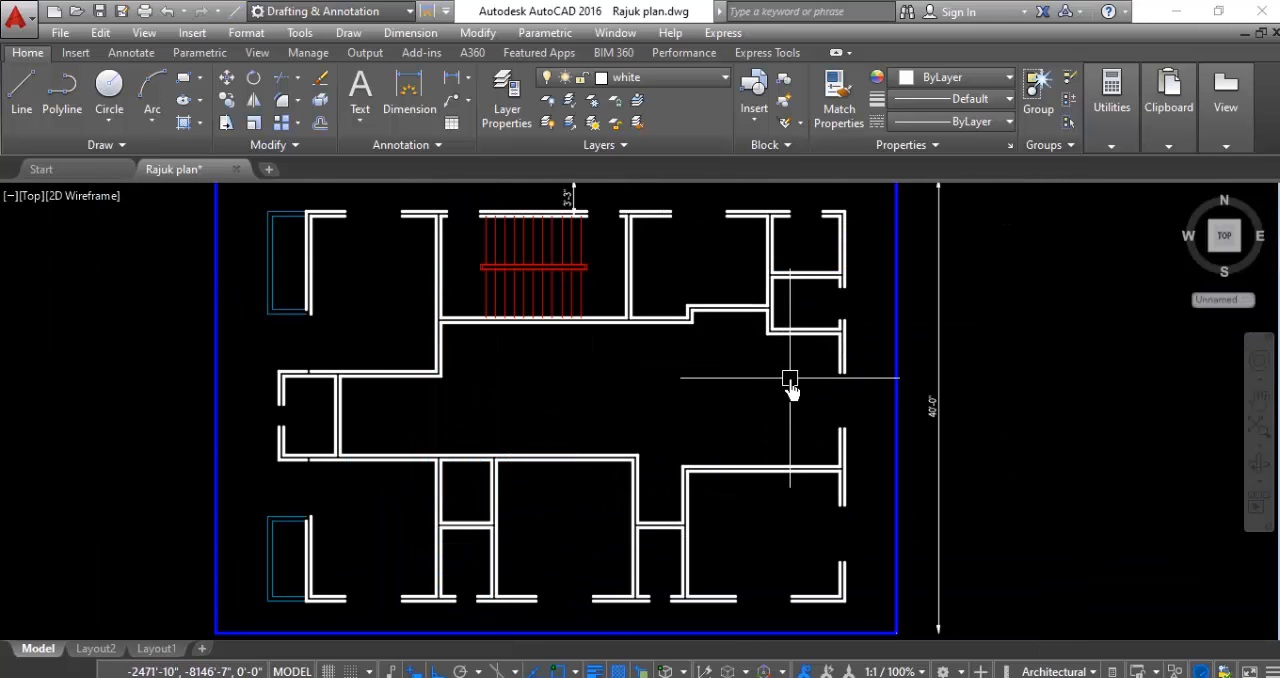
pyautogui.scroll(-3, 733, 365)
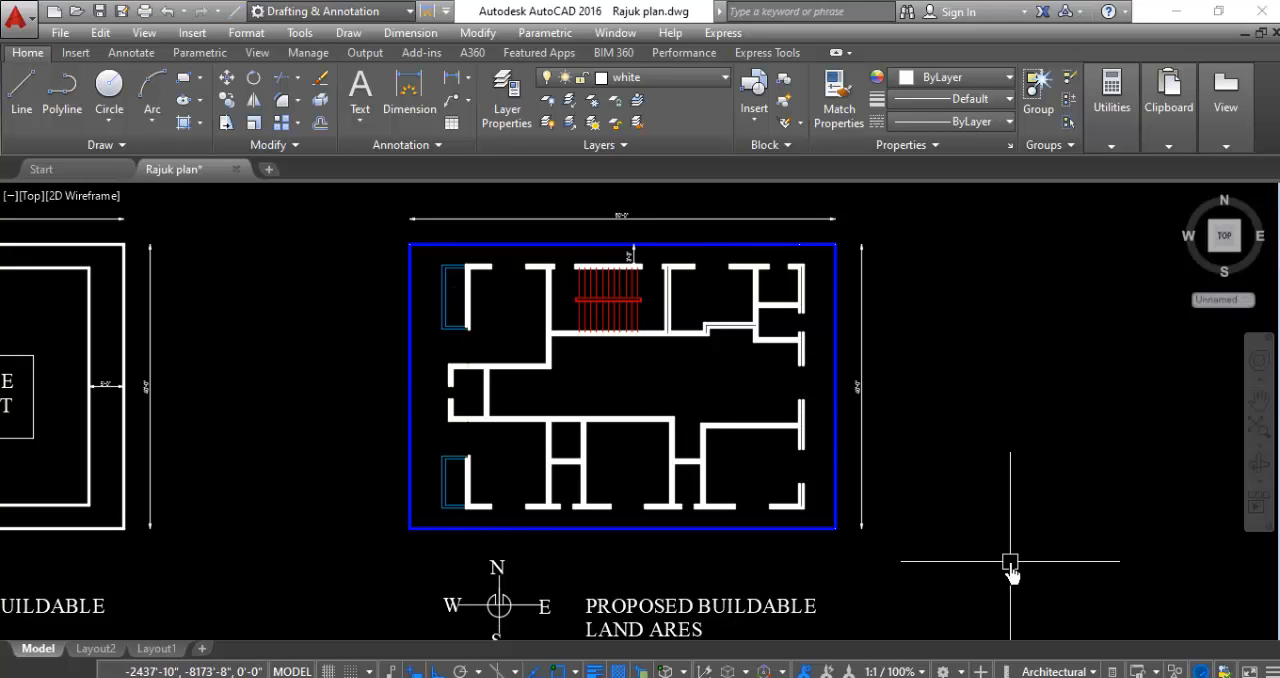
pyautogui.scroll(3, 957, 309)
pyautogui.scroll(-3, 958, 310)
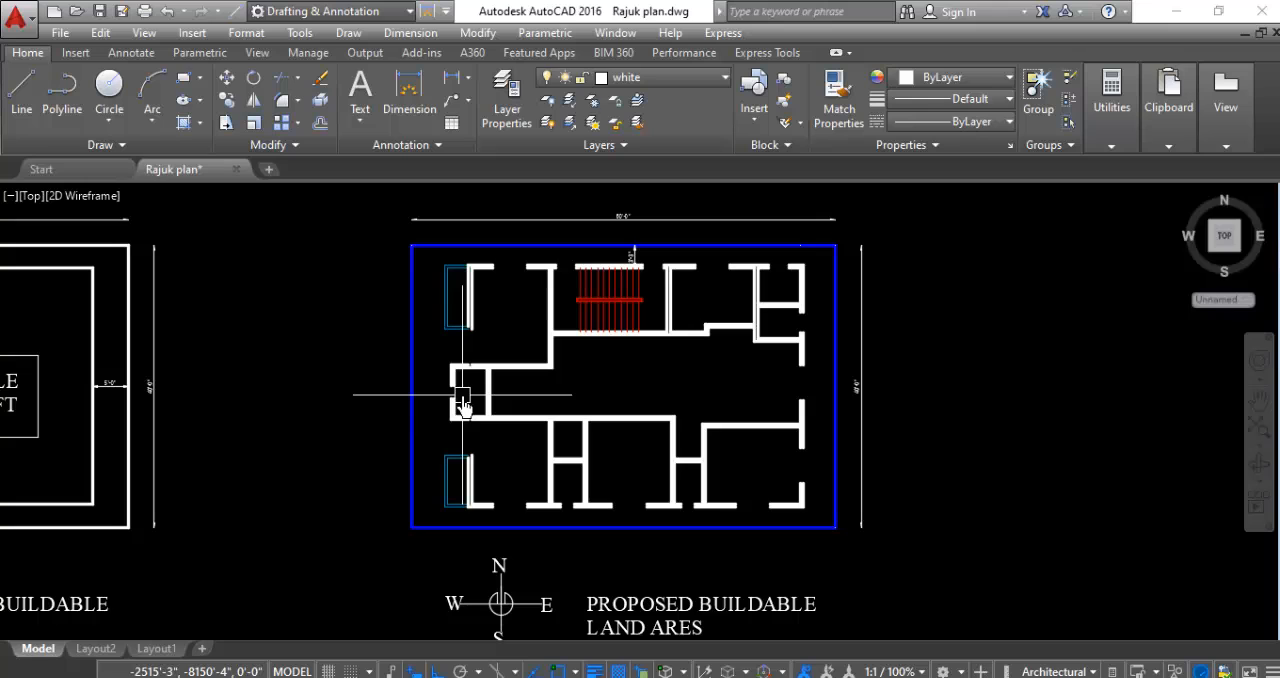
pyautogui.scroll(2, 492, 487)
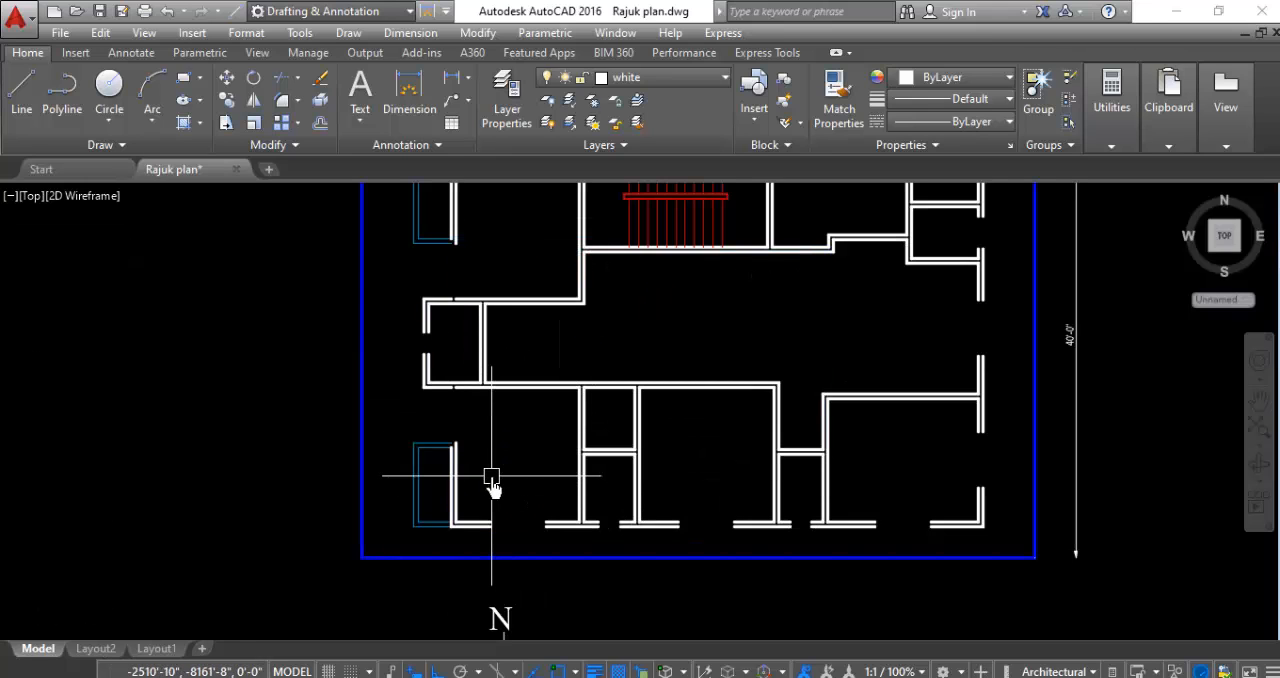
pyautogui.scroll(-2, 509, 473)
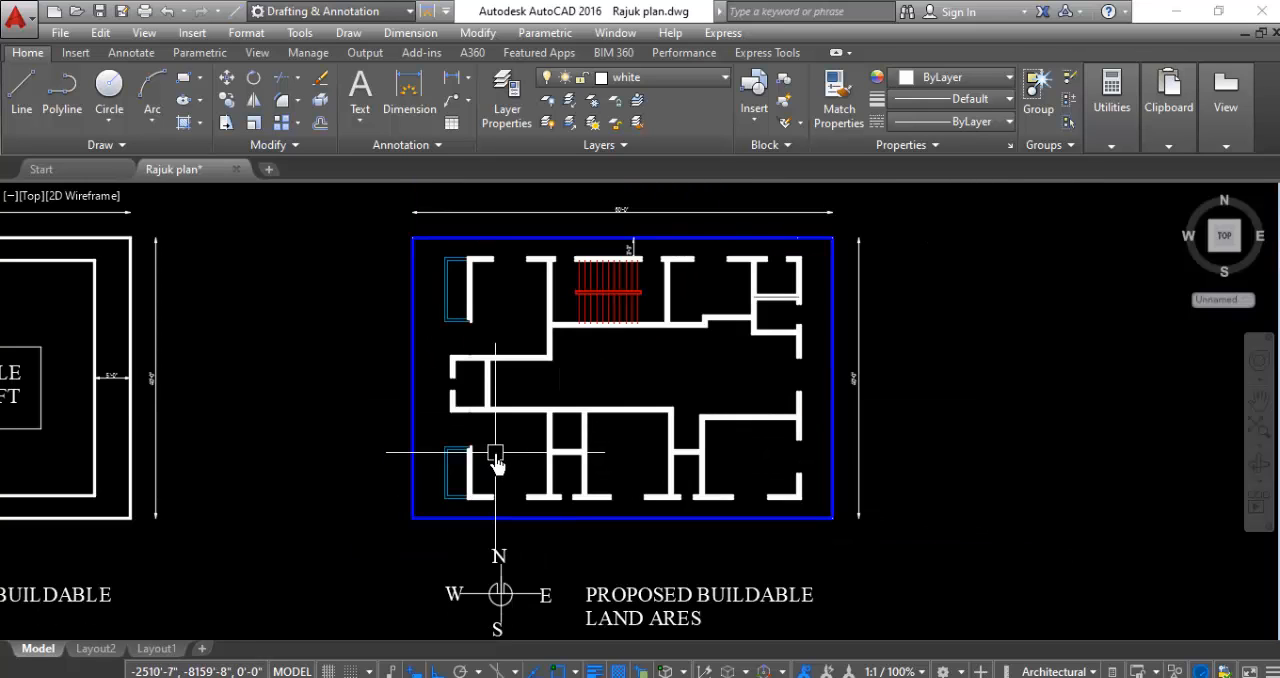
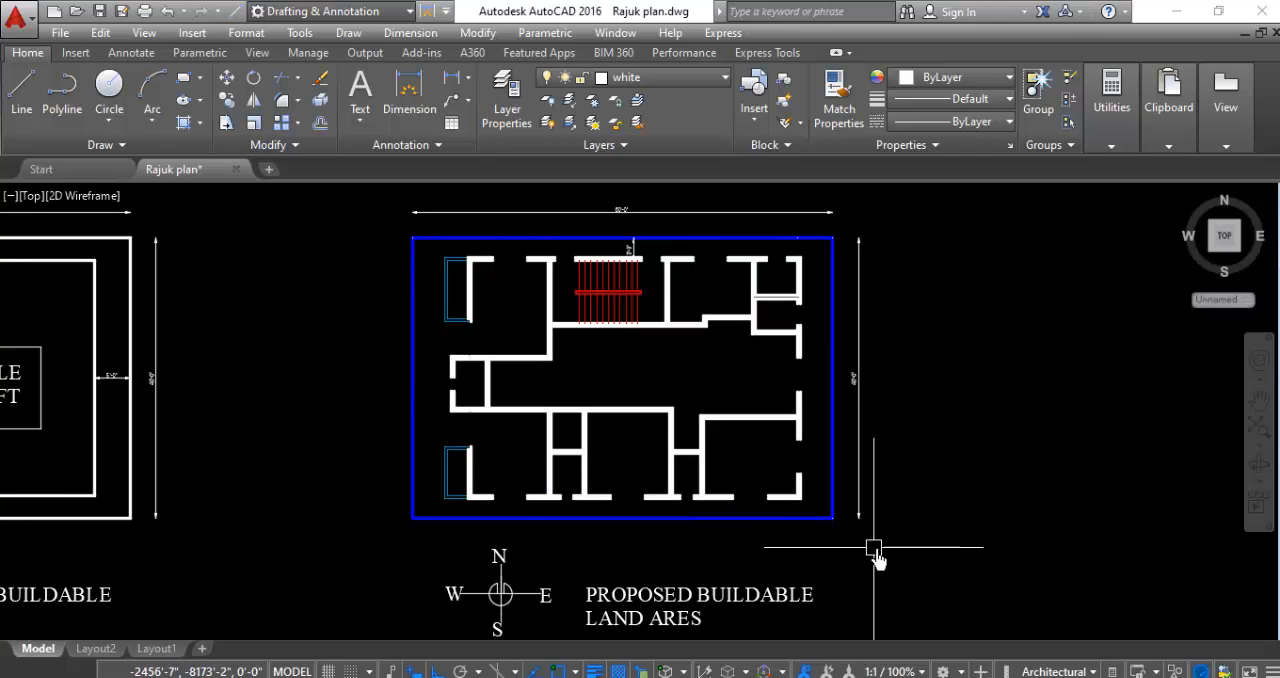
# - Draw a vertical guide line north from the southwest room's northeast inner corner across its north wall
pyautogui.scroll(4, 585, 395)
pyautogui.scroll(-2, 541, 410)
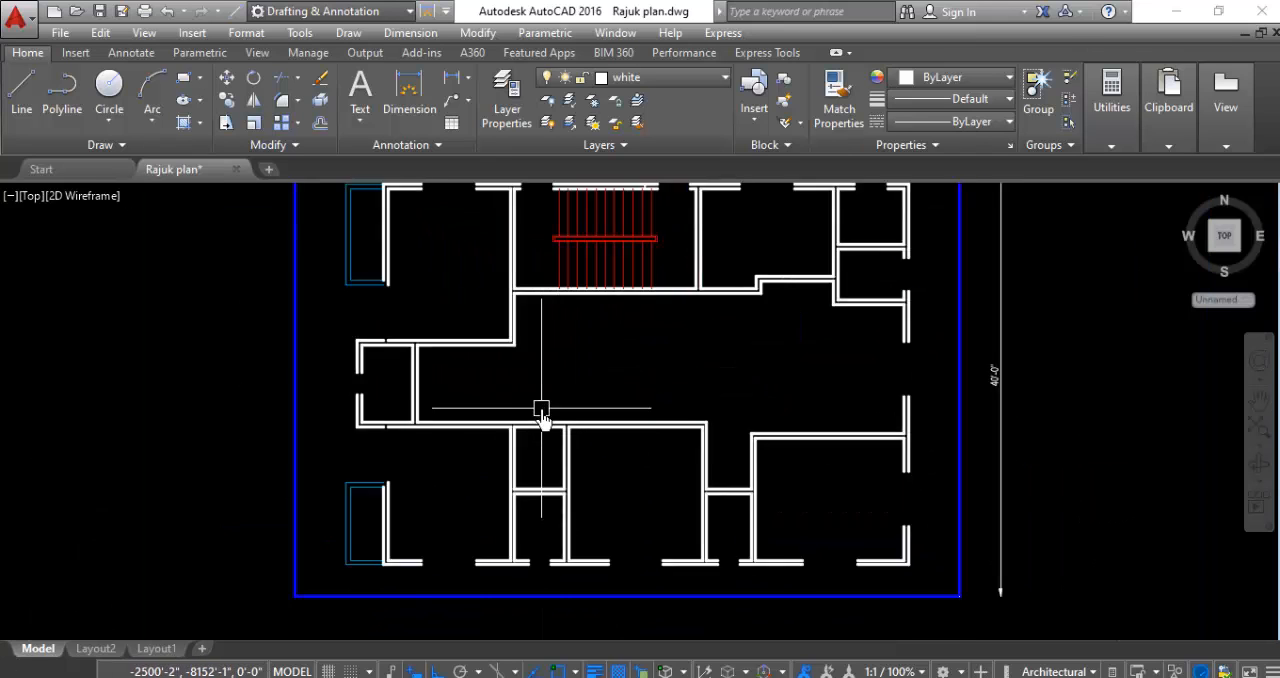
pyautogui.scroll(-2, 541, 410)
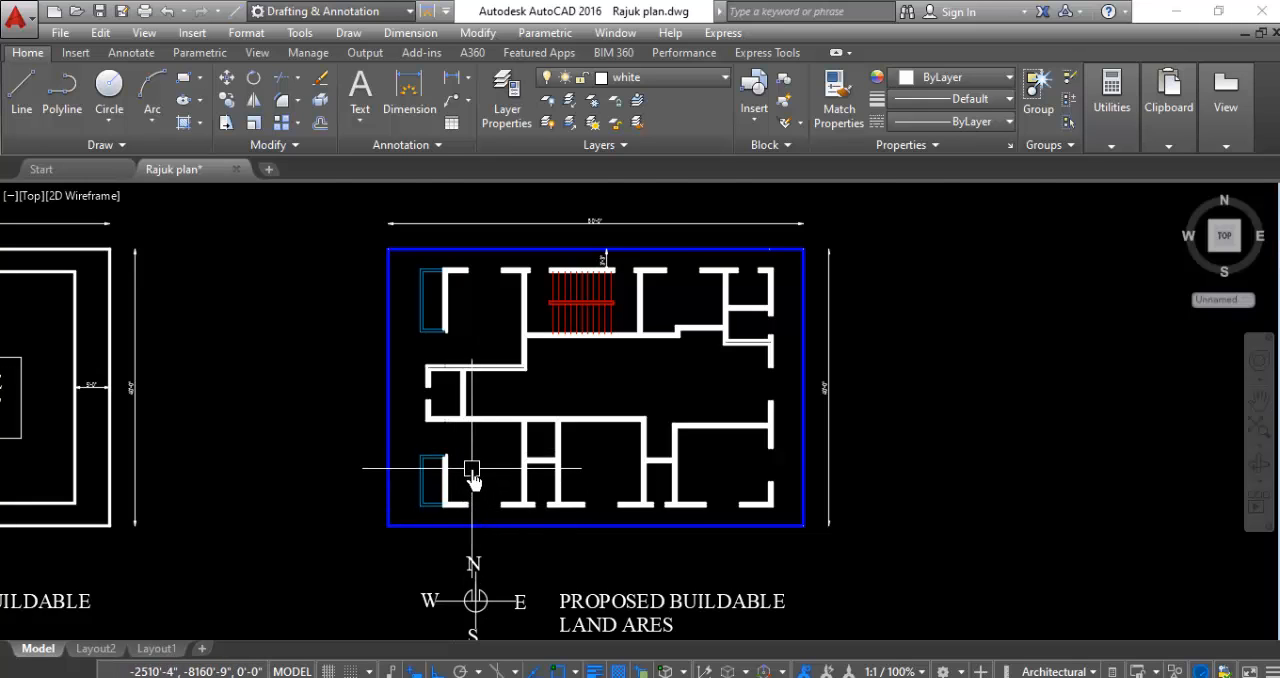
pyautogui.scroll(1, 471, 469)
pyautogui.scroll(4, 571, 385)
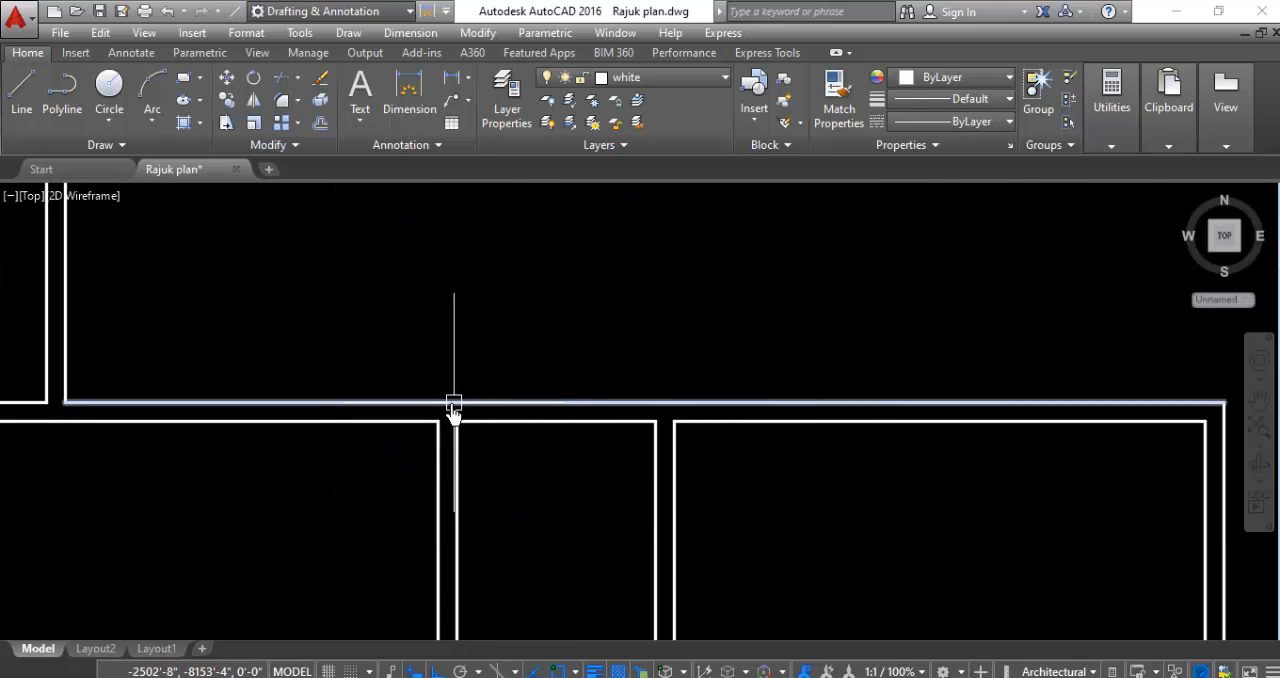
pyautogui.scroll(-2, 439, 290)
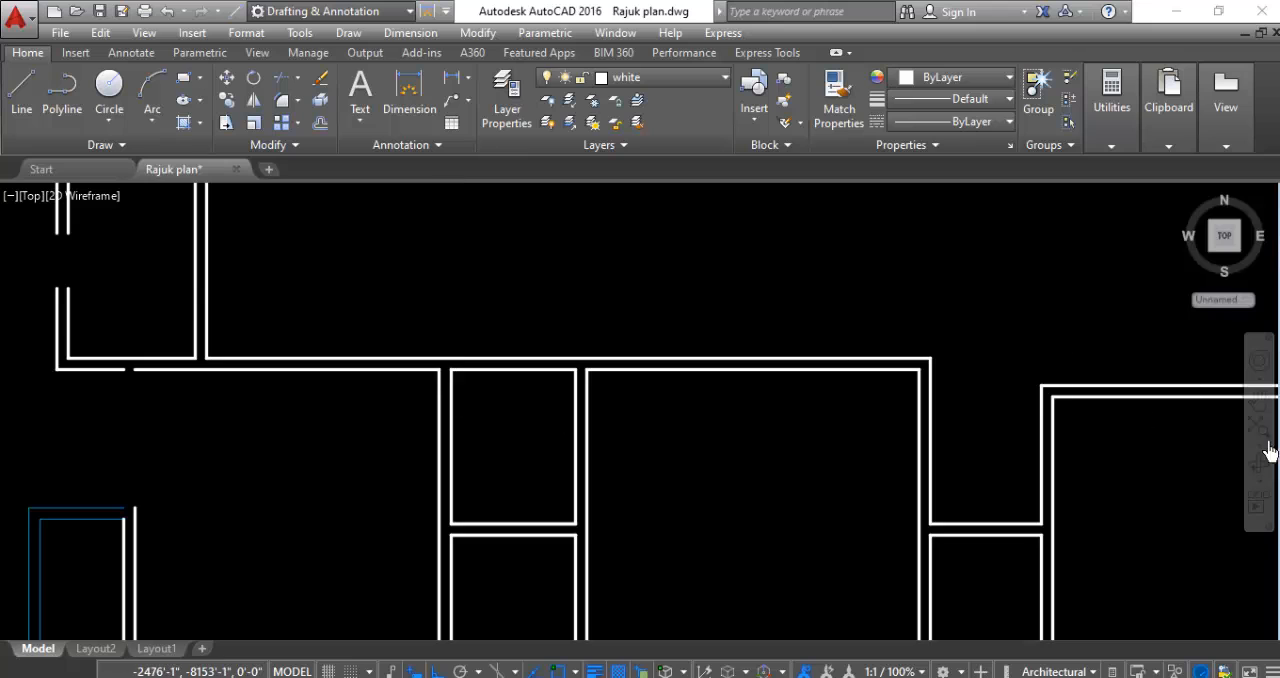
pyautogui.click(18, 97)
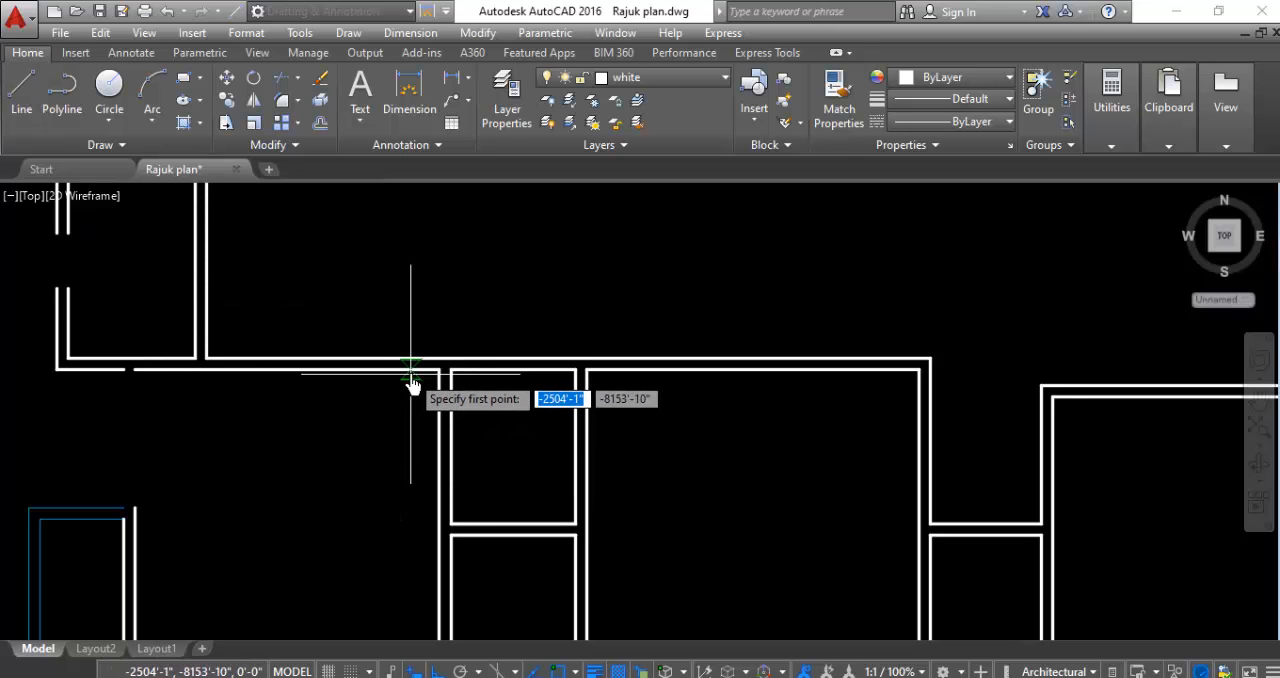
pyautogui.scroll(3, 420, 377)
pyautogui.click(466, 380)
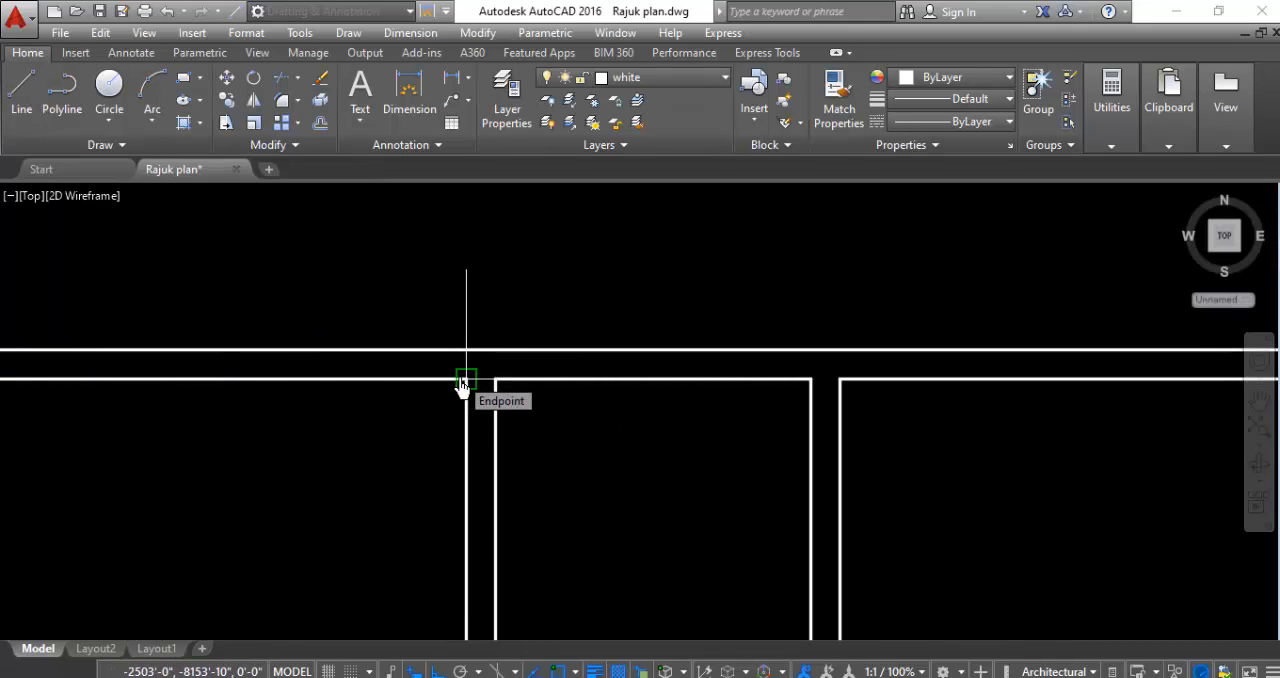
pyautogui.scroll(-4, 460, 385)
pyautogui.click(462, 240)
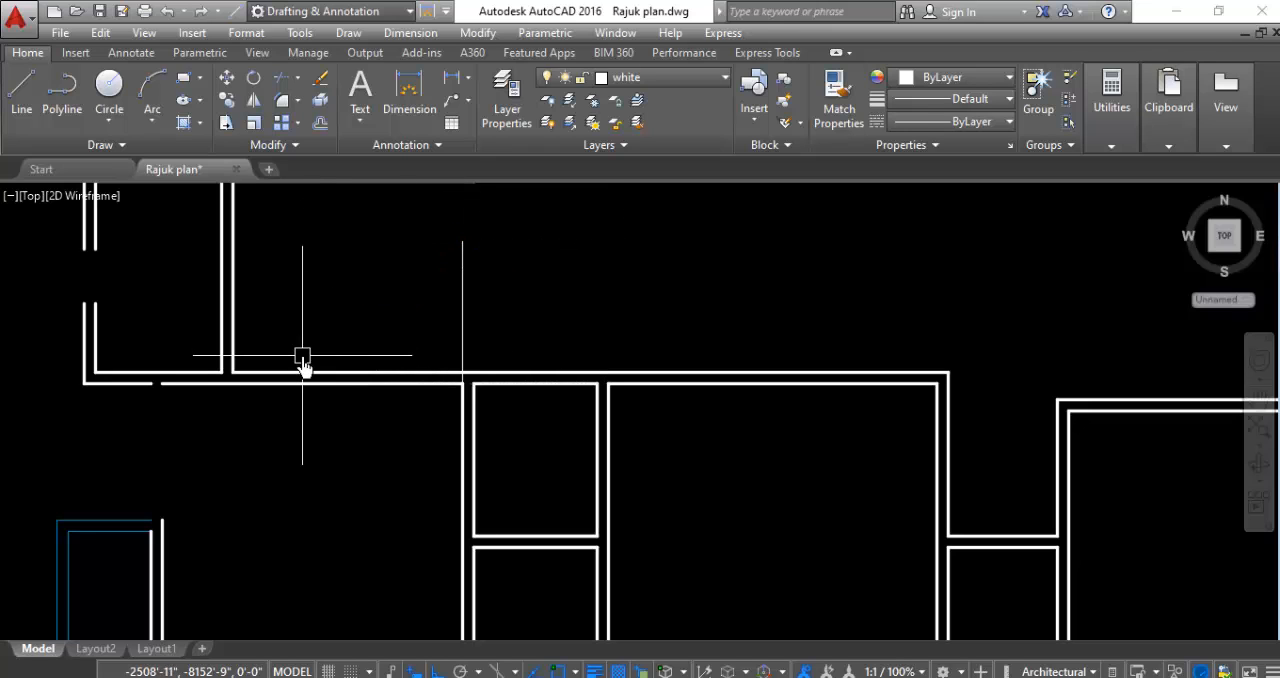
# - Examine the new guide line at the southwest room and the finished 1st to 5th floor plan for reference
pyautogui.scroll(-2, 580, 405)
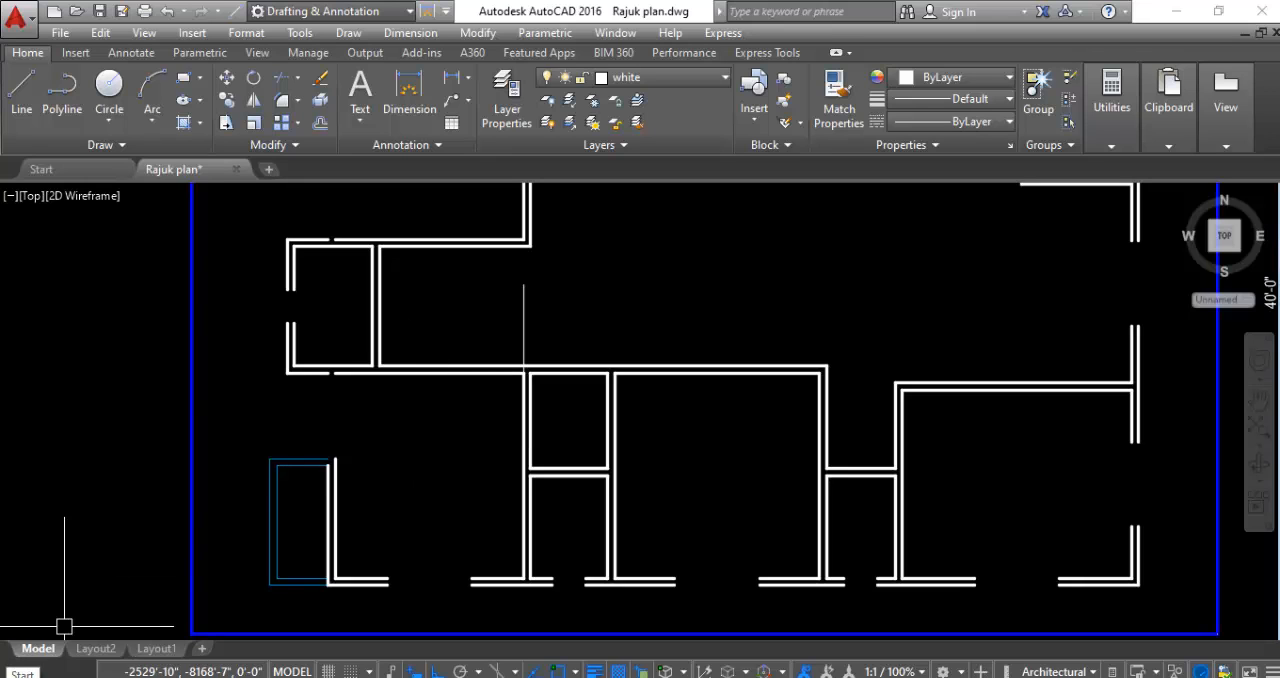
pyautogui.scroll(5, 519, 388)
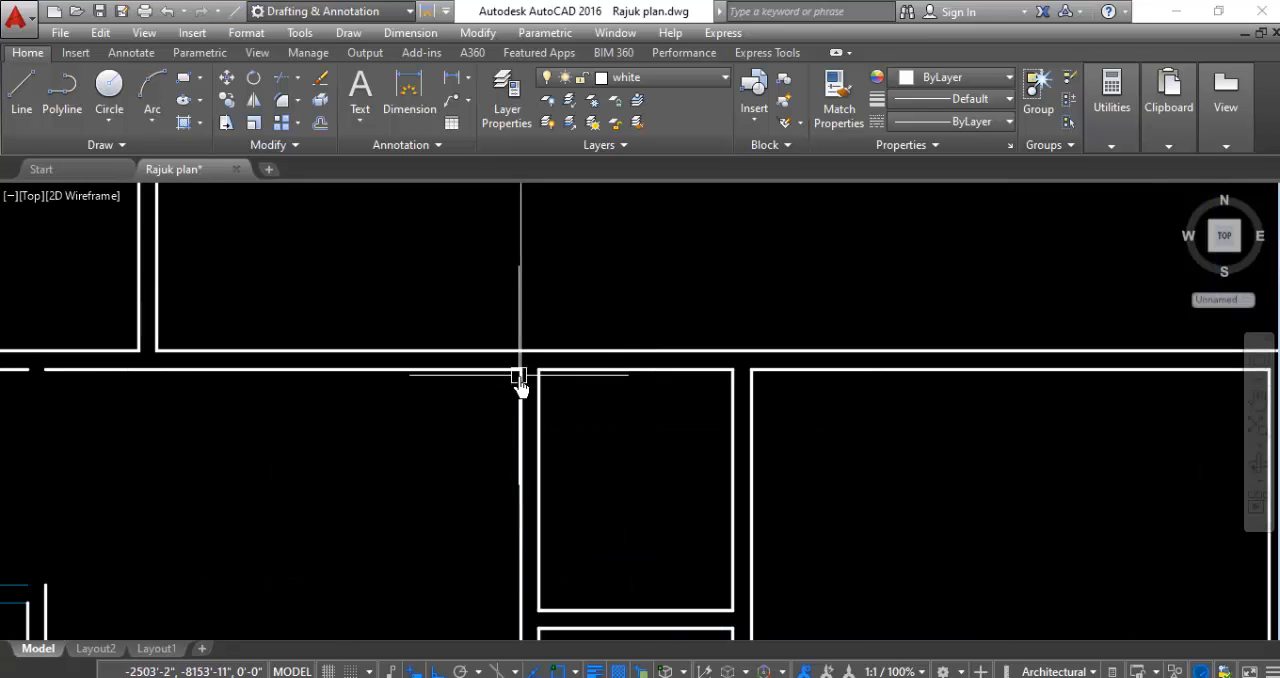
pyautogui.scroll(-5, 552, 370)
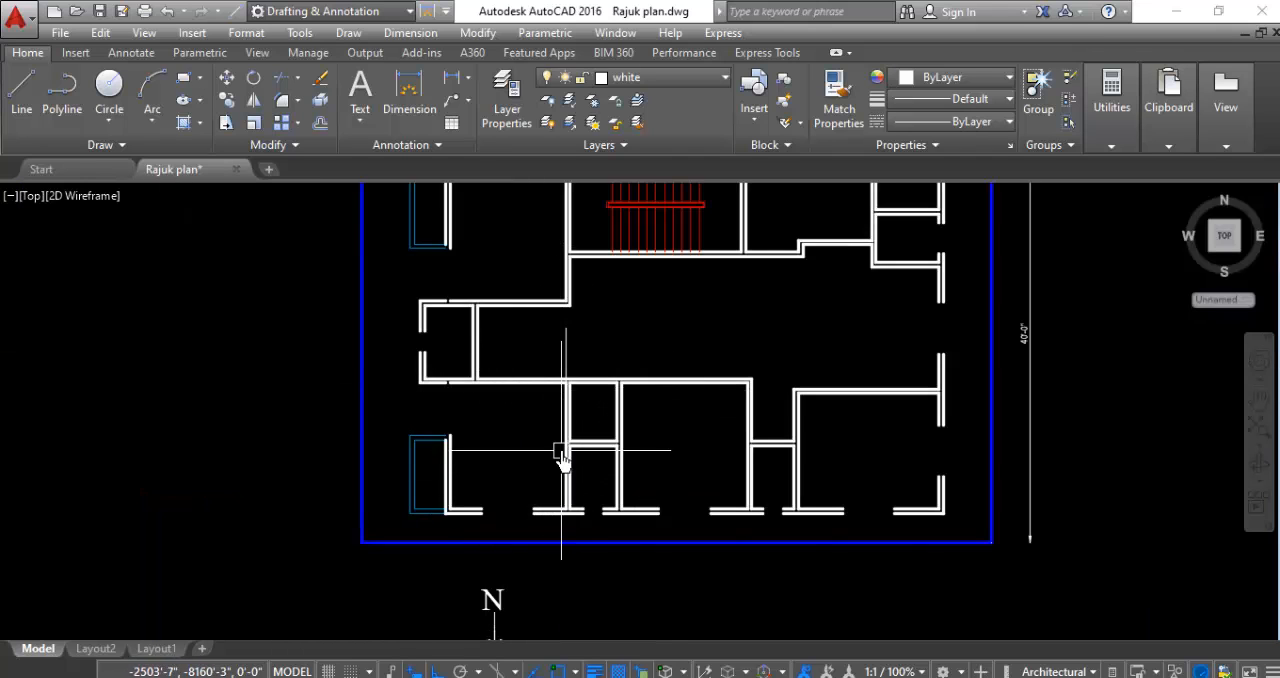
pyautogui.scroll(-5, 571, 505)
pyautogui.scroll(-2, 570, 500)
pyautogui.scroll(6, 515, 398)
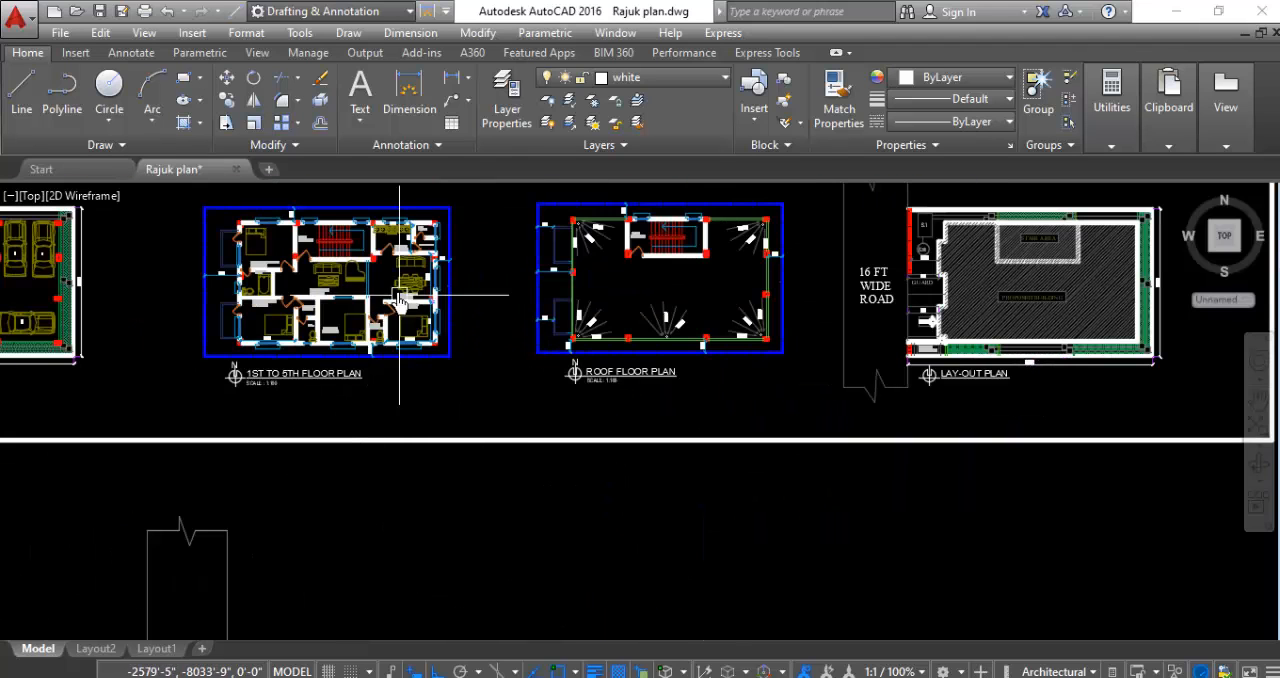
pyautogui.scroll(3, 300, 314)
pyautogui.scroll(-5, 486, 409)
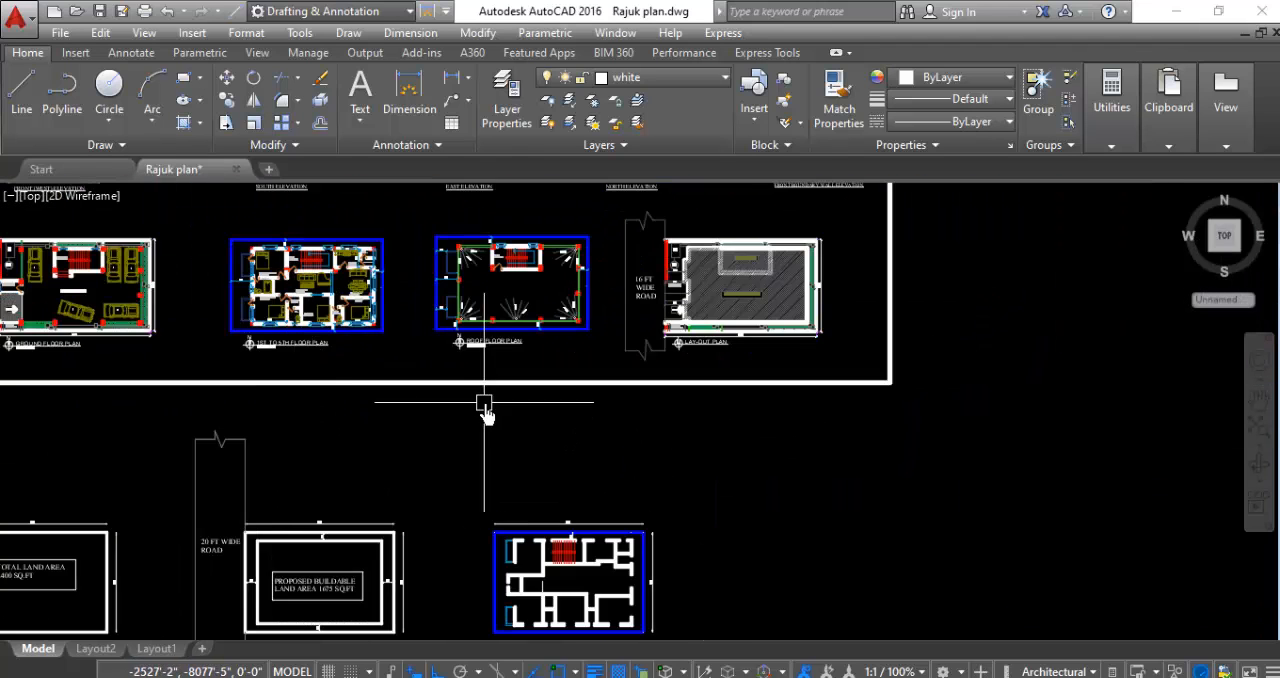
# - Draw a guide line about 1'-7" long west from the northwest corner of the small room beside the southwest room
pyautogui.scroll(6, 571, 476)
pyautogui.scroll(5, 434, 379)
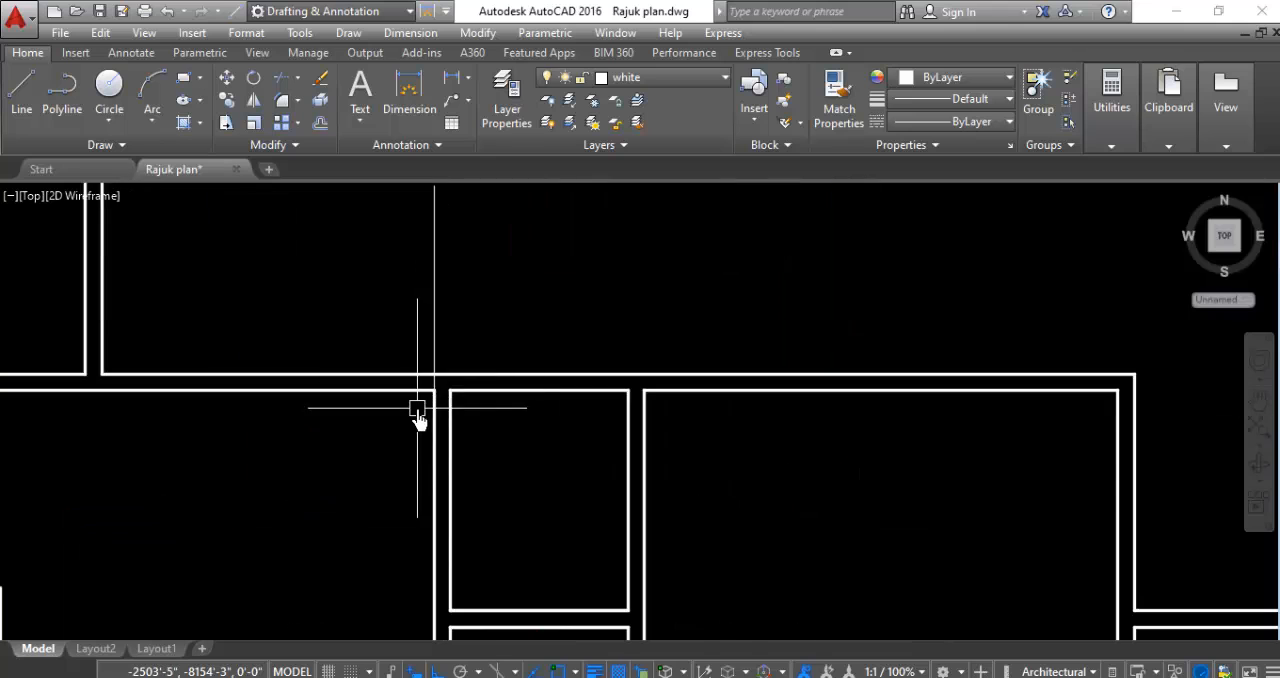
pyautogui.scroll(3, 418, 408)
pyautogui.write('l')
pyautogui.press('Return')
pyautogui.click(494, 363)
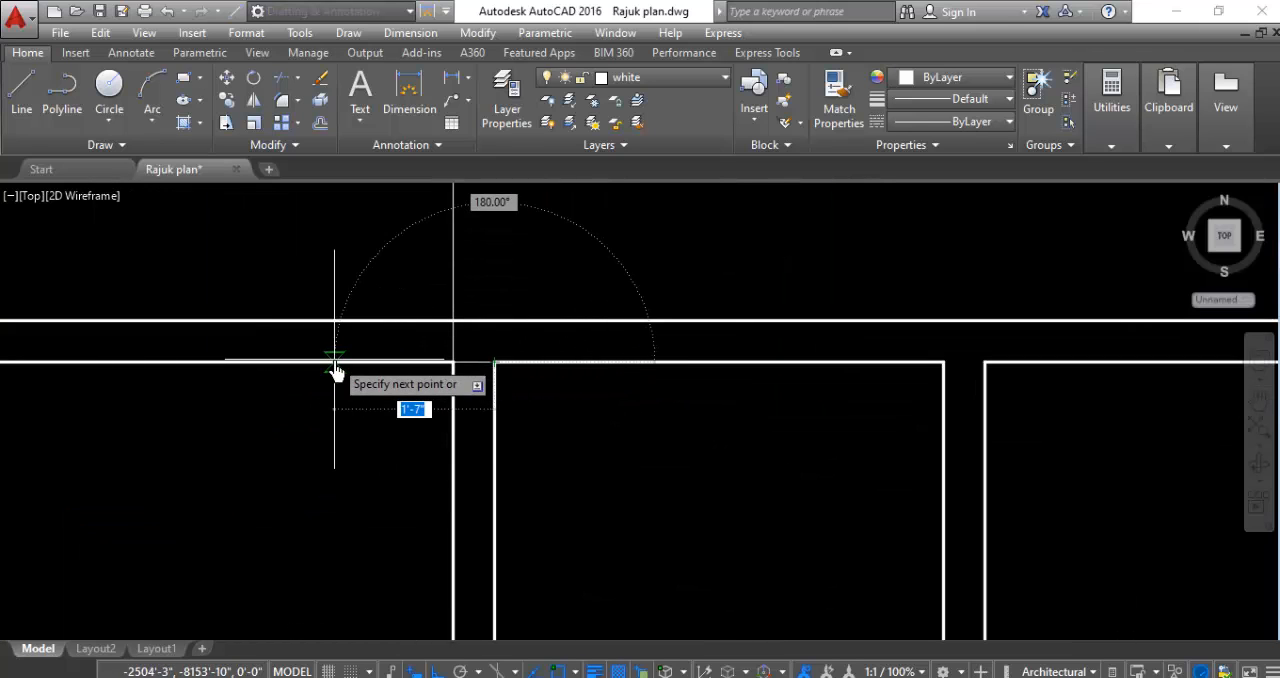
pyautogui.press('Escape')
# - Draw a guide line north across the cross wall between the two small rooms beside the southwest room, from the lower room's northwest corner
pyautogui.scroll(-4, 477, 322)
pyautogui.scroll(-5, 481, 390)
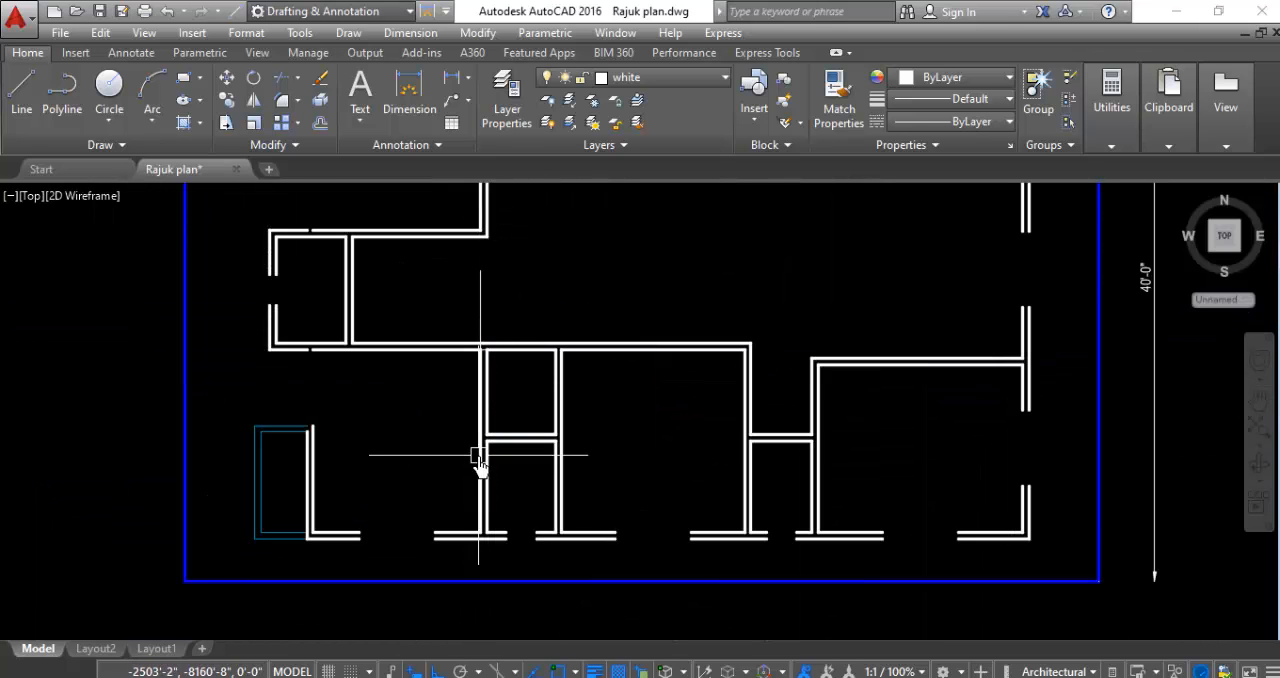
pyautogui.scroll(5, 478, 452)
pyautogui.scroll(-2, 416, 403)
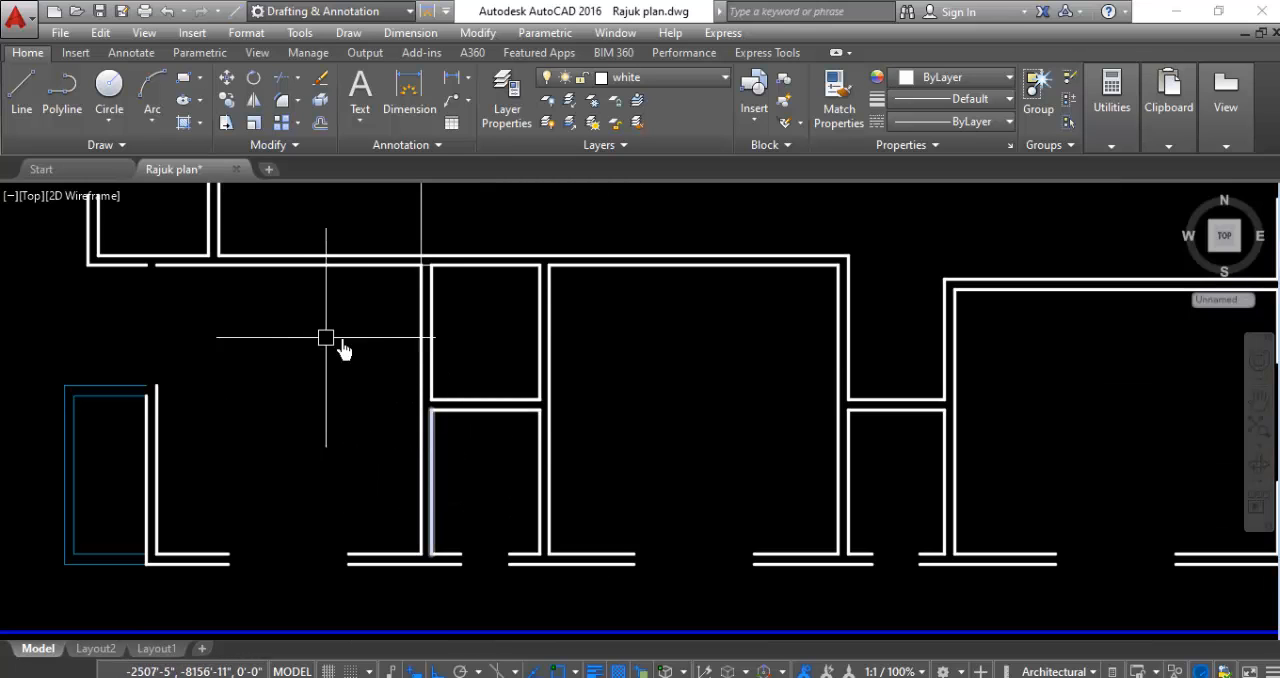
pyautogui.scroll(4, 450, 427)
pyautogui.press('space')
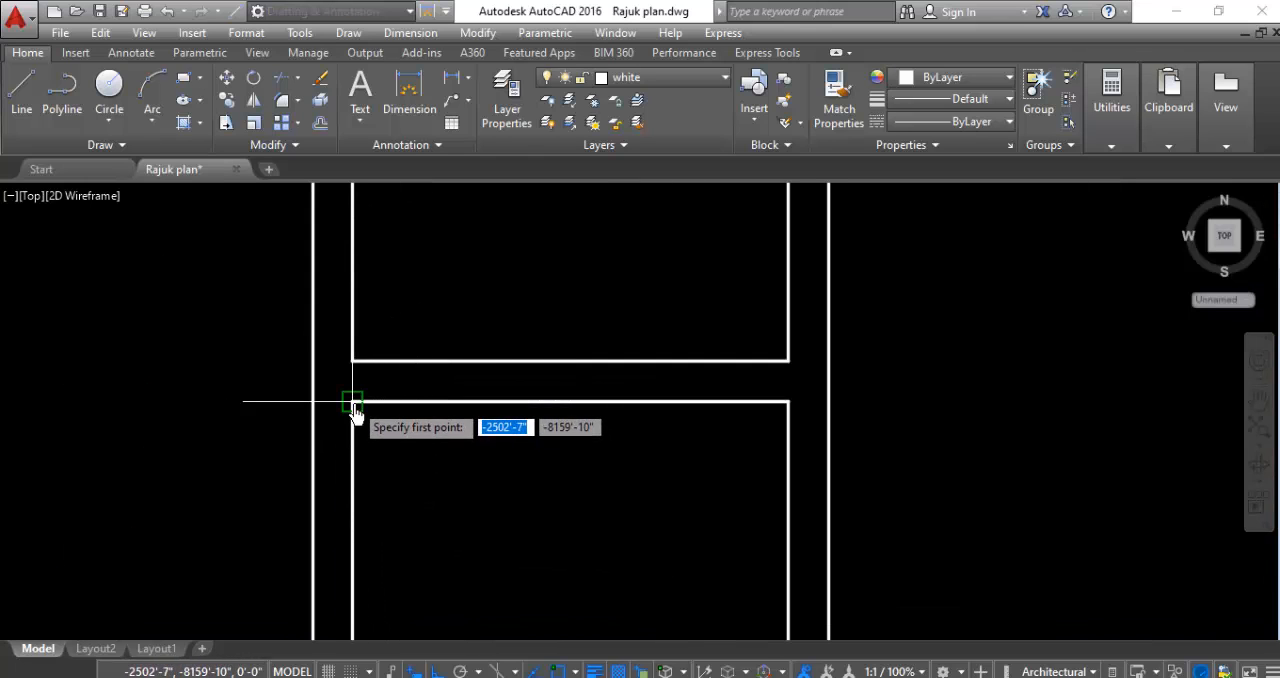
pyautogui.click(353, 400)
pyautogui.click(351, 254)
pyautogui.press('Return')
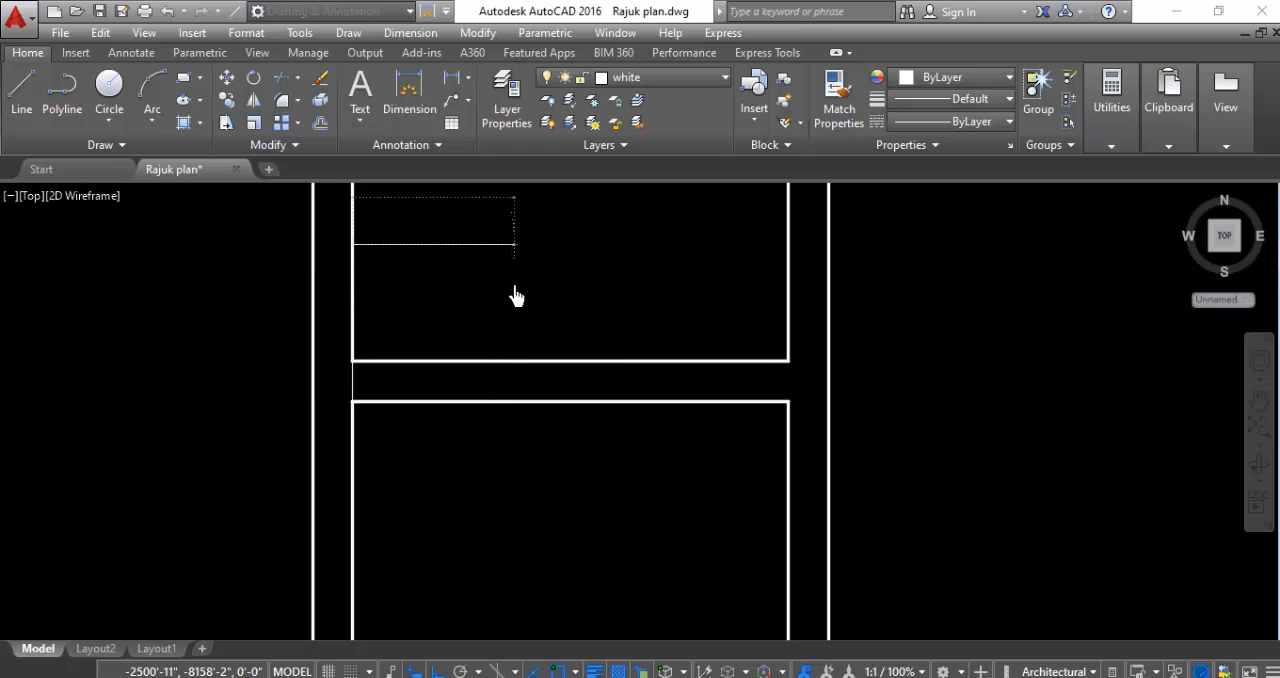
# - Draw a guide line about 2'-3" long north from the northwest corner of the small room beside the southeast room, across its north wall
pyautogui.scroll(-5, 297, 308)
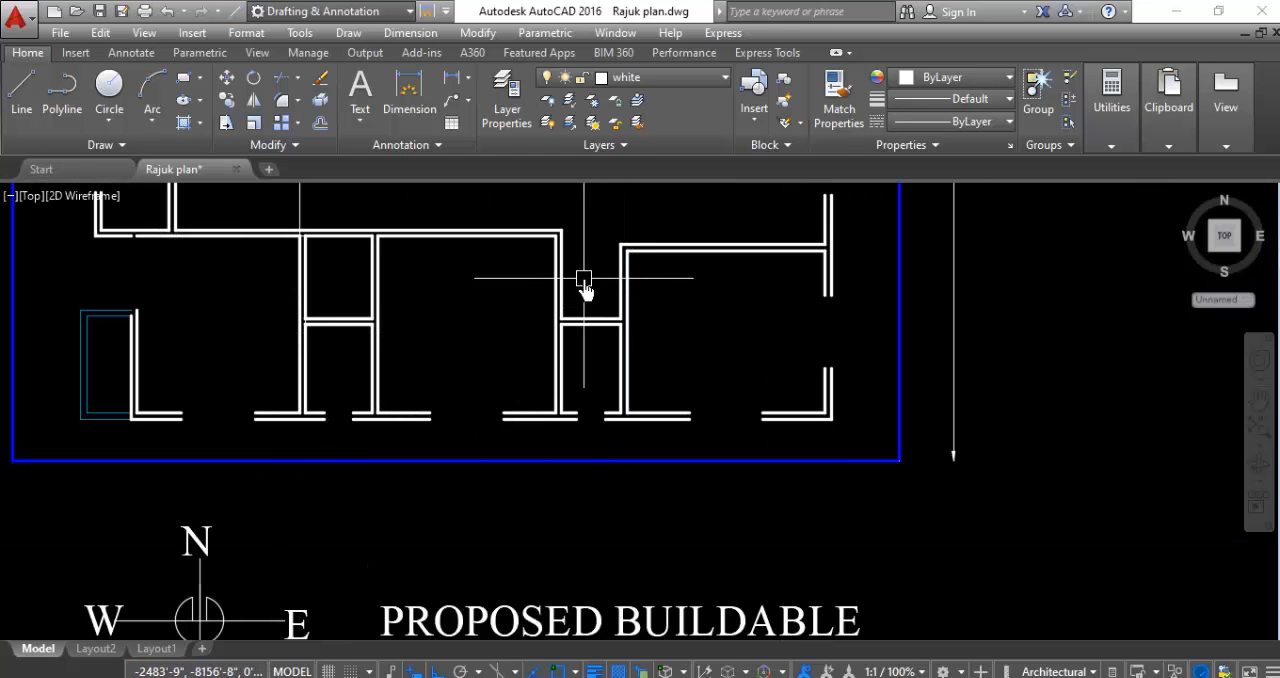
pyautogui.scroll(2, 583, 286)
pyautogui.scroll(2, 565, 330)
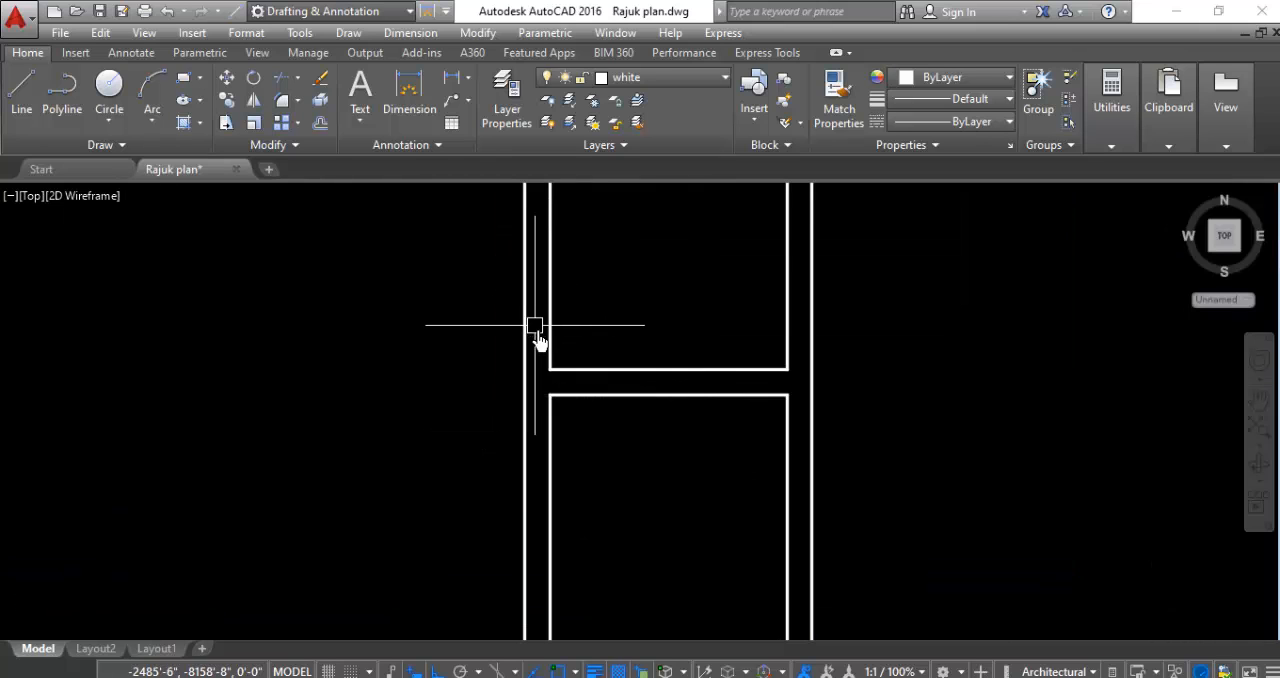
pyautogui.press('Return')
pyautogui.click(548, 394)
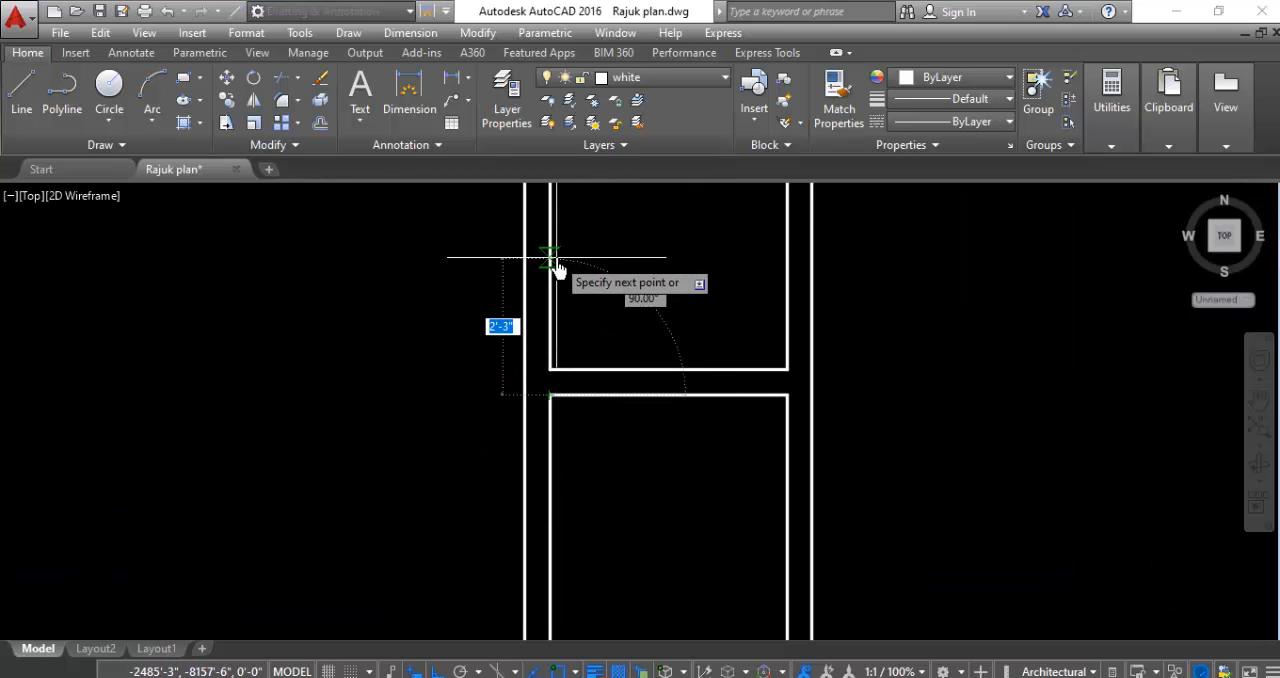
pyautogui.press('Escape')
# - Draw a vertical guide line north from the southeast room's northwest inner corner across its north wall
pyautogui.scroll(-3, 453, 445)
pyautogui.scroll(-5, 453, 445)
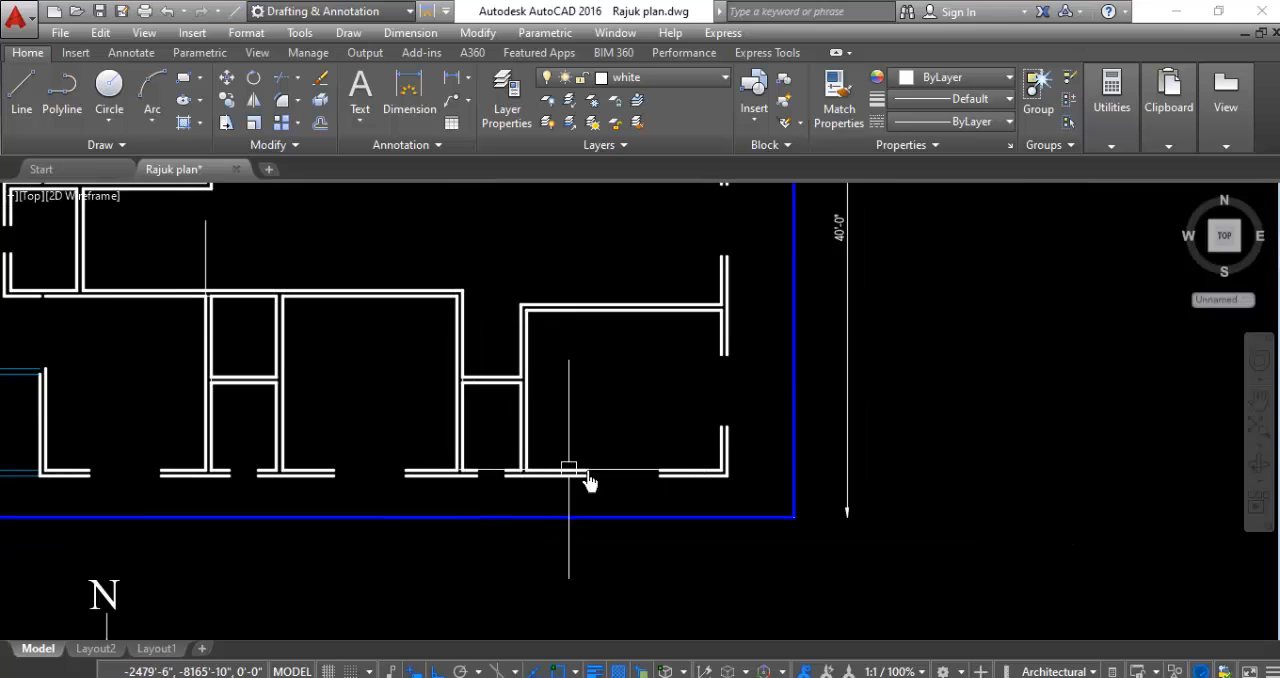
pyautogui.scroll(6, 595, 372)
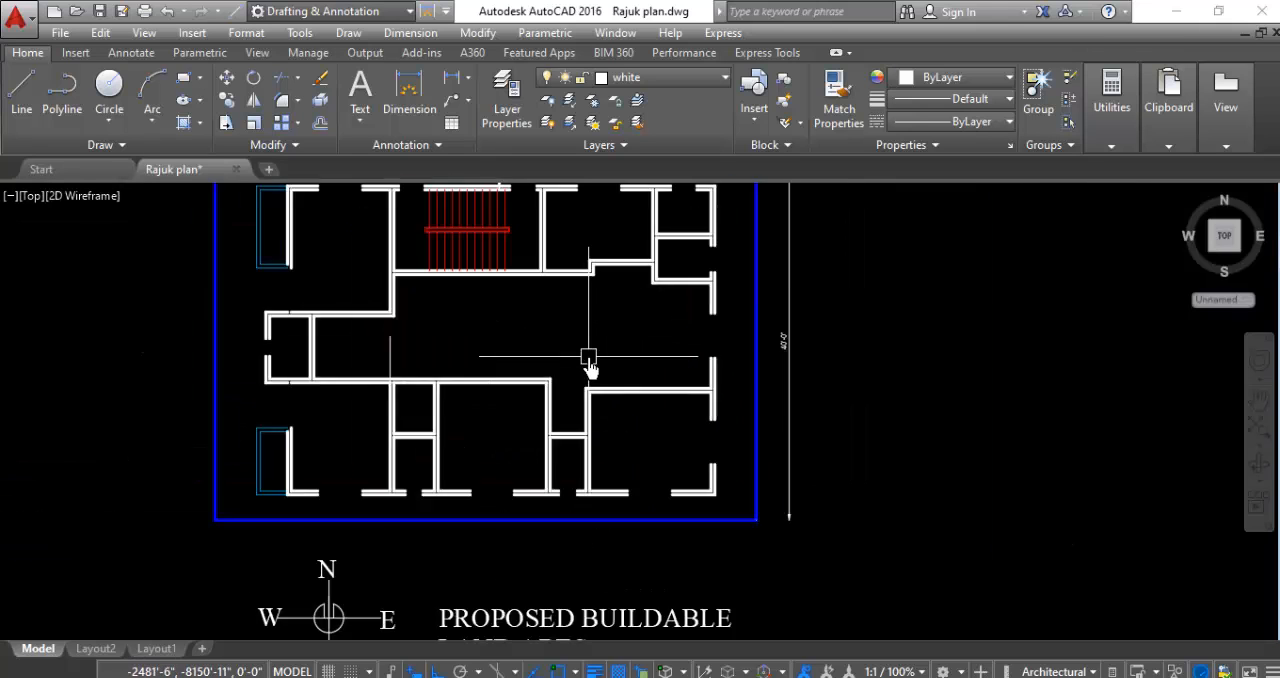
pyautogui.press('Return')
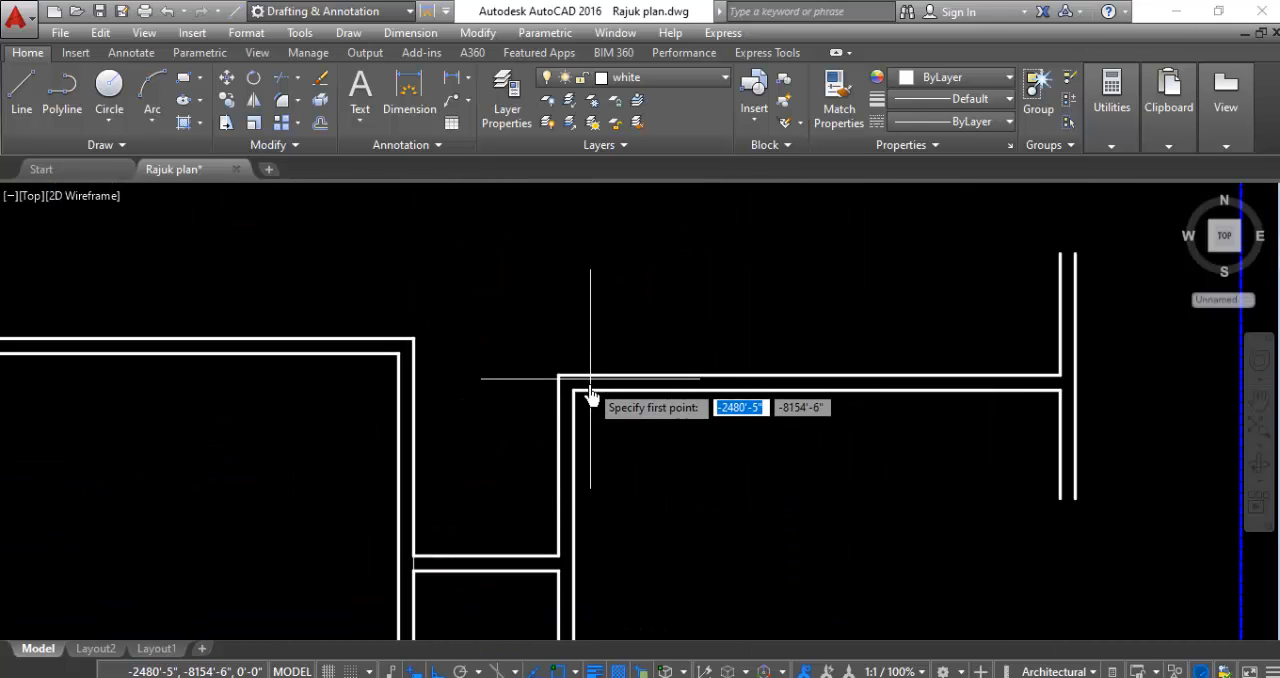
pyautogui.click(576, 389)
pyautogui.click(578, 272)
pyautogui.press('Escape')
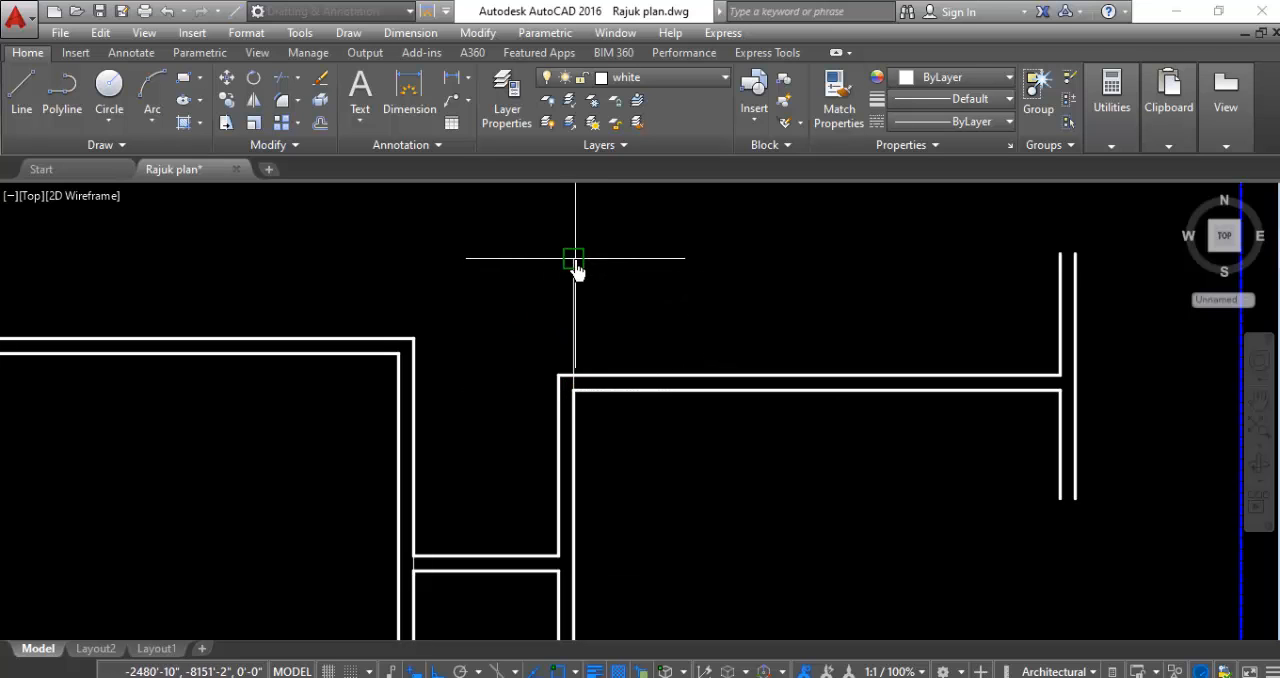
# - Draw a vertical guide line north from the small west room's northeast inner corner across its north wall
pyautogui.scroll(-3, 594, 437)
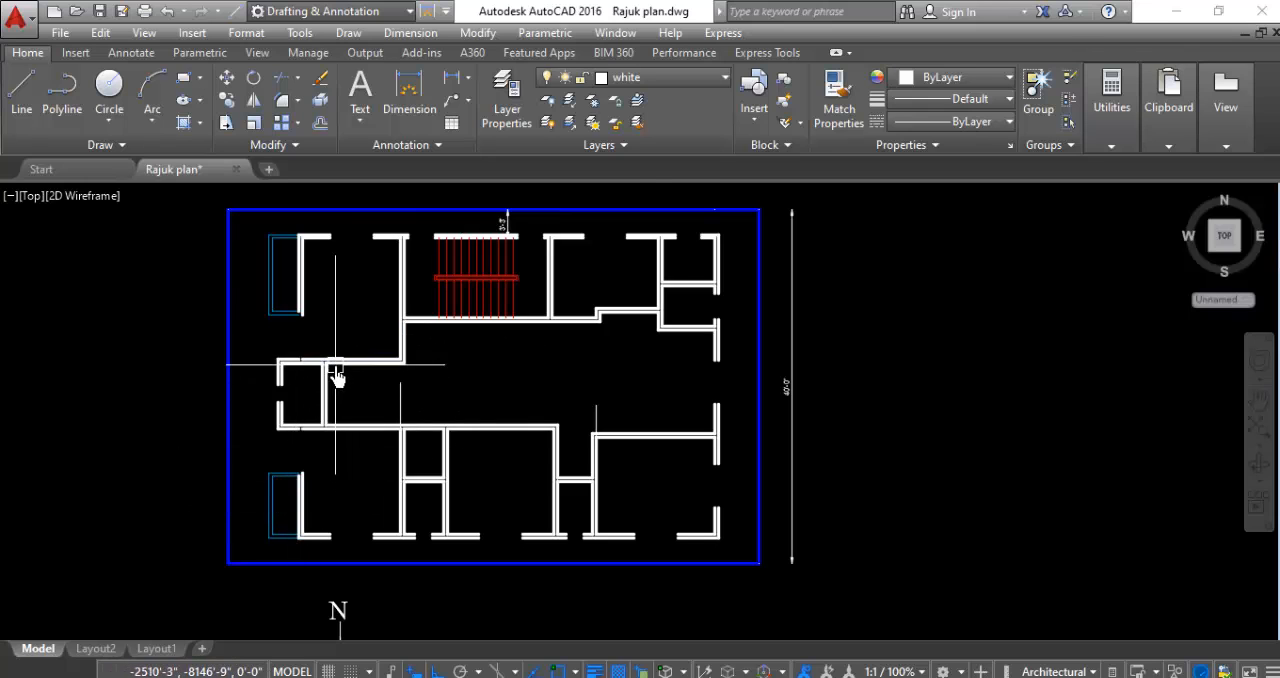
pyautogui.scroll(3, 300, 375)
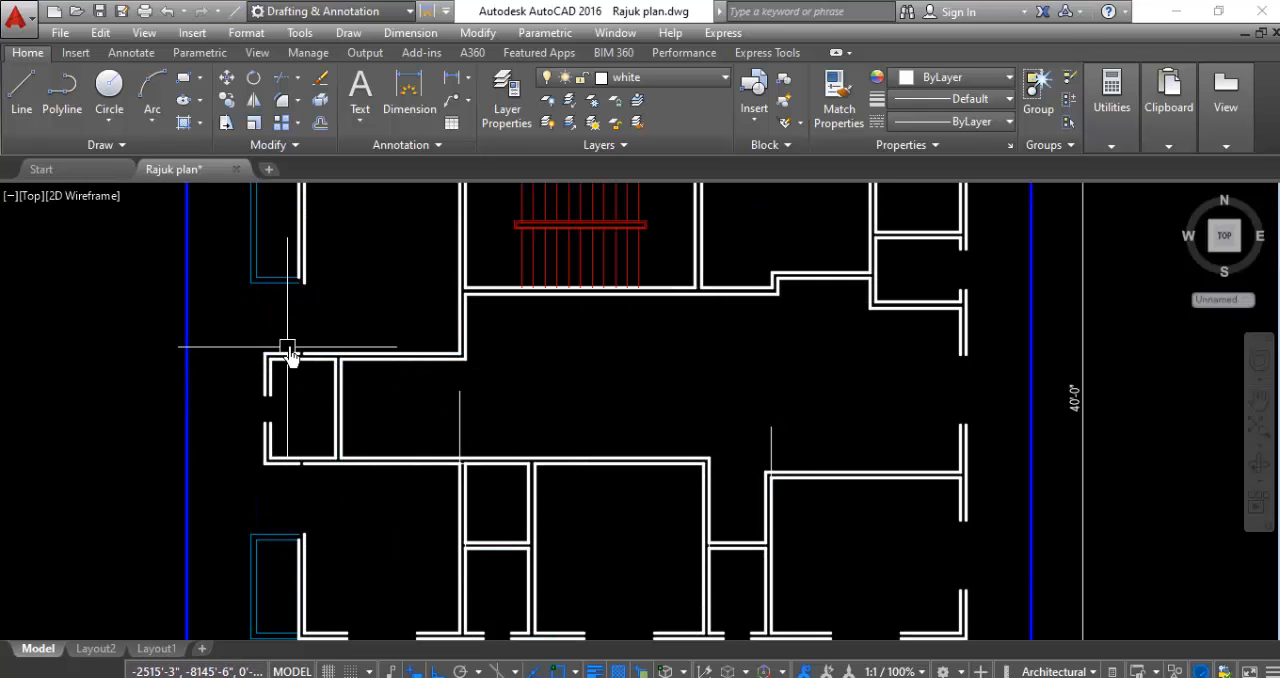
pyautogui.scroll(4, 309, 357)
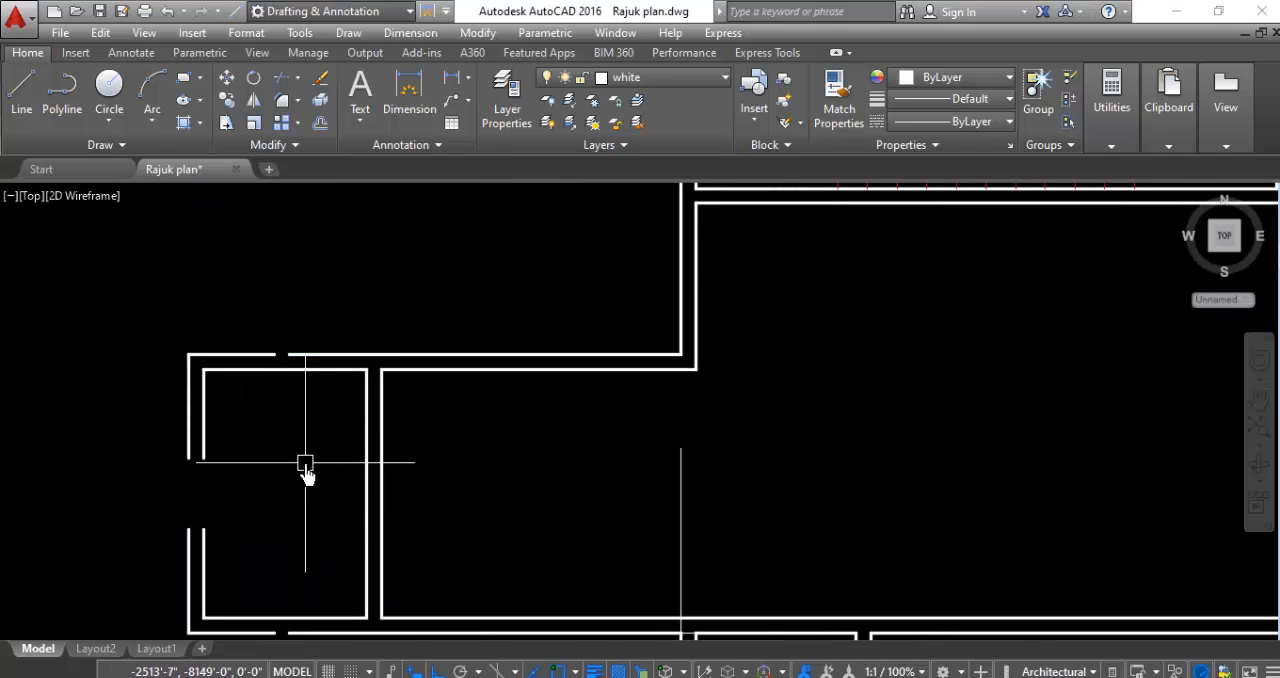
pyautogui.write('l')
pyautogui.press('Return')
pyautogui.press('Escape')
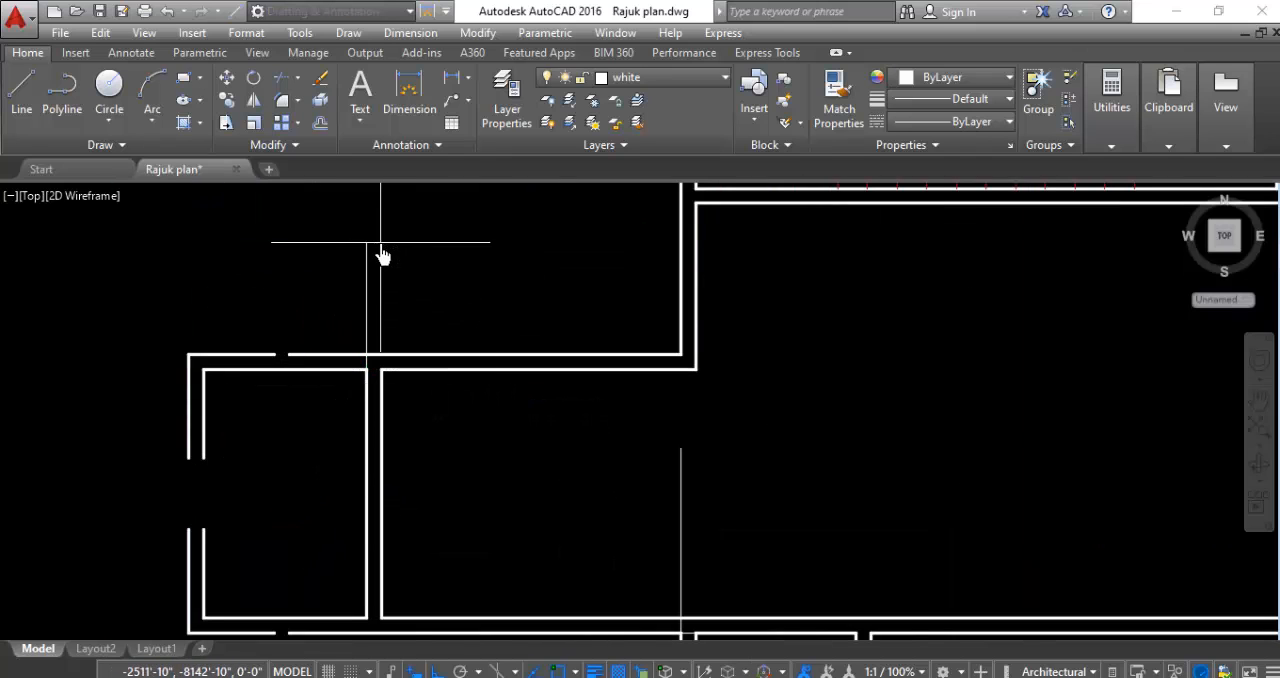
# - Draw a horizontal guide line east from the northwest room's southeast inner corner across its east wall
pyautogui.scroll(-5, 251, 492)
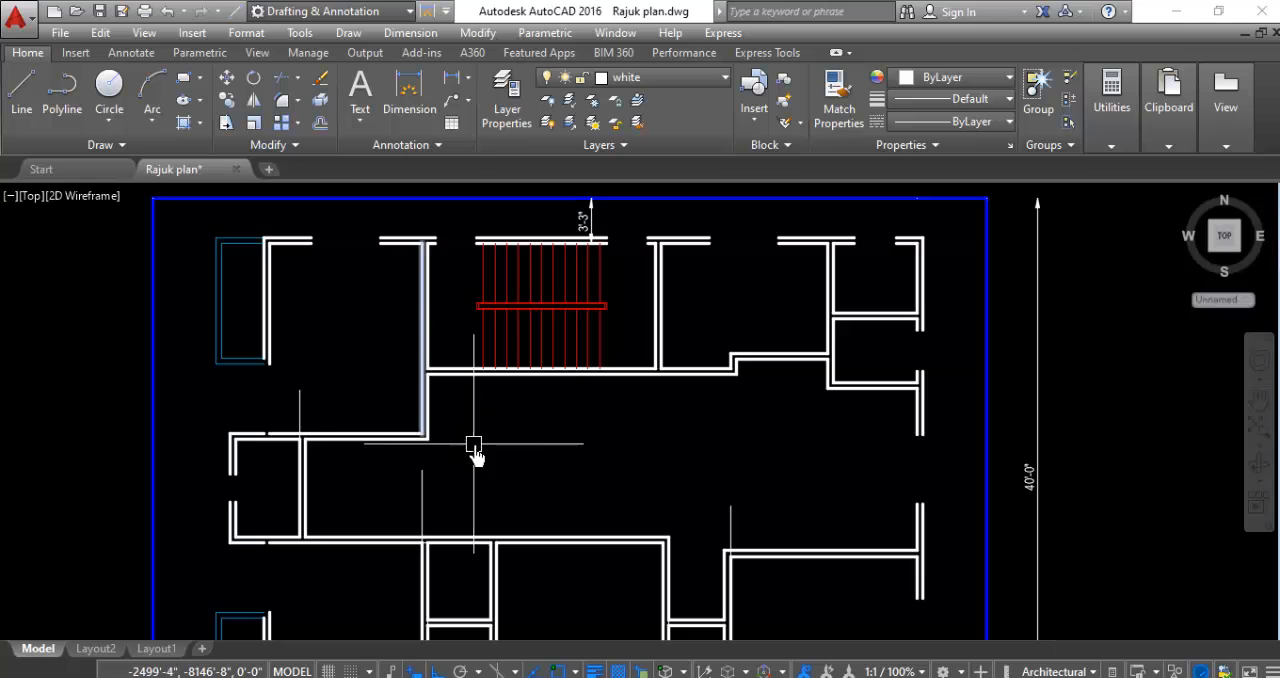
pyautogui.scroll(4, 475, 452)
pyautogui.write('l')
pyautogui.press('Return')
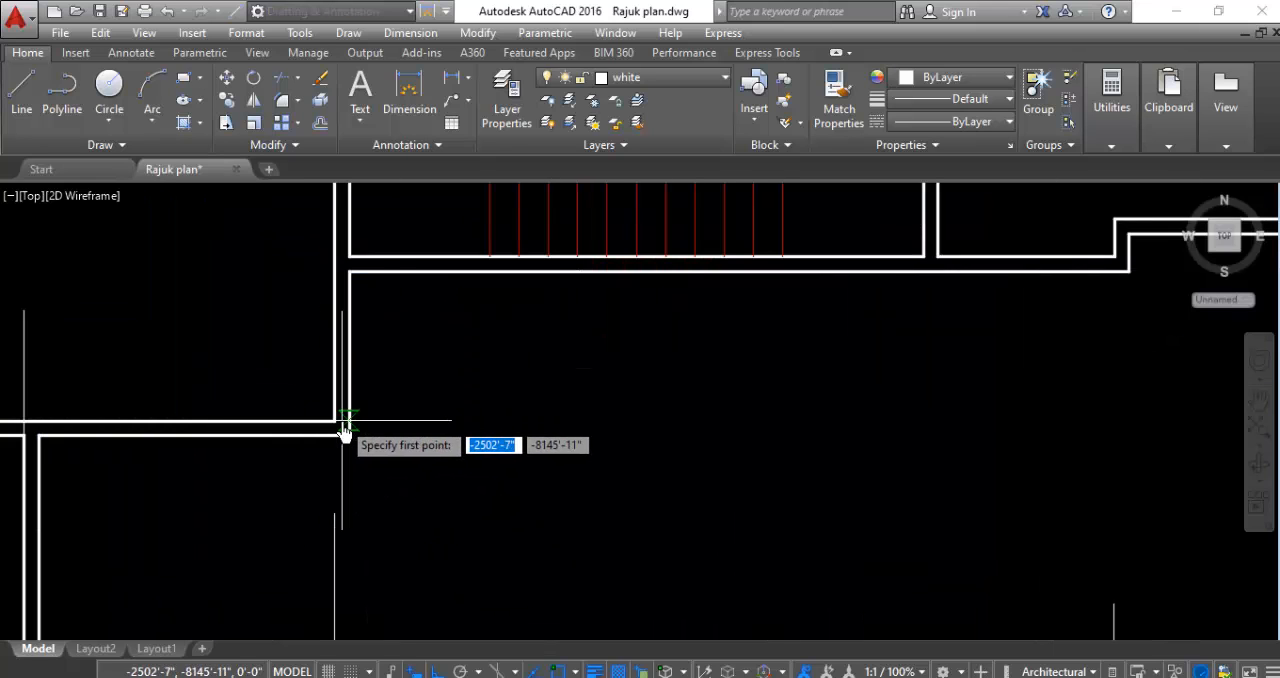
pyautogui.click(342, 430)
pyautogui.click(469, 443)
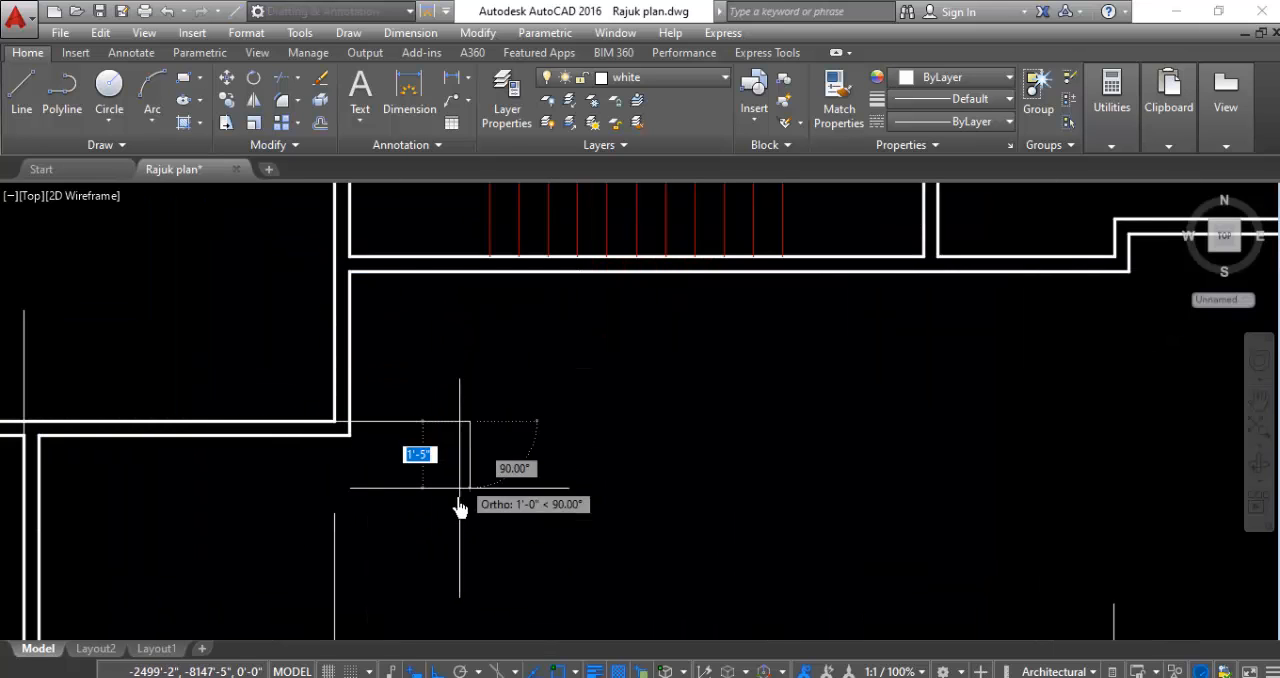
pyautogui.press('Escape')
# - Draw a vertical guide line south from the staircase room's southwest inner corner across its south wall
pyautogui.scroll(-2, 457, 500)
pyautogui.scroll(4, 401, 322)
pyautogui.press('Return')
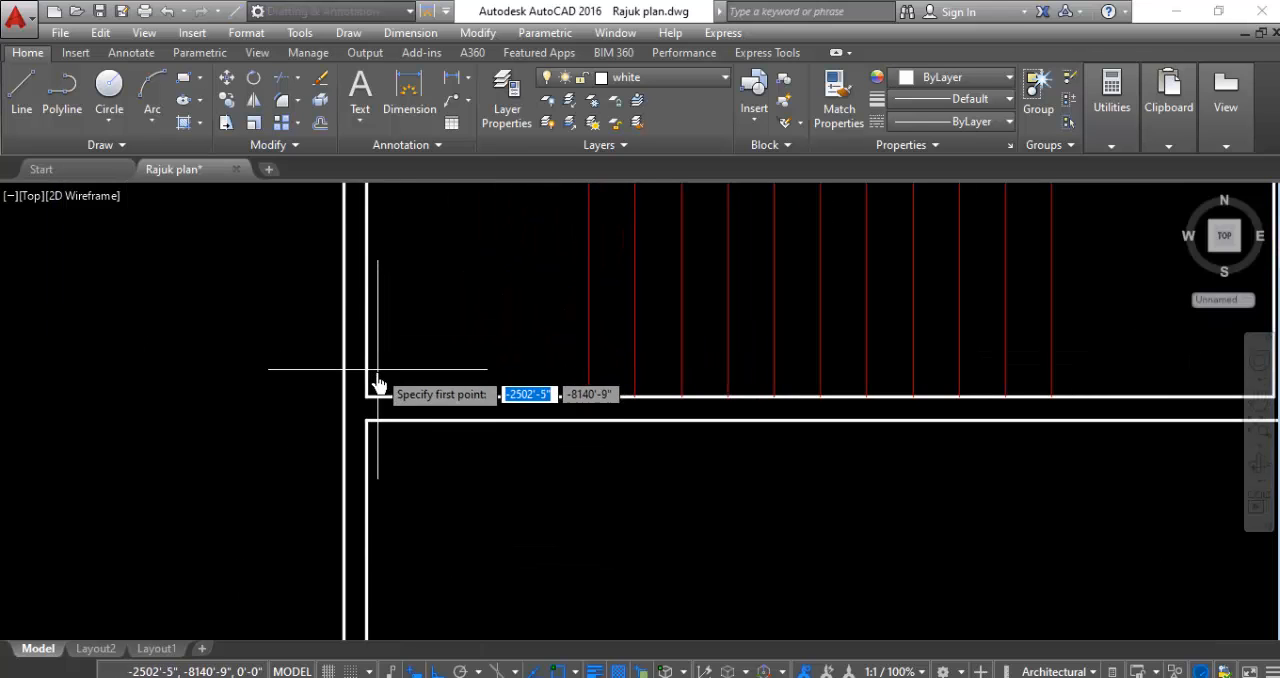
pyautogui.click(366, 396)
pyautogui.press('Escape')
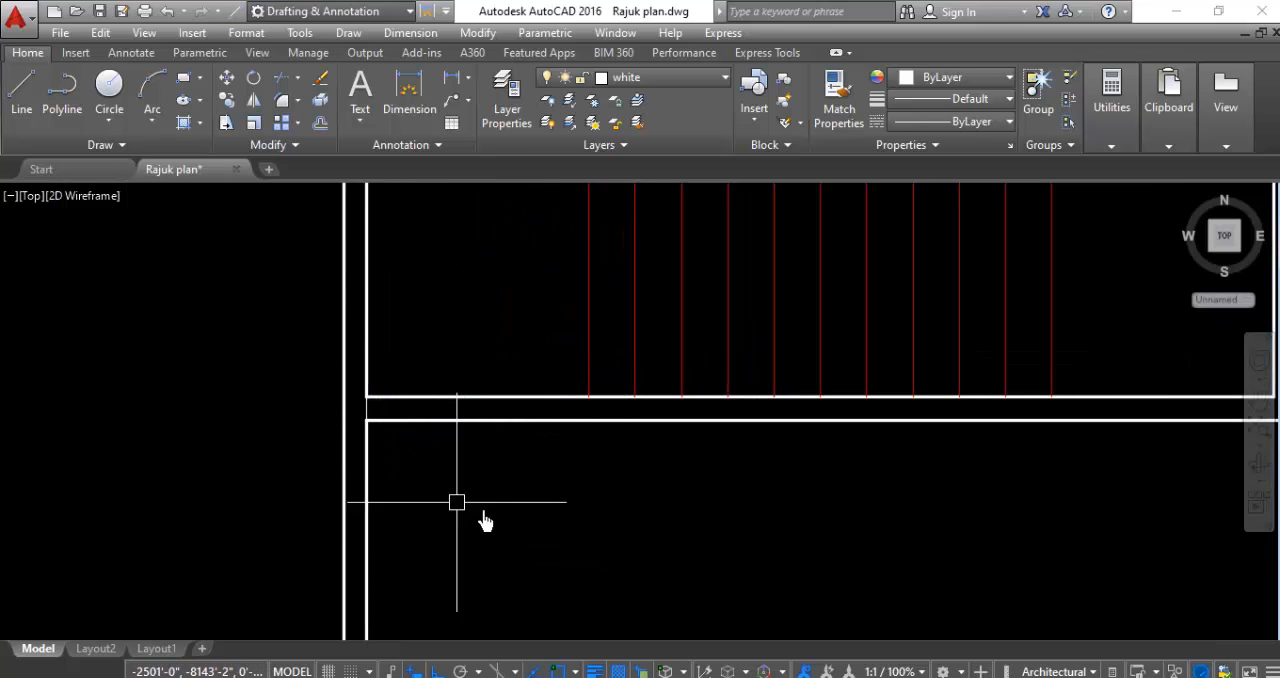
pyautogui.scroll(-5, 483, 521)
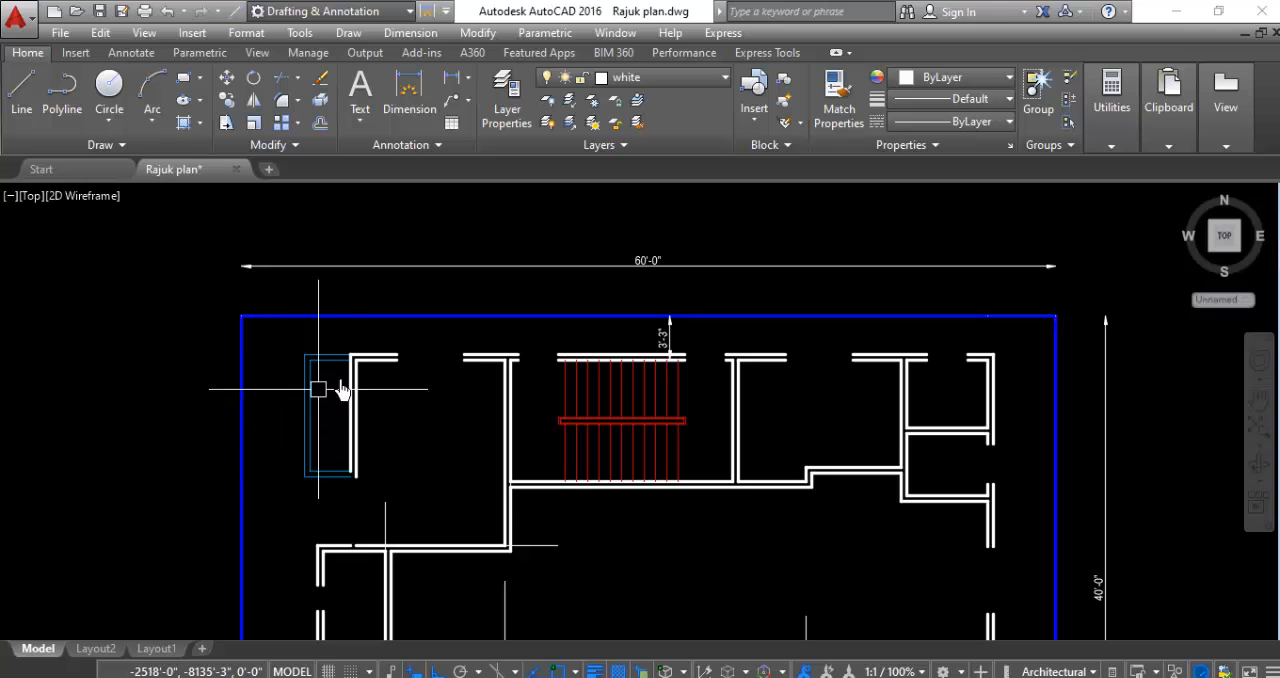
# - Draw a short horizontal guide line across the northwest room's west wall at its northwest inner corner
pyautogui.scroll(6, 413, 352)
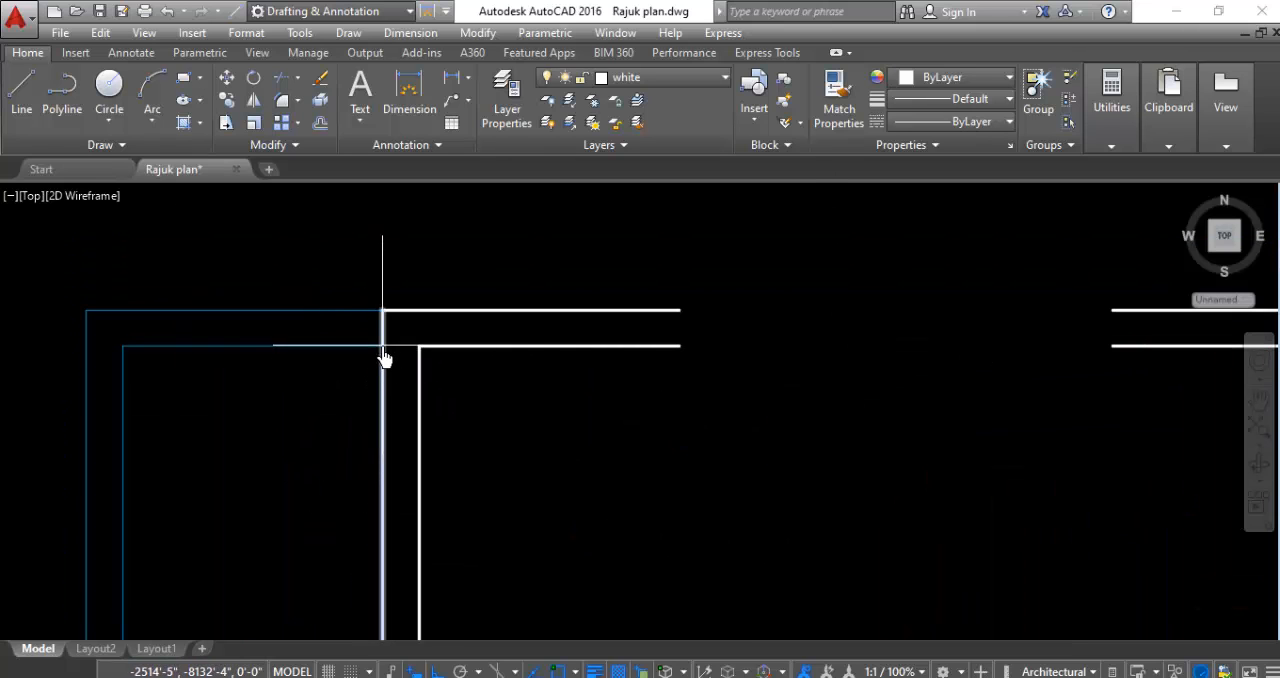
pyautogui.press('l')
pyautogui.press('Return')
pyautogui.click(385, 352)
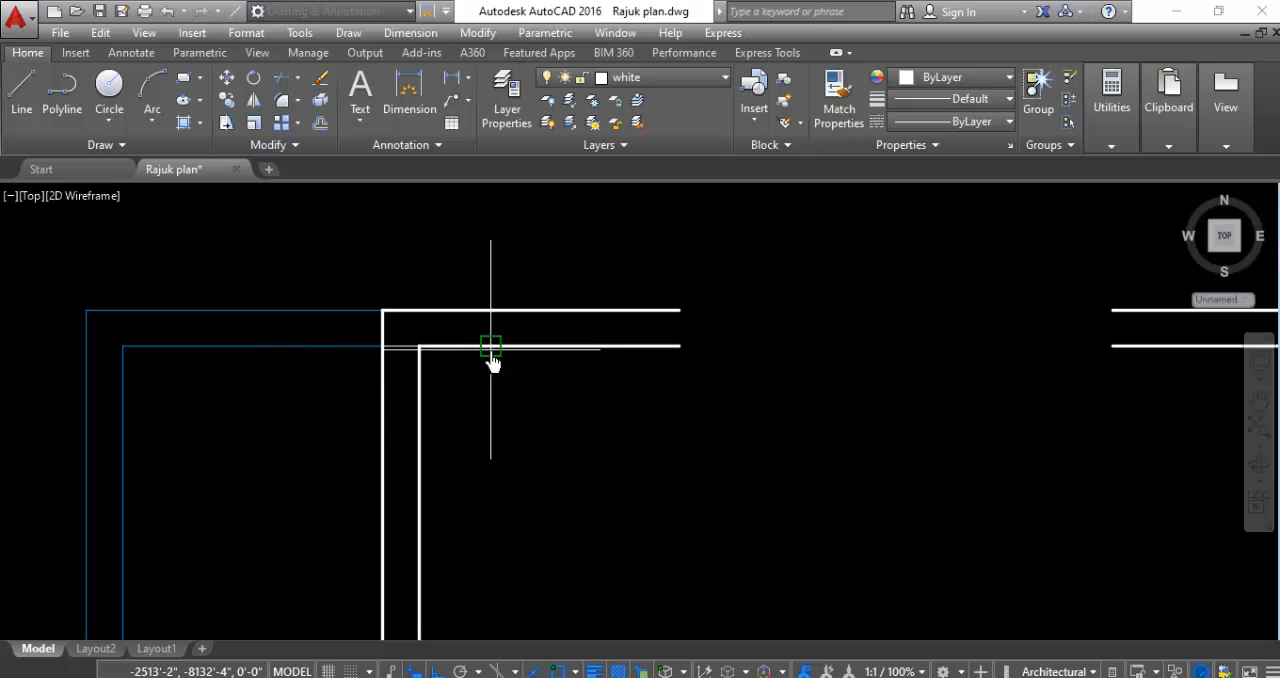
pyautogui.scroll(-8, 430, 330)
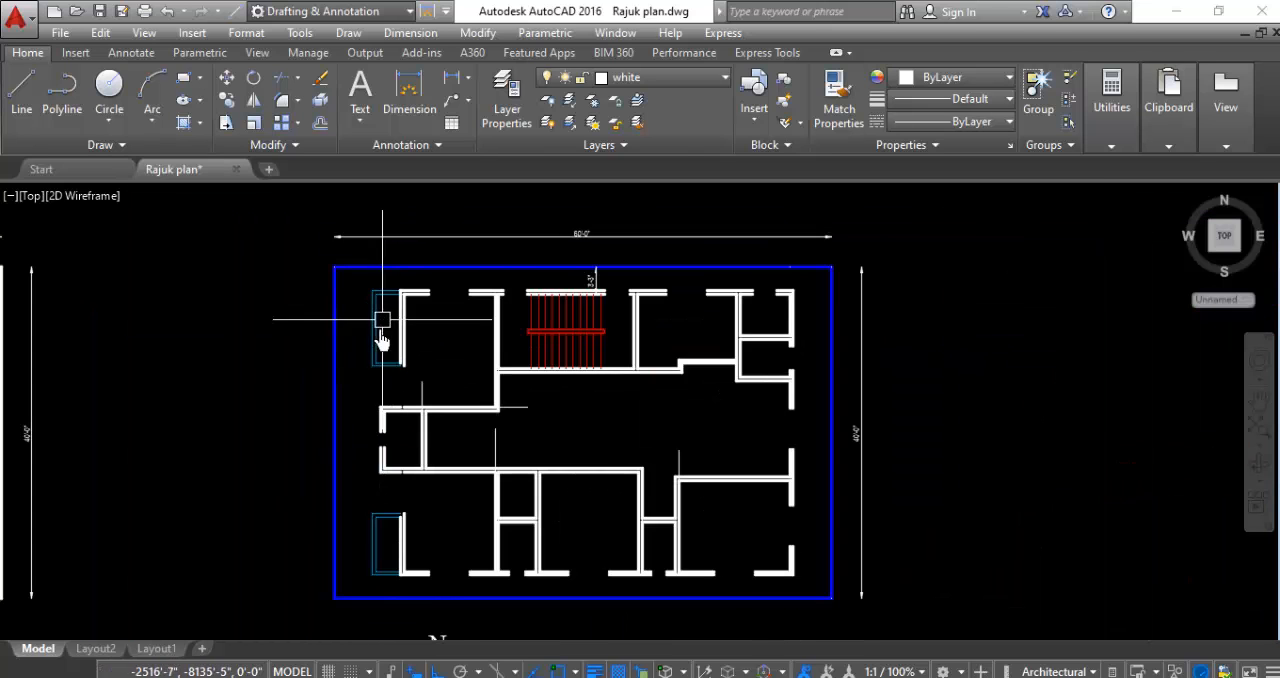
# - Draw a short horizontal guide line across the southwest room's west wall at its southwest inner corner
pyautogui.scroll(4, 400, 548)
pyautogui.scroll(-2, 374, 357)
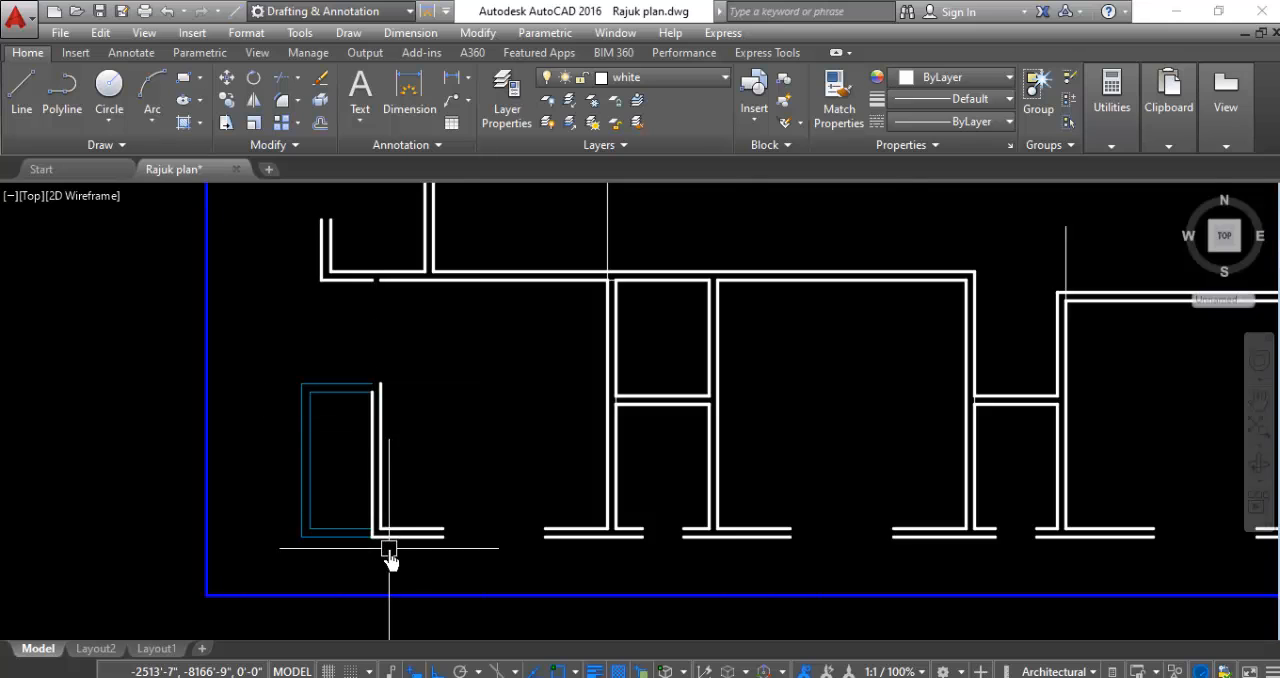
pyautogui.scroll(4, 385, 530)
pyautogui.scroll(2, 385, 530)
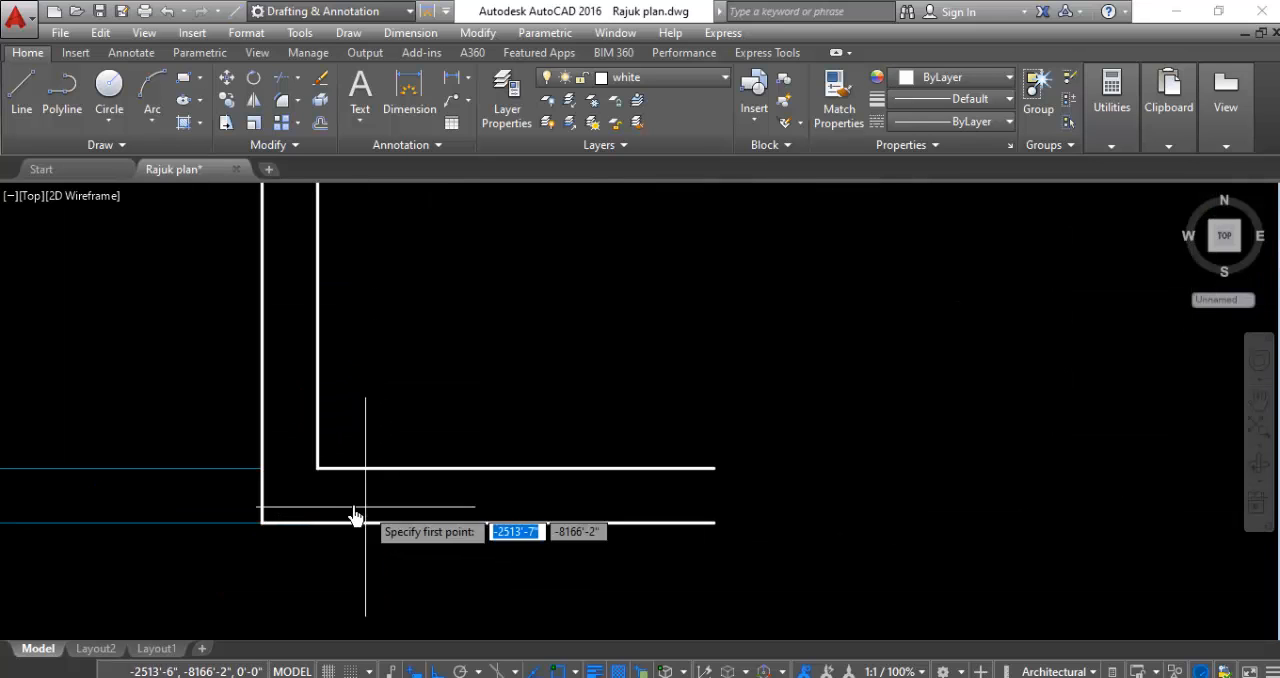
pyautogui.click(262, 467)
pyautogui.press('Escape')
pyautogui.scroll(-3, 337, 491)
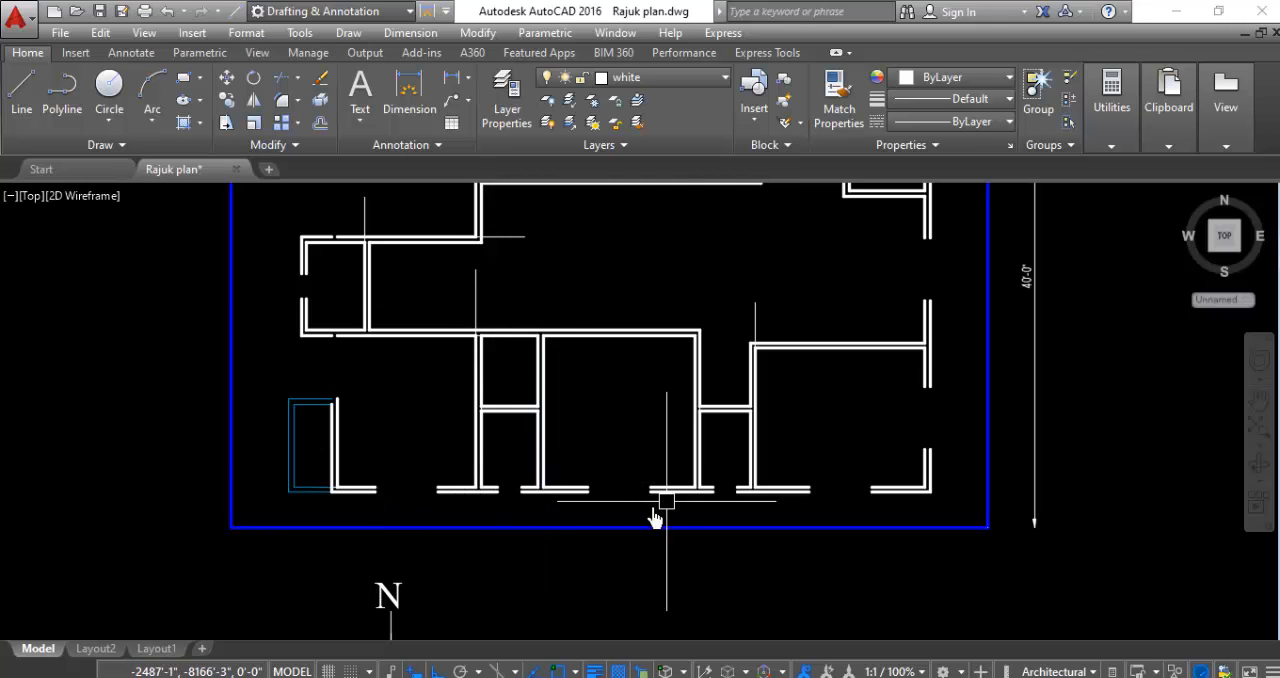
# - Offset the vertical guide line at the southwest room's northeast inner corner 3'4" to the west
pyautogui.scroll(-2, 606, 410)
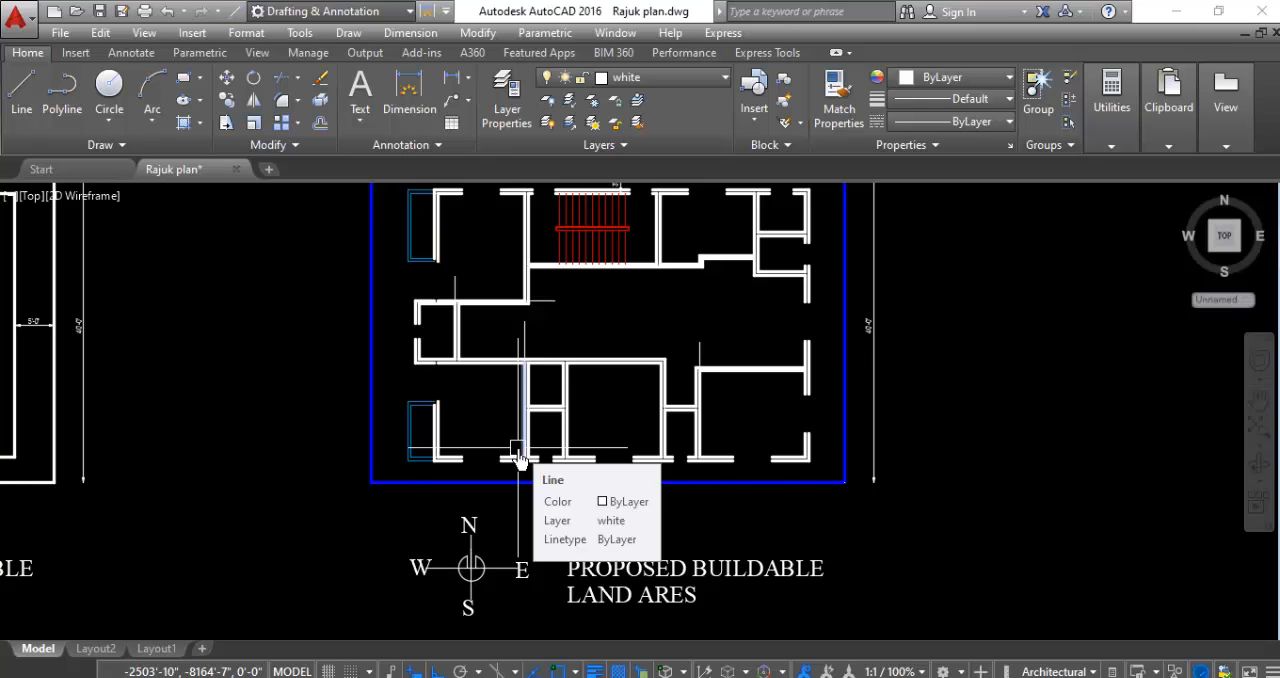
pyautogui.scroll(-2, 515, 455)
pyautogui.scroll(2, 580, 346)
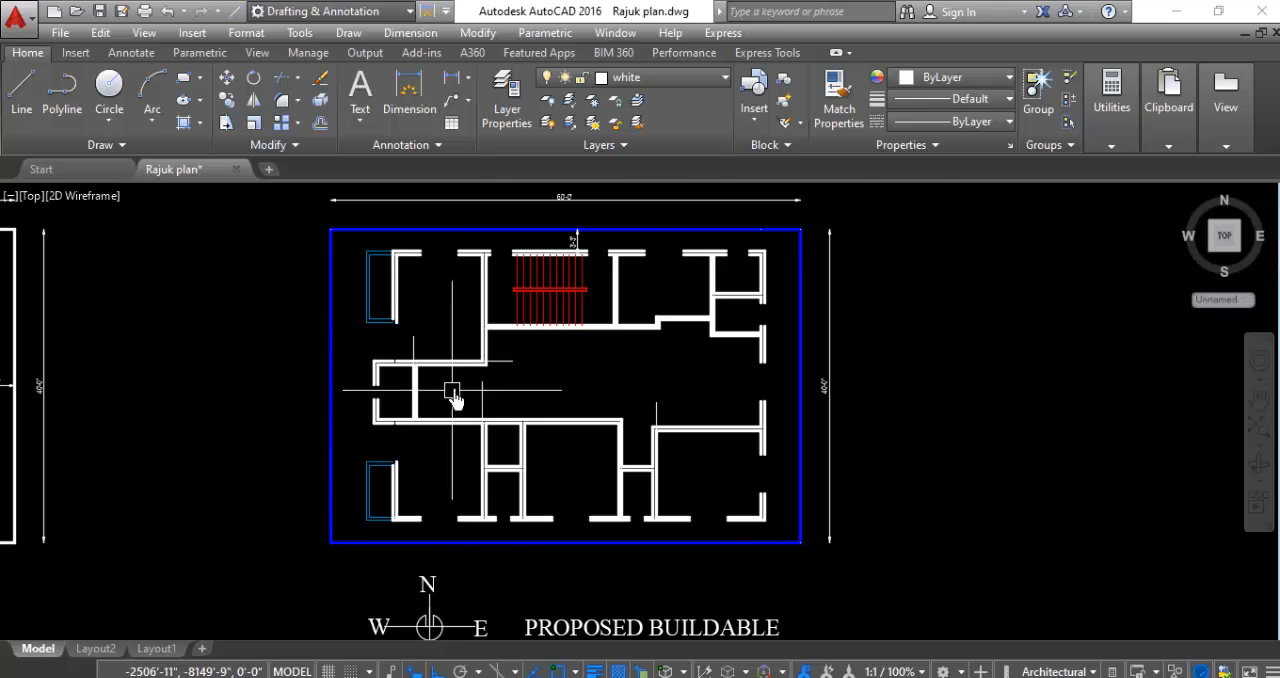
pyautogui.scroll(2, 453, 392)
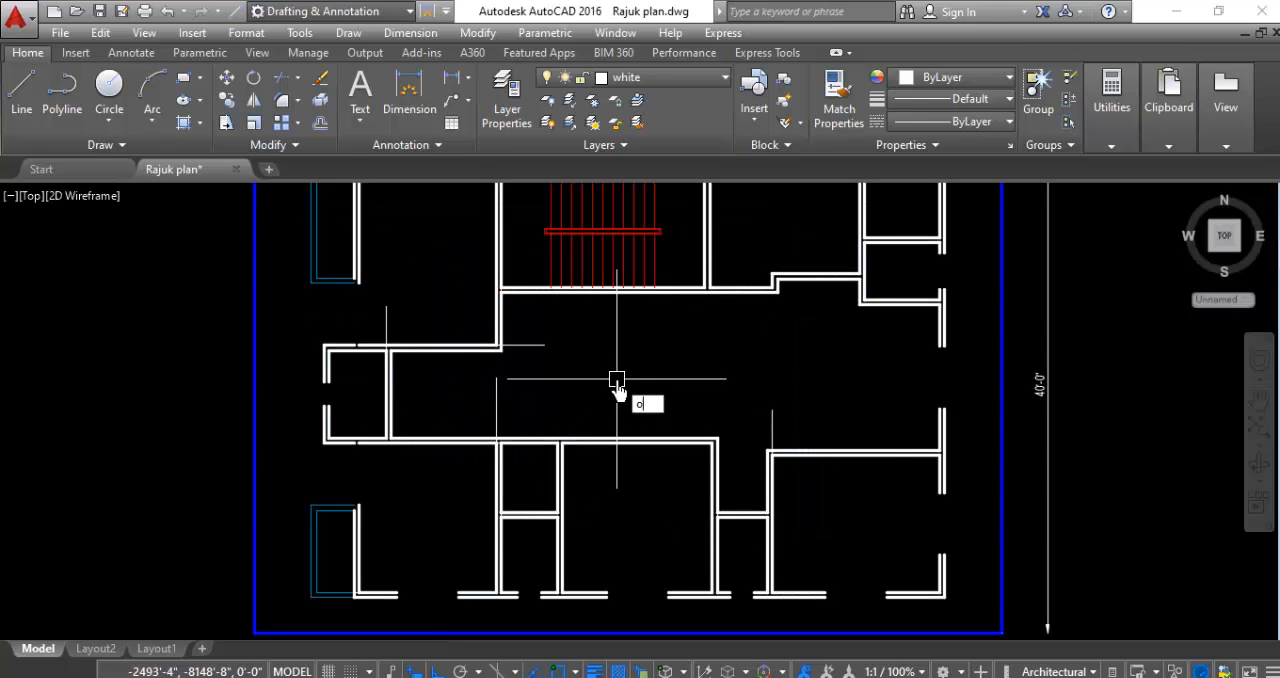
pyautogui.press('Return')
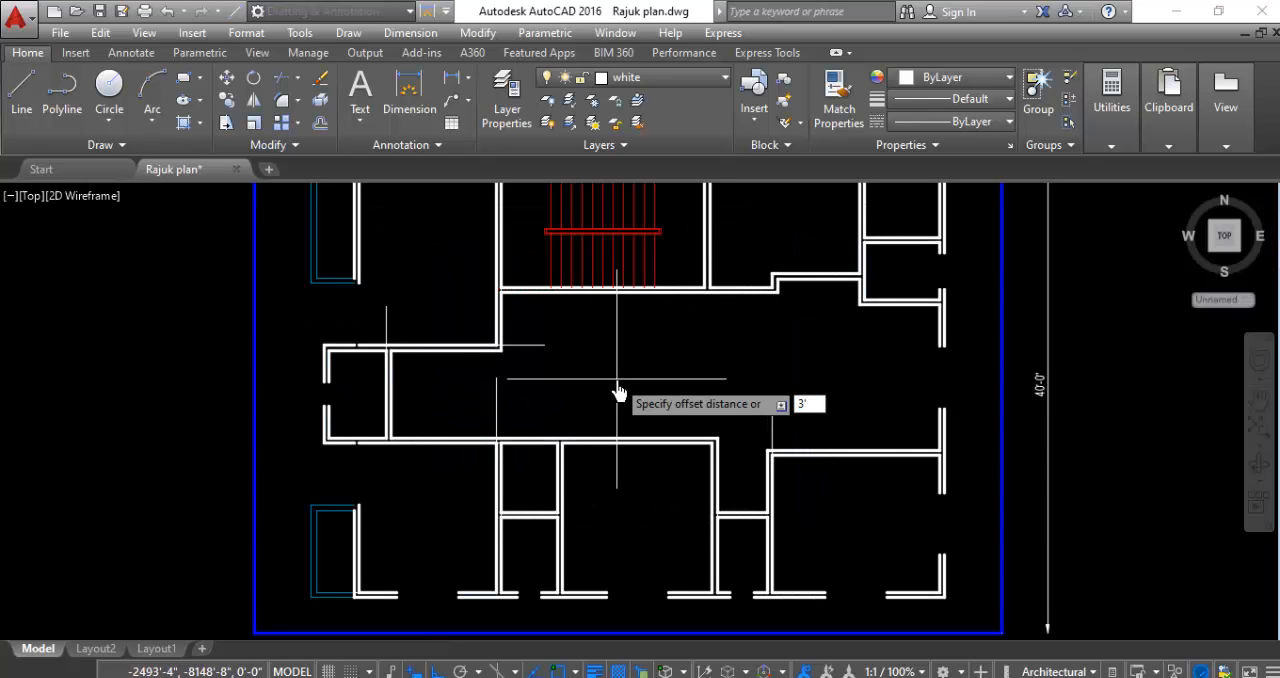
pyautogui.write("3'4")
pyautogui.press('Return')
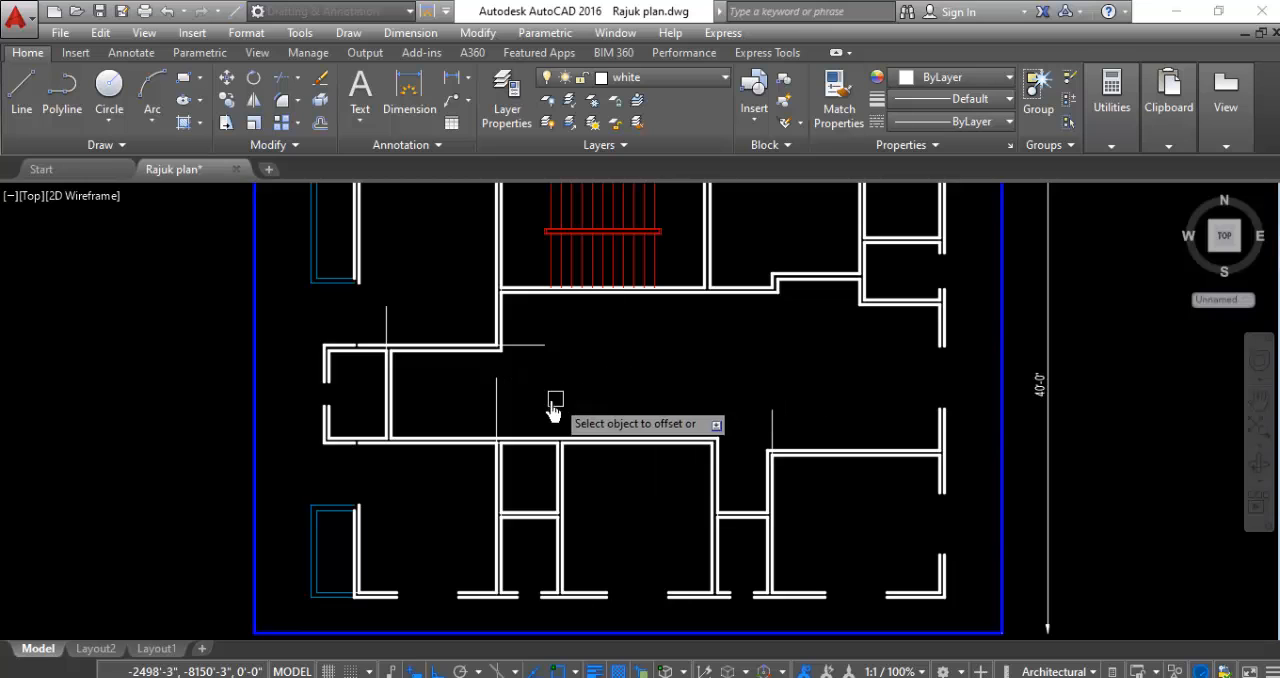
pyautogui.click(492, 400)
pyautogui.click(430, 411)
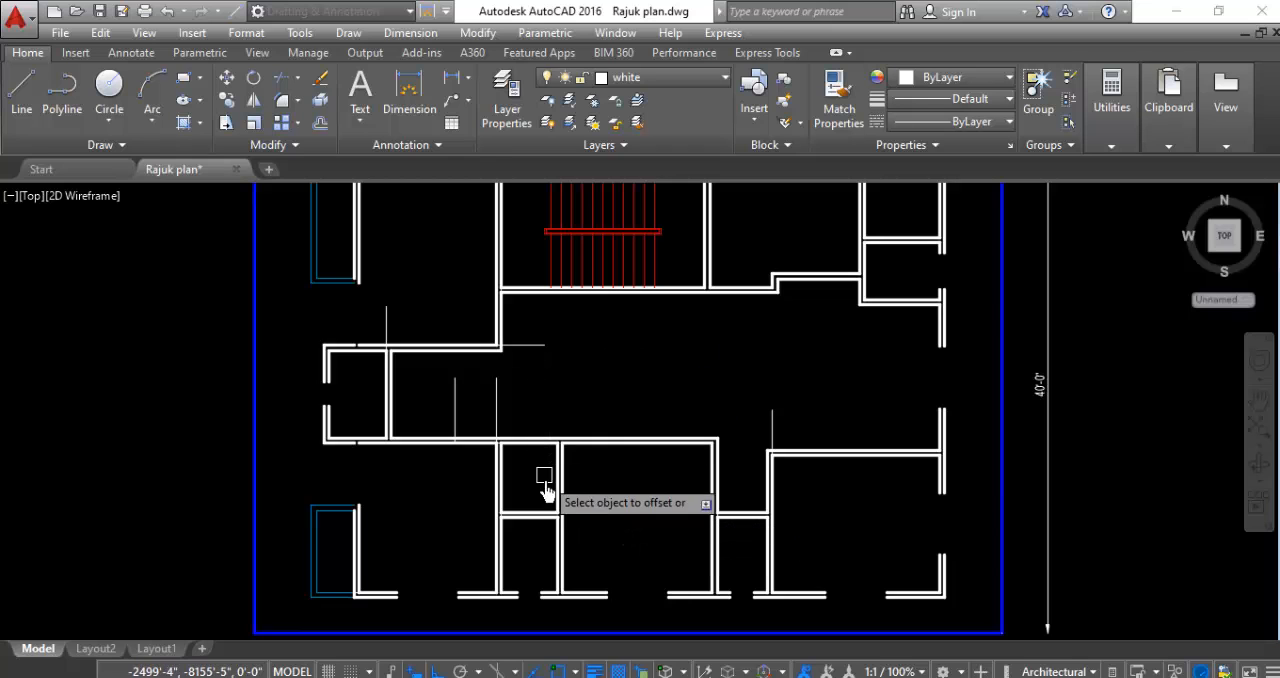
# - Draw a vertical guide line north from the middle south room's northeast inner corner across its north wall
pyautogui.scroll(4, 550, 470)
pyautogui.scroll(-4, 537, 440)
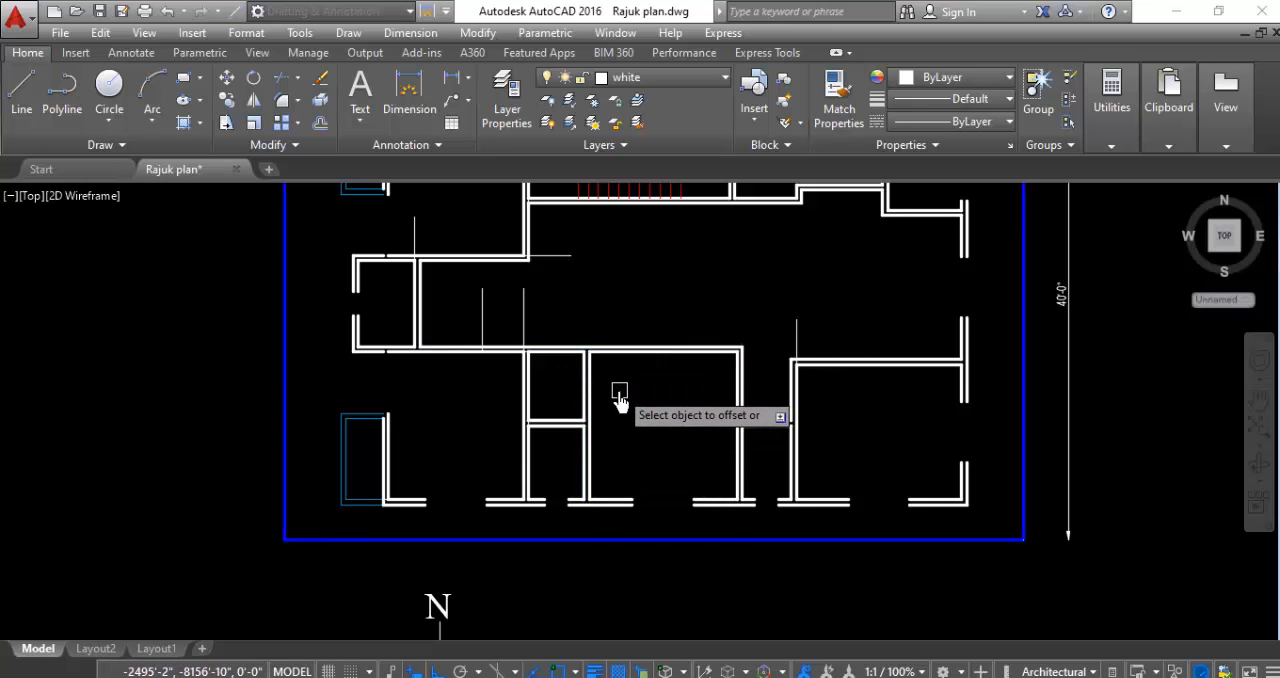
pyautogui.scroll(4, 749, 366)
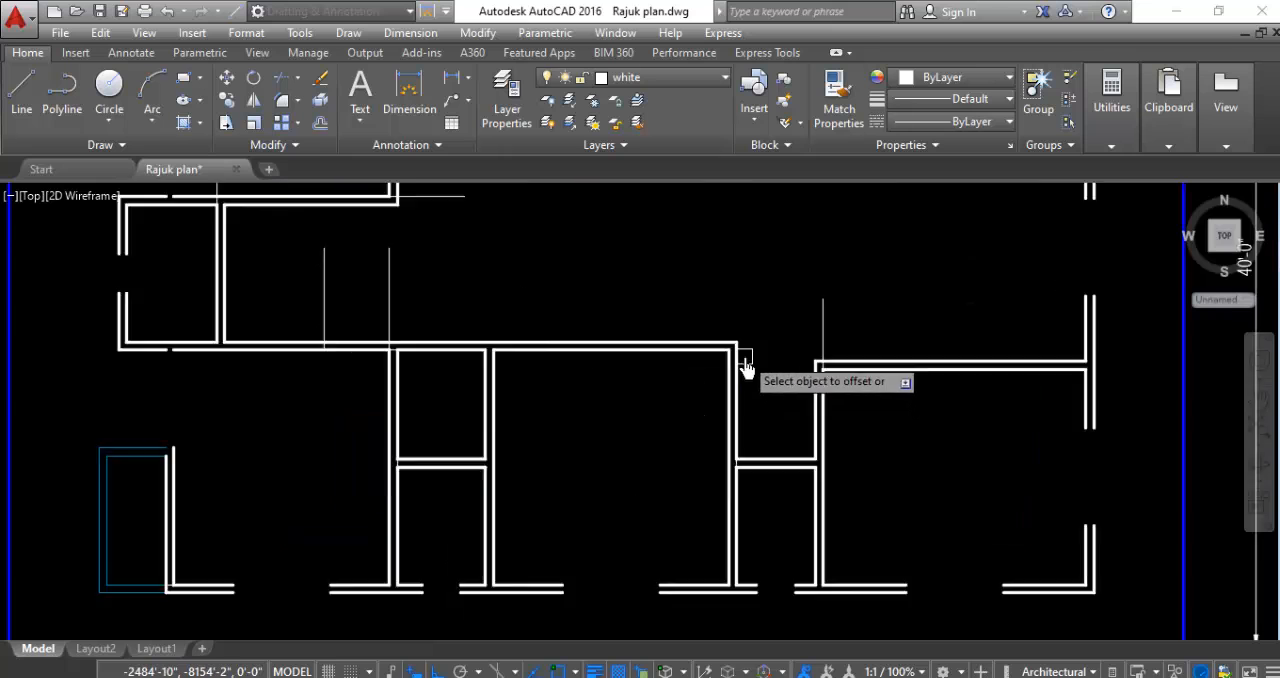
pyautogui.click(28, 112)
pyautogui.scroll(2, 818, 370)
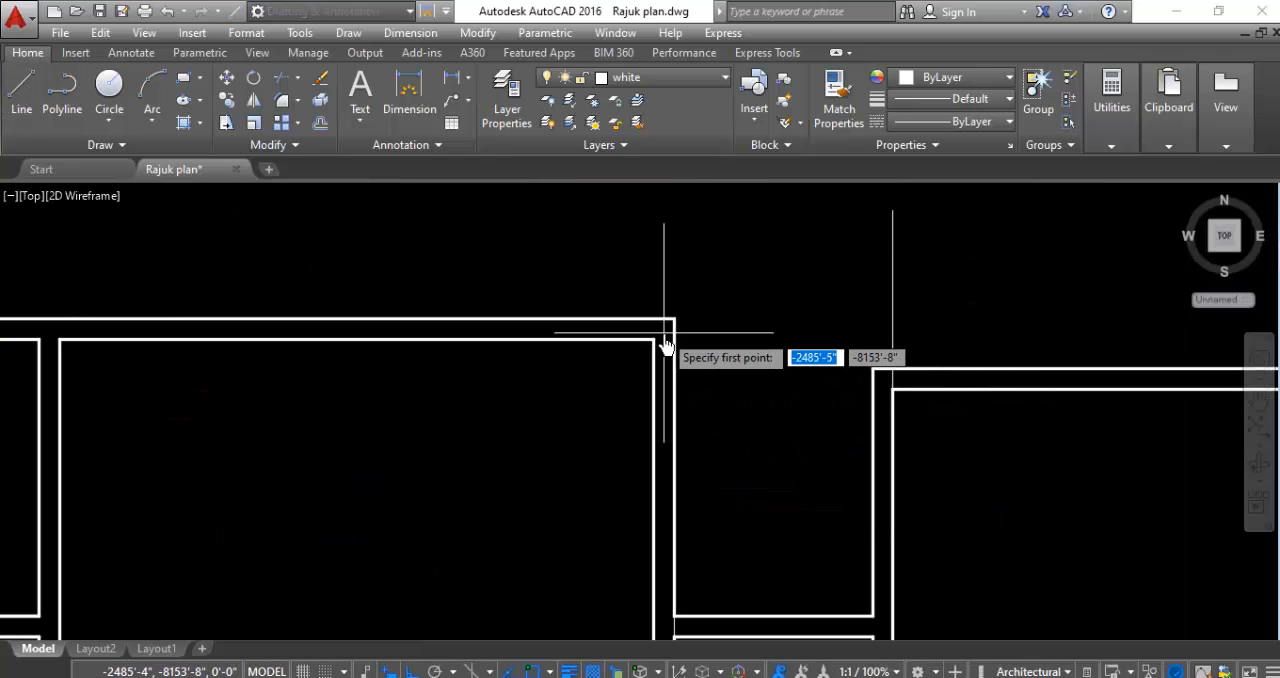
pyautogui.click(653, 341)
pyautogui.click(648, 236)
pyautogui.press('Escape')
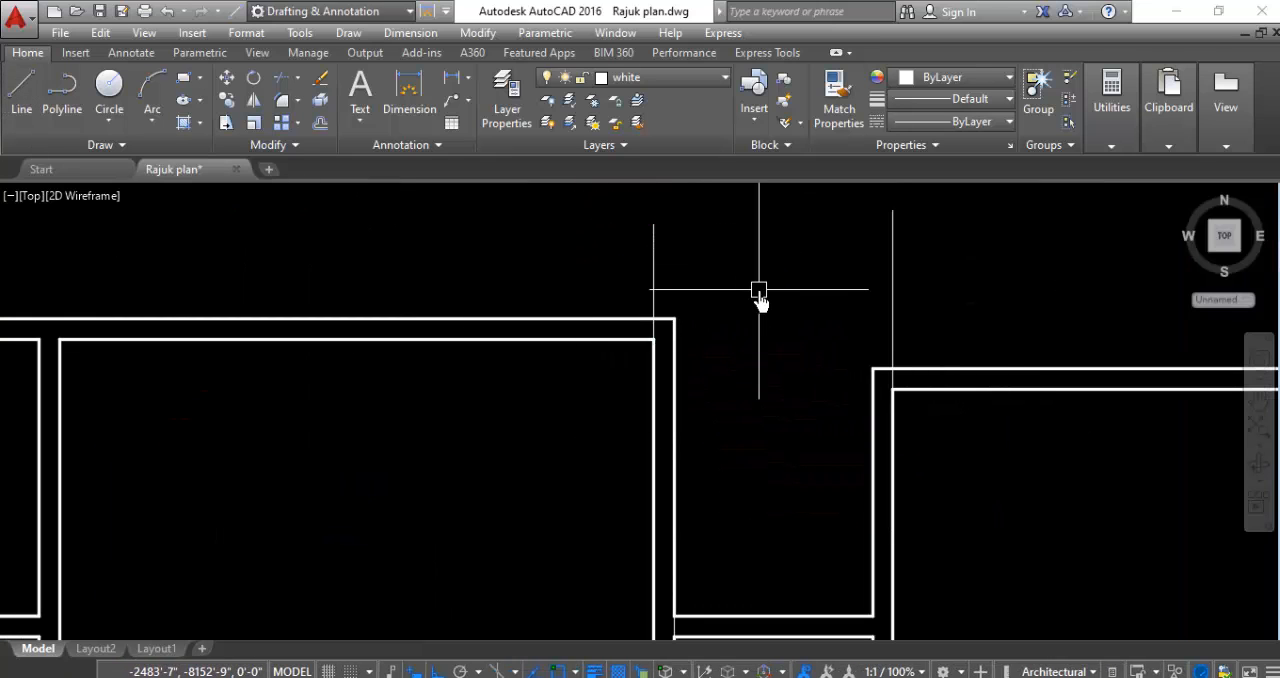
# - Offset the middle south room's vertical guide line 3'4" to the west
pyautogui.press('Return')
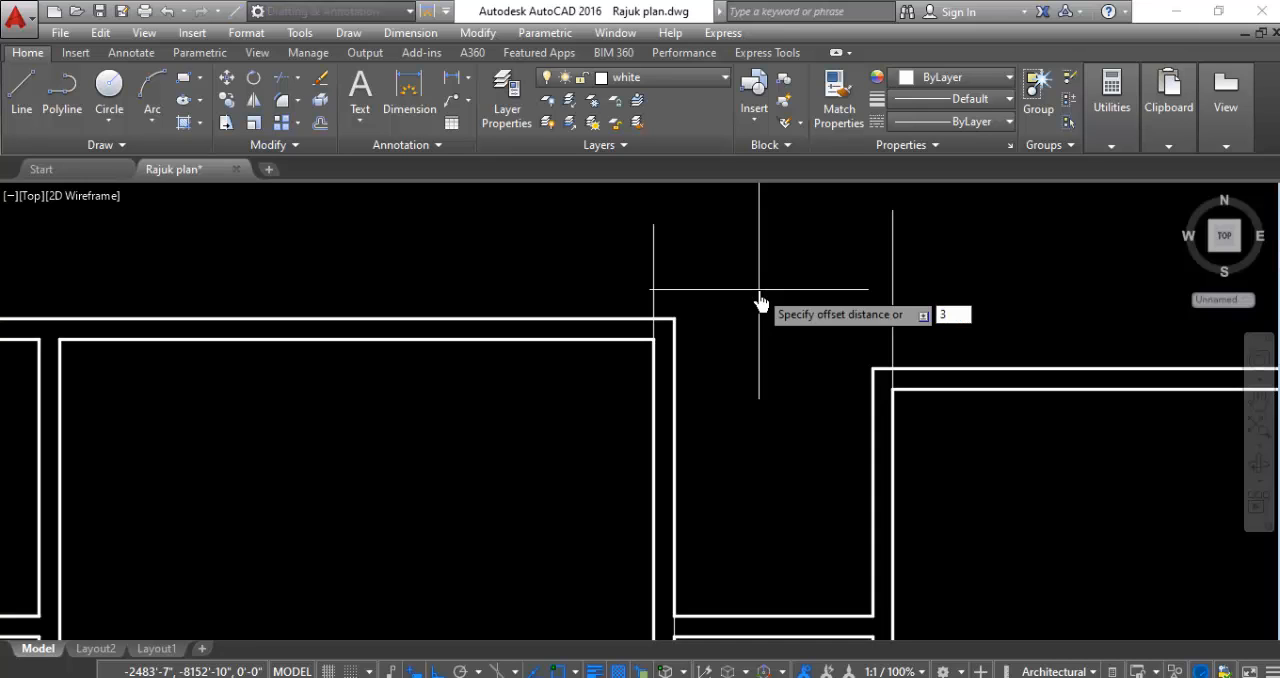
pyautogui.write("3'4")
pyautogui.press('Return')
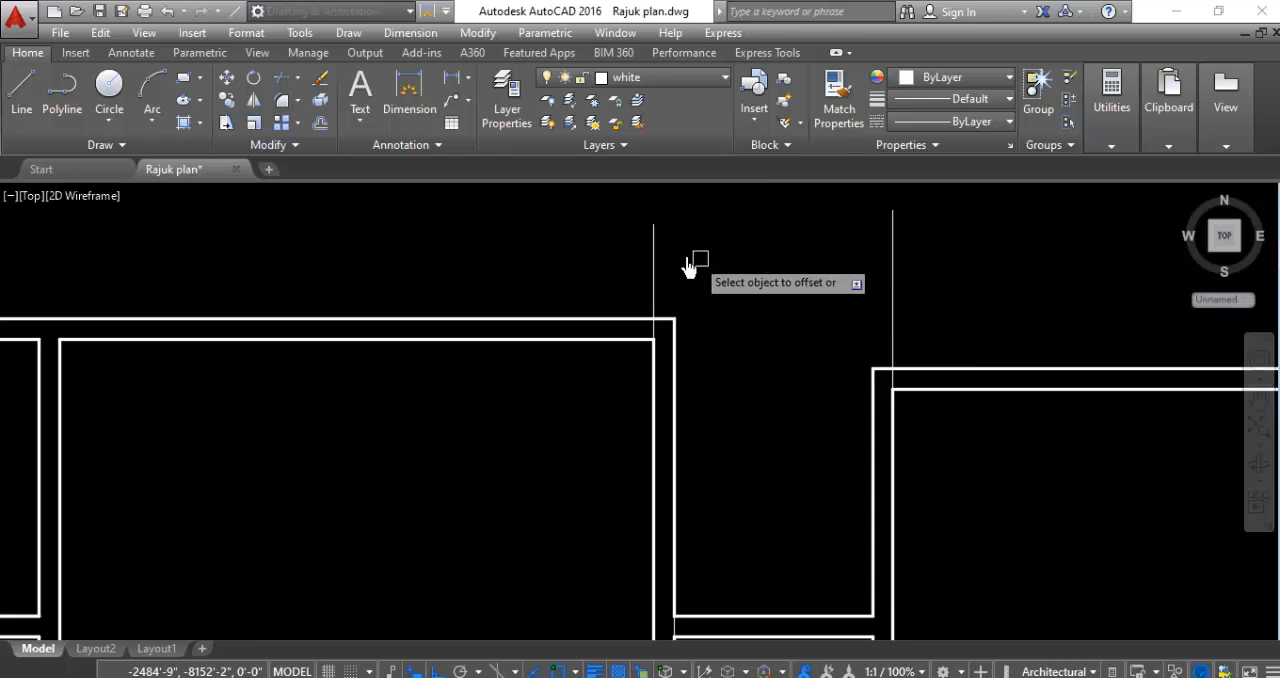
pyautogui.click(654, 251)
pyautogui.click(541, 262)
pyautogui.scroll(-5, 541, 276)
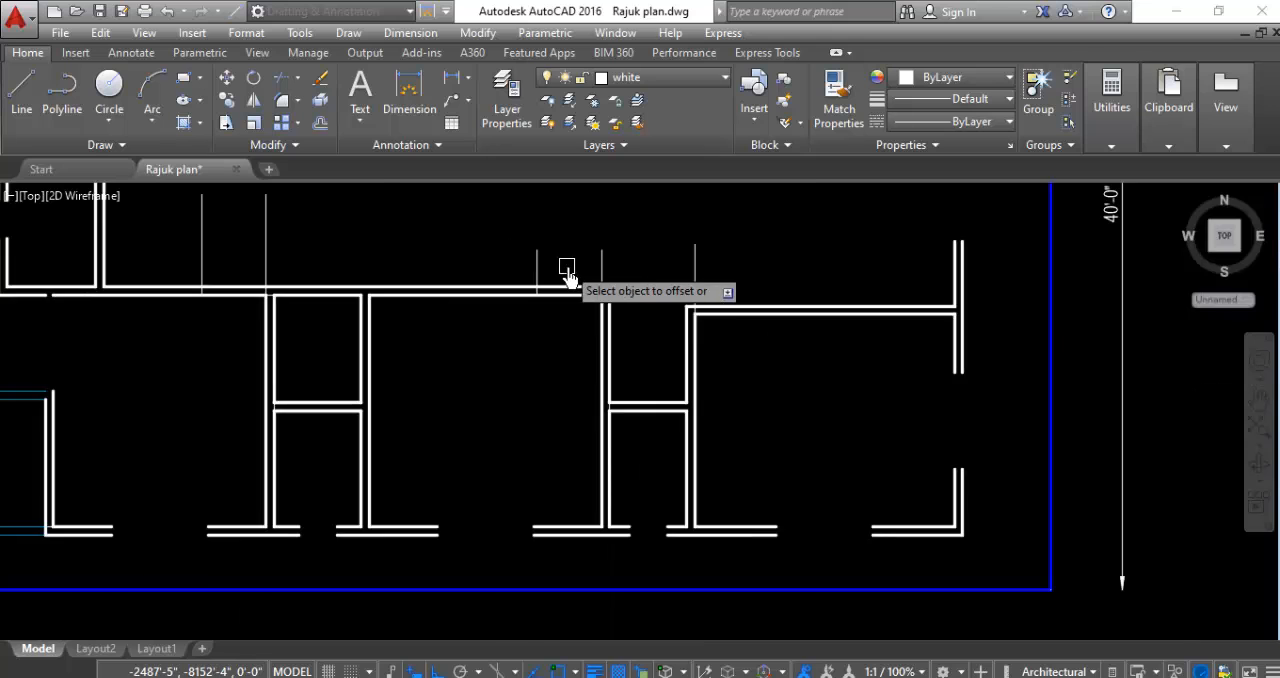
# - Offset the vertical guide line at the southeast room's northwest inner corner 3'4" to the east
pyautogui.scroll(3, 651, 263)
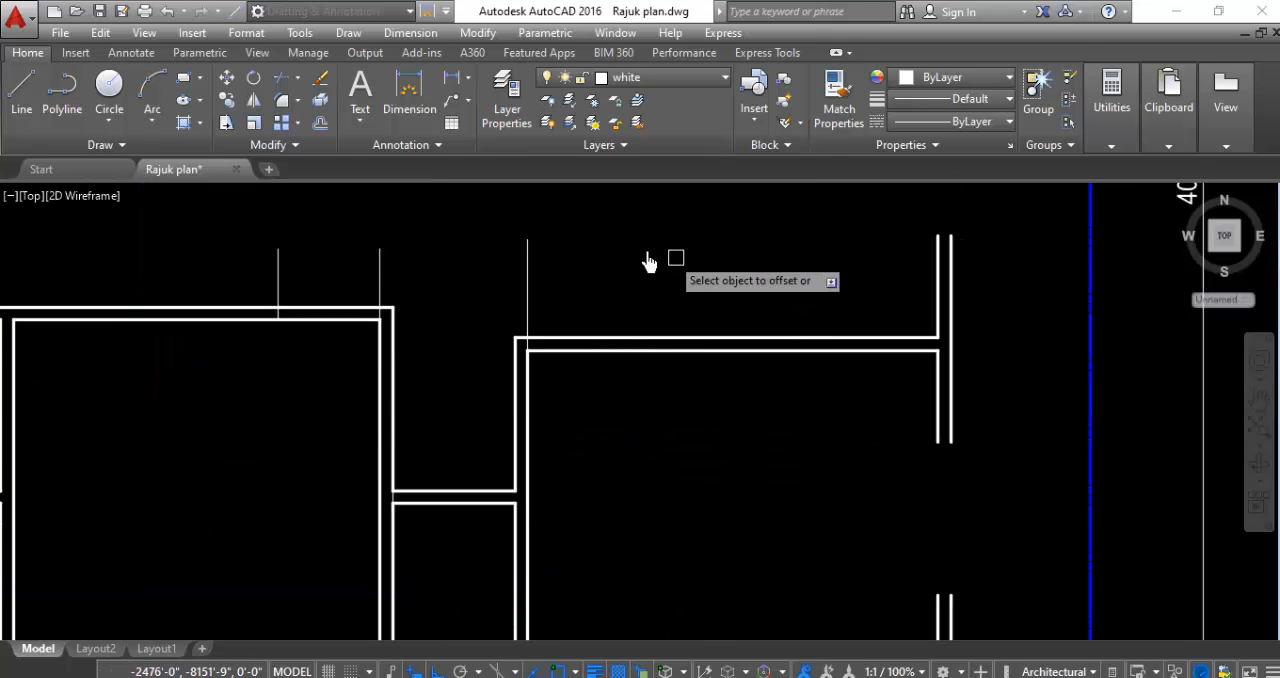
pyautogui.scroll(-3, 742, 482)
pyautogui.scroll(-3, 742, 482)
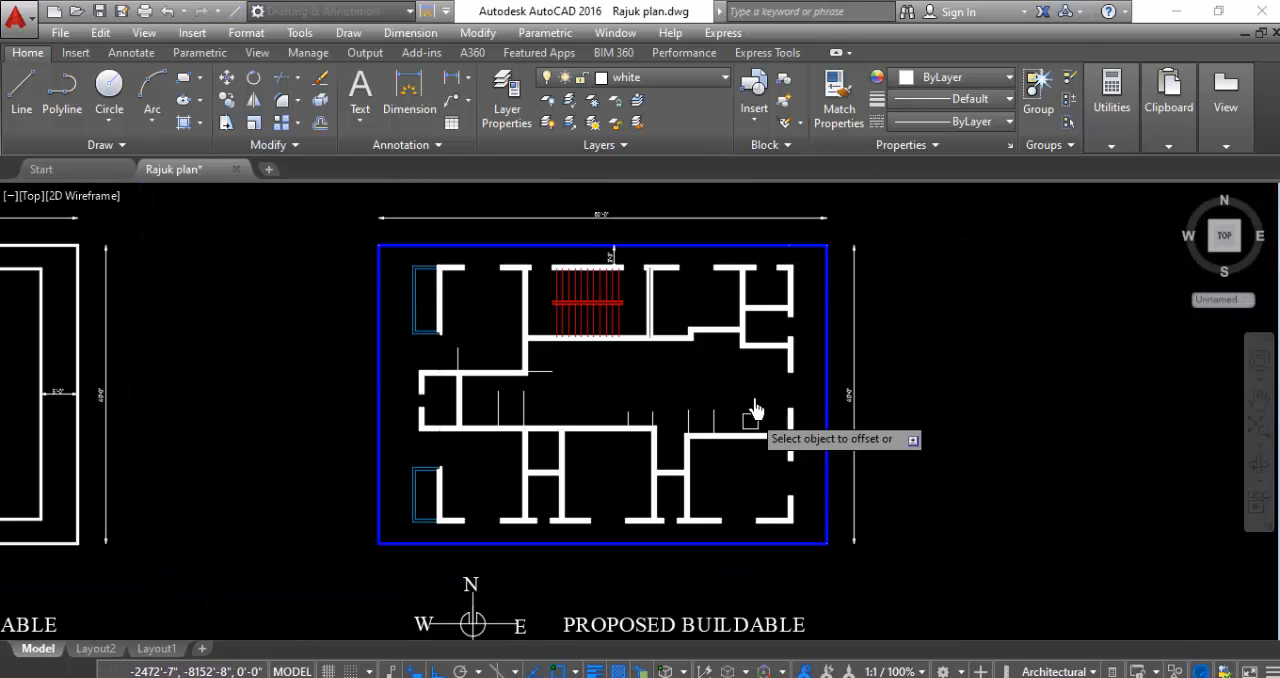
# - Offset the vertical guide line at the staircase room's southwest inner corner 3'4" to the east
pyautogui.scroll(6, 531, 343)
pyautogui.scroll(4, 505, 345)
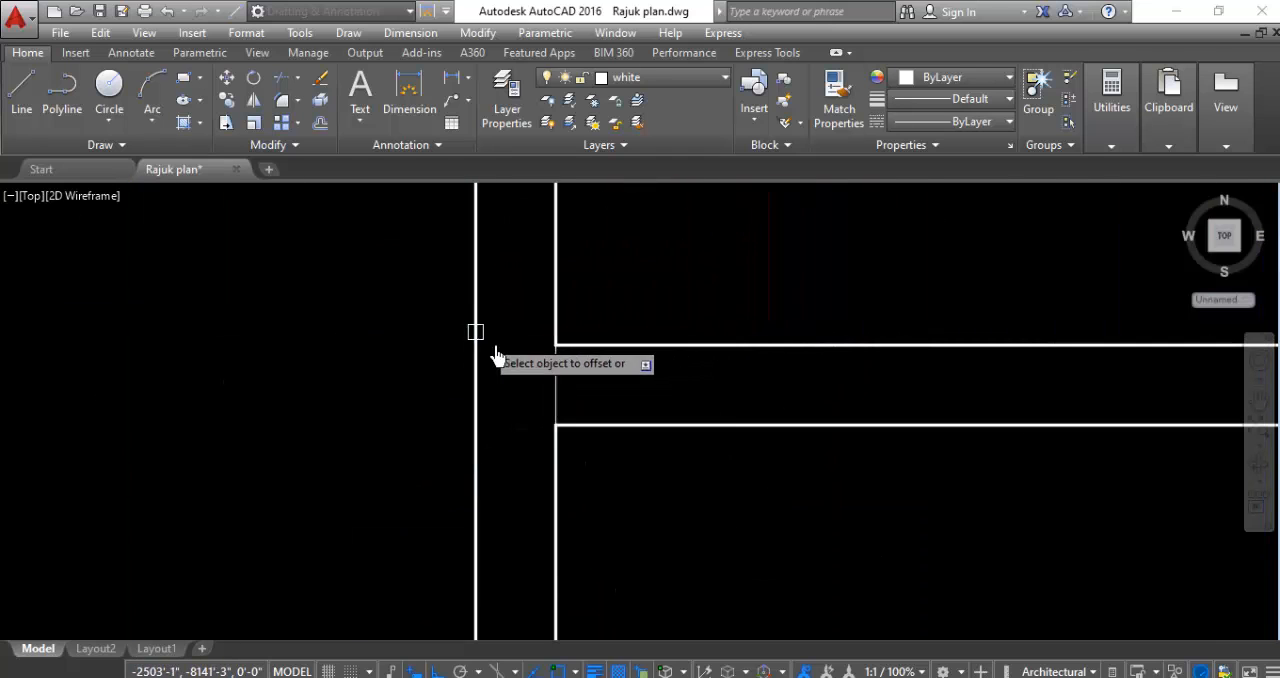
pyautogui.click(556, 386)
pyautogui.click(700, 375)
pyautogui.scroll(-6, 700, 375)
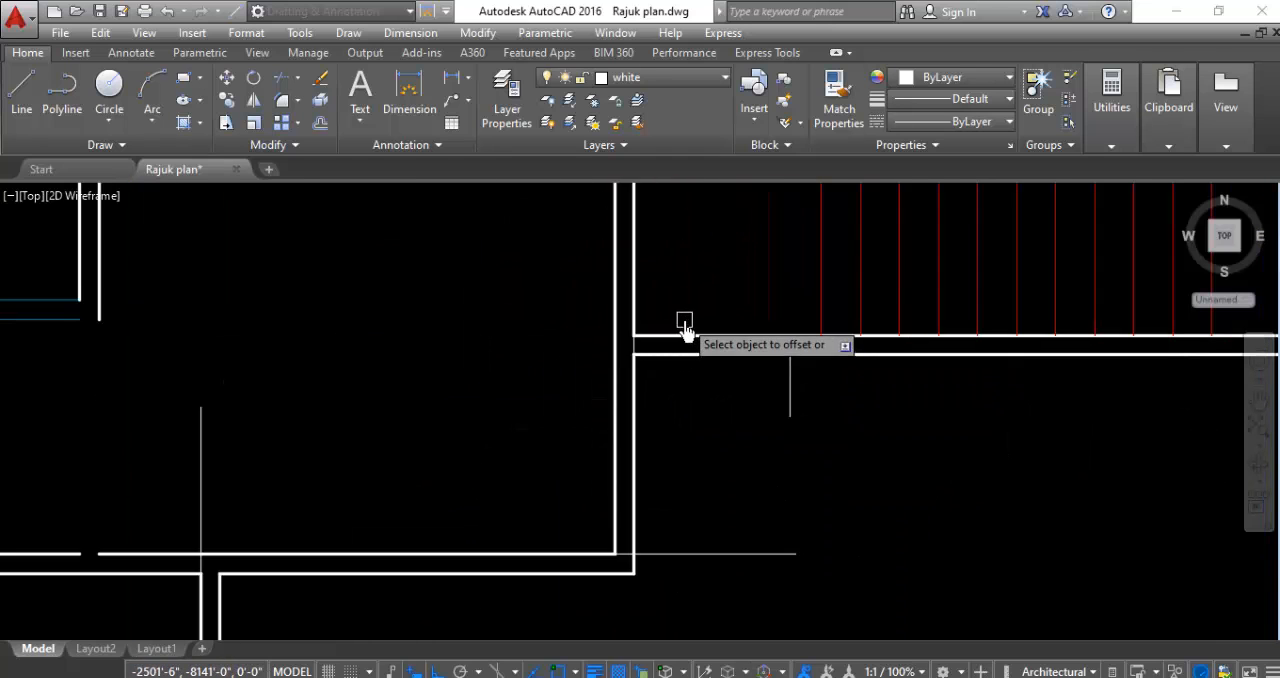
# - Offset the horizontal guide line at the northwest room's southeast inner corner 3'4" to the north
pyautogui.scroll(-4, 698, 363)
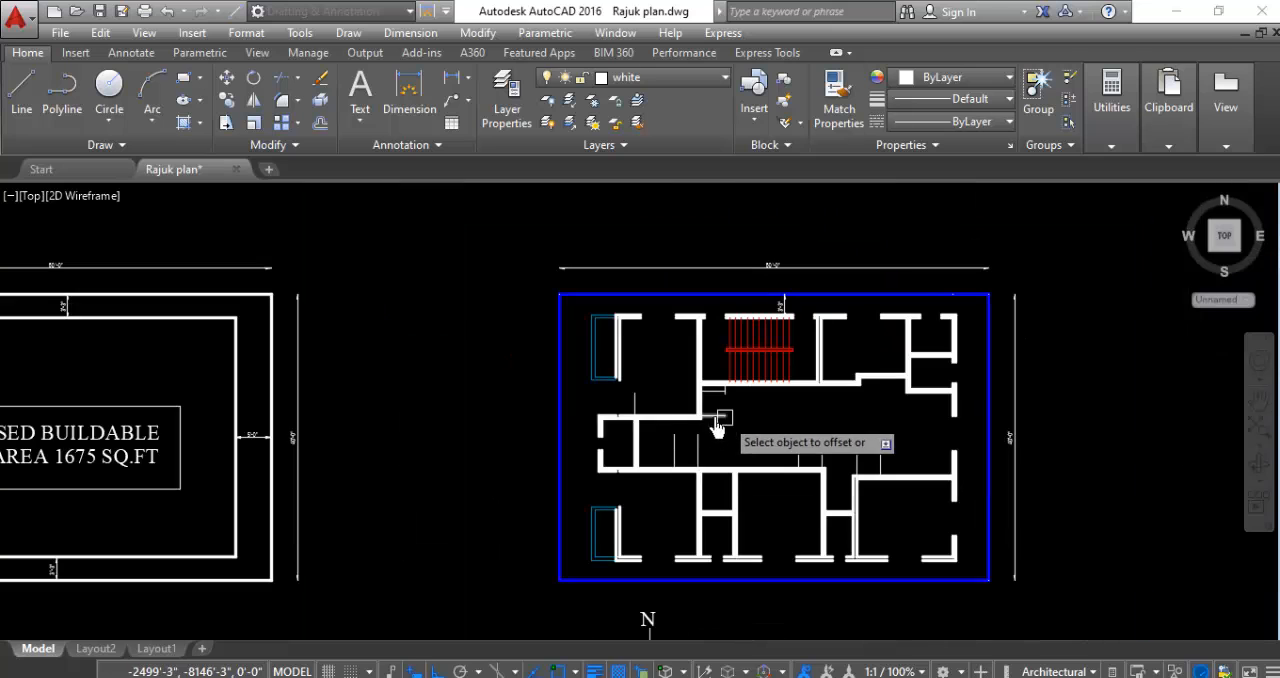
pyautogui.scroll(2, 905, 532)
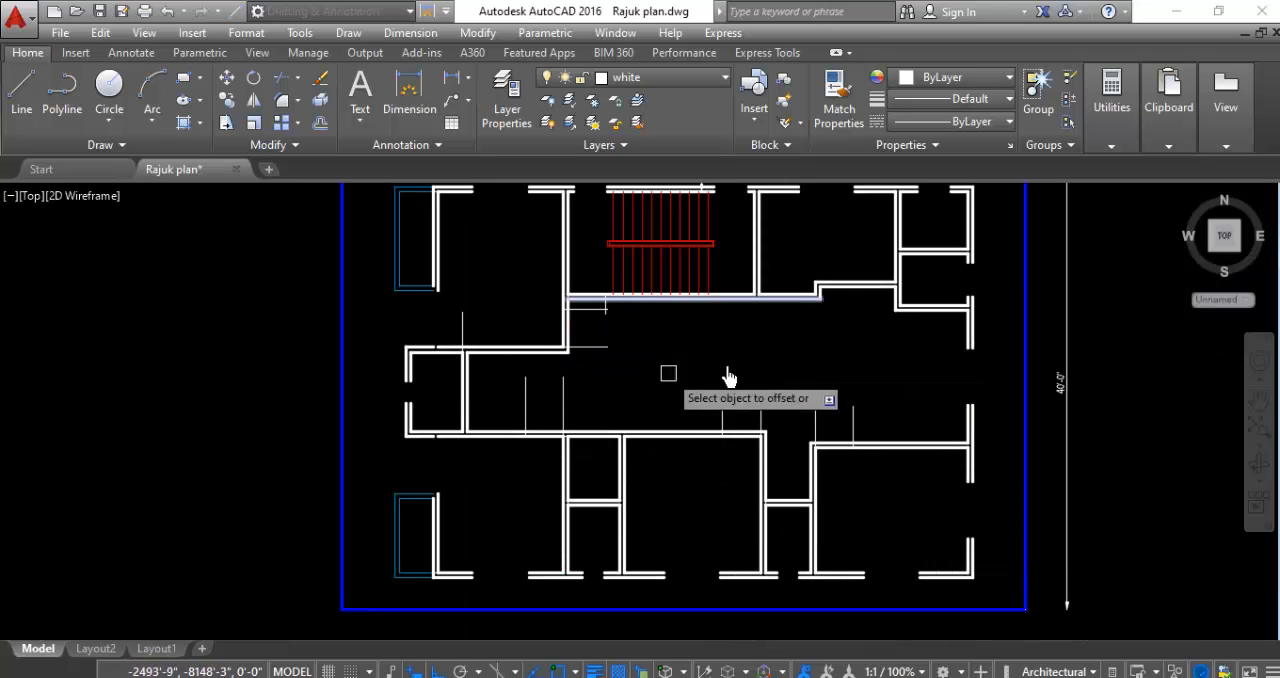
pyautogui.scroll(2, 589, 343)
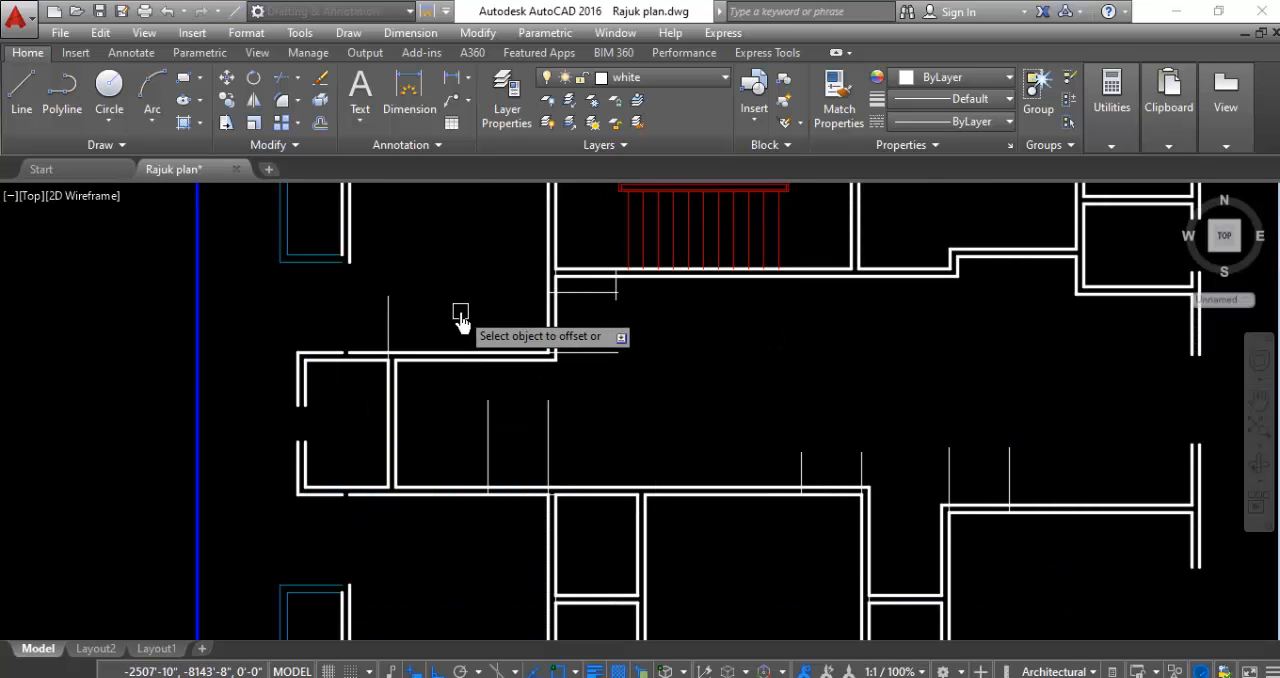
pyautogui.scroll(-3, 593, 343)
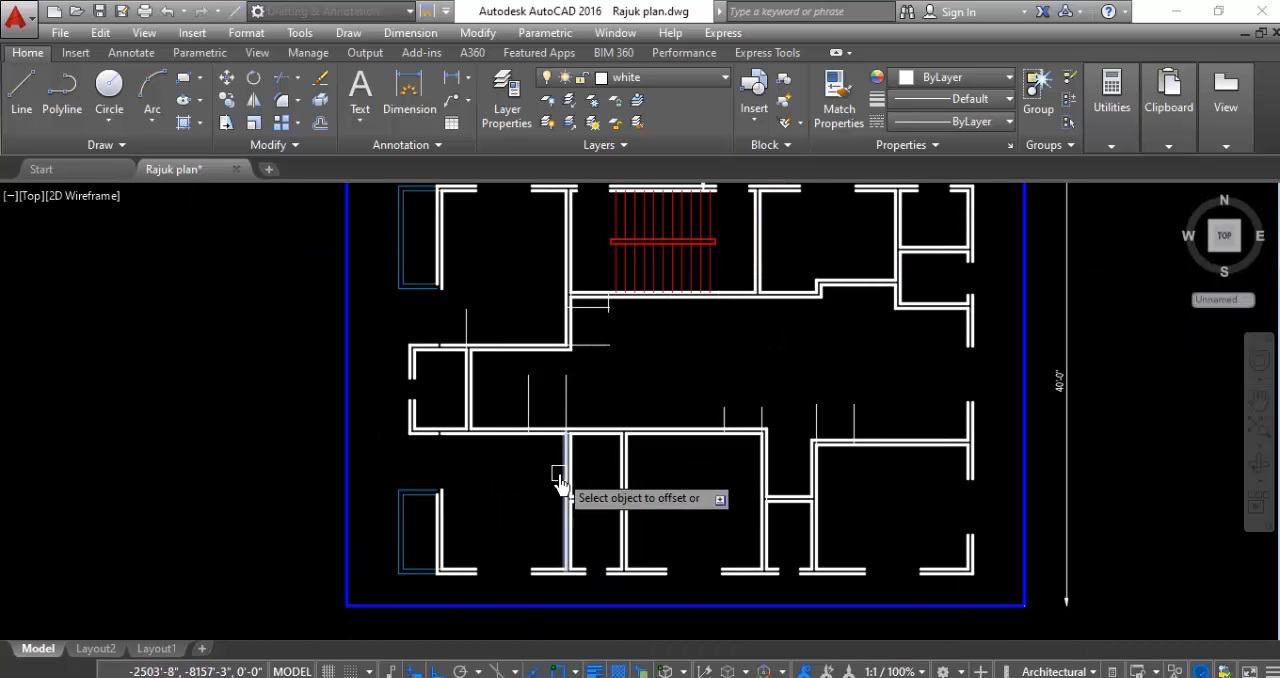
pyautogui.scroll(3, 600, 472)
pyautogui.scroll(3, 578, 445)
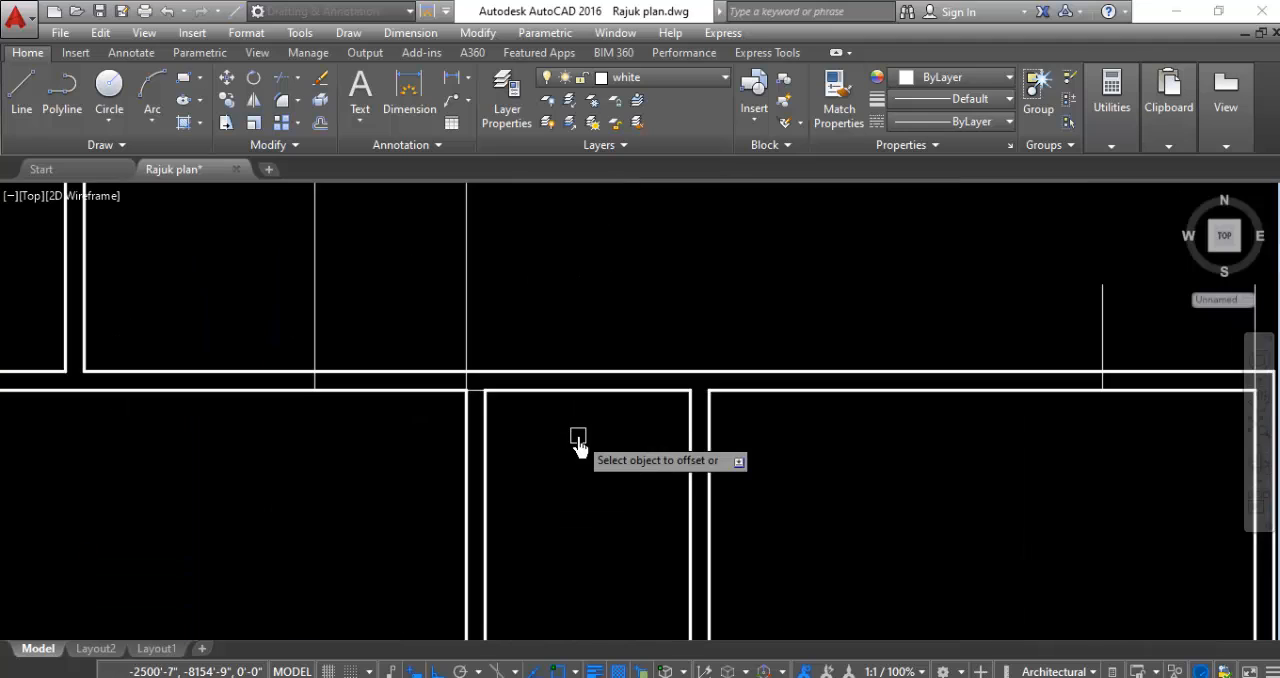
pyautogui.press('Escape')
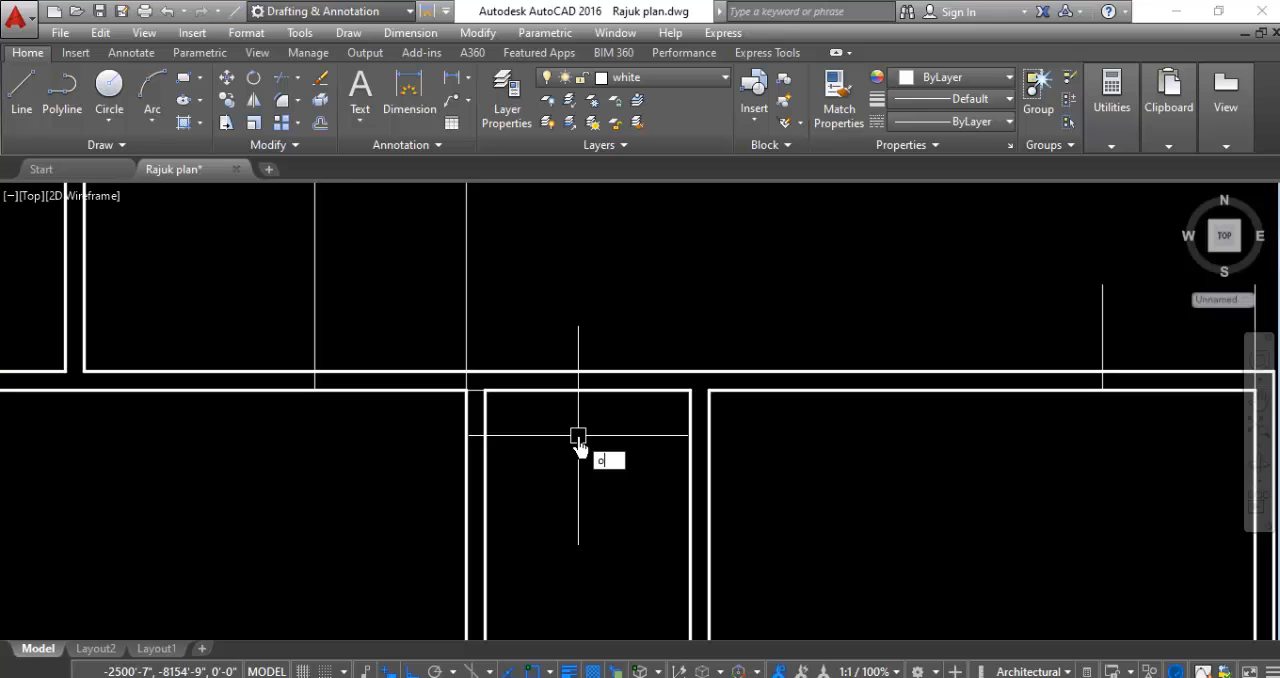
# - Offset the short horizontal guide line at the southwest toilet's northwest inner corner 2'6" to the south
pyautogui.press('Return')
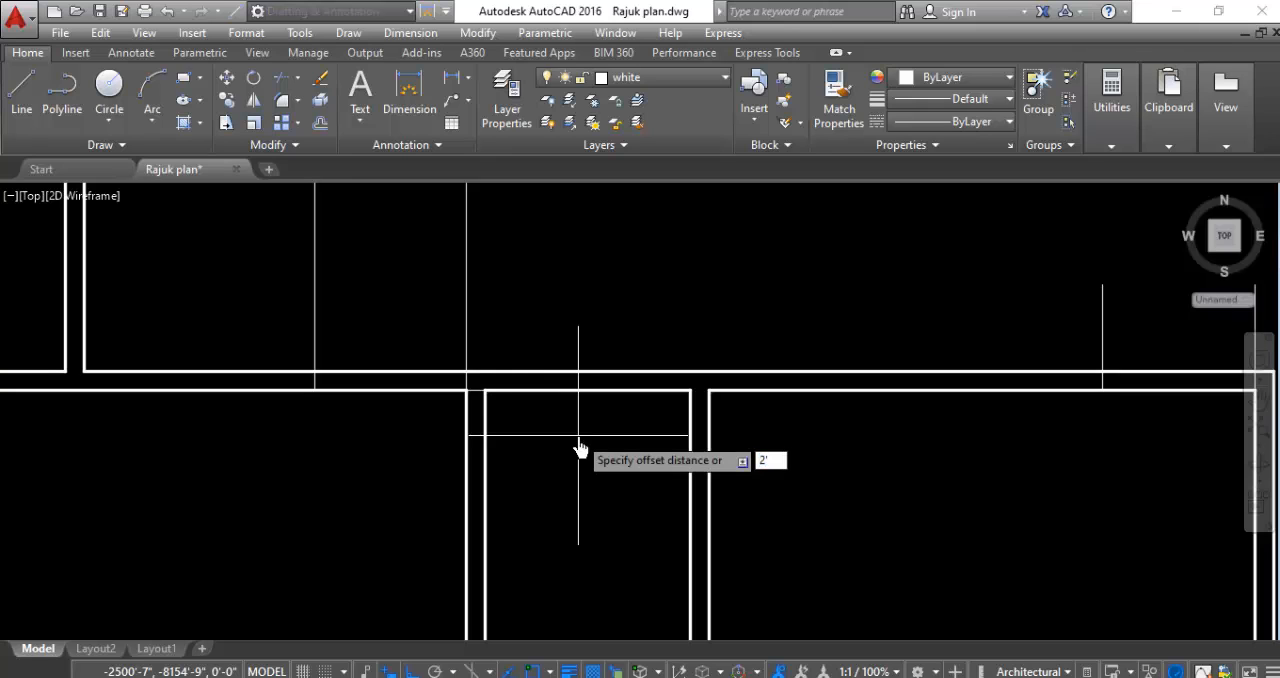
pyautogui.scroll(-5, 570, 470)
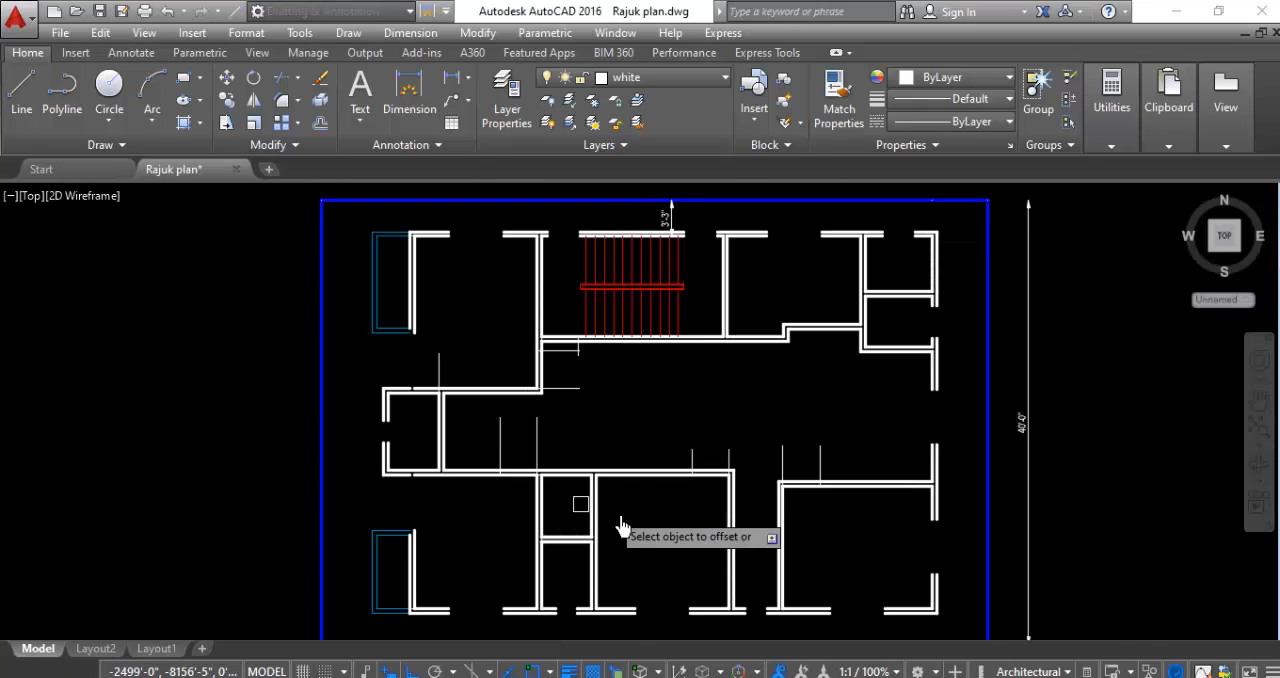
pyautogui.scroll(5, 567, 520)
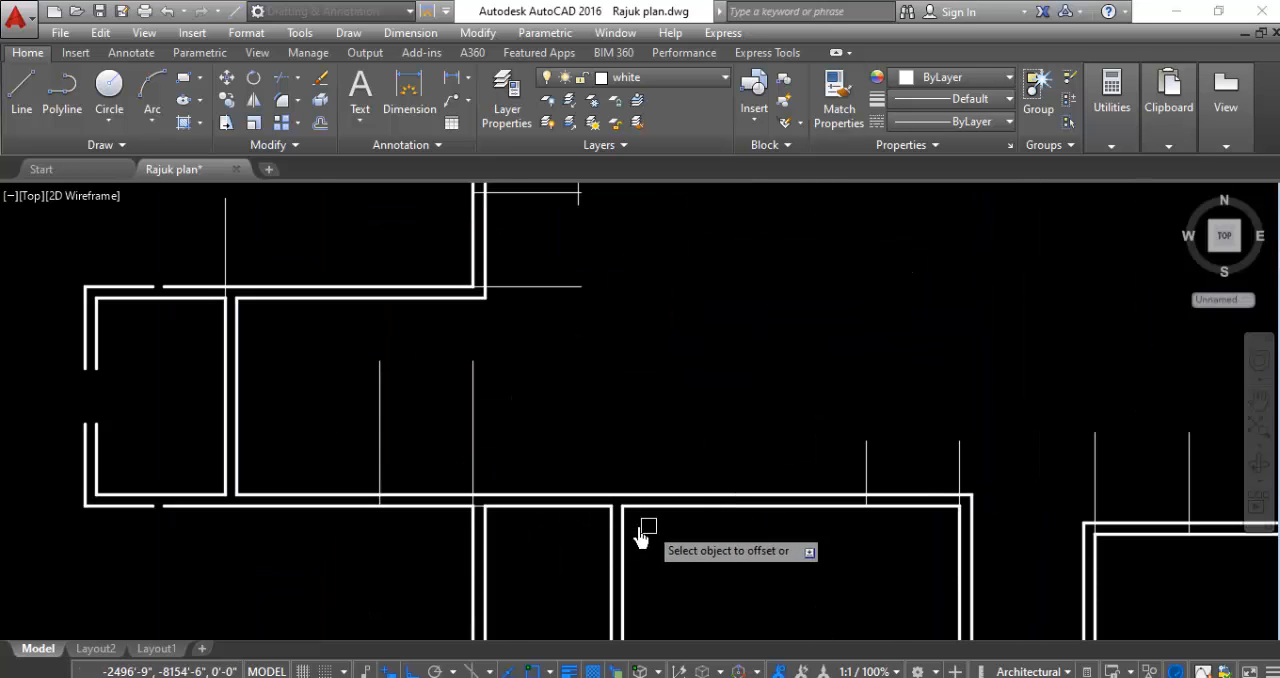
pyautogui.scroll(-3, 610, 500)
pyautogui.scroll(4, 535, 480)
pyautogui.scroll(3, 507, 510)
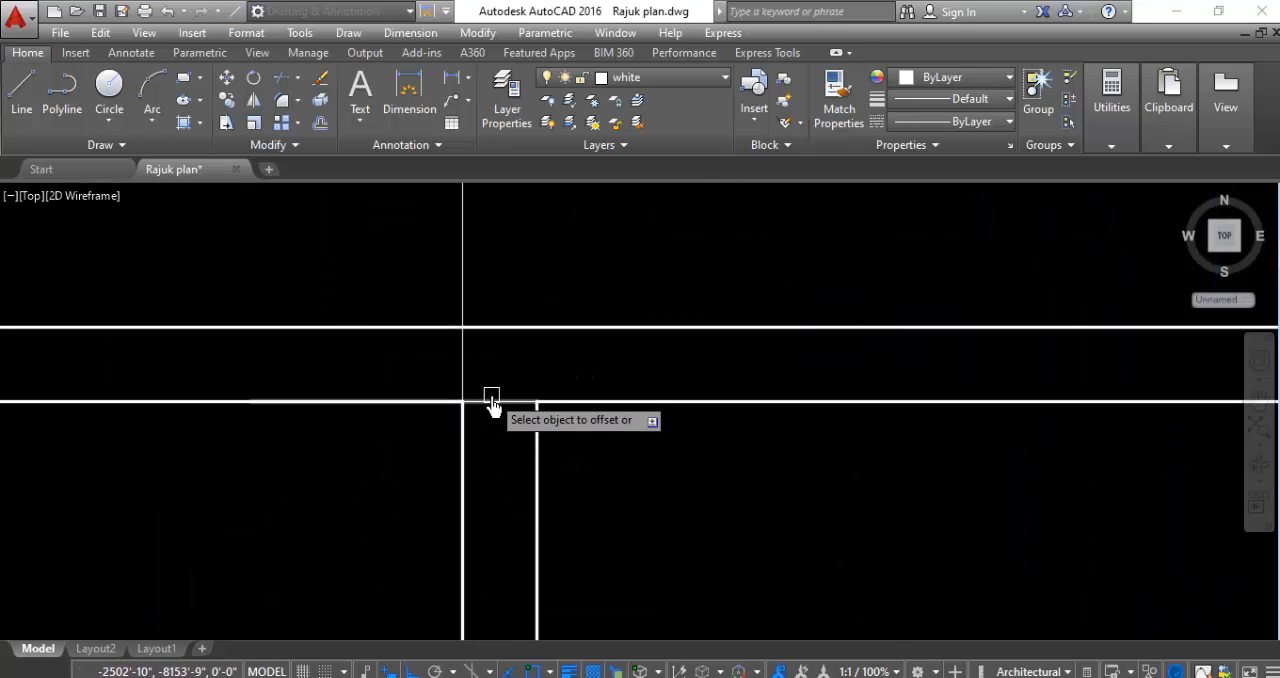
pyautogui.scroll(-4, 523, 380)
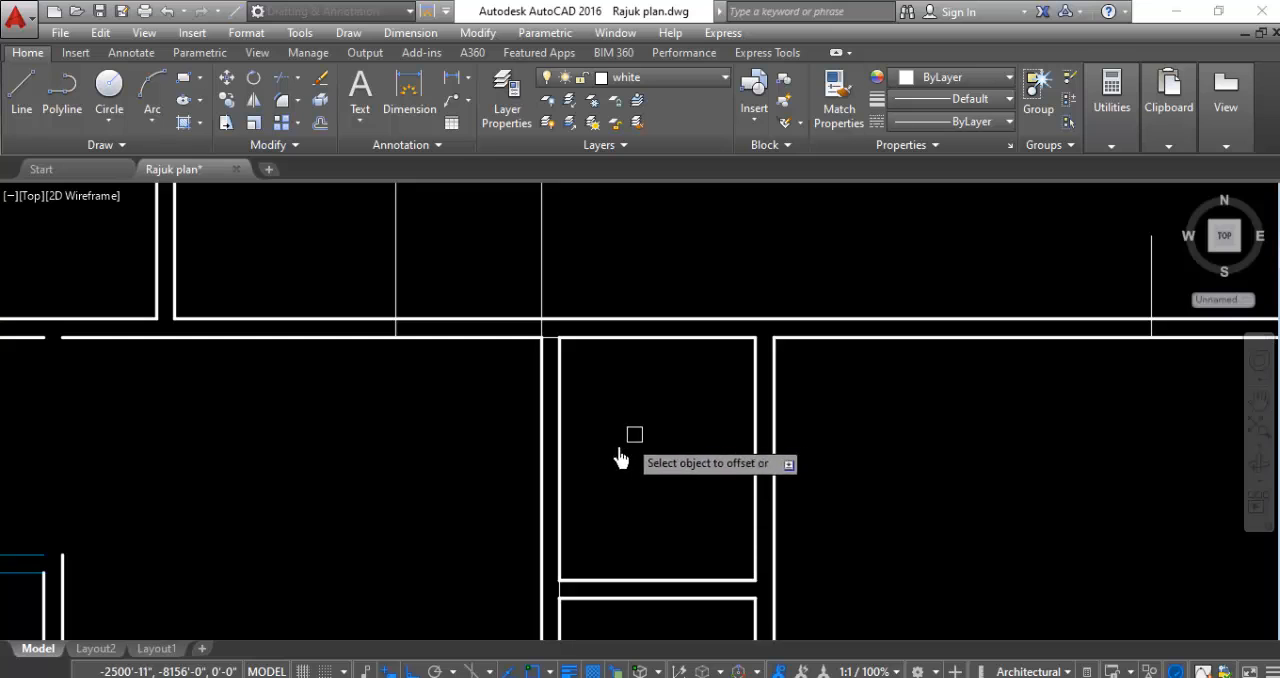
pyautogui.scroll(3, 620, 454)
pyautogui.click(525, 302)
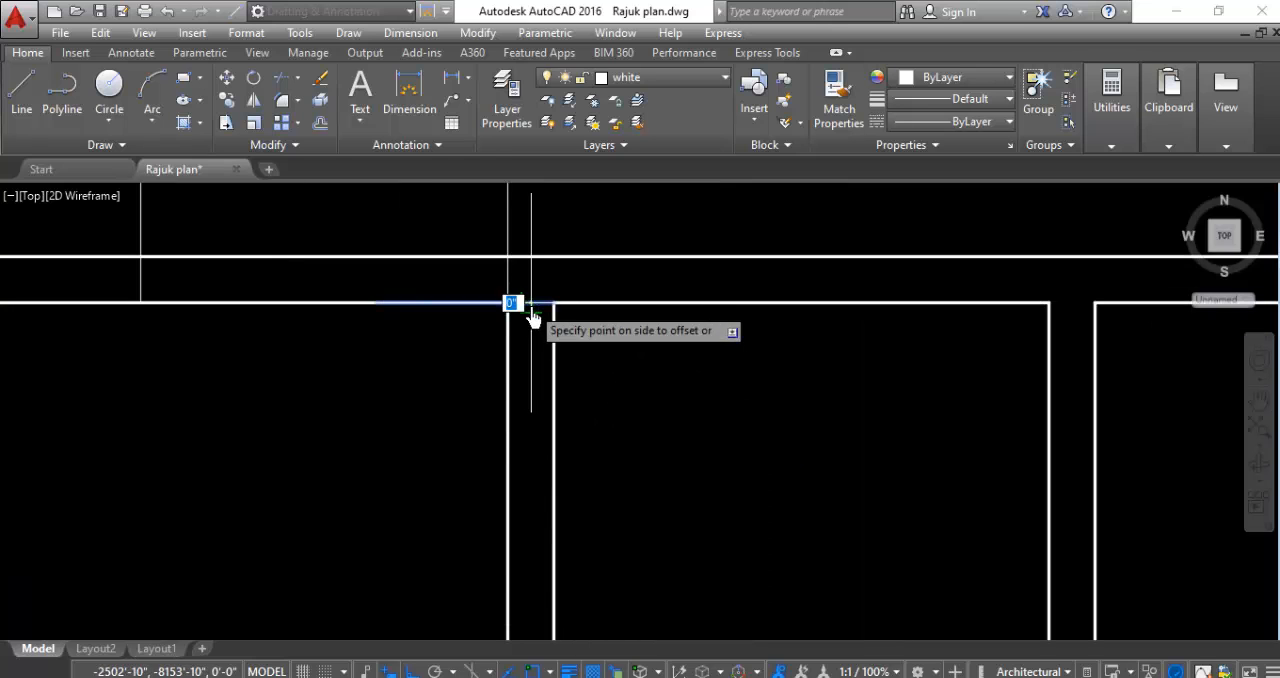
pyautogui.click(512, 432)
# - Offset the short vertical guide line at the west end of the southwest toilet's south partition 2'6" to the east
pyautogui.scroll(-3, 498, 432)
pyautogui.scroll(3, 420, 514)
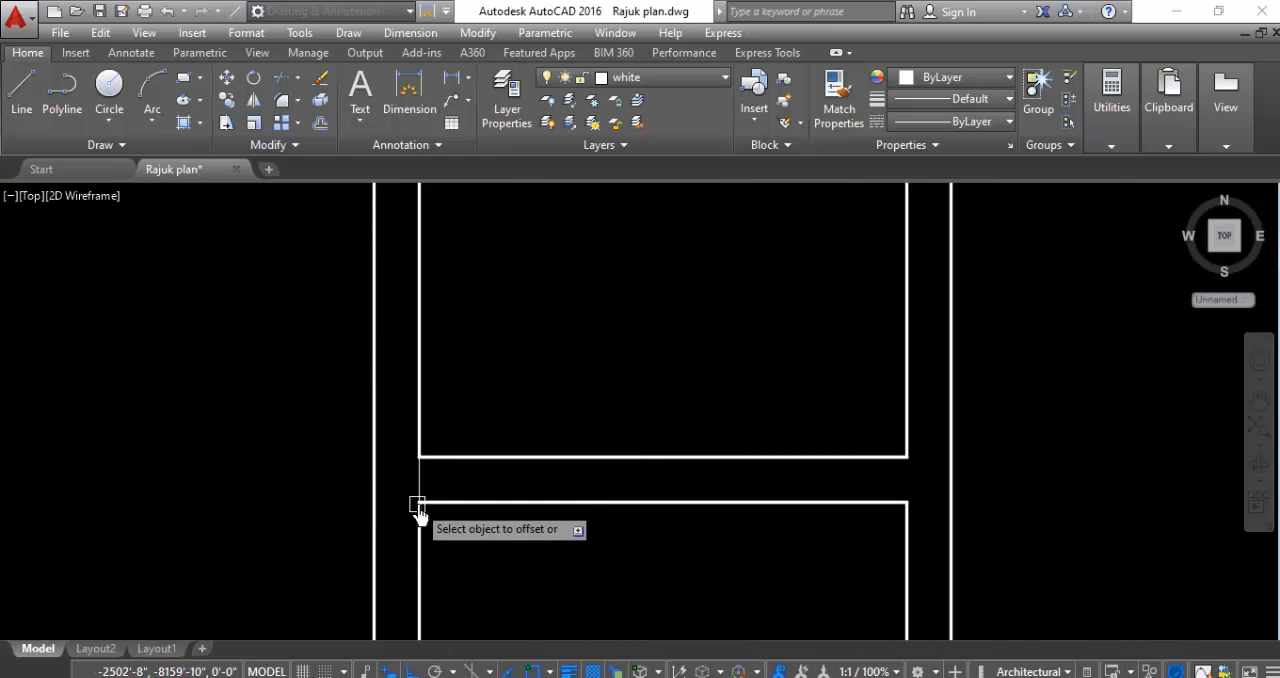
pyautogui.click(419, 485)
pyautogui.click(574, 491)
pyautogui.scroll(-4, 540, 471)
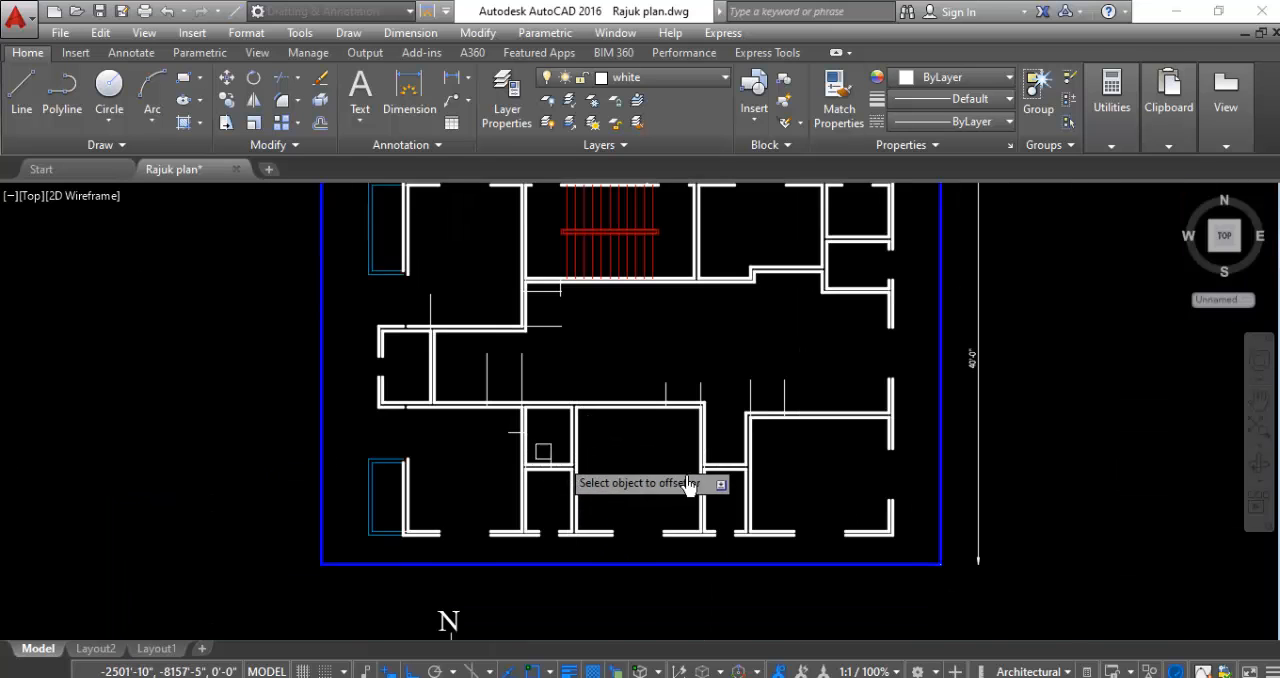
# - Offset the short vertical guide line in the partition between the middle south room and the southeast room 2'6" to the east
pyautogui.scroll(5, 703, 478)
pyautogui.click(685, 462)
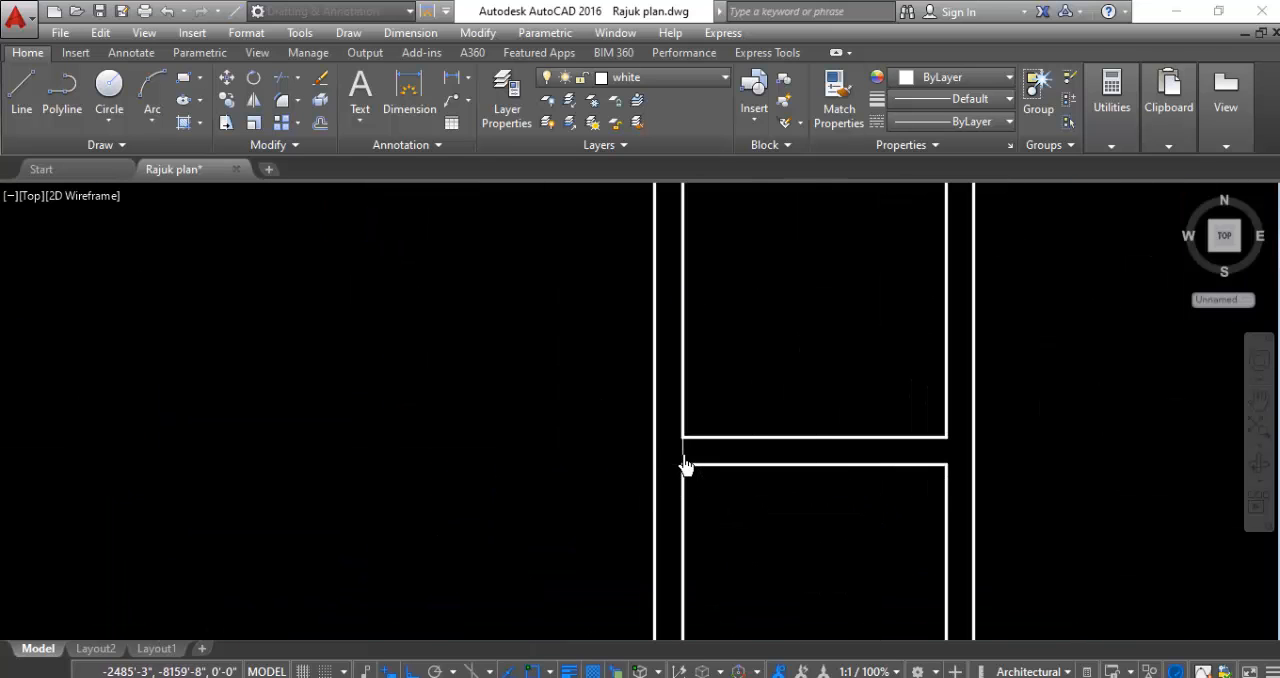
pyautogui.click(791, 461)
pyautogui.scroll(-3, 391, 457)
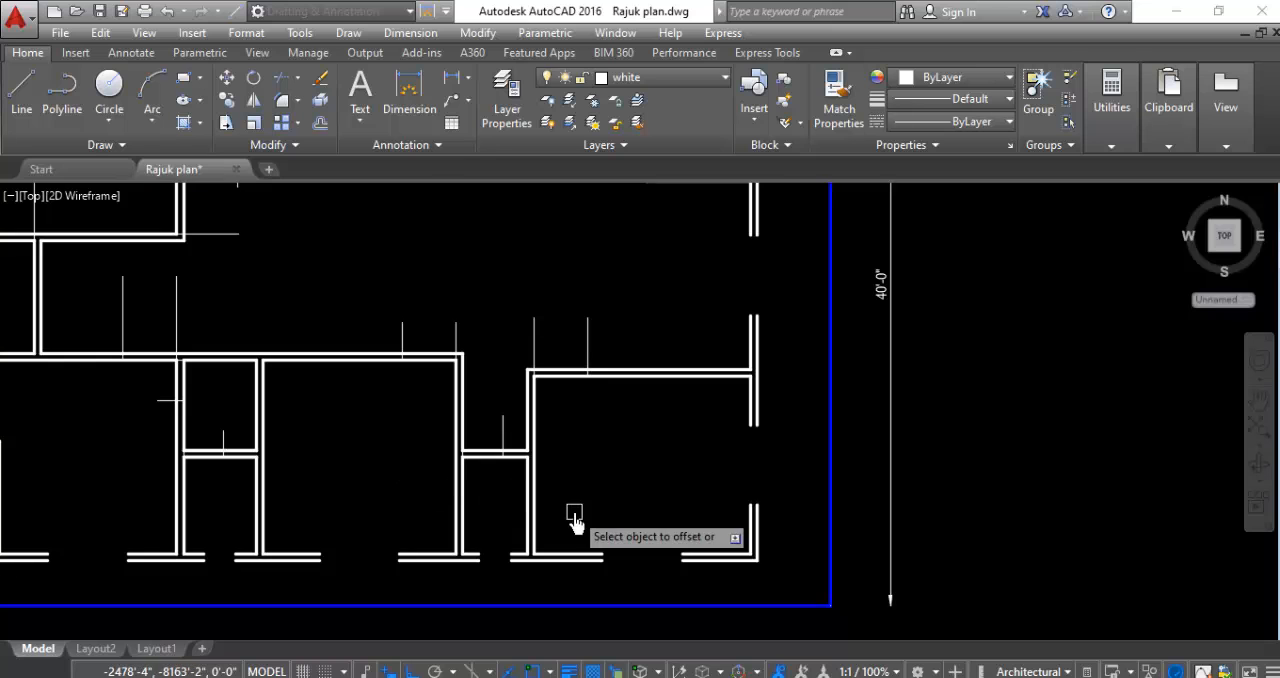
# - Offset the short horizontal guide line at the southwest room's southwest inner corner 2'6" to the north
pyautogui.scroll(-3, 577, 508)
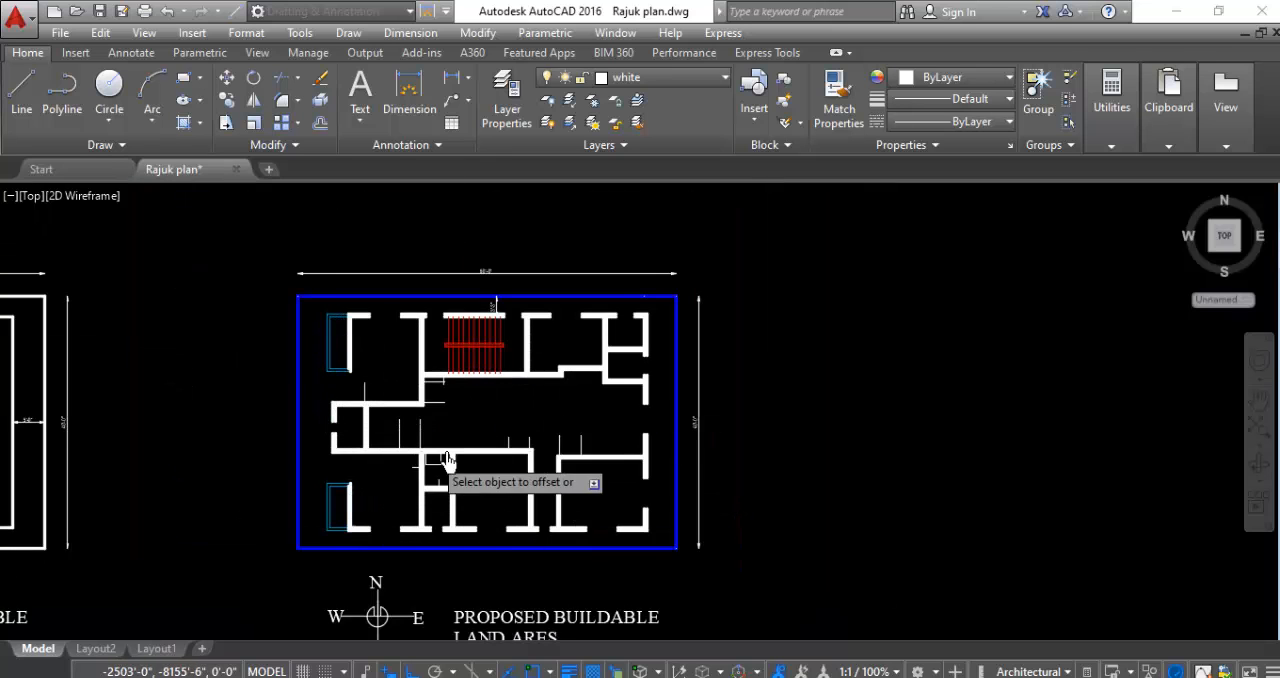
pyautogui.scroll(5, 350, 510)
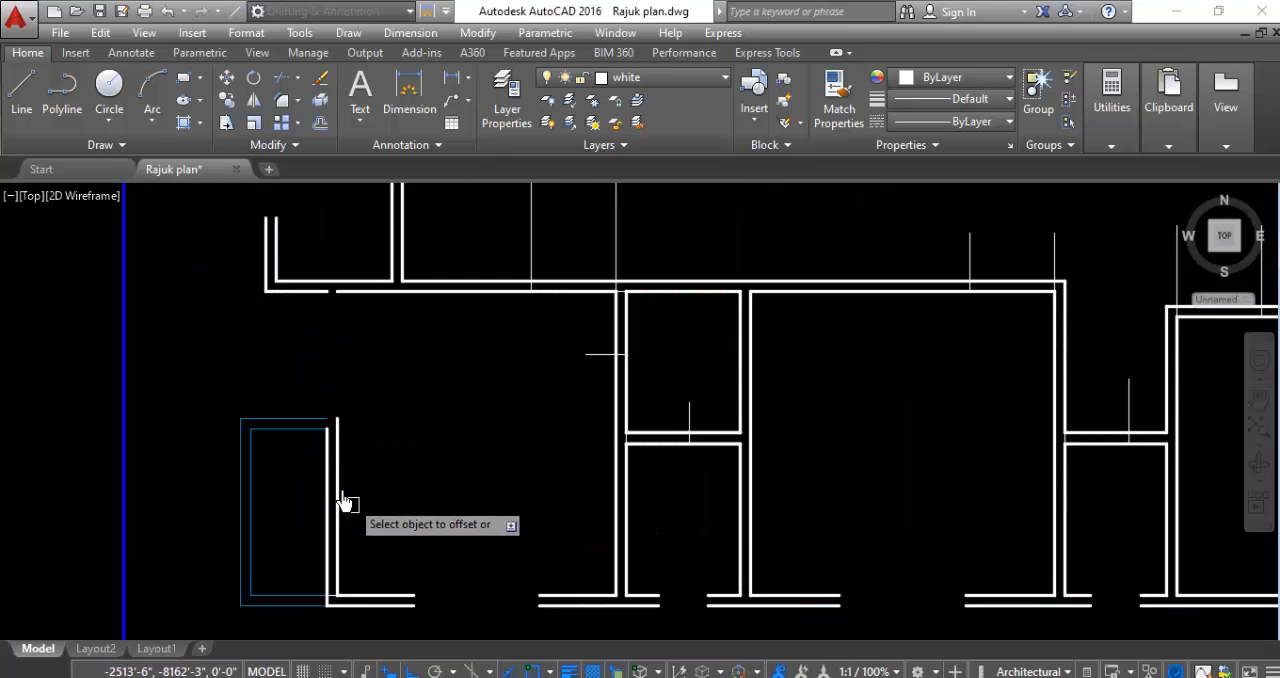
pyautogui.scroll(-5, 346, 506)
pyautogui.scroll(6, 380, 557)
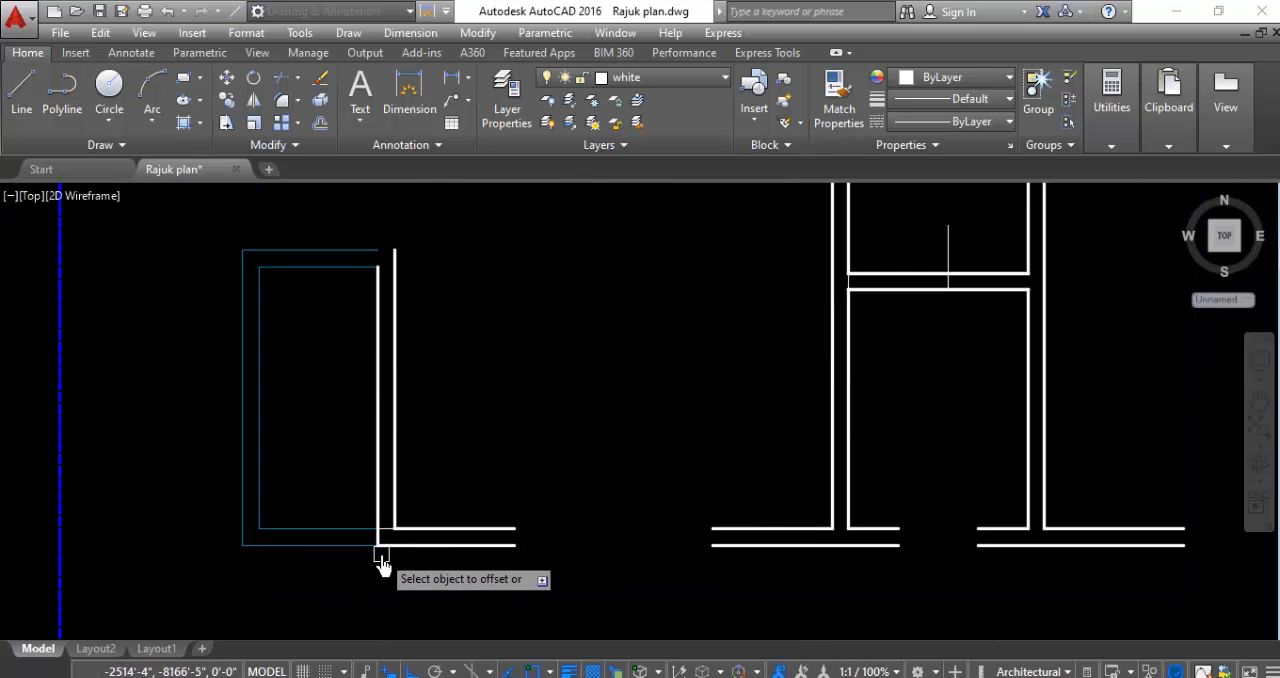
pyautogui.scroll(4, 390, 565)
pyautogui.scroll(-2, 414, 560)
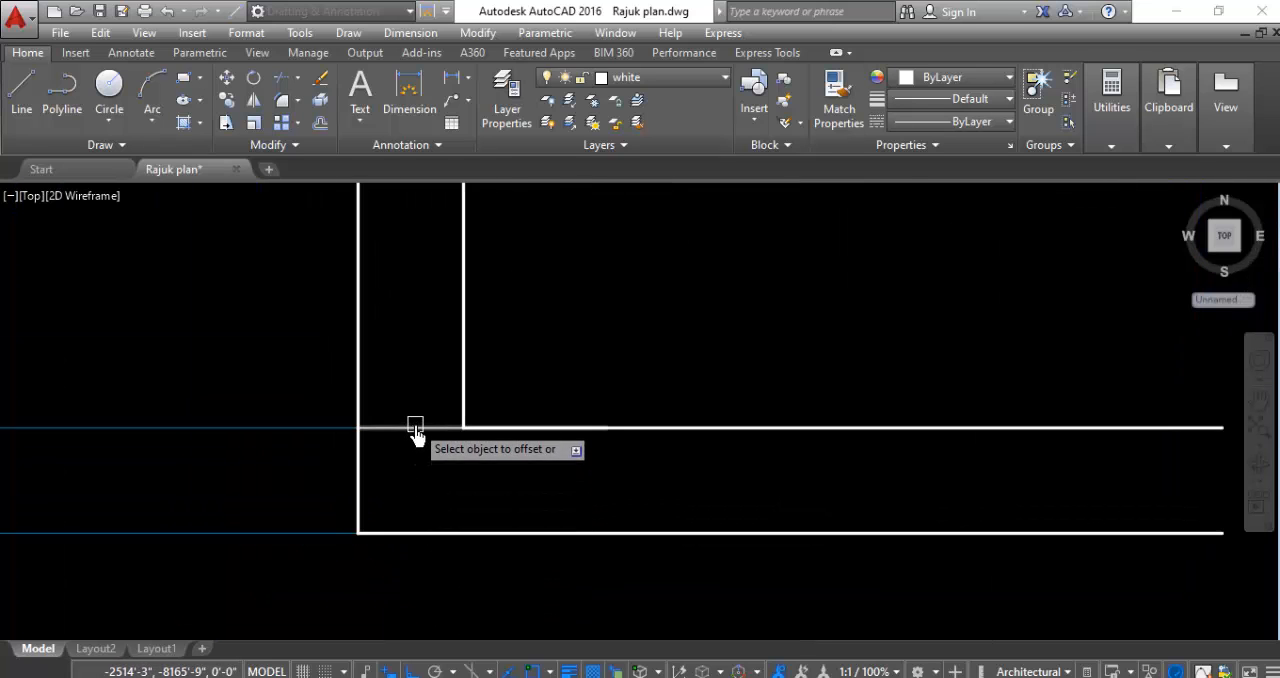
pyautogui.click(415, 430)
pyautogui.click(425, 265)
pyautogui.scroll(-5, 480, 520)
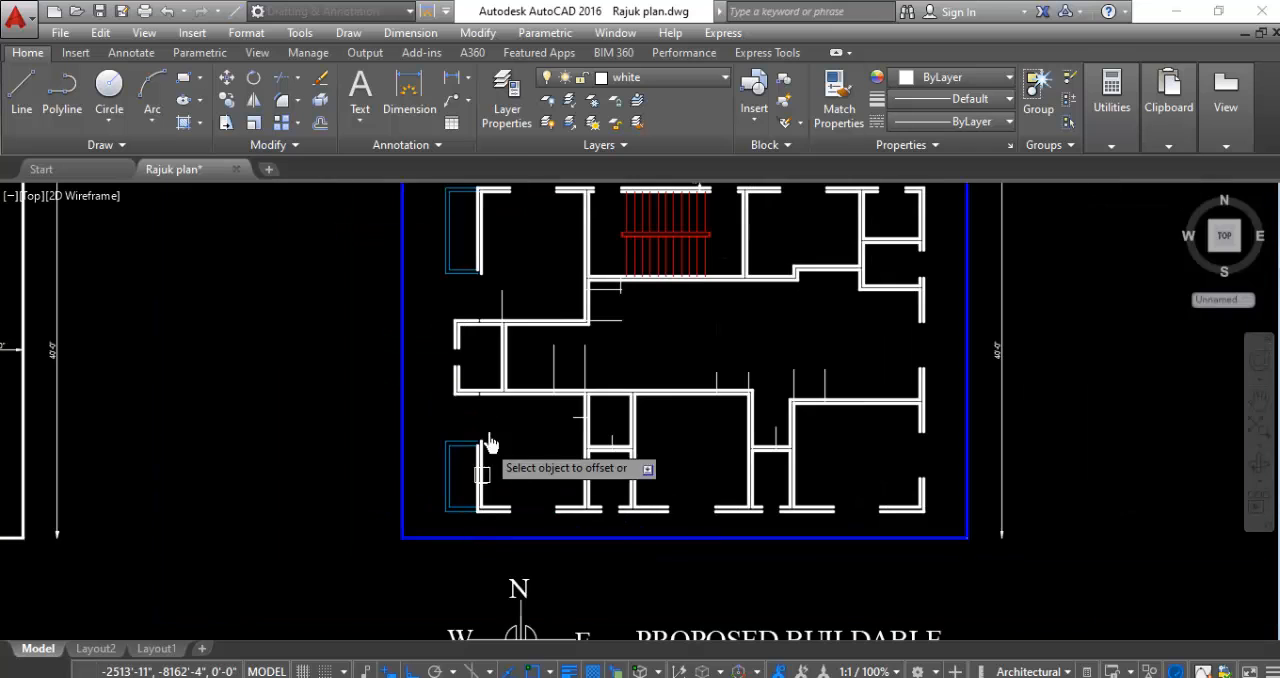
# - Offset the short horizontal guide line at the northwest room's northwest inner corner 2'6" to the south
pyautogui.scroll(2, 488, 198)
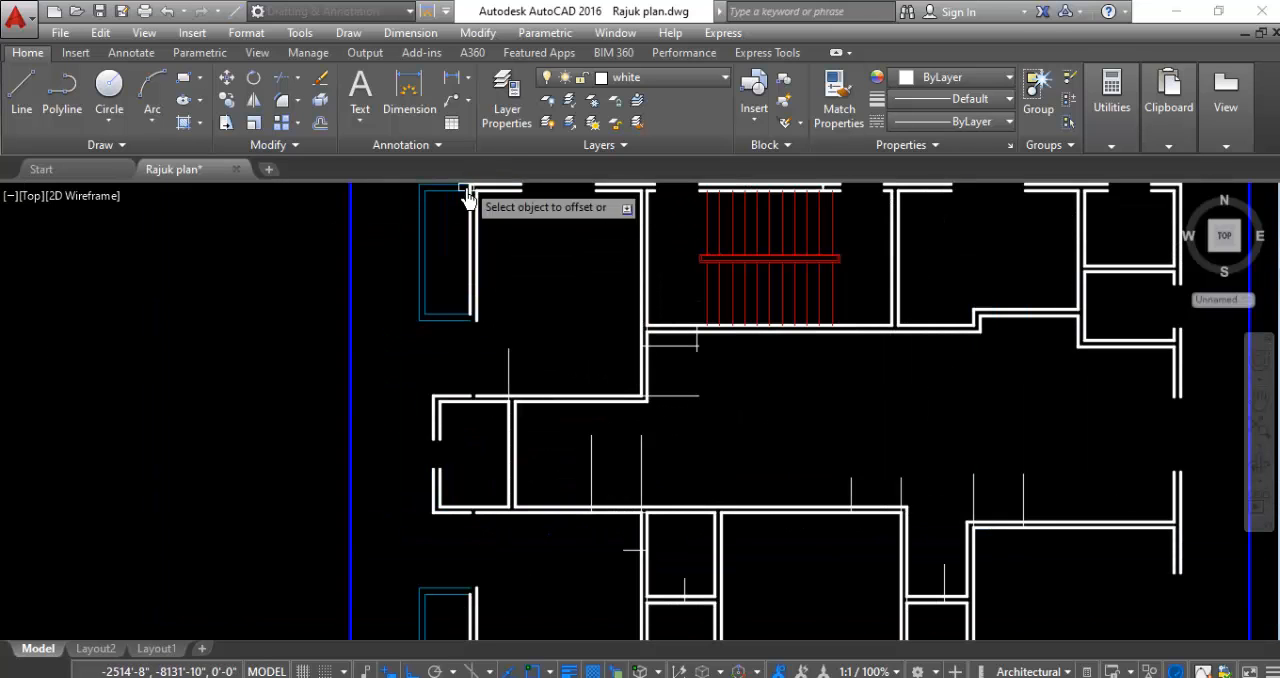
pyautogui.scroll(2, 467, 195)
pyautogui.scroll(-2, 500, 286)
pyautogui.scroll(4, 486, 243)
pyautogui.click(517, 257)
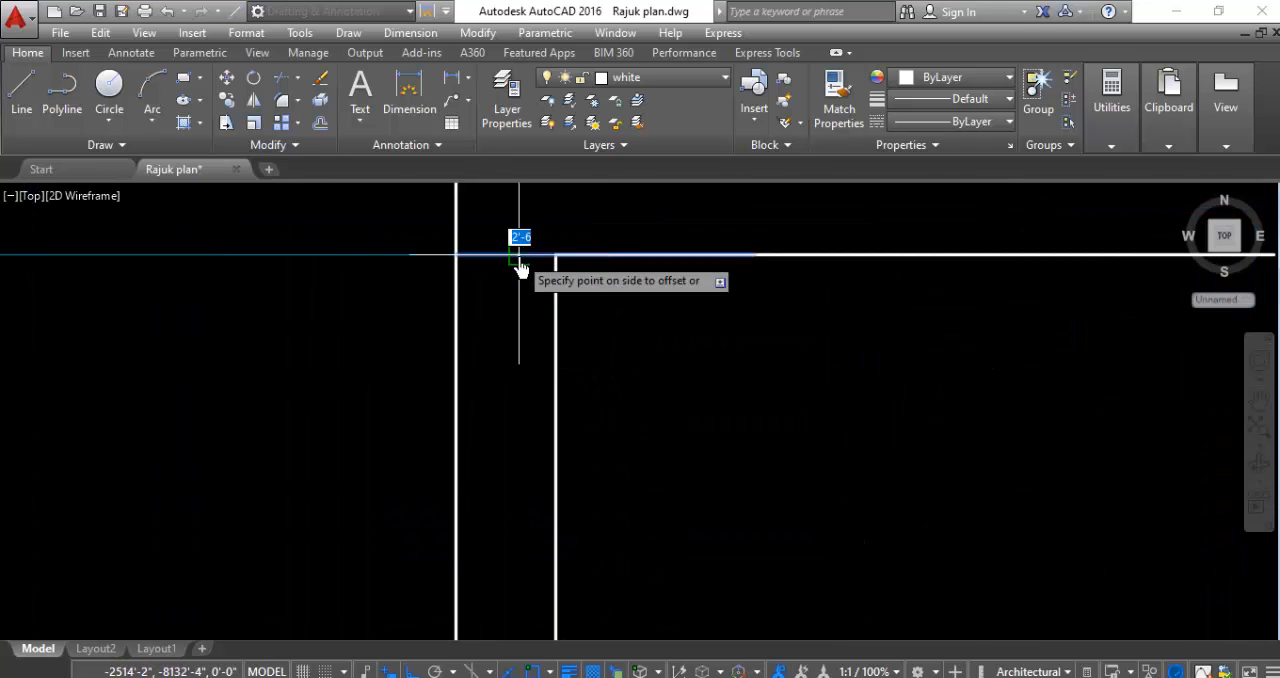
pyautogui.click(491, 350)
pyautogui.scroll(-5, 314, 406)
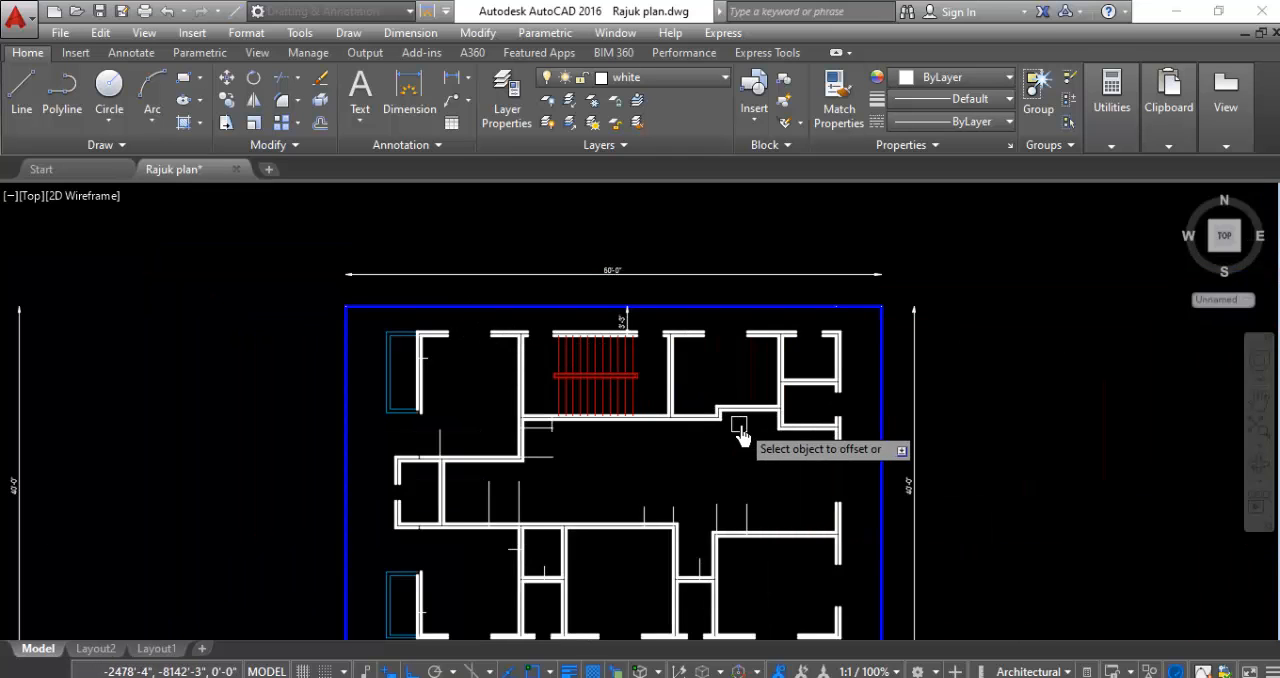
# - Draw a vertical guide line northward from the corner of the stepped south wall of the room east of the staircase
pyautogui.scroll(4, 815, 432)
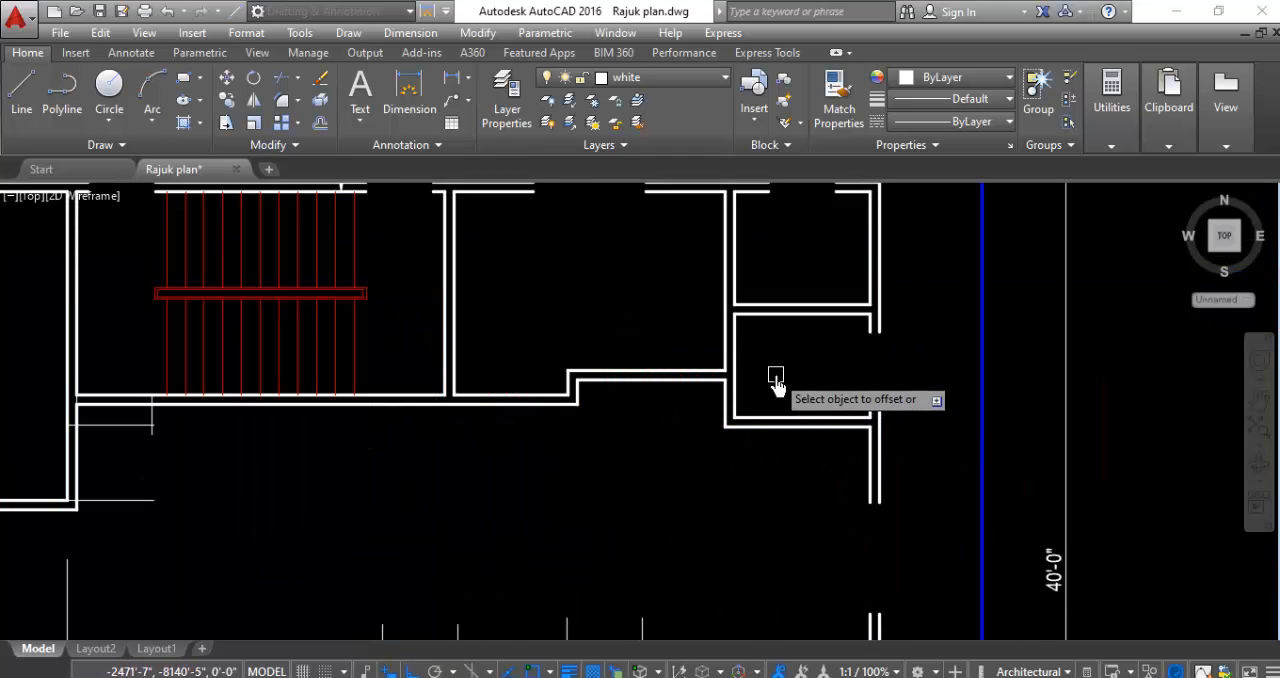
pyautogui.click(22, 88)
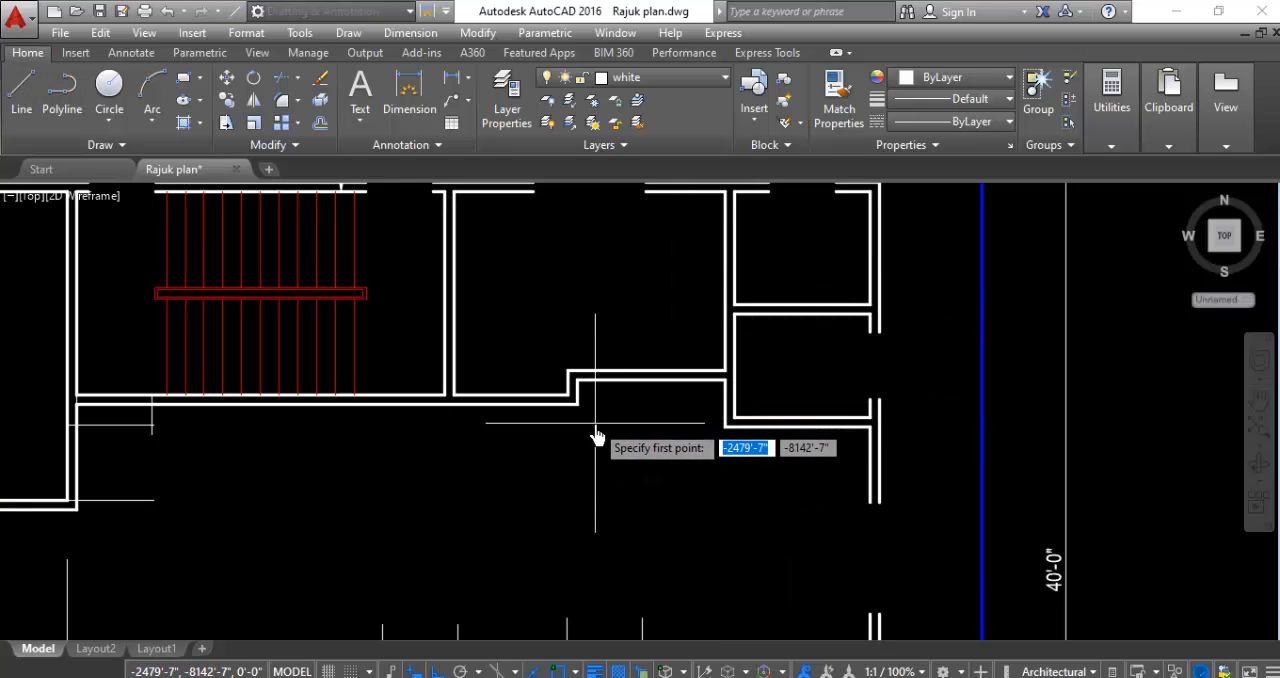
pyautogui.scroll(3, 596, 432)
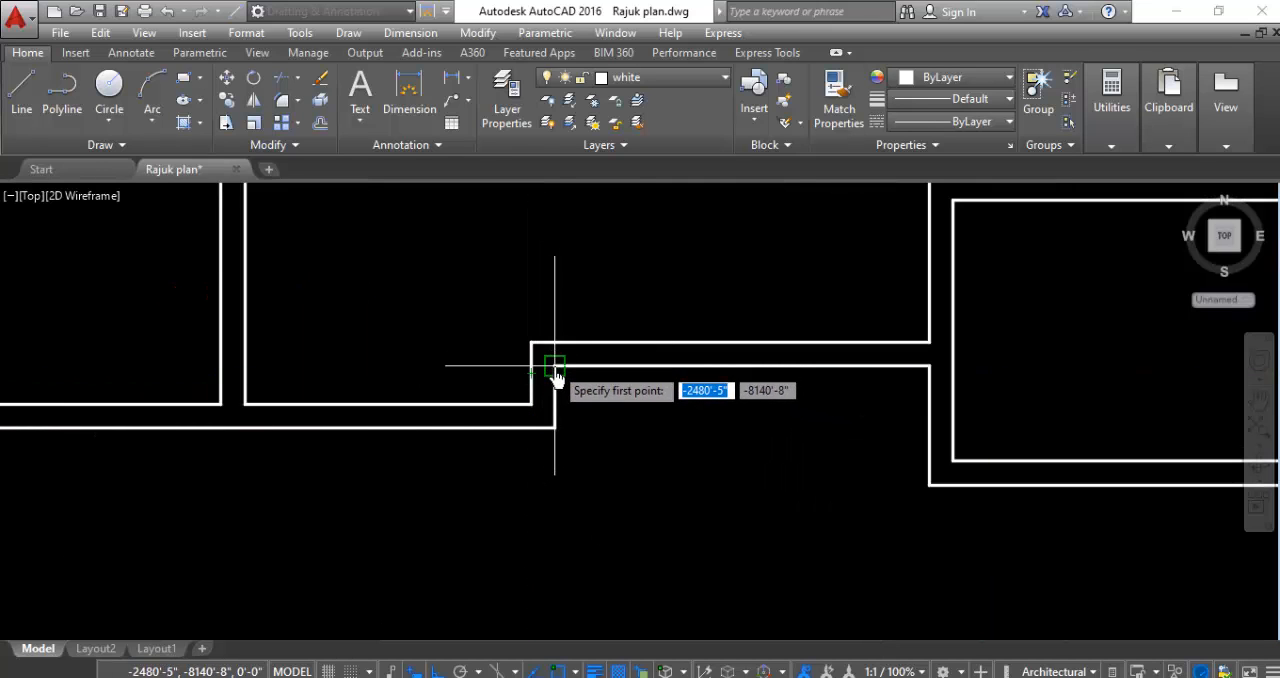
pyautogui.click(555, 355)
pyautogui.click(555, 238)
pyautogui.press('Escape')
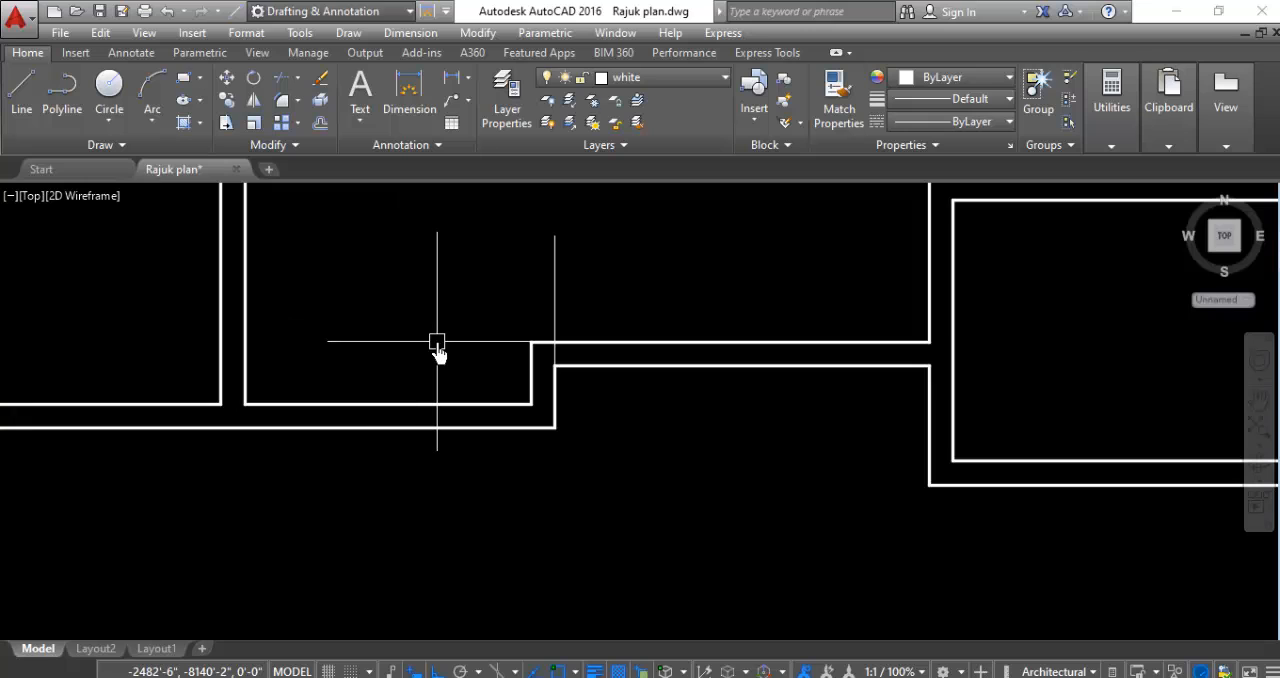
# - Offset the vertical guide line at the stepped south wall 3'4" to the east
pyautogui.press('Return')
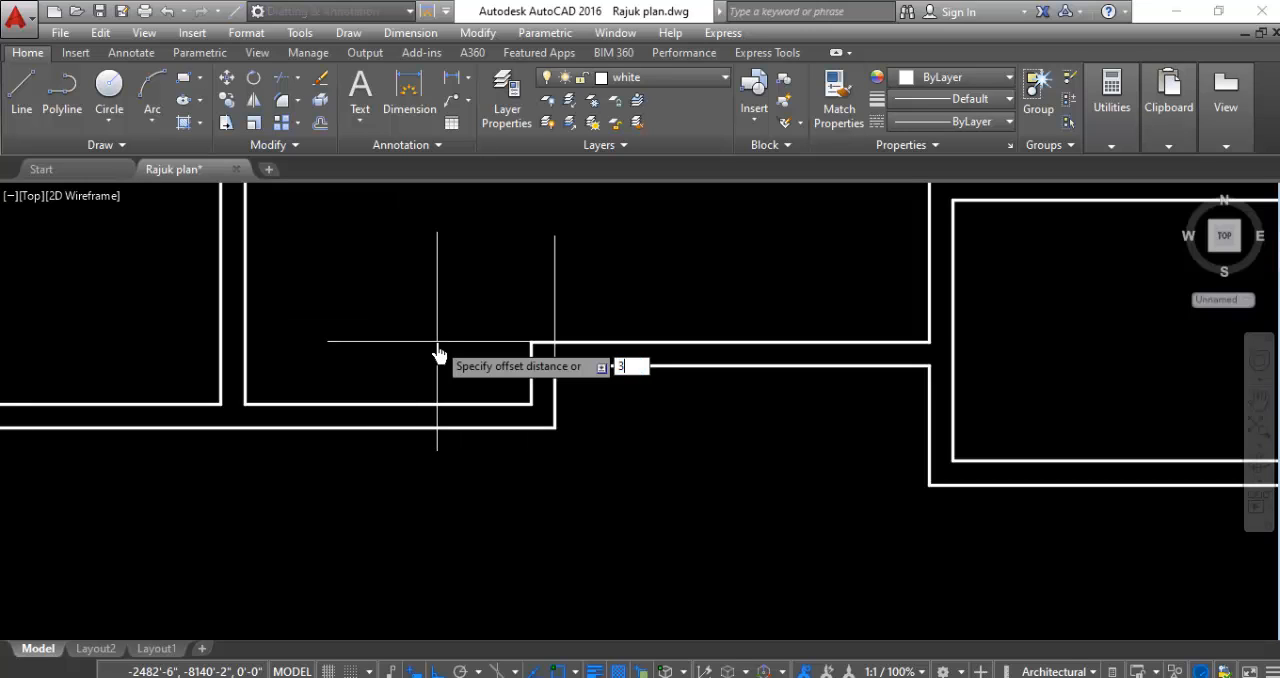
pyautogui.write("3'4")
pyautogui.press('Return')
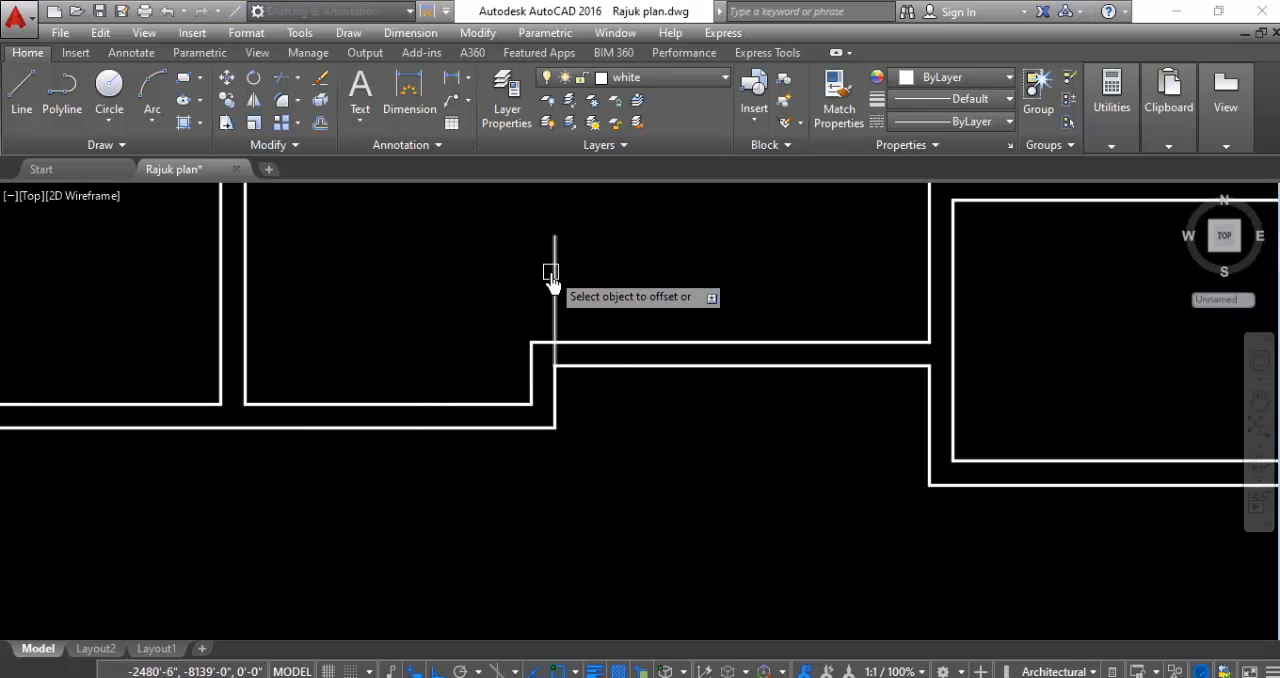
pyautogui.click(555, 277)
pyautogui.click(737, 277)
pyautogui.scroll(-4, 632, 310)
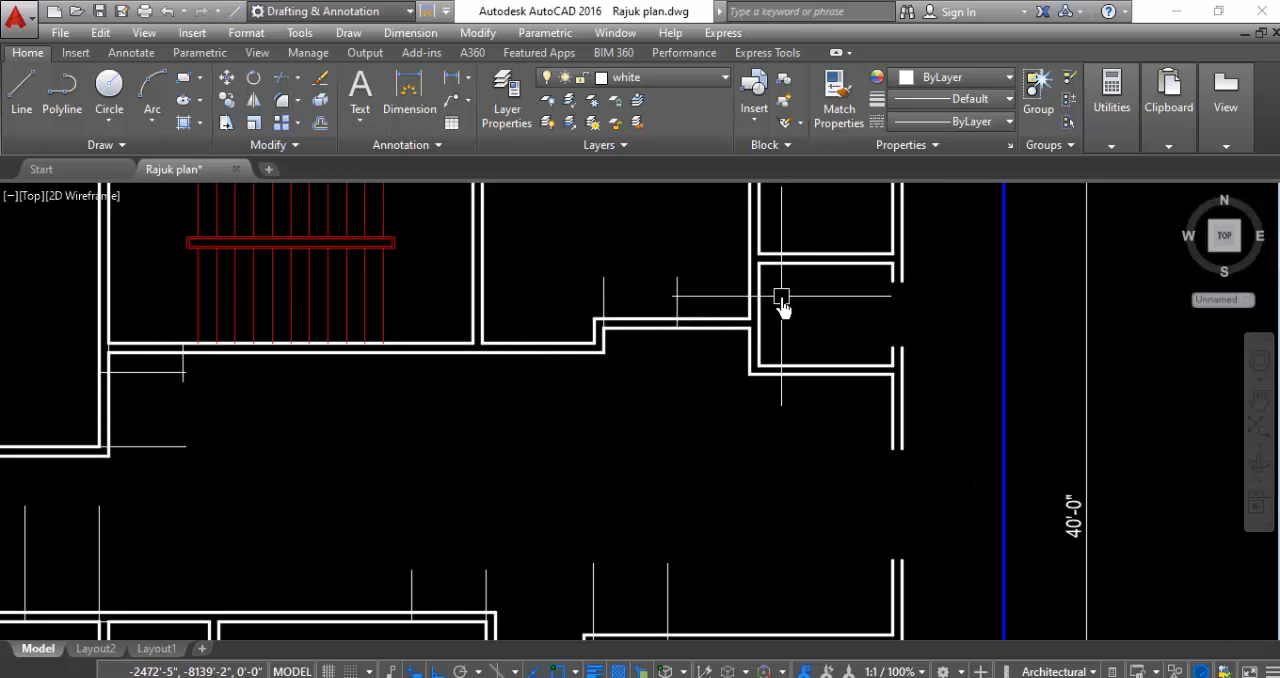
# - Draw a horizontal guide line westward from the lower northeast toilet's northwest inner corner and offset it 2'6" to the south
pyautogui.press('Return')
pyautogui.scroll(3, 775, 290)
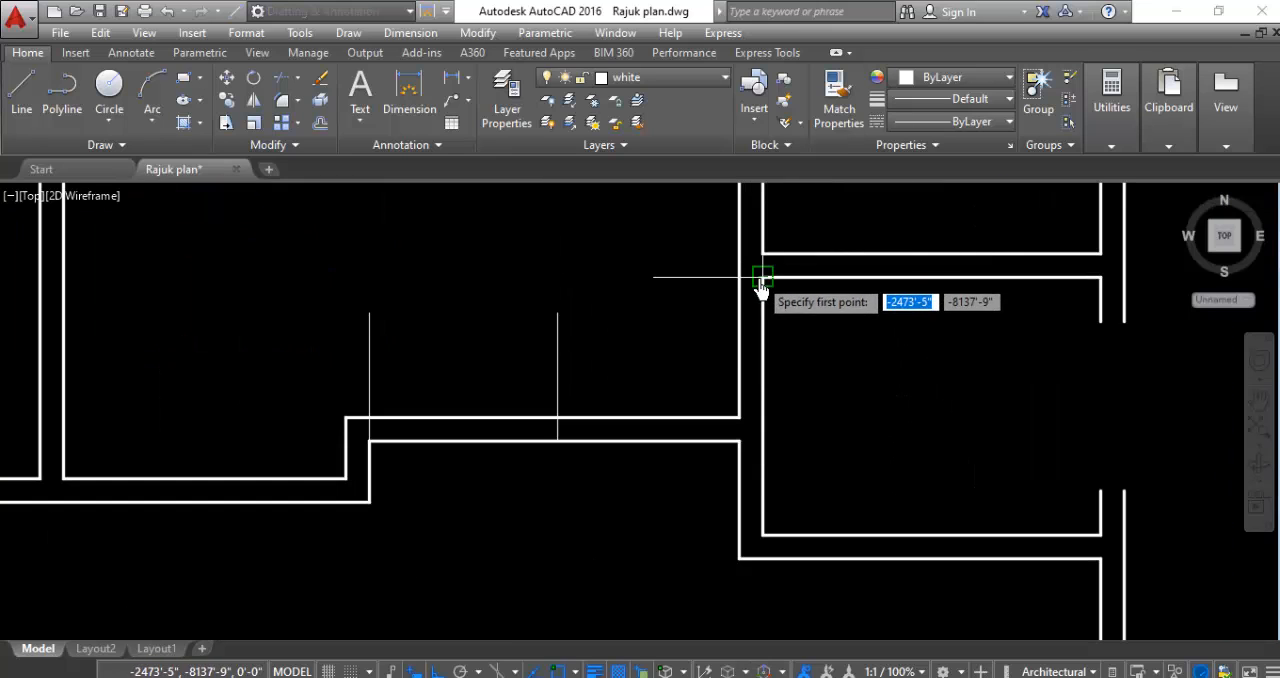
pyautogui.click(762, 277)
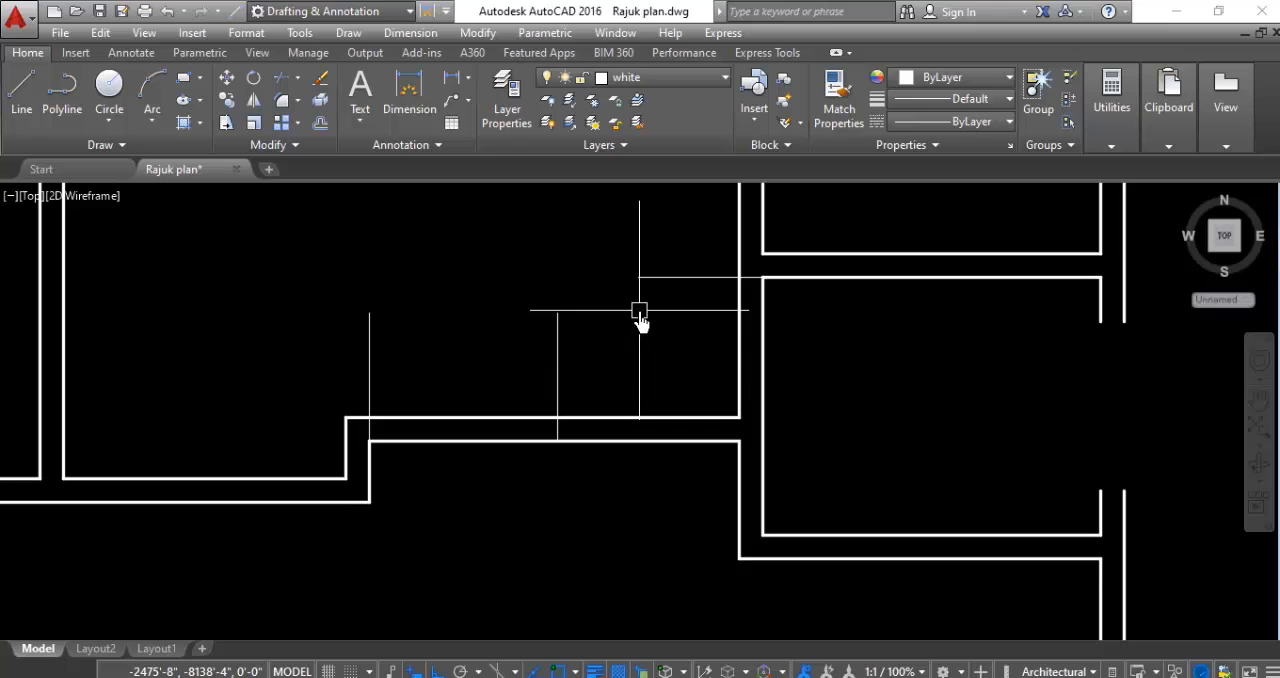
pyautogui.press('Return')
pyautogui.write("2'6")
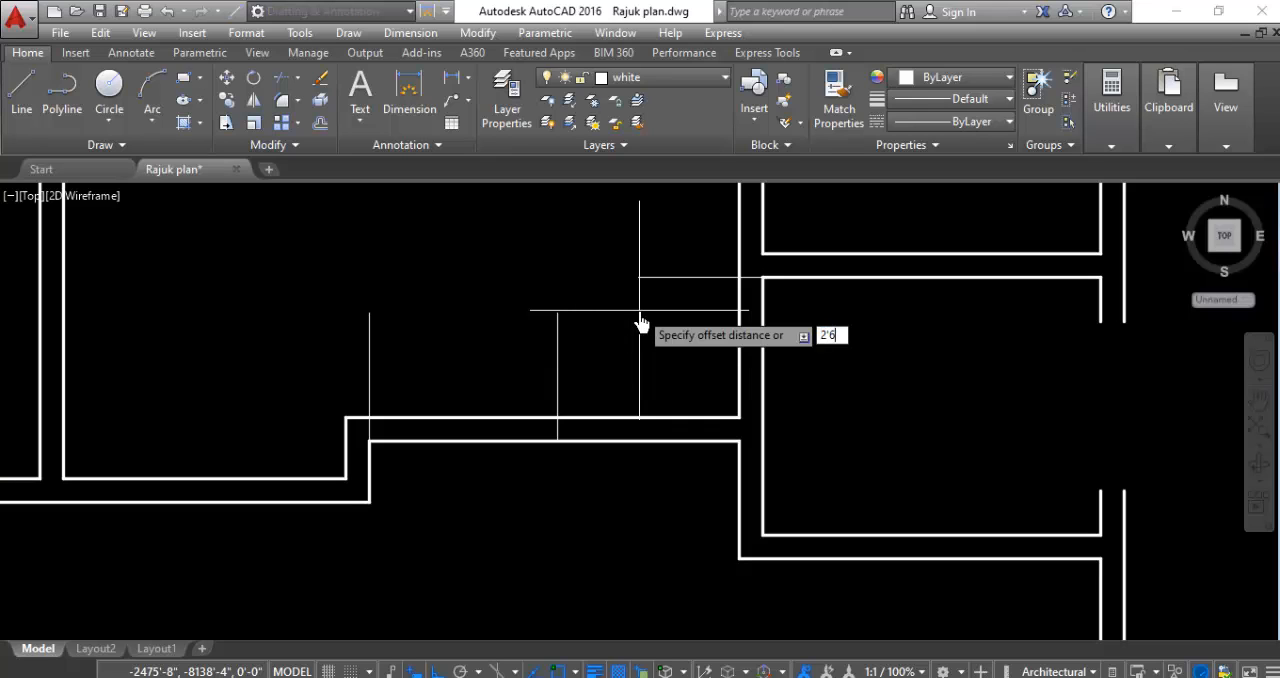
pyautogui.press('Return')
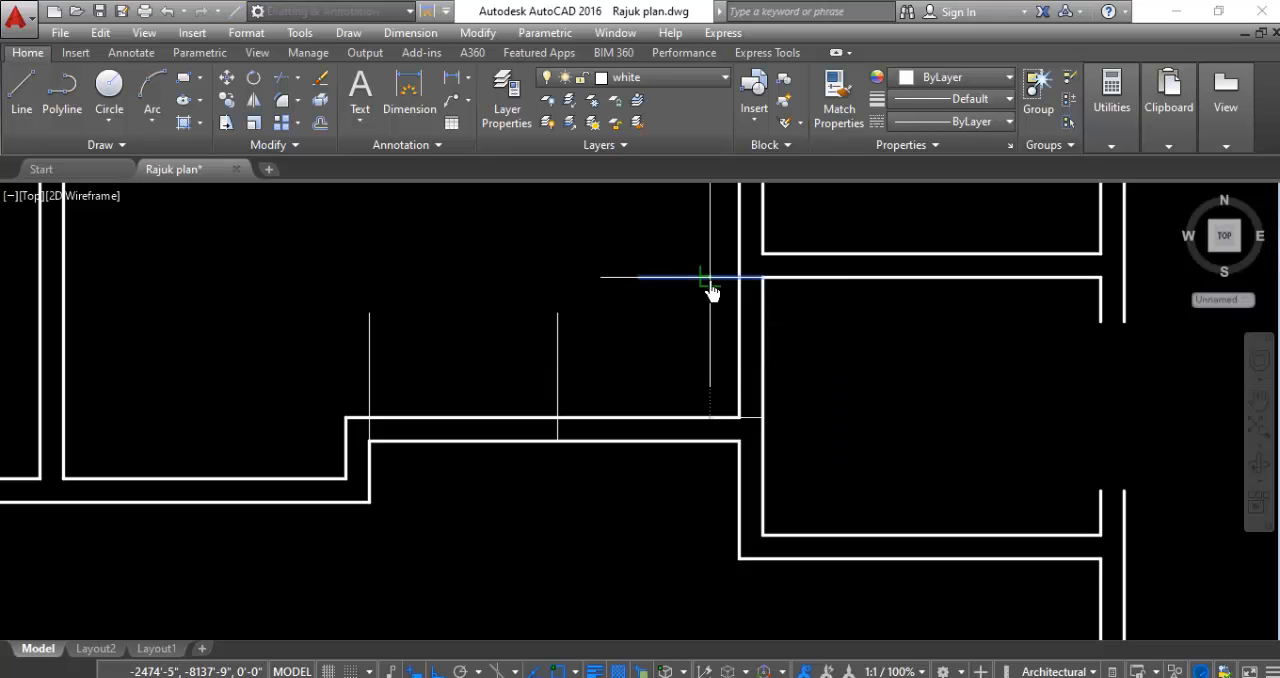
pyautogui.write('t')
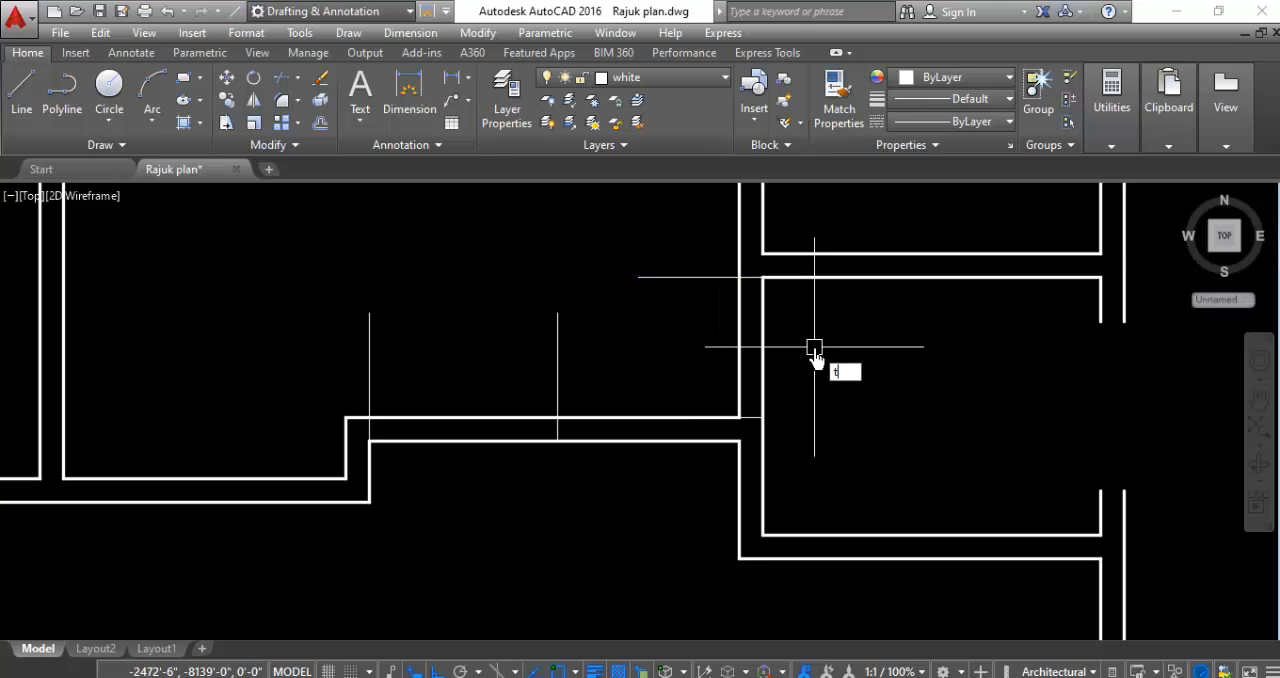
pyautogui.write('r')
pyautogui.press('Escape')
# - Trim both lines of the southwest room's west wall beside the balcony, between the short guide line and the south wall
pyautogui.scroll(-5, 803, 394)
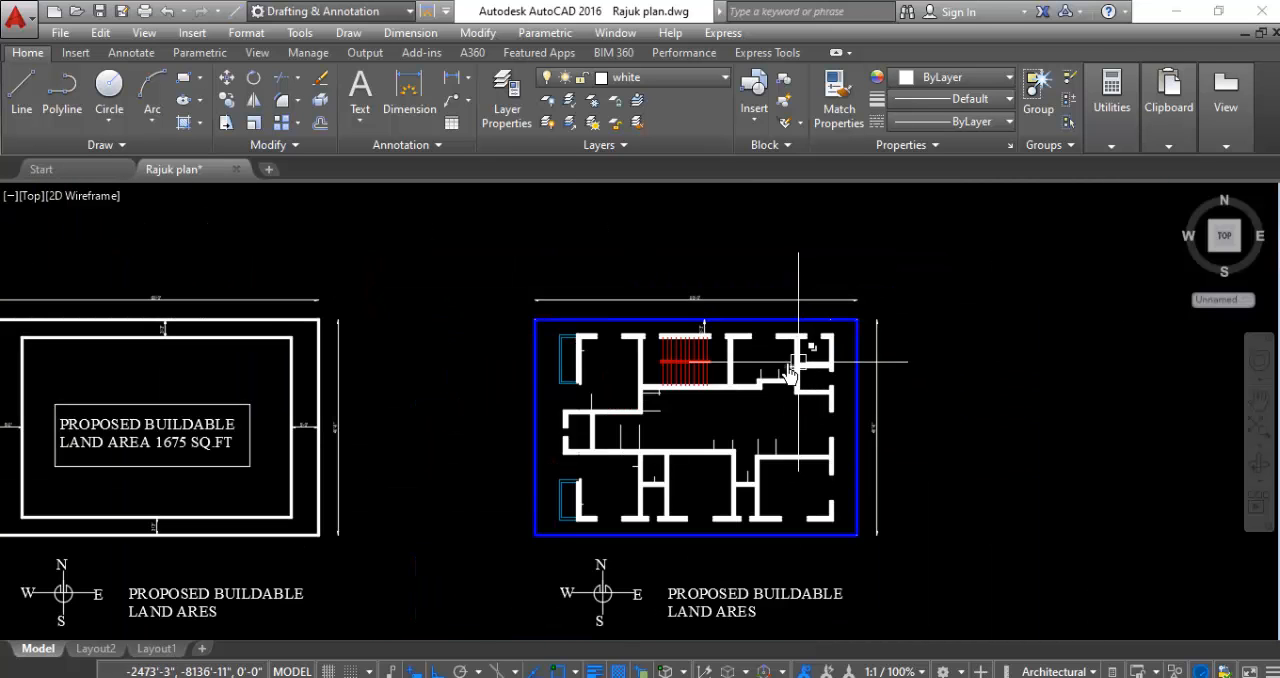
pyautogui.scroll(2, 715, 352)
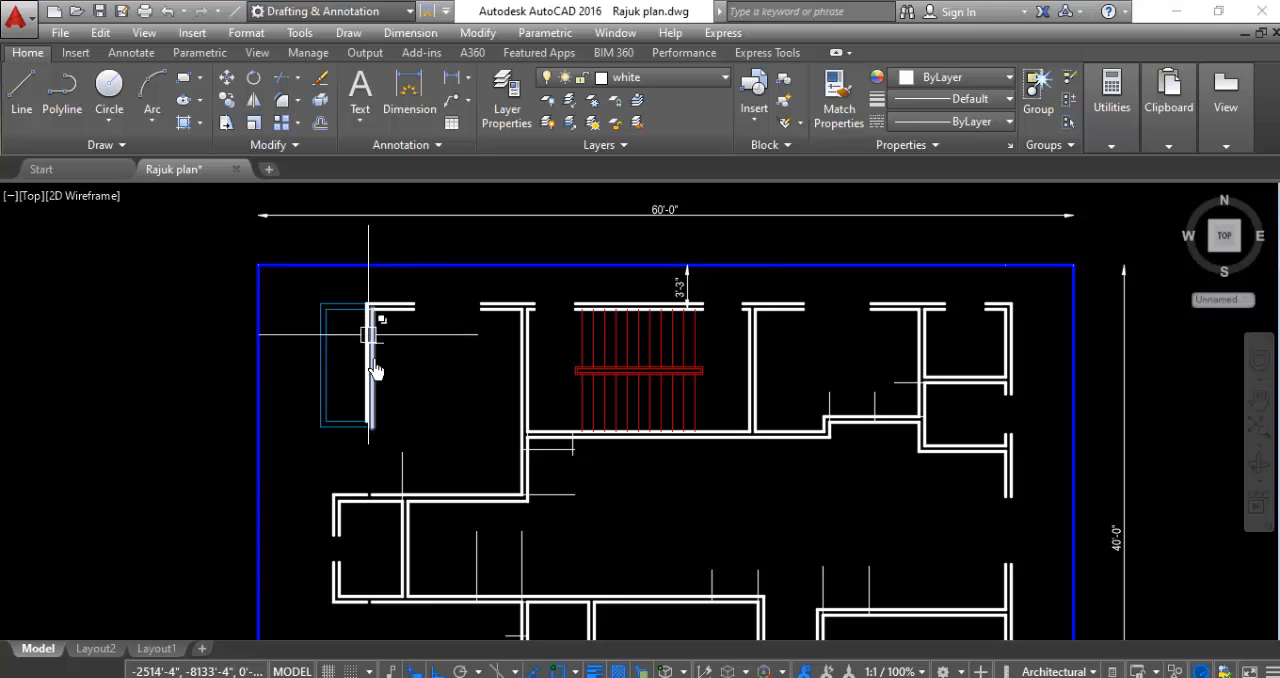
pyautogui.scroll(-4, 380, 400)
pyautogui.scroll(6, 346, 555)
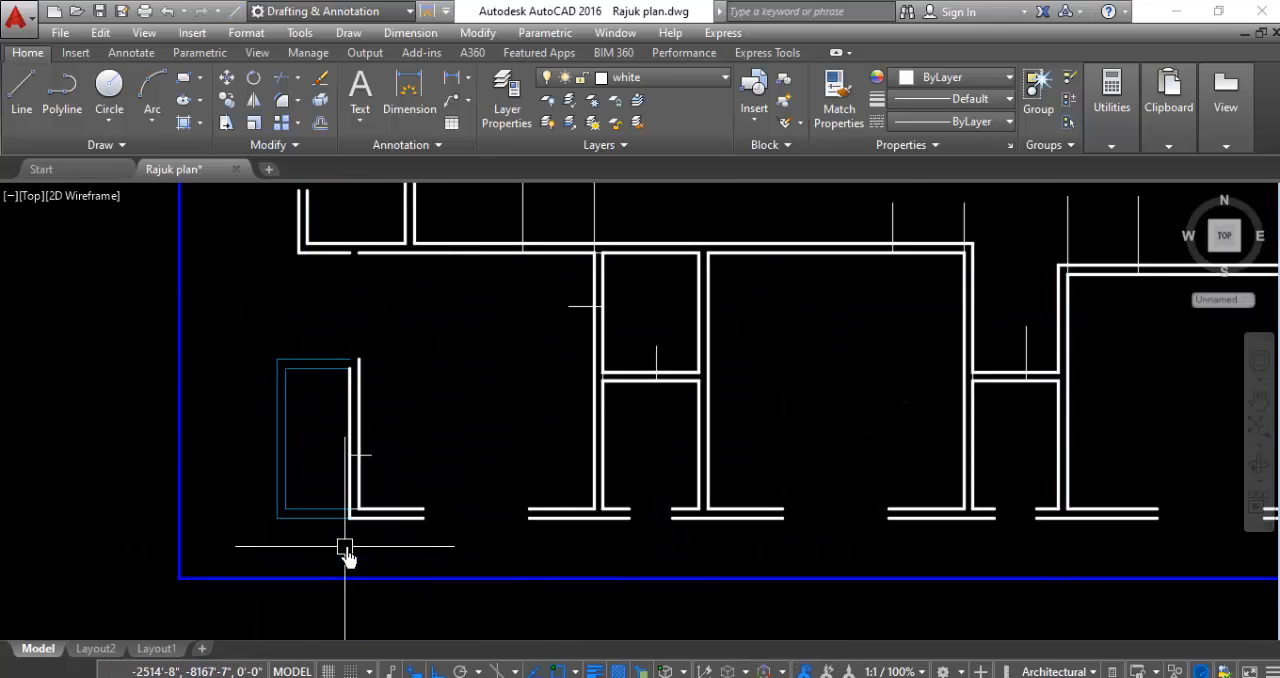
pyautogui.scroll(4, 320, 440)
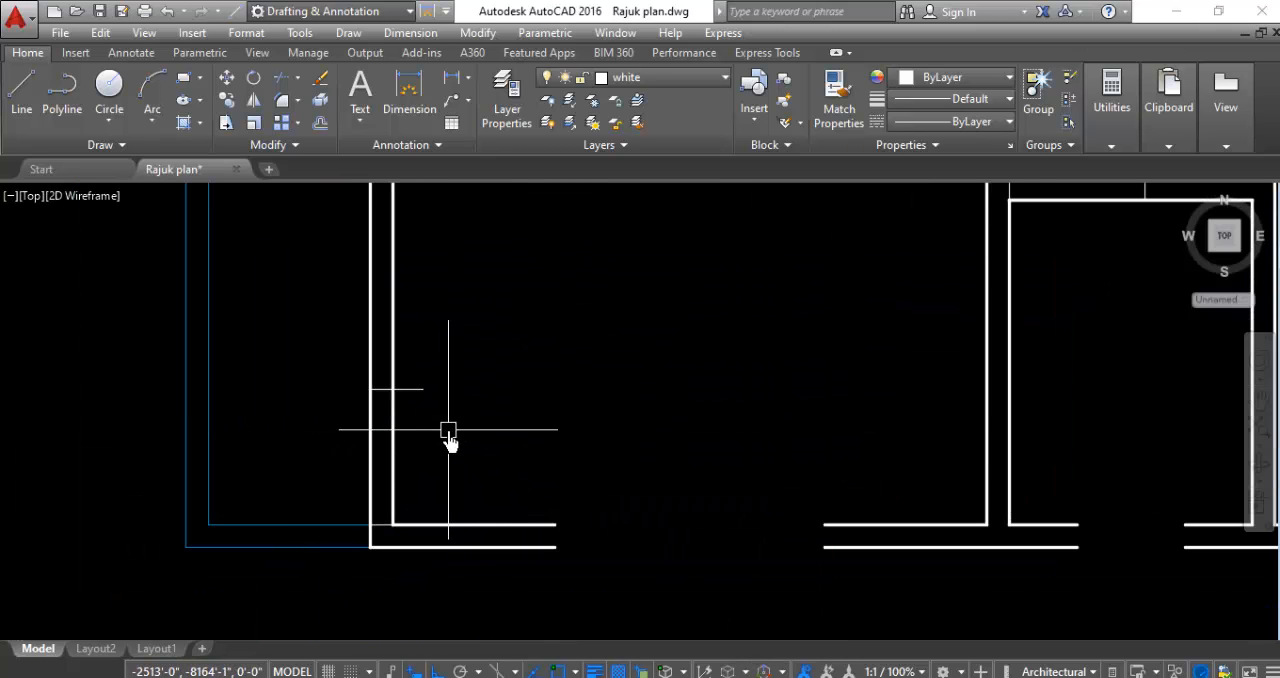
pyautogui.write('r')
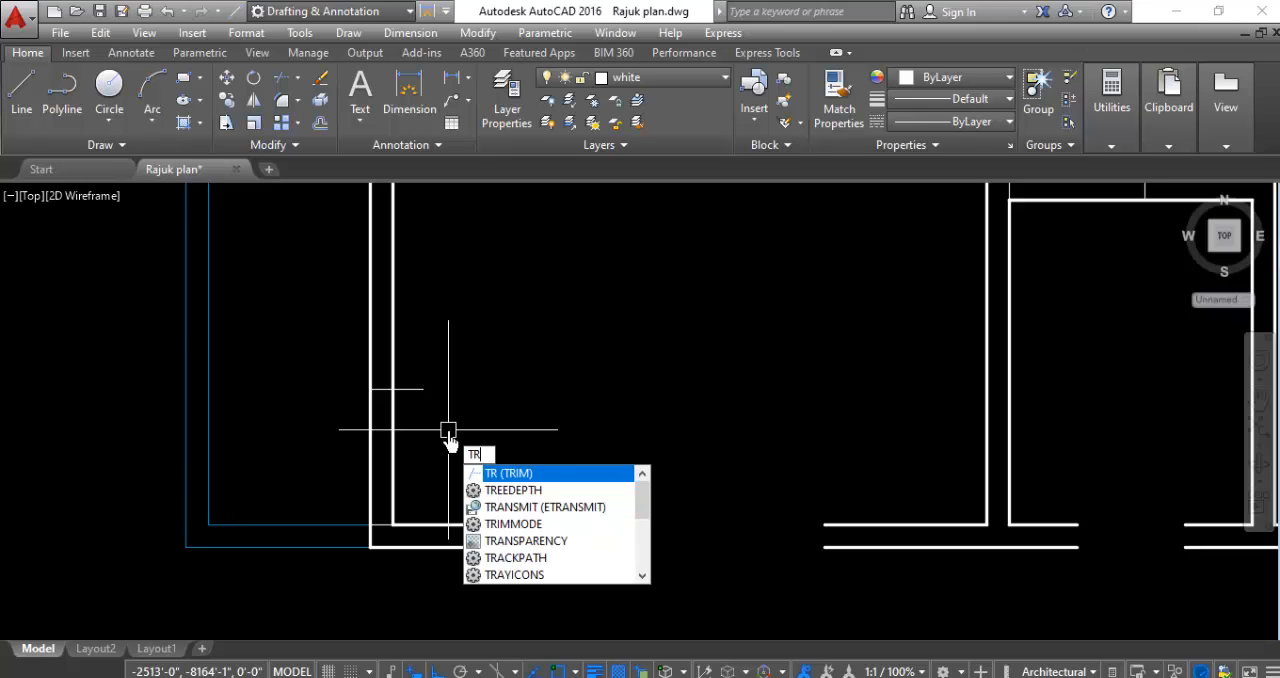
pyautogui.press('space')
pyautogui.press('space')
pyautogui.click(448, 430)
pyautogui.click(291, 463)
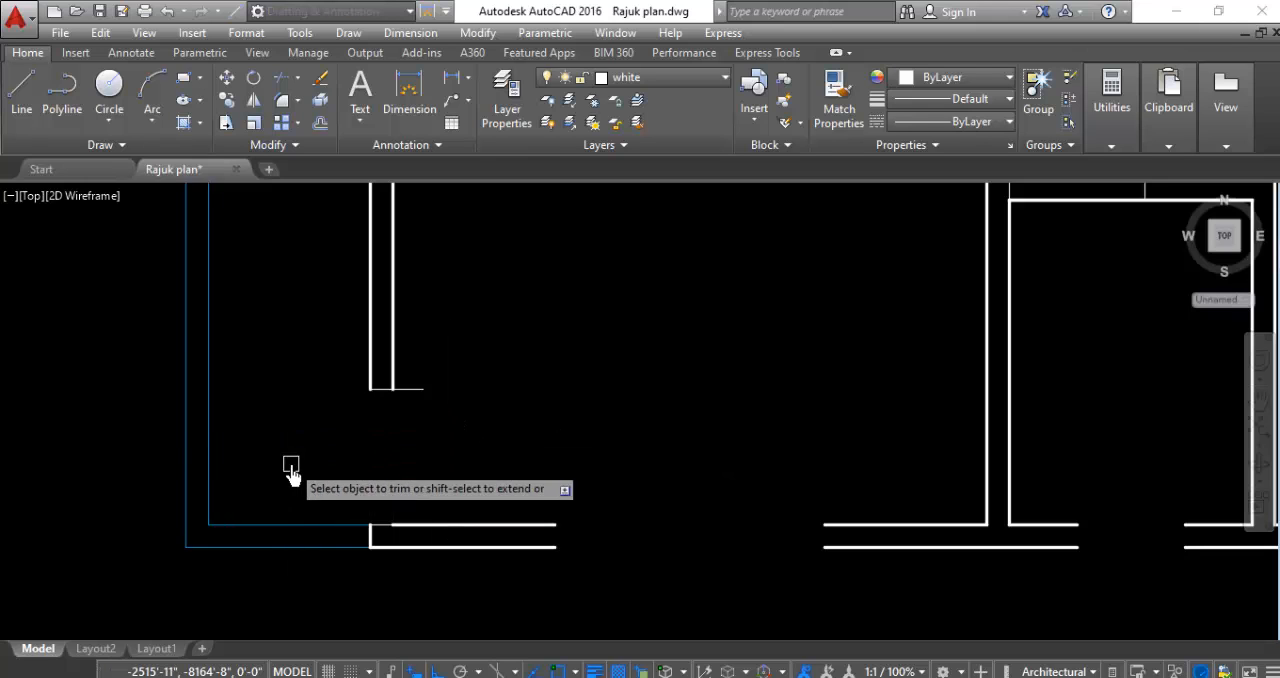
# - Trim the door openings in the southwest toilet's west wall north of its guide line and in its south wall west of its guide line
pyautogui.scroll(-4, 291, 398)
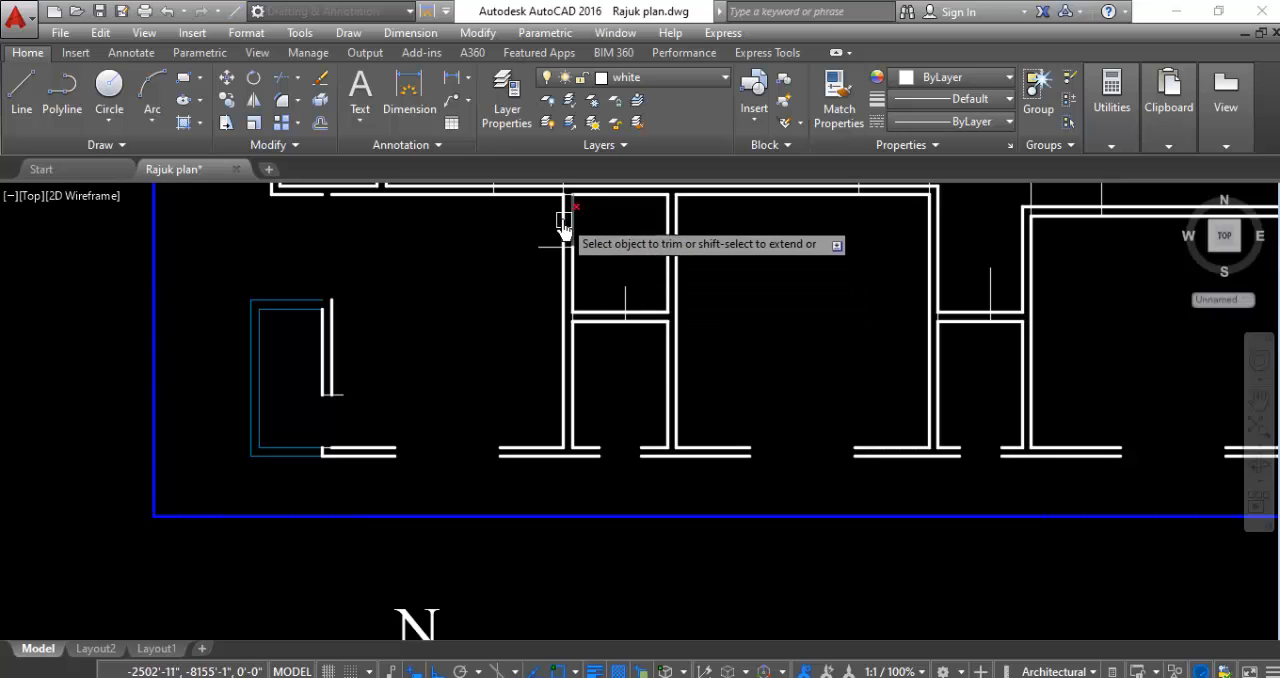
pyautogui.scroll(5, 572, 220)
pyautogui.click(608, 205)
pyautogui.click(490, 232)
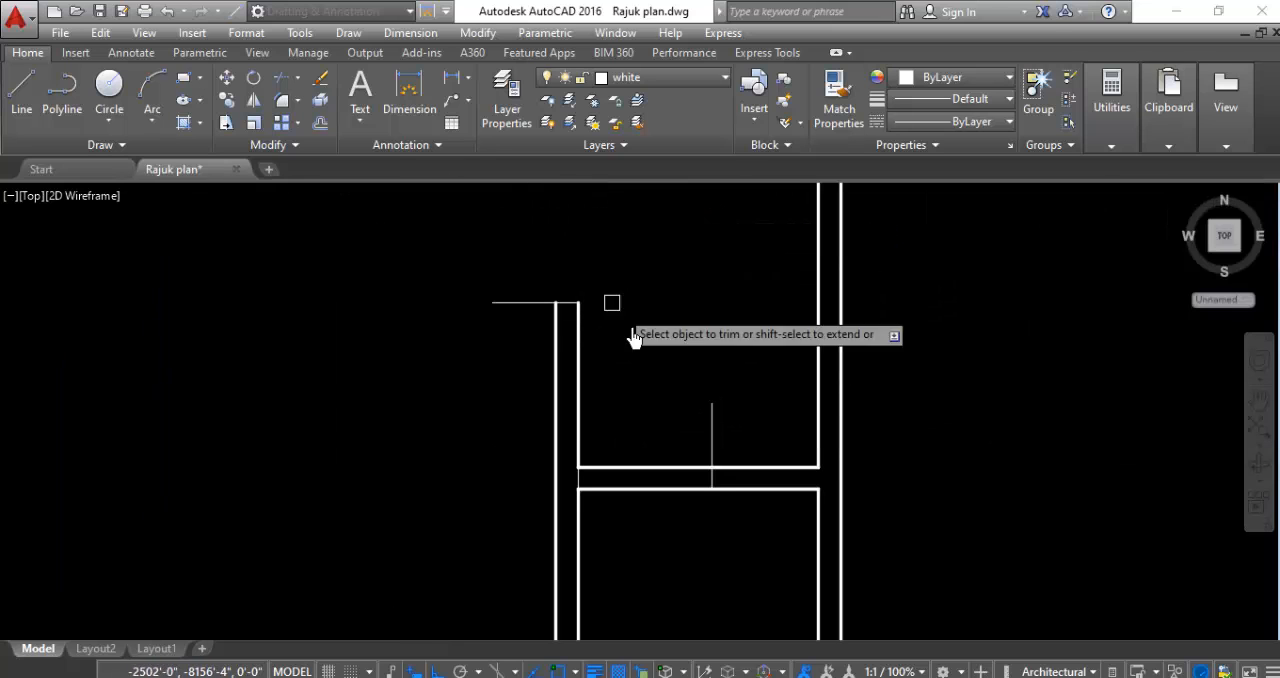
pyautogui.click(652, 422)
pyautogui.click(652, 533)
# - Trim the southwest room's north wall between the two vertical guide lines to open the doorway
pyautogui.scroll(-3, 657, 451)
pyautogui.scroll(4, 609, 452)
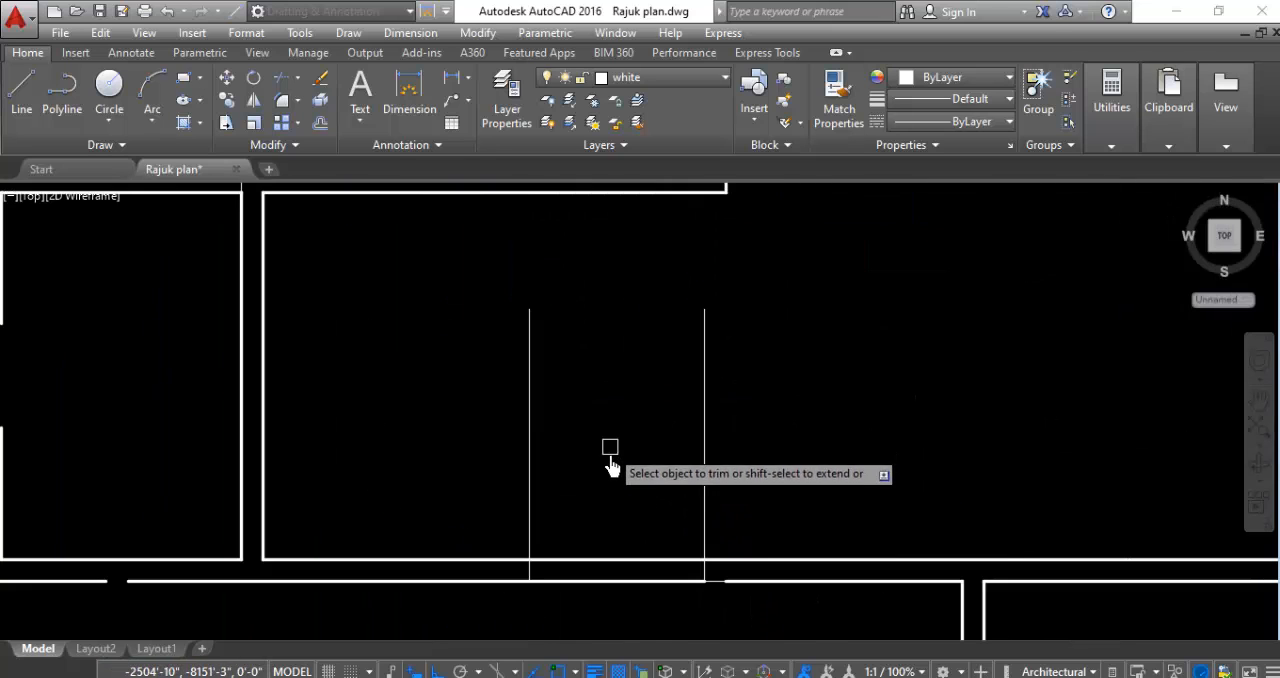
pyautogui.click(629, 473)
pyautogui.click(610, 580)
pyautogui.scroll(-3, 600, 434)
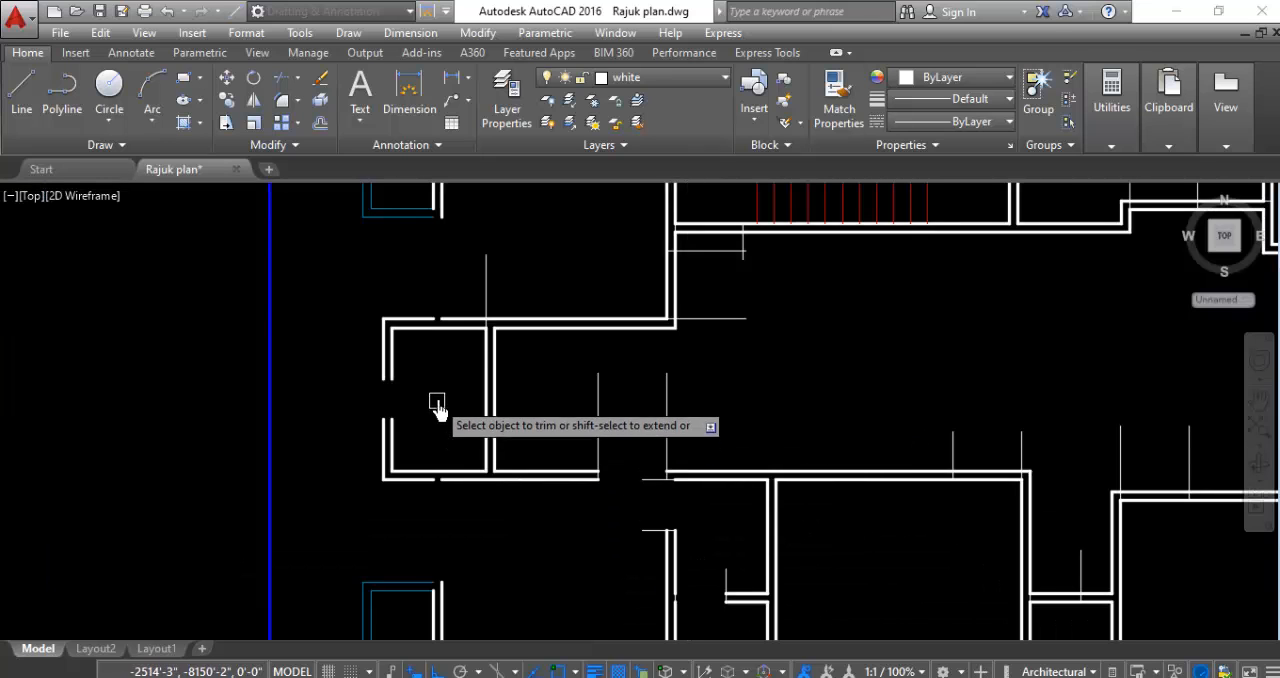
# - Trim the north walls of the middle south room and the southeast room between their pairs of vertical guide lines
pyautogui.scroll(-2, 550, 357)
pyautogui.scroll(4, 871, 401)
pyautogui.click(778, 422)
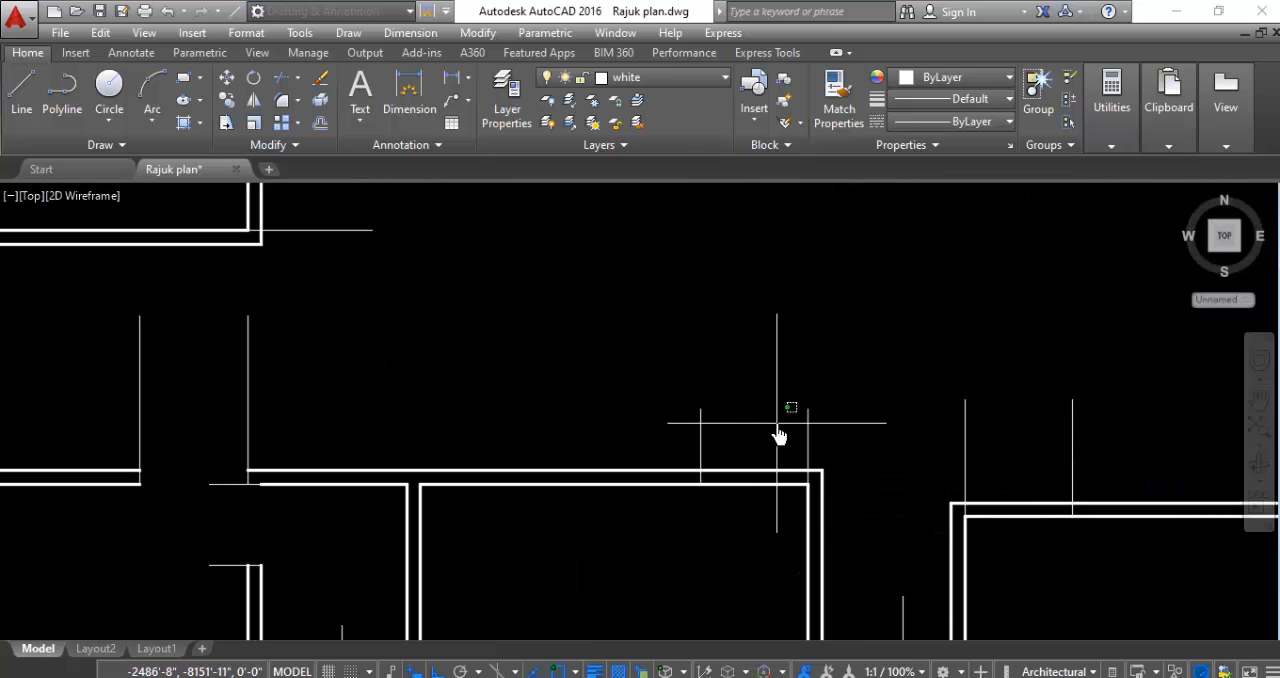
pyautogui.click(734, 546)
pyautogui.scroll(-3, 733, 557)
pyautogui.scroll(3, 851, 523)
pyautogui.click(826, 436)
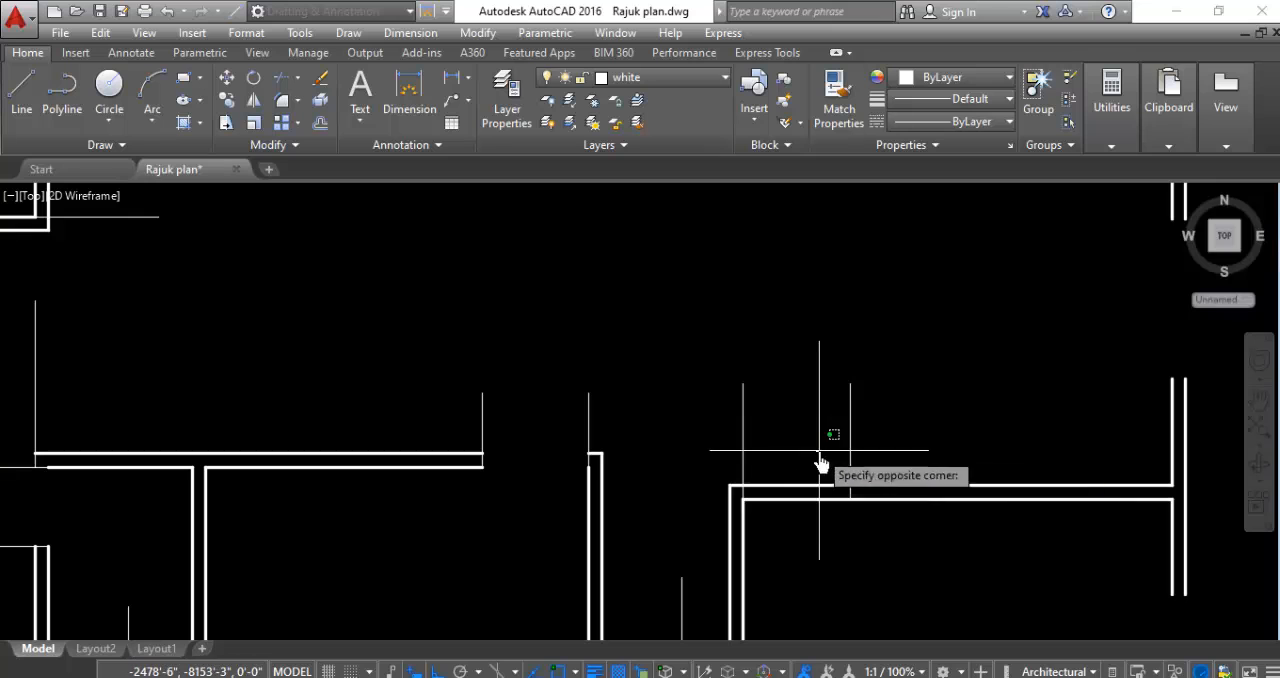
pyautogui.click(762, 556)
# - Trim the short cross wall between the middle south room and the southeast room, west of its vertical guide line
pyautogui.scroll(-3, 762, 556)
pyautogui.scroll(4, 645, 502)
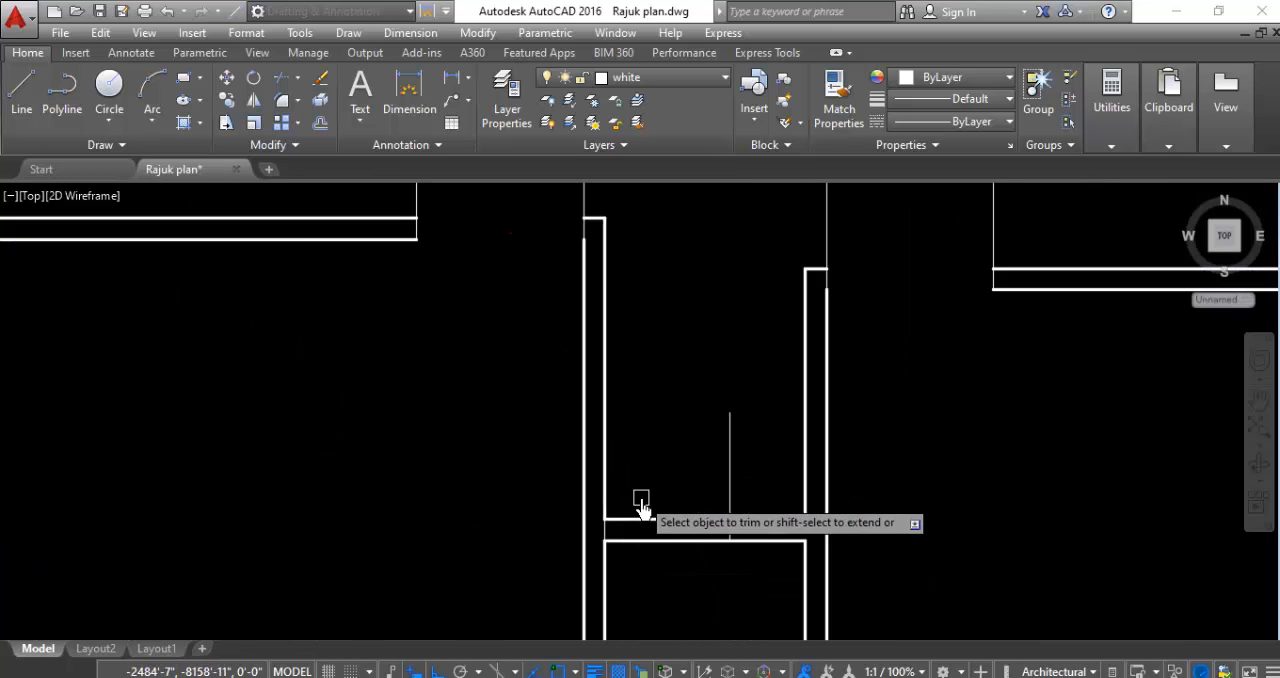
pyautogui.click(665, 470)
pyautogui.click(666, 566)
pyautogui.scroll(-4, 664, 556)
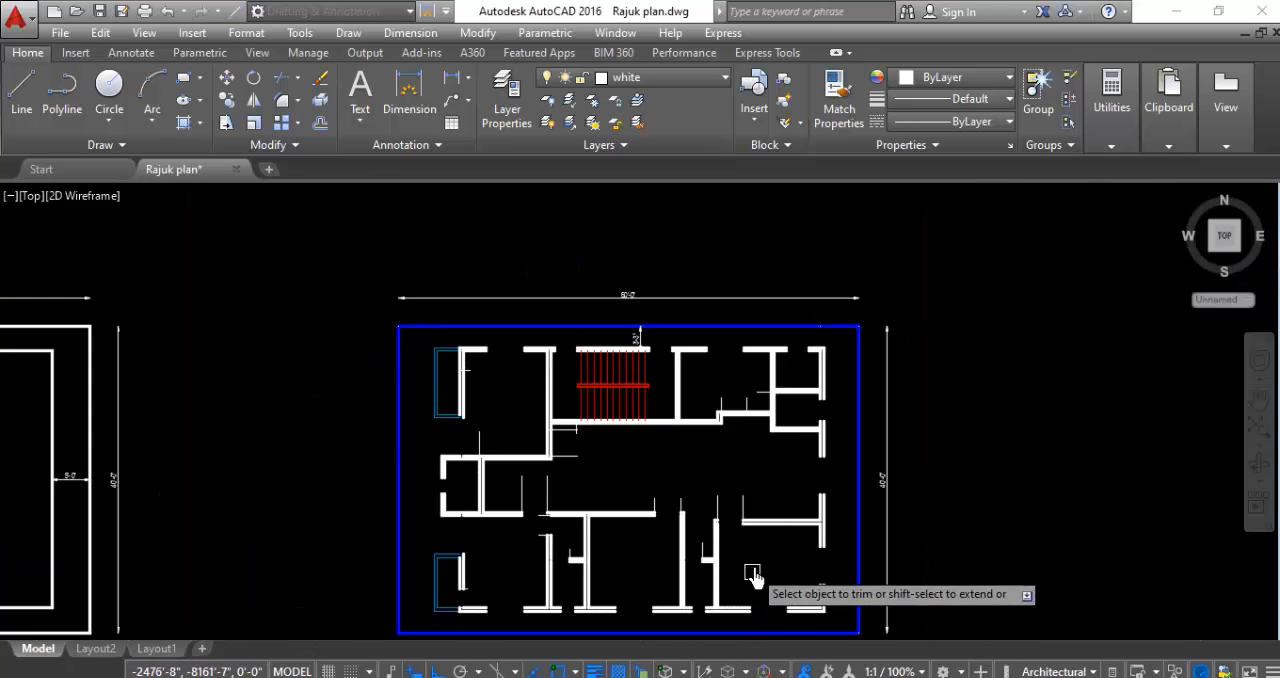
# - Trim the stepped south wall east of the staircase between its guide lines, and the lower northeast toilet's west wall south of its guide line
pyautogui.scroll(4, 757, 390)
pyautogui.scroll(4, 679, 454)
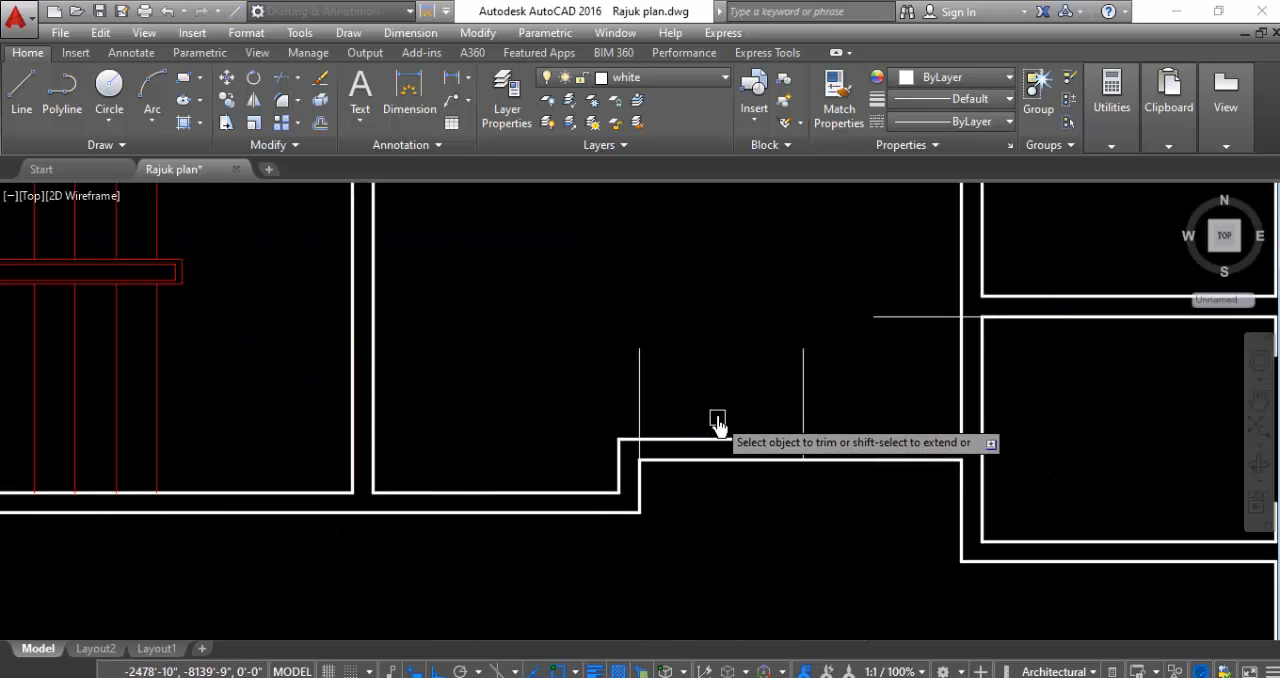
pyautogui.click(716, 420)
pyautogui.click(701, 578)
pyautogui.click(1018, 358)
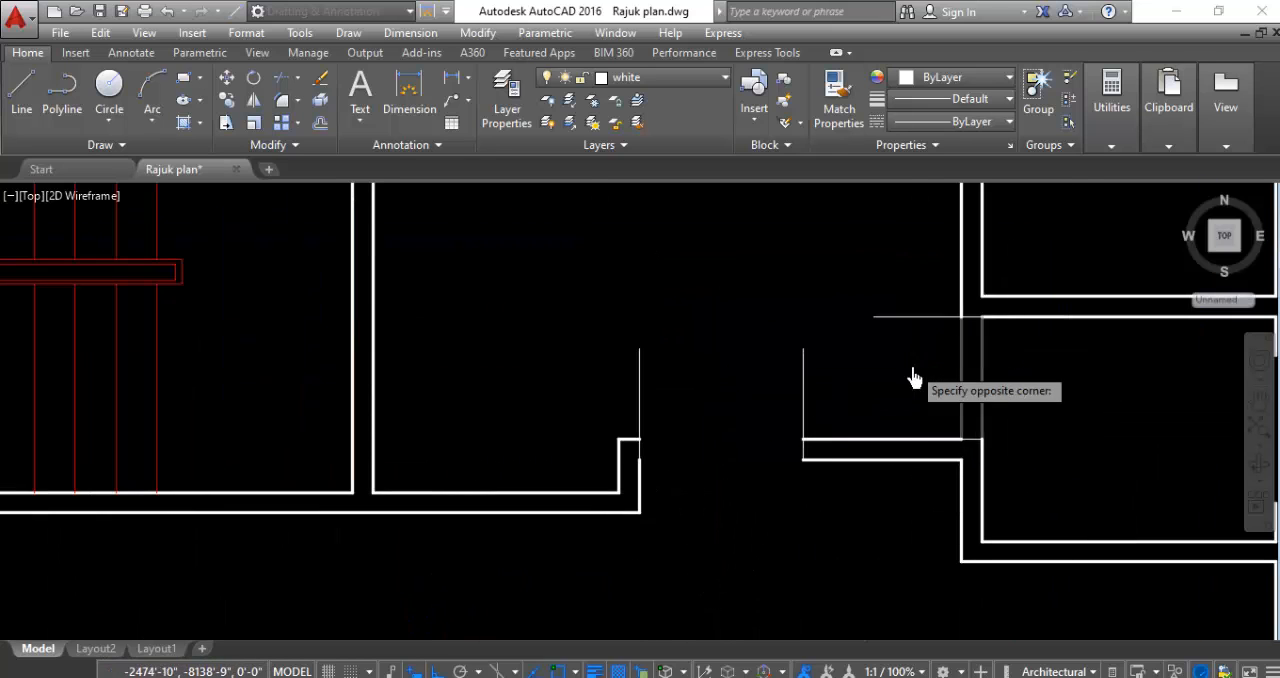
pyautogui.click(914, 378)
# - Trim the staircase's south wall west of the vertical guide line, and the northwest room's east wall between the two horizontal guide lines
pyautogui.scroll(-4, 924, 434)
pyautogui.scroll(4, 428, 455)
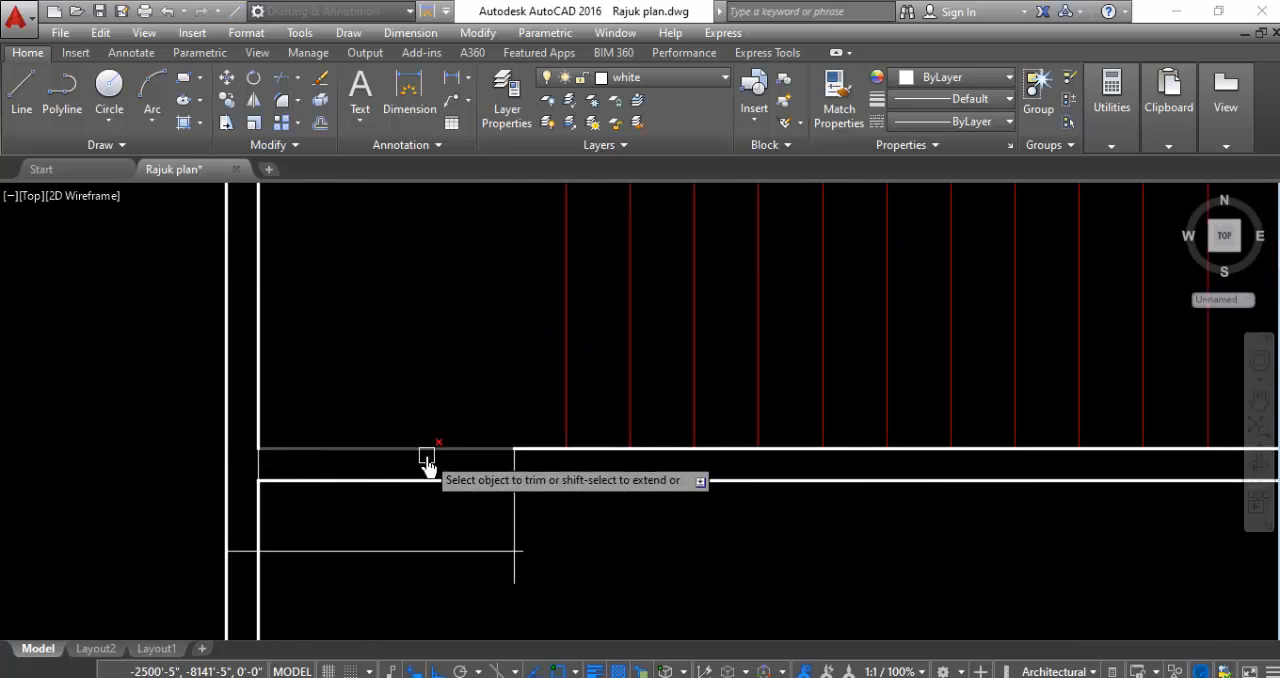
pyautogui.click(453, 360)
pyautogui.click(396, 498)
pyautogui.scroll(-4, 519, 347)
pyautogui.scroll(4, 454, 459)
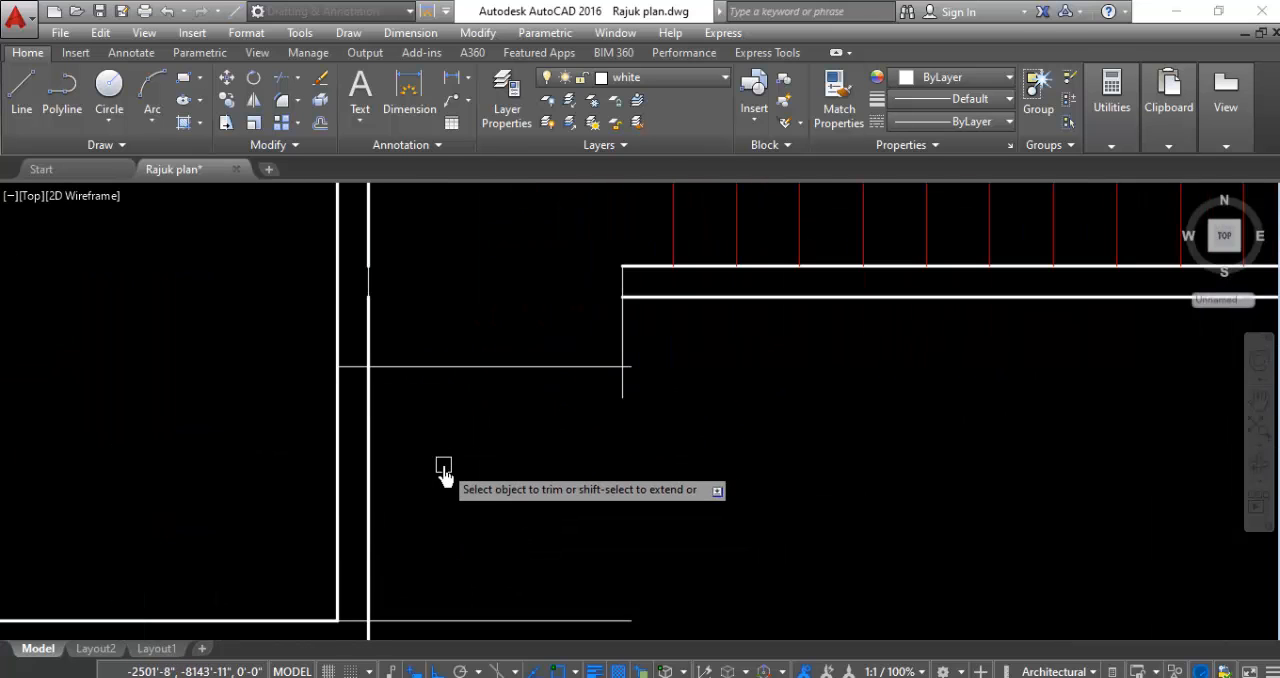
pyautogui.click(459, 415)
pyautogui.click(311, 456)
# - Trim both lines of the northwest room's west wall beside the balcony, between the north wall and the short guide line
pyautogui.scroll(-4, 583, 494)
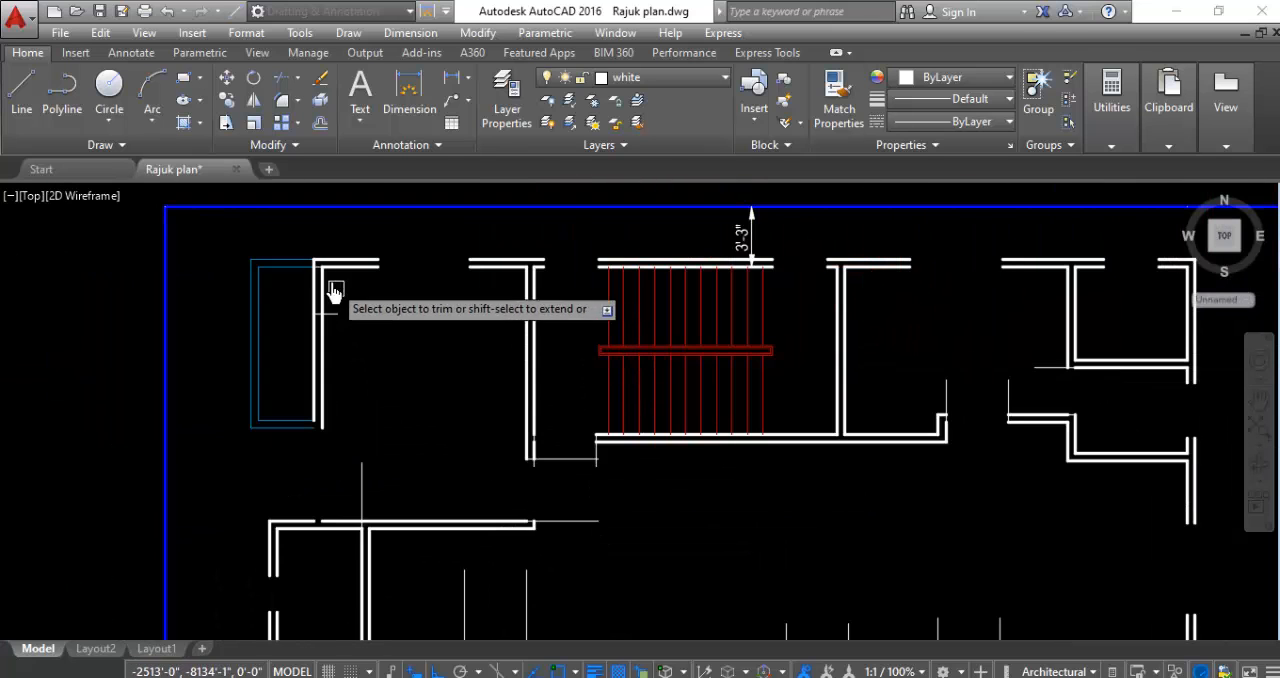
pyautogui.scroll(4, 380, 330)
pyautogui.click(393, 338)
pyautogui.click(300, 334)
pyautogui.scroll(-5, 451, 430)
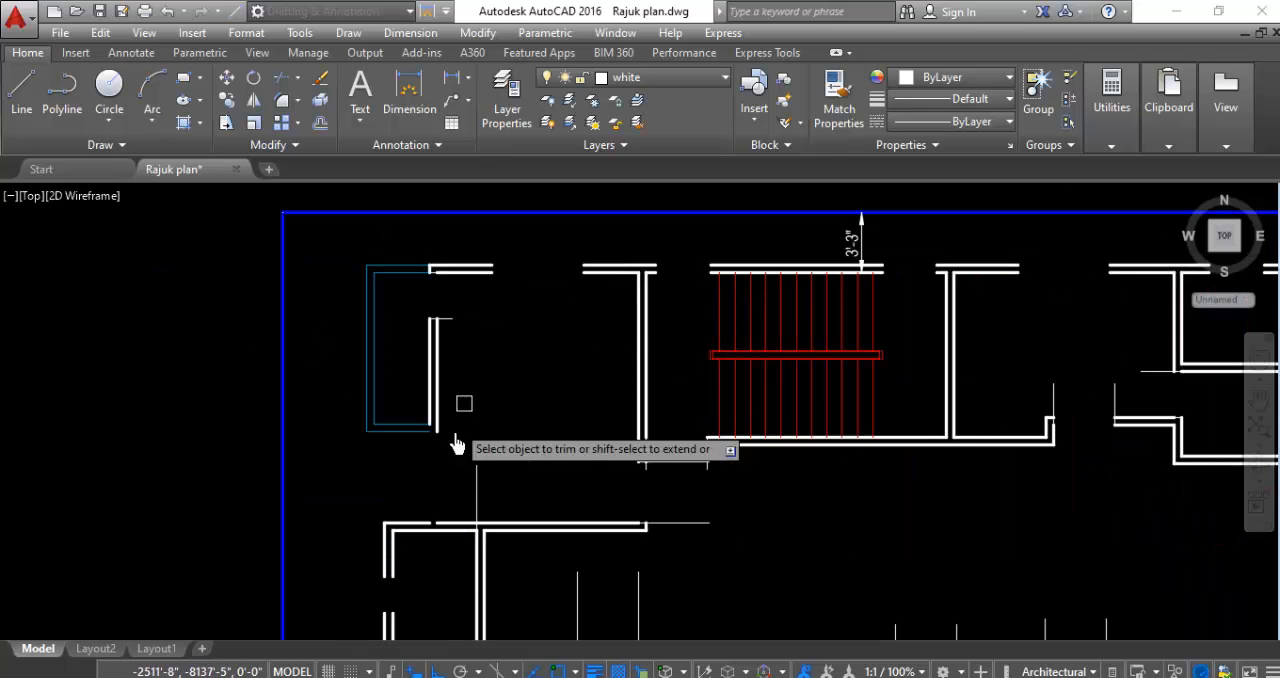
# - Offset the vertical guide line above the small west room's north wall 2'6" to the west
pyautogui.scroll(5, 429, 335)
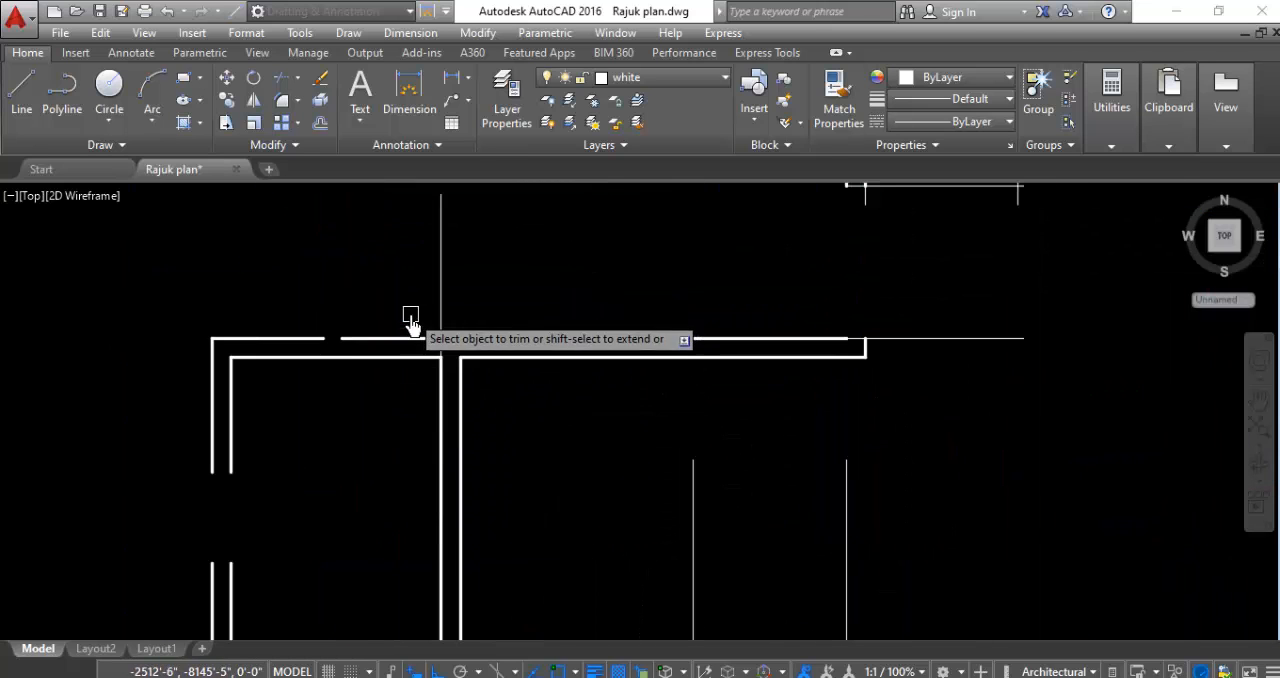
pyautogui.press('Escape')
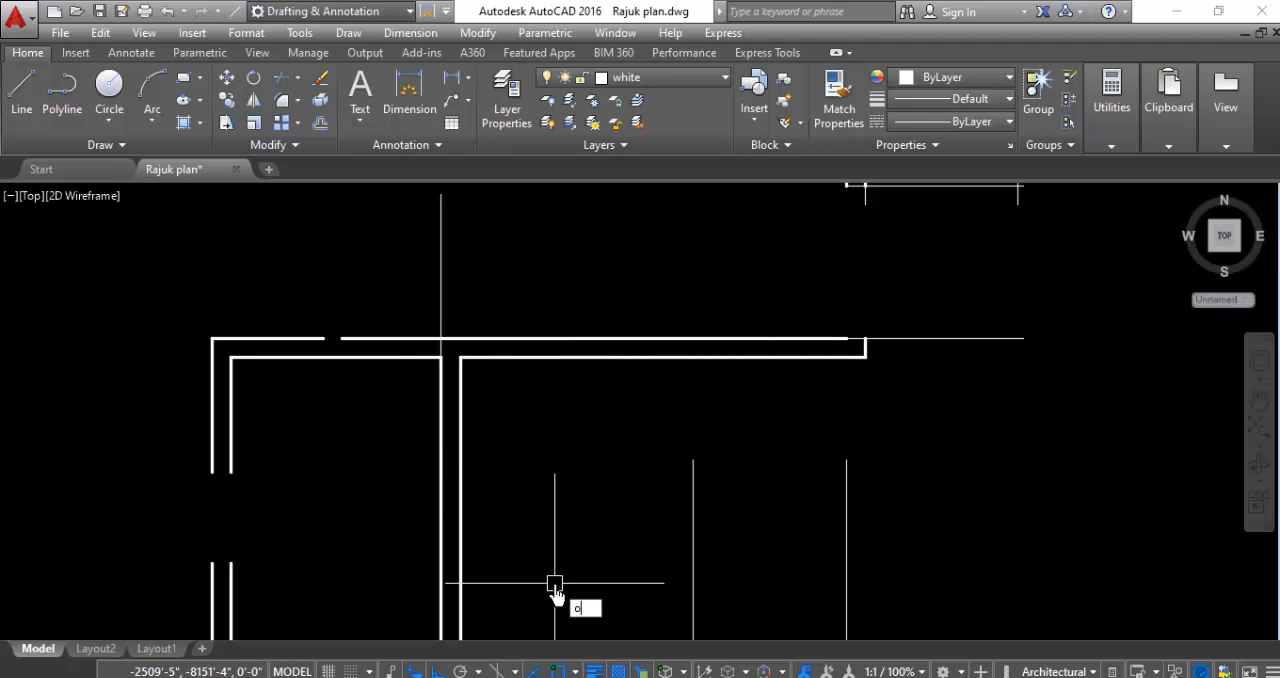
pyautogui.press('Return')
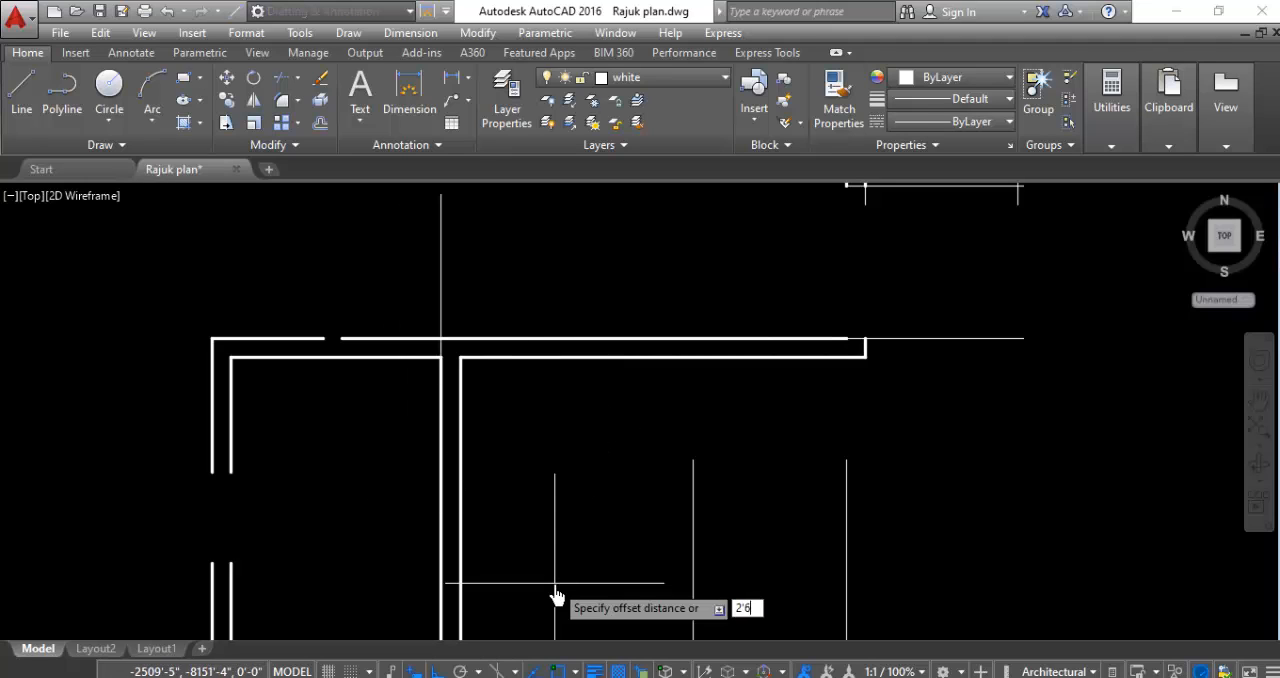
pyautogui.write("2'6")
pyautogui.press('Return')
pyautogui.click(441, 277)
pyautogui.click(270, 285)
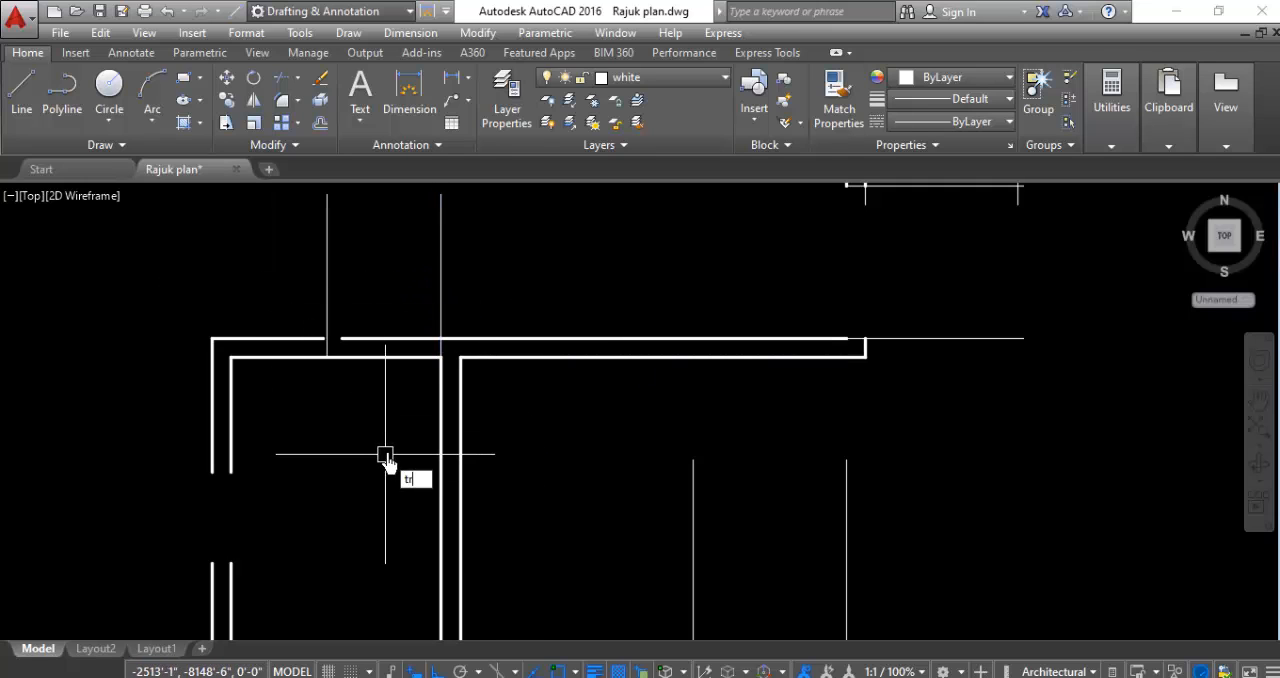
# - Trim both lines of the small west room's north wall between the two vertical guide lines
pyautogui.press('Return')
pyautogui.press('Return')
pyautogui.click(376, 296)
pyautogui.click(366, 390)
pyautogui.press('Escape')
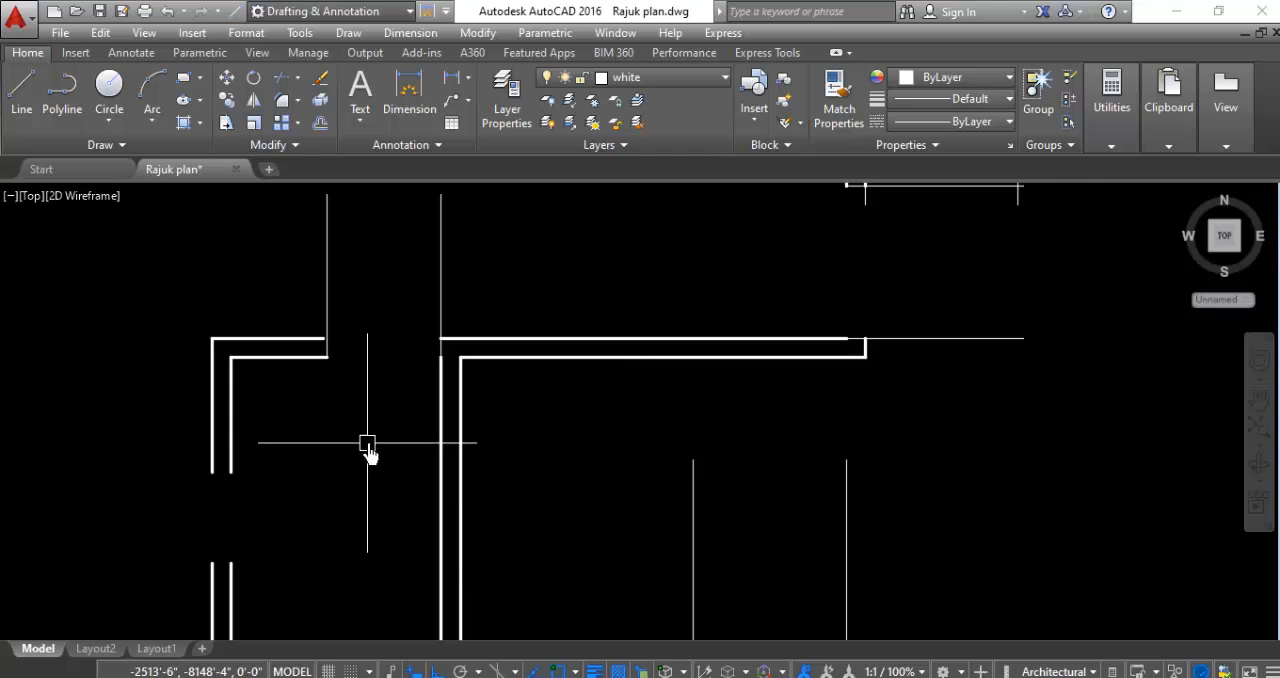
# - Delete the two short horizontal guide lines at the southwest room's balcony door opening
pyautogui.scroll(-5, 367, 450)
pyautogui.scroll(-2, 424, 450)
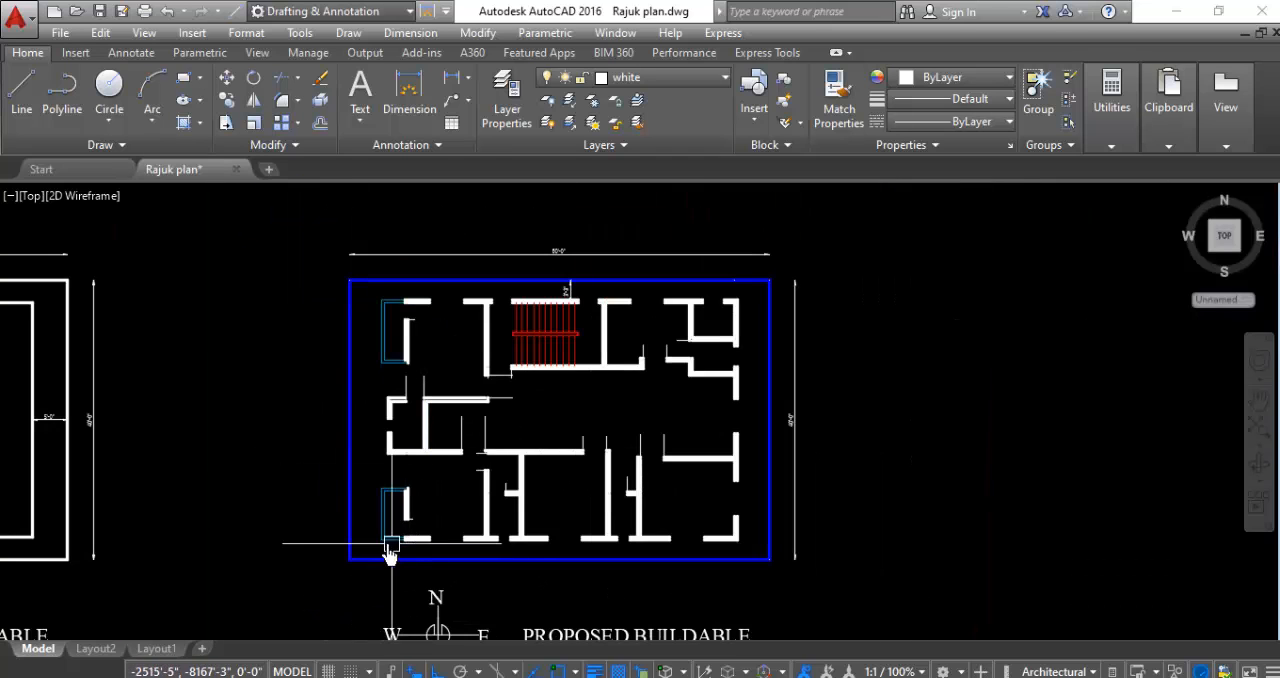
pyautogui.scroll(5, 432, 548)
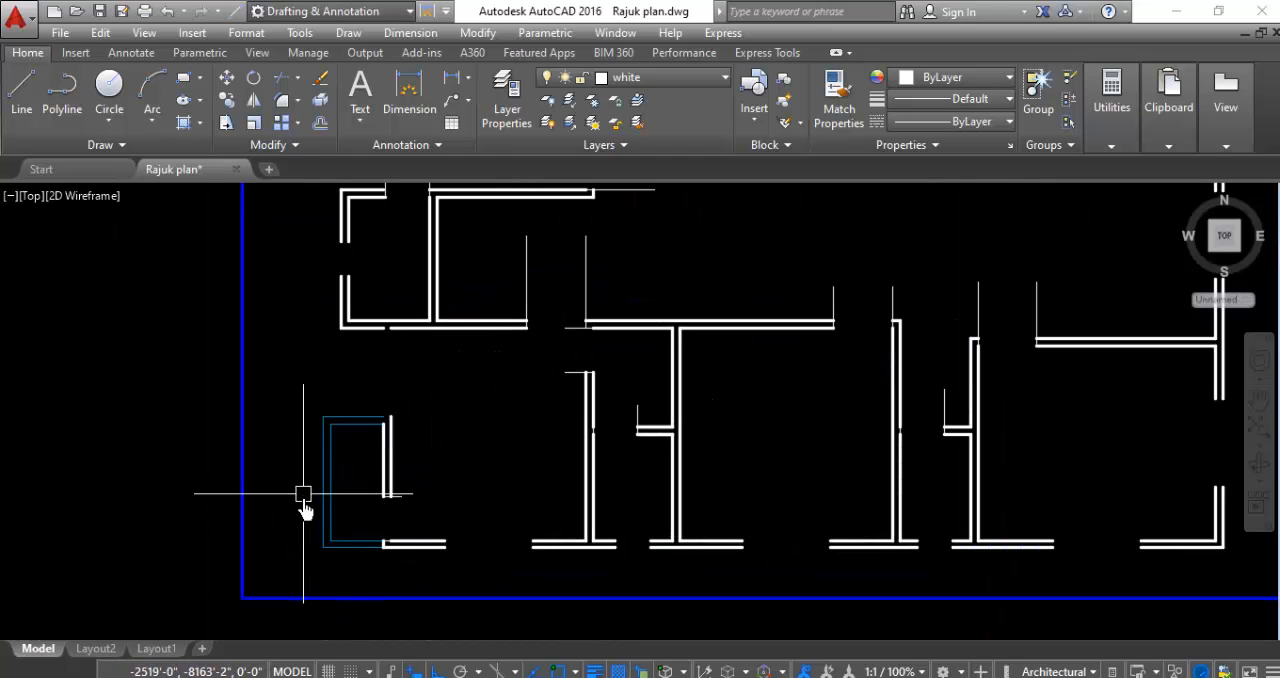
pyautogui.scroll(2, 378, 537)
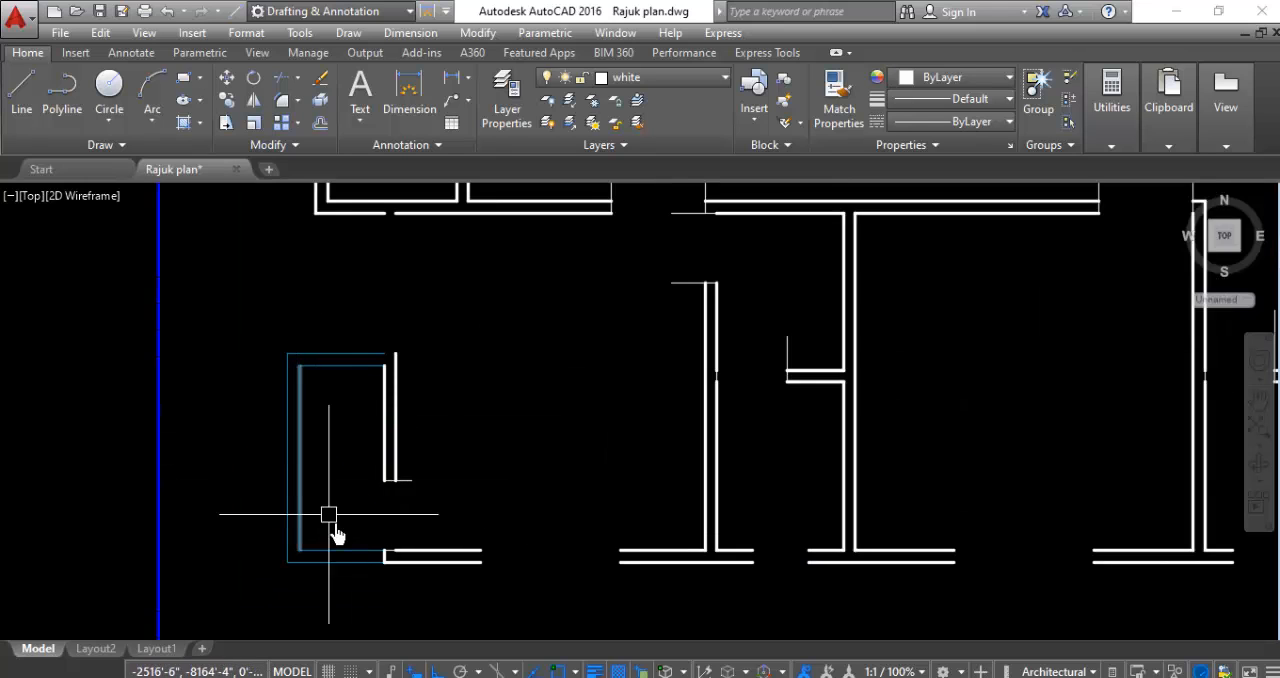
pyautogui.scroll(4, 363, 563)
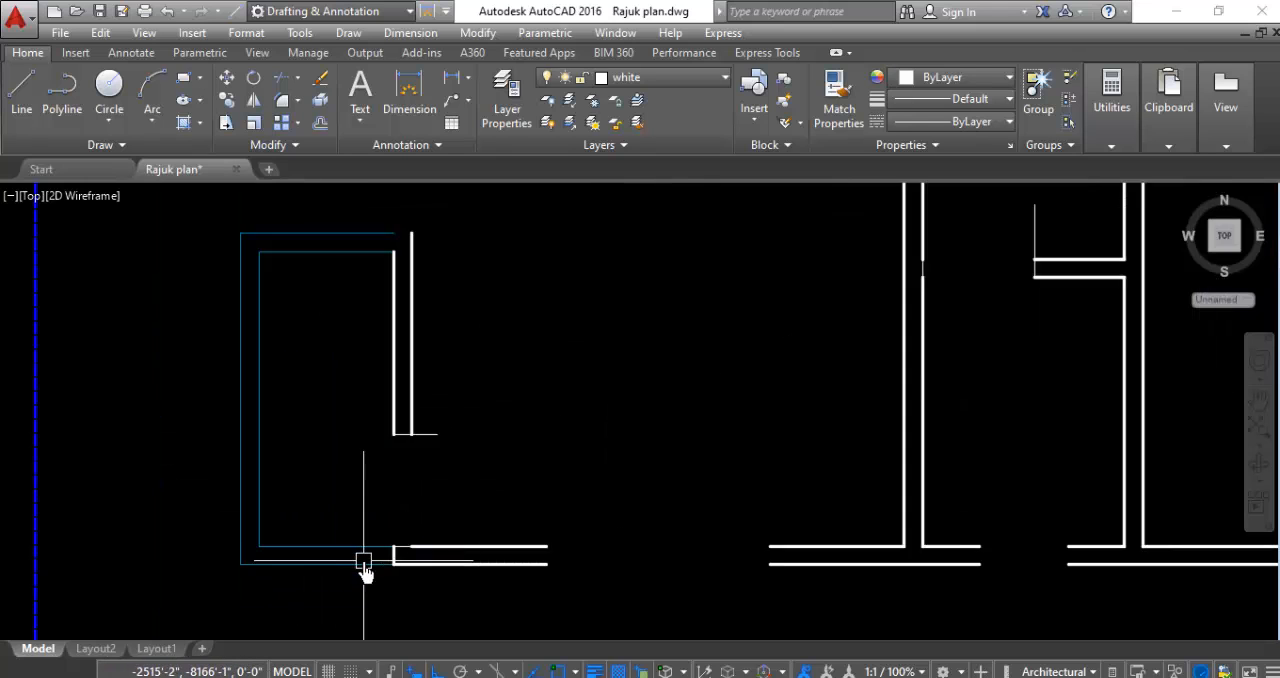
pyautogui.click(403, 552)
pyautogui.scroll(-3, 440, 595)
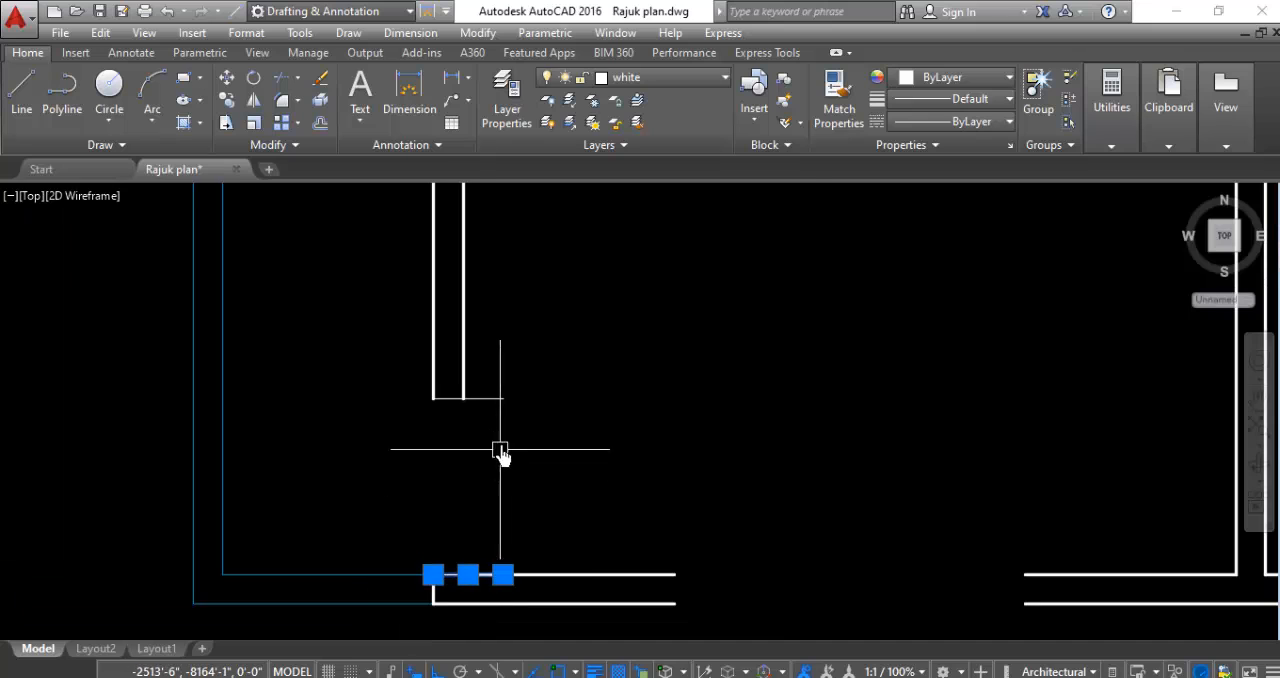
pyautogui.click(549, 378)
pyautogui.click(487, 441)
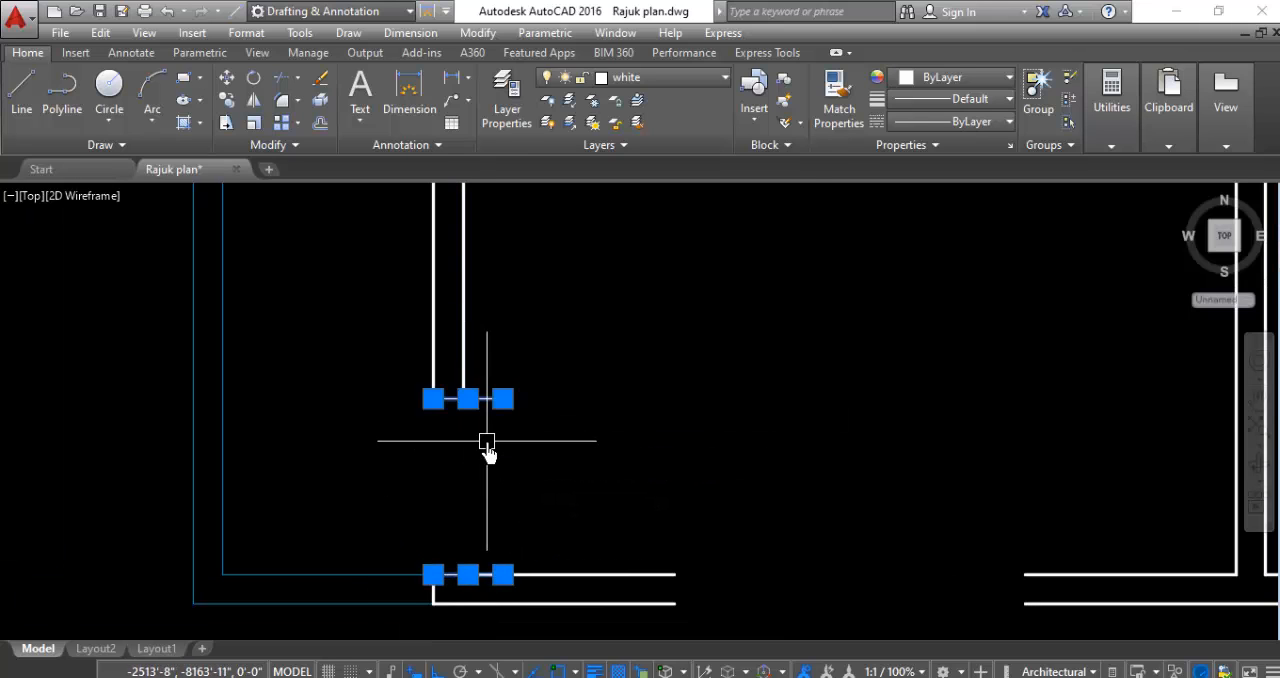
pyautogui.press('Delete')
# - Delete the two vertical guide lines at the door opening in the southwest toilet's south wall
pyautogui.scroll(-3, 480, 420)
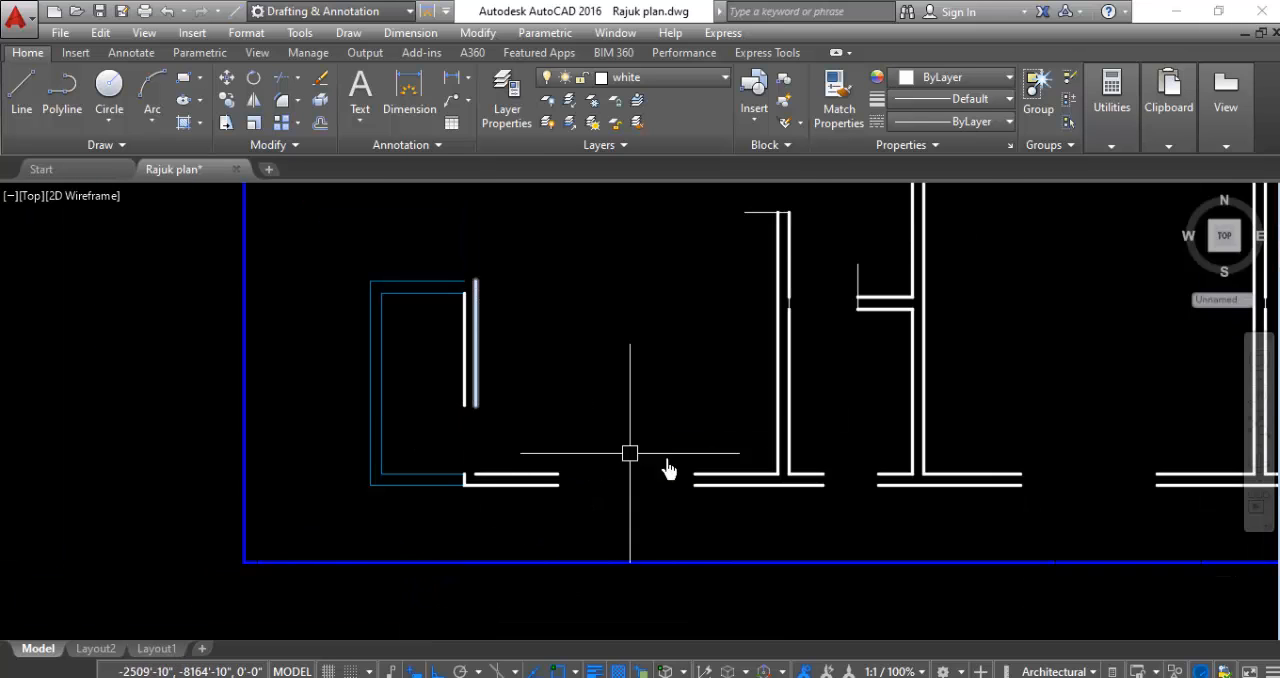
pyautogui.scroll(3, 859, 343)
pyautogui.click(826, 220)
pyautogui.click(777, 249)
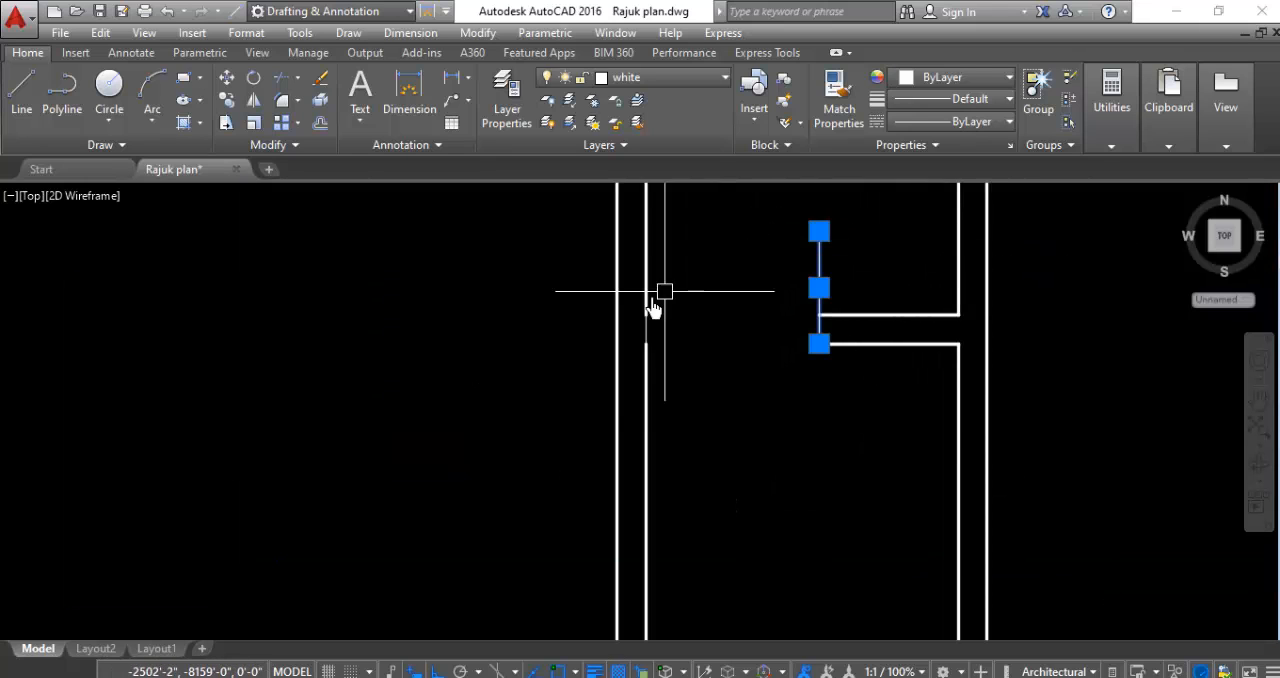
pyautogui.scroll(2, 698, 318)
pyautogui.click(660, 361)
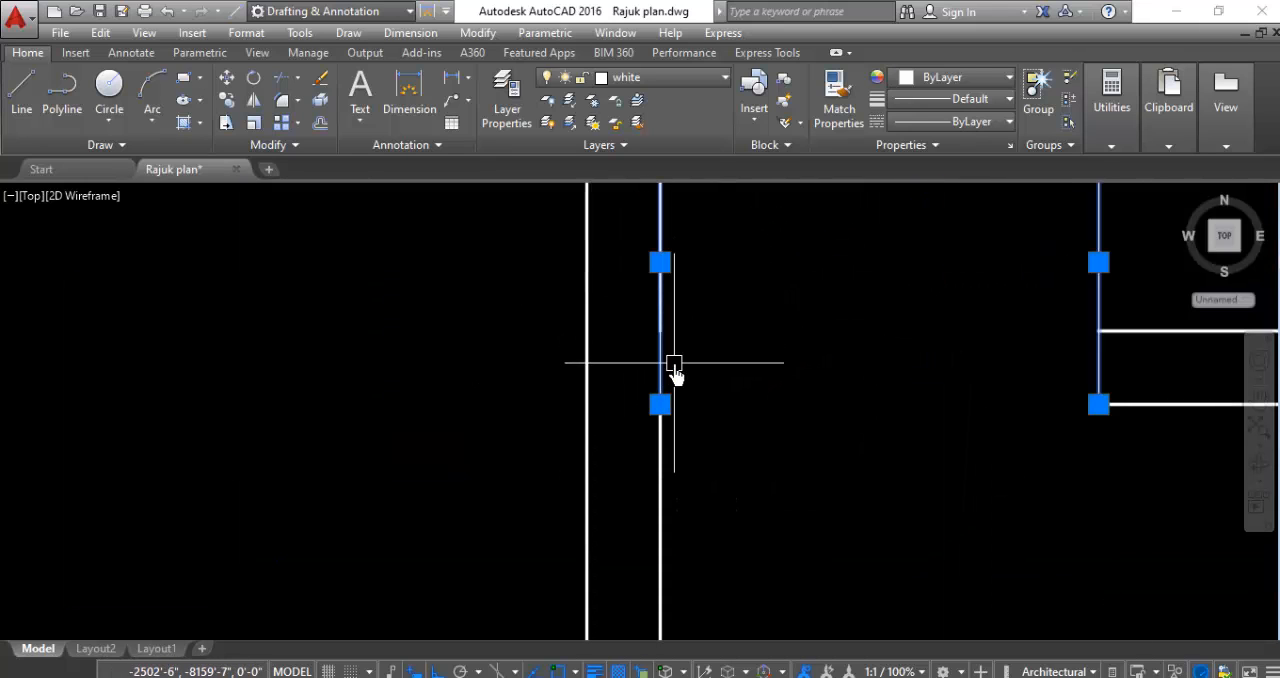
pyautogui.press('Delete')
pyautogui.scroll(-4, 474, 346)
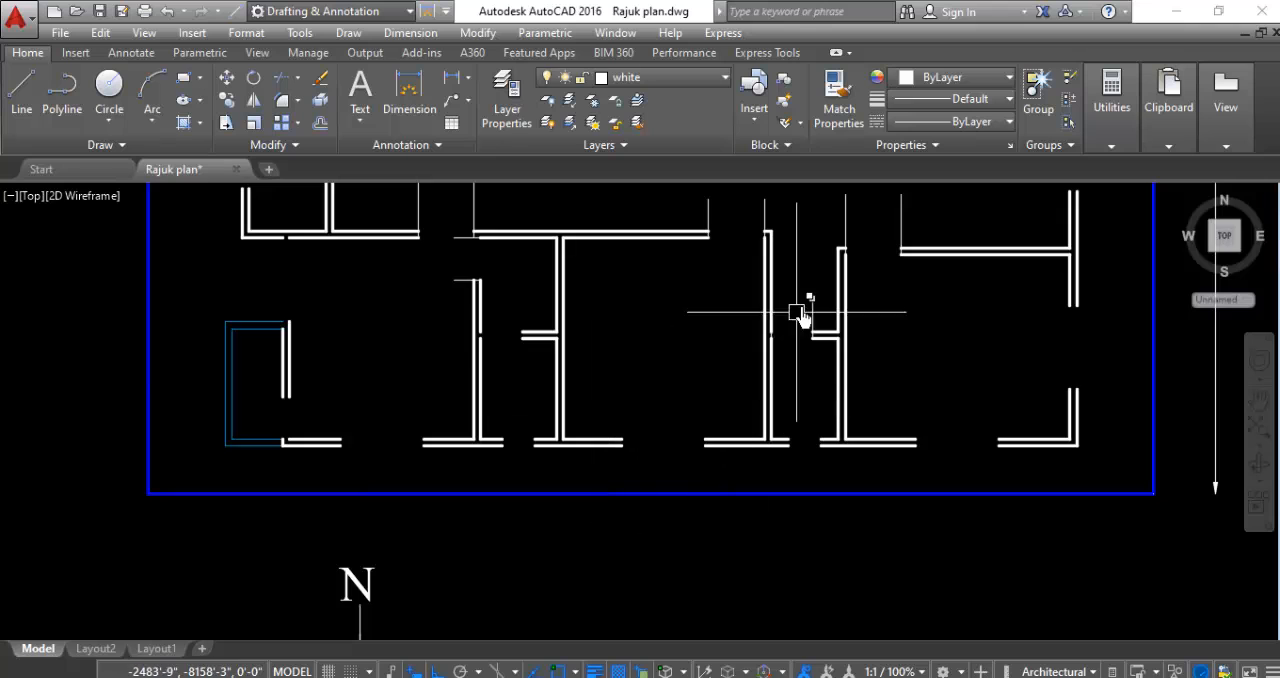
# - Delete the six vertical guide lines at the door openings of the south-central room, the southeast room and the toilet between them
pyautogui.scroll(6, 760, 330)
pyautogui.click(613, 498)
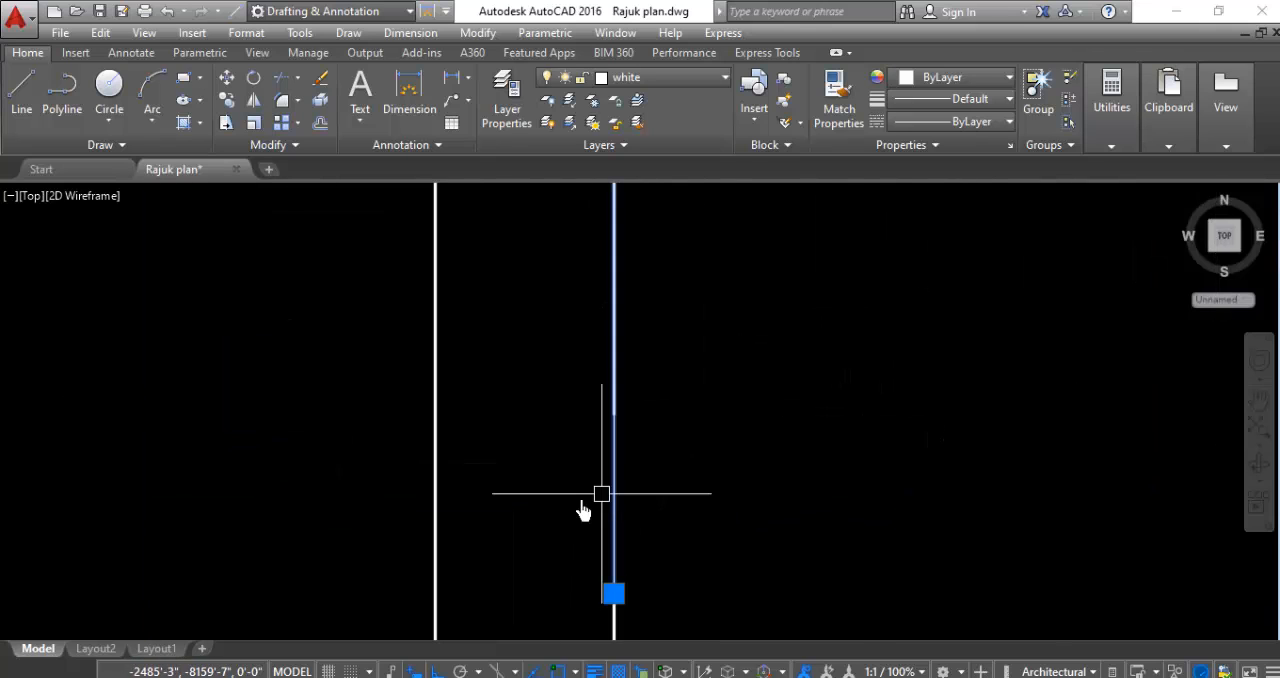
pyautogui.scroll(-3, 583, 510)
pyautogui.click(814, 390)
pyautogui.scroll(-4, 714, 394)
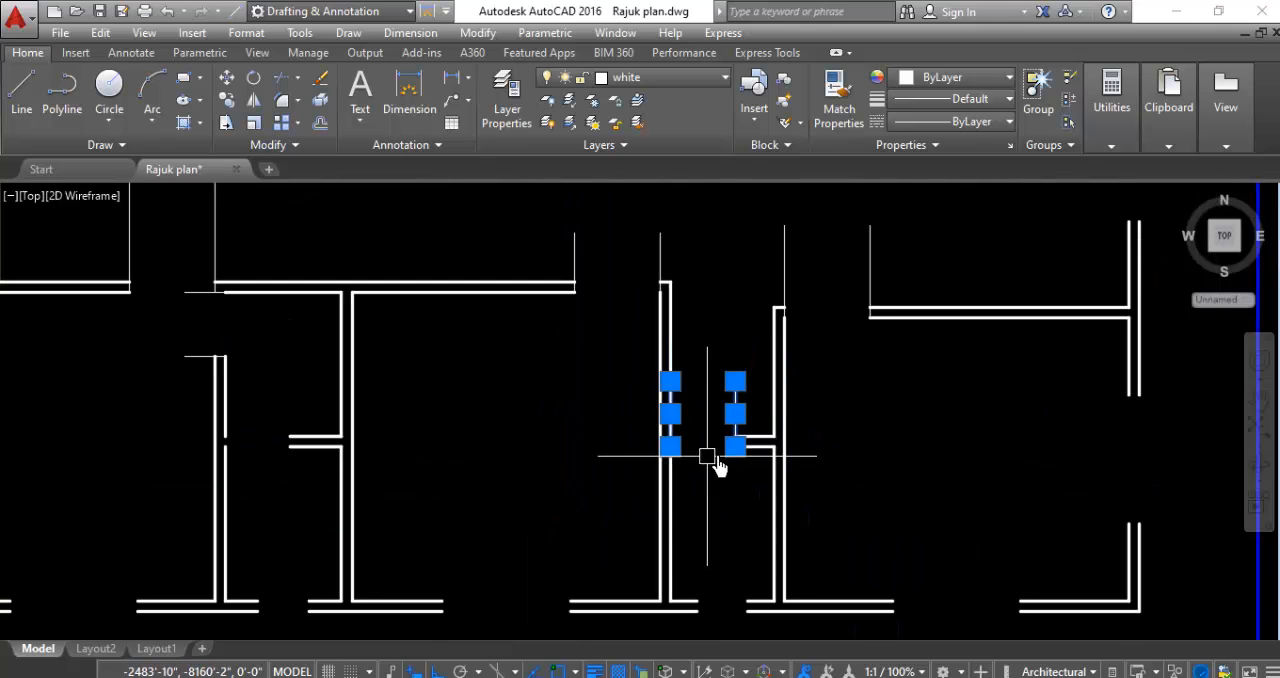
pyautogui.click(906, 214)
pyautogui.click(573, 264)
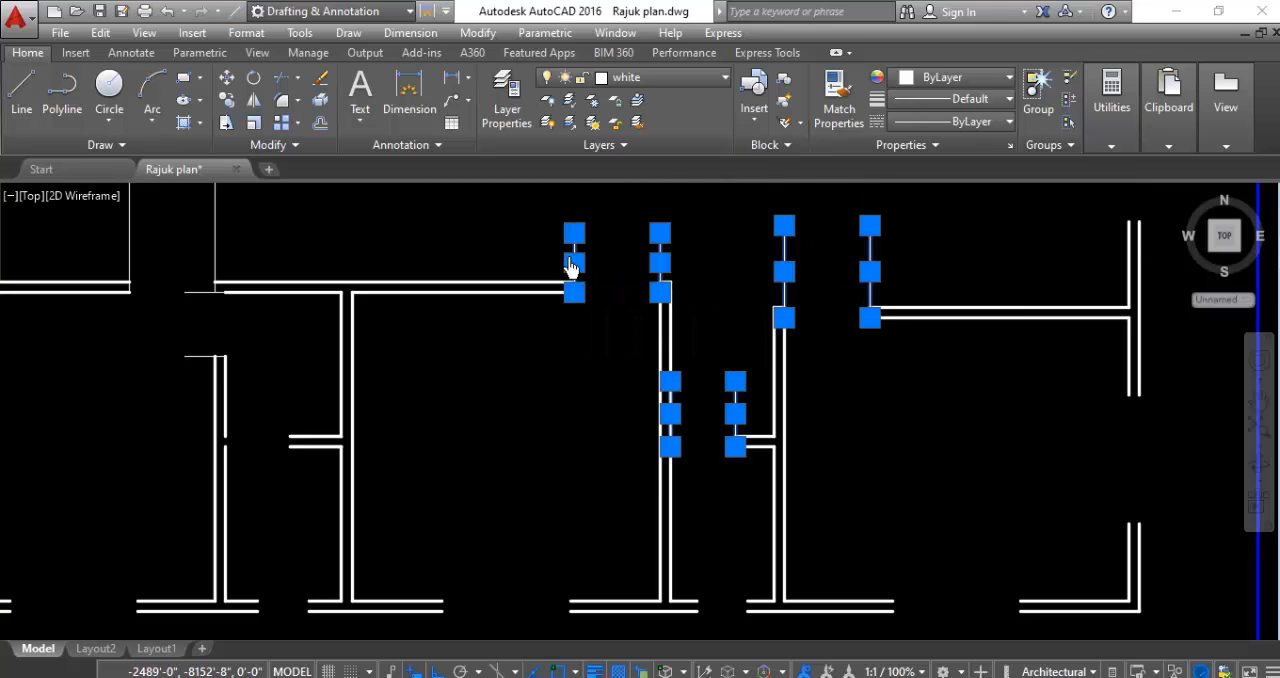
pyautogui.press('Delete')
# - Delete the two horizontal and two vertical guide lines at the door openings of the northeast room and its toilet passage
pyautogui.scroll(-6, 556, 400)
pyautogui.scroll(4, 664, 267)
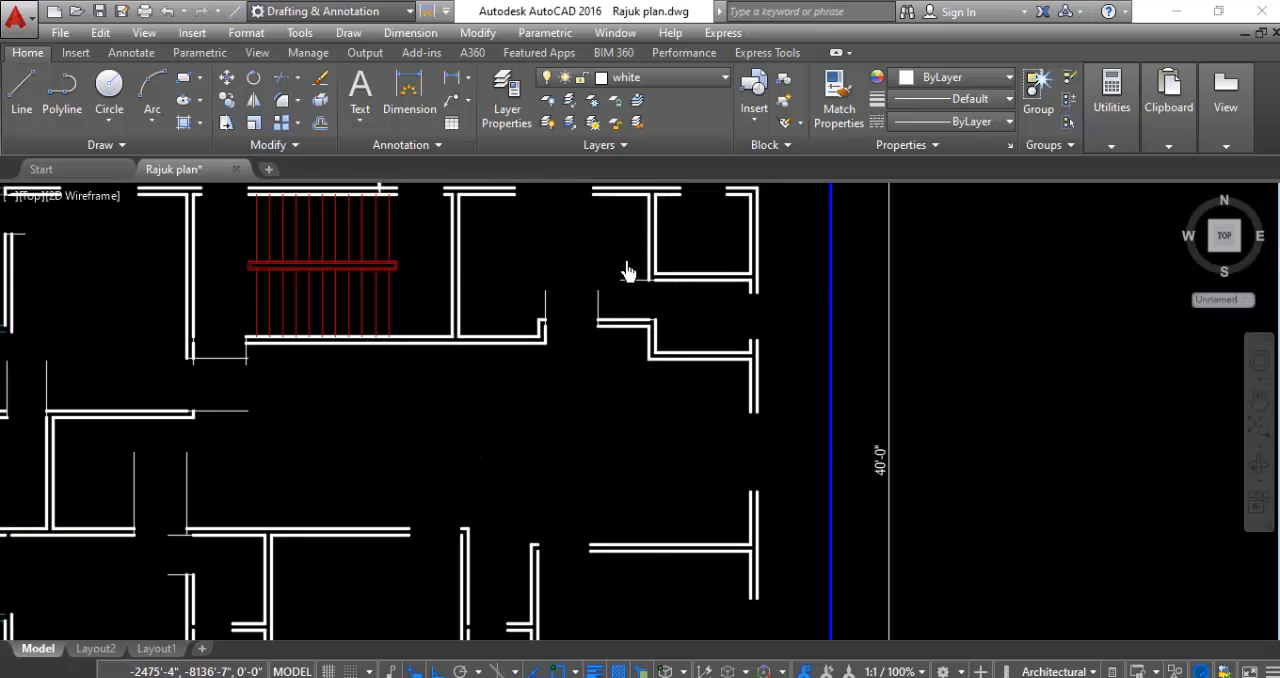
pyautogui.scroll(4, 626, 268)
pyautogui.click(623, 292)
pyautogui.click(603, 318)
pyautogui.scroll(3, 705, 430)
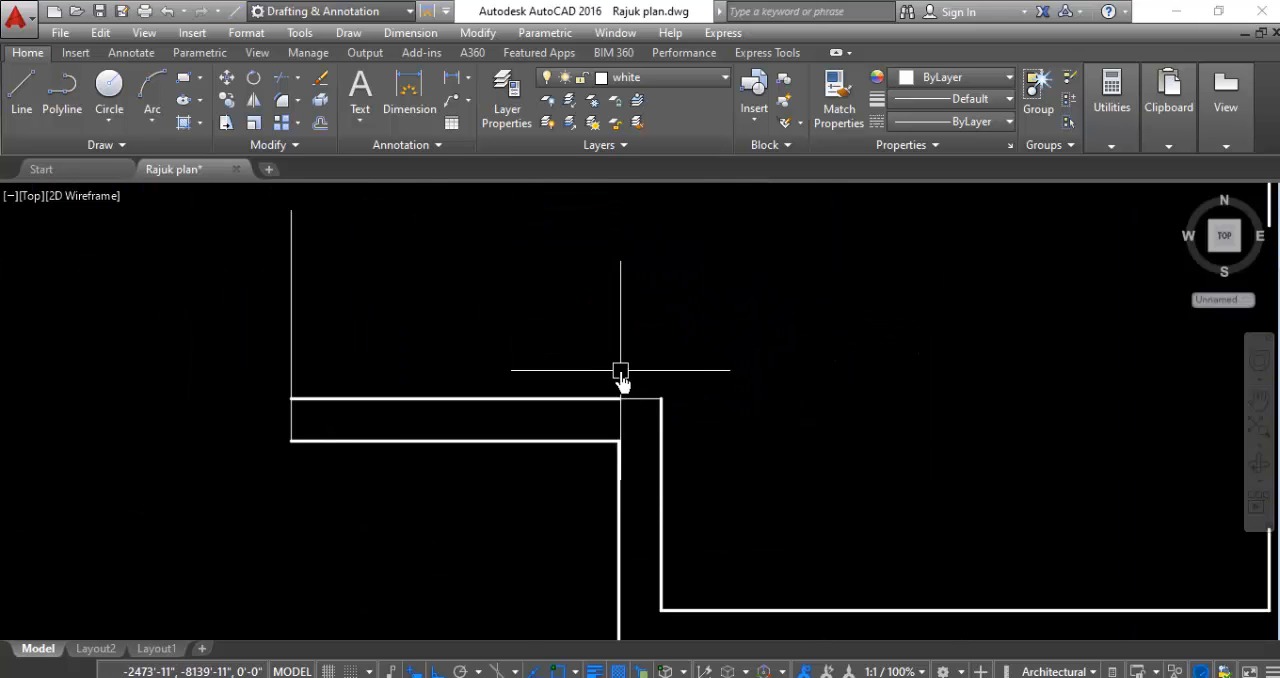
pyautogui.scroll(3, 621, 380)
pyautogui.click(657, 366)
pyautogui.click(637, 549)
pyautogui.scroll(-2, 857, 409)
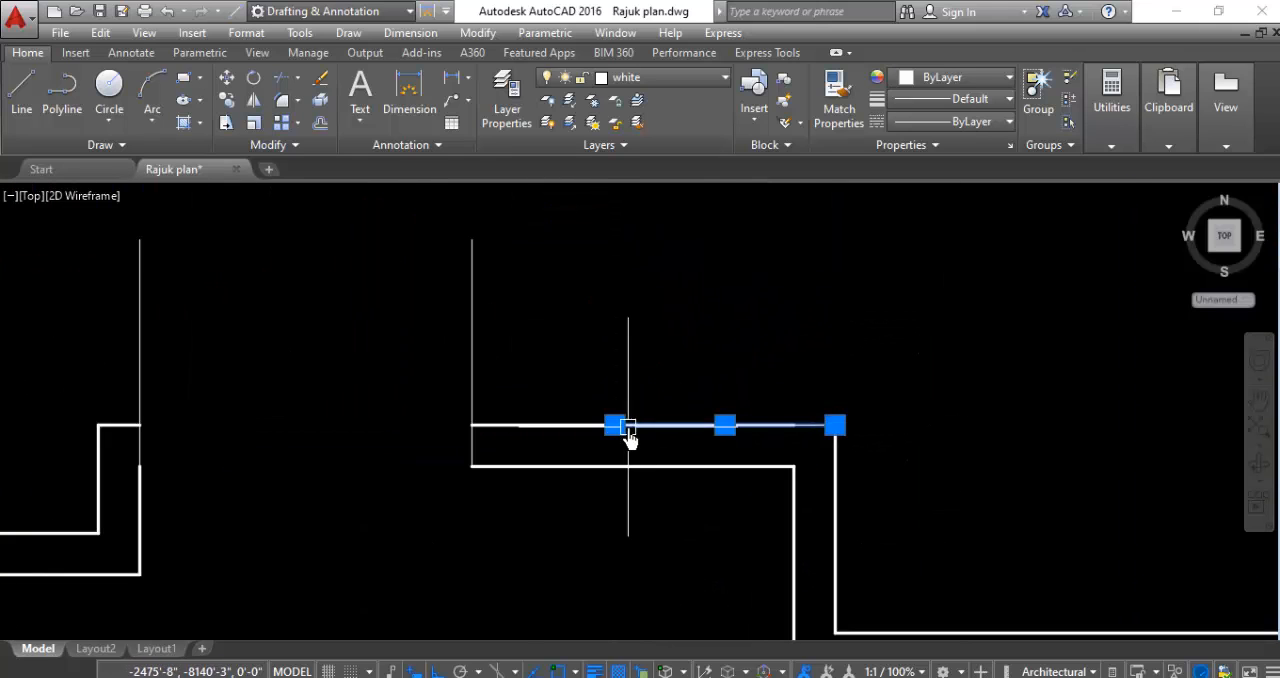
pyautogui.scroll(-2, 628, 440)
pyautogui.click(600, 297)
pyautogui.click(322, 357)
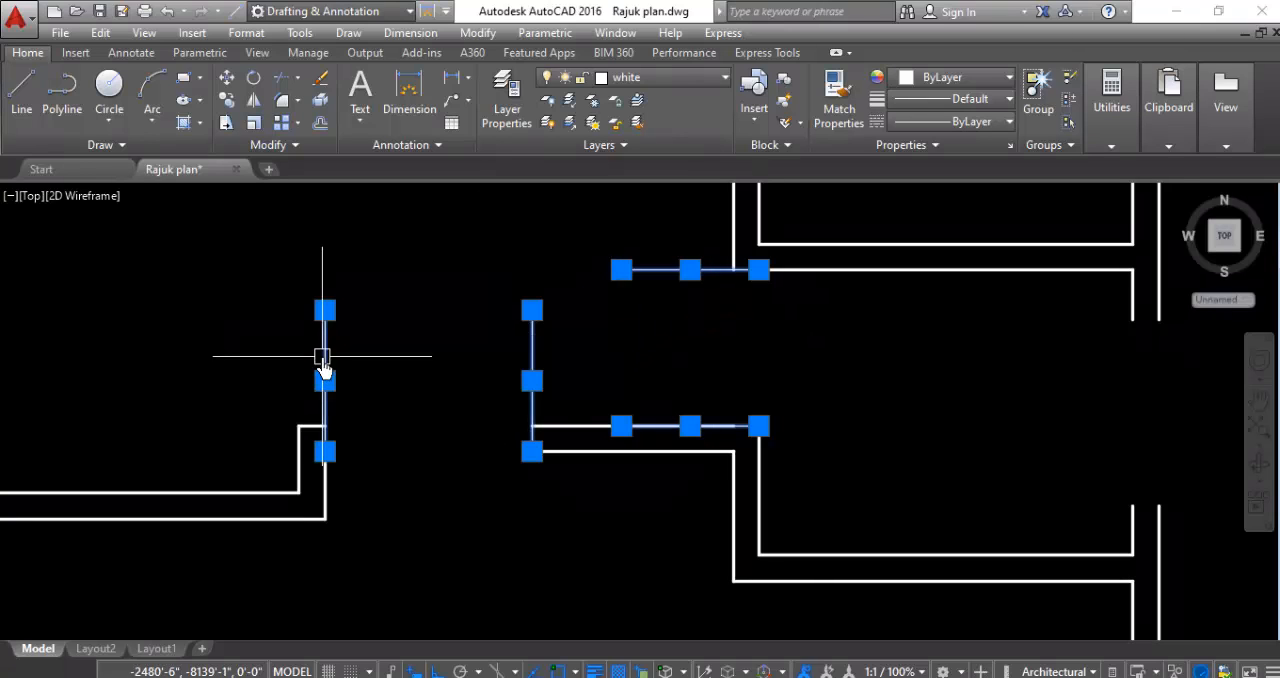
pyautogui.press('Delete')
# - Delete the two vertical guide lines at the door opening in the southwest room's north wall
pyautogui.scroll(-5, 620, 446)
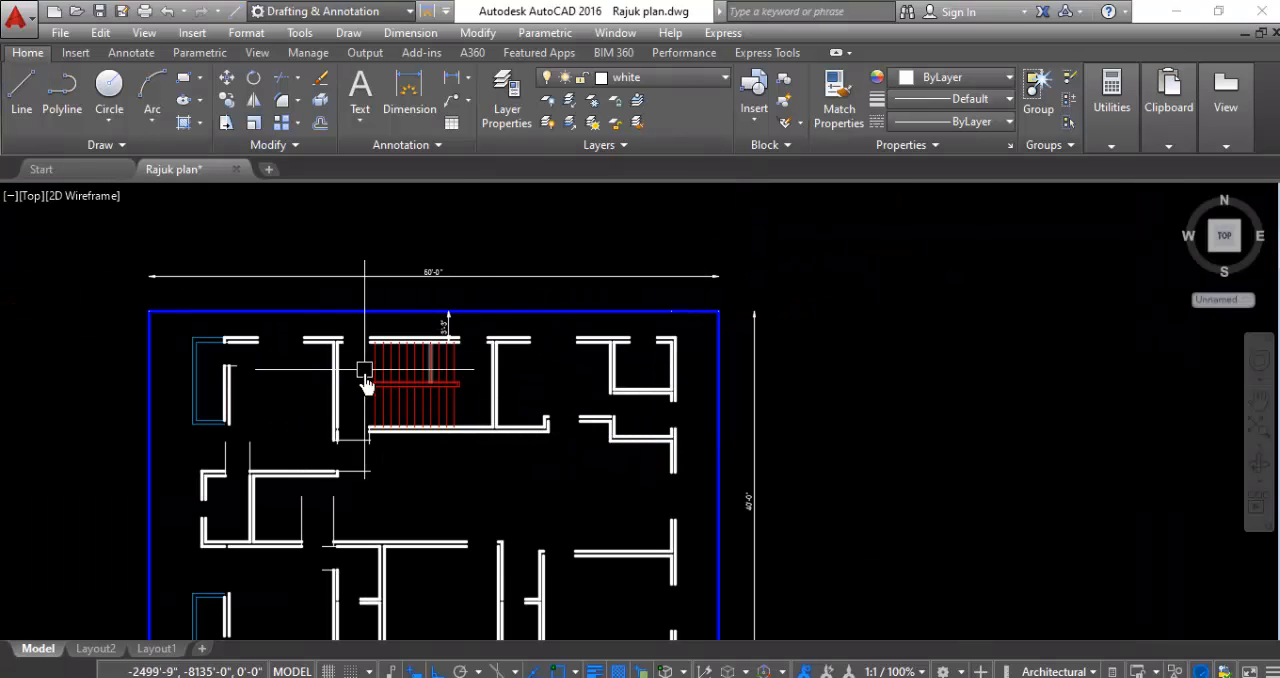
pyautogui.scroll(-2, 680, 370)
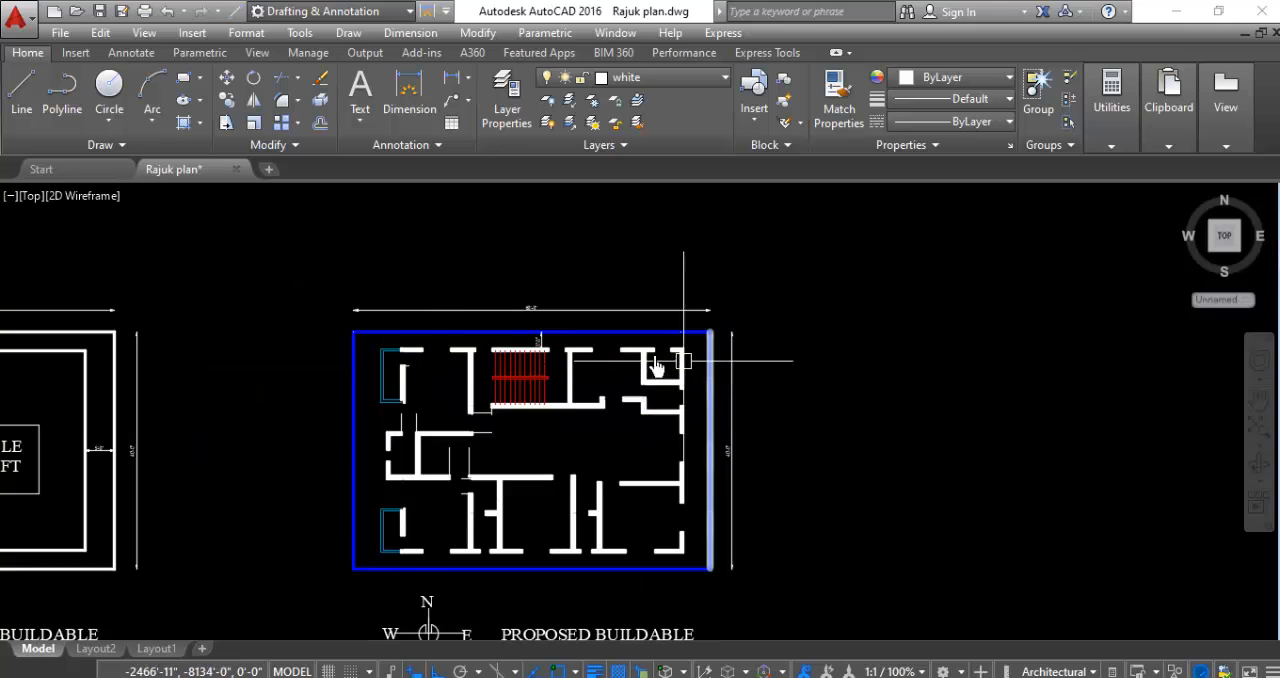
pyautogui.scroll(6, 480, 450)
pyautogui.click(557, 394)
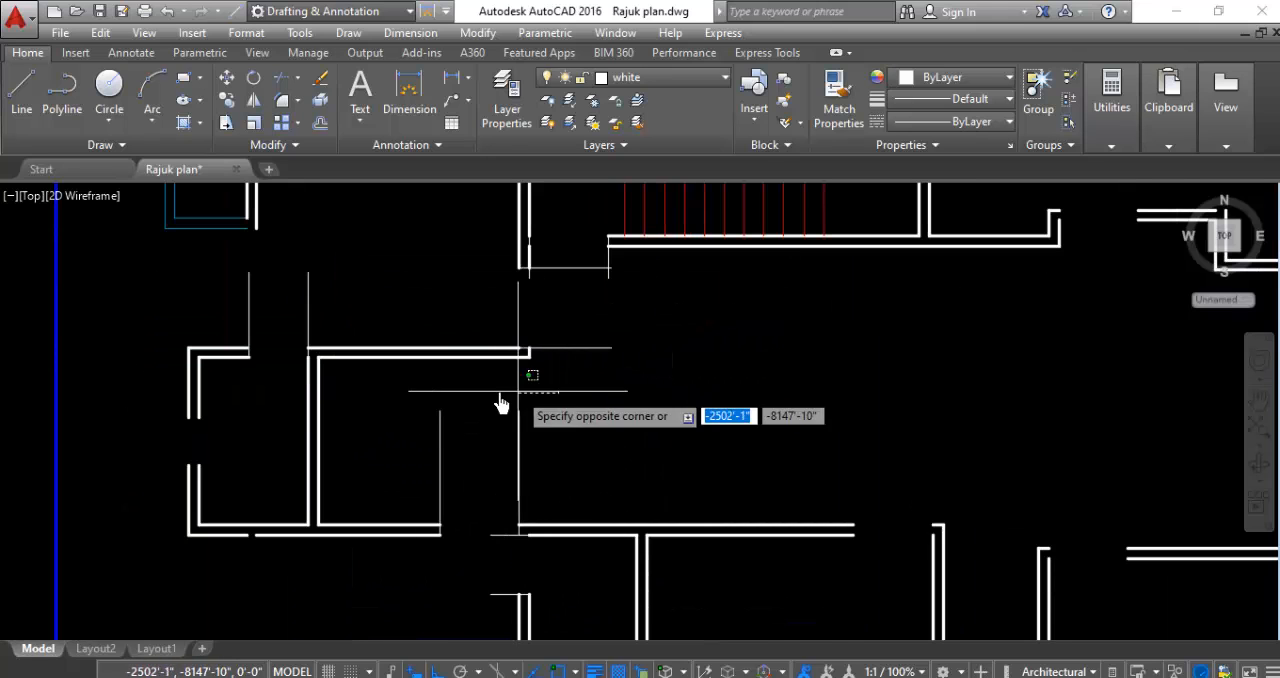
pyautogui.click(377, 441)
pyautogui.press('Delete')
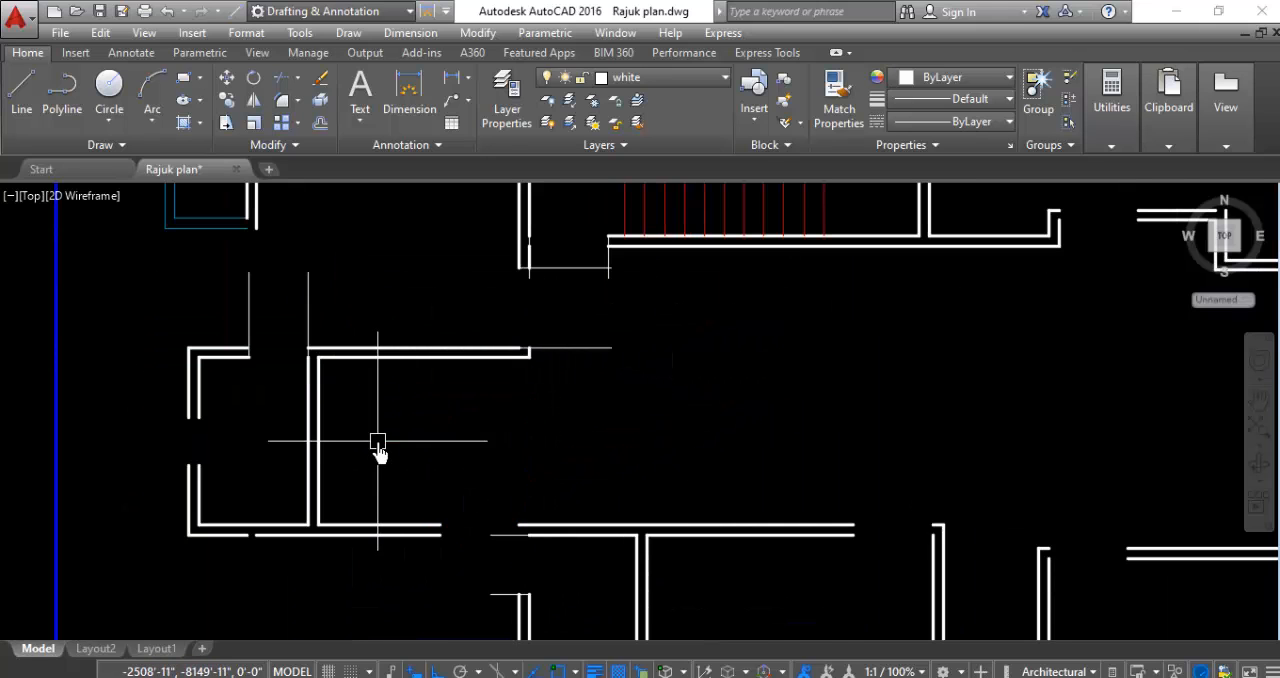
# - Delete the two horizontal and two vertical guide lines at the openings just southwest of the staircase
pyautogui.scroll(2, 590, 271)
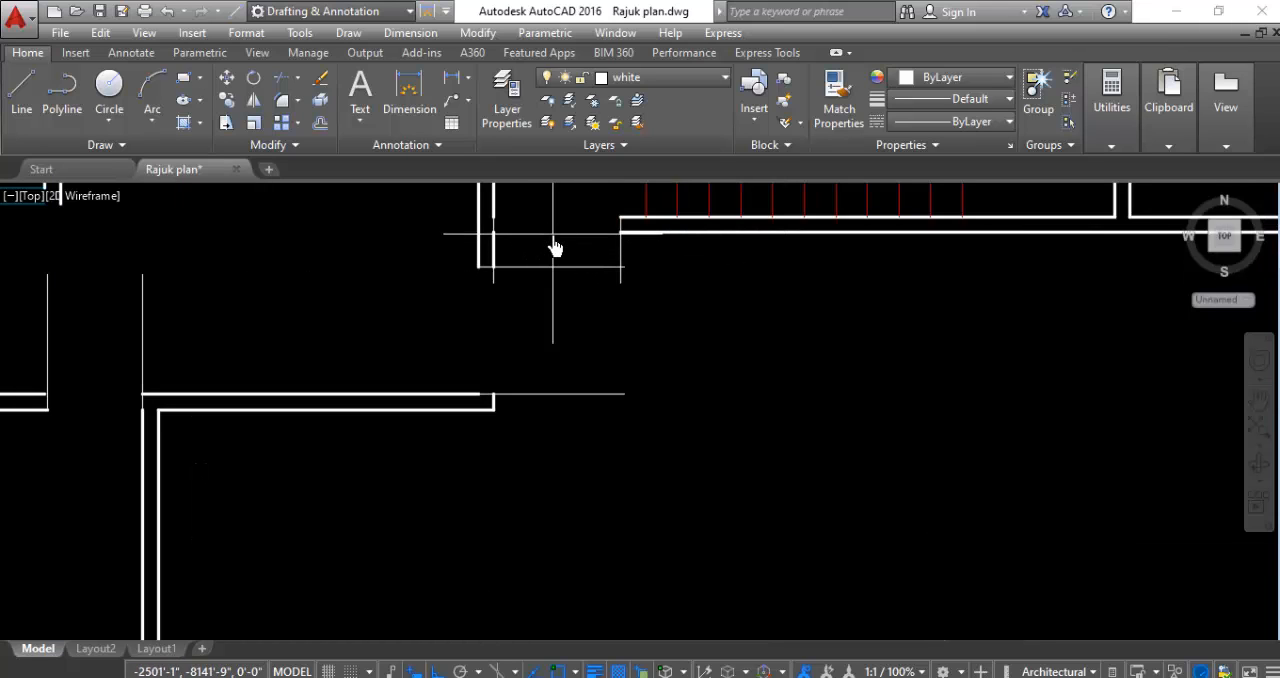
pyautogui.click(553, 238)
pyautogui.click(537, 440)
pyautogui.press('Delete')
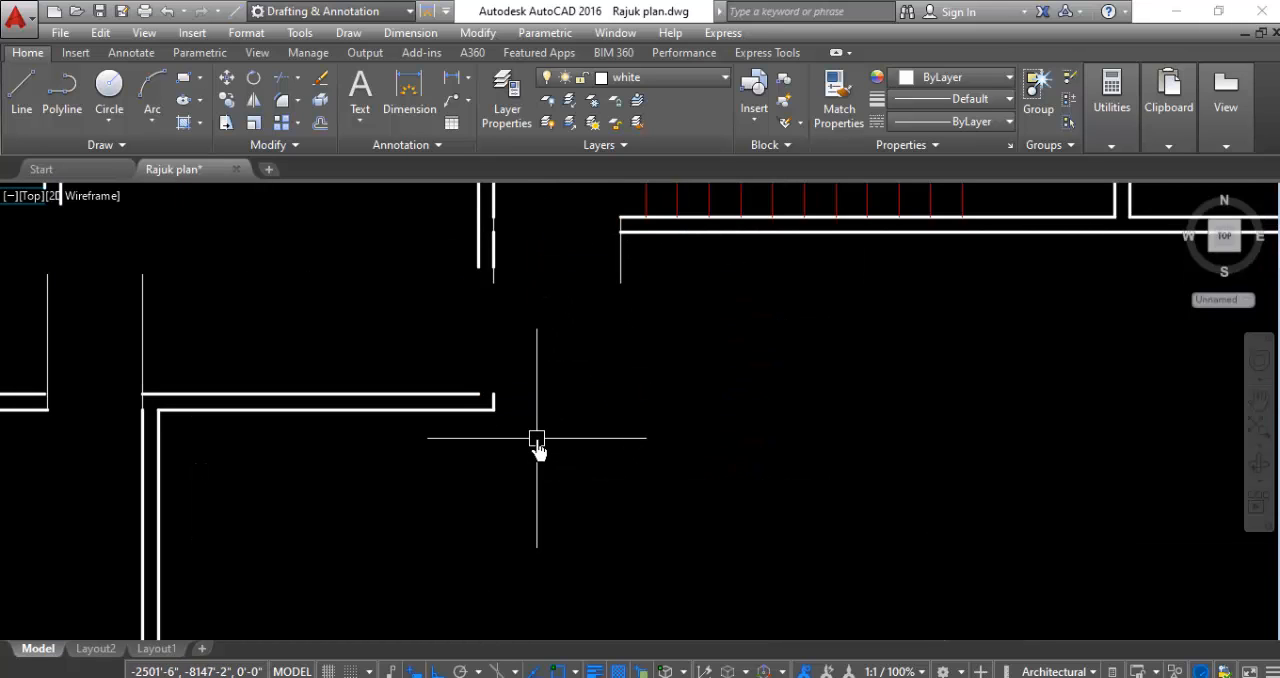
pyautogui.scroll(2, 560, 305)
pyautogui.click(802, 250)
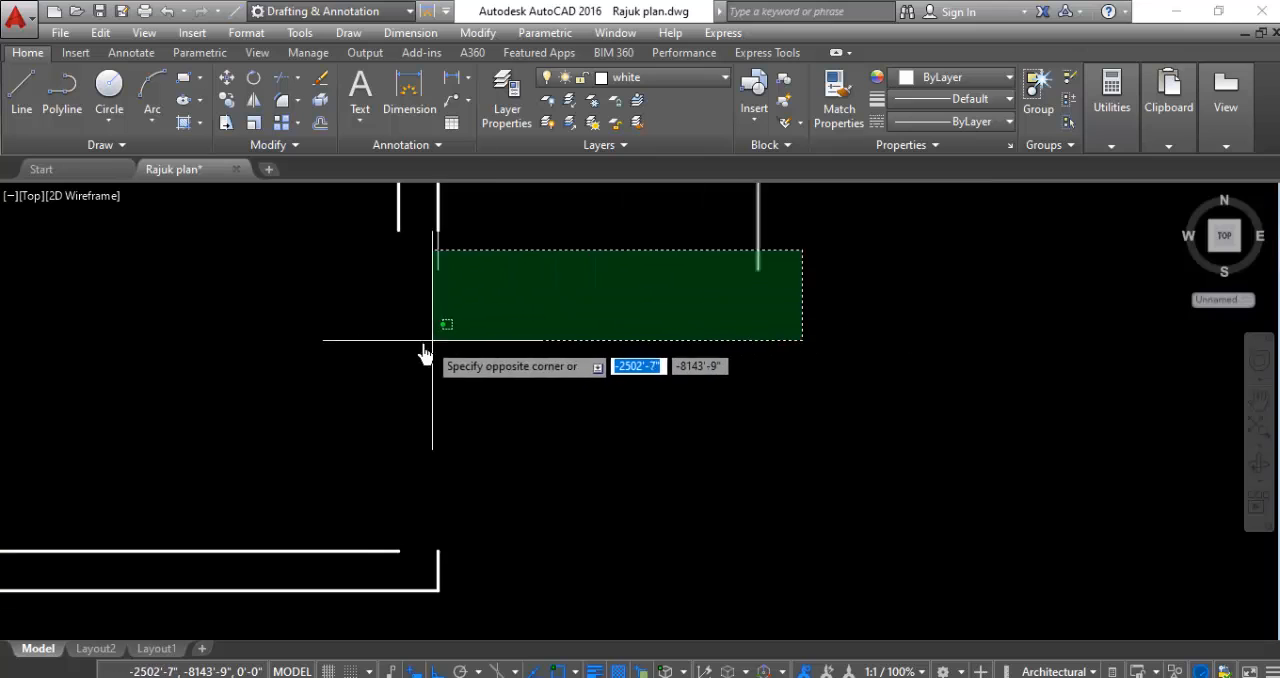
pyautogui.click(404, 347)
pyautogui.press('Delete')
# - Delete the two vertical guide lines at the door opening in the small west room's north wall
pyautogui.scroll(-4, 443, 363)
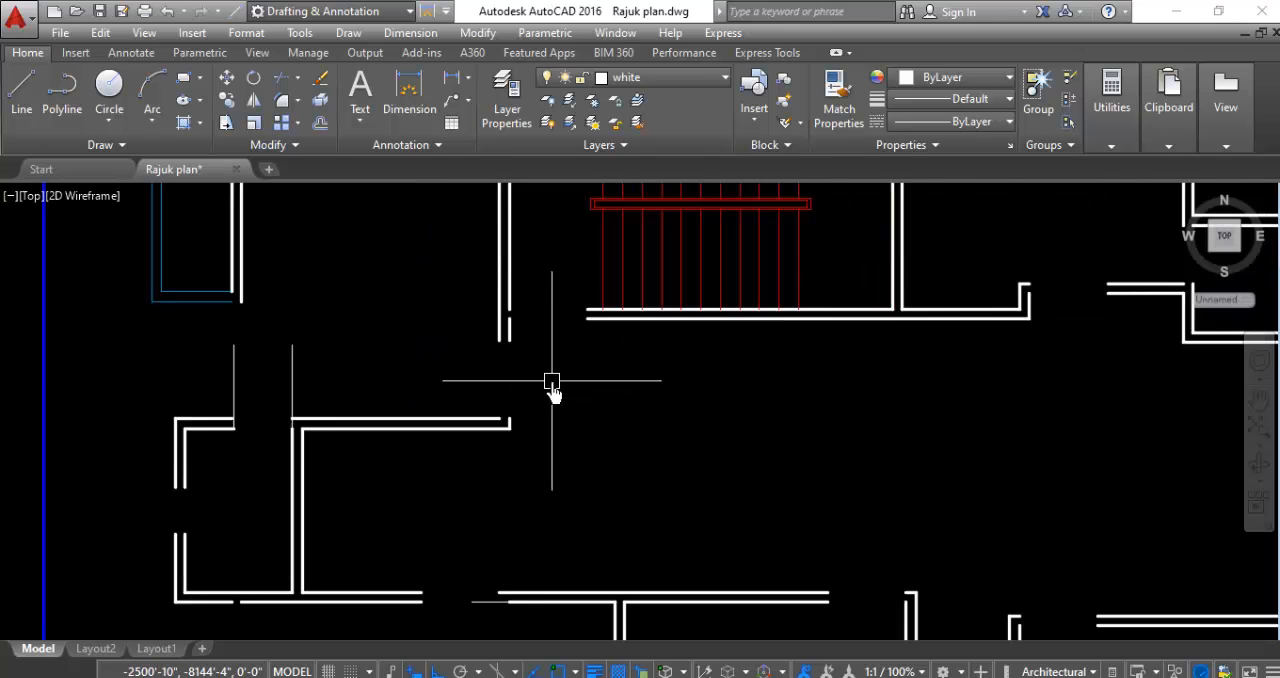
pyautogui.scroll(4, 347, 361)
pyautogui.click(494, 365)
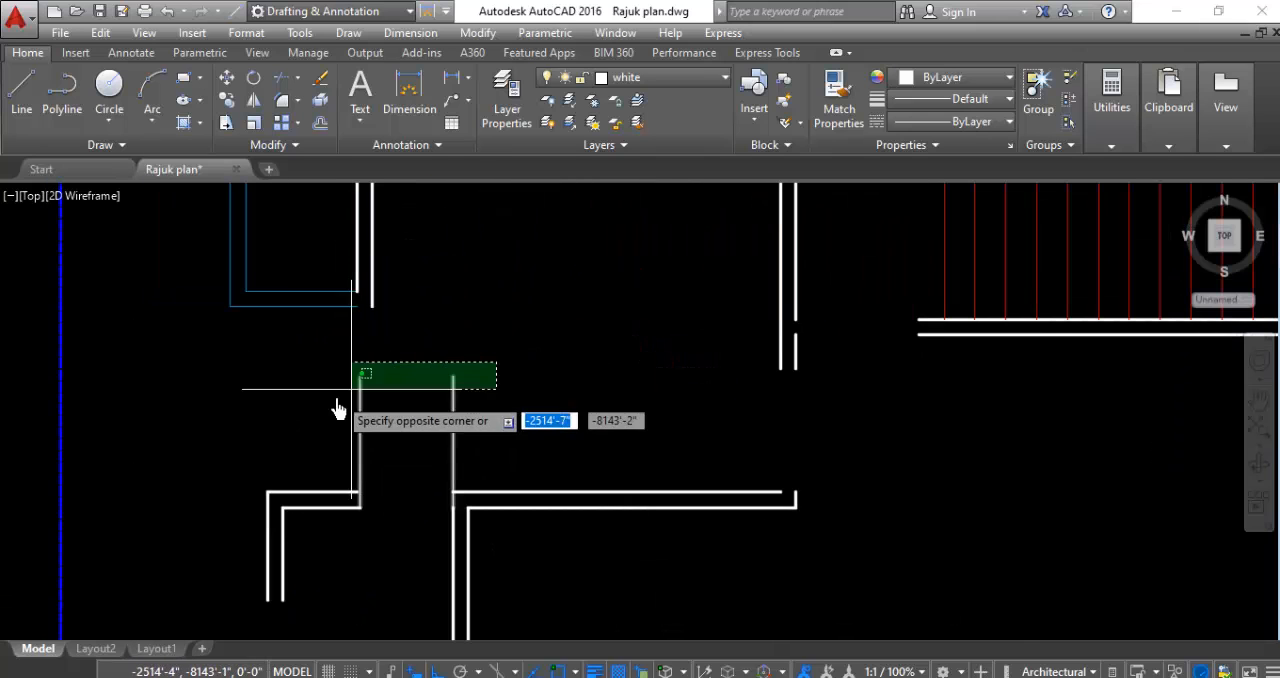
pyautogui.click(300, 420)
pyautogui.press('Return')
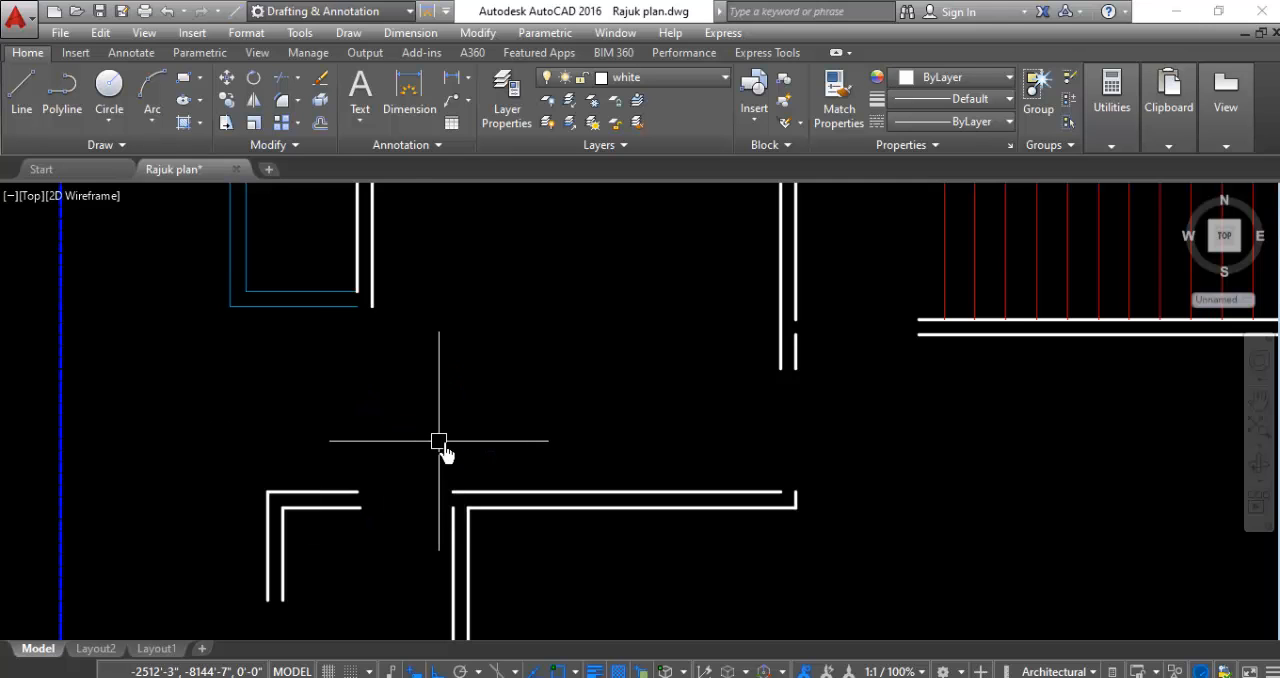
# - Delete the two short horizontal guide lines at the northwest room's balcony door opening
pyautogui.scroll(-4, 450, 446)
pyautogui.scroll(5, 437, 318)
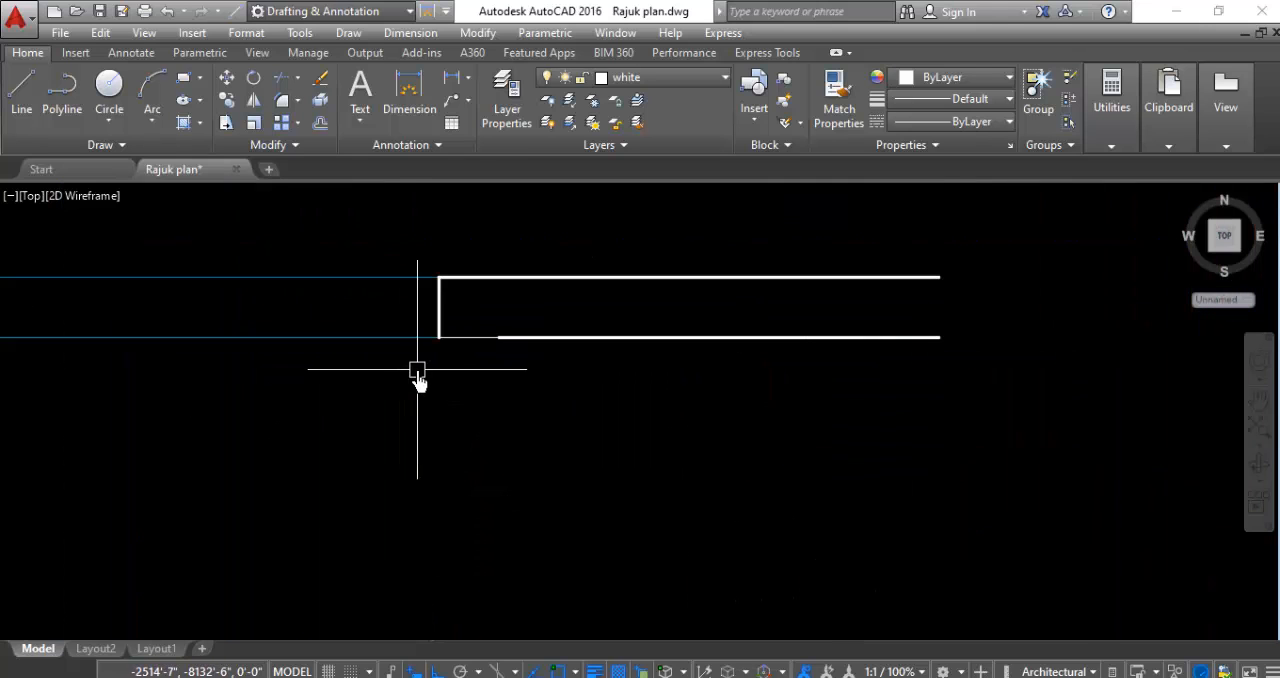
pyautogui.click(473, 336)
pyautogui.scroll(-4, 487, 305)
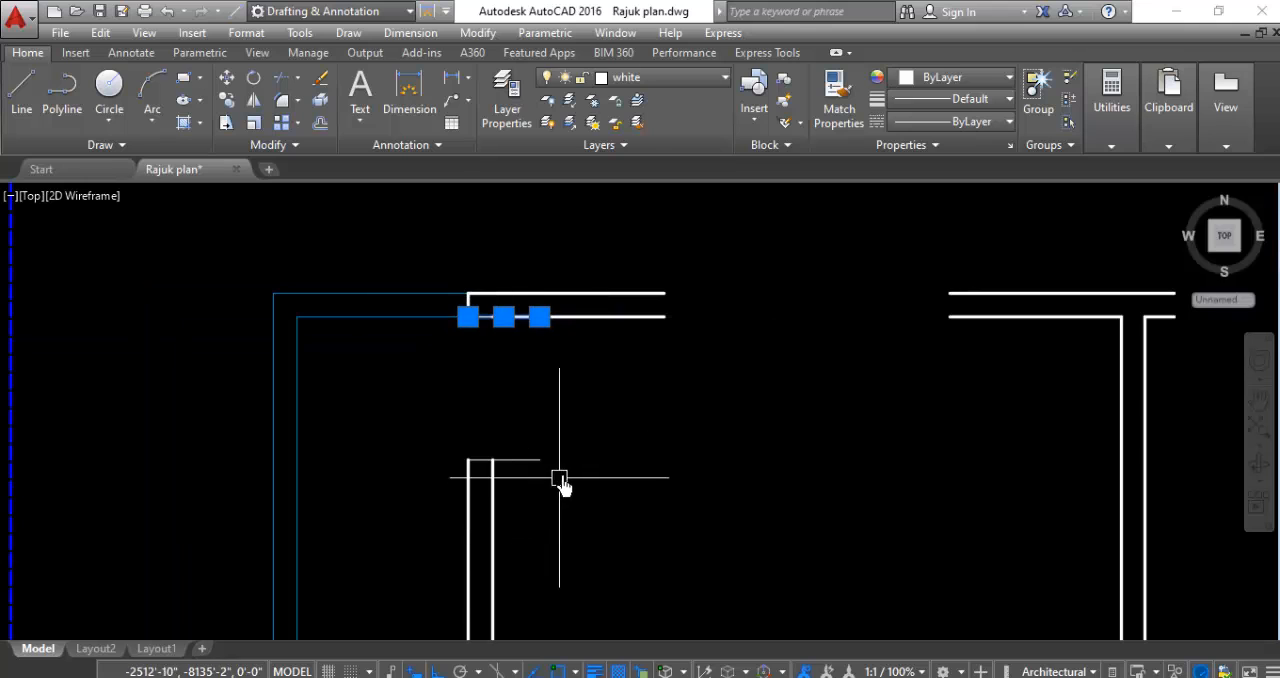
pyautogui.click(573, 439)
pyautogui.click(535, 484)
pyautogui.click(569, 426)
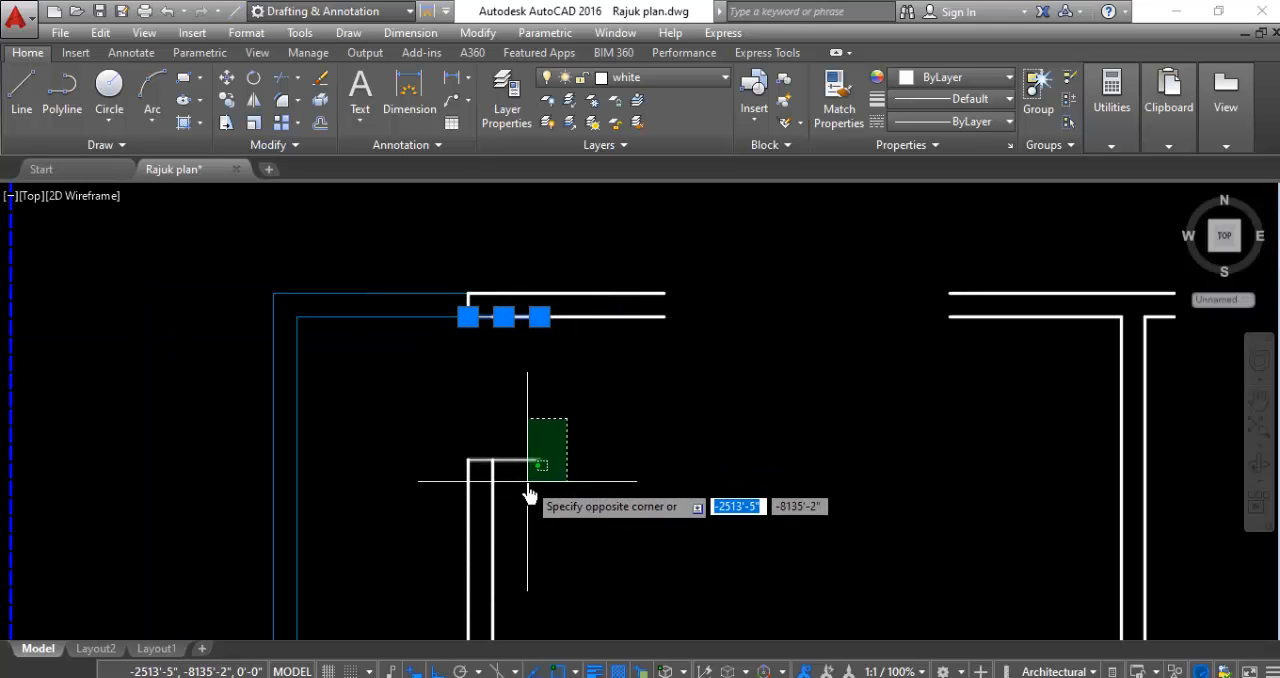
pyautogui.click(526, 484)
pyautogui.press('Return')
# - Delete the two short horizontal guide lines at the door opening in the southwest room's east wall
pyautogui.scroll(-3, 529, 366)
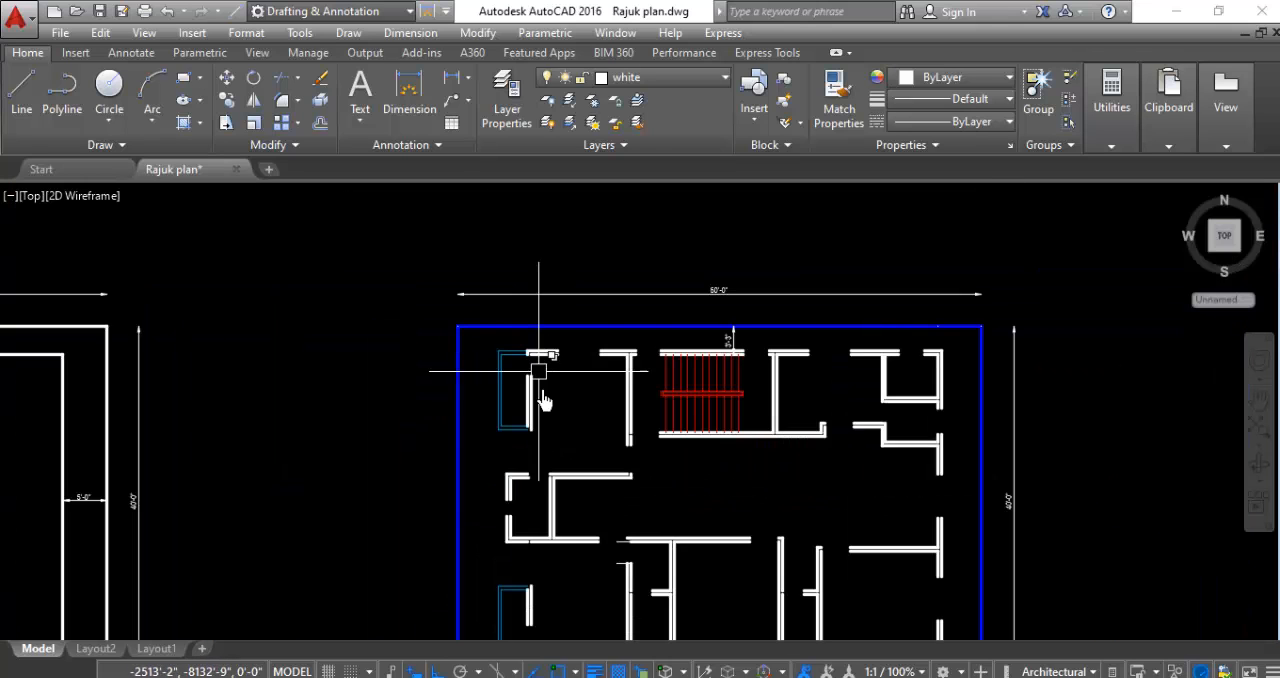
pyautogui.scroll(-2, 580, 522)
pyautogui.scroll(8, 578, 423)
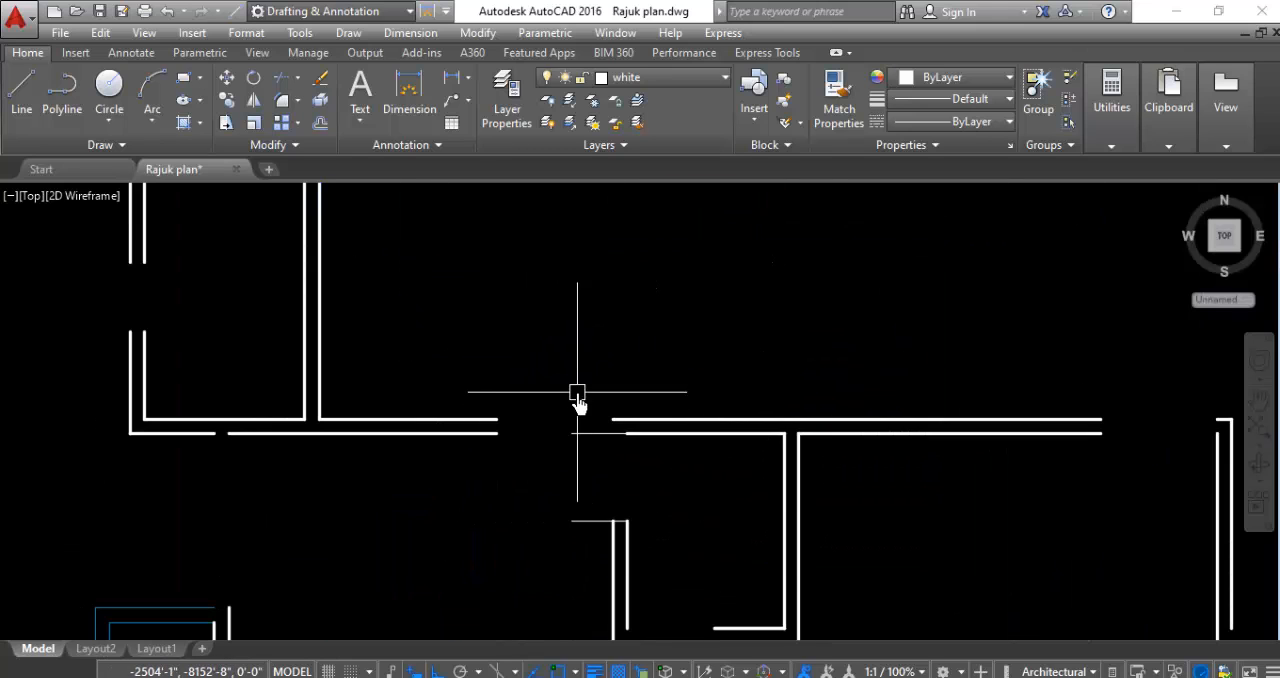
pyautogui.click(575, 386)
pyautogui.click(537, 565)
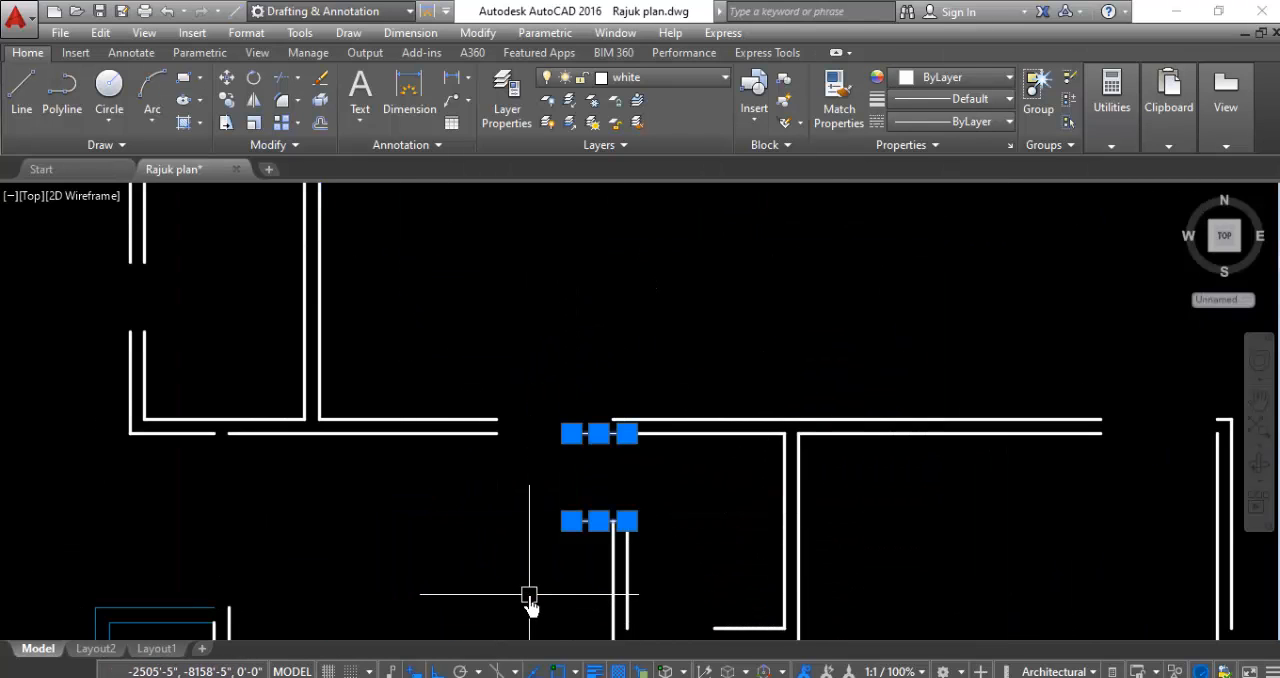
pyautogui.press('Delete')
# - Examine the whole floor plan and its door openings for leftover guide lines
pyautogui.scroll(-4, 609, 323)
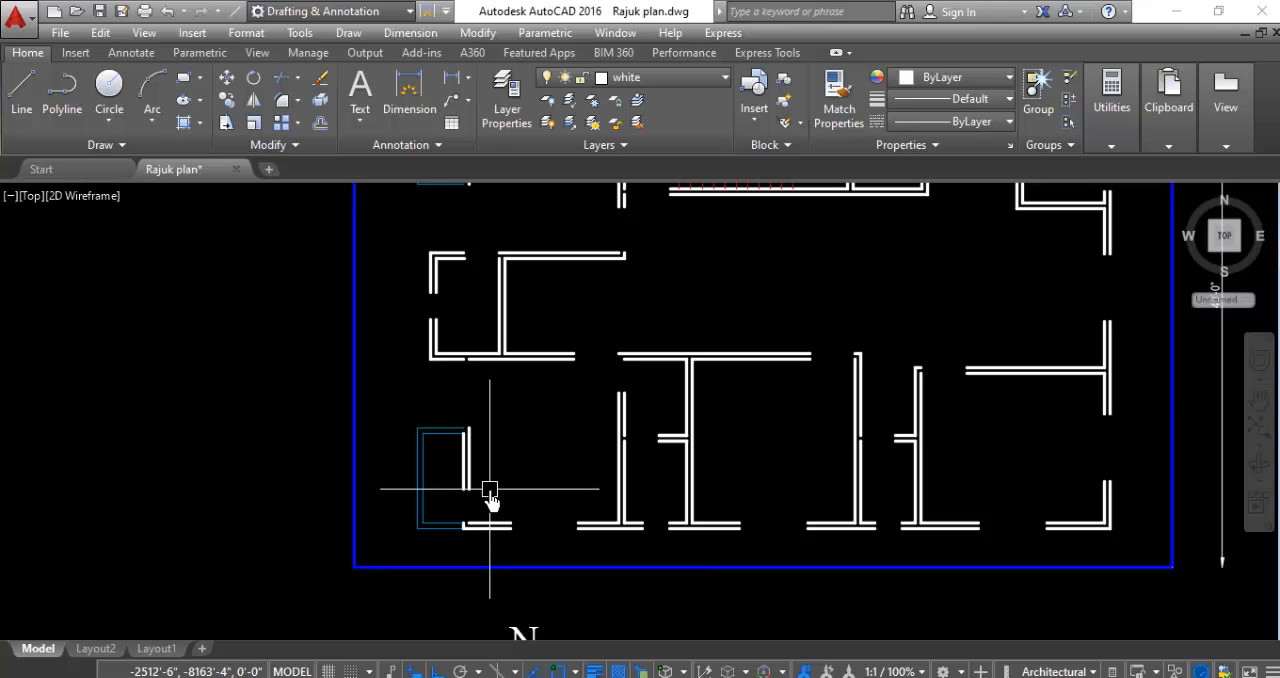
pyautogui.scroll(-2, 600, 461)
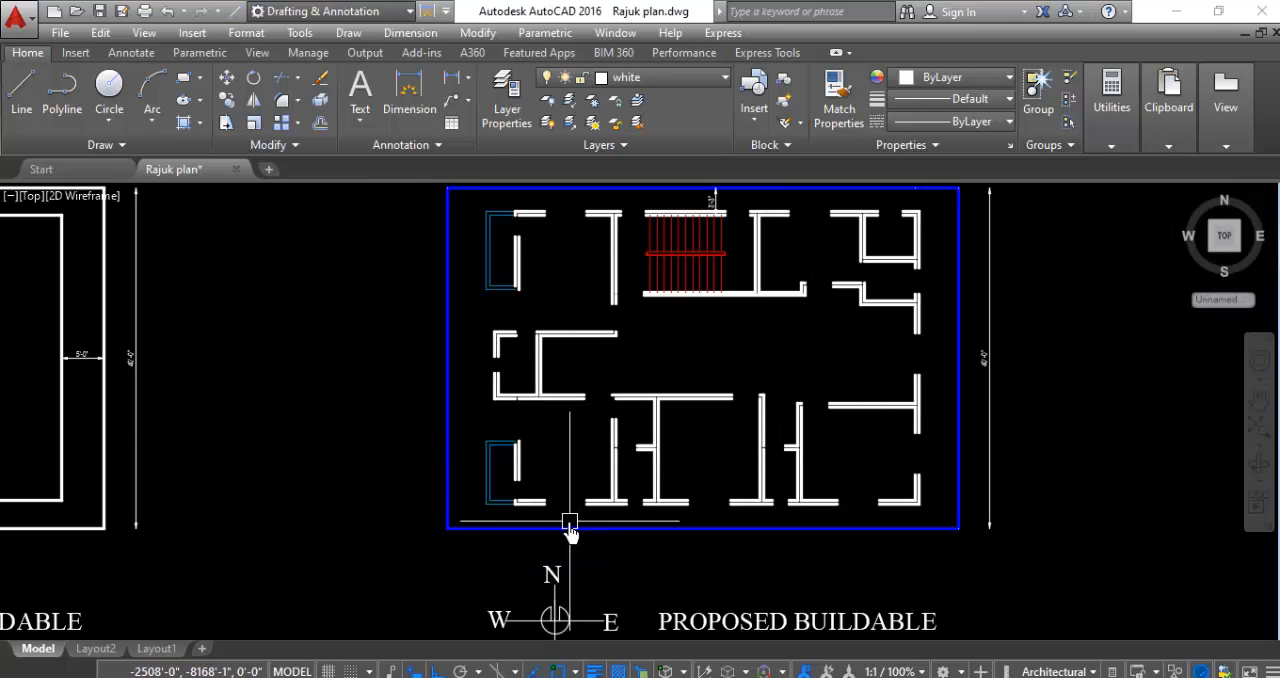
pyautogui.scroll(-2, 600, 490)
pyautogui.scroll(2, 914, 380)
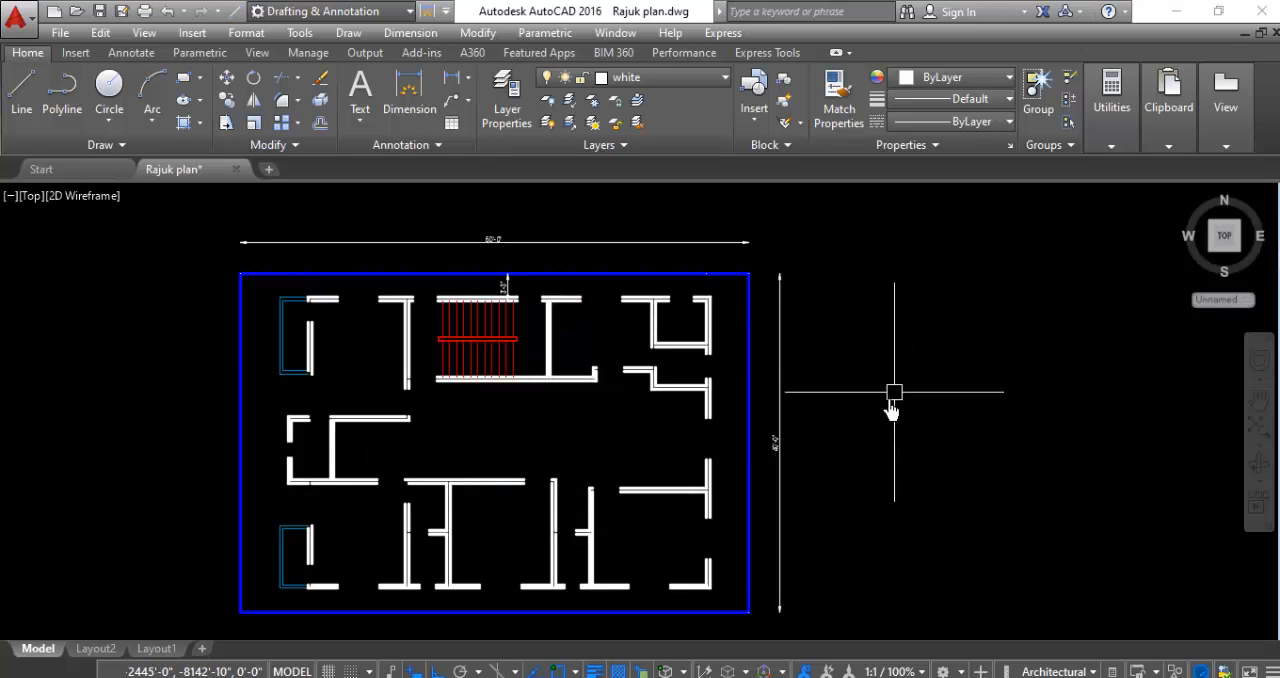
pyautogui.scroll(3, 406, 515)
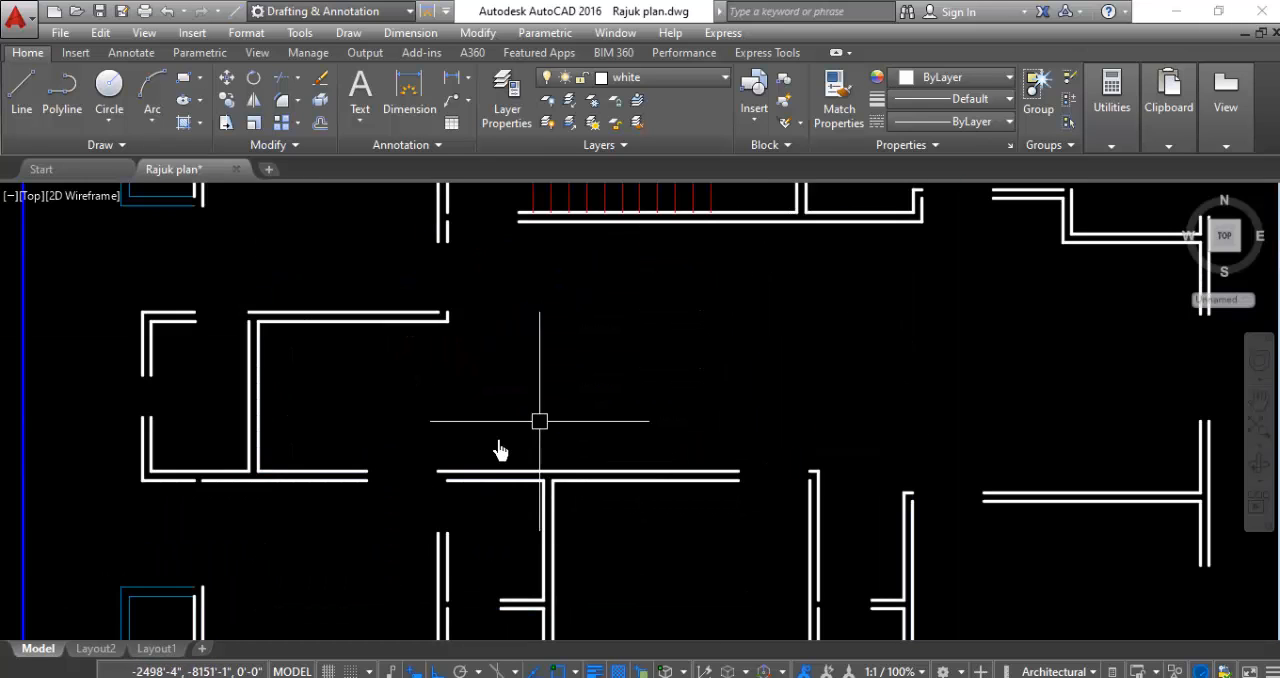
pyautogui.scroll(3, 420, 503)
pyautogui.scroll(-1, 475, 400)
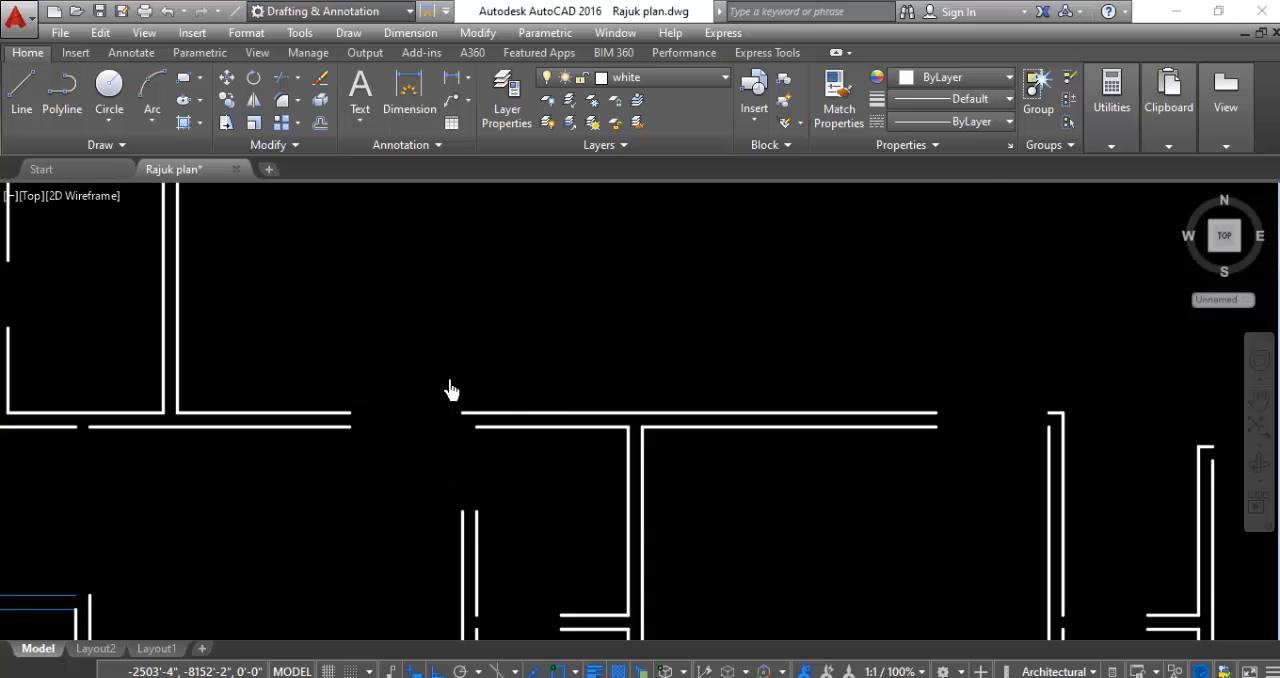
pyautogui.scroll(-2, 450, 390)
pyautogui.scroll(2, 455, 487)
pyautogui.scroll(2, 457, 366)
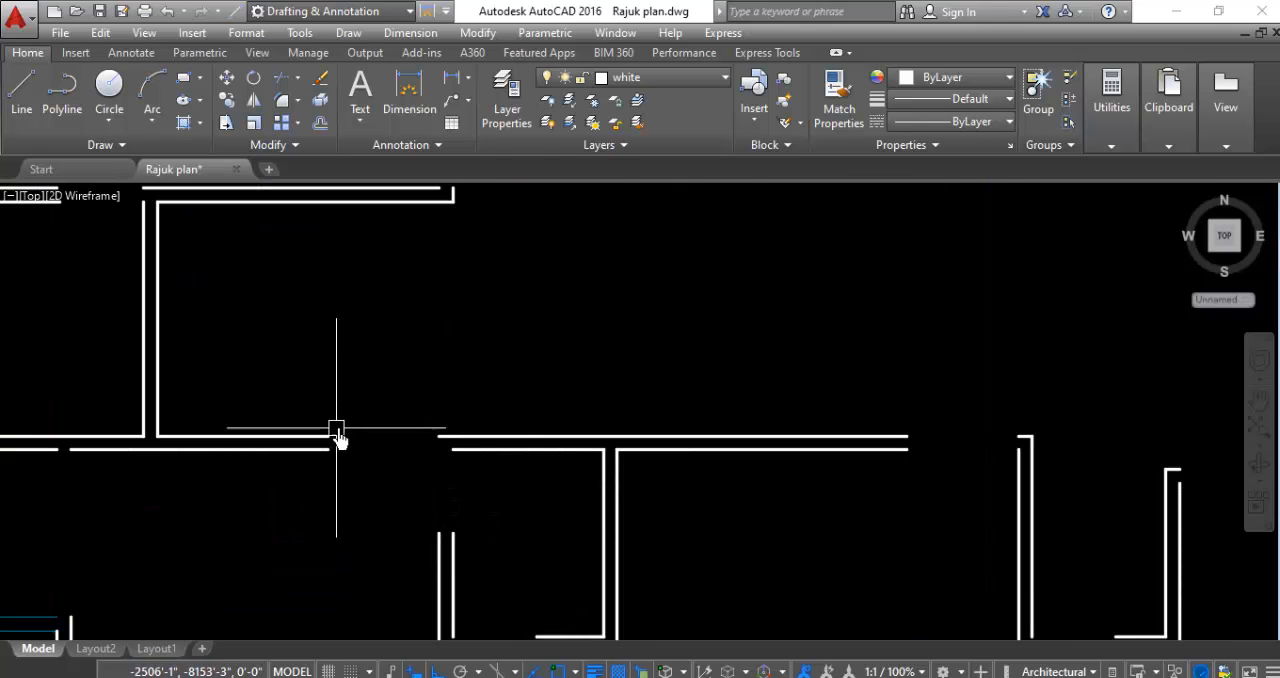
pyautogui.scroll(-2, 443, 425)
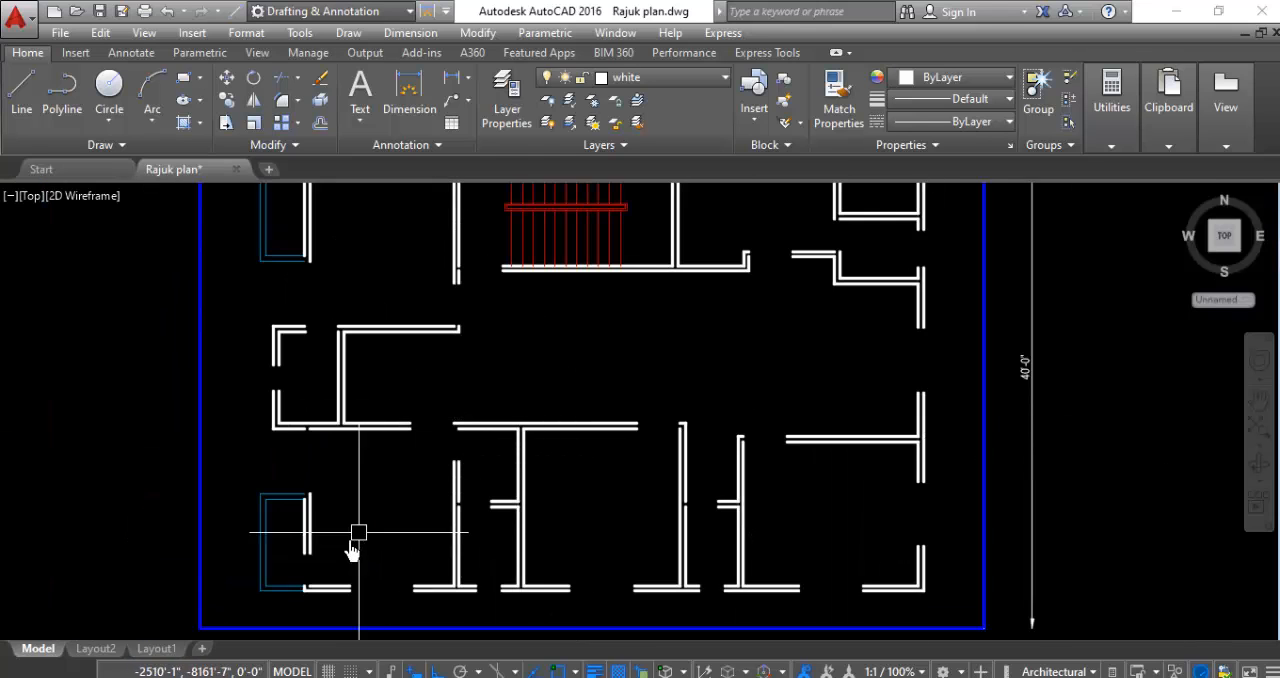
pyautogui.scroll(-2, 440, 540)
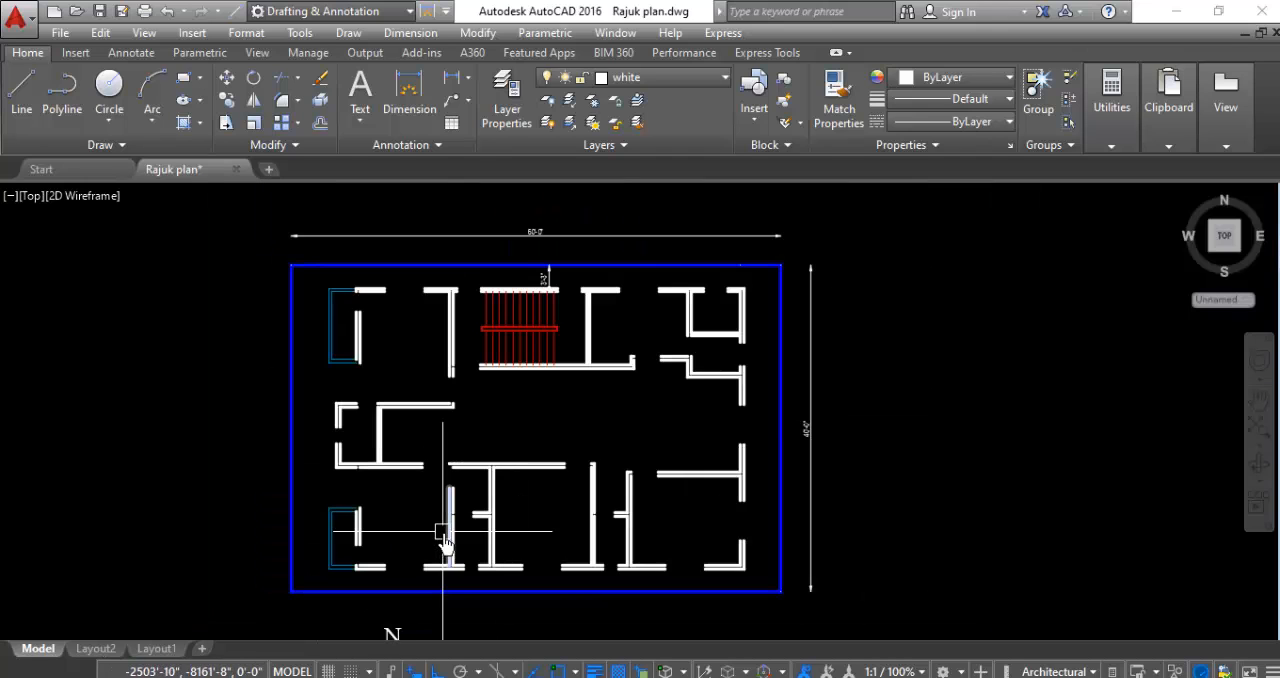
pyautogui.scroll(2, 610, 420)
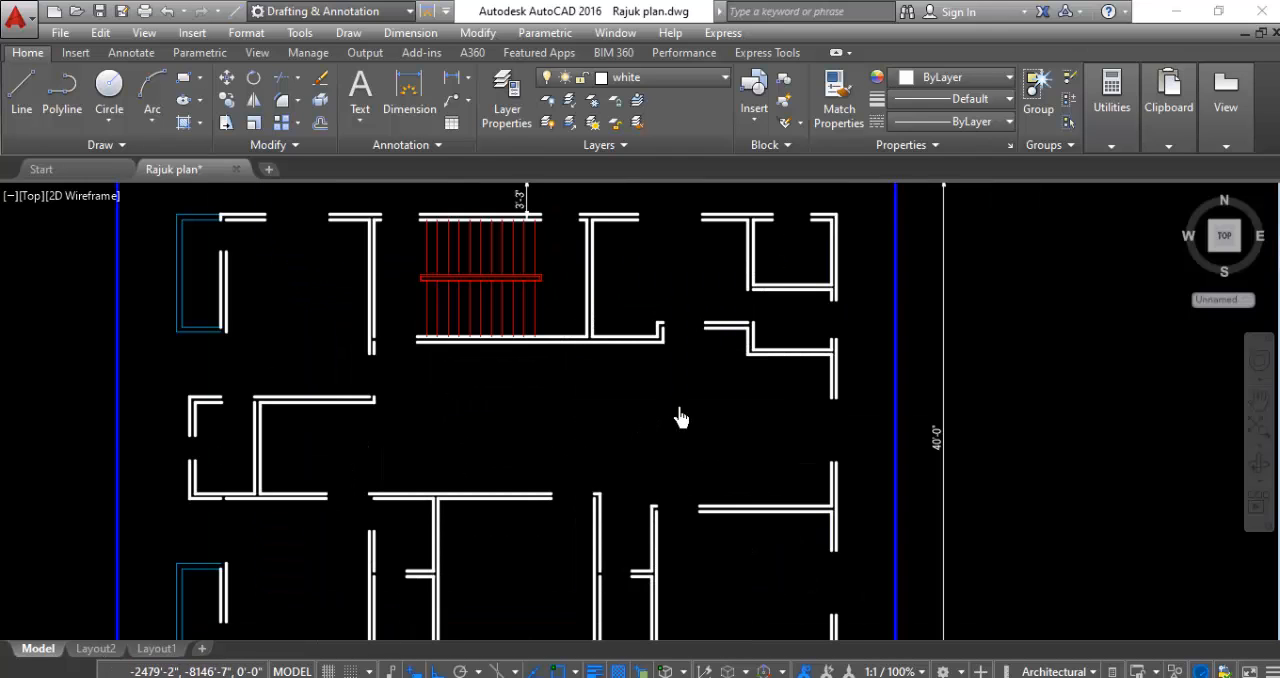
pyautogui.scroll(-2, 677, 418)
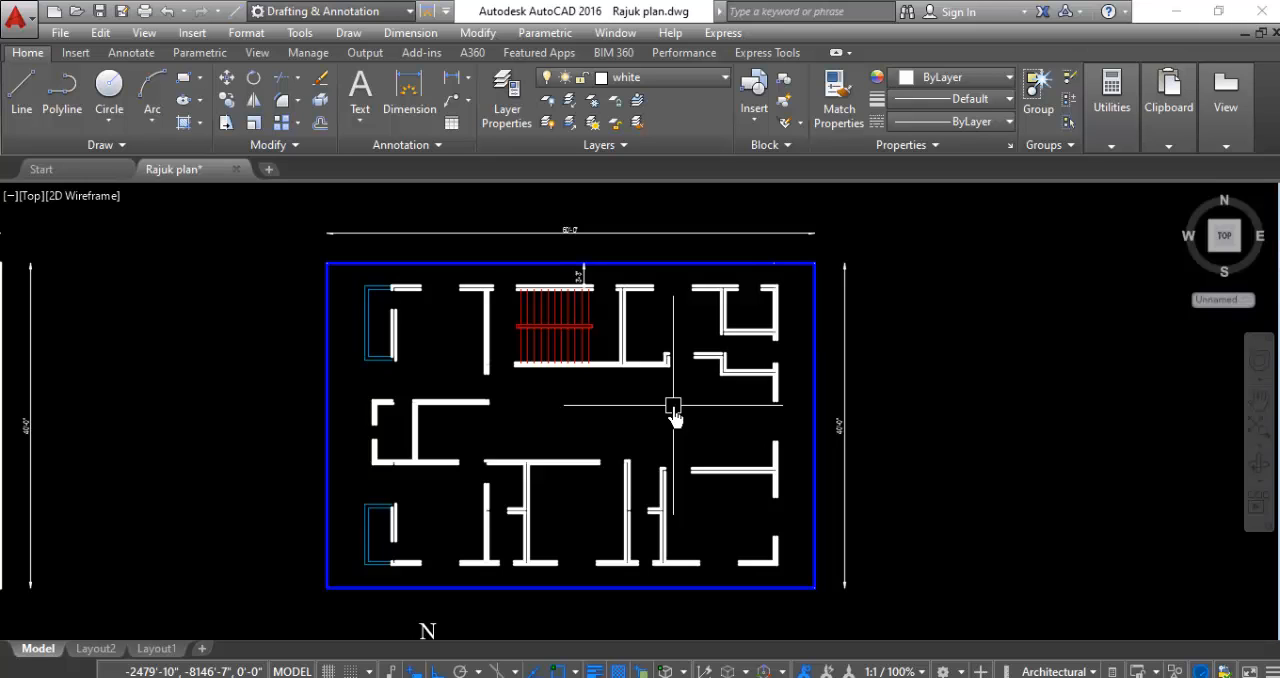
pyautogui.scroll(-4, 371, 431)
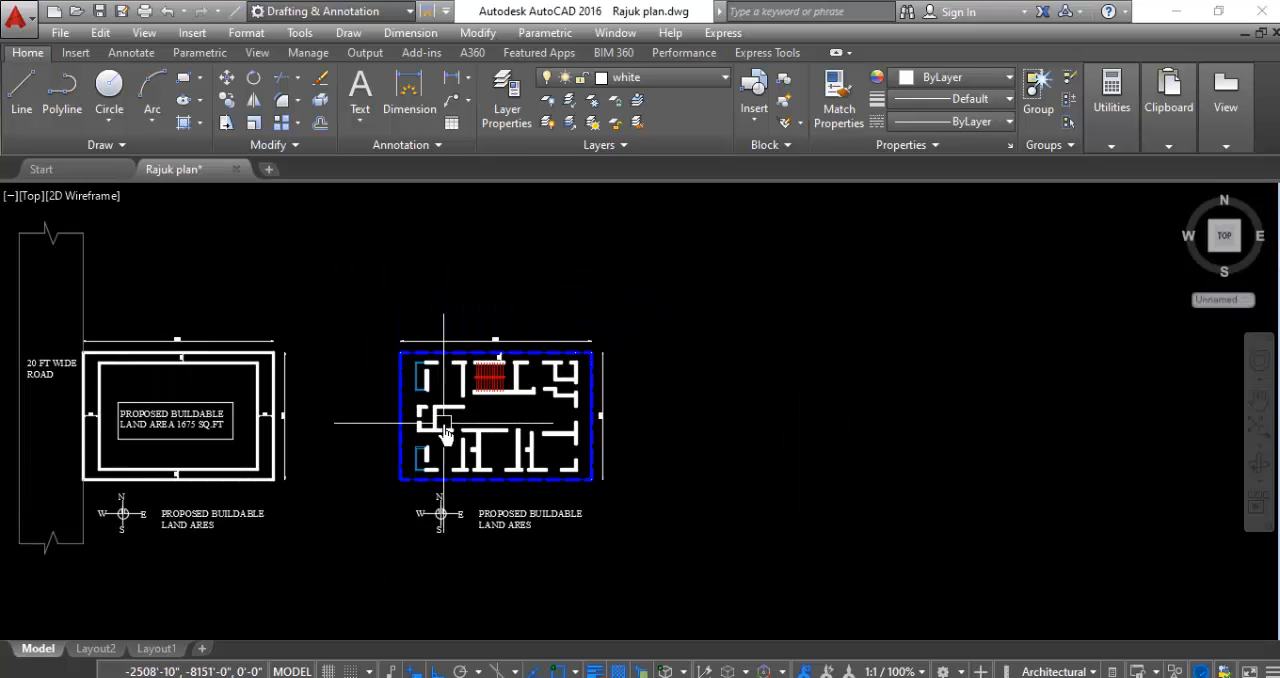
pyautogui.scroll(2, 651, 383)
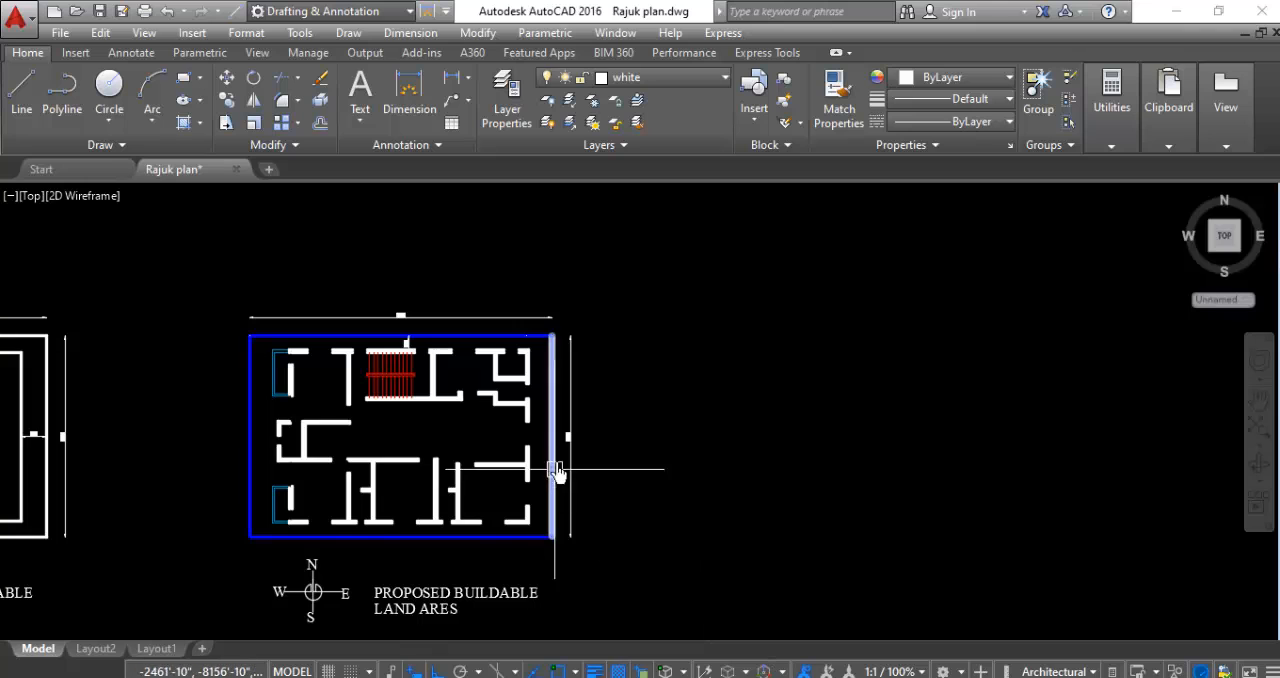
# - Draw a thin horizontal rectangle 5' long in the empty space east of the floor plan
pyautogui.scroll(2, 797, 352)
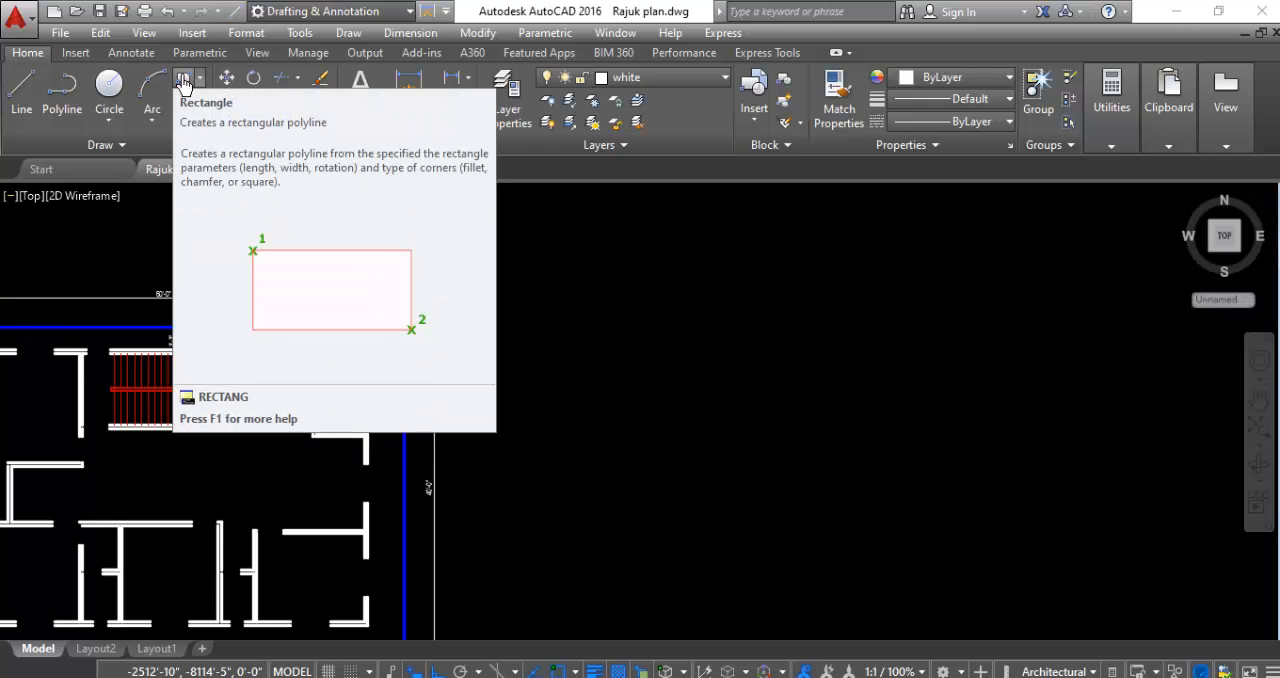
pyautogui.click(182, 86)
pyautogui.scroll(-2, 549, 447)
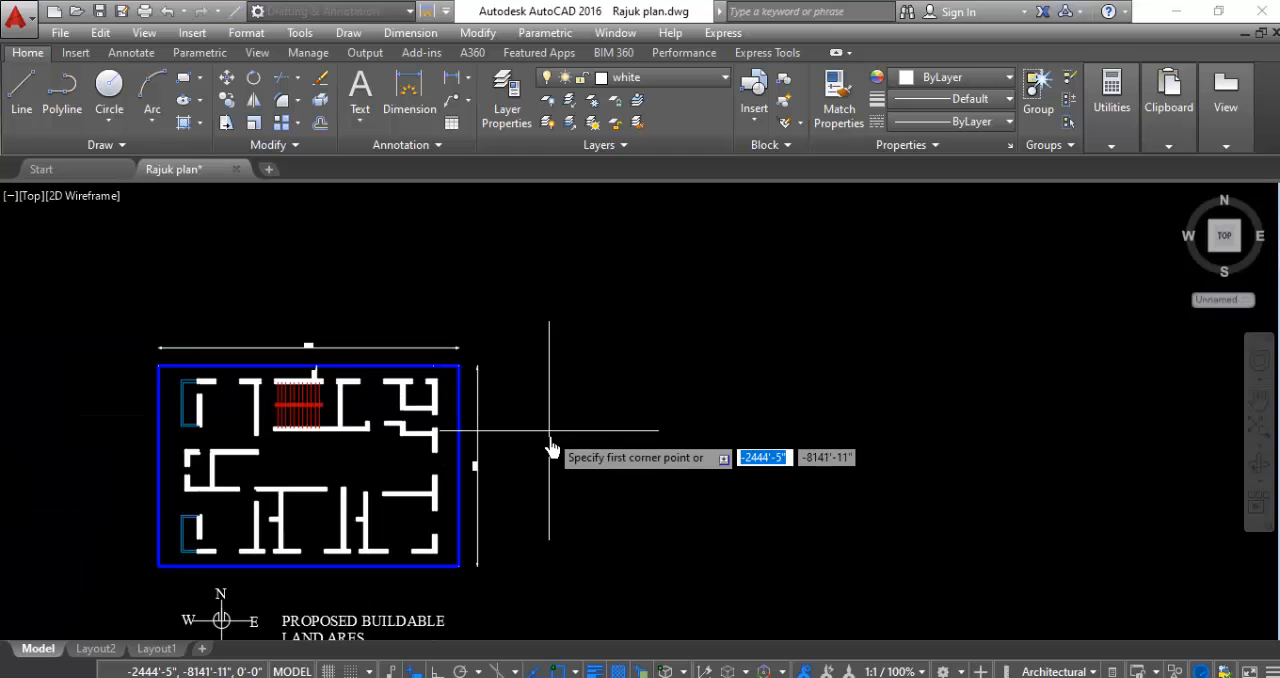
pyautogui.click(544, 421)
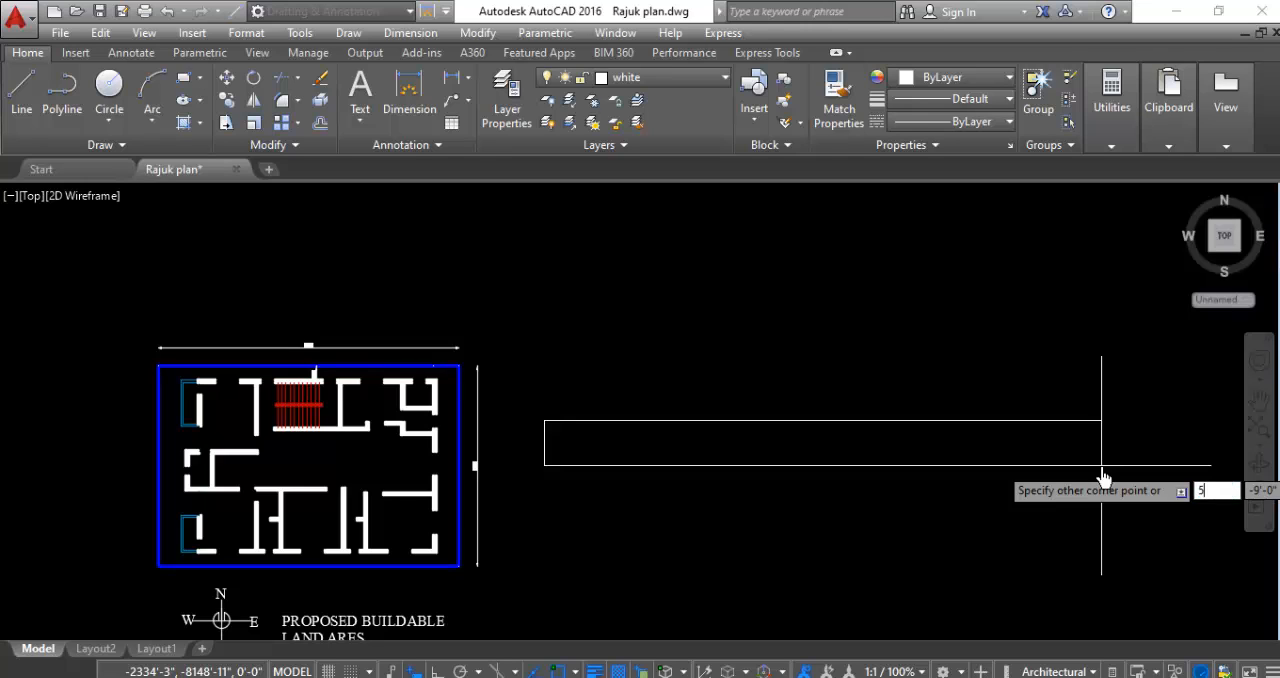
pyautogui.scroll(-2, 993, 372)
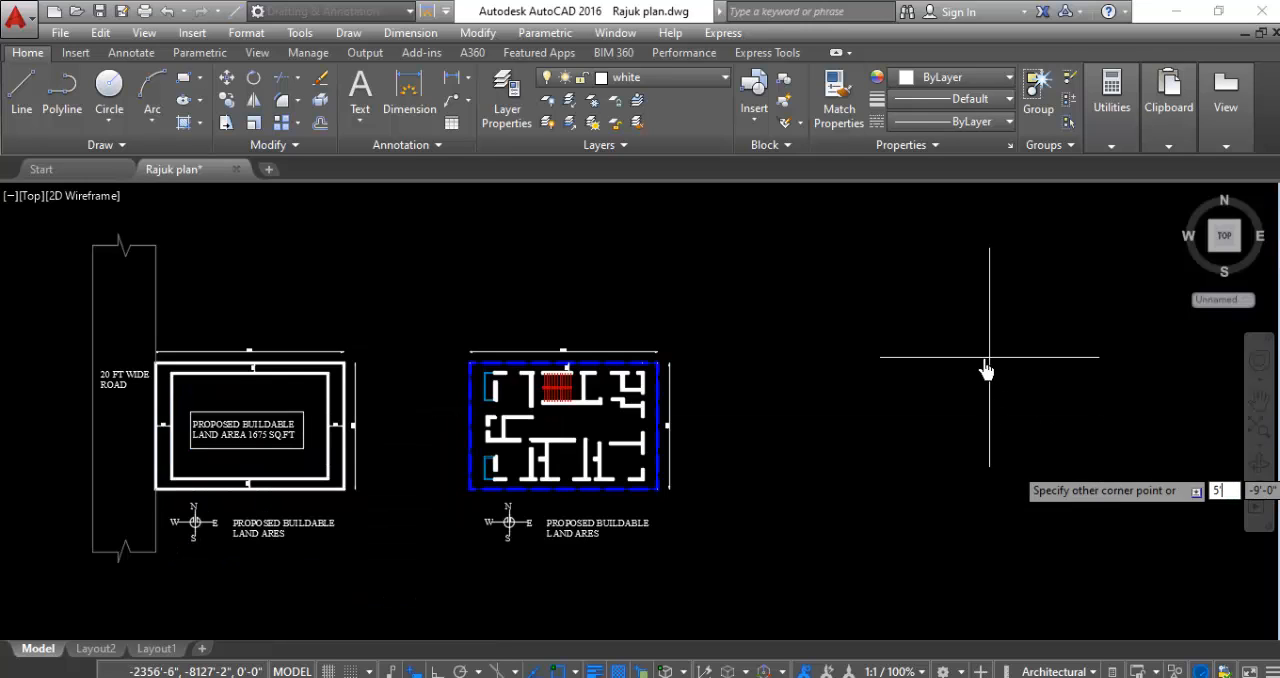
pyautogui.press('Tab')
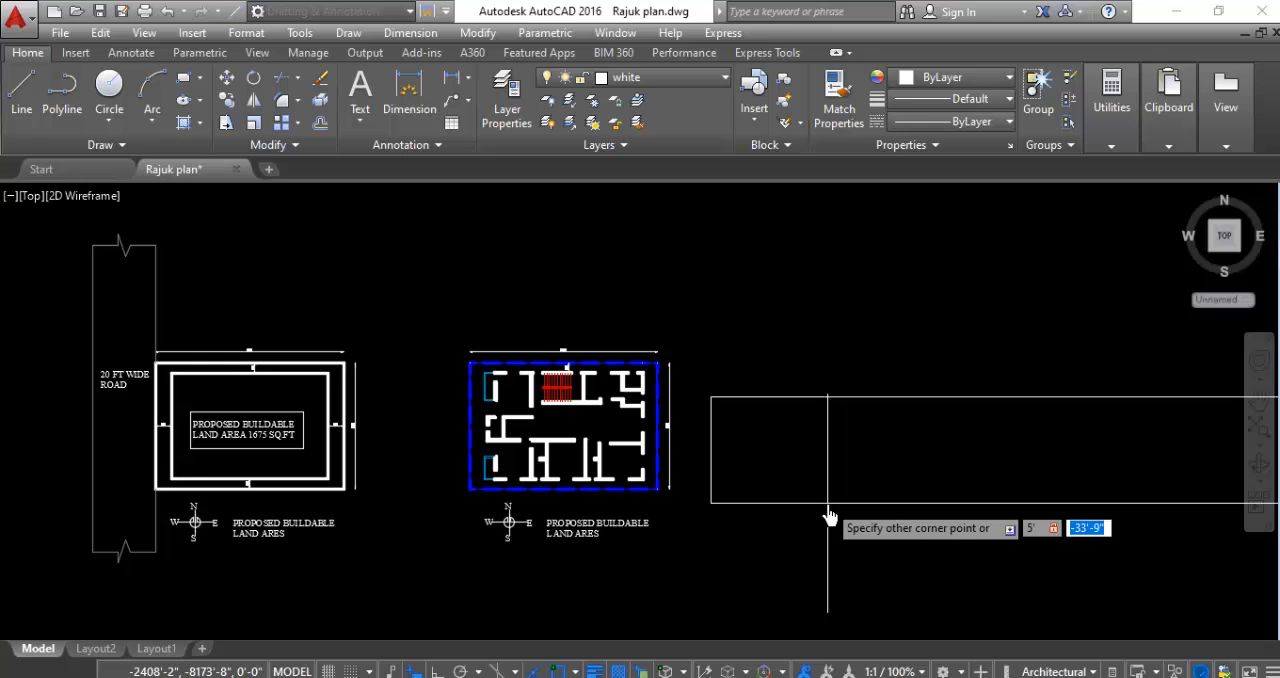
pyautogui.press('Return')
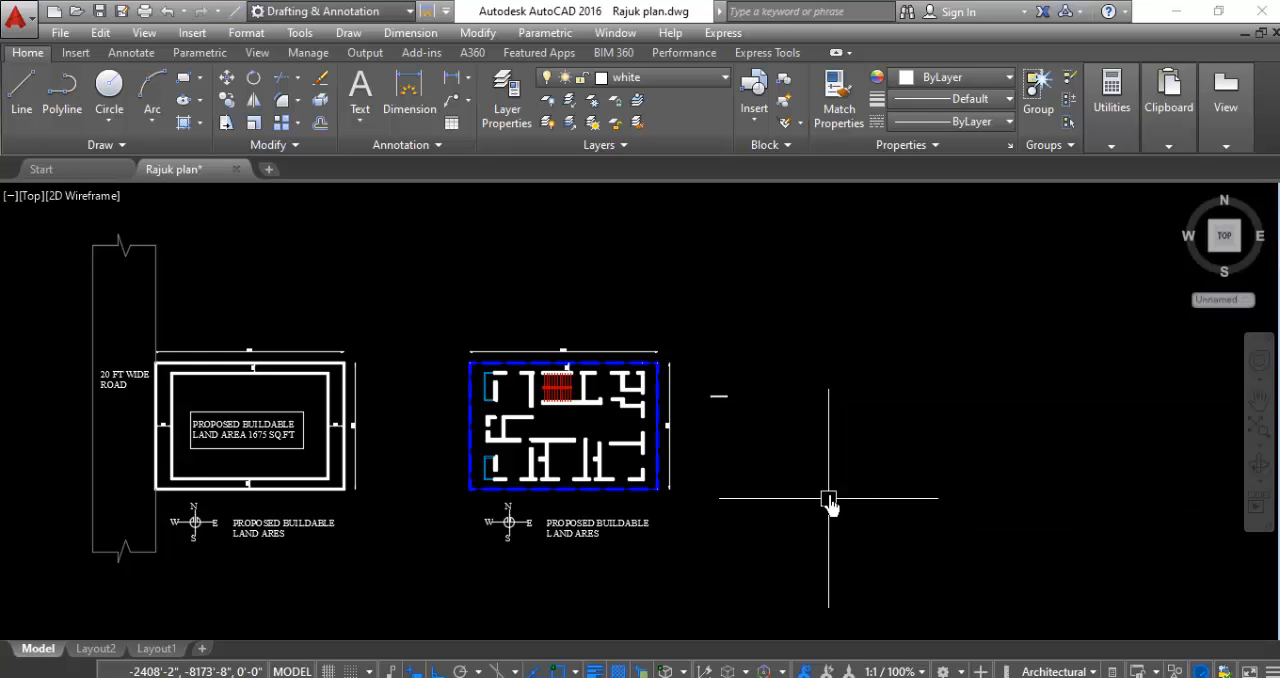
# - Examine the new rectangle's outline and proportions up close
pyautogui.scroll(5, 700, 390)
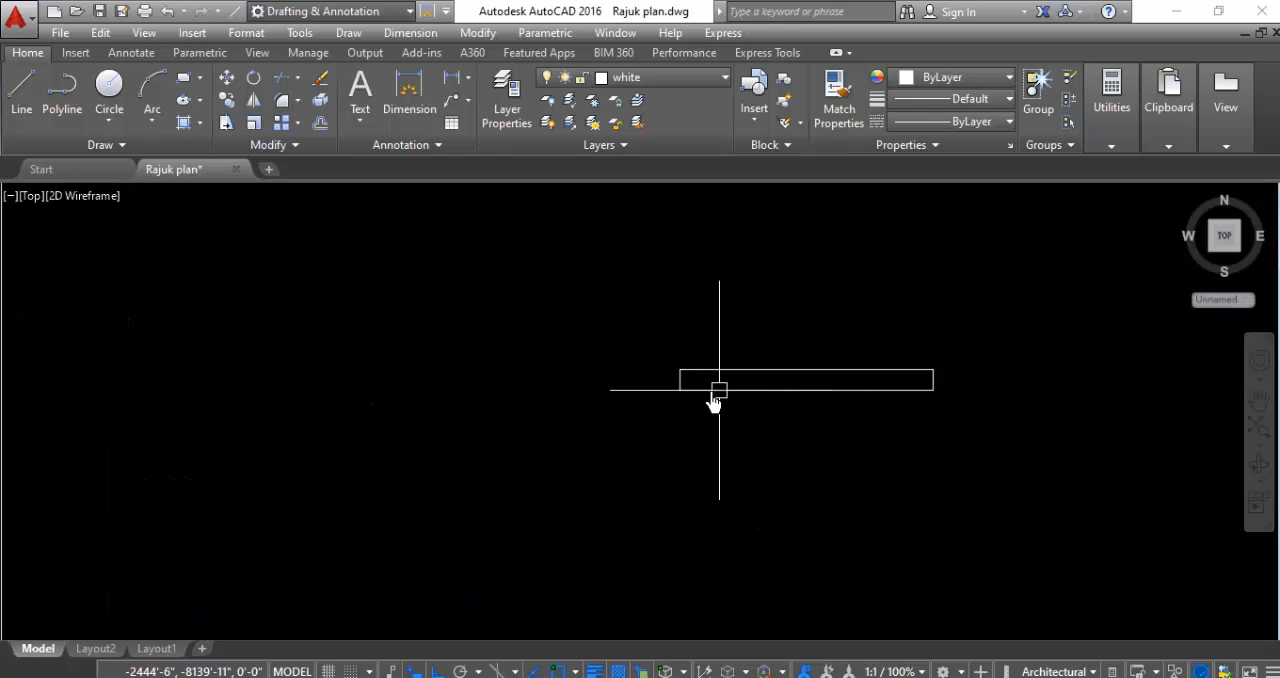
pyautogui.scroll(4, 745, 377)
pyautogui.scroll(-2, 336, 453)
pyautogui.scroll(-2, 336, 453)
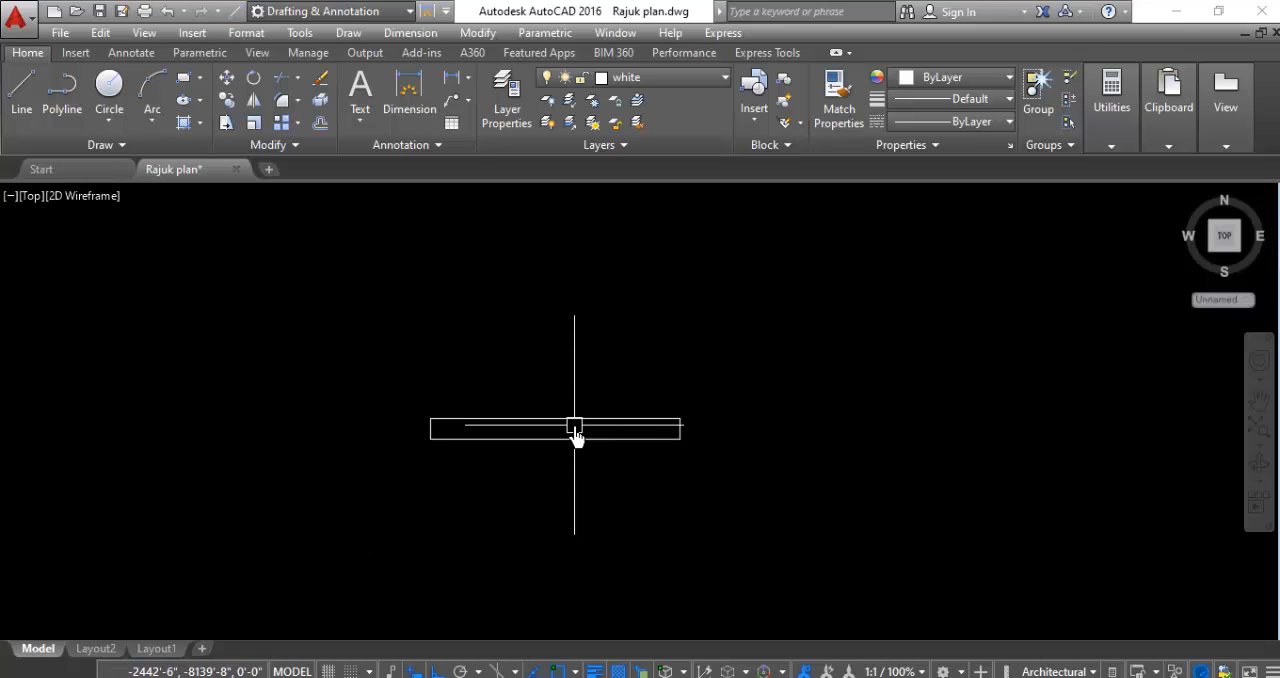
pyautogui.scroll(4, 577, 434)
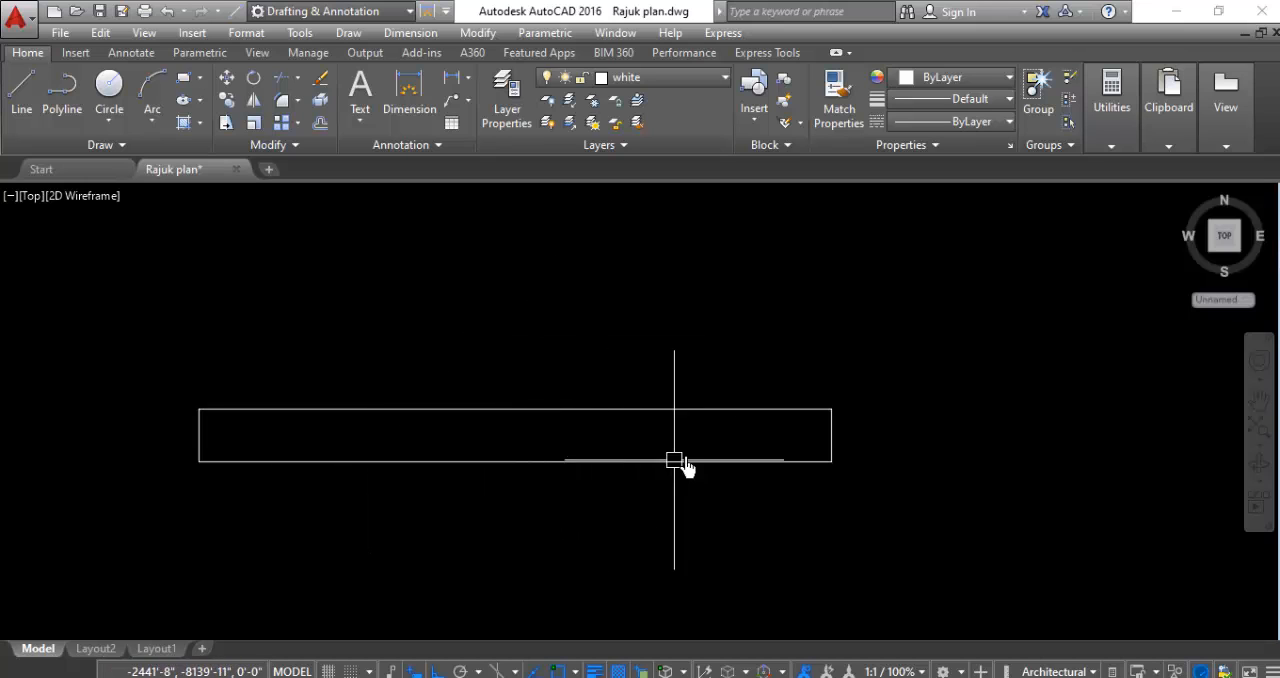
pyautogui.click(513, 410)
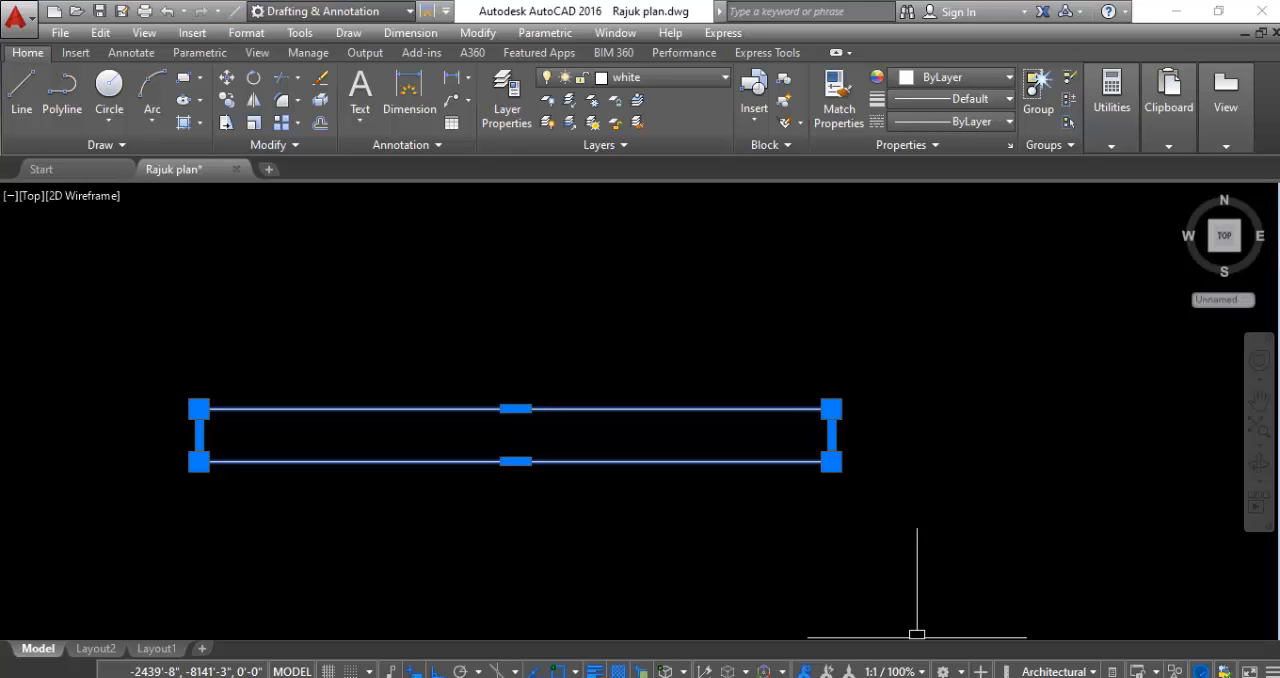
pyautogui.press('Escape')
pyautogui.click(730, 351)
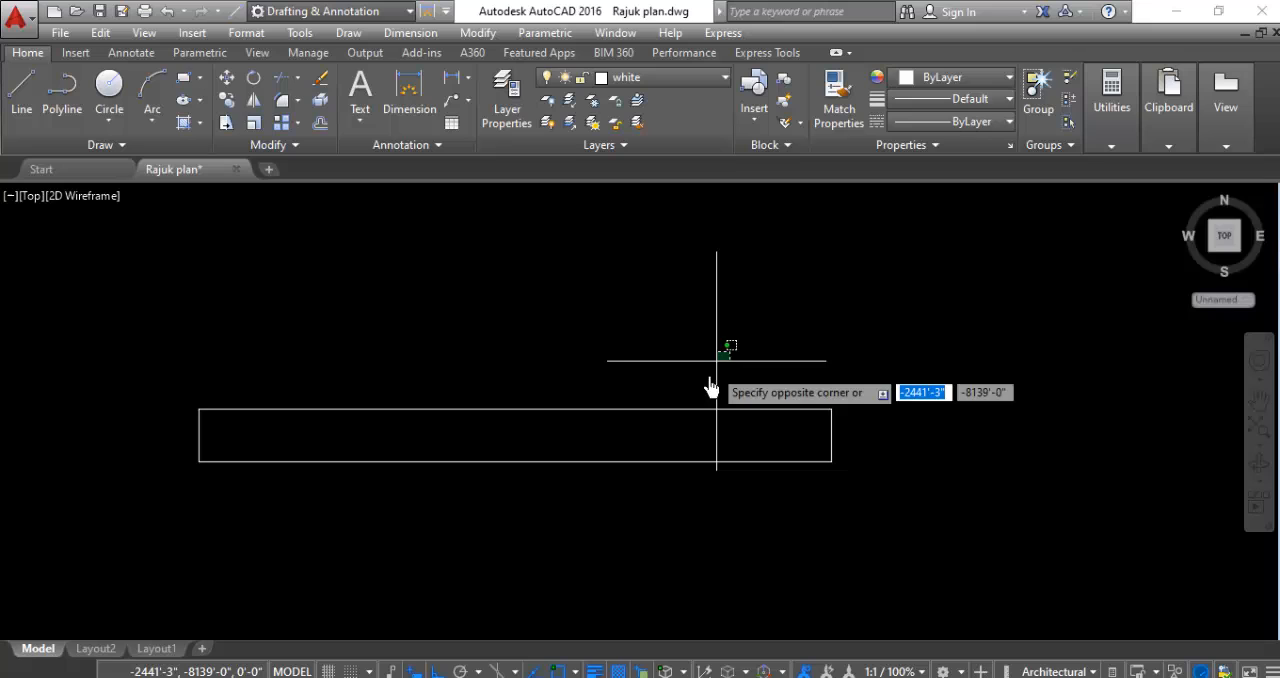
pyautogui.click(668, 421)
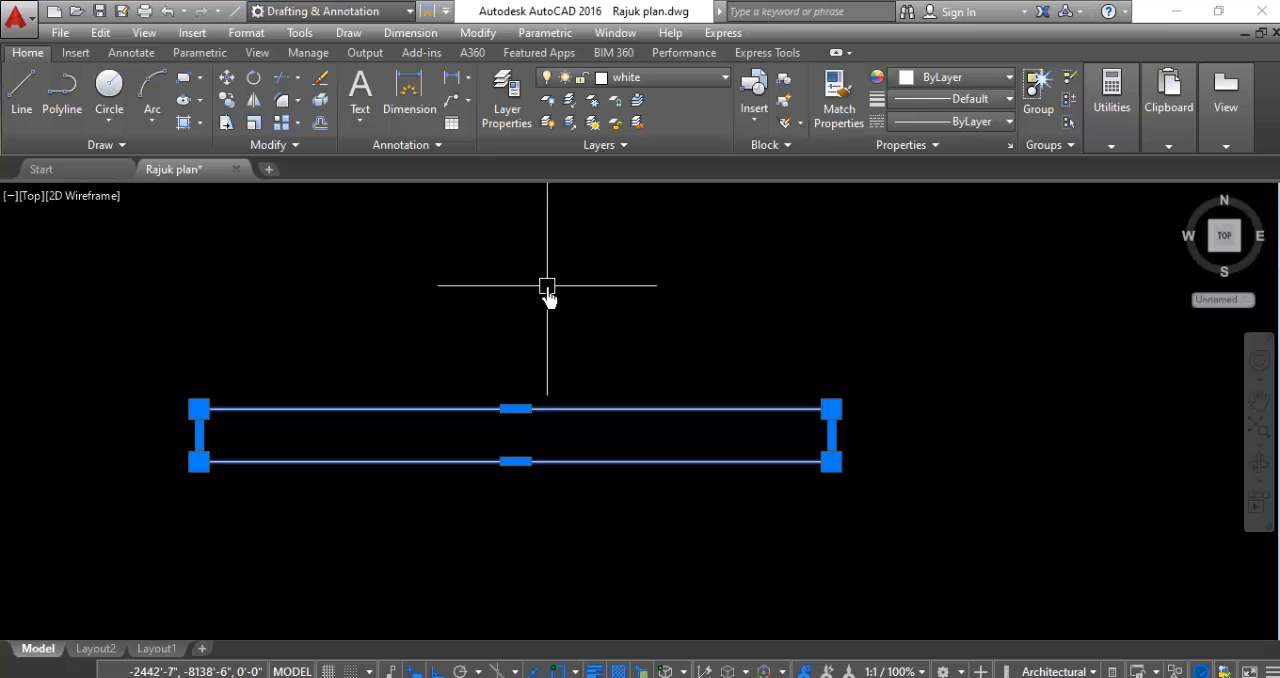
pyautogui.press('Escape')
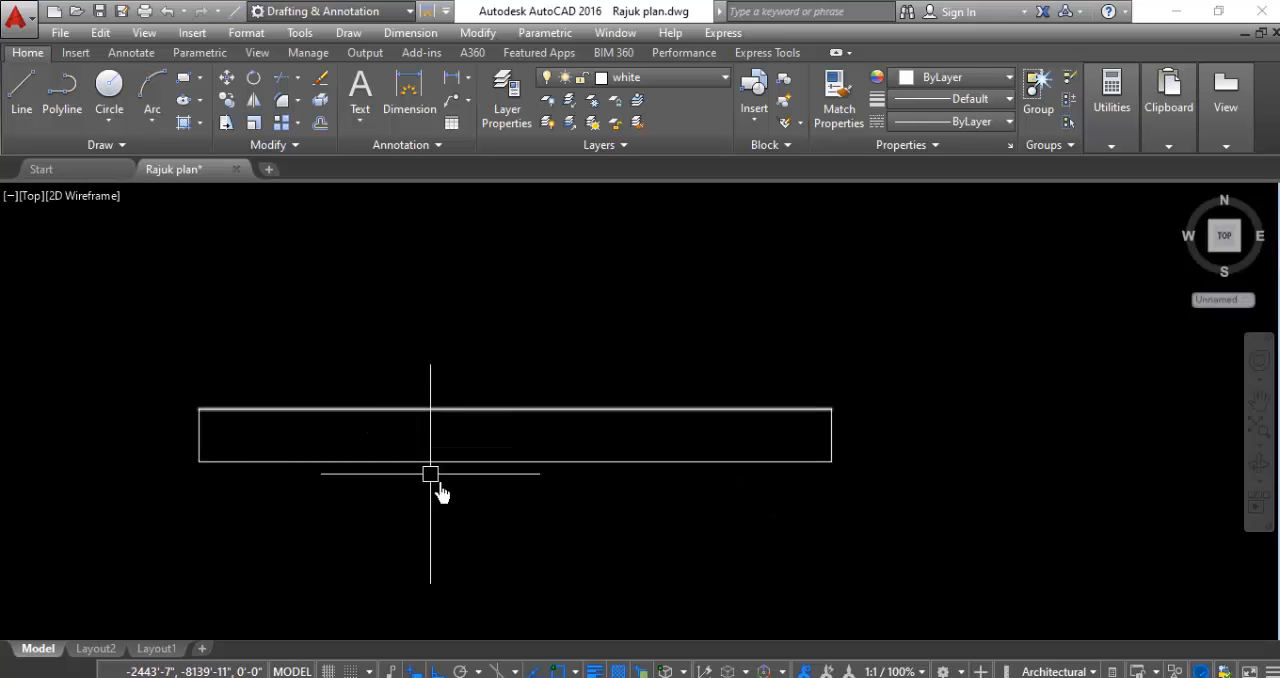
# - Draw a horizontal centre line through the rectangle between the midpoints of its two short sides
pyautogui.scroll(-2, 445, 492)
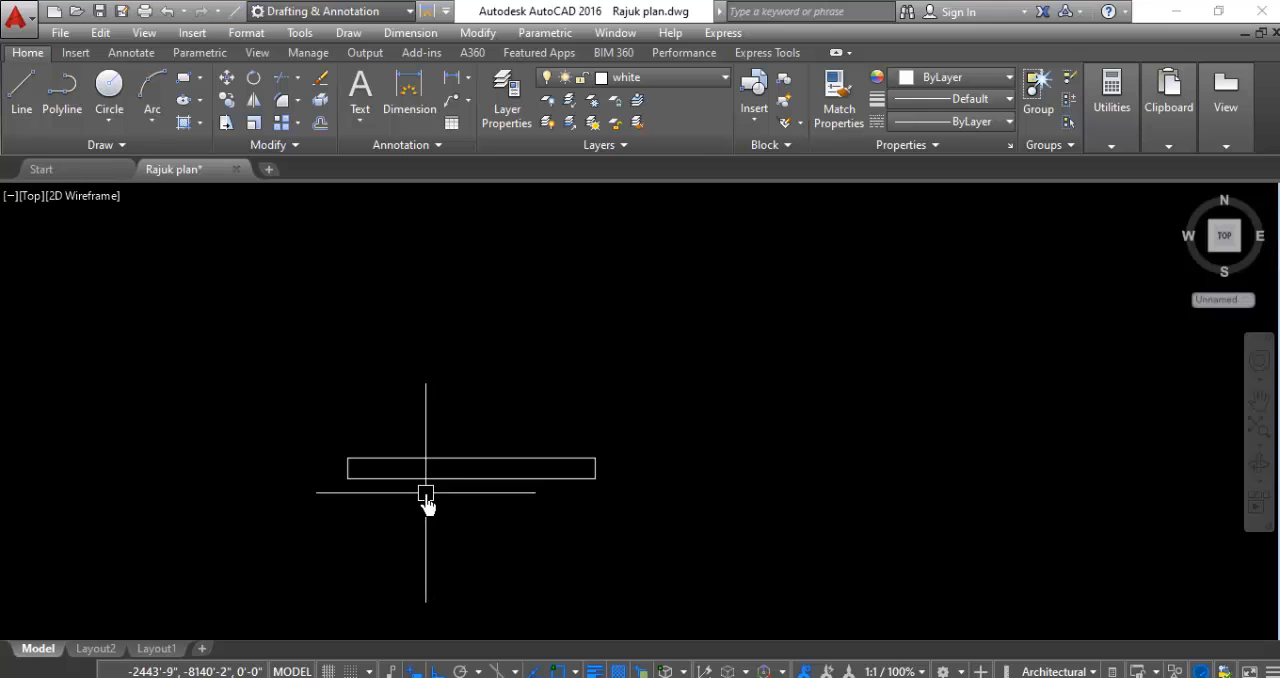
pyautogui.scroll(1, 423, 500)
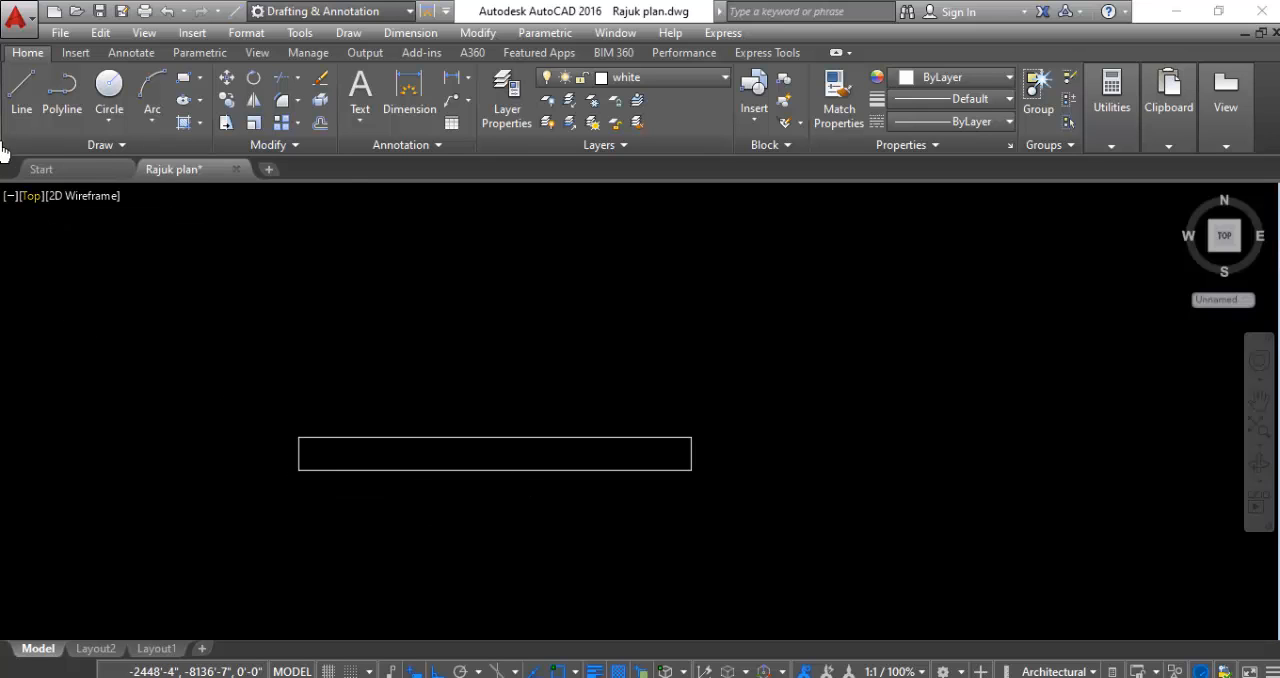
pyautogui.click(21, 95)
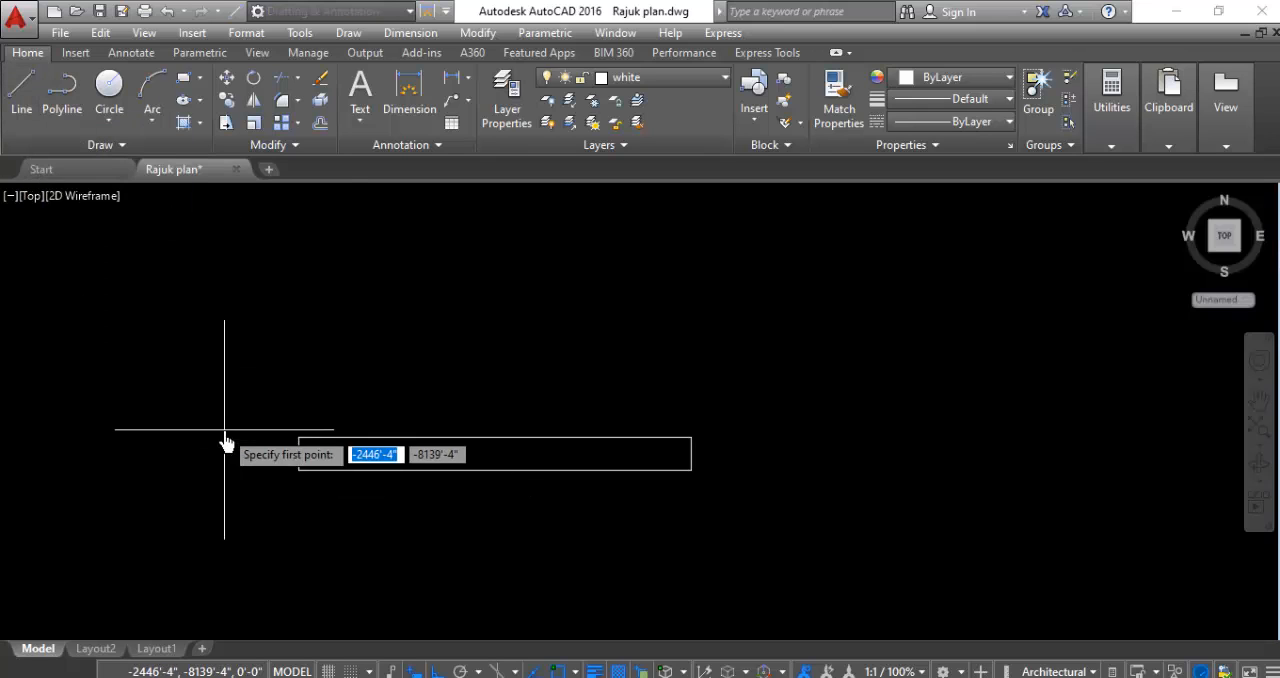
pyautogui.click(296, 462)
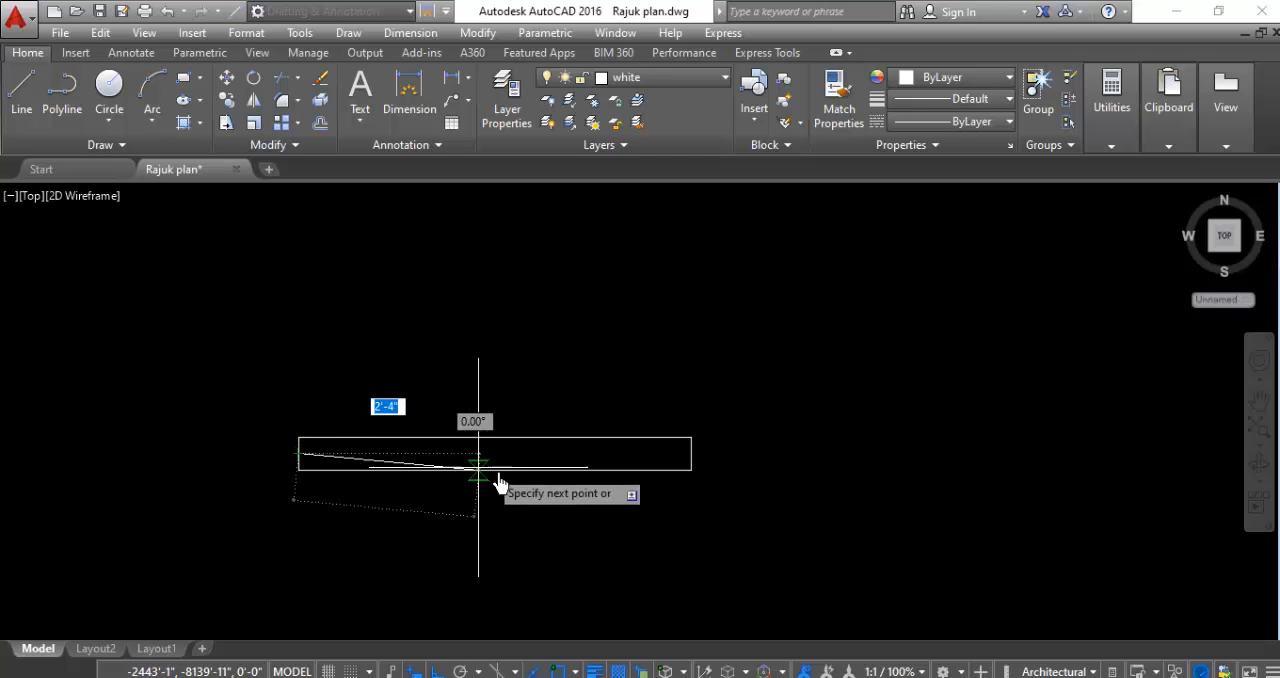
pyautogui.press('F8')
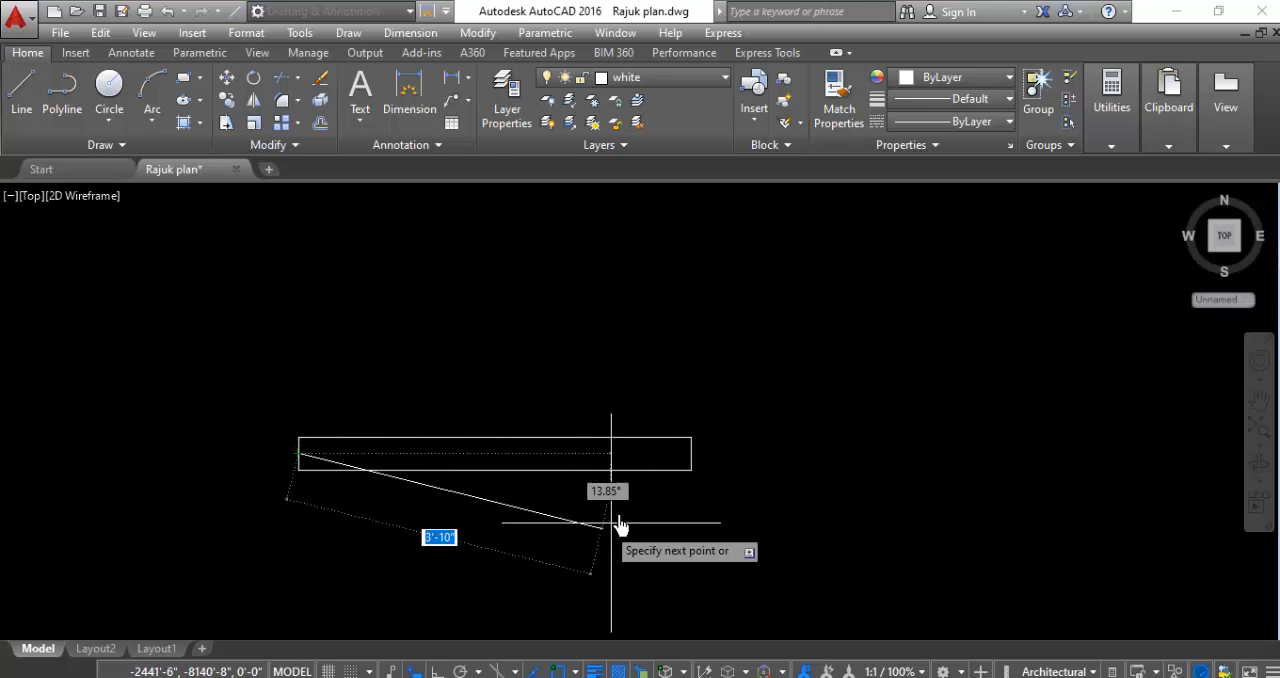
pyautogui.press('F8')
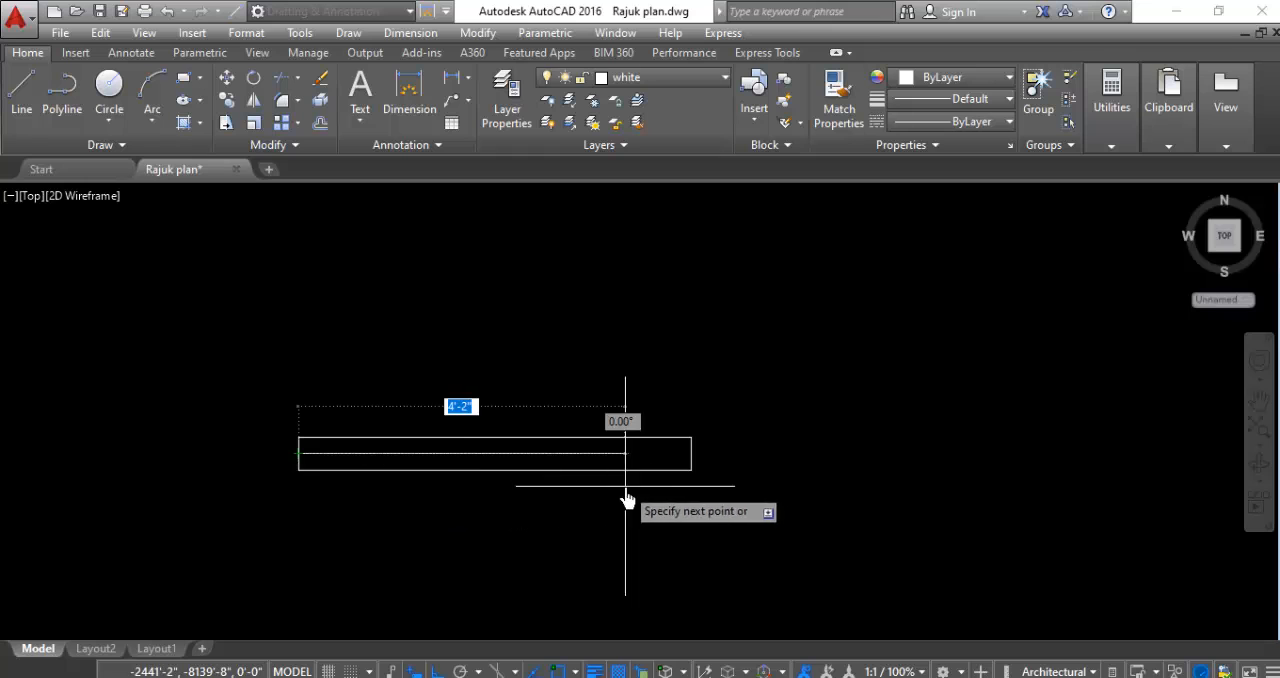
pyautogui.click(691, 454)
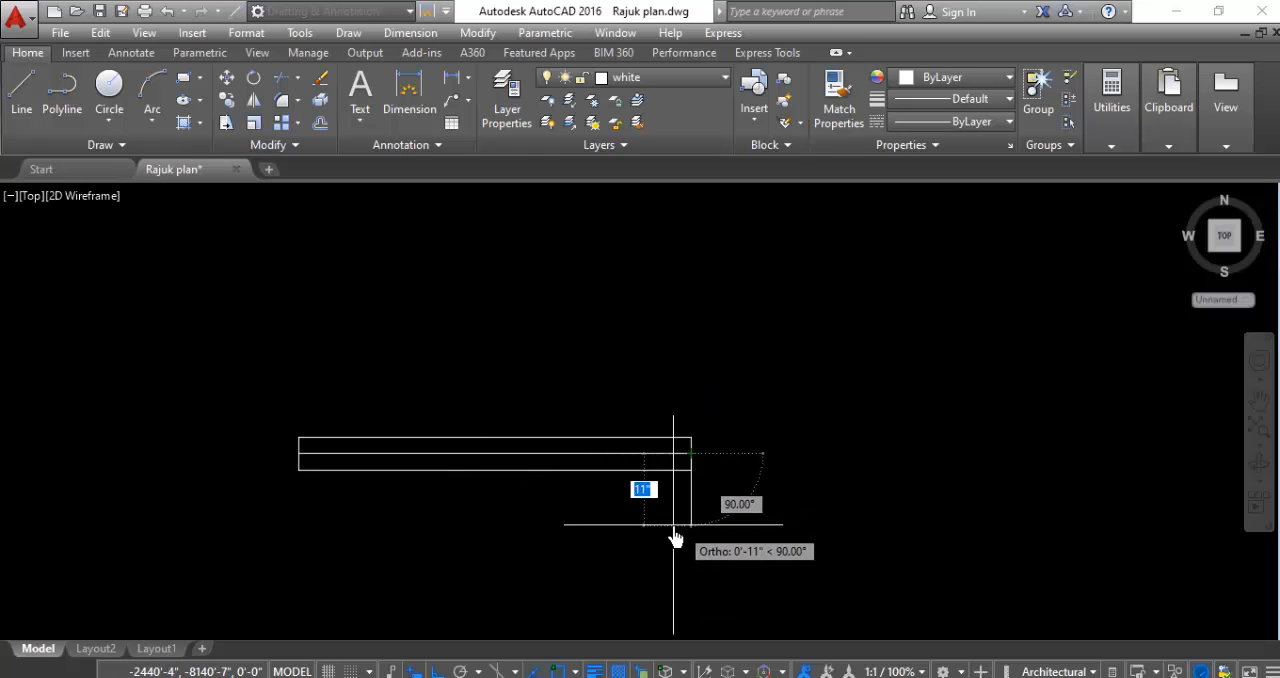
pyautogui.press('Return')
pyautogui.press('Return')
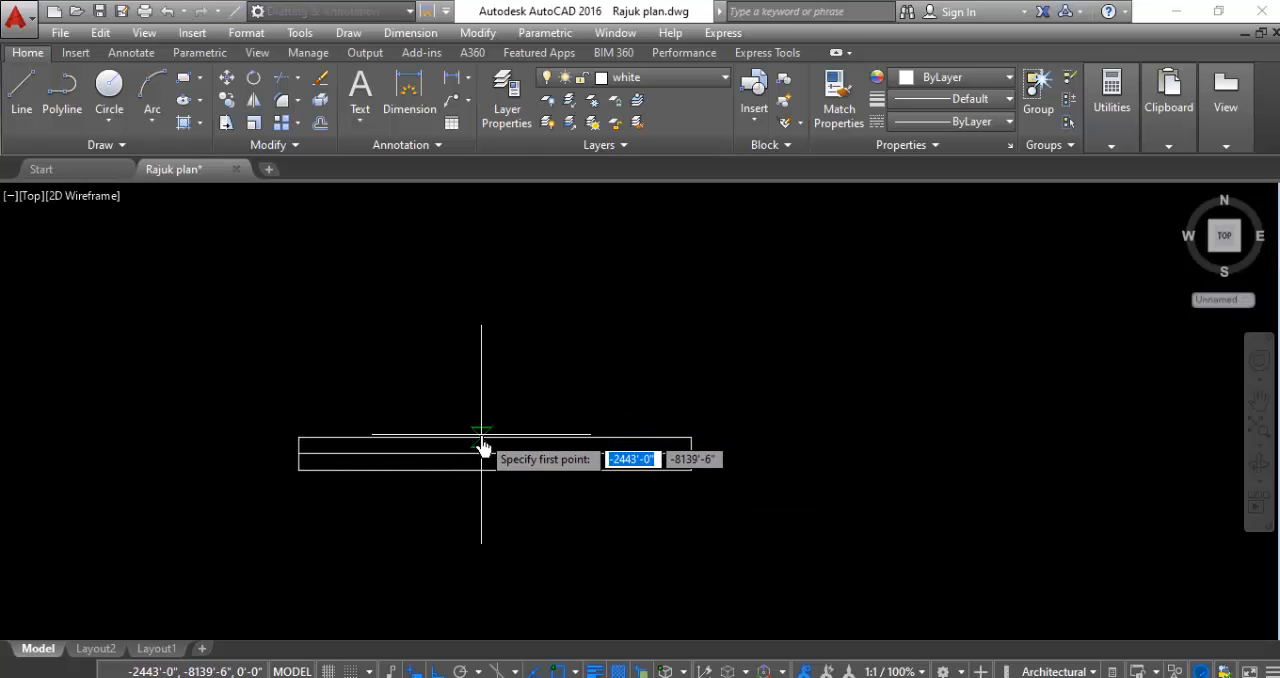
# - Draw a vertical centre line across the rectangle between the midpoints of its two long sides
pyautogui.click(486, 469)
pyautogui.click(494, 471)
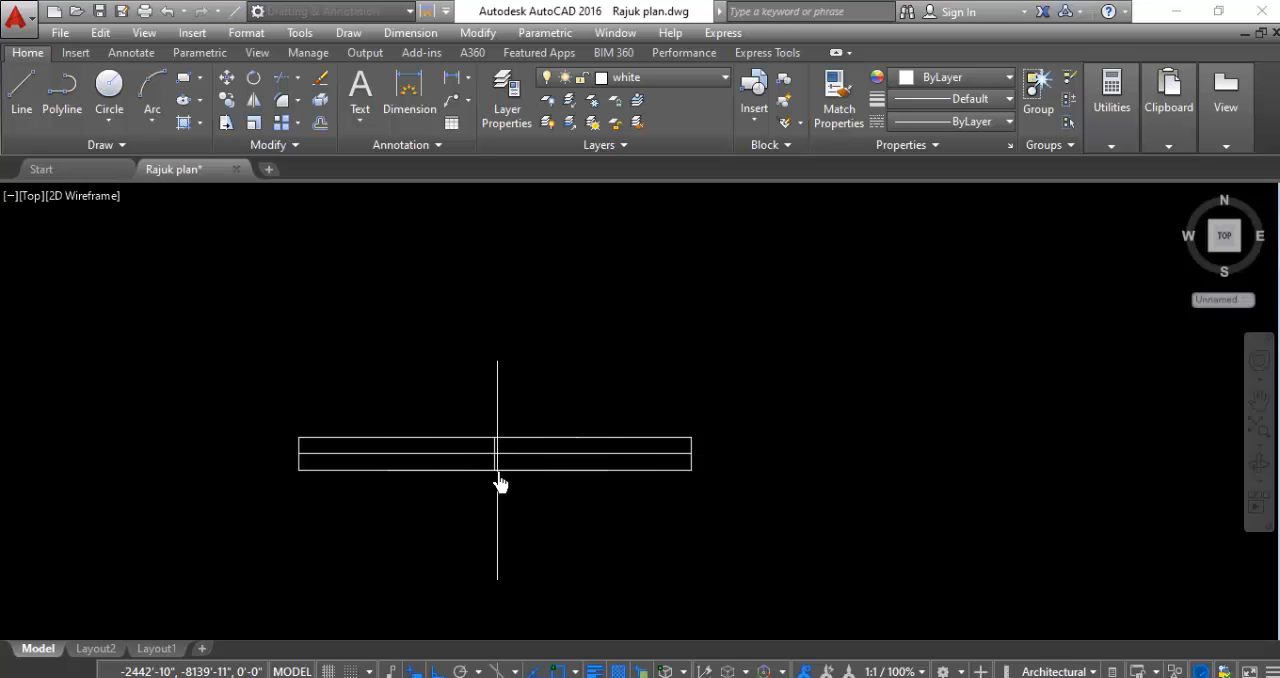
pyautogui.press('Return')
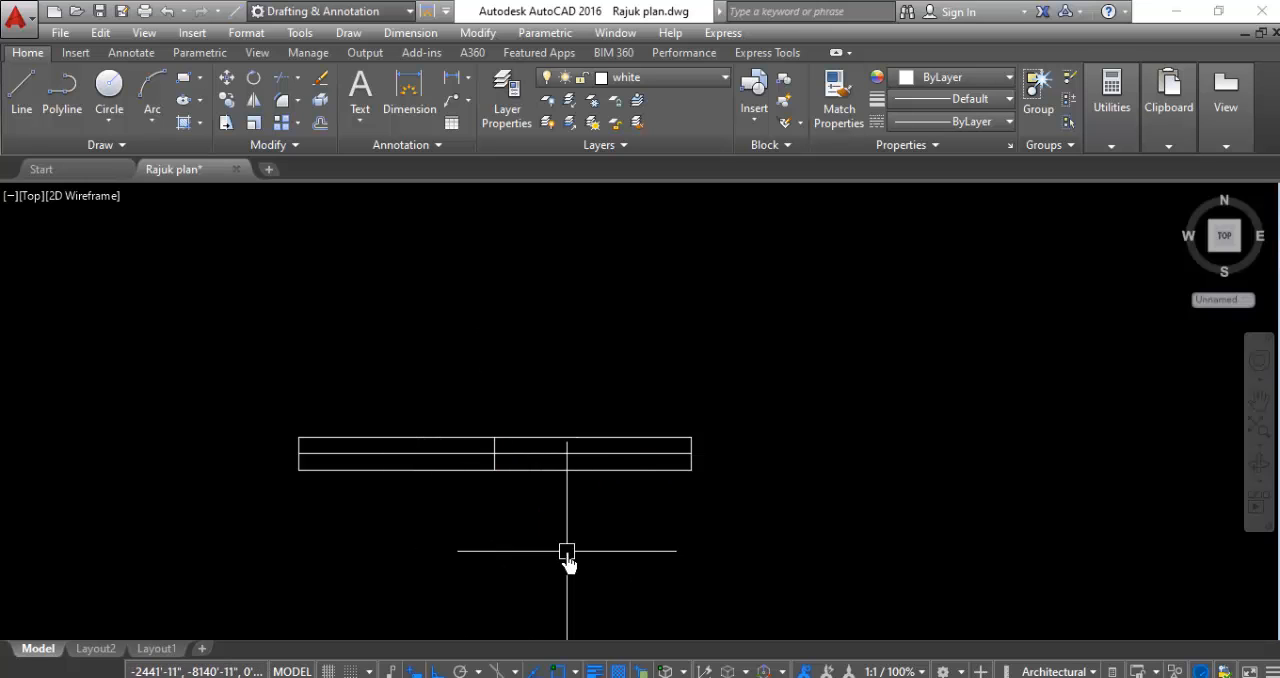
# - Offset the rectangle's horizontal centre line by 1" to both sides, above and below
pyautogui.scroll(-4, 660, 514)
pyautogui.scroll(2, 627, 533)
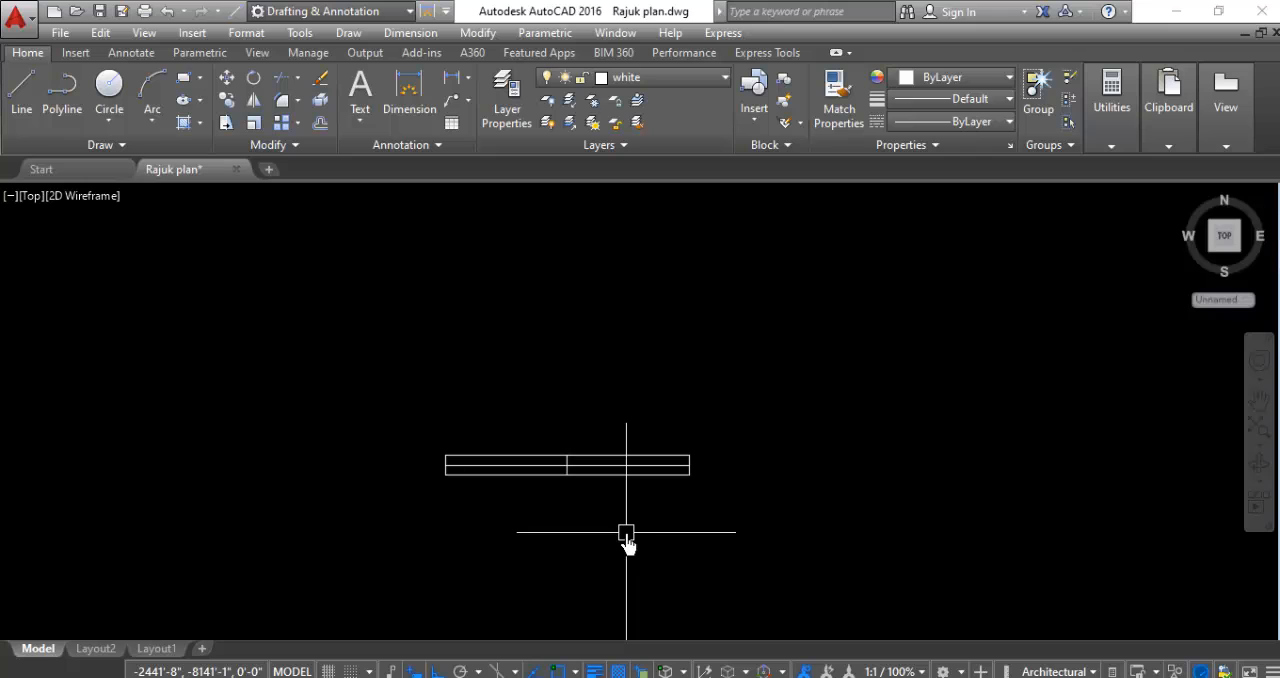
pyautogui.scroll(3, 600, 476)
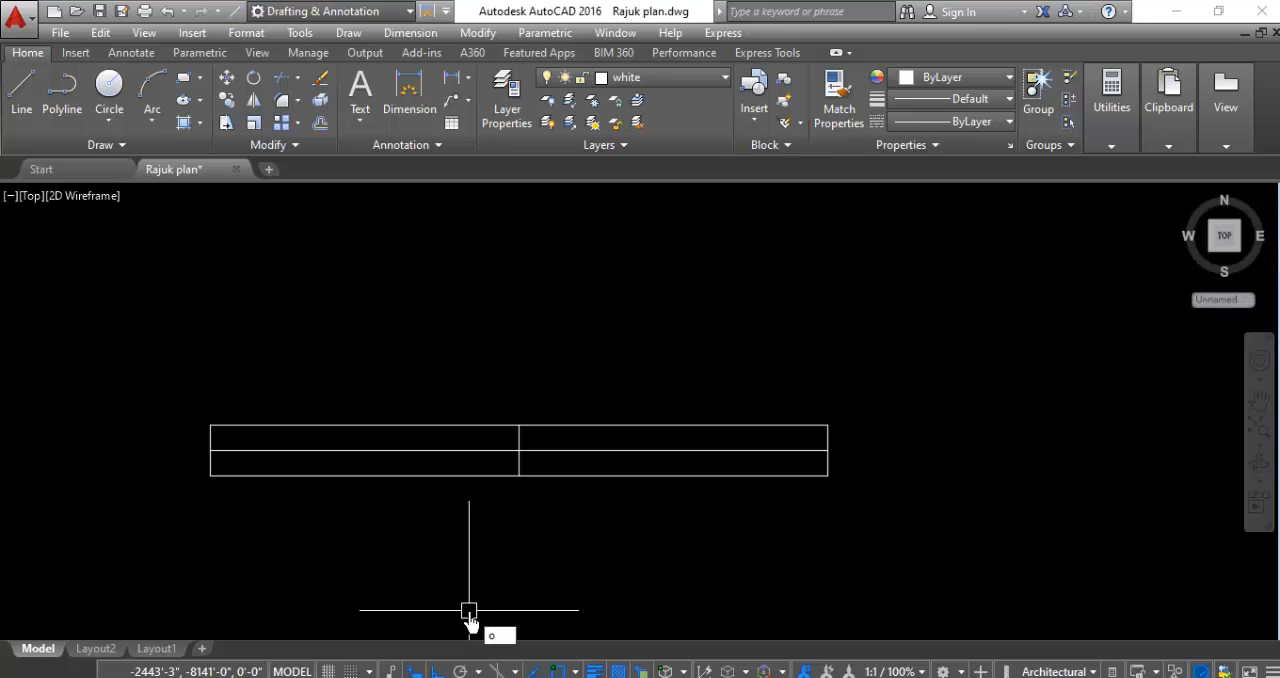
pyautogui.press('Return')
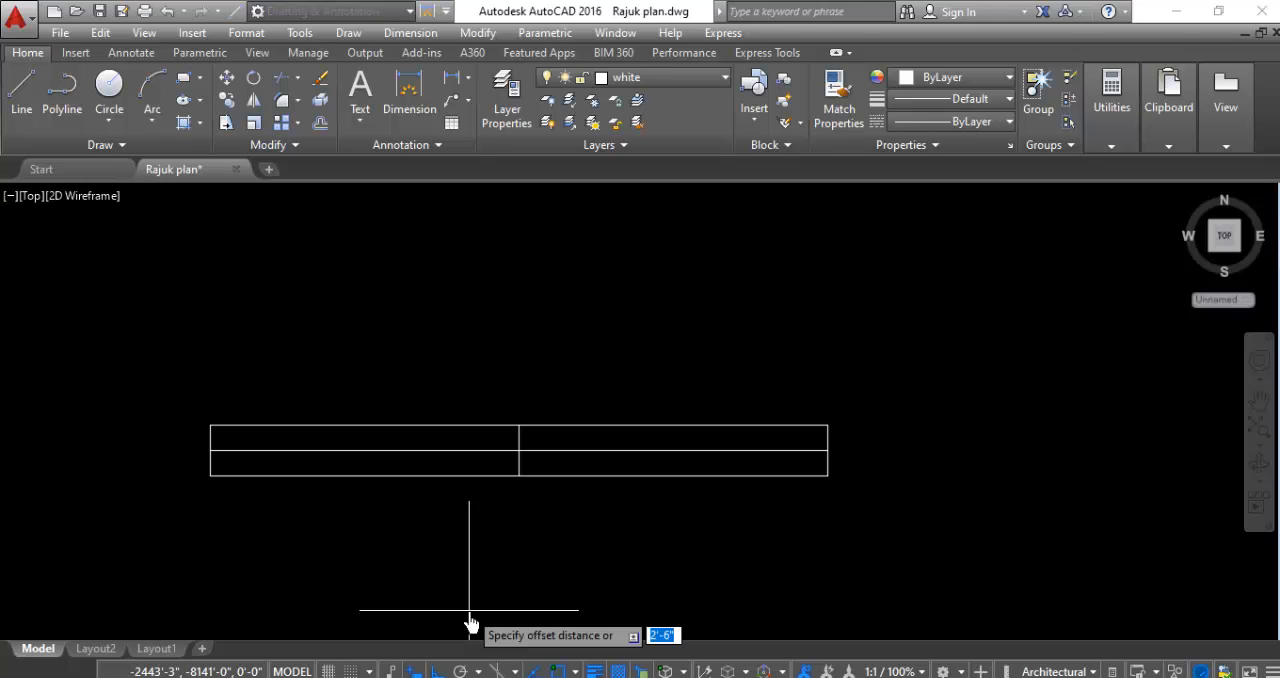
pyautogui.write('1')
pyautogui.press('Return')
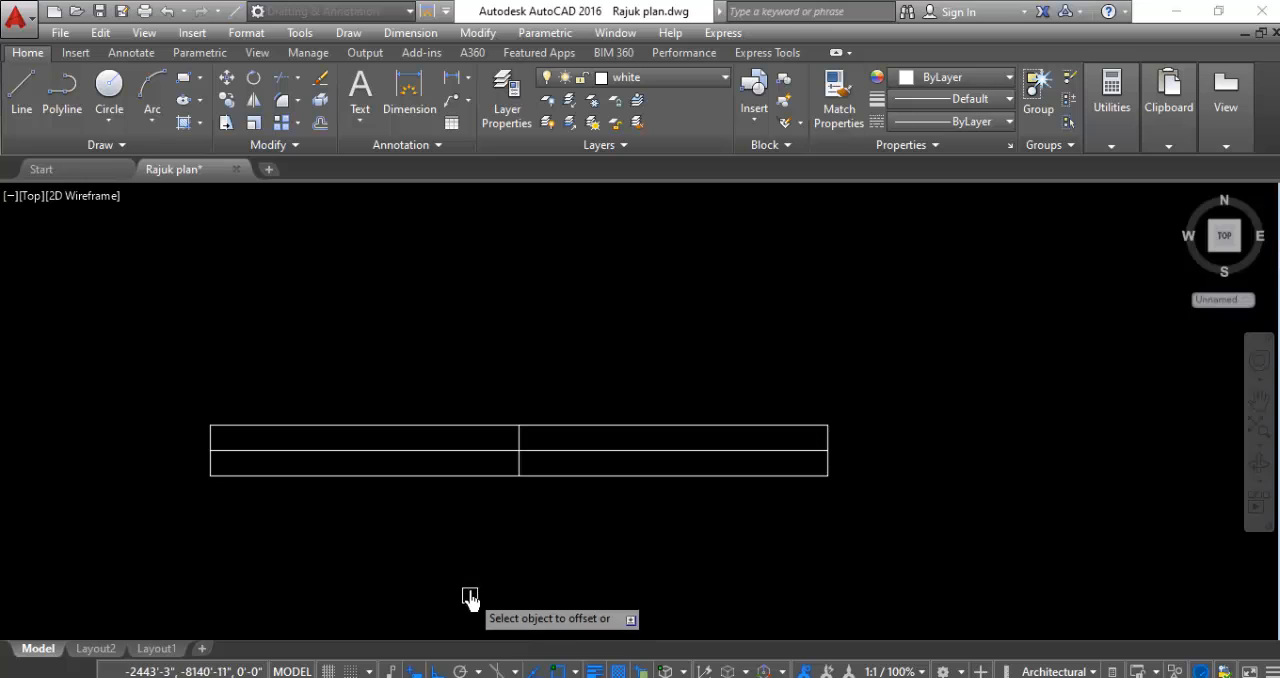
pyautogui.scroll(2, 450, 458)
pyautogui.click(447, 452)
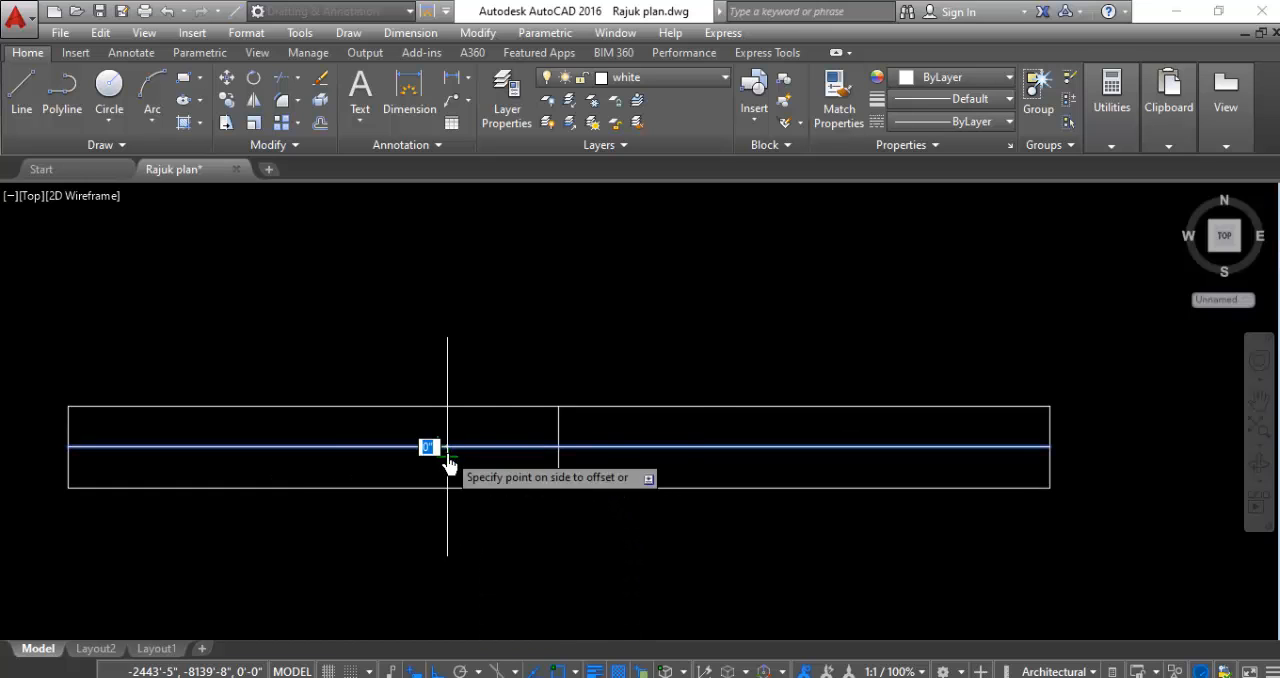
pyautogui.click(488, 326)
pyautogui.click(362, 446)
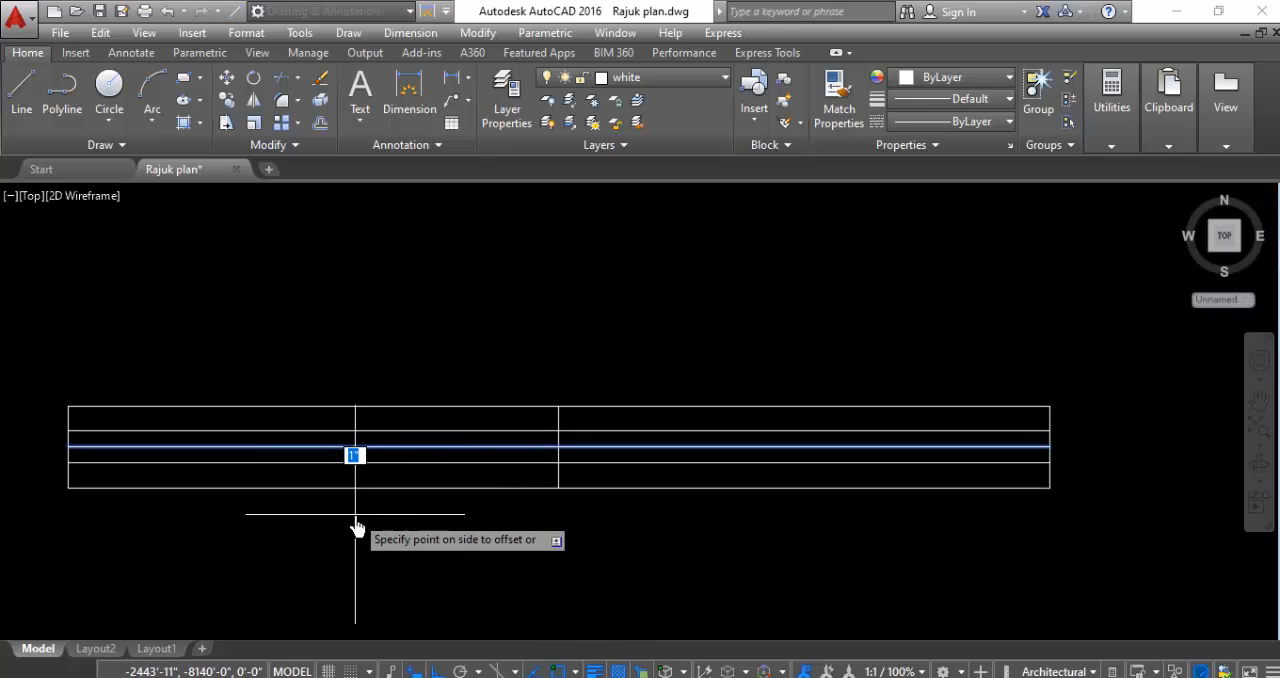
pyautogui.click(355, 514)
# - Offset the rectangle's vertical centre line by 1" to both sides, west and east
pyautogui.scroll(2, 566, 420)
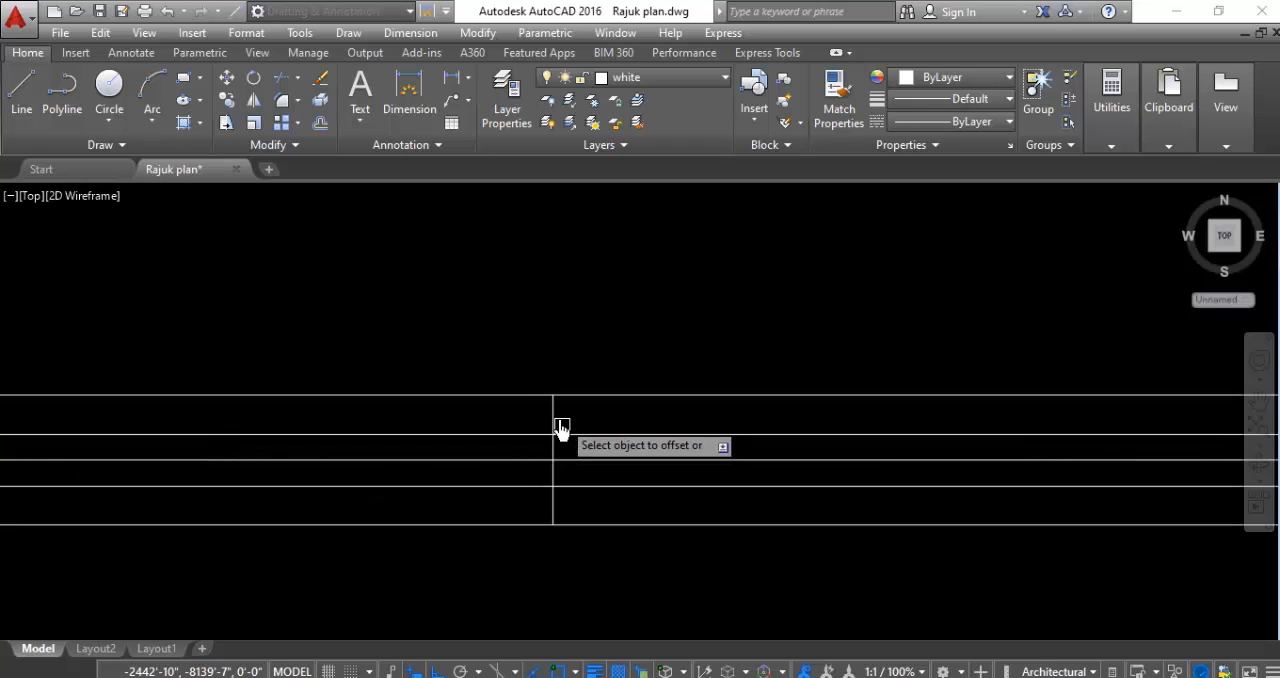
pyautogui.click(553, 420)
pyautogui.click(503, 422)
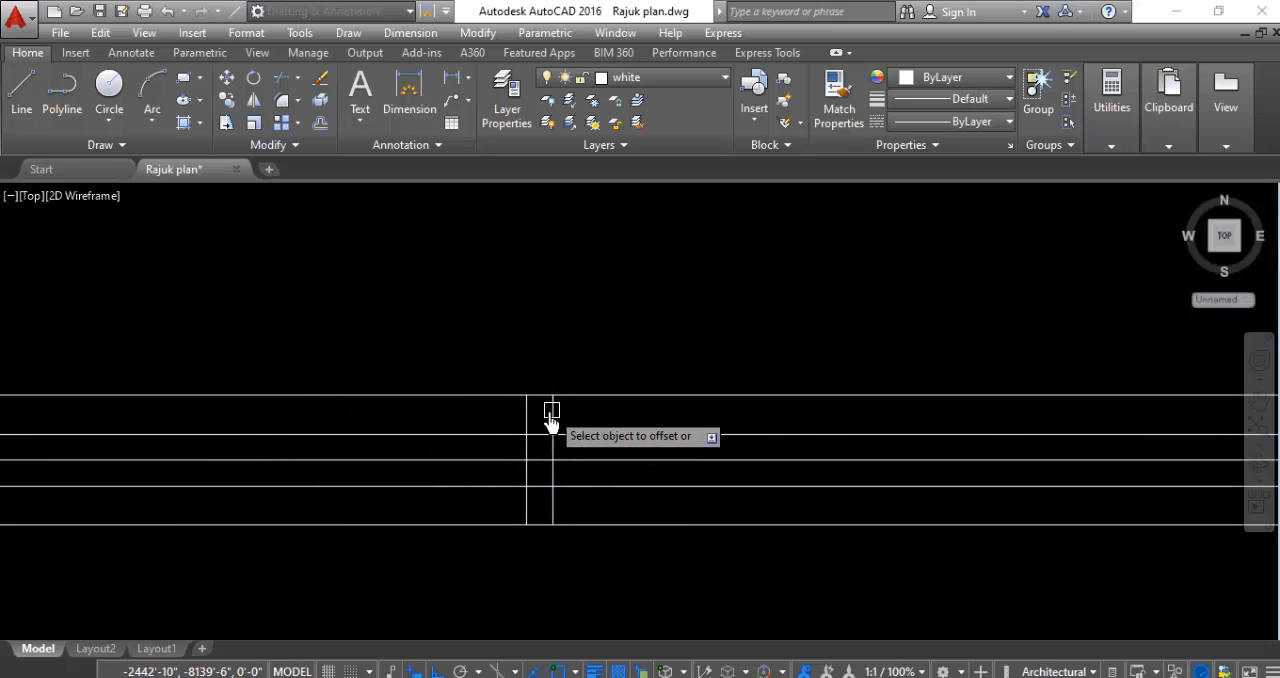
pyautogui.click(553, 412)
pyautogui.click(610, 430)
# - Trim the three vertical lines above the upper and below the lower horizontal offset line inside the rectangle
pyautogui.scroll(-3, 690, 372)
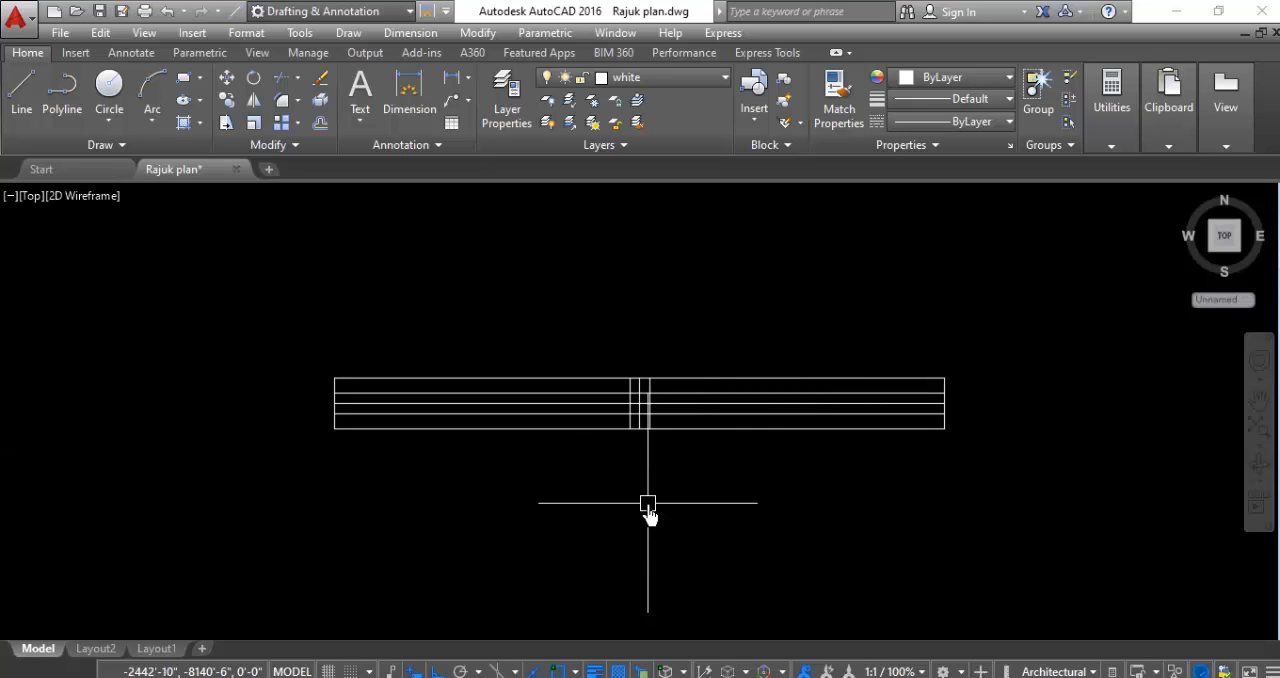
pyautogui.write('r')
pyautogui.press('Return')
pyautogui.press('Return')
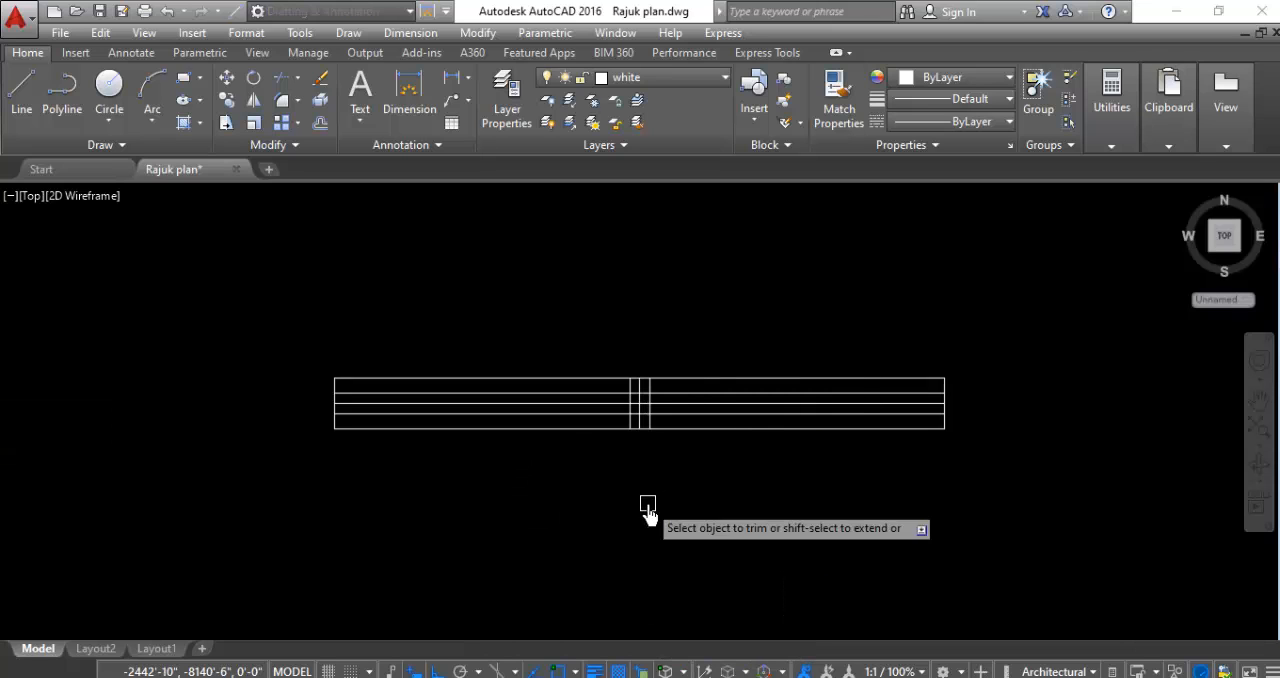
pyautogui.scroll(6, 652, 389)
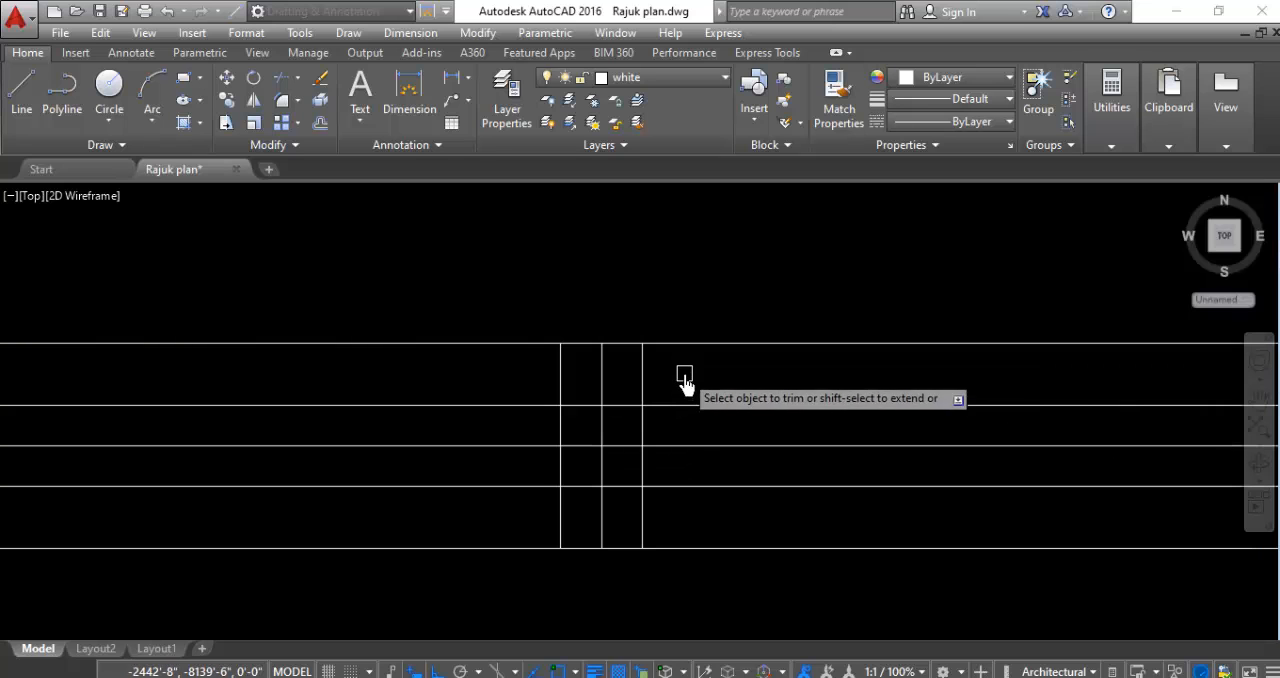
pyautogui.click(684, 372)
pyautogui.click(518, 368)
pyautogui.click(669, 513)
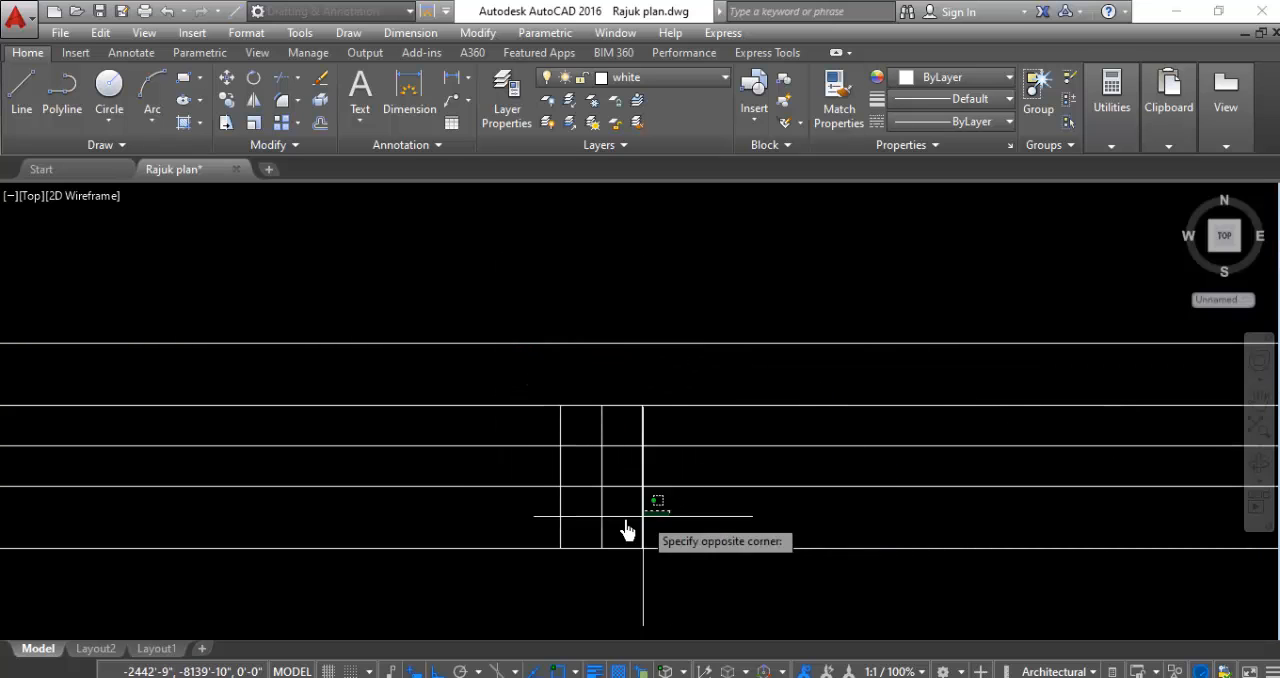
pyautogui.click(522, 549)
# - Trim the upper offset line west of the short verticals and the lower offset line east of them
pyautogui.scroll(-4, 663, 500)
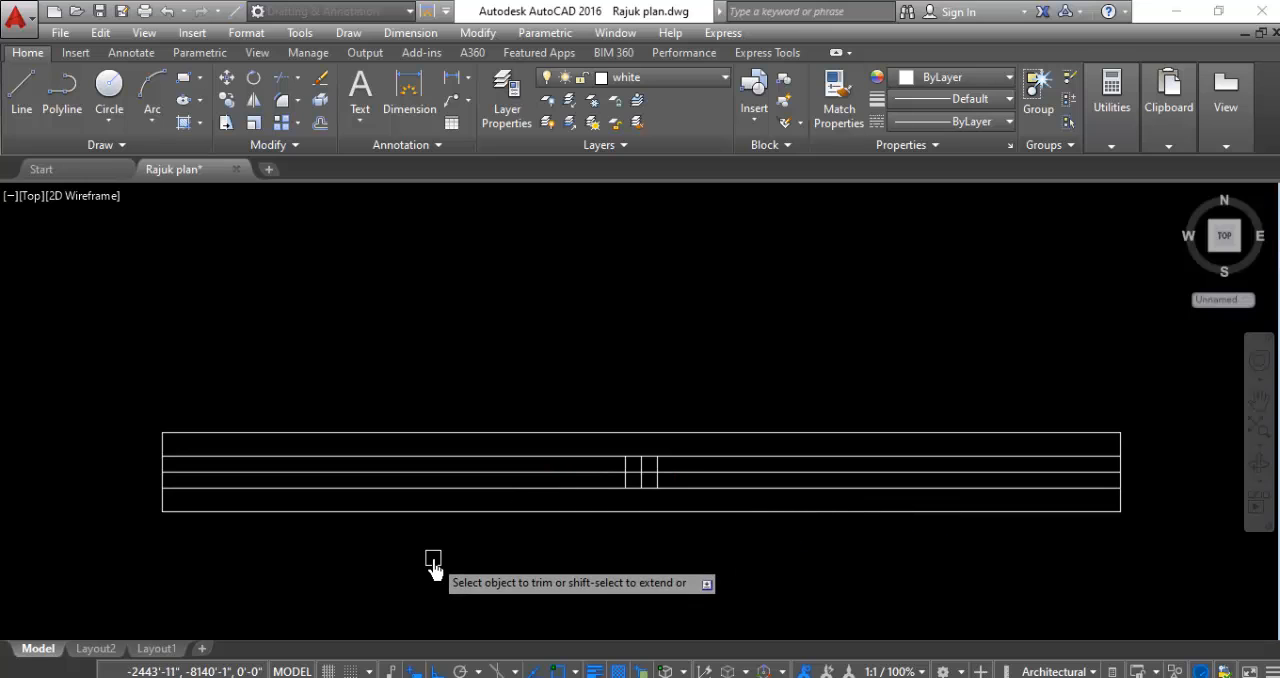
pyautogui.click(297, 456)
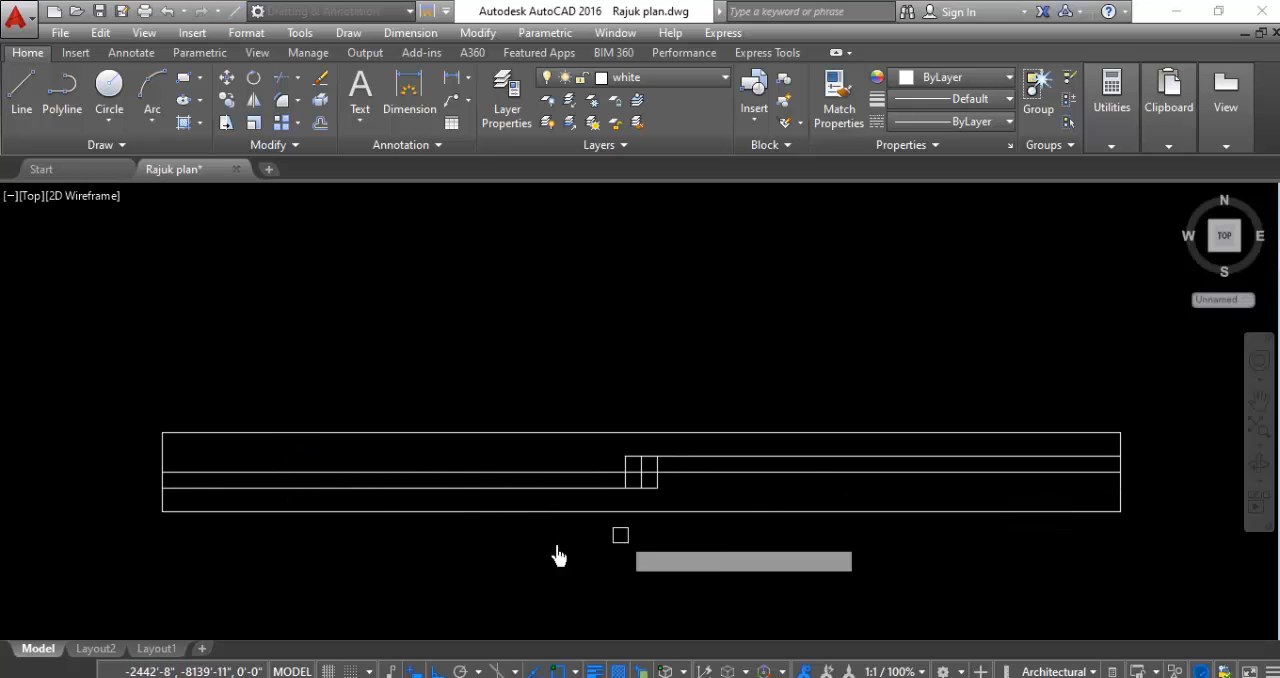
pyautogui.click(678, 488)
# - Trim the middle and east short verticals above the centre line, and the west one below it
pyautogui.scroll(4, 638, 475)
pyautogui.click(710, 460)
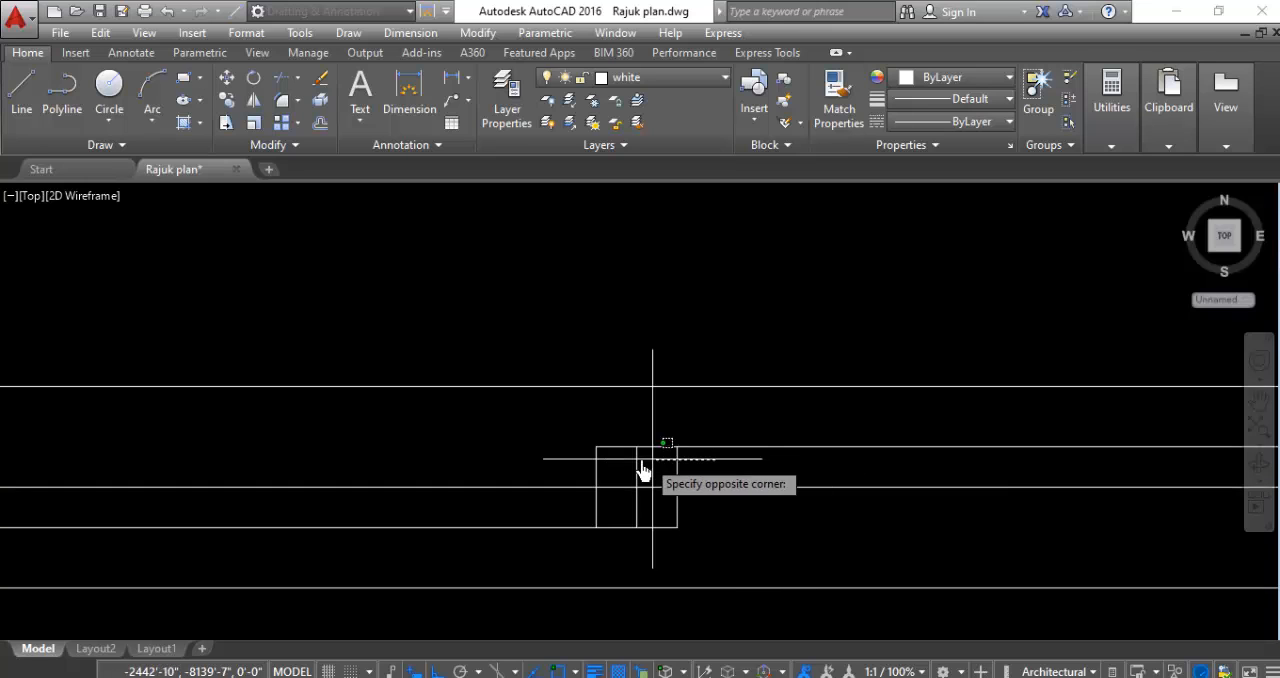
pyautogui.click(593, 507)
pyautogui.click(593, 510)
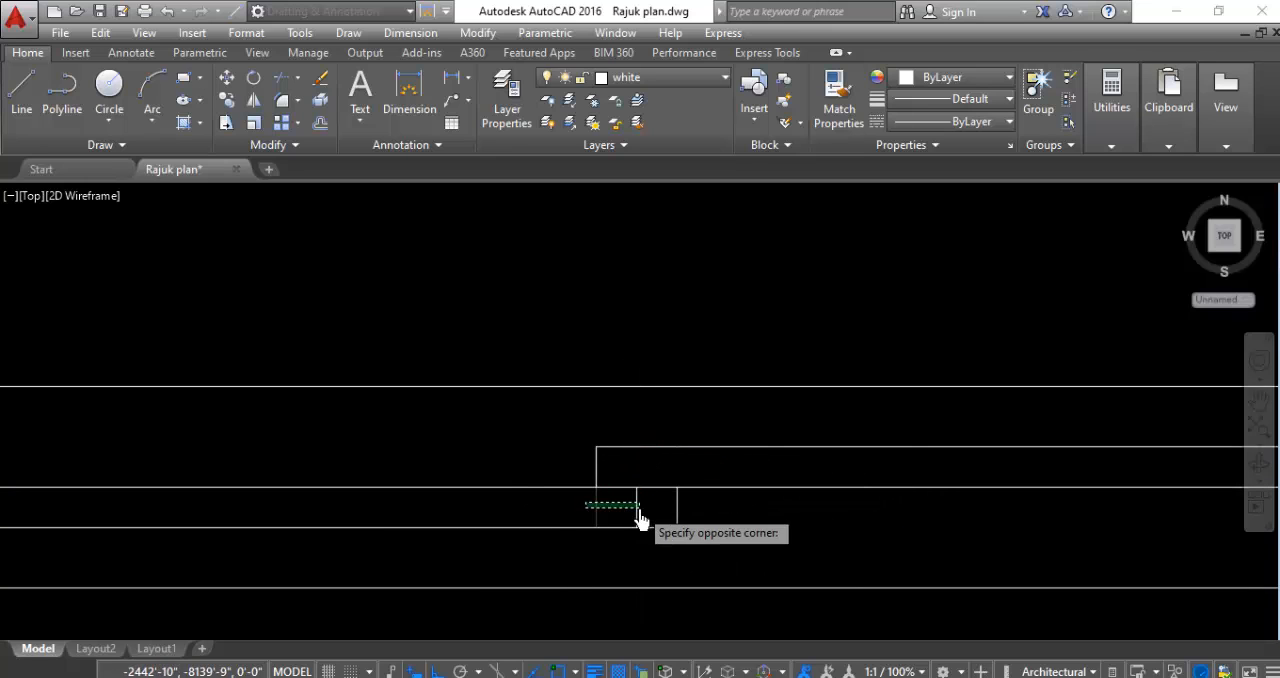
pyautogui.click(648, 516)
# - Erase the leftover middle vertical piece below the centre line to finish the overlapping sash lines
pyautogui.press('Escape')
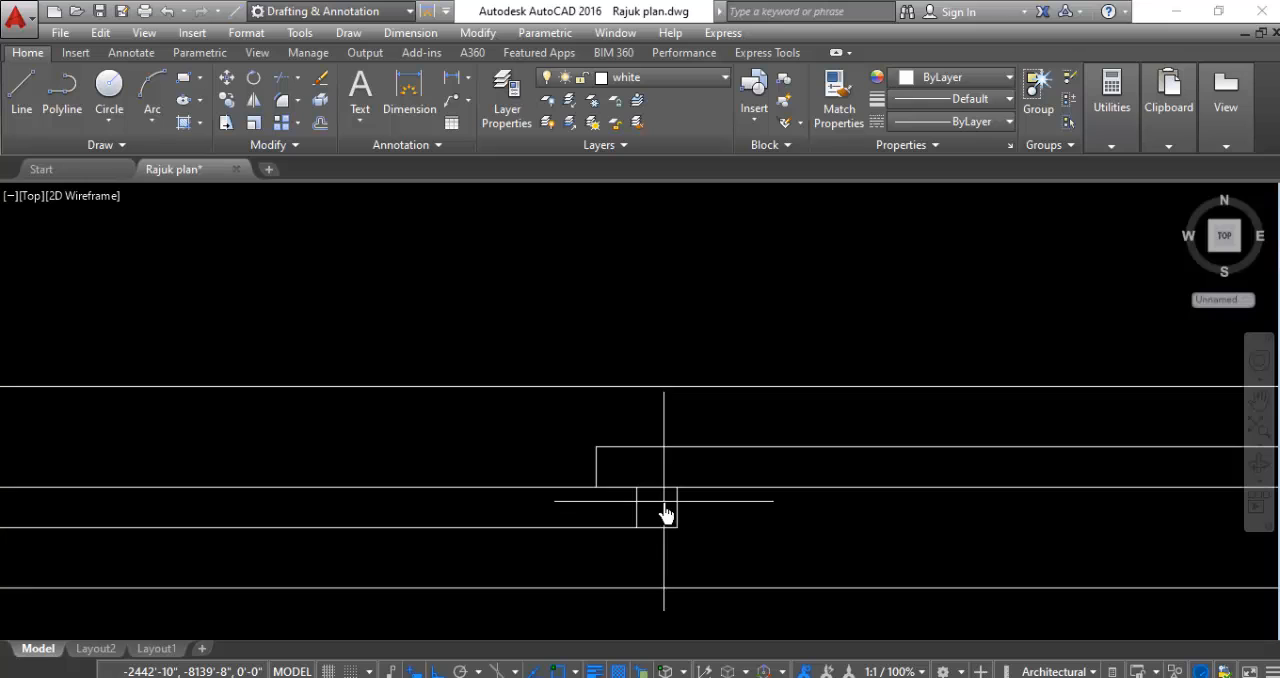
pyautogui.click(663, 502)
pyautogui.click(601, 507)
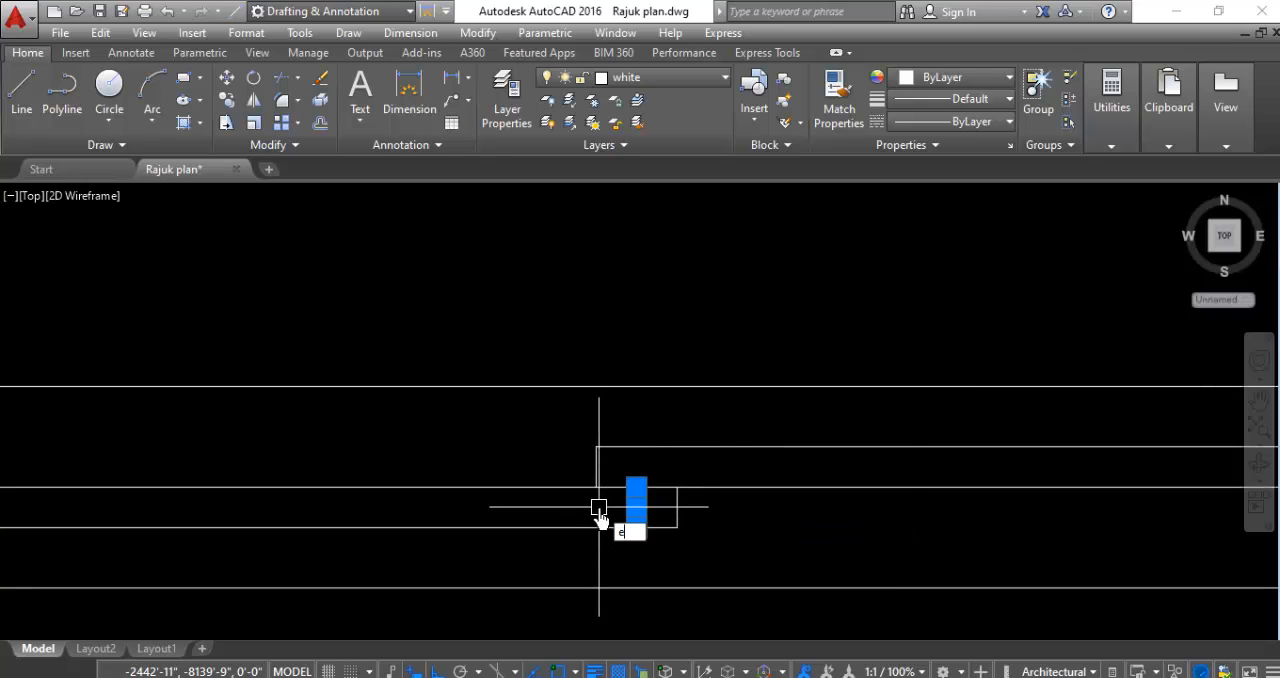
pyautogui.write('E')
pyautogui.press('Return')
pyautogui.scroll(-4, 660, 370)
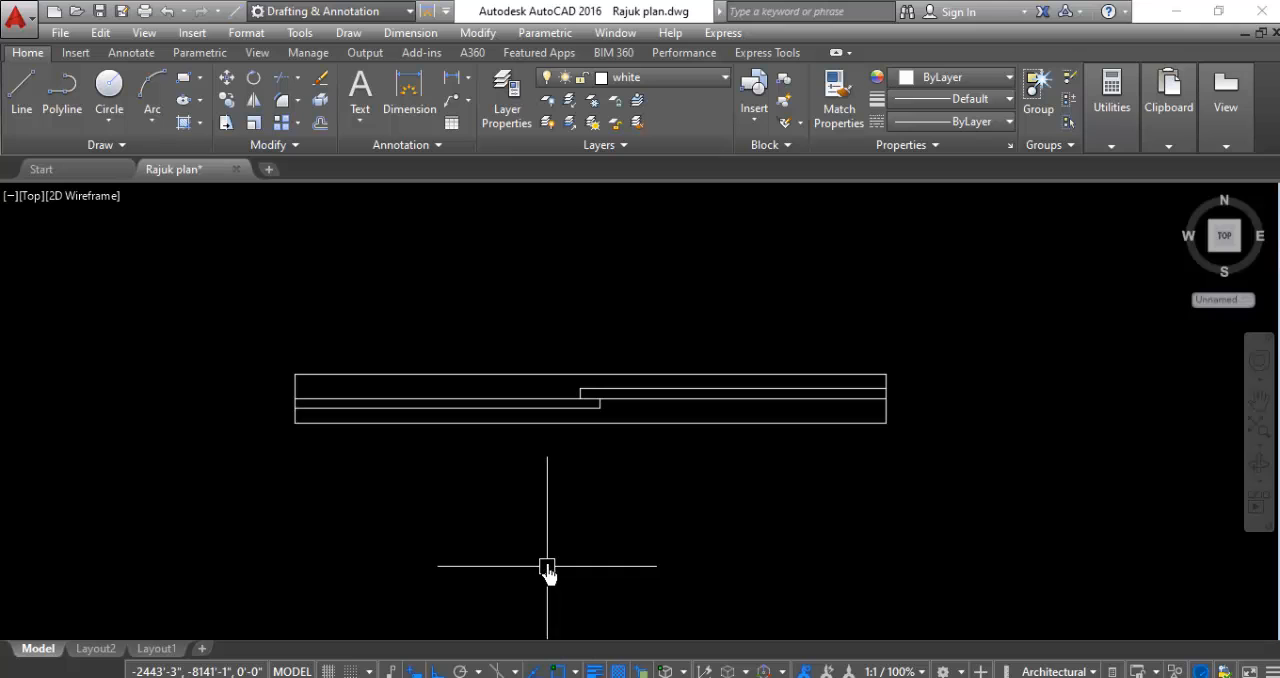
# - Copy the complete window symbol twice to the east, leaving three symbols spaced in one row
pyautogui.scroll(-2, 416, 479)
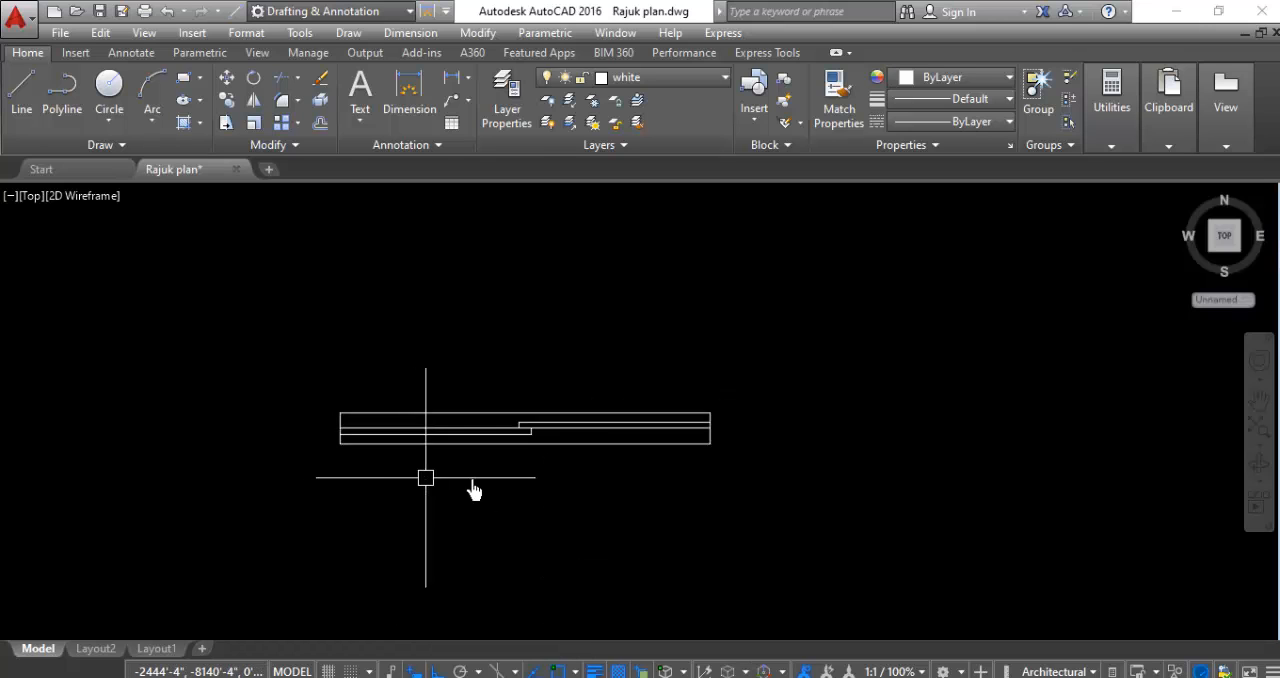
pyautogui.click(847, 340)
pyautogui.click(192, 510)
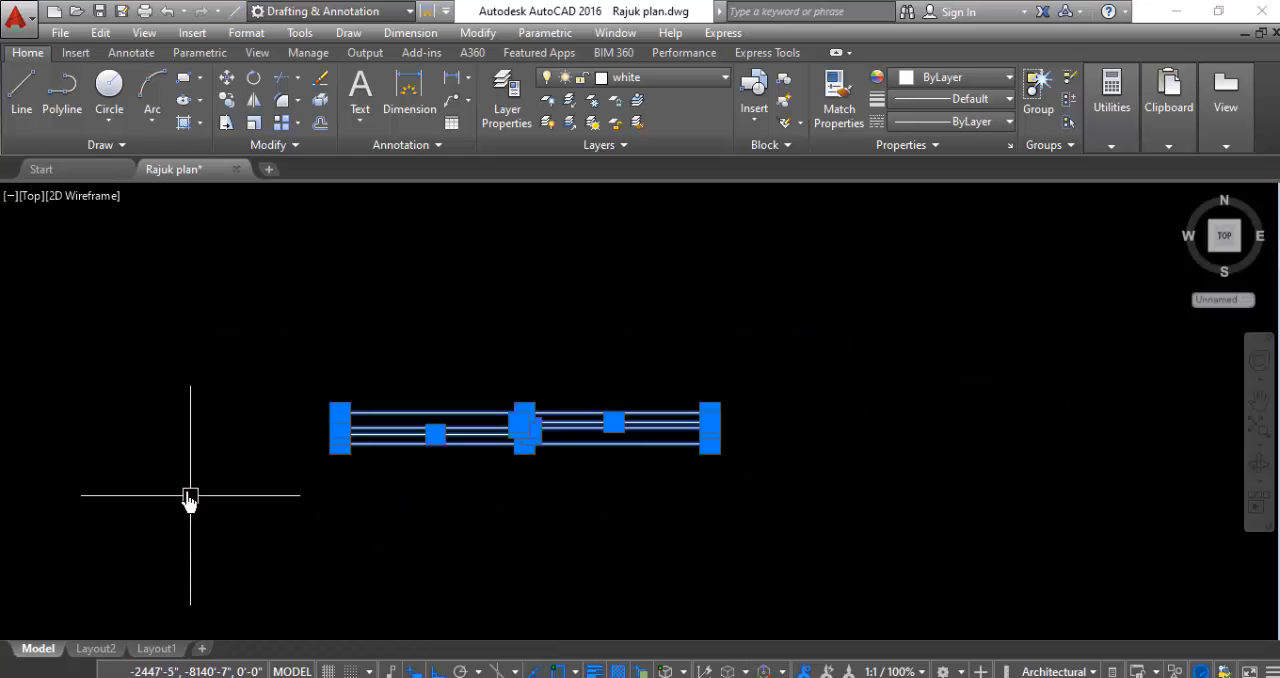
pyautogui.rightClick(157, 435)
pyautogui.click(172, 409)
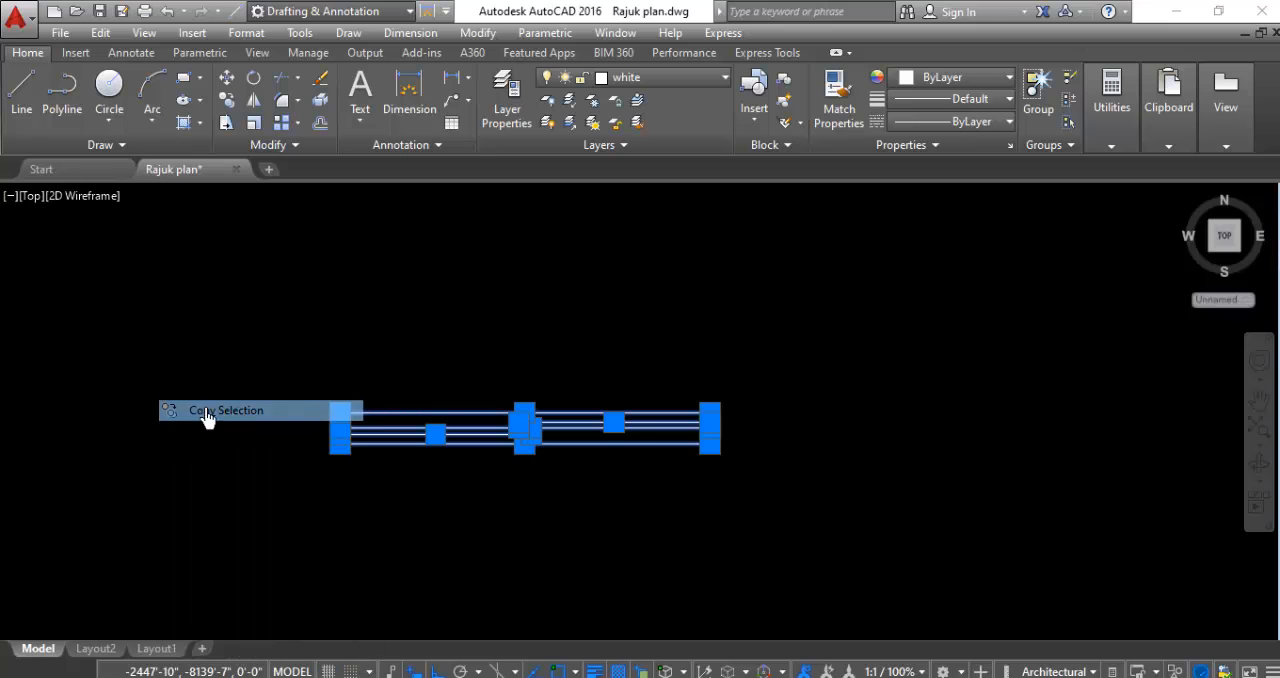
pyautogui.click(369, 427)
pyautogui.scroll(-4, 229, 429)
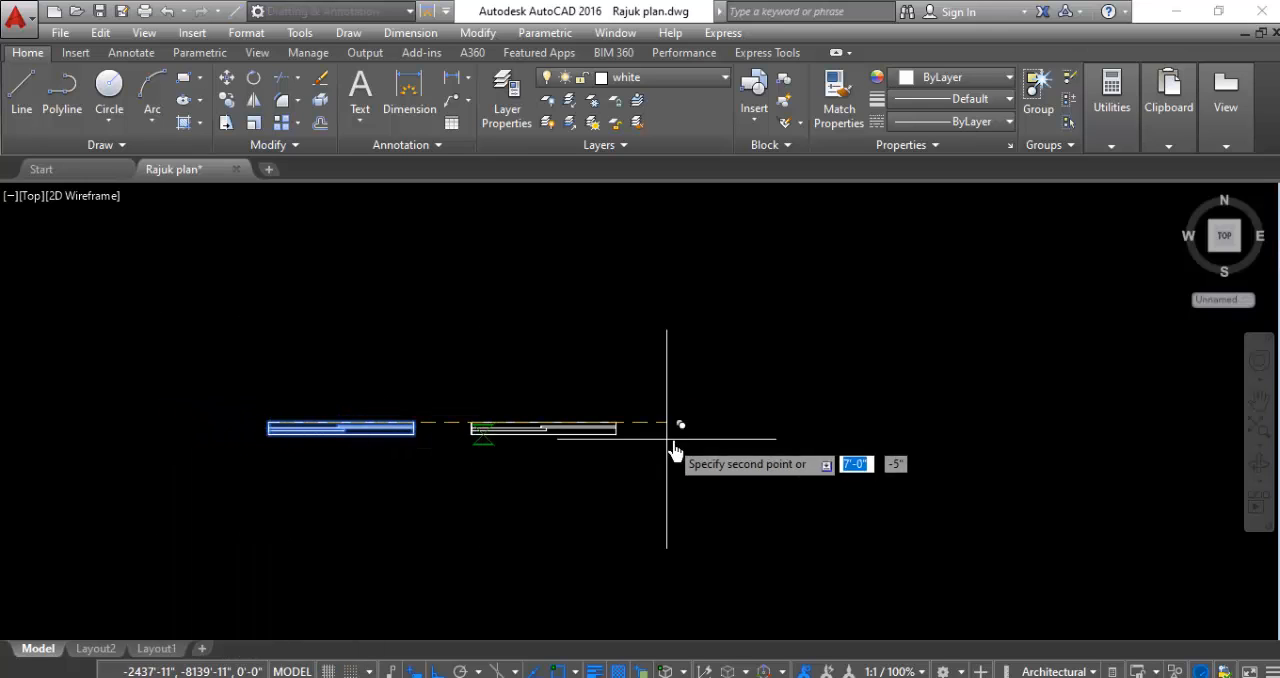
pyautogui.click(717, 449)
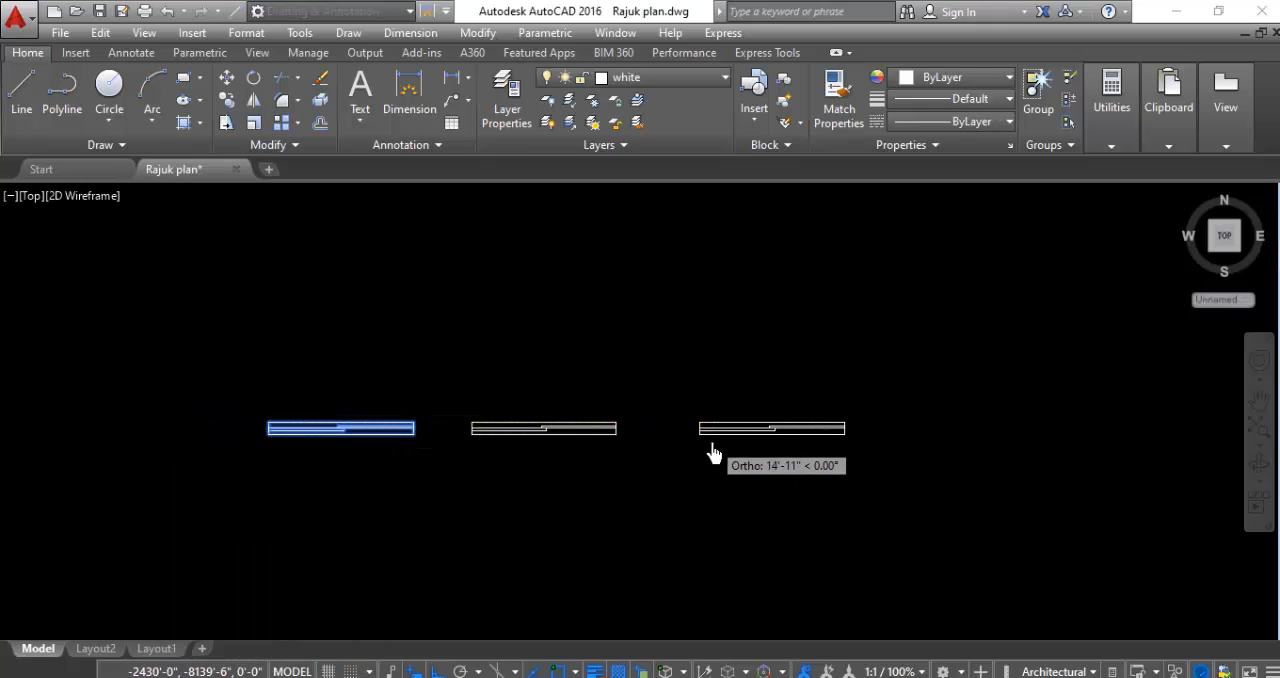
pyautogui.click(458, 568)
pyautogui.press('Return')
# - Draw a vertical guide line about 1' long down from the midpoint of the middle window's upper edge
pyautogui.scroll(2, 520, 450)
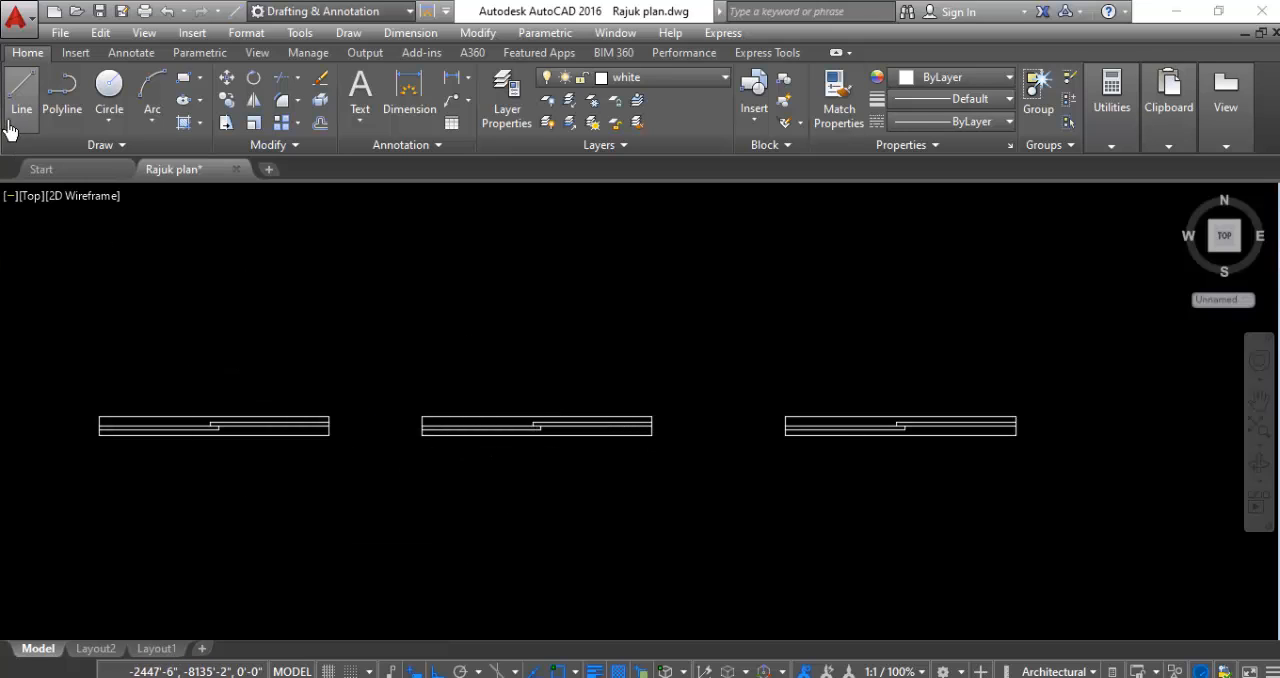
pyautogui.click(21, 92)
pyautogui.scroll(3, 510, 410)
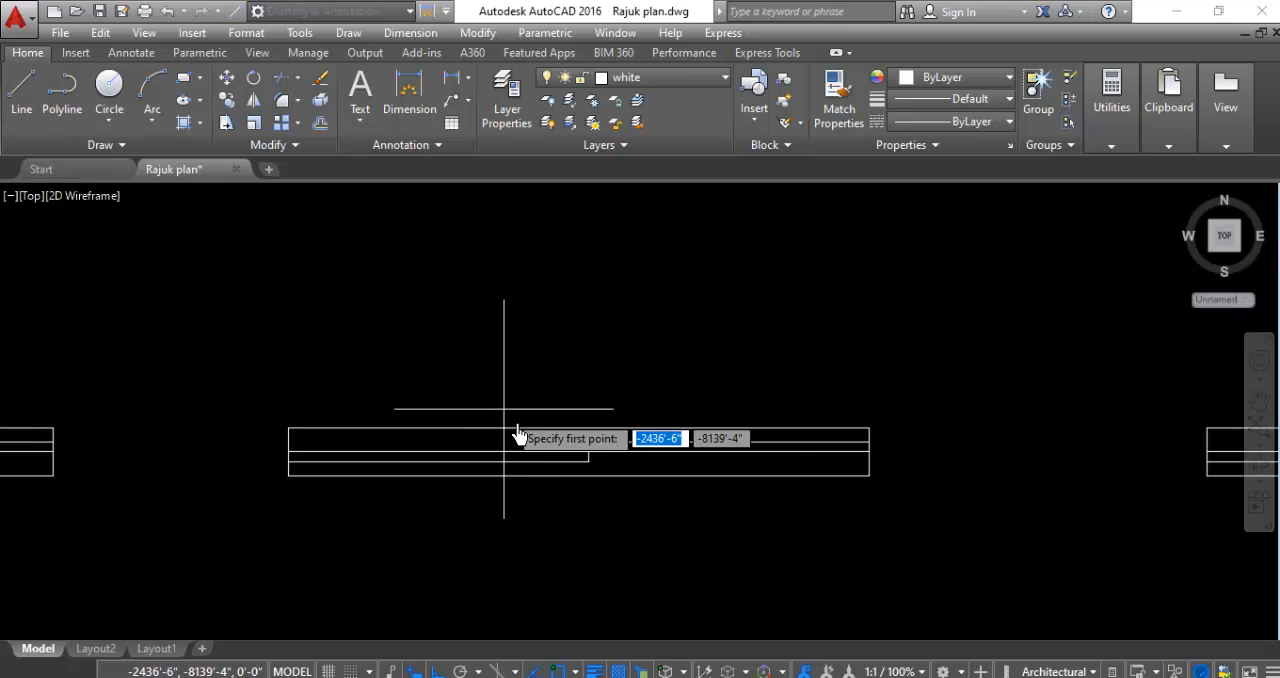
pyautogui.click(584, 444)
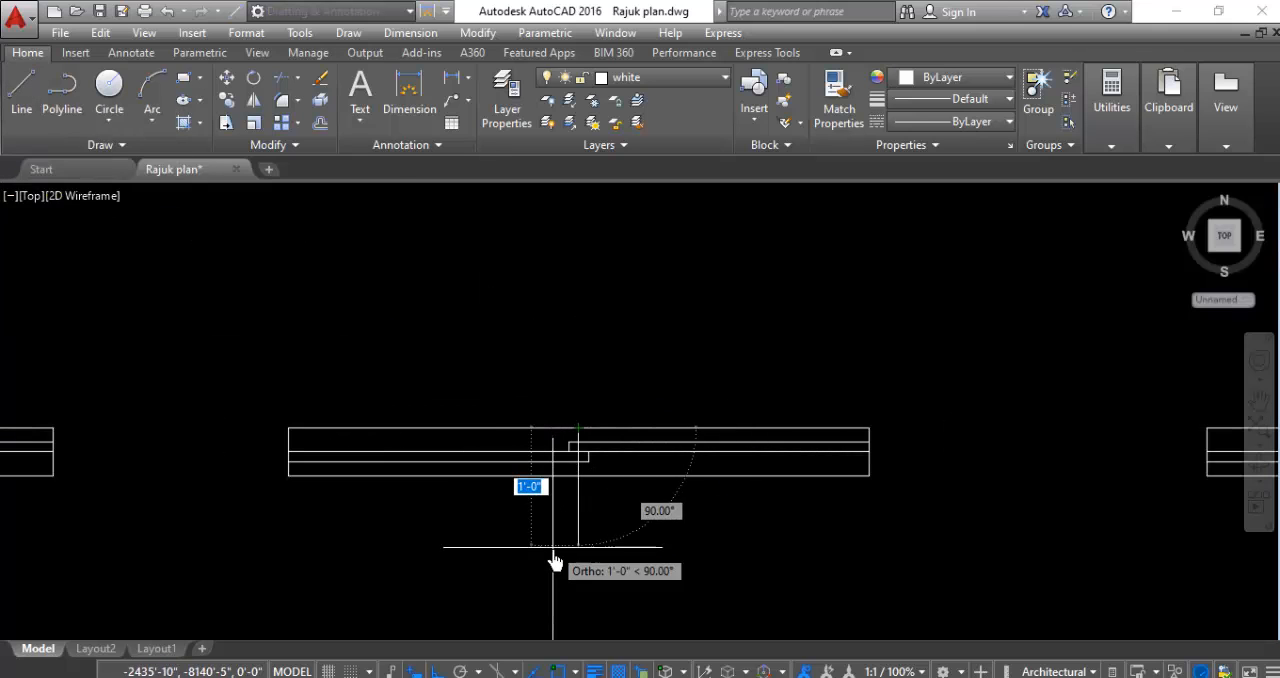
pyautogui.click(553, 558)
pyautogui.press('Escape')
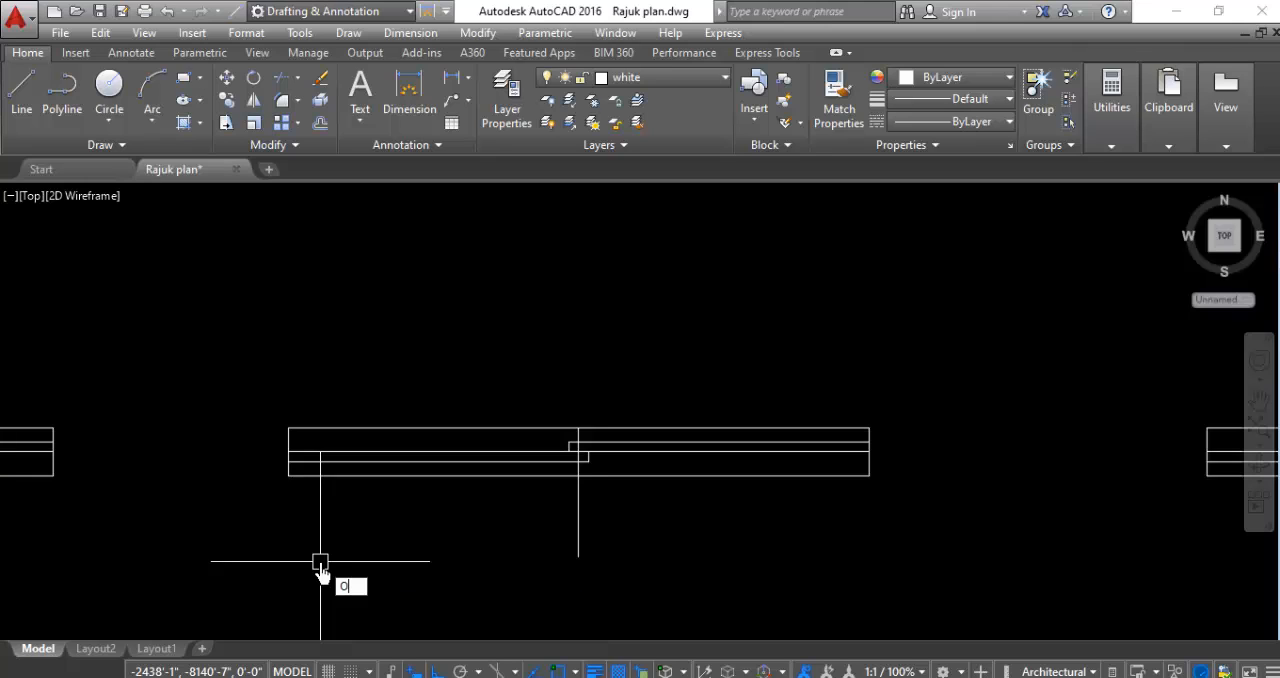
# - Offset the middle window's vertical guide line by 1'6" to both the west and east sides
pyautogui.press('Return')
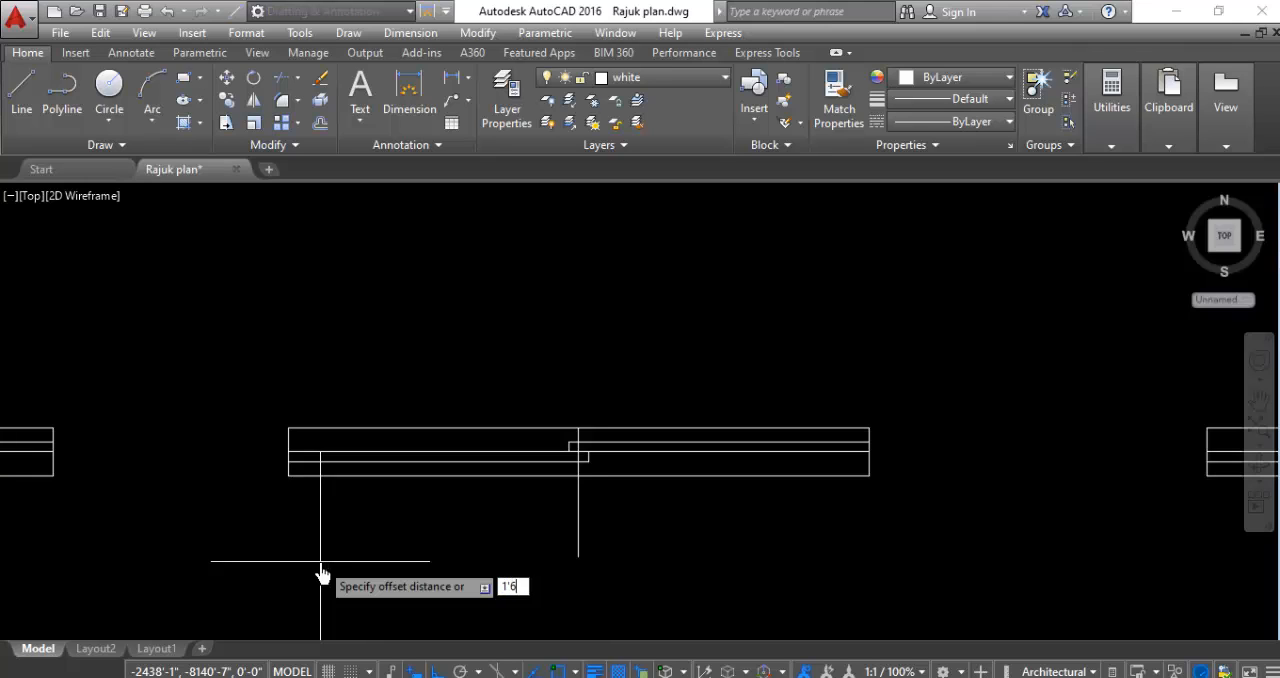
pyautogui.write("1'6")
pyautogui.press('Return')
pyautogui.click(578, 522)
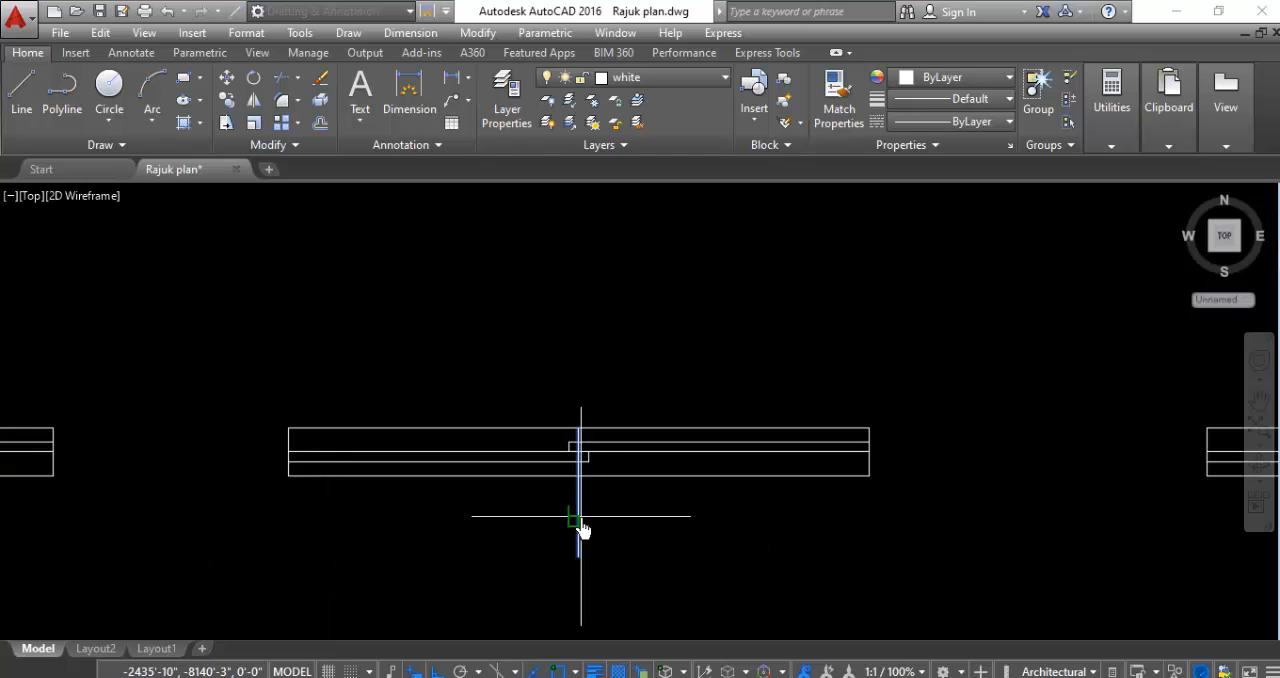
pyautogui.click(368, 522)
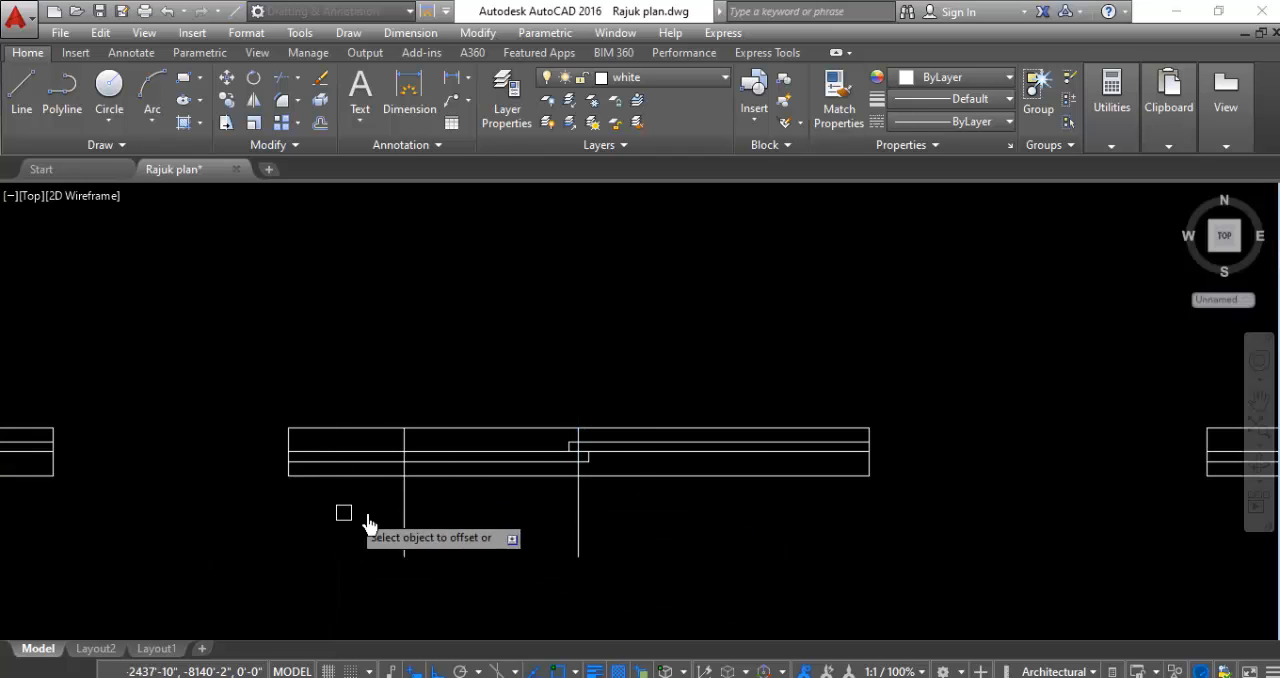
pyautogui.click(577, 523)
pyautogui.click(875, 550)
pyautogui.press('Escape')
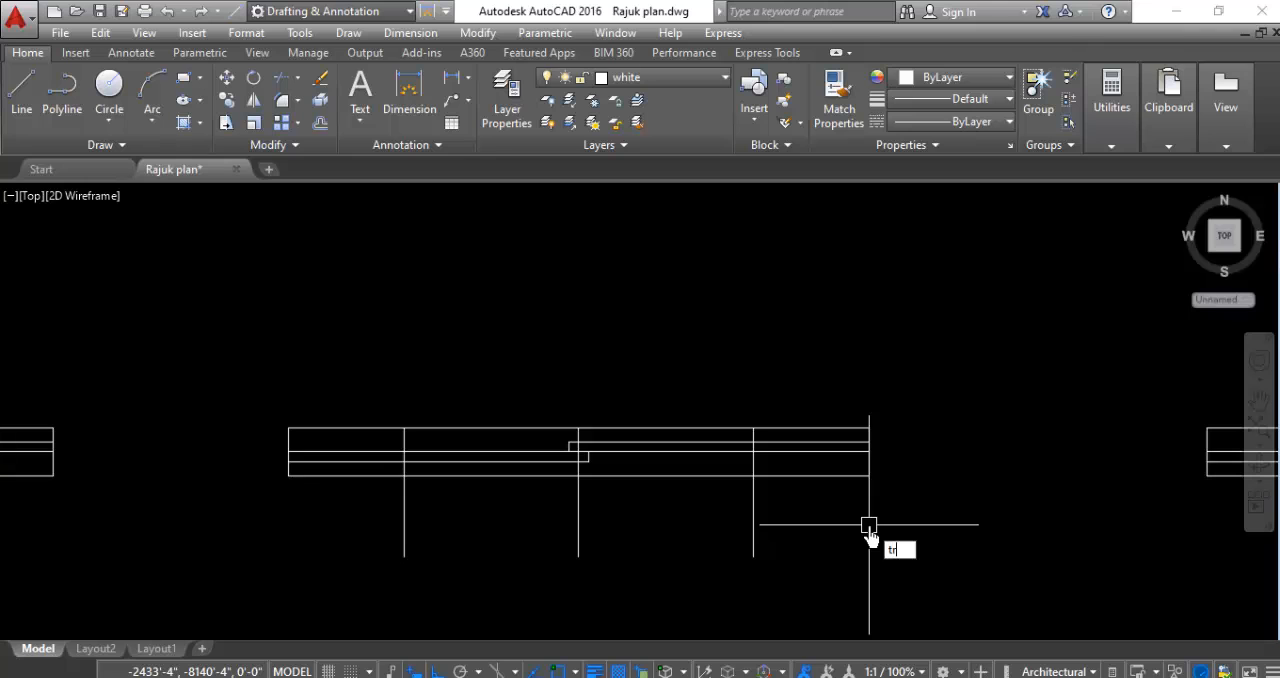
# - Trim the middle window's horizontal lines beyond the two offset guide lines at both ends
pyautogui.press('Return')
pyautogui.press('Return')
pyautogui.click(849, 389)
pyautogui.click(779, 549)
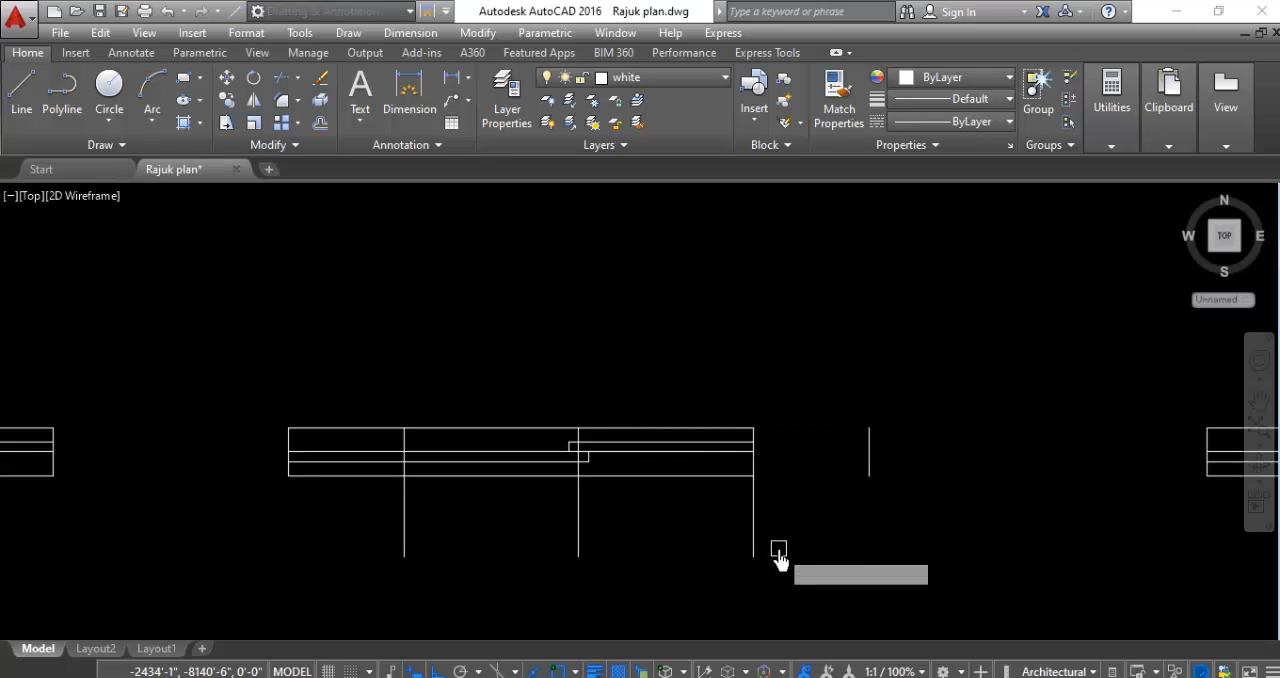
pyautogui.click(328, 402)
pyautogui.click(252, 510)
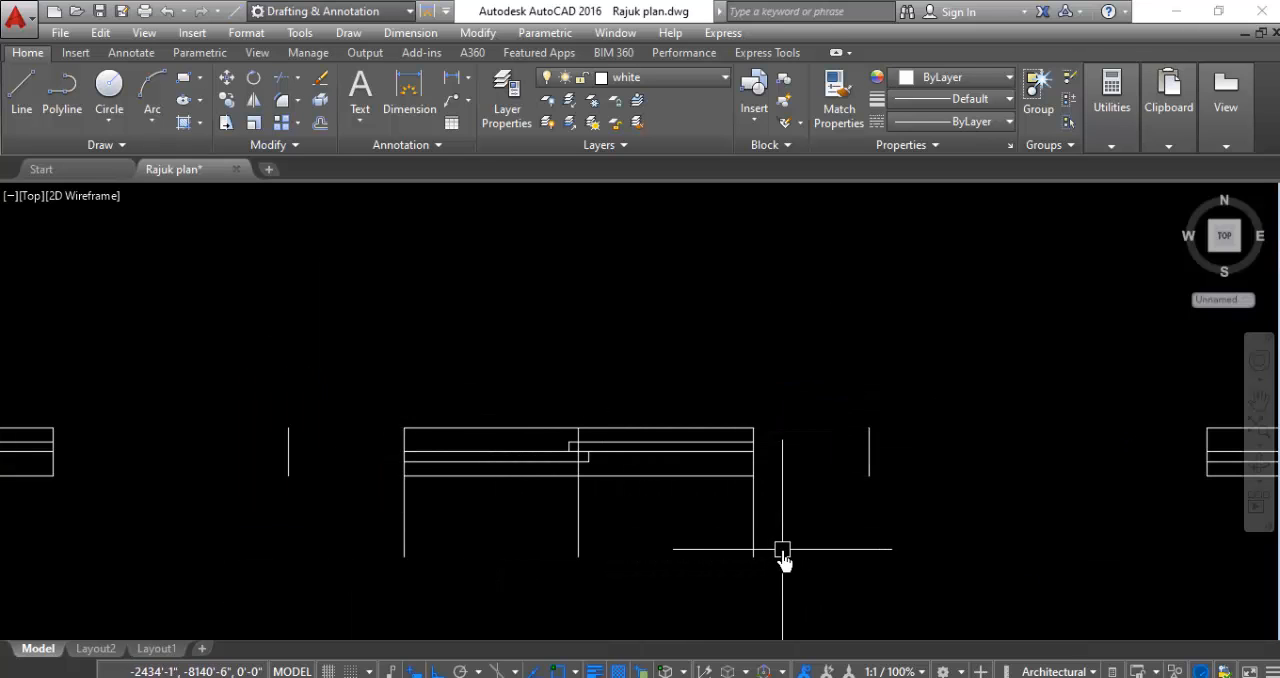
# - Trim the three vertical guide lines where they extend below the middle window's lower edge
pyautogui.write('r')
pyautogui.press('Return')
pyautogui.press('Return')
pyautogui.click(823, 517)
pyautogui.click(251, 571)
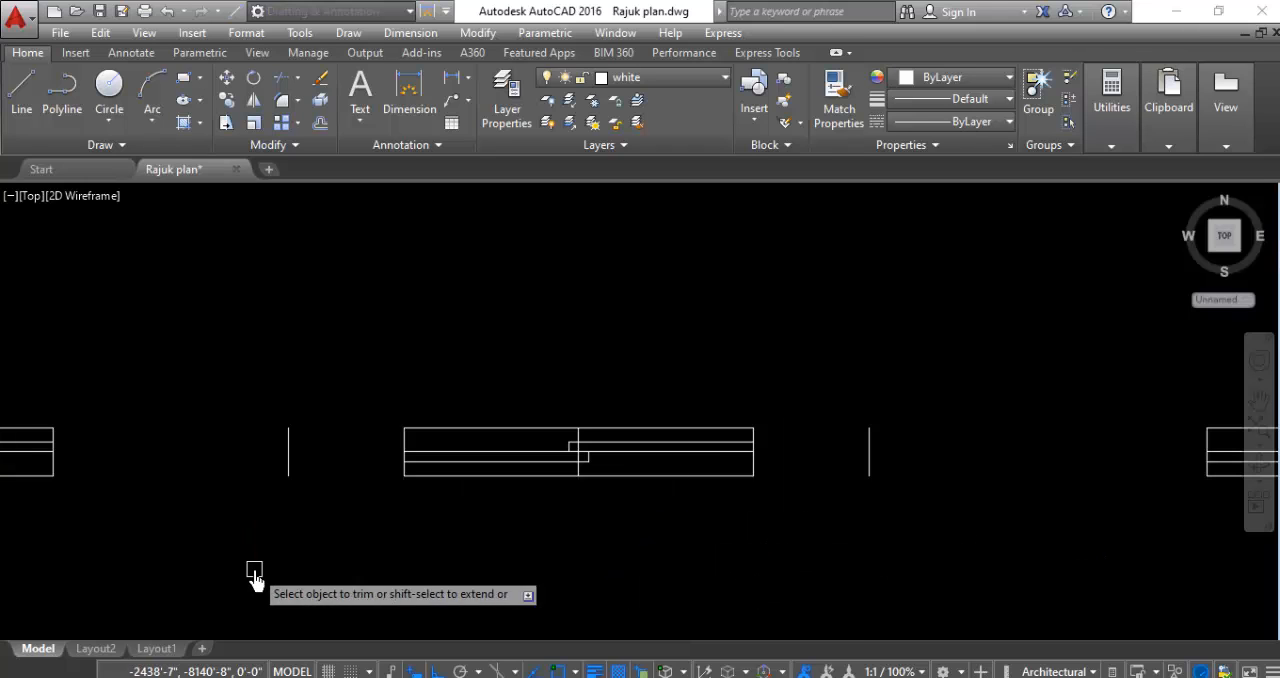
# - Delete the two detached short end lines on either side of the shortened middle window
pyautogui.click(324, 401)
pyautogui.click(235, 480)
pyautogui.click(951, 391)
pyautogui.click(797, 576)
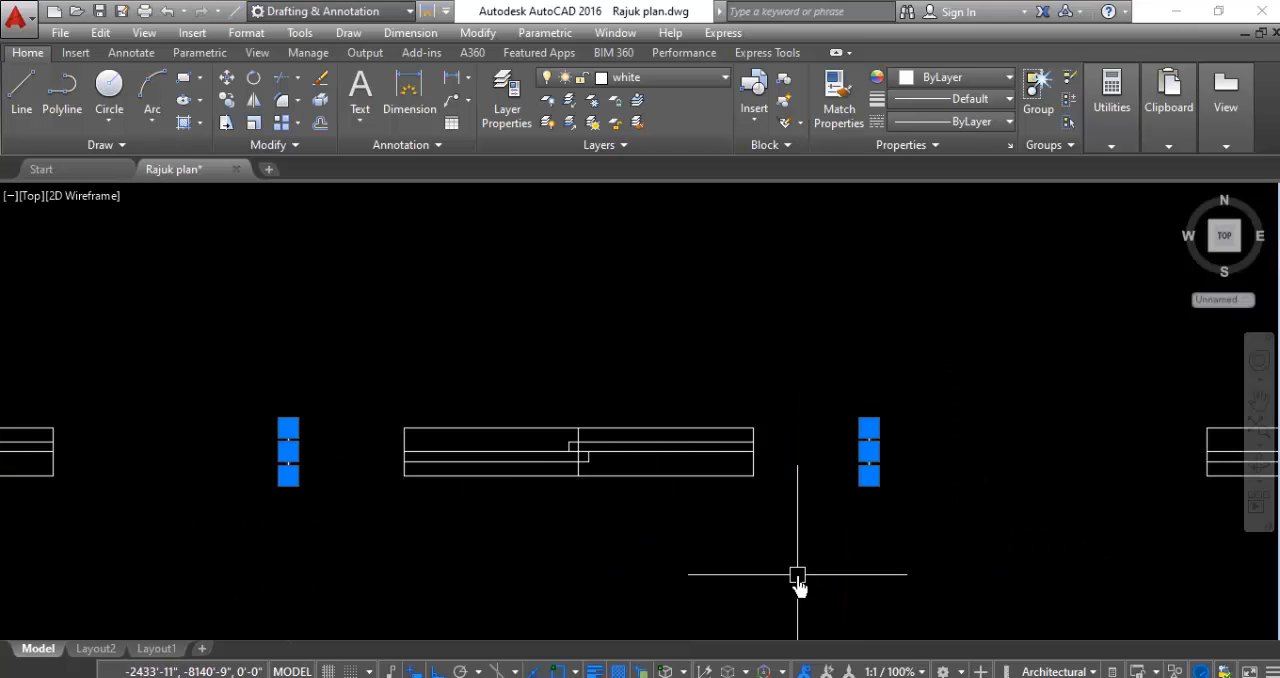
pyautogui.press('Delete')
# - Erase the remaining vertical guide line through the centre of the middle window
pyautogui.scroll(10, 560, 455)
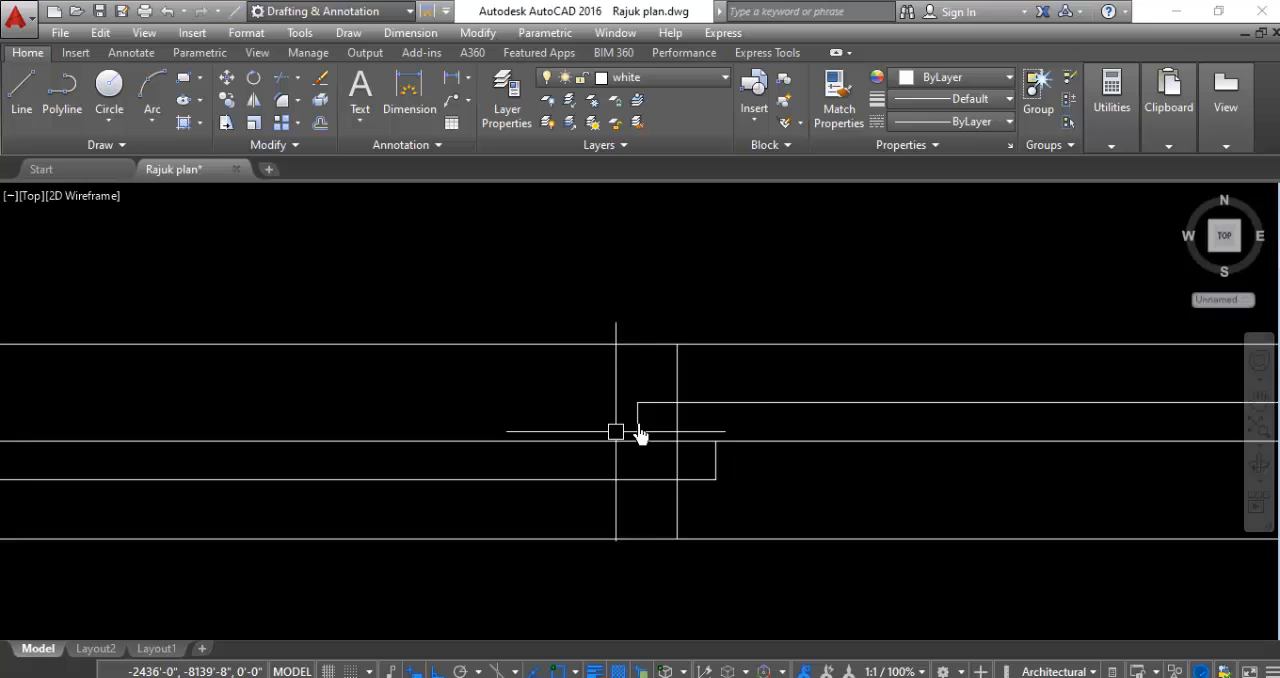
pyautogui.click(750, 342)
pyautogui.click(541, 361)
pyautogui.write('e')
pyautogui.press('Return')
pyautogui.scroll(-8, 538, 370)
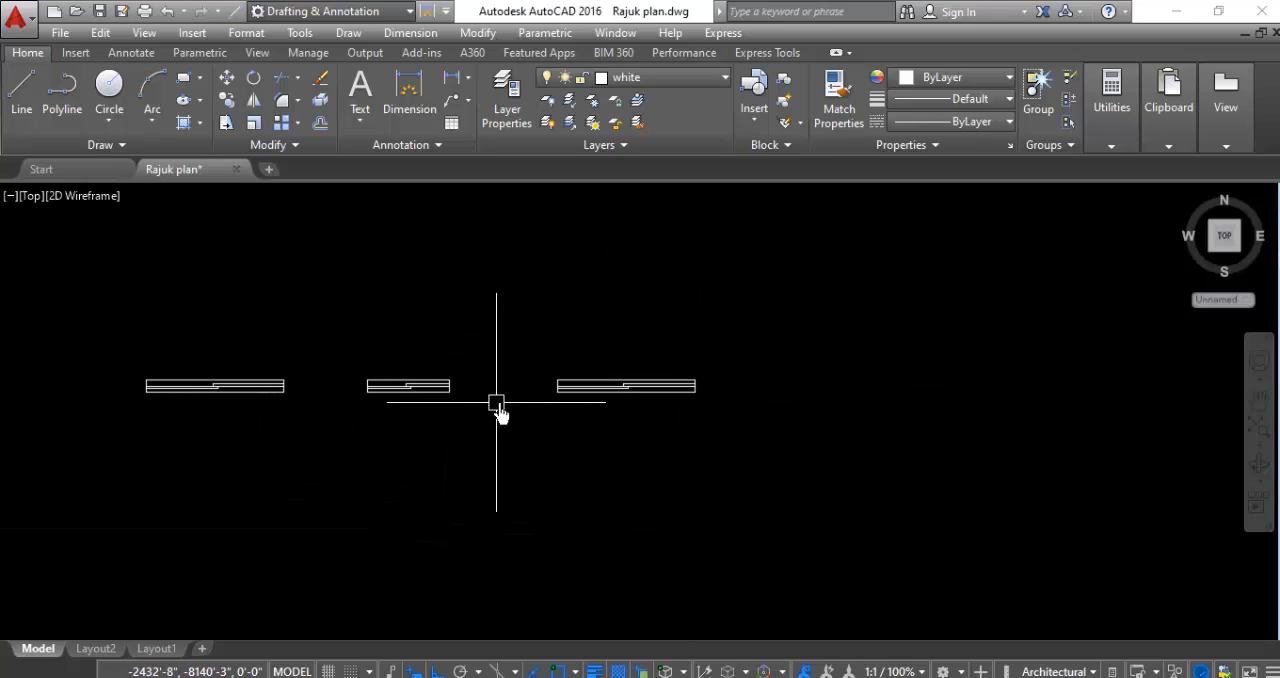
# - Draw a vertical guide line down from the midpoint of the easternmost window's upper edge, extending below the window
pyautogui.scroll(4, 635, 390)
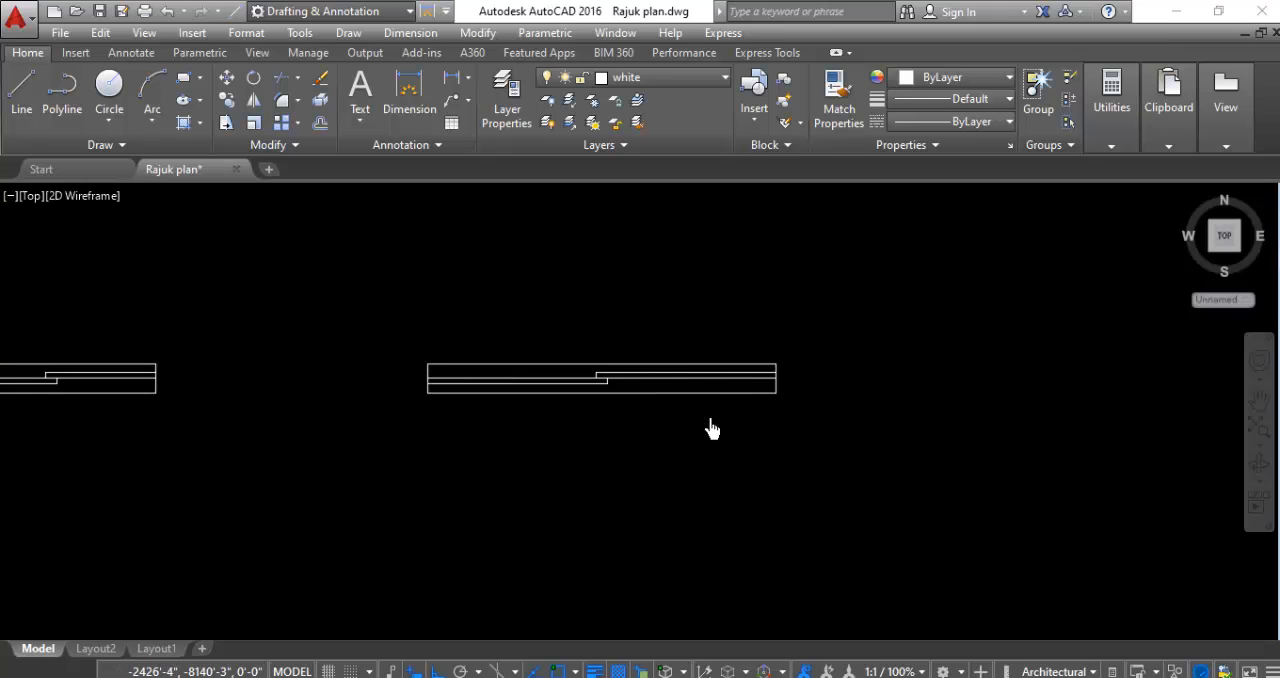
pyautogui.scroll(2, 708, 428)
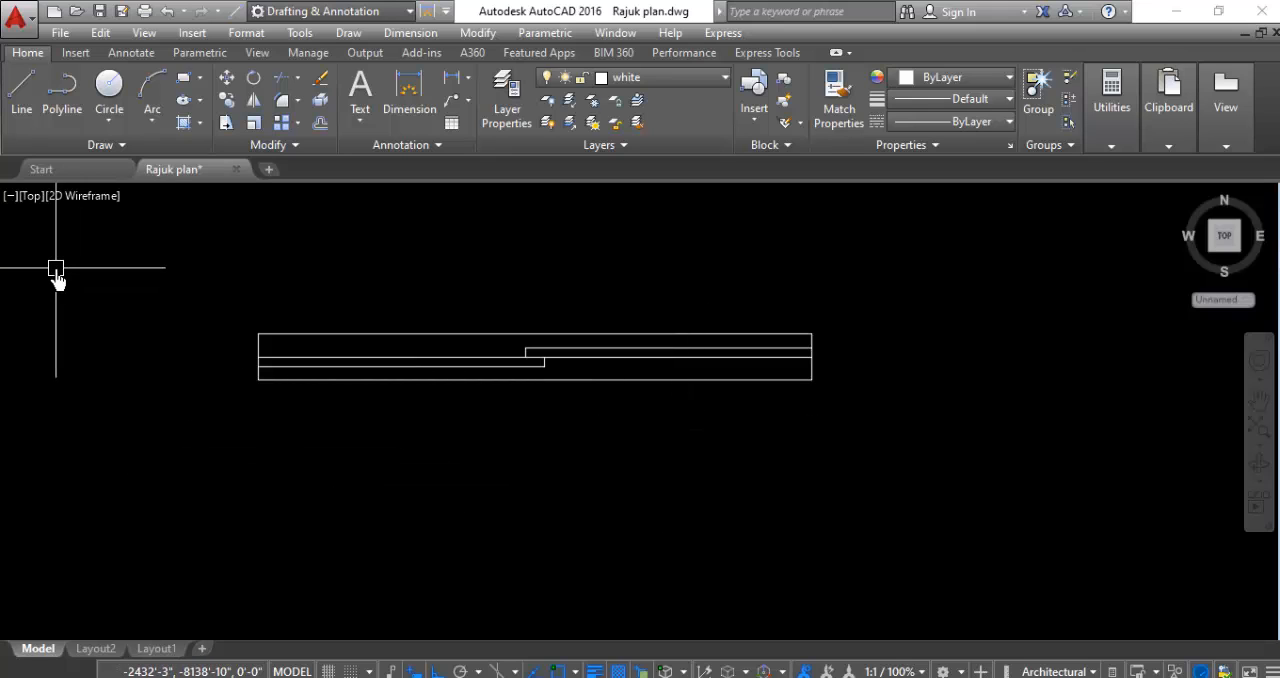
pyautogui.click(16, 97)
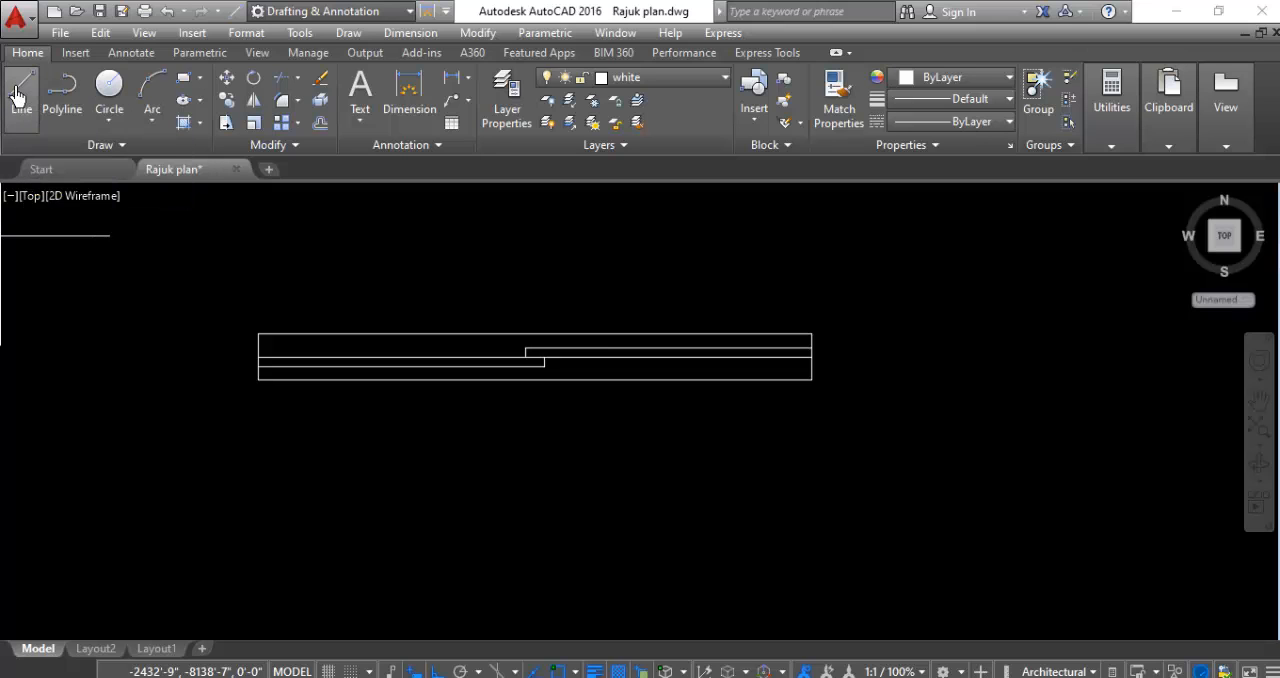
pyautogui.click(535, 336)
pyautogui.click(535, 493)
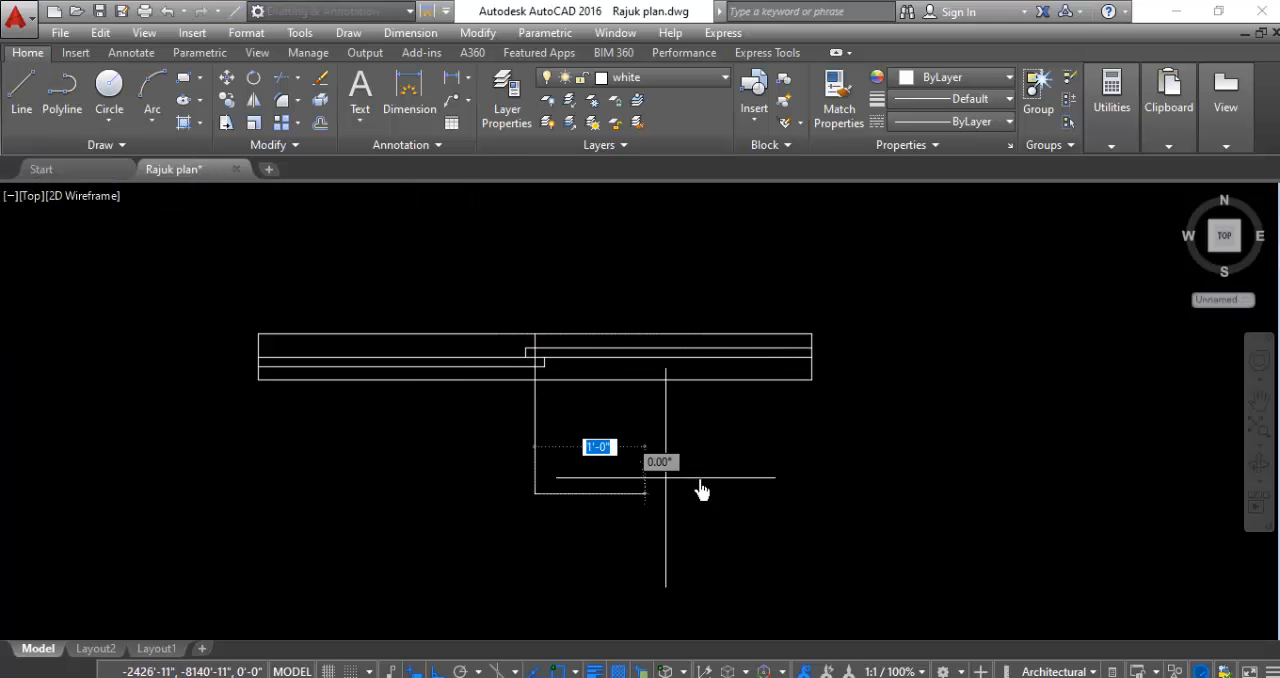
pyautogui.press('Escape')
# - Offset the easternmost window's vertical centre guide line 1' to both sides
pyautogui.write('o')
pyautogui.press('Return')
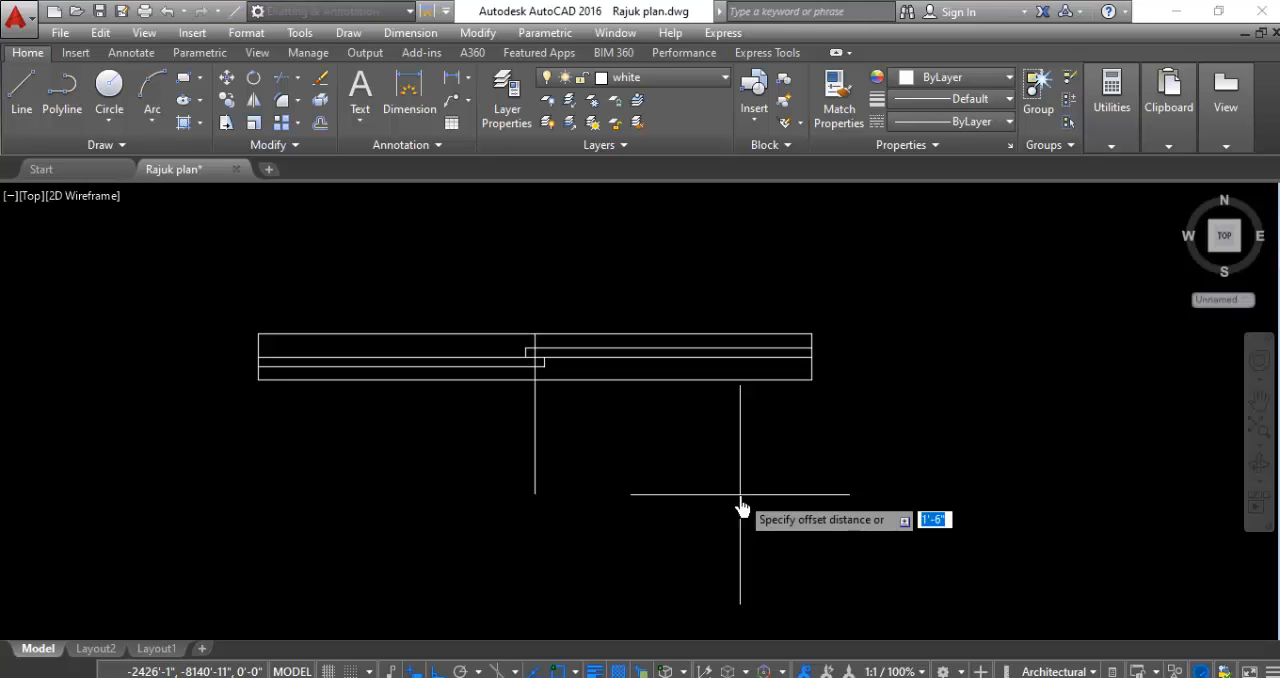
pyautogui.write('1')
pyautogui.press('Return')
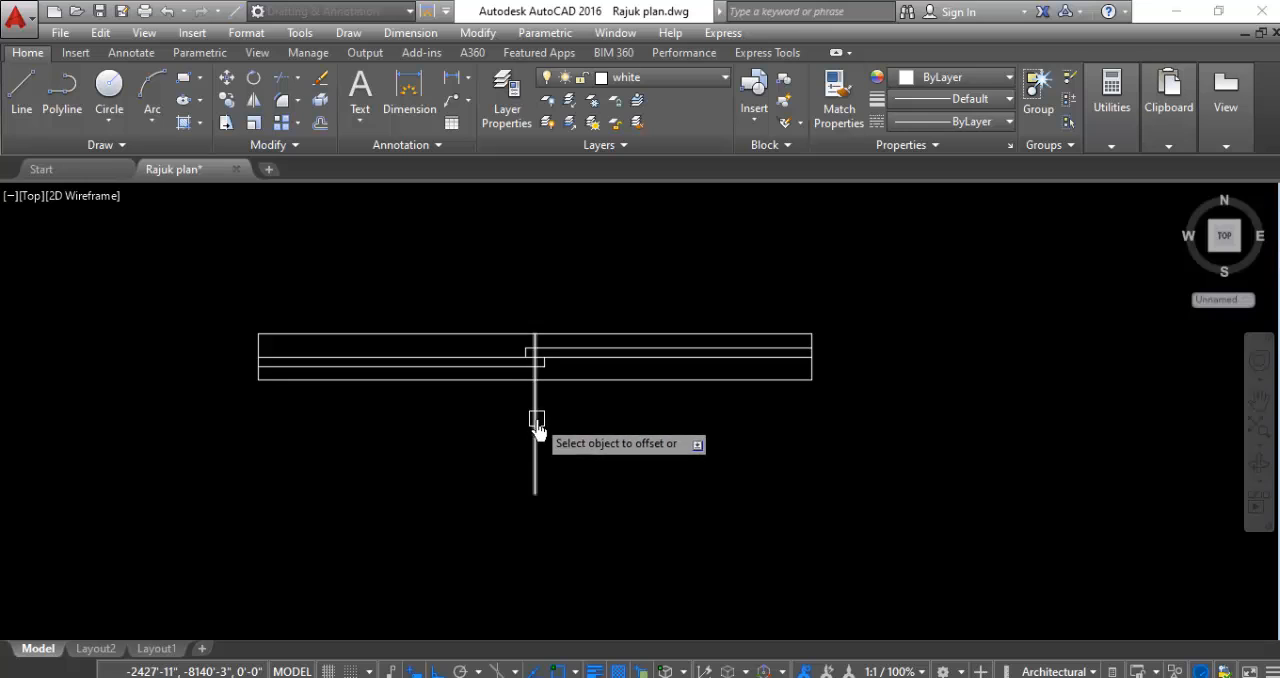
pyautogui.click(535, 423)
pyautogui.click(361, 438)
pyautogui.click(534, 440)
pyautogui.click(771, 486)
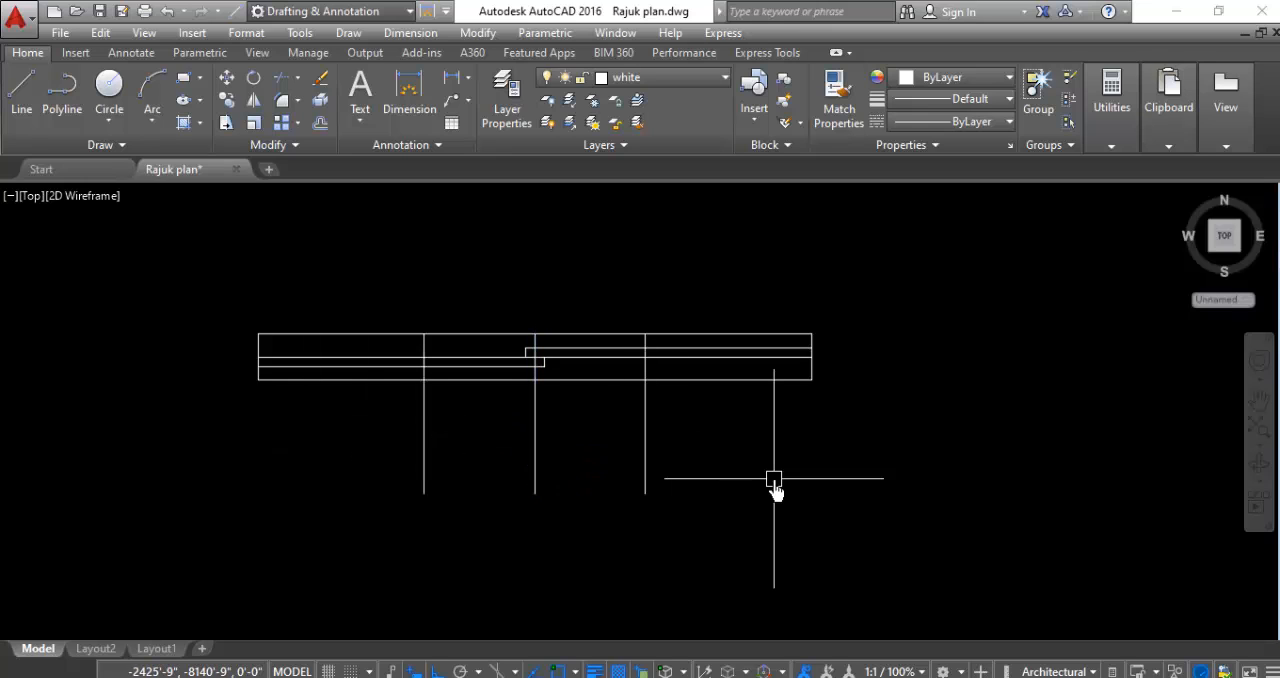
# - Trim the easternmost window's horizontal lines where they extend beyond the two outer guide lines
pyautogui.write('t')
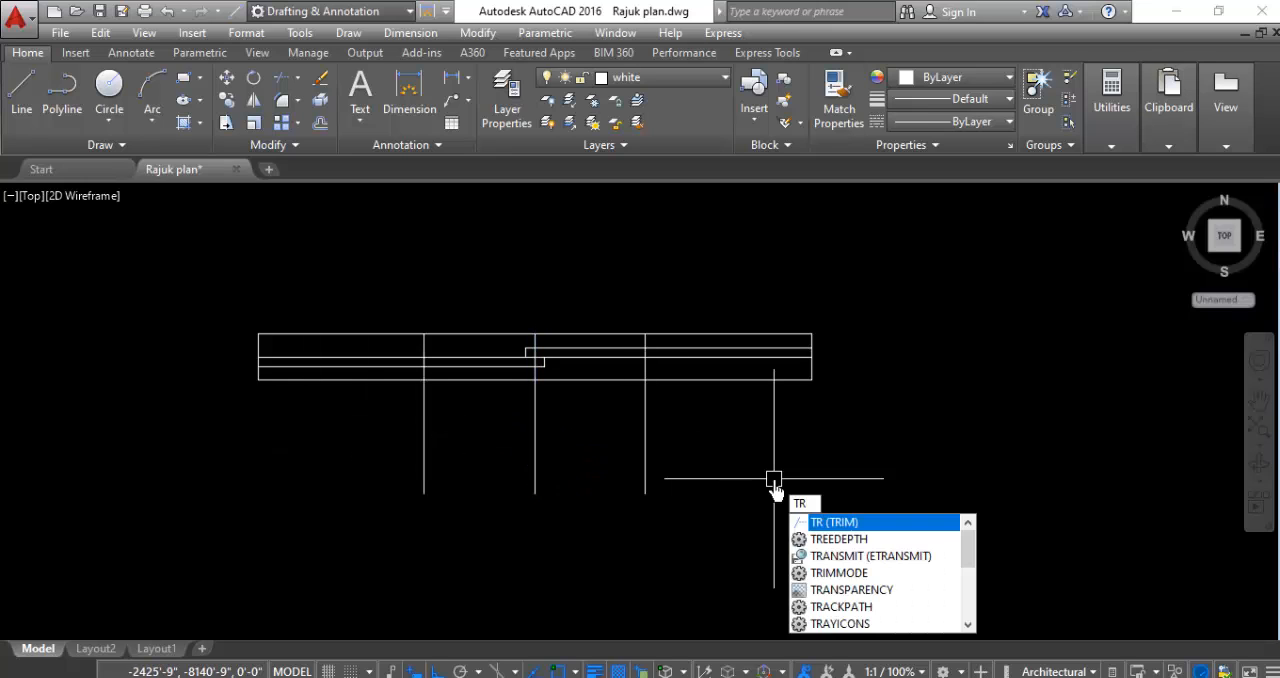
pyautogui.press('Return')
pyautogui.press('Return')
pyautogui.click(847, 283)
pyautogui.click(762, 489)
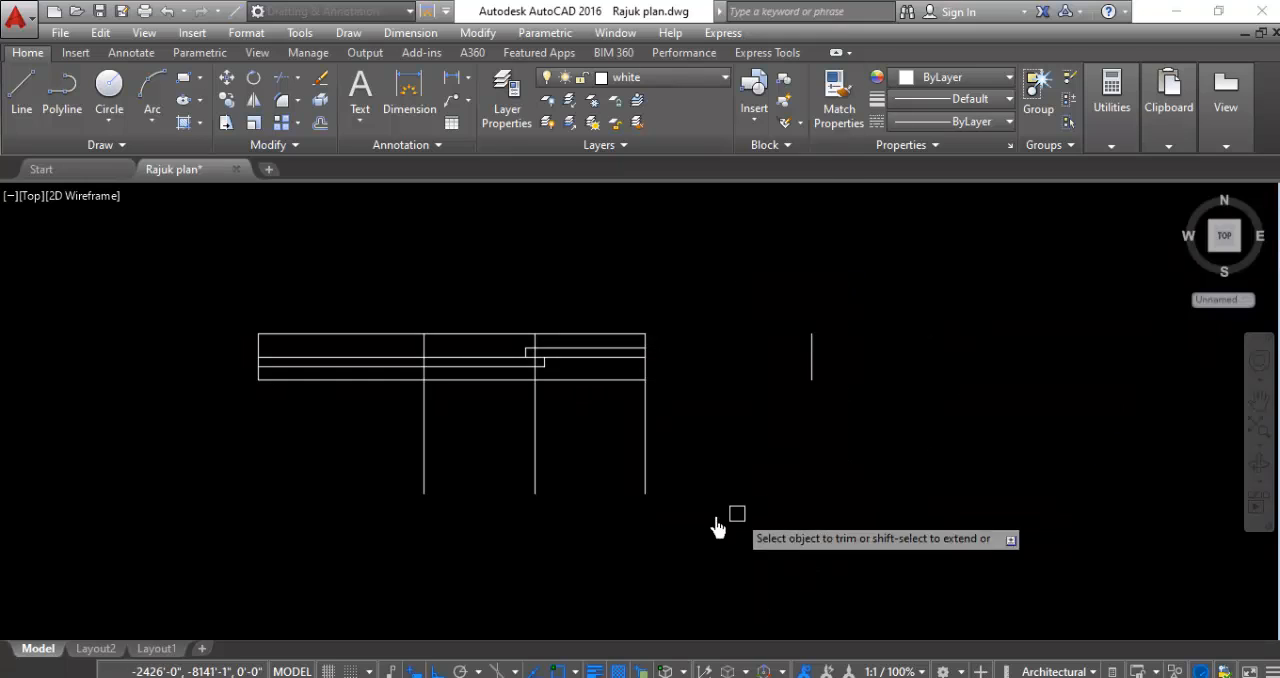
pyautogui.click(352, 250)
pyautogui.click(195, 504)
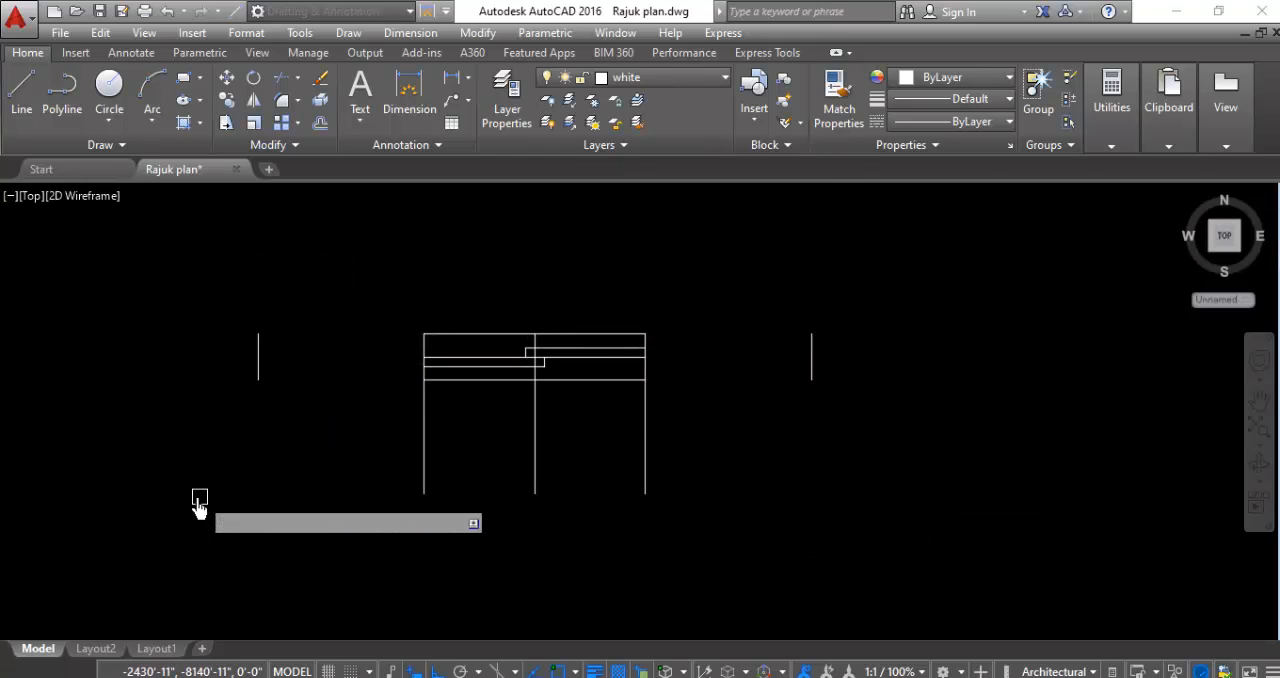
# - Trim the three vertical guide lines where they extend below the easternmost window's lower edge
pyautogui.write('tr')
pyautogui.press('Return')
pyautogui.press('Return')
pyautogui.click(799, 416)
pyautogui.click(385, 481)
pyautogui.press('Escape')
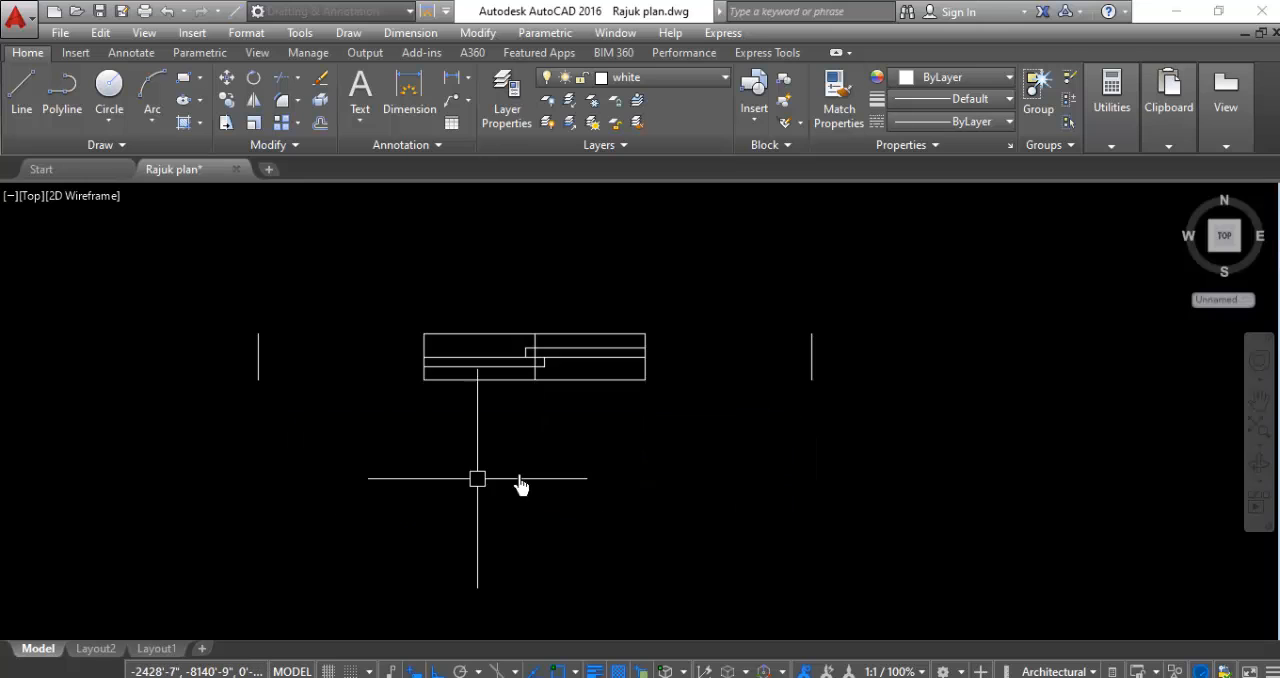
# - Delete the two detached short end lines on either side of the shortened easternmost window
pyautogui.click(915, 322)
pyautogui.click(709, 449)
pyautogui.click(306, 318)
pyautogui.click(120, 442)
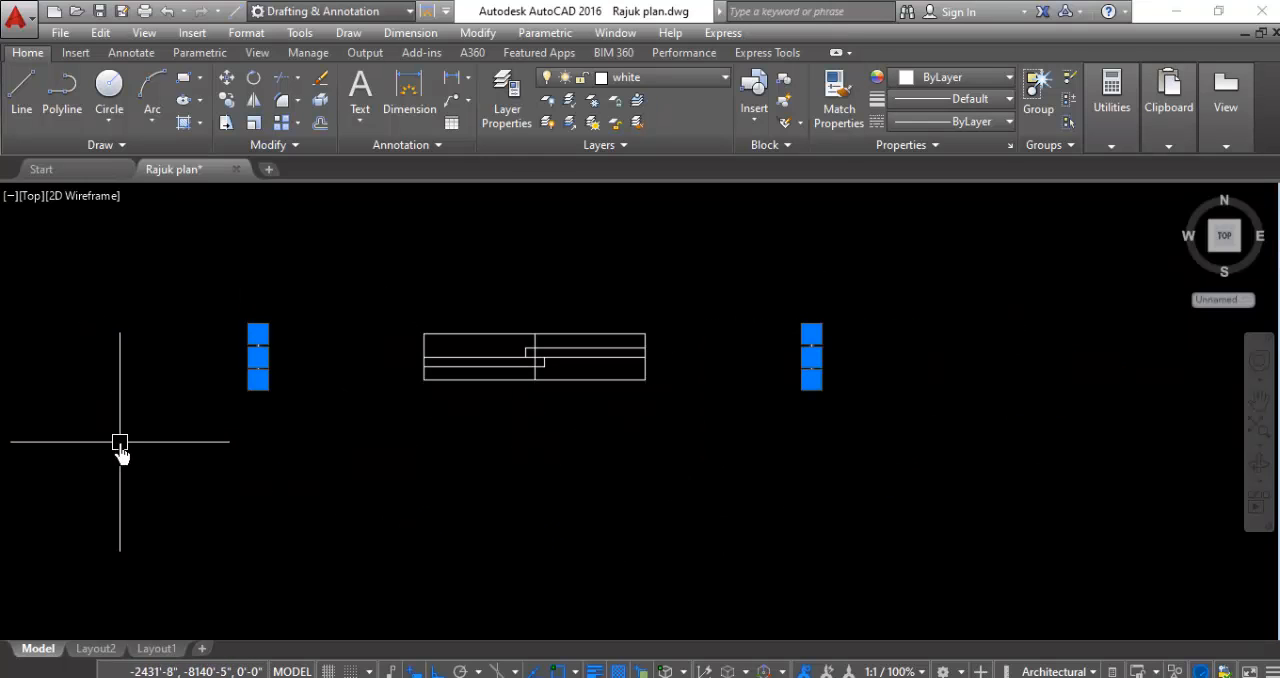
pyautogui.write('e')
pyautogui.press('Return')
# - Erase the remaining vertical guide line through the centre of the easternmost window
pyautogui.scroll(2, 526, 351)
pyautogui.scroll(5, 525, 356)
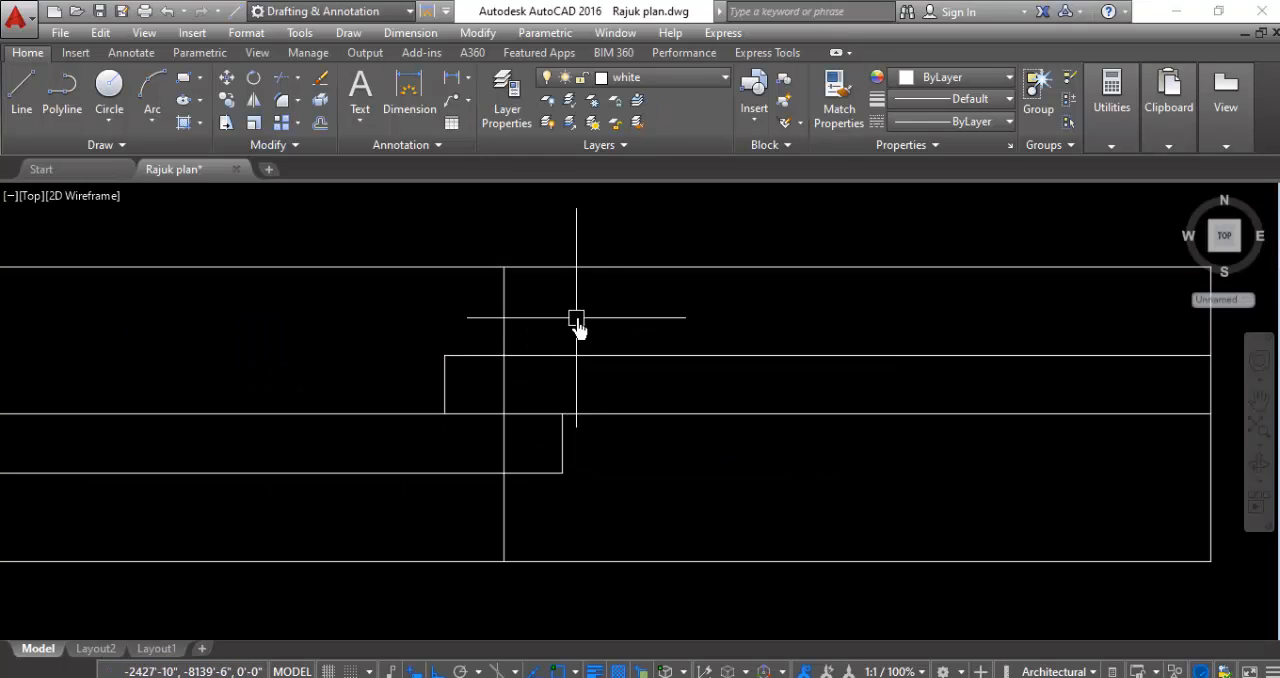
pyautogui.click(574, 300)
pyautogui.click(311, 301)
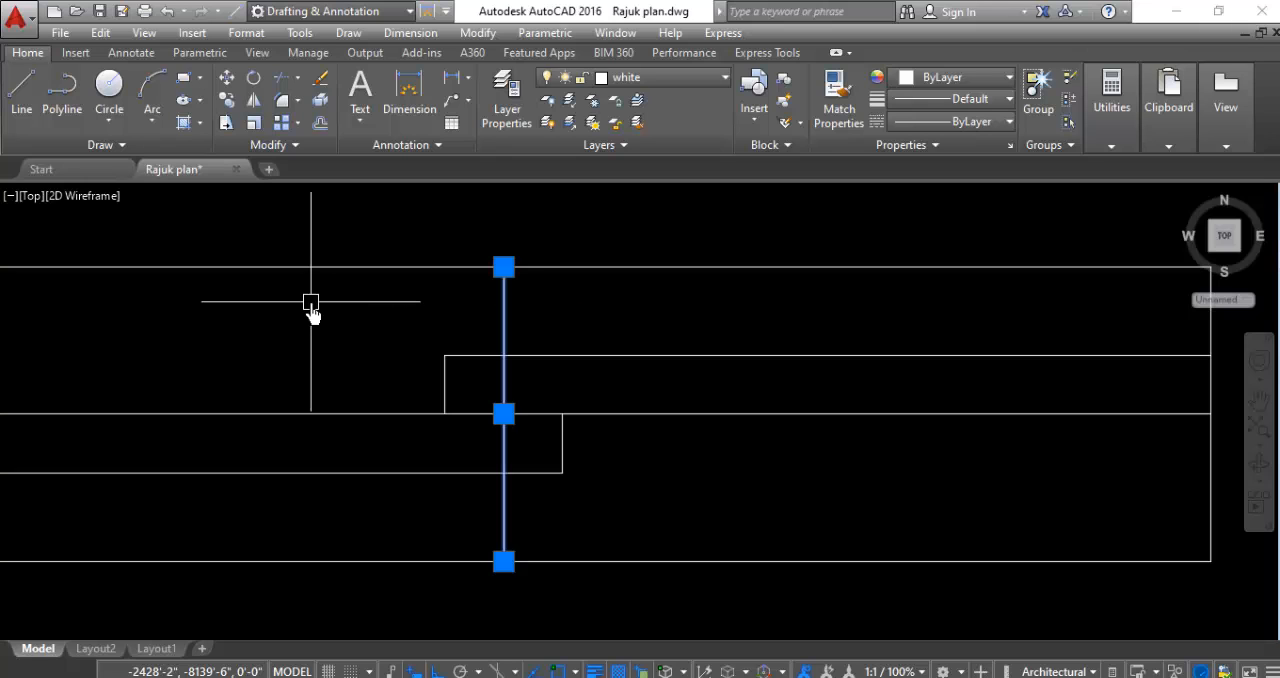
pyautogui.press('Escape')
# - Move the middle window horizontally closer to the 5' window
pyautogui.scroll(-6, 420, 330)
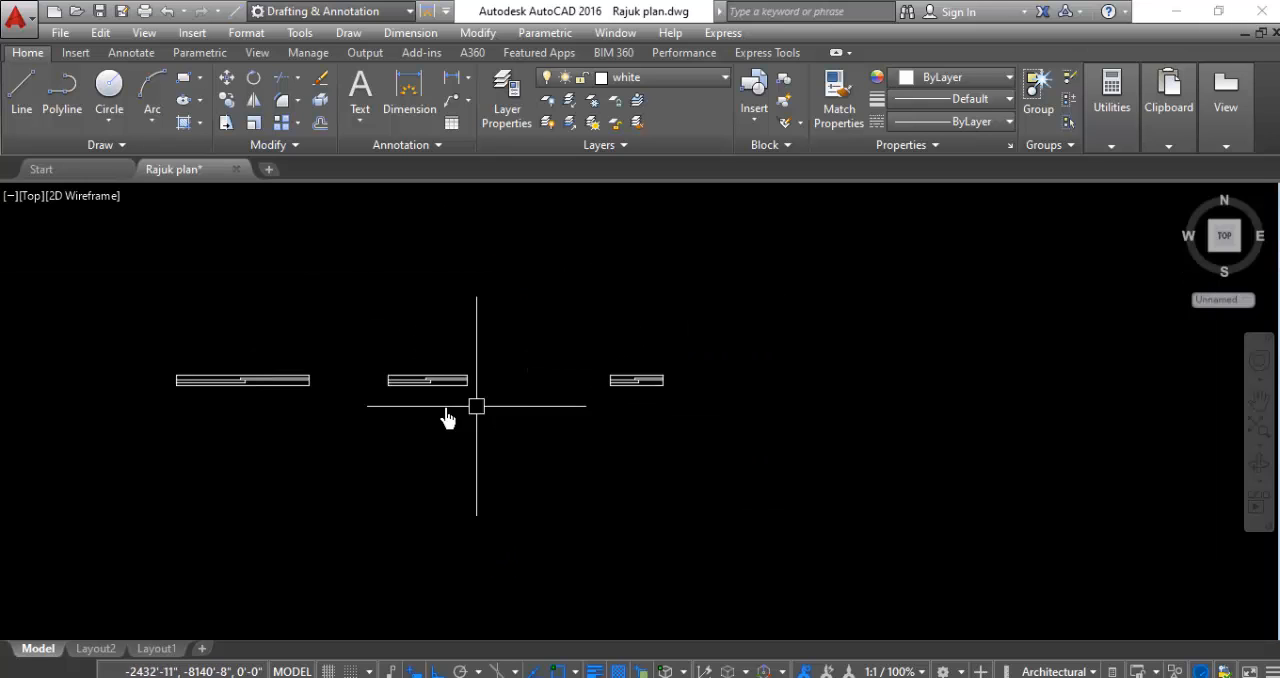
pyautogui.click(524, 363)
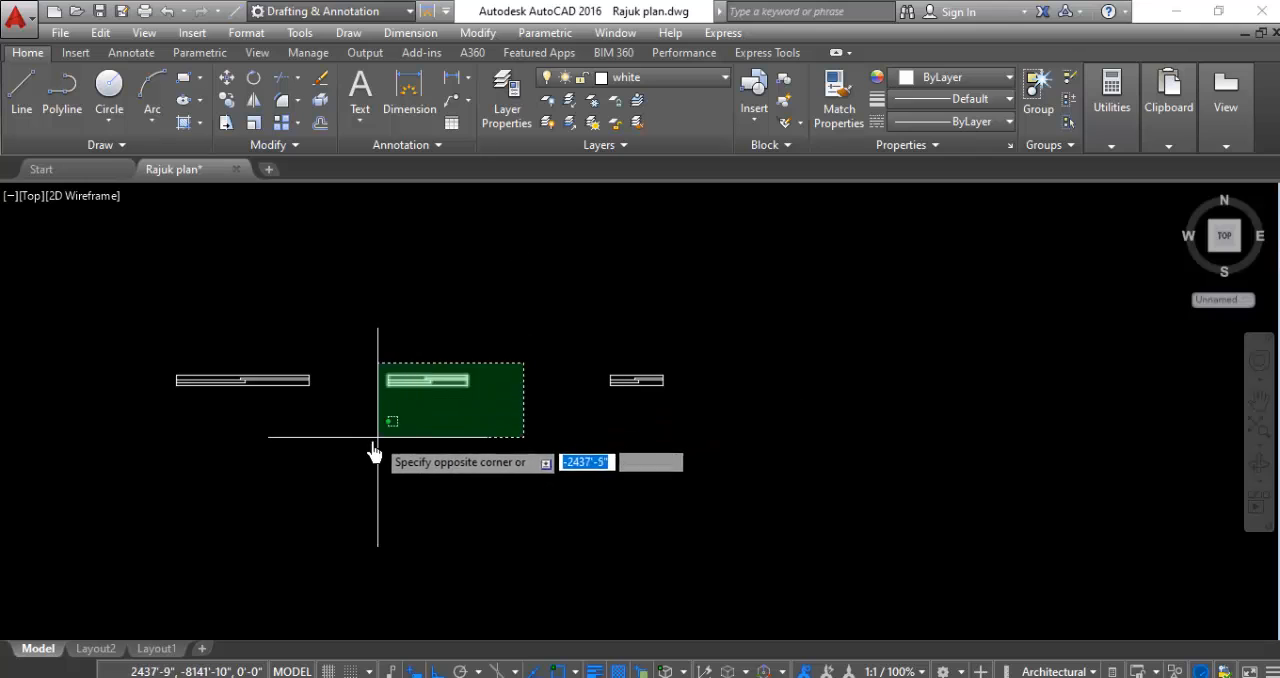
pyautogui.click(371, 453)
pyautogui.rightClick(364, 457)
pyautogui.click(438, 164)
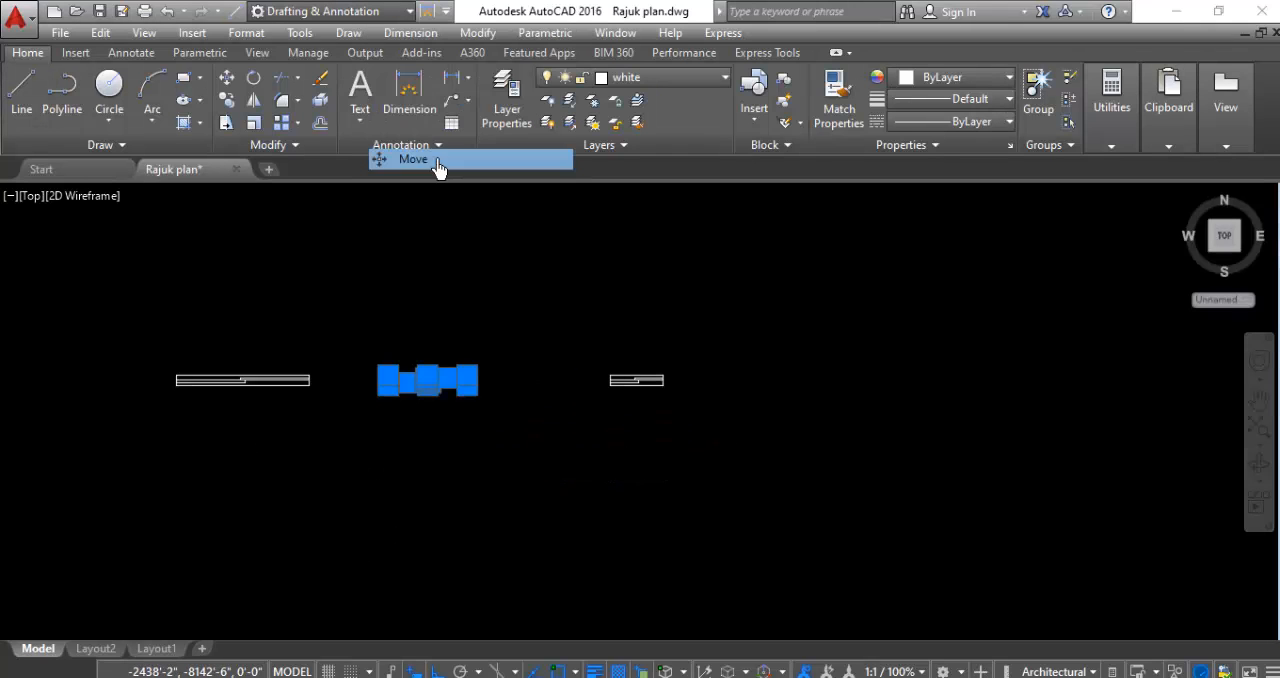
pyautogui.click(429, 376)
pyautogui.click(389, 376)
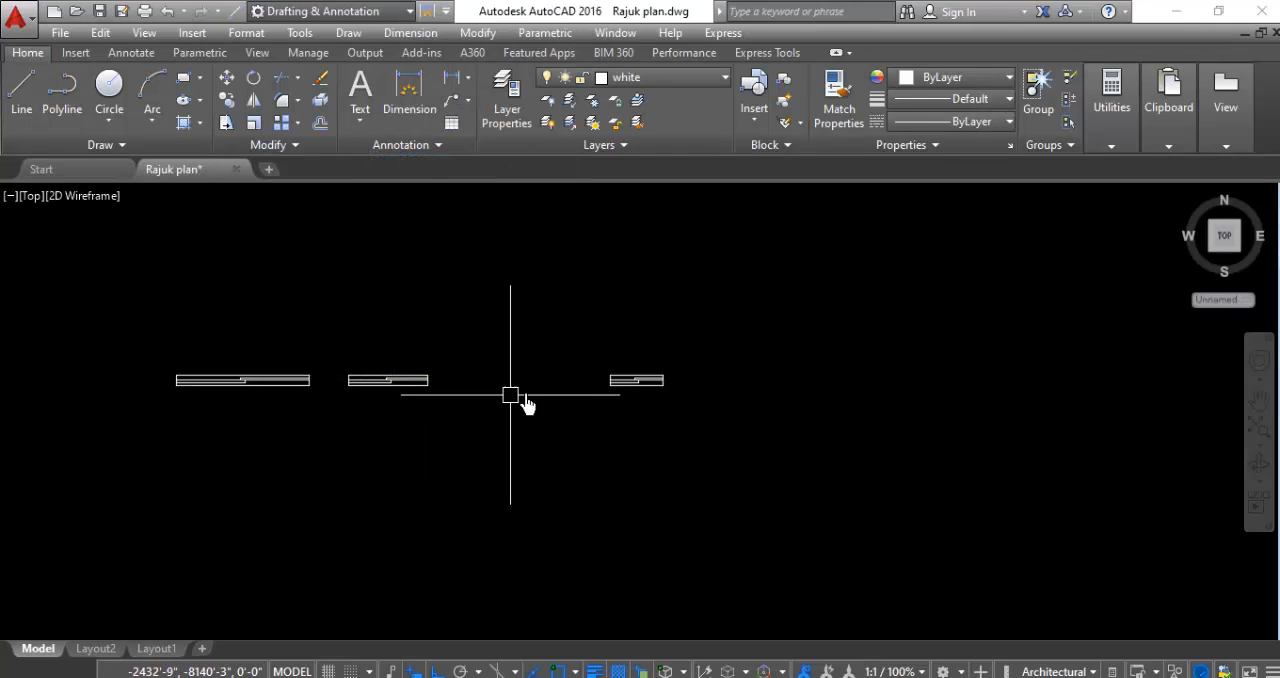
# - Move the shortest window horizontally west so that it sits closer to the middle window
pyautogui.click(741, 330)
pyautogui.click(537, 429)
pyautogui.rightClick(537, 429)
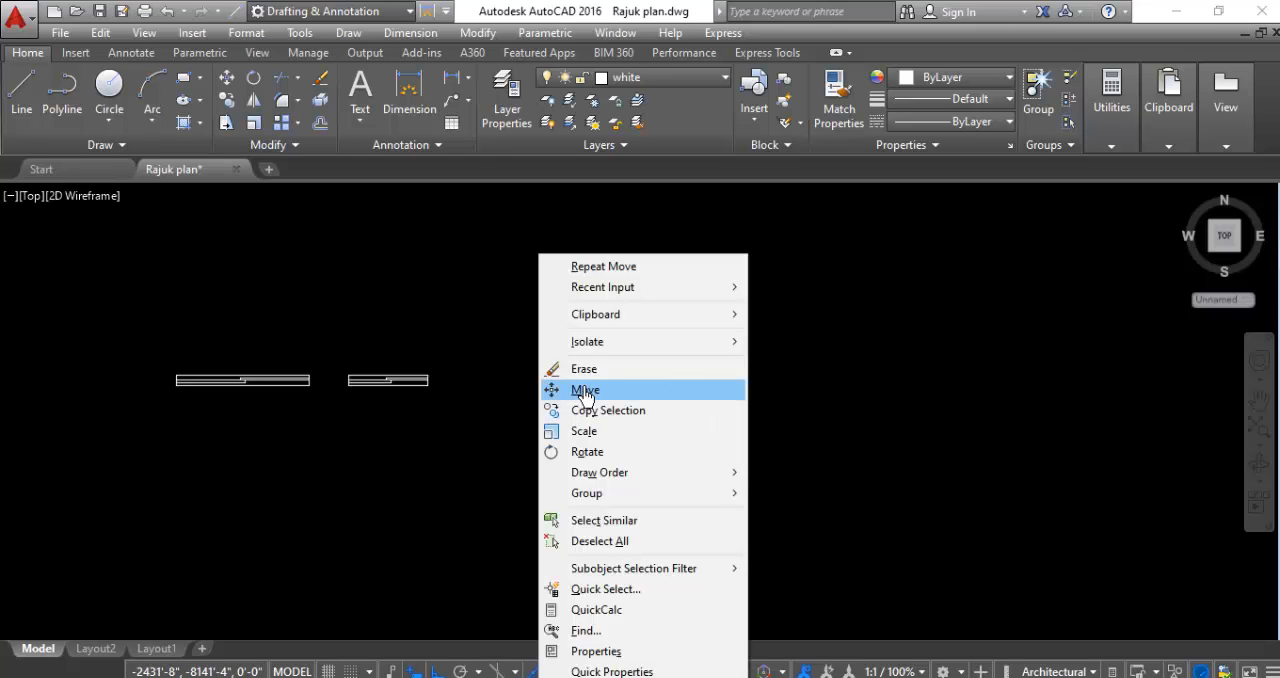
pyautogui.click(585, 392)
pyautogui.click(640, 378)
pyautogui.click(500, 378)
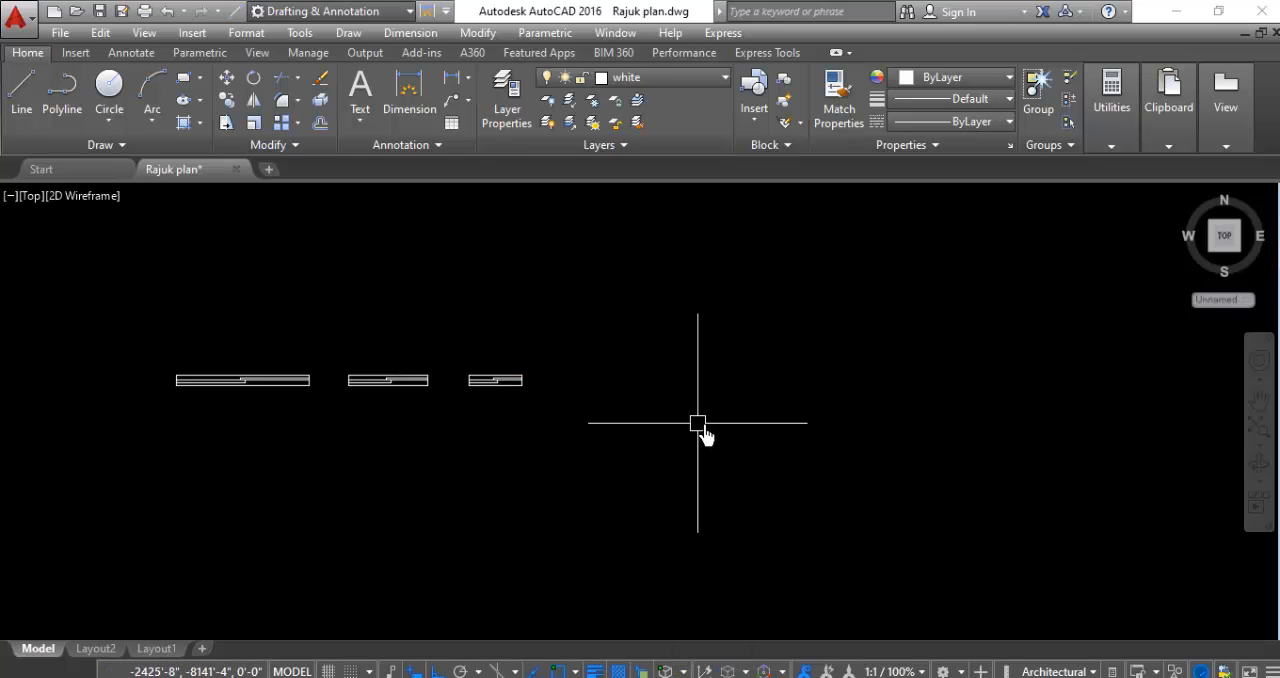
# - Assign all three window symbols to the TILES layer
pyautogui.scroll(-2, 698, 423)
pyautogui.scroll(4, 411, 392)
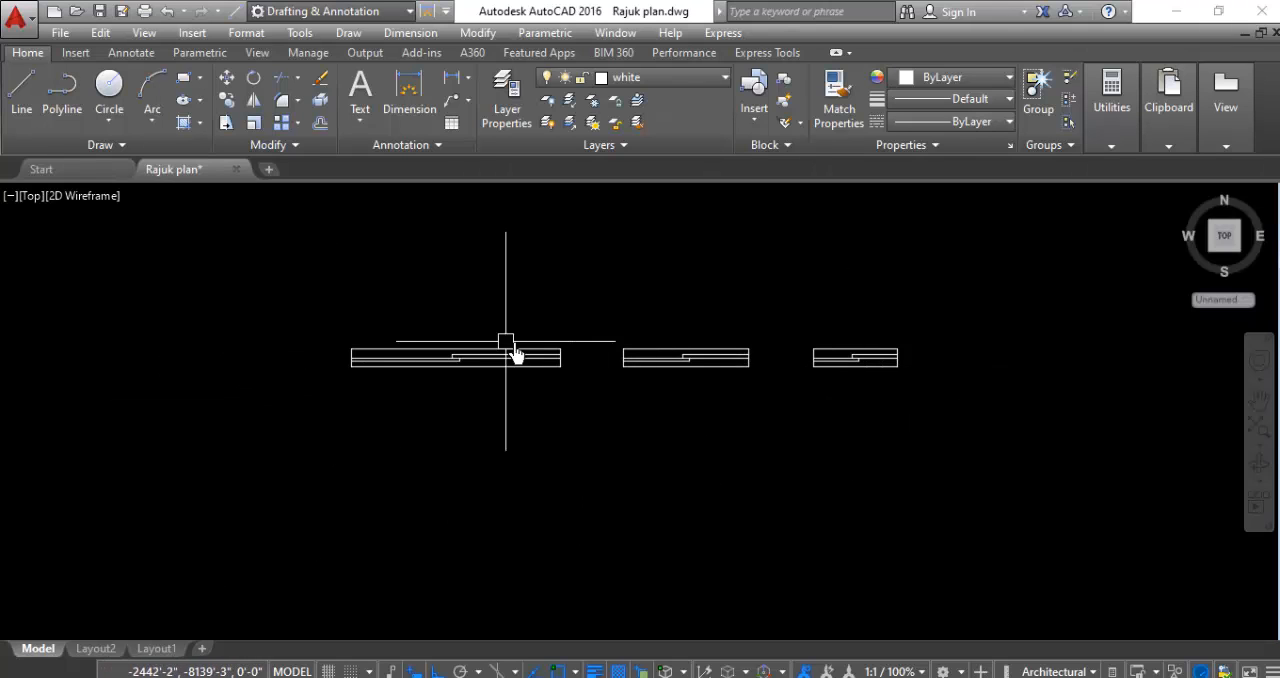
pyautogui.scroll(-3, 655, 371)
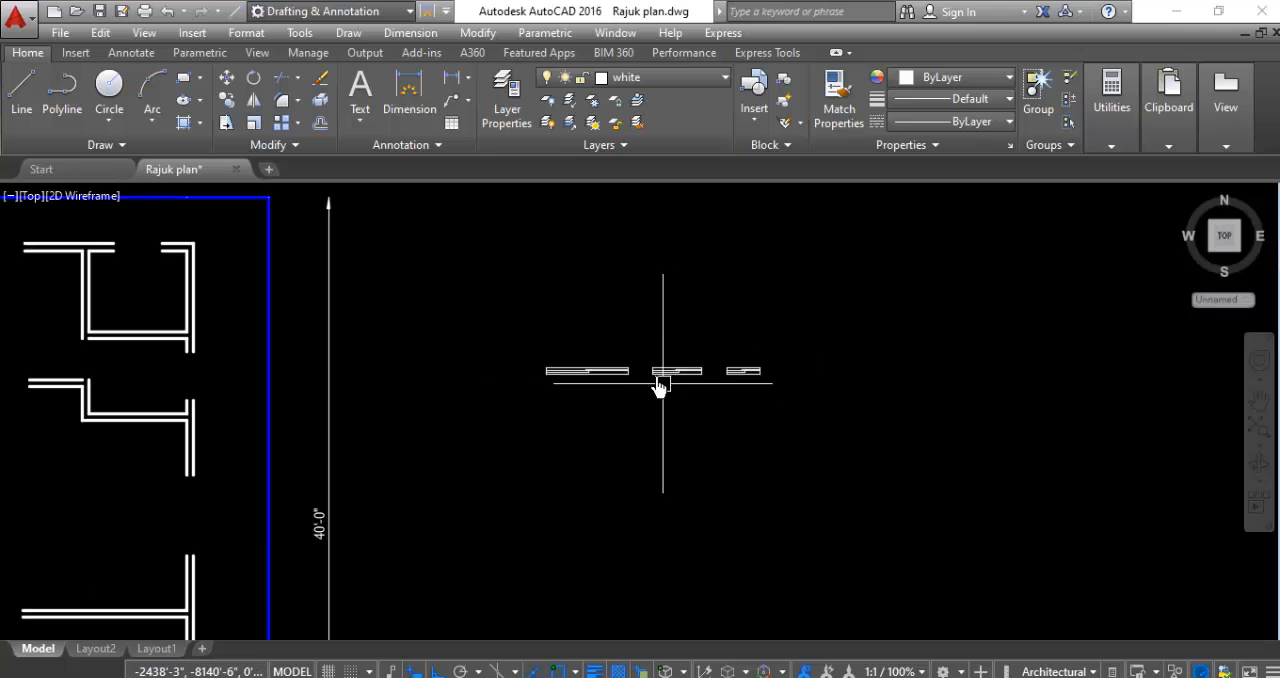
pyautogui.scroll(3, 640, 360)
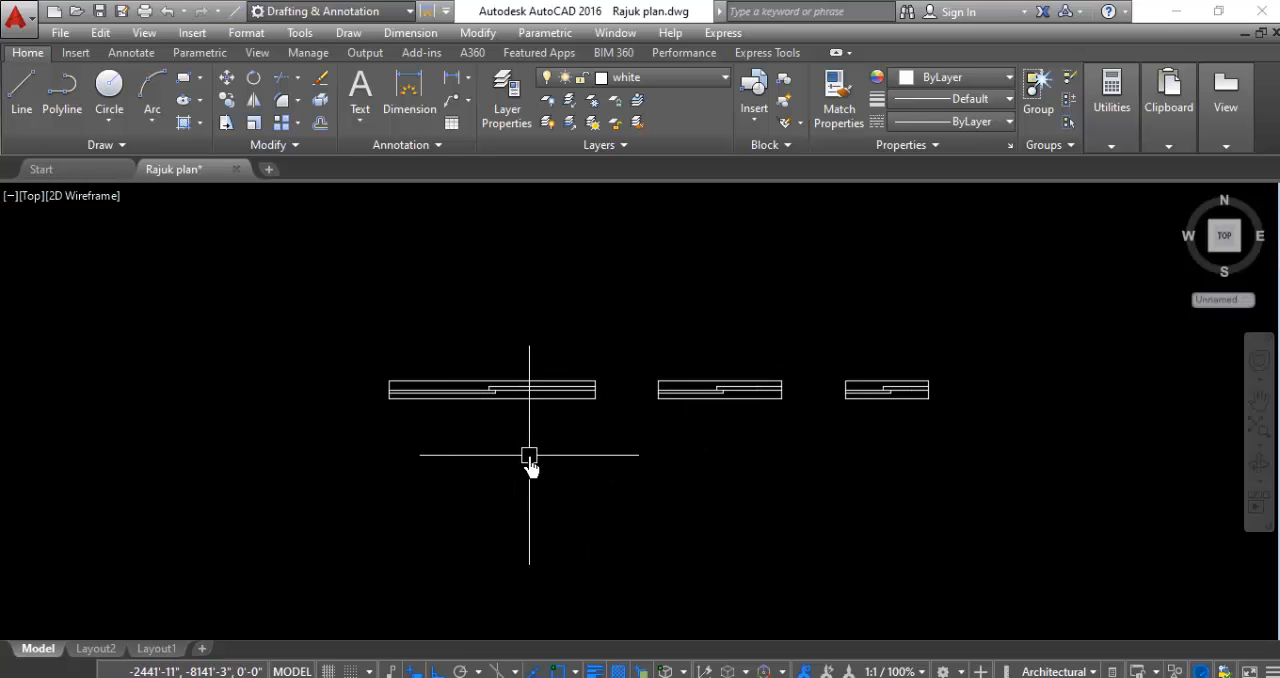
pyautogui.scroll(2, 500, 420)
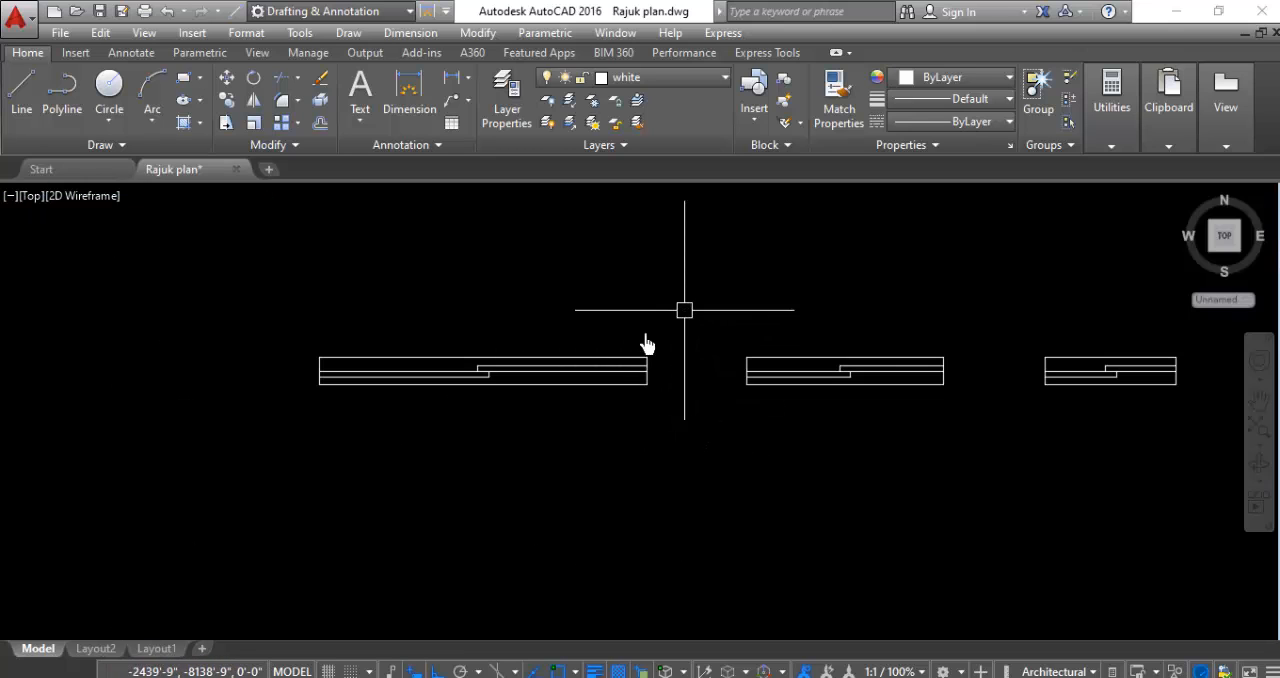
pyautogui.scroll(-4, 646, 346)
pyautogui.click(883, 297)
pyautogui.click(463, 452)
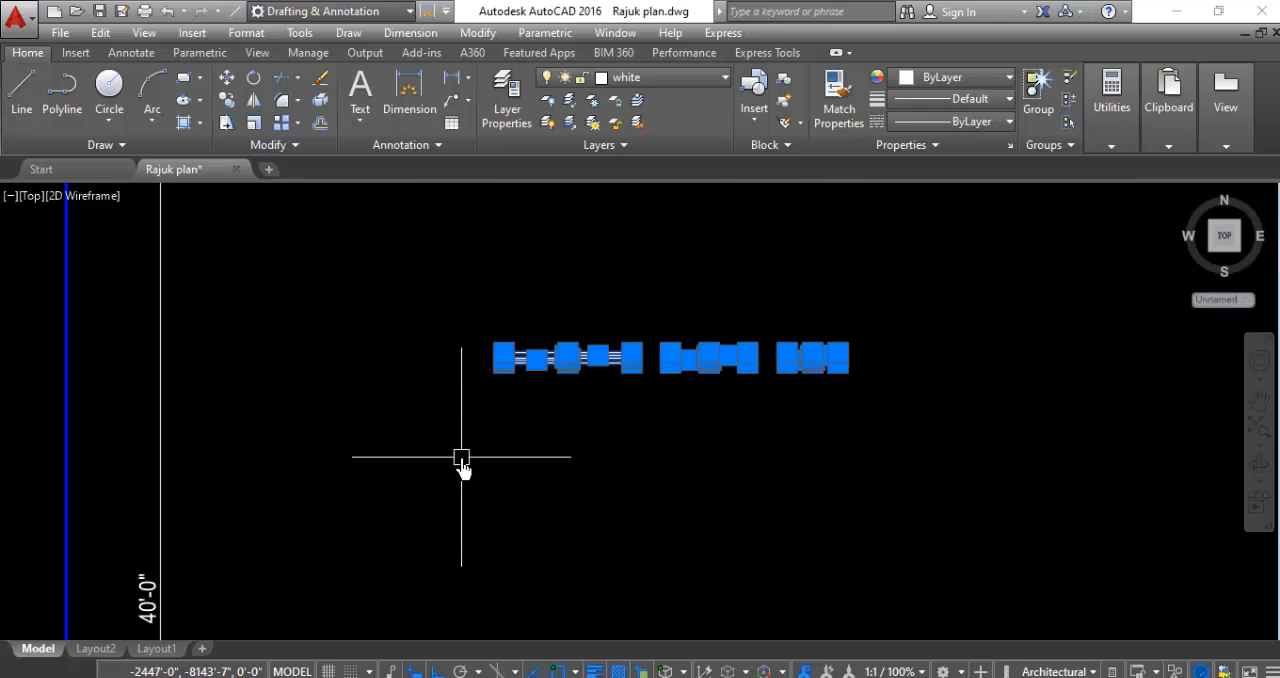
pyautogui.click(670, 79)
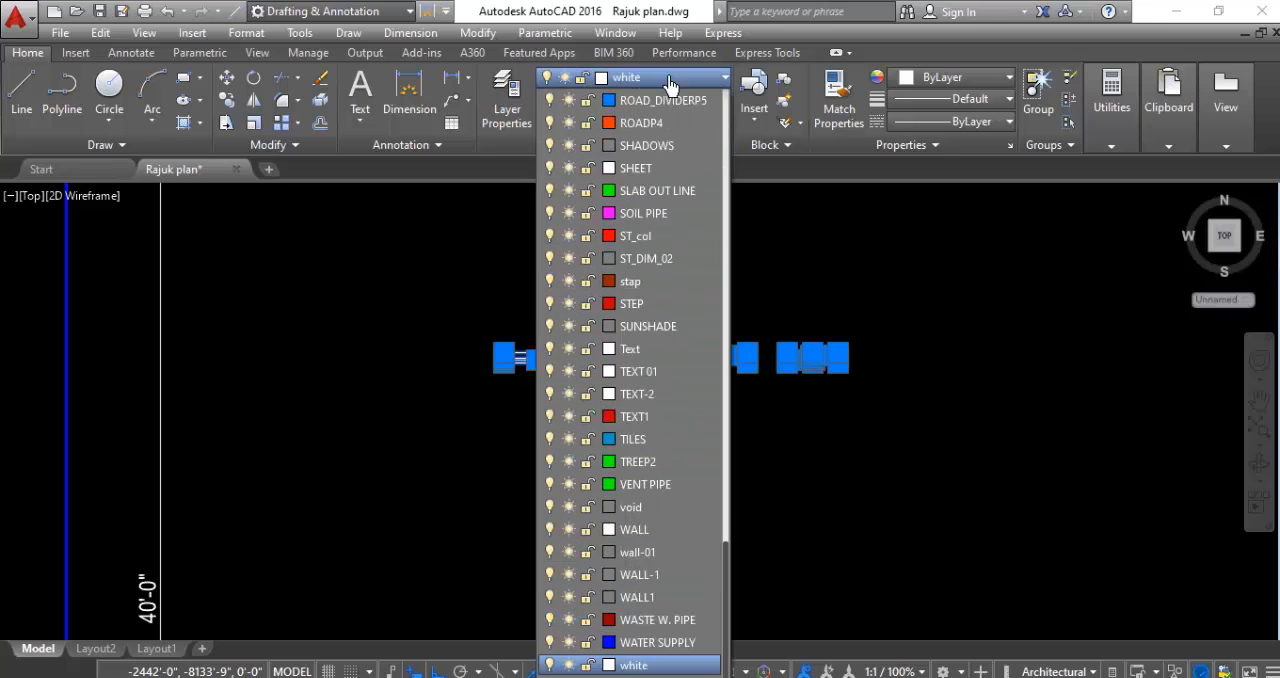
pyautogui.click(631, 442)
pyautogui.press('Escape')
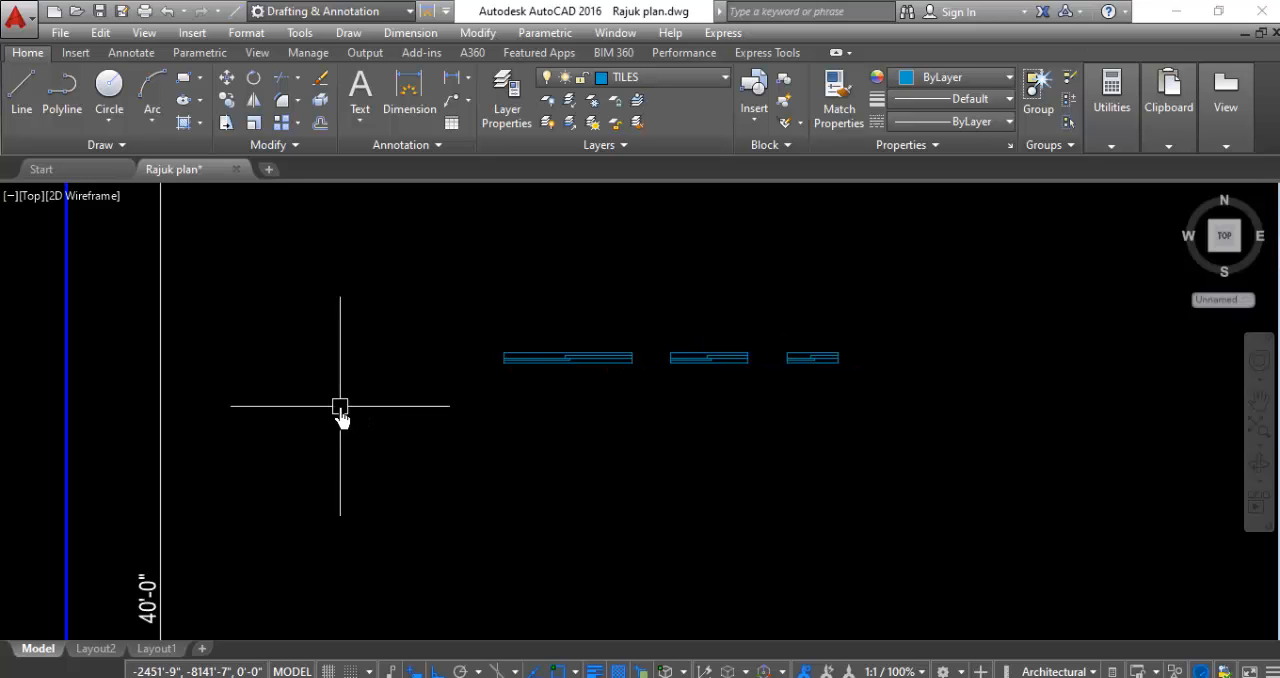
pyautogui.click(671, 281)
pyautogui.click(277, 425)
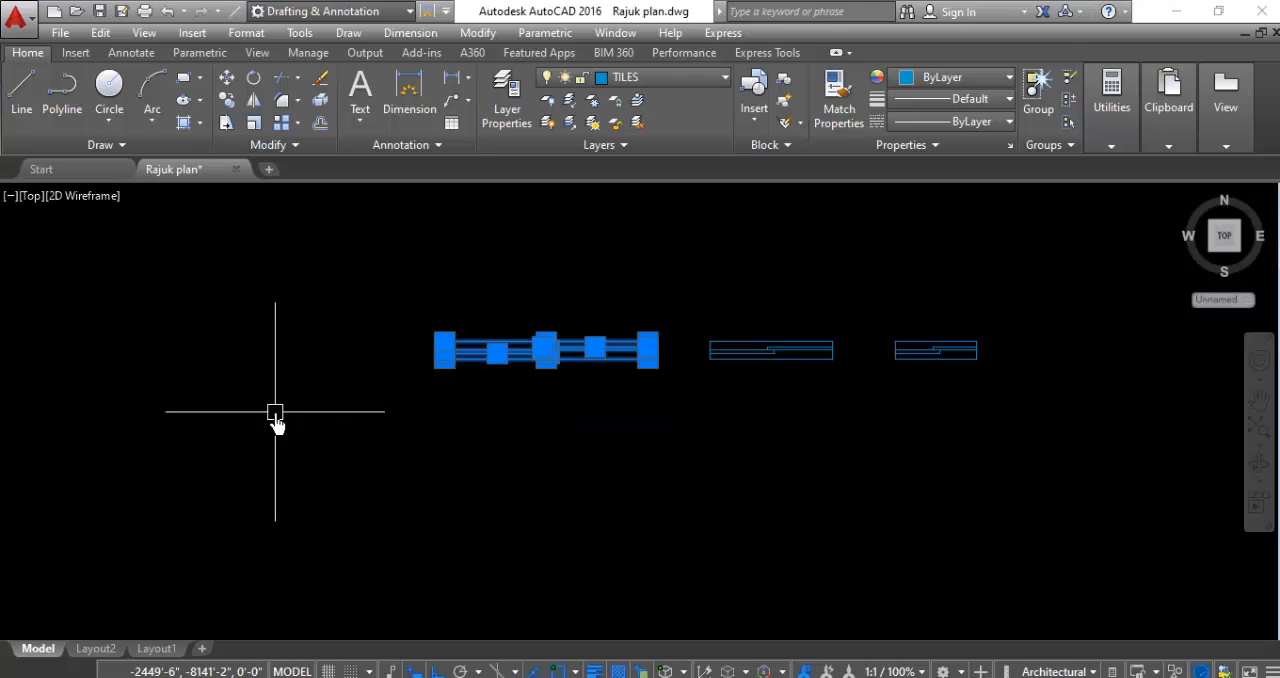
pyautogui.press('Escape')
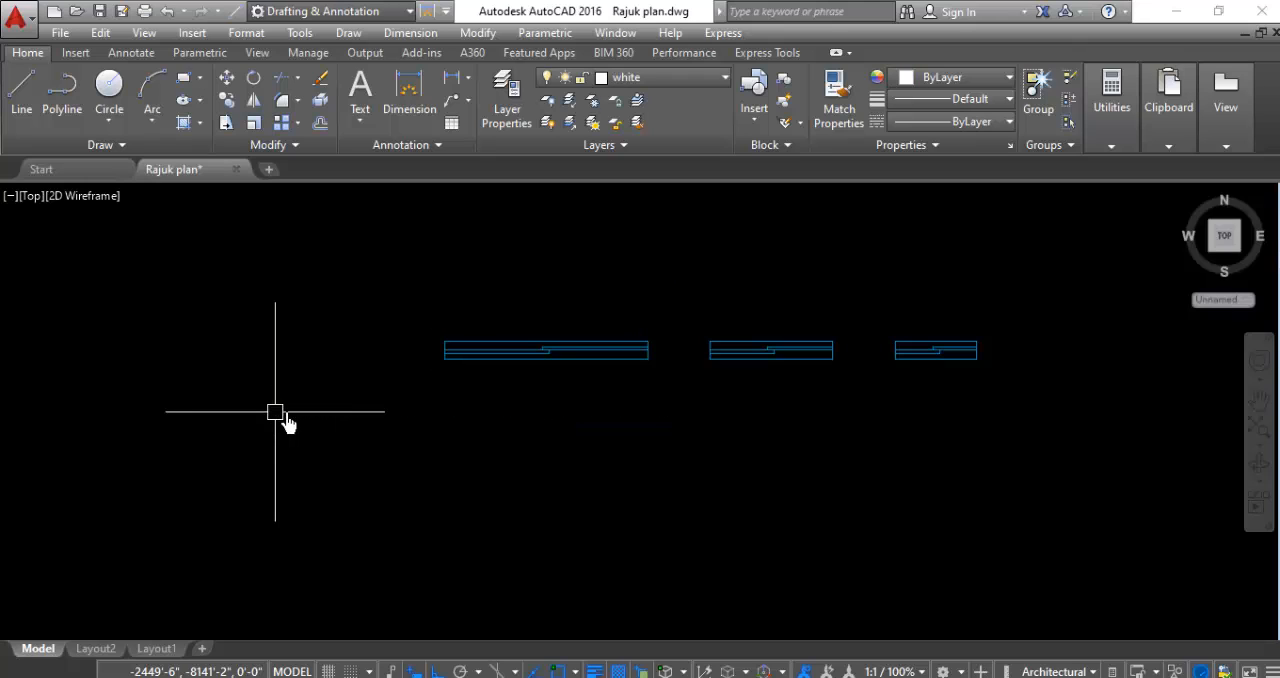
# - Convert the longest window symbol into a block named sfgfgfgf
pyautogui.click(666, 308)
pyautogui.click(349, 420)
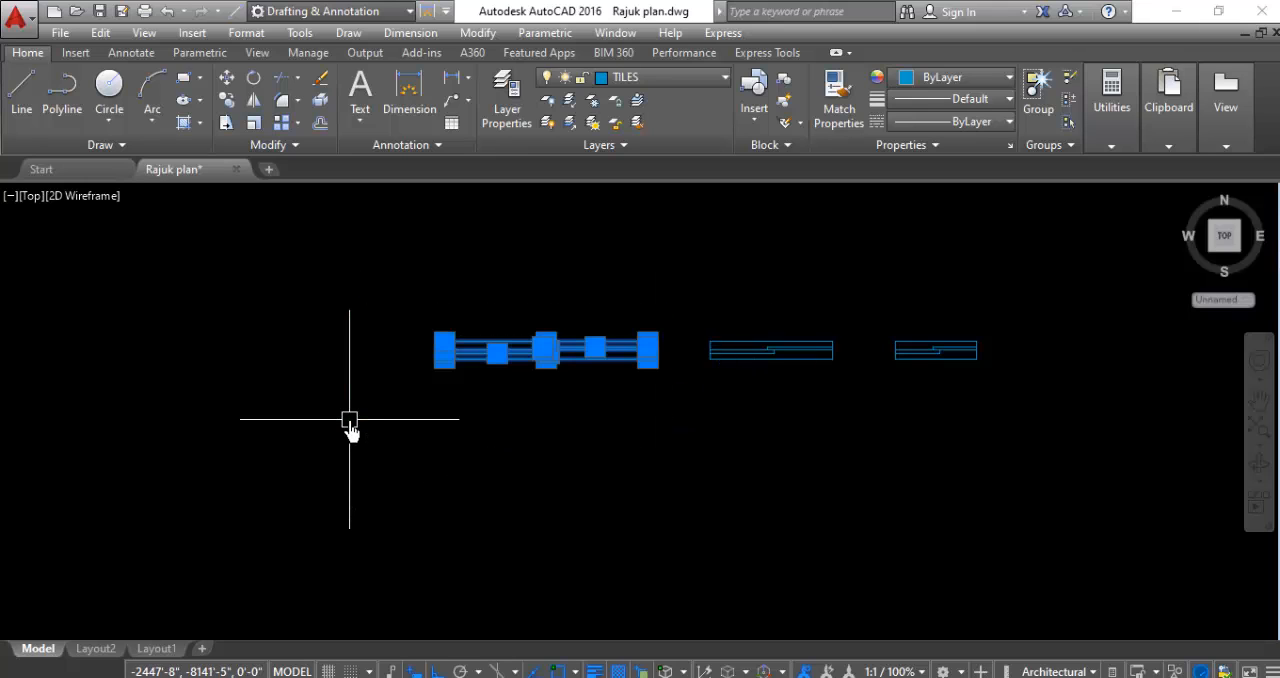
pyautogui.write('B')
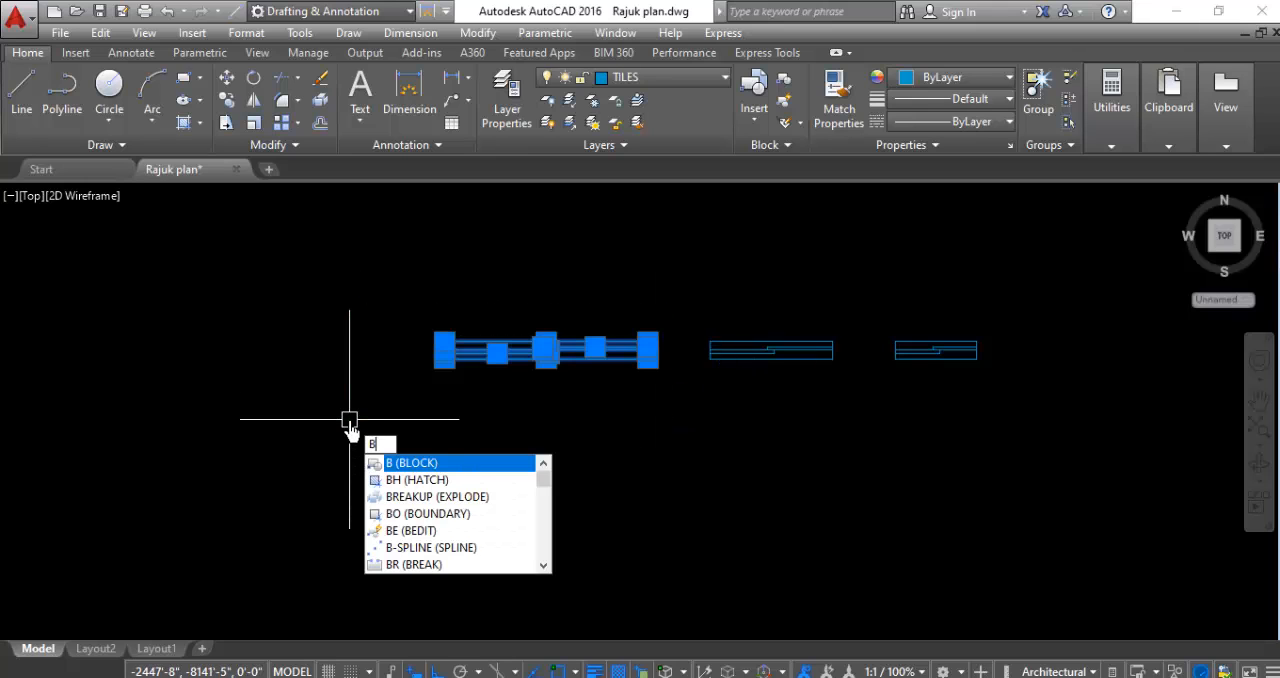
pyautogui.press('Return')
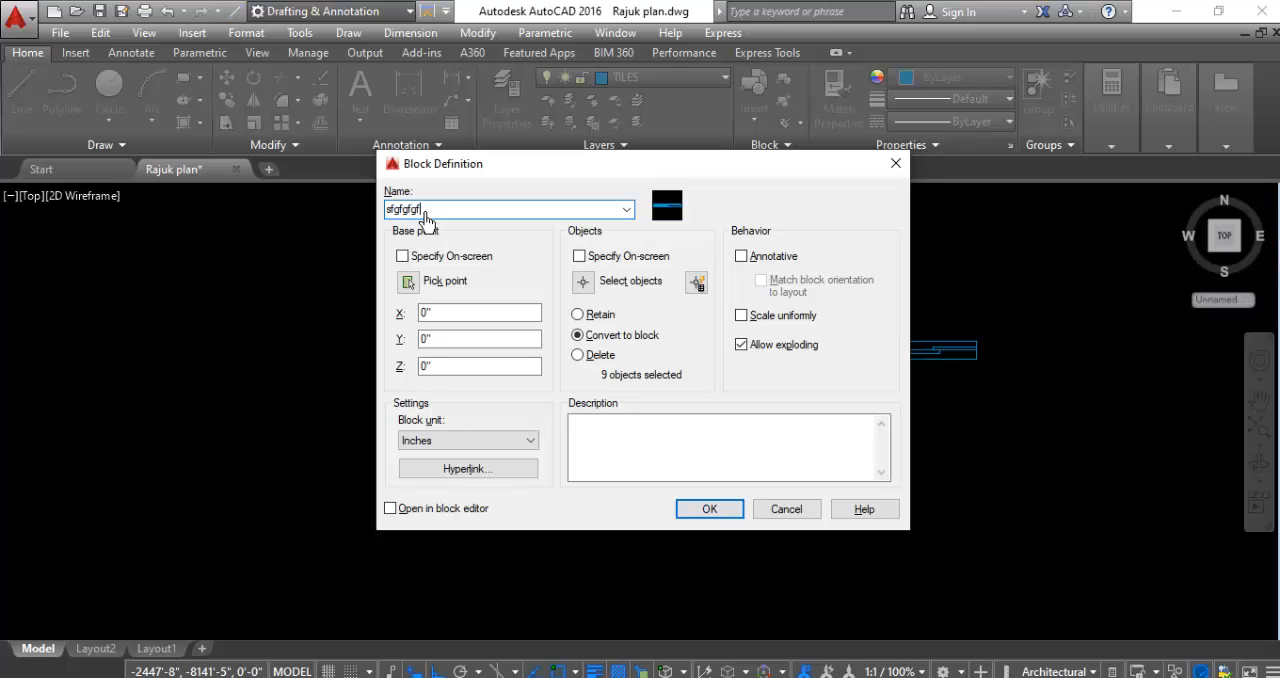
pyautogui.write('sfgfgfgf')
pyautogui.click(697, 508)
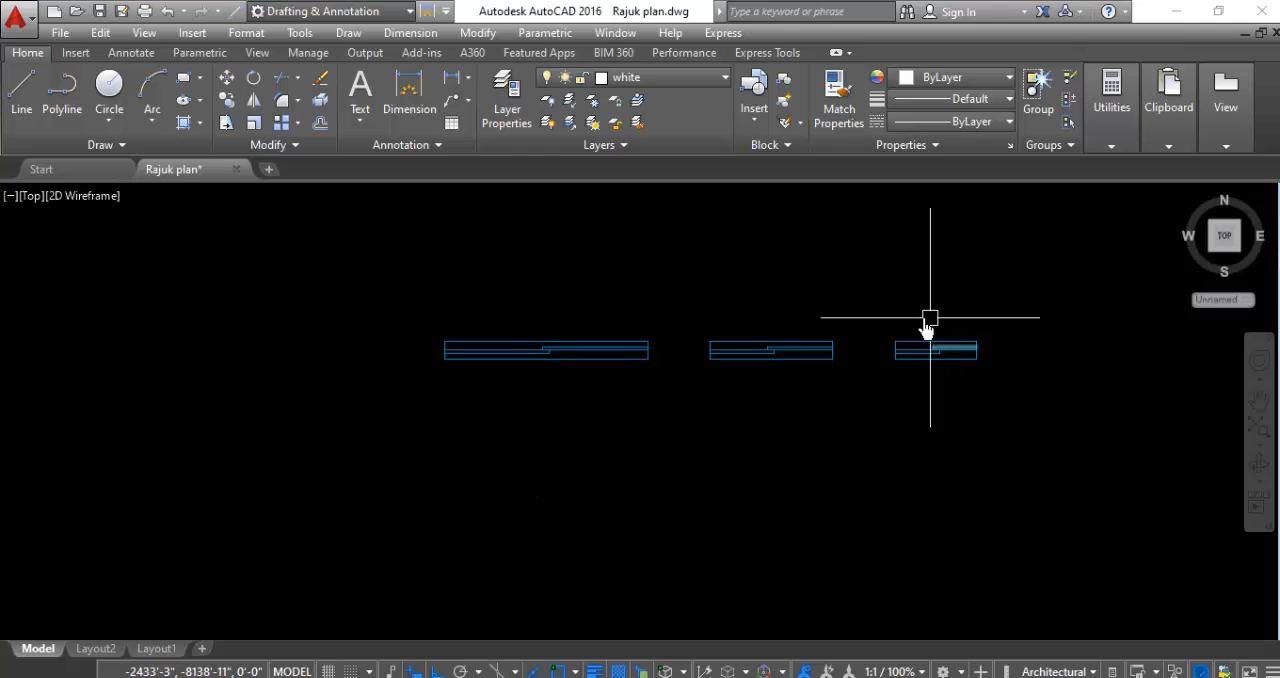
# - Convert the middle window symbol into a block named dgd
pyautogui.click(864, 298)
pyautogui.click(700, 440)
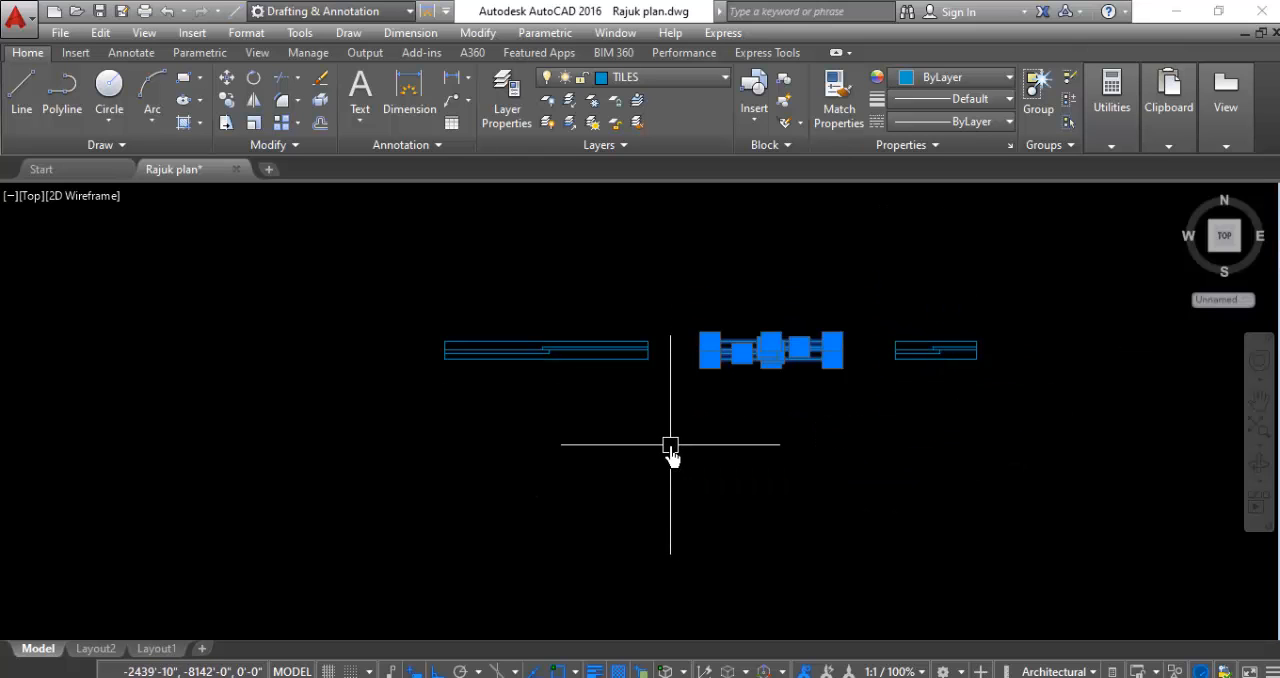
pyautogui.write('b')
pyautogui.press('Return')
pyautogui.write('dgdfd')
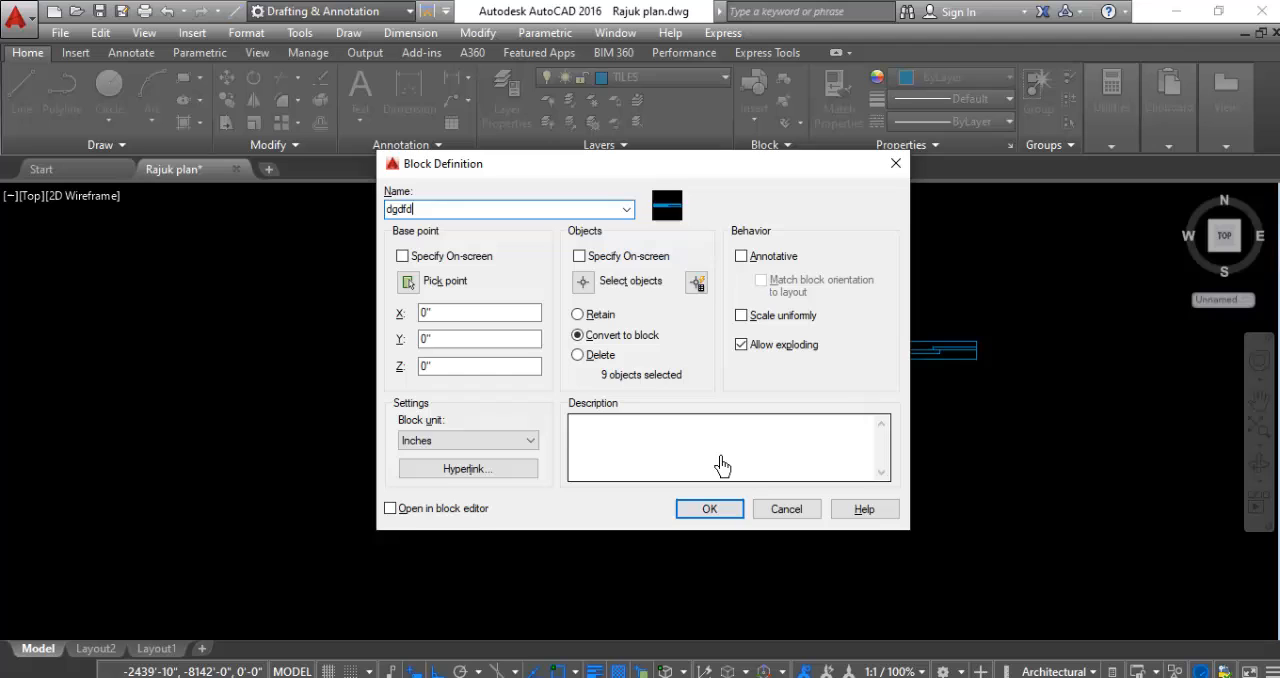
pyautogui.click(722, 508)
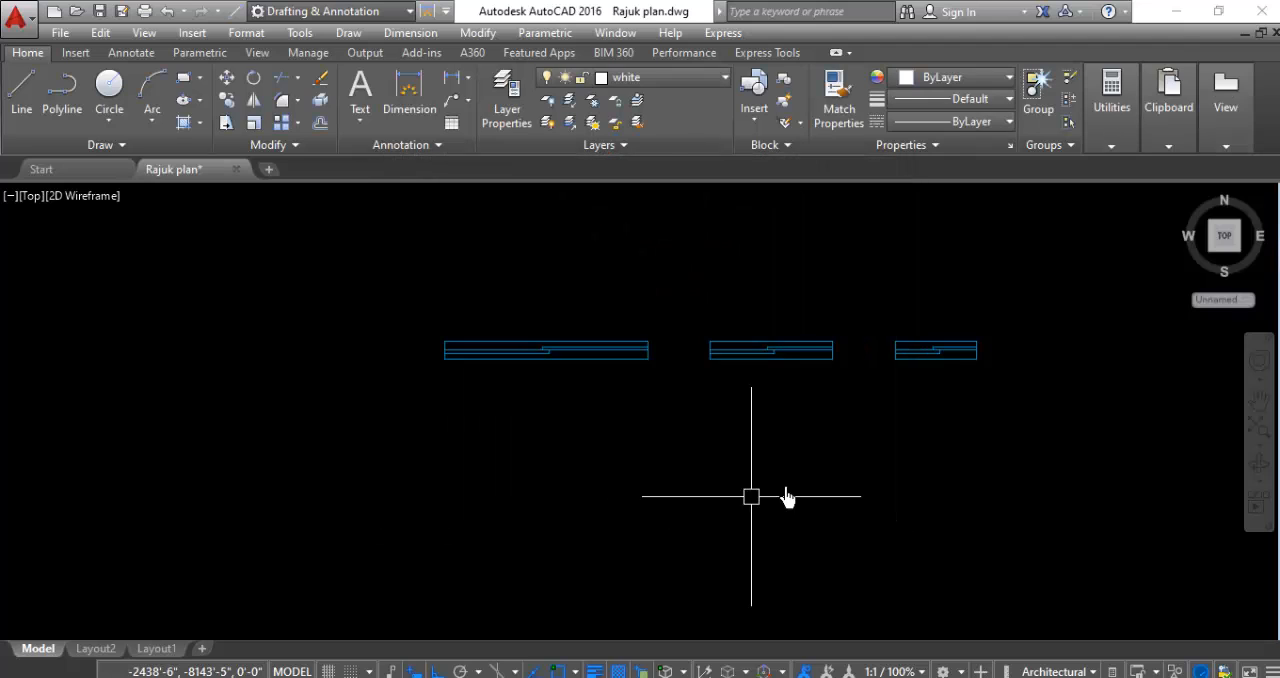
# - Convert the shortest window symbol into a block named dfgdgdf
pyautogui.click(1033, 292)
pyautogui.click(917, 410)
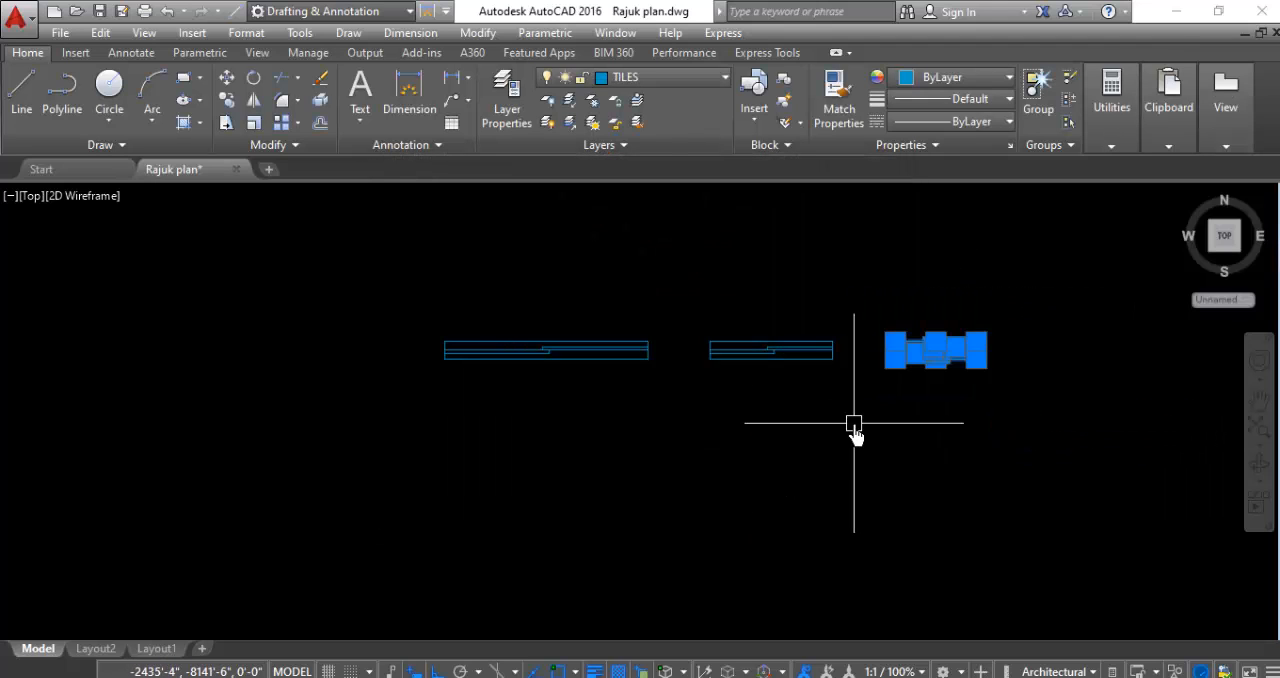
pyautogui.write('b')
pyautogui.press('Return')
pyautogui.write('dfgdgdf')
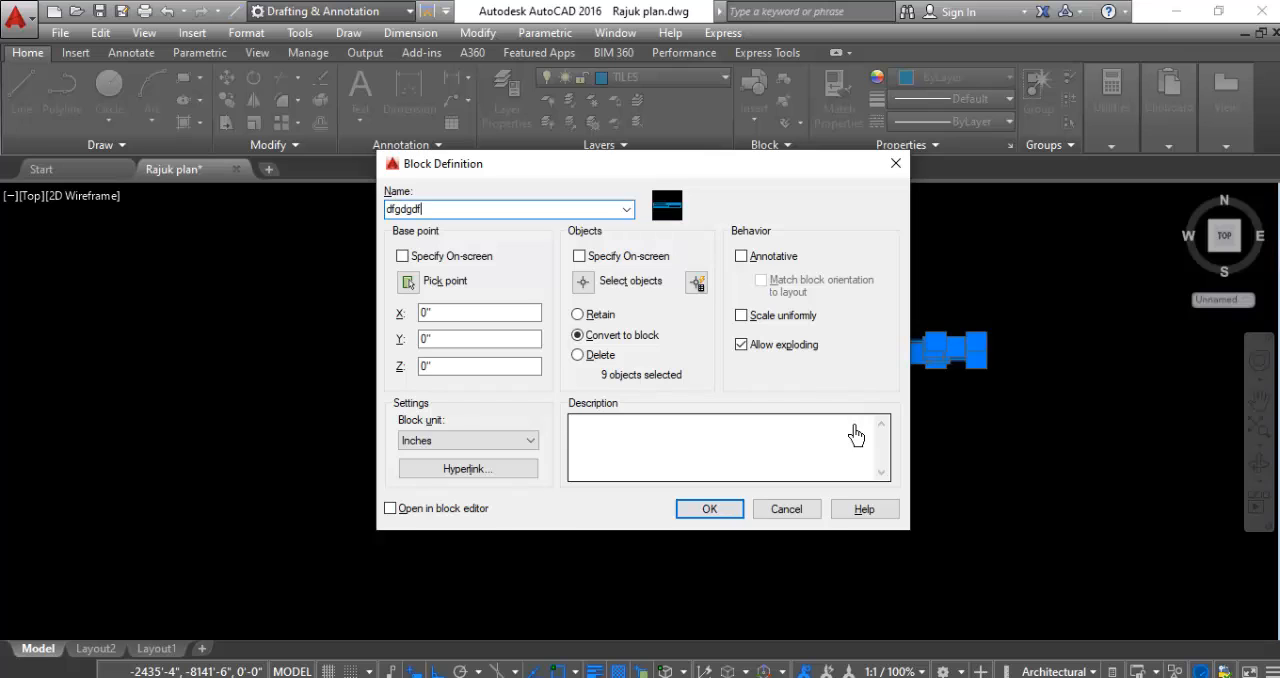
pyautogui.click(722, 512)
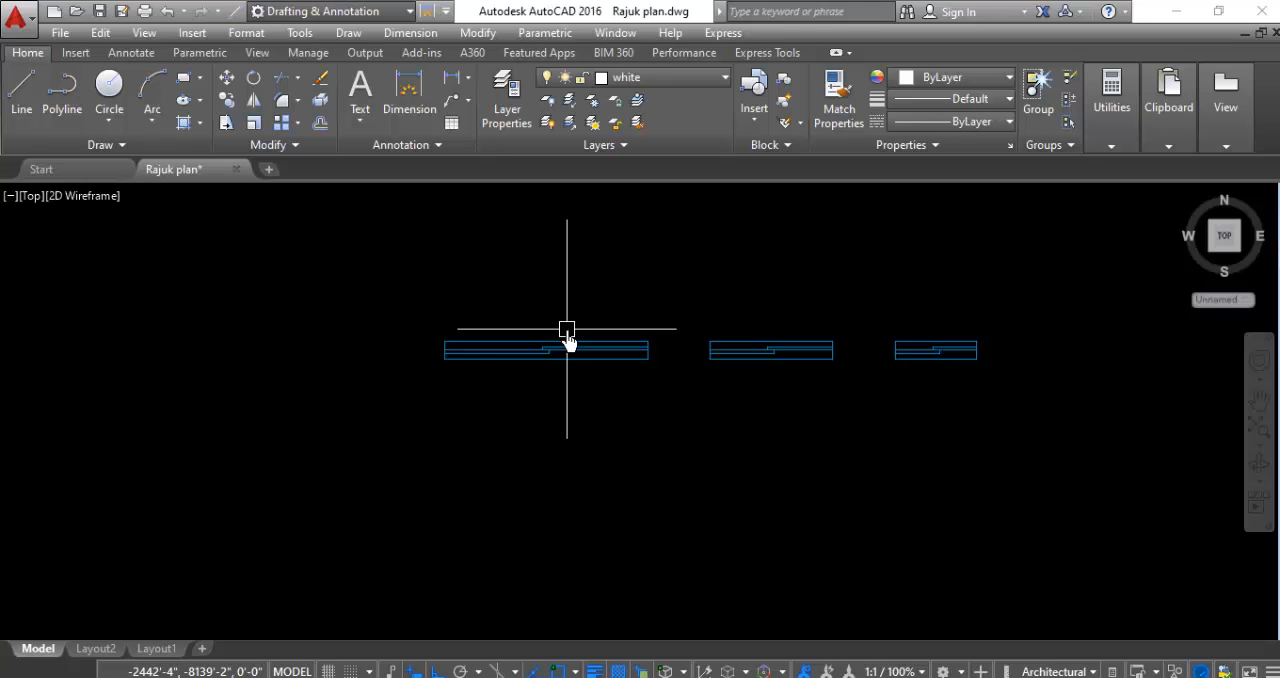
# - Draw a horizontal 3'4" line below the longest window symbol
pyautogui.scroll(-1, 565, 298)
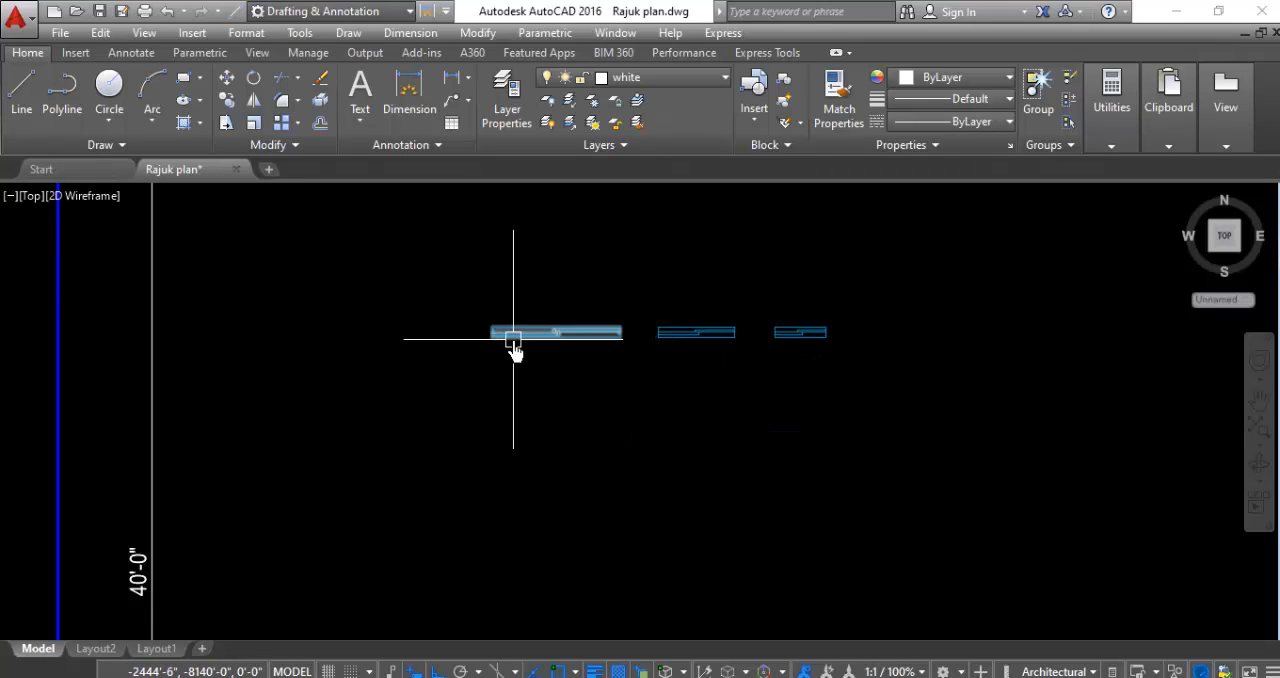
pyautogui.moveTo(513, 342)
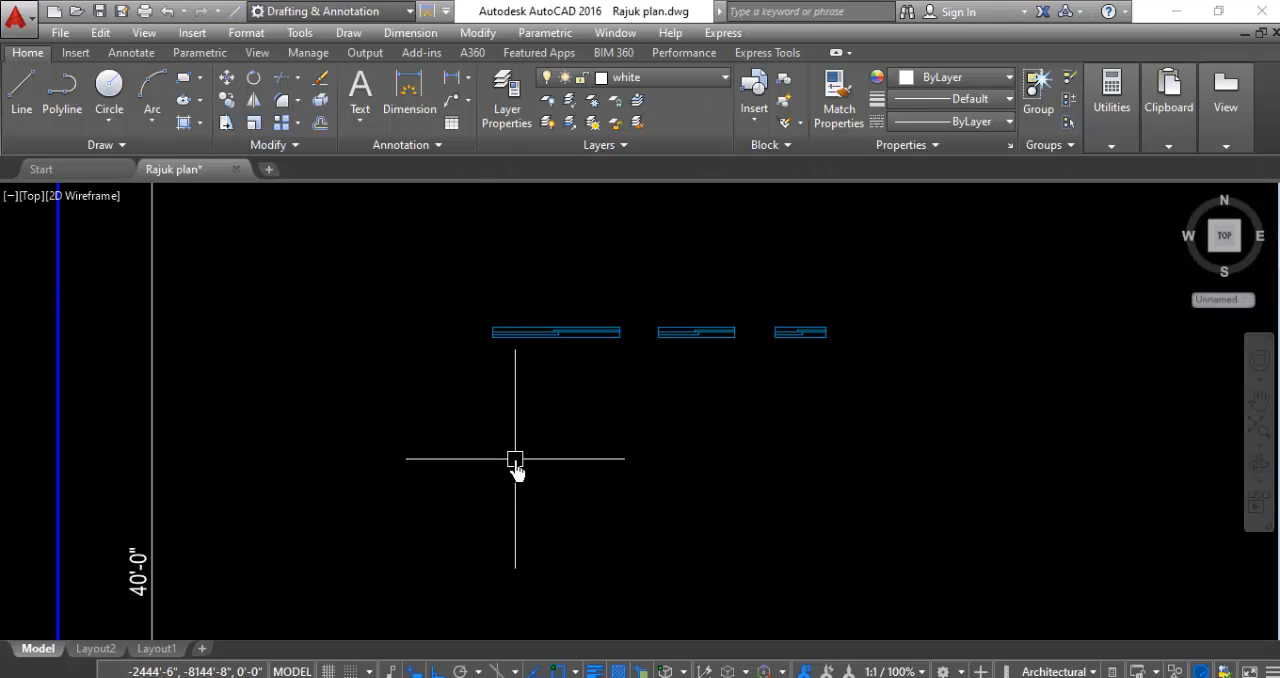
pyautogui.click(22, 97)
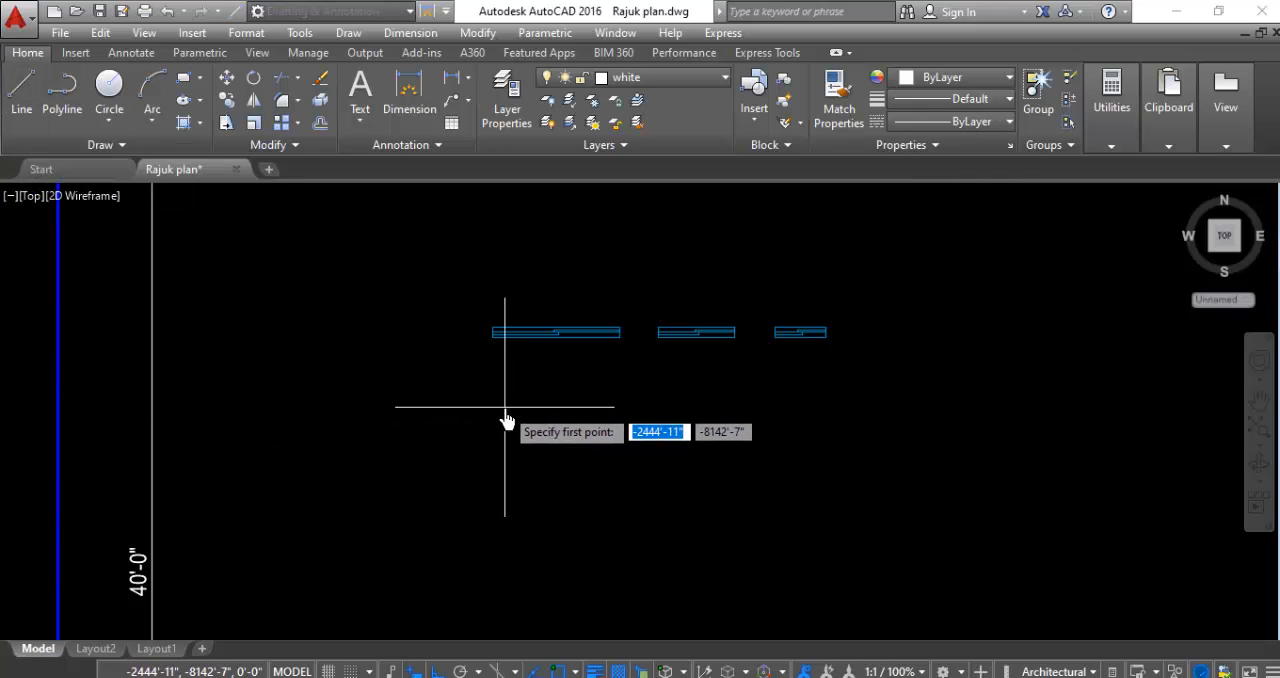
pyautogui.click(498, 380)
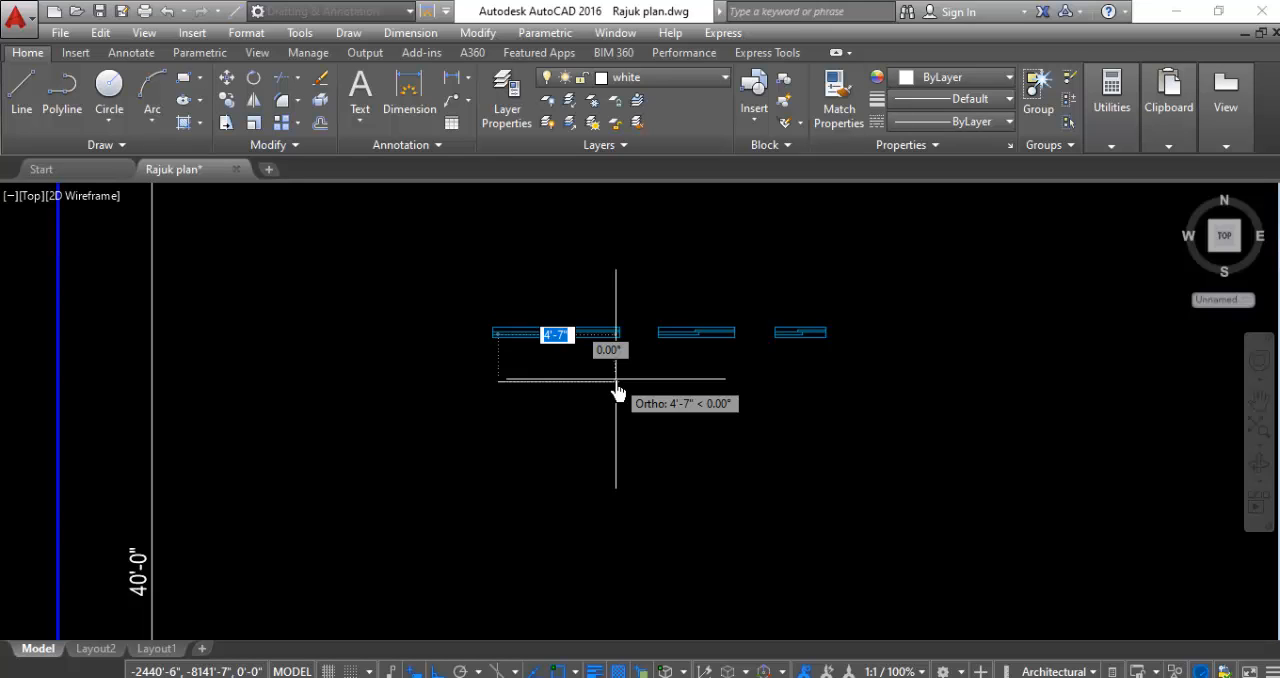
pyautogui.write('3')
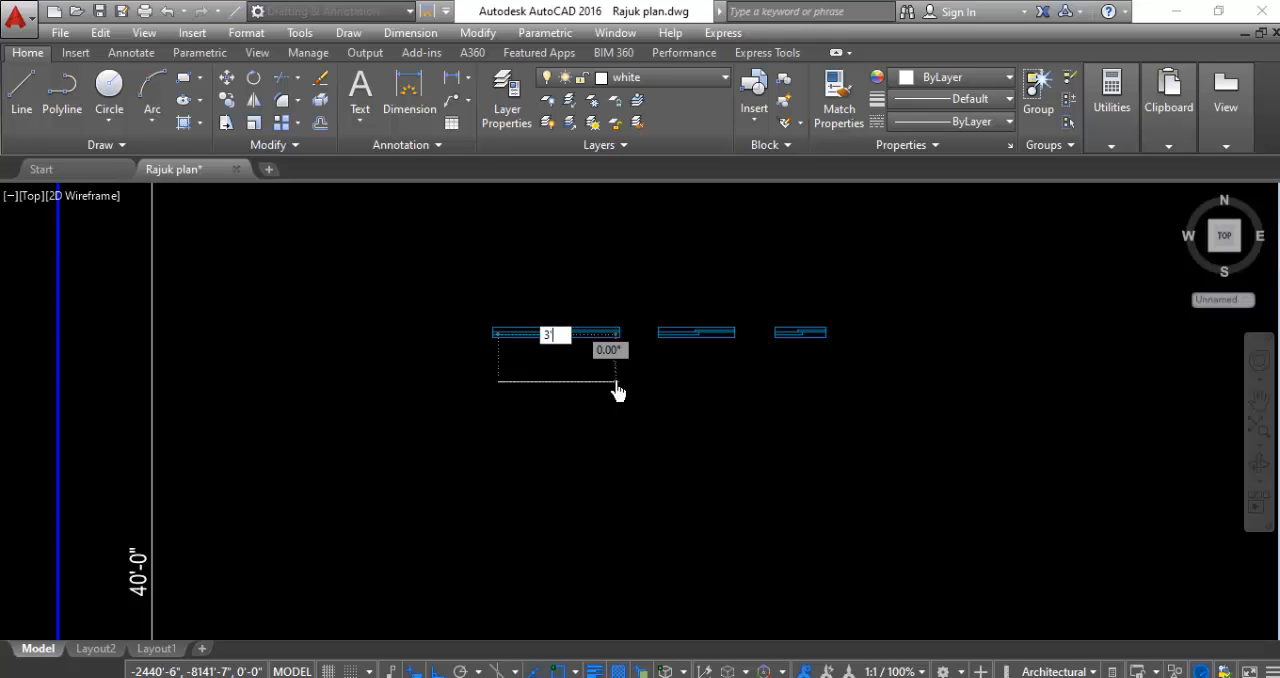
pyautogui.write("'4")
pyautogui.press('Return')
pyautogui.press('Return')
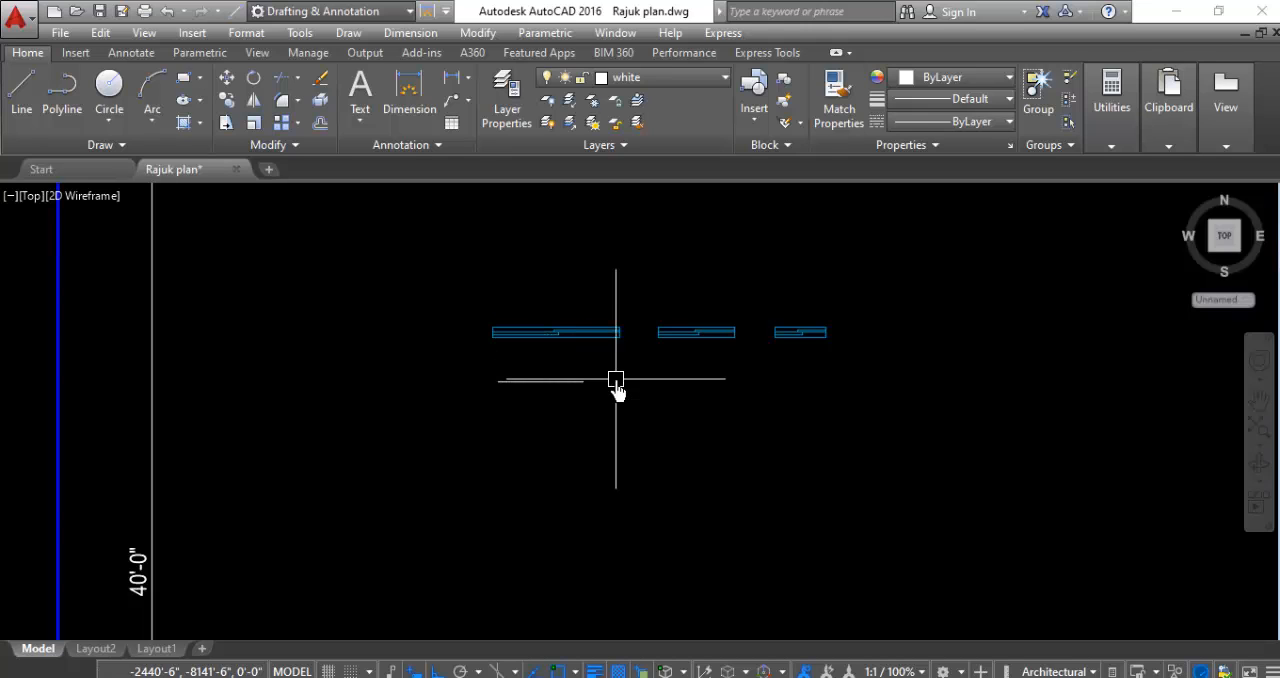
# - Draw a second horizontal line 2'6" long to the right of the 3'4" line
pyautogui.scroll(2, 562, 376)
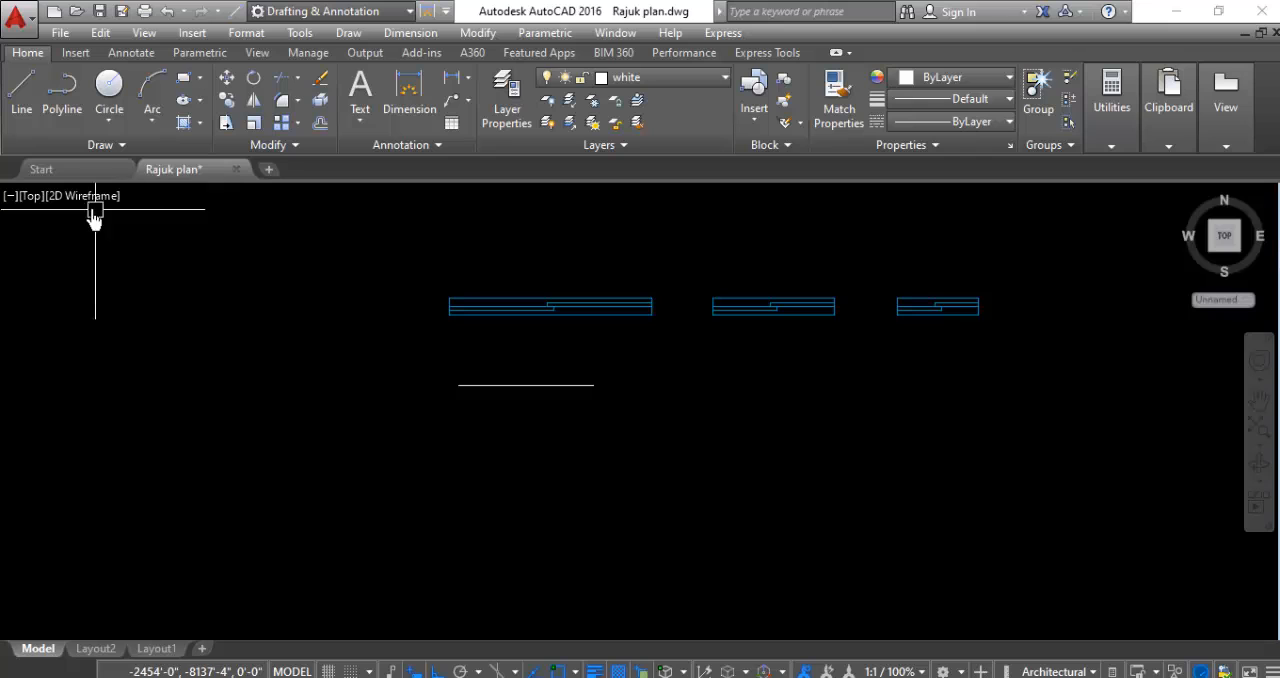
pyautogui.click(21, 98)
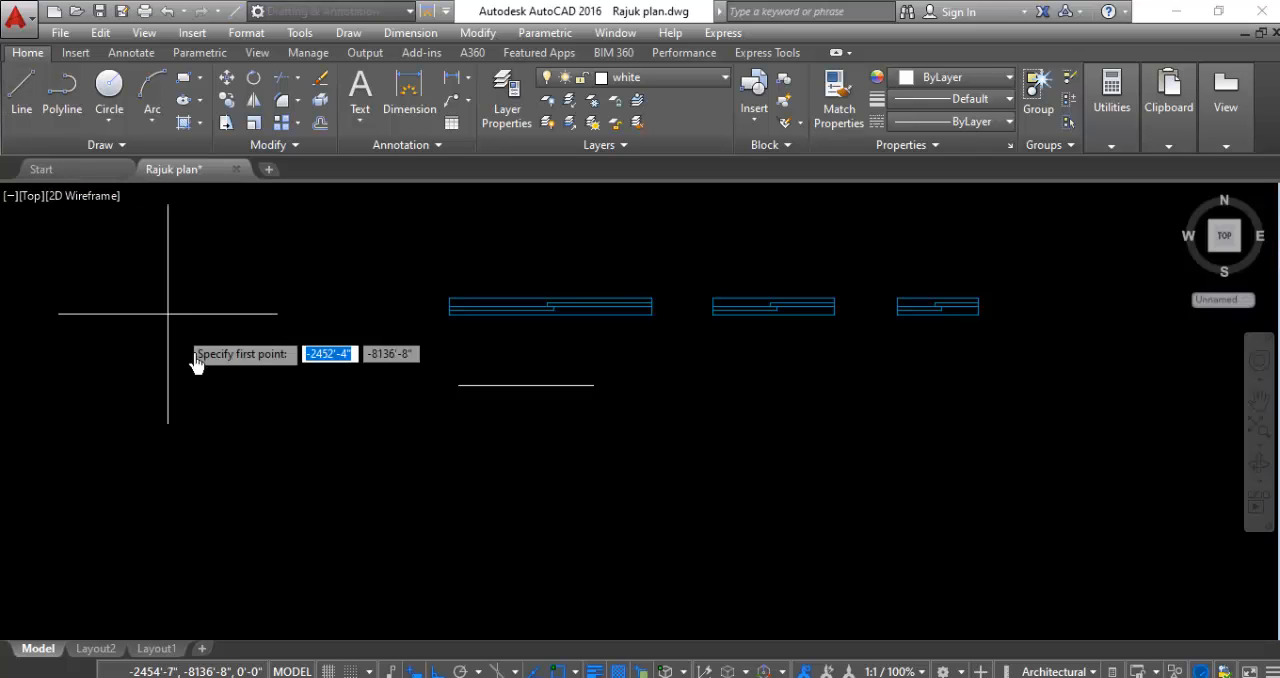
pyautogui.click(639, 386)
pyautogui.write('2')
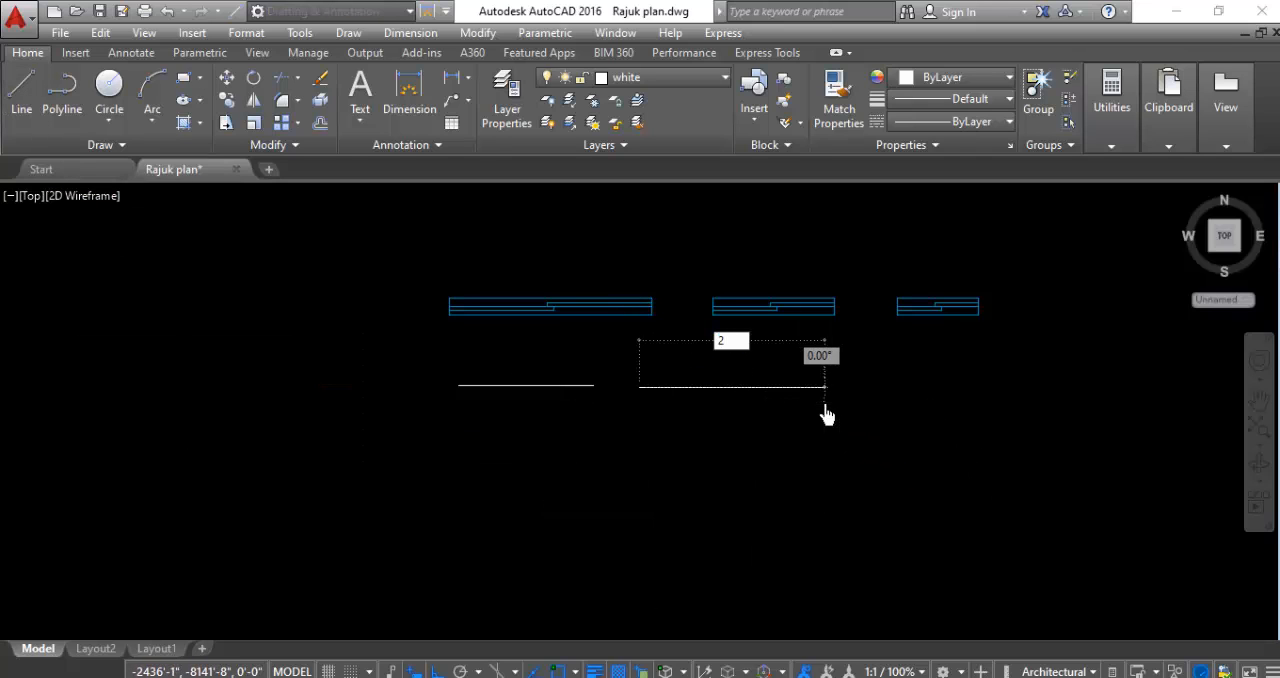
pyautogui.write("'6")
pyautogui.press('Return')
pyautogui.press('Return')
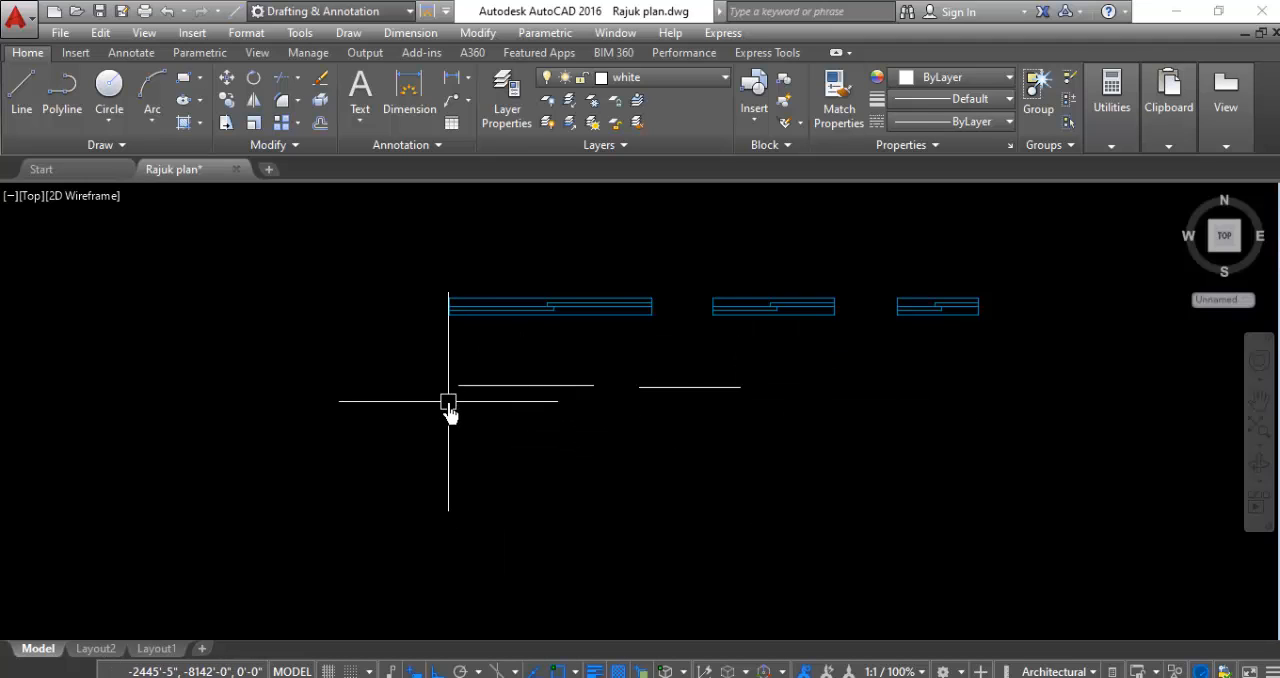
# - Offset both the 3'4" and 2'6" lines downward once, keeping the preset offset distance
pyautogui.write('o')
pyautogui.press('Return')
pyautogui.press('Return')
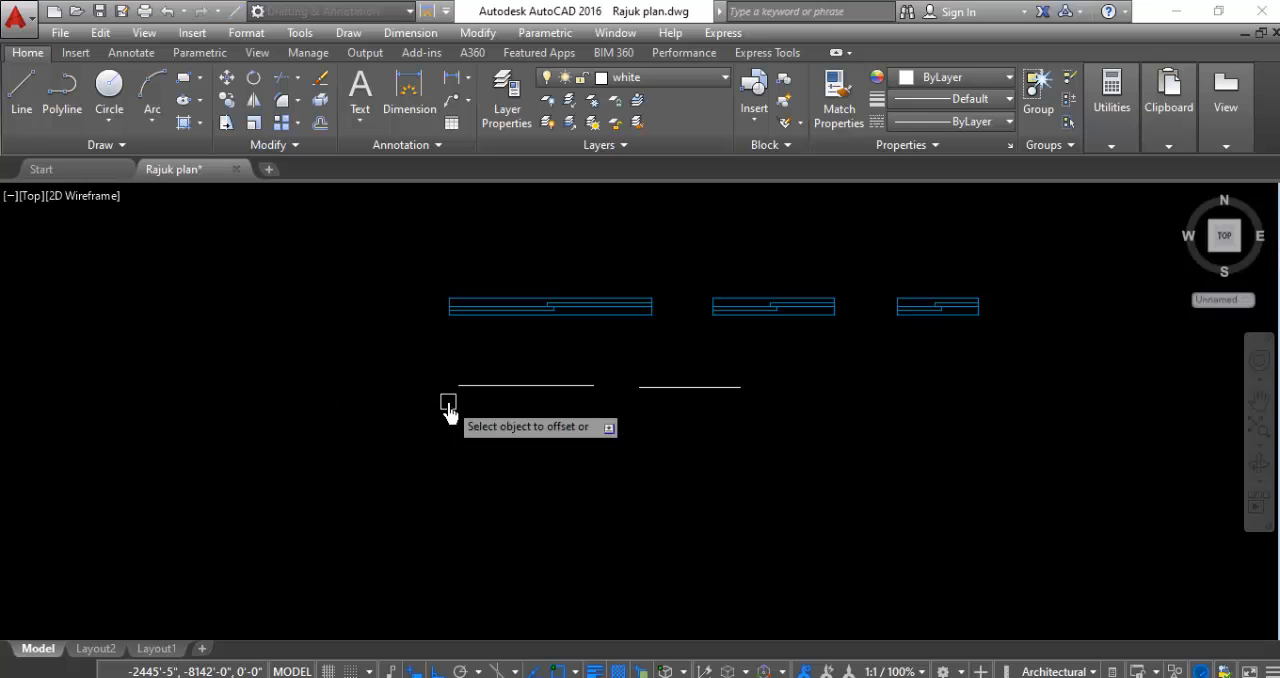
pyautogui.click(466, 387)
pyautogui.click(478, 480)
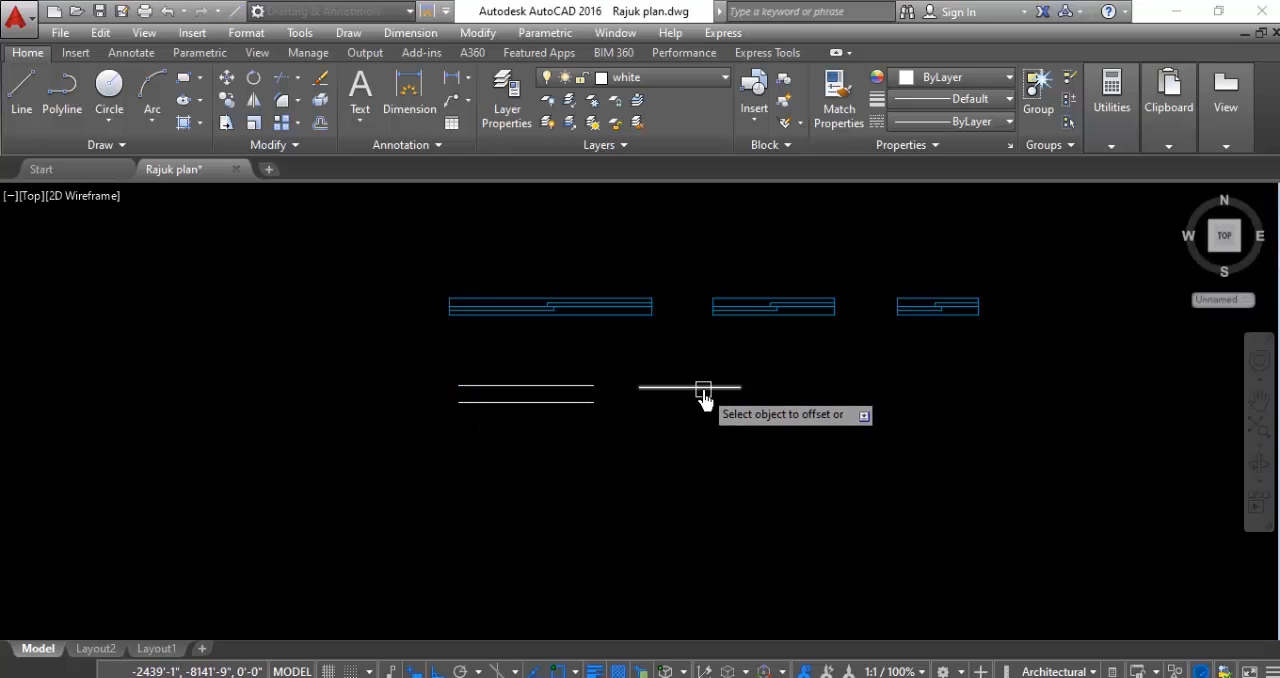
pyautogui.click(703, 388)
pyautogui.click(705, 473)
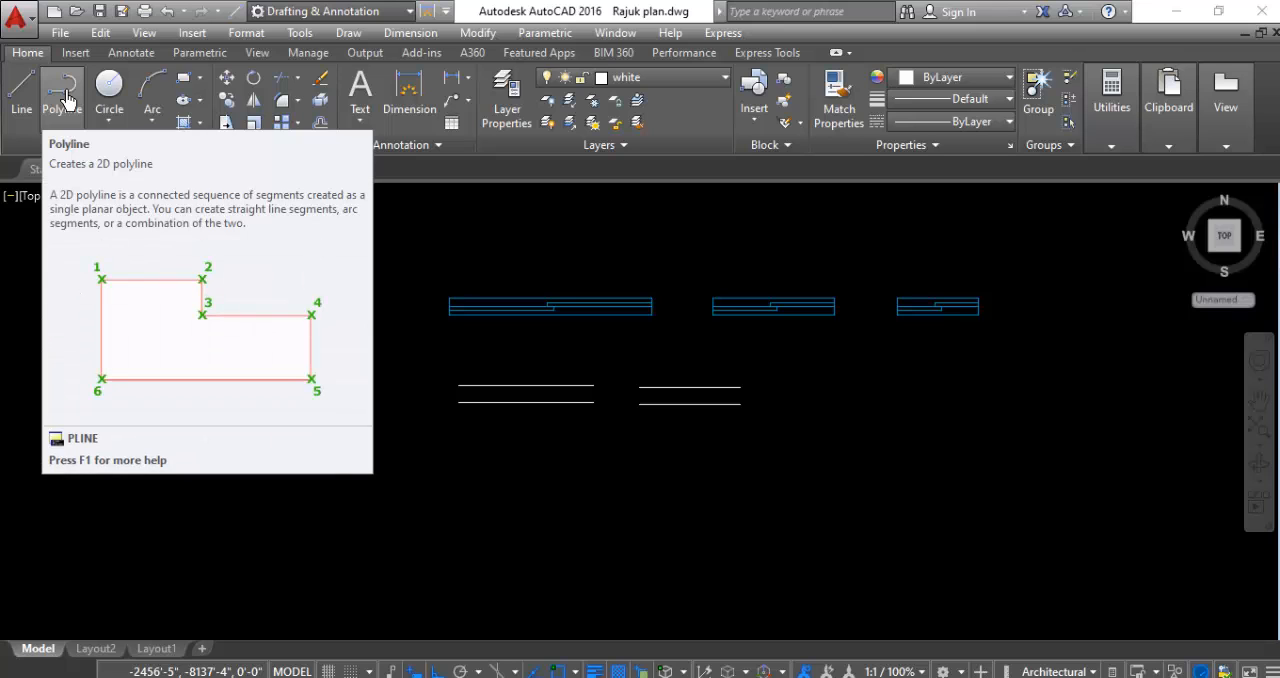
# - Start a polyline at the left end of the upper 3'4" line, running 5" down and 2" right
pyautogui.click(65, 100)
pyautogui.scroll(2, 550, 480)
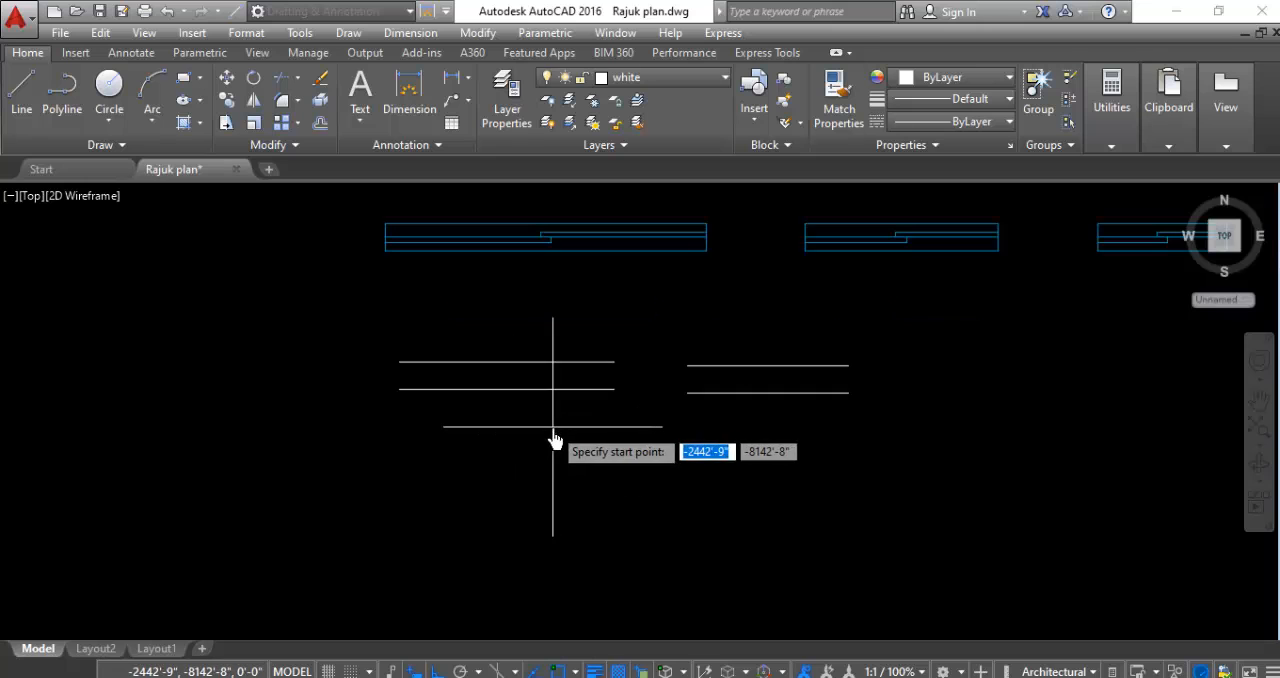
pyautogui.click(398, 362)
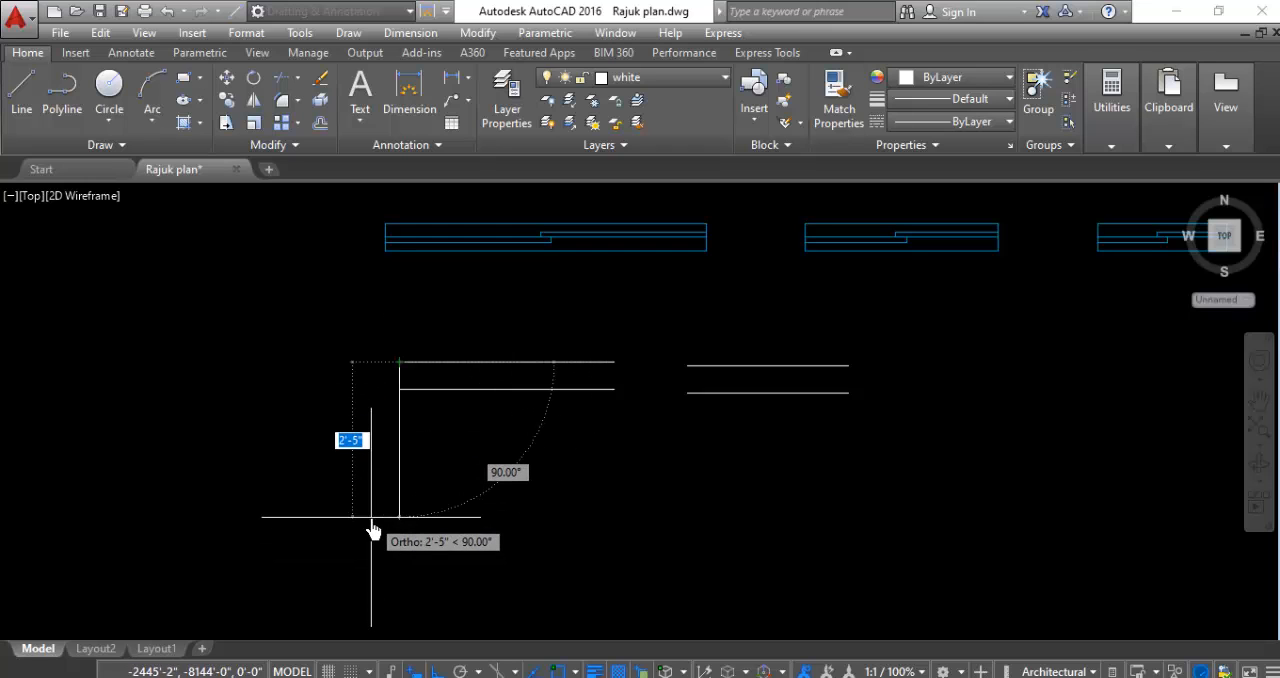
pyautogui.write('5')
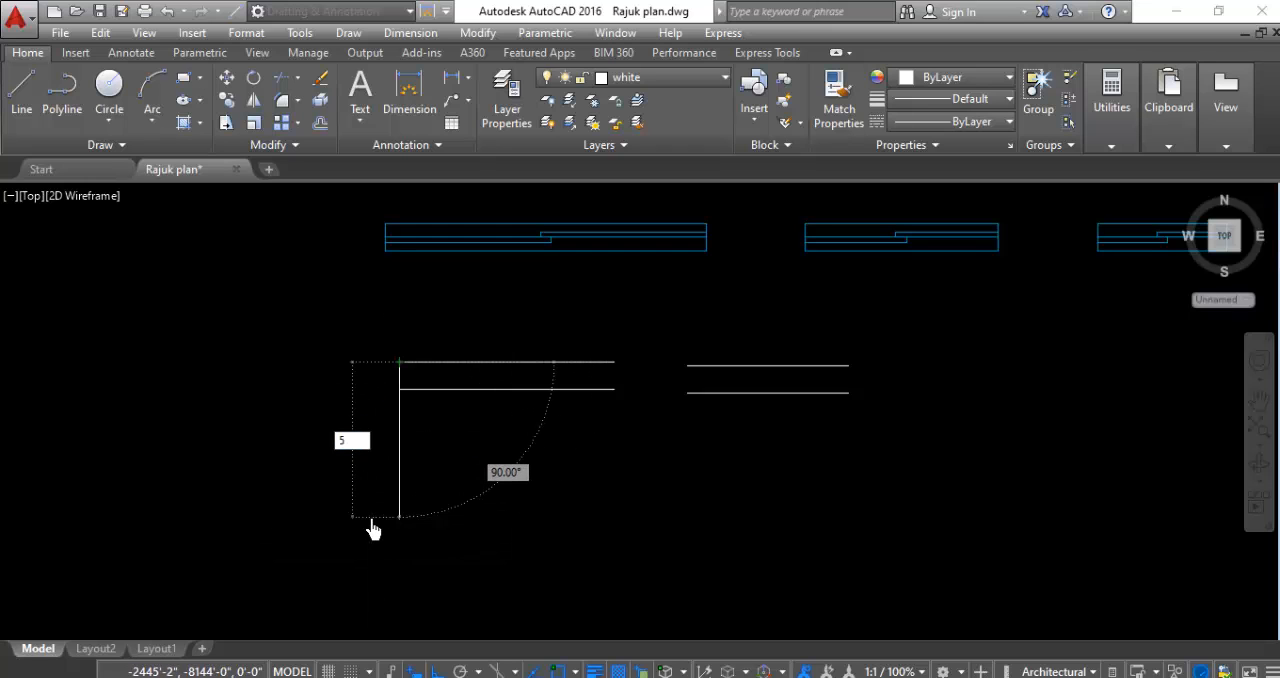
pyautogui.press('Return')
pyautogui.scroll(4, 443, 366)
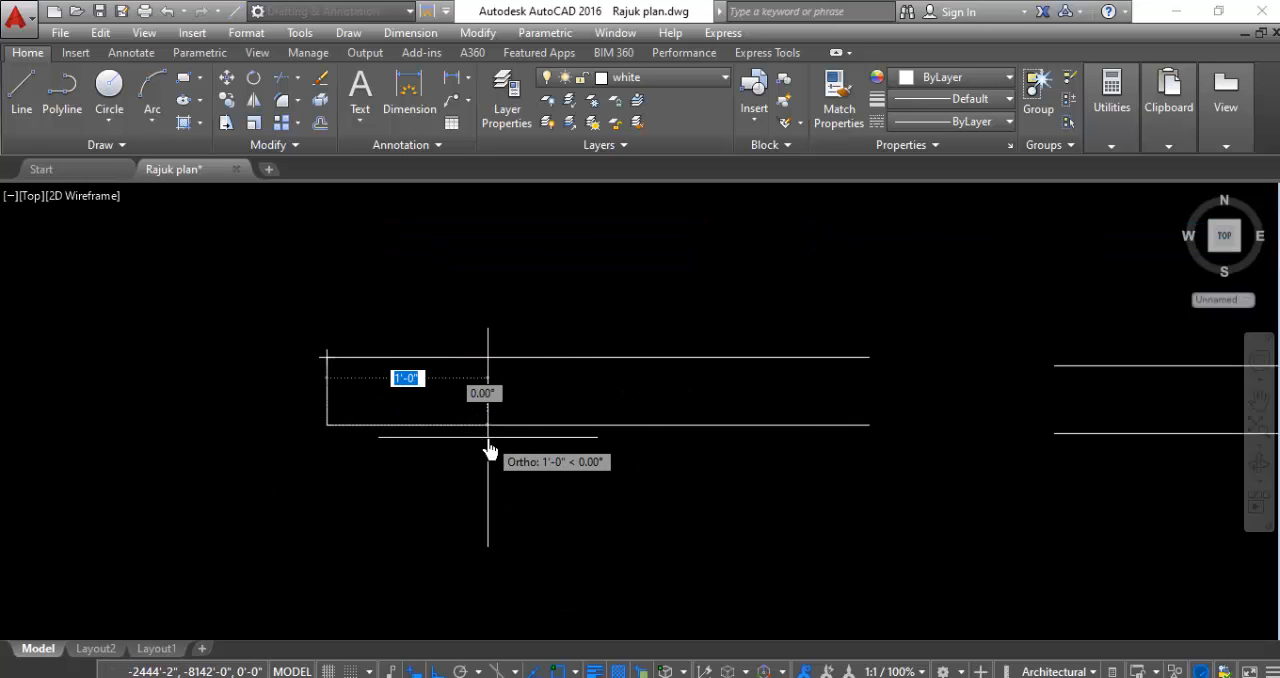
pyautogui.write('2')
pyautogui.press('Return')
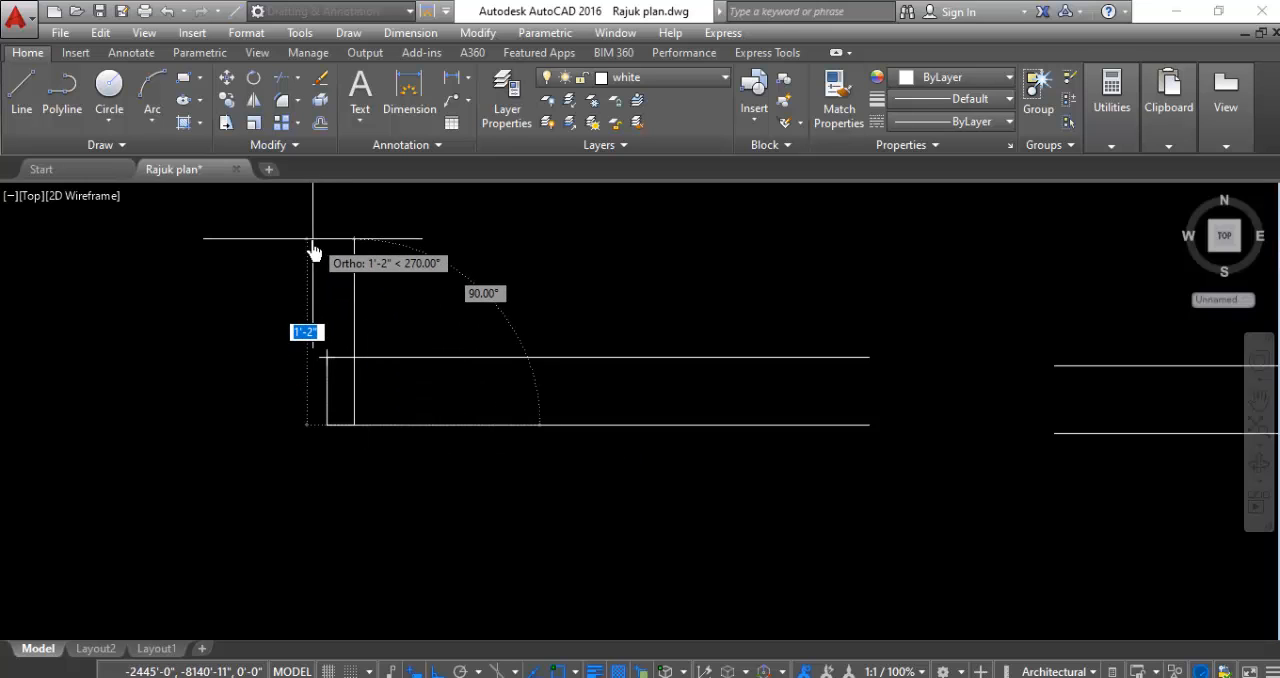
# - Complete the stepped door-frame polyline with segments 3.5" up, 0.5" left, 1.5" up and 1.5" left, back to its start point
pyautogui.write('3')
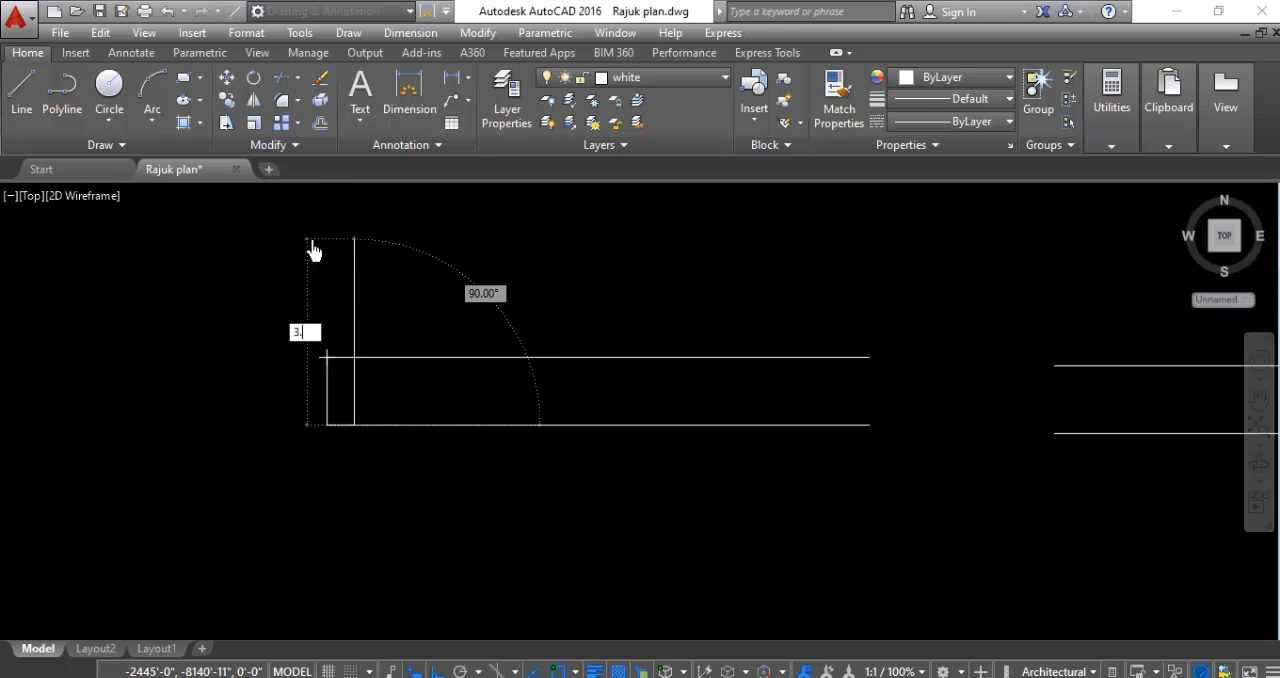
pyautogui.write('.5')
pyautogui.press('Return')
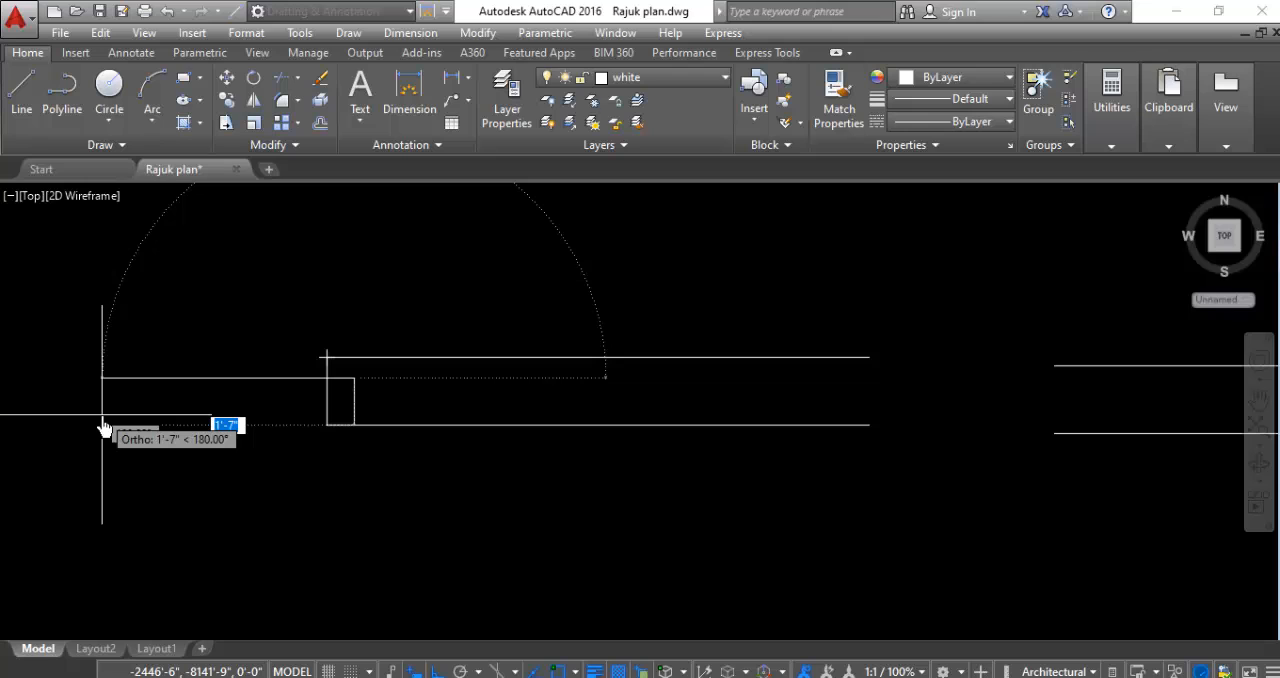
pyautogui.write('.5')
pyautogui.press('Return')
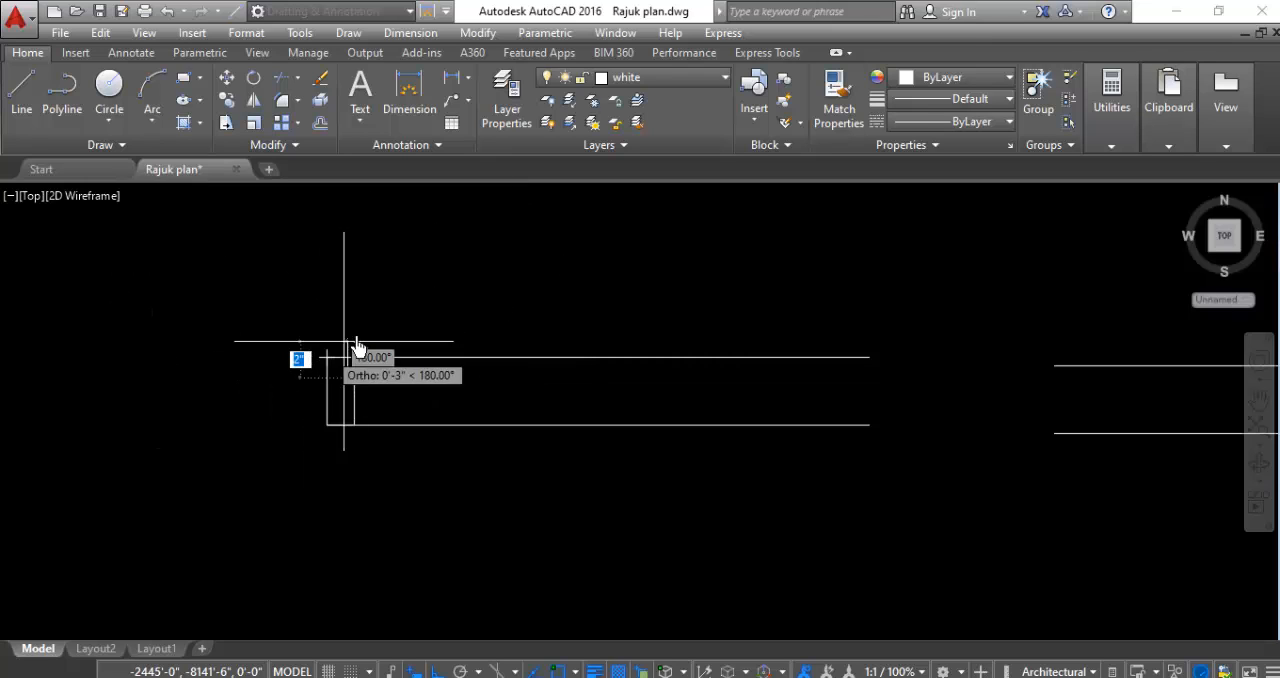
pyautogui.write('1.5')
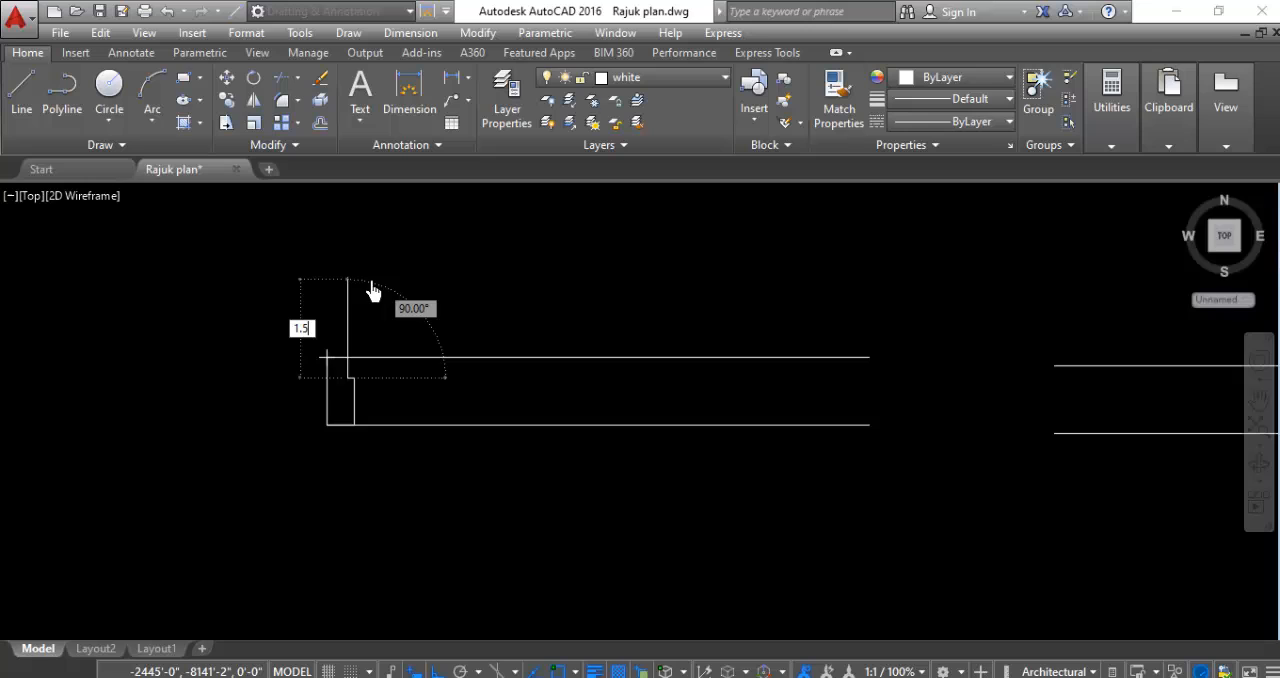
pyautogui.press('Return')
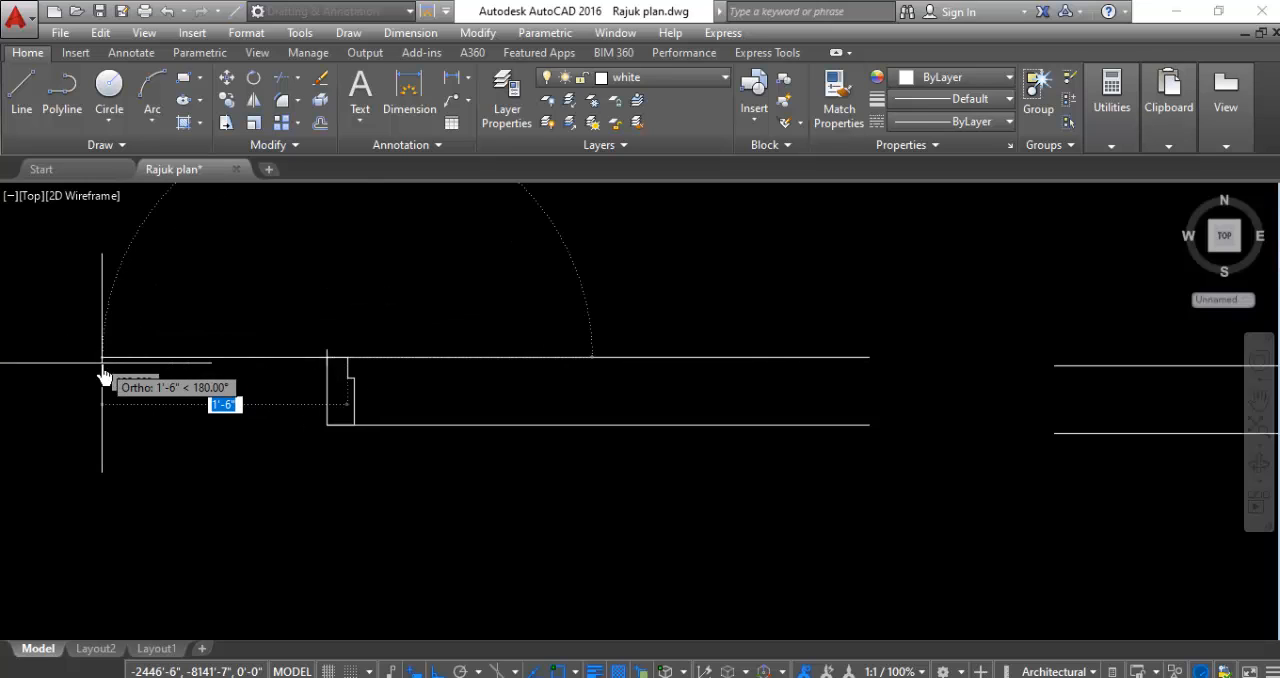
pyautogui.write('1.5')
pyautogui.press('Return')
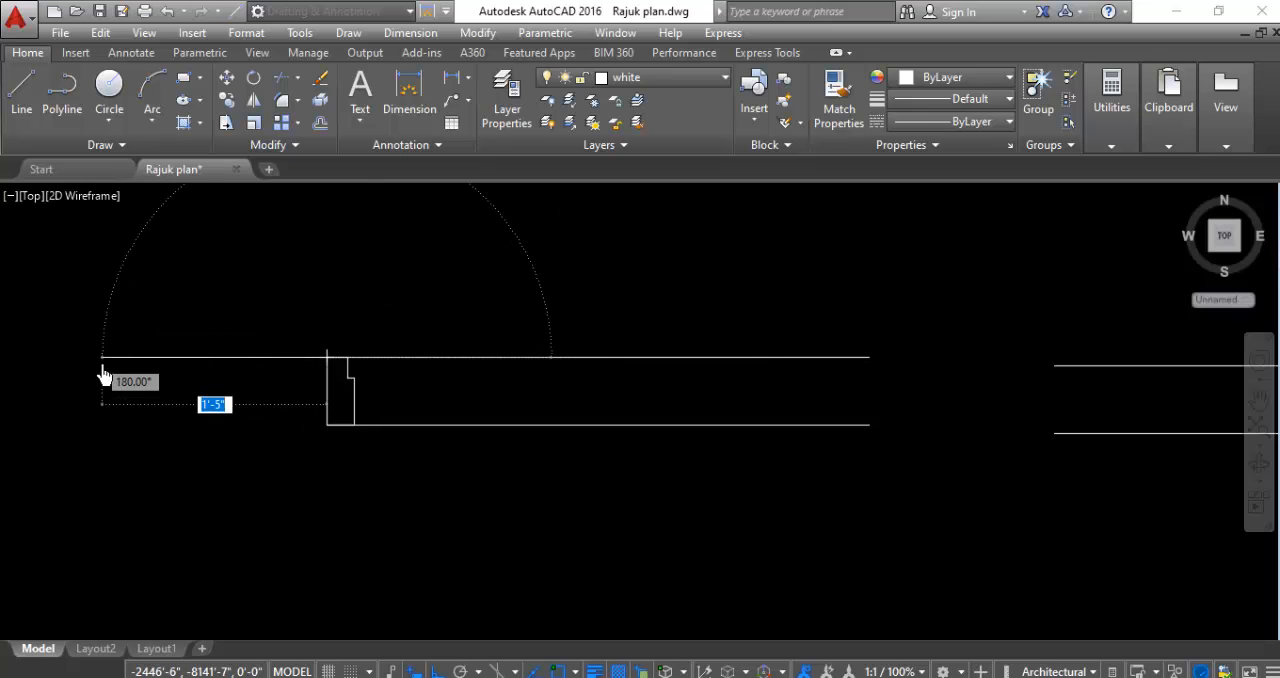
pyautogui.press('Escape')
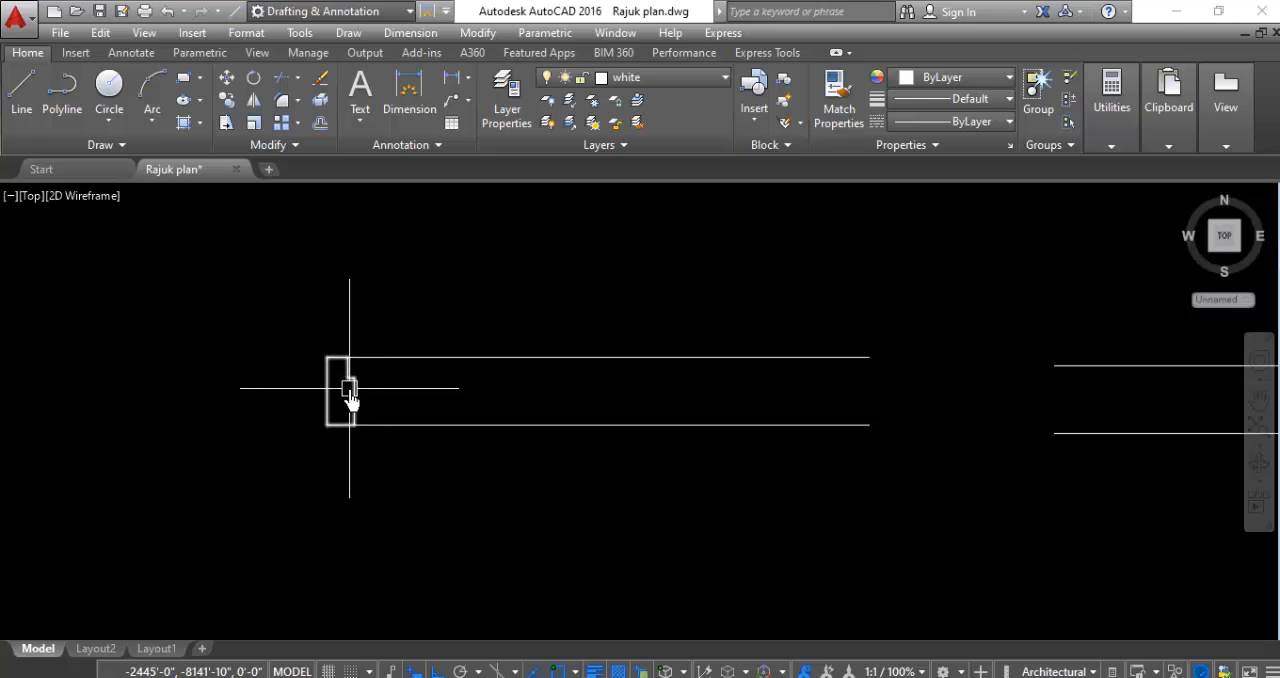
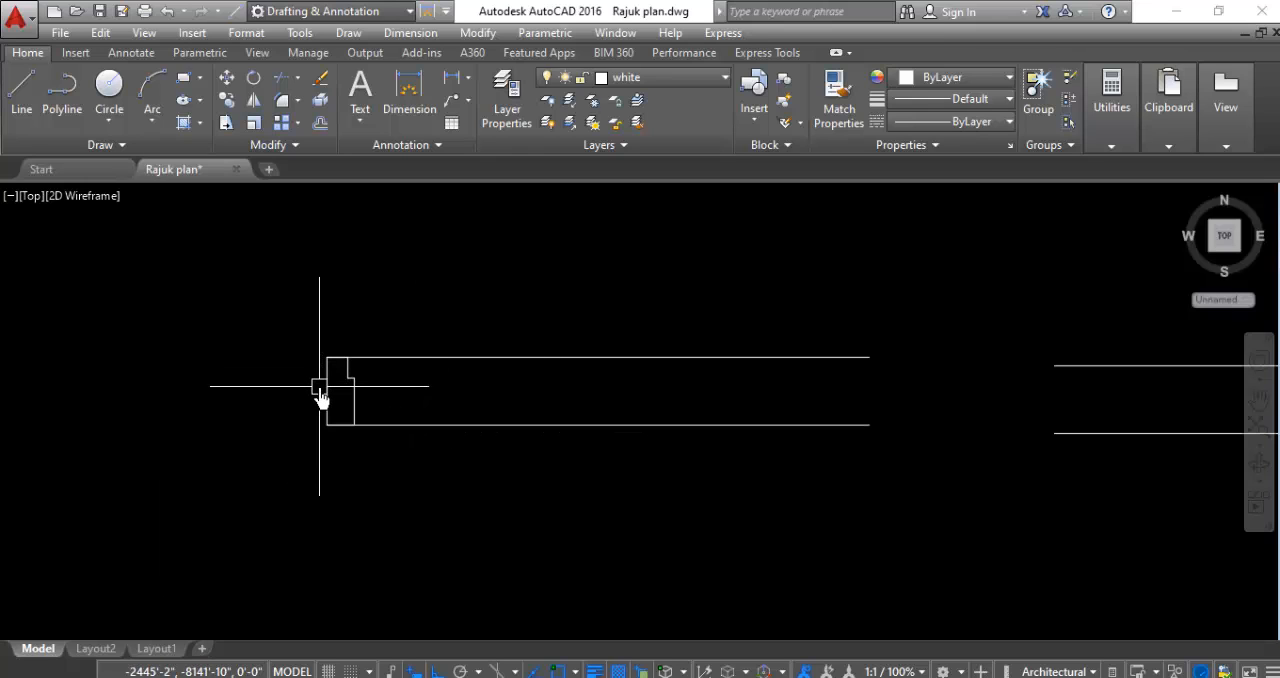
# - Mirror the stepped left door frame about the vertical line through the midpoint of the 3'4" lines, keeping the original
pyautogui.scroll(3, 325, 400)
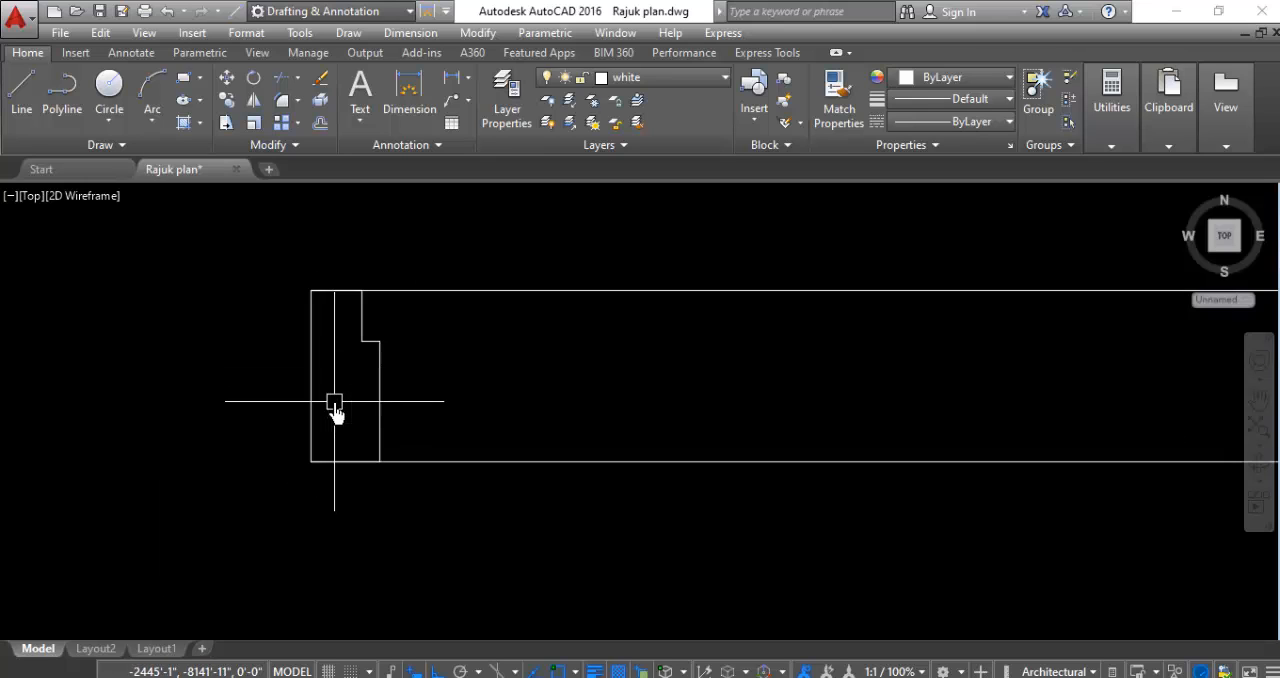
pyautogui.click(447, 360)
pyautogui.click(291, 385)
pyautogui.scroll(-2, 289, 380)
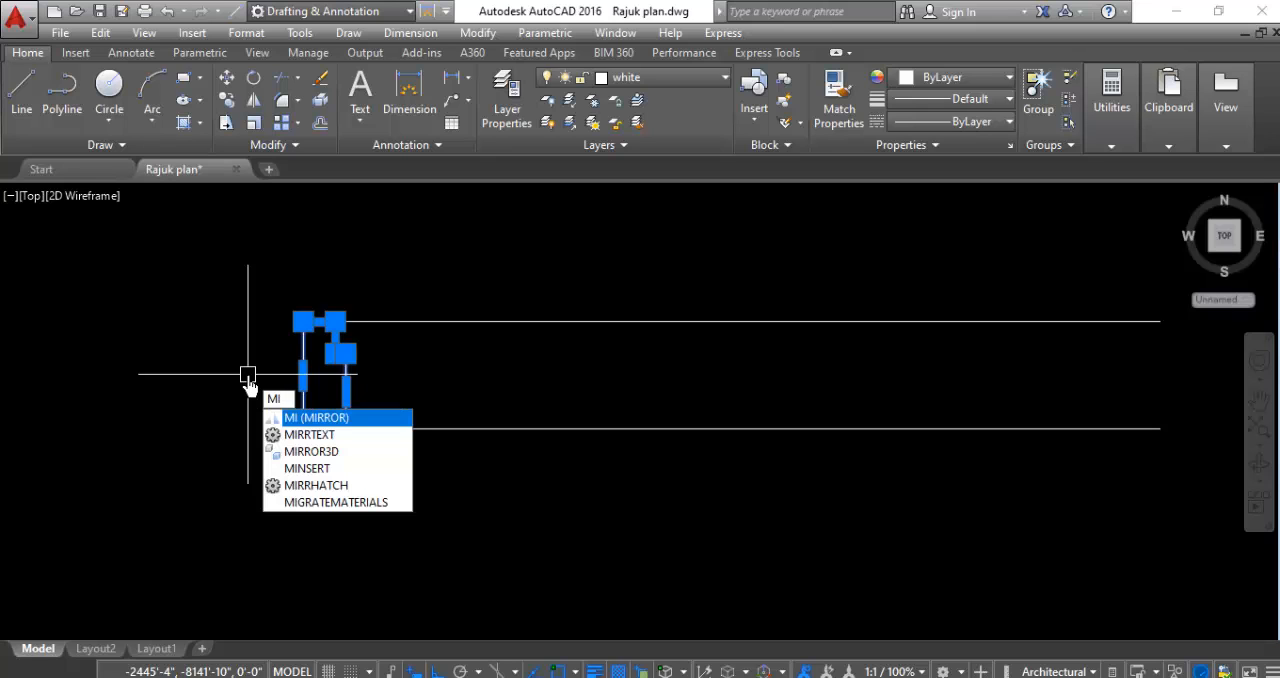
pyautogui.press('Return')
pyautogui.scroll(-2, 551, 440)
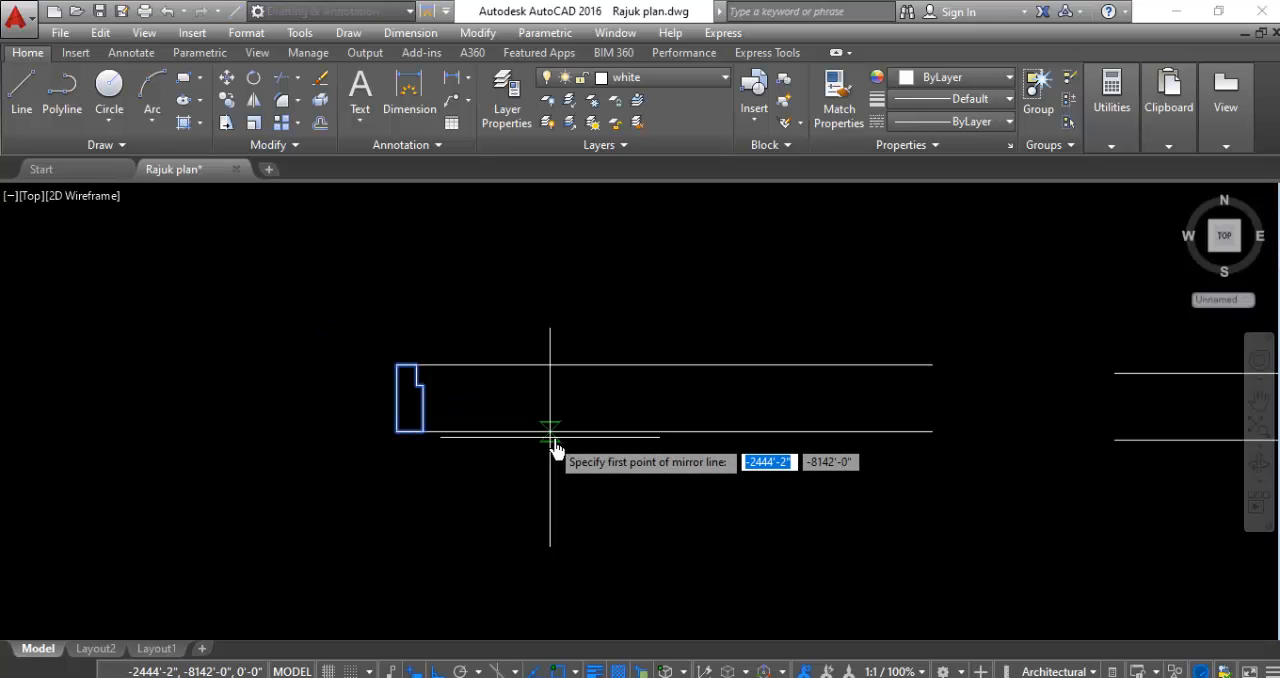
pyautogui.click(664, 436)
pyautogui.click(657, 577)
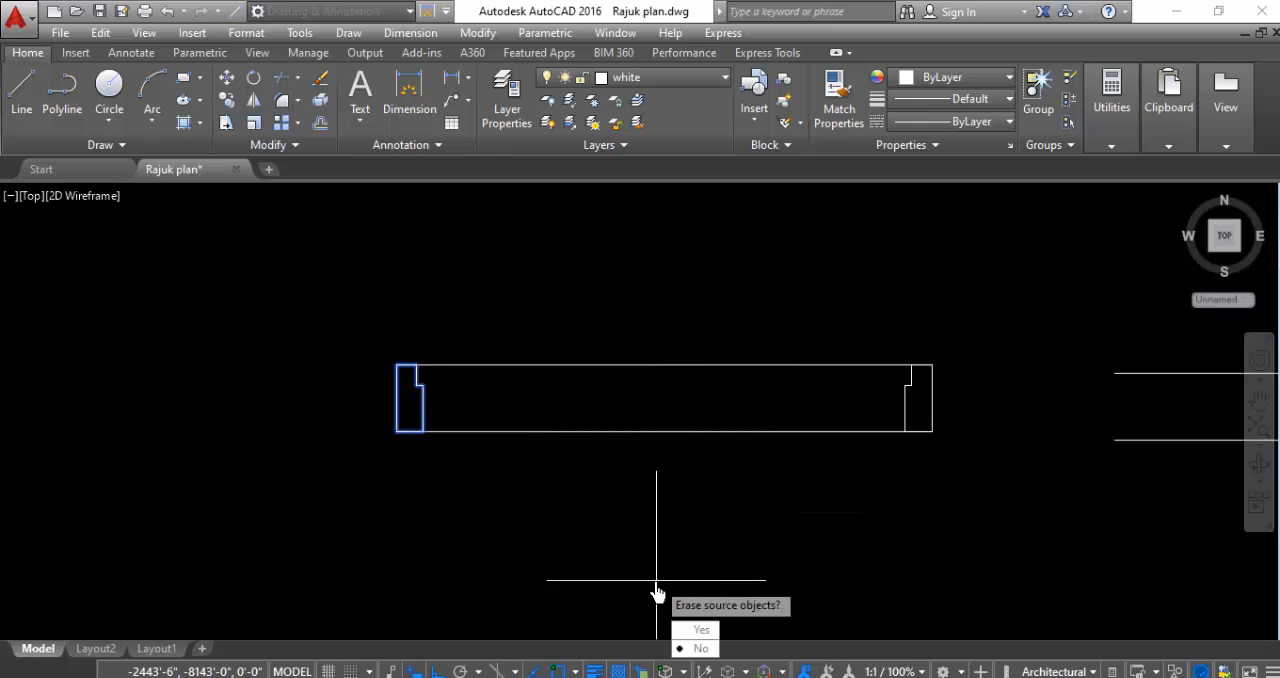
pyautogui.scroll(-2, 581, 406)
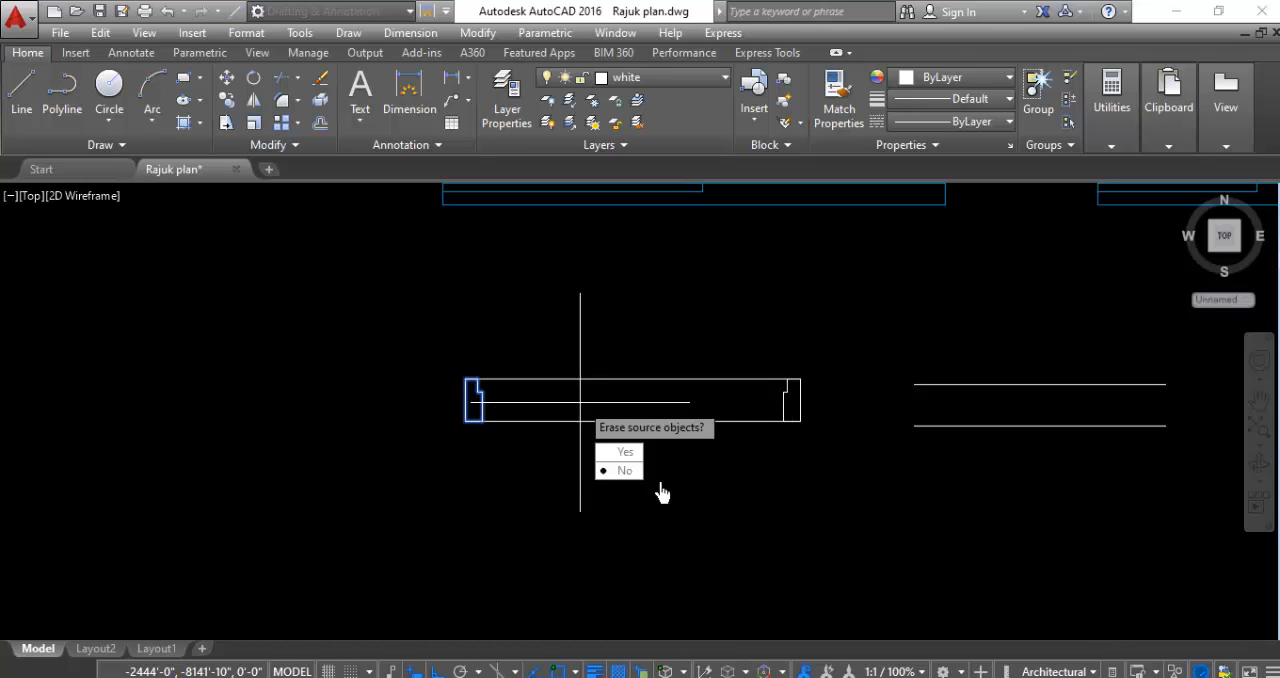
pyautogui.press('Return')
pyautogui.scroll(-2, 329, 486)
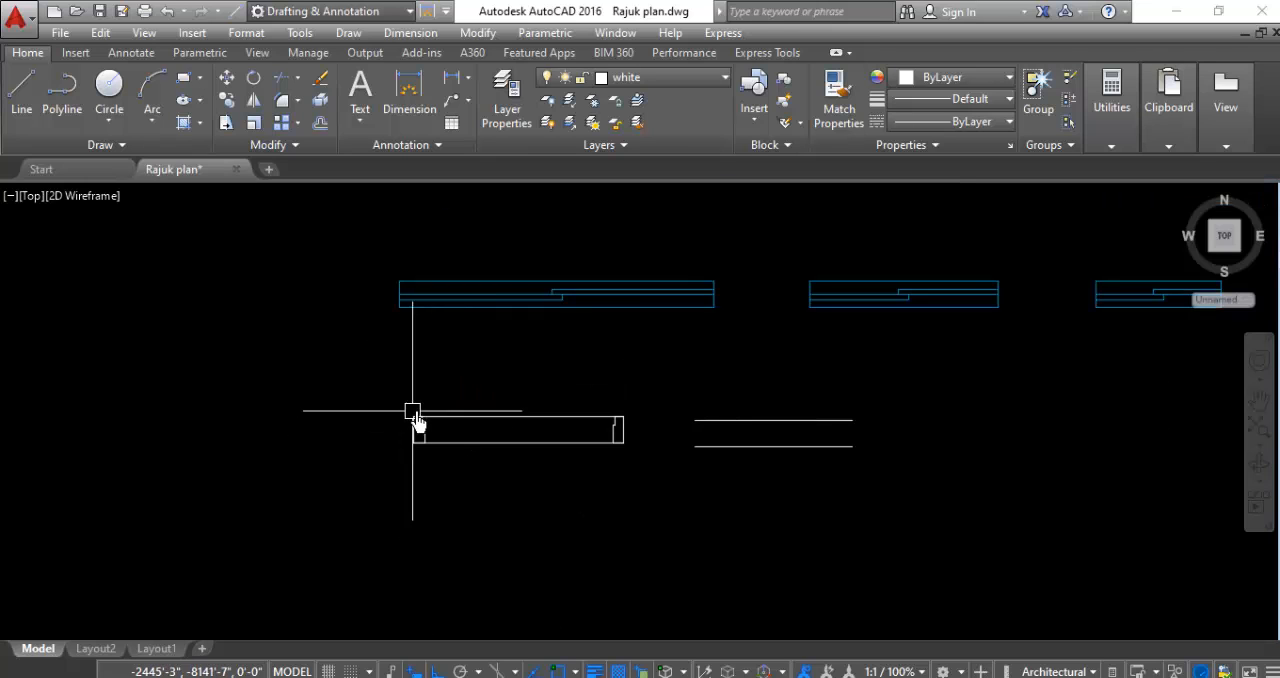
# - Copy the left stepped frame from its lower-left corner to the left end of the lower 2'6" line
pyautogui.scroll(3, 410, 434)
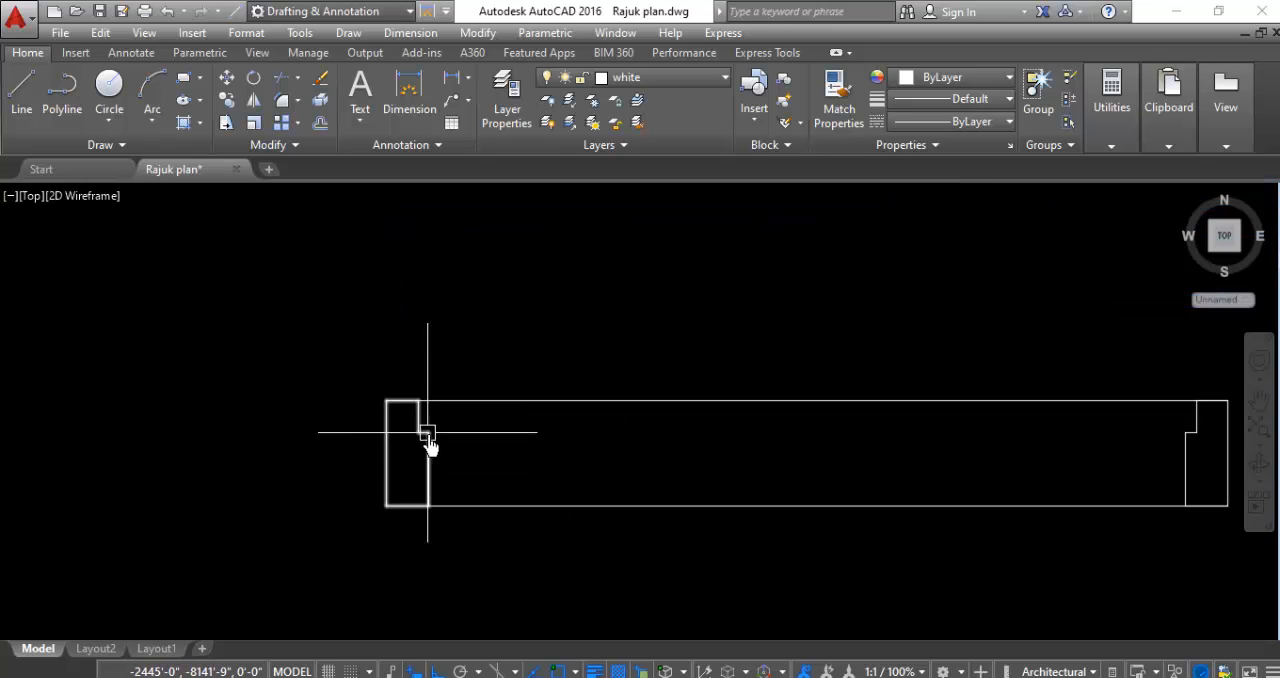
pyautogui.click(497, 430)
pyautogui.click(343, 443)
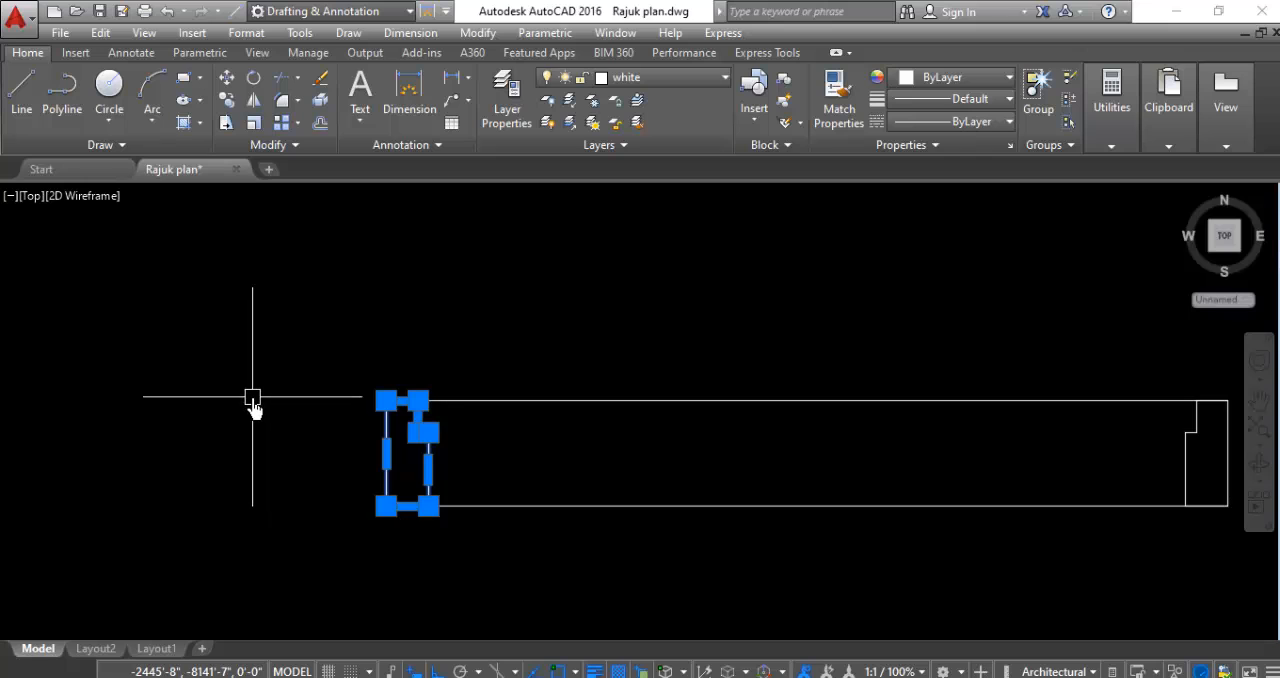
pyautogui.rightClick(255, 408)
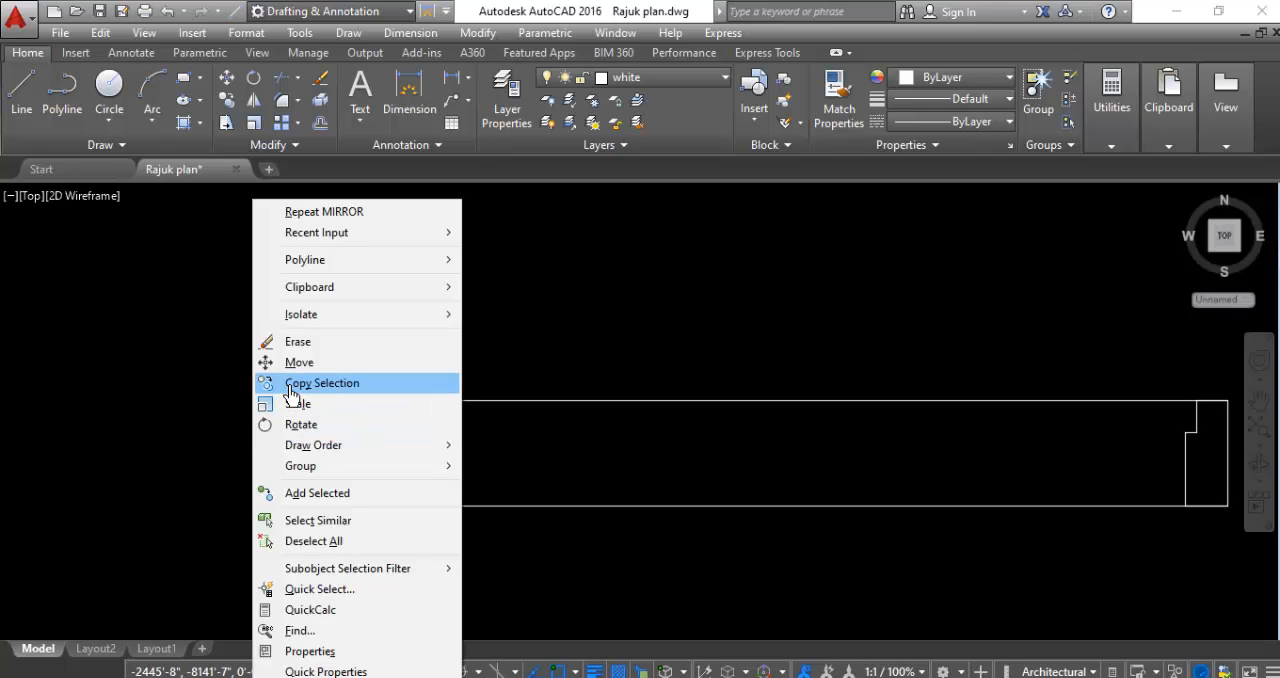
pyautogui.click(300, 385)
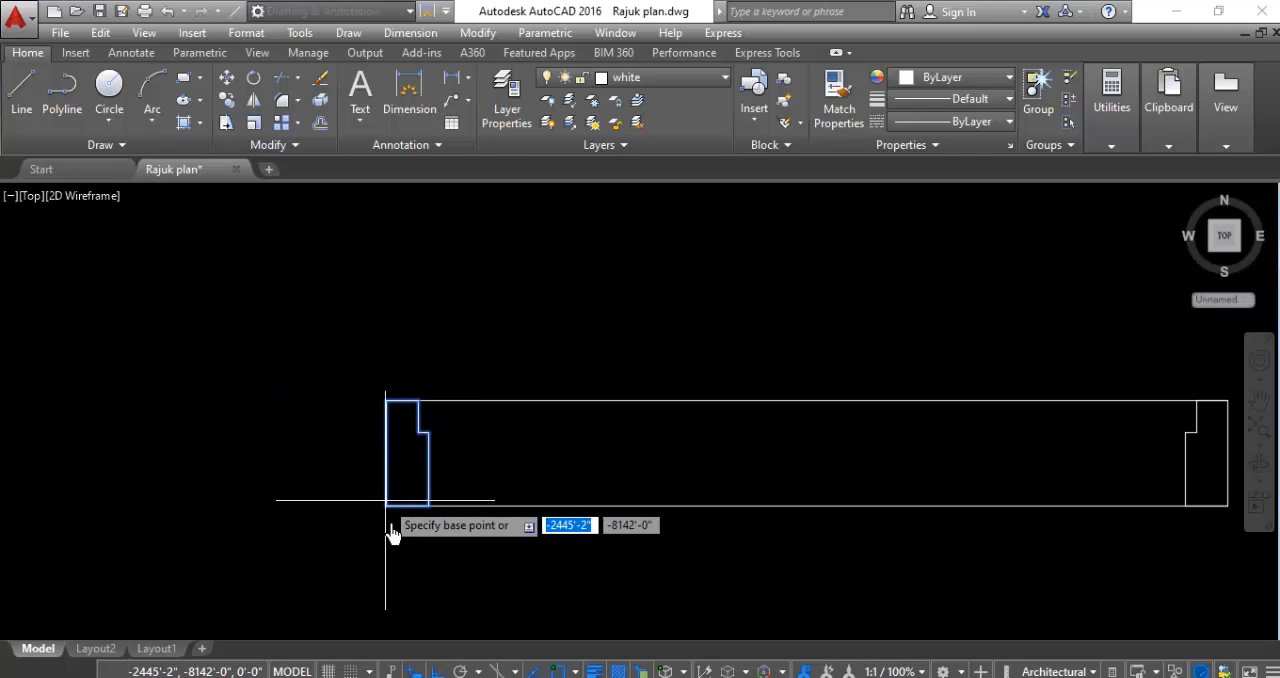
pyautogui.click(384, 508)
pyautogui.scroll(-3, 230, 465)
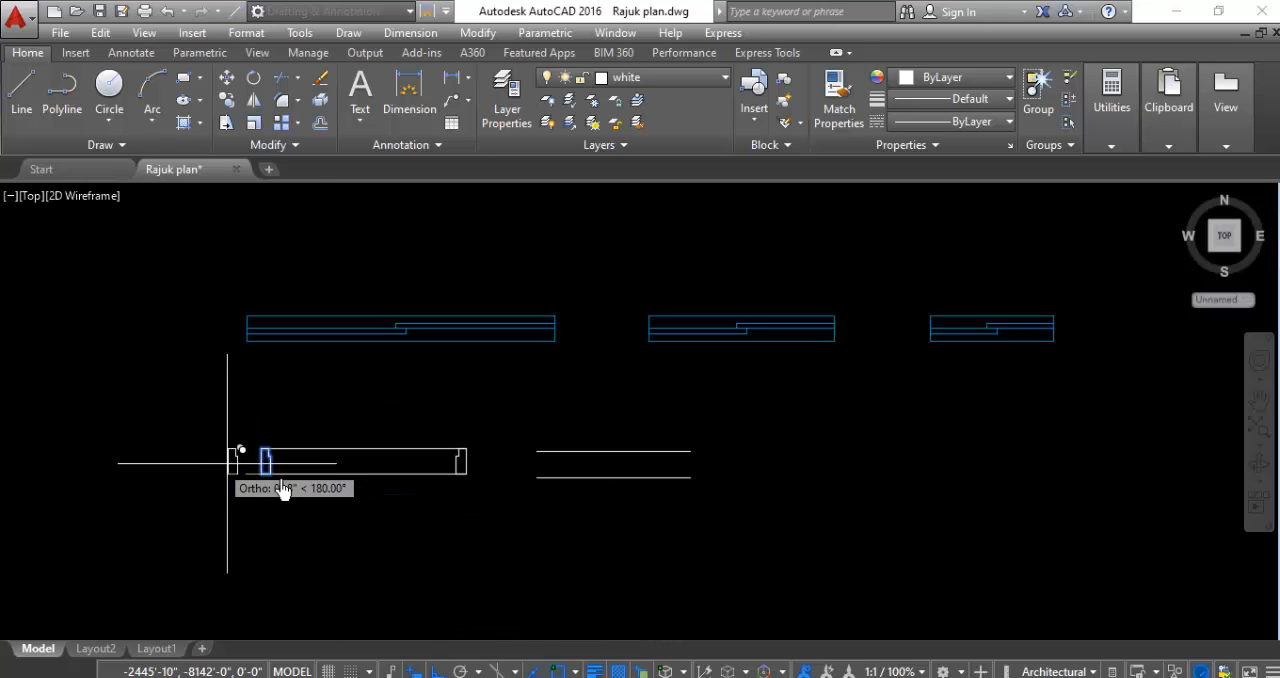
pyautogui.scroll(3, 548, 484)
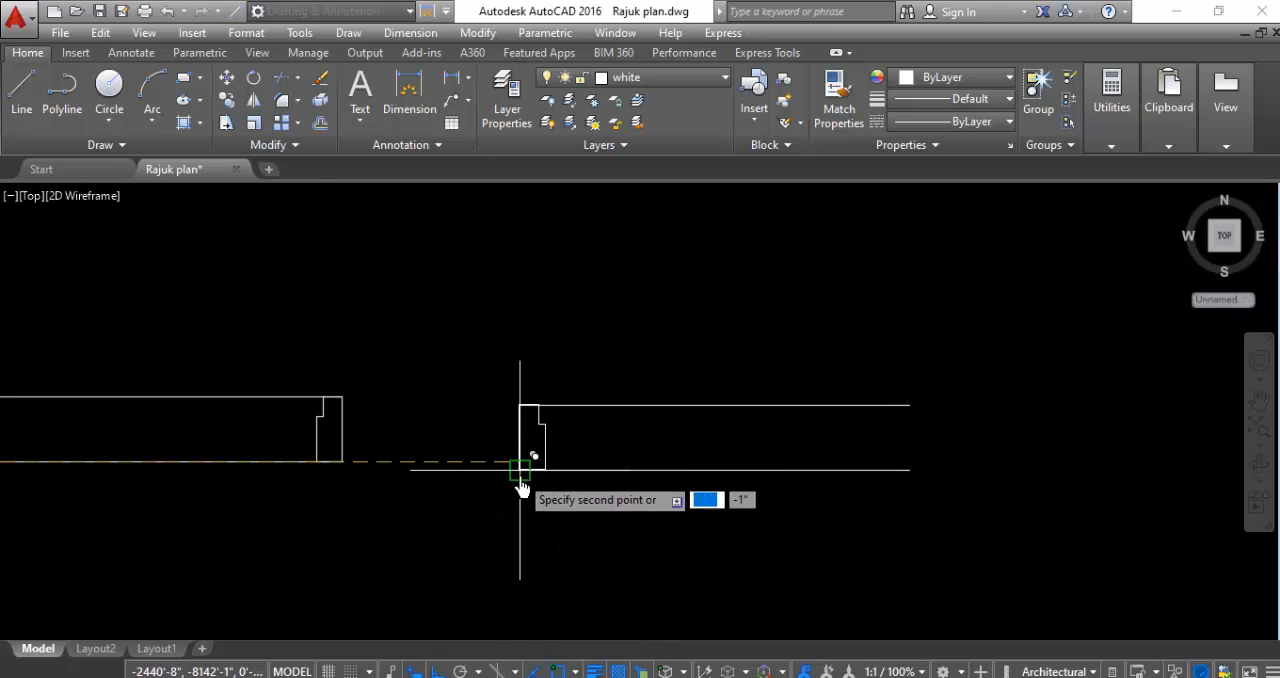
pyautogui.scroll(2, 520, 487)
pyautogui.click(518, 474)
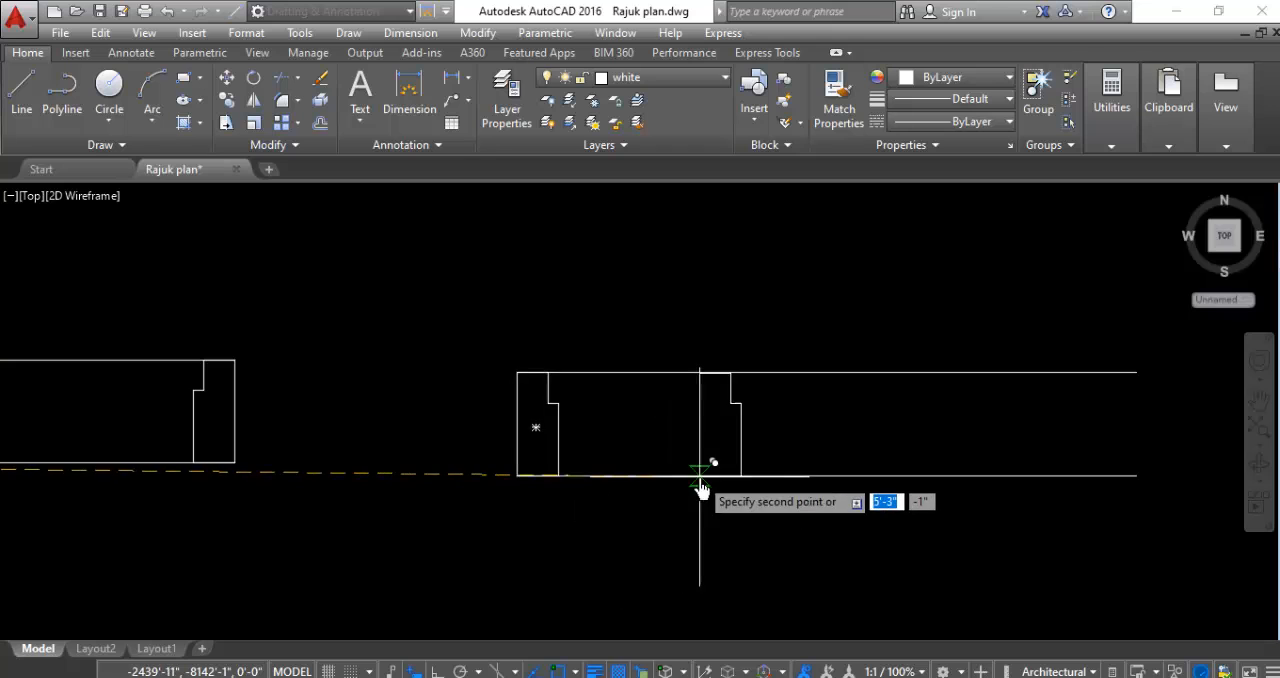
pyautogui.scroll(-3, 700, 477)
pyautogui.press('Escape')
# - Copy the right stepped frame from its lower-right corner to the right end of the lower 2'6" line
pyautogui.scroll(3, 518, 461)
pyautogui.click(566, 425)
pyautogui.click(434, 428)
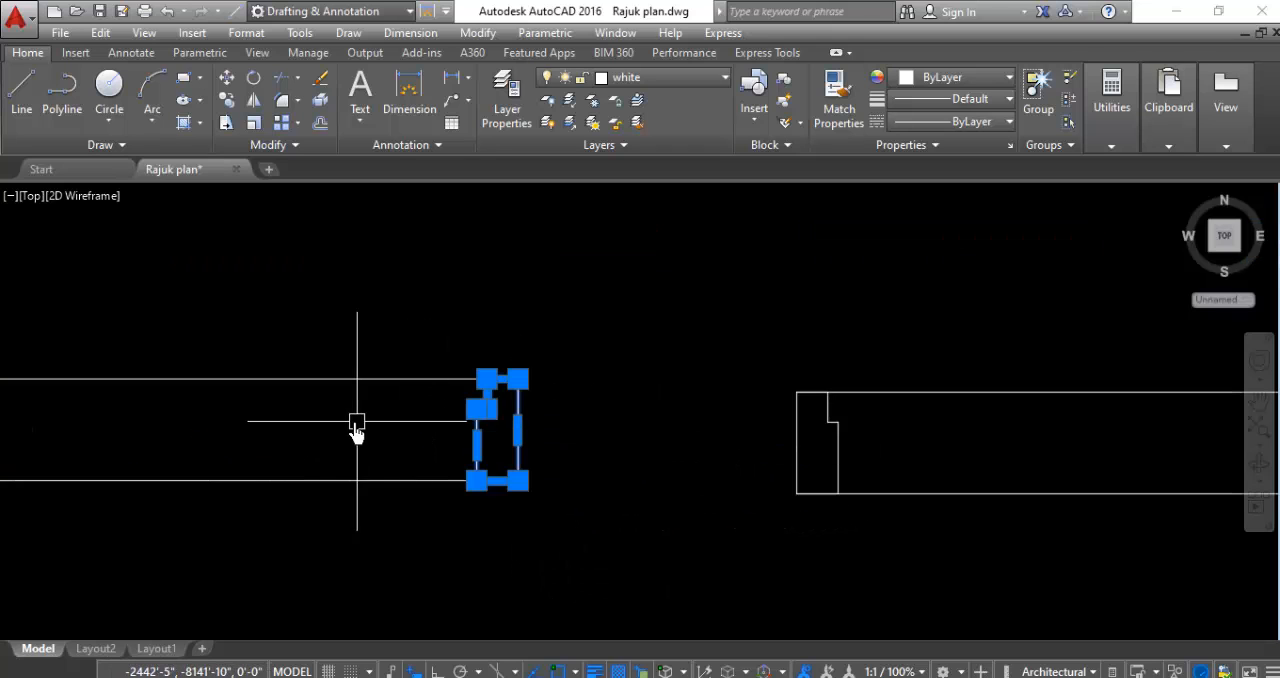
pyautogui.rightClick(357, 428)
pyautogui.click(432, 389)
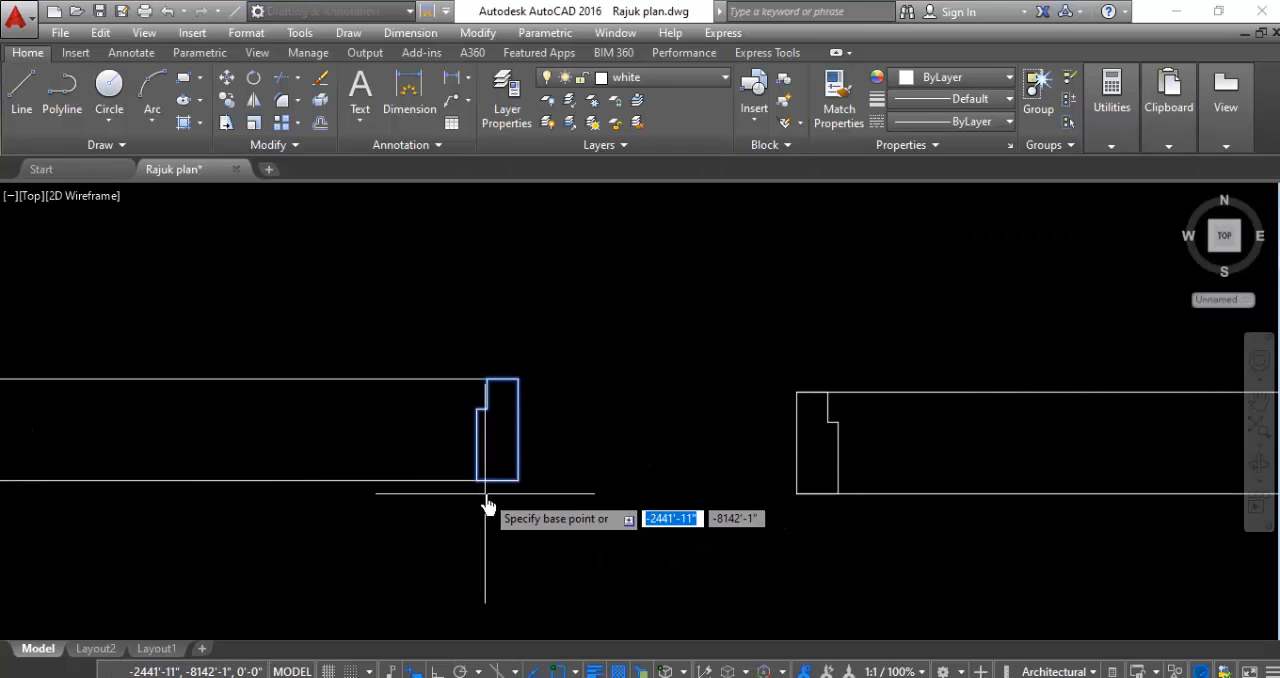
pyautogui.click(518, 480)
pyautogui.scroll(-3, 731, 543)
pyautogui.scroll(3, 628, 505)
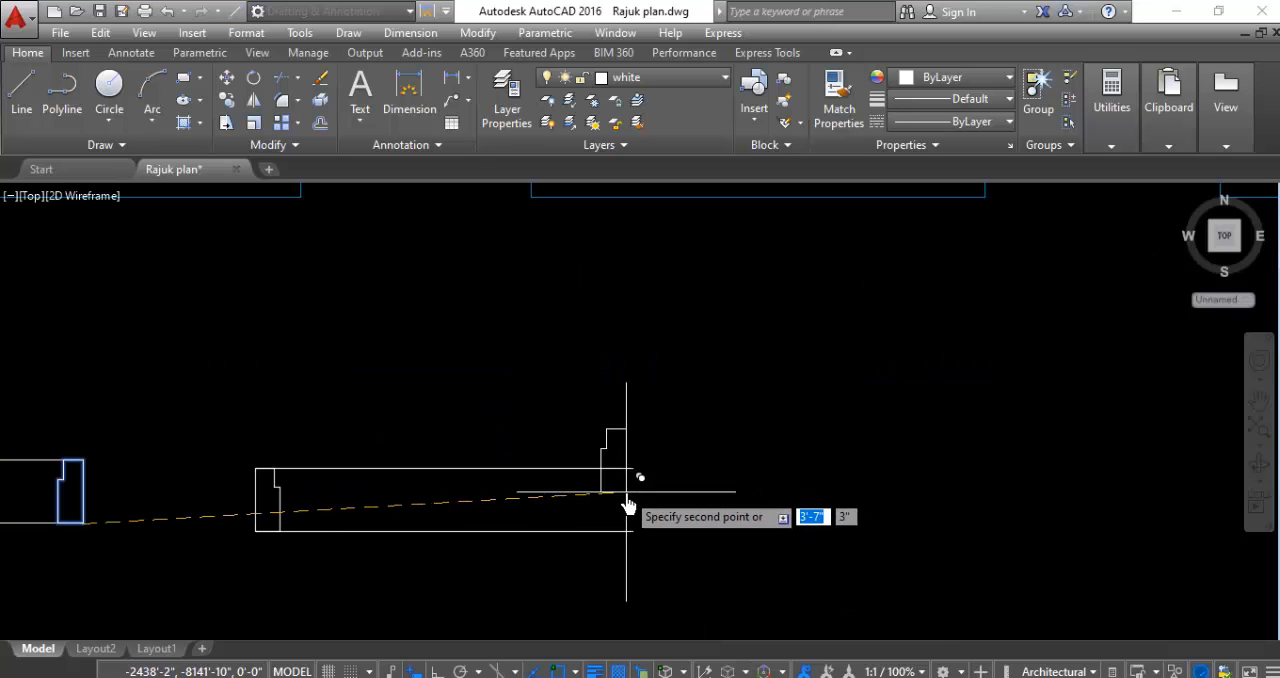
pyautogui.scroll(-4, 850, 560)
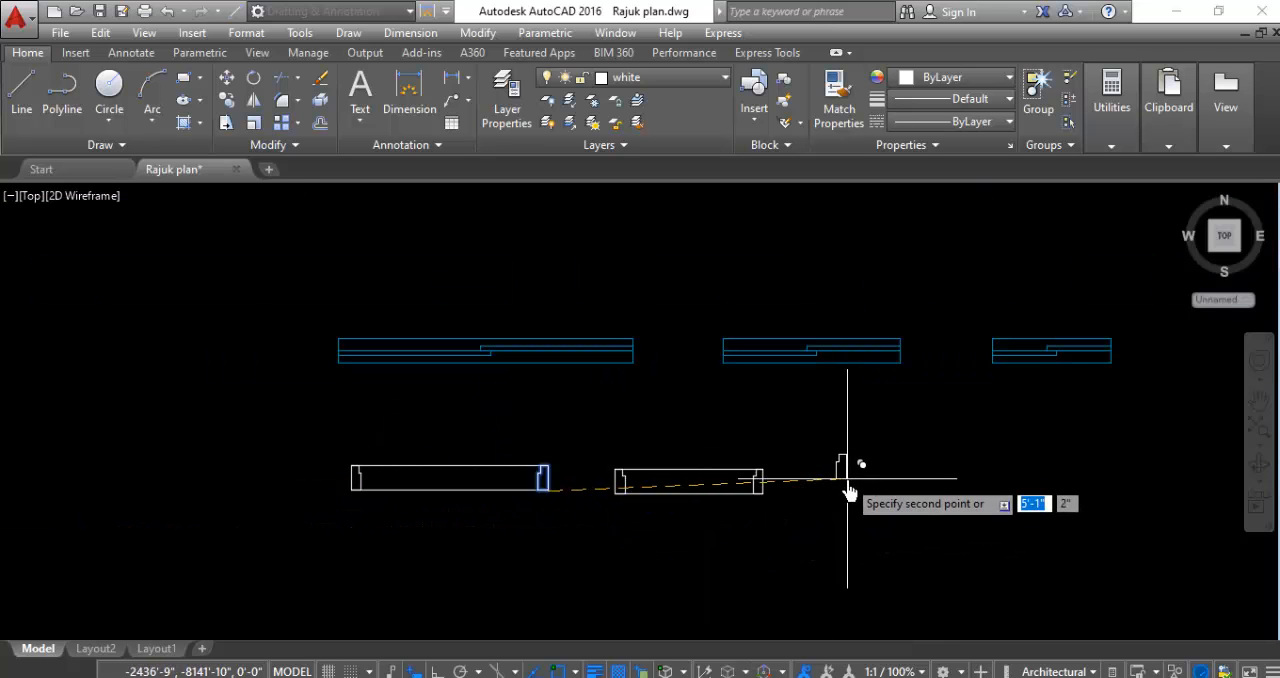
pyautogui.press('Escape')
pyautogui.scroll(-2, 424, 520)
pyautogui.scroll(2, 400, 514)
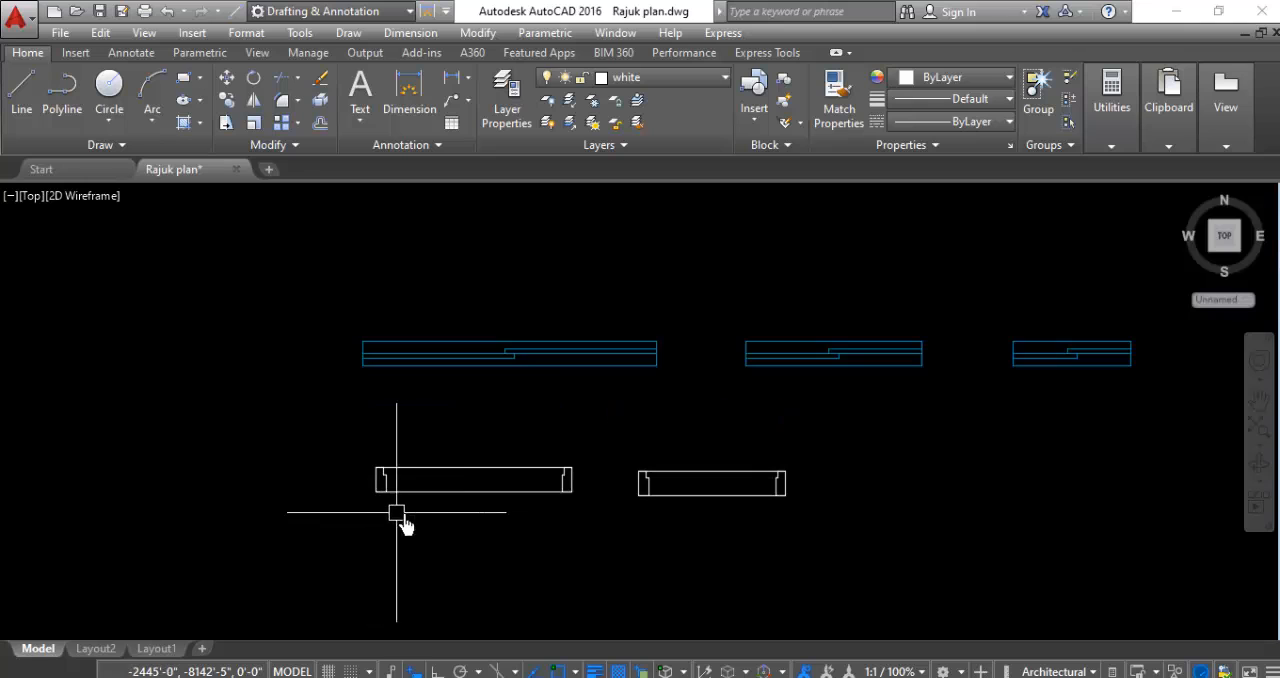
# - Delete the horizontal guide lines of both the 3'4" and 2'6" doors, leaving only the four frames
pyautogui.click(504, 450)
pyautogui.click(482, 534)
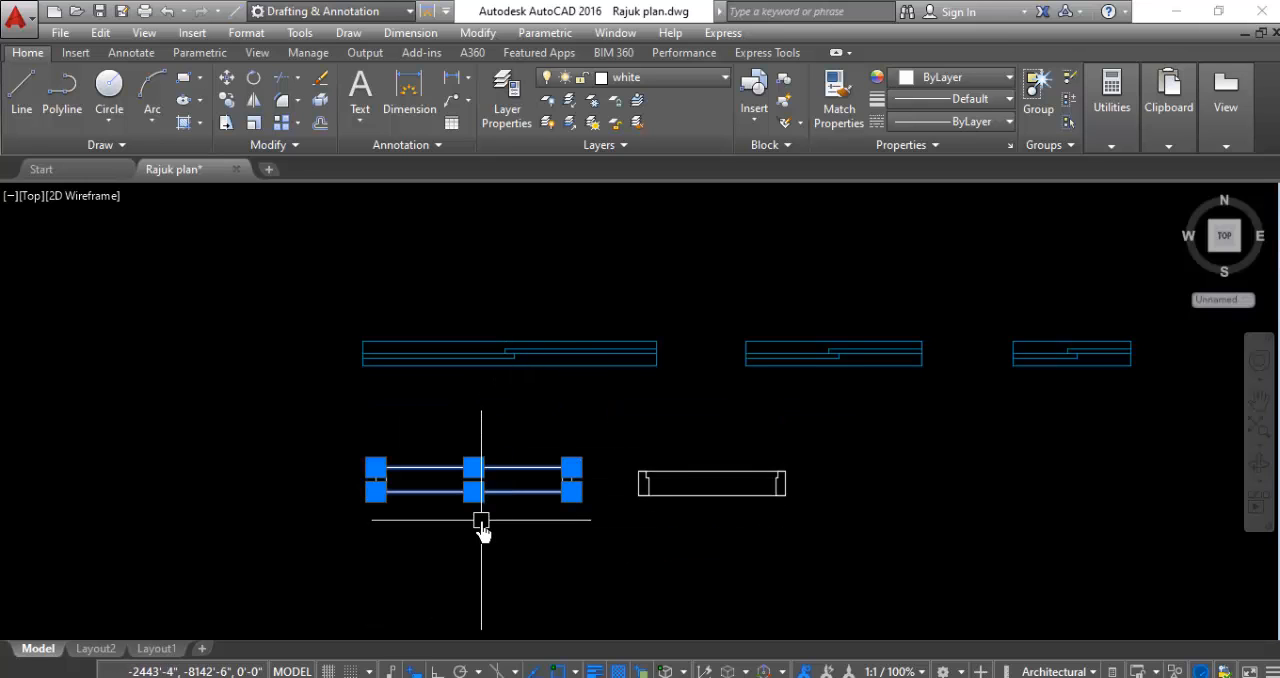
pyautogui.press('Delete')
pyautogui.click(708, 460)
pyautogui.click(700, 588)
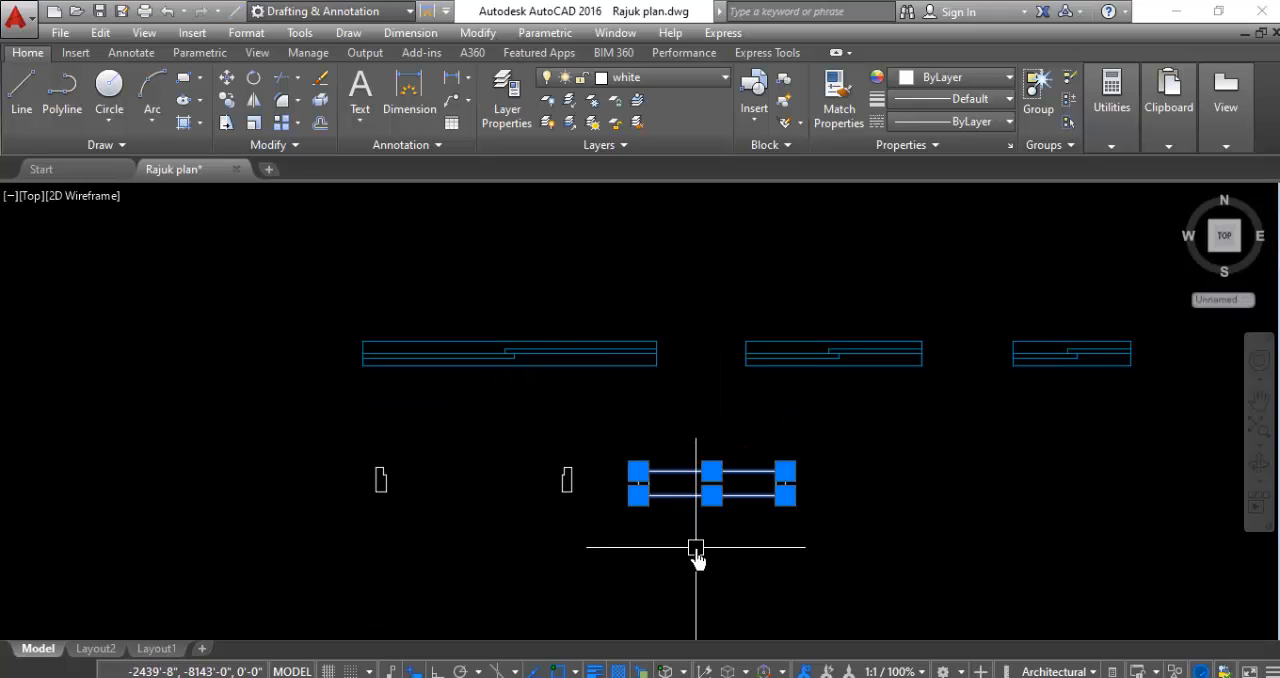
pyautogui.press('Delete')
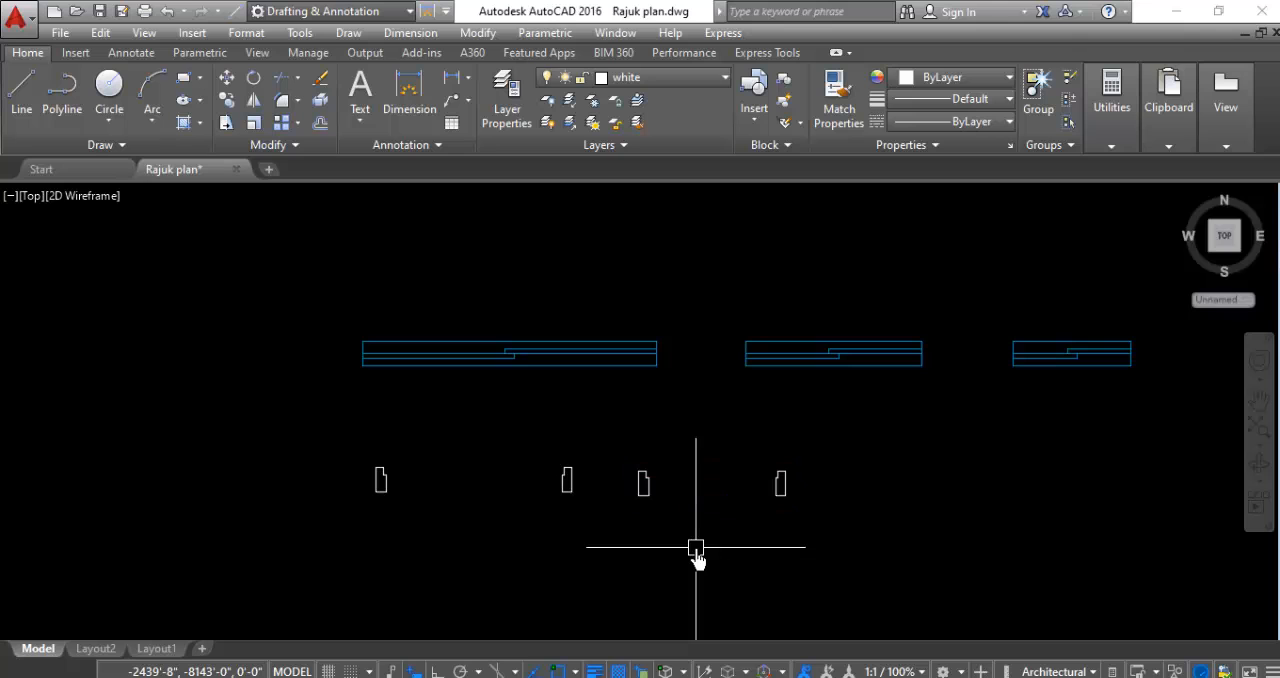
# - Move all four door frames straight down about 1'-6", away from the window blocks
pyautogui.click(824, 424)
pyautogui.click(218, 545)
pyautogui.rightClick(218, 545)
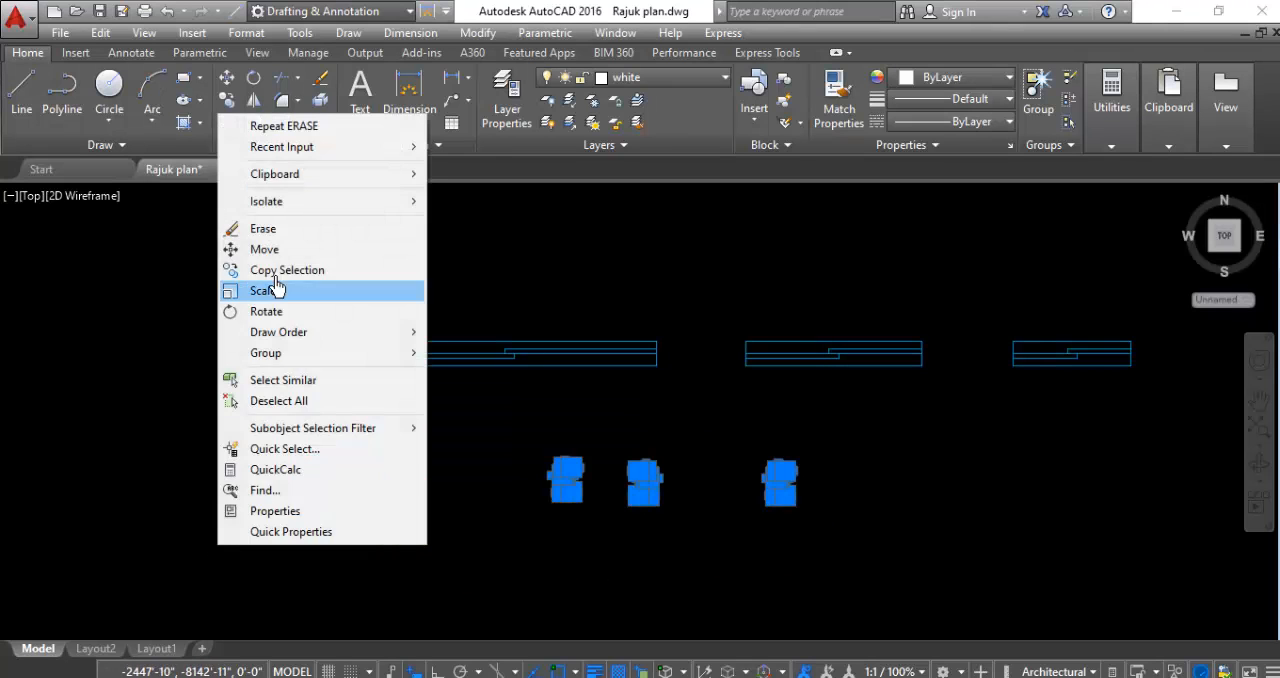
pyautogui.click(283, 252)
pyautogui.click(379, 483)
pyautogui.scroll(-2, 372, 453)
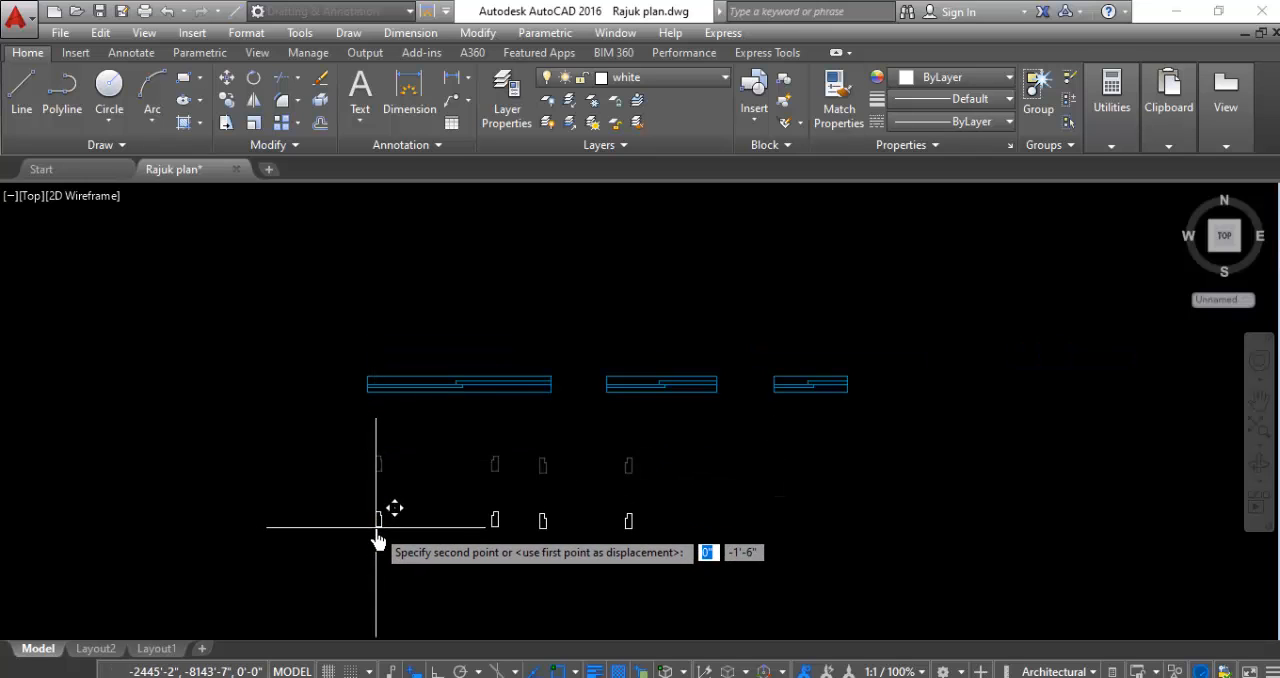
pyautogui.click(380, 534)
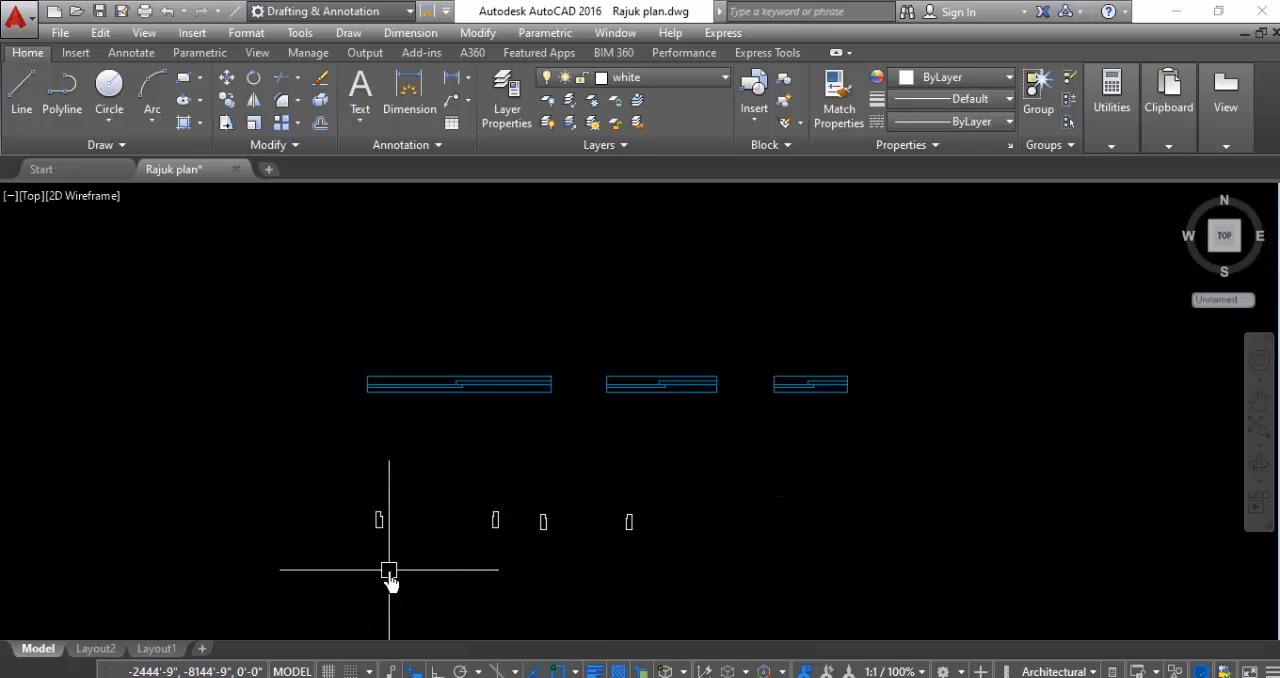
# - Draw the wider door's leaf as a rectangle about 3'-1" long from the left frame's upper inner corner to the right frame's step
pyautogui.scroll(2, 390, 580)
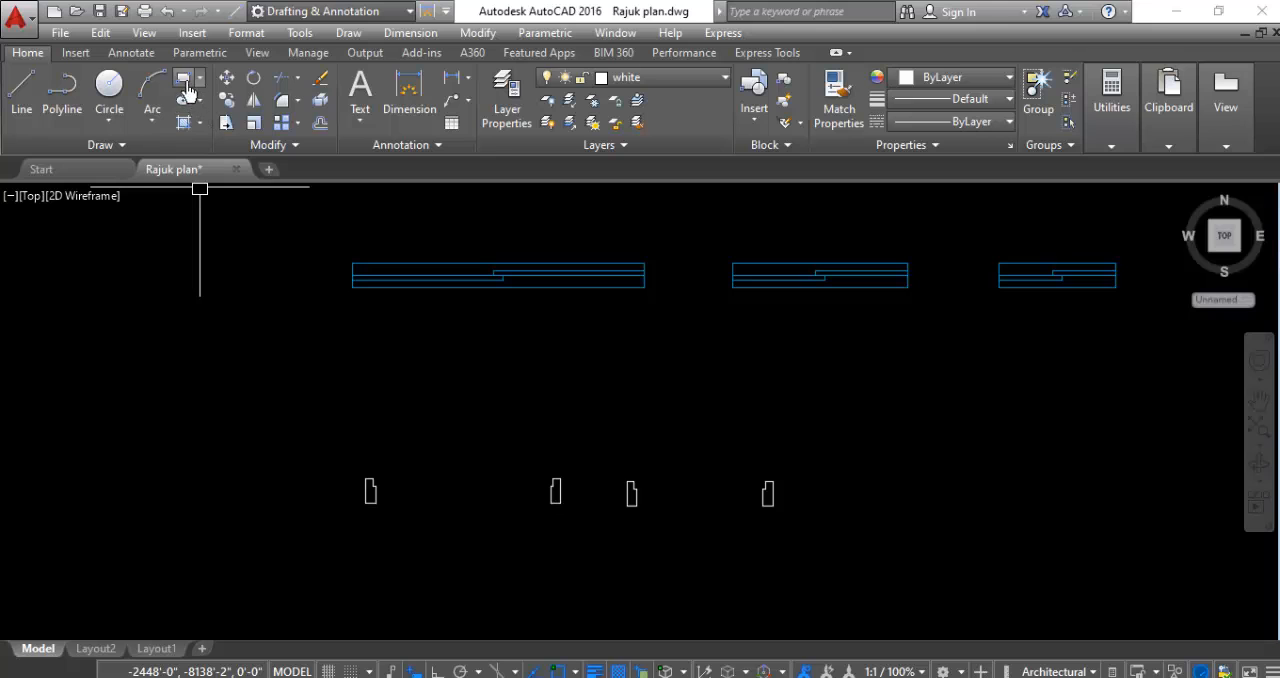
pyautogui.click(184, 82)
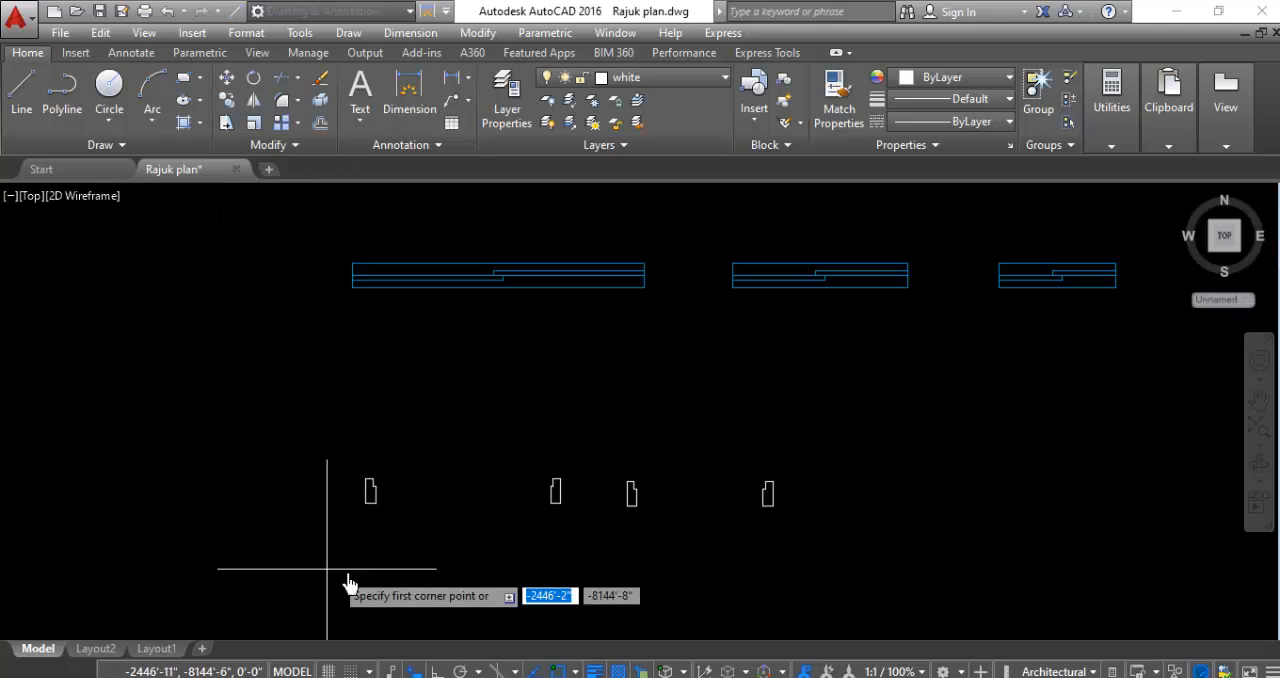
pyautogui.scroll(3, 409, 500)
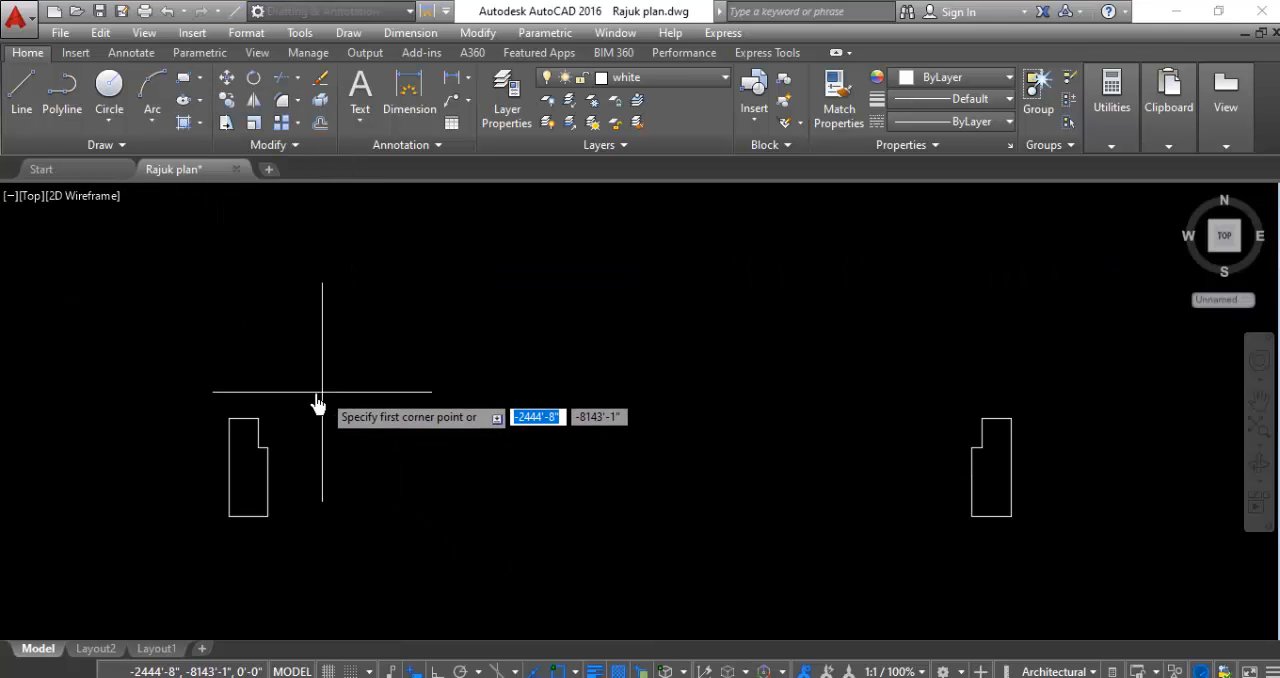
pyautogui.click(264, 428)
pyautogui.scroll(4, 990, 455)
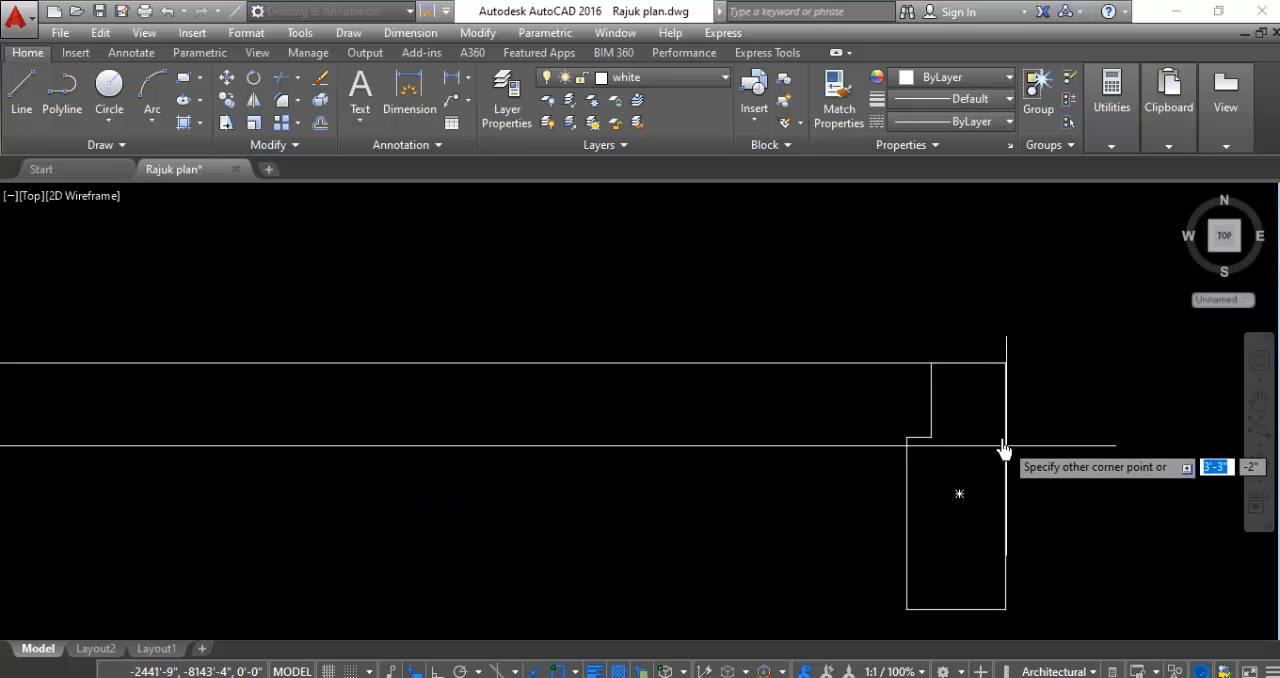
pyautogui.click(935, 437)
pyautogui.scroll(-4, 914, 471)
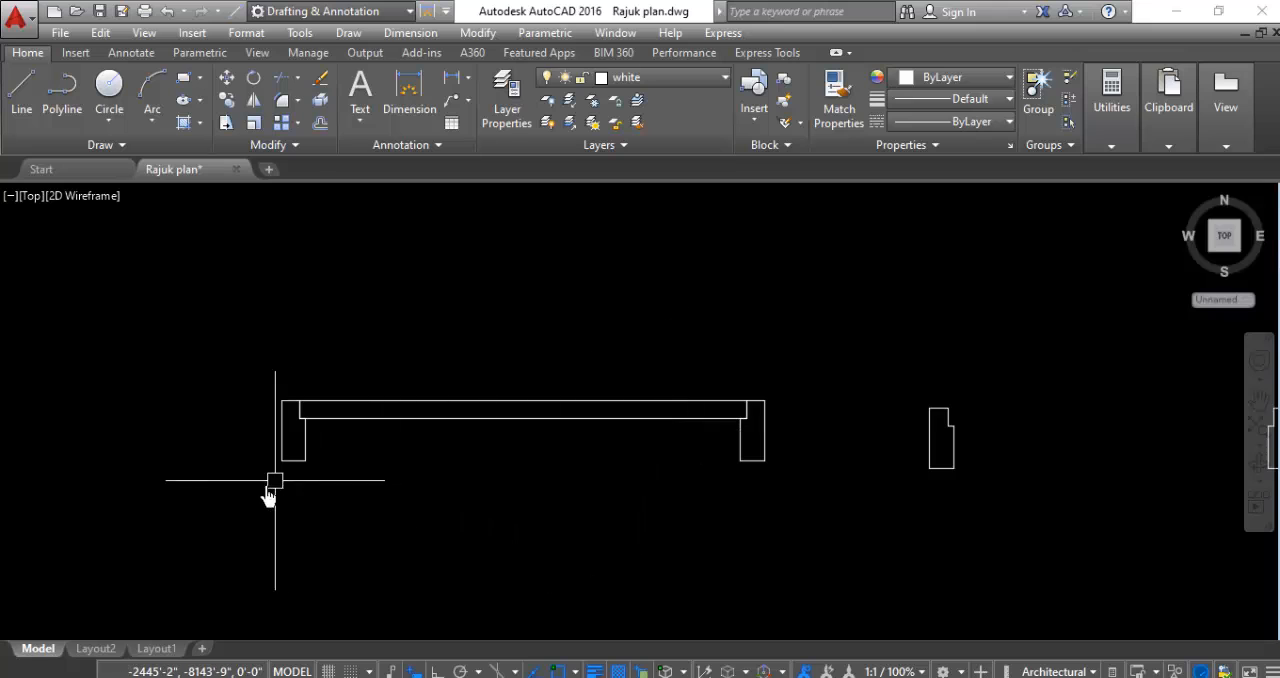
# - Draw the narrower door's leaf as a rectangle about 2'-3" long between the upper inner corner and the opposite frame's step
pyautogui.scroll(-2, 152, 465)
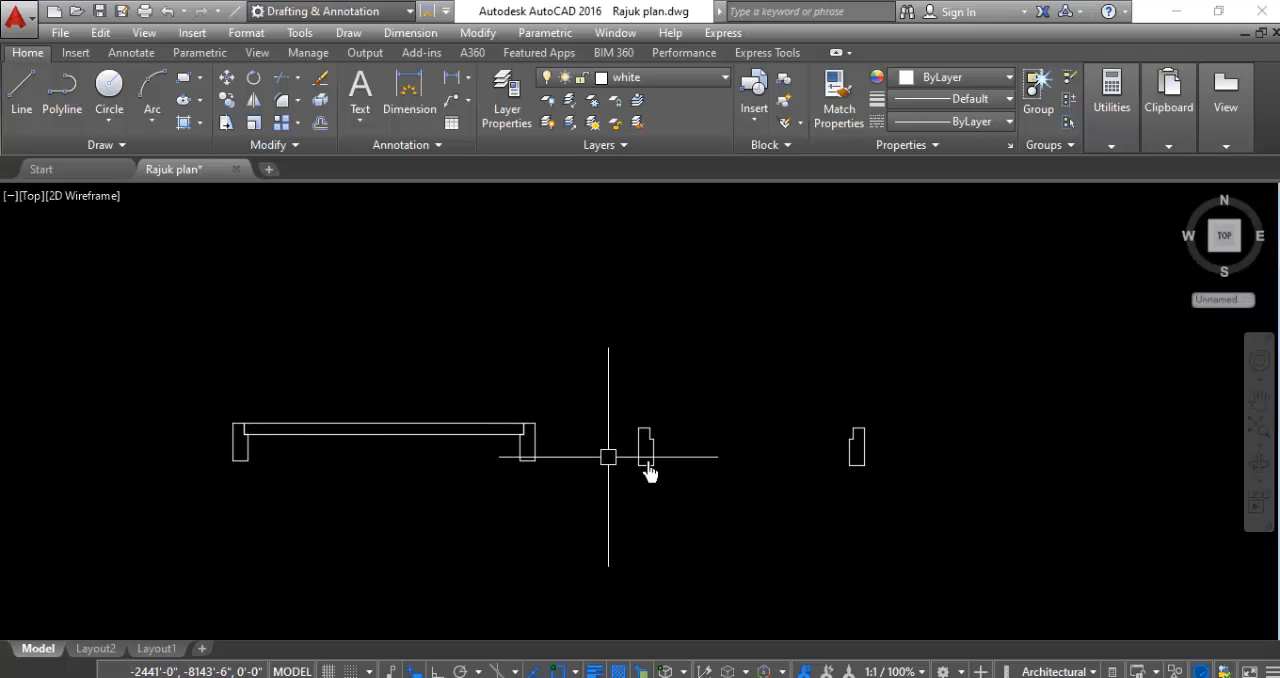
pyautogui.scroll(4, 858, 470)
pyautogui.press('Return')
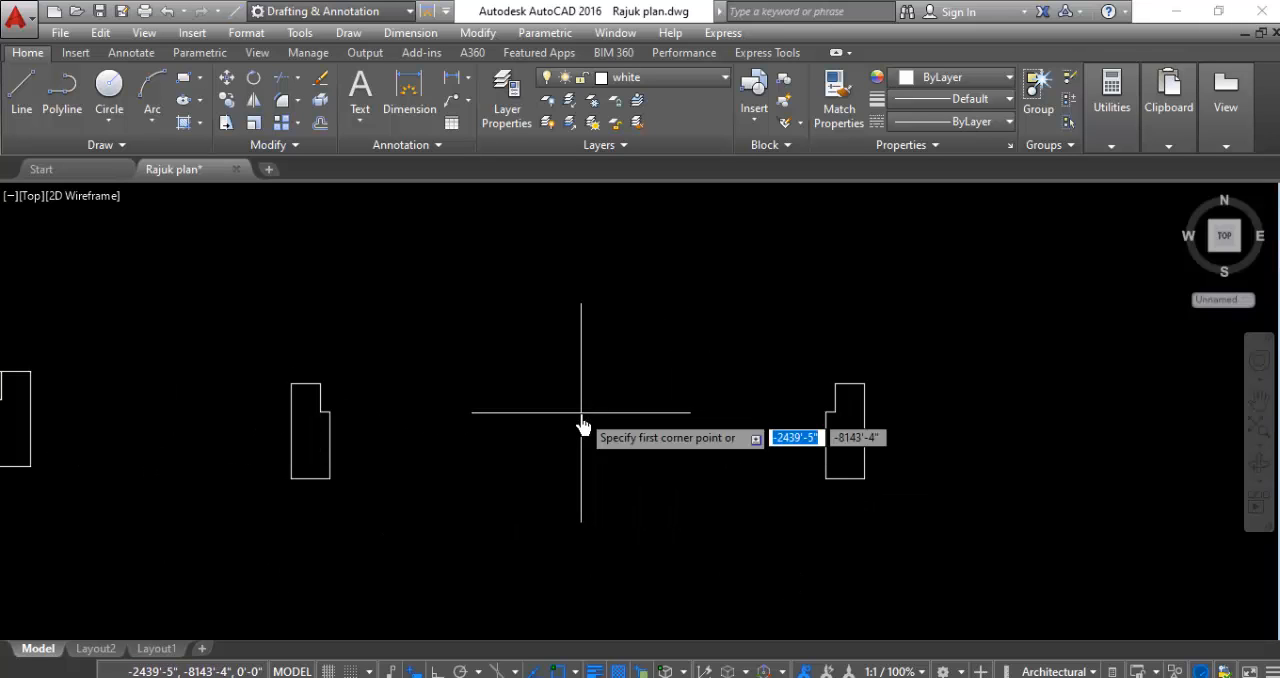
pyautogui.click(321, 385)
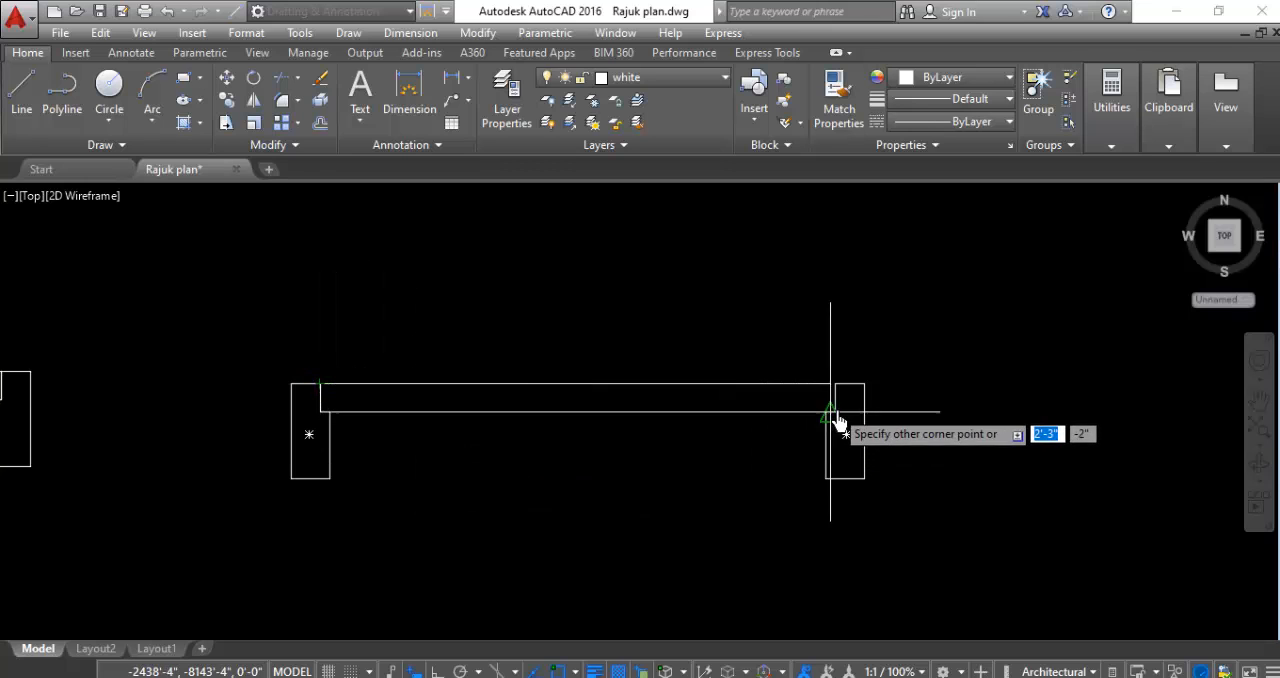
pyautogui.scroll(4, 838, 420)
pyautogui.click(822, 417)
pyautogui.scroll(-4, 924, 435)
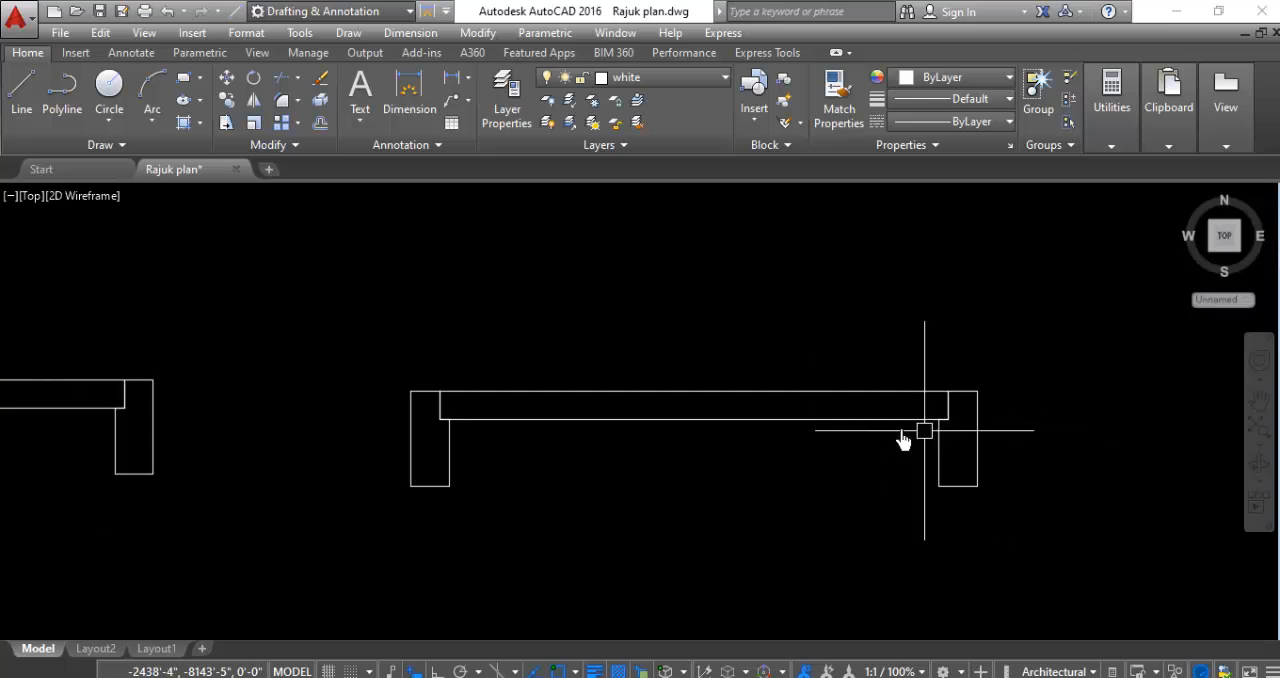
# - Rotate the wider door's leaf 90° counterclockwise about its lower-left corner at the left frame's step so it stands upright
pyautogui.scroll(-3, 903, 440)
pyautogui.scroll(2, 378, 460)
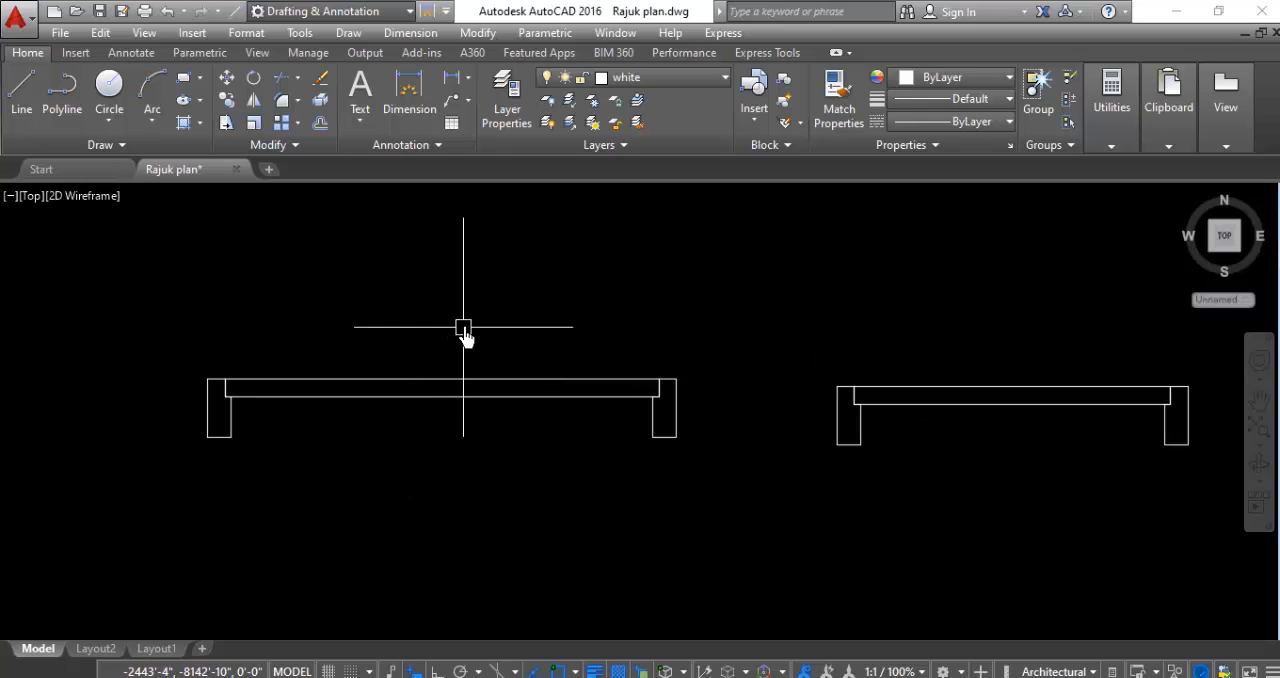
pyautogui.click(465, 322)
pyautogui.click(401, 507)
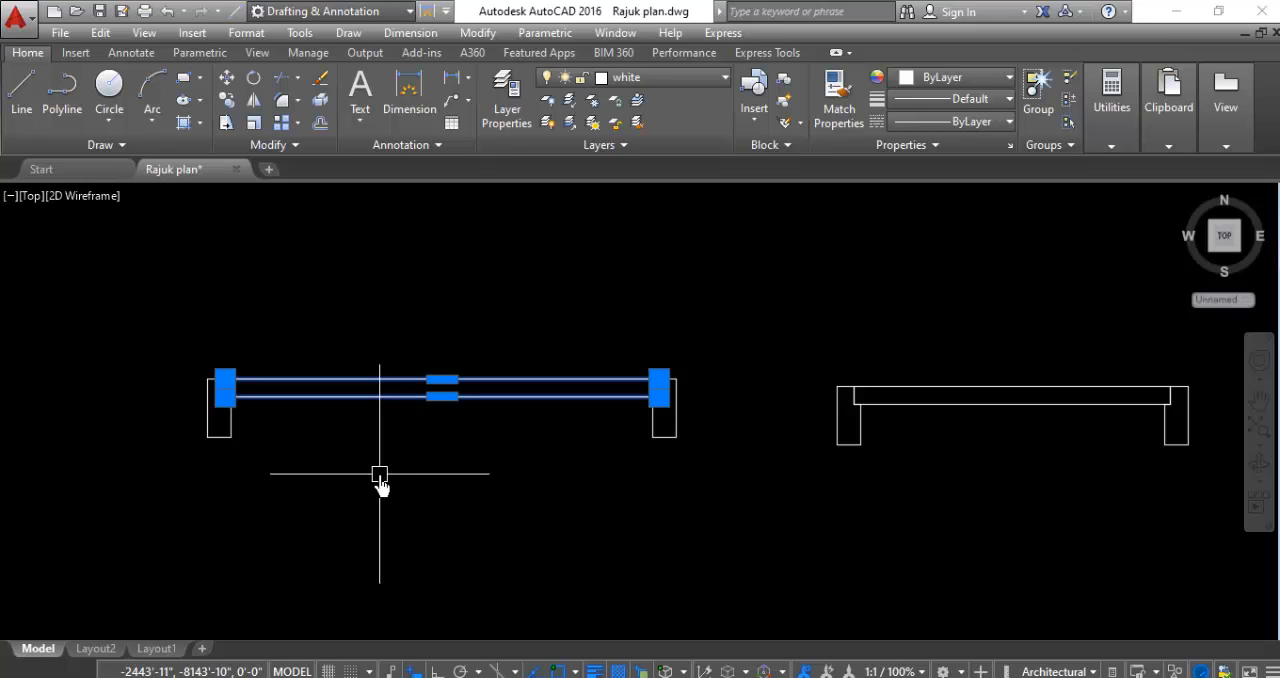
pyautogui.rightClick(380, 474)
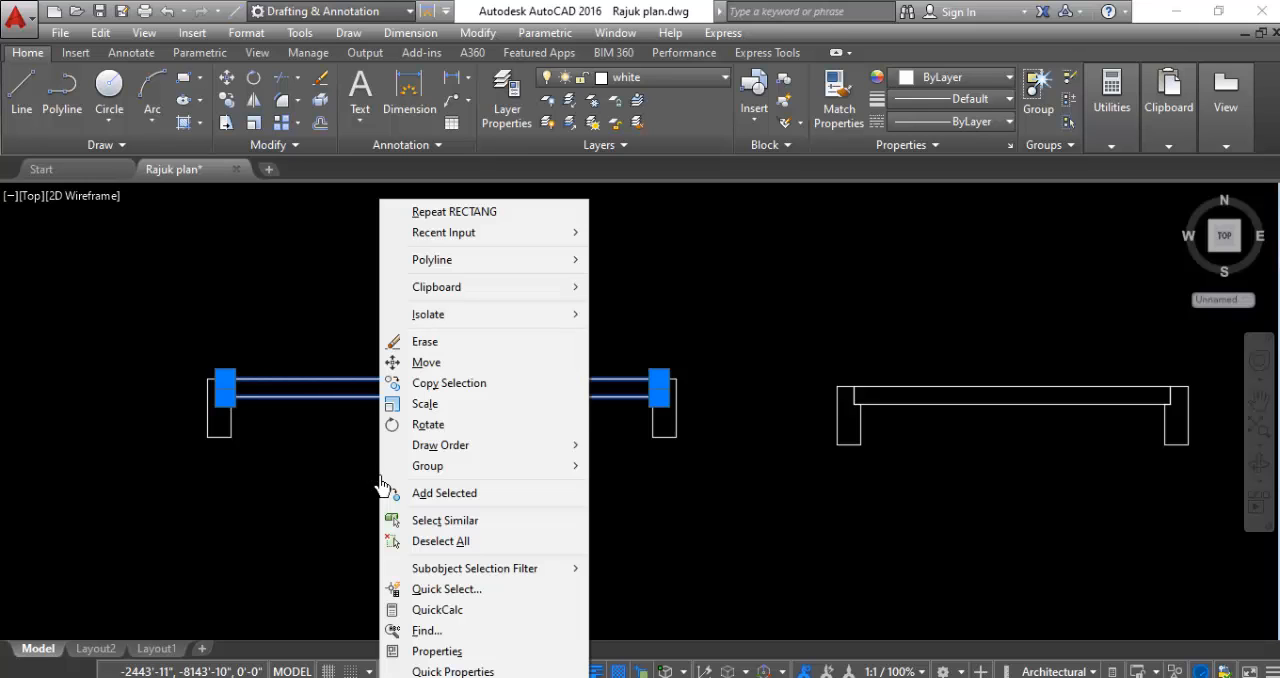
pyautogui.click(420, 424)
pyautogui.scroll(8, 217, 430)
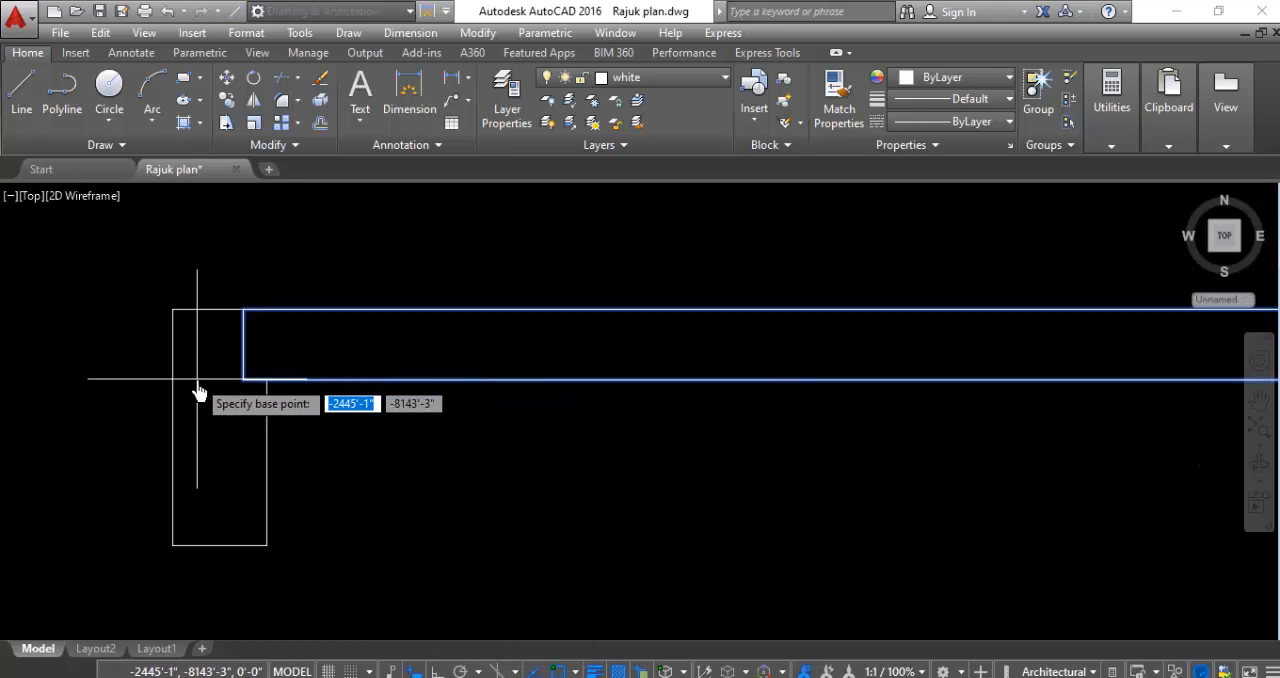
pyautogui.click(268, 380)
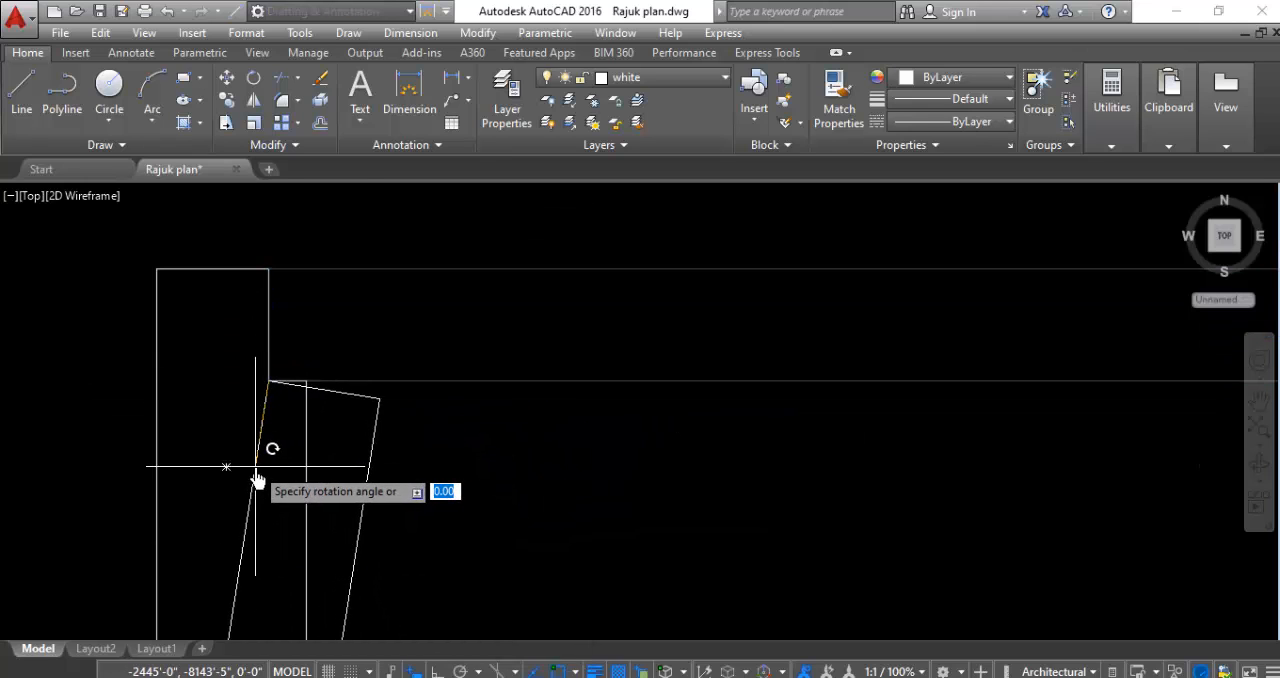
pyautogui.press('F8')
pyautogui.scroll(-10, 259, 464)
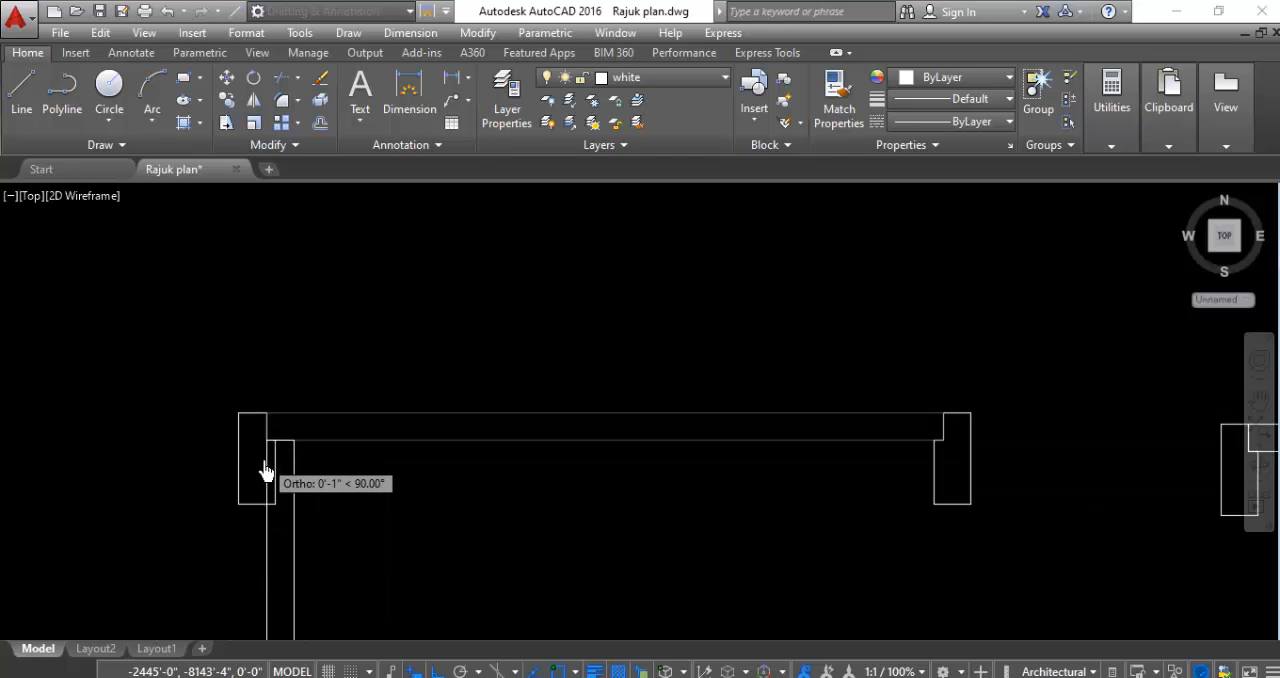
pyautogui.click(335, 266)
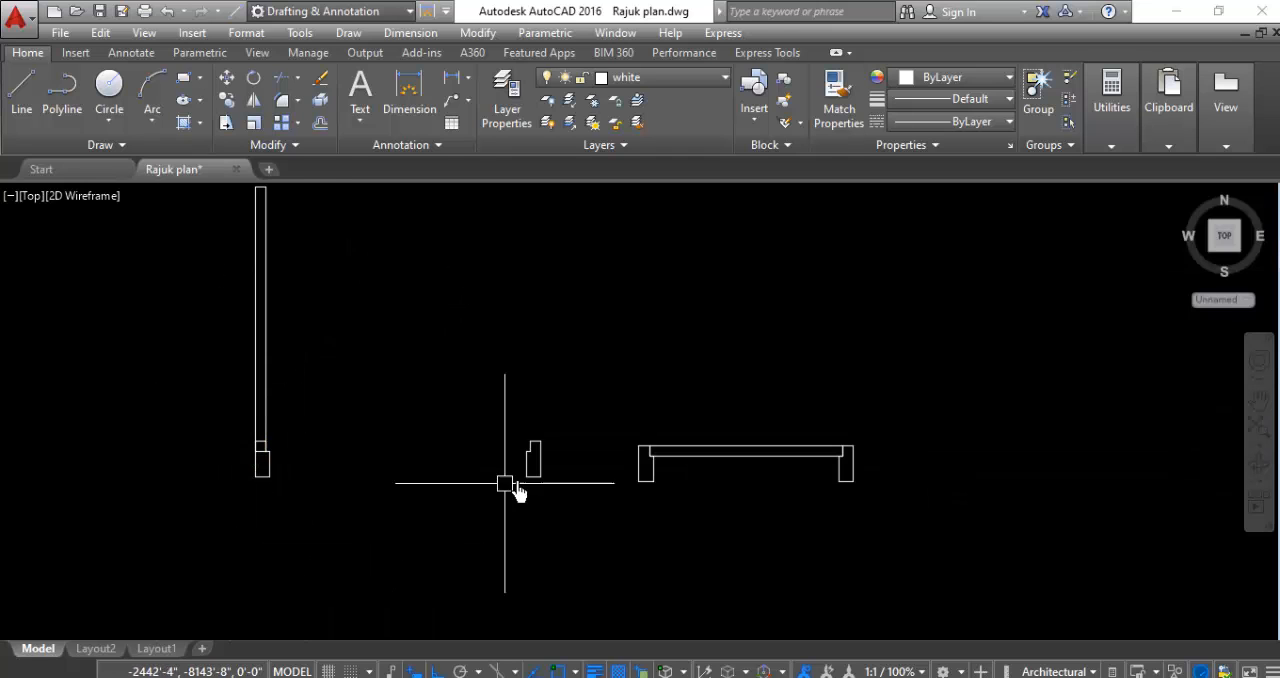
# - Rotate the narrower door's leaf 90° counterclockwise about its lower-left corner so it stands upright on its left frame
pyautogui.click(794, 410)
pyautogui.click(725, 555)
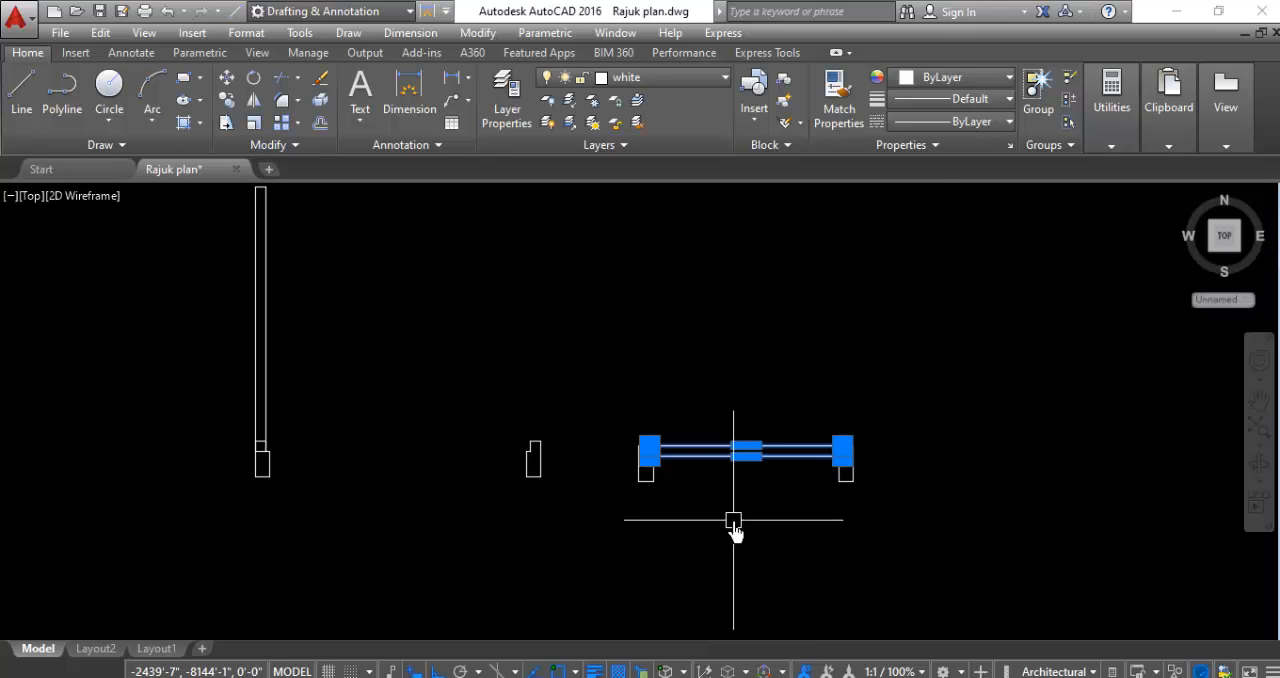
pyautogui.rightClick(734, 532)
pyautogui.click(760, 259)
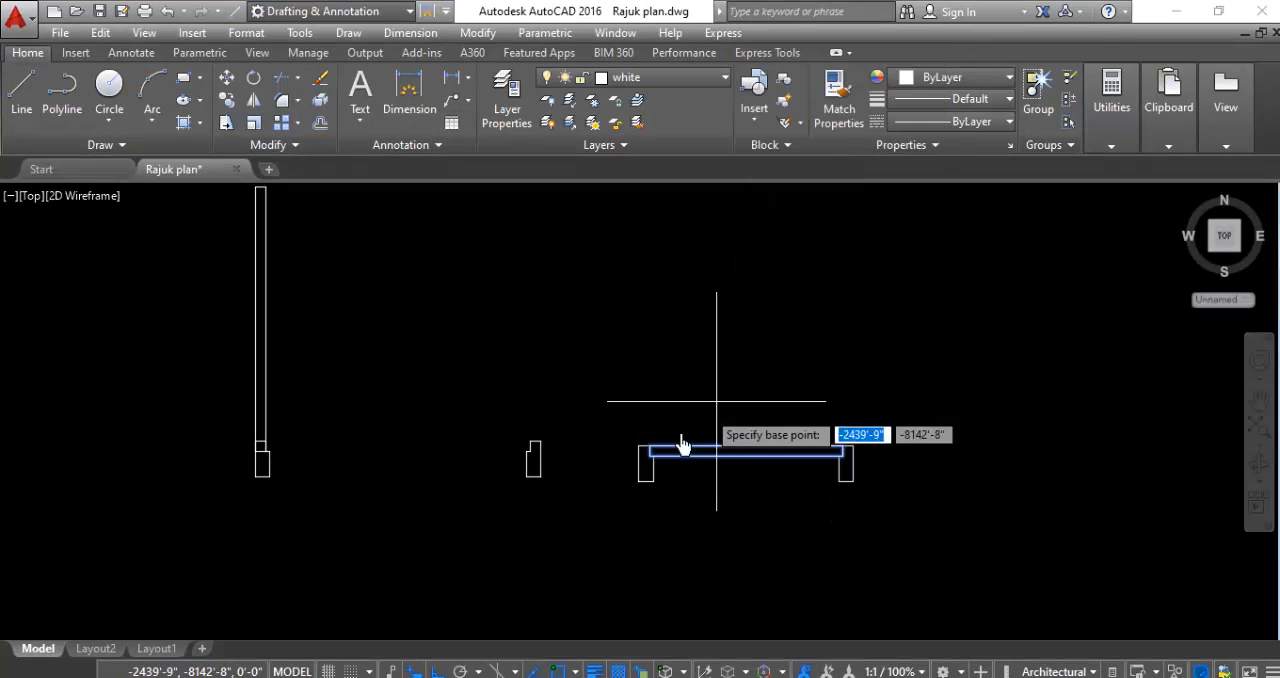
pyautogui.scroll(4, 655, 455)
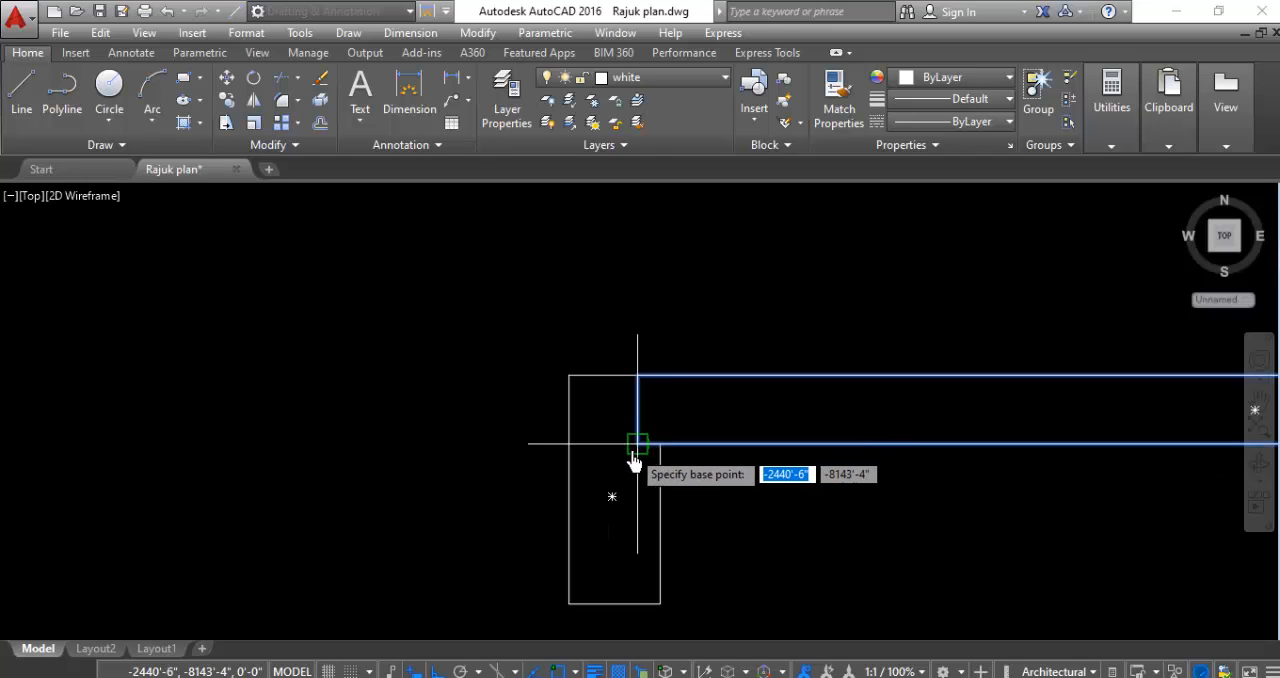
pyautogui.click(638, 444)
pyautogui.scroll(-3, 624, 545)
pyautogui.click(656, 315)
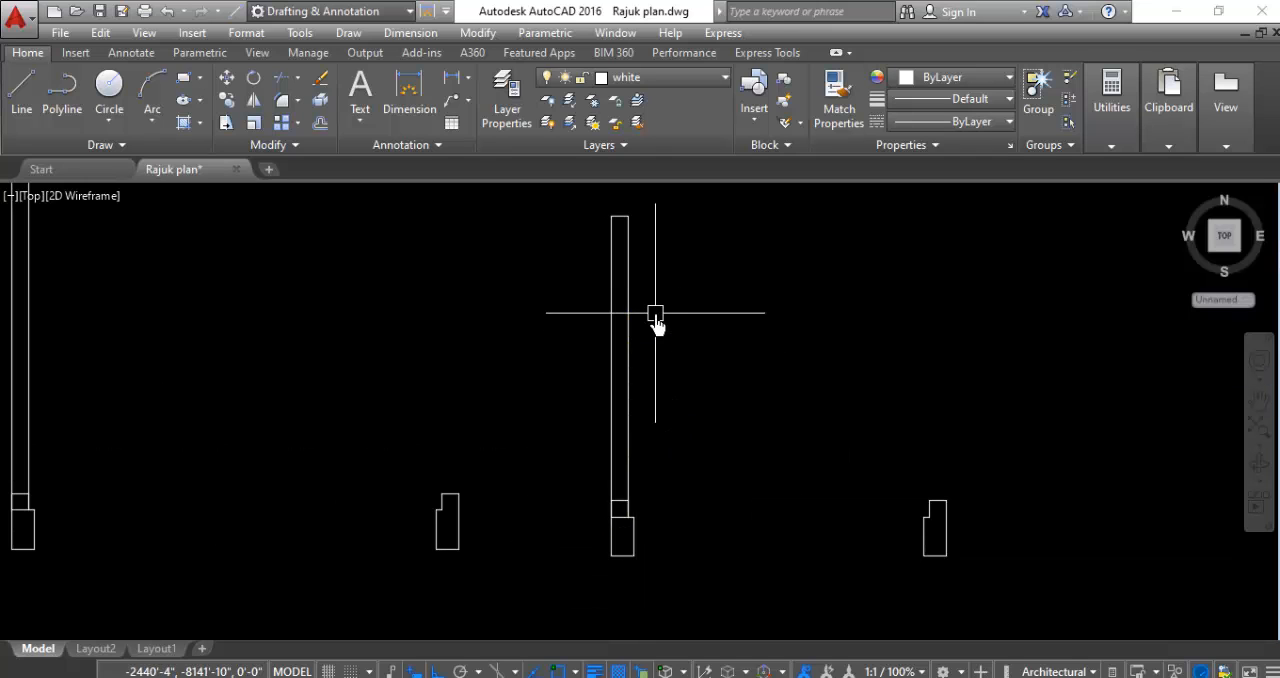
# - Draw a circle centred on the wider door leaf's lower-right hinge corner, with its radius reaching the leaf's upper-right corner
pyautogui.scroll(-2, 750, 332)
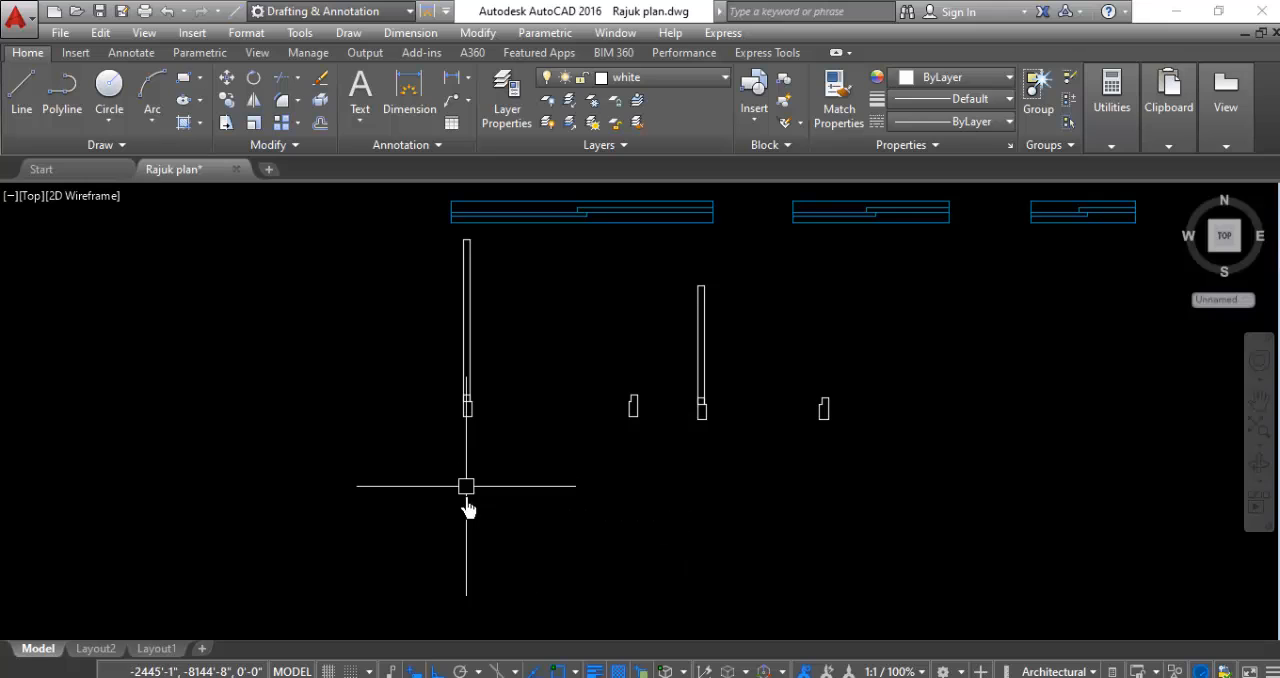
pyautogui.scroll(2, 476, 226)
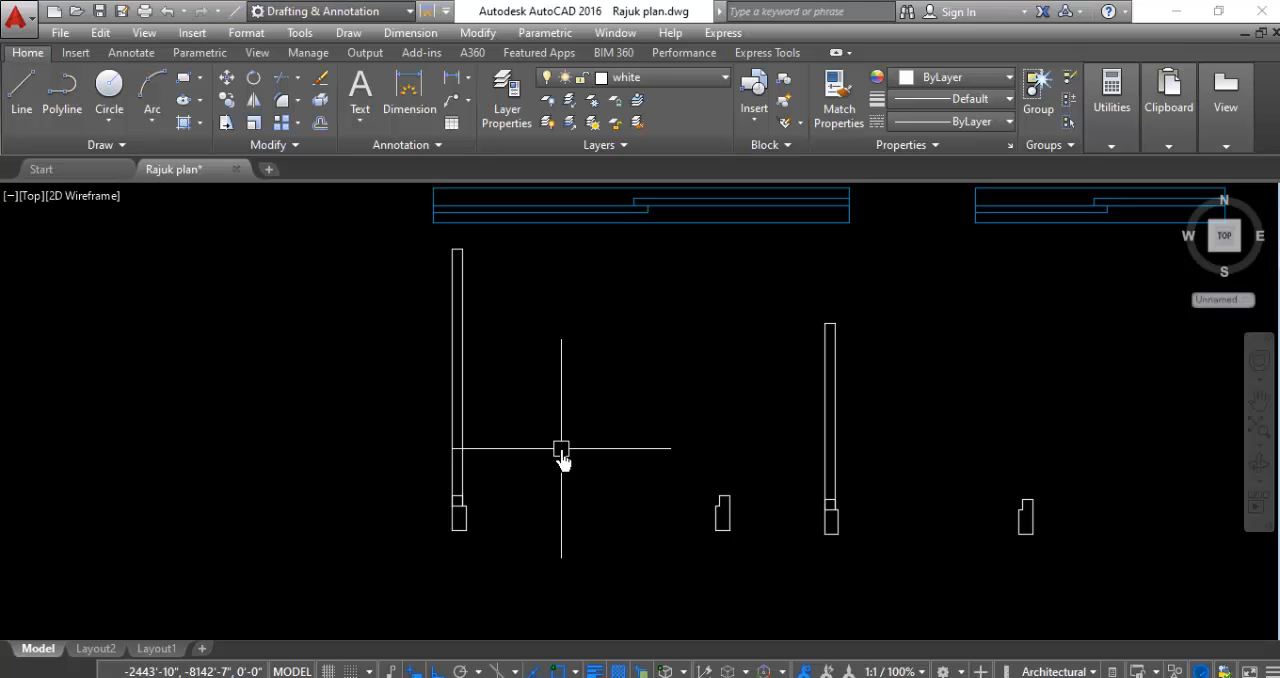
pyautogui.press('Return')
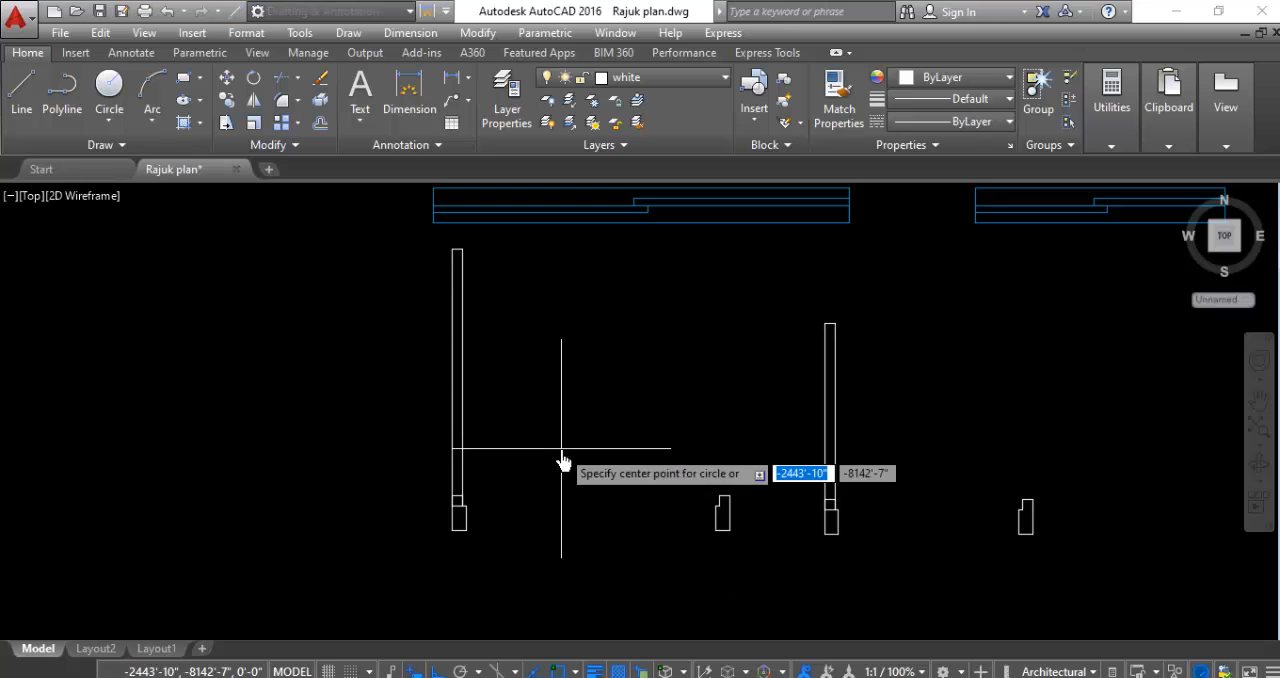
pyautogui.scroll(5, 452, 488)
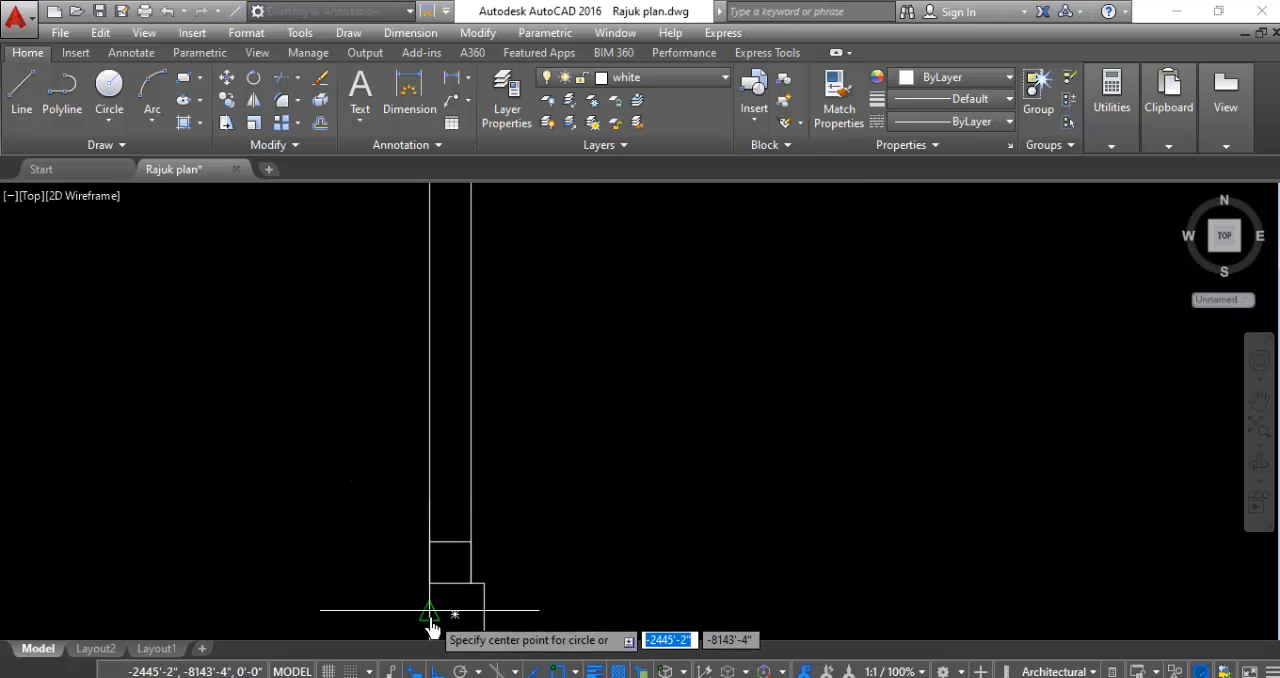
pyautogui.click(469, 592)
pyautogui.scroll(-4, 457, 595)
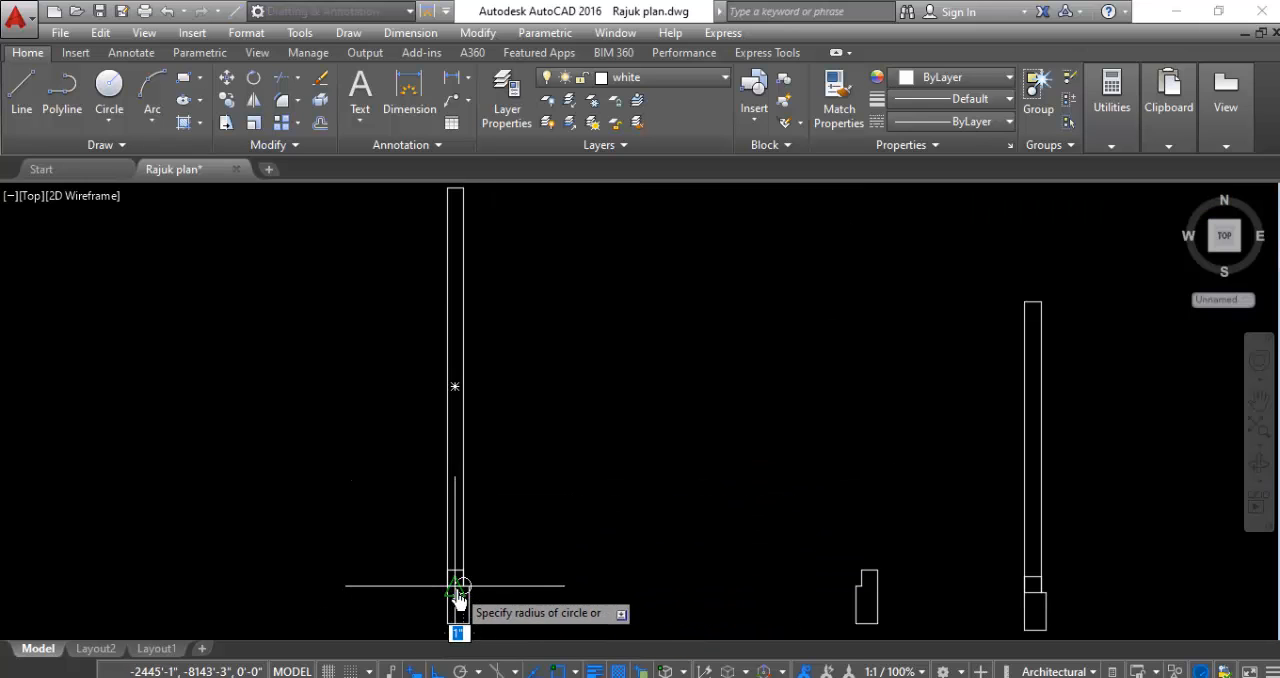
pyautogui.scroll(8, 429, 340)
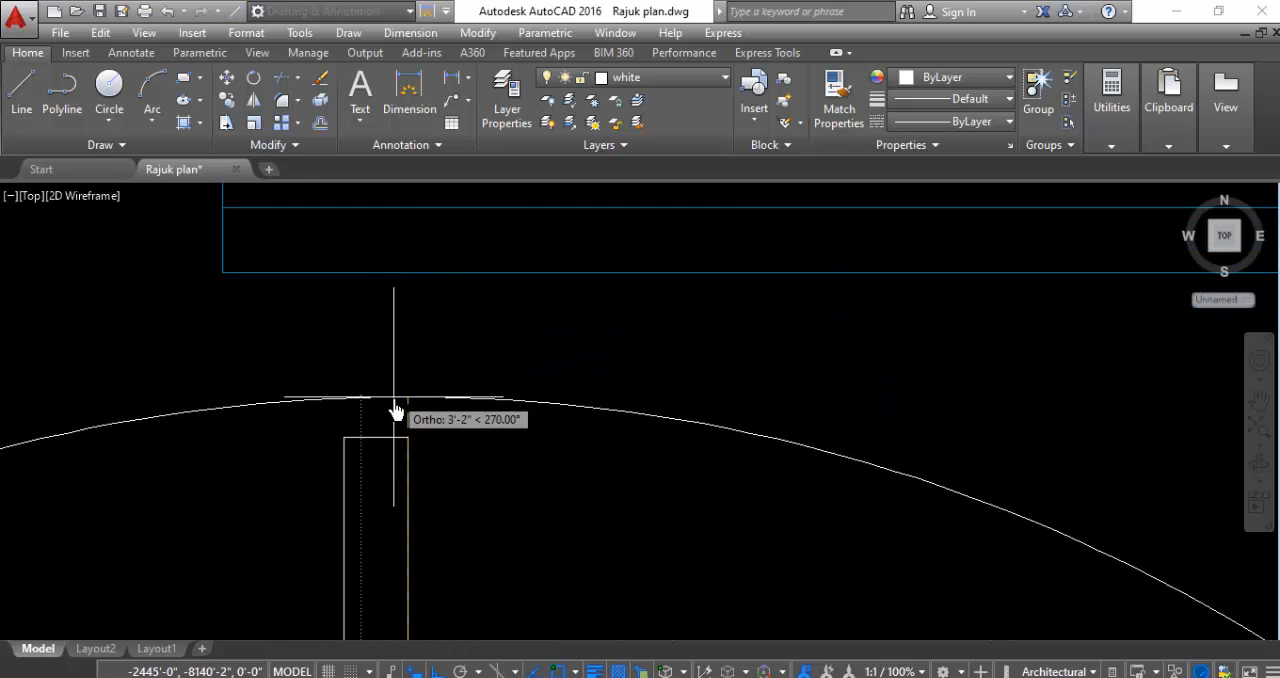
pyautogui.click(408, 440)
pyautogui.scroll(-5, 305, 375)
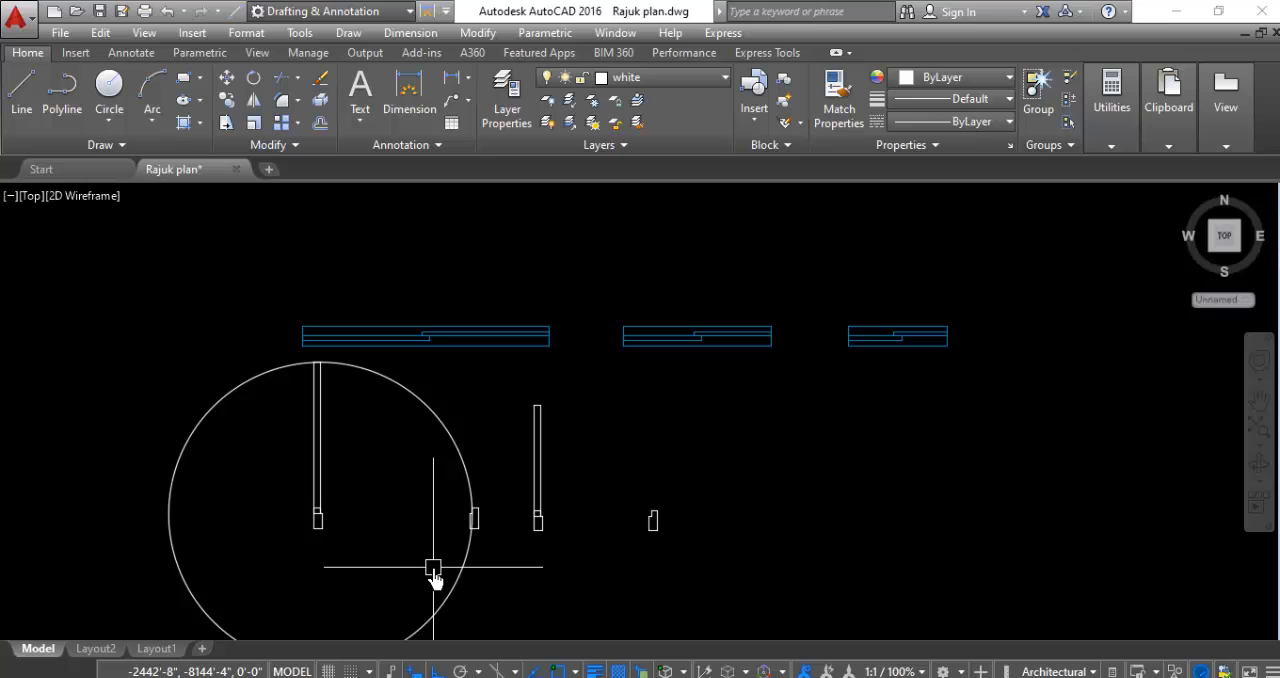
# - Trim the wider door's circle to a quarter swing arc between the leaf's top and the right frame, removing overlaps inside both
pyautogui.scroll(-2, 370, 578)
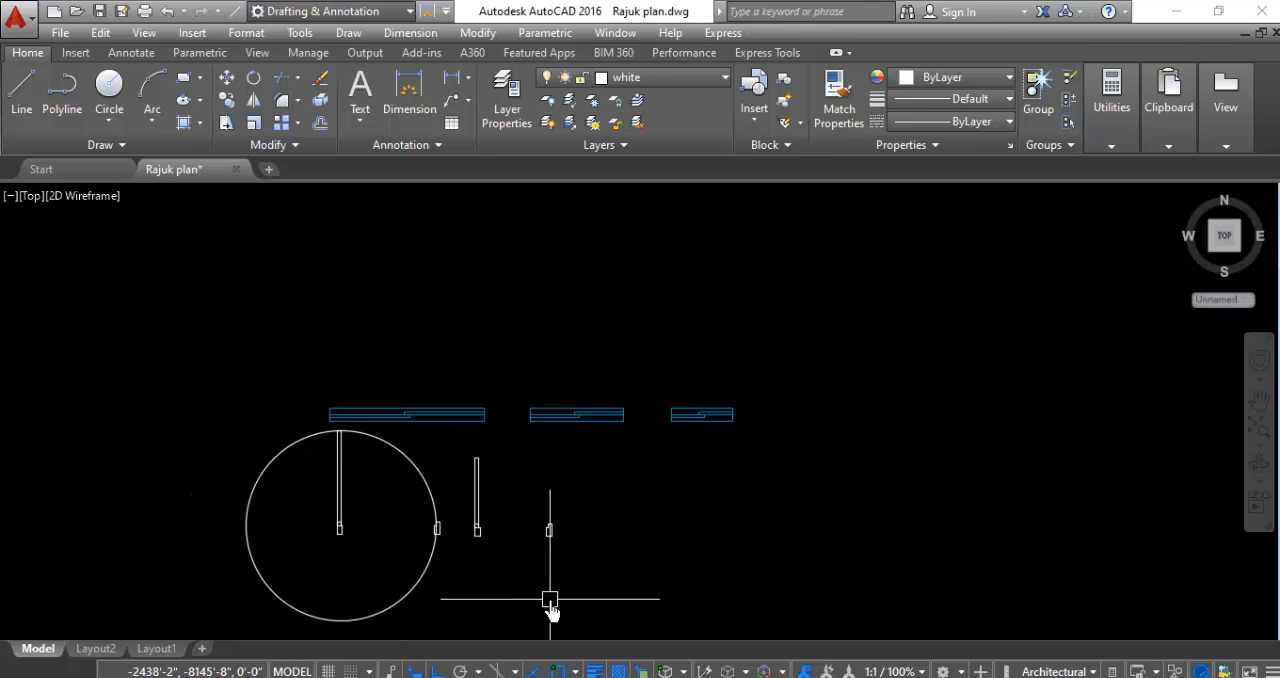
pyautogui.write('r')
pyautogui.press('Return')
pyautogui.press('Return')
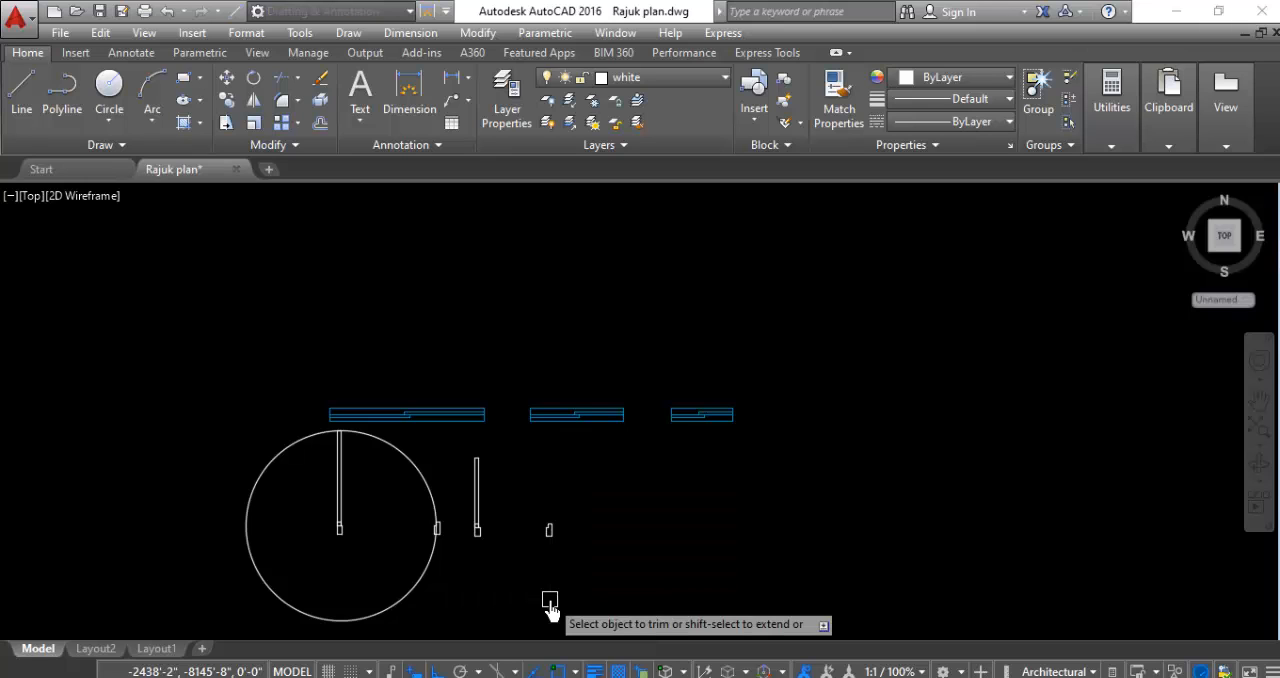
pyautogui.click(292, 603)
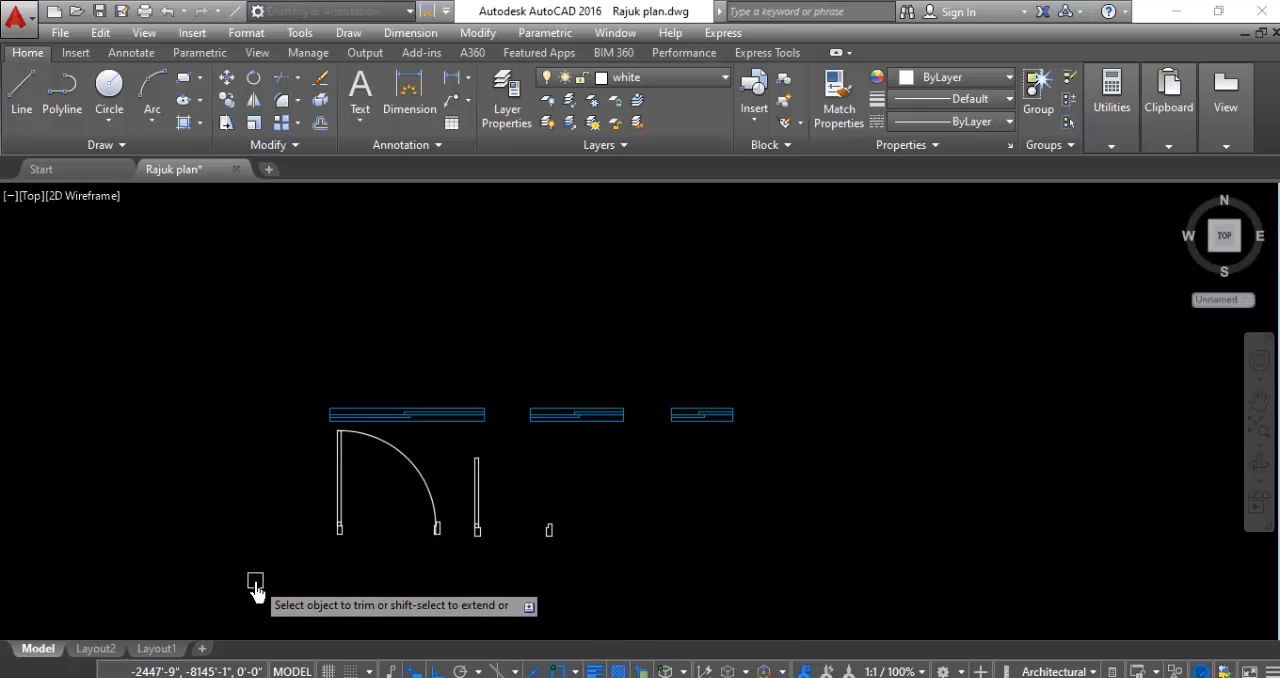
pyautogui.scroll(10, 440, 540)
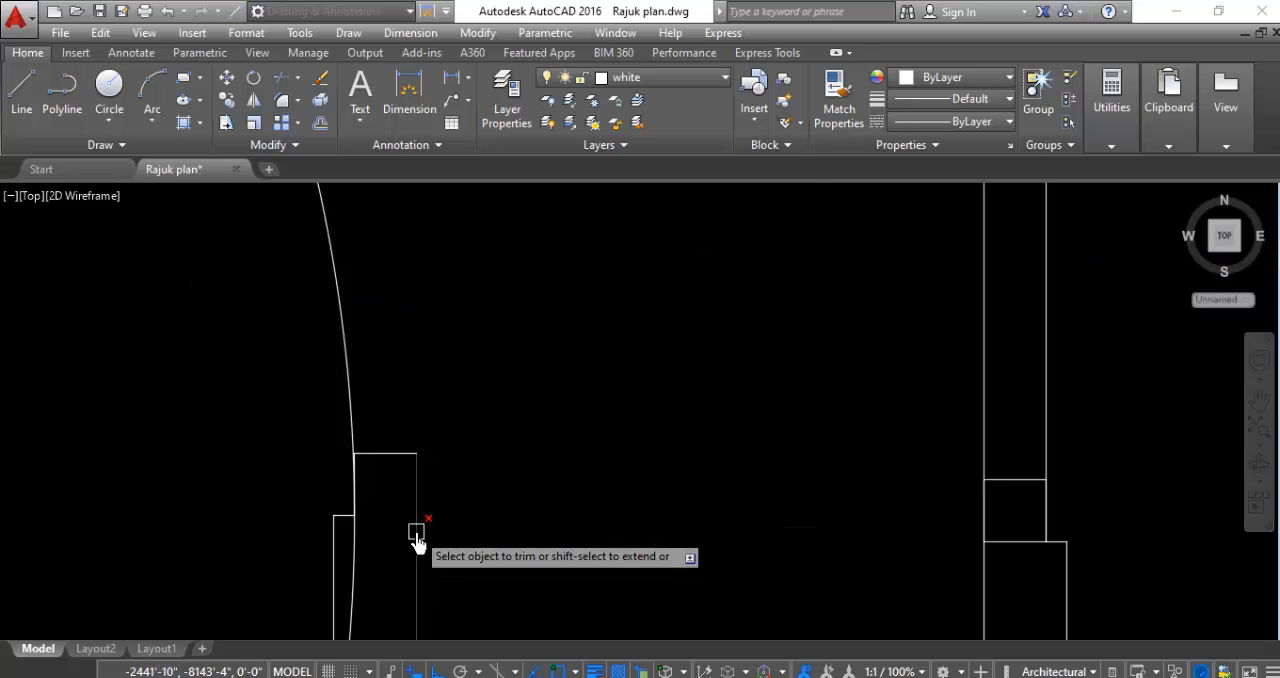
pyautogui.scroll(-10, 334, 523)
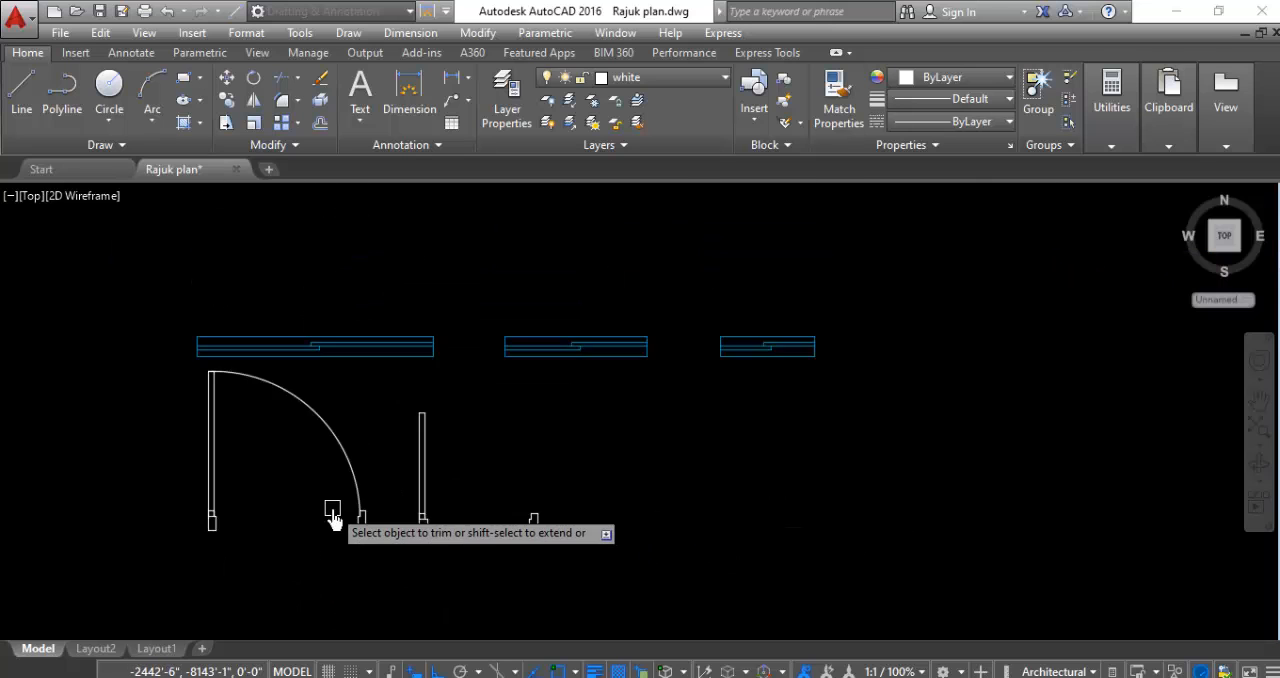
pyautogui.scroll(10, 294, 465)
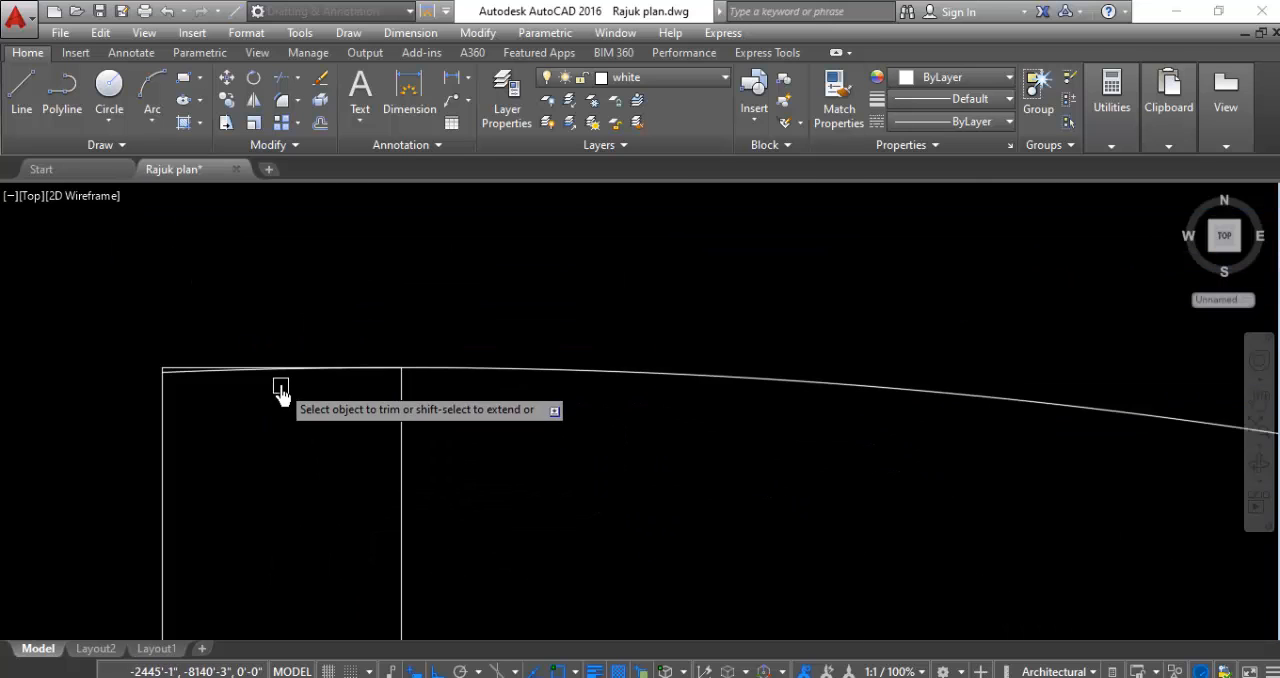
pyautogui.scroll(5, 149, 345)
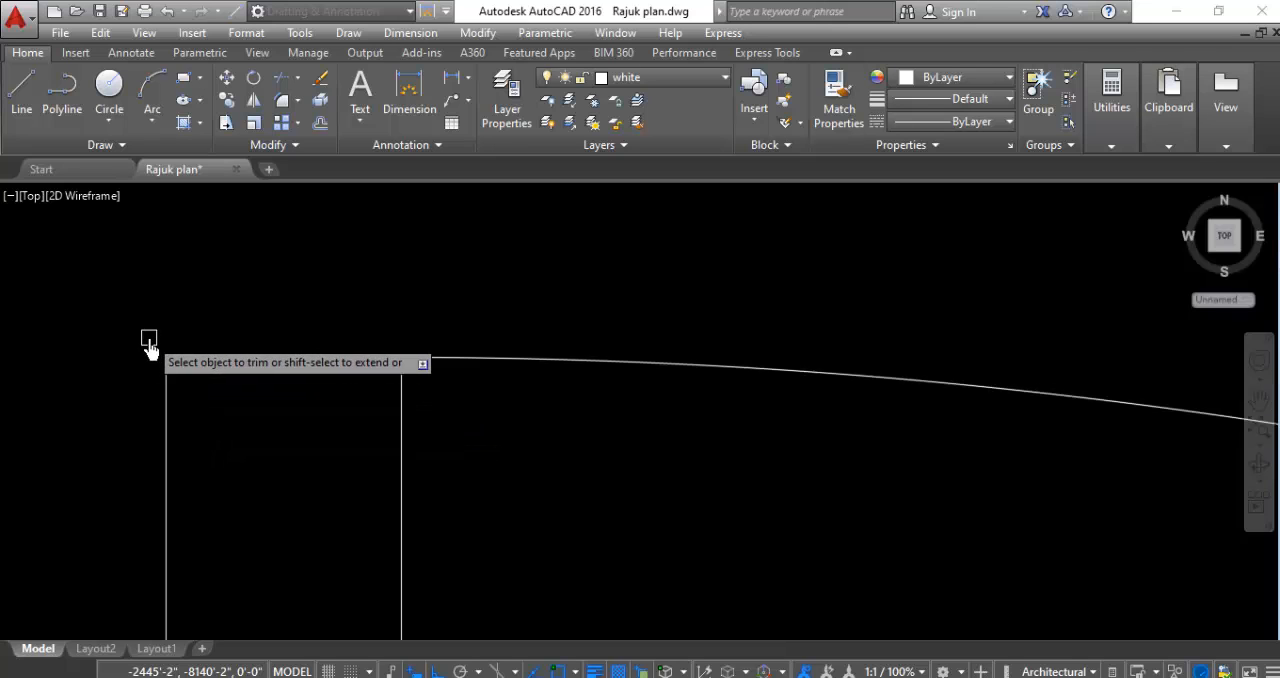
pyautogui.scroll(-5, 149, 345)
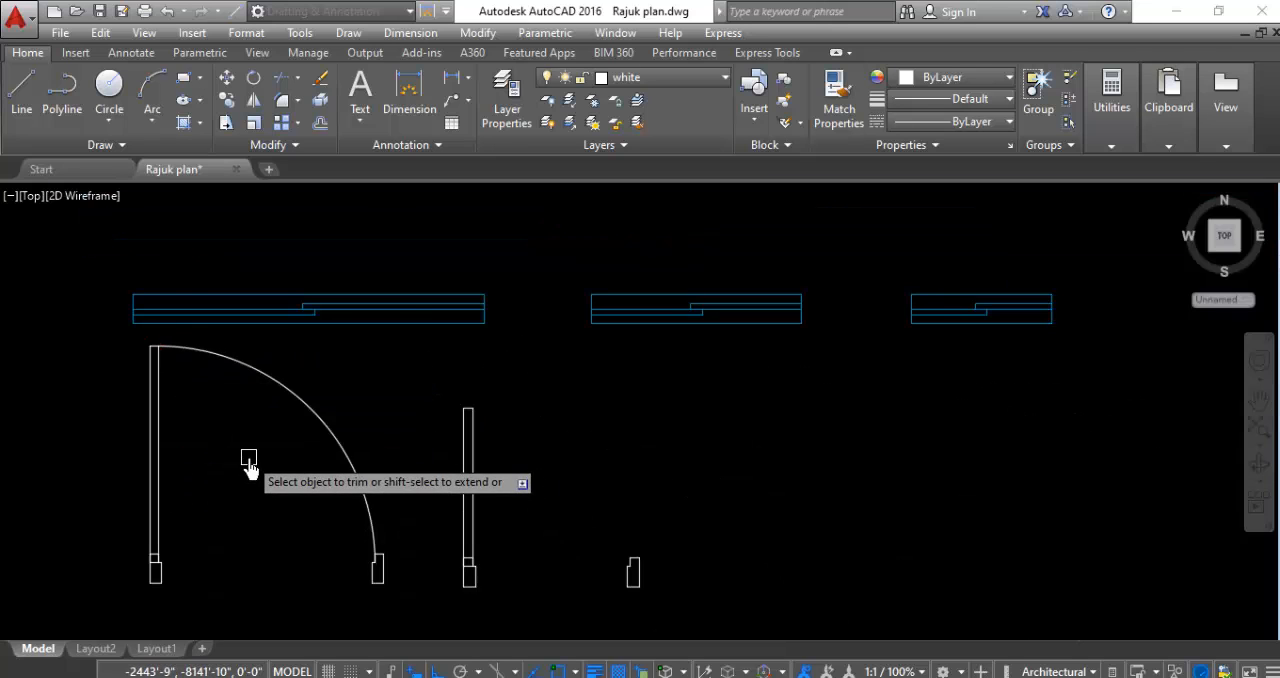
pyautogui.scroll(-4, 251, 457)
pyautogui.press('Escape')
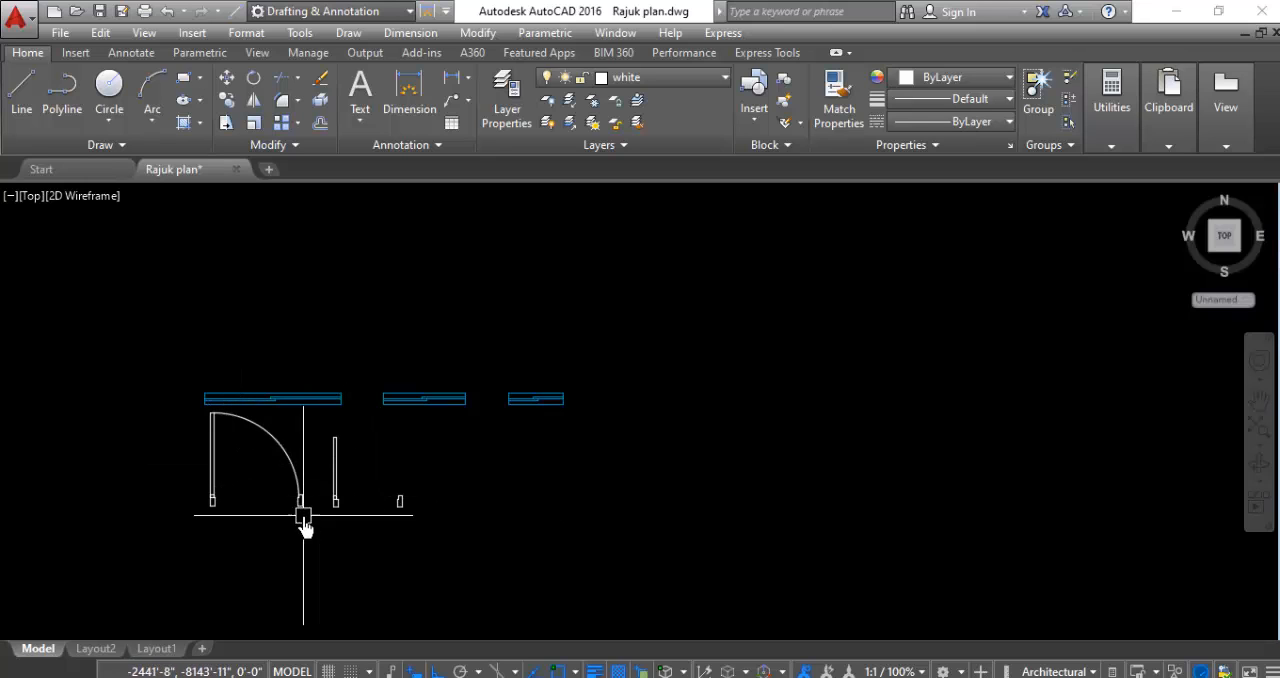
# - Draw a circle centred on the narrower door leaf's lower-right hinge corner, with its radius reaching the leaf's upper-right corner
pyautogui.scroll(2, 350, 493)
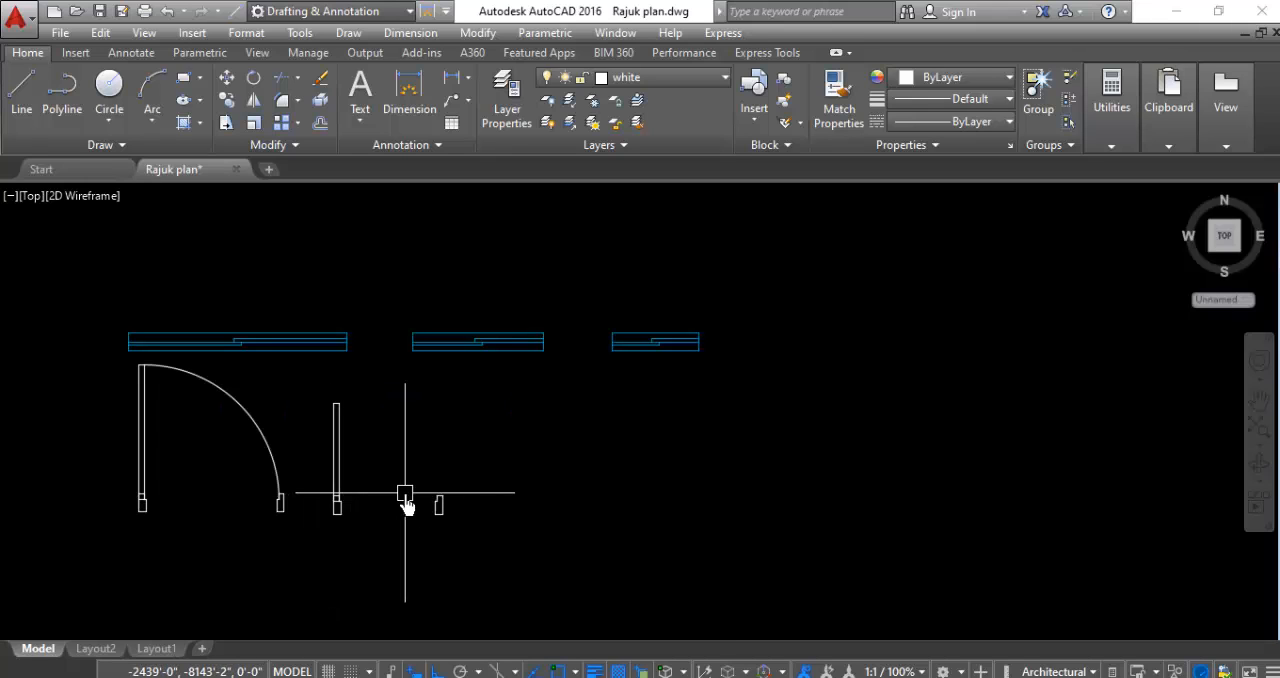
pyautogui.write('c')
pyautogui.press('Return')
pyautogui.scroll(4, 360, 510)
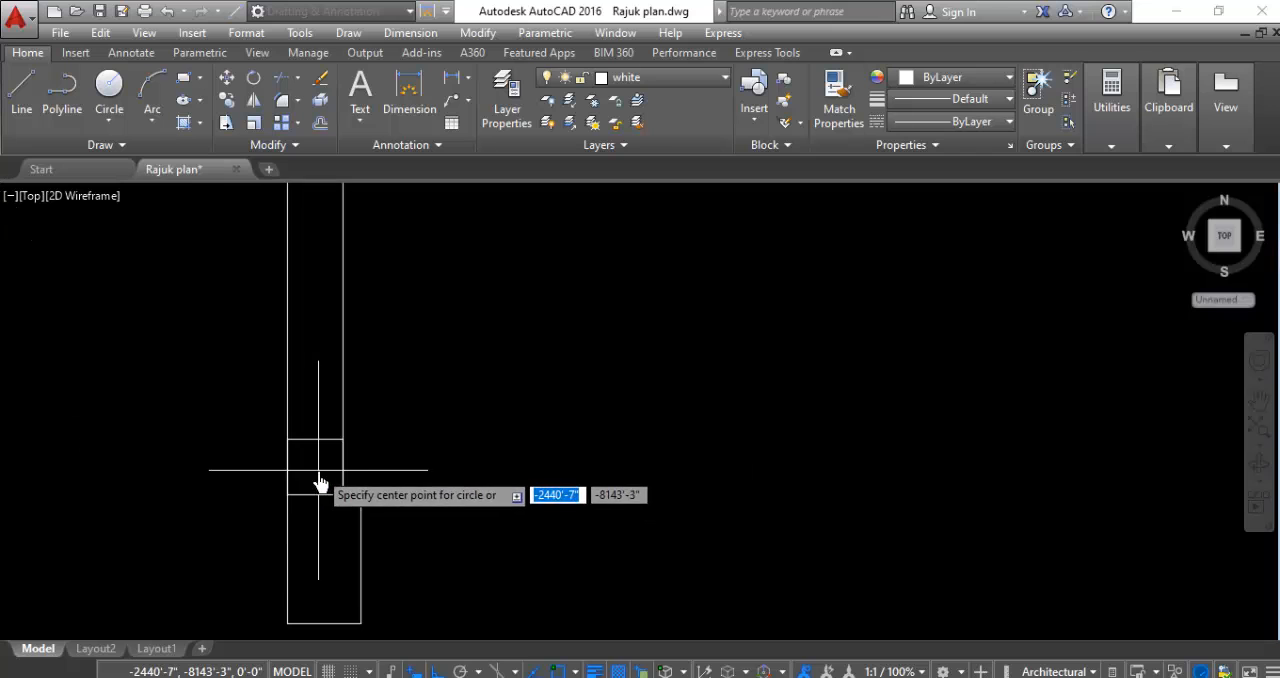
pyautogui.click(337, 506)
pyautogui.scroll(-4, 345, 530)
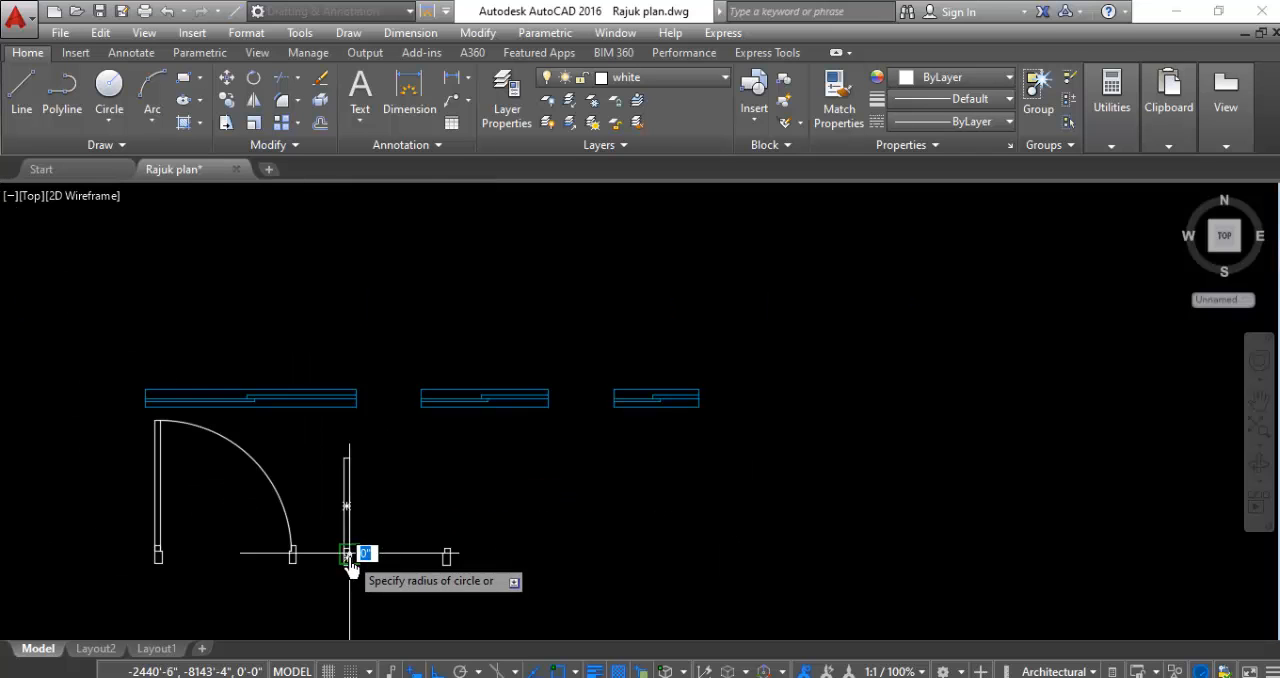
pyautogui.scroll(5, 345, 455)
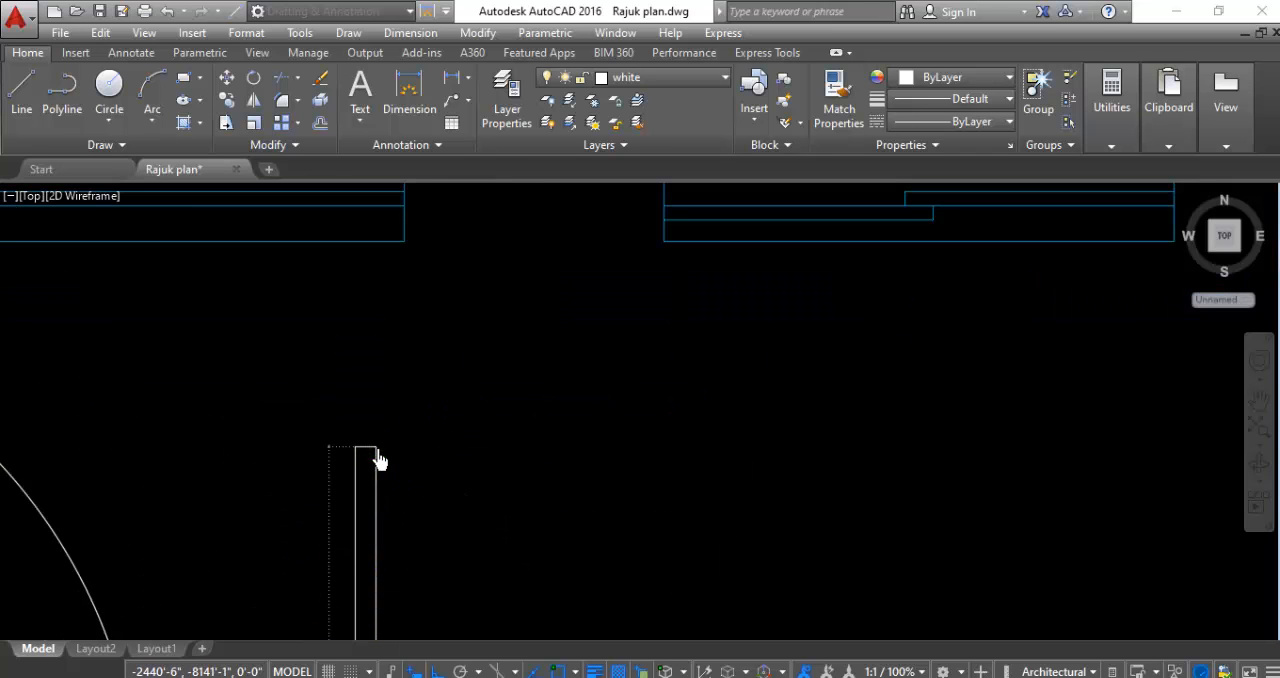
pyautogui.scroll(-4, 378, 460)
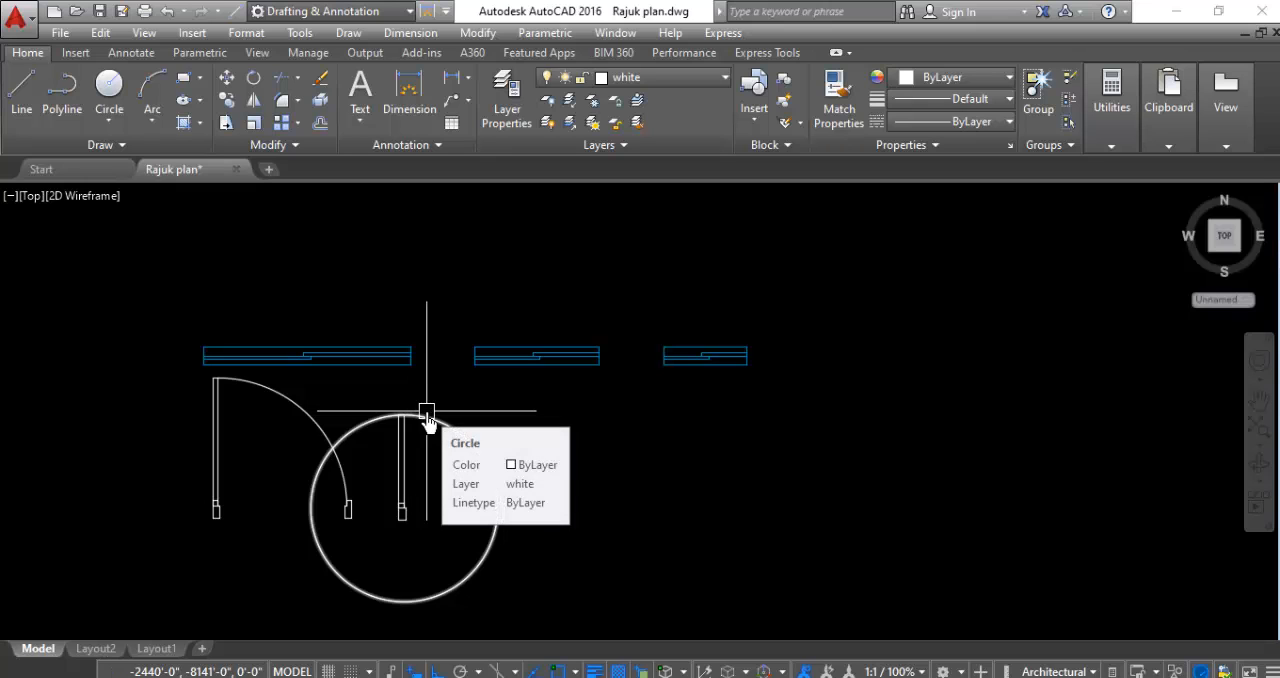
# - Trim the narrower door's circle down to a quarter swing arc between the leaf's top and the right frame
pyautogui.write('t')
pyautogui.press('Return')
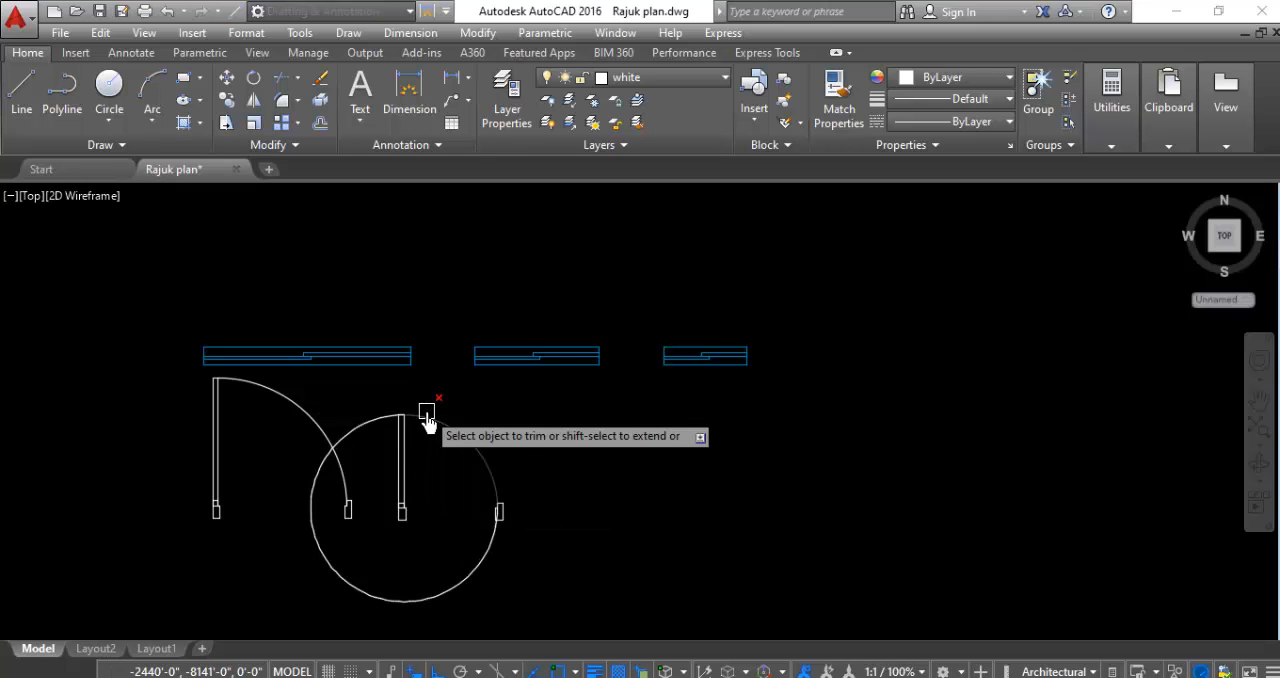
pyautogui.click(369, 427)
pyautogui.click(319, 499)
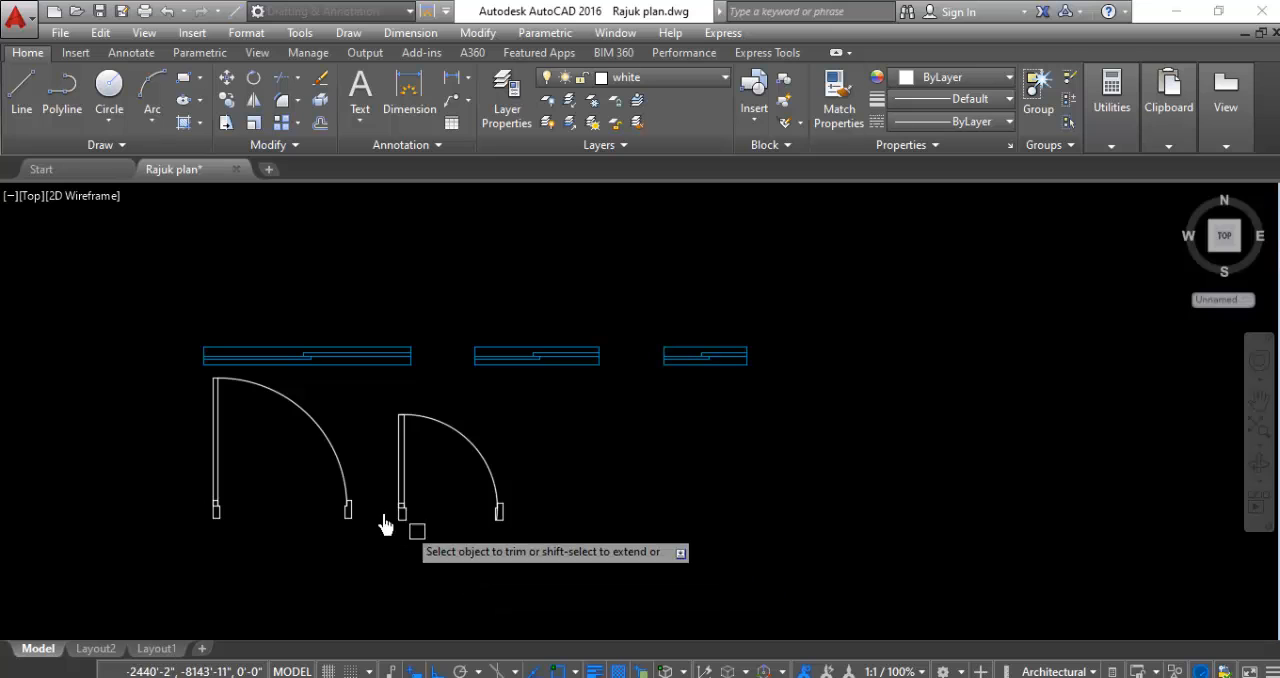
# - Trim the ends of the narrower door's swing arc that overlap the right frame and the top of the leaf
pyautogui.scroll(6, 500, 525)
pyautogui.scroll(4, 480, 545)
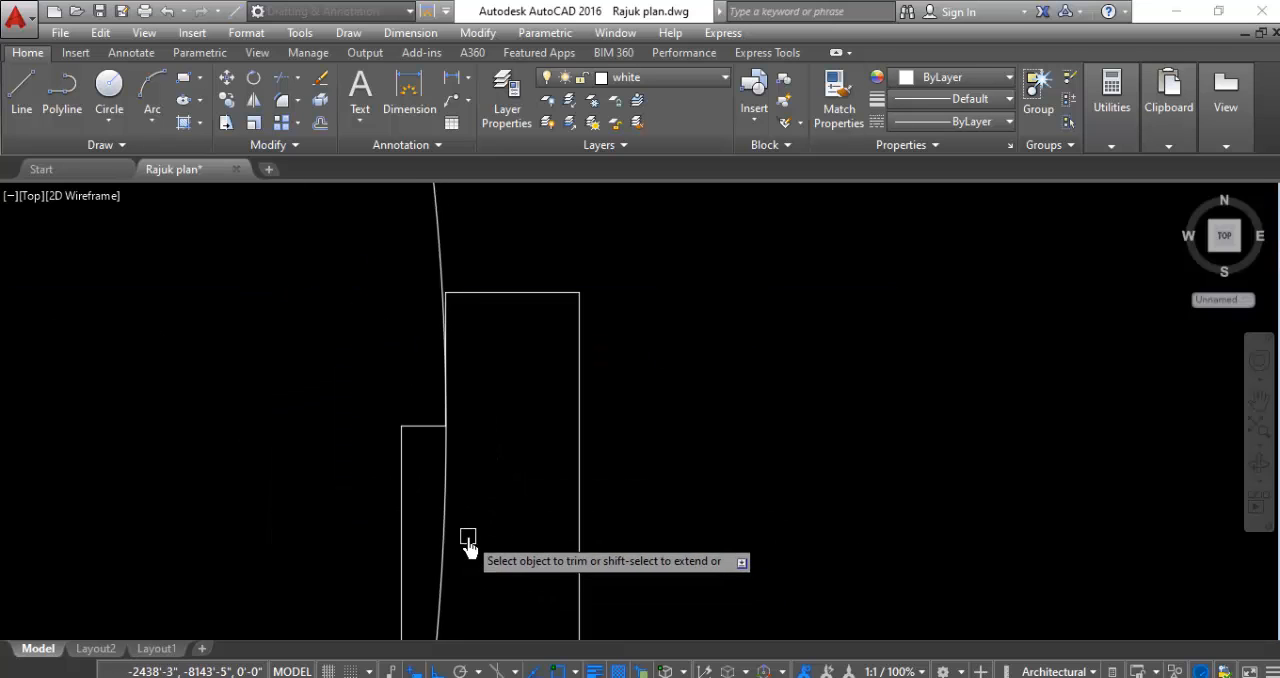
pyautogui.click(449, 524)
pyautogui.scroll(-4, 470, 540)
pyautogui.scroll(-4, 520, 550)
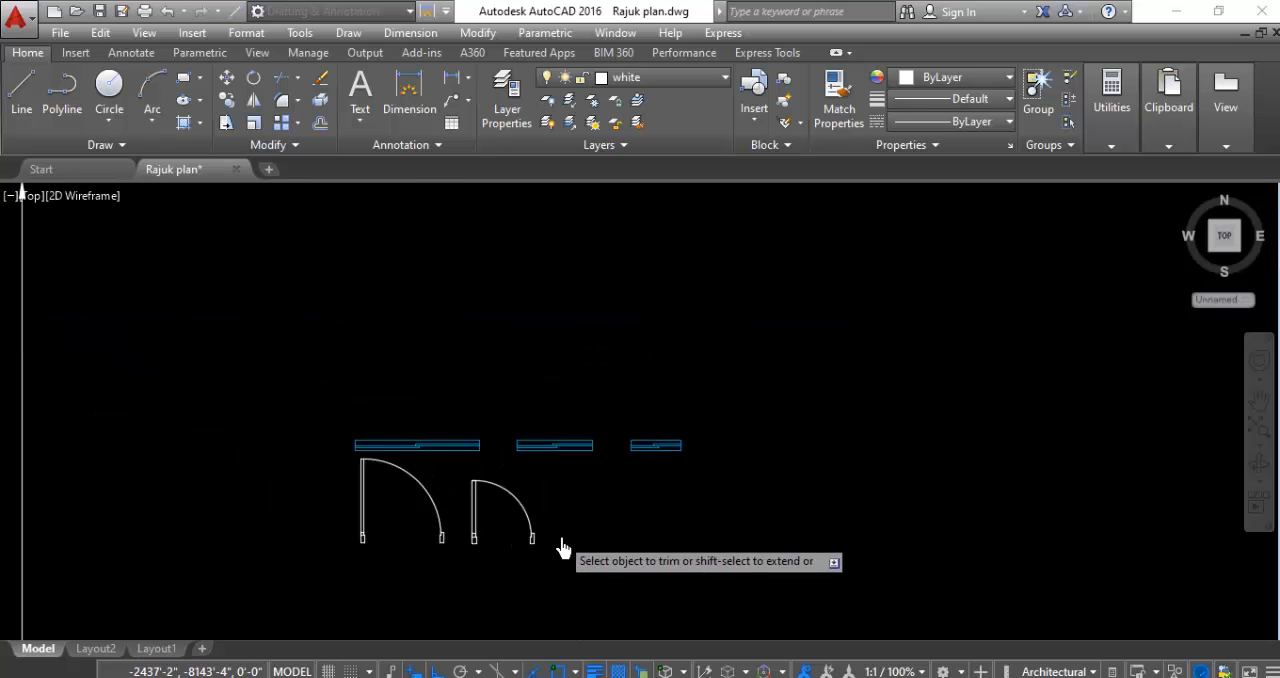
pyautogui.scroll(1, 471, 486)
pyautogui.scroll(5, 560, 540)
pyautogui.scroll(10, 600, 512)
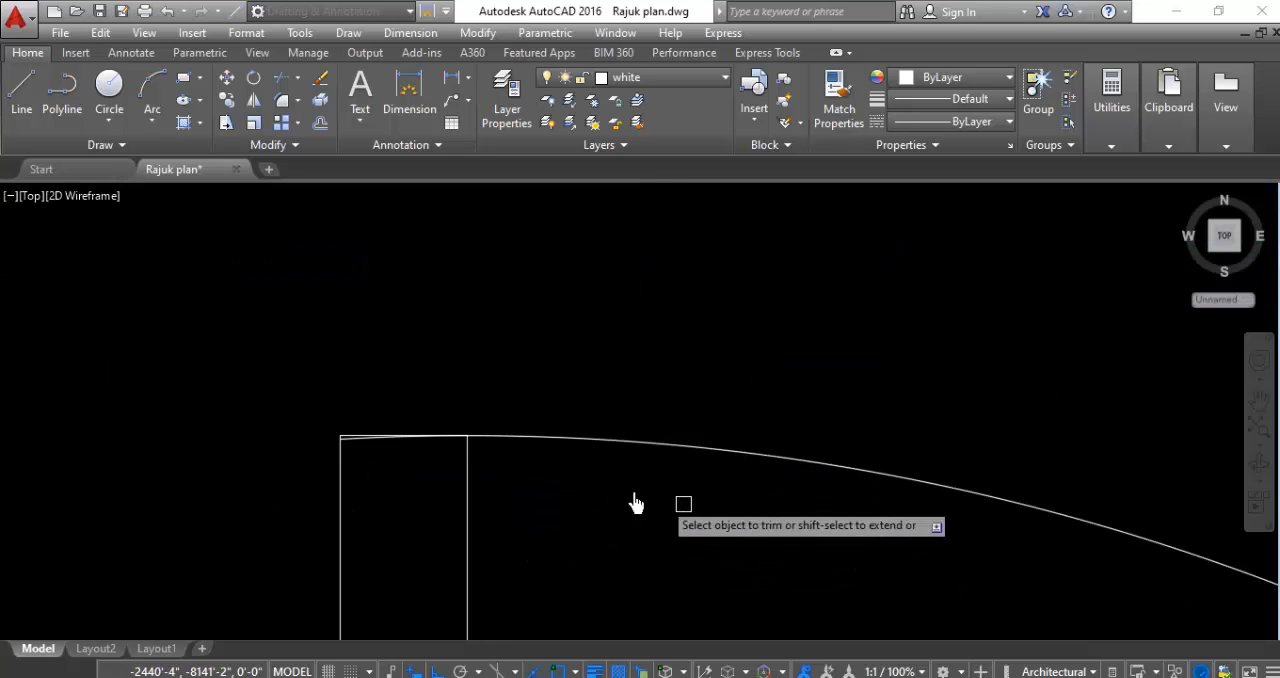
pyautogui.click(312, 485)
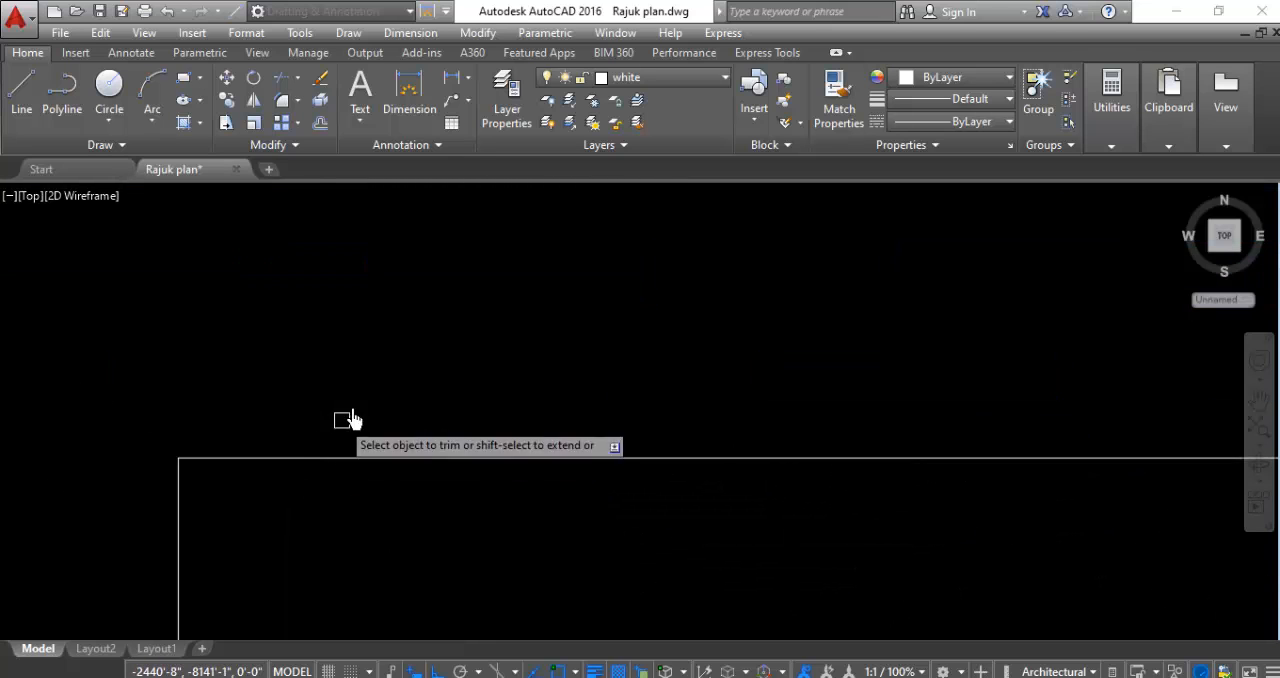
pyautogui.scroll(-8, 350, 420)
pyautogui.scroll(-6, 219, 396)
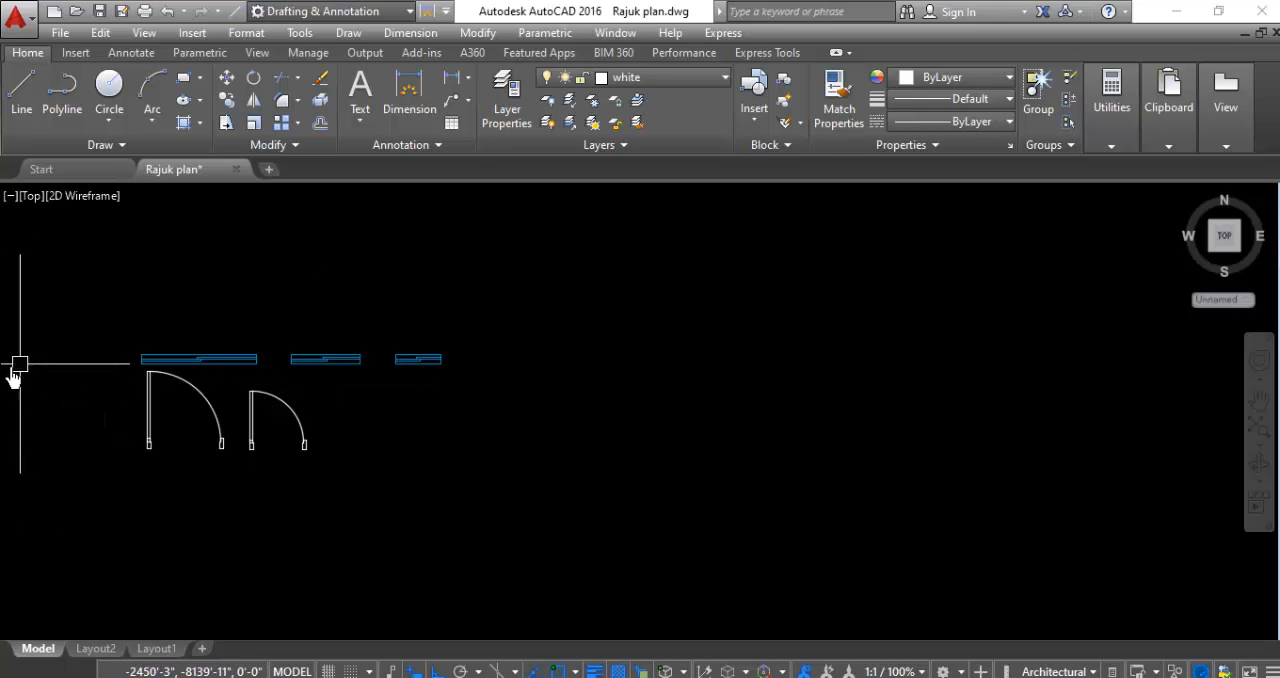
# - Copy both finished door symbols straight down by about 6'-11"
pyautogui.scroll(2, 110, 405)
pyautogui.scroll(2, 136, 400)
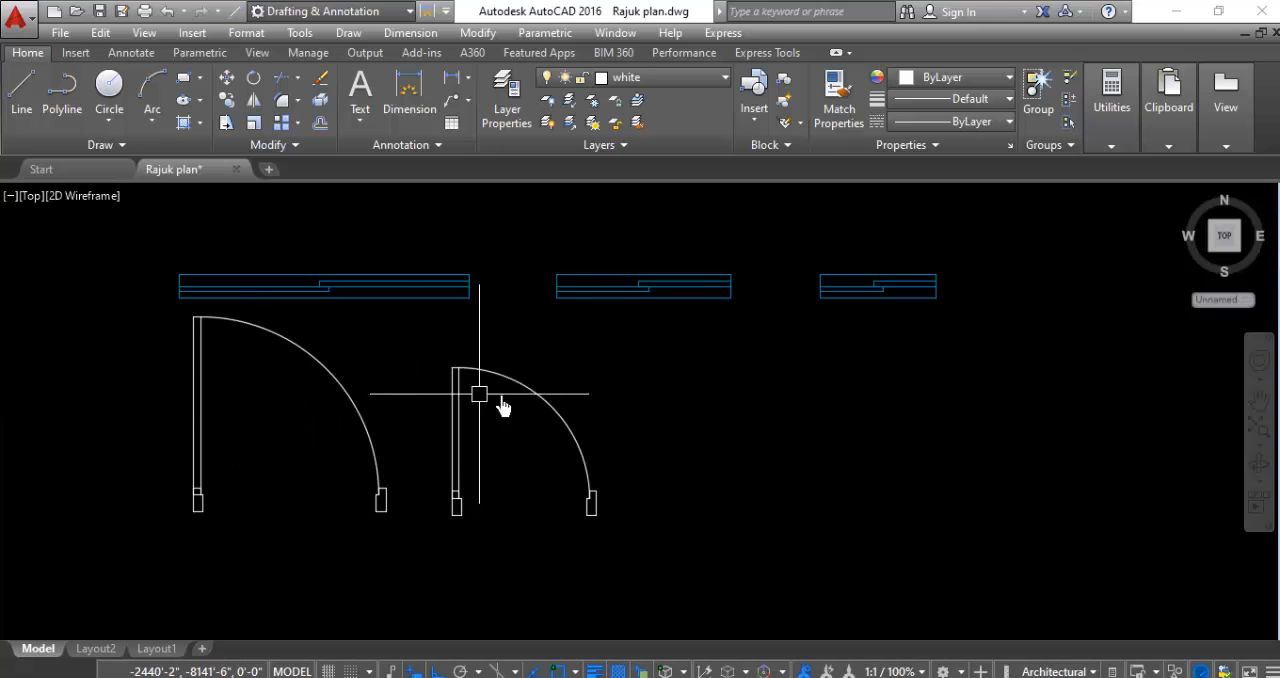
pyautogui.click(707, 340)
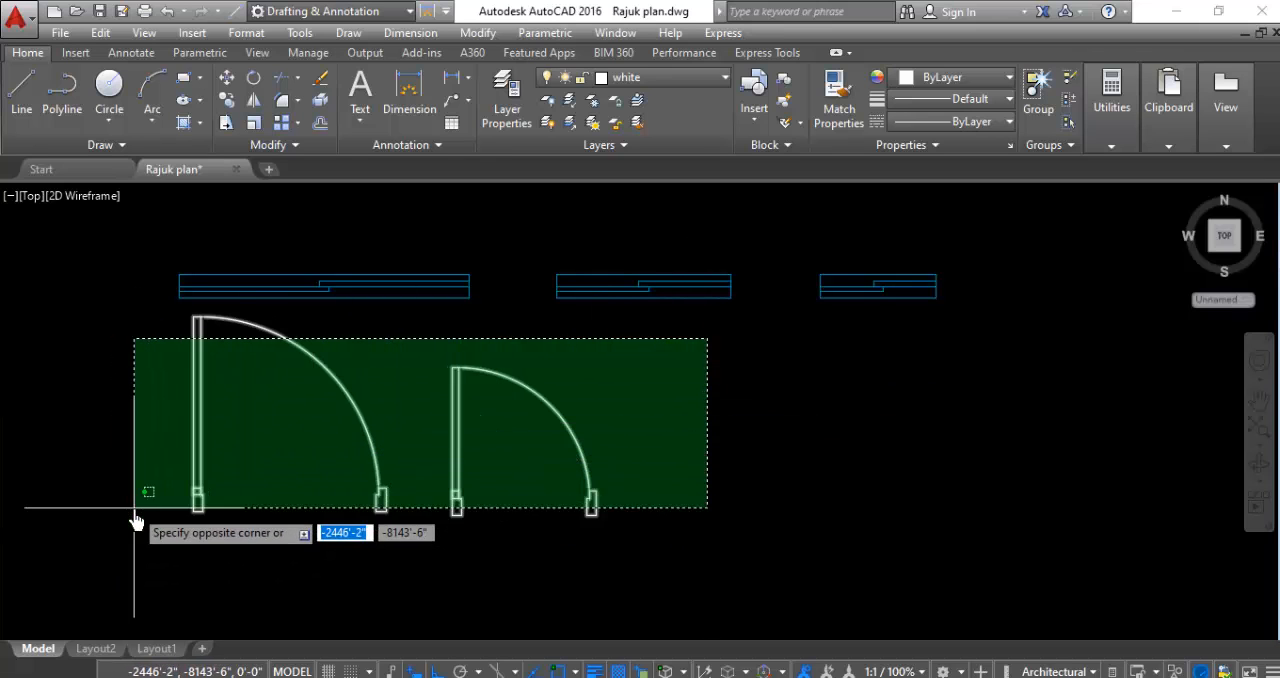
pyautogui.click(122, 565)
pyautogui.rightClick(129, 434)
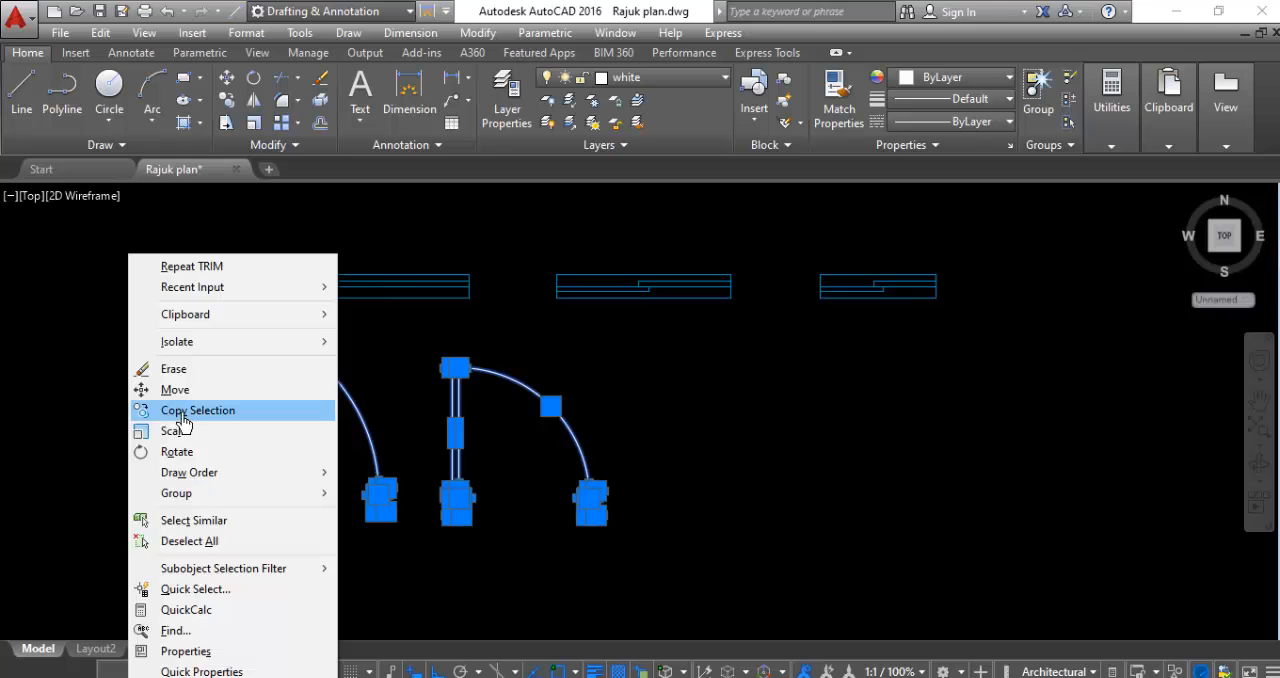
pyautogui.click(177, 406)
pyautogui.click(228, 428)
pyautogui.scroll(-4, 246, 337)
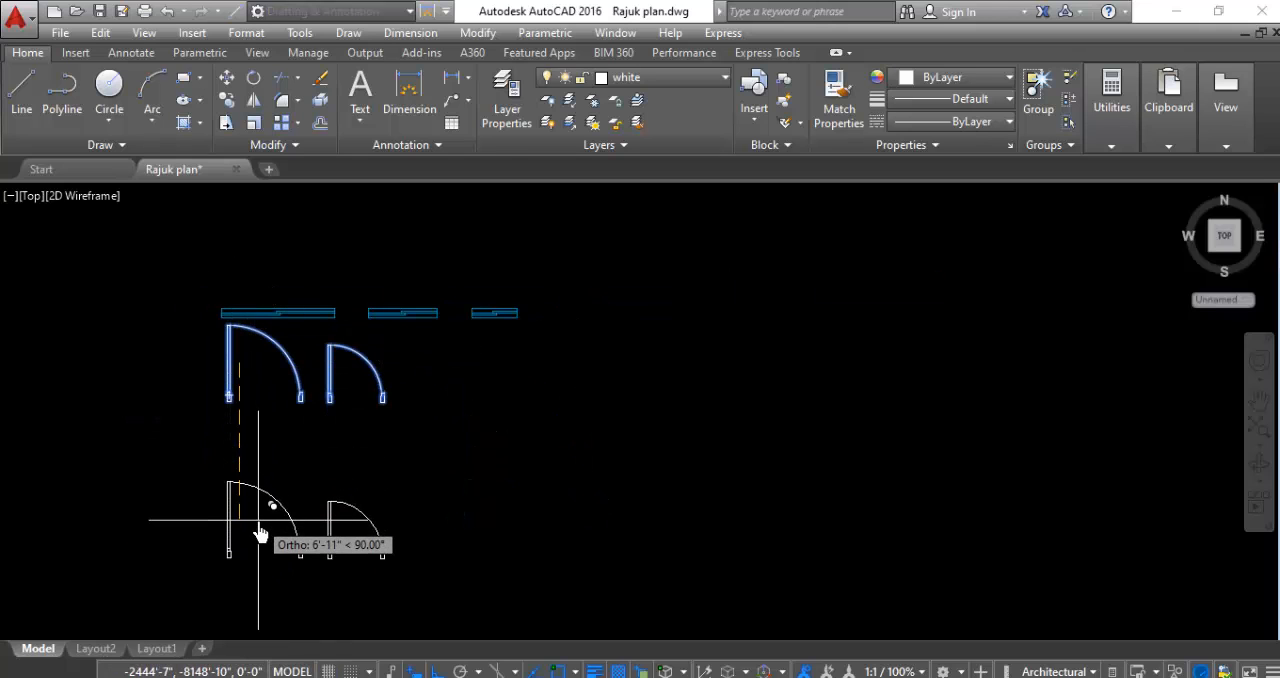
pyautogui.click(283, 515)
pyautogui.press('Escape')
pyautogui.scroll(-4, 573, 402)
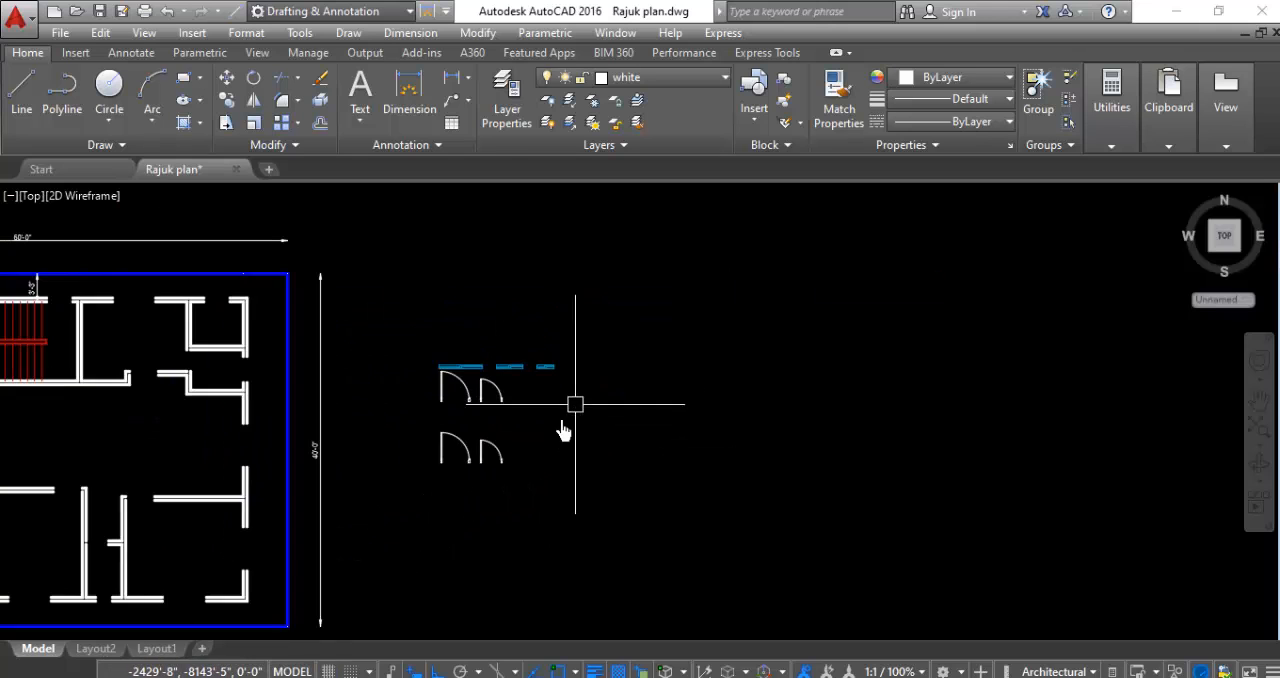
# - Try to rotate the copied wider door's leaf about its lower-right hinge corner
pyautogui.scroll(8, 460, 456)
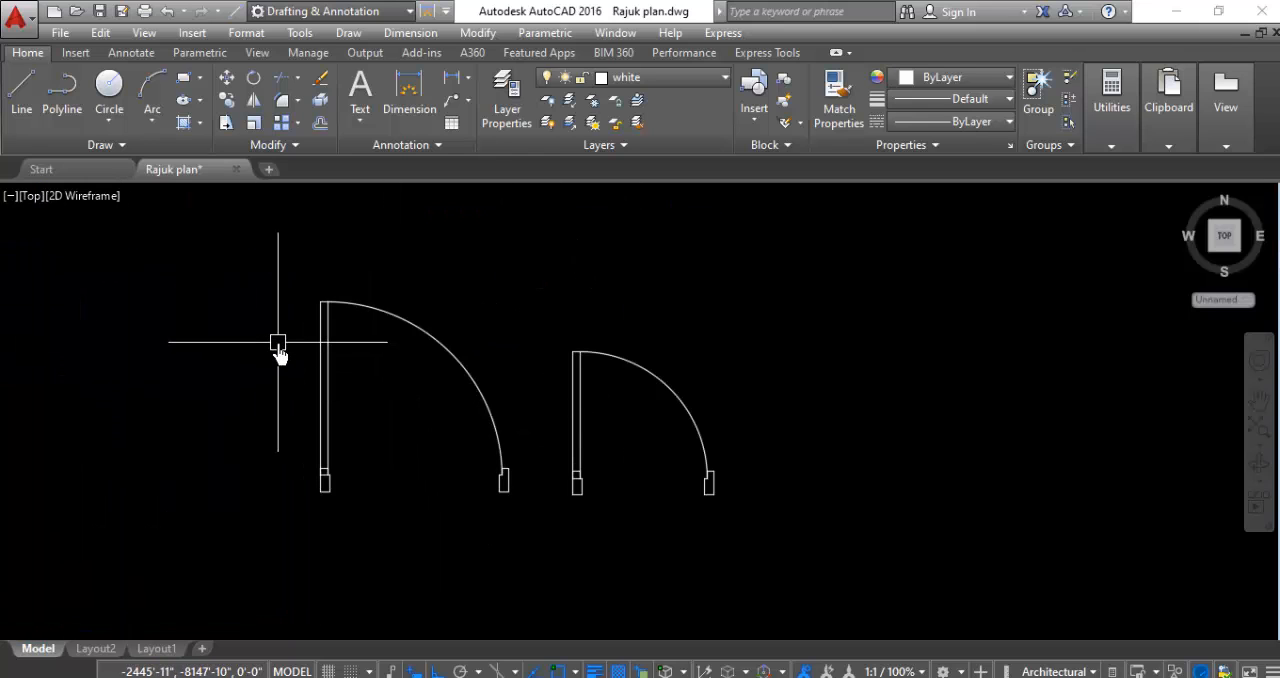
pyautogui.scroll(2, 279, 350)
pyautogui.click(427, 343)
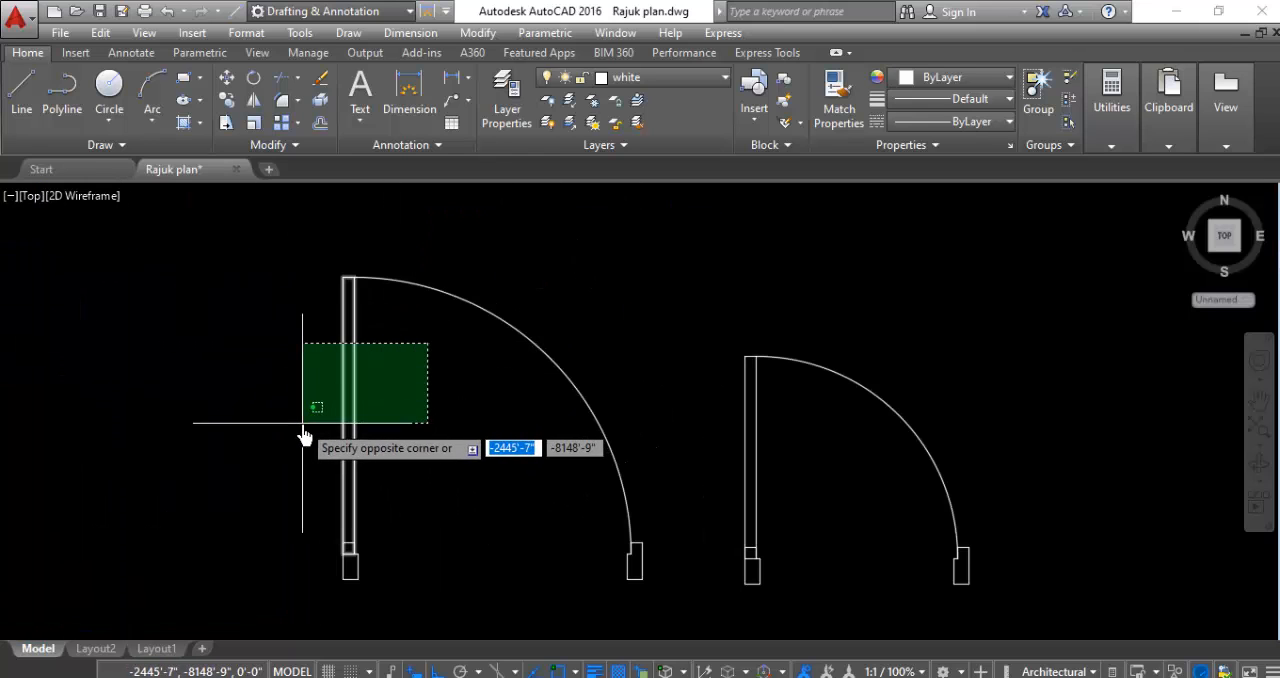
pyautogui.click(302, 423)
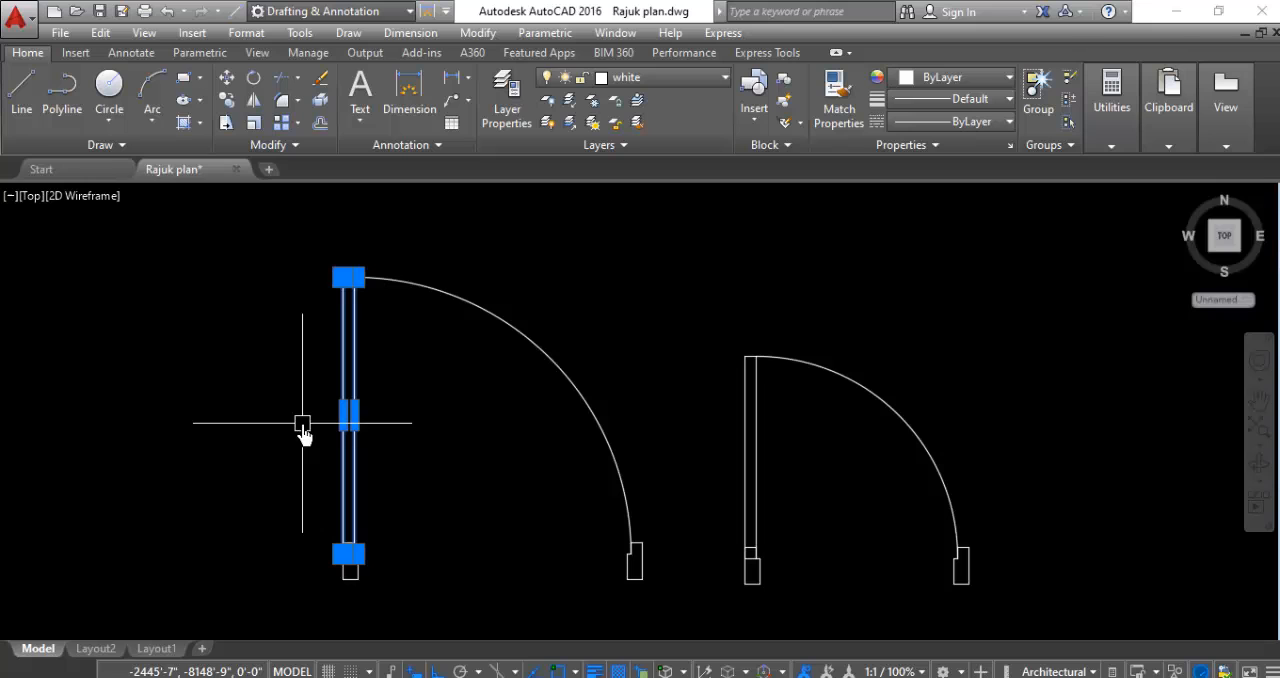
pyautogui.rightClick(160, 336)
pyautogui.click(195, 424)
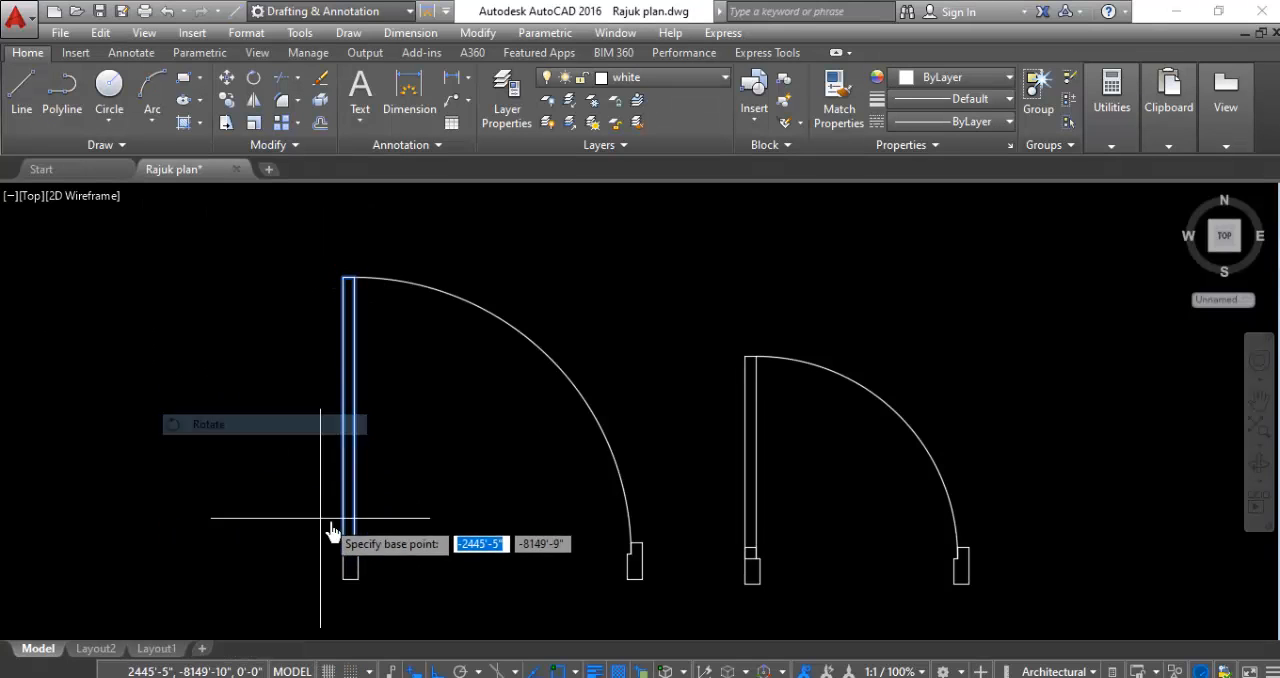
pyautogui.scroll(6, 332, 530)
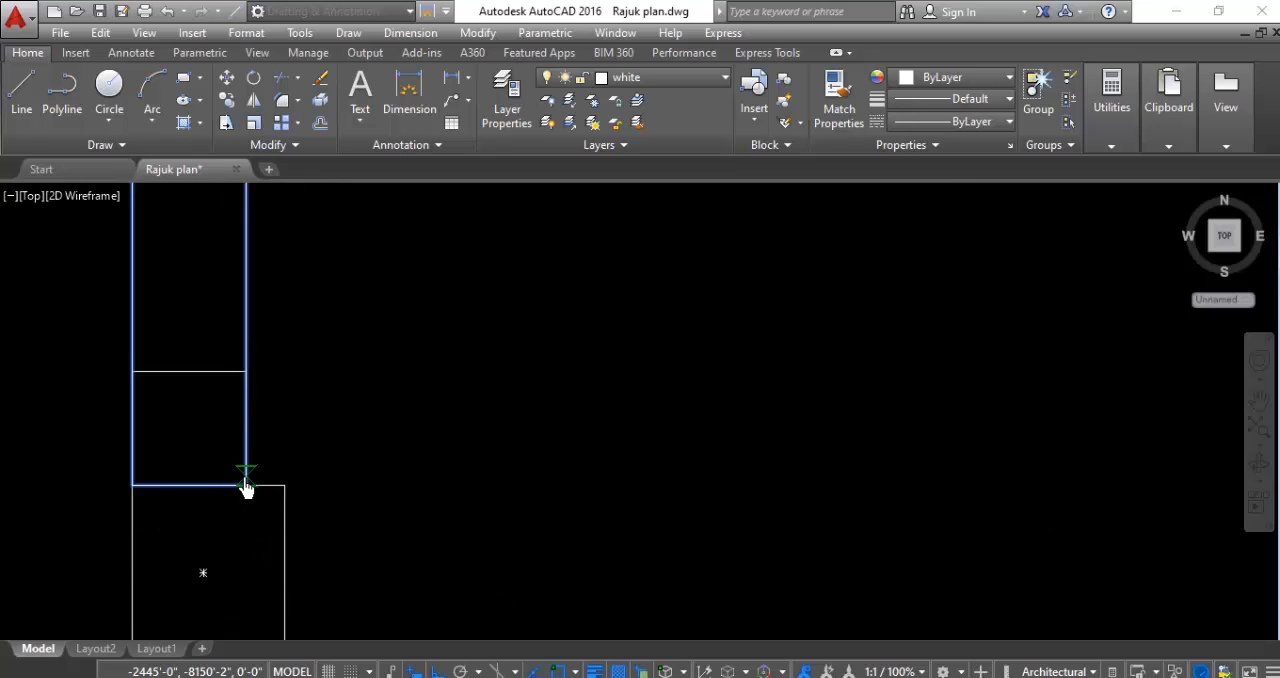
pyautogui.click(246, 485)
pyautogui.click(256, 538)
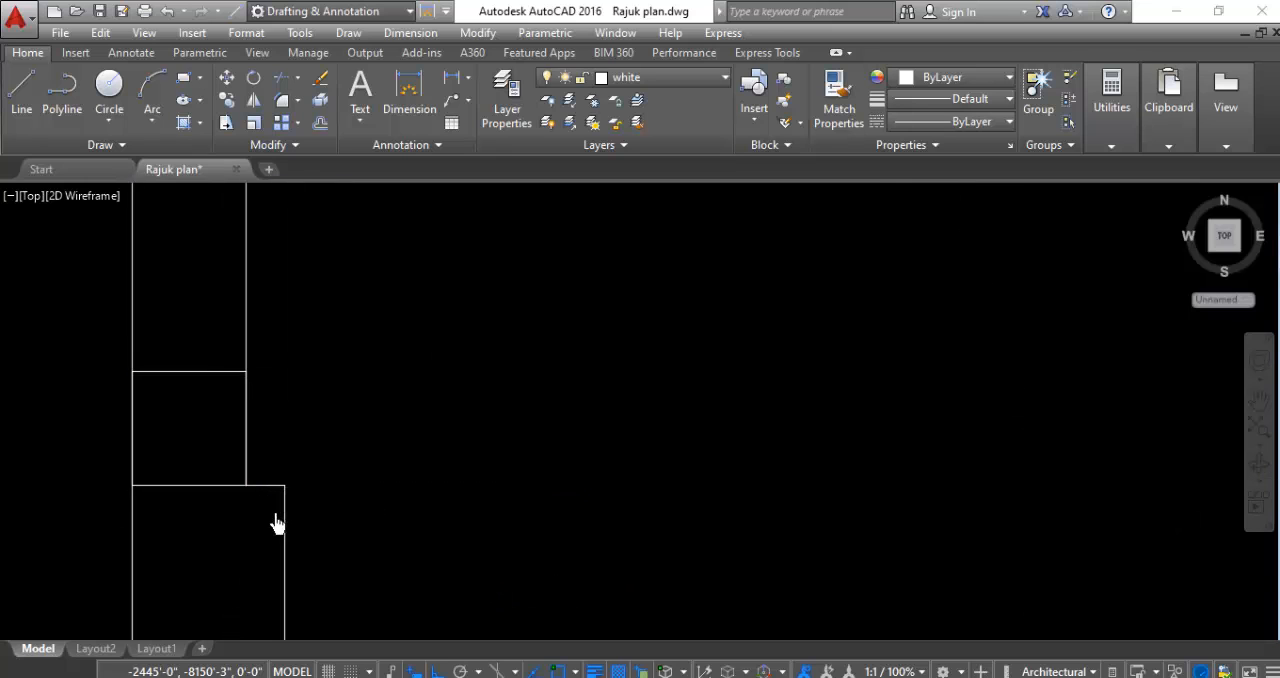
# - Rotate the copied wider door's leaf 45° clockwise about its lower-right hinge corner
pyautogui.scroll(-3, 330, 400)
pyautogui.click(388, 264)
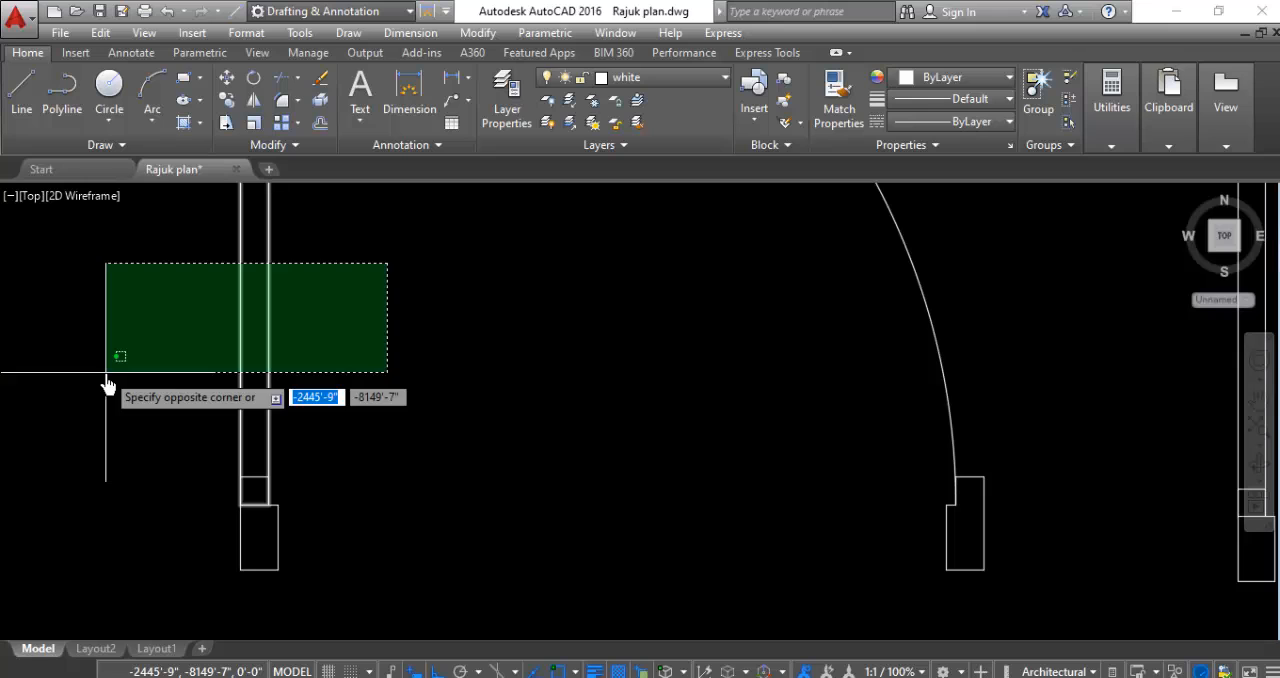
pyautogui.click(107, 375)
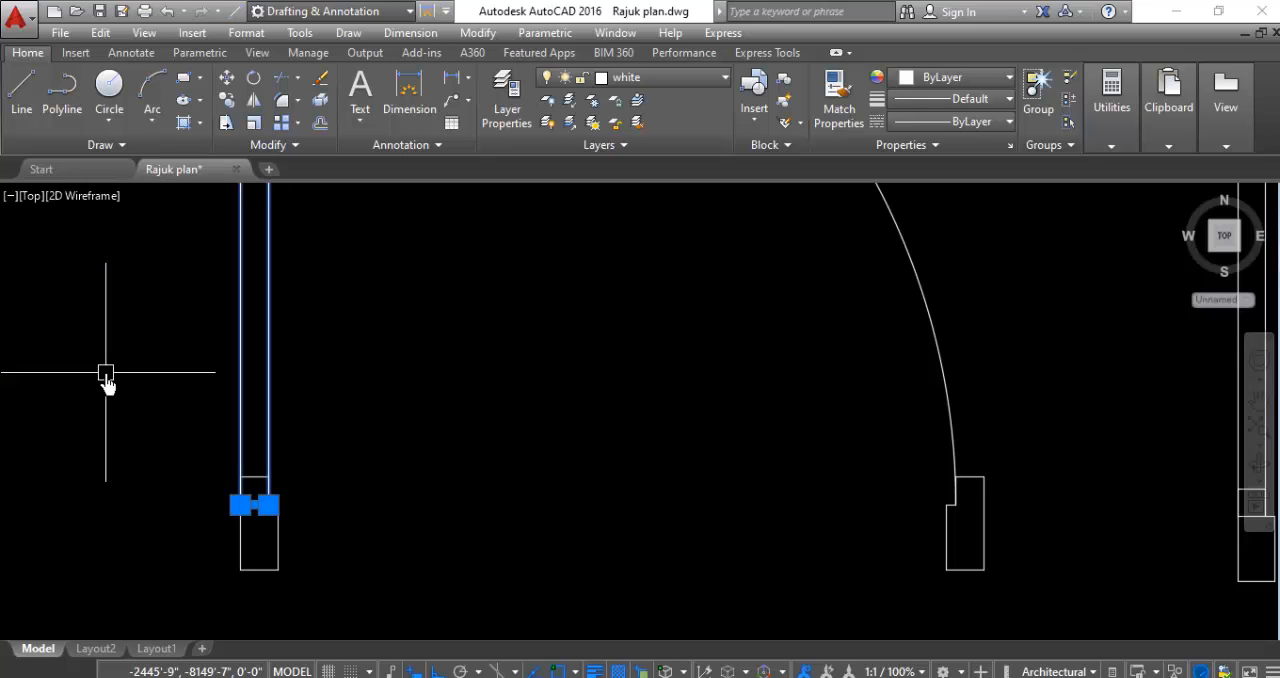
pyautogui.rightClick(107, 375)
pyautogui.click(138, 424)
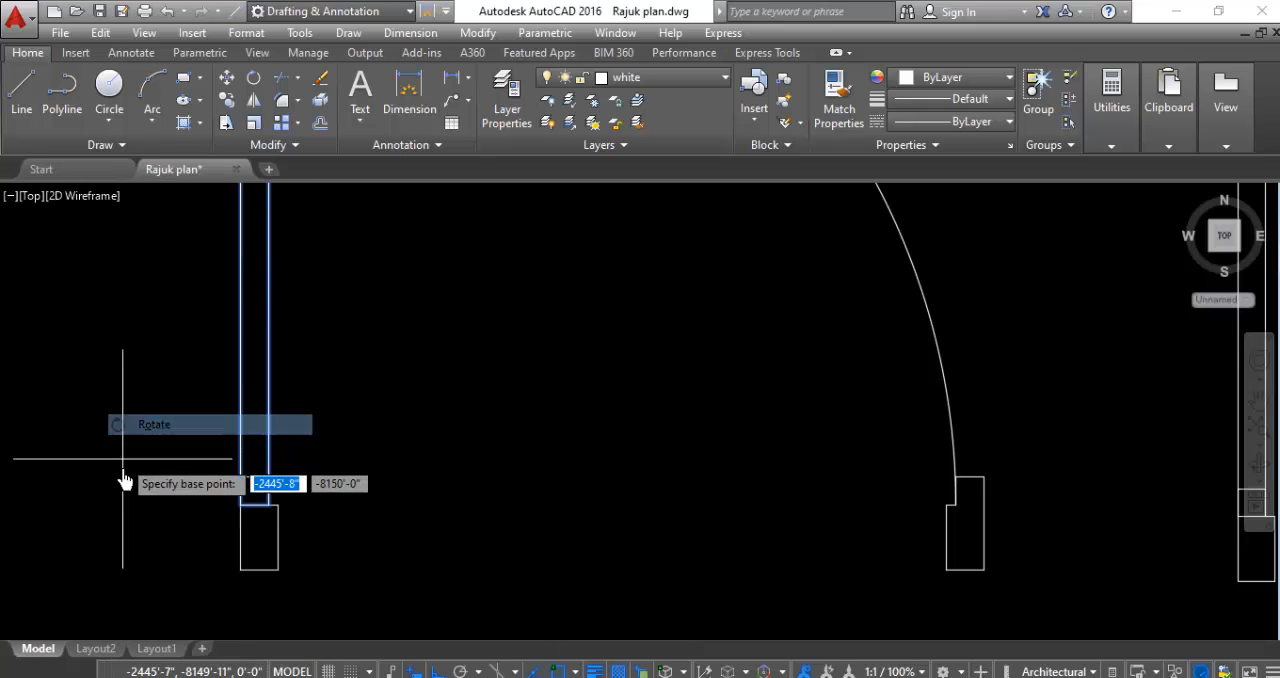
pyautogui.scroll(3, 259, 510)
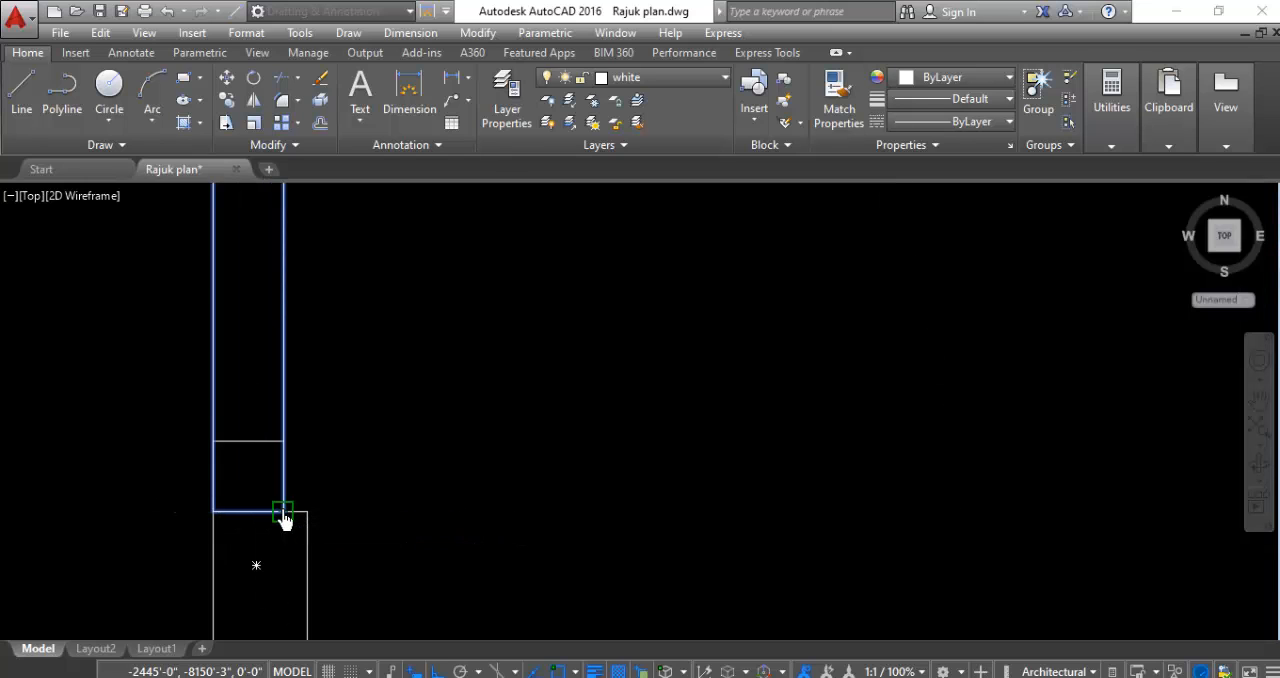
pyautogui.click(283, 512)
pyautogui.scroll(-5, 283, 512)
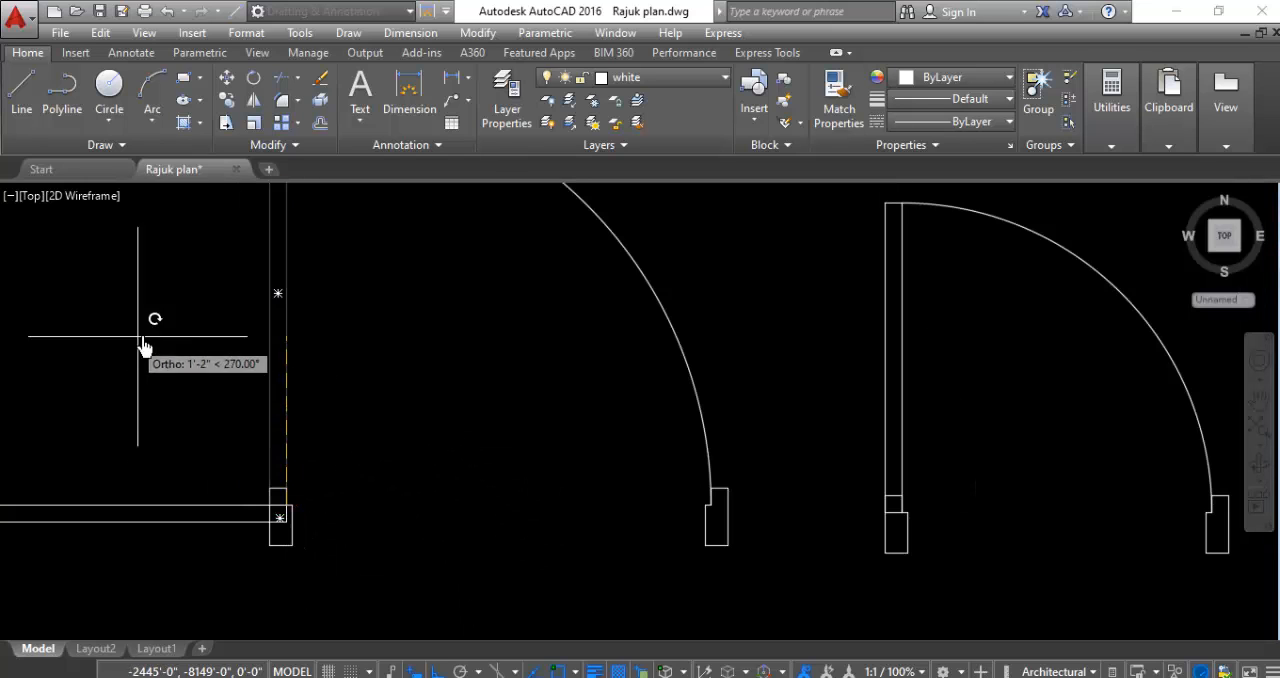
pyautogui.scroll(-4, 471, 550)
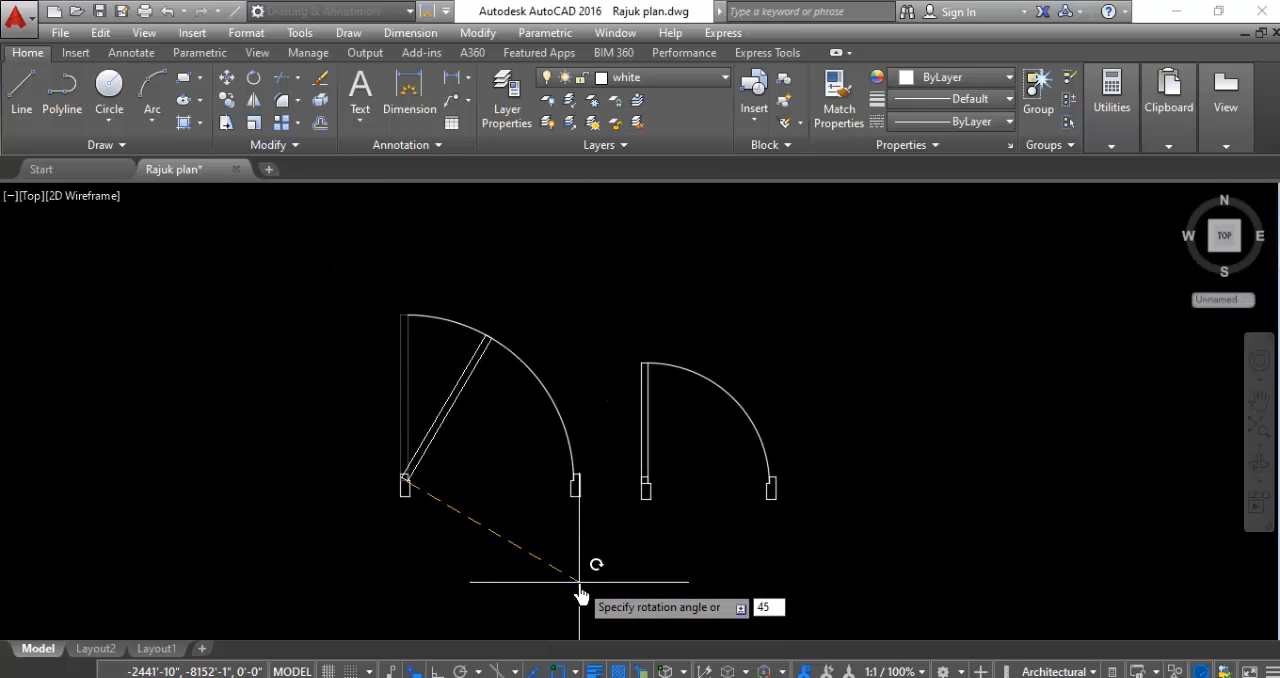
pyautogui.press('Return')
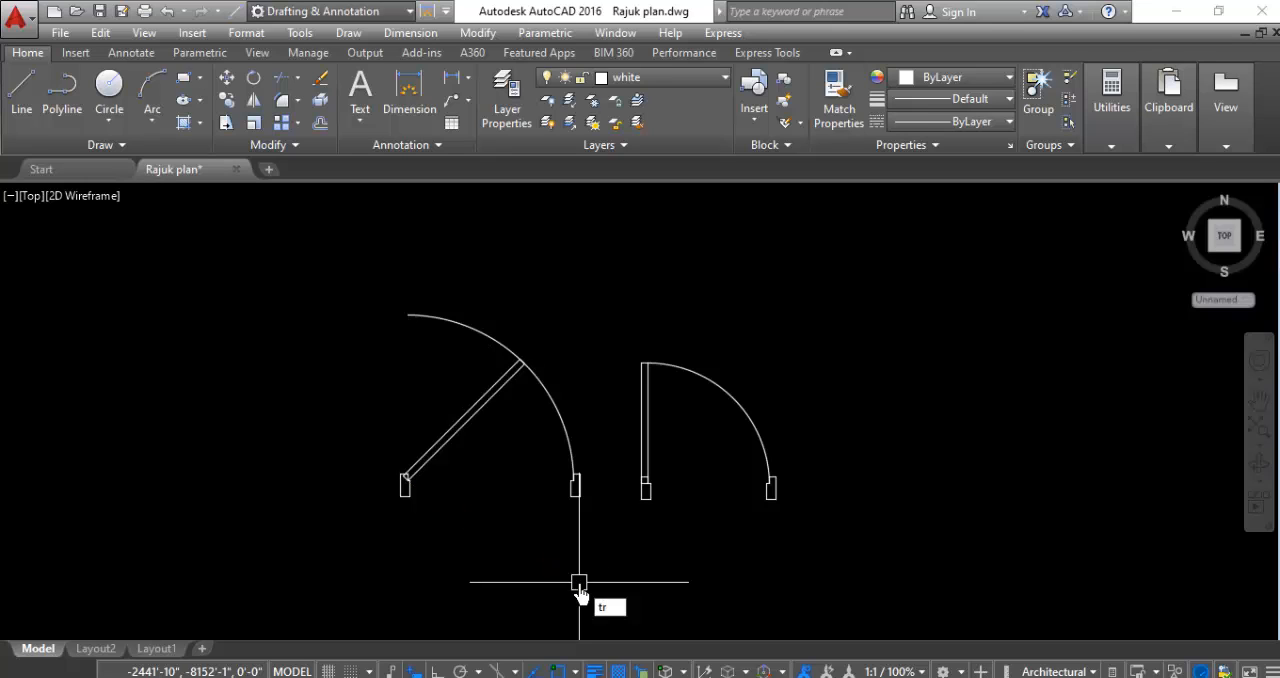
# - Trim off the copied wider door's upper arc portion so the swing arc runs only from the tilted leaf to the right frame
pyautogui.press('Return')
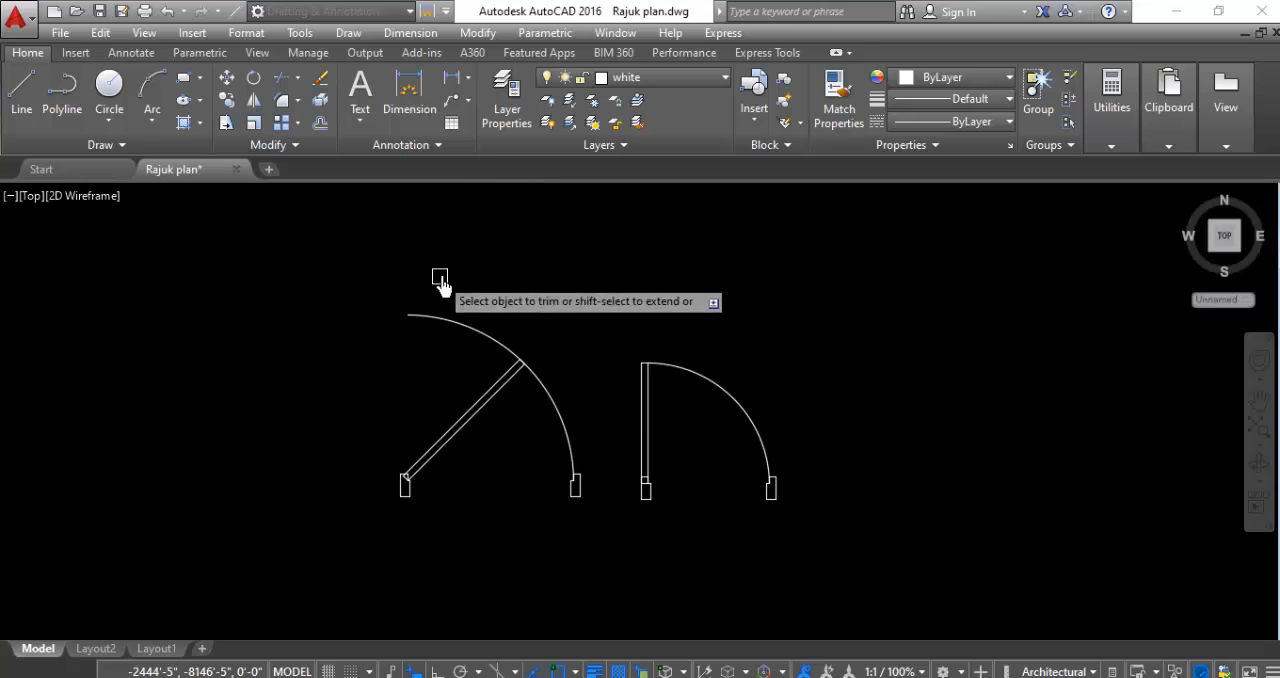
pyautogui.click(455, 319)
pyautogui.press('Return')
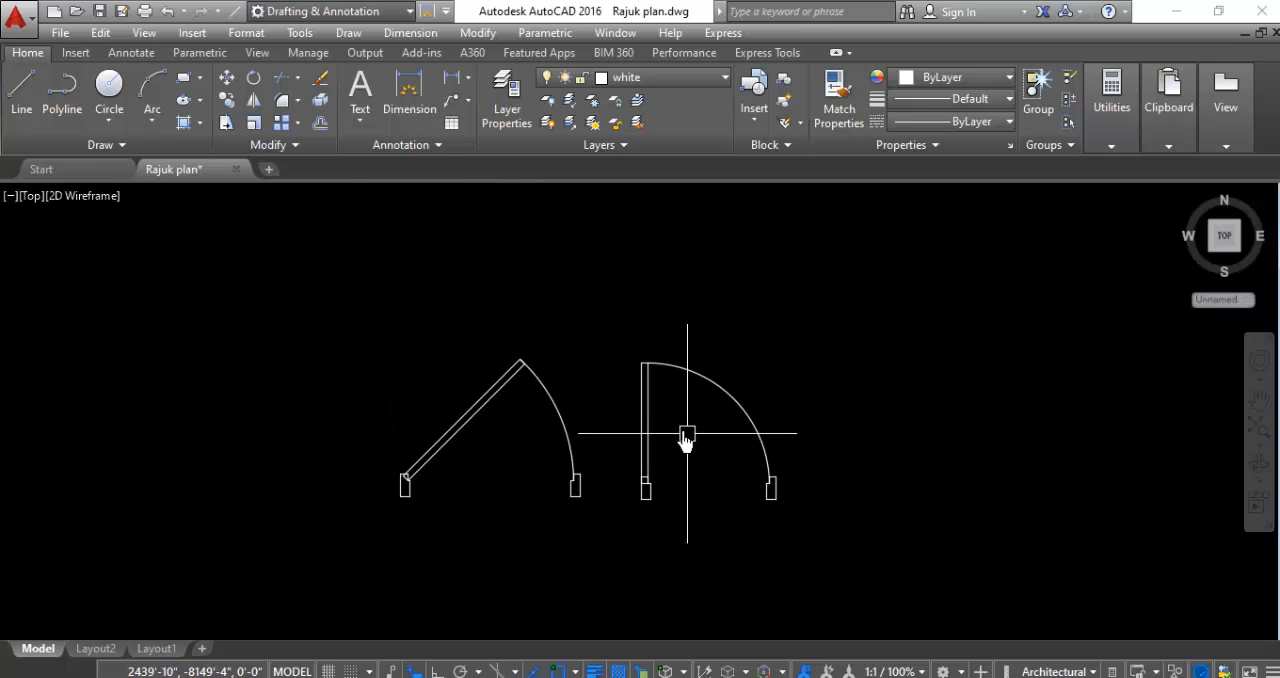
# - Rotate the copied narrower door's leaf 45° clockwise about its lower-right hinge corner
pyautogui.scroll(3, 686, 440)
pyautogui.click(675, 376)
pyautogui.click(548, 432)
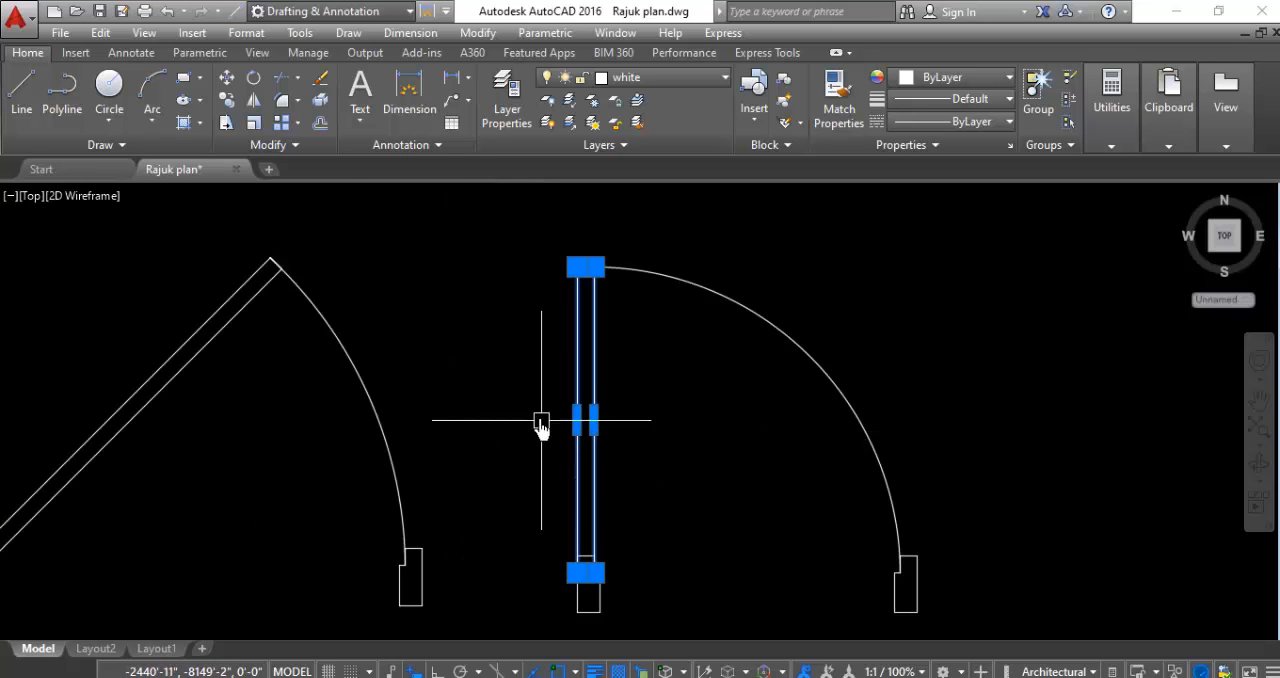
pyautogui.rightClick(510, 362)
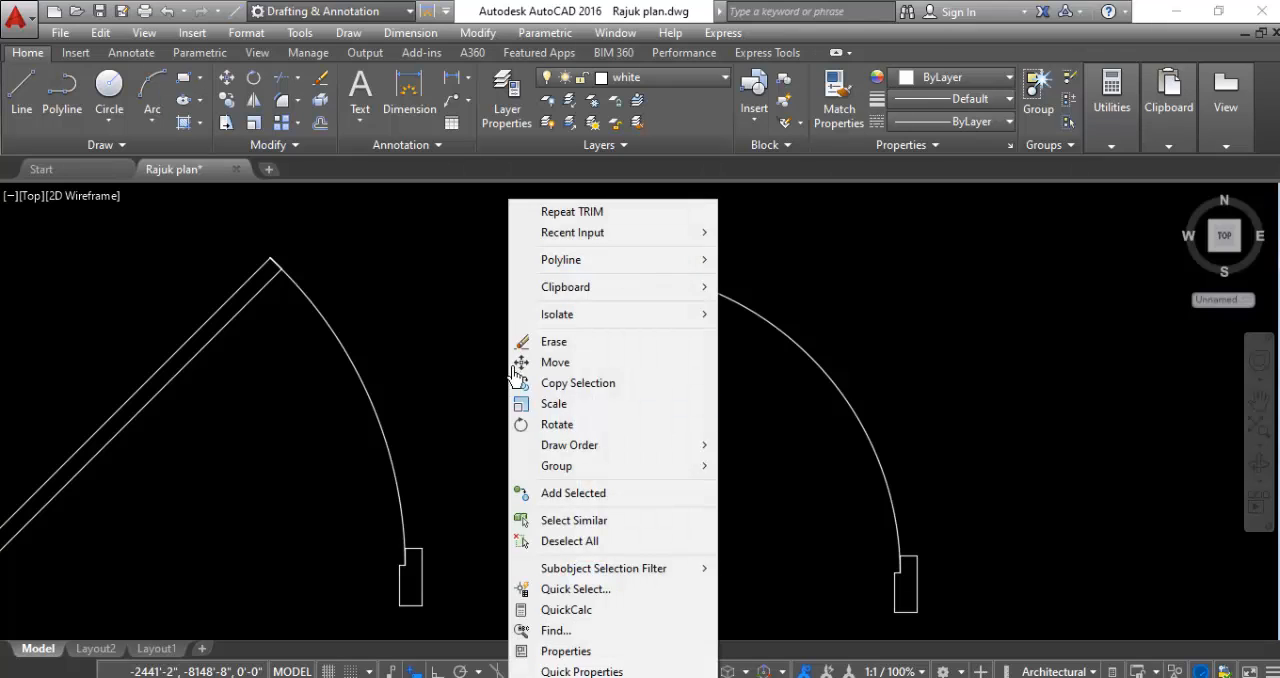
pyautogui.click(557, 432)
pyautogui.scroll(3, 590, 660)
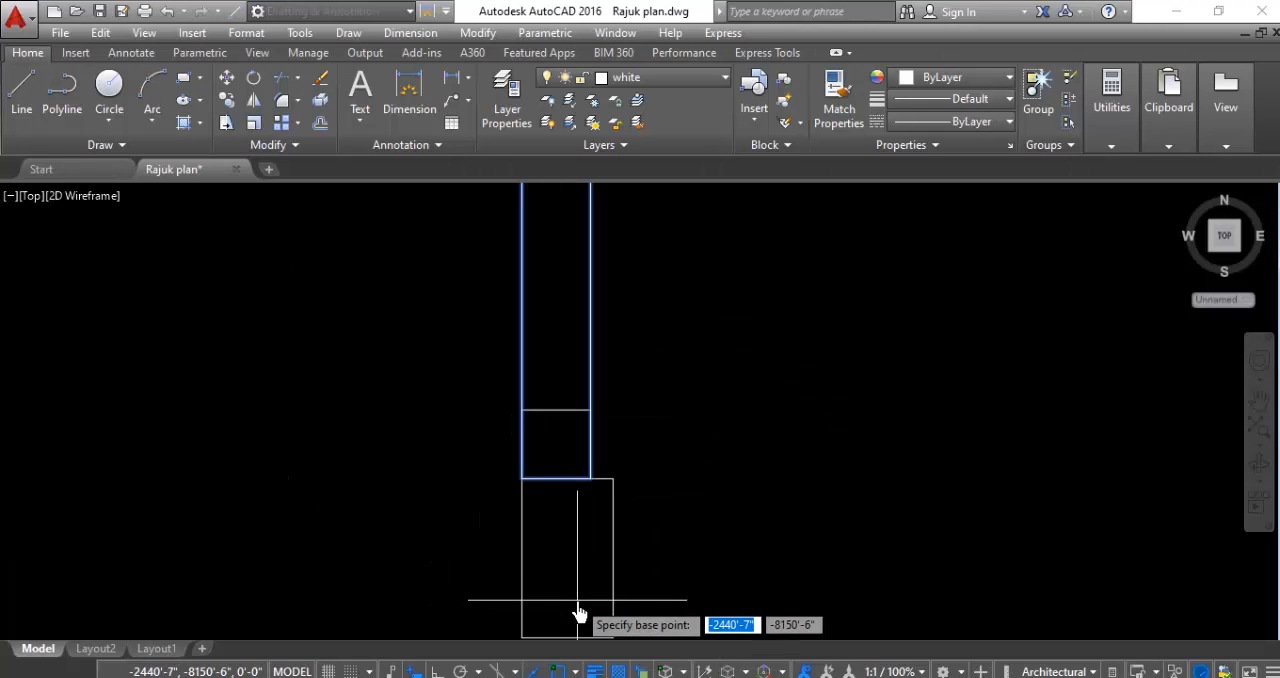
pyautogui.click(591, 479)
pyautogui.scroll(-4, 591, 480)
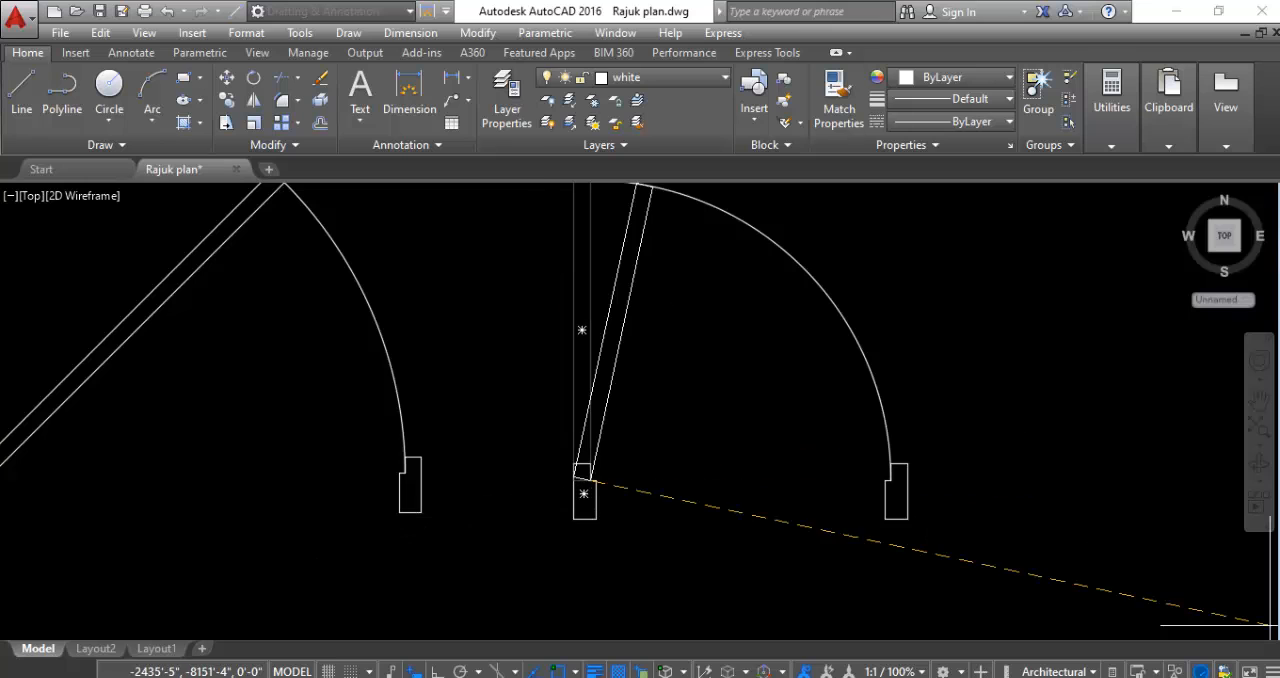
pyautogui.click(920, 637)
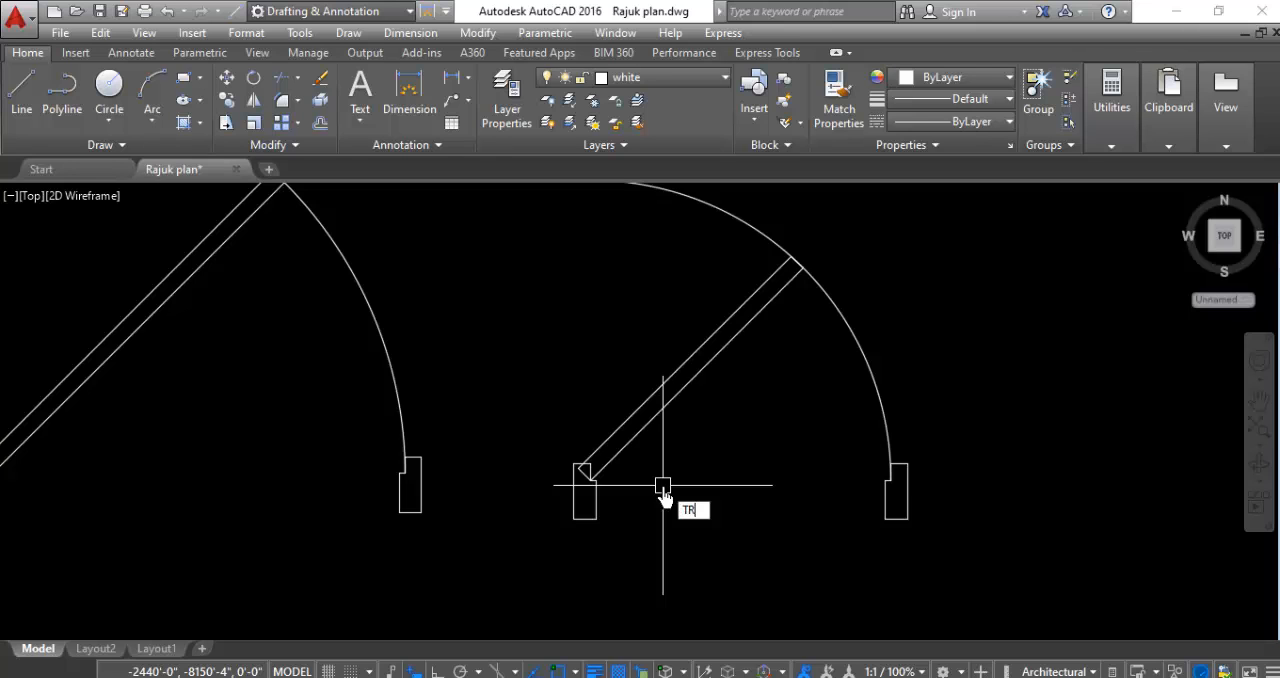
# - Trim off the copied narrower door's upper arc portion so the swing arc runs only from the tilted leaf to the right frame
pyautogui.press('Return')
pyautogui.press('Return')
pyautogui.scroll(-3, 690, 515)
pyautogui.scroll(5, 710, 390)
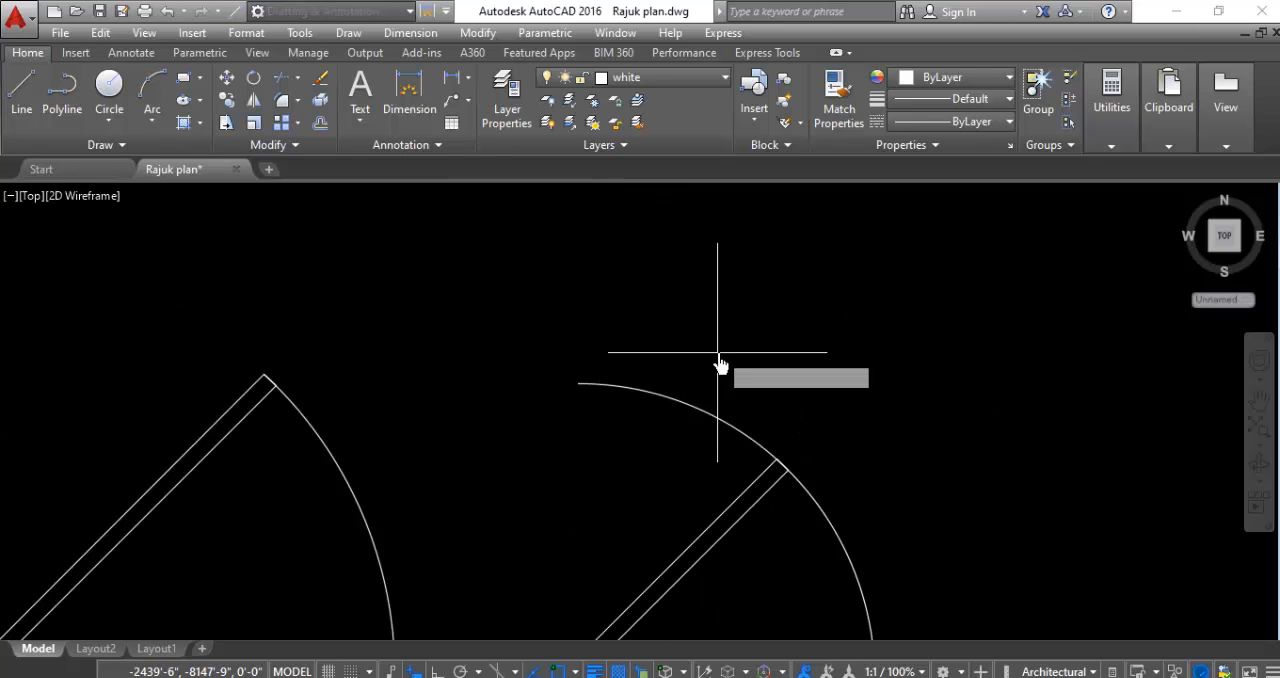
pyautogui.scroll(-3, 610, 400)
pyautogui.scroll(7, 609, 440)
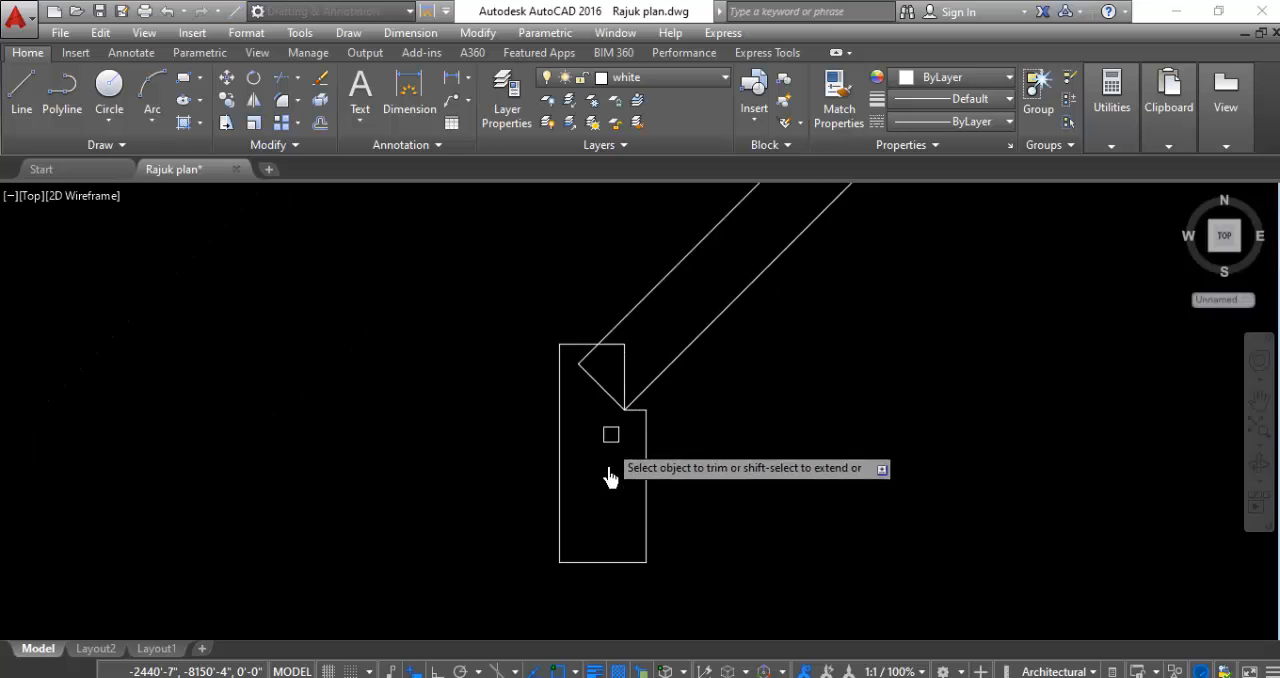
pyautogui.scroll(-3, 609, 476)
pyautogui.scroll(8, 815, 272)
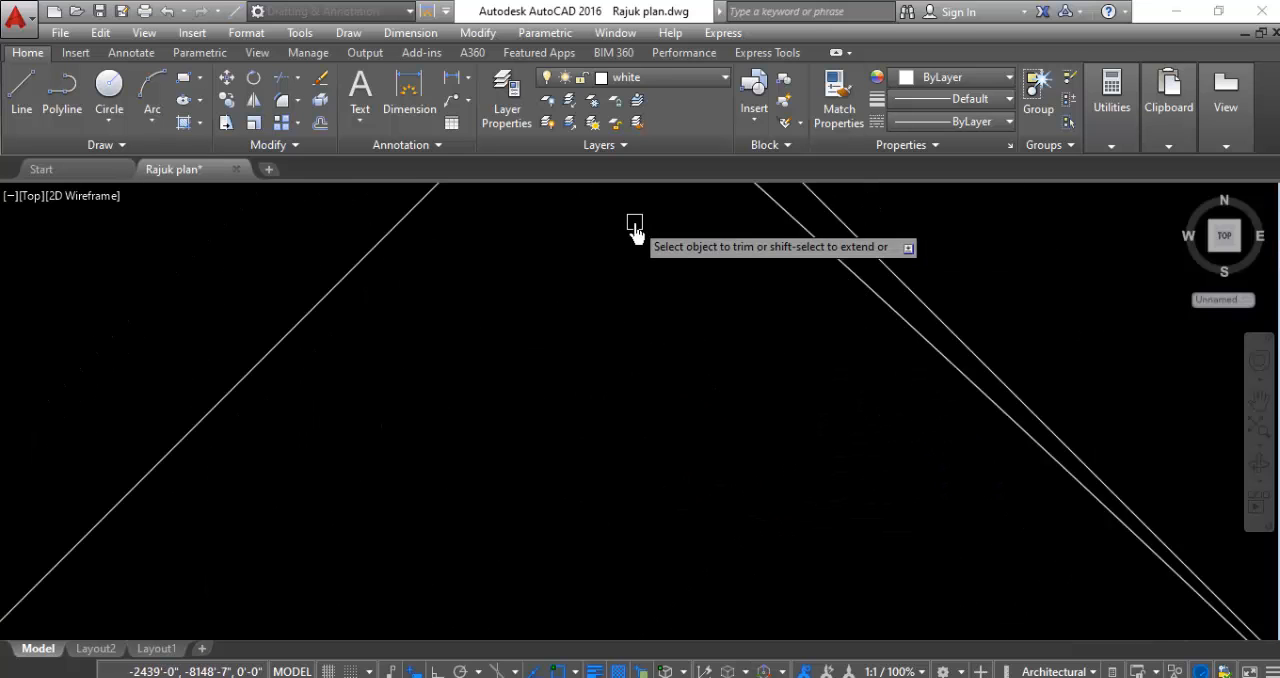
pyautogui.scroll(-4, 790, 330)
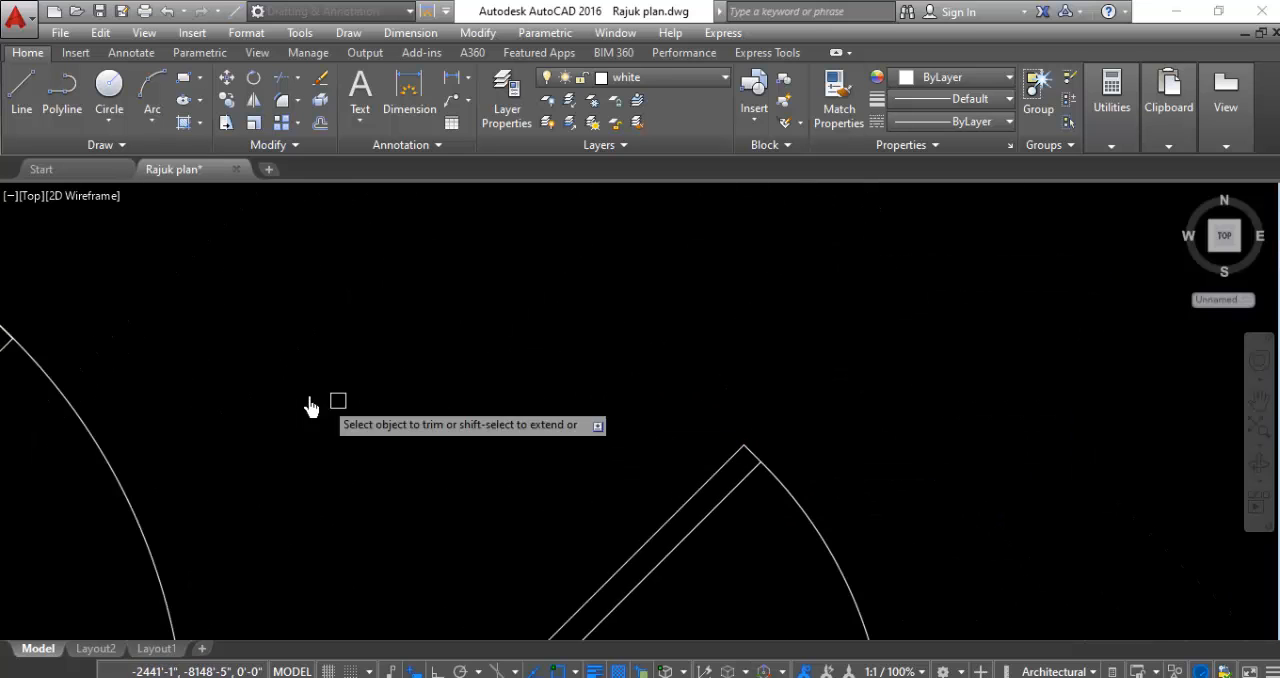
pyautogui.scroll(-3, 350, 420)
pyautogui.scroll(8, 357, 403)
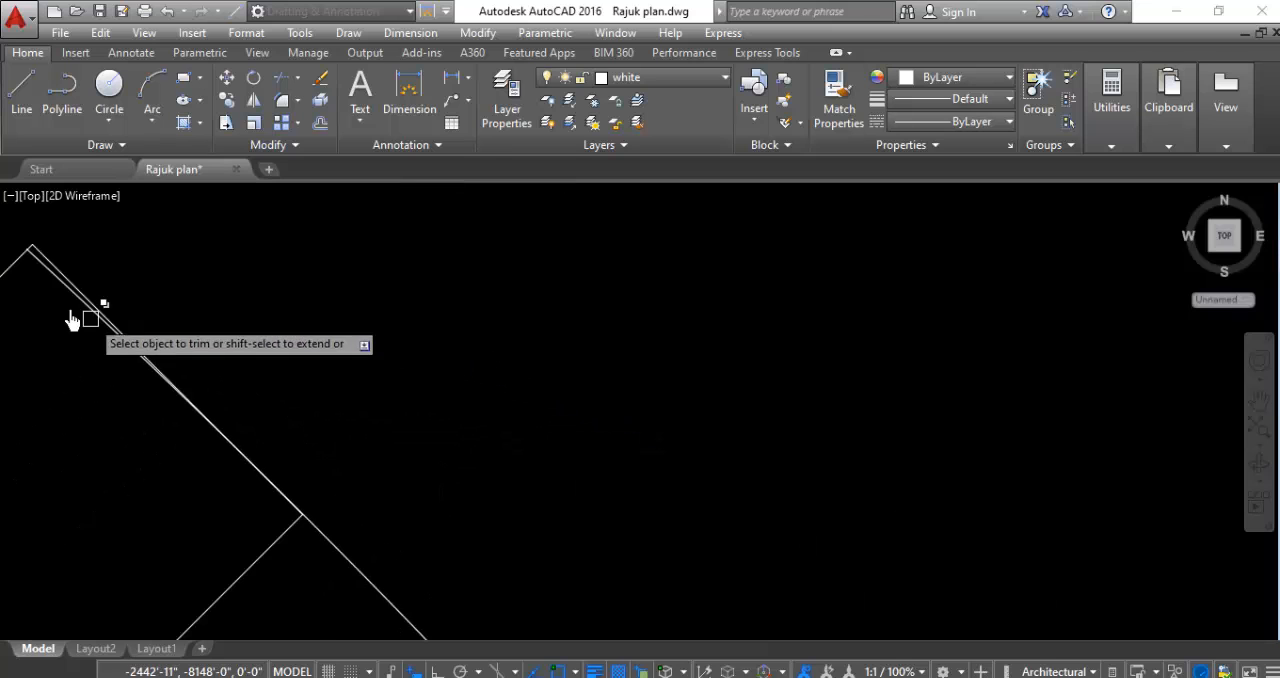
pyautogui.scroll(-4, 290, 341)
pyautogui.scroll(9, 202, 318)
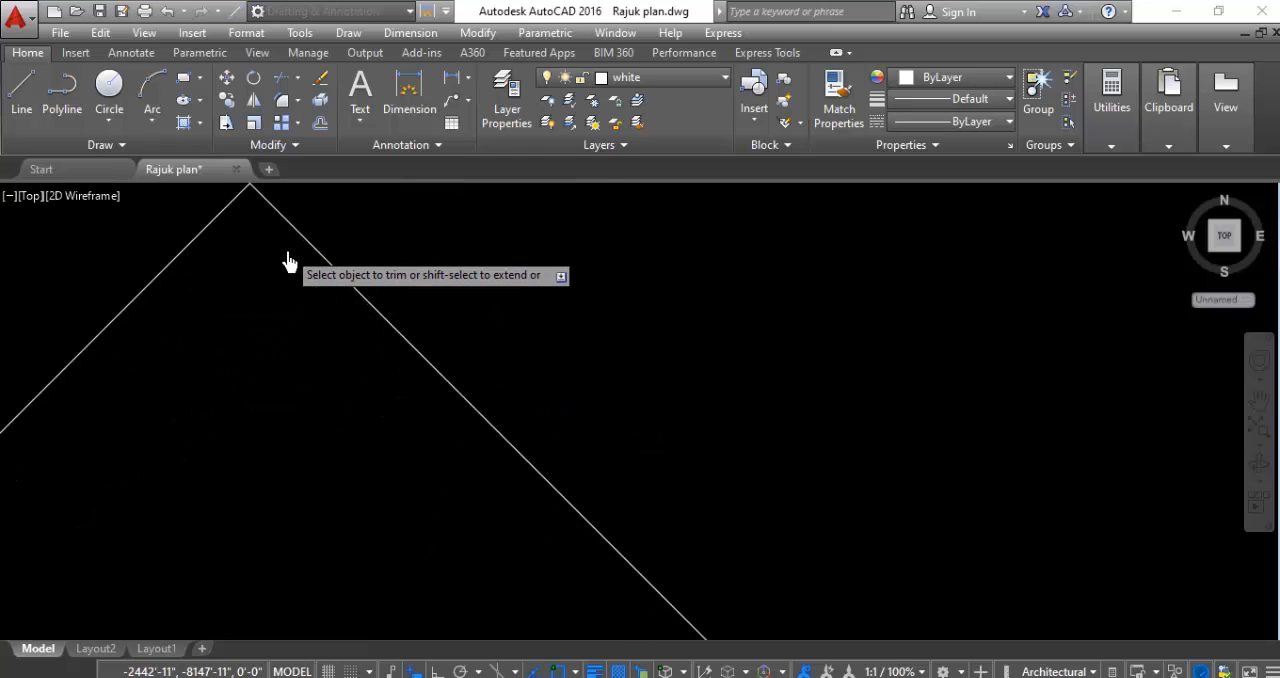
pyautogui.scroll(-10, 209, 271)
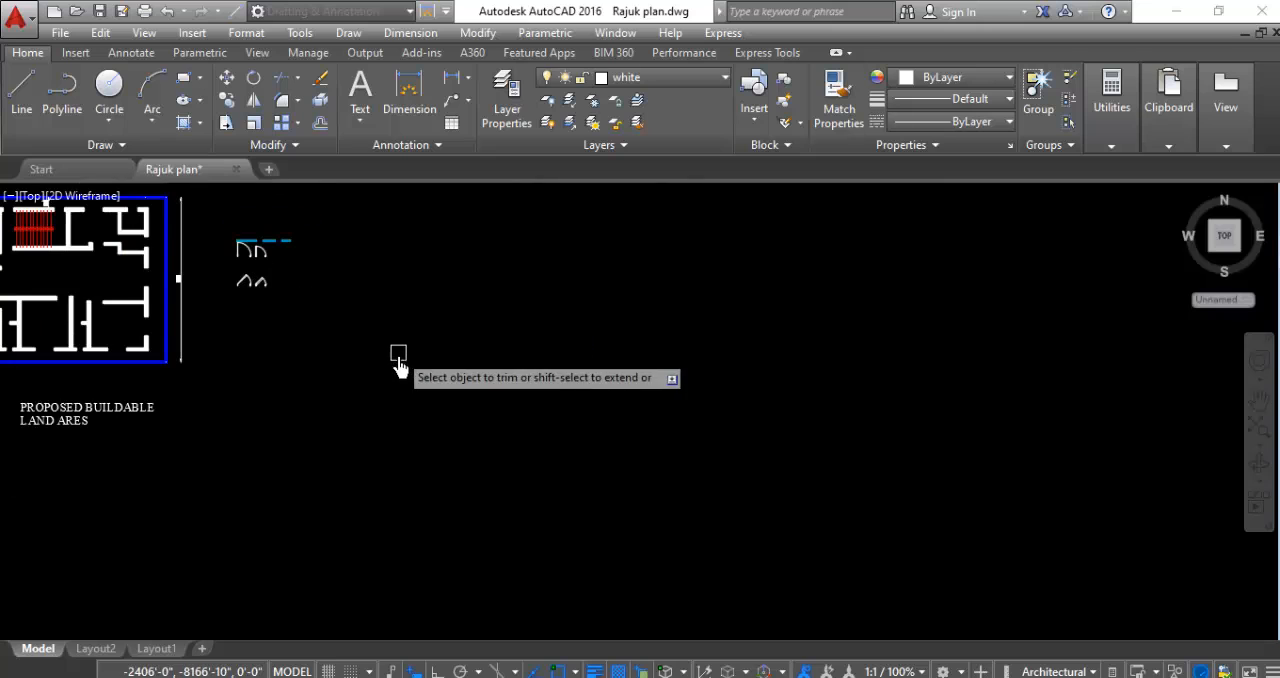
pyautogui.scroll(4, 237, 228)
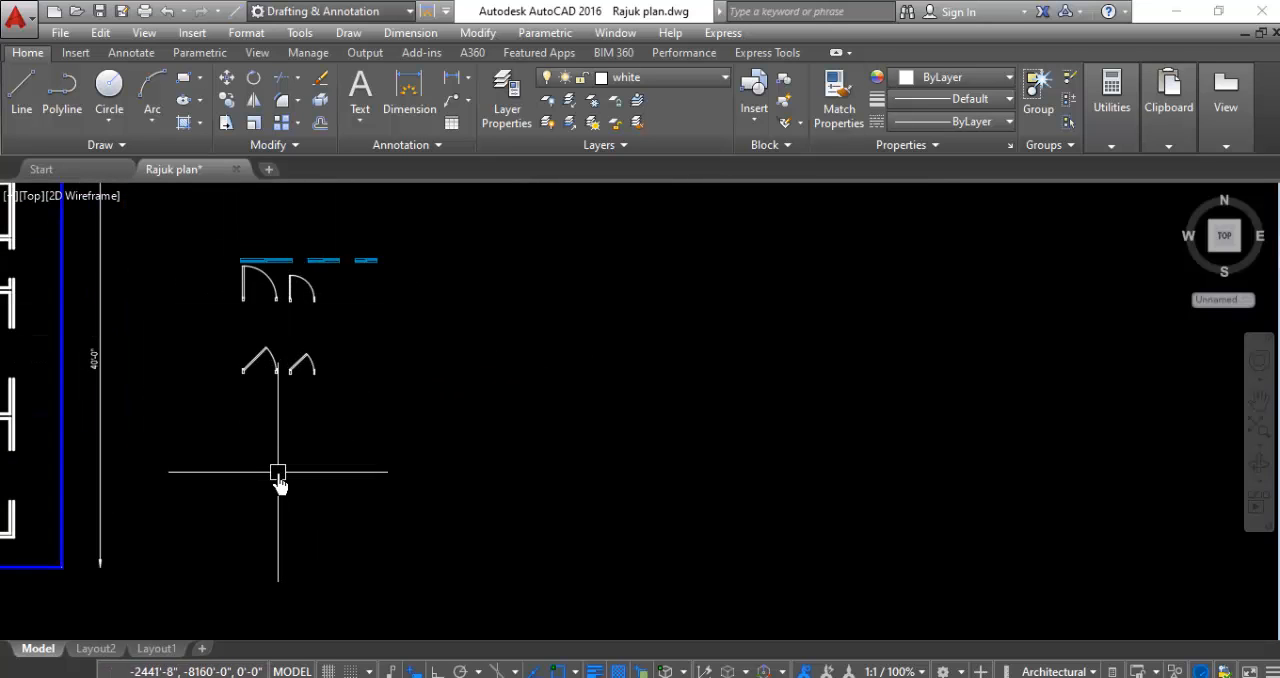
pyautogui.scroll(2, 227, 352)
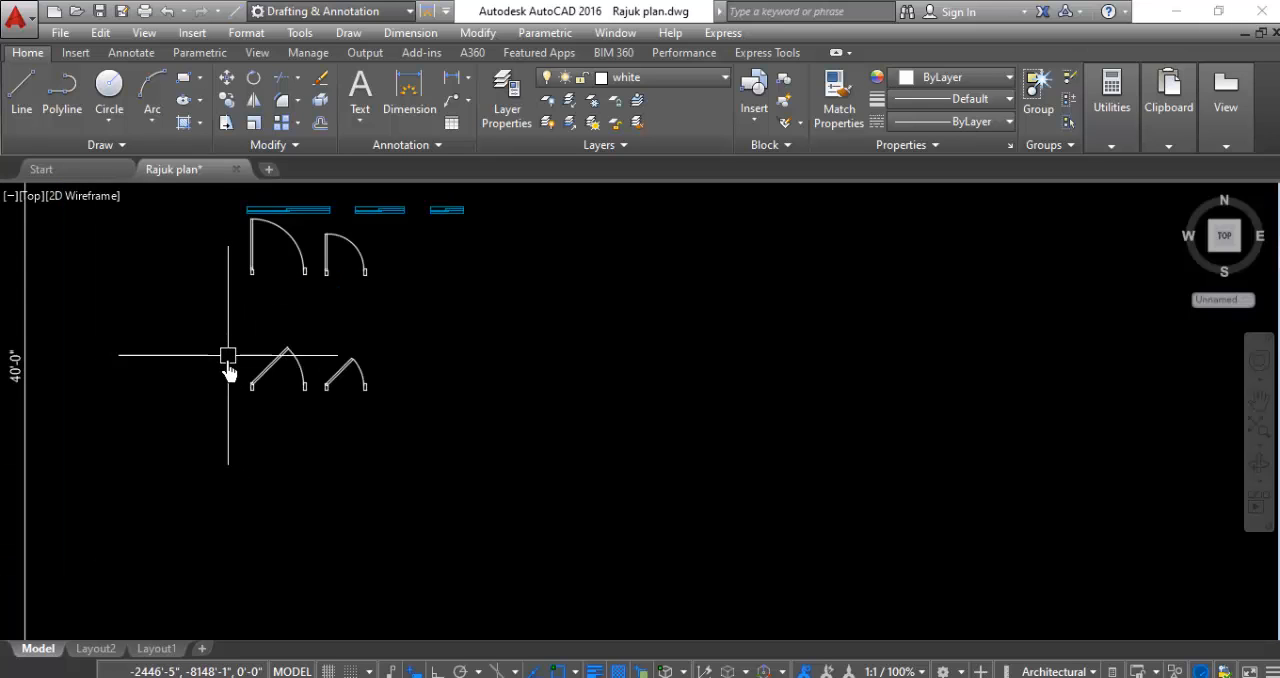
# - Copy both 45° open door symbols about 10'-6" to the right of the originals
pyautogui.scroll(2, 287, 380)
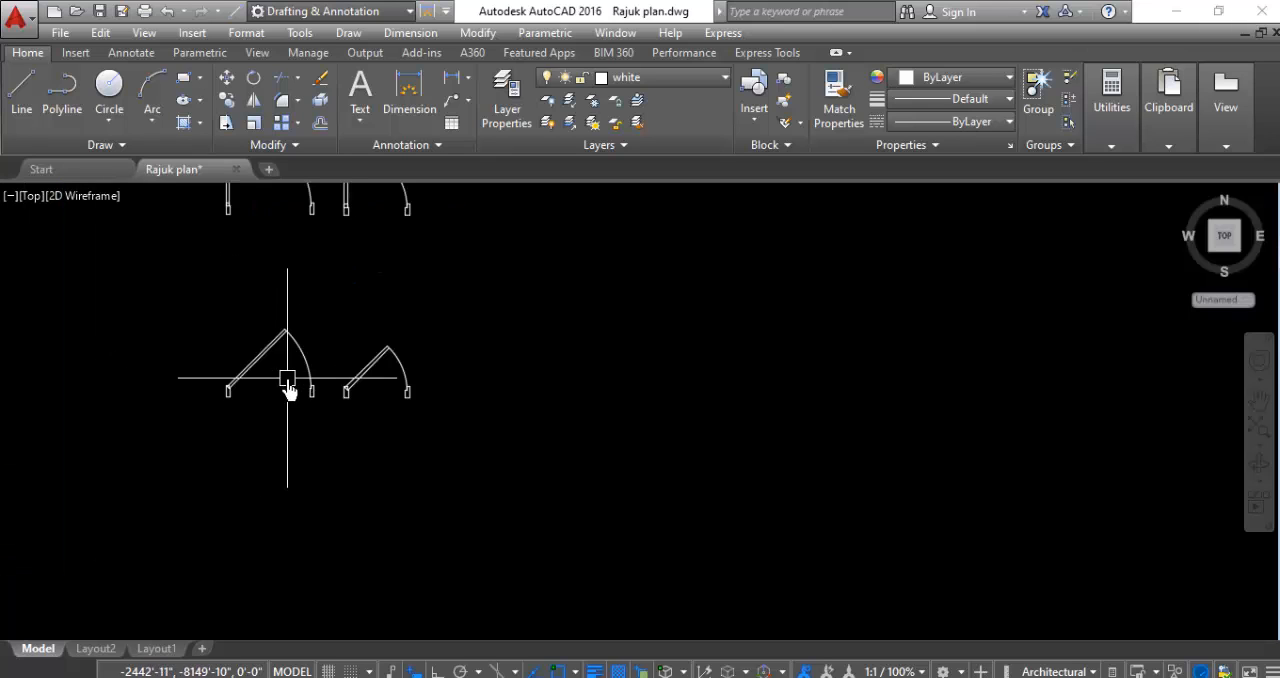
pyautogui.click(463, 300)
pyautogui.click(179, 482)
pyautogui.rightClick(179, 482)
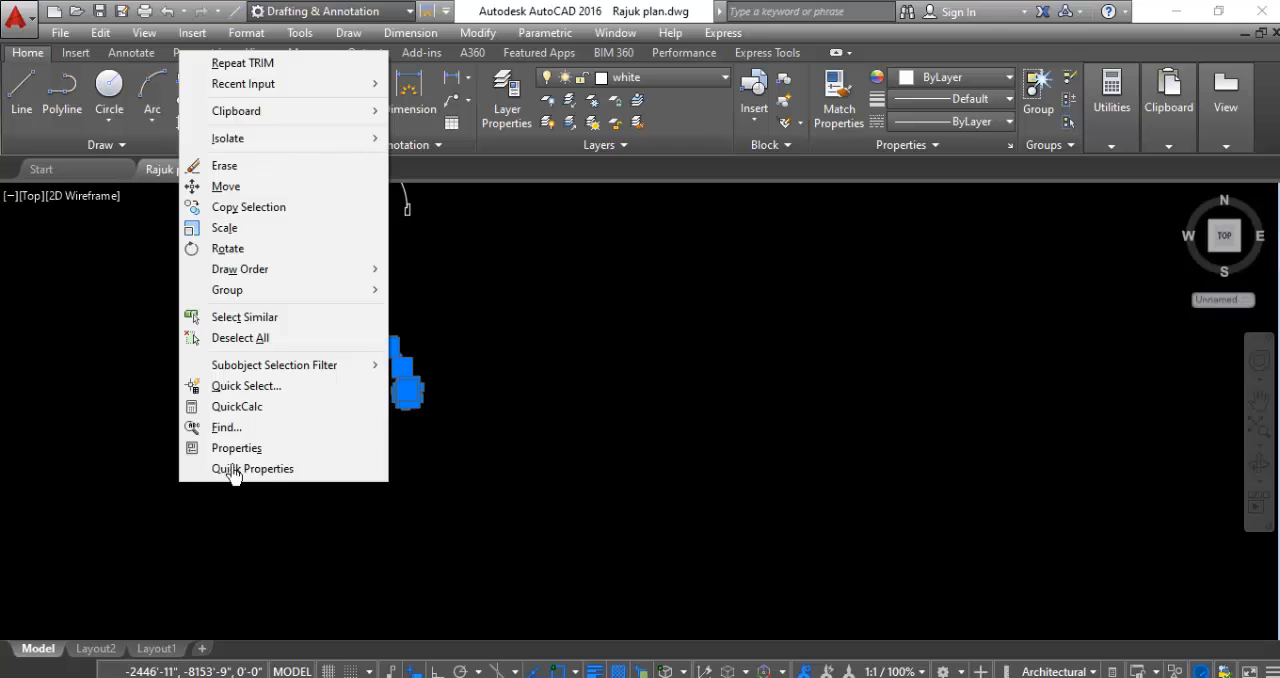
pyautogui.click(280, 209)
pyautogui.click(285, 331)
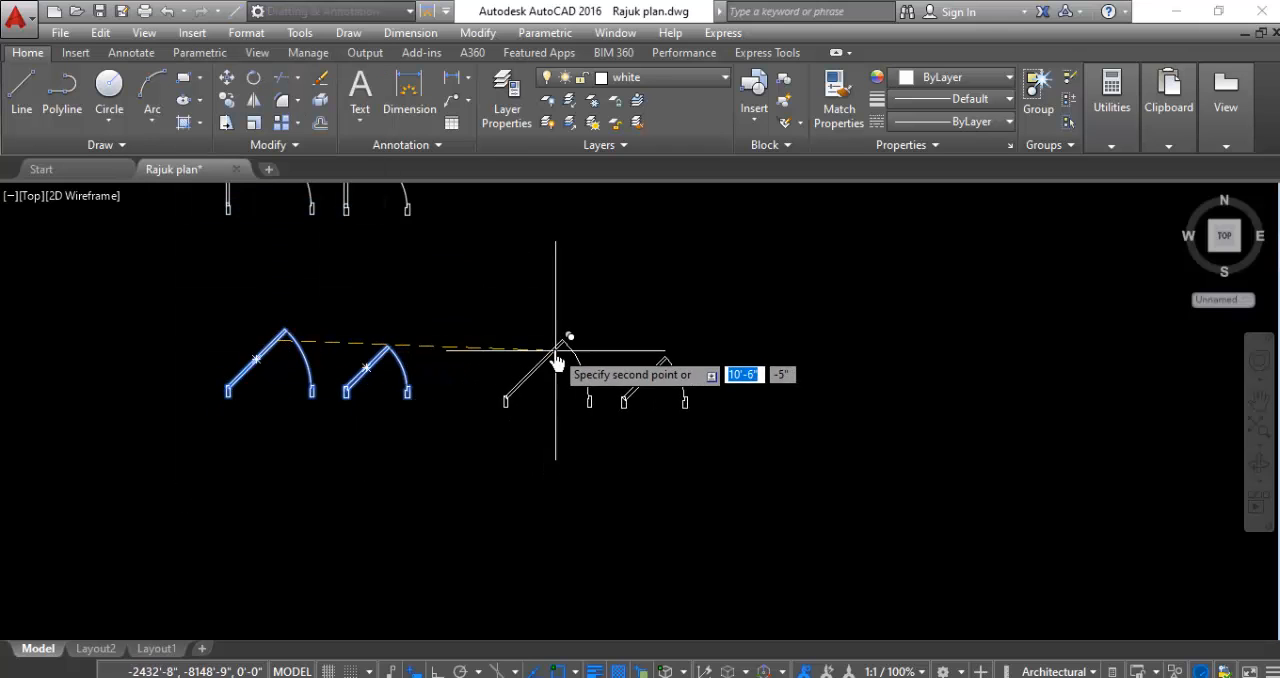
pyautogui.click(553, 336)
pyautogui.press('Return')
pyautogui.scroll(4, 523, 415)
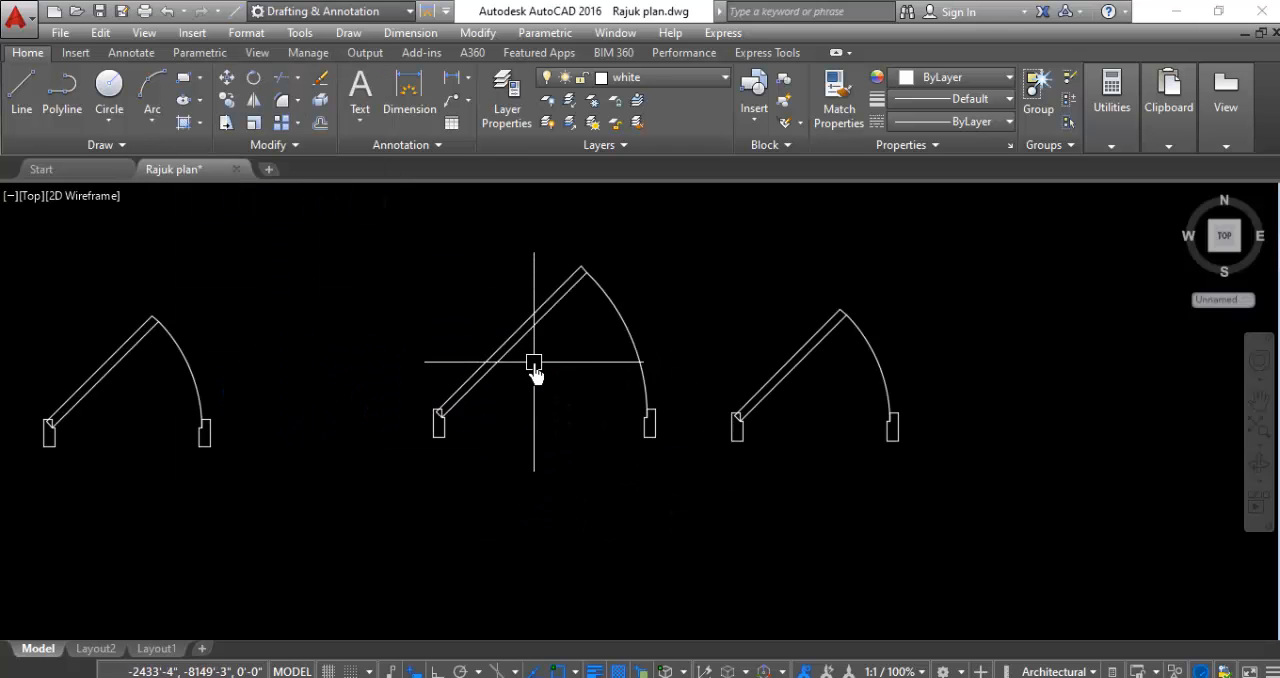
# - Erase the tilted leaf and swing arc of the new wider door copy, keeping its two frames
pyautogui.click(608, 252)
pyautogui.click(487, 330)
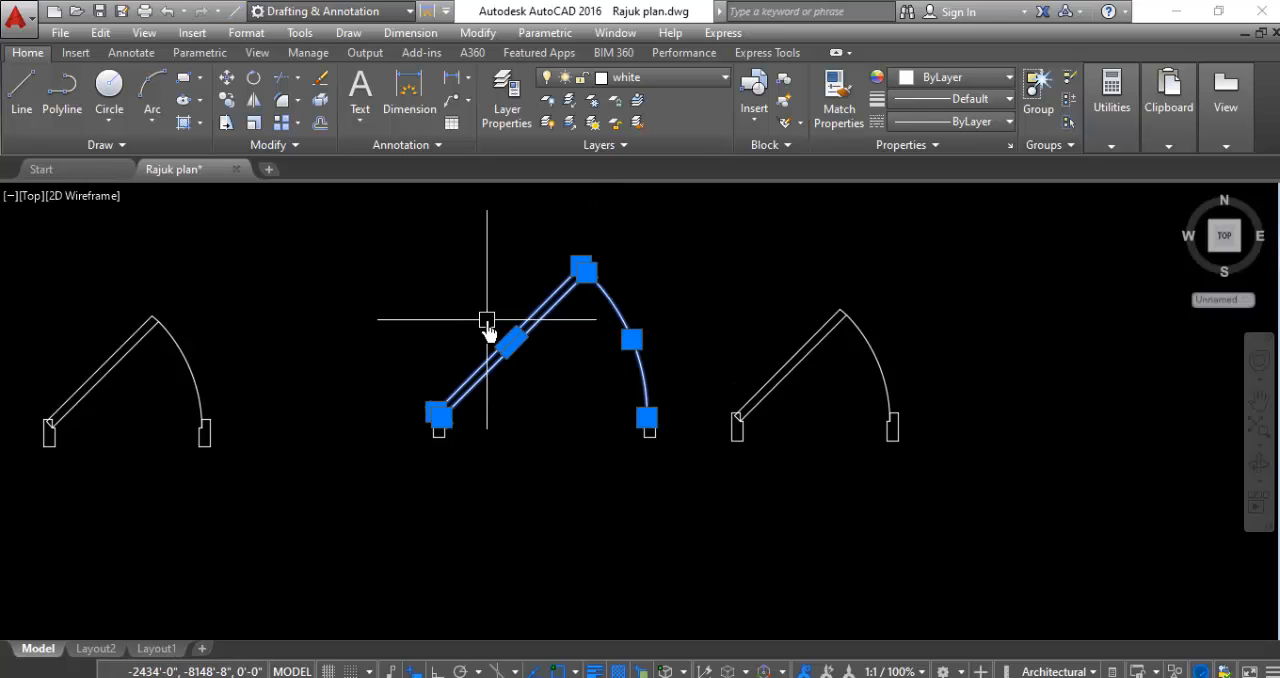
pyautogui.write('e')
pyautogui.press('Return')
# - Erase the entire new copy of the narrower door, including its frames, leaf and swing arc
pyautogui.click(972, 289)
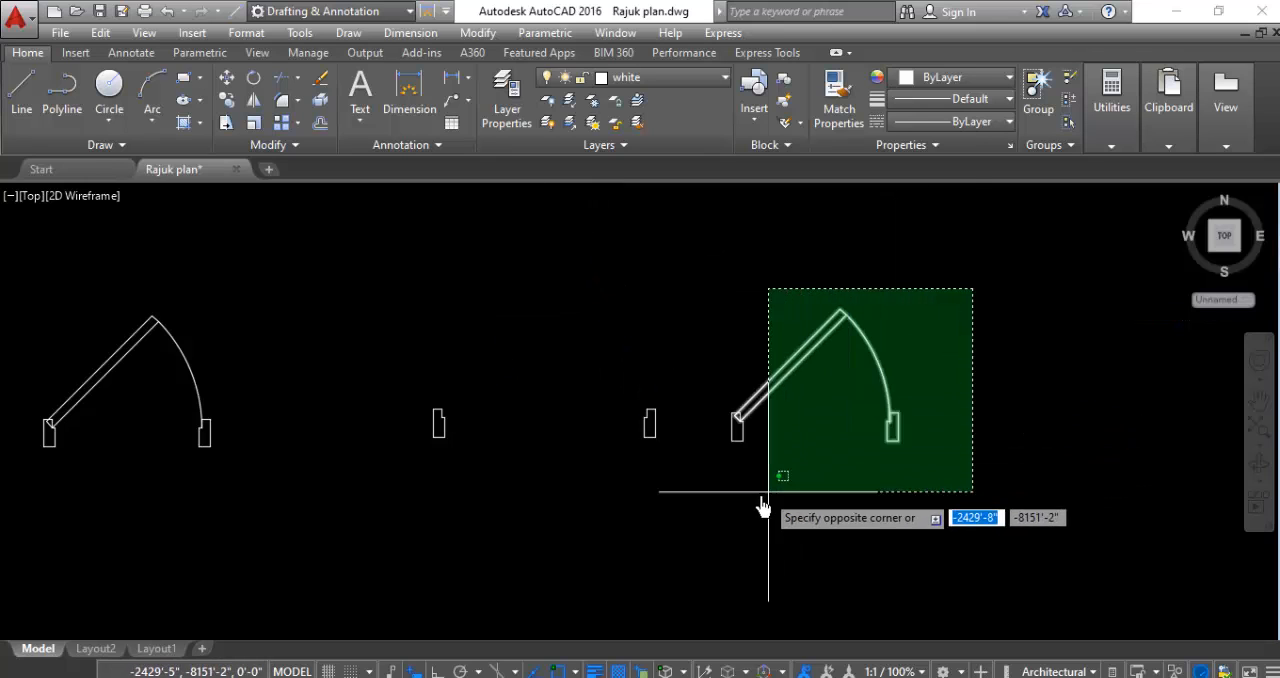
pyautogui.click(713, 522)
pyautogui.press('Return')
pyautogui.scroll(-3, 712, 530)
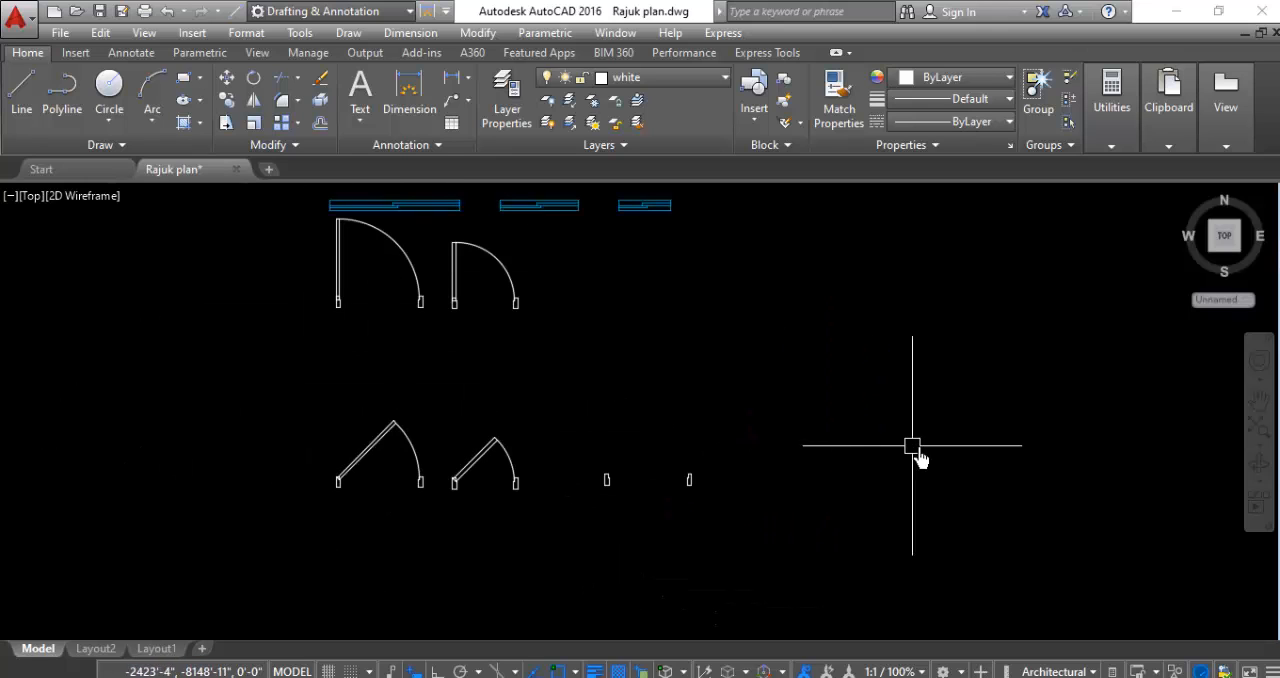
# - Draw a closed-leaf rectangle spanning the opening between the two bare frames, from the left frame's notch to the right frame's notch
pyautogui.scroll(-3, 843, 300)
pyautogui.scroll(3, 848, 300)
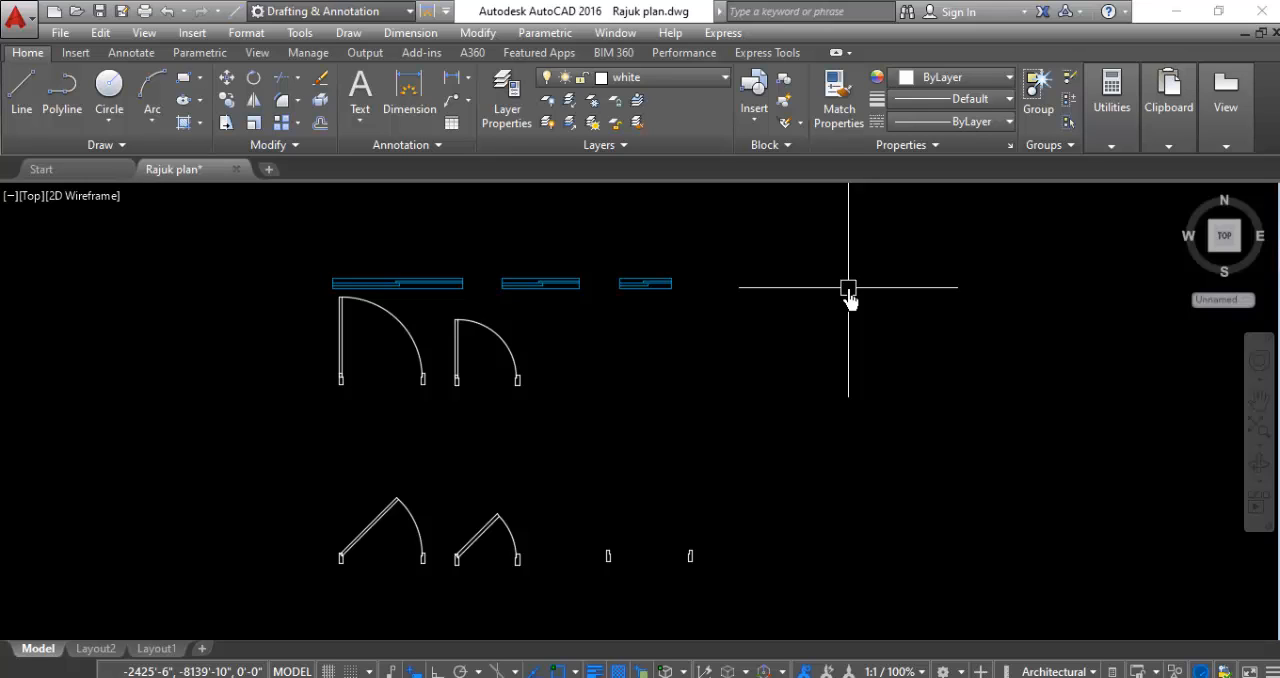
pyautogui.scroll(-4, 441, 337)
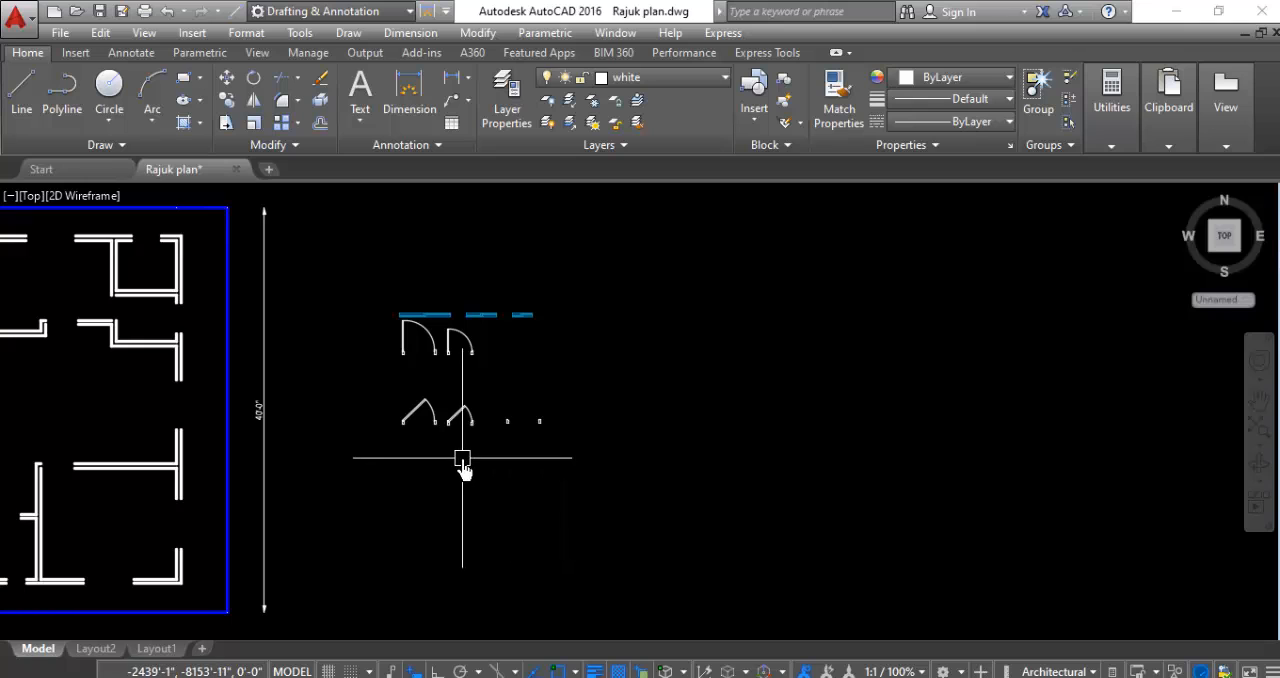
pyautogui.scroll(6, 484, 446)
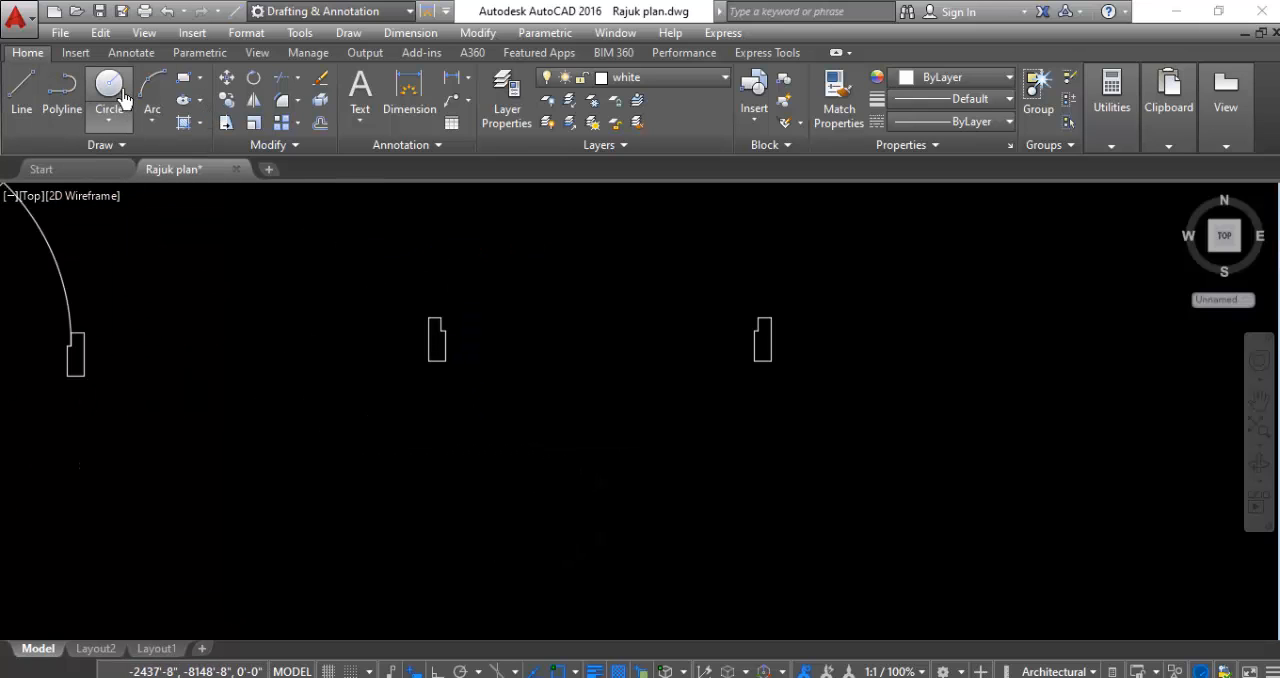
pyautogui.click(188, 86)
pyautogui.scroll(2, 447, 318)
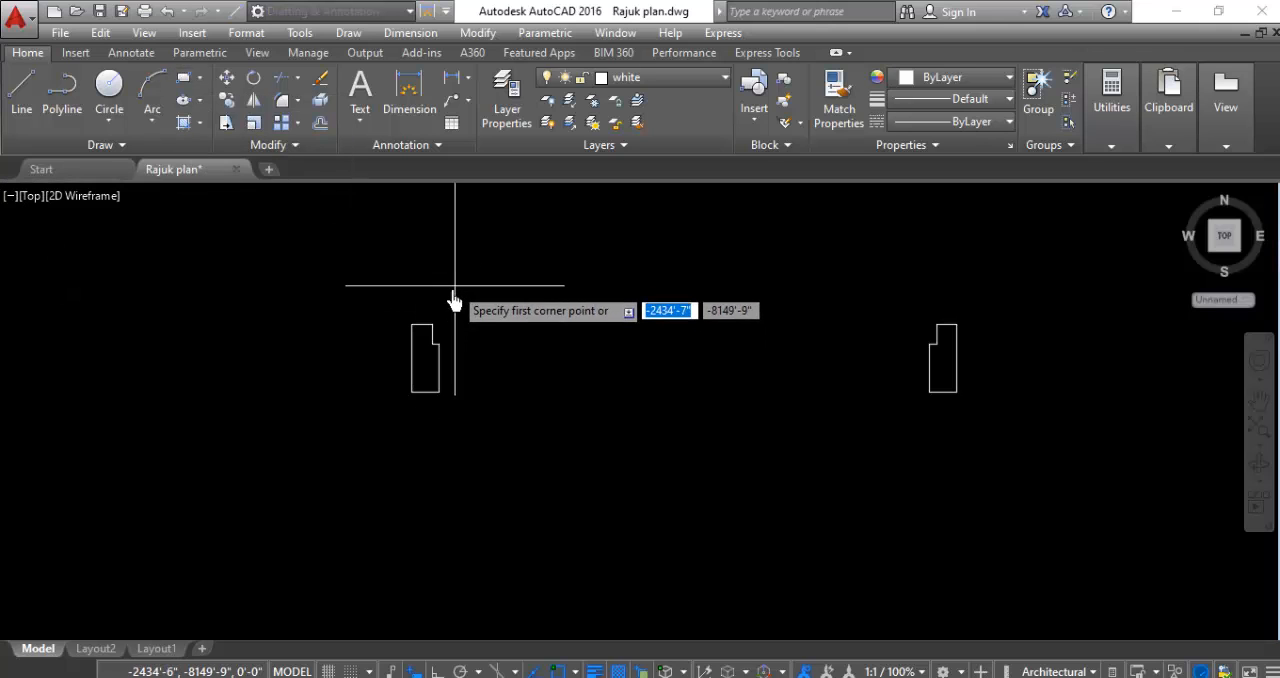
pyautogui.click(440, 326)
pyautogui.scroll(4, 955, 350)
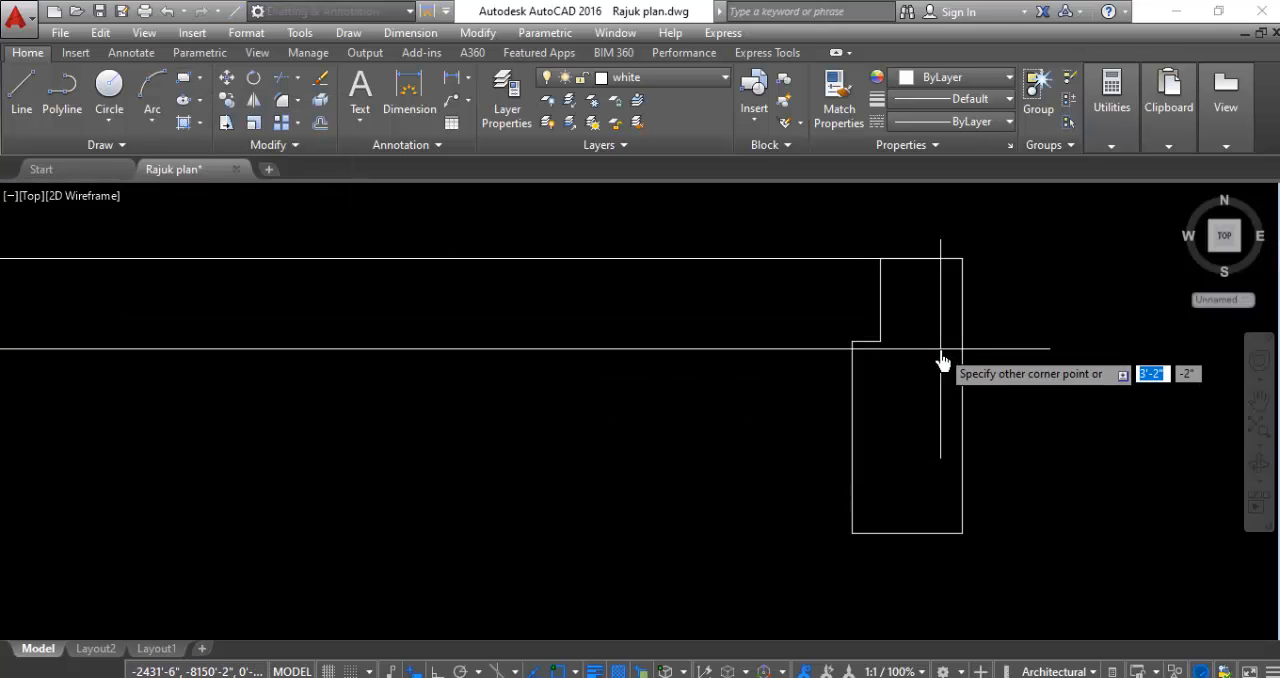
pyautogui.click(880, 345)
pyautogui.scroll(-5, 763, 408)
pyautogui.scroll(3, 763, 408)
pyautogui.scroll(-3, 866, 527)
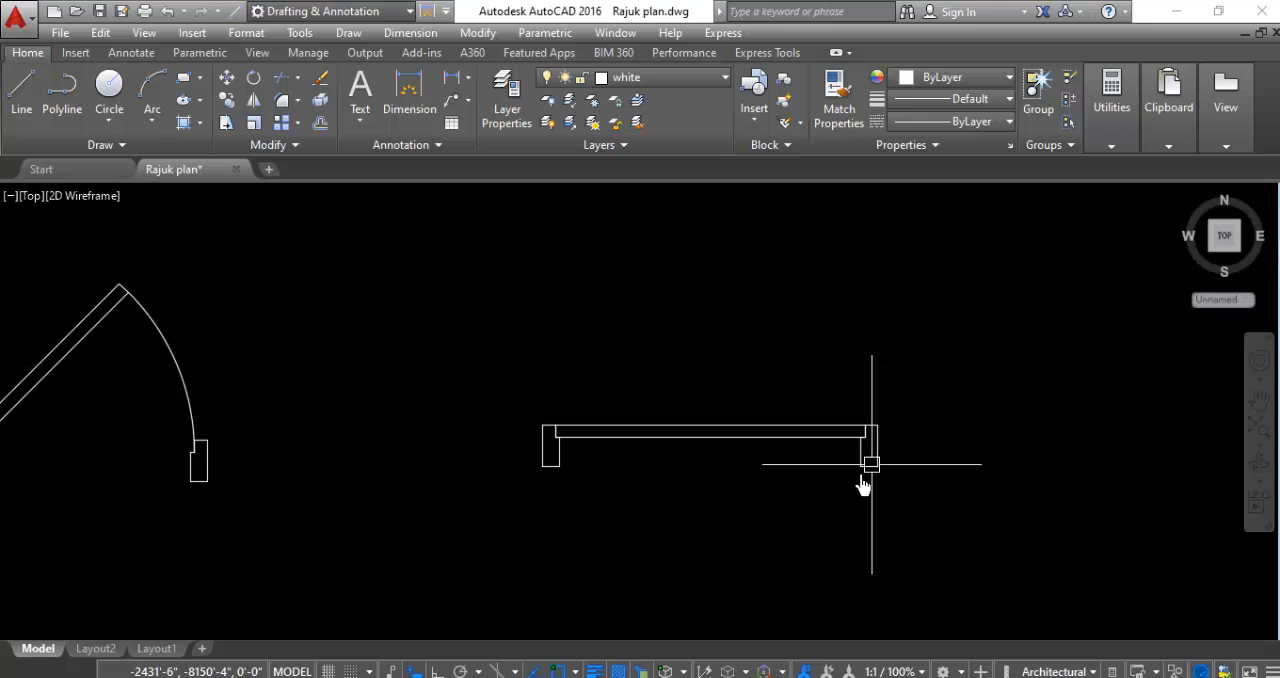
# - Draw a vertical centre line downward from the midpoint of the full-width leaf rectangle's upper edge
pyautogui.scroll(2, 755, 545)
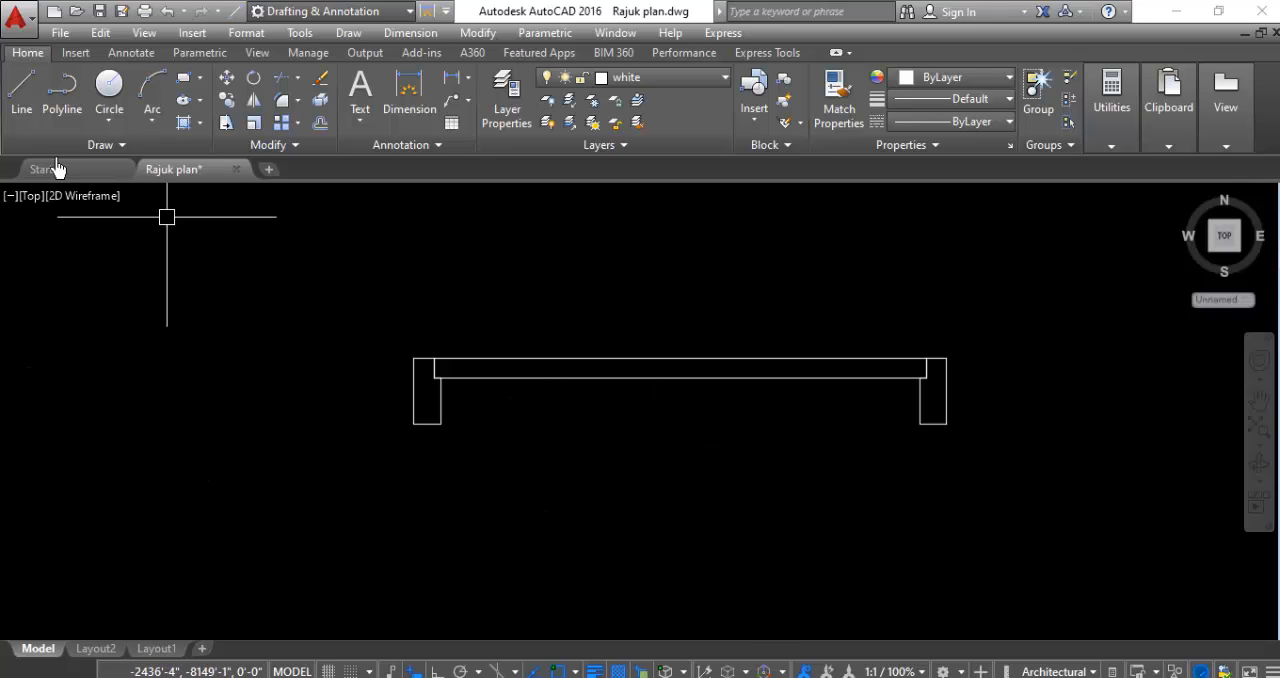
pyautogui.click(12, 100)
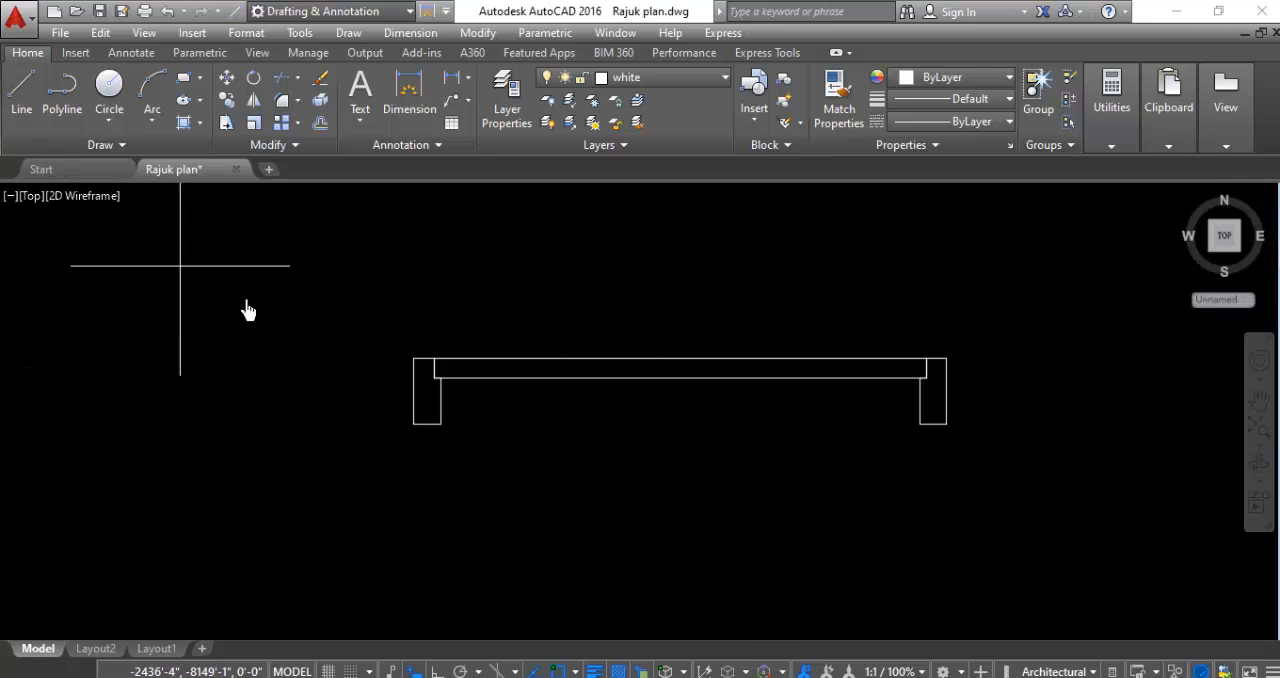
pyautogui.click(680, 360)
pyautogui.click(683, 477)
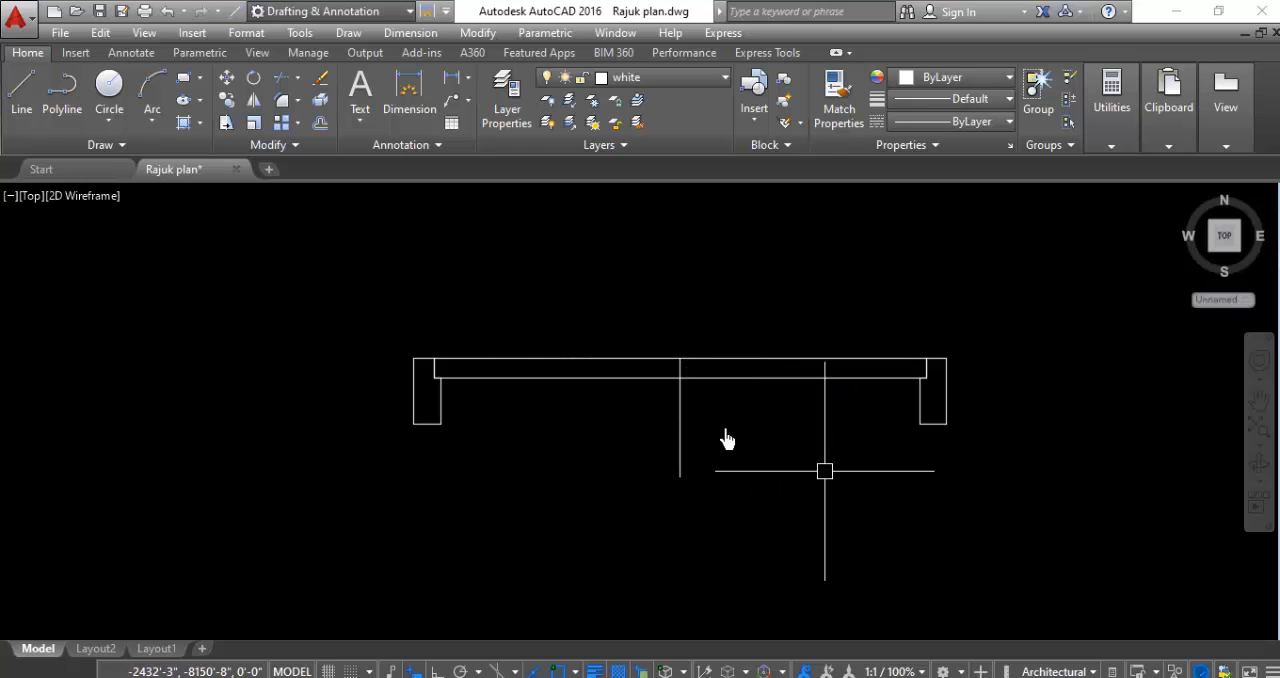
# - Draw the left half-leaf rectangle from the left frame's notch to the centre line
pyautogui.click(190, 88)
pyautogui.scroll(4, 448, 350)
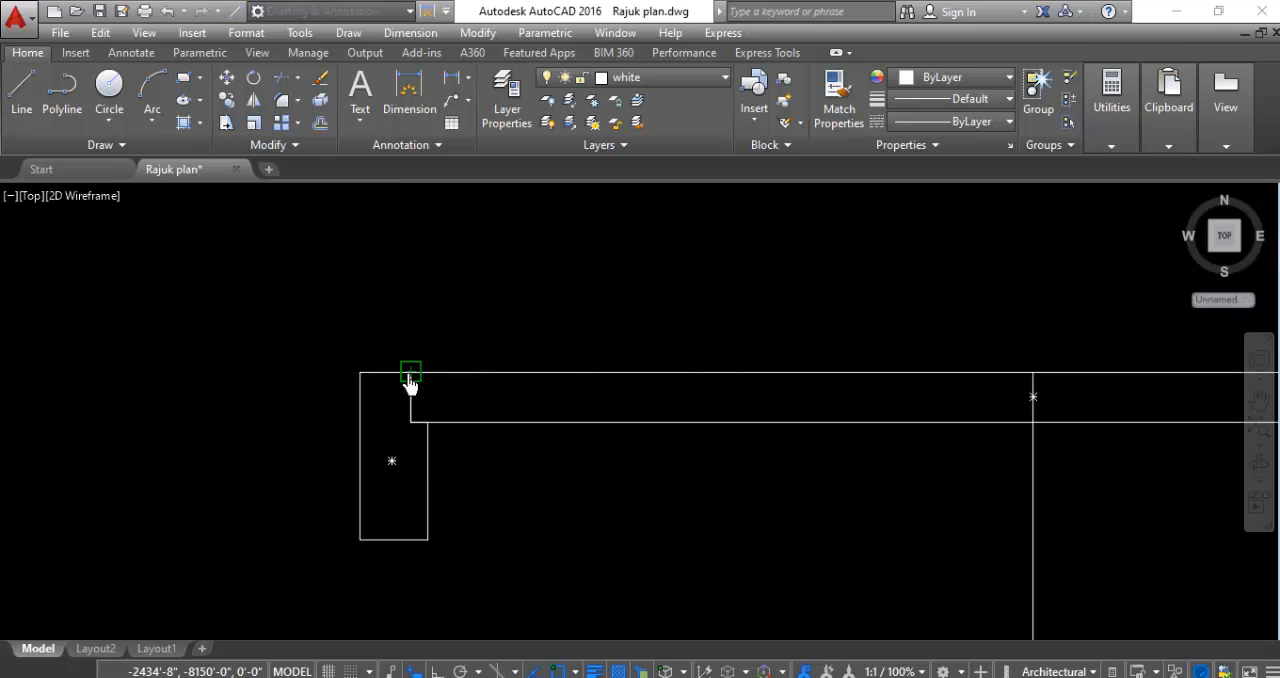
pyautogui.click(410, 372)
pyautogui.click(1029, 422)
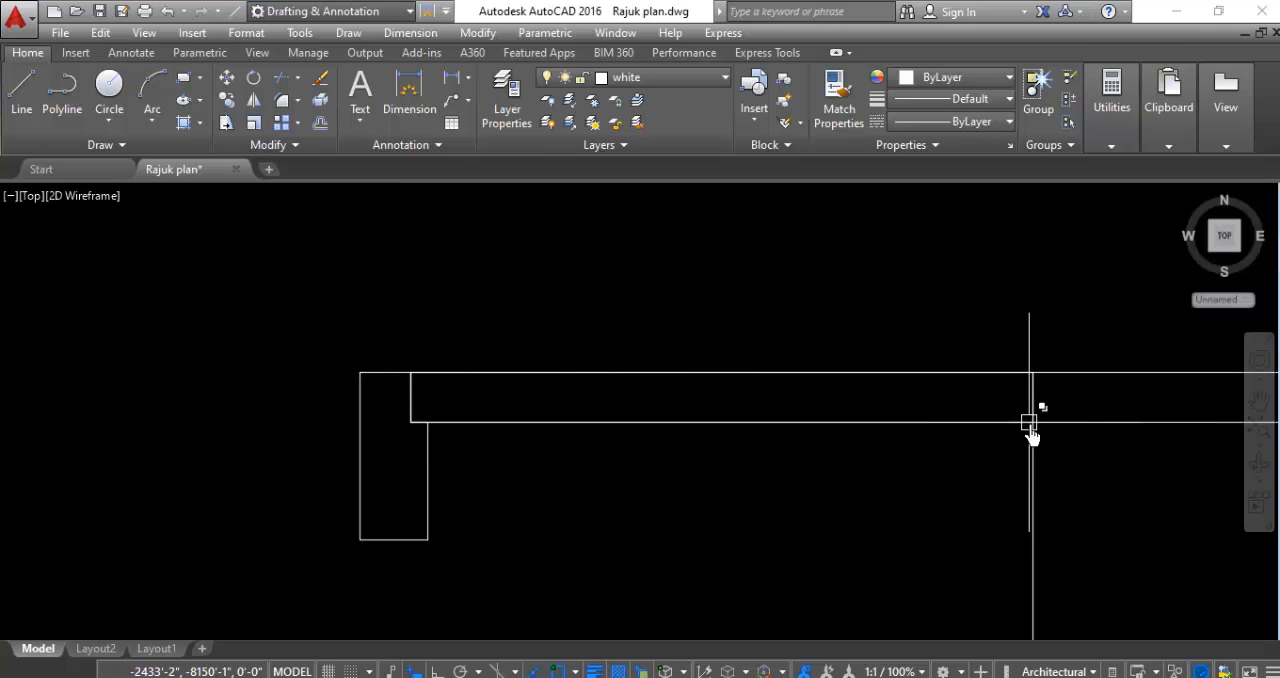
# - Erase the full-width leaf rectangle, keeping the left half-leaf and the centre line
pyautogui.scroll(-2, 640, 360)
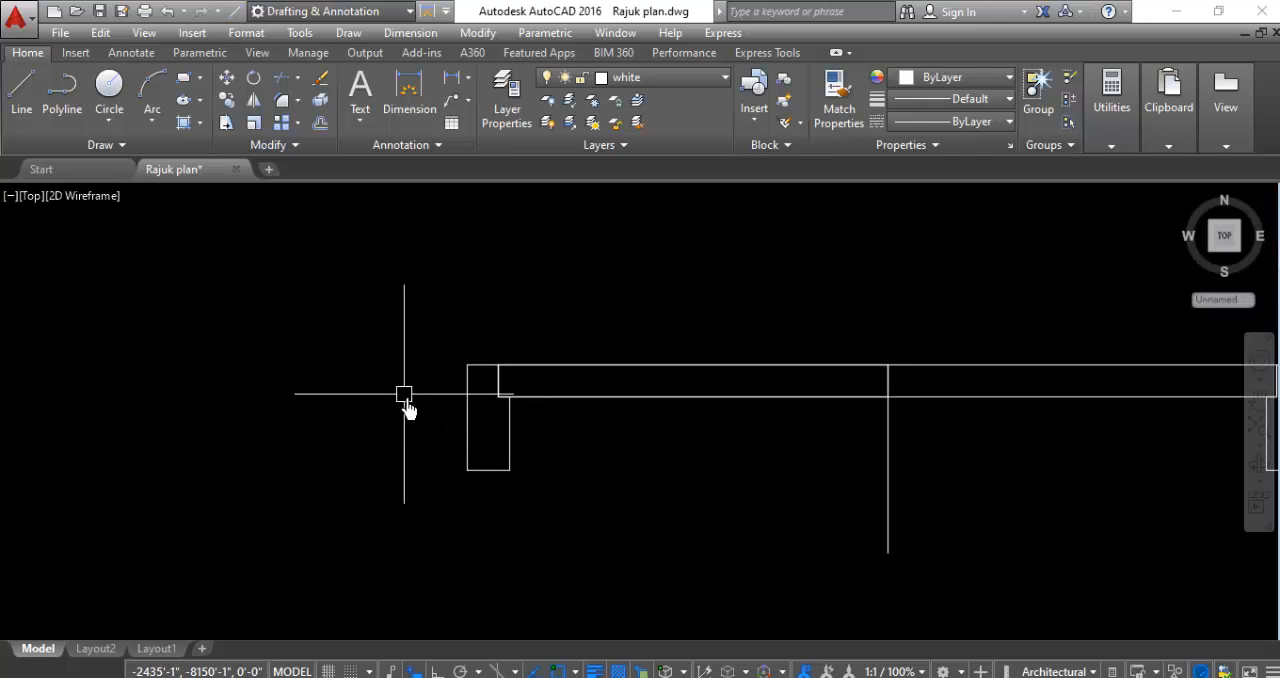
pyautogui.scroll(-3, 760, 455)
pyautogui.scroll(2, 1010, 457)
pyautogui.click(812, 351)
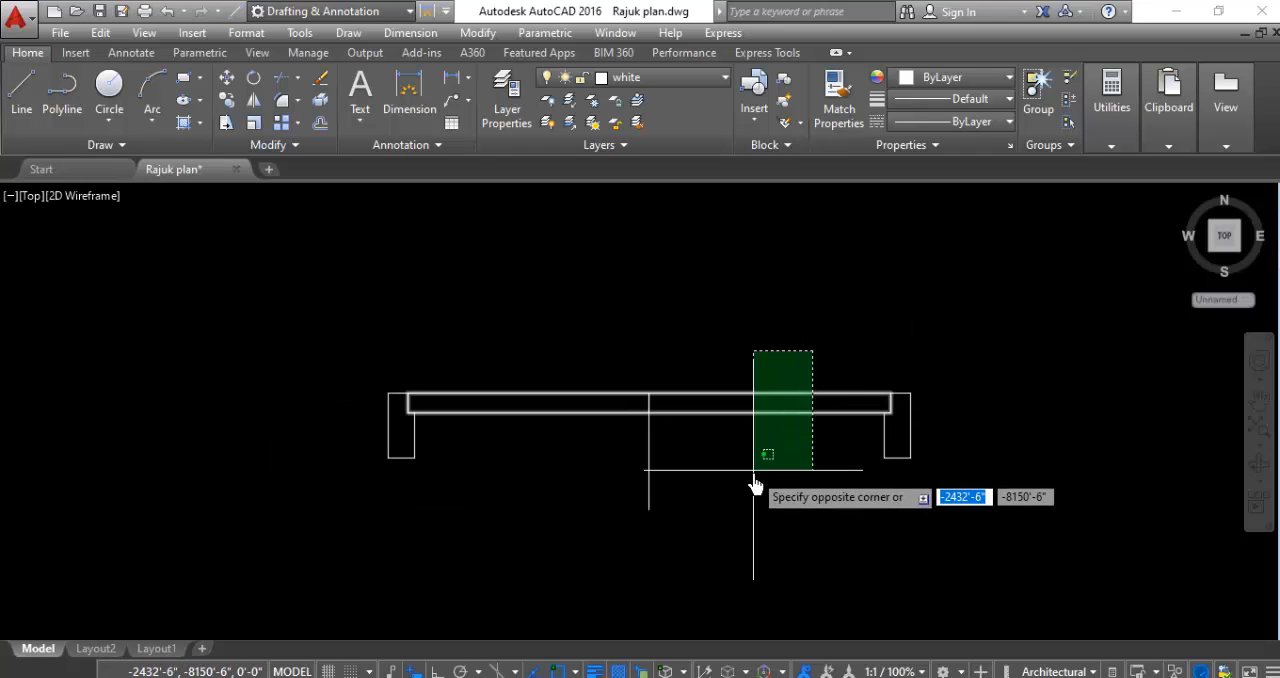
pyautogui.click(753, 470)
pyautogui.press('Delete')
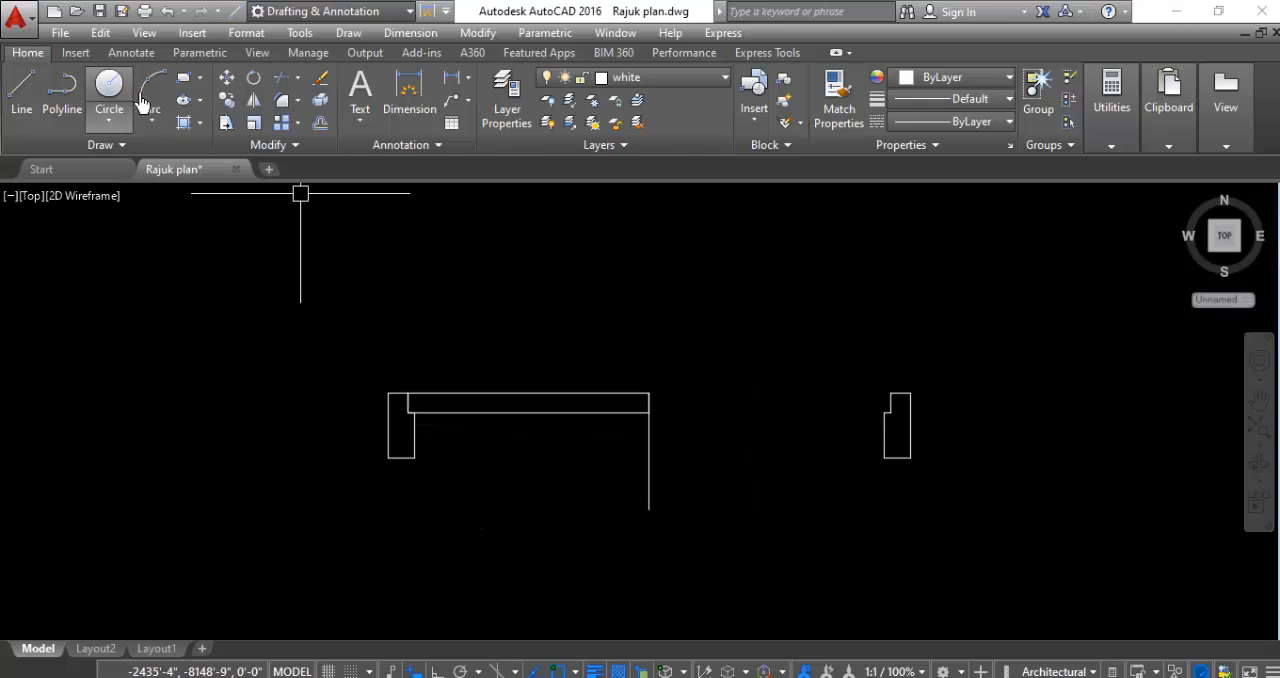
# - Draw the right half-leaf rectangle from the upper end of the centre line to the right frame's notch
pyautogui.click(184, 78)
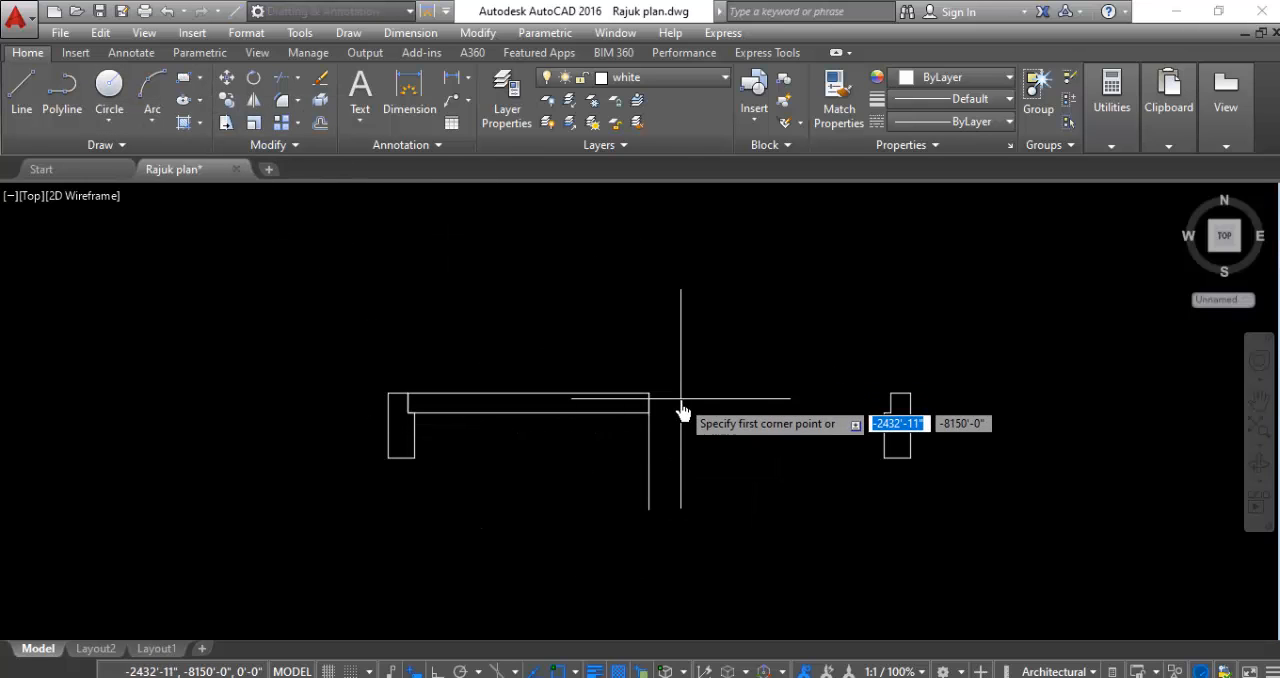
pyautogui.scroll(3, 682, 406)
pyautogui.click(594, 383)
pyautogui.scroll(2, 829, 414)
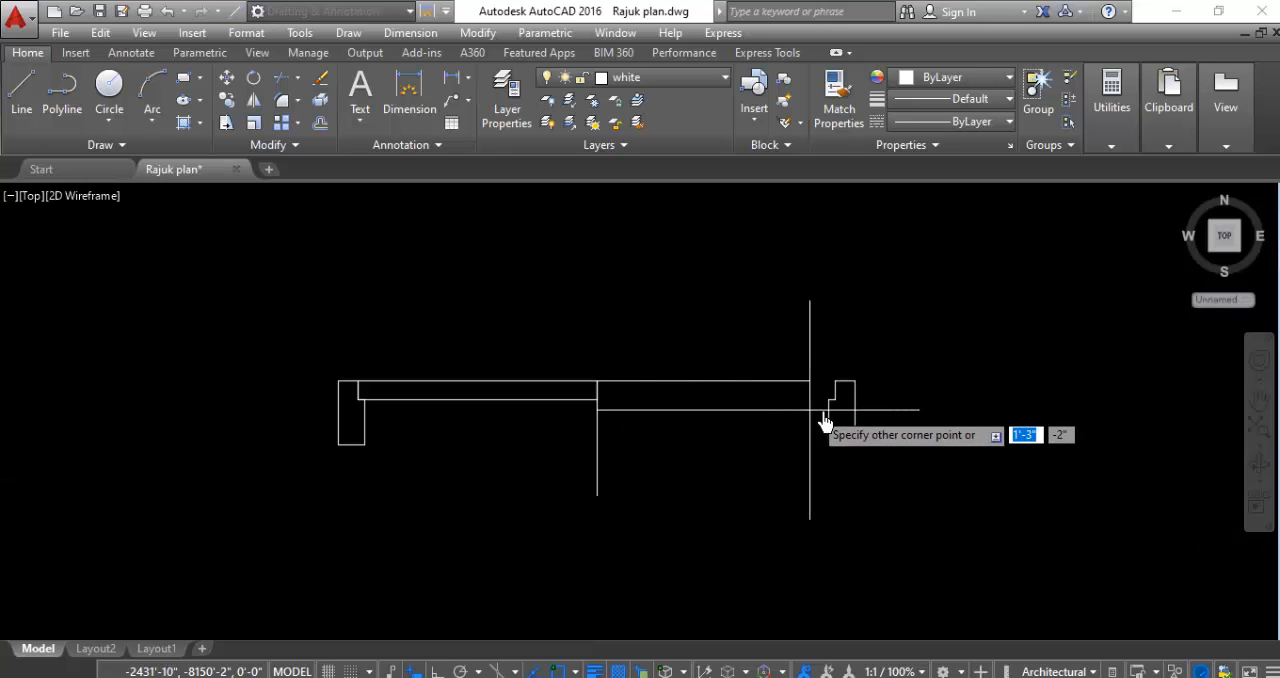
pyautogui.click(817, 382)
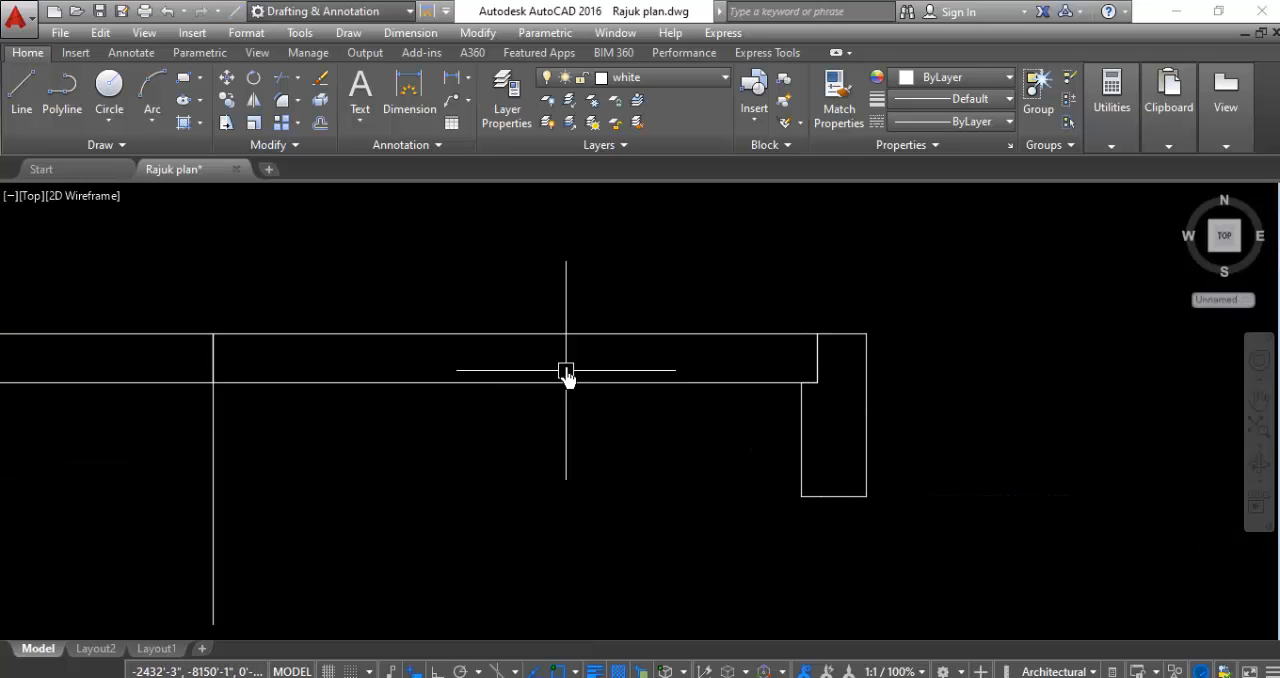
# - Rotate the left half-leaf rectangle 90° about its lower hinge corner at the left frame's notch so it stands upright
pyautogui.scroll(-5, 578, 318)
pyautogui.scroll(4, 313, 280)
pyautogui.click(576, 298)
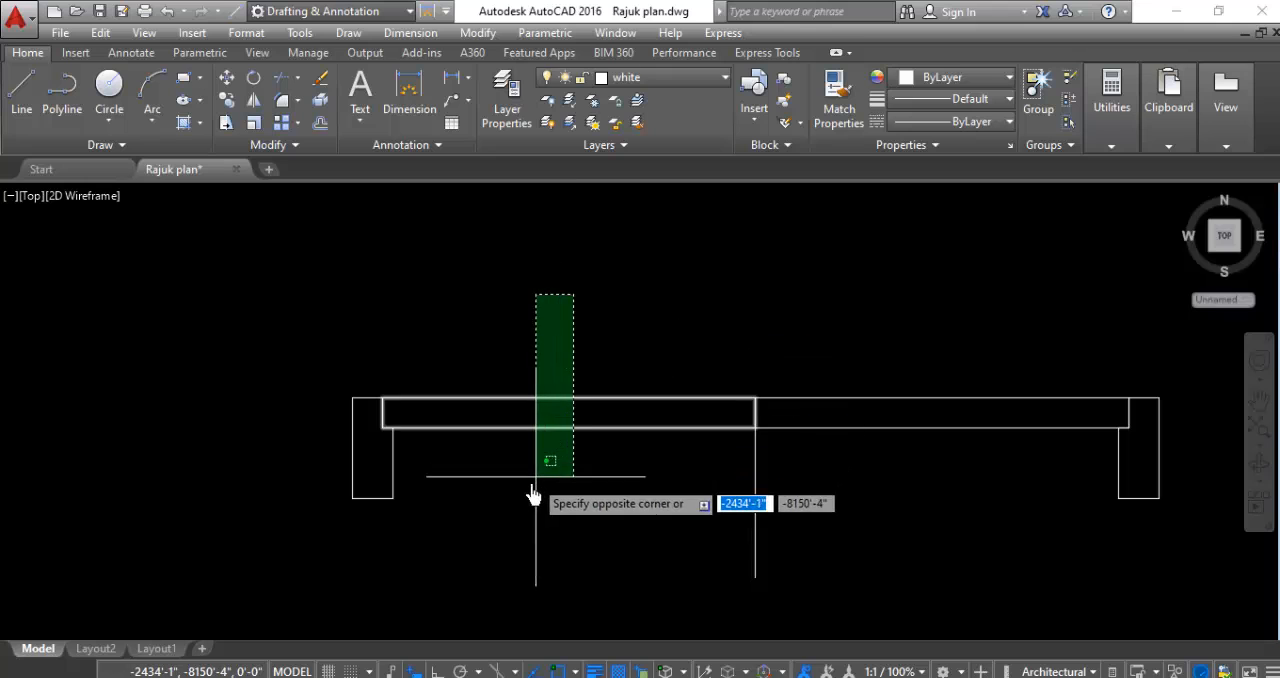
pyautogui.click(531, 478)
pyautogui.rightClick(148, 362)
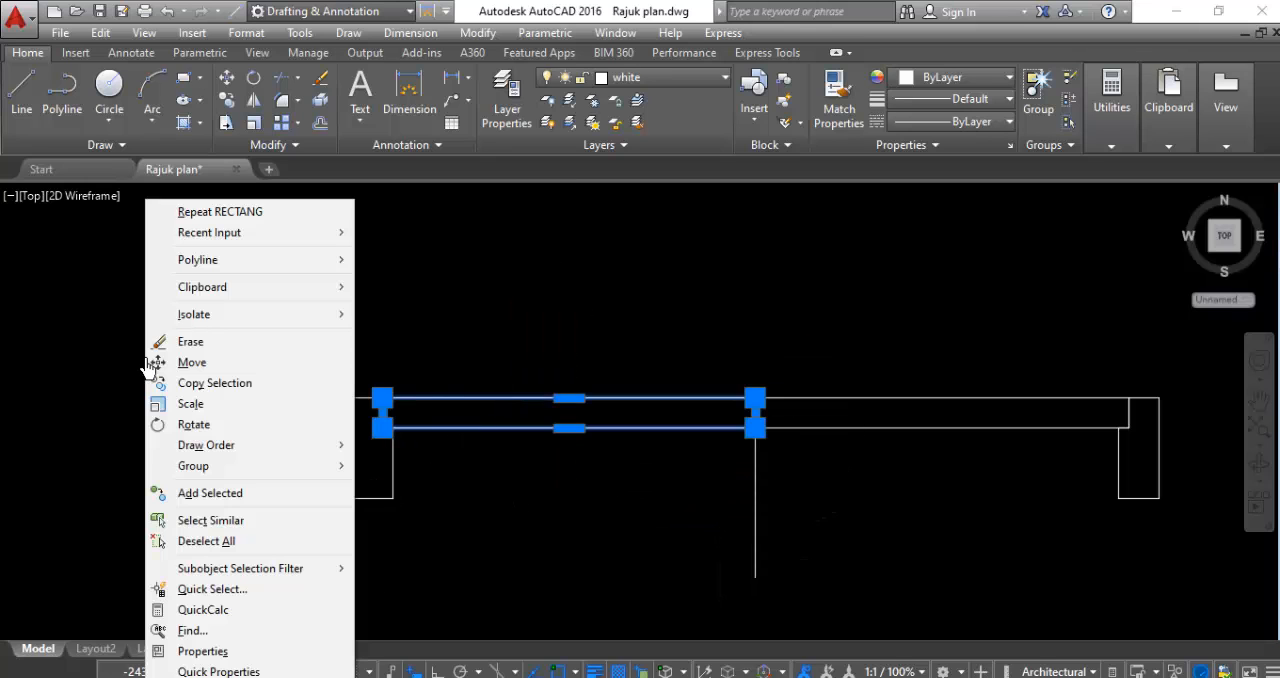
pyautogui.click(194, 424)
pyautogui.scroll(4, 357, 451)
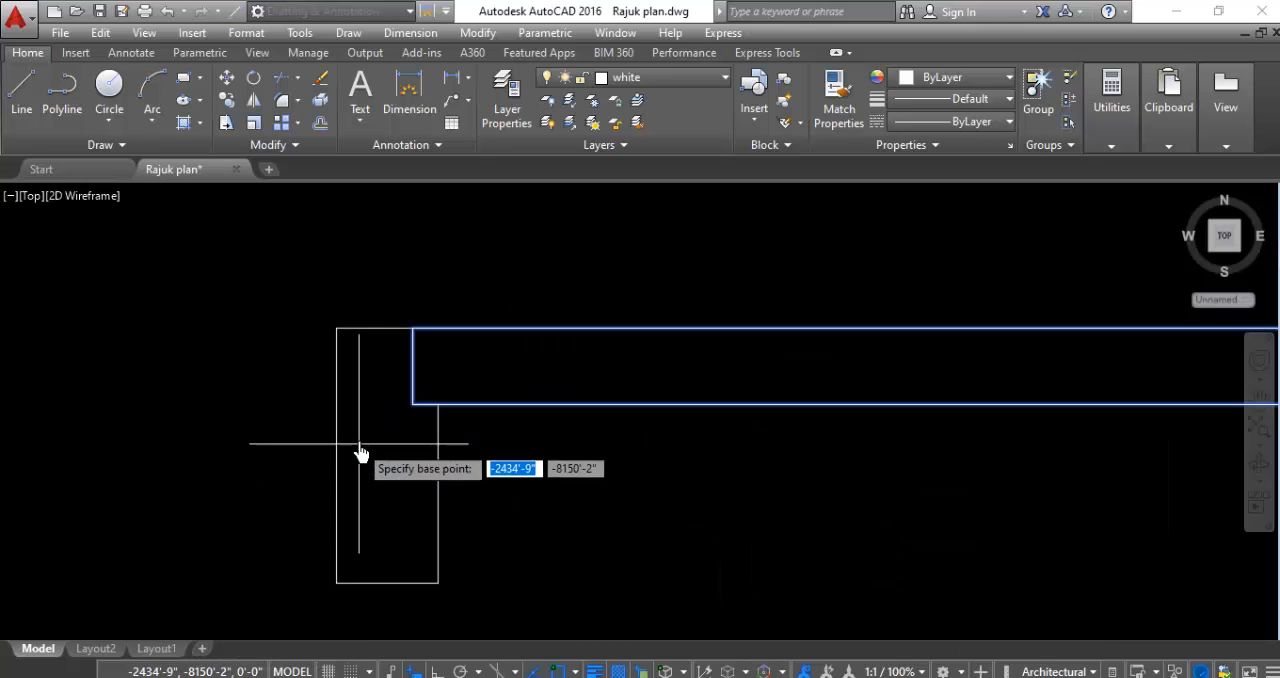
pyautogui.click(413, 405)
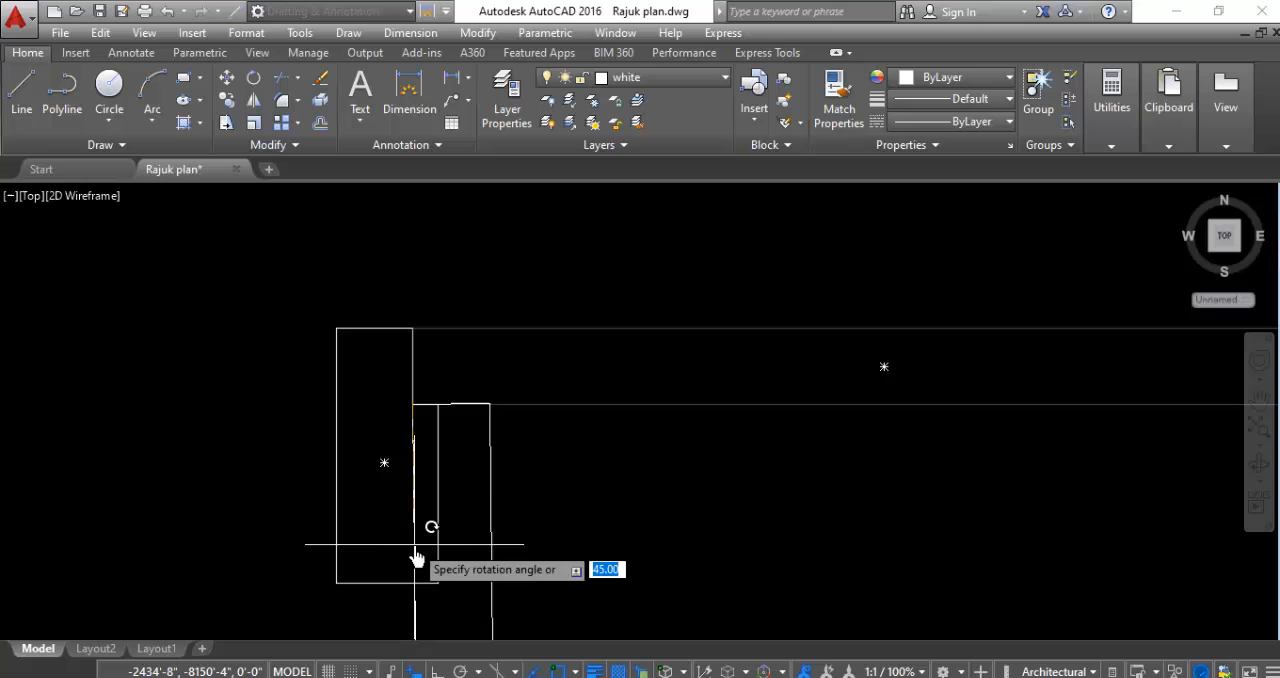
pyautogui.click(392, 252)
# - Rotate the right half-leaf rectangle 90° about its lower hinge corner at the right frame's notch so it stands upright
pyautogui.scroll(-4, 275, 338)
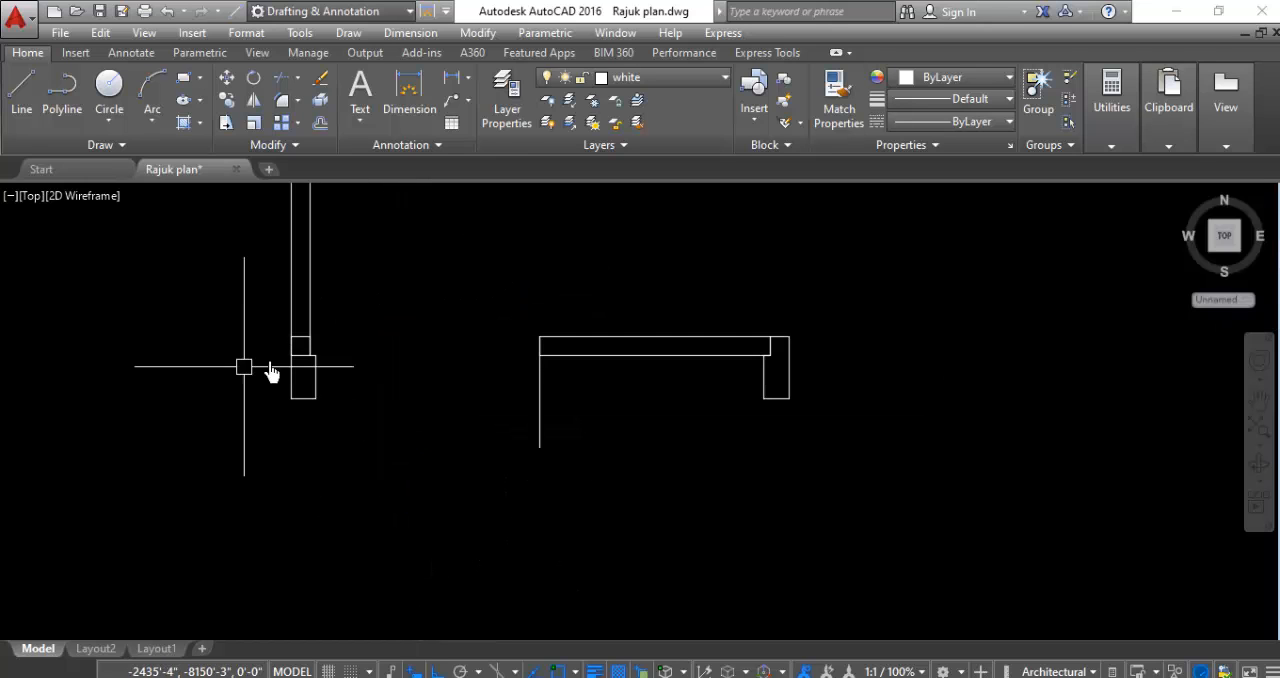
pyautogui.click(707, 300)
pyautogui.click(630, 500)
pyautogui.rightClick(630, 510)
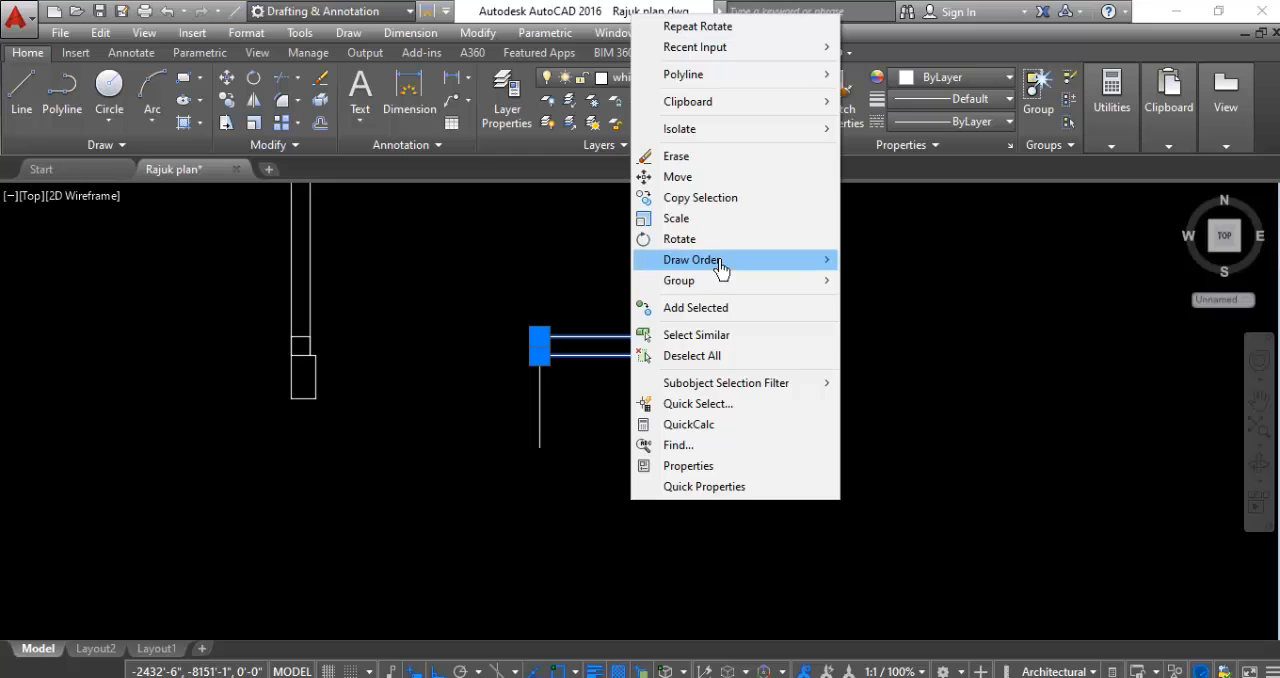
pyautogui.click(690, 238)
pyautogui.scroll(2, 772, 370)
pyautogui.scroll(2, 766, 368)
pyautogui.click(765, 350)
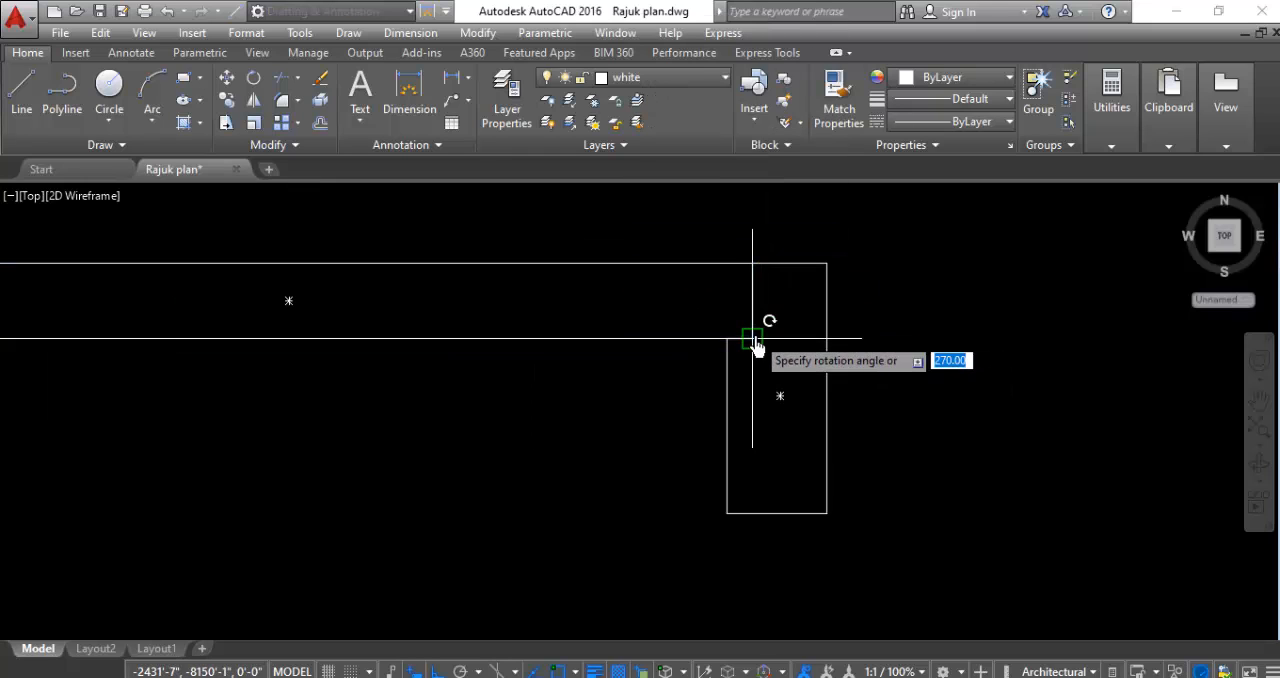
pyautogui.scroll(-2, 765, 360)
pyautogui.click(780, 498)
# - Draw a circle centred on the left leaf's lower inner corner with its radius reaching the leaf's upper inner corner
pyautogui.scroll(-3, 815, 500)
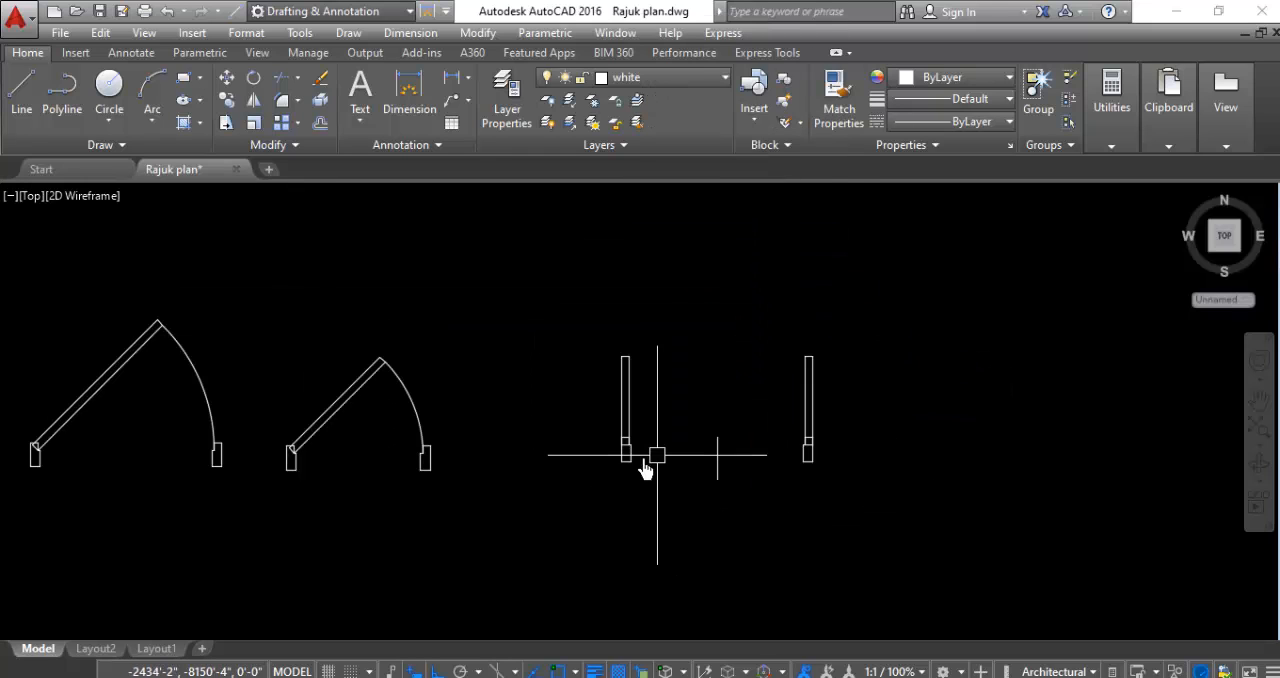
pyautogui.scroll(3, 625, 480)
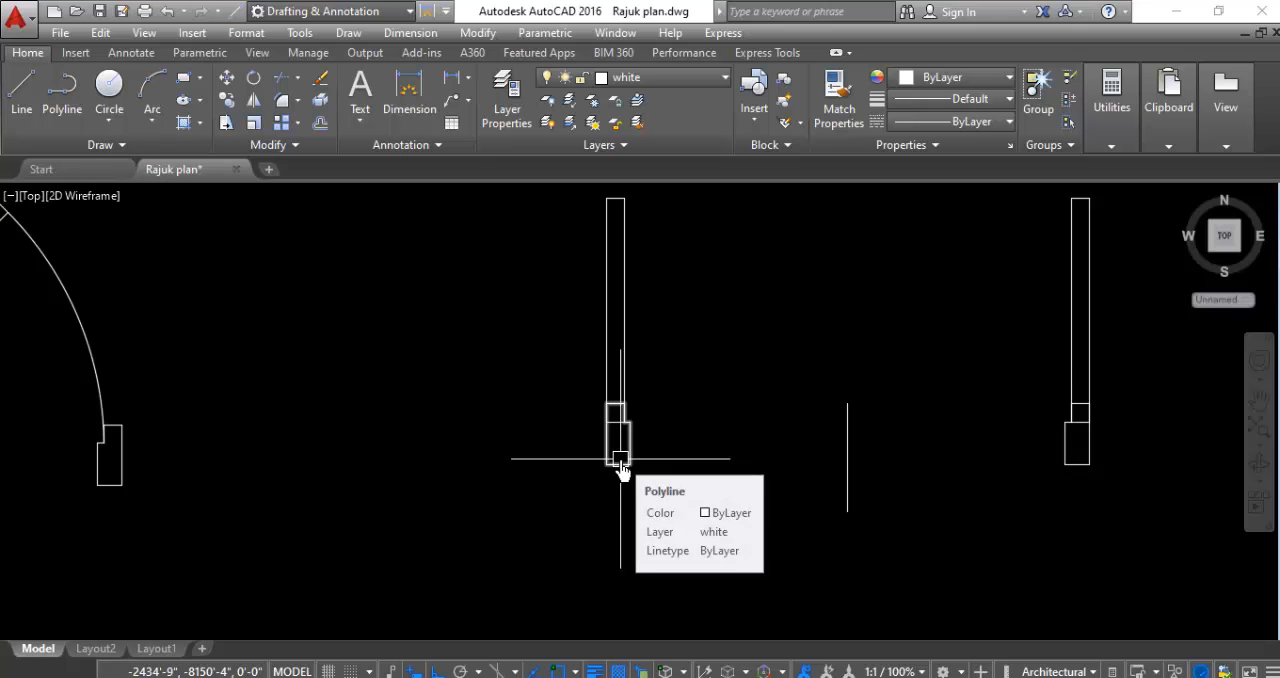
pyautogui.write('c')
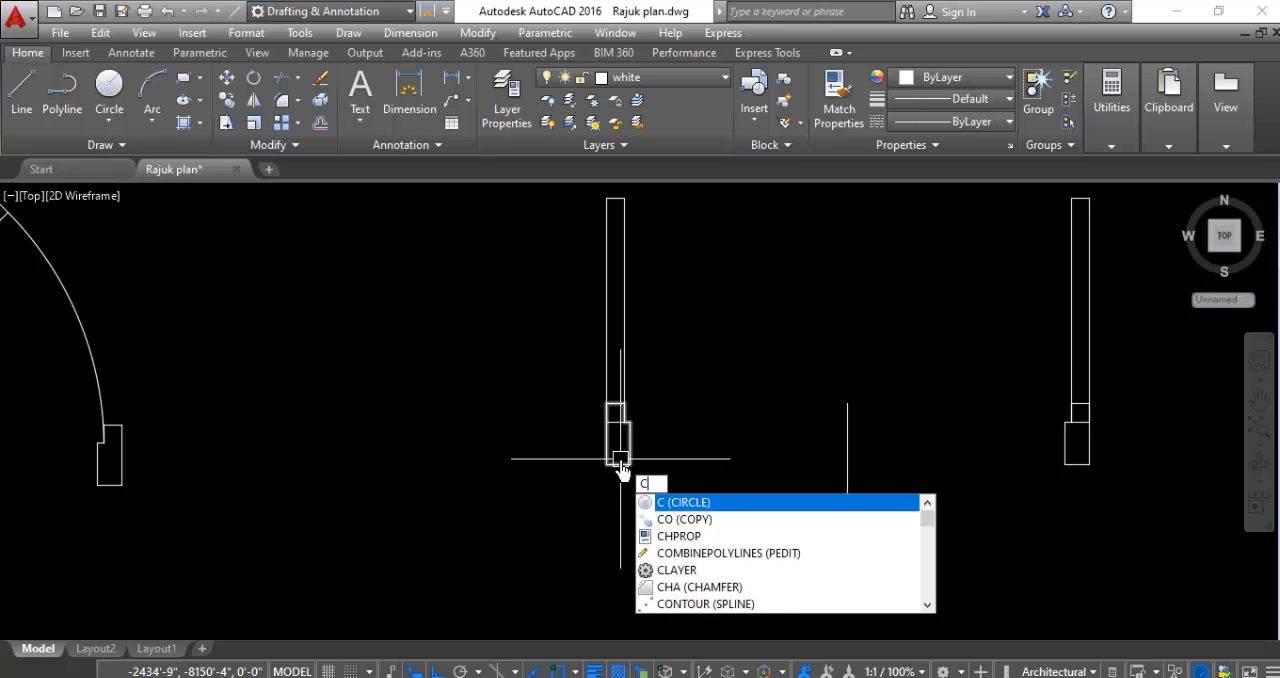
pyautogui.press('Return')
pyautogui.scroll(3, 634, 480)
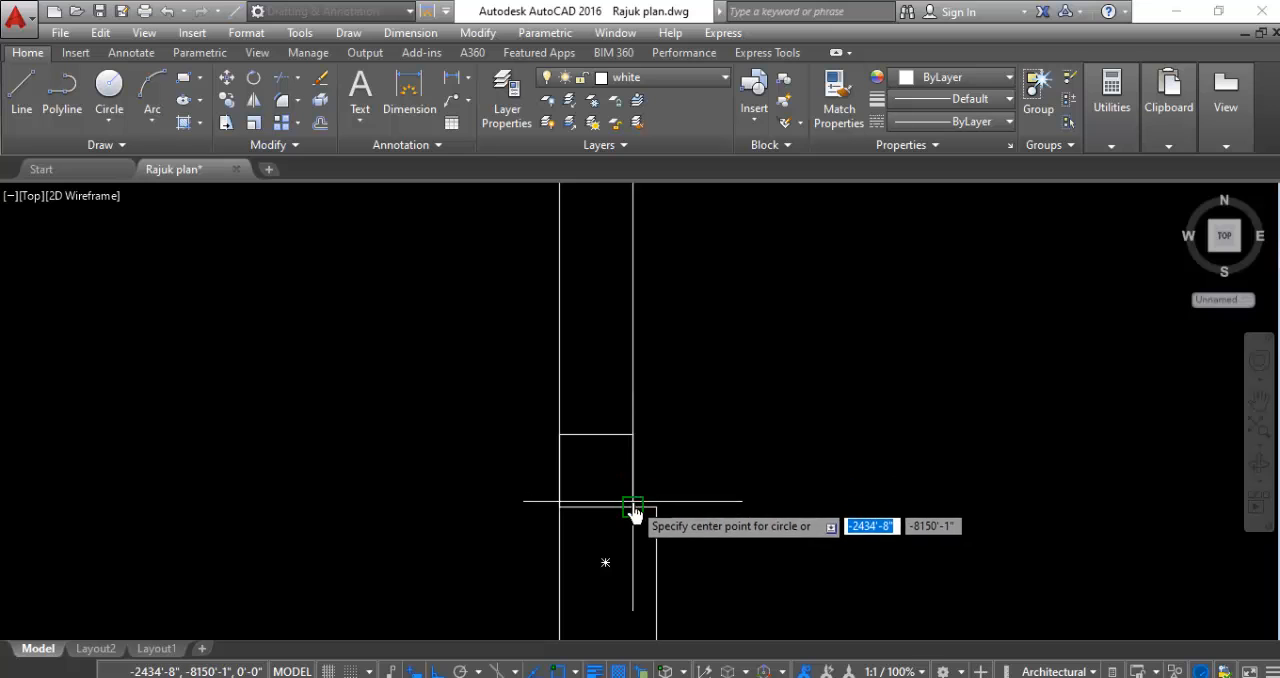
pyautogui.click(632, 507)
pyautogui.scroll(-5, 632, 507)
pyautogui.scroll(3, 635, 300)
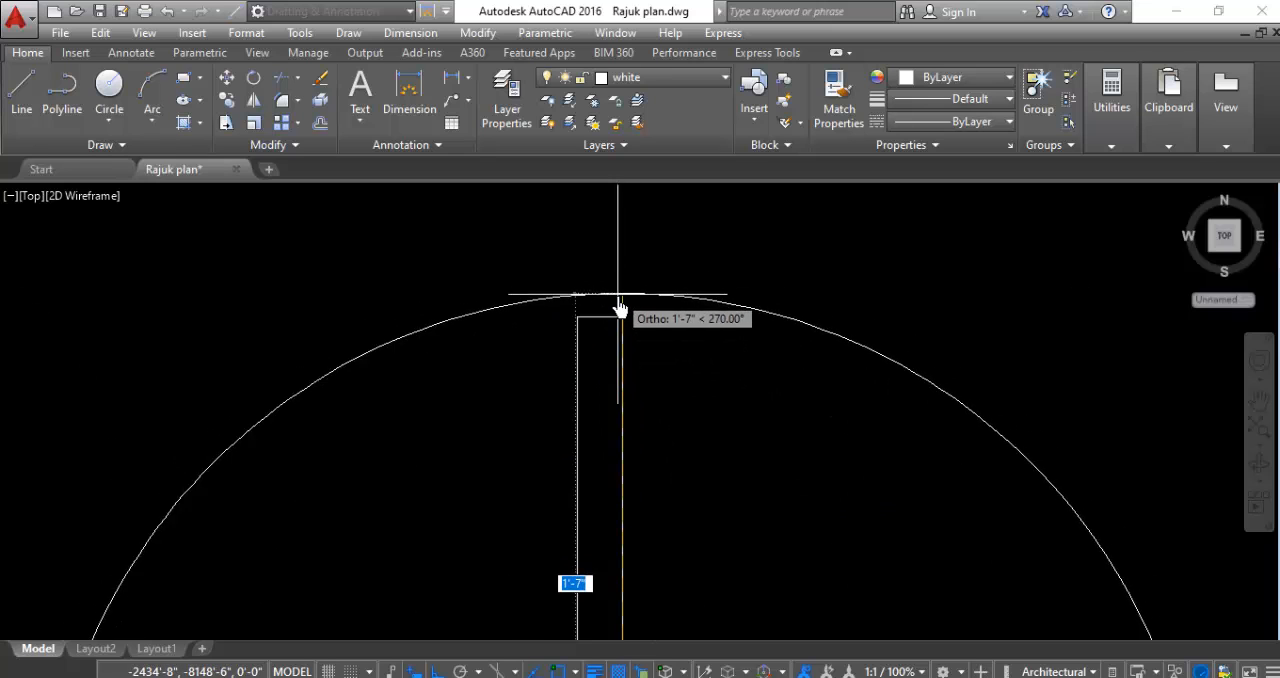
pyautogui.click(623, 318)
# - Draw a circle centred on the right leaf's lower inner corner with its radius reaching the leaf's upper inner corner
pyautogui.scroll(-6, 457, 257)
pyautogui.scroll(8, 586, 323)
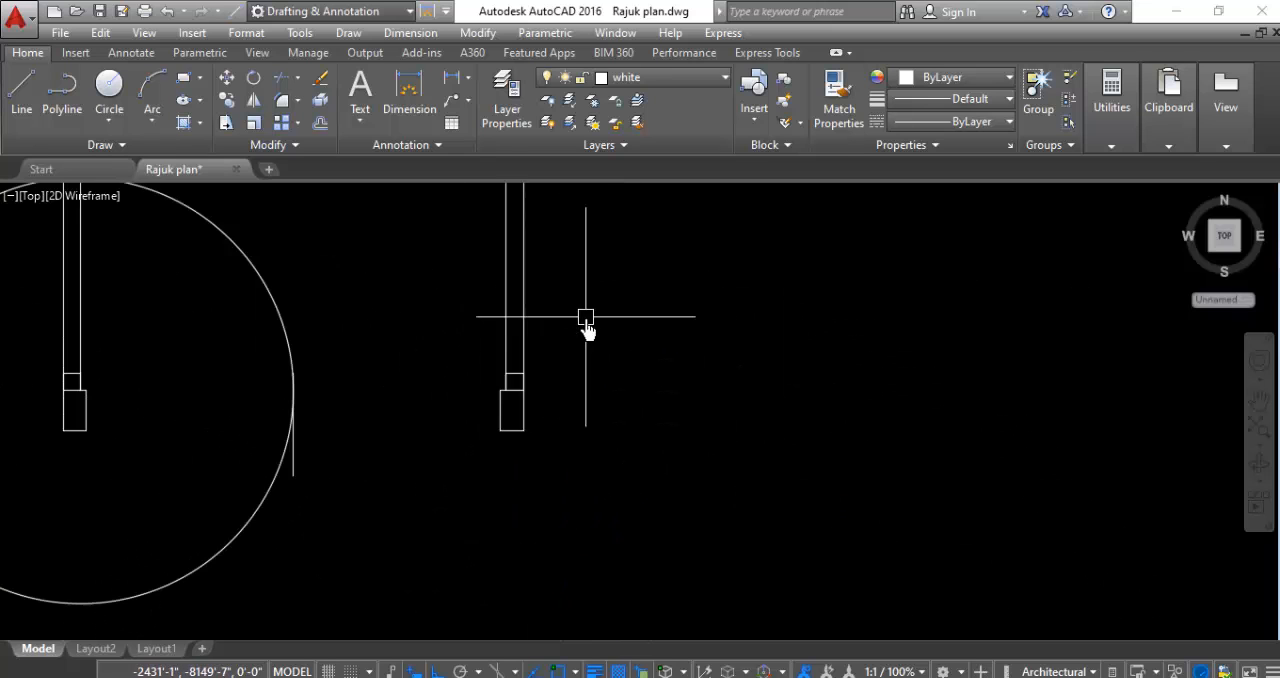
pyautogui.press('Return')
pyautogui.scroll(4, 529, 443)
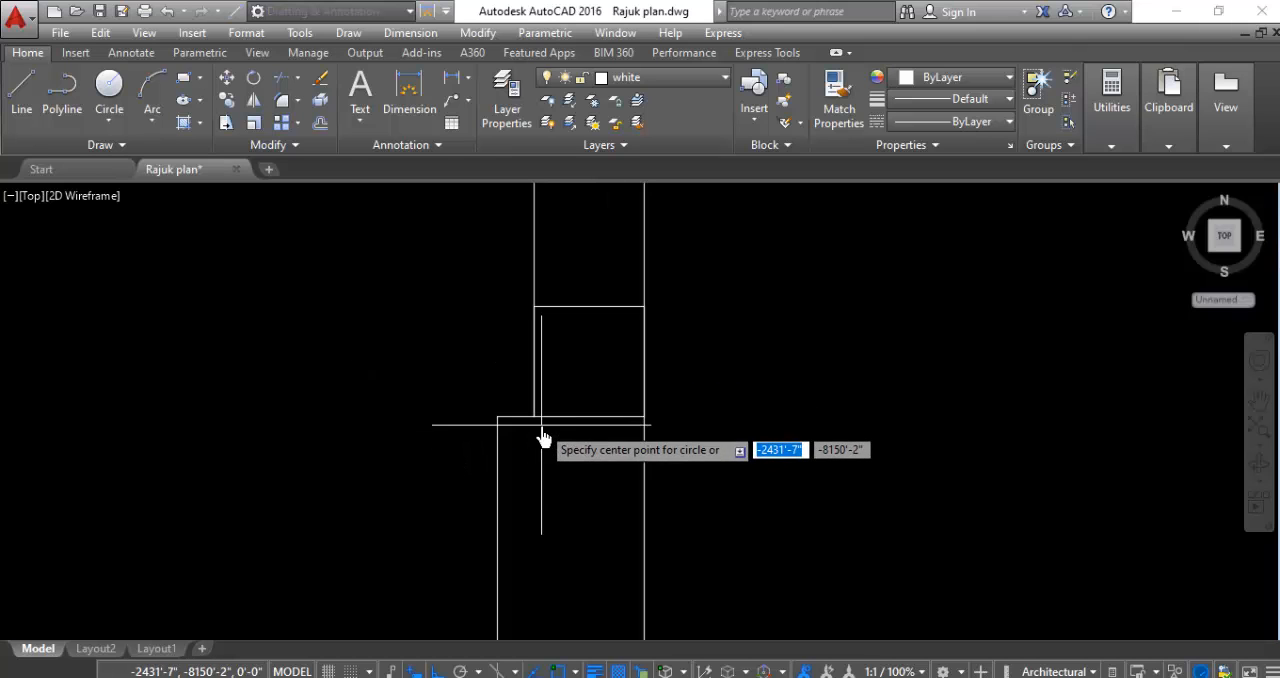
pyautogui.click(535, 416)
pyautogui.scroll(-4, 534, 423)
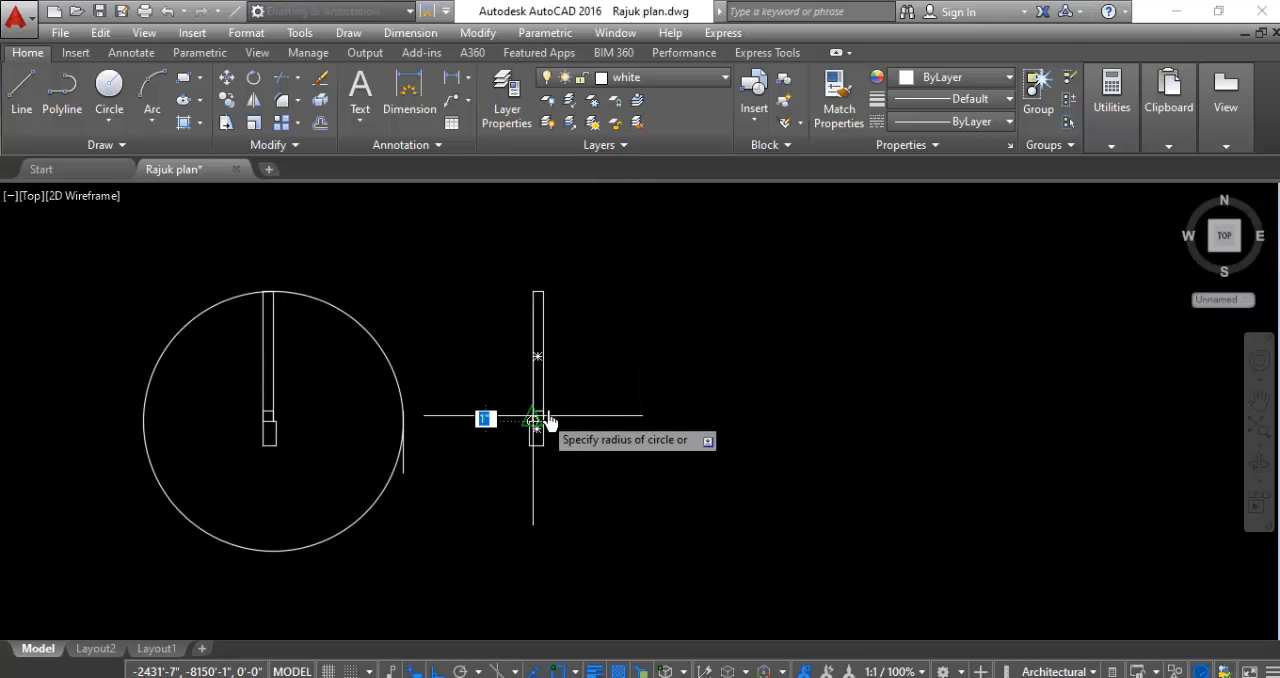
pyautogui.scroll(5, 534, 243)
pyautogui.click(525, 272)
pyautogui.scroll(-7, 540, 300)
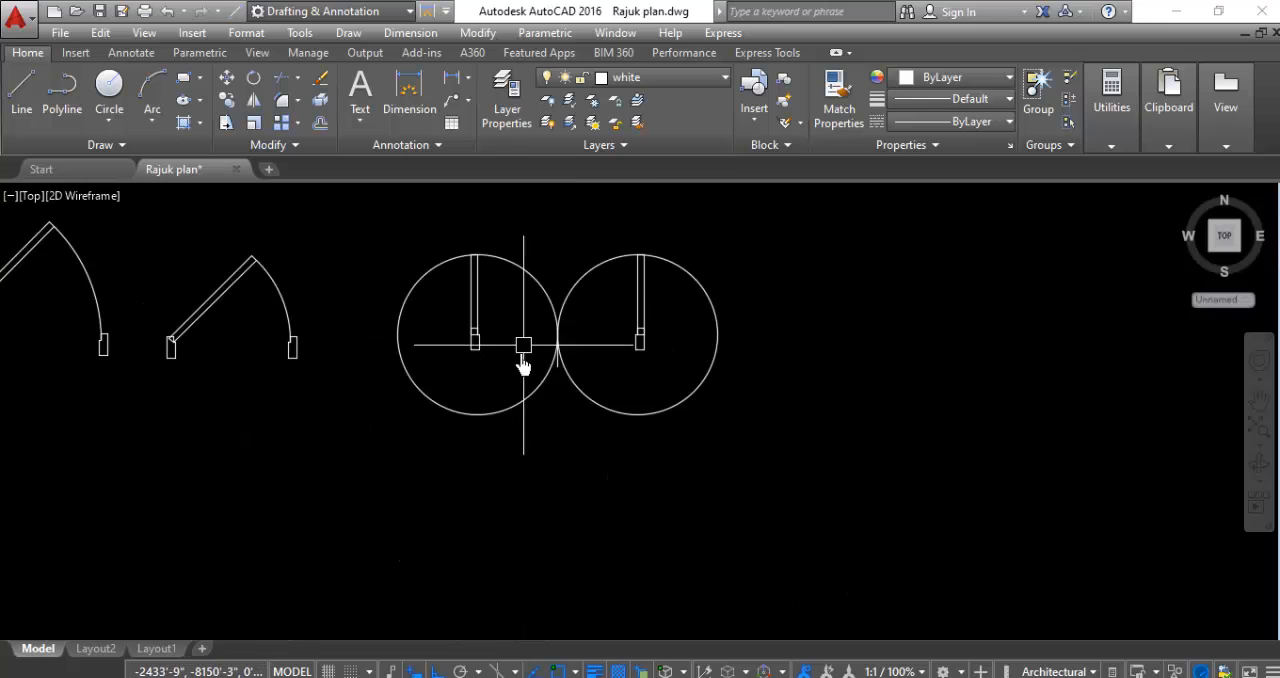
# - Trim both circles to quarter-circle swing arcs running from the leaf tips to the centre line, removing the pieces inside the leaves
pyautogui.scroll(1, 545, 420)
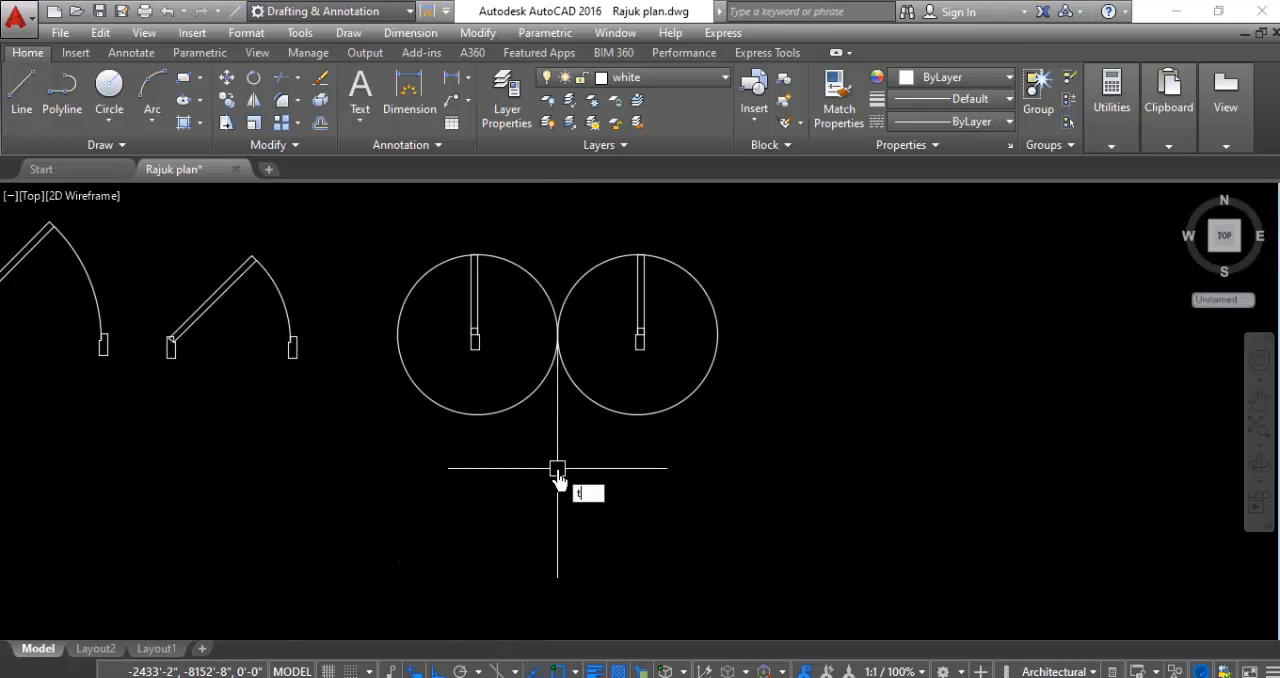
pyautogui.press('Return')
pyautogui.press('Return')
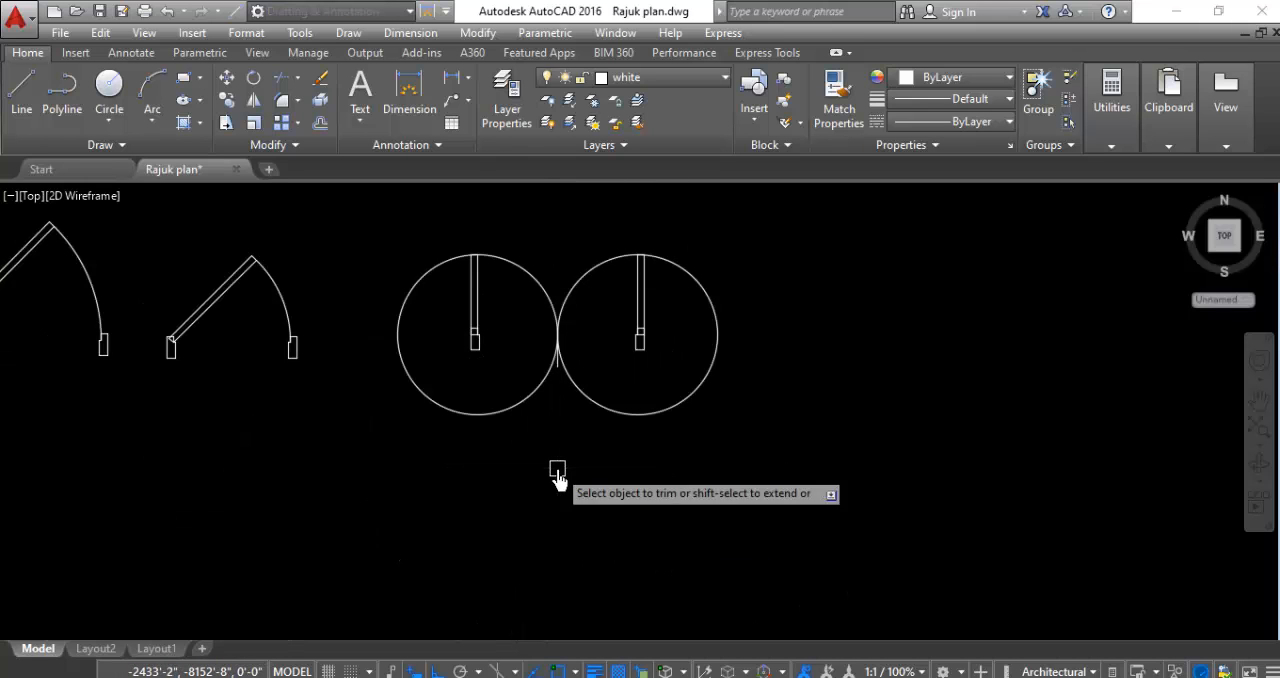
pyautogui.click(400, 374)
pyautogui.click(700, 378)
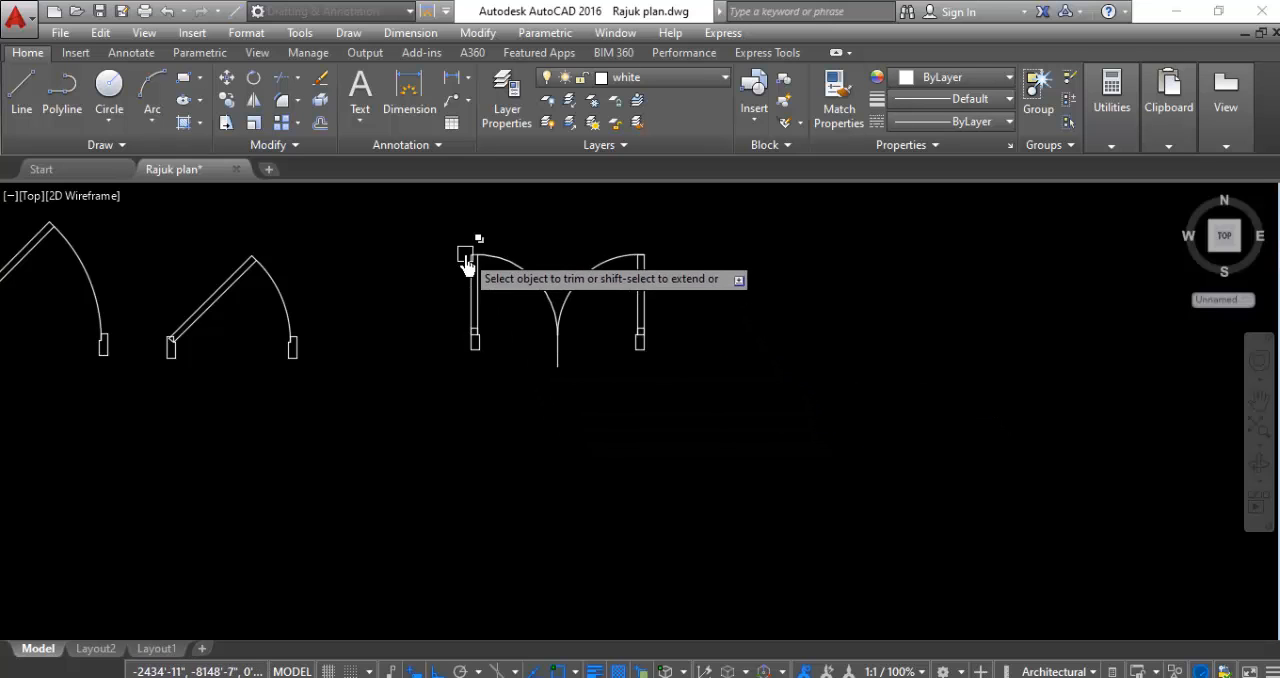
pyautogui.scroll(3, 466, 262)
pyautogui.scroll(6, 457, 257)
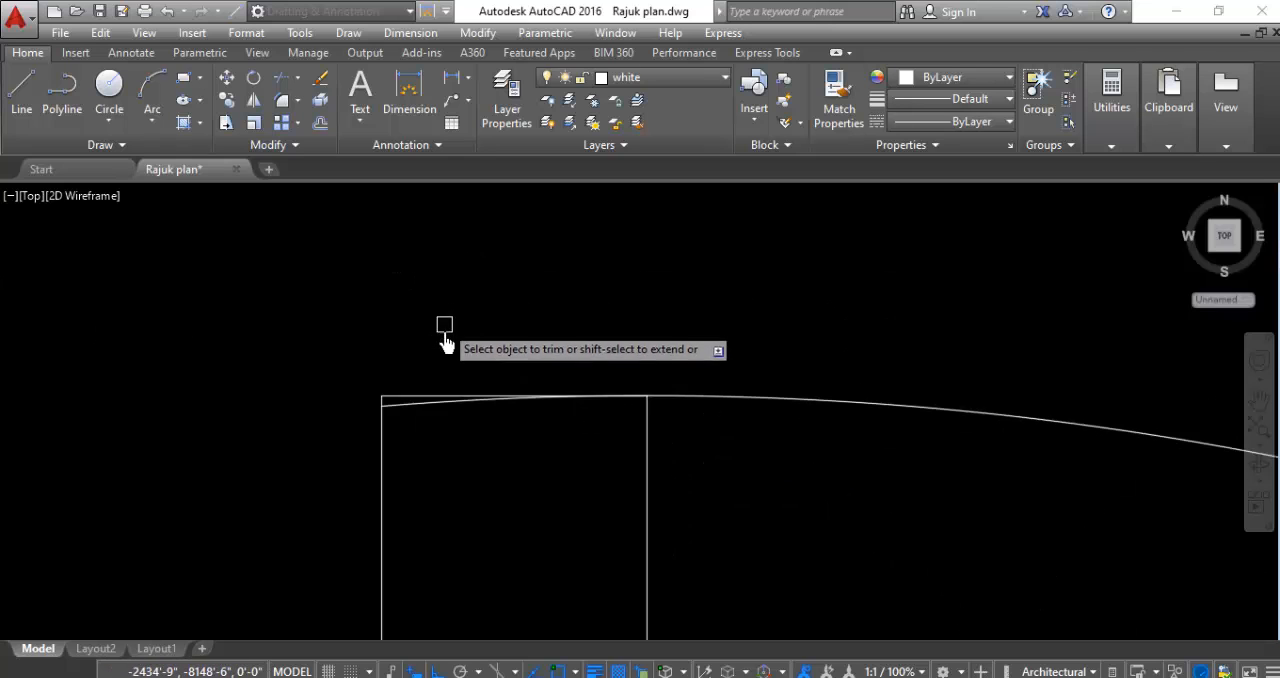
pyautogui.scroll(-6, 330, 470)
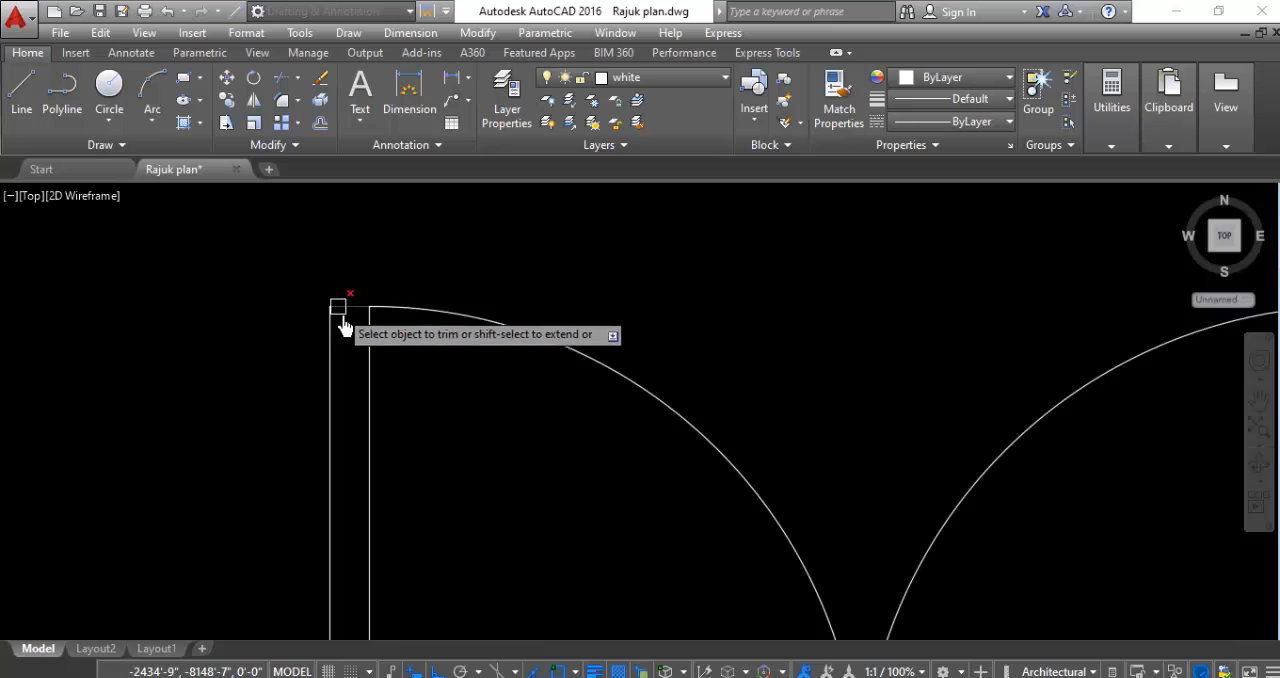
pyautogui.scroll(5, 586, 349)
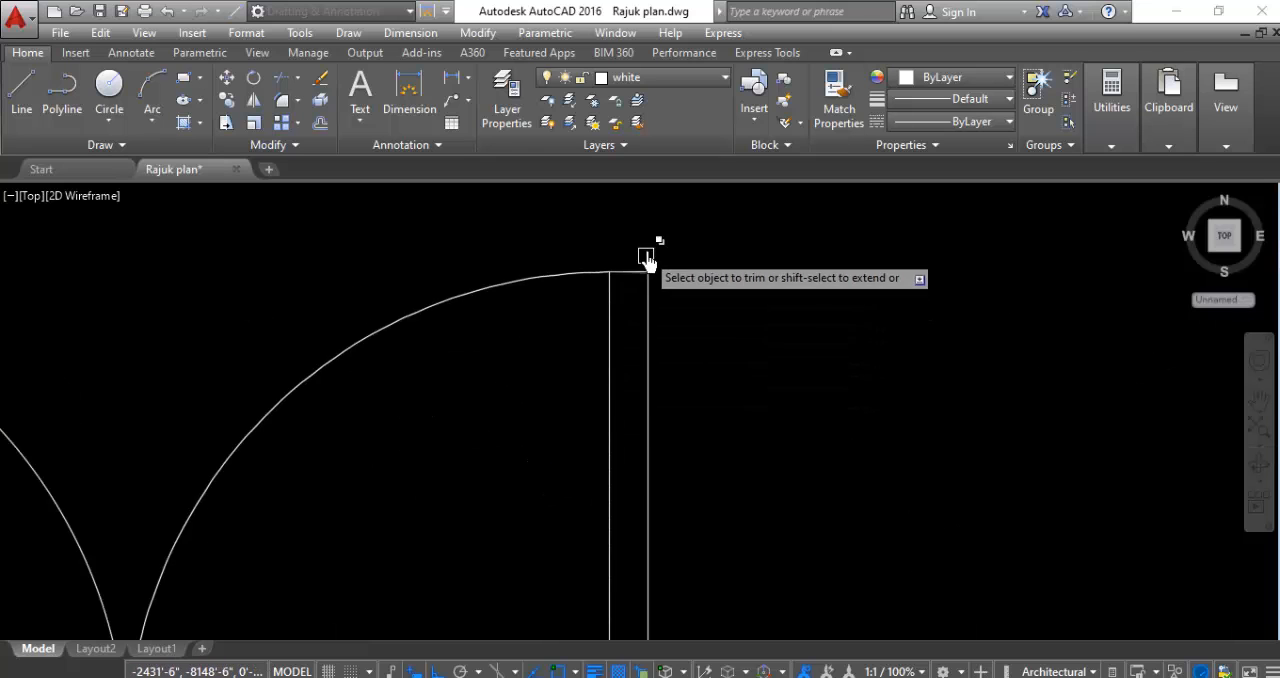
pyautogui.scroll(-6, 683, 294)
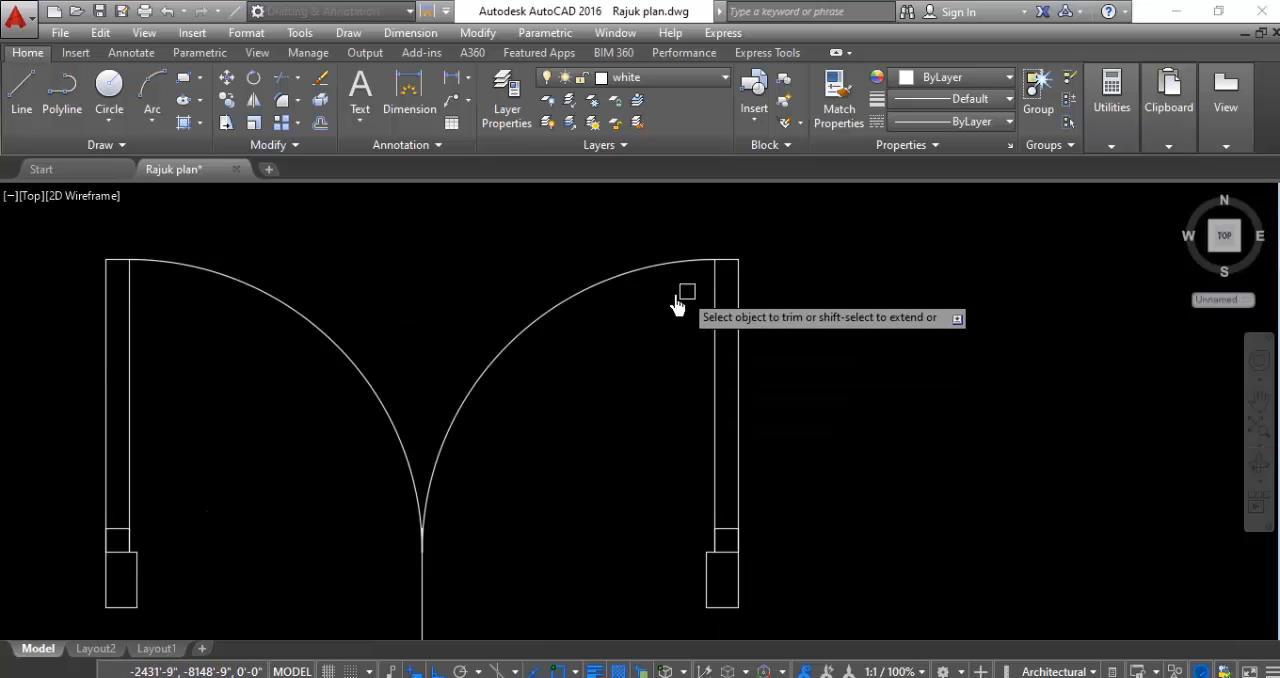
pyautogui.press('Escape')
# - Erase the vertical centre line below the meeting point of the two swing arcs
pyautogui.scroll(4, 612, 376)
pyautogui.click(679, 382)
pyautogui.click(548, 446)
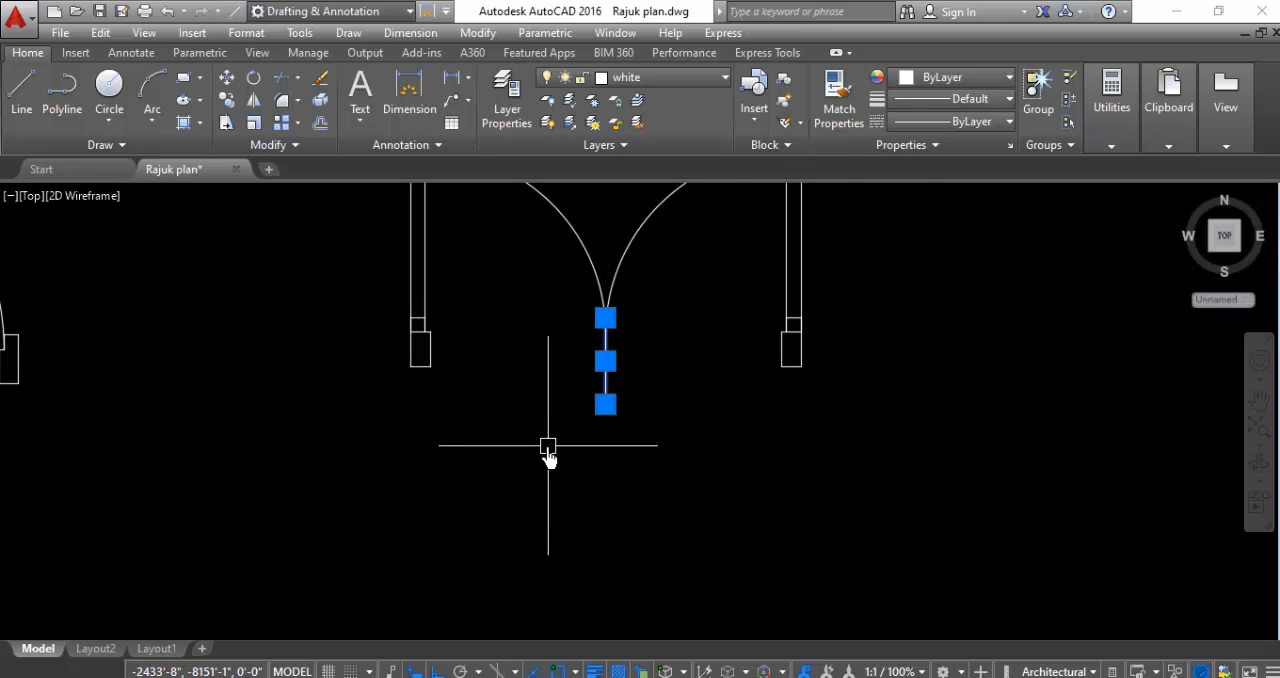
pyautogui.scroll(-6, 560, 448)
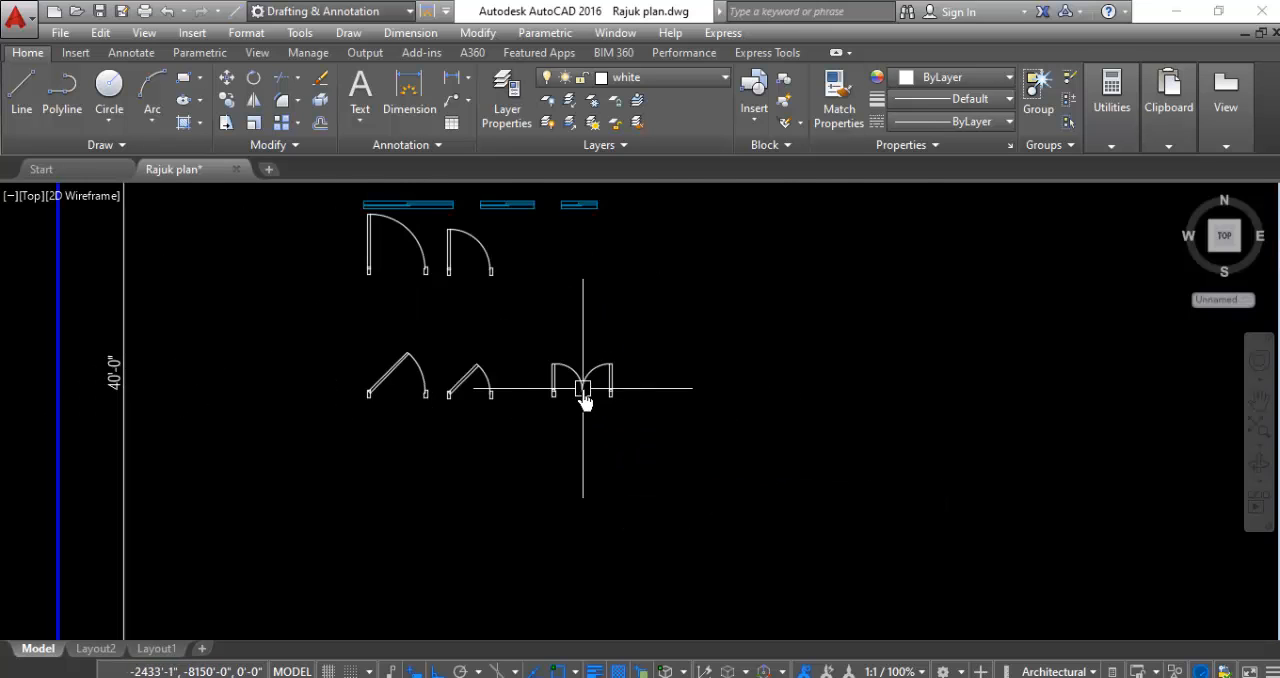
# - Copy the complete double-leaf door horizontally about 4'-10" to the right of the original
pyautogui.scroll(4, 605, 375)
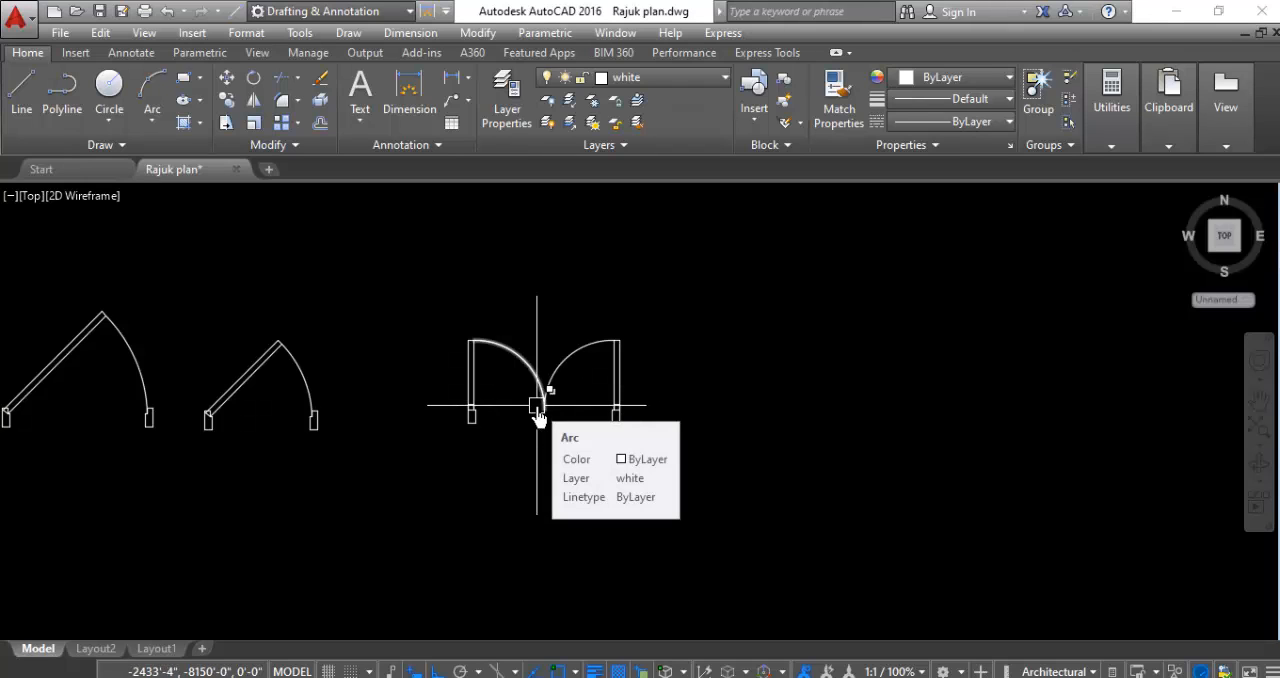
pyautogui.scroll(-2, 441, 421)
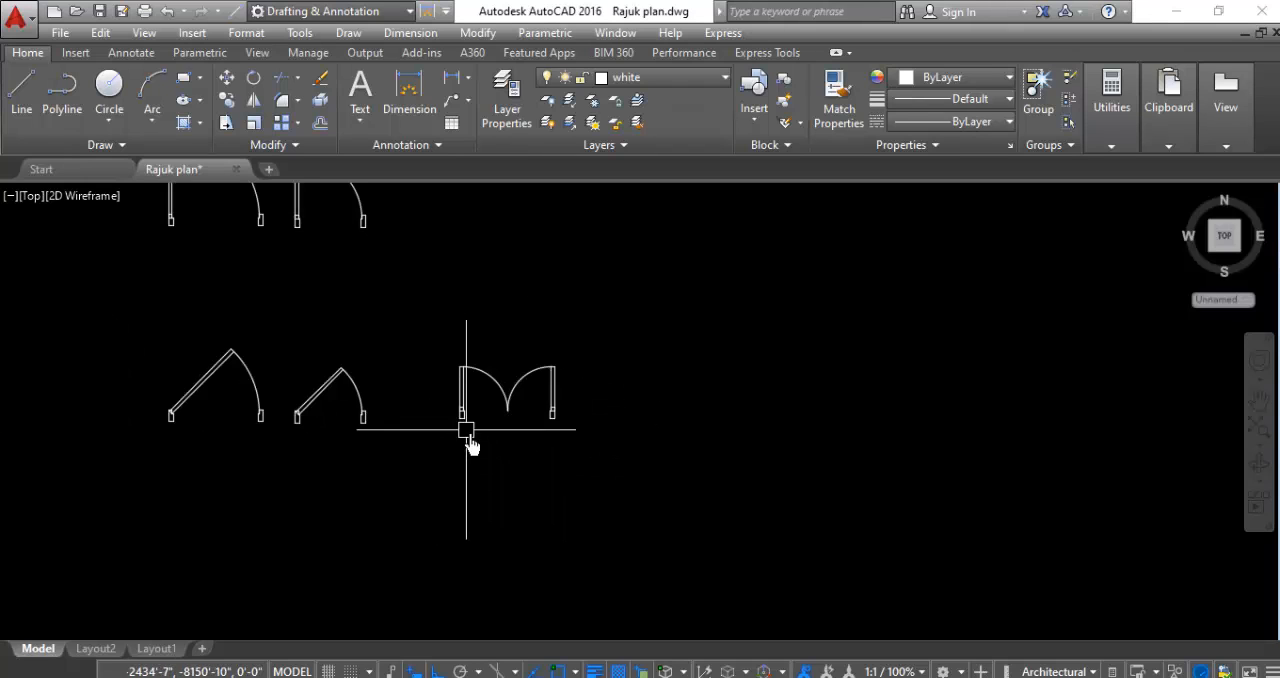
pyautogui.scroll(2, 535, 418)
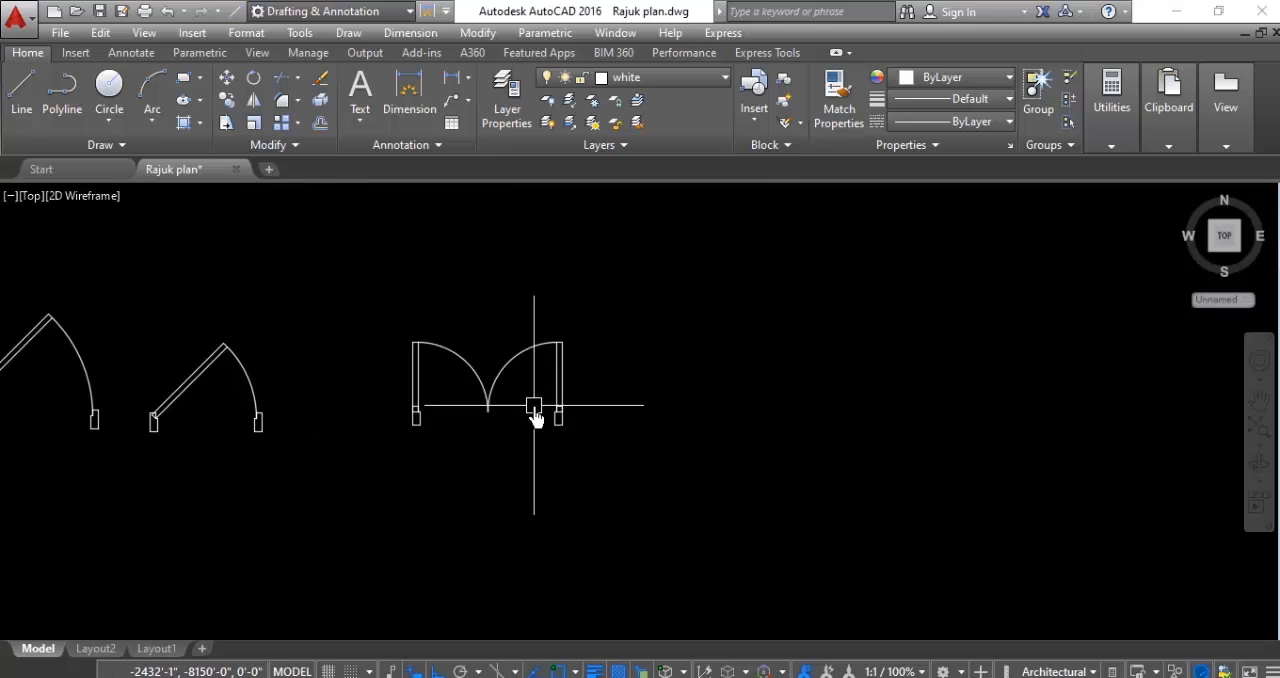
pyautogui.click(658, 310)
pyautogui.click(451, 486)
pyautogui.rightClick(360, 510)
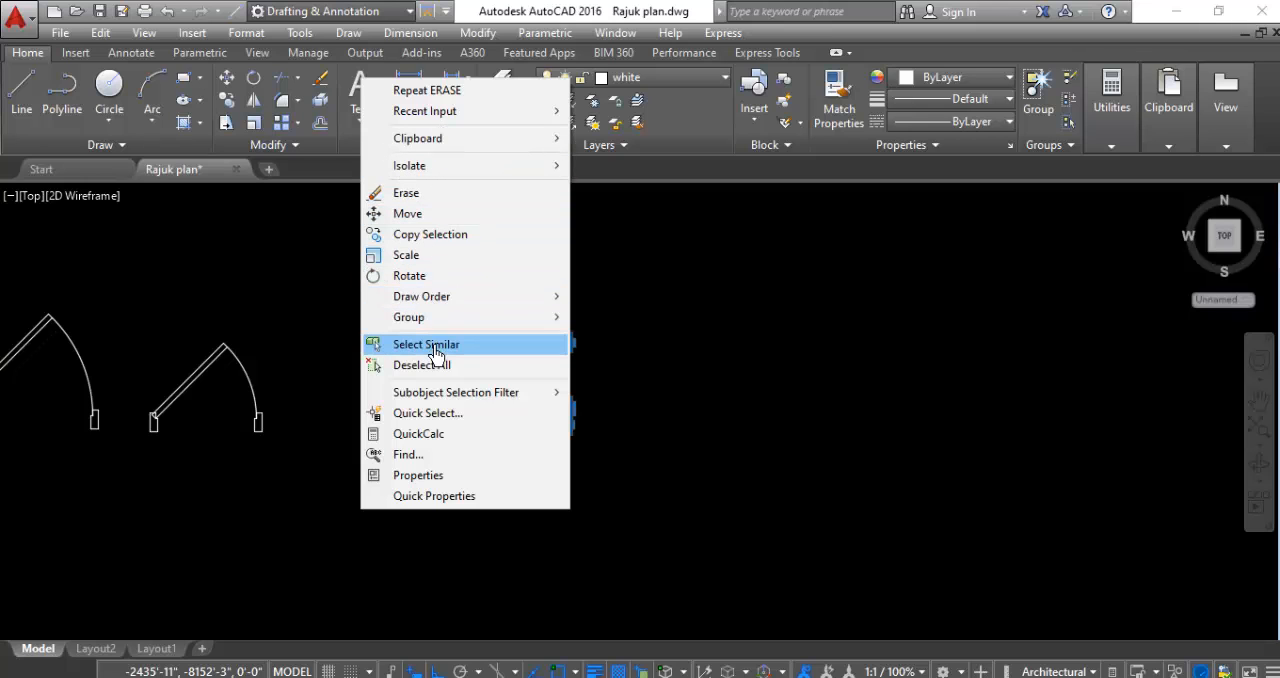
pyautogui.click(430, 236)
pyautogui.click(437, 386)
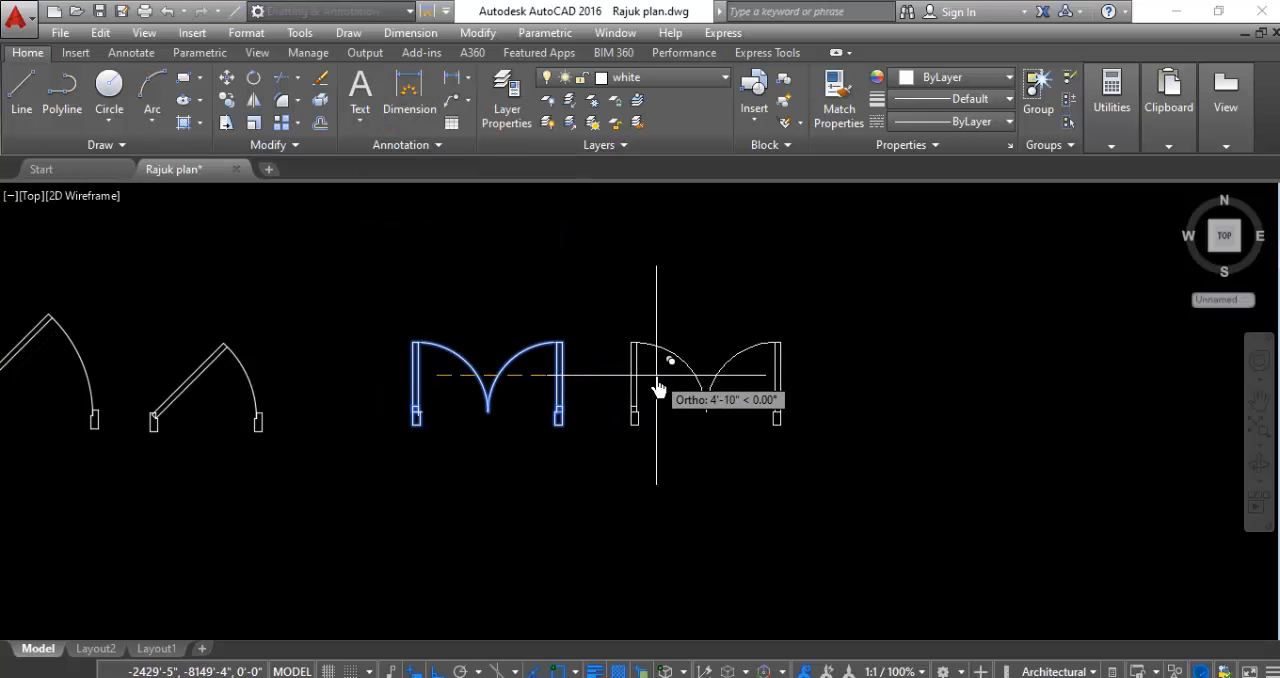
pyautogui.click(657, 386)
pyautogui.press('Escape')
# - Rotate the copied double door's left leaf 45° clockwise about its lower hinge corner at the frame notch
pyautogui.scroll(4, 555, 510)
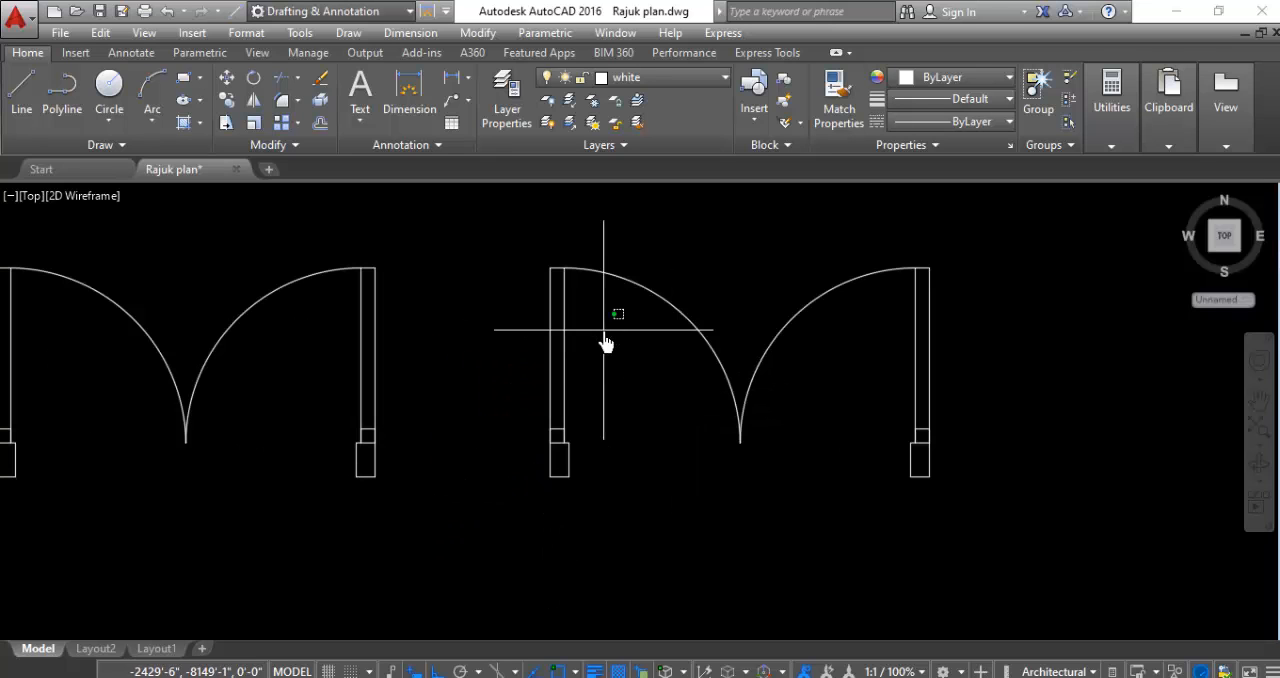
pyautogui.click(557, 353)
pyautogui.rightClick(488, 368)
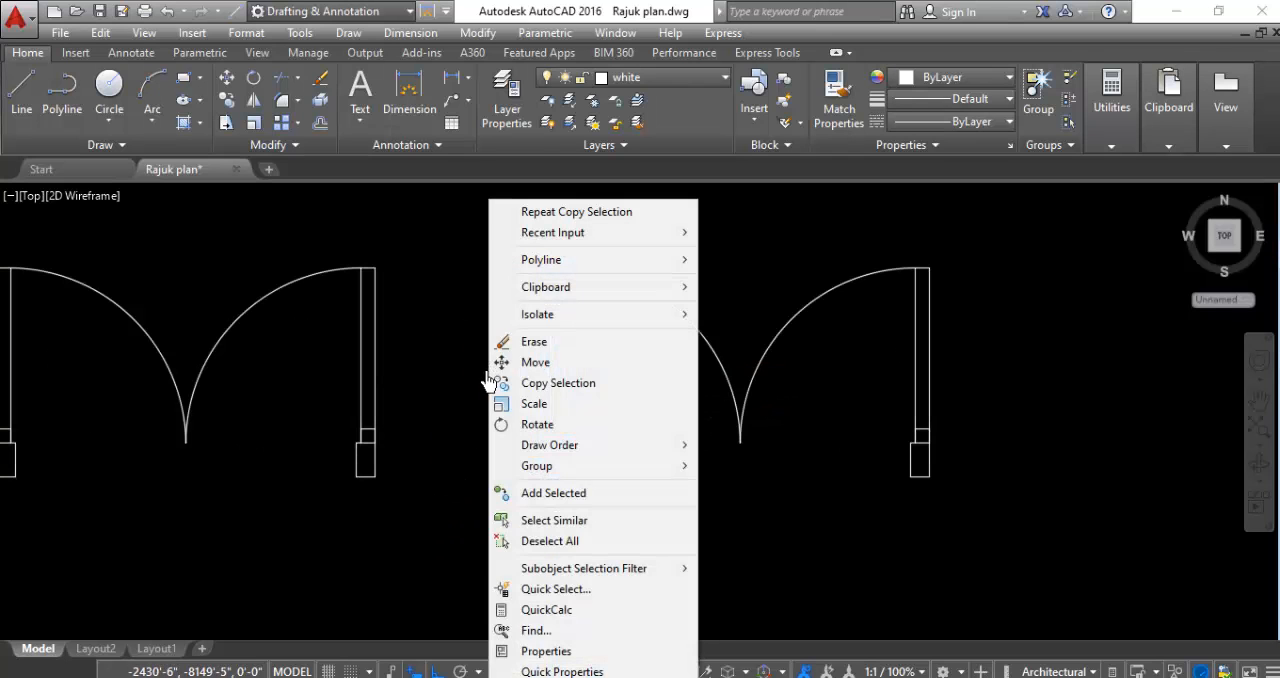
pyautogui.click(527, 424)
pyautogui.scroll(3, 551, 443)
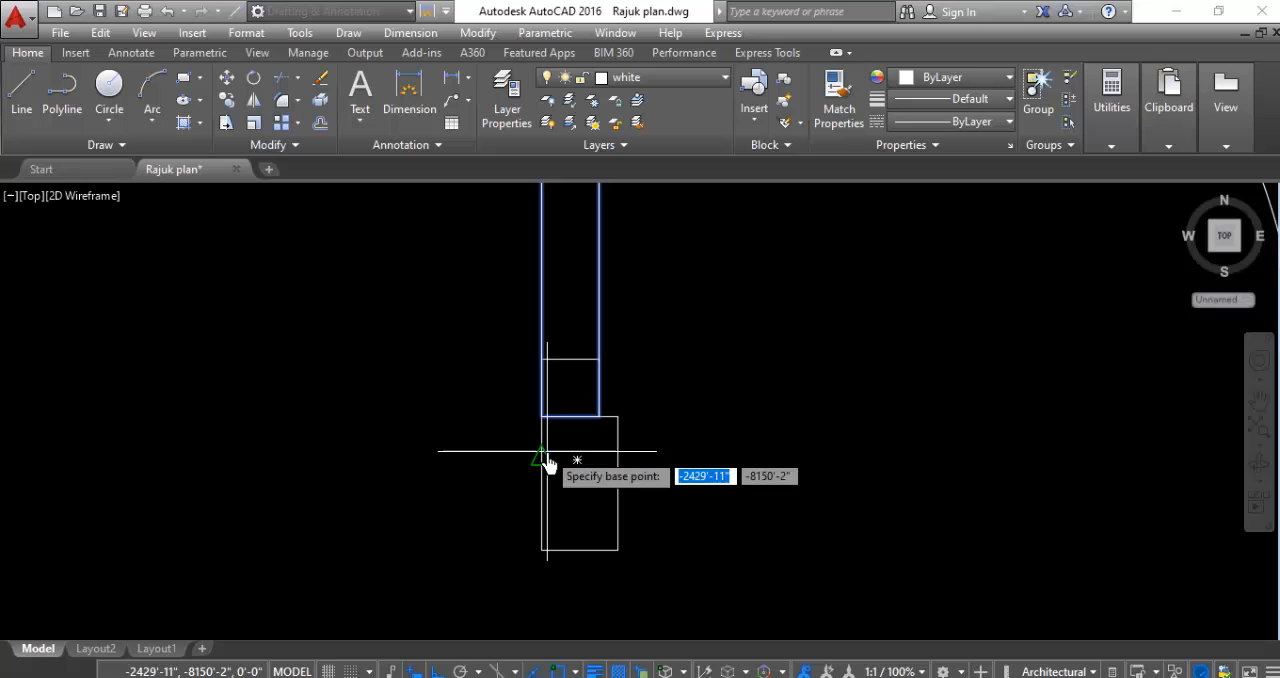
pyautogui.click(597, 428)
pyautogui.scroll(-4, 600, 429)
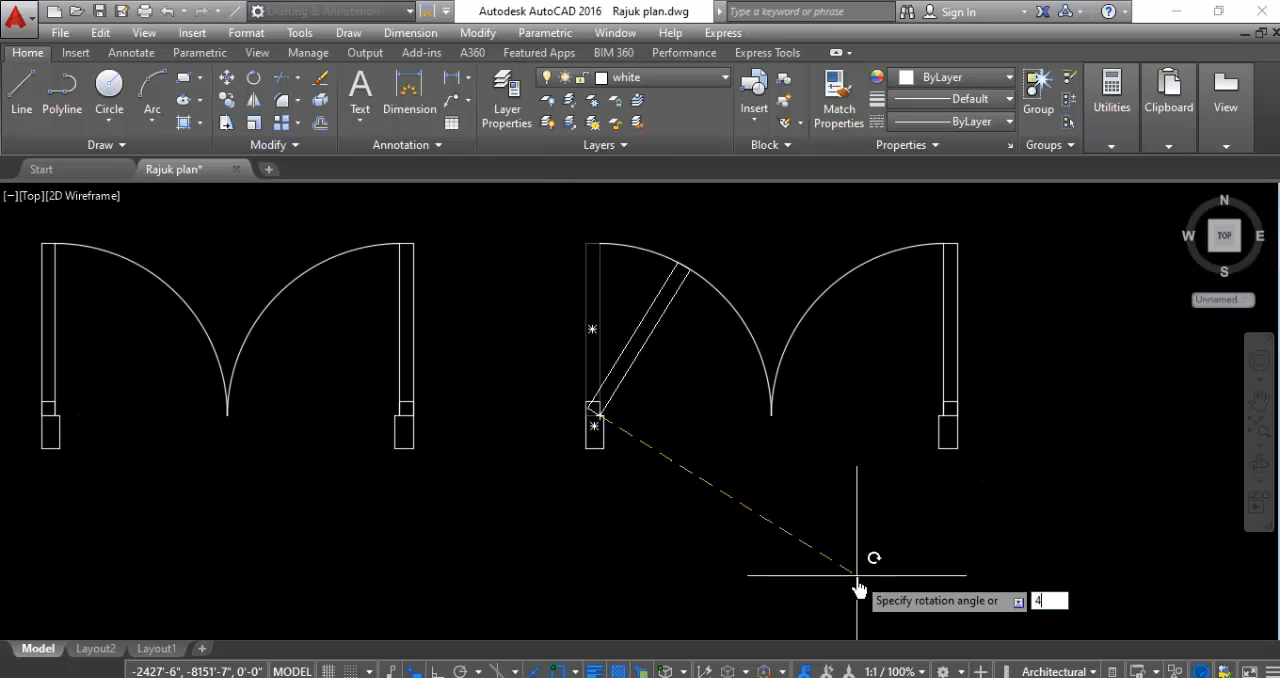
pyautogui.press('Return')
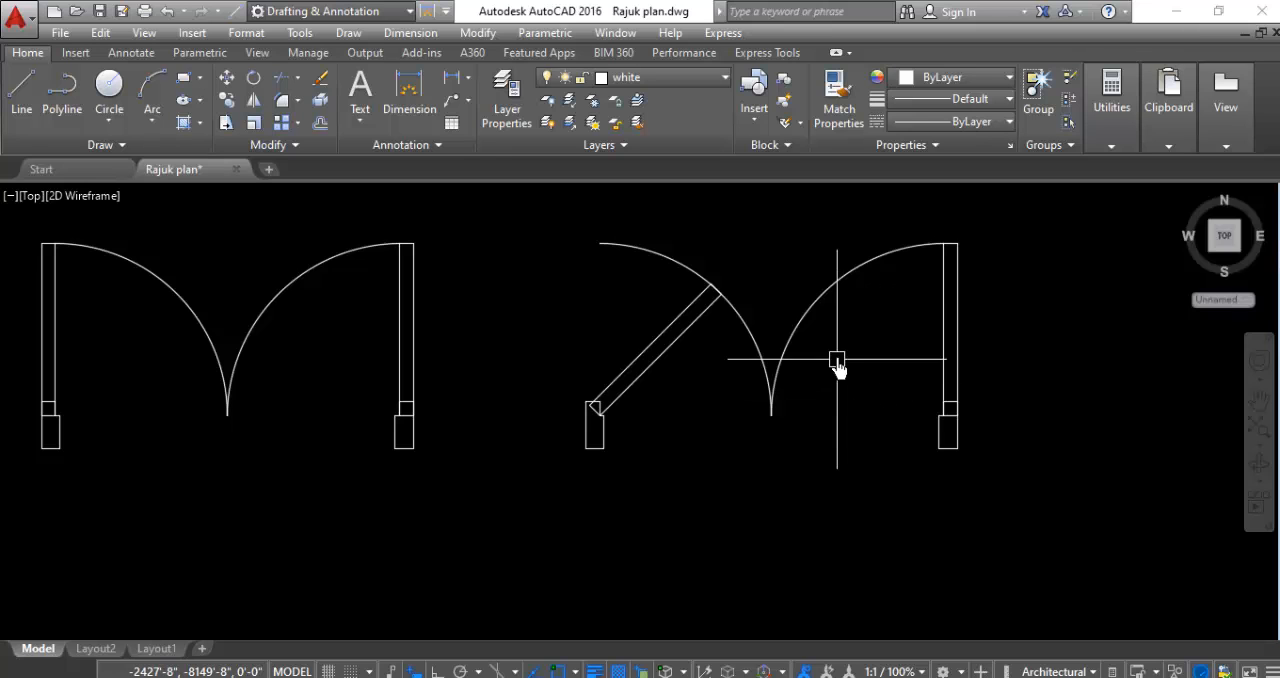
# - Rotate the copied double door's right leaf 45° counterclockwise about its lower hinge corner at the frame notch
pyautogui.click(1023, 286)
pyautogui.click(890, 318)
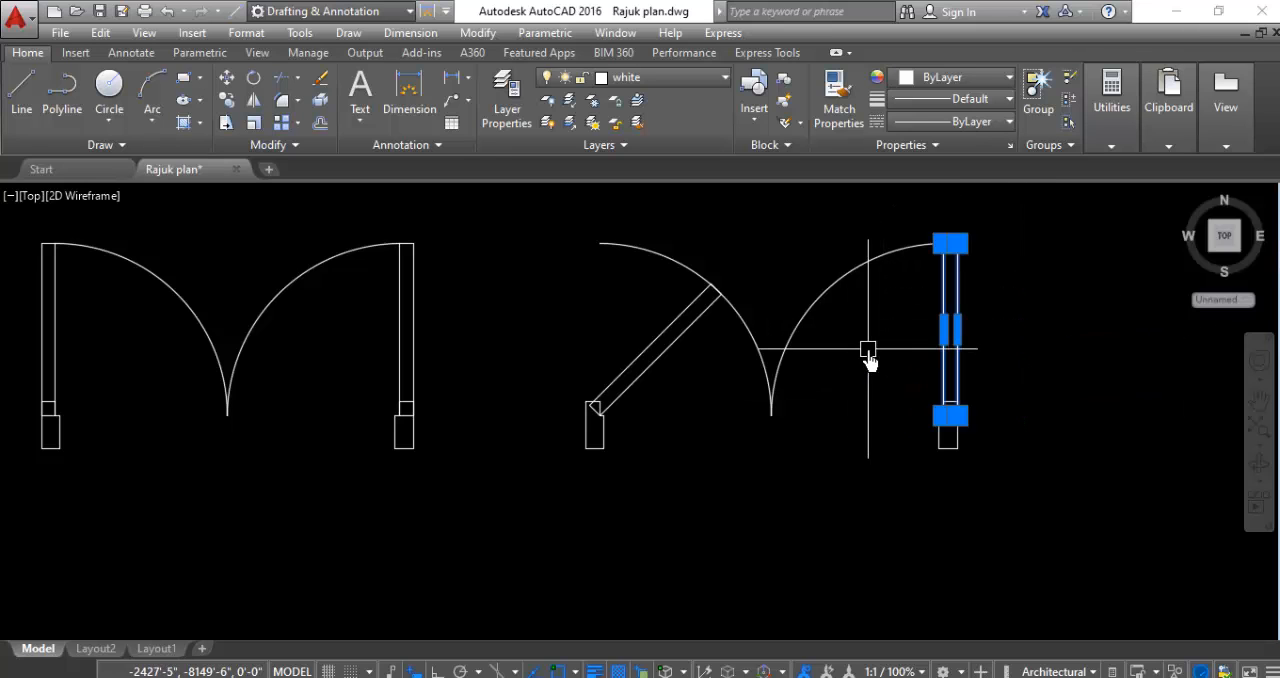
pyautogui.rightClick(866, 351)
pyautogui.click(916, 424)
pyautogui.scroll(5, 905, 420)
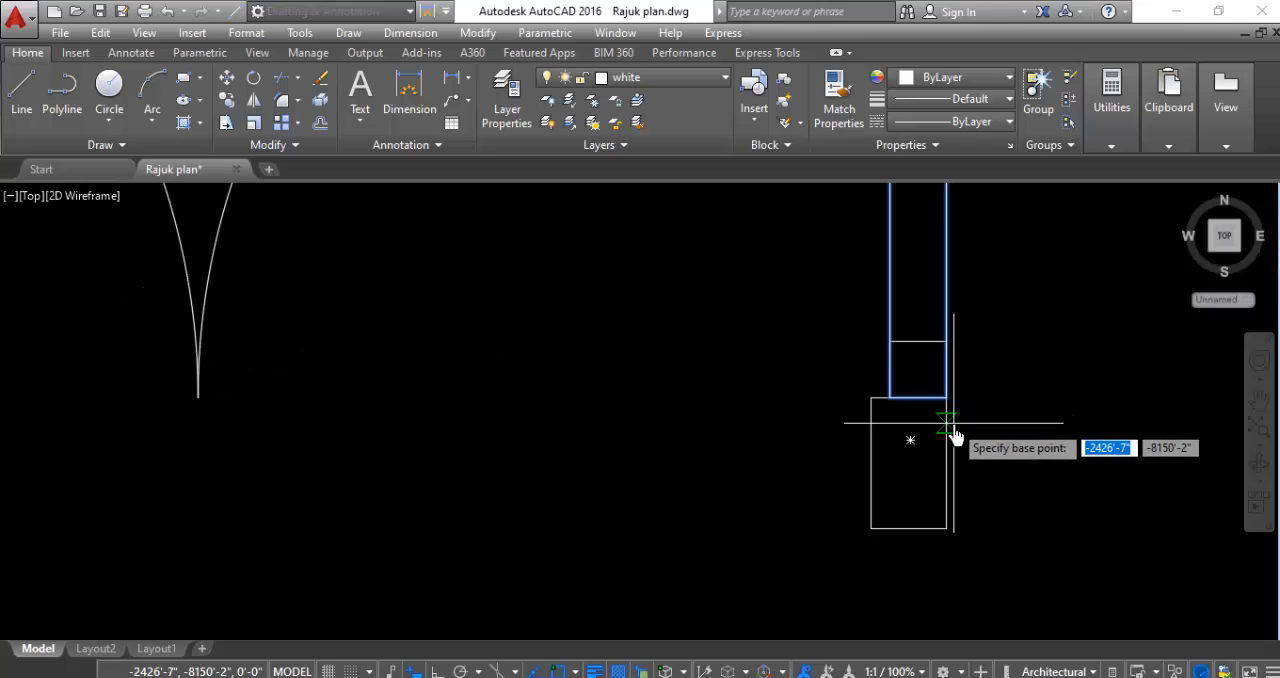
pyautogui.click(901, 401)
pyautogui.scroll(-4, 905, 415)
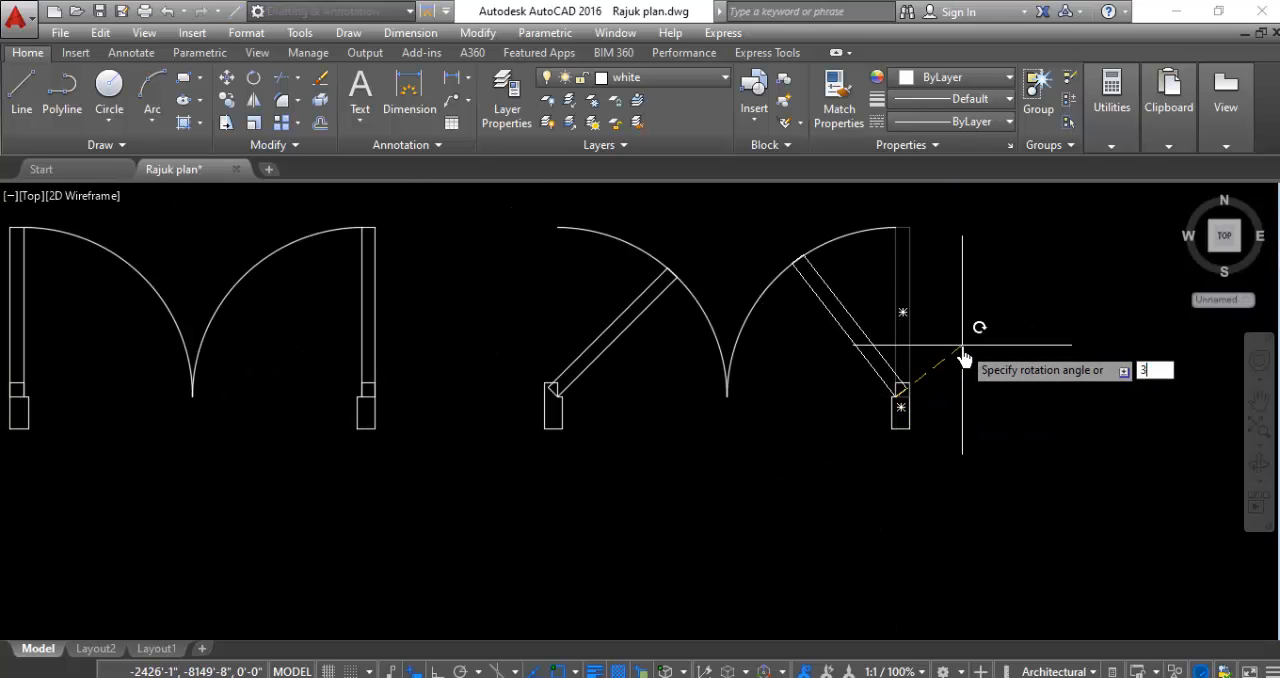
pyautogui.click(962, 353)
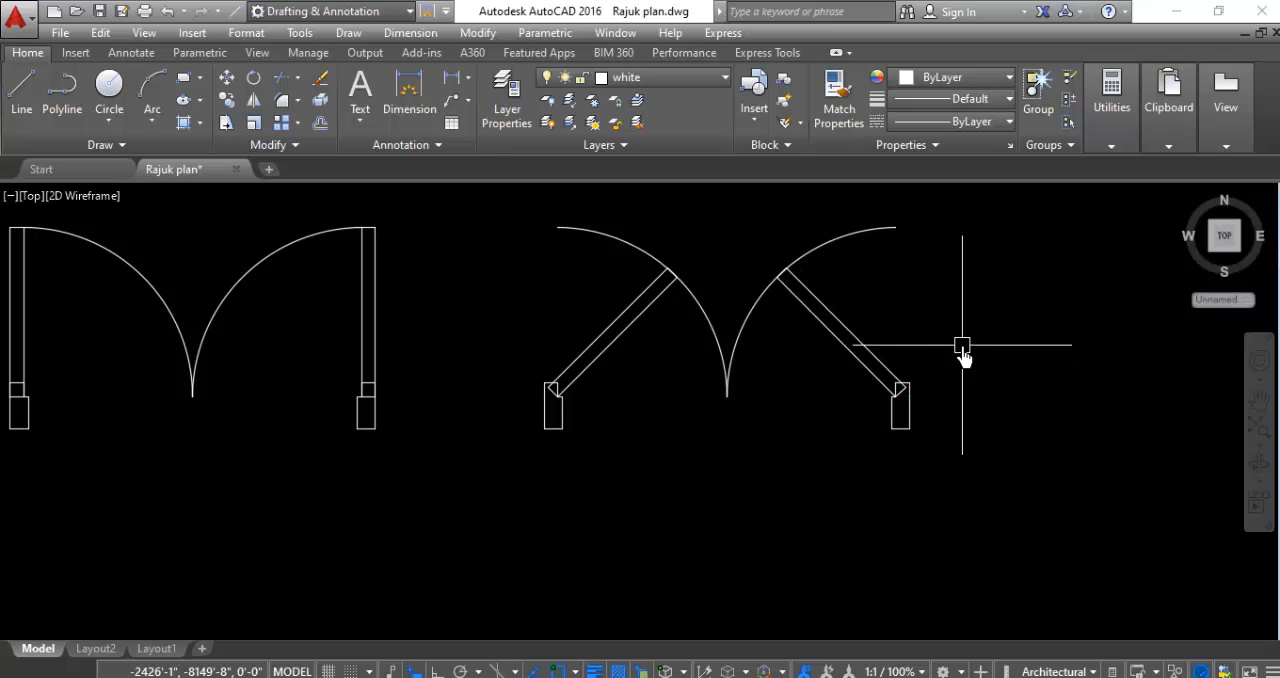
# - Trim the swing arcs of the copied double door beyond the tips of both 45° leaves
pyautogui.press('Return')
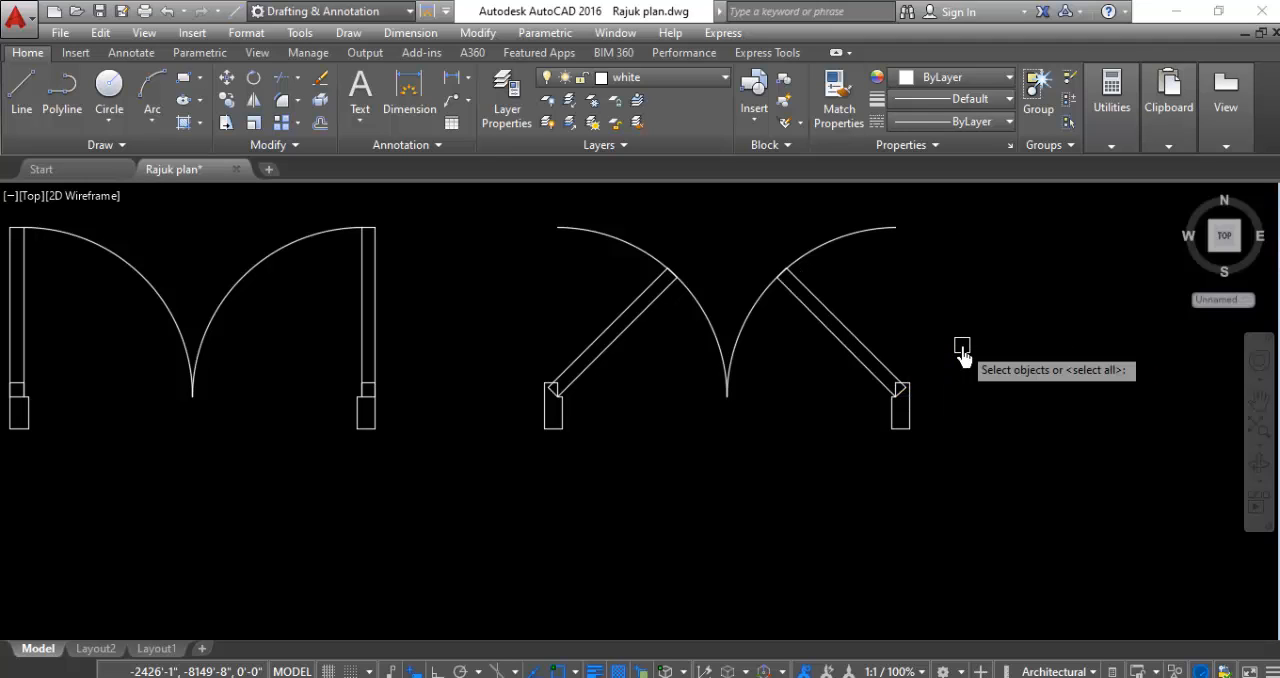
pyautogui.press('Return')
pyautogui.click(884, 222)
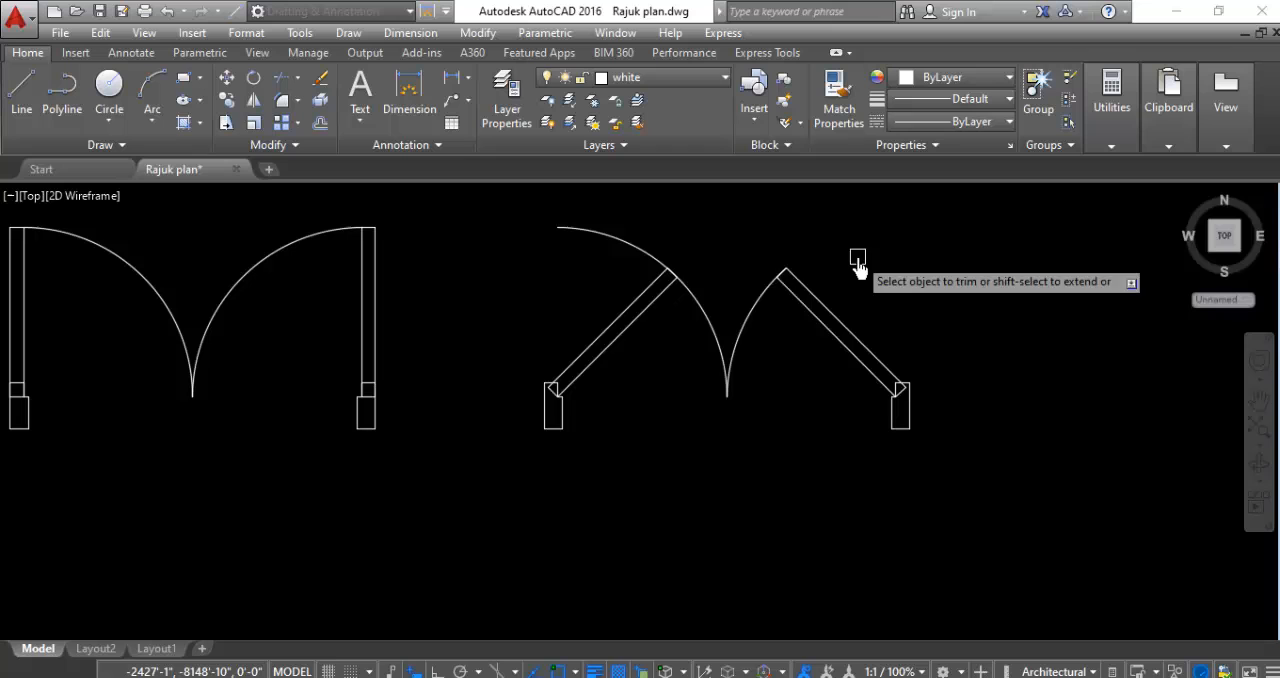
pyautogui.click(621, 242)
# - Trim the short arc pieces remaining inside the tips of the left and right 45° leaves
pyautogui.scroll(8, 665, 282)
pyautogui.scroll(2, 658, 286)
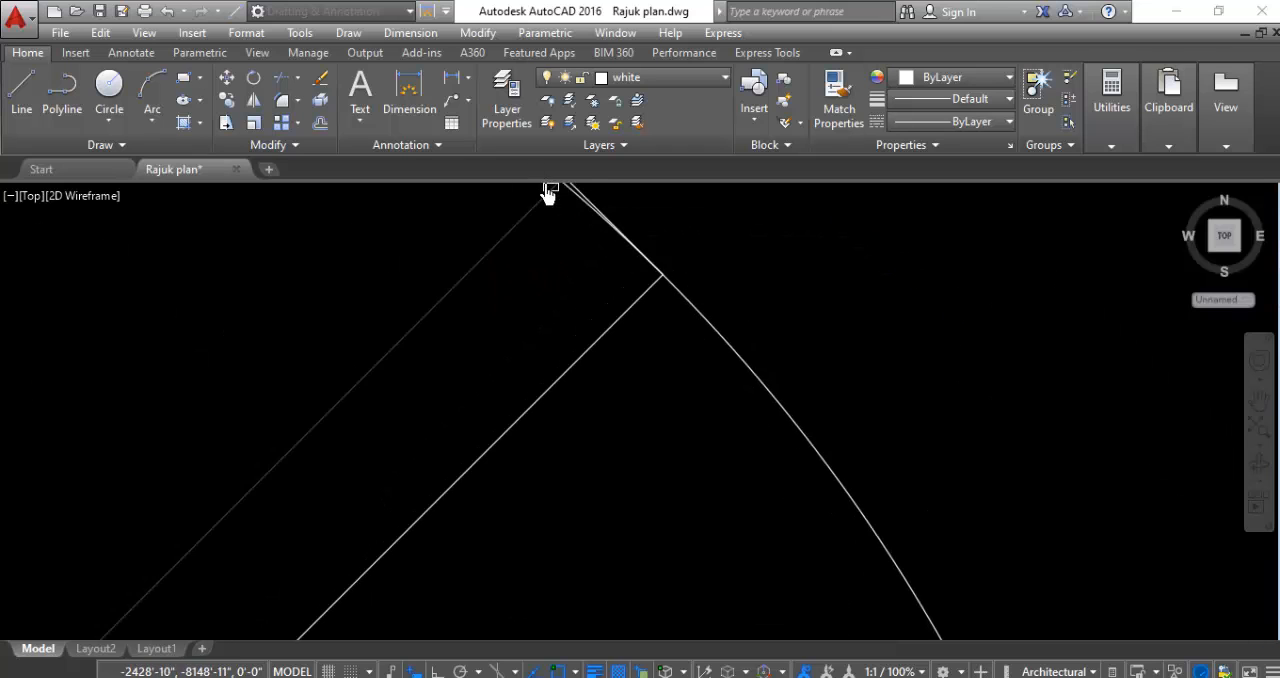
pyautogui.scroll(-4, 657, 338)
pyautogui.scroll(6, 645, 287)
pyautogui.scroll(5, 534, 249)
pyautogui.click(570, 296)
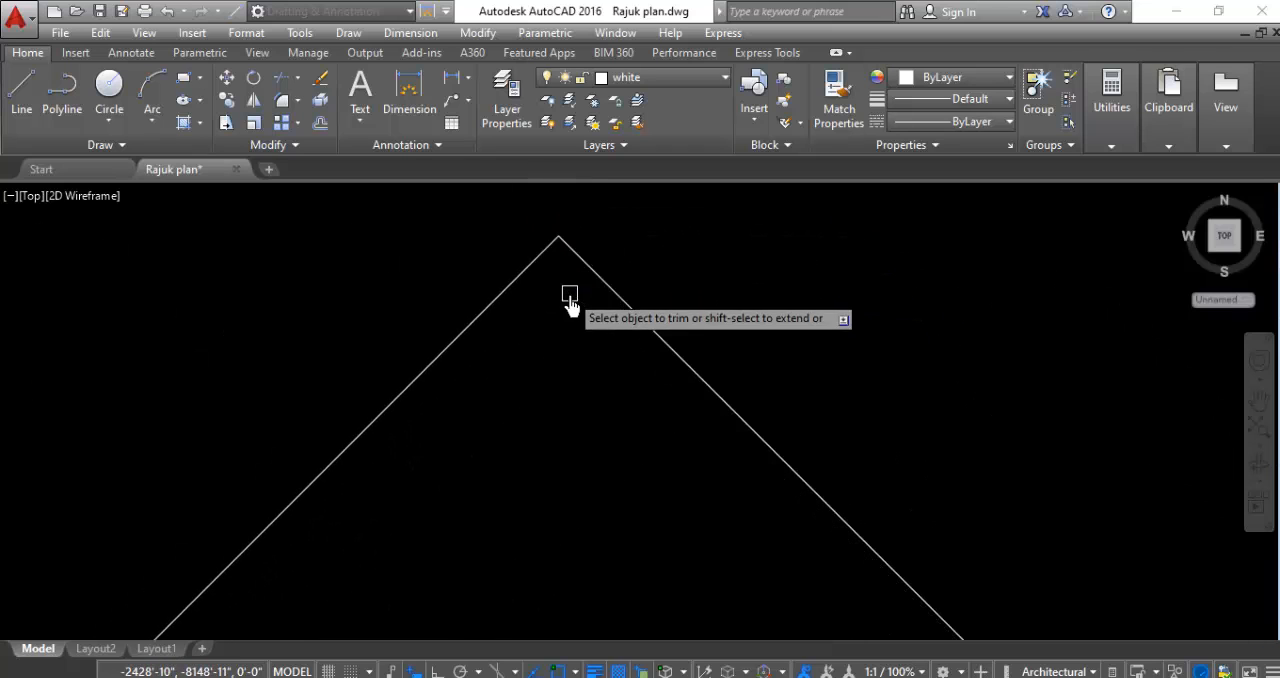
pyautogui.scroll(-6, 434, 274)
pyautogui.scroll(-4, 451, 458)
pyautogui.scroll(6, 919, 405)
pyautogui.scroll(6, 836, 316)
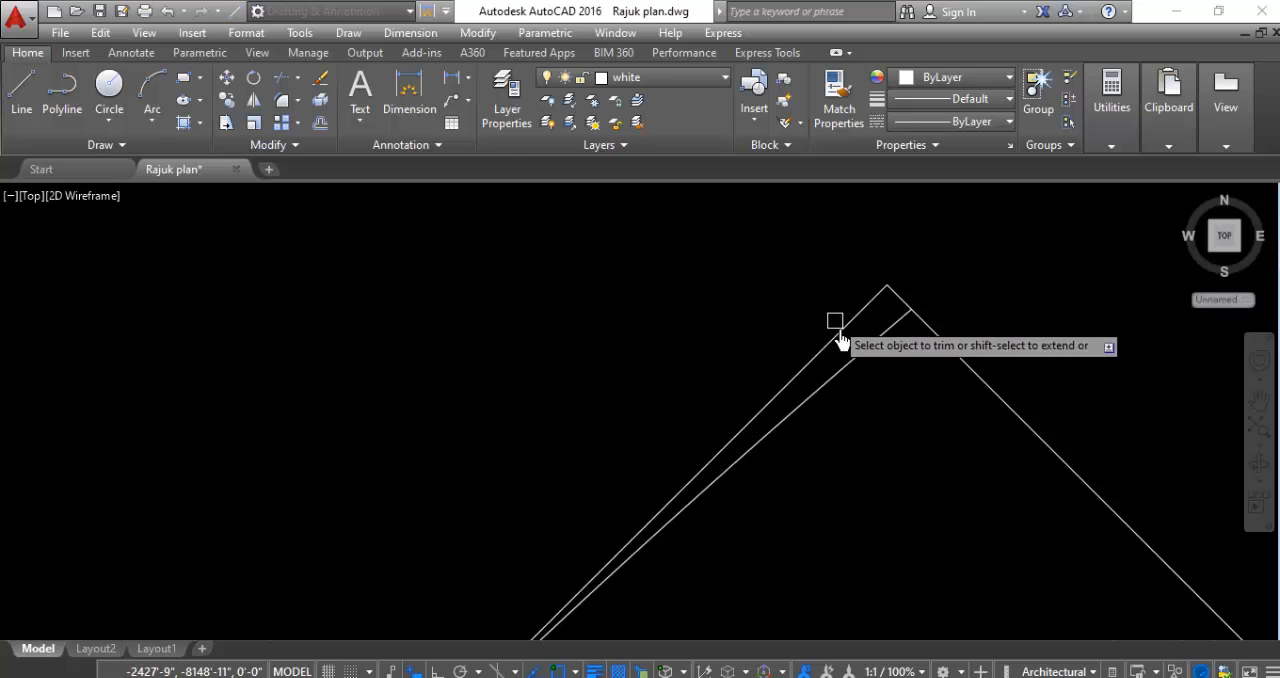
pyautogui.click(872, 348)
pyautogui.scroll(-9, 700, 299)
pyautogui.scroll(-5, 690, 310)
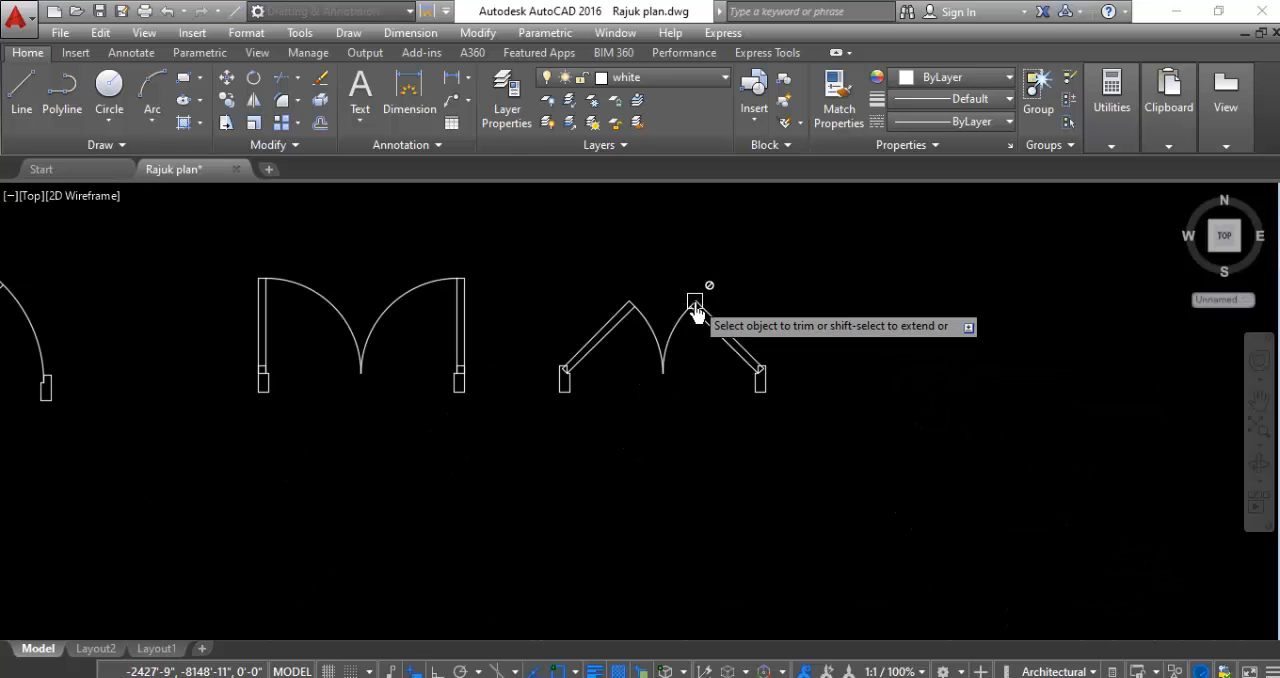
pyautogui.press('Escape')
pyautogui.scroll(-3, 816, 418)
pyautogui.scroll(4, 816, 418)
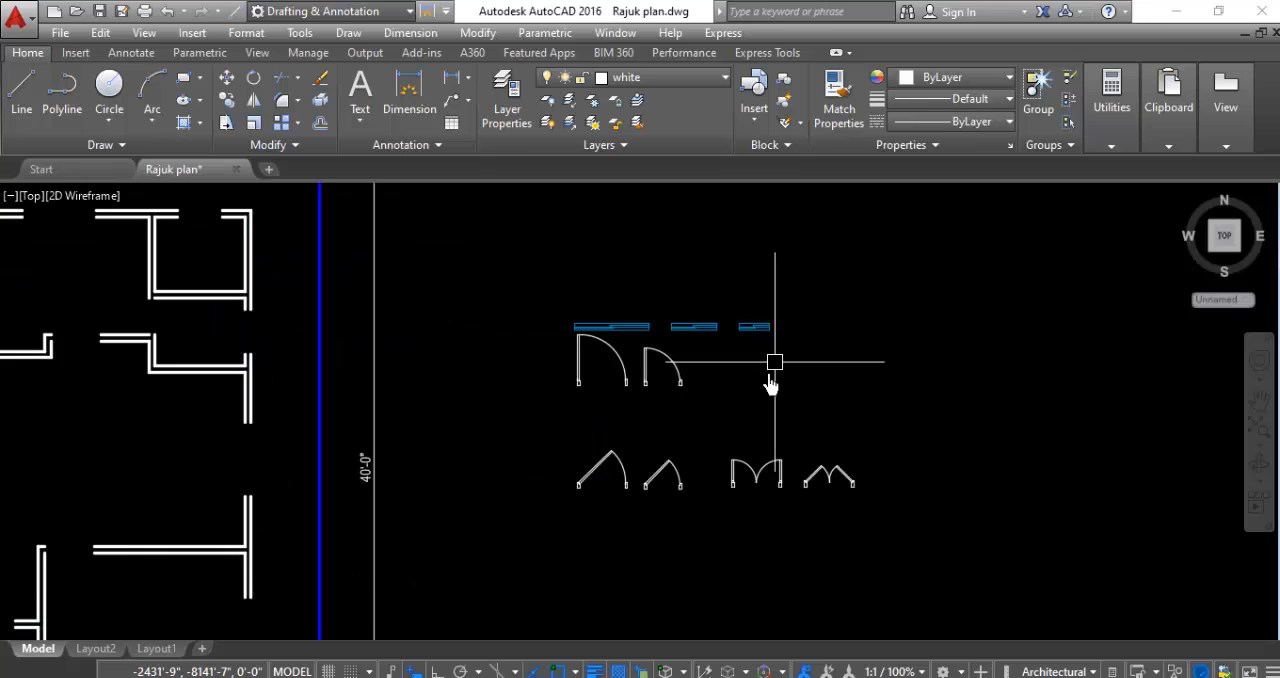
pyautogui.scroll(2, 671, 538)
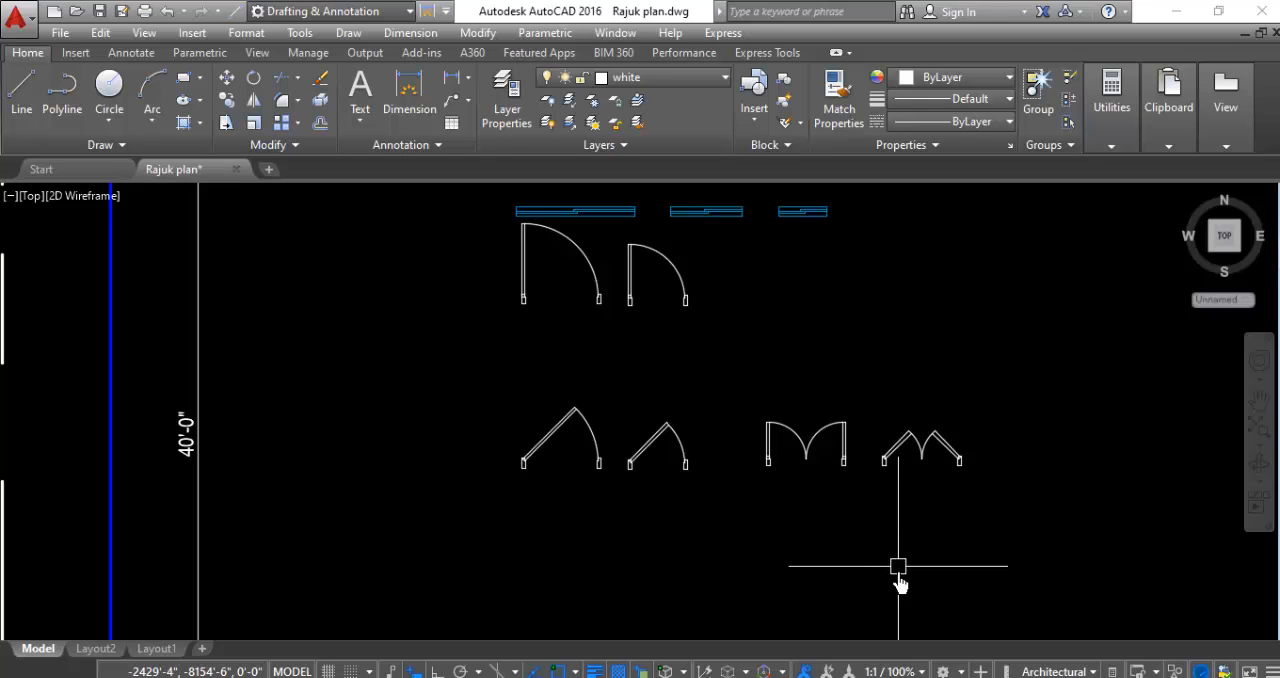
pyautogui.click(899, 677)
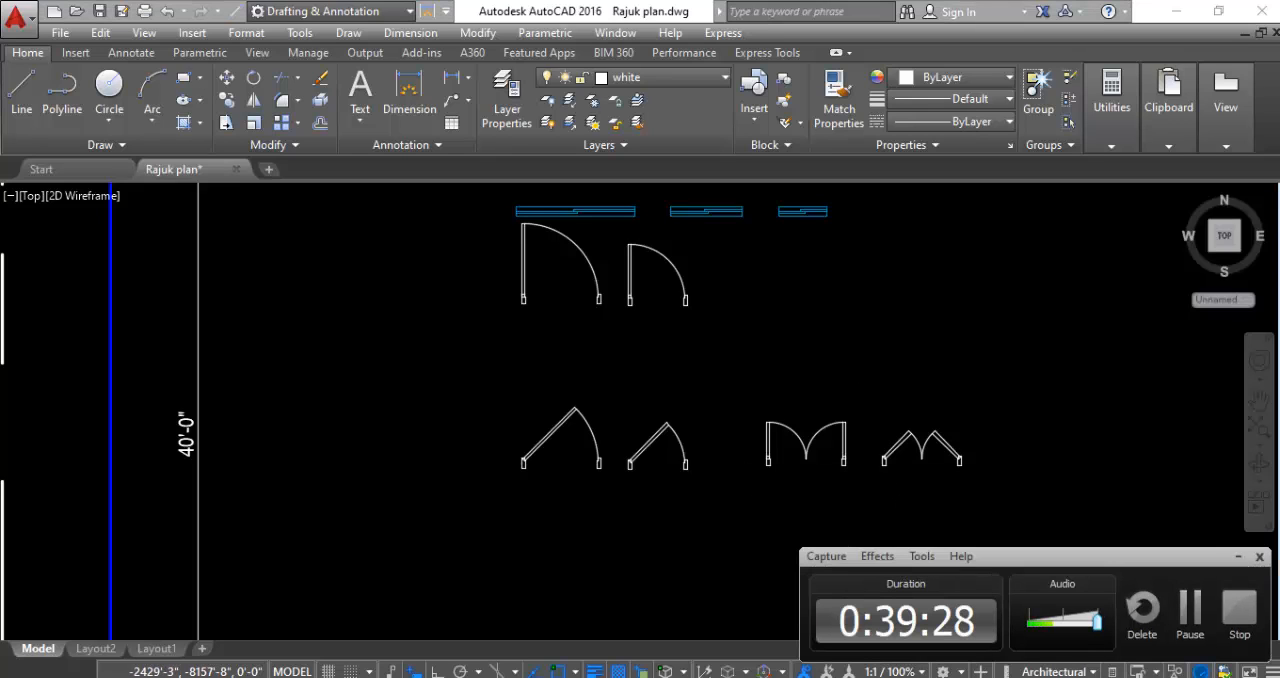
pyautogui.click(1237, 560)
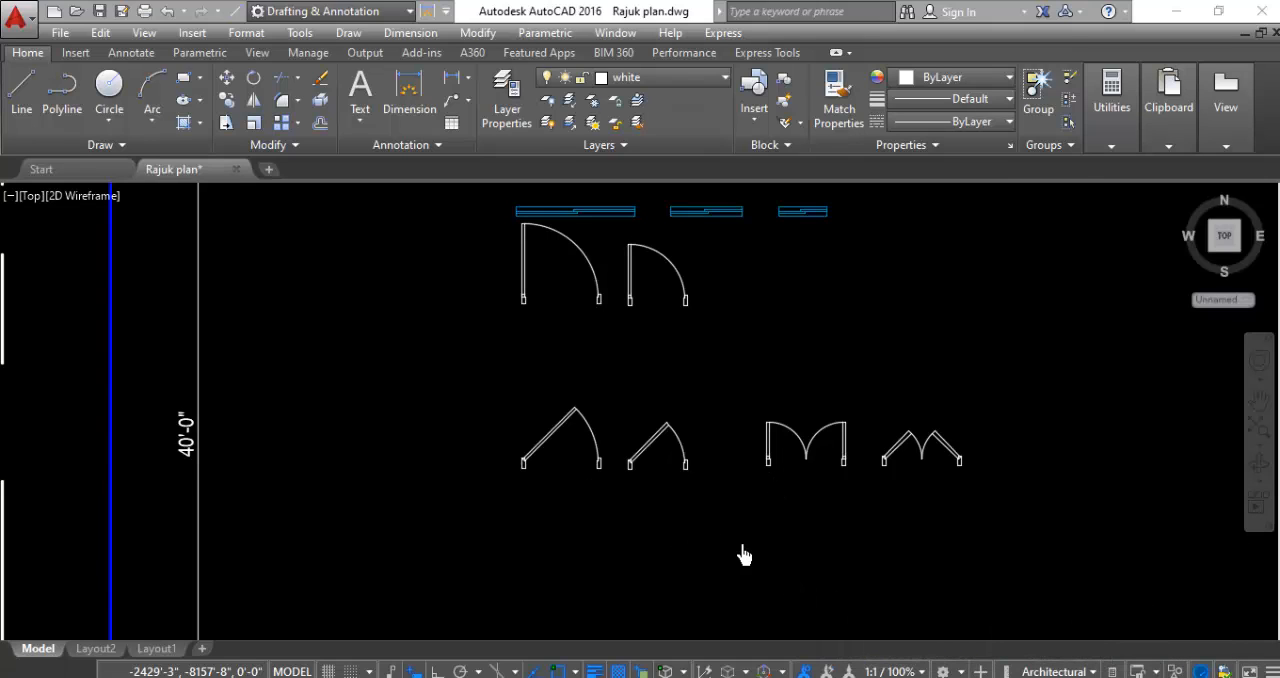
pyautogui.scroll(-2, 745, 550)
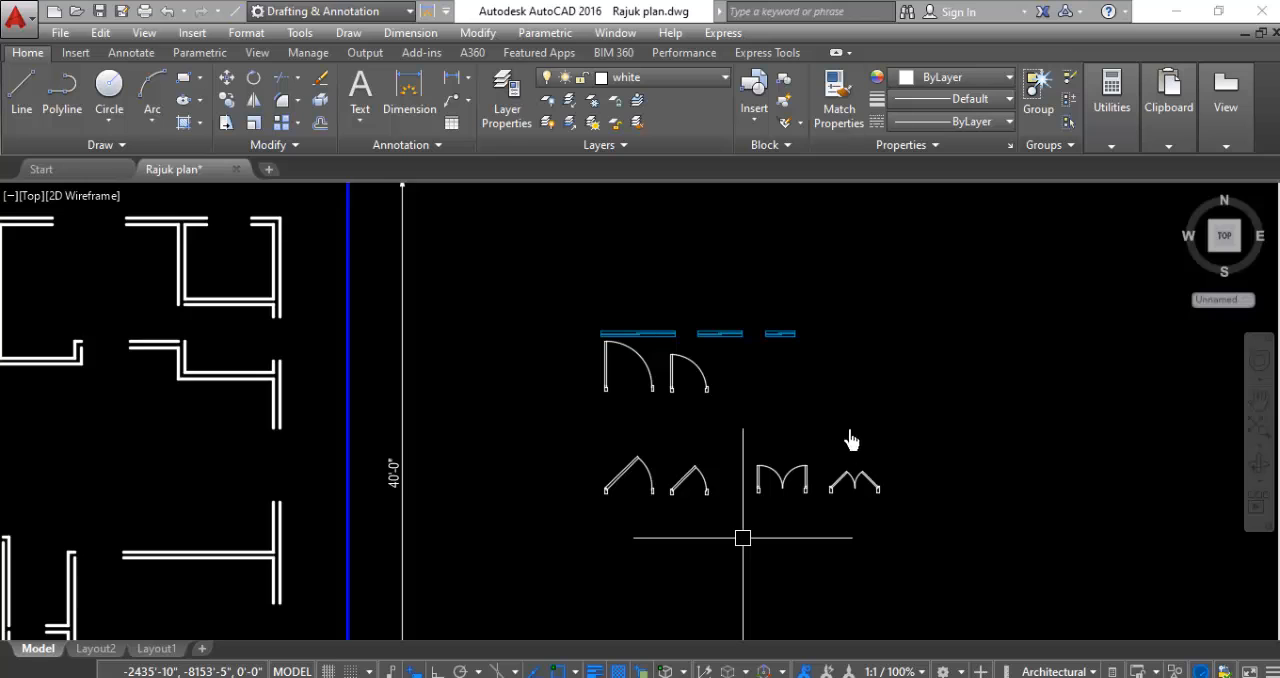
pyautogui.scroll(-4, 990, 332)
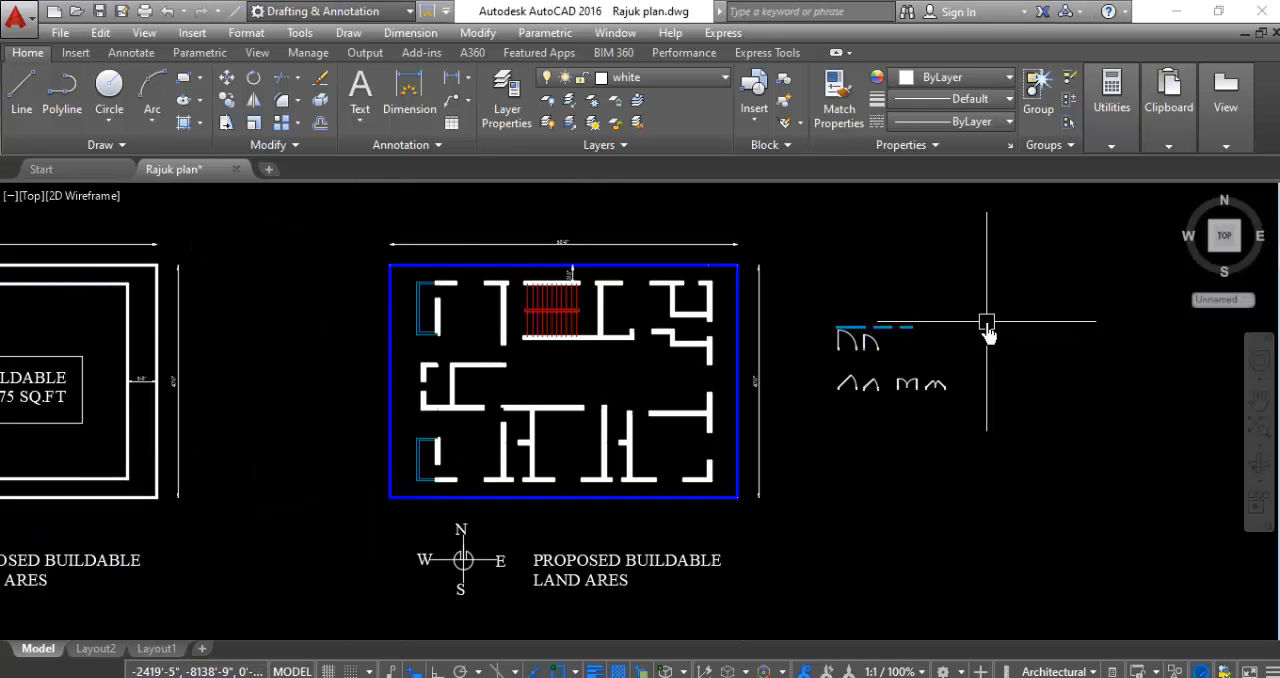
pyautogui.scroll(2, 978, 355)
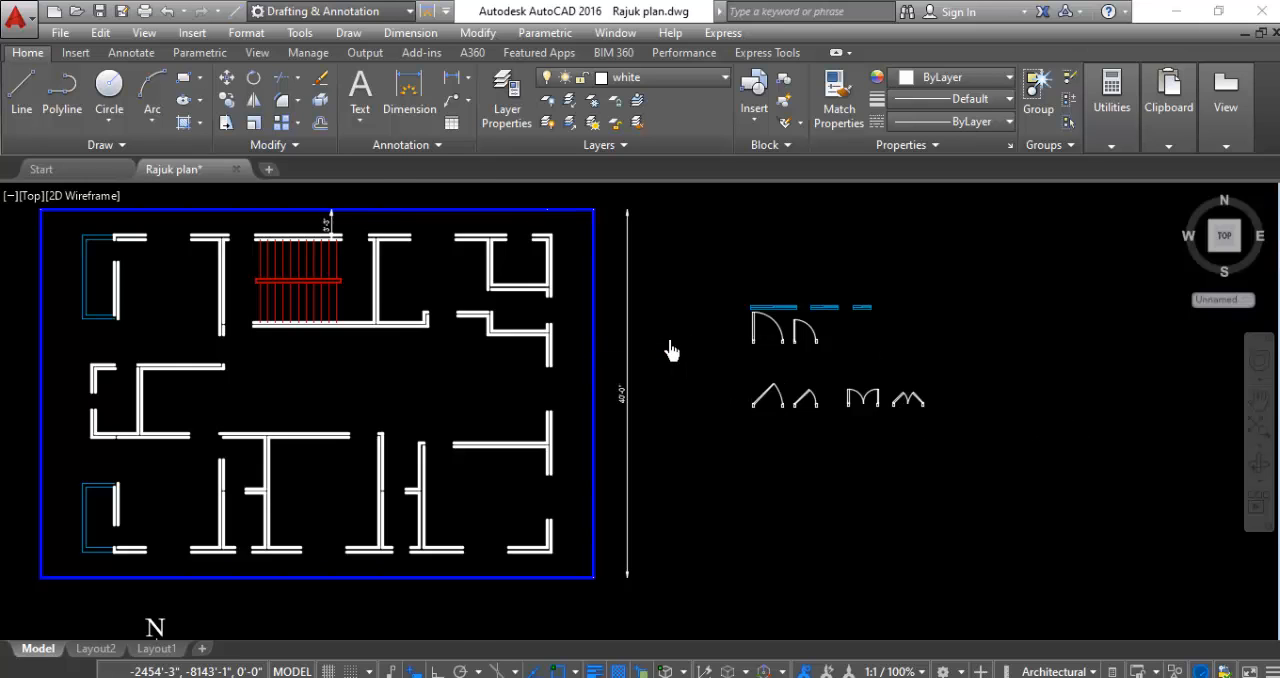
pyautogui.scroll(2, 671, 350)
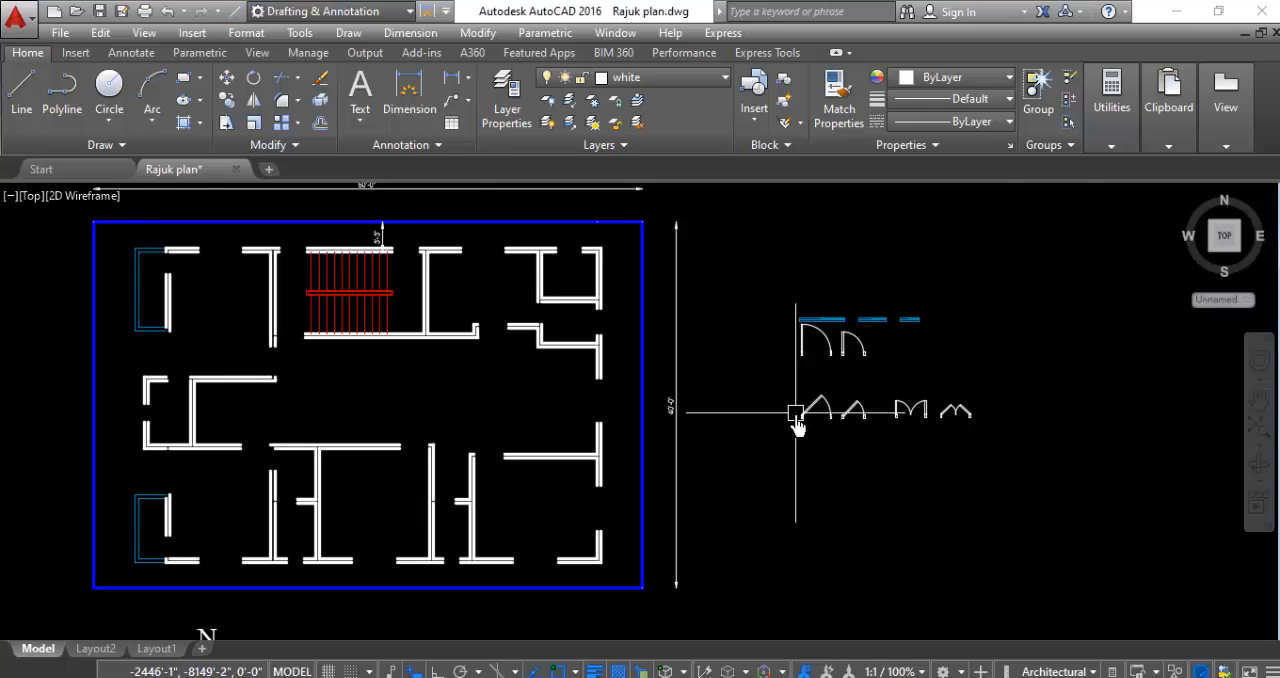
pyautogui.scroll(4, 797, 425)
pyautogui.scroll(-2, 640, 512)
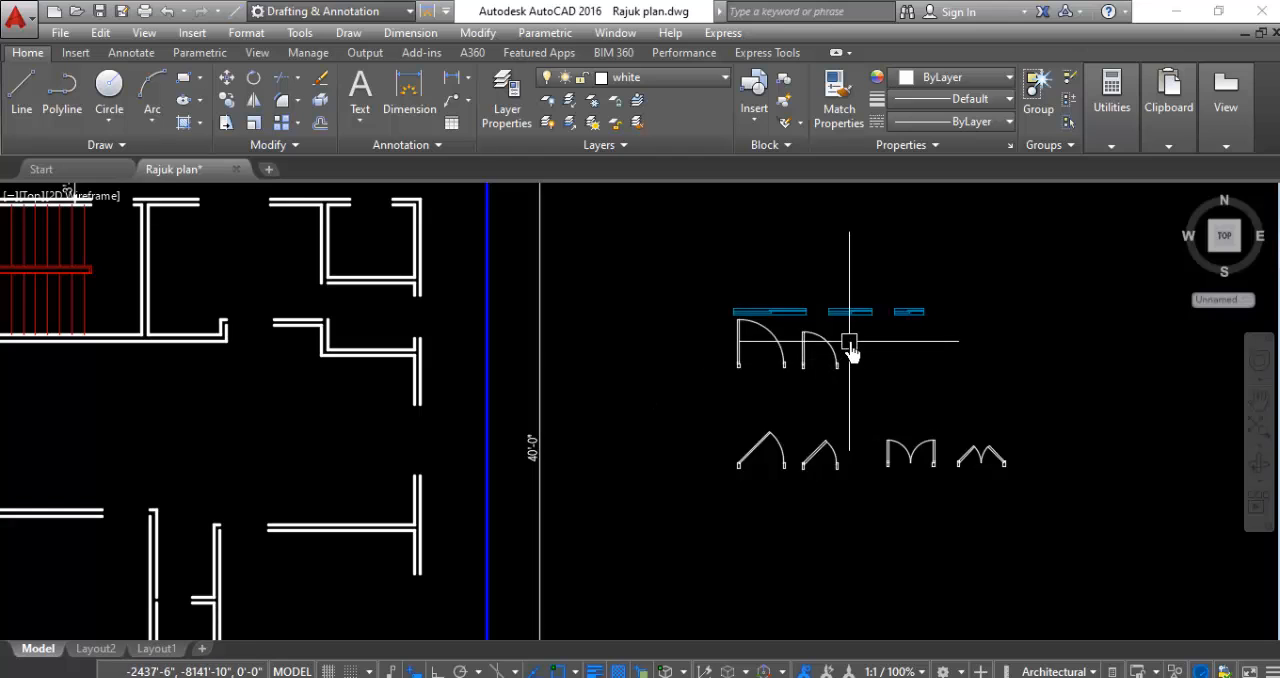
# - Move all single and double door symbols beside the floor plan to the CAR layer
pyautogui.scroll(4, 850, 345)
pyautogui.click(878, 305)
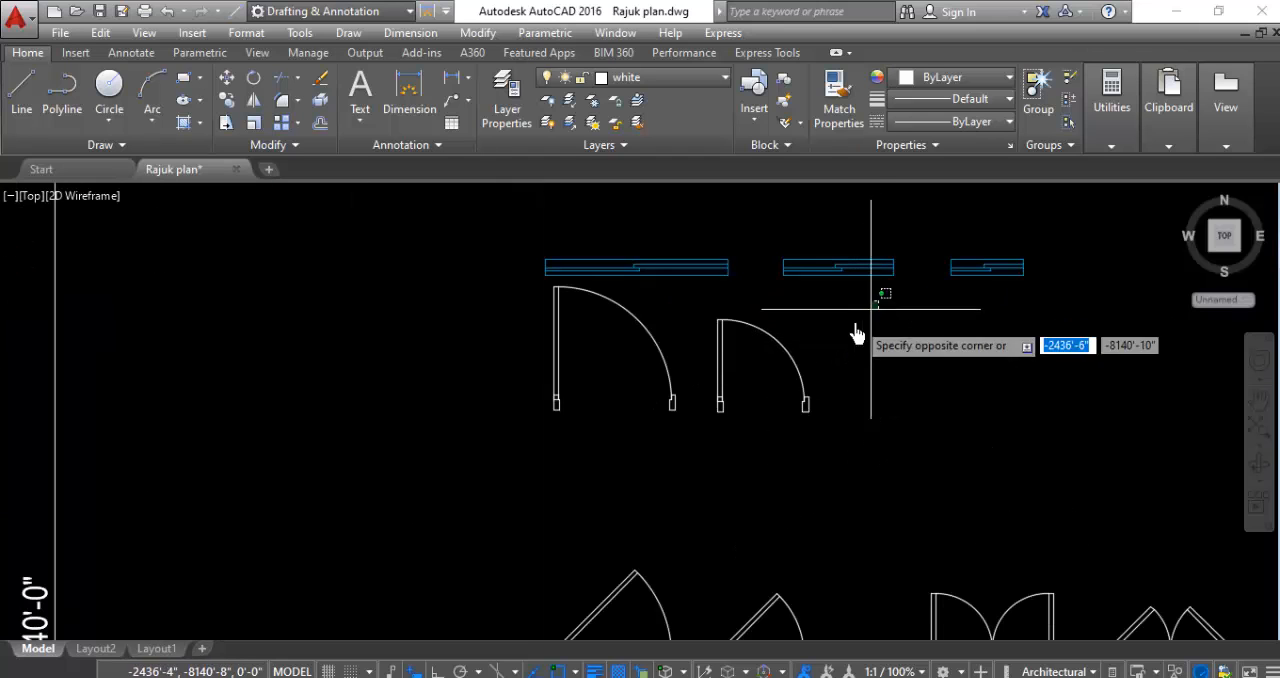
pyautogui.click(509, 434)
pyautogui.scroll(-3, 500, 380)
pyautogui.click(852, 430)
pyautogui.click(448, 540)
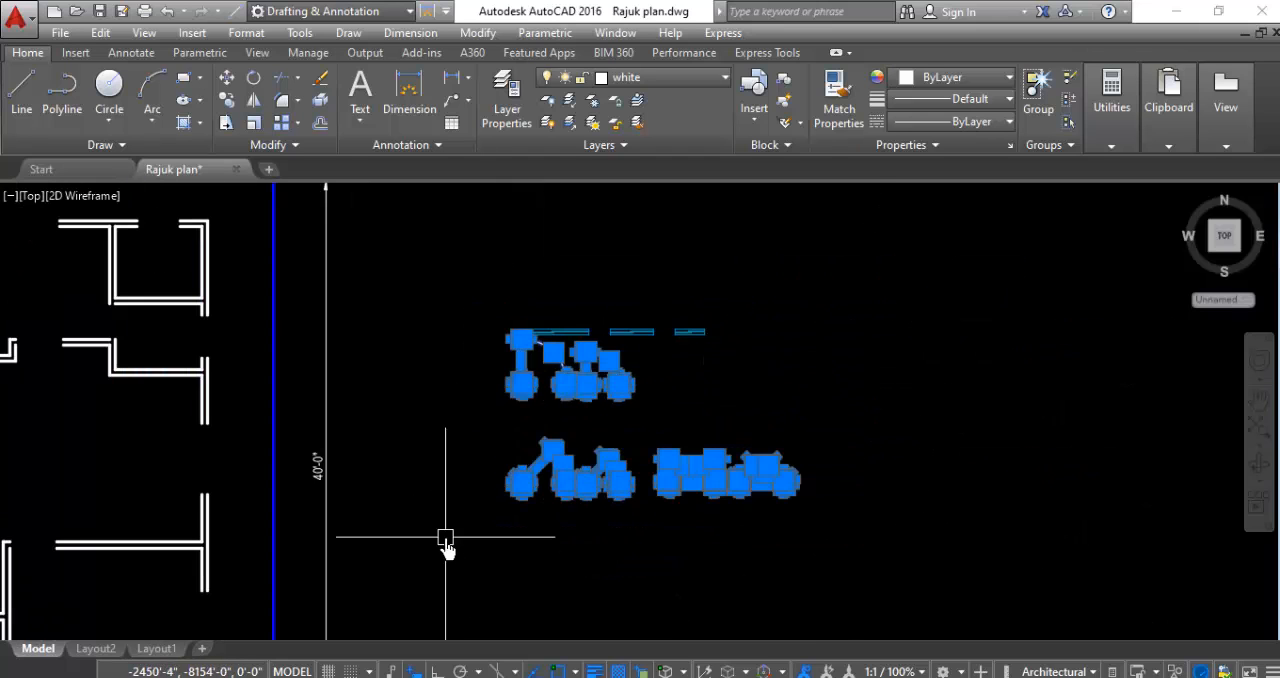
pyautogui.click(698, 80)
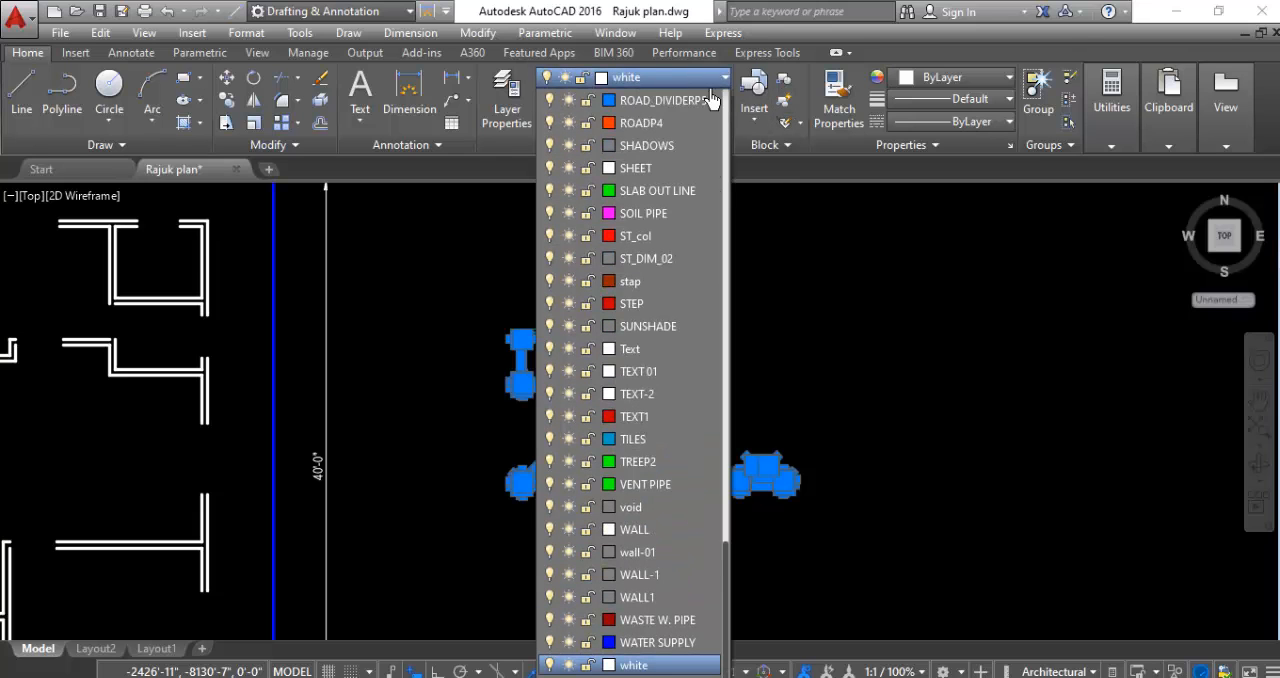
pyautogui.scroll(12, 667, 417)
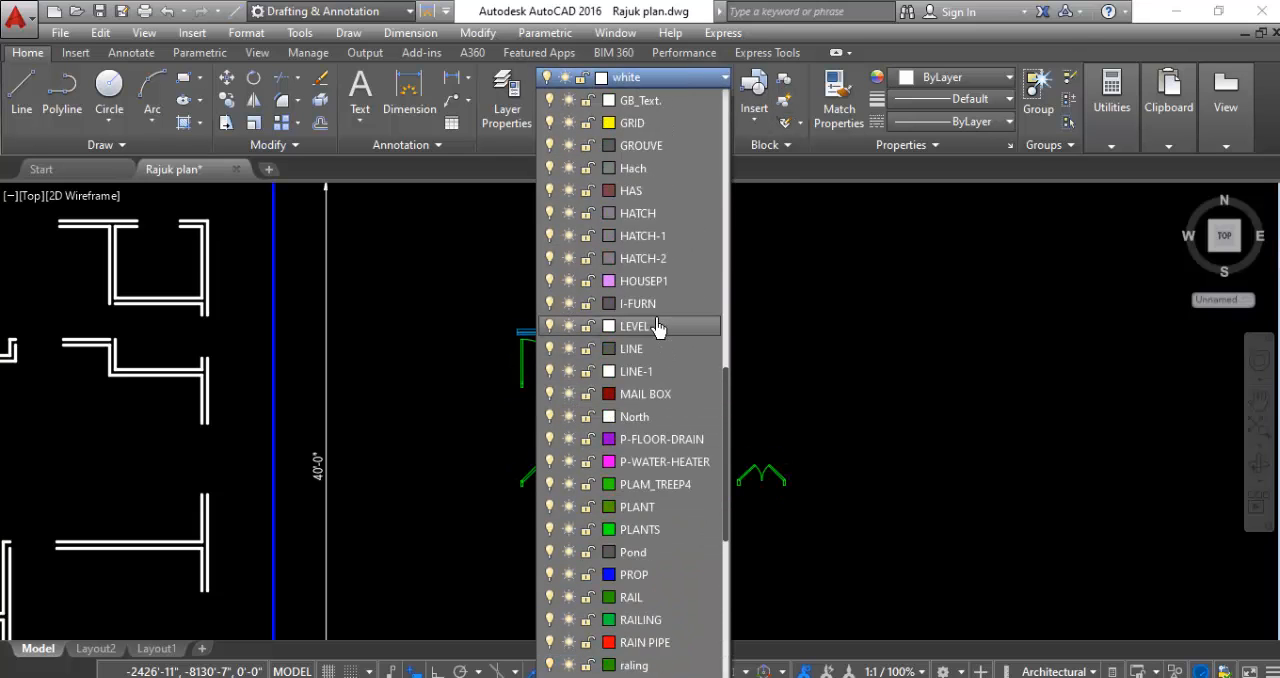
pyautogui.scroll(10, 658, 325)
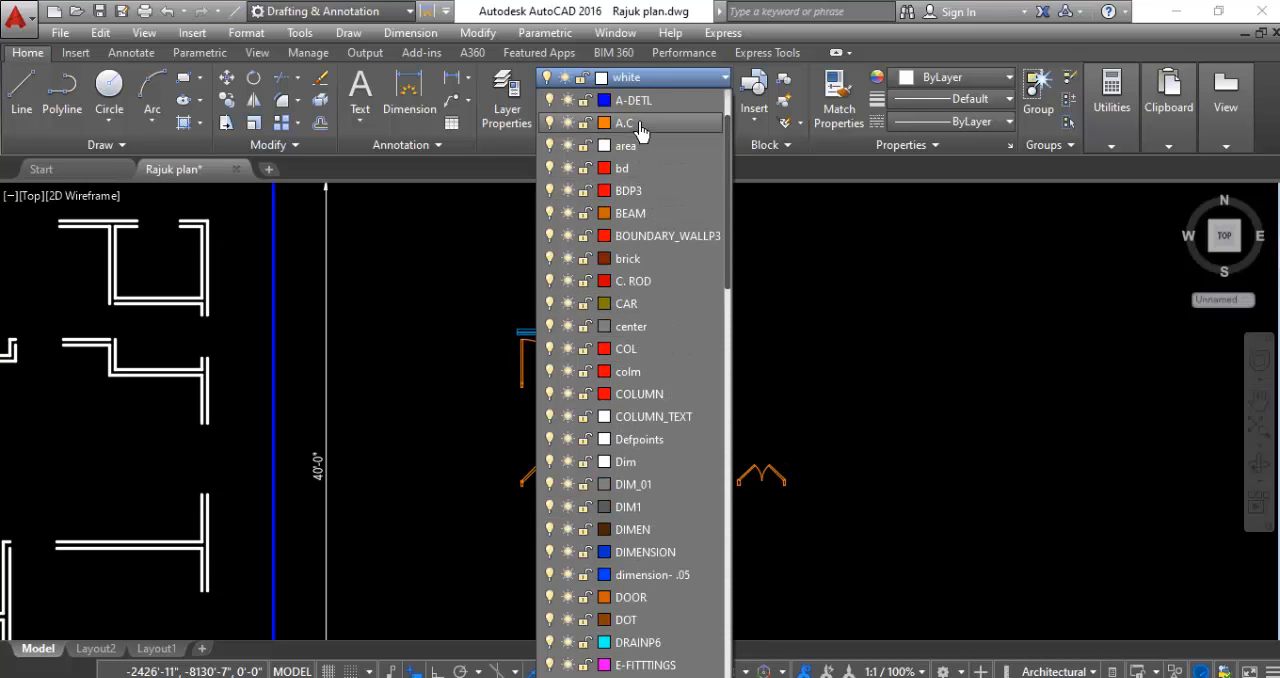
pyautogui.click(644, 304)
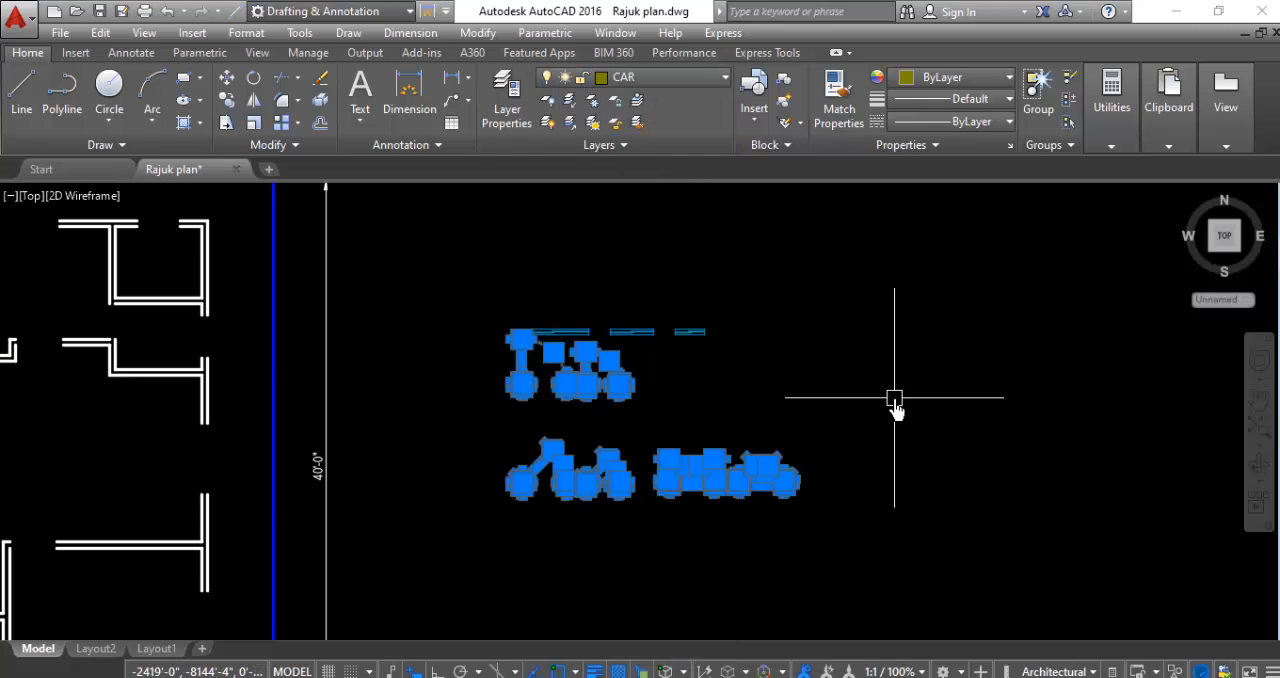
pyautogui.press('Escape')
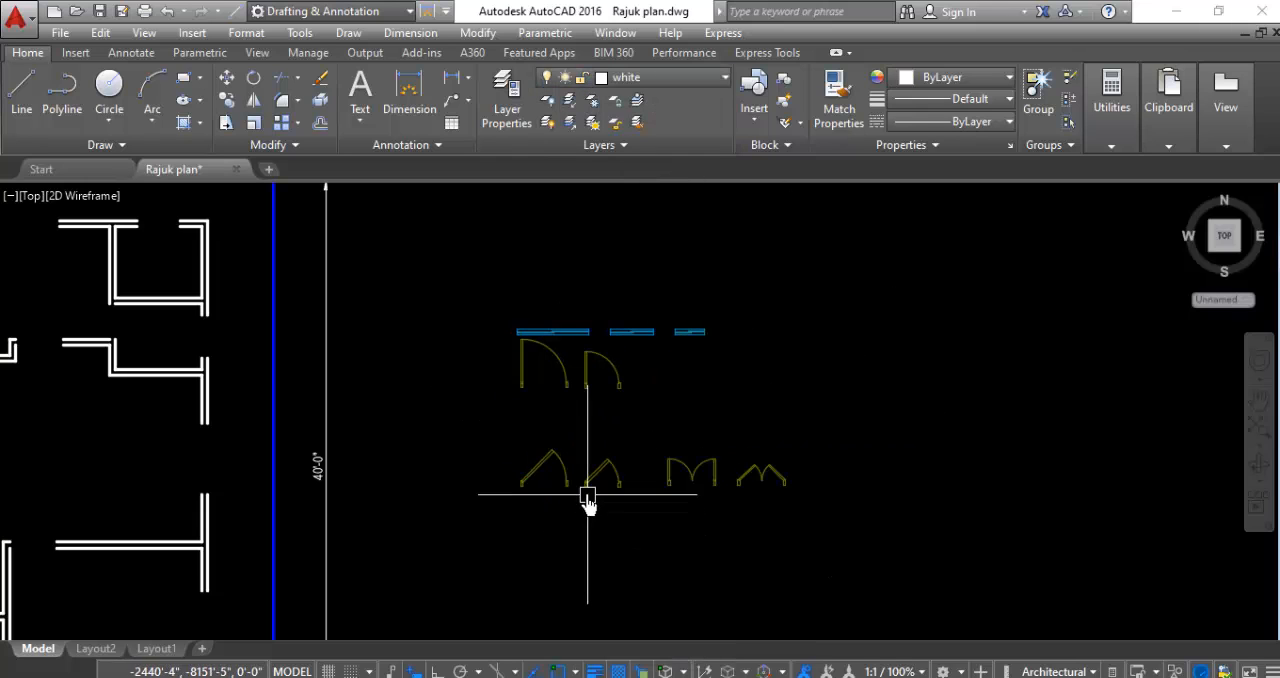
# - Convert the larger 45° single door into a block named "hfgfg"
pyautogui.scroll(5, 587, 503)
pyautogui.click(606, 357)
pyautogui.click(222, 572)
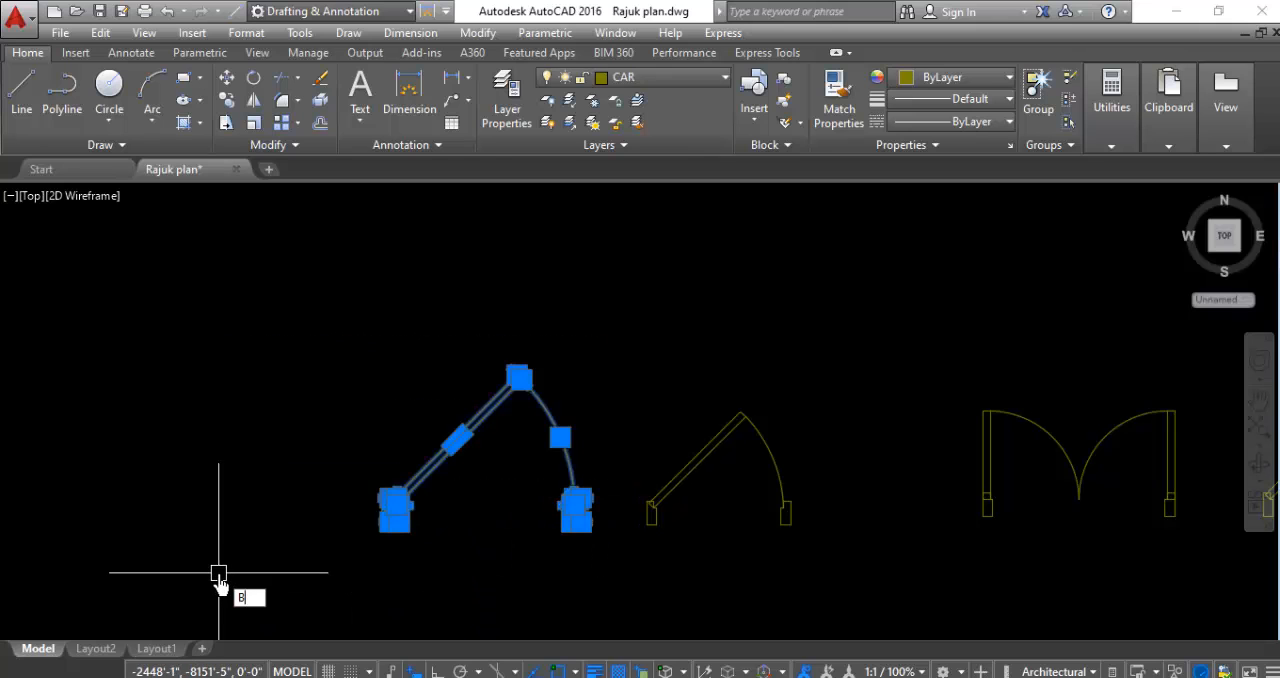
pyautogui.press('Return')
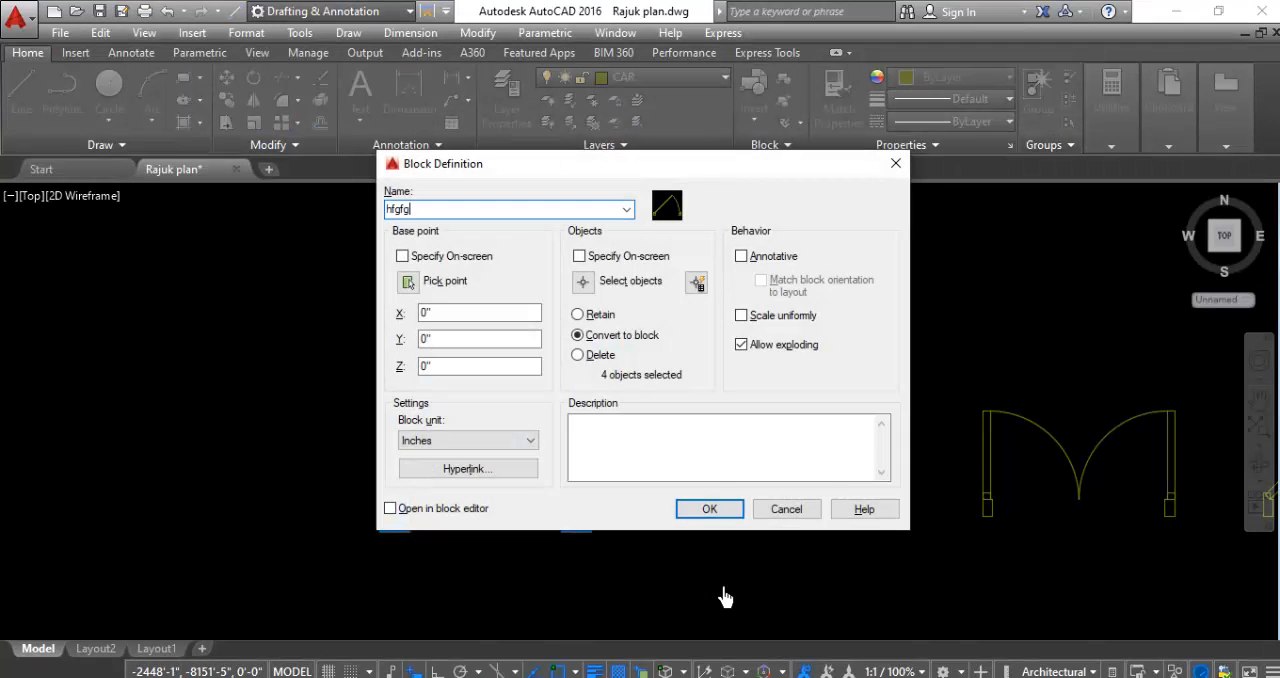
pyautogui.click(700, 510)
# - Convert the smaller 45° single door into a block named "dfgfdgdf"
pyautogui.click(859, 375)
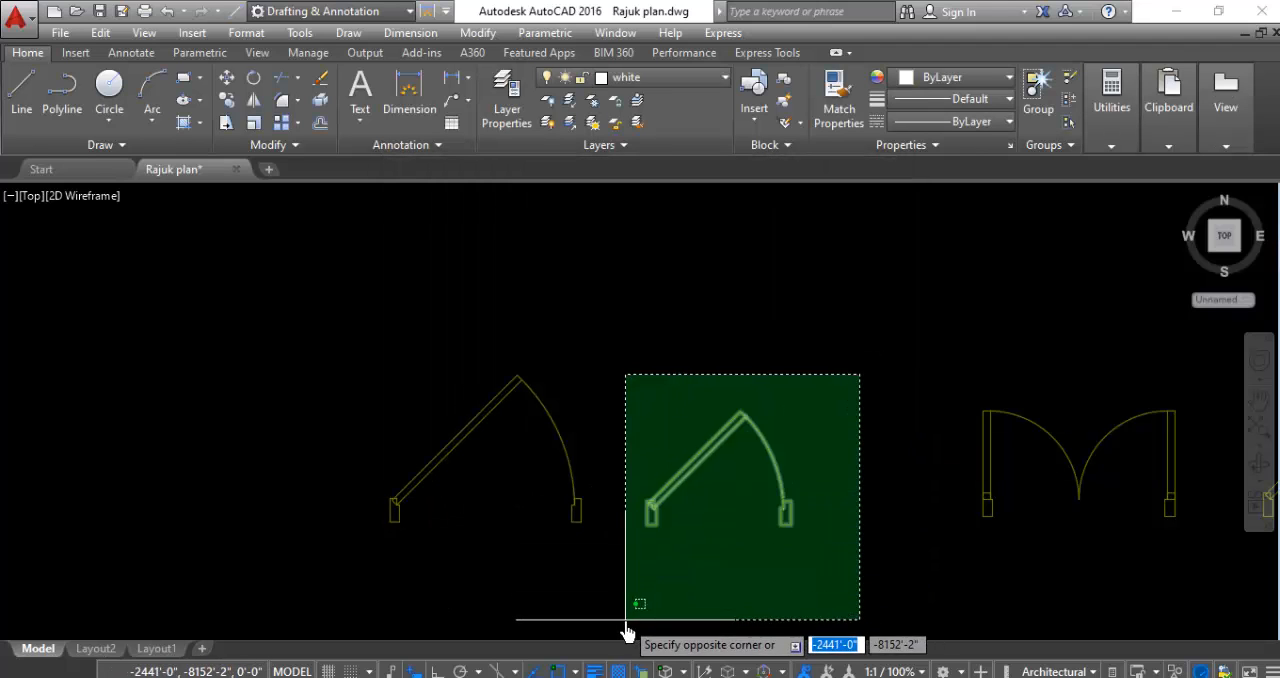
pyautogui.click(625, 620)
pyautogui.write('b')
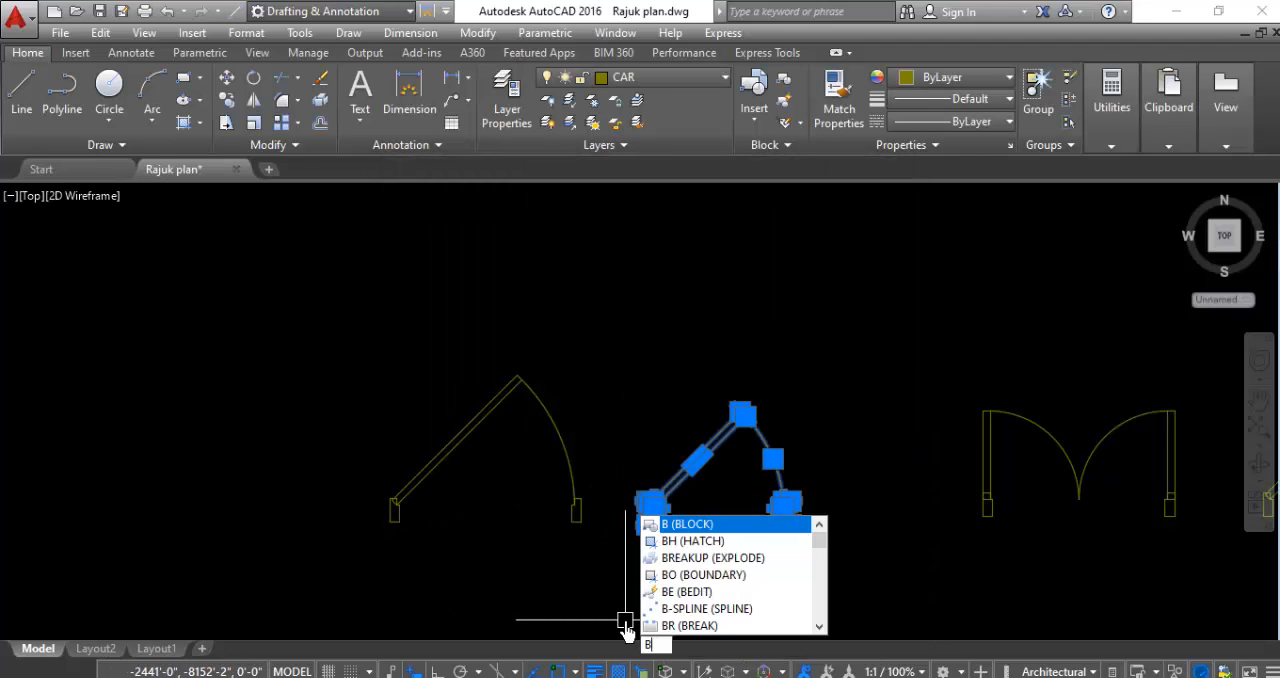
pyautogui.press('Return')
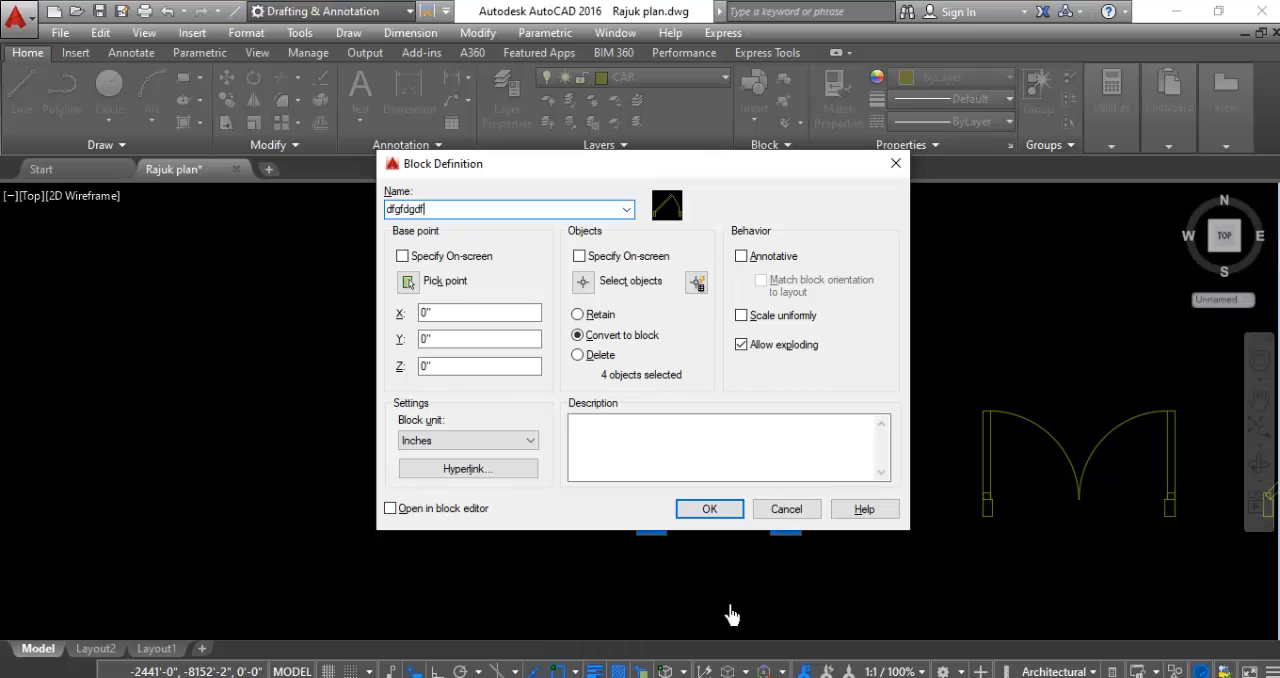
pyautogui.click(707, 511)
# - Convert the fully open double-leaf door into a block named "gdfd"
pyautogui.scroll(-3, 549, 600)
pyautogui.scroll(4, 791, 420)
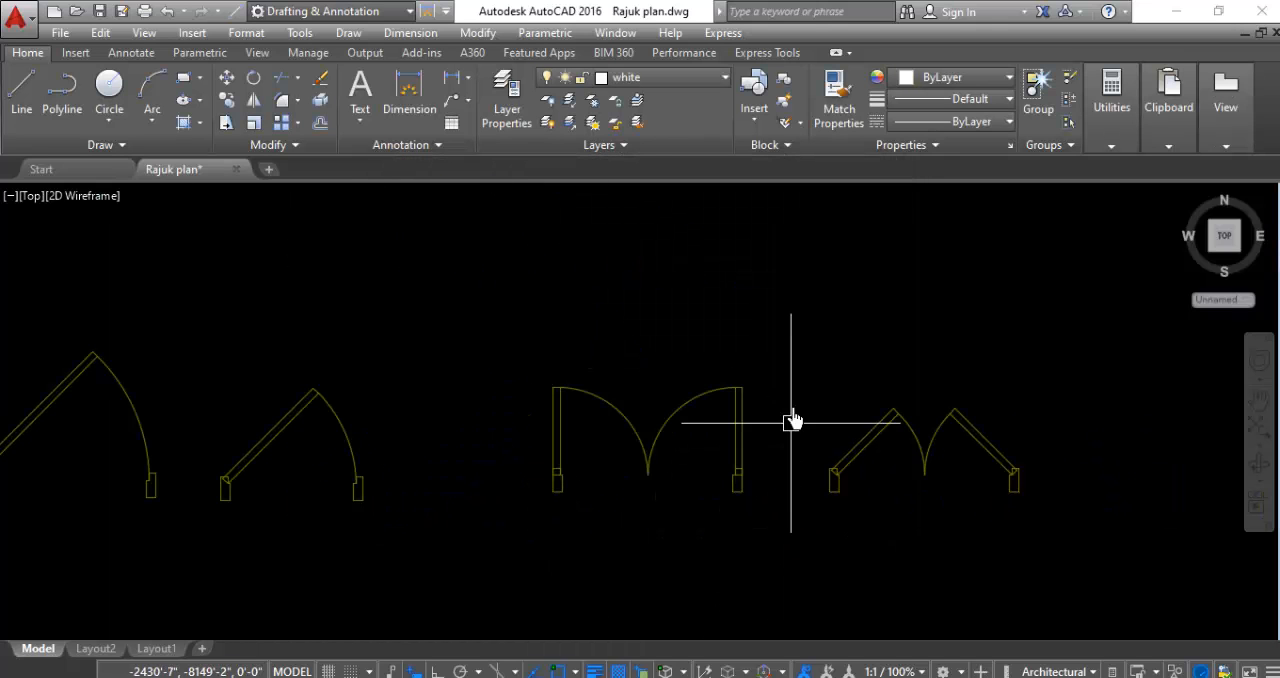
pyautogui.click(791, 335)
pyautogui.click(421, 537)
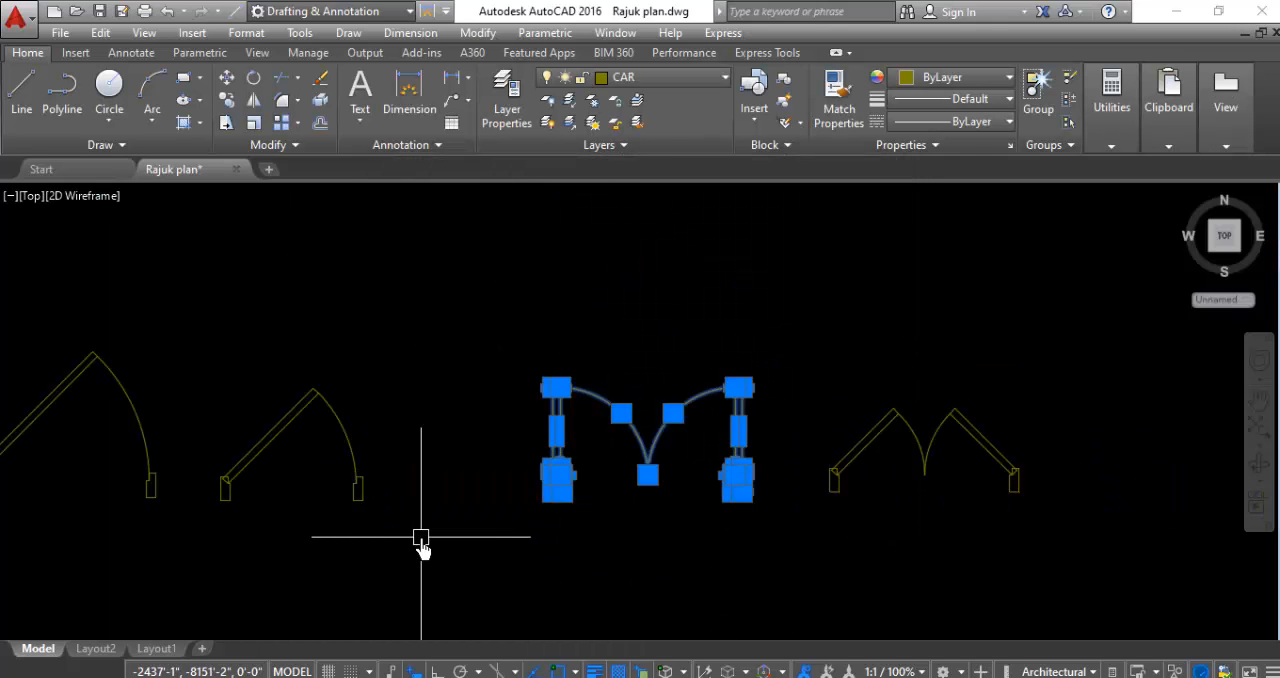
pyautogui.press('Return')
pyautogui.write('gdfd')
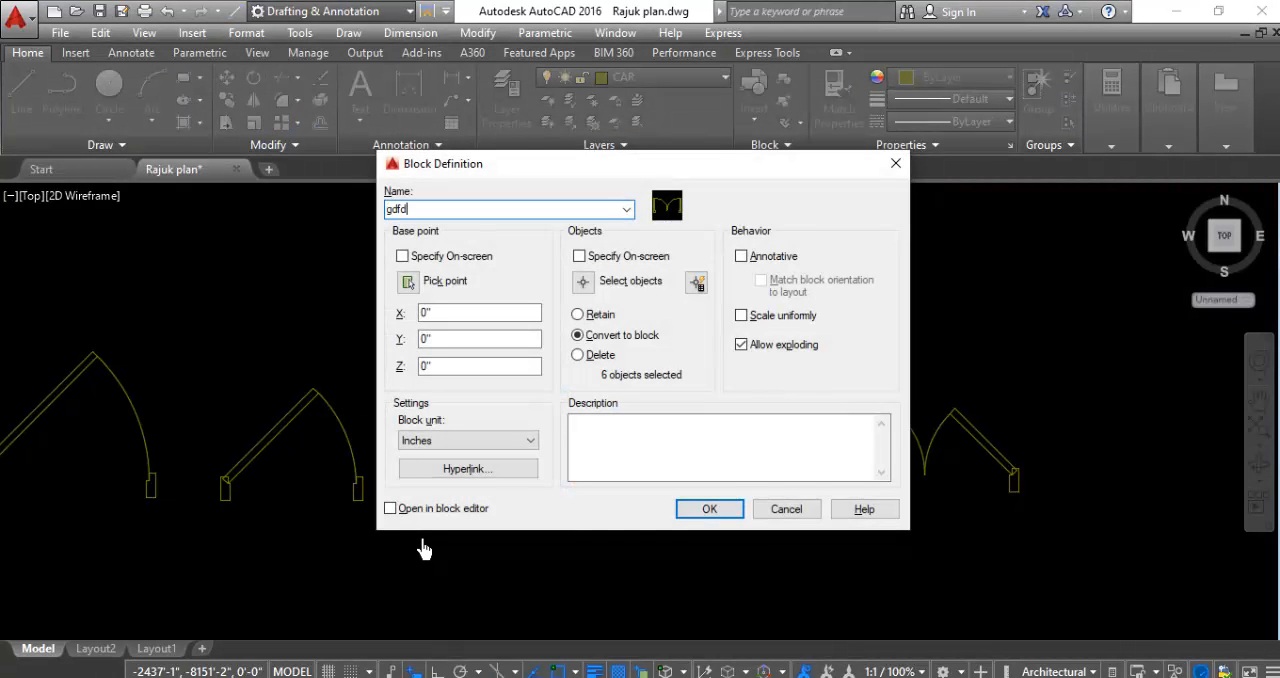
pyautogui.click(689, 512)
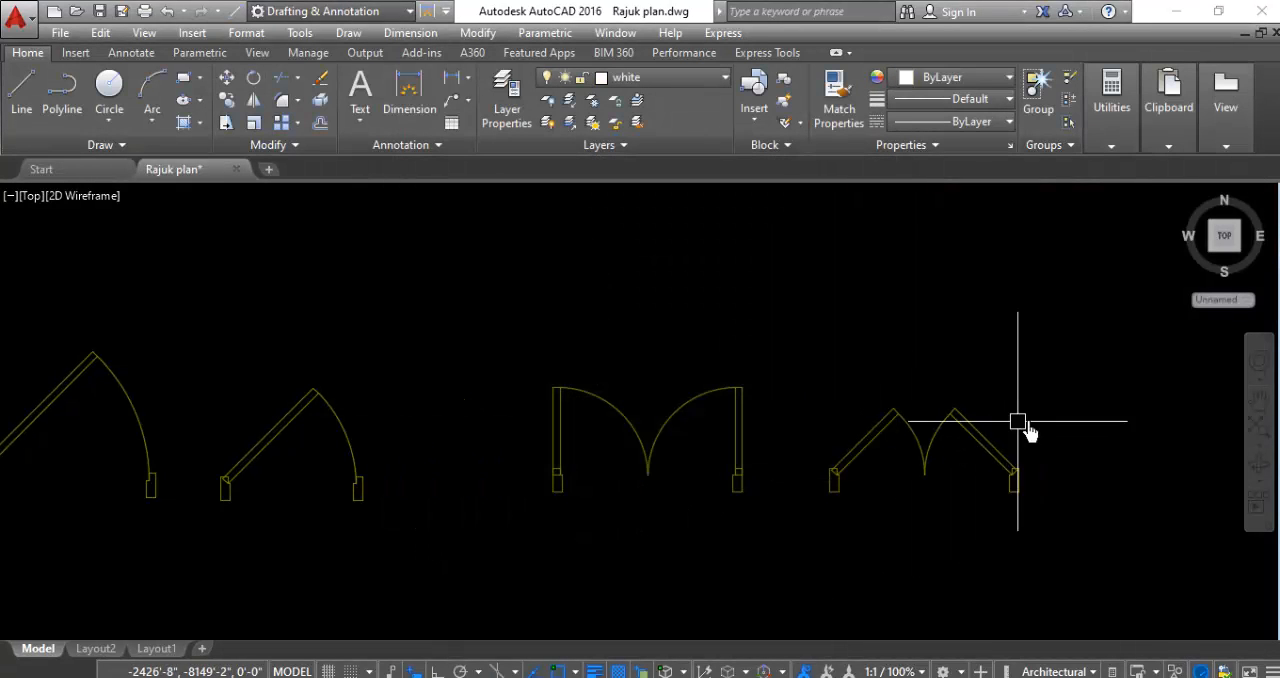
# - Convert the 45° double-leaf door into a block named "dgdfgd"
pyautogui.click(1061, 371)
pyautogui.click(808, 546)
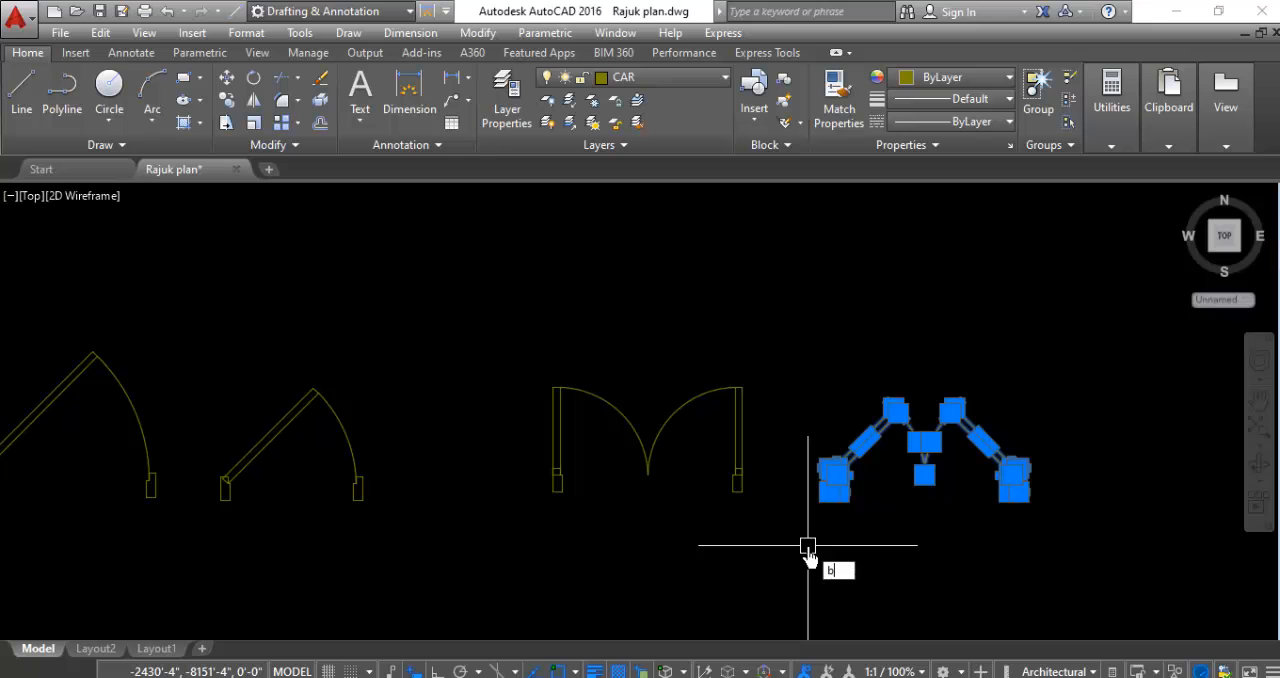
pyautogui.press('Return')
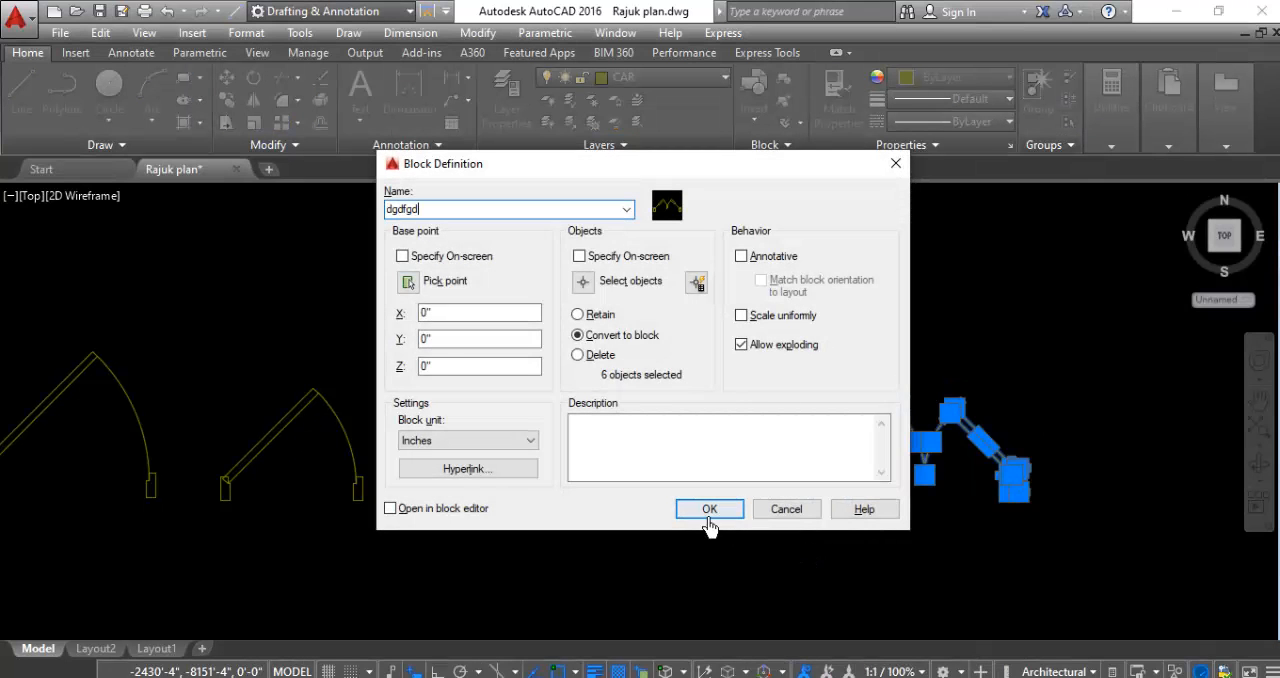
pyautogui.click(708, 510)
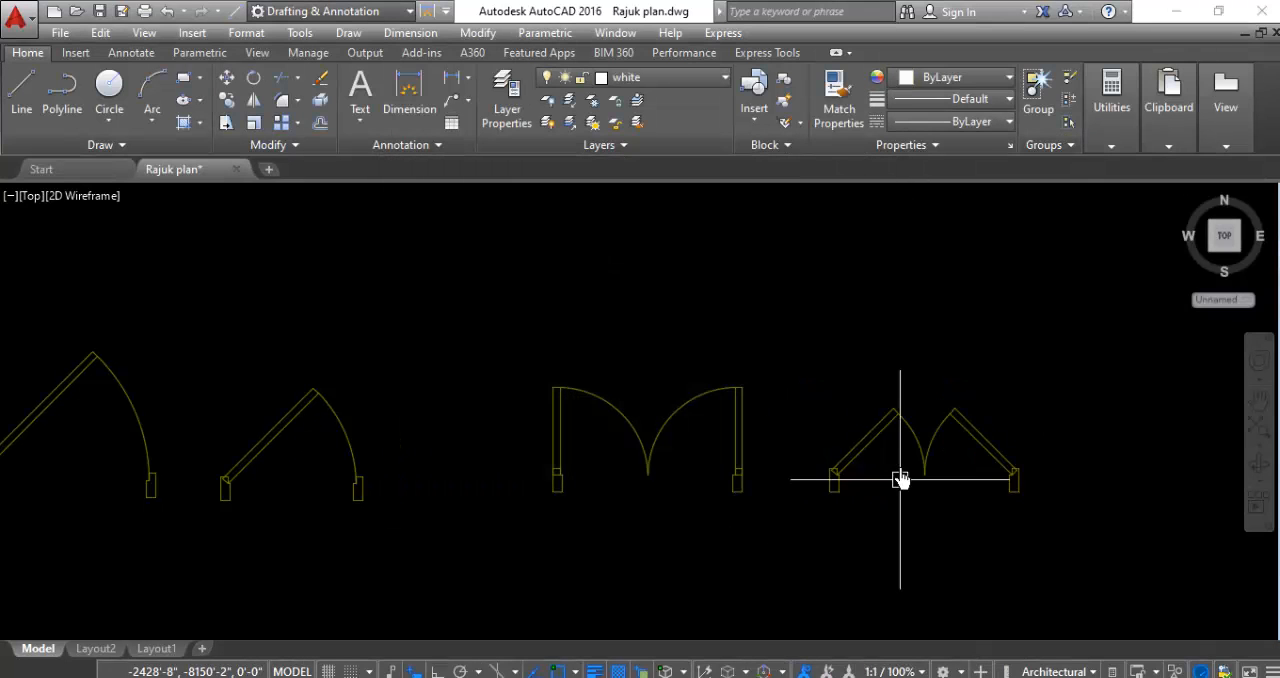
# - Convert the larger fully open single door into a block named "thyfhf"
pyautogui.scroll(-5, 903, 540)
pyautogui.scroll(5, 740, 483)
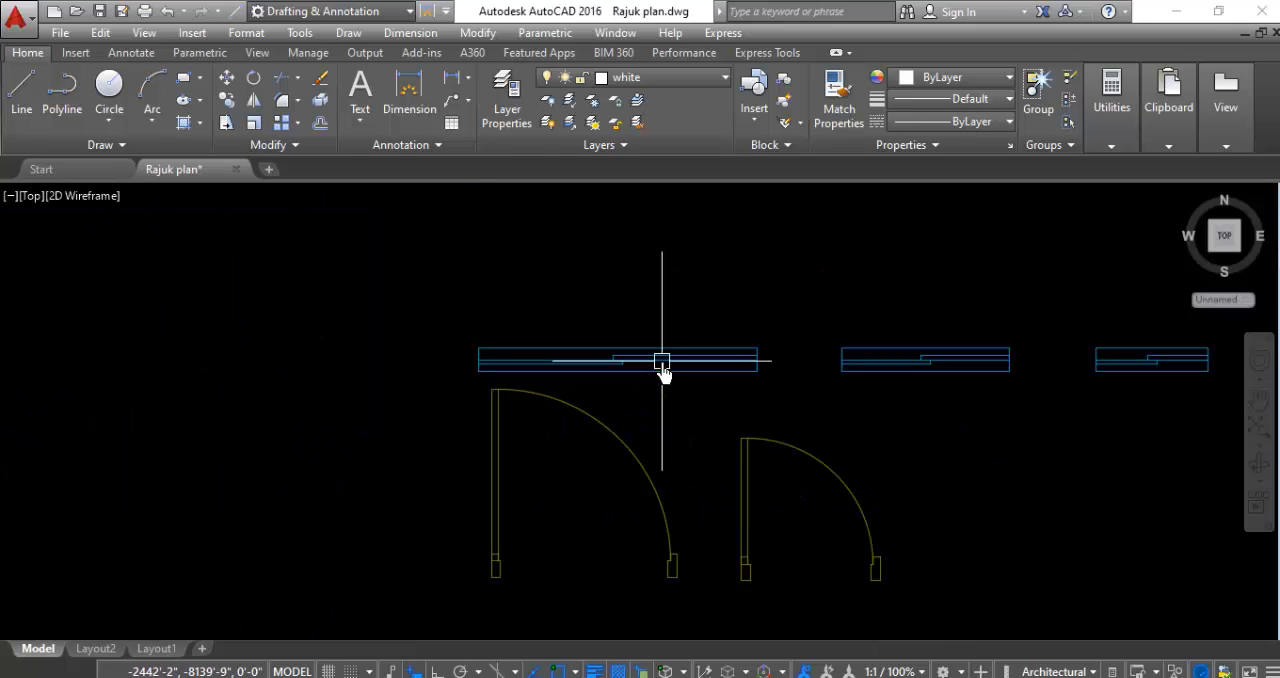
pyautogui.click(709, 411)
pyautogui.click(402, 590)
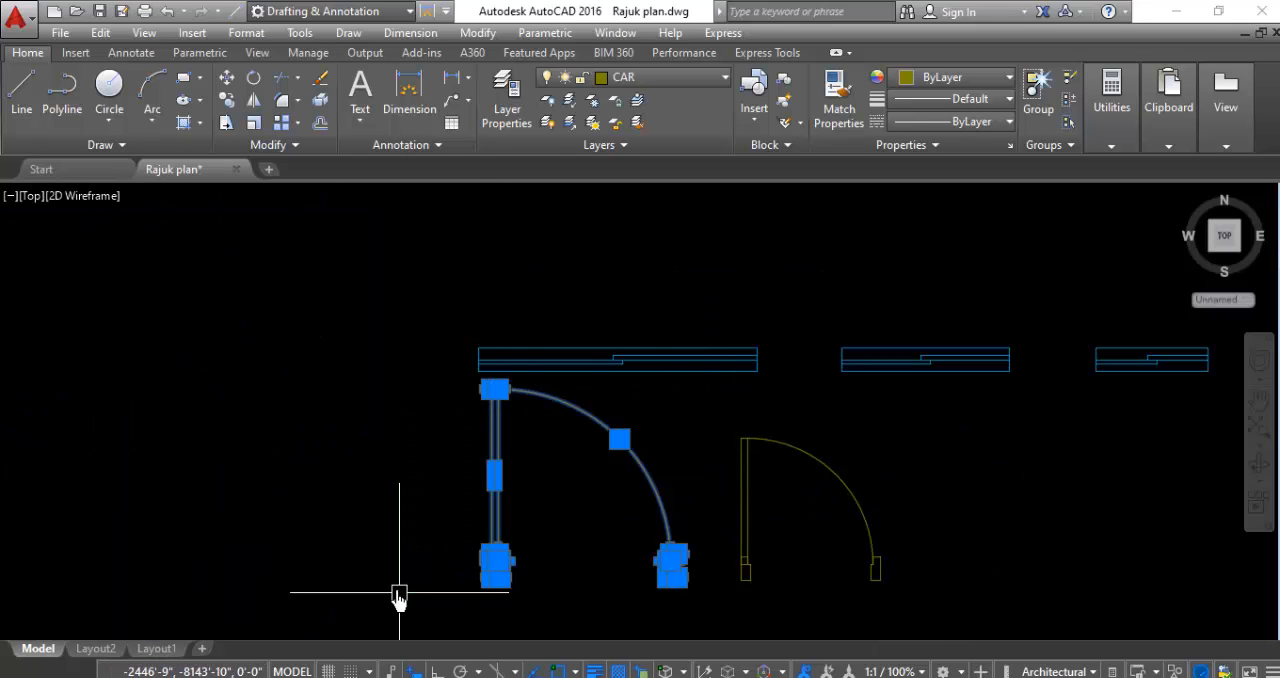
pyautogui.write('b')
pyautogui.press('Return')
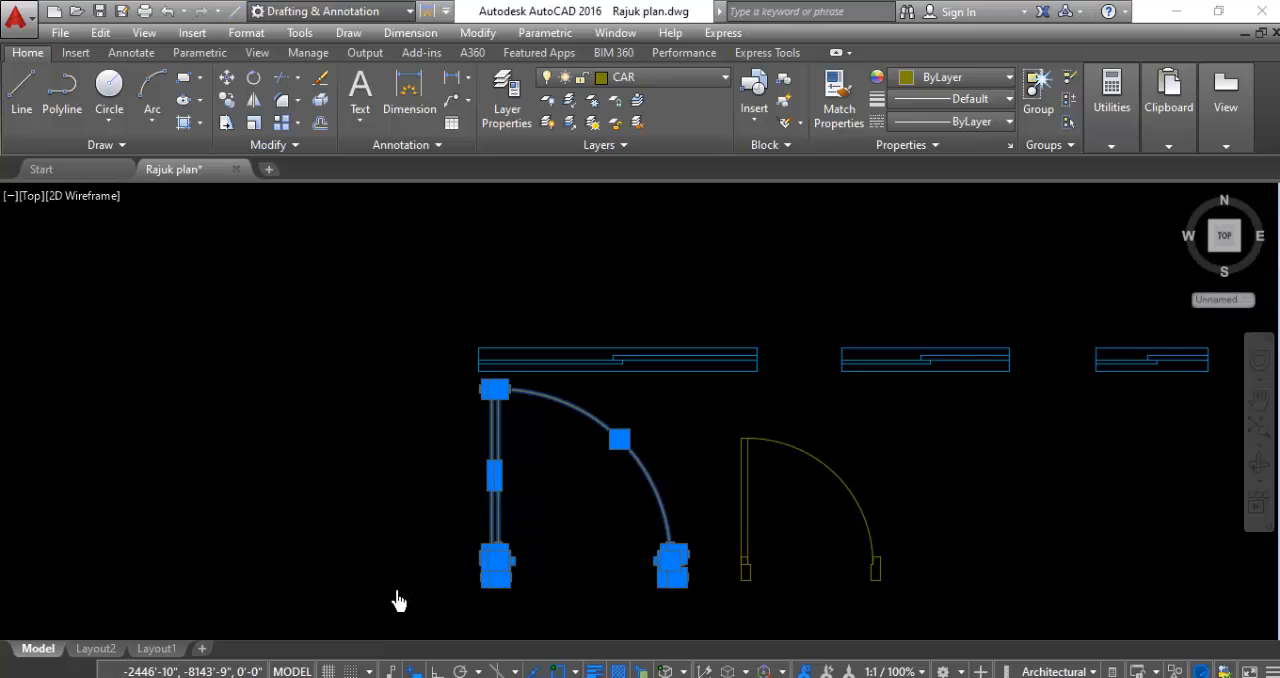
pyautogui.write('thyfhf')
pyautogui.click(710, 511)
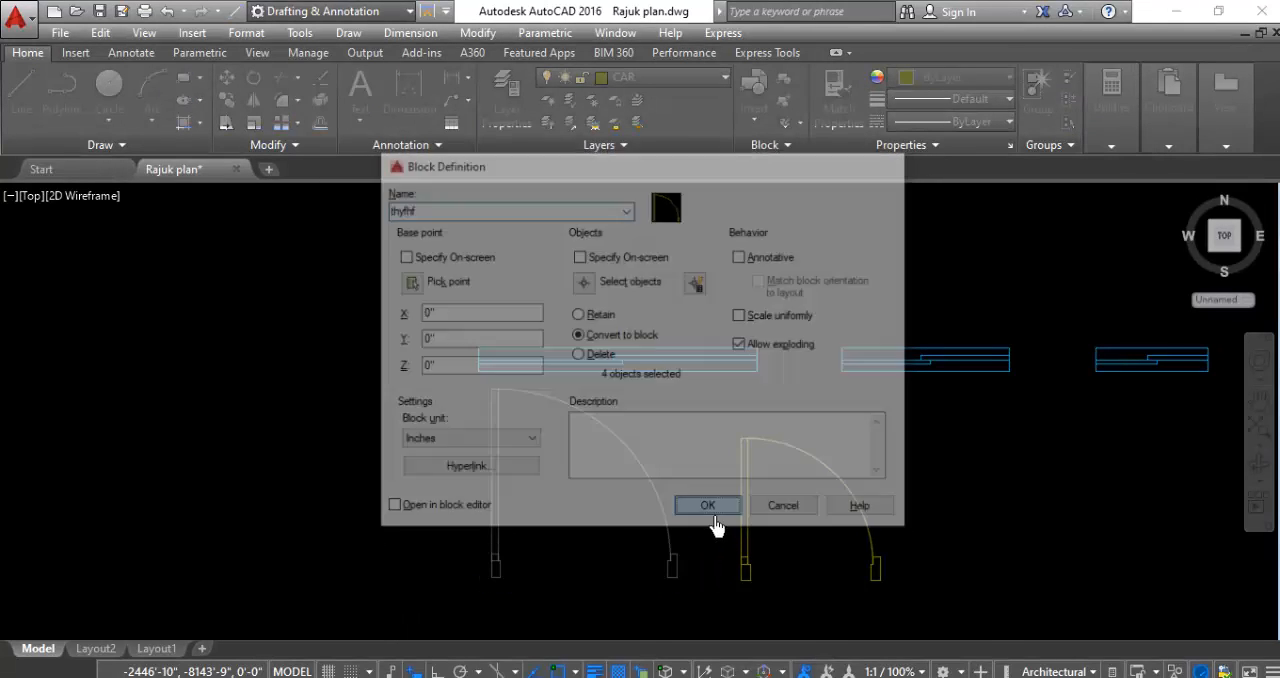
# - Convert the smaller fully open single door into a block named "hghf"
pyautogui.click(943, 416)
pyautogui.click(718, 622)
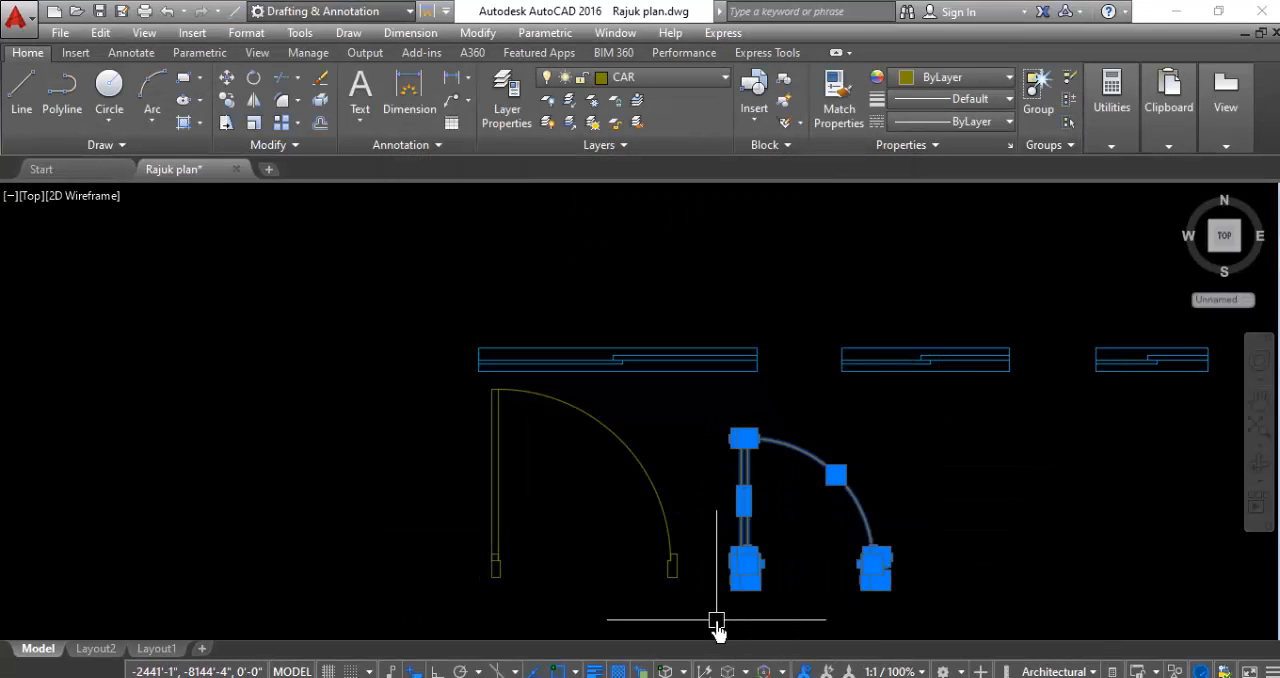
pyautogui.write('b')
pyautogui.press('Return')
pyautogui.write('hghf')
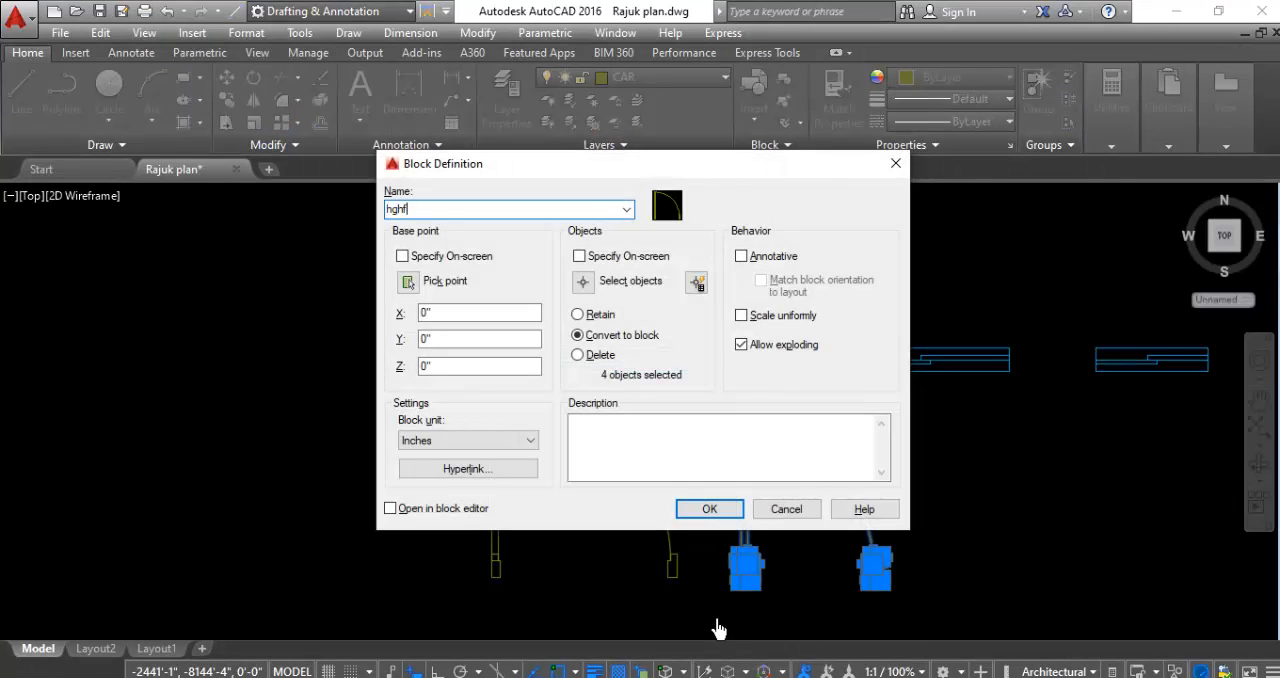
pyautogui.click(710, 510)
# - Copy the longest window block from its lower-left corner into the westernmost wide opening of the floor plan's south wall
pyautogui.scroll(-5, 714, 366)
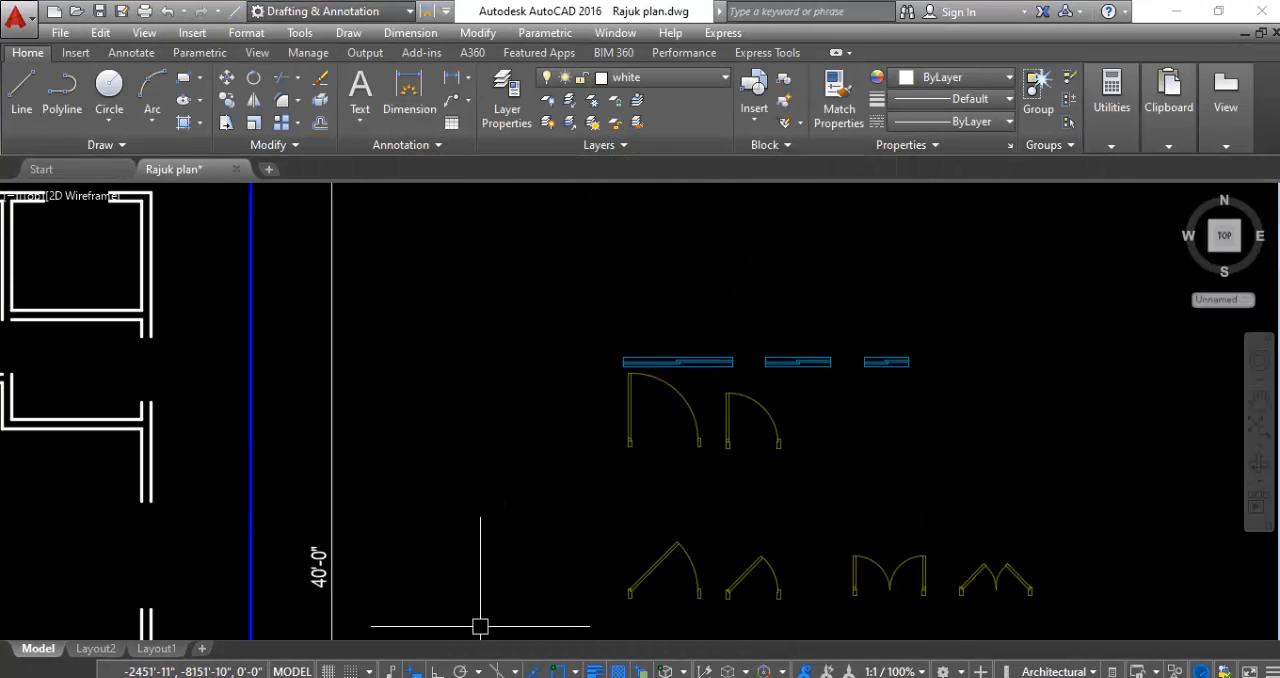
pyautogui.scroll(-4, 740, 392)
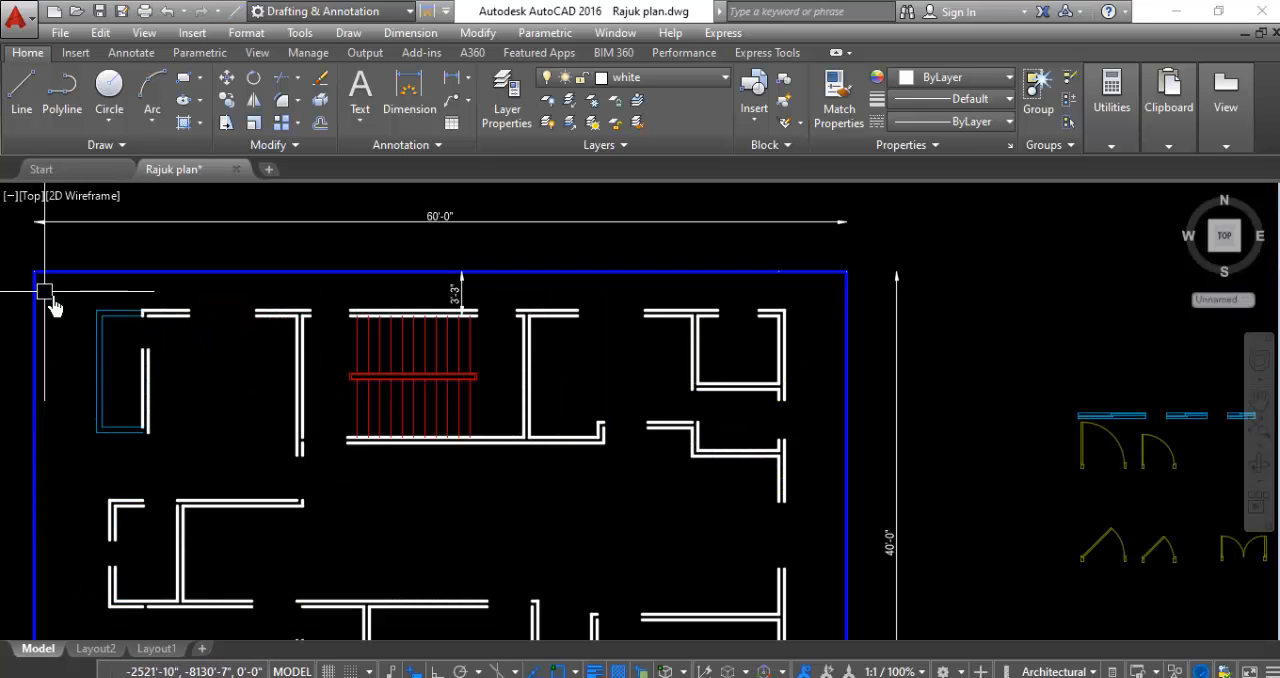
pyautogui.moveTo(95, 324); pyautogui.dragTo(125, 338, button='middle')
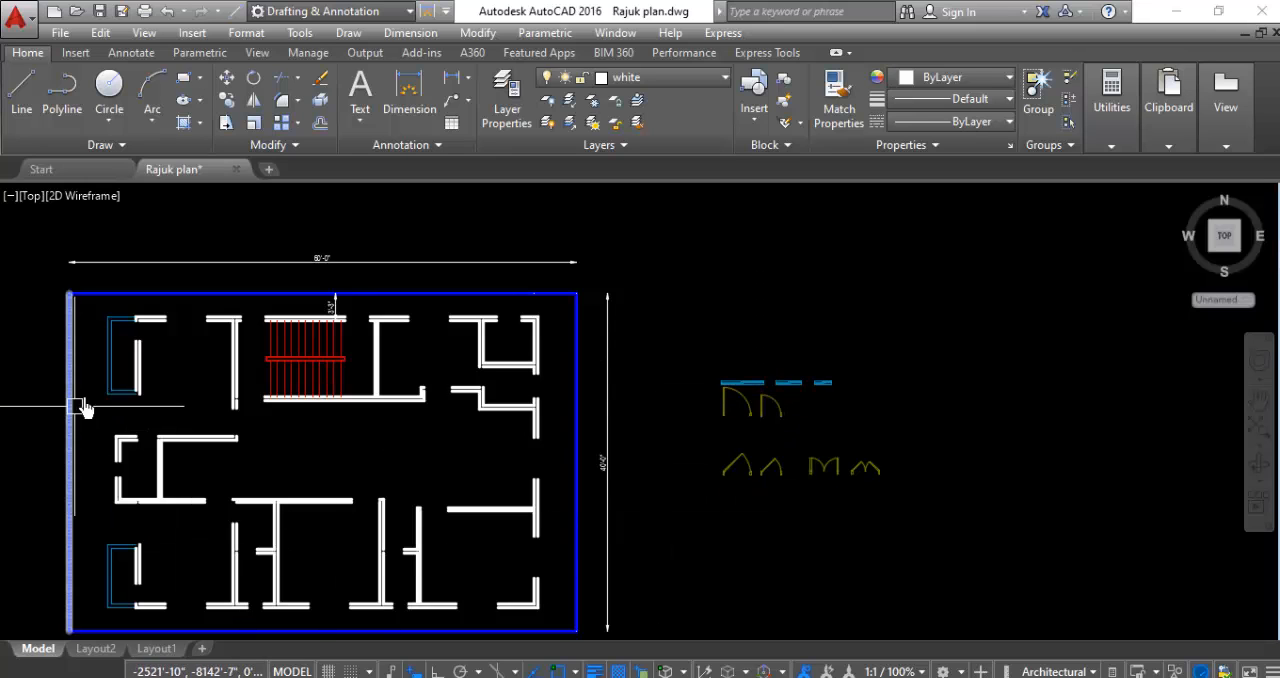
pyautogui.scroll(-2, 605, 340)
pyautogui.scroll(1, 428, 404)
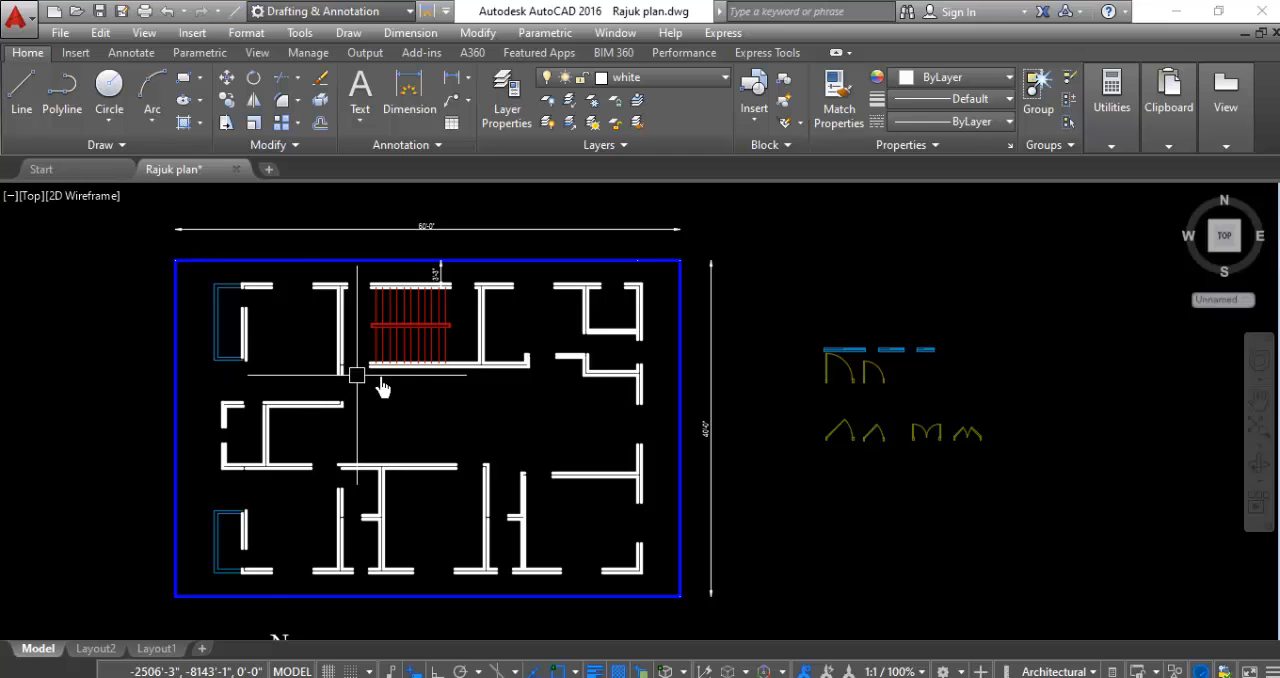
pyautogui.scroll(4, 822, 343)
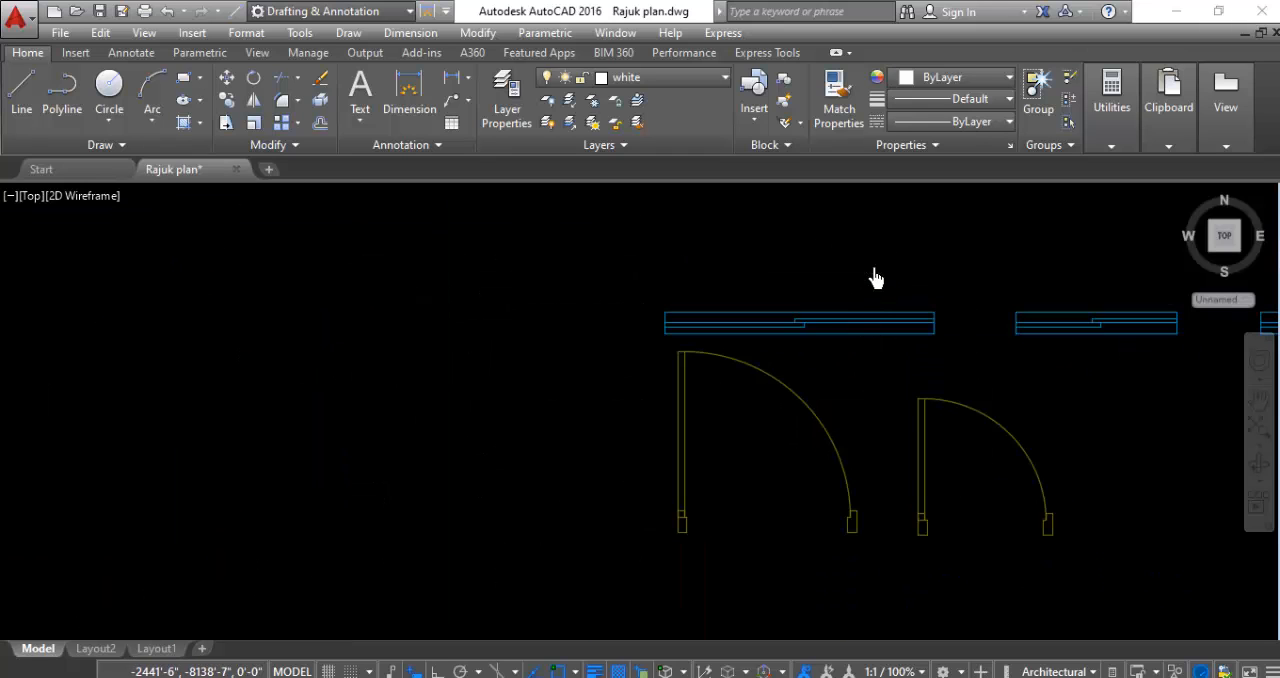
pyautogui.click(873, 268)
pyautogui.click(866, 353)
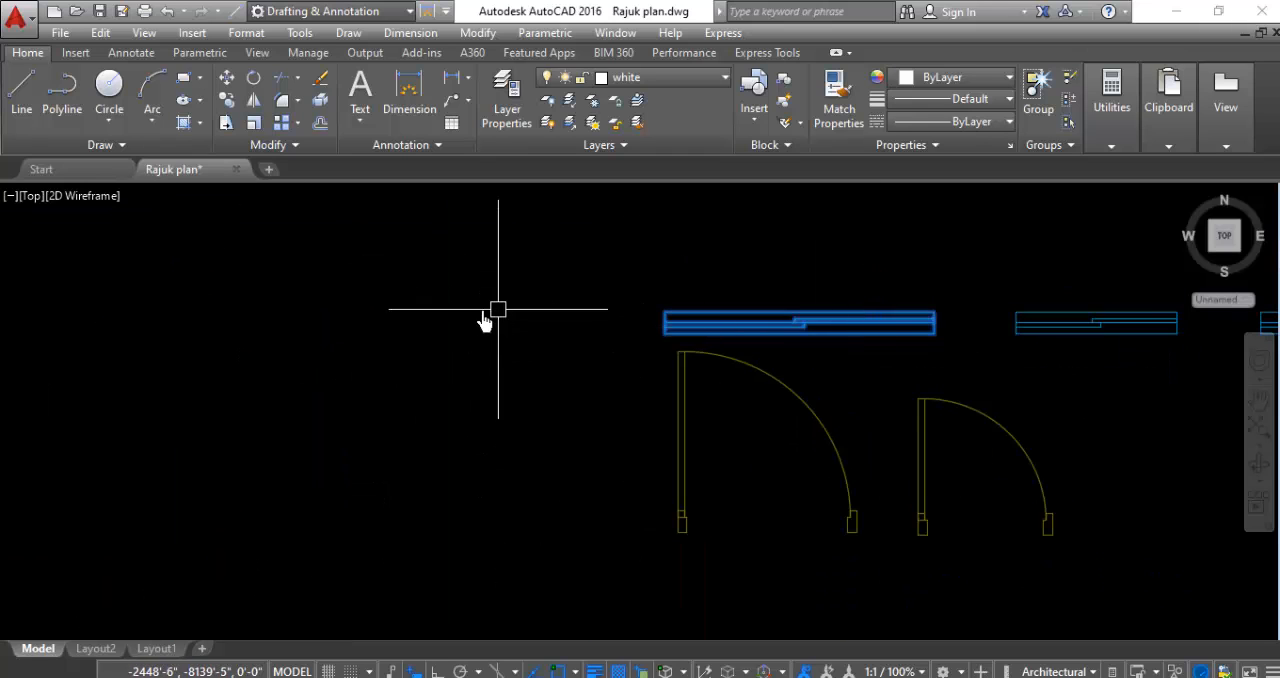
pyautogui.rightClick(455, 320)
pyautogui.click(497, 355)
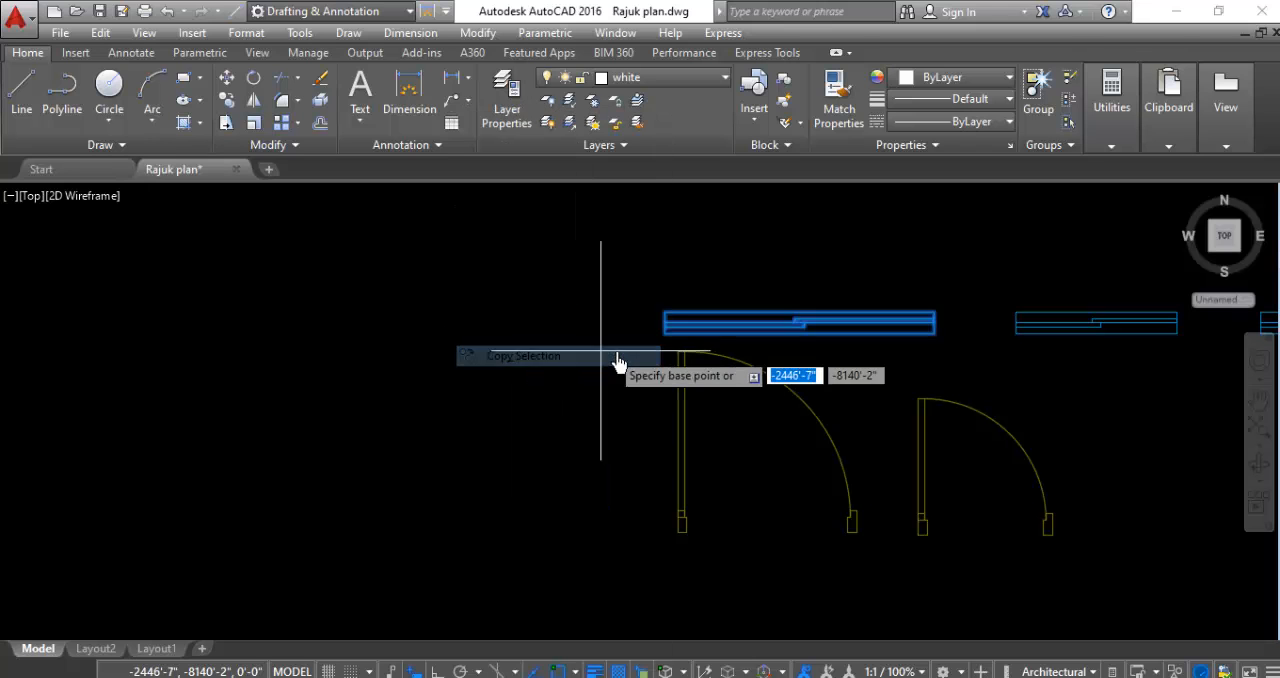
pyautogui.click(660, 335)
pyautogui.scroll(-2, 497, 325)
pyautogui.scroll(-5, 510, 340)
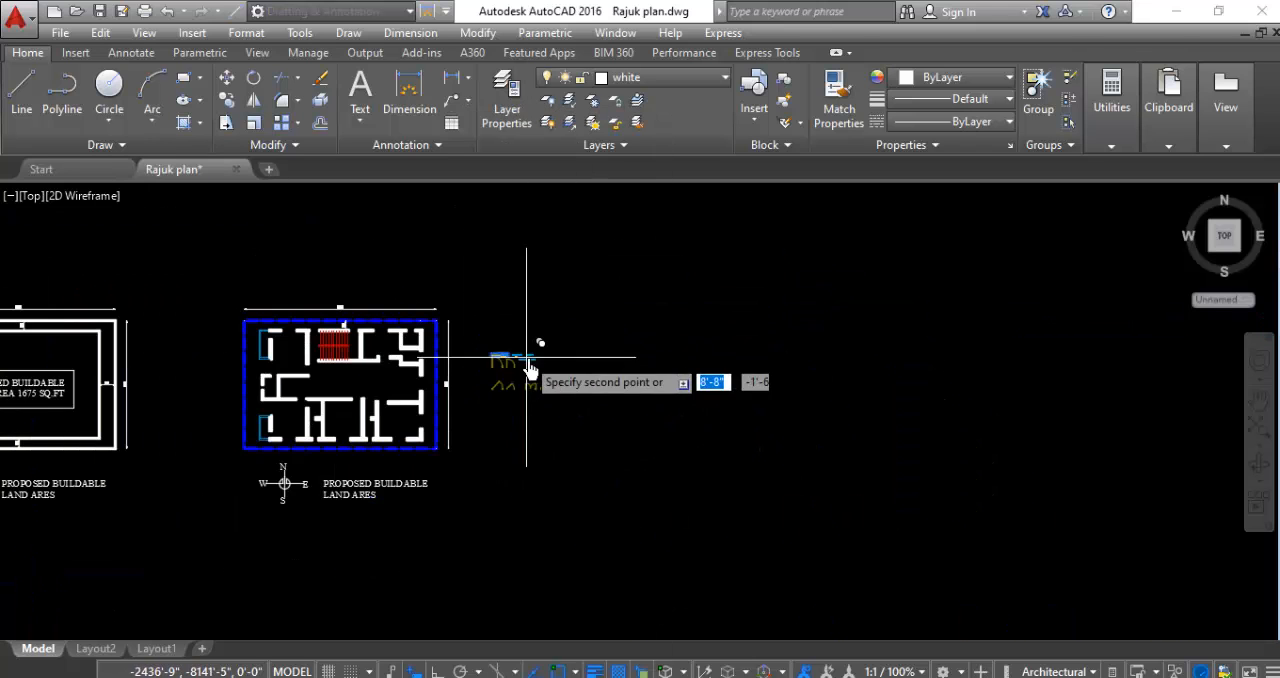
pyautogui.scroll(4, 371, 480)
pyautogui.scroll(3, 477, 420)
pyautogui.scroll(3, 477, 420)
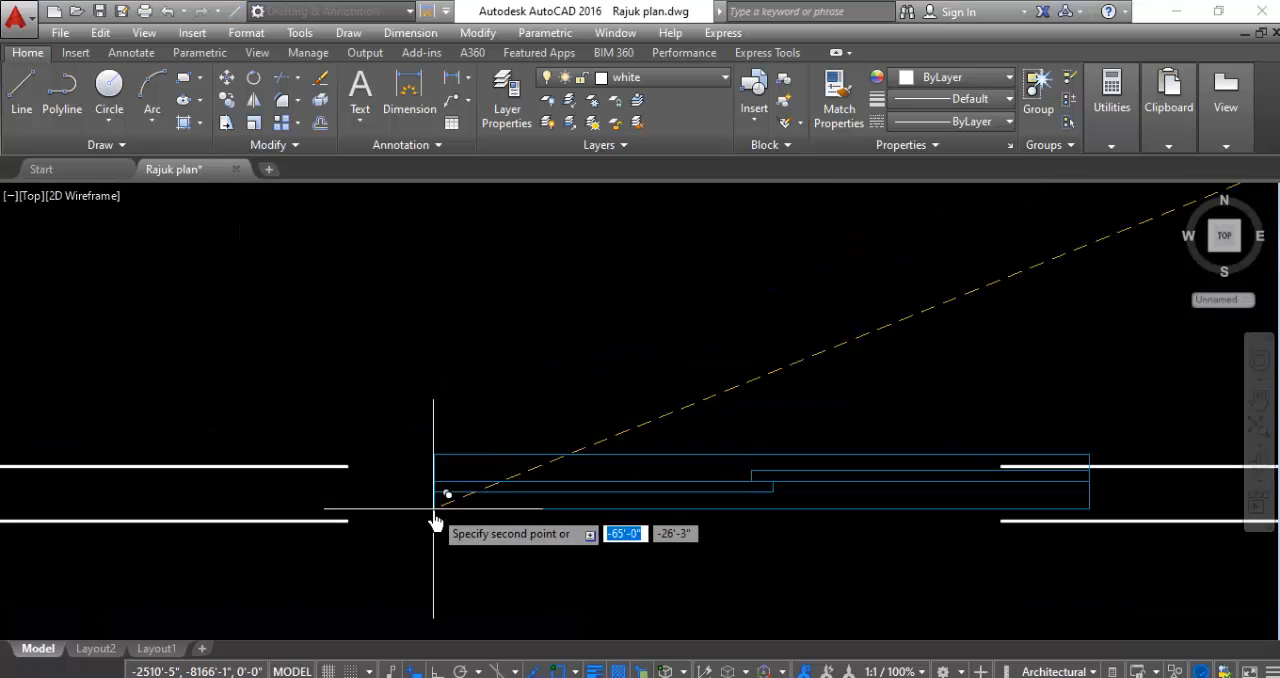
pyautogui.scroll(-3, 360, 497)
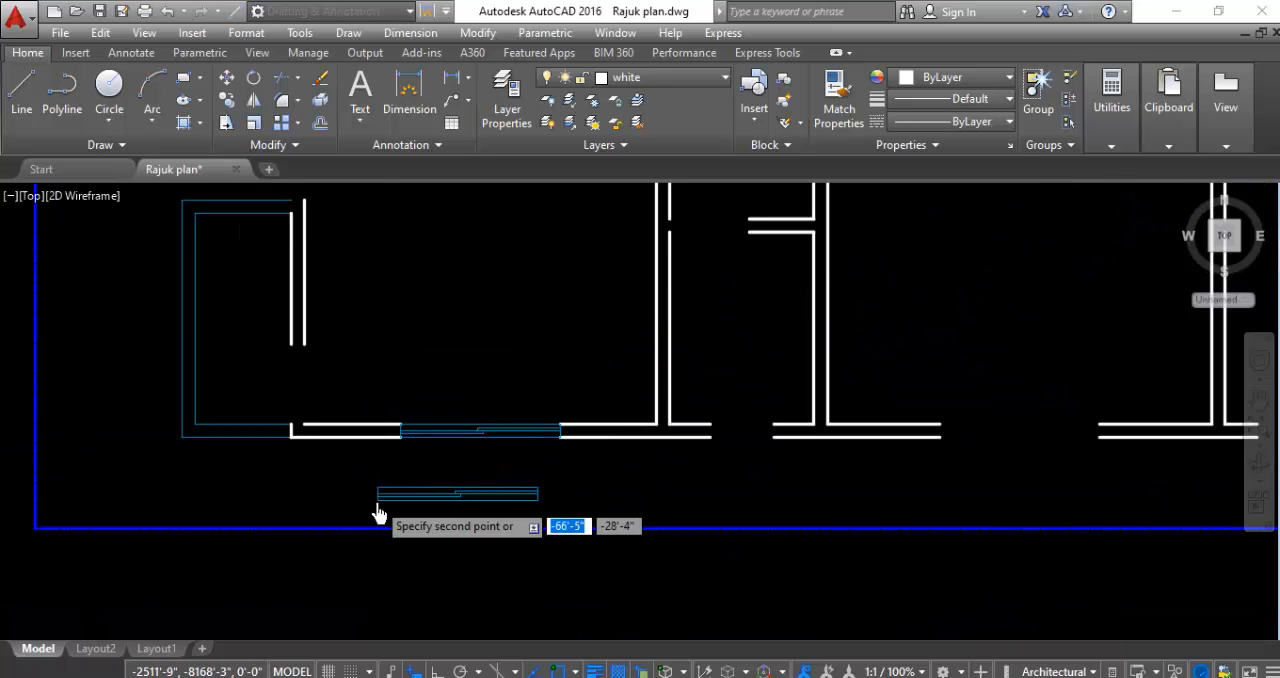
# - Place two more copies of the longest window in the remaining wide openings of the south wall
pyautogui.scroll(5, 691, 500)
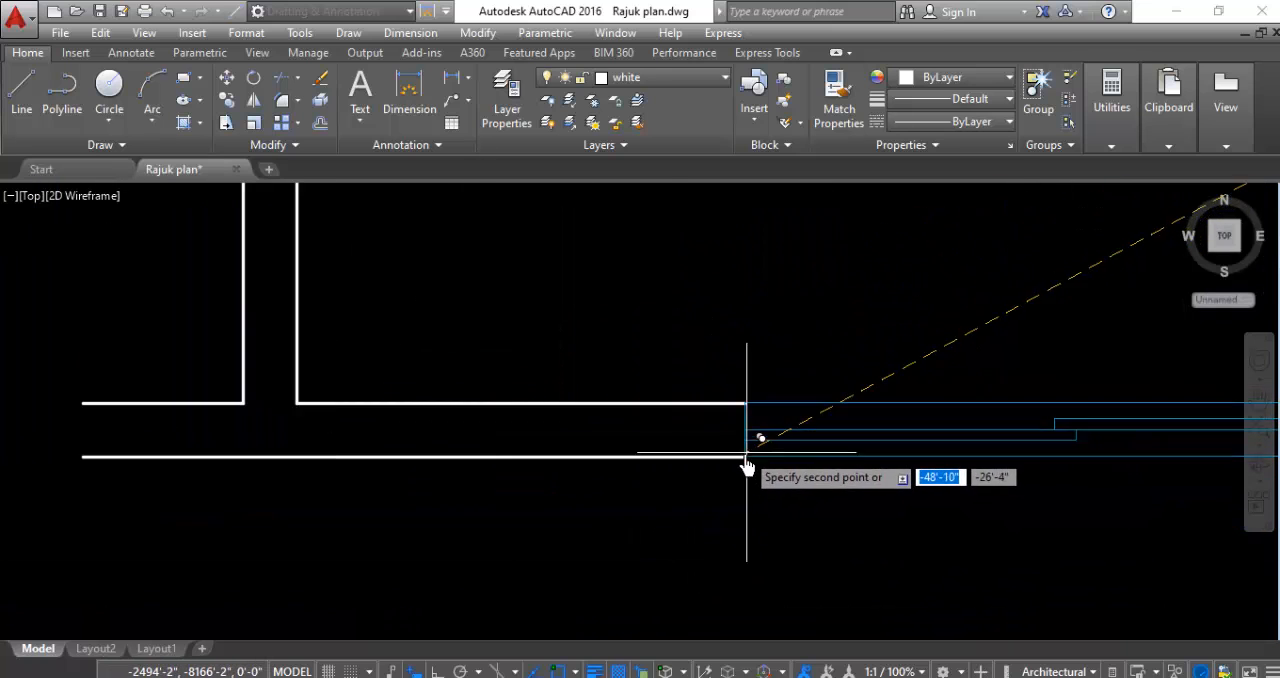
pyautogui.scroll(-5, 334, 480)
pyautogui.scroll(1, 605, 535)
pyautogui.scroll(5, 794, 500)
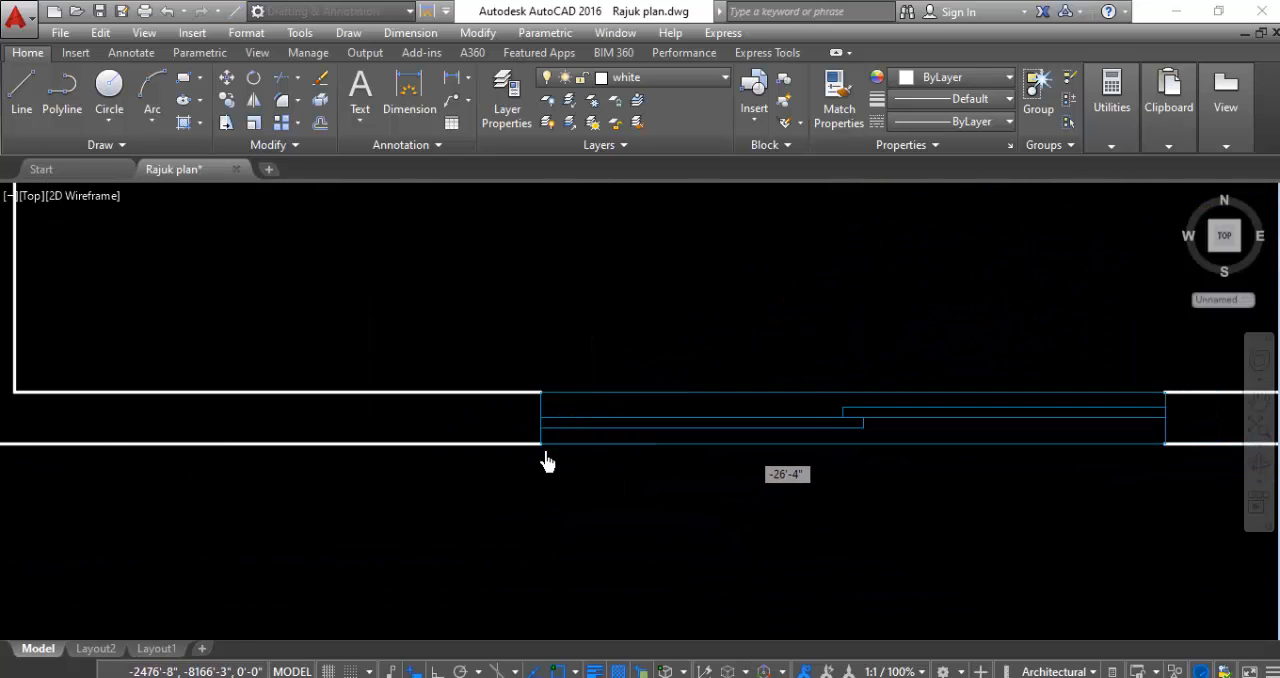
pyautogui.scroll(-5, 580, 560)
# - Place two loose horizontal copies of the longest window beside the two wide openings in the east wall
pyautogui.scroll(2, 797, 392)
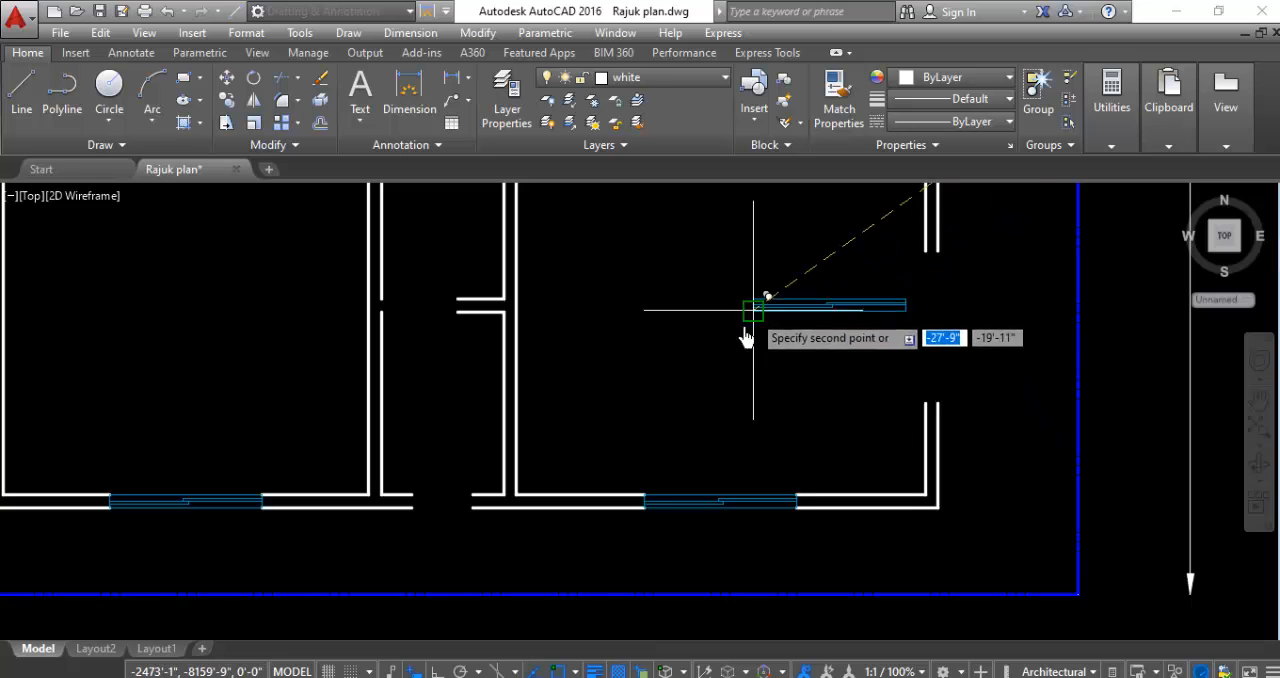
pyautogui.scroll(-6, 802, 594)
pyautogui.scroll(4, 812, 427)
pyautogui.scroll(-5, 765, 470)
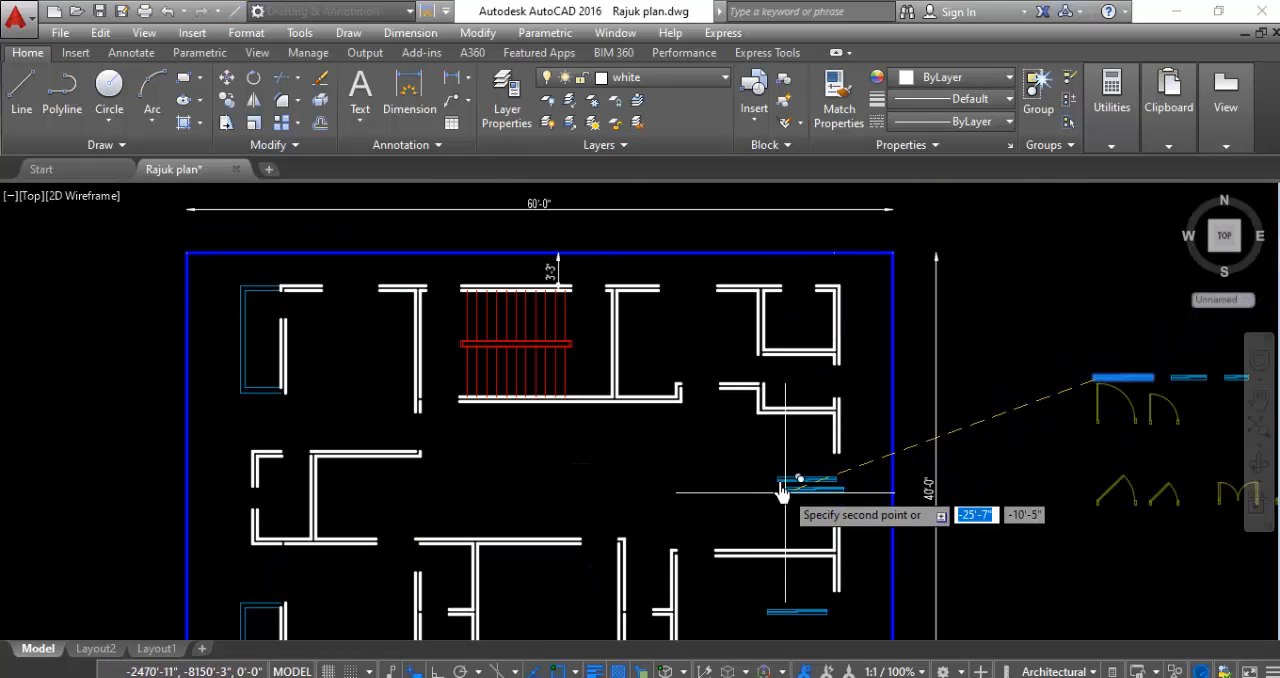
# - Place window copies in the two wide north wall openings and two loose copies inside the northwest and southwest rooms
pyautogui.scroll(6, 706, 337)
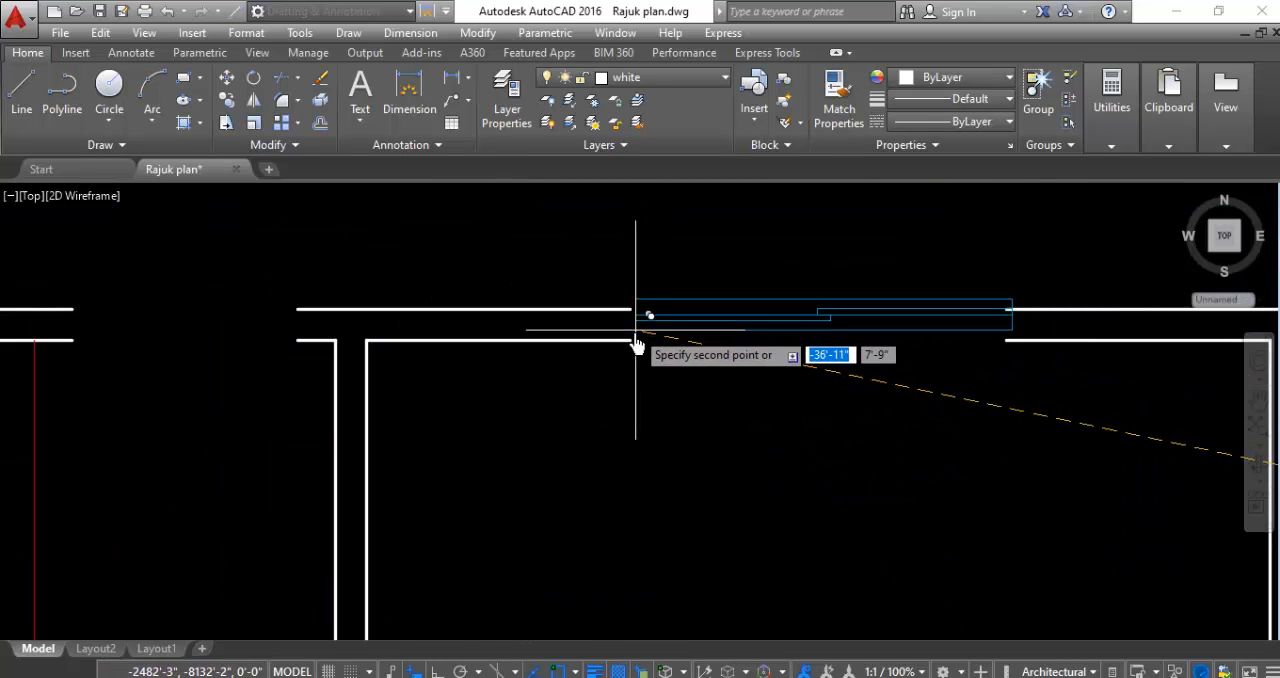
pyautogui.scroll(-8, 806, 400)
pyautogui.scroll(7, 512, 398)
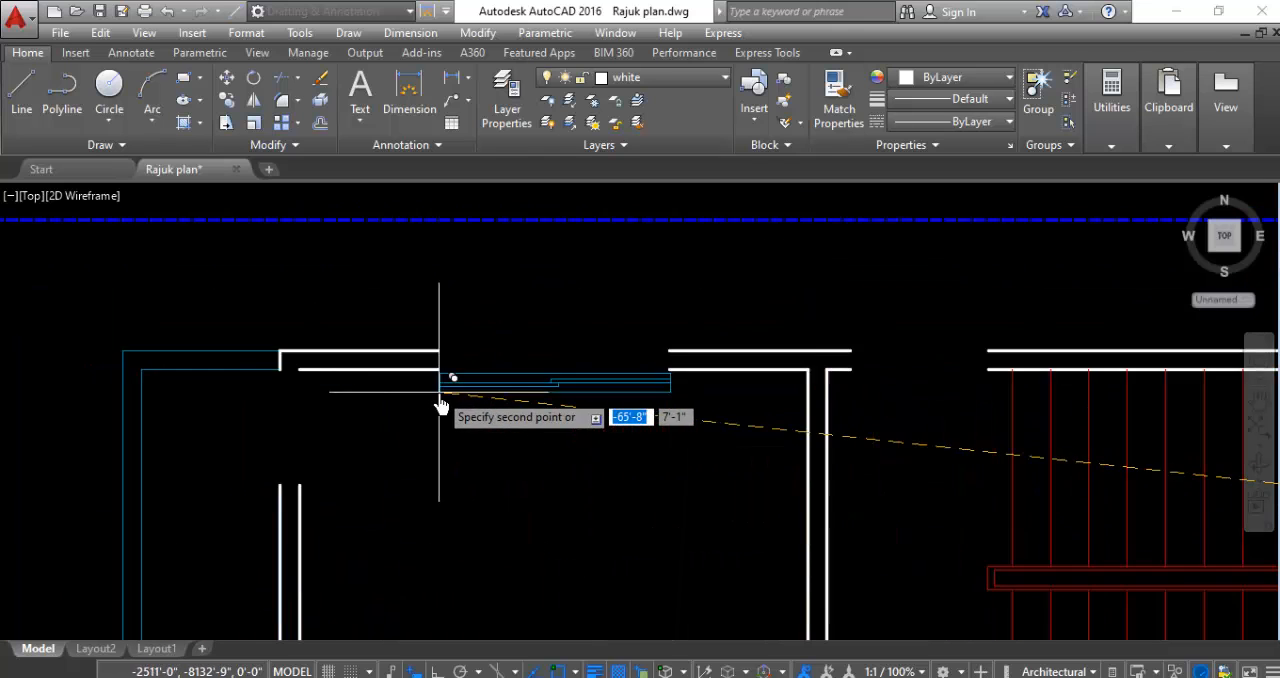
pyautogui.scroll(-7, 430, 348)
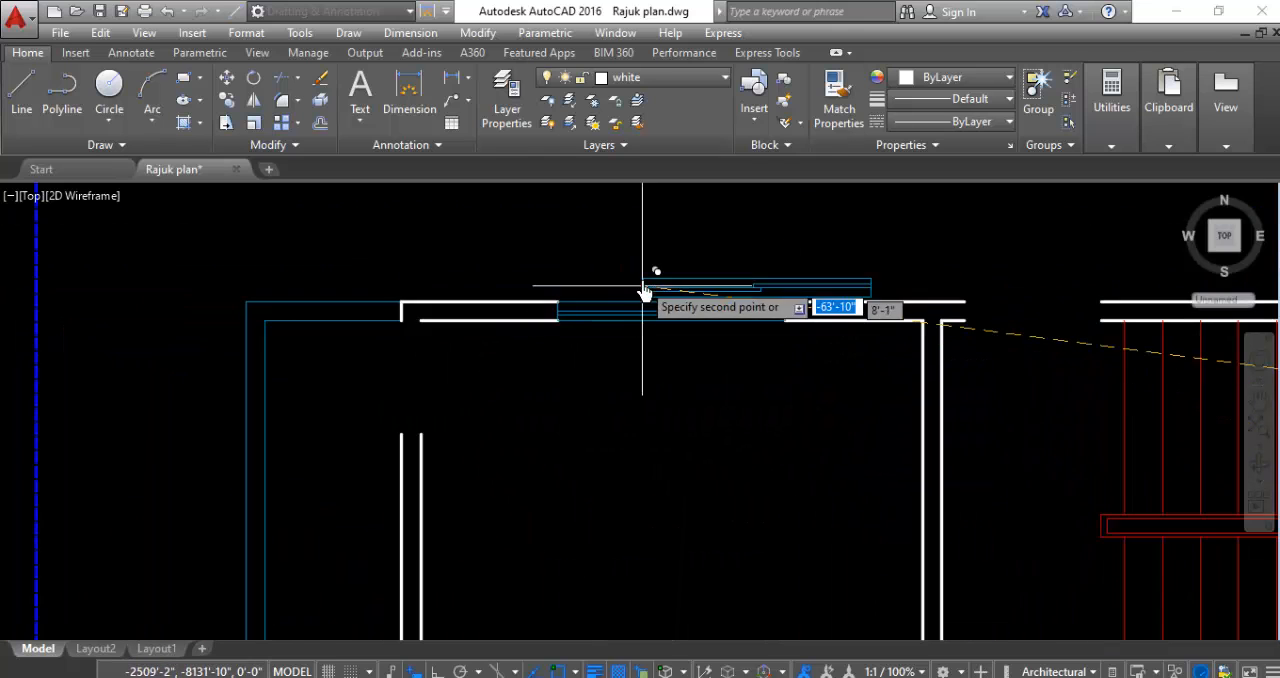
pyautogui.scroll(4, 555, 425)
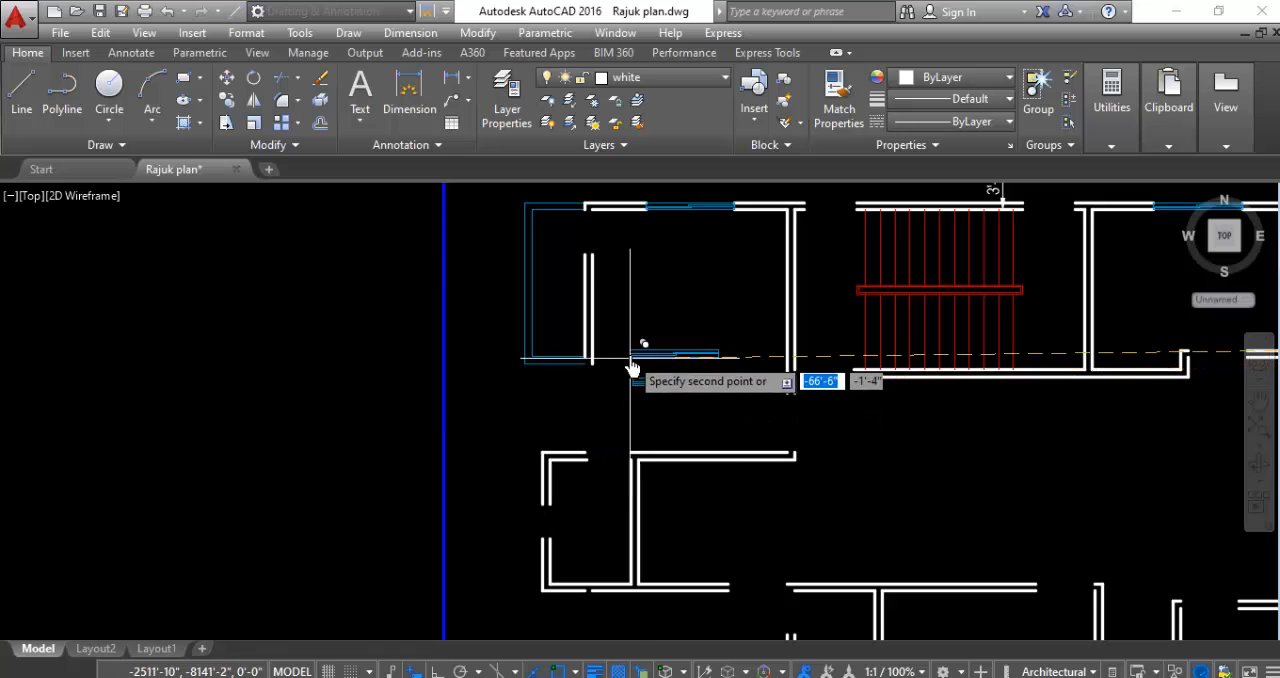
pyautogui.scroll(-2, 600, 368)
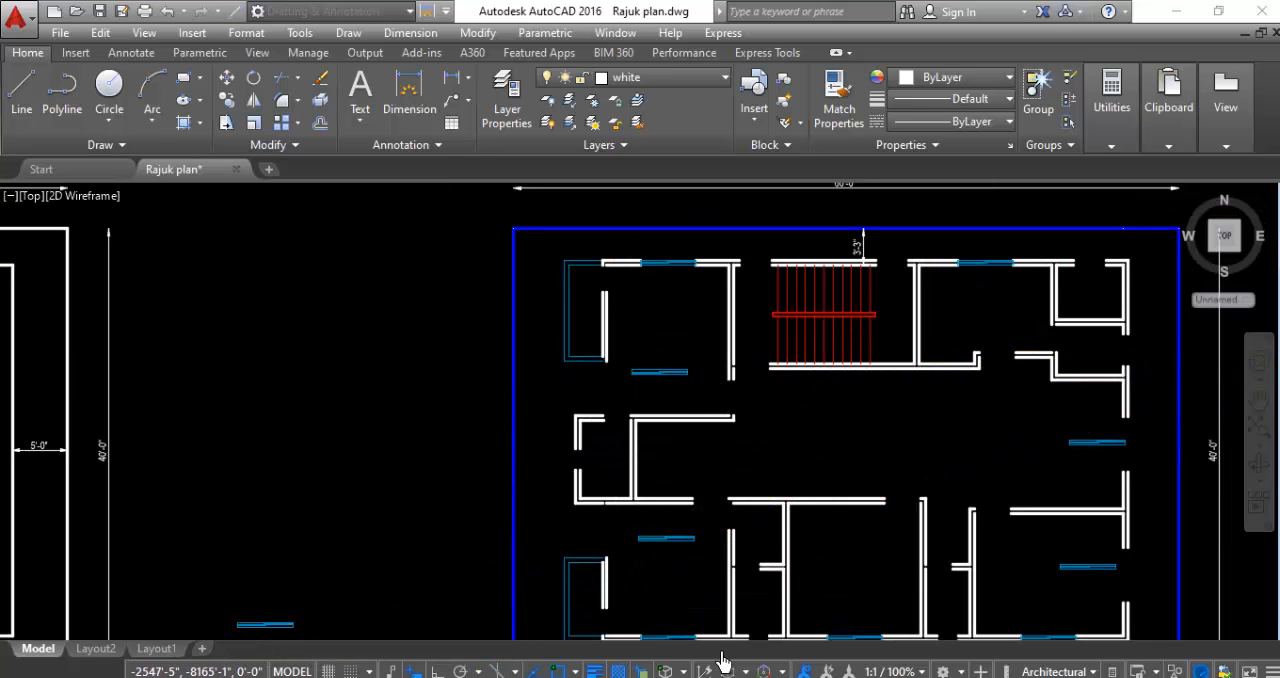
# - Rotate the loose window copy in the southwest room 90° counterclockwise about its lower-left corner so it stands vertically
pyautogui.scroll(4, 712, 540)
pyautogui.scroll(-2, 428, 490)
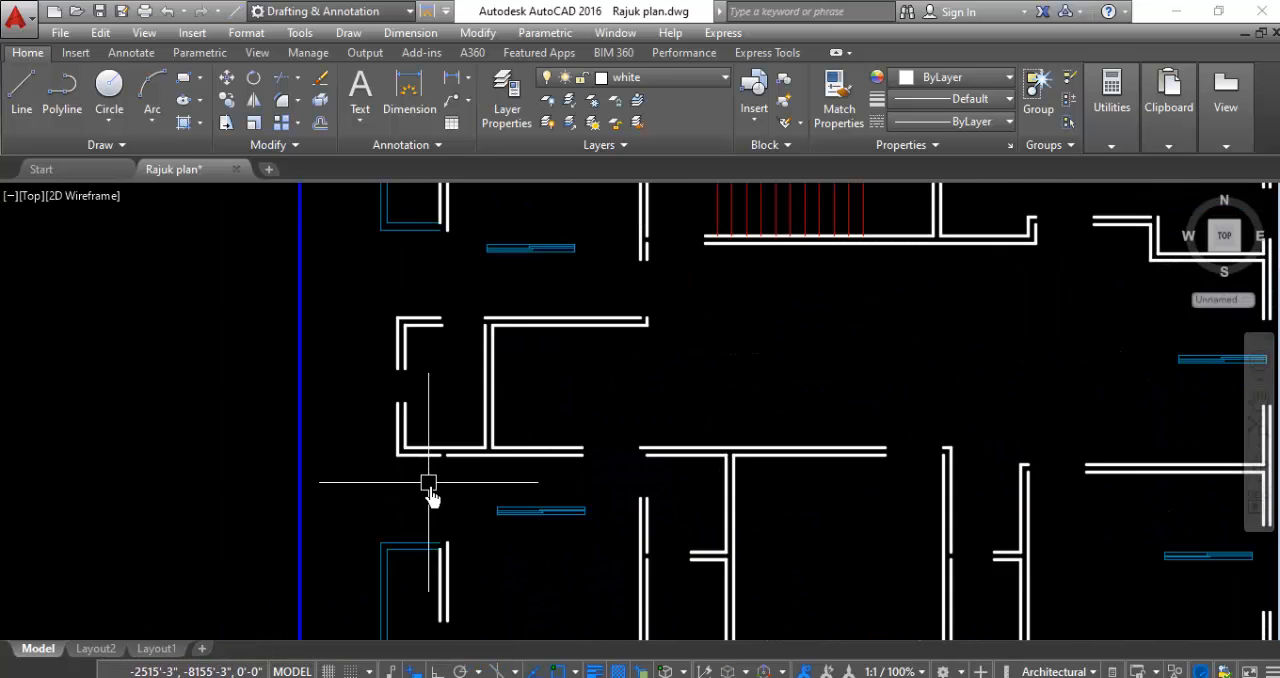
pyautogui.scroll(4, 455, 478)
pyautogui.scroll(2, 451, 414)
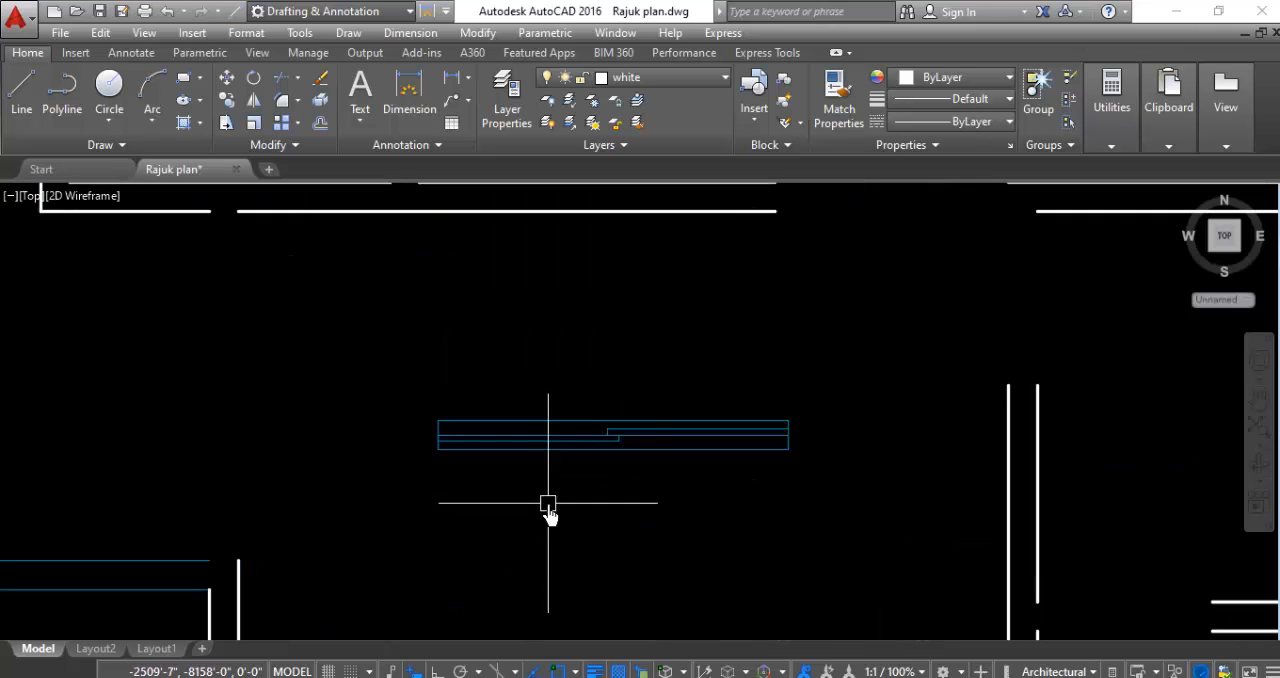
pyautogui.click(576, 375)
pyautogui.click(426, 538)
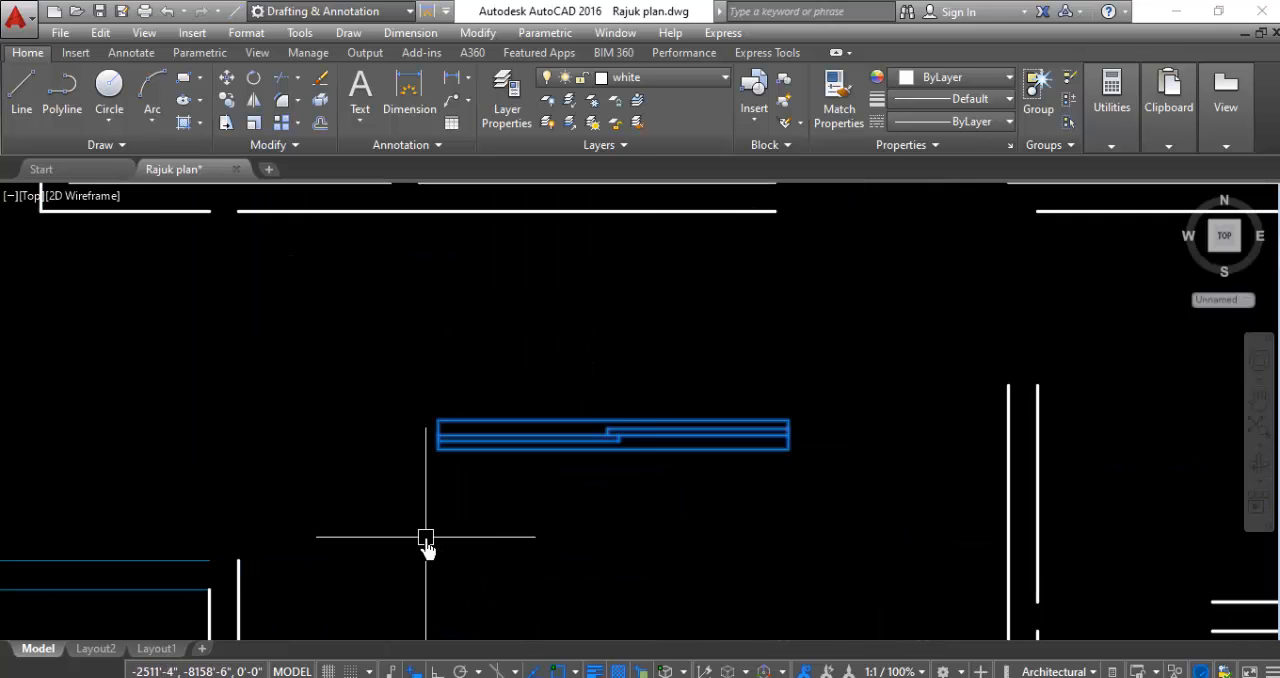
pyautogui.rightClick(427, 549)
pyautogui.click(476, 397)
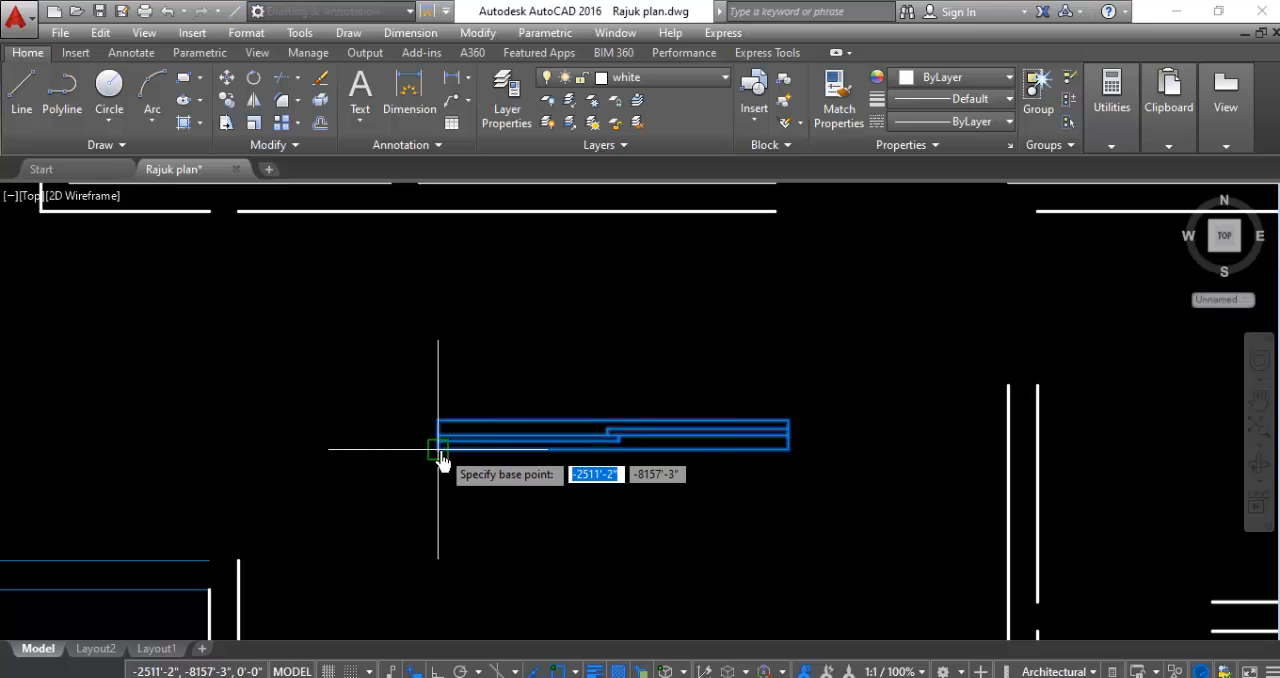
pyautogui.click(437, 448)
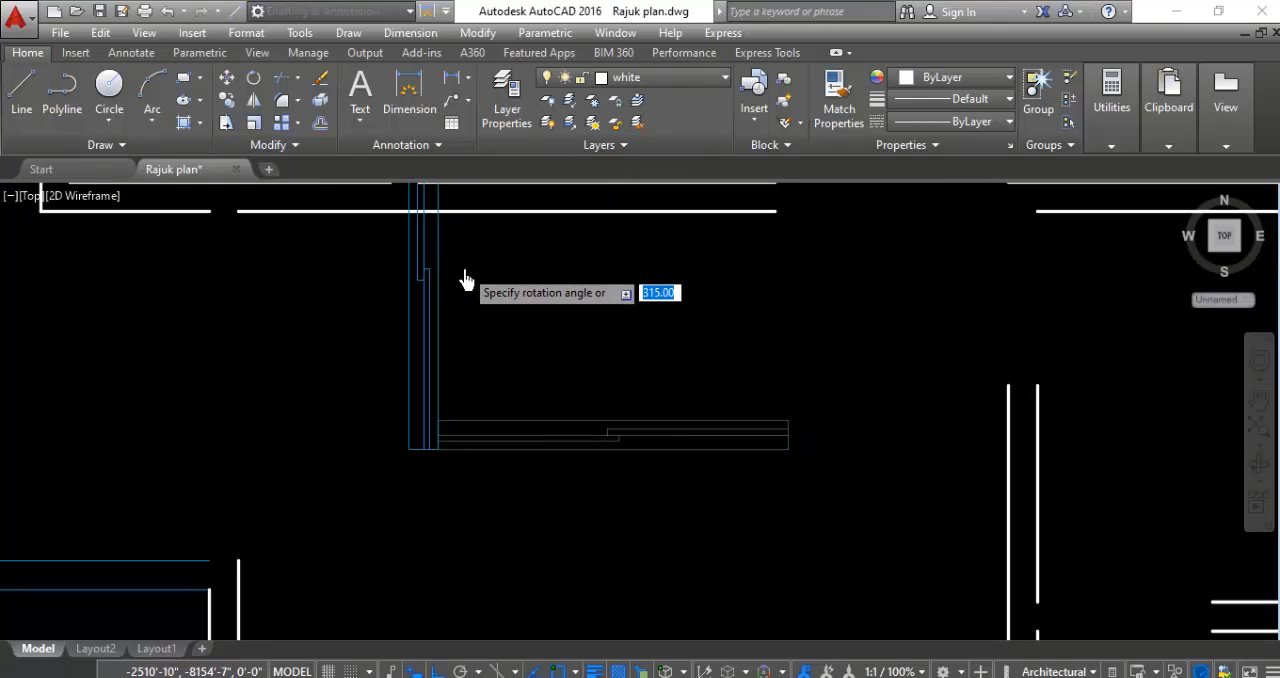
pyautogui.click(465, 290)
# - Move the vertical window in the southwest room by its lower-right corner into the opening in the west wall
pyautogui.click(428, 340)
pyautogui.rightClick(220, 366)
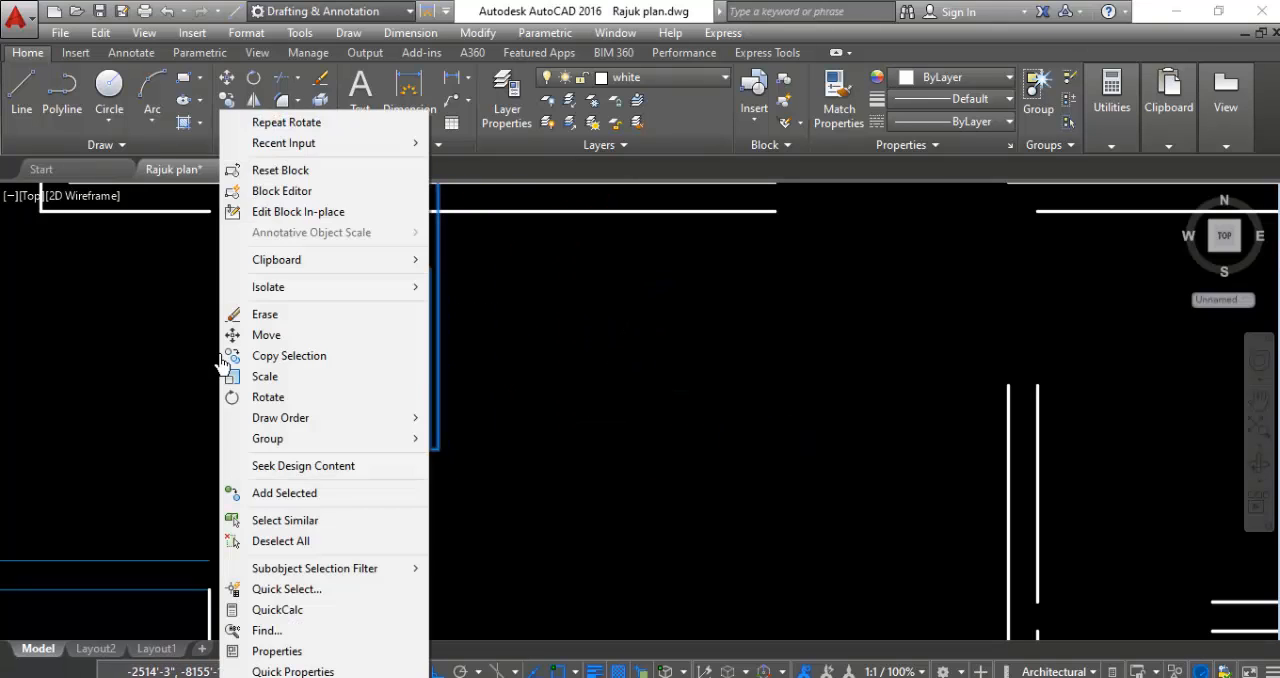
pyautogui.click(250, 335)
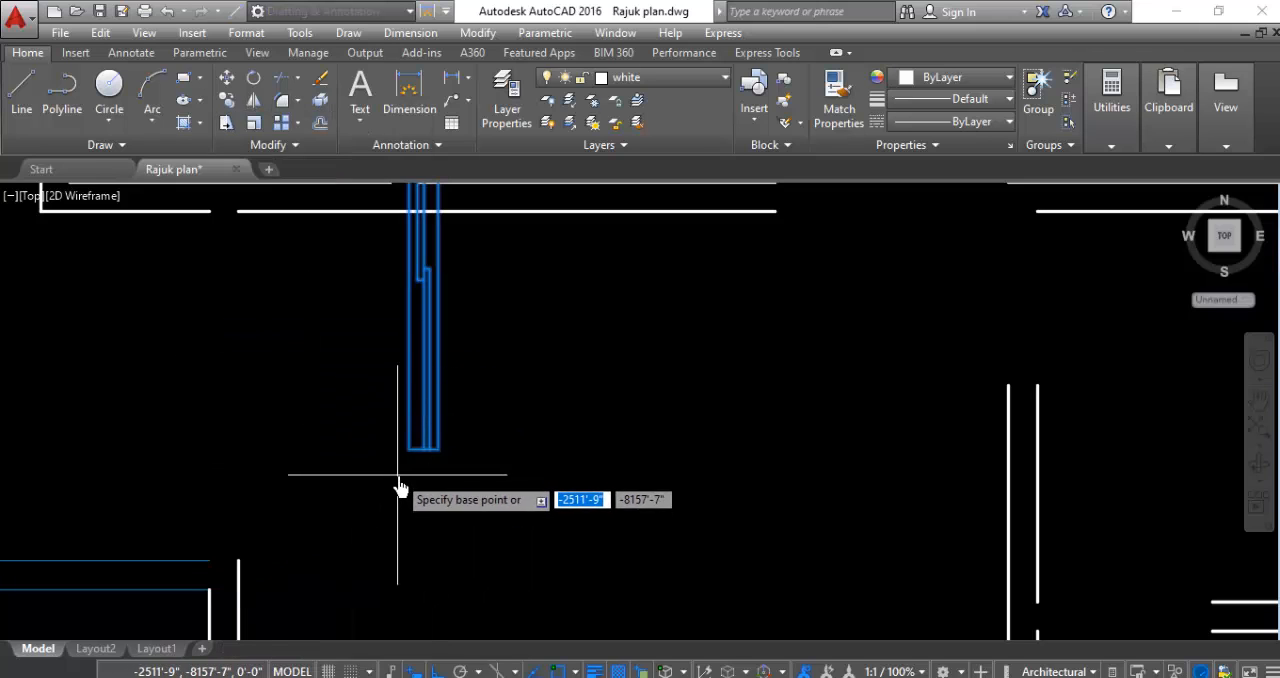
pyautogui.click(438, 449)
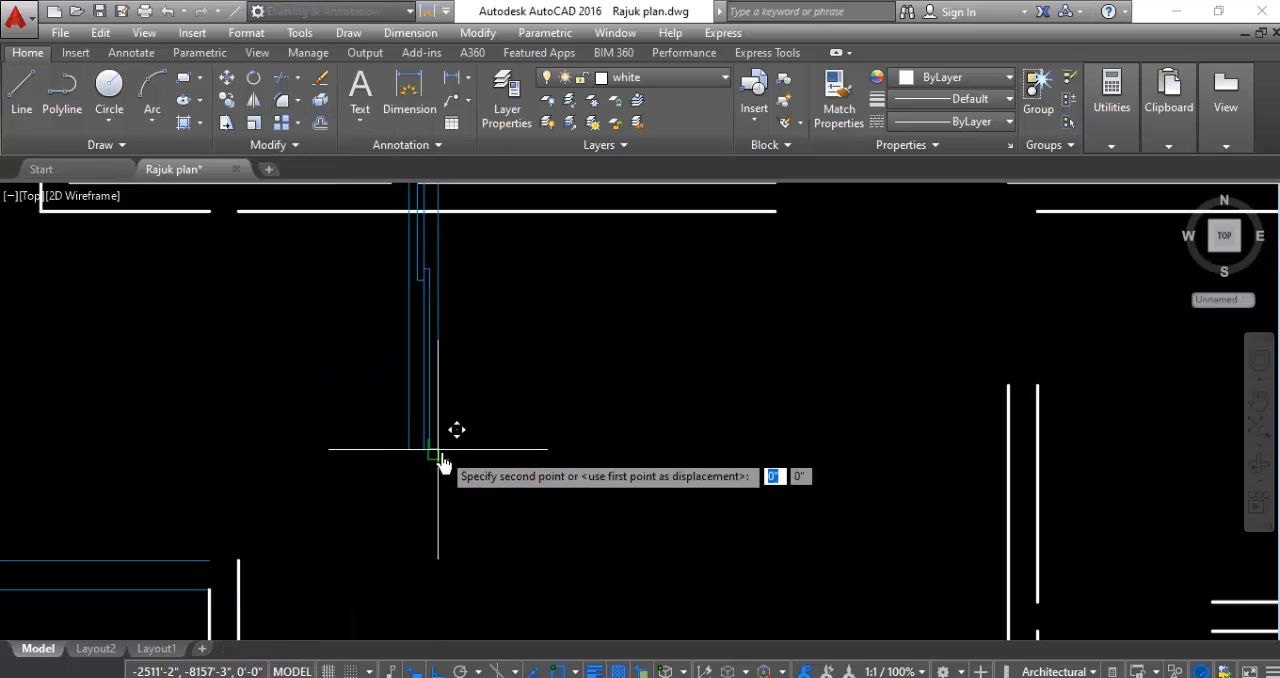
pyautogui.click(232, 560)
pyautogui.scroll(-2, 370, 590)
pyautogui.scroll(-3, 382, 606)
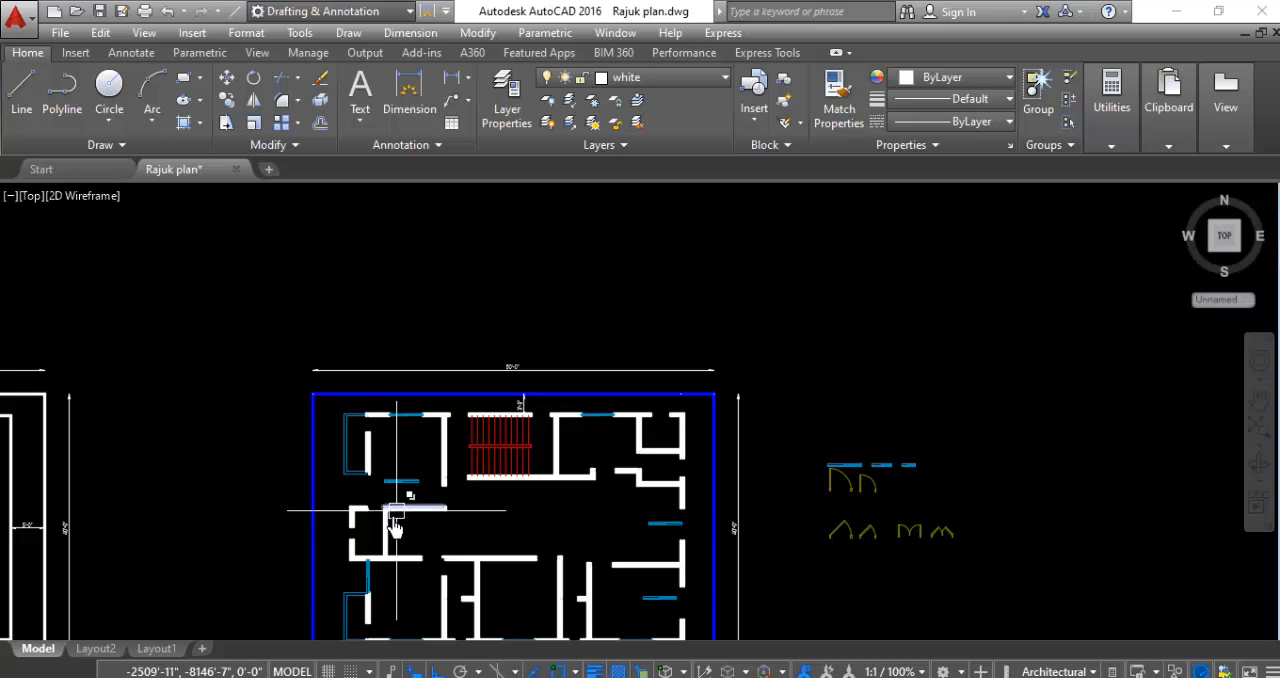
# - Rotate the loose window copy in the northwest room 90° counterclockwise about a point near its east end
pyautogui.scroll(4, 403, 522)
pyautogui.click(429, 423)
pyautogui.click(354, 471)
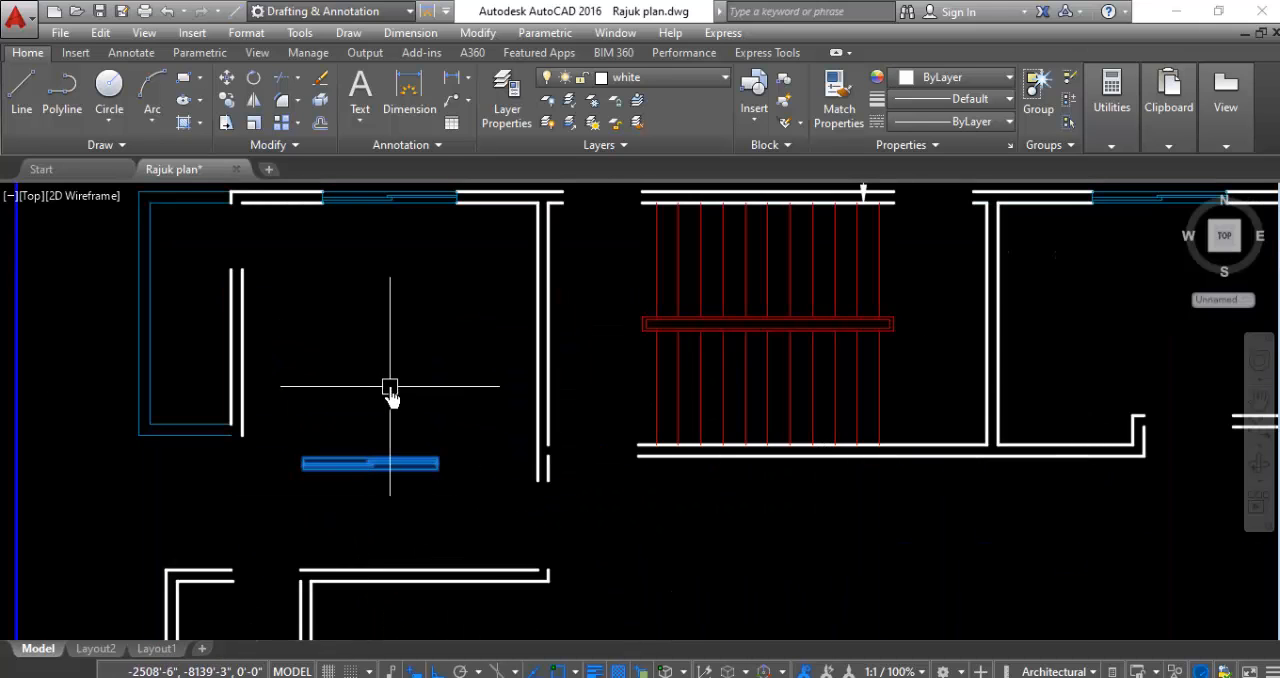
pyautogui.rightClick(391, 394)
pyautogui.click(438, 397)
pyautogui.click(425, 463)
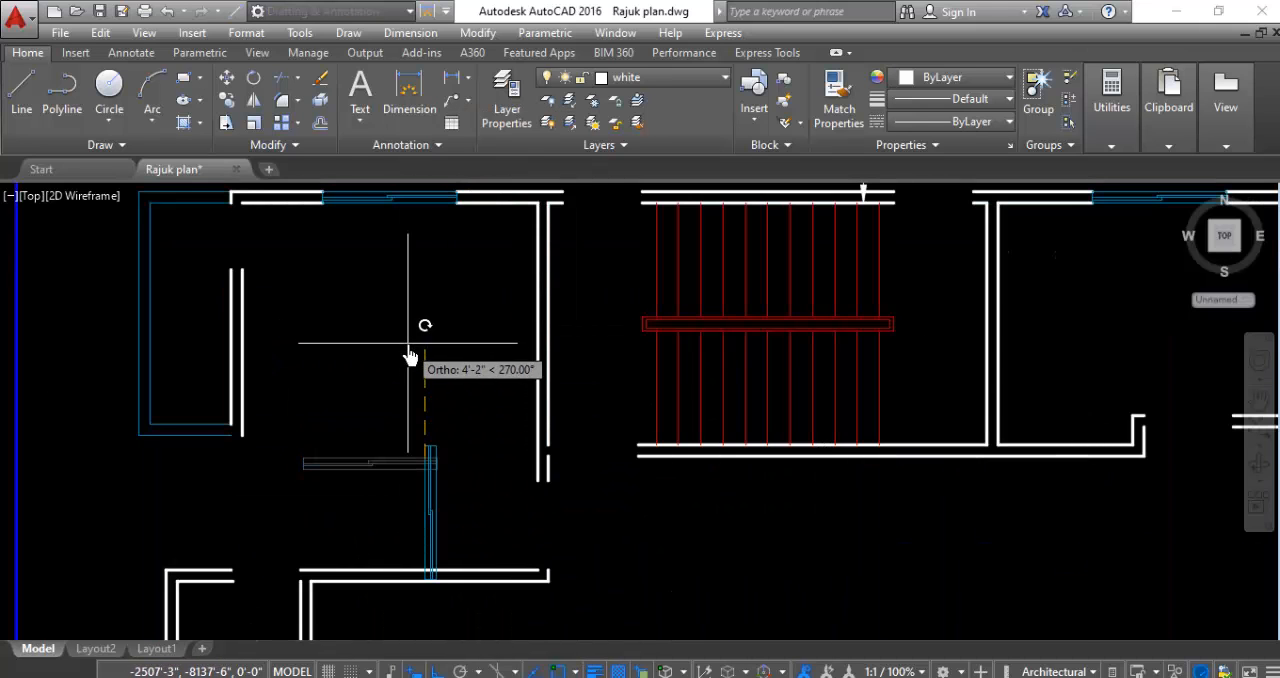
pyautogui.click(417, 366)
# - Move the vertical window in the northwest room by its upper-right corner into the west wall opening just below the balcony outline
pyautogui.click(463, 400)
pyautogui.click(352, 440)
pyautogui.rightClick(354, 410)
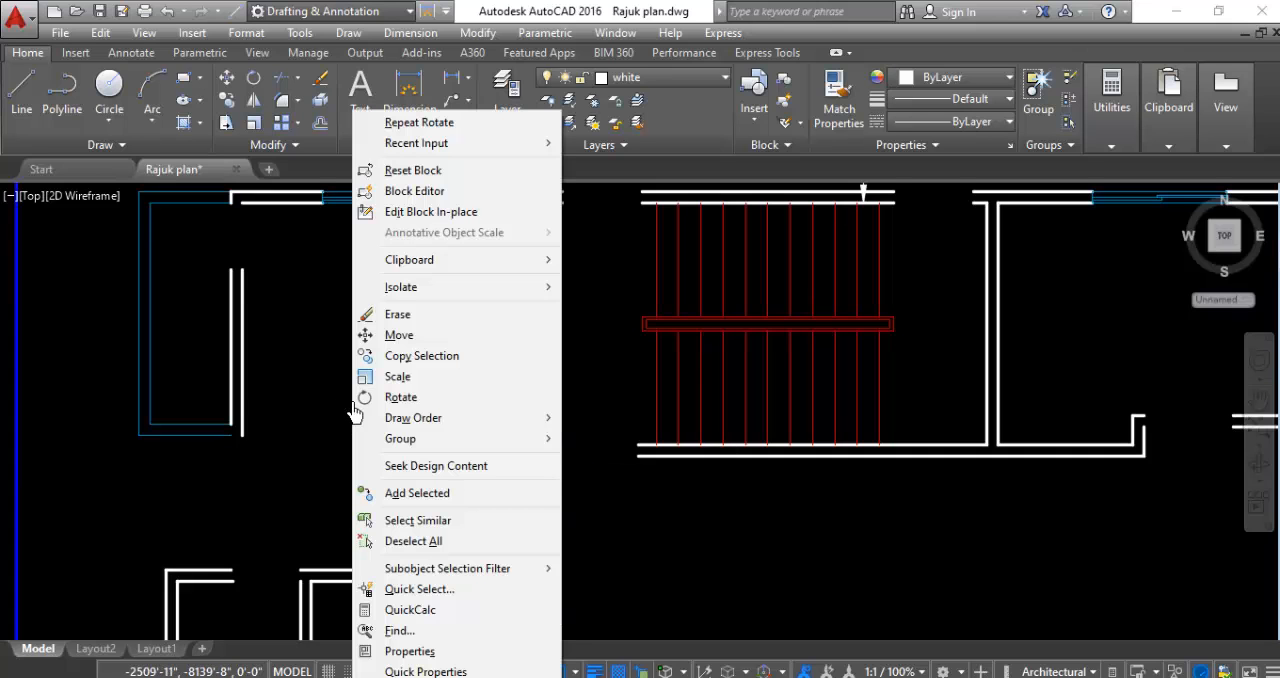
pyautogui.click(399, 335)
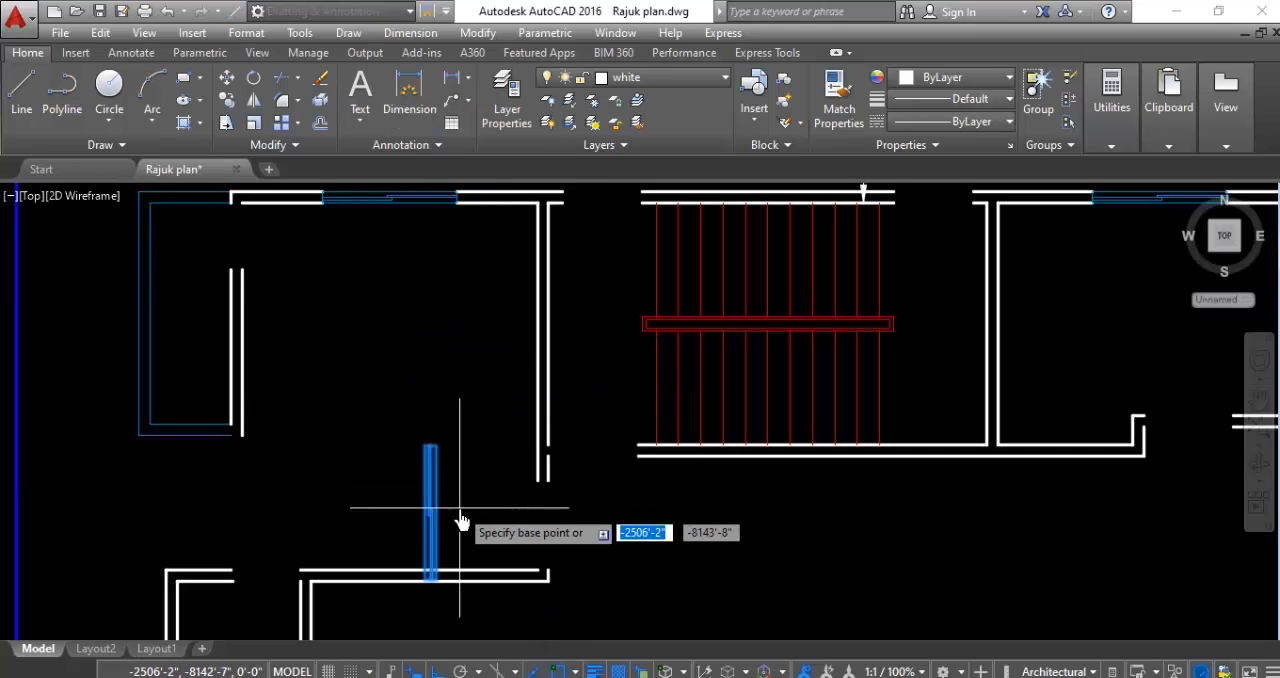
pyautogui.scroll(5, 445, 443)
pyautogui.click(414, 470)
pyautogui.scroll(-5, 414, 470)
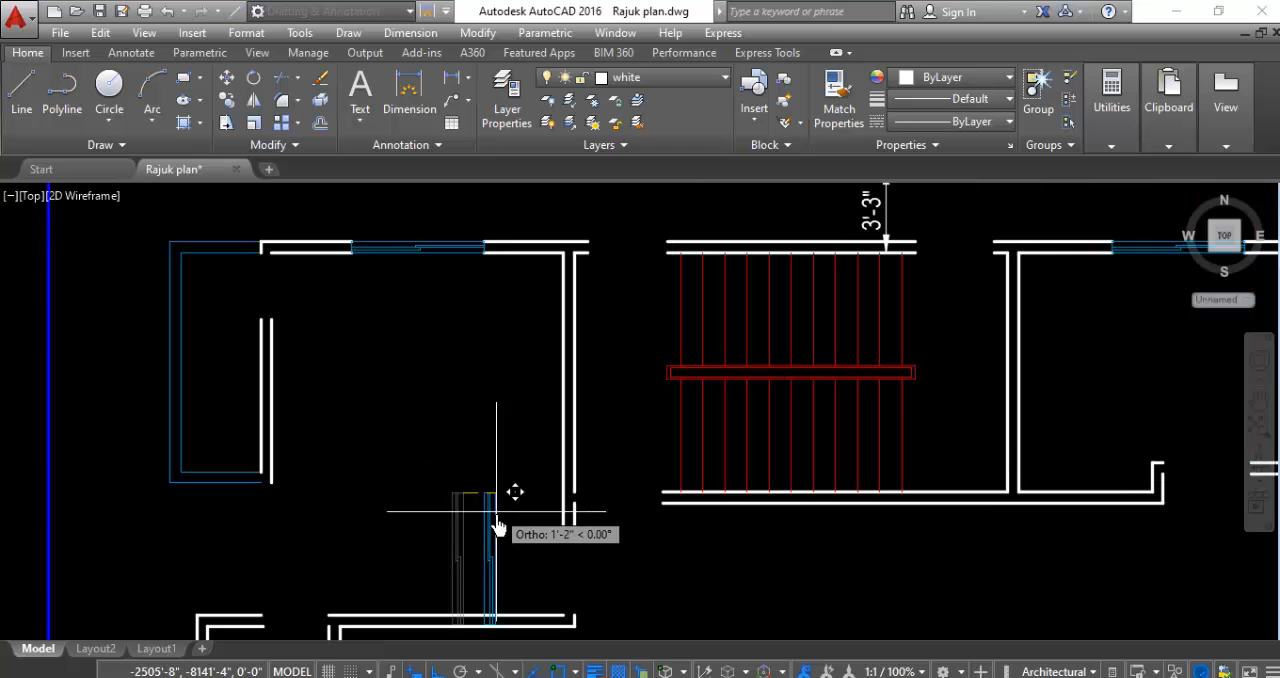
pyautogui.scroll(5, 260, 513)
pyautogui.click(284, 465)
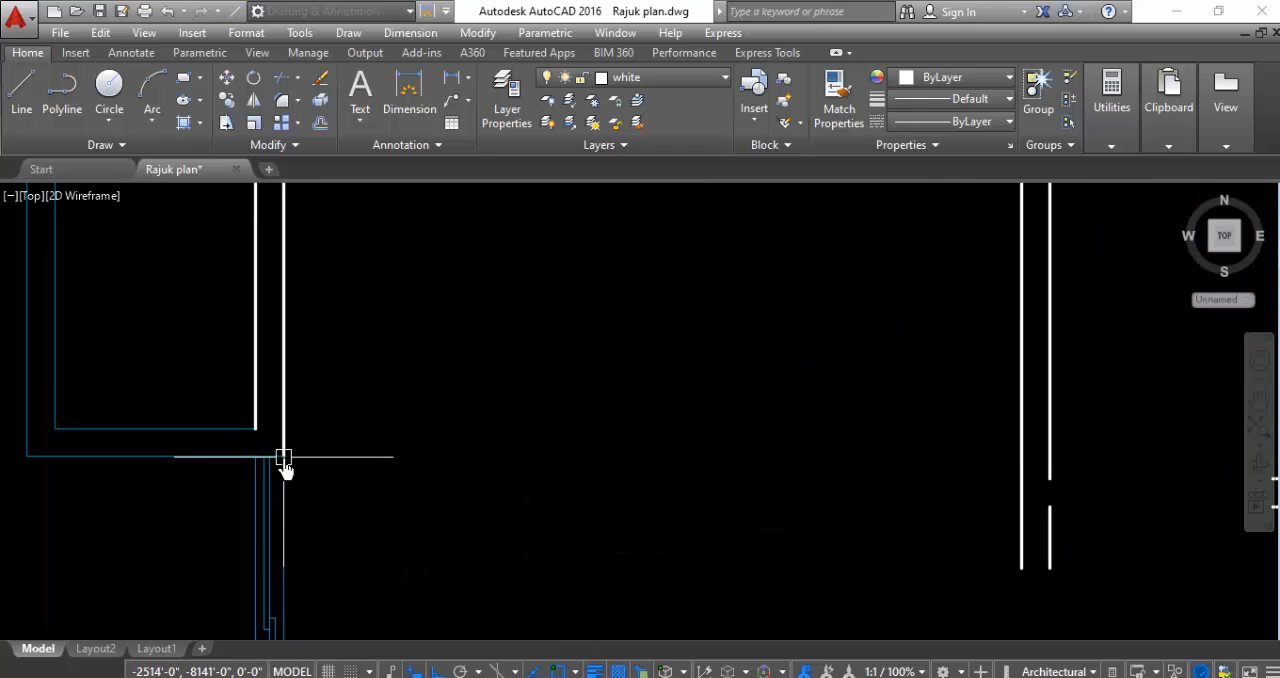
# - Rotate the loose window copy beside the northern wide opening of the east wall 90° counterclockwise about its upper-left corner
pyautogui.scroll(-5, 381, 405)
pyautogui.scroll(6, 386, 457)
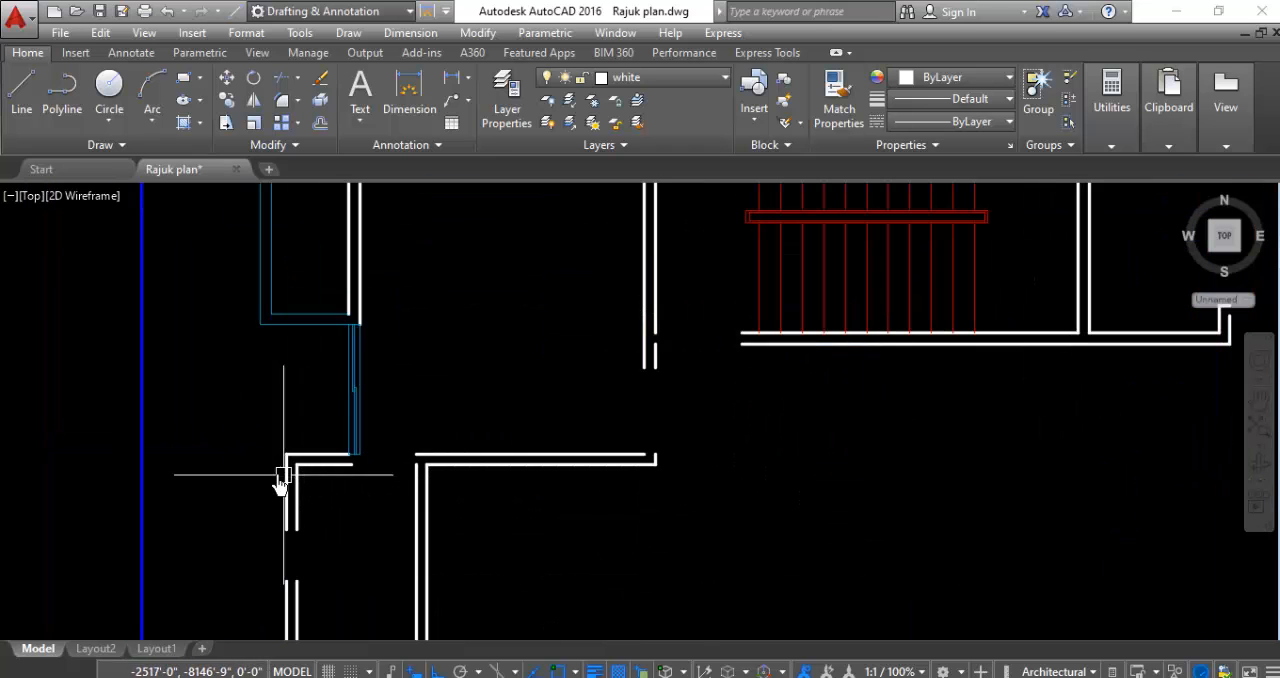
pyautogui.scroll(-3, 327, 500)
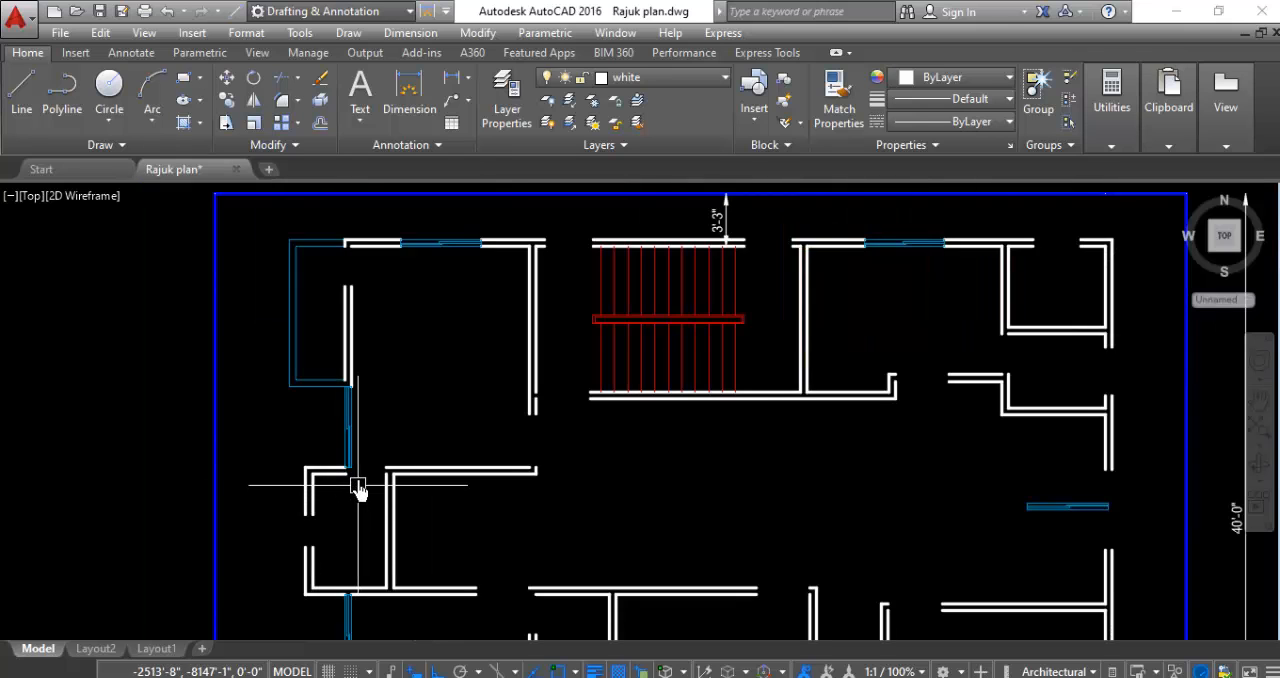
pyautogui.scroll(3, 358, 488)
pyautogui.scroll(-3, 357, 434)
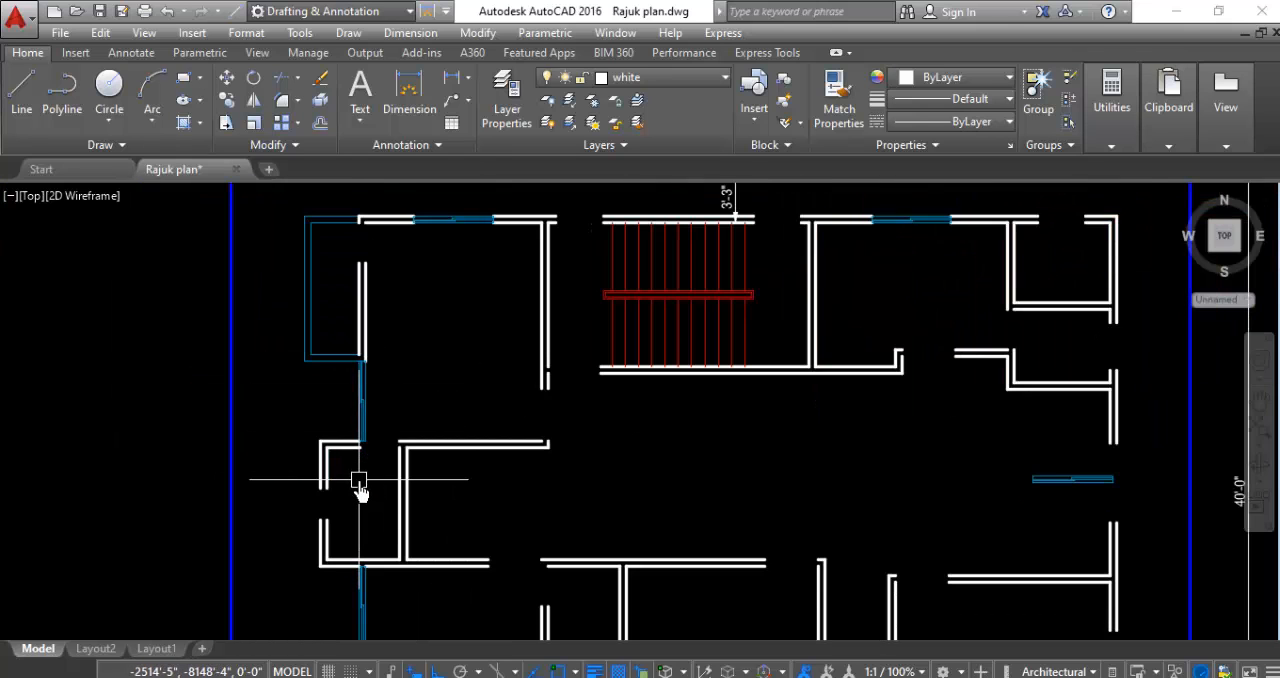
pyautogui.scroll(-2, 360, 490)
pyautogui.scroll(6, 845, 497)
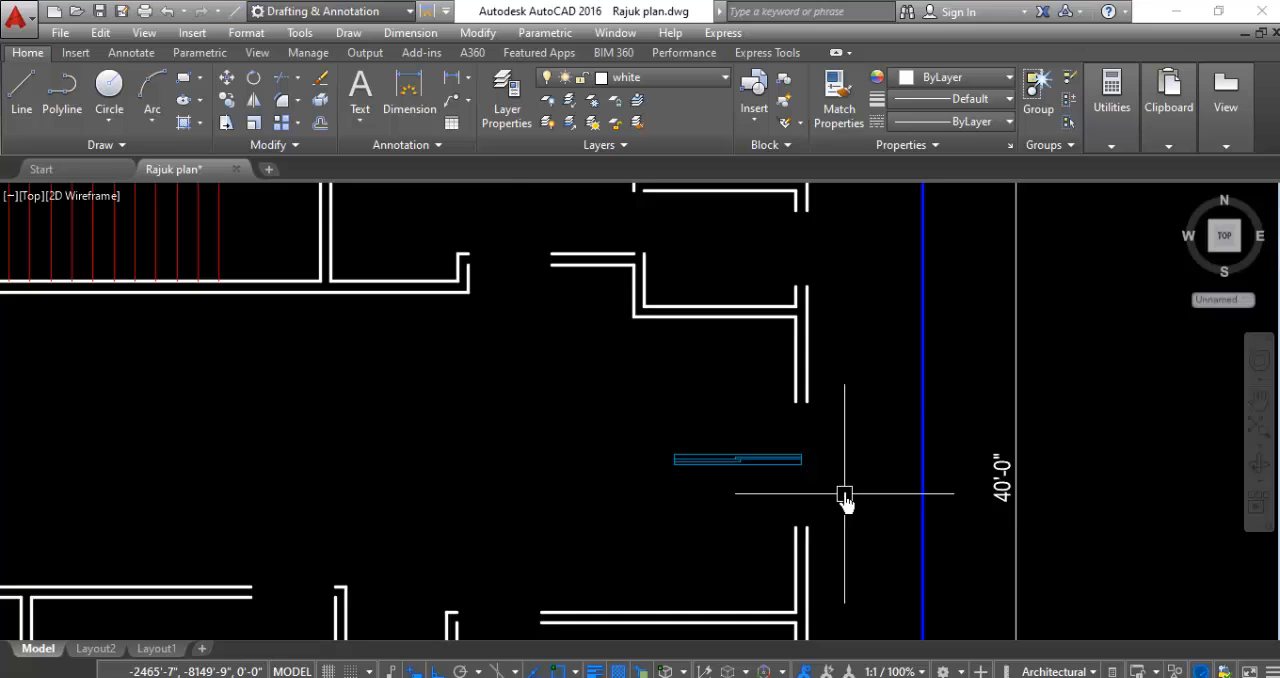
pyautogui.click(508, 363)
pyautogui.click(381, 529)
pyautogui.rightClick(259, 422)
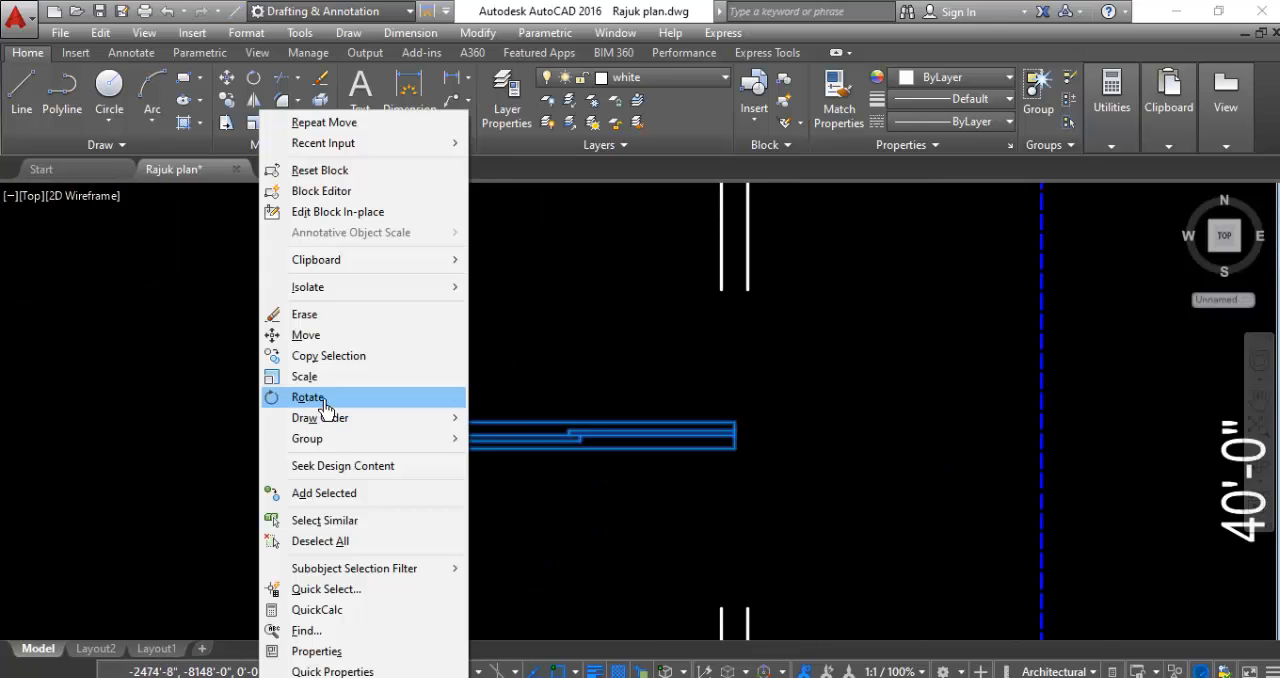
pyautogui.click(285, 398)
pyautogui.click(414, 432)
pyautogui.click(478, 284)
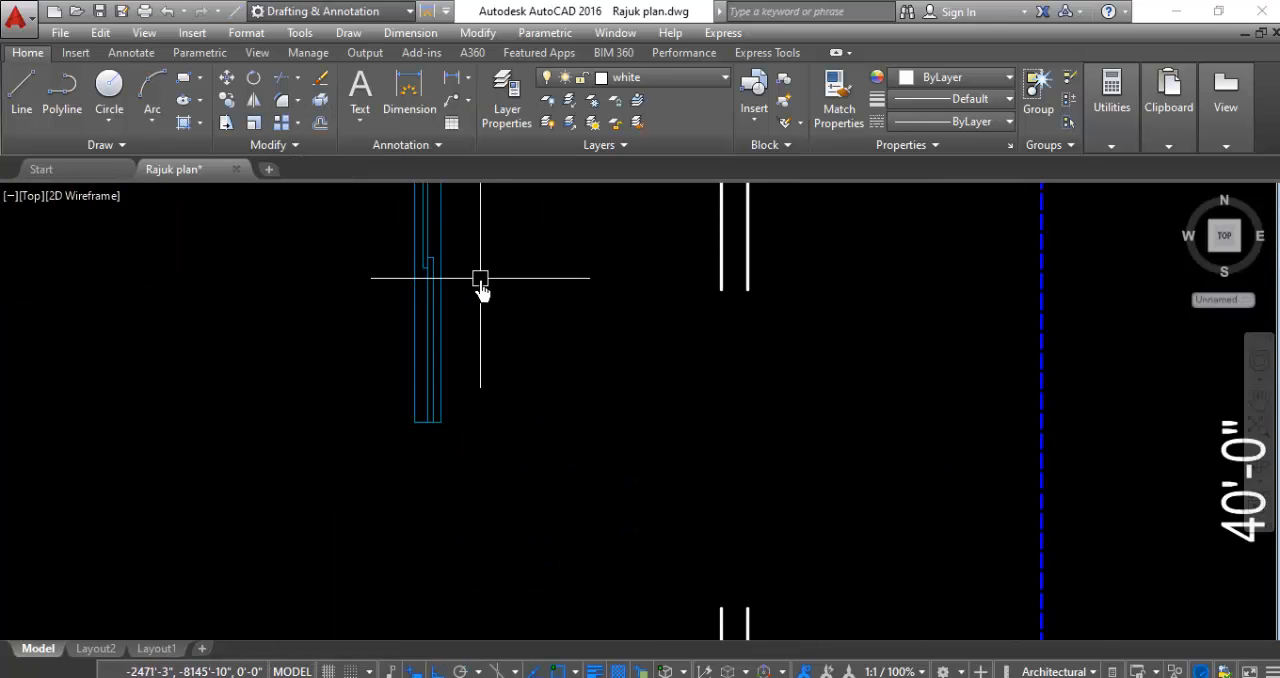
# - Move the rotated window by its lower-right corner into the northern wide opening of the east wall
pyautogui.click(480, 278)
pyautogui.click(316, 358)
pyautogui.rightClick(316, 358)
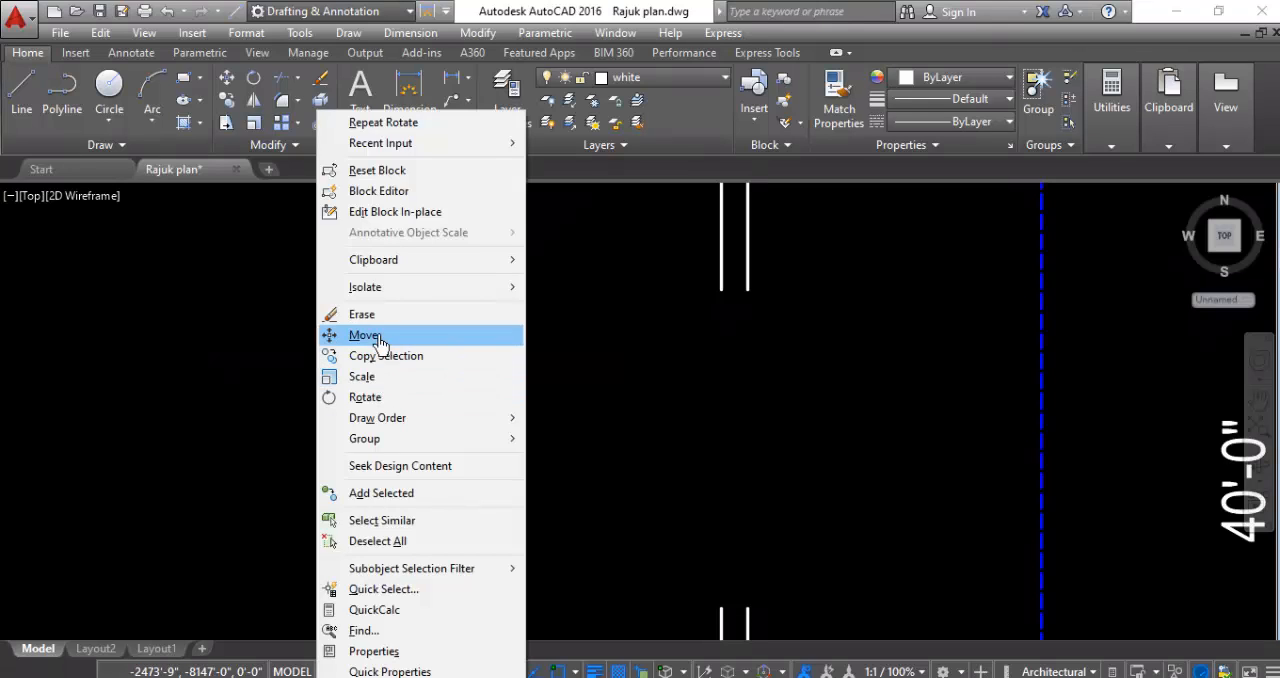
pyautogui.click(345, 332)
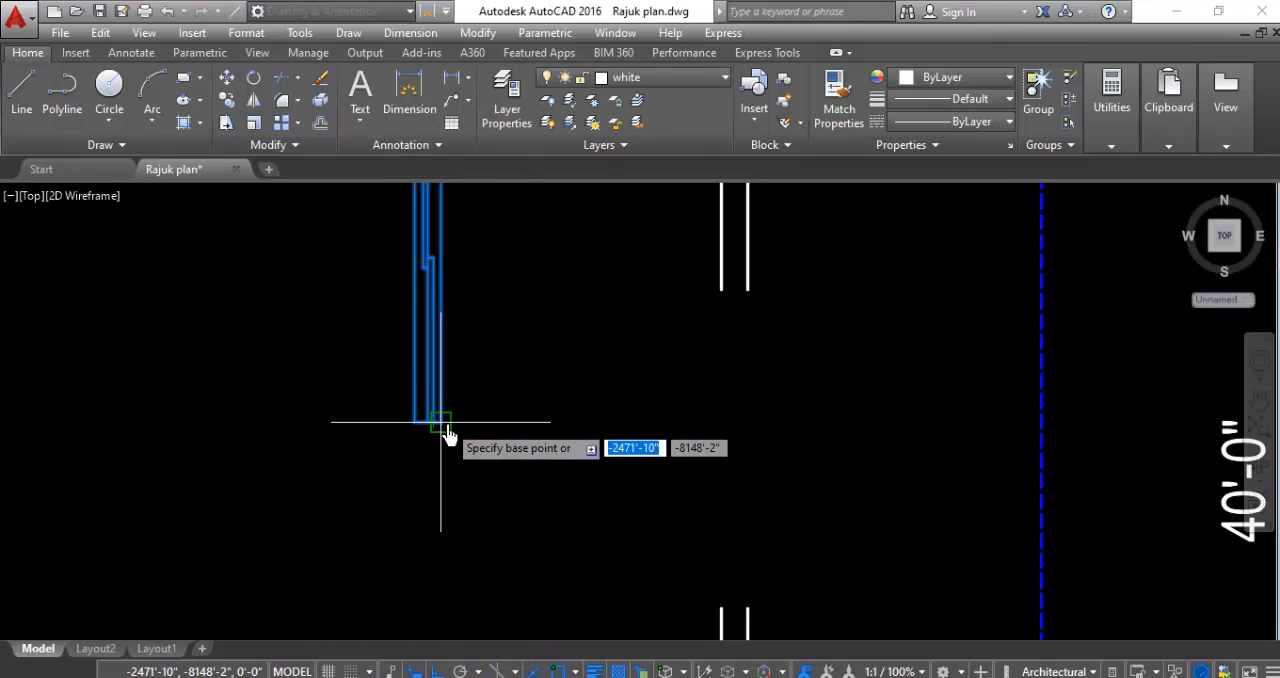
pyautogui.click(441, 430)
pyautogui.click(750, 610)
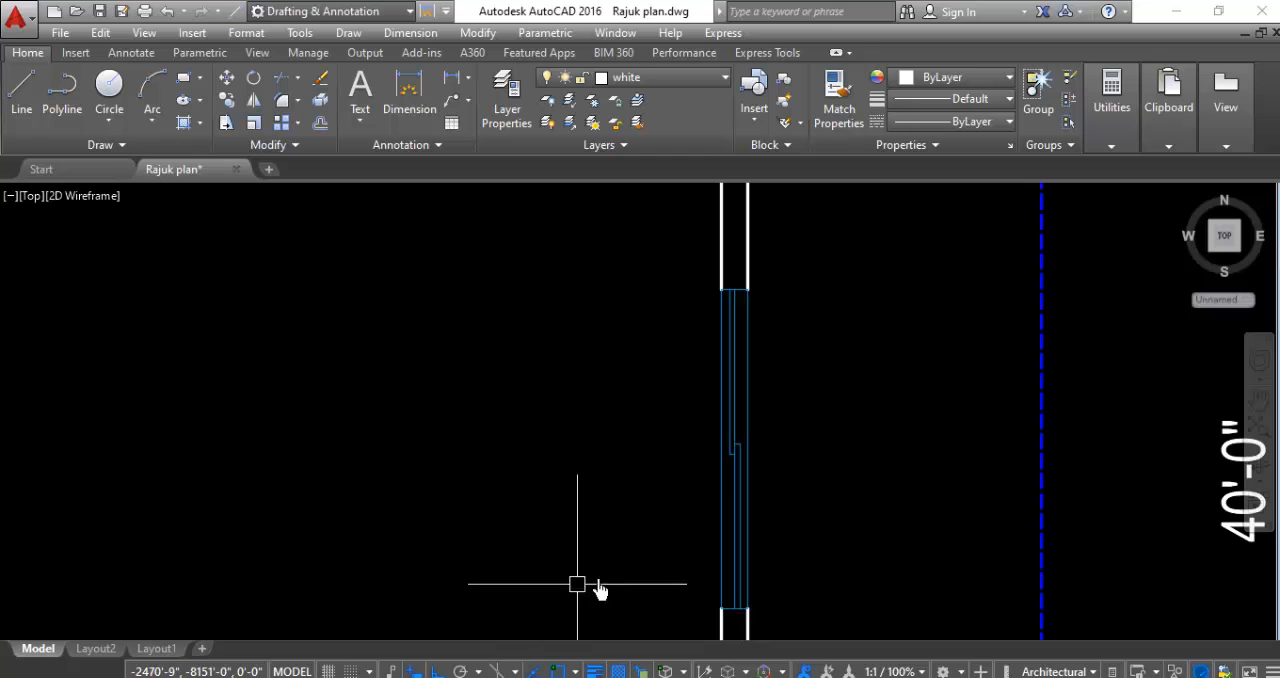
# - Rotate the remaining loose window copy in the southeast room 90° counterclockwise about its upper-left corner
pyautogui.scroll(-8, 650, 500)
pyautogui.scroll(3, 657, 557)
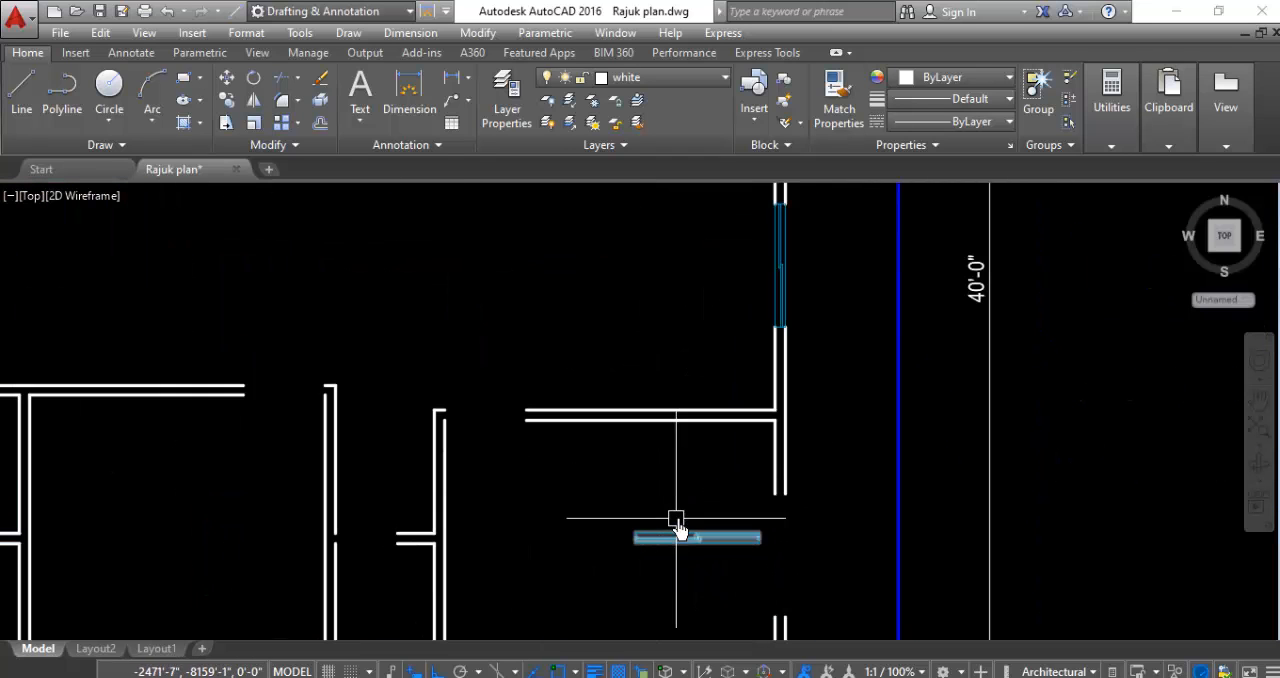
pyautogui.click(645, 545)
pyautogui.rightClick(575, 487)
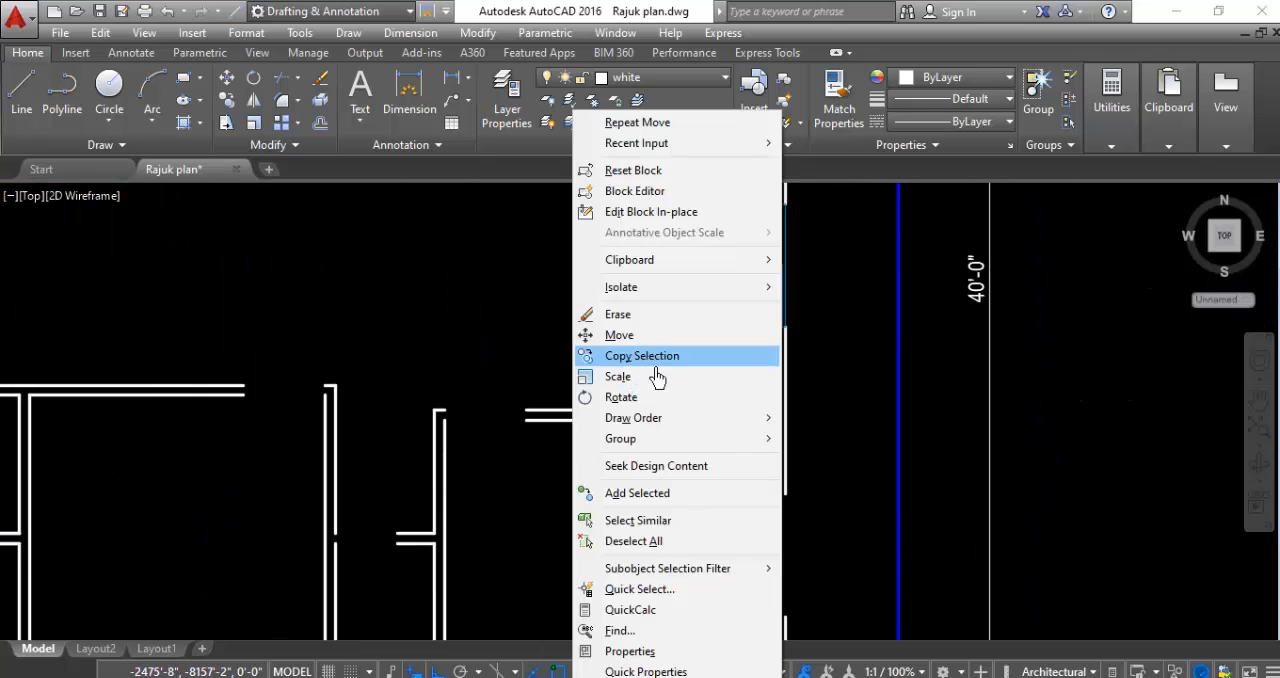
pyautogui.click(623, 397)
pyautogui.click(640, 536)
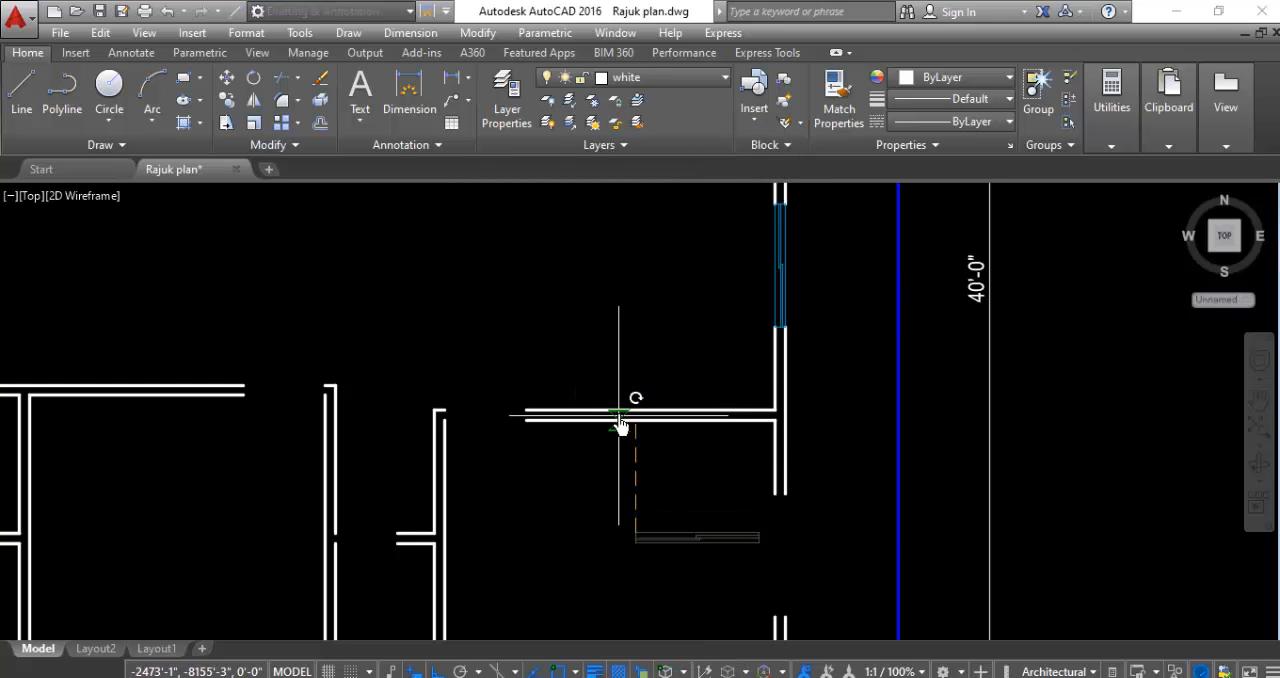
pyautogui.click(643, 382)
# - Move the vertical window in the southeast room by its lower-right corner into the southern wide opening of the east wall
pyautogui.rightClick(593, 528)
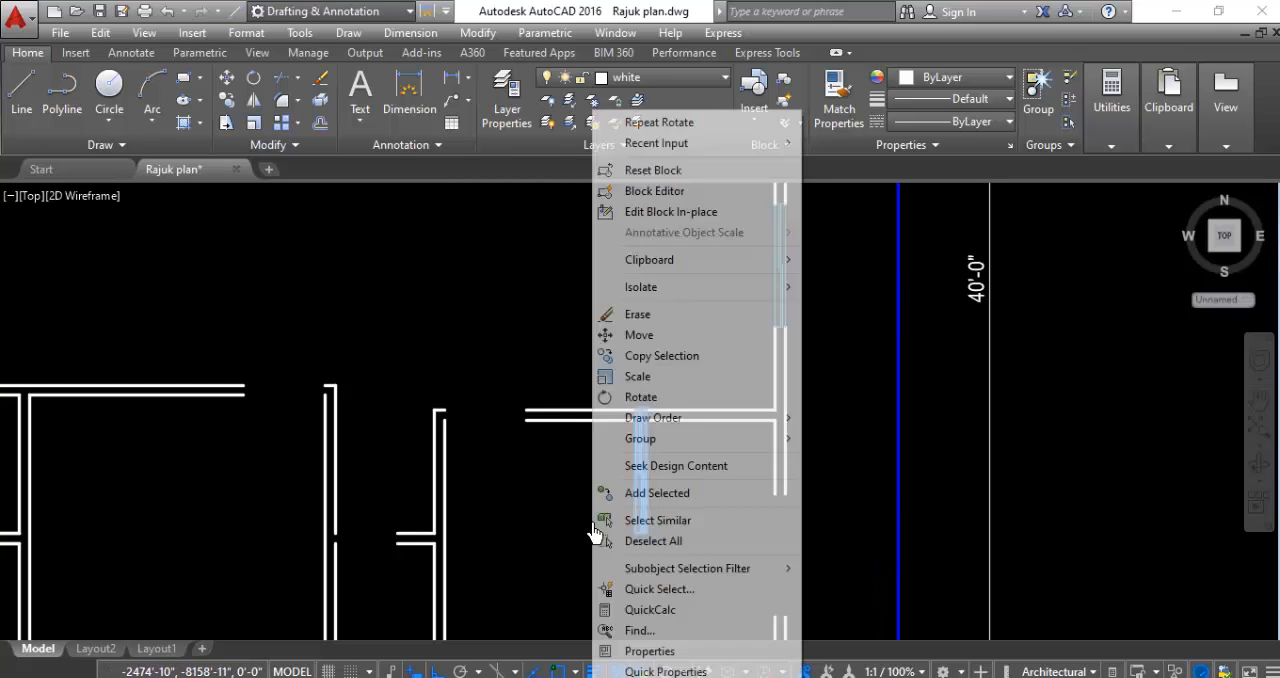
pyautogui.click(650, 345)
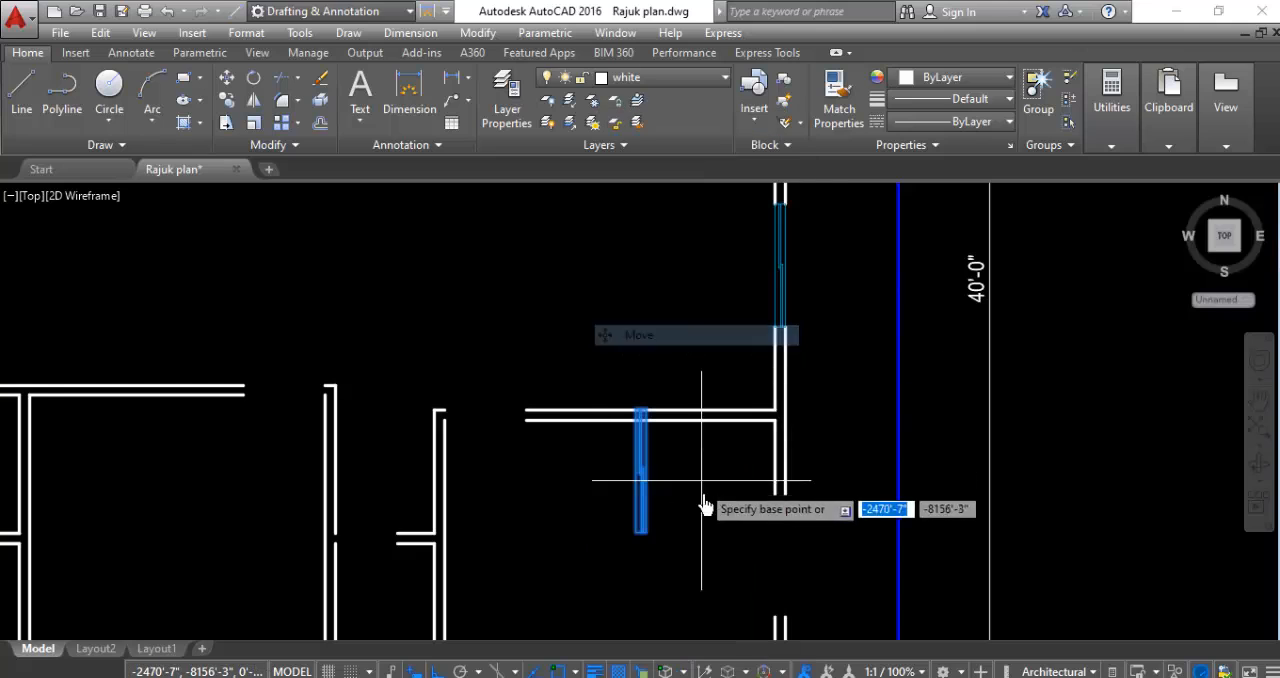
pyautogui.scroll(5, 657, 566)
pyautogui.click(601, 432)
pyautogui.scroll(-3, 600, 440)
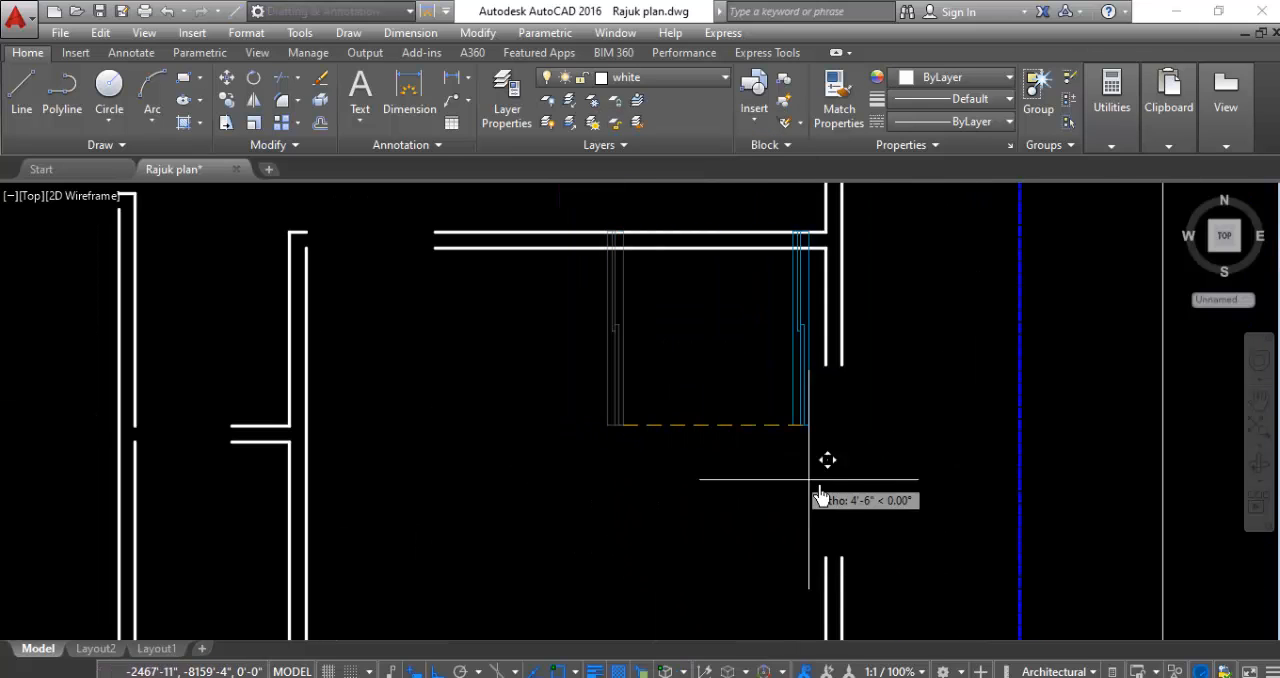
pyautogui.click(836, 560)
pyautogui.scroll(-5, 836, 560)
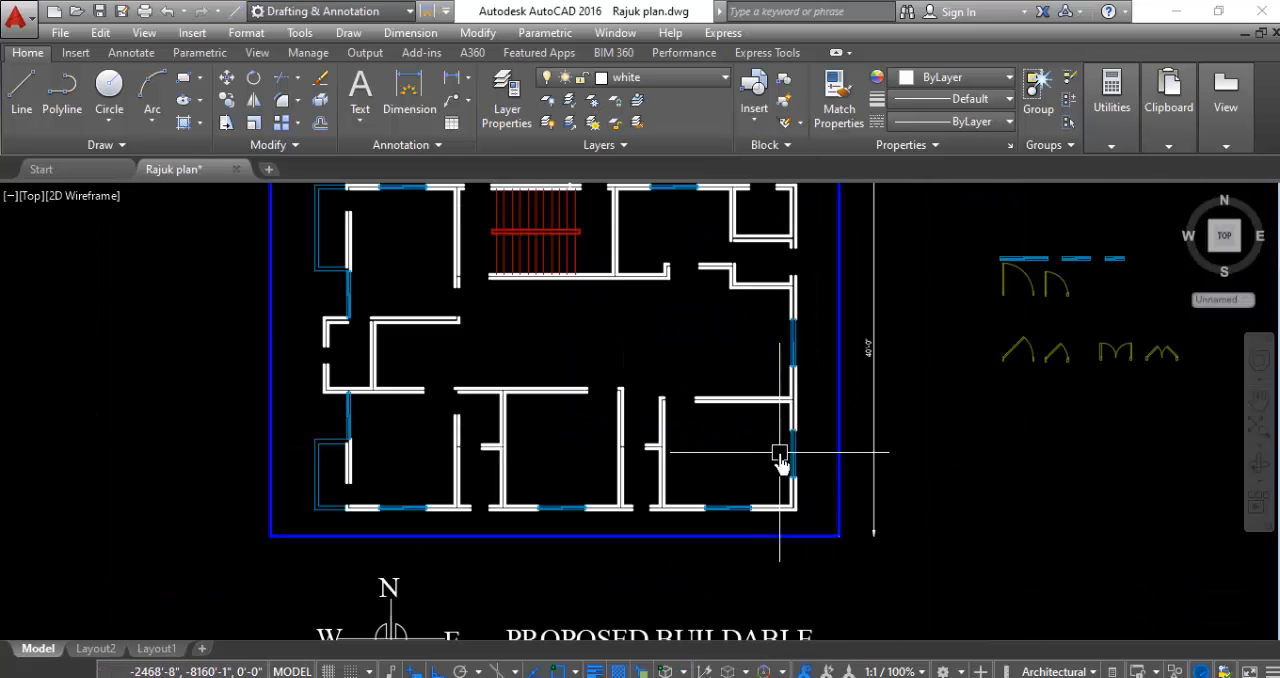
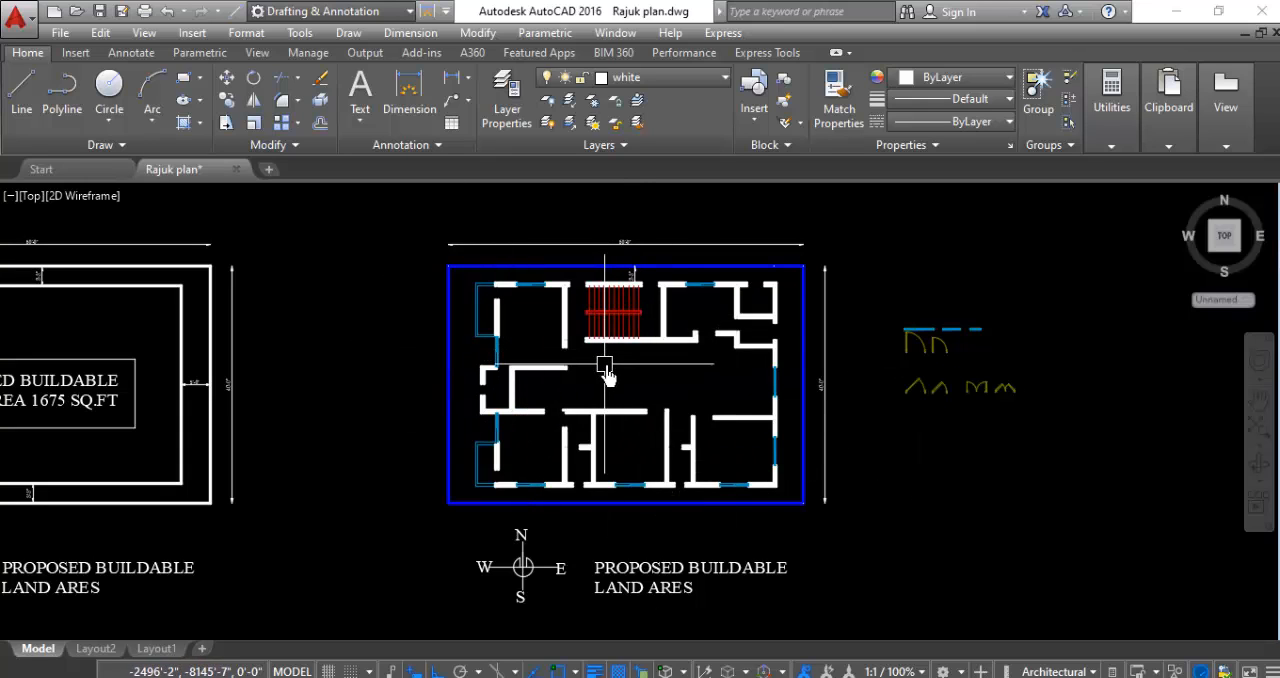
# - Copy the smallest window block from the symbols beside the plan into the western narrow opening of the south exterior wall
pyautogui.scroll(4, 607, 372)
pyautogui.scroll(-2, 597, 386)
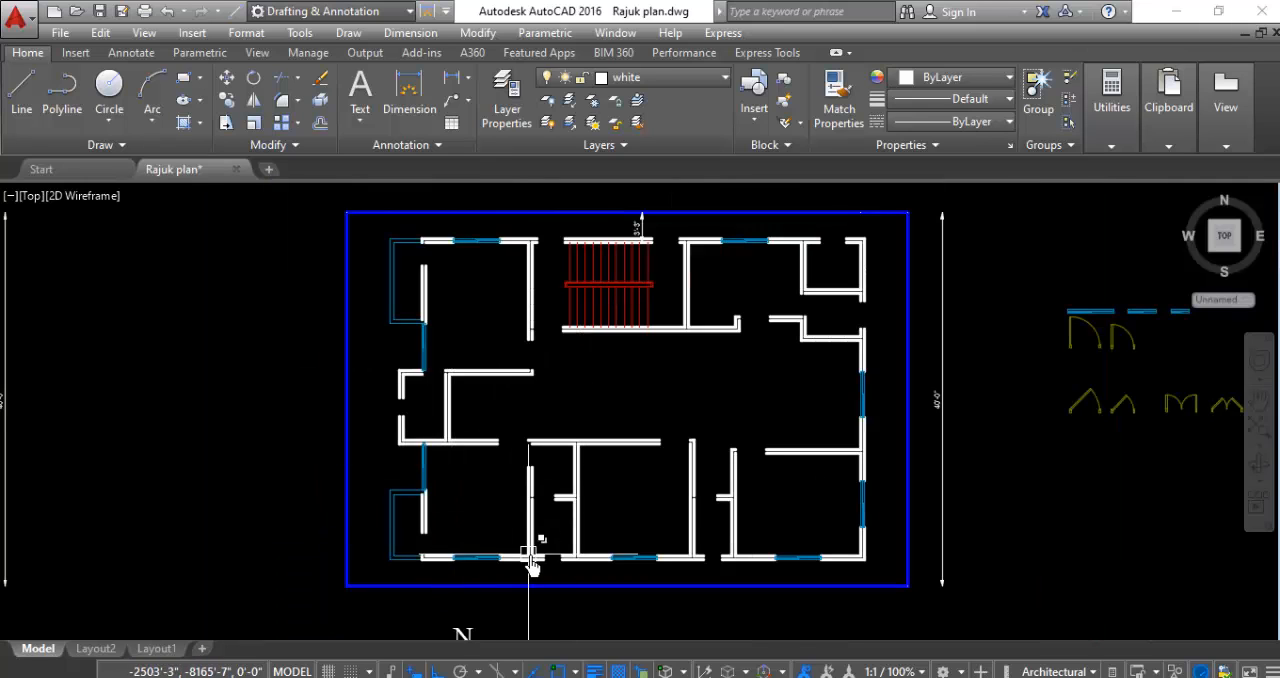
pyautogui.scroll(2, 597, 585)
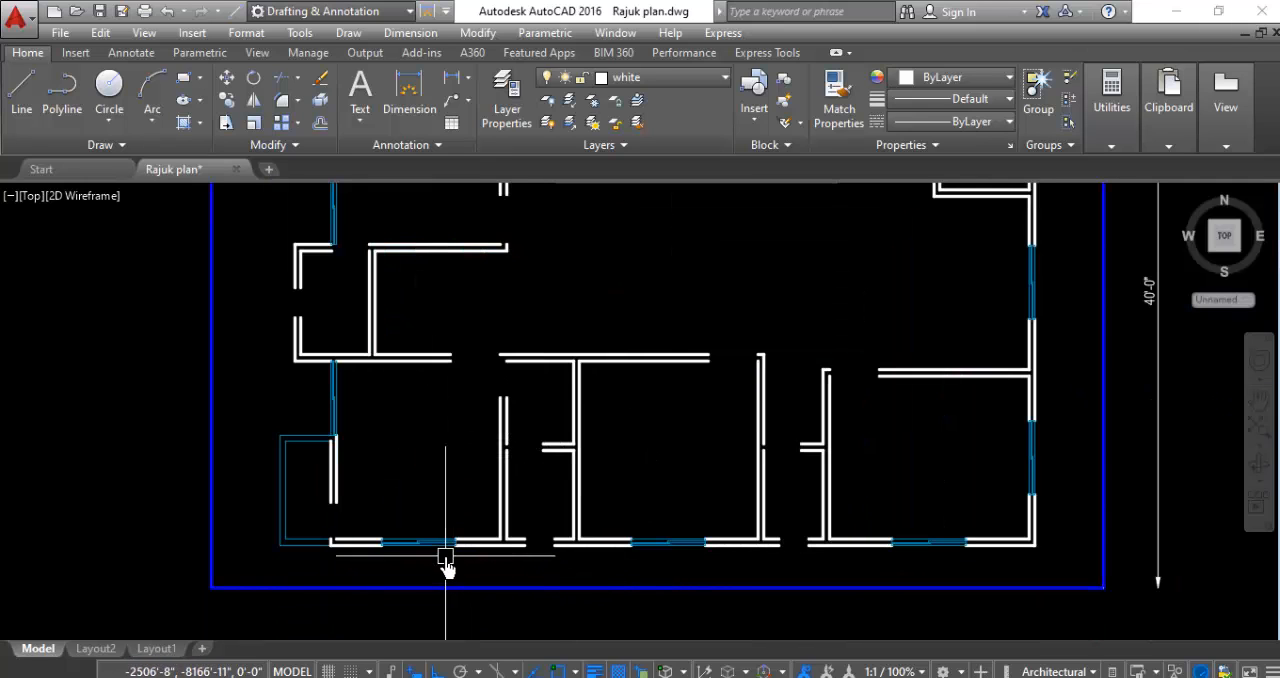
pyautogui.scroll(-2, 373, 545)
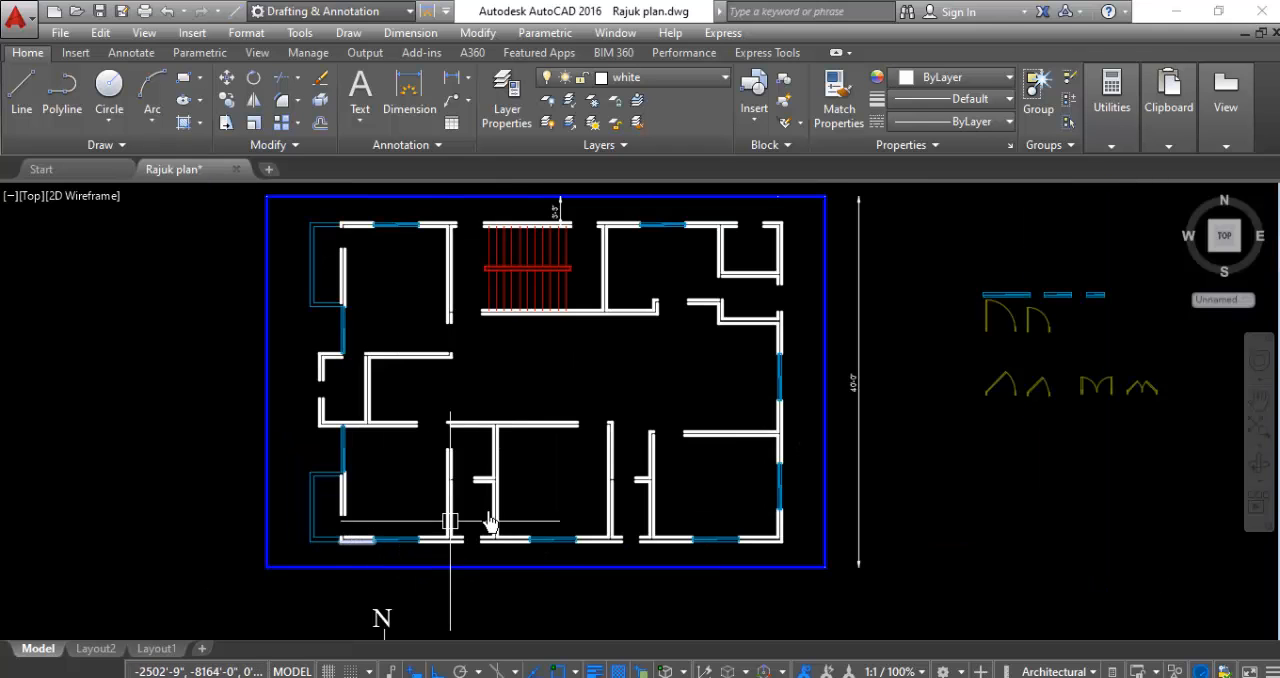
pyautogui.scroll(6, 996, 358)
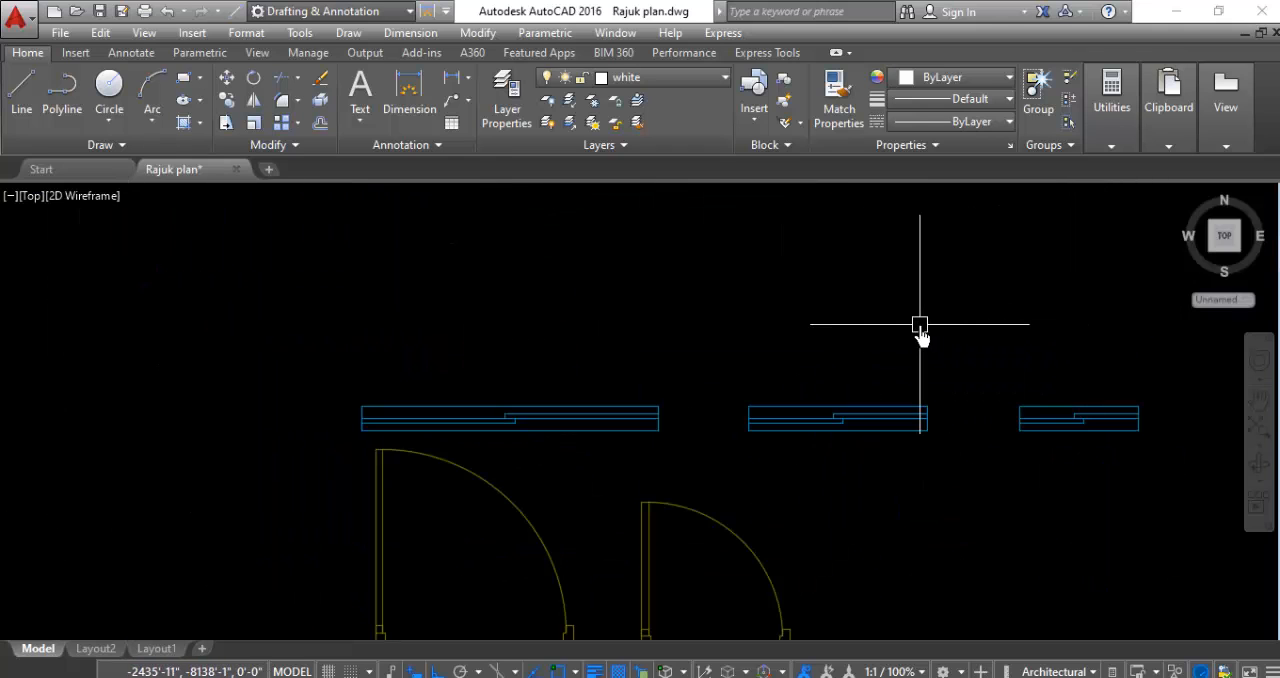
pyautogui.click(1080, 323)
pyautogui.click(1023, 438)
pyautogui.rightClick(978, 491)
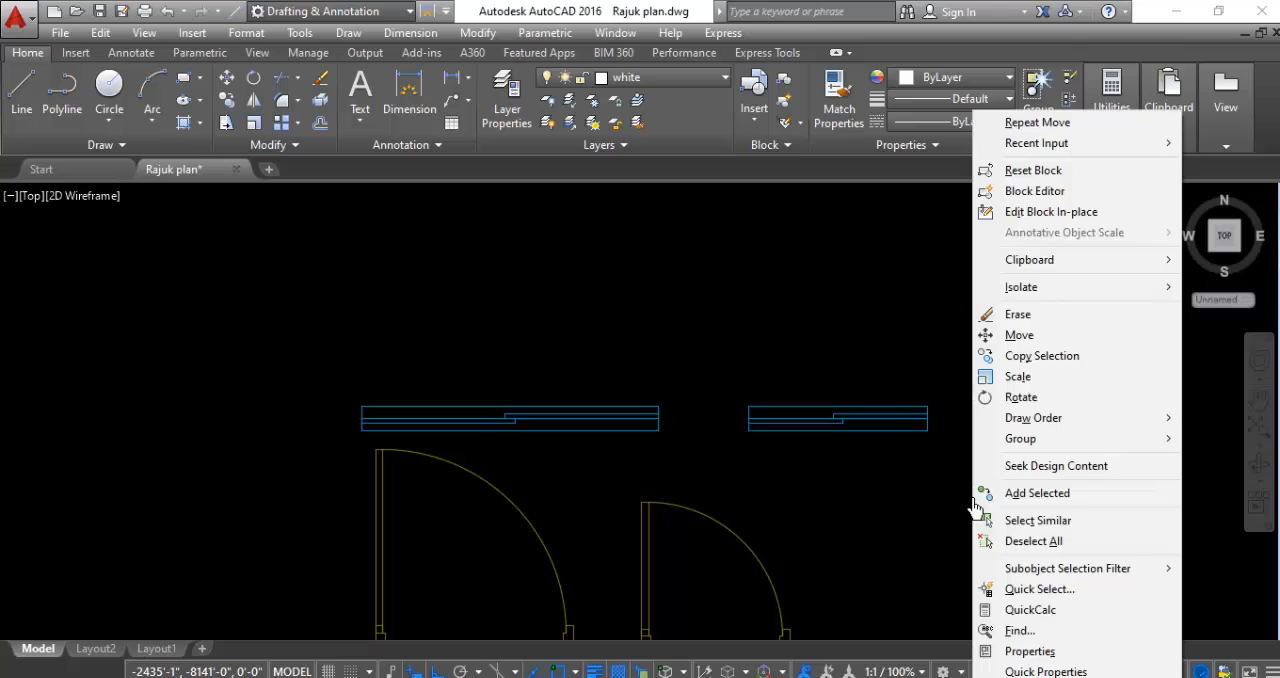
pyautogui.click(1029, 352)
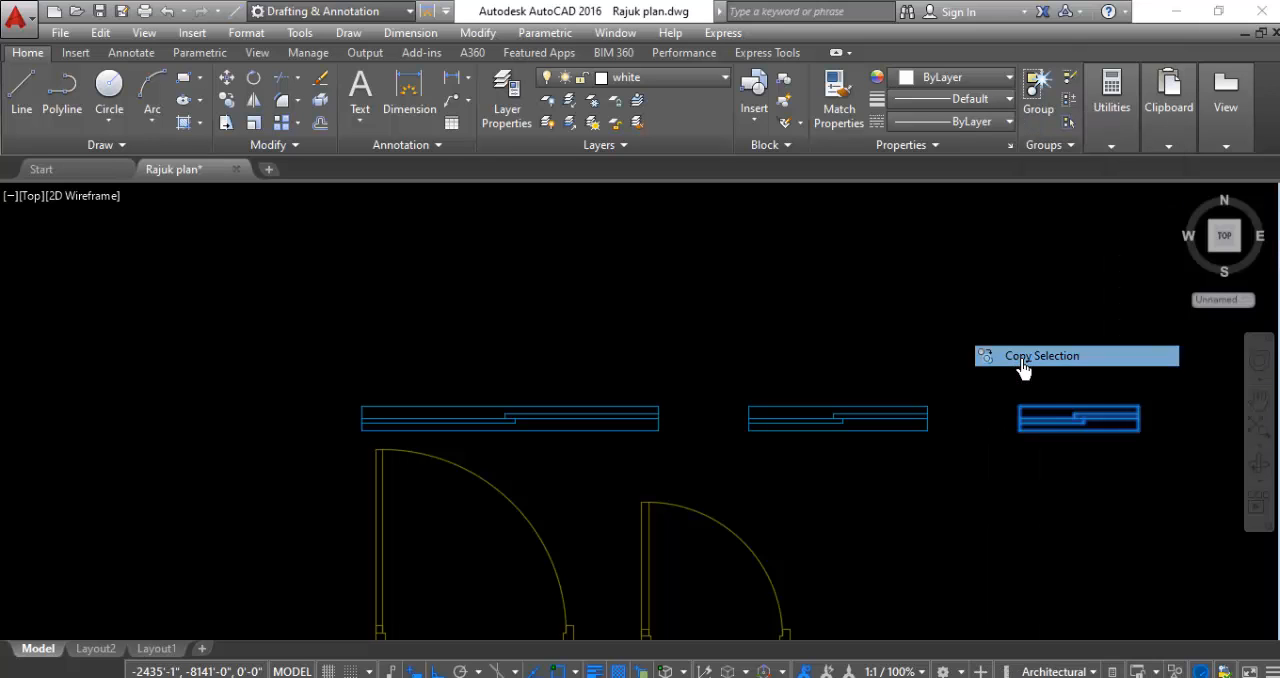
pyautogui.click(1019, 430)
pyautogui.scroll(-5, 960, 270)
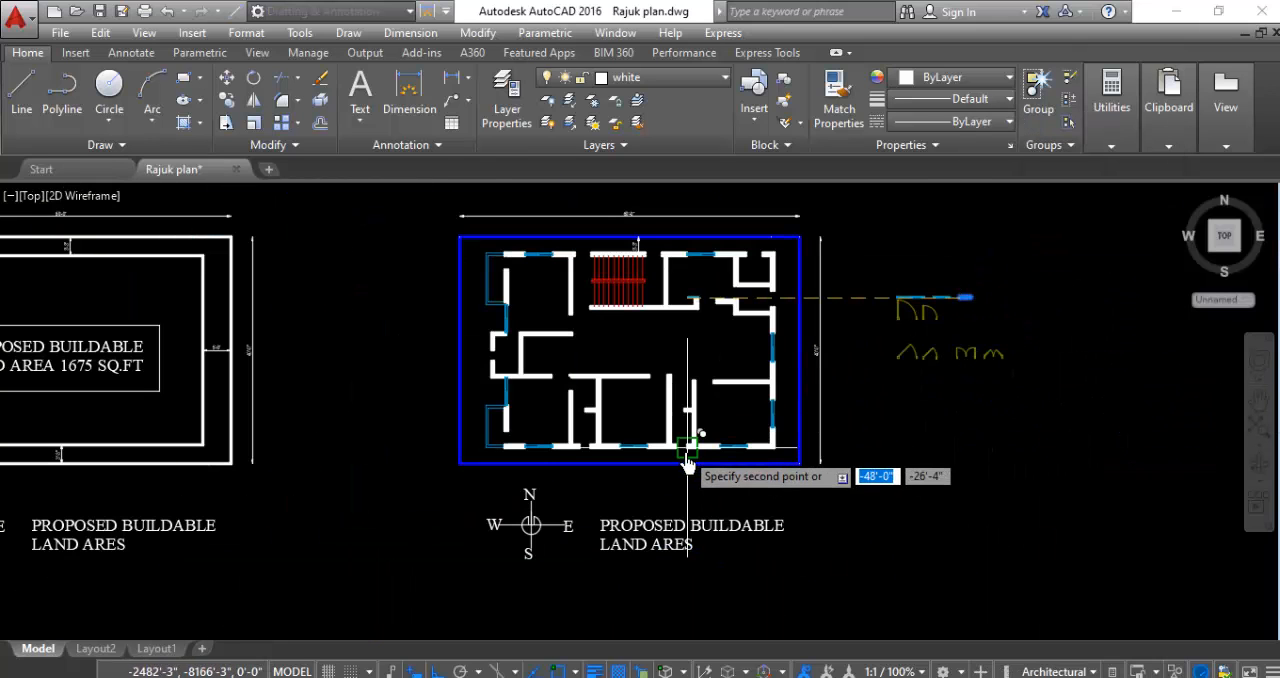
pyautogui.scroll(6, 651, 443)
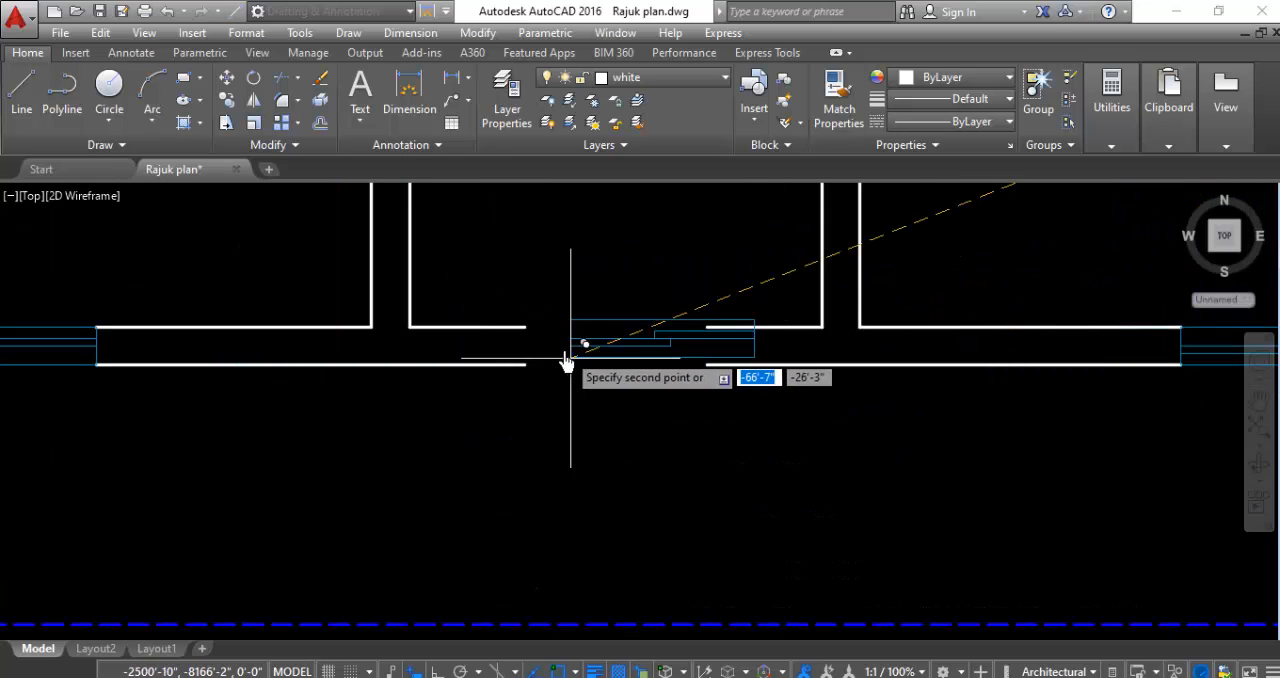
pyautogui.click(528, 364)
# - Place further copies of the smallest window in the eastern narrow opening of the south wall and beside the west wall opening
pyautogui.scroll(-4, 500, 400)
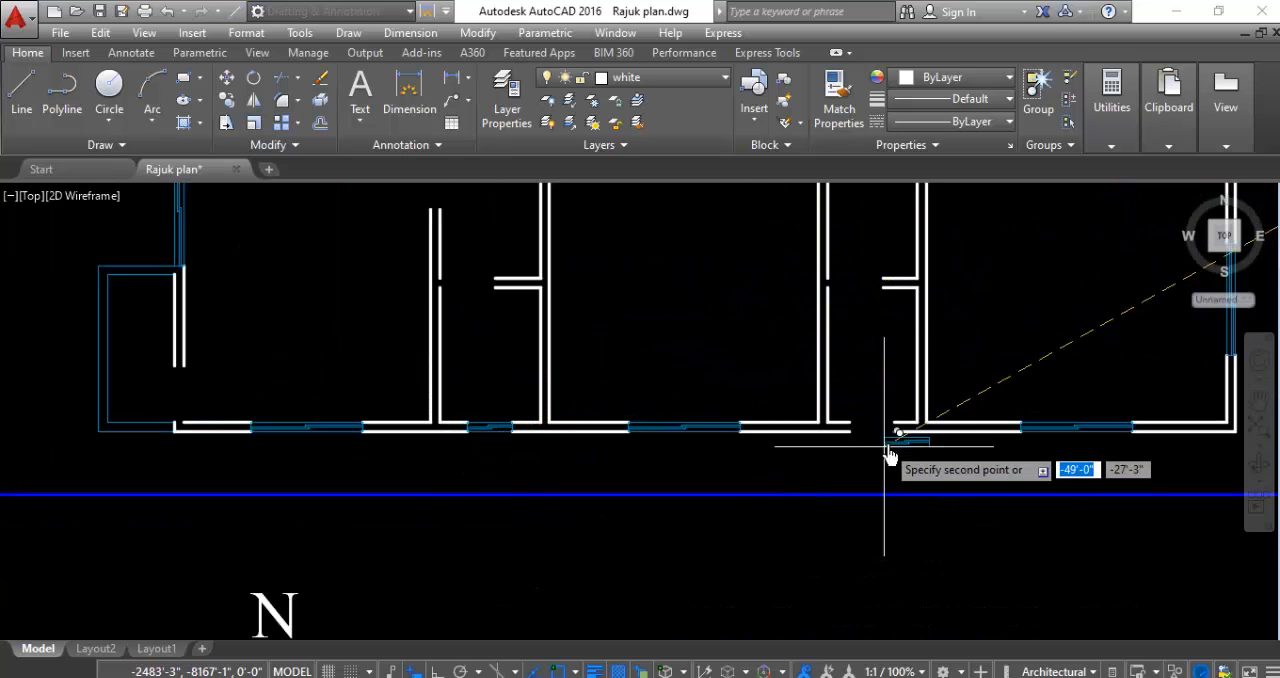
pyautogui.scroll(4, 888, 455)
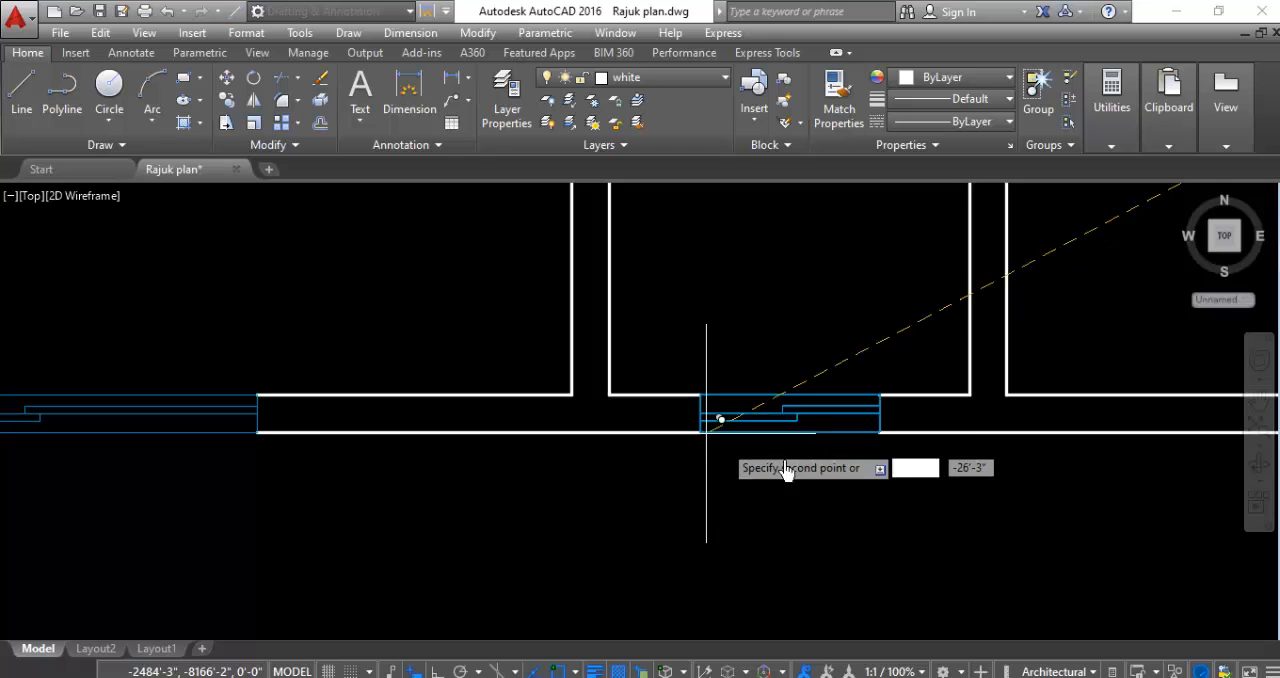
pyautogui.scroll(-6, 709, 450)
pyautogui.scroll(6, 604, 328)
pyautogui.scroll(3, 604, 328)
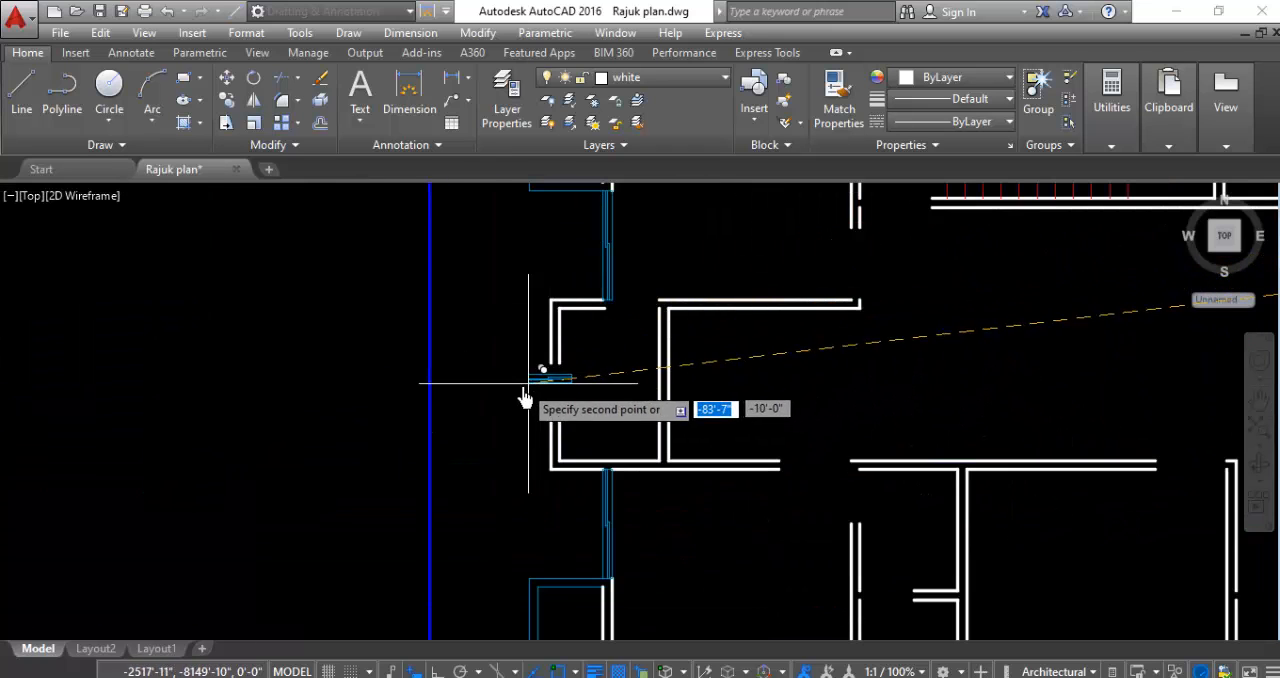
pyautogui.scroll(5, 604, 391)
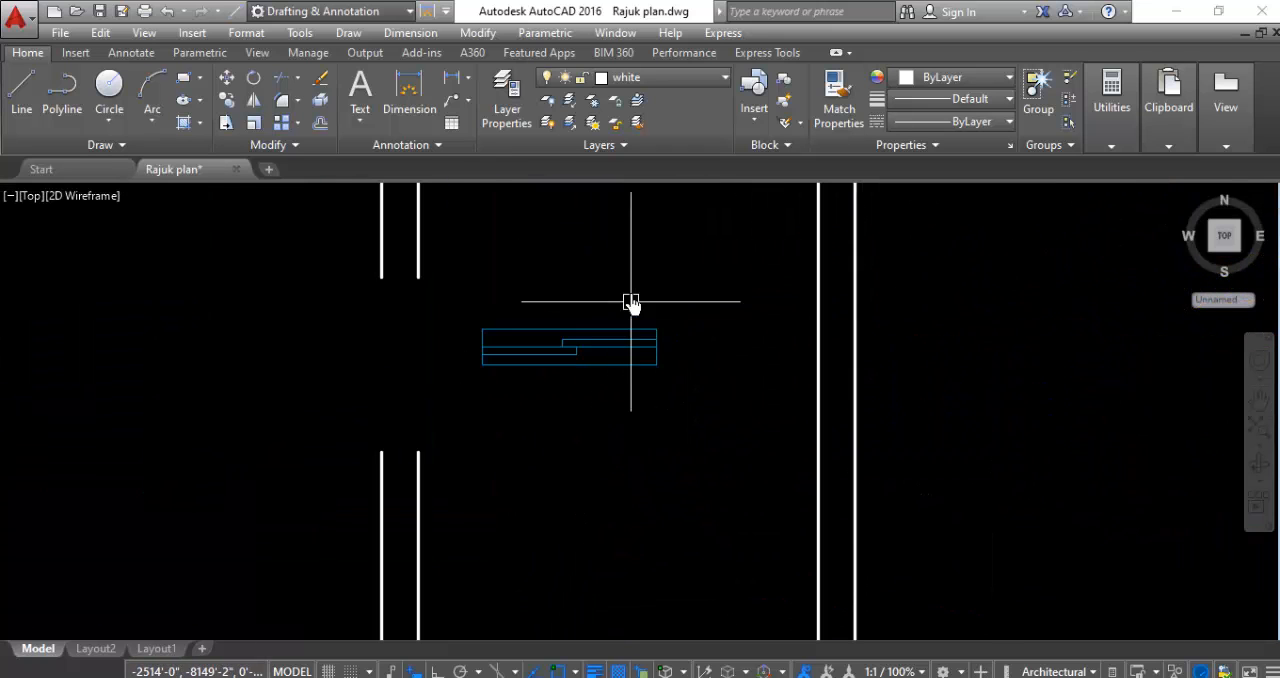
# - Rotate the small window copy beside the west wall opening so that it stands vertically
pyautogui.click(636, 283)
pyautogui.click(580, 445)
pyautogui.rightClick(580, 445)
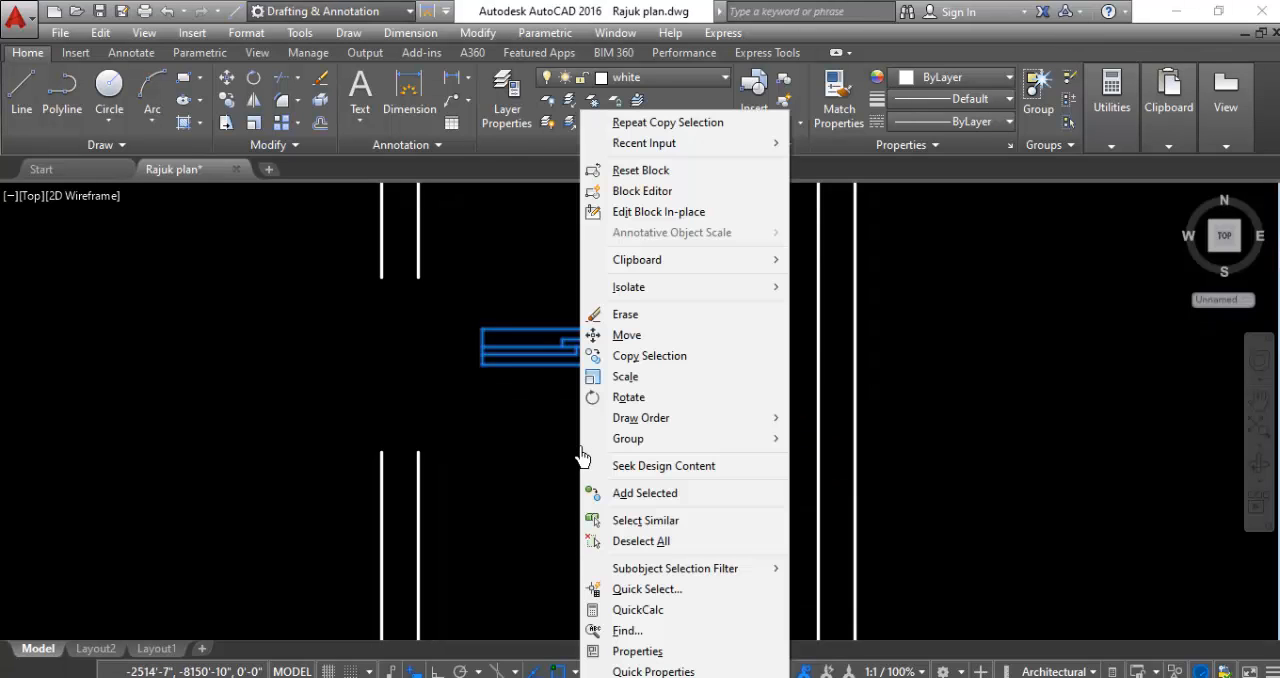
pyautogui.click(615, 334)
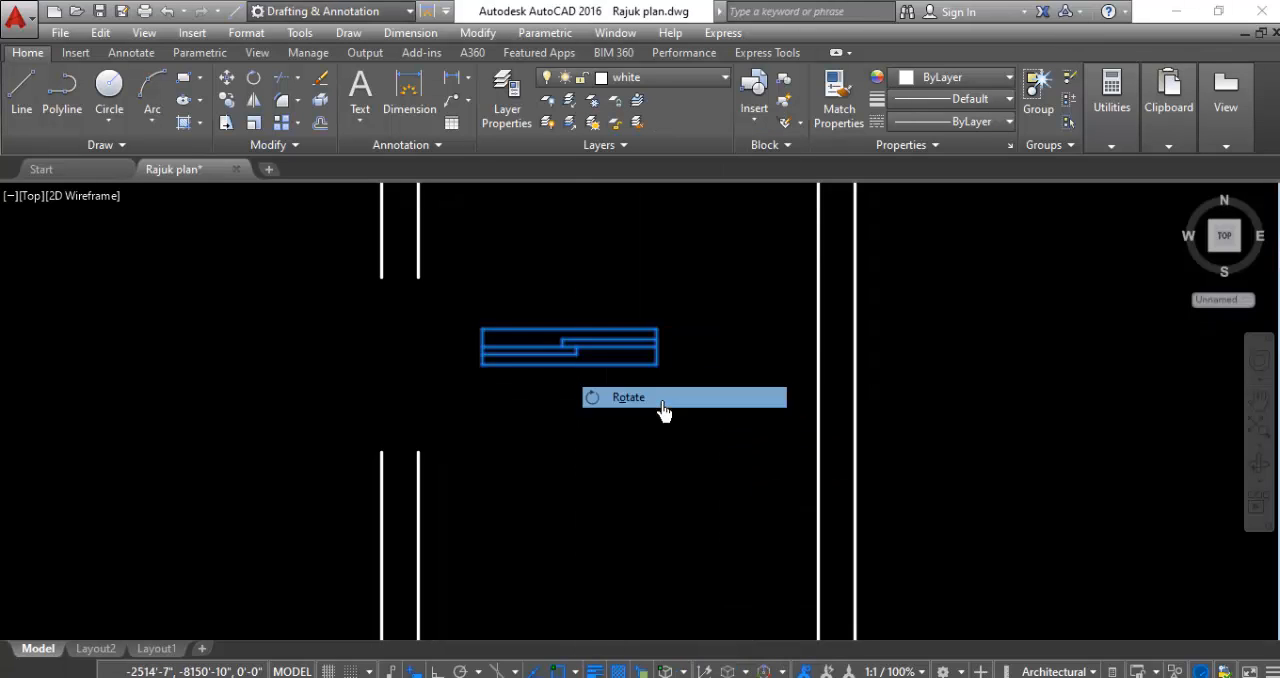
pyautogui.click(482, 363)
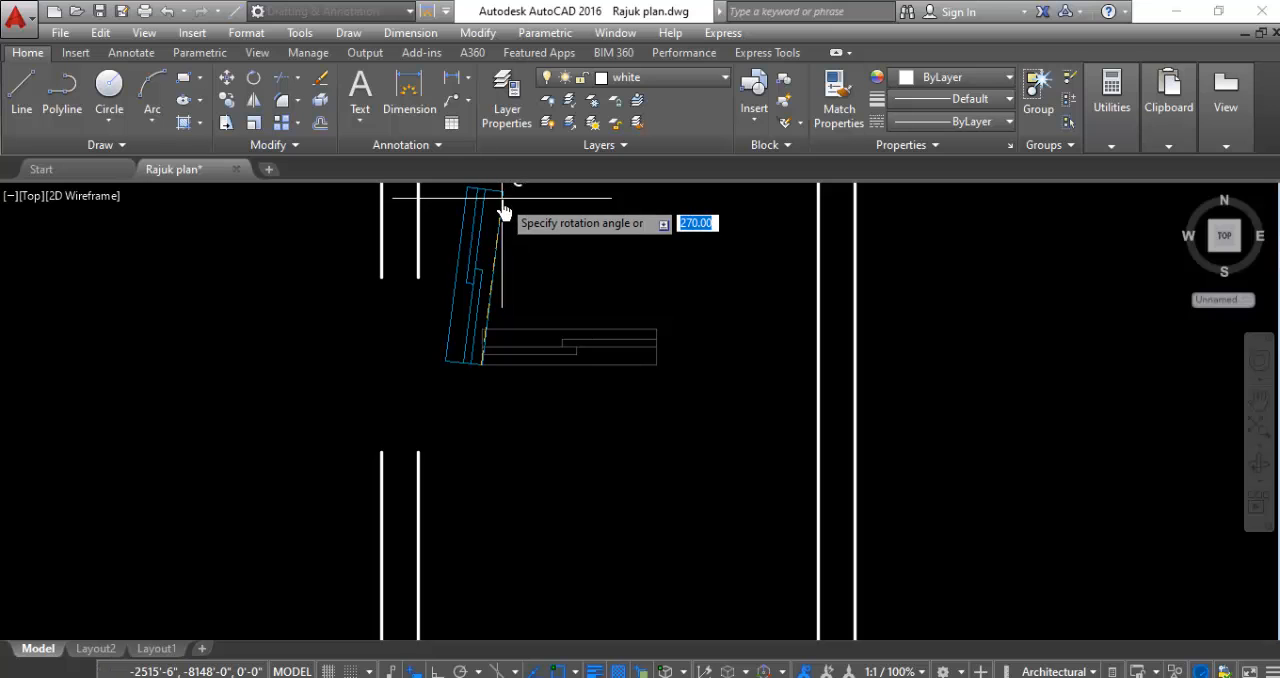
pyautogui.click(503, 211)
# - Move the vertical small window by its lower outer corner into the opening of the projecting west wall
pyautogui.click(541, 251)
pyautogui.click(474, 354)
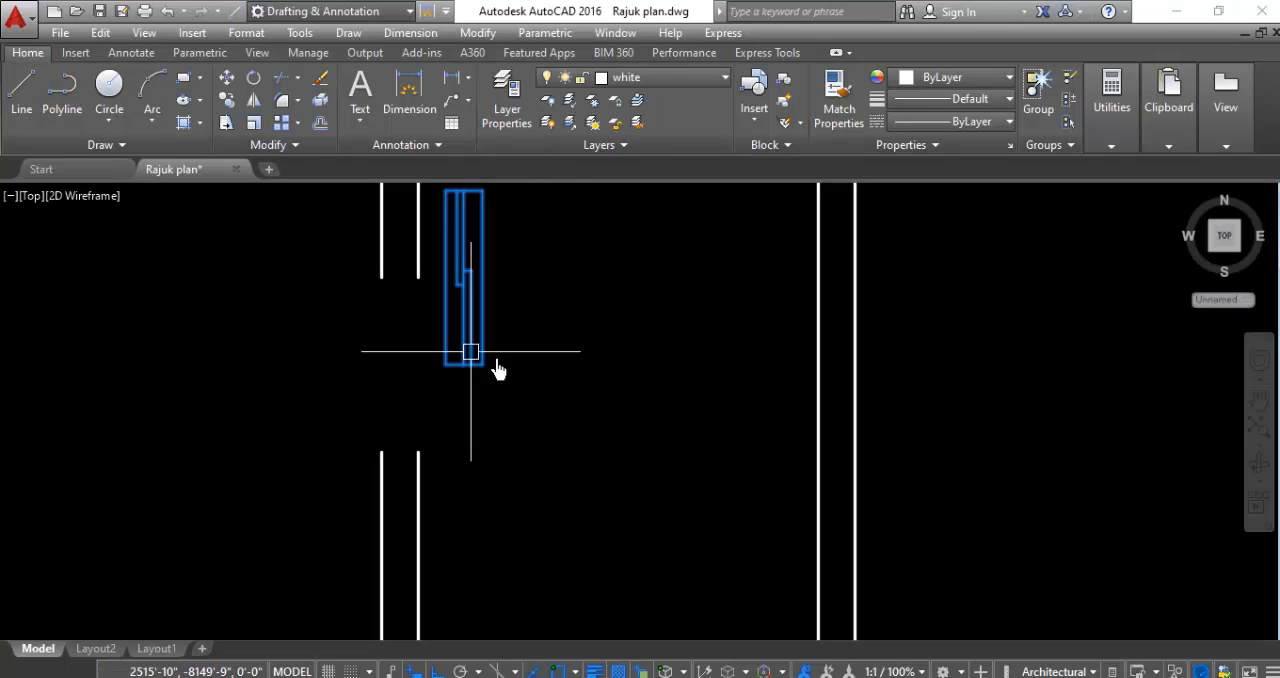
pyautogui.rightClick(587, 372)
pyautogui.click(592, 338)
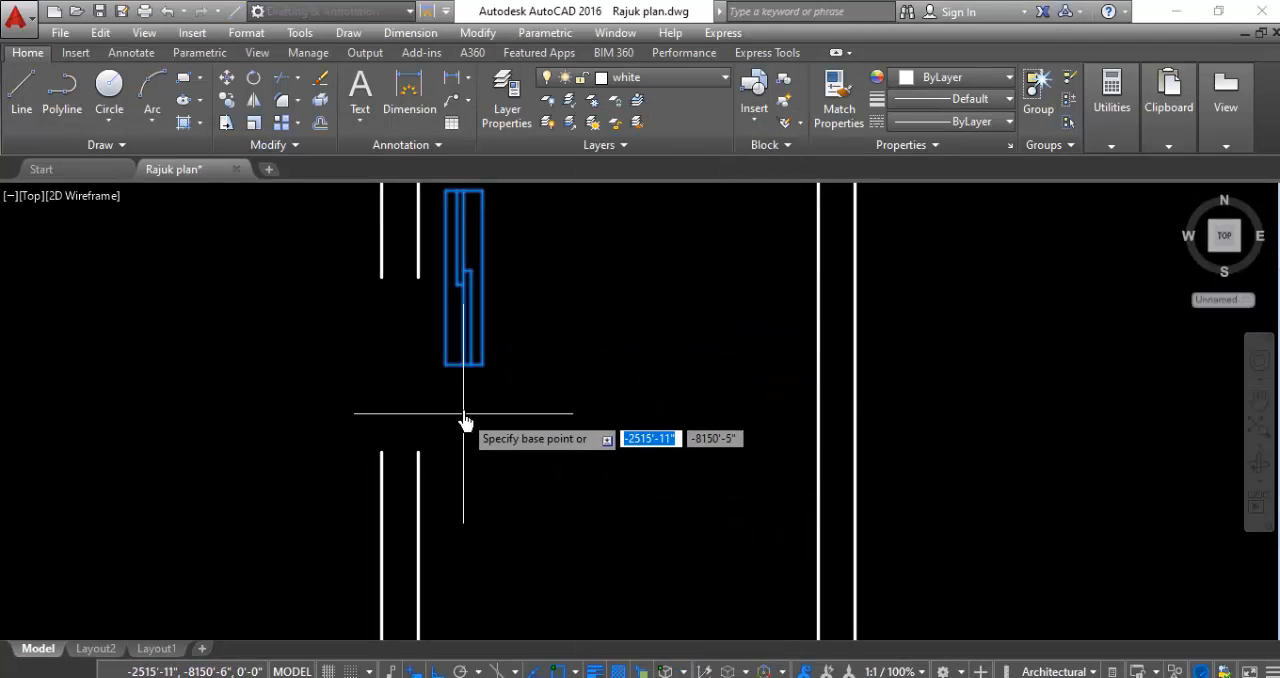
pyautogui.click(419, 366)
pyautogui.click(381, 452)
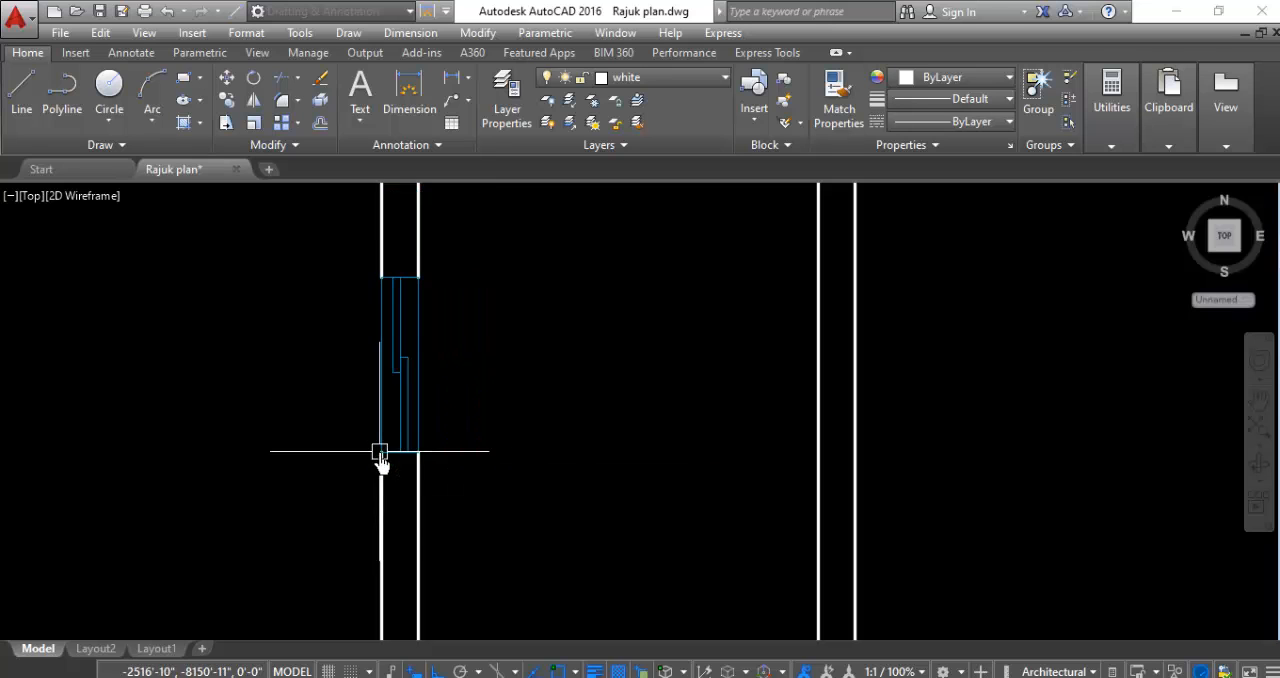
# - Copy the medium window block from the symbols beside the plan to spots below the two north wall openings flanking the staircase
pyautogui.scroll(-4, 528, 519)
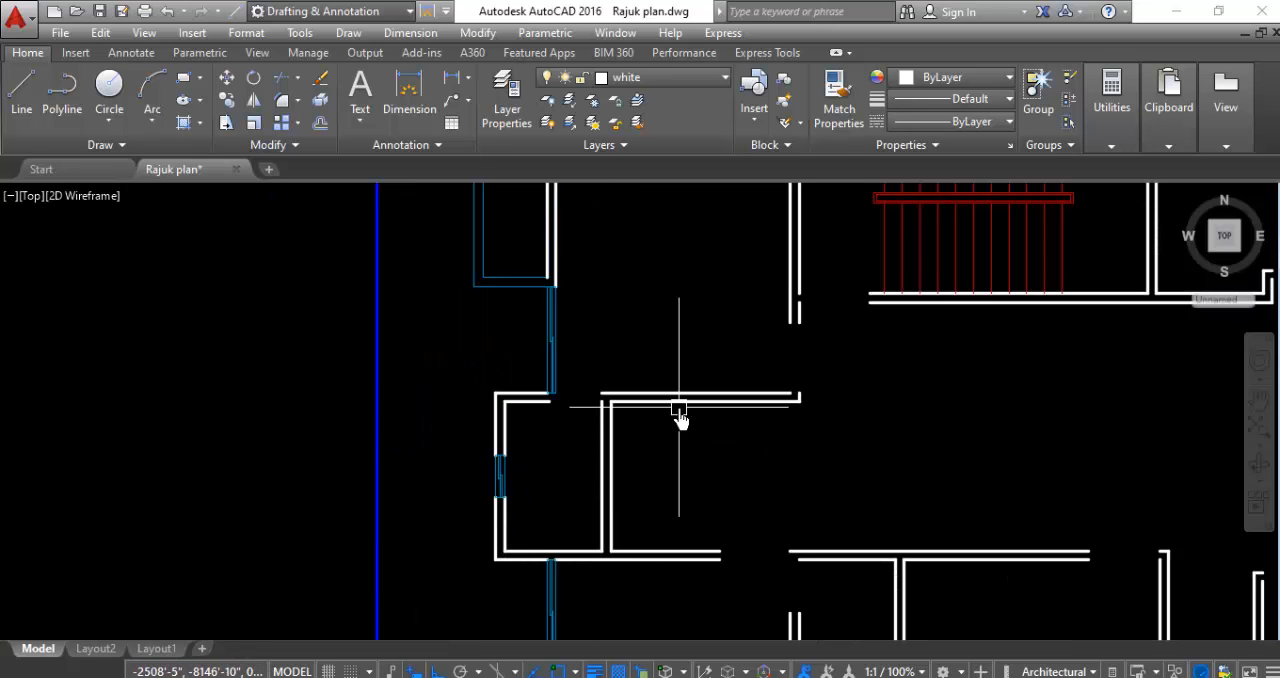
pyautogui.scroll(-5, 480, 455)
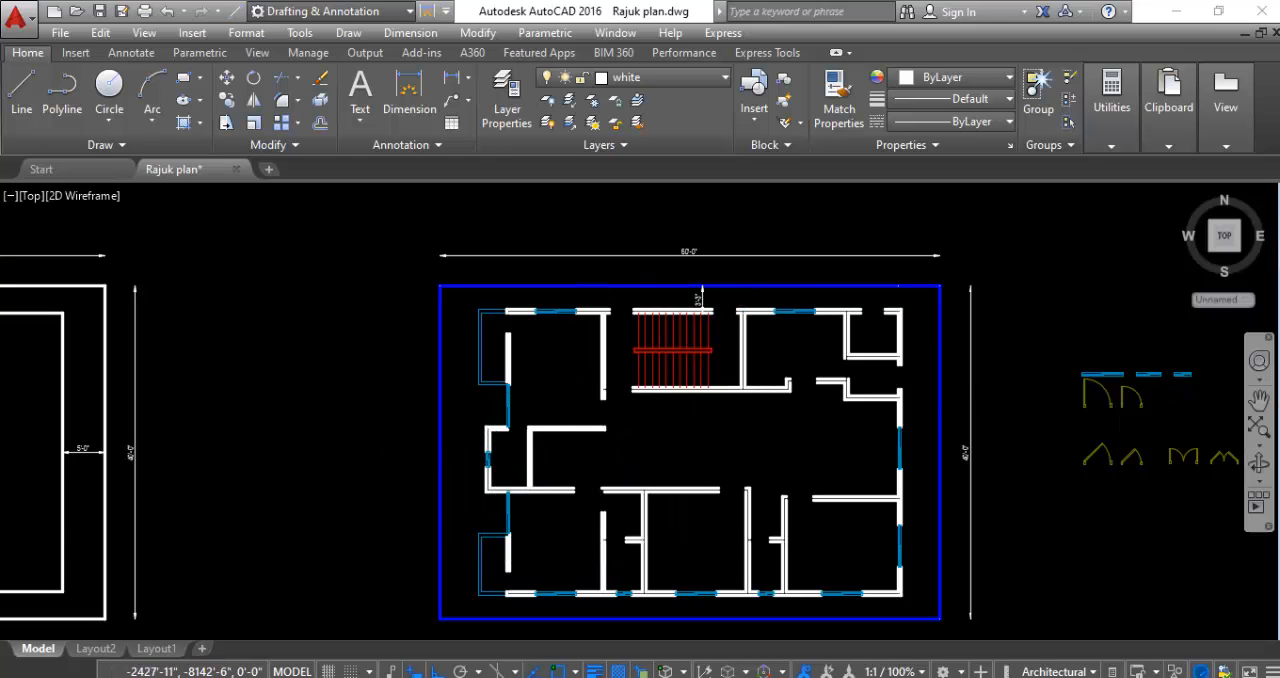
pyautogui.scroll(4, 1152, 360)
pyautogui.scroll(4, 1071, 330)
pyautogui.click(1065, 313)
pyautogui.click(1030, 384)
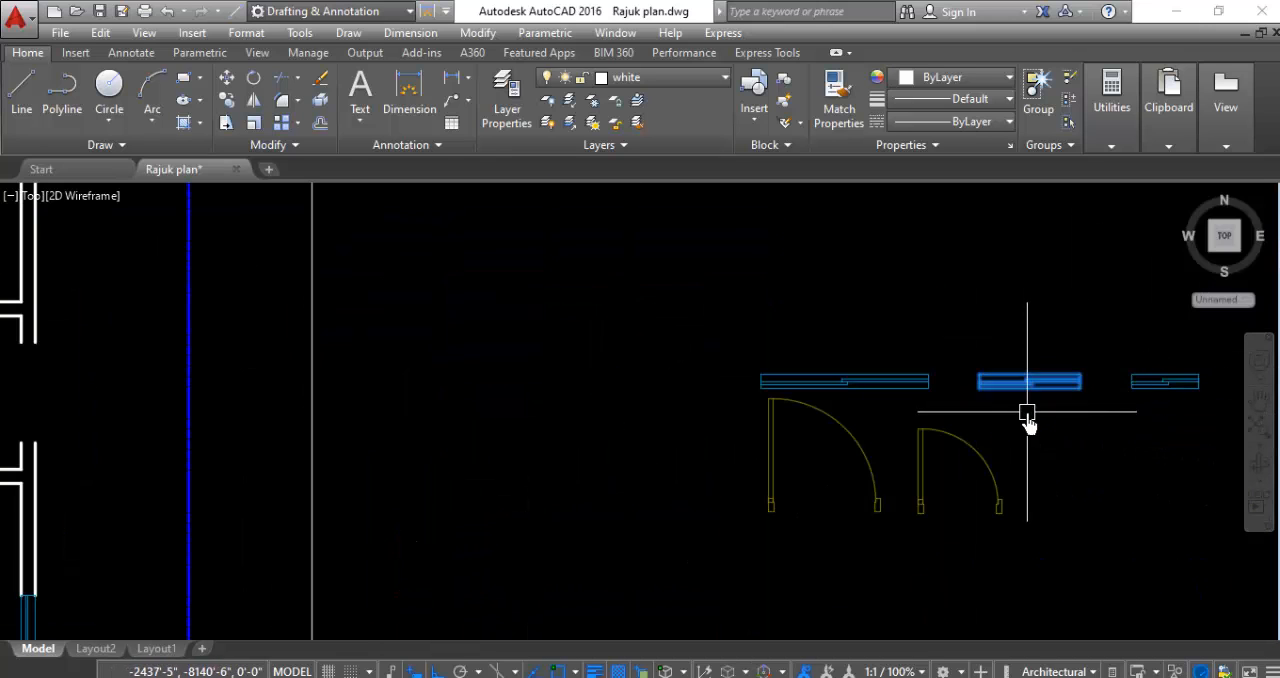
pyautogui.rightClick(932, 313)
pyautogui.click(951, 354)
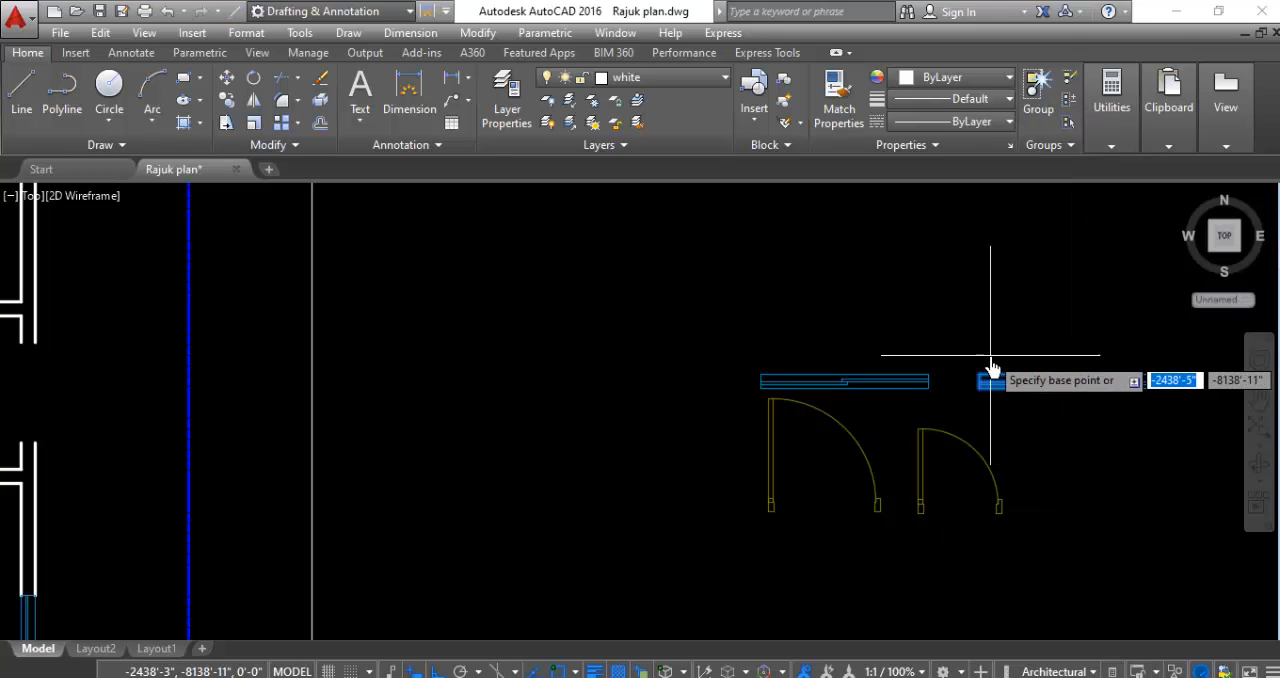
pyautogui.click(986, 380)
pyautogui.scroll(-5, 914, 337)
pyautogui.scroll(5, 606, 334)
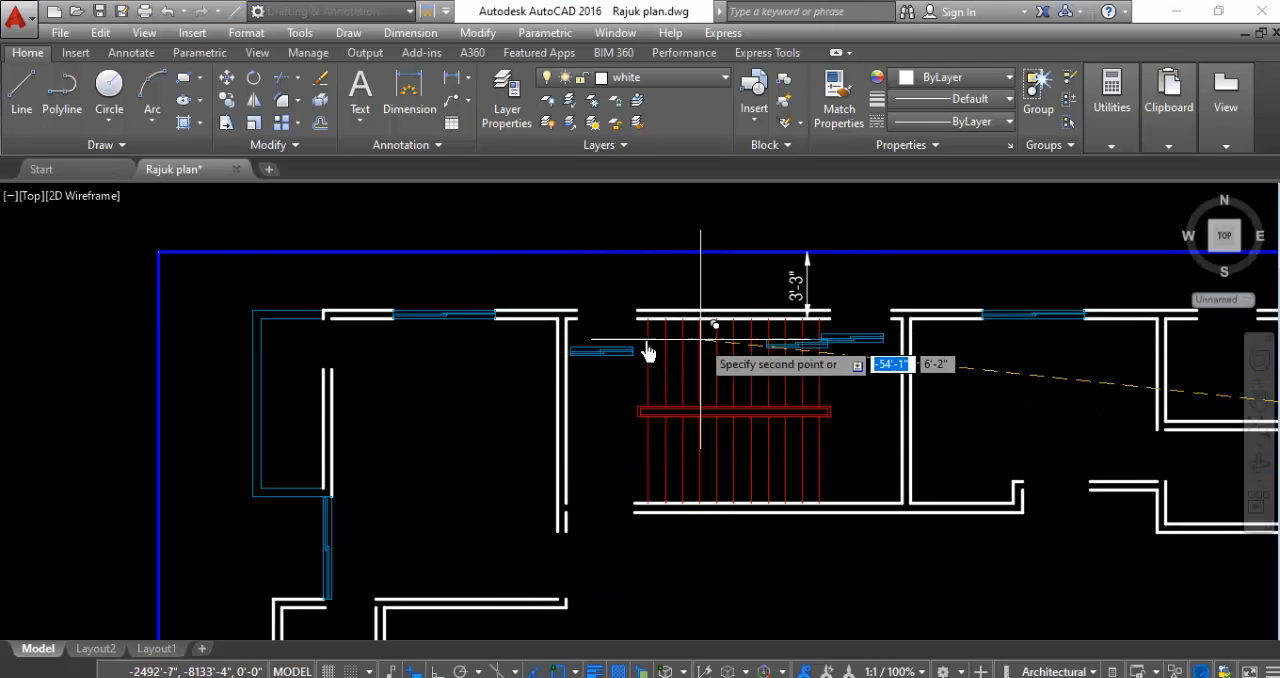
# - Place two more medium window copies near the north and east wall openings at the plan's northeast corner, and end copying
pyautogui.scroll(-2, 450, 340)
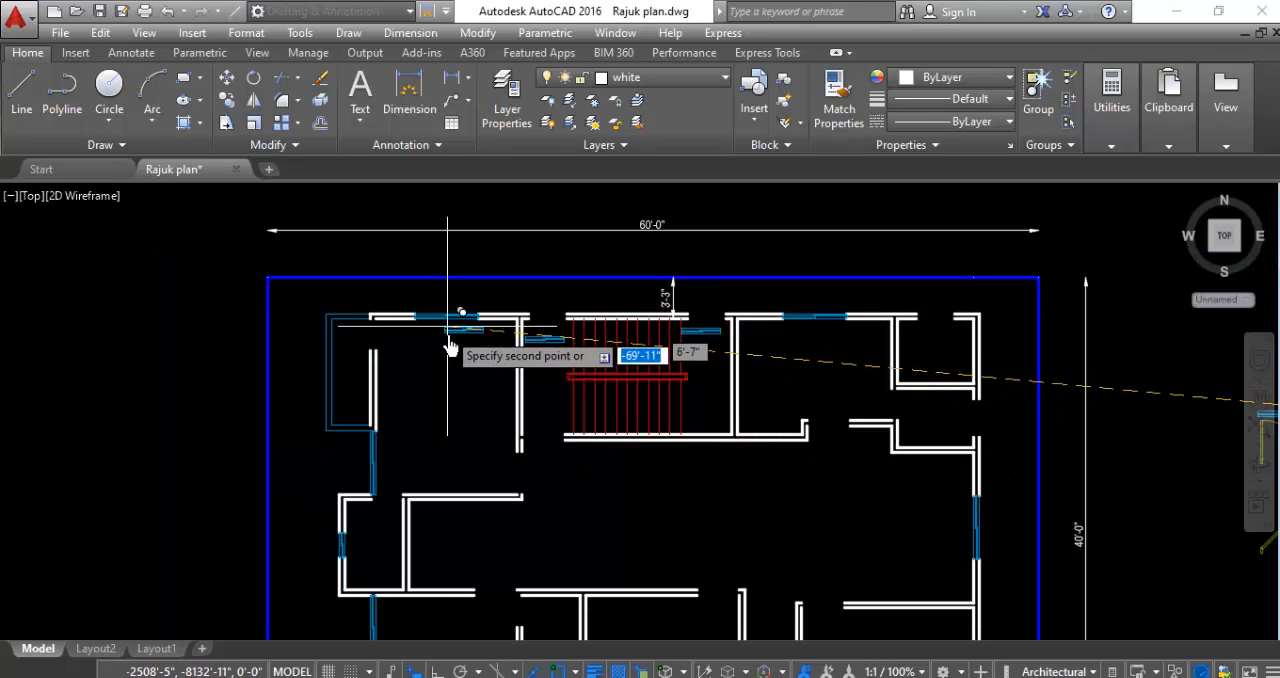
pyautogui.click(919, 340)
pyautogui.click(952, 420)
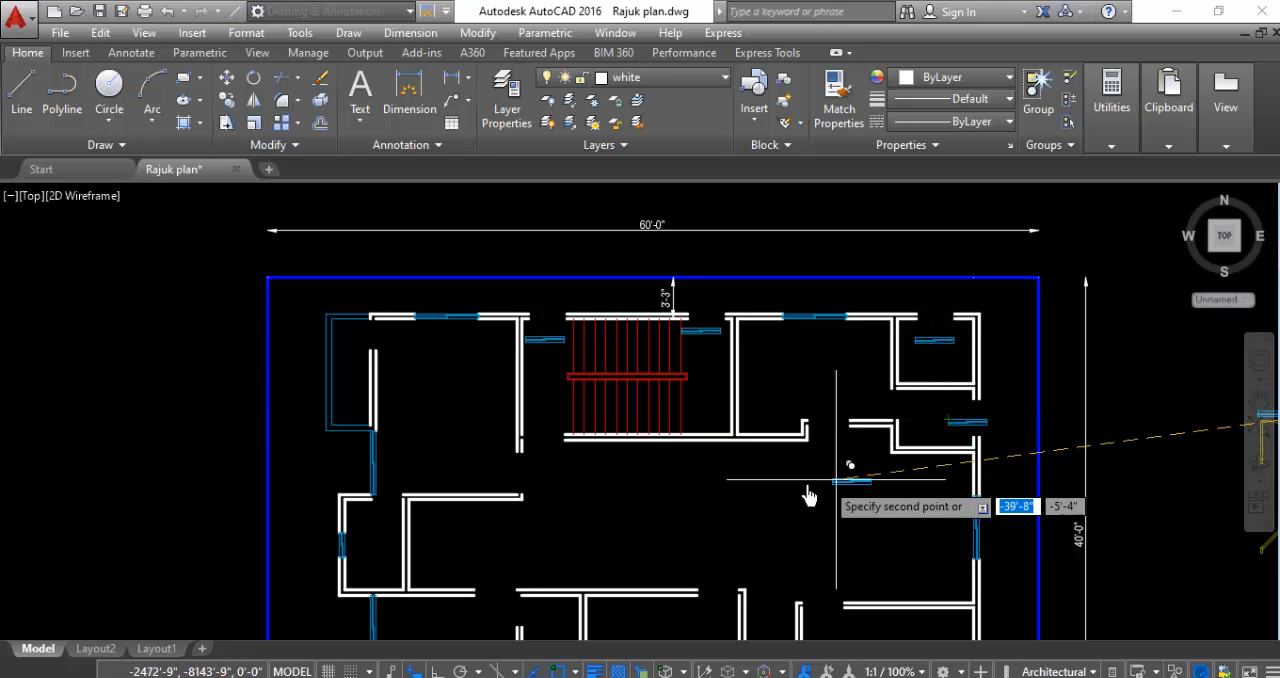
pyautogui.press('Escape')
# - Move the medium window west of the staircase by its upper-left corner into the north wall opening above it
pyautogui.scroll(5, 524, 320)
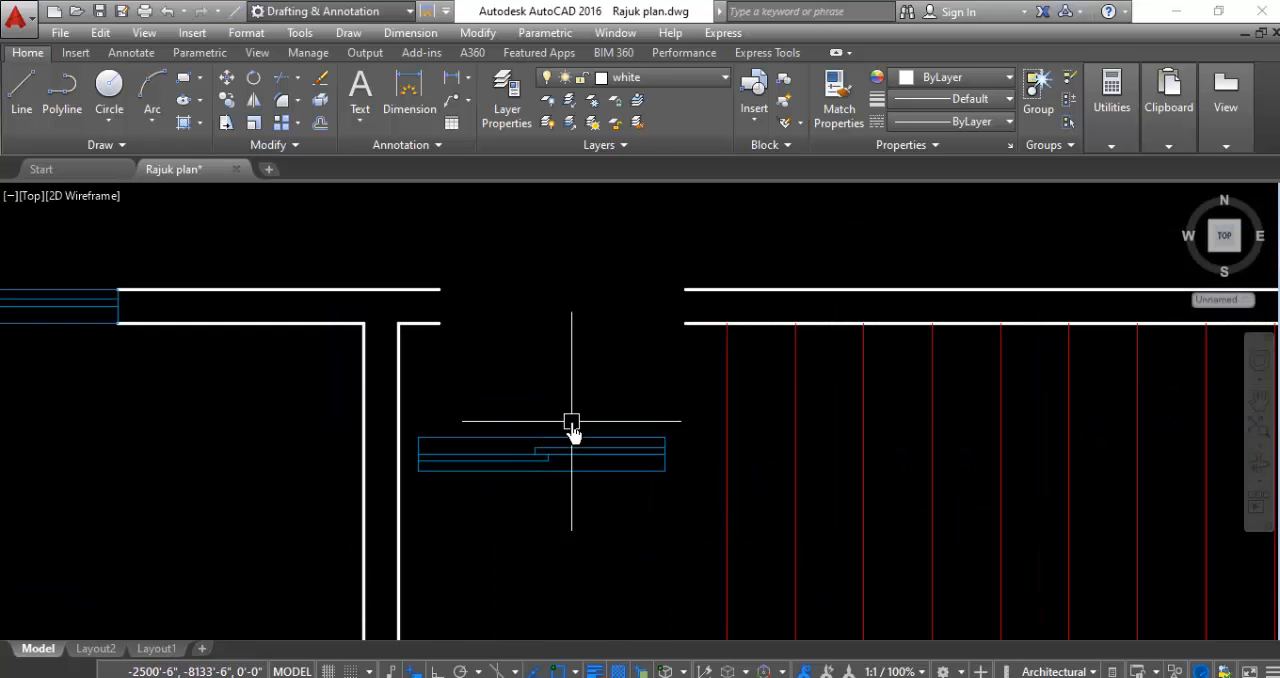
pyautogui.click(571, 432)
pyautogui.rightClick(549, 514)
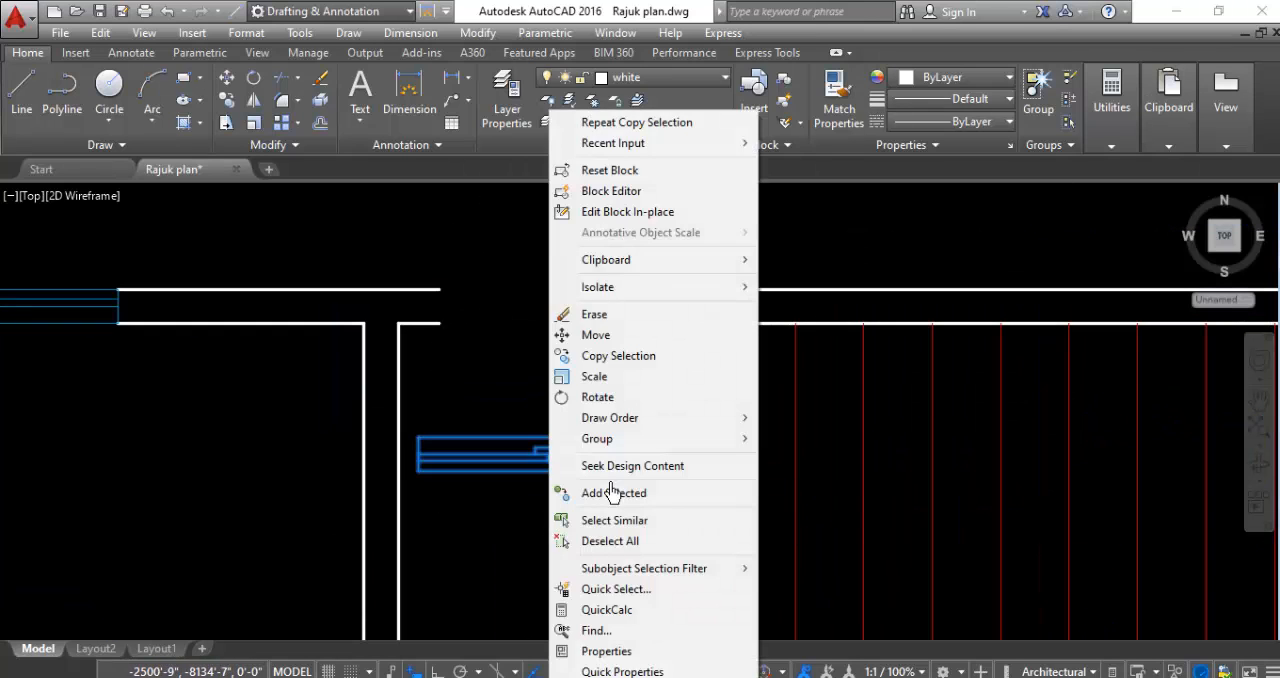
pyautogui.click(594, 335)
pyautogui.click(420, 437)
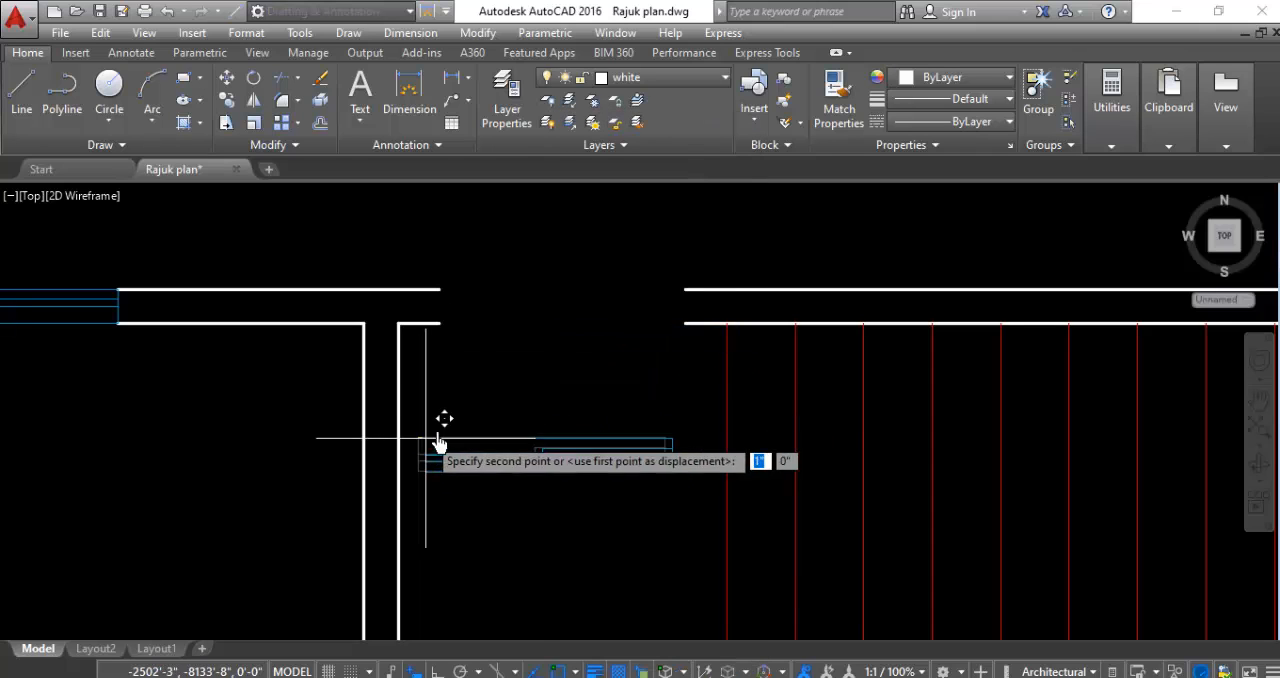
pyautogui.click(439, 289)
# - Move the medium window east of the staircase by its upper-right corner into the adjacent north wall opening
pyautogui.scroll(-5, 389, 338)
pyautogui.scroll(5, 897, 344)
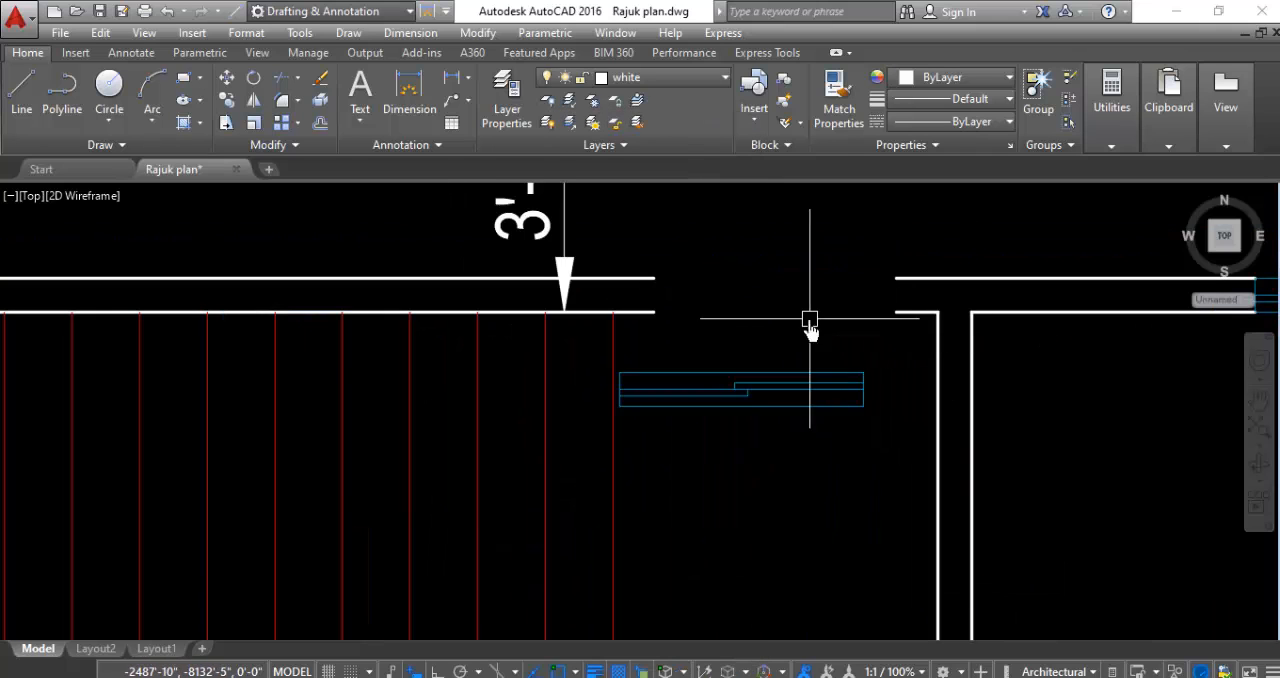
pyautogui.click(790, 393)
pyautogui.rightClick(752, 445)
pyautogui.click(857, 489)
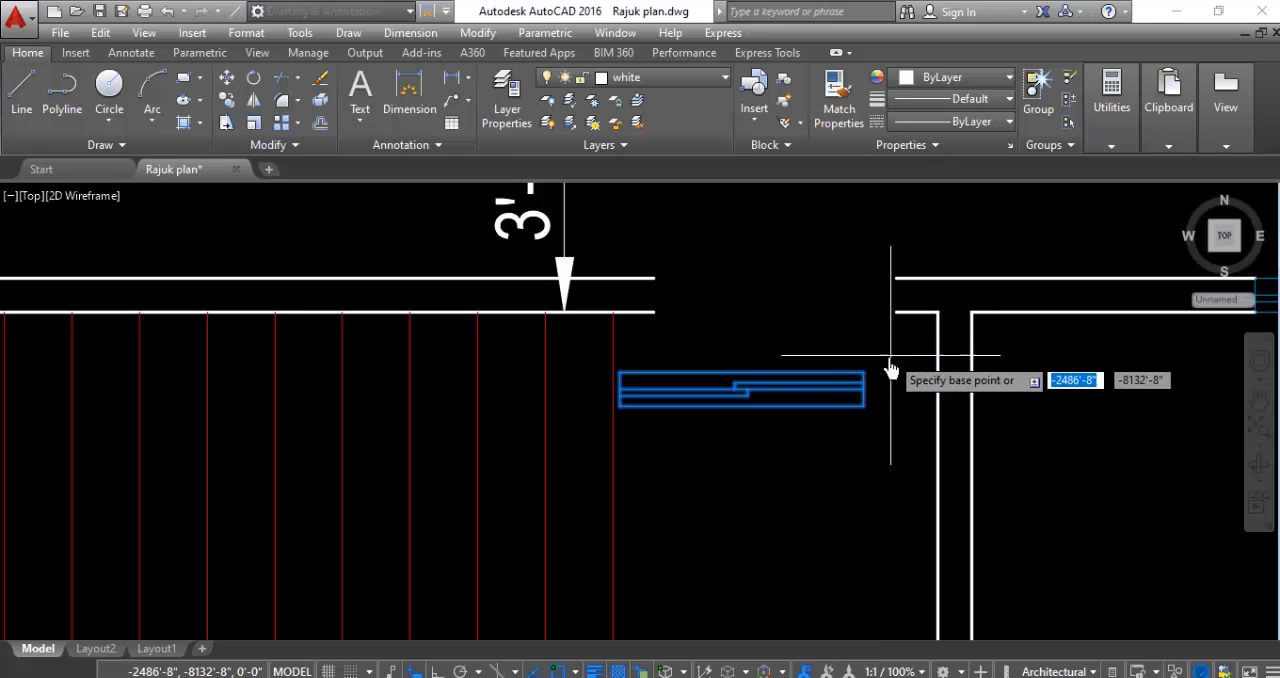
pyautogui.click(864, 373)
pyautogui.click(893, 280)
# - Move the medium window in the small northeast room by its upper-left corner into that room's north wall opening
pyautogui.scroll(-3, 667, 397)
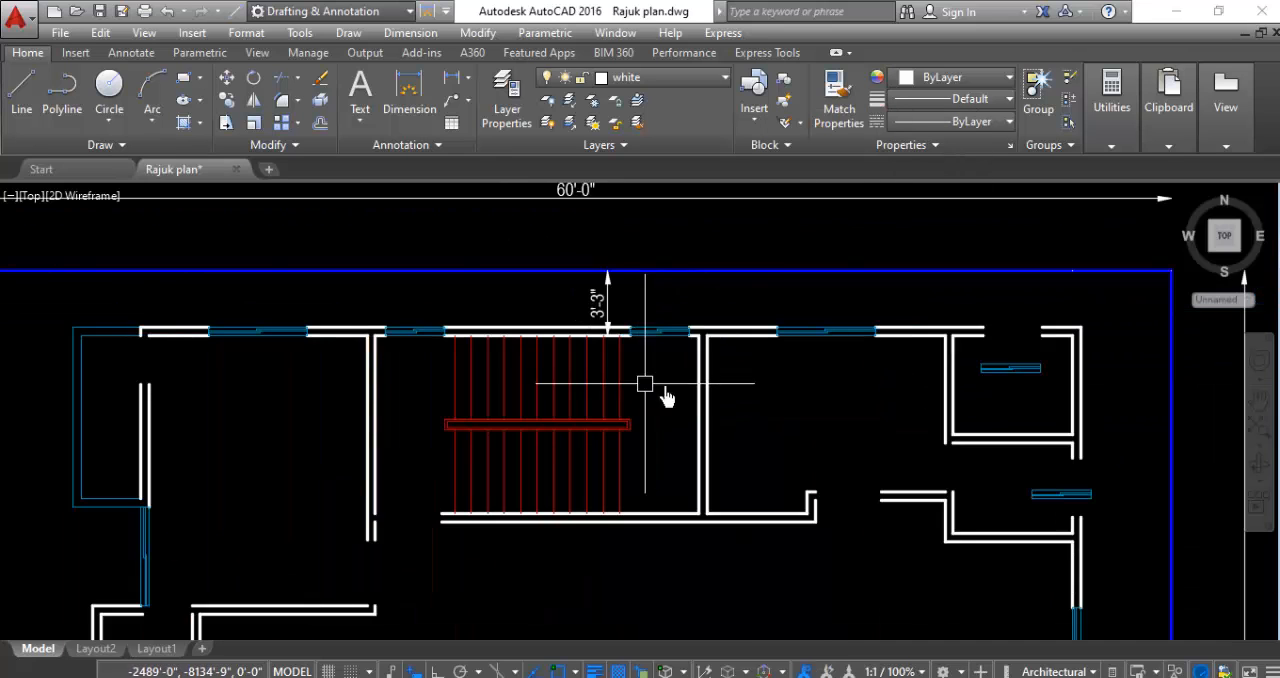
pyautogui.scroll(3, 1015, 355)
pyautogui.click(972, 400)
pyautogui.rightClick(977, 402)
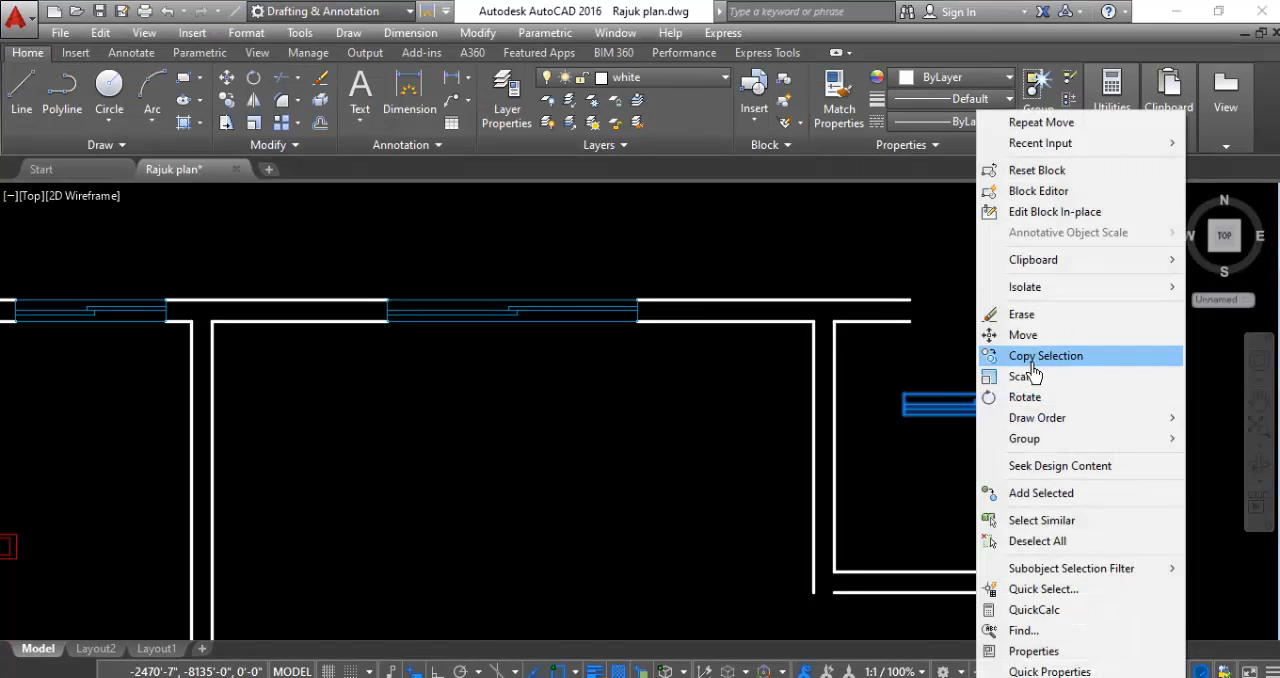
pyautogui.click(1030, 414)
pyautogui.click(903, 396)
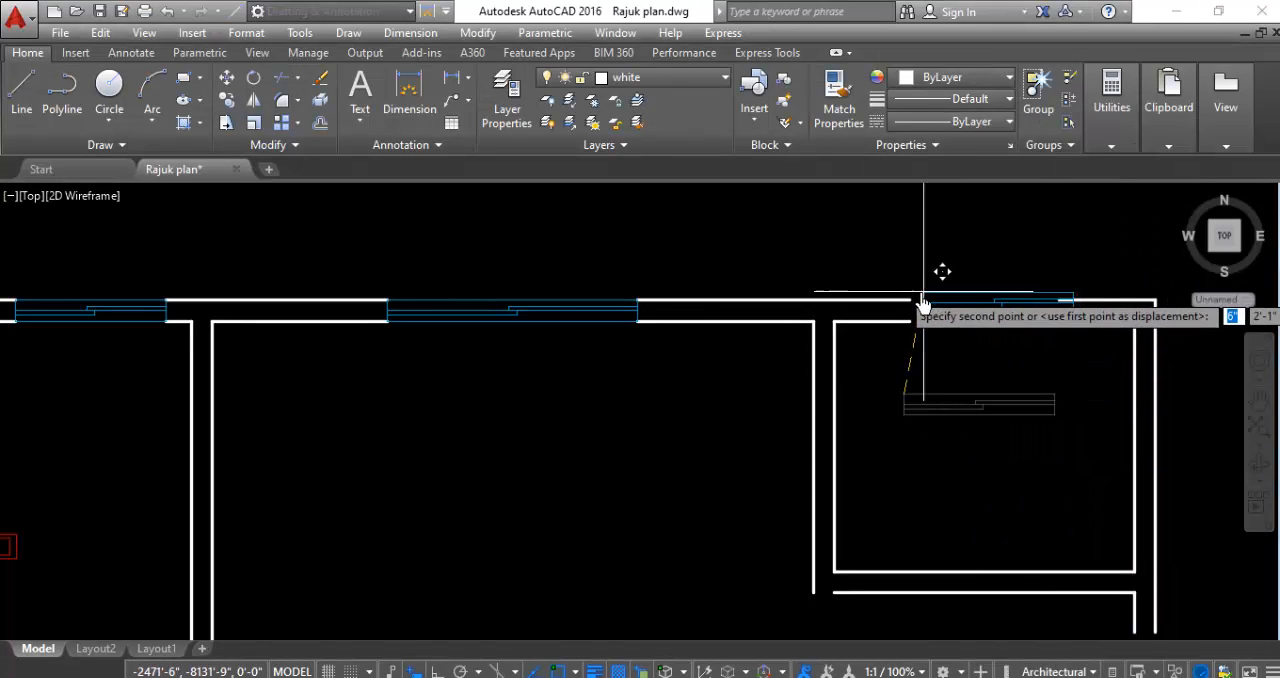
pyautogui.click(907, 298)
# - Rotate the medium window copy beside the northeast part of the east wall to vertical about its upper-left corner
pyautogui.scroll(-5, 907, 305)
pyautogui.scroll(4, 900, 409)
pyautogui.scroll(3, 757, 363)
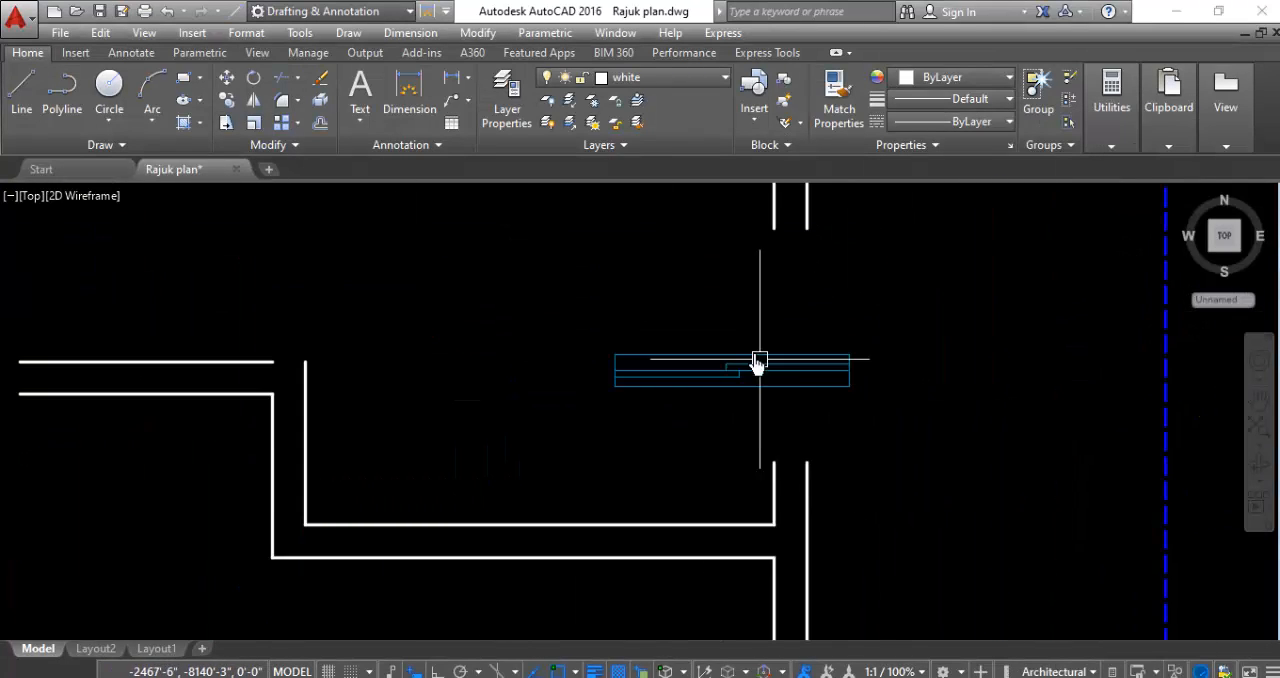
pyautogui.click(656, 301)
pyautogui.click(604, 410)
pyautogui.rightClick(514, 349)
pyautogui.click(566, 377)
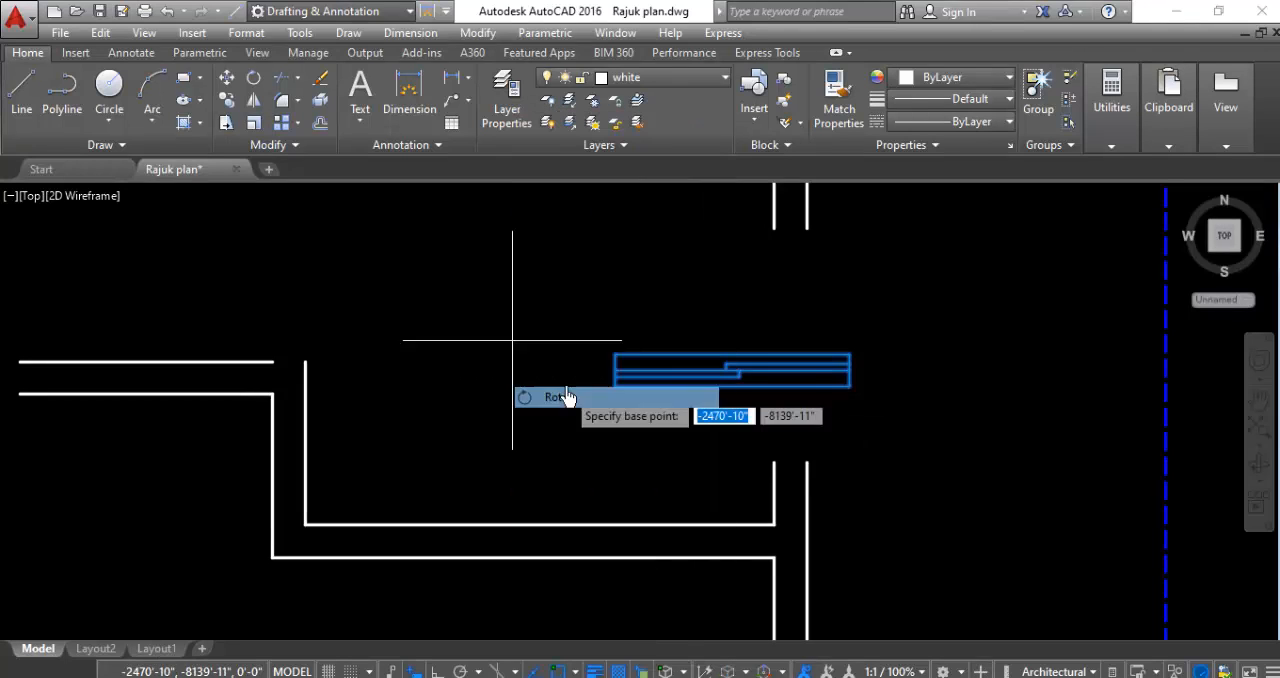
pyautogui.click(612, 356)
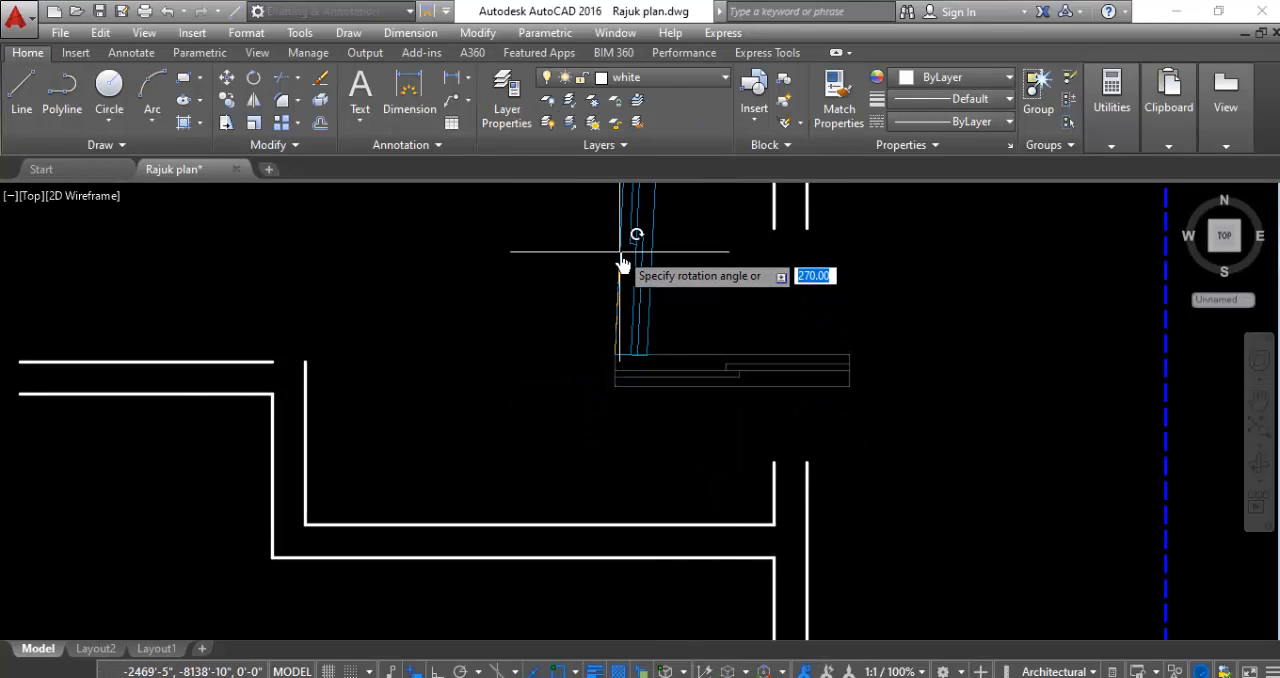
pyautogui.click(621, 252)
# - Move the vertical medium window by its lower-right corner onto the lower end of the east wall opening
pyautogui.click(691, 309)
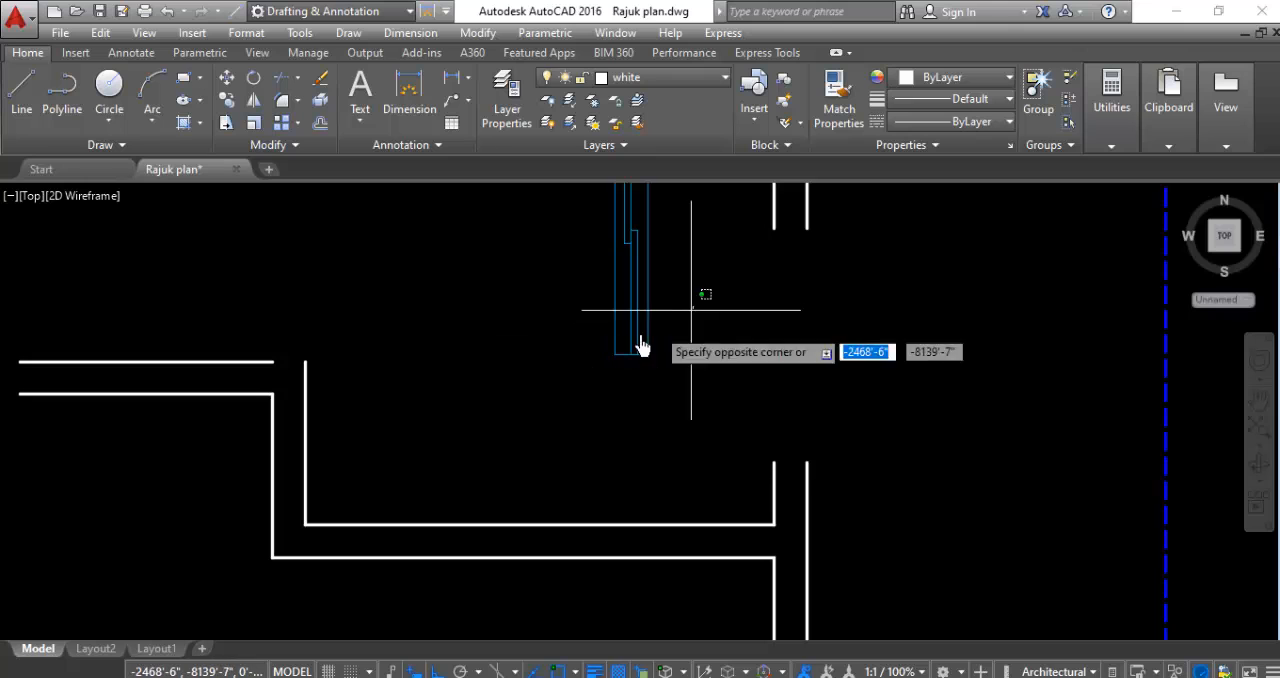
pyautogui.click(546, 351)
pyautogui.rightClick(546, 351)
pyautogui.click(597, 340)
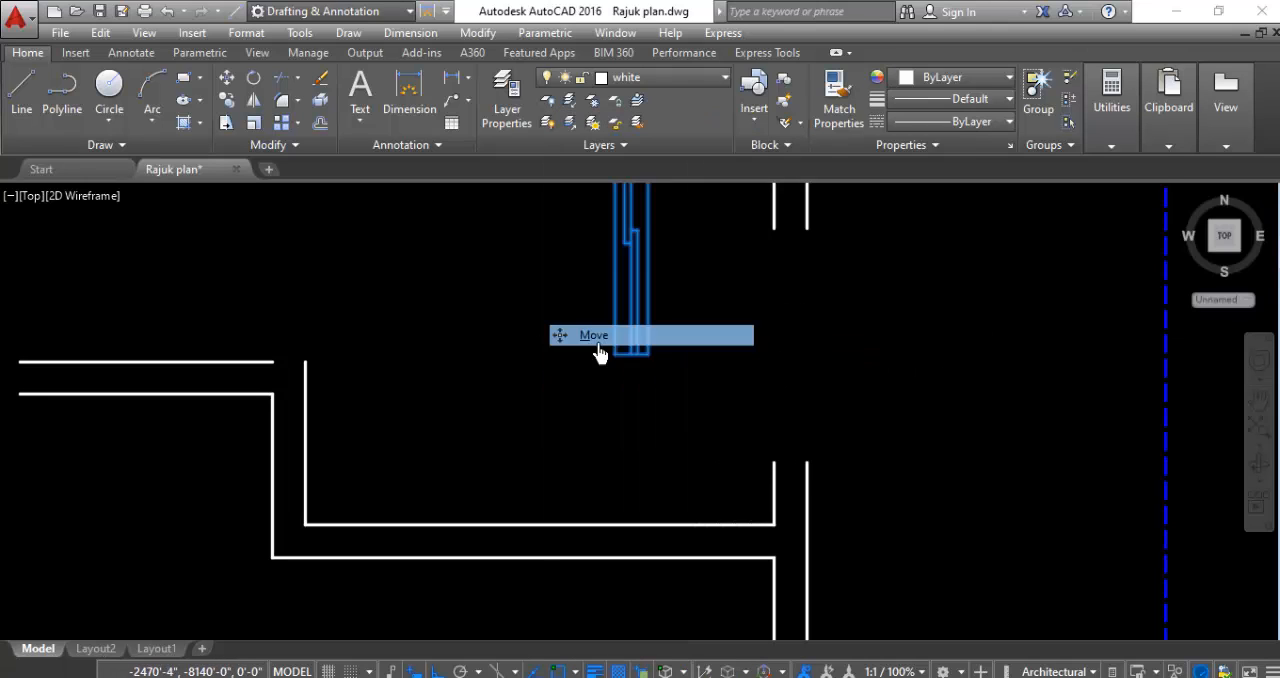
pyautogui.click(648, 353)
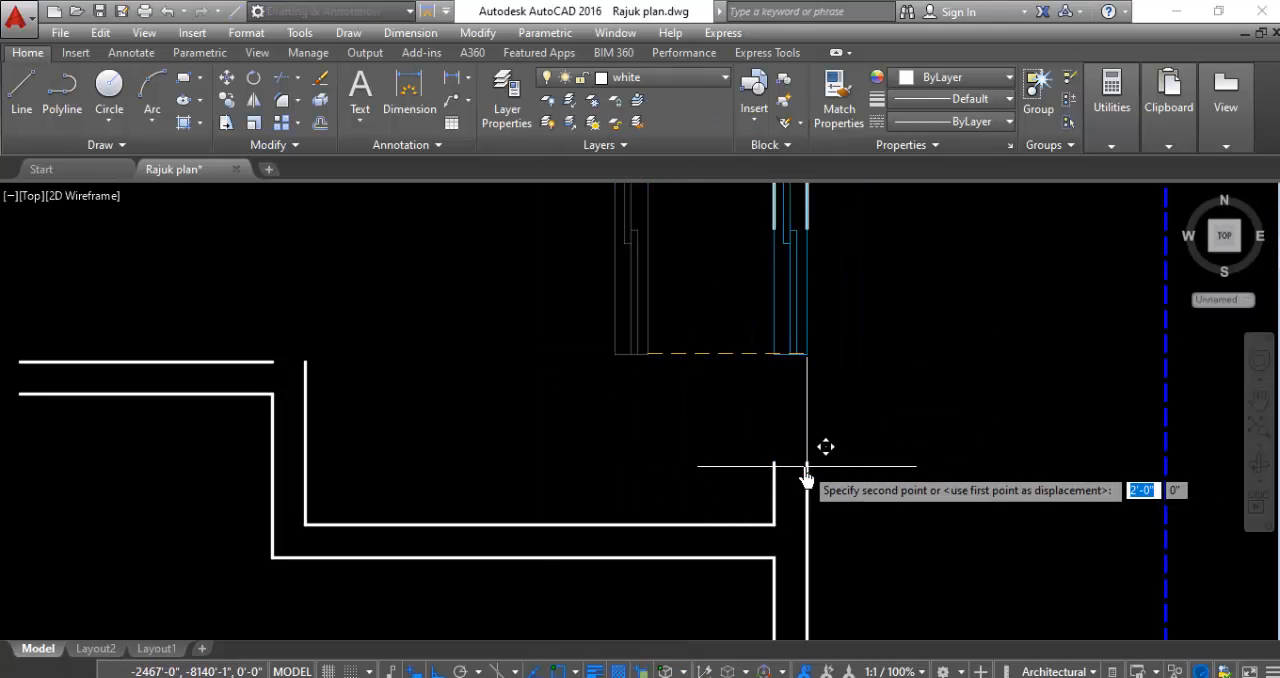
pyautogui.scroll(-6, 760, 440)
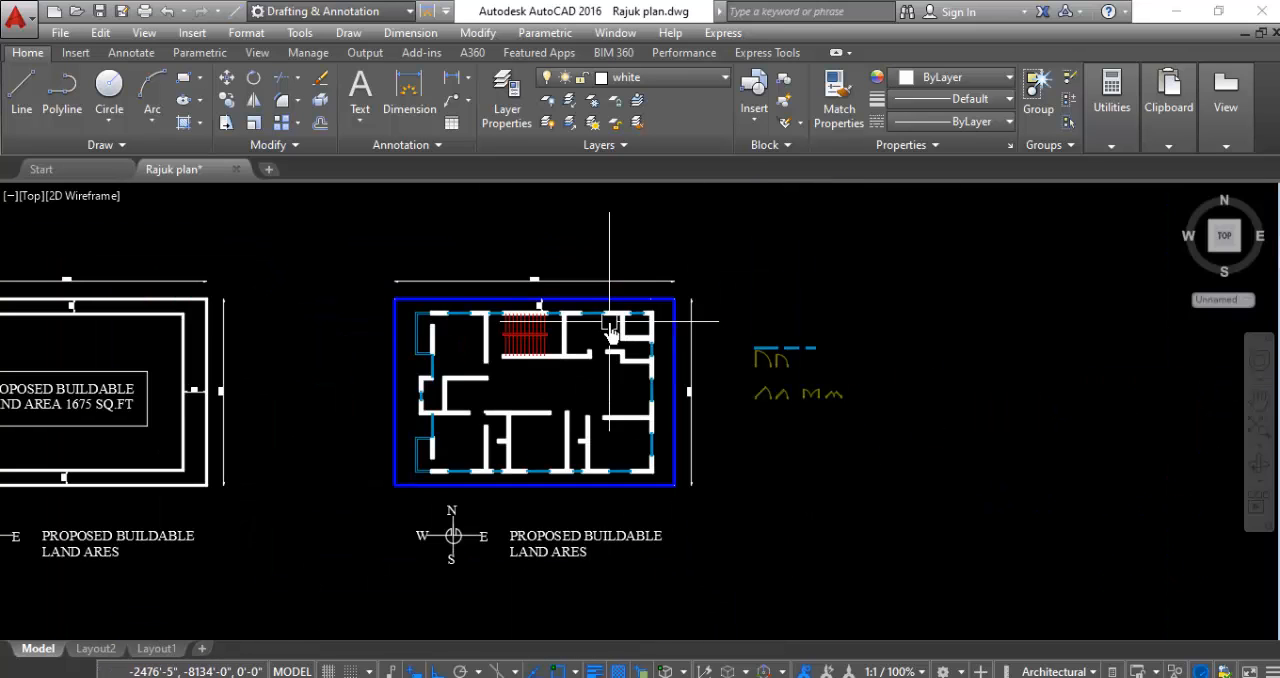
# - Inspect the whole floor plan, checking the windows in the exterior walls and the openings left for doors
pyautogui.scroll(4, 410, 395)
pyautogui.scroll(-2, 600, 497)
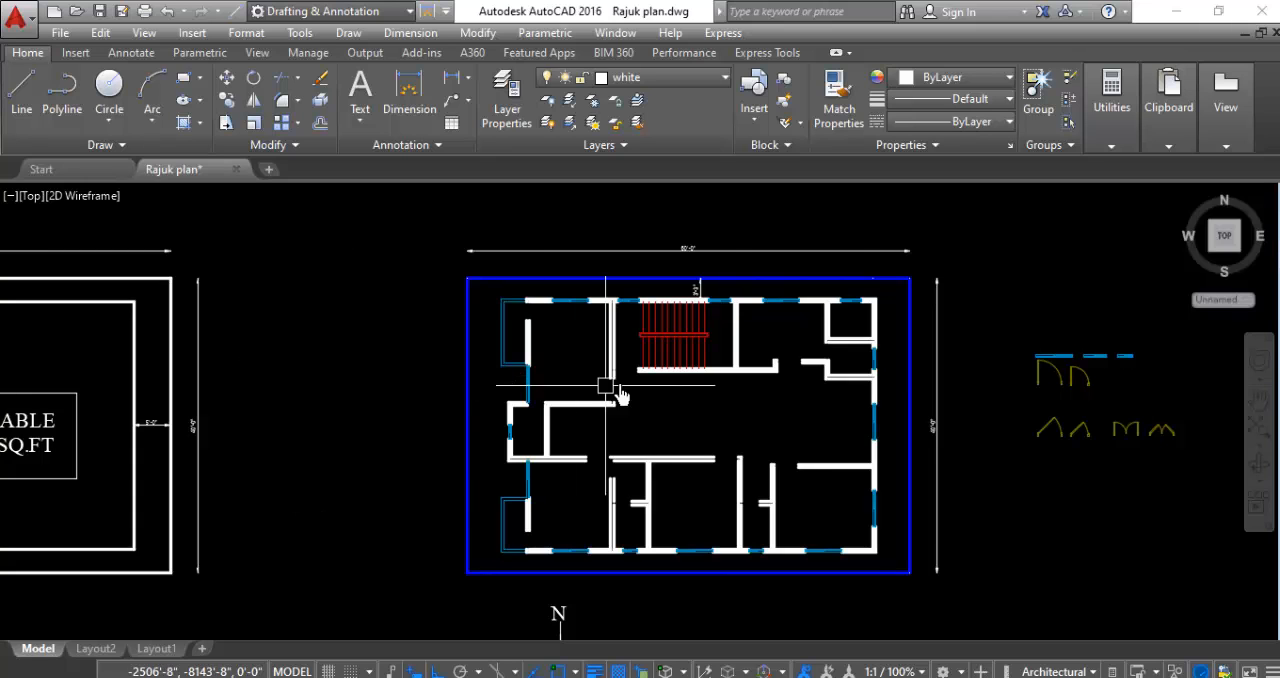
pyautogui.scroll(2, 752, 401)
pyautogui.scroll(-2, 481, 372)
pyautogui.scroll(2, 540, 393)
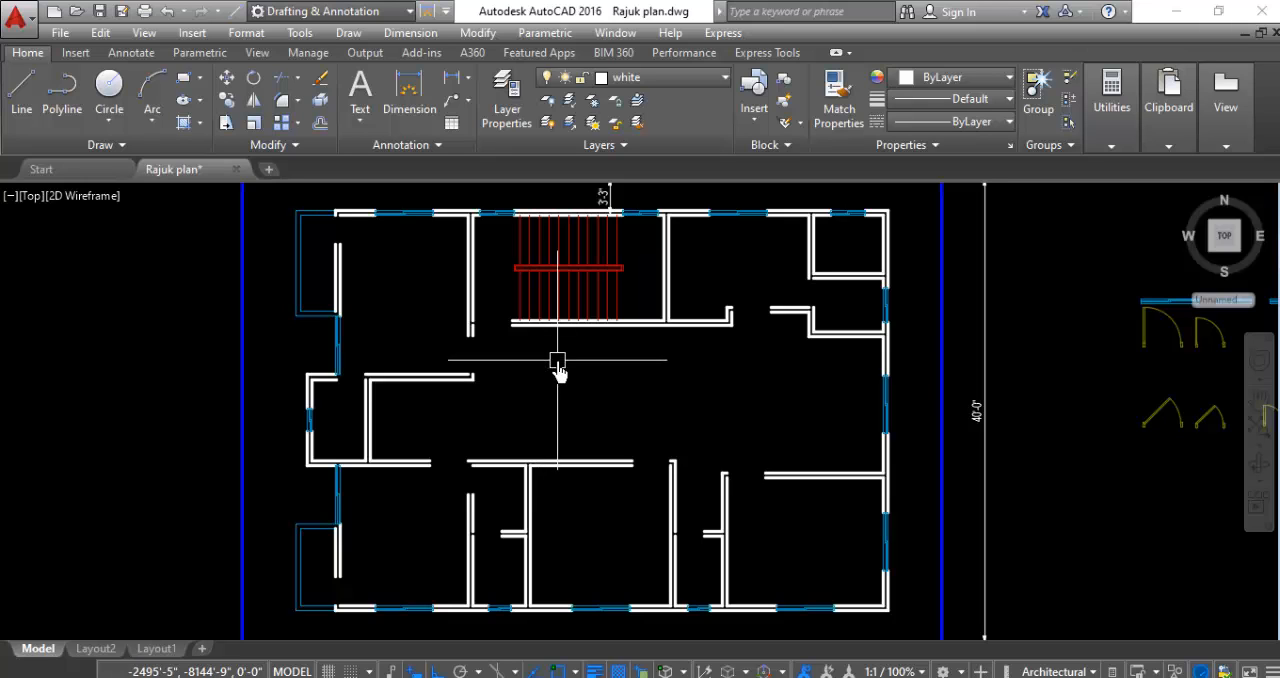
pyautogui.scroll(-2, 559, 372)
pyautogui.scroll(2, 537, 373)
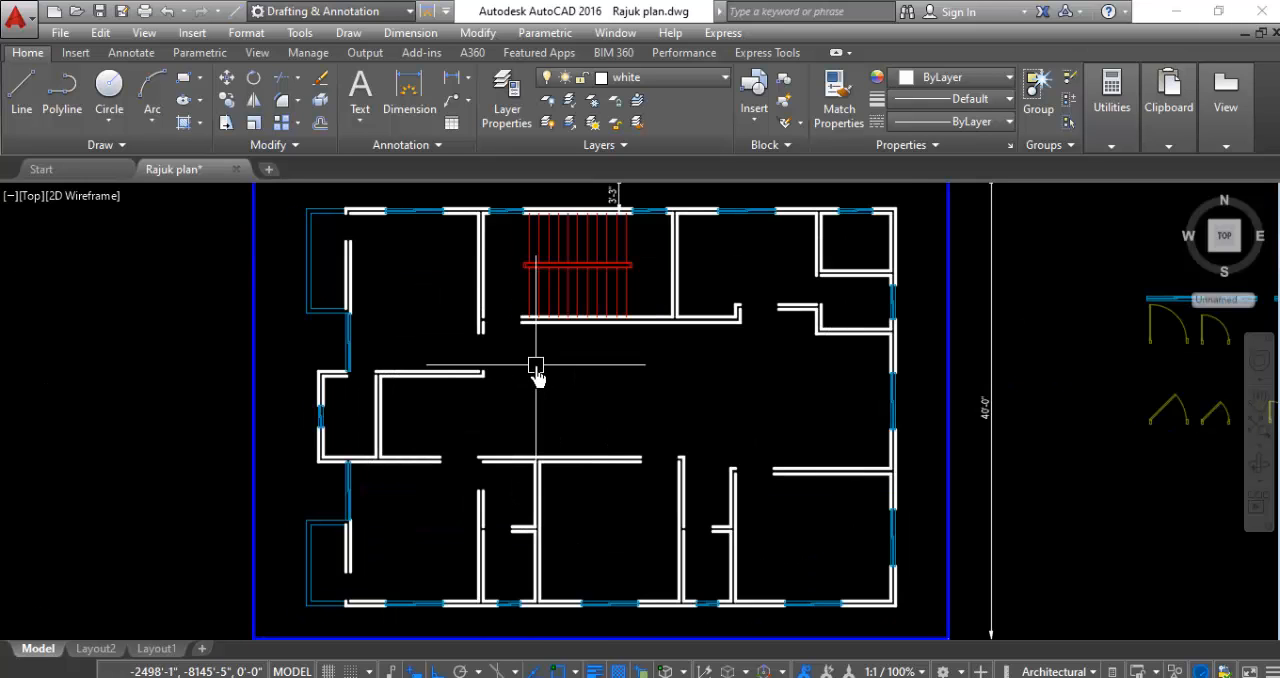
pyautogui.scroll(-2, 537, 373)
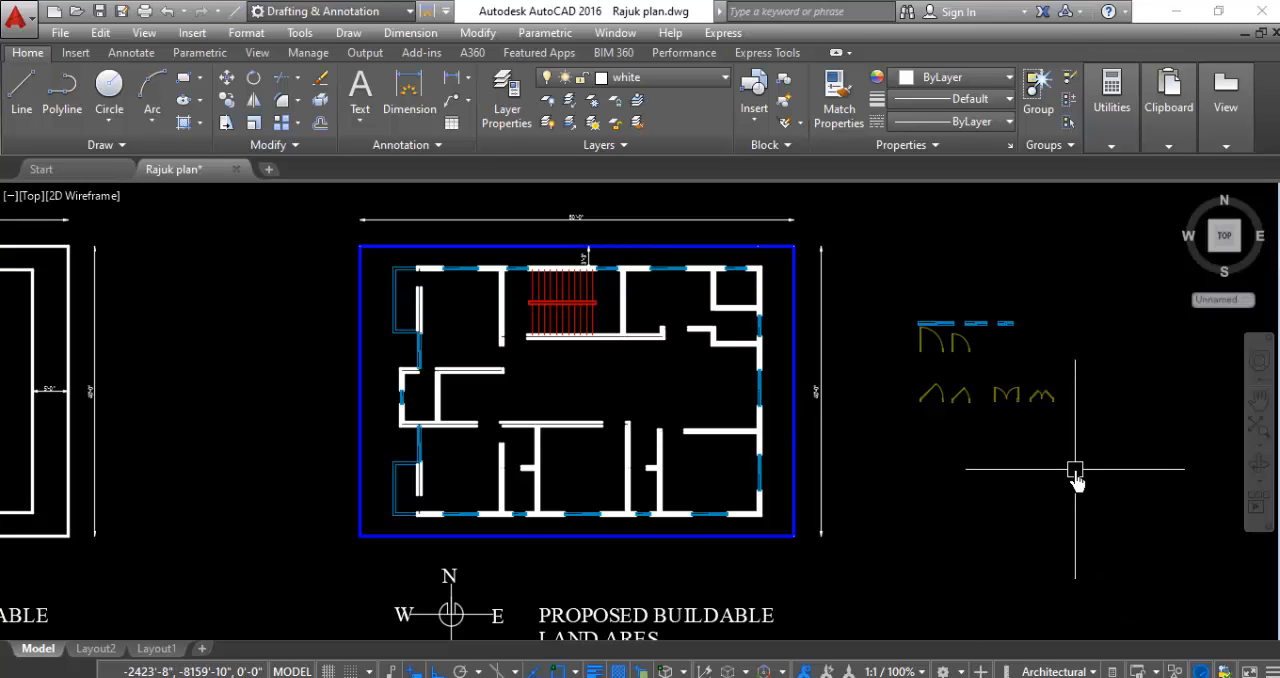
# - Copy the larger angled single-door block from the symbol set into the northwest and southwest rooms of the floor plan
pyautogui.scroll(2, 935, 410)
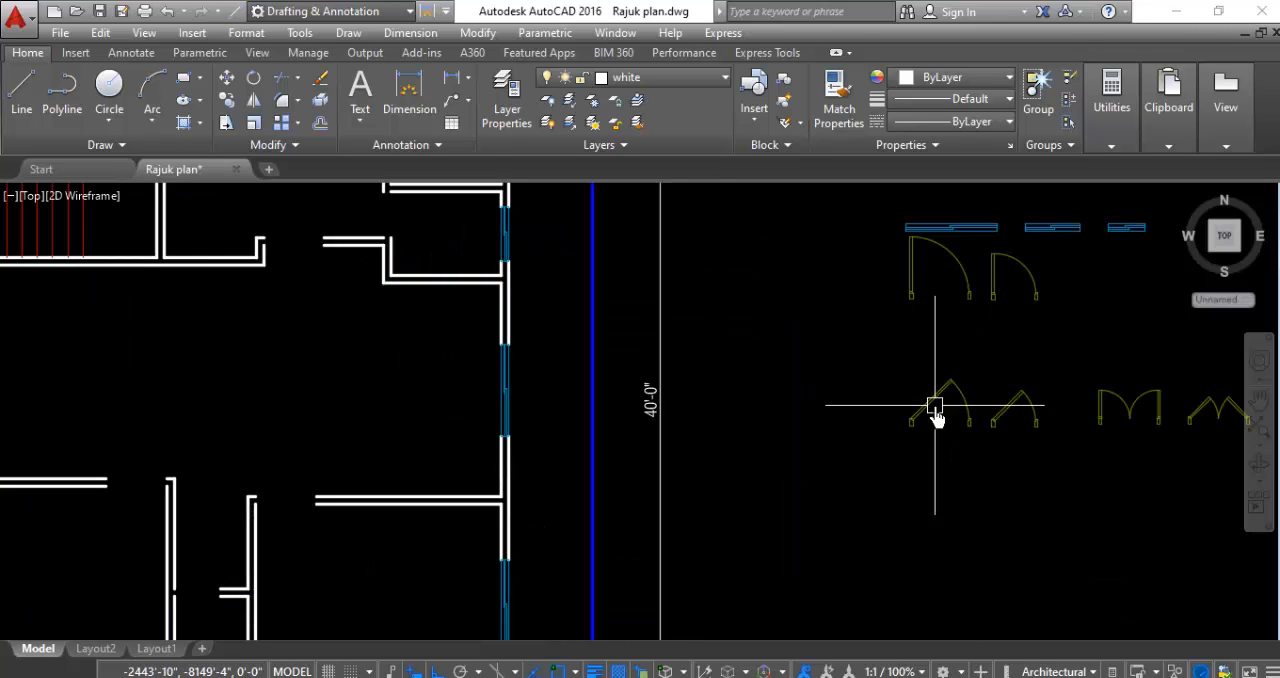
pyautogui.click(930, 415)
pyautogui.rightClick(863, 400)
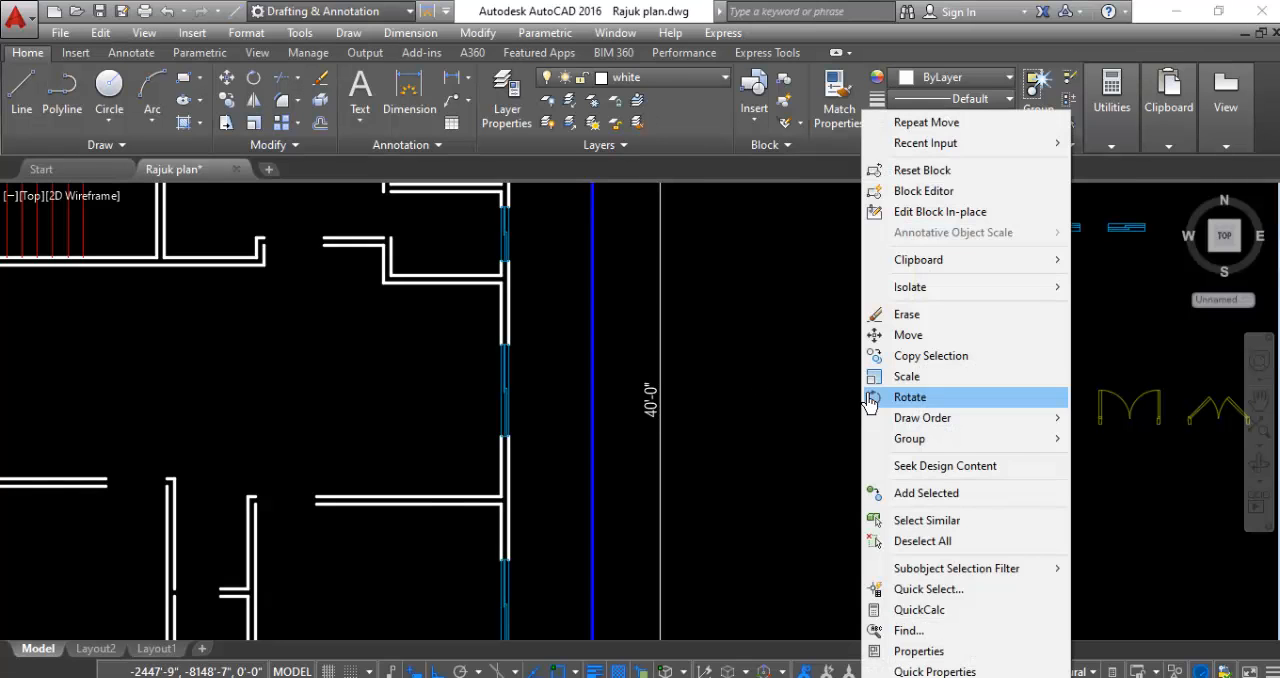
pyautogui.click(946, 356)
pyautogui.click(921, 340)
pyautogui.scroll(-6, 940, 398)
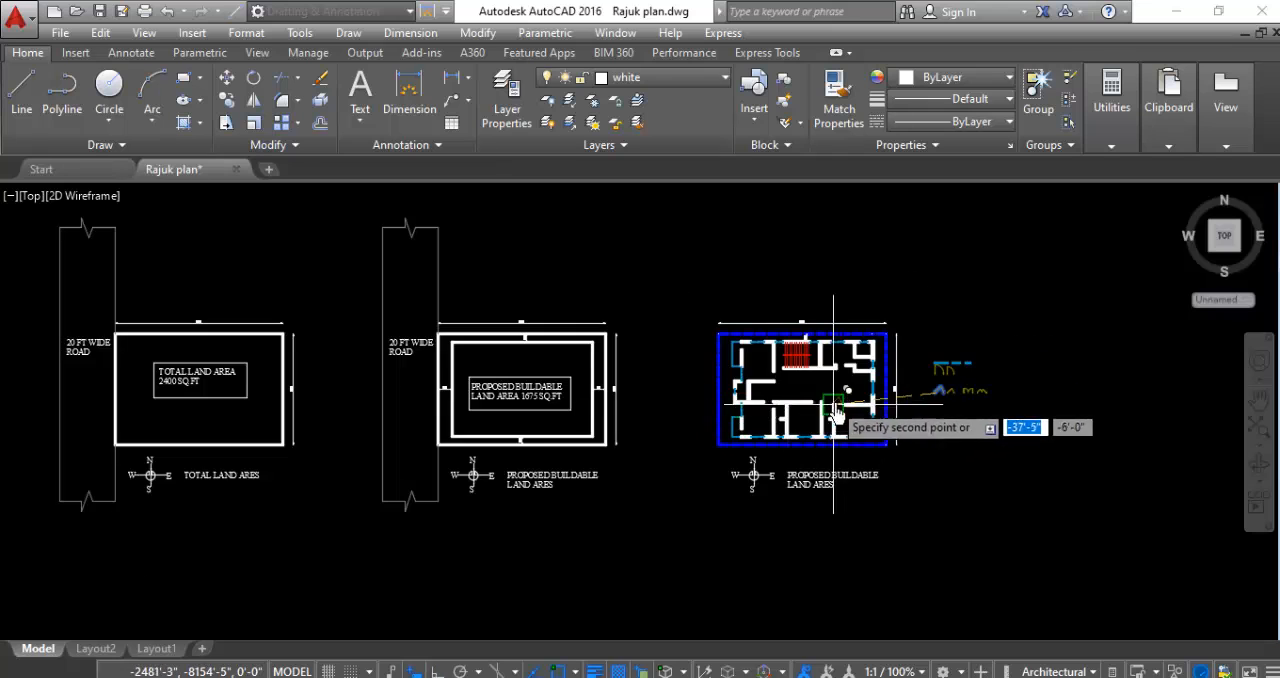
pyautogui.scroll(5, 760, 385)
pyautogui.click(600, 328)
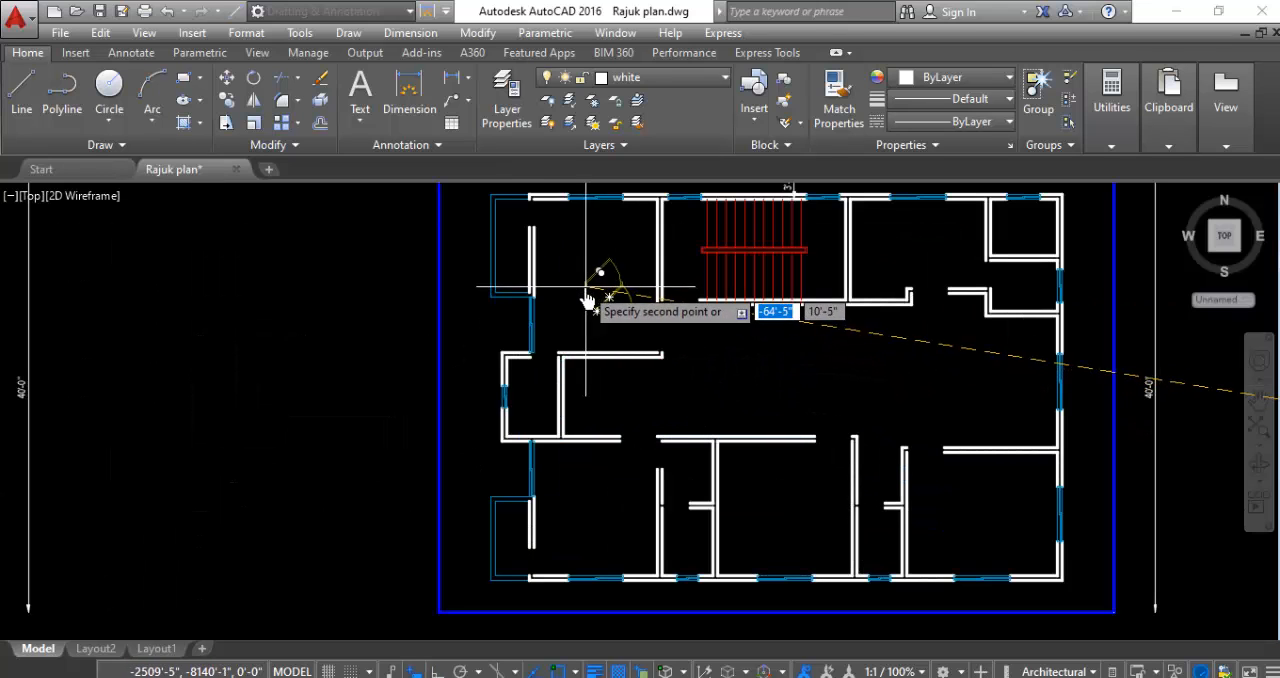
pyautogui.click(600, 490)
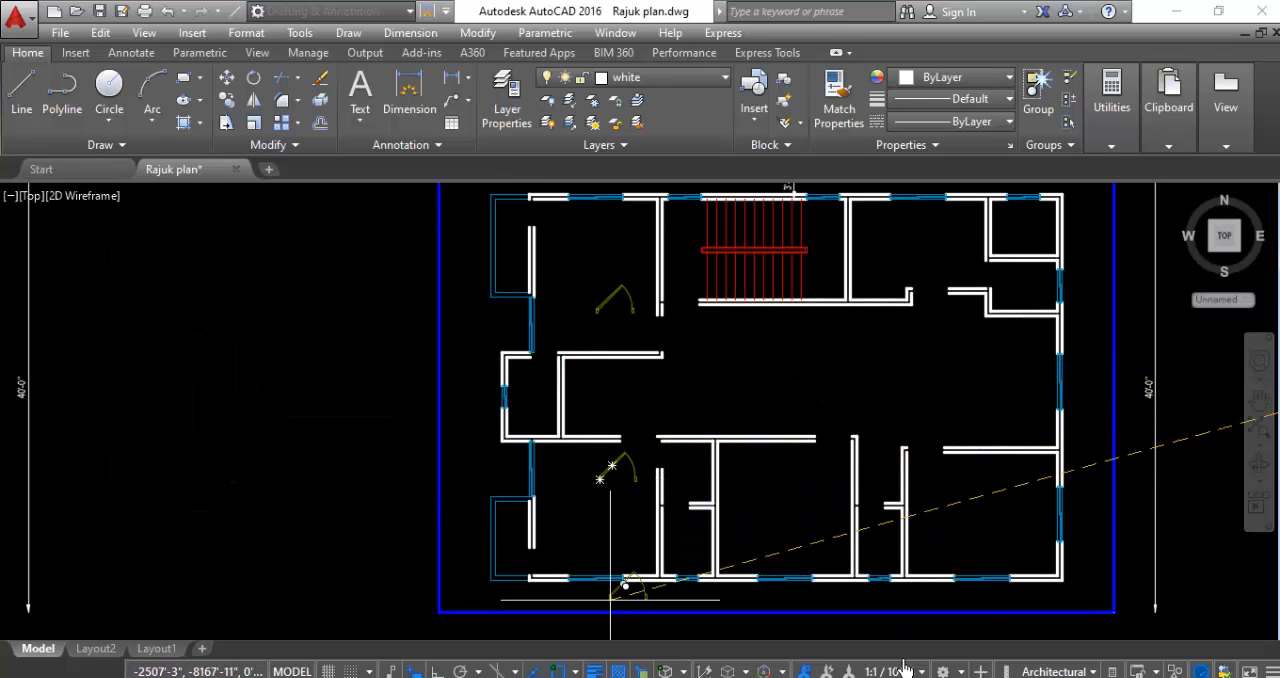
# - Place further copies of the larger door in the south middle room, beside the staircase, in the northeast room and in the central hall
pyautogui.click(788, 494)
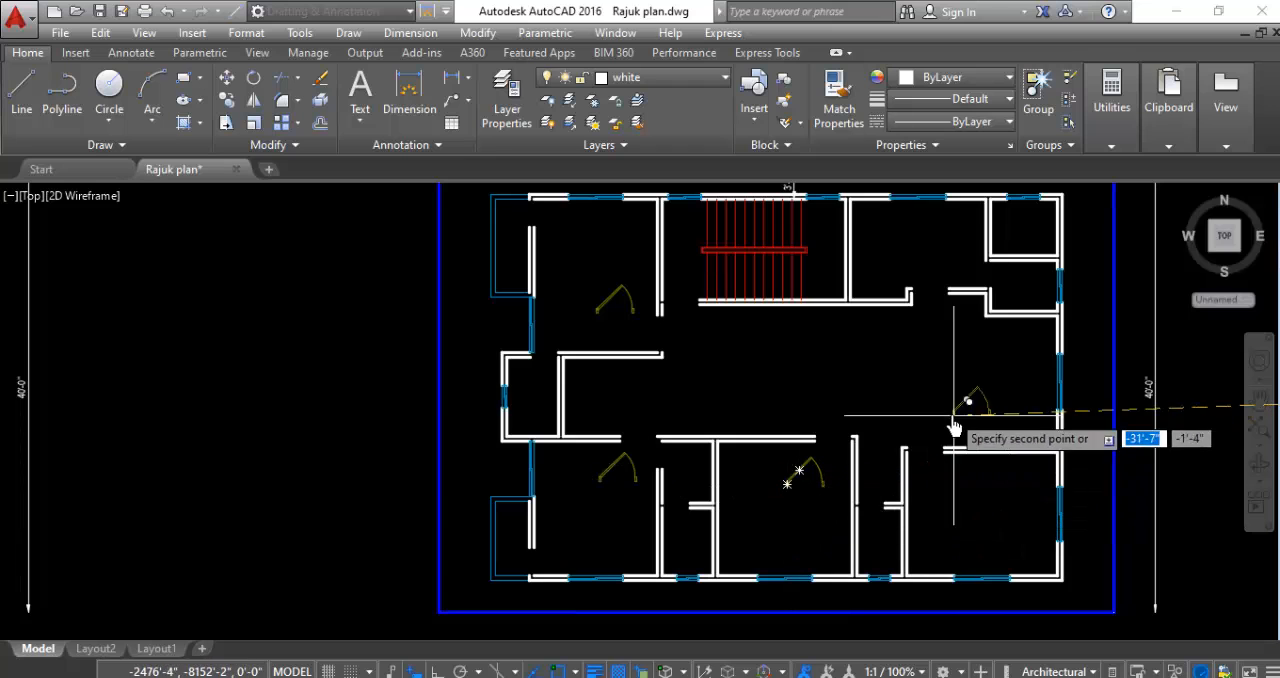
pyautogui.click(684, 334)
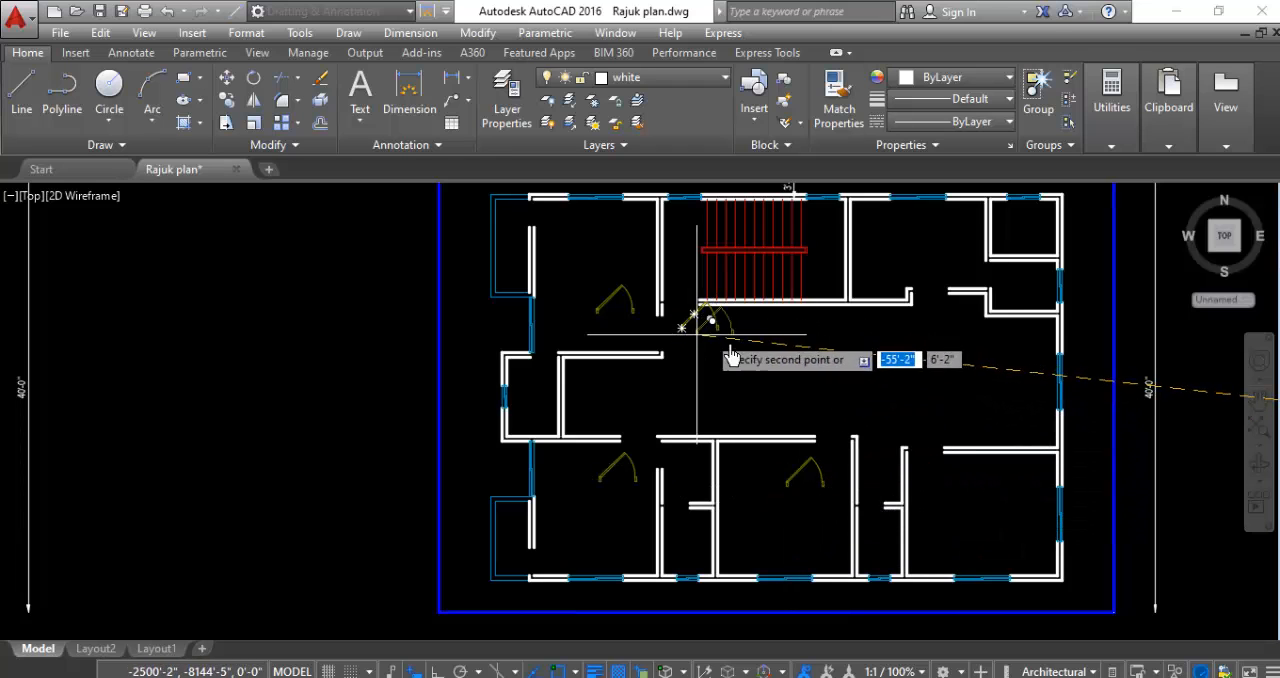
pyautogui.click(900, 272)
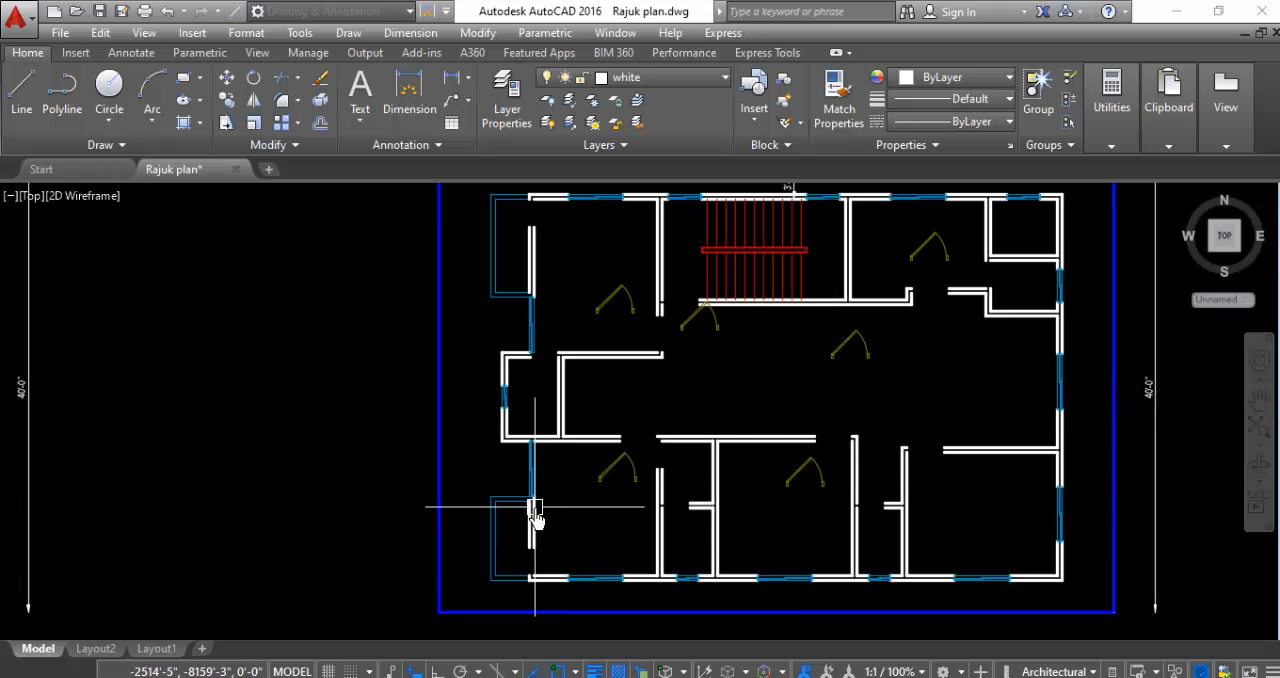
# - Copy the smaller angled single-door block from the symbol set to the balconies, bathrooms and other small rooms of the plan, and end copying
pyautogui.scroll(-2, 535, 515)
pyautogui.scroll(3, 1032, 381)
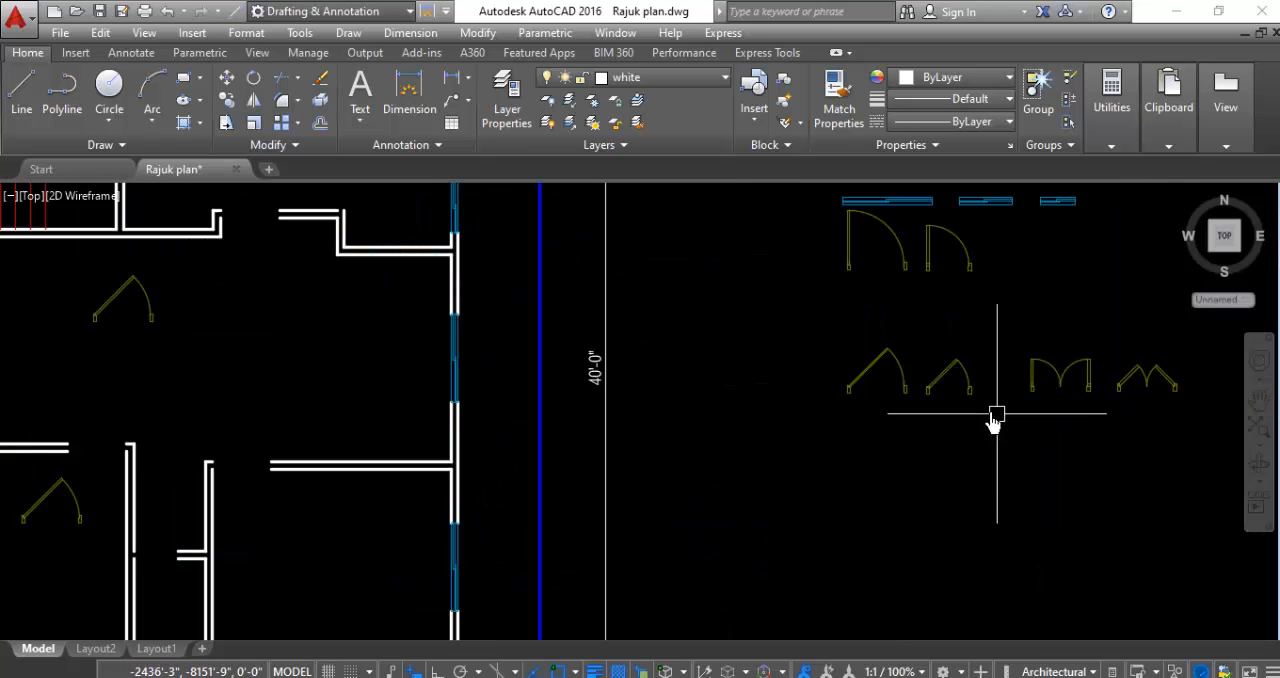
pyautogui.scroll(5, 976, 398)
pyautogui.click(988, 325)
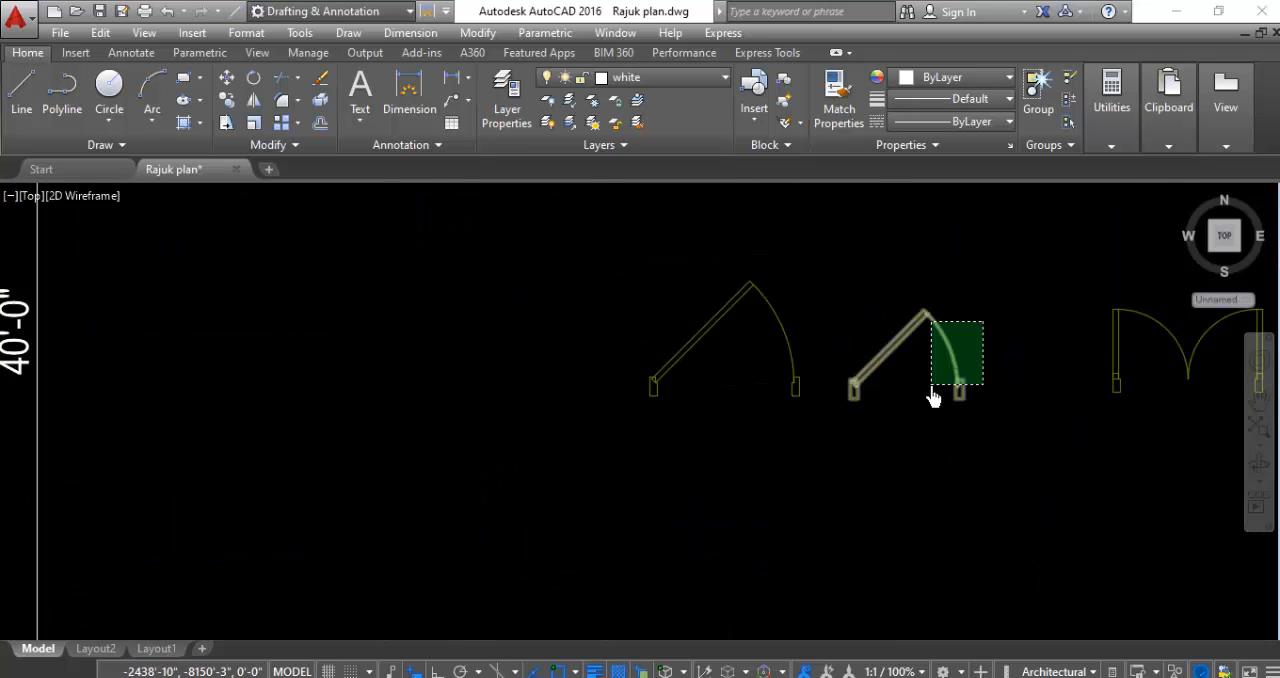
pyautogui.click(931, 398)
pyautogui.rightClick(930, 405)
pyautogui.click(990, 356)
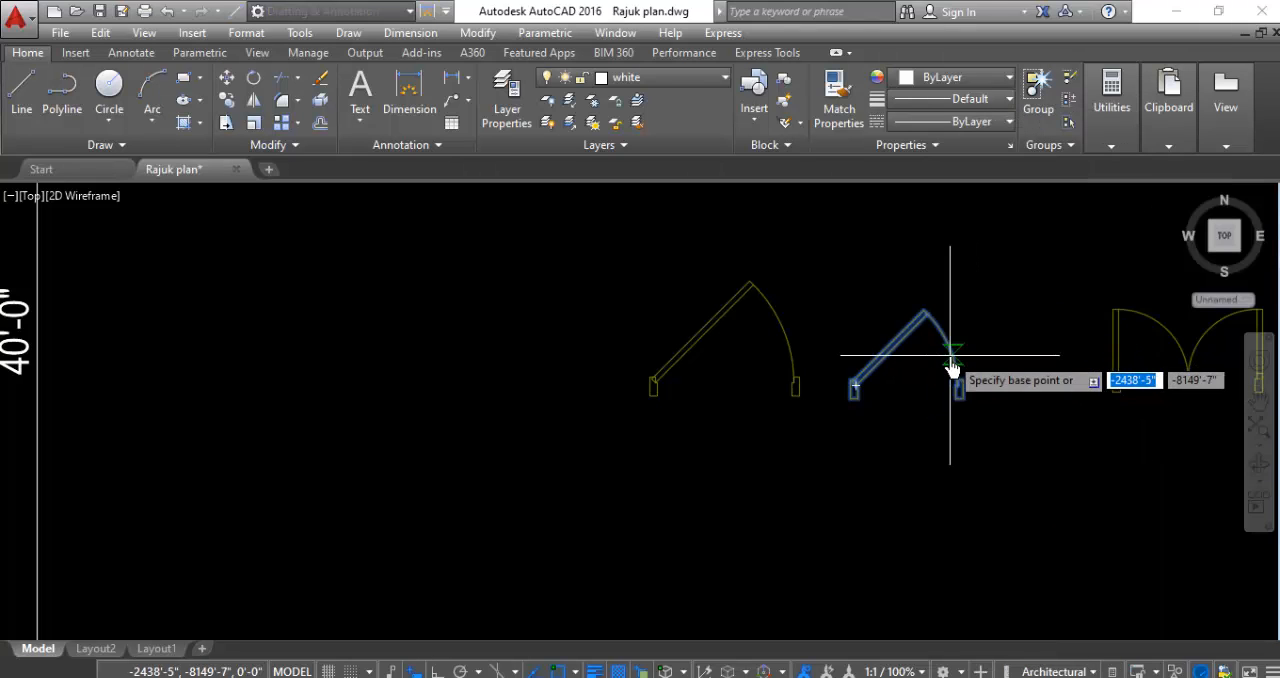
pyautogui.click(951, 363)
pyautogui.scroll(-6, 1000, 320)
pyautogui.scroll(4, 760, 432)
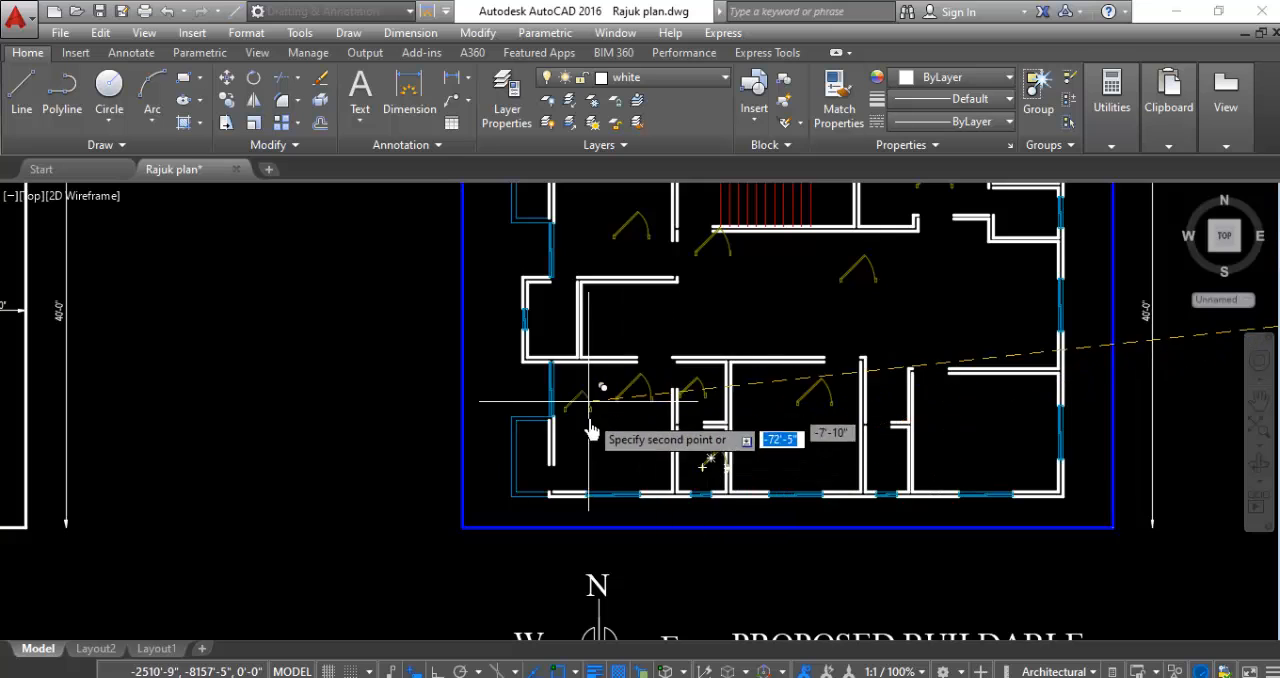
pyautogui.scroll(-2, 565, 445)
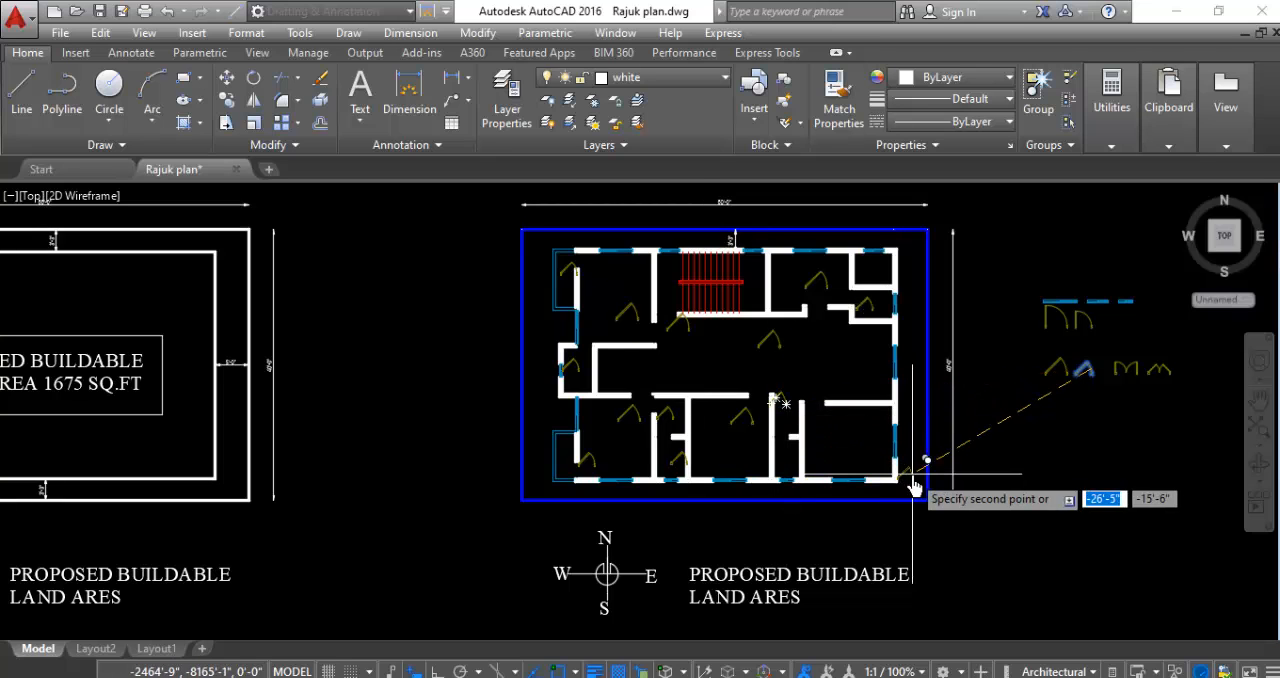
pyautogui.press('Escape')
pyautogui.scroll(3, 566, 294)
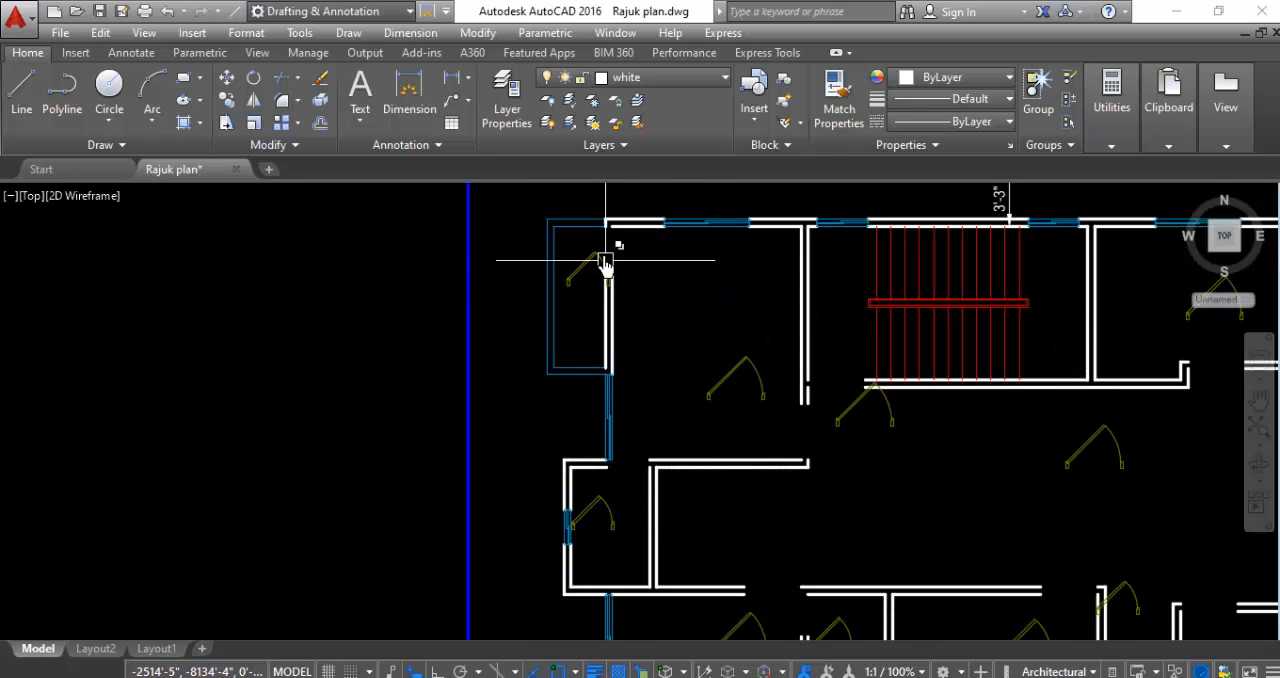
pyautogui.scroll(3, 603, 263)
pyautogui.scroll(2, 570, 295)
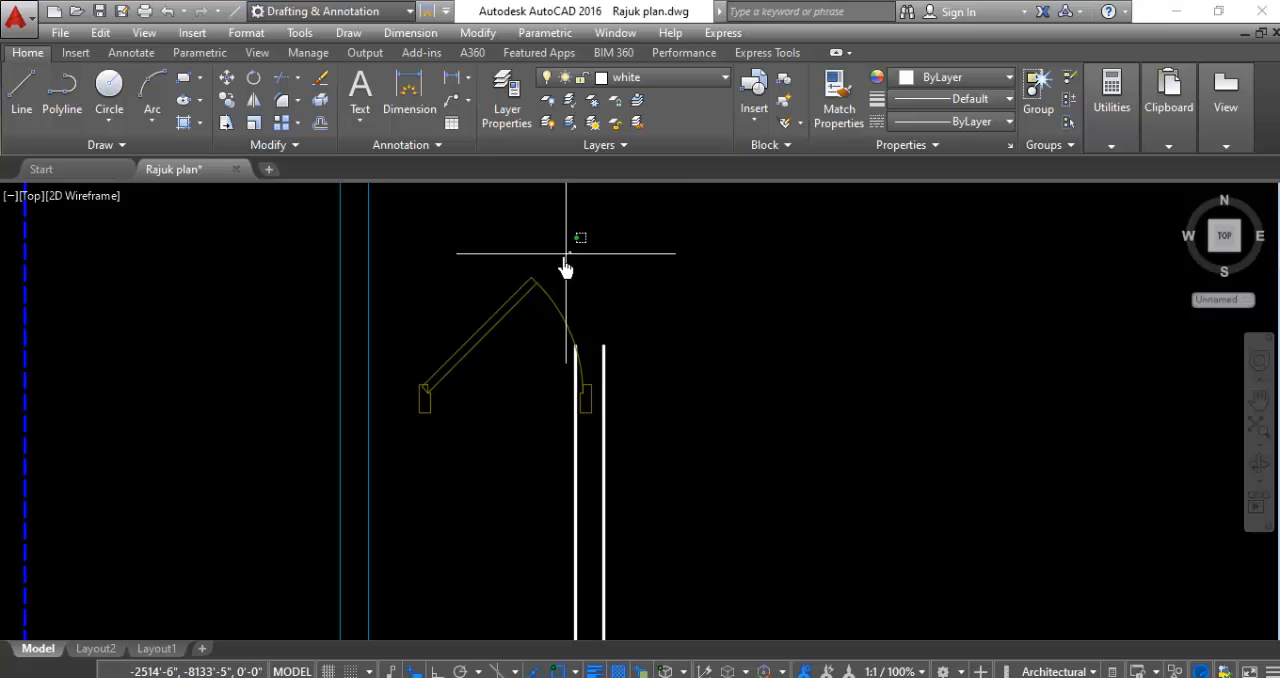
pyautogui.click(563, 258)
pyautogui.click(497, 322)
pyautogui.scroll(-2, 791, 418)
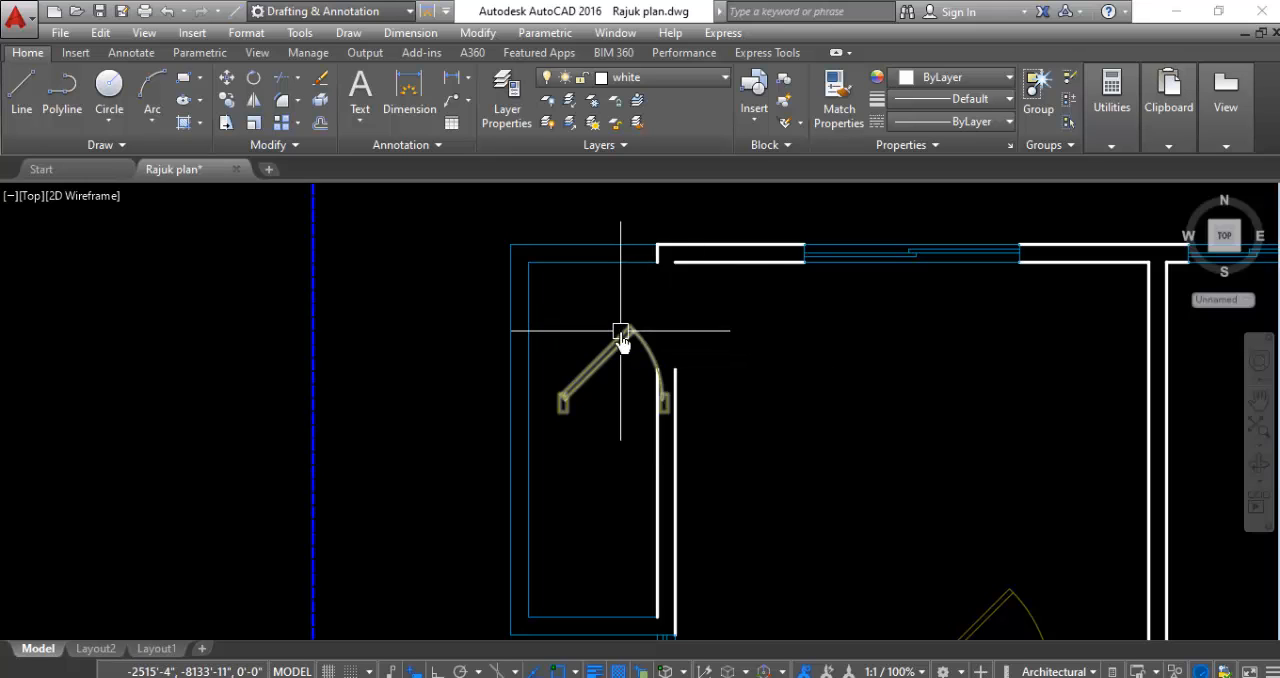
pyautogui.moveTo(585, 367)
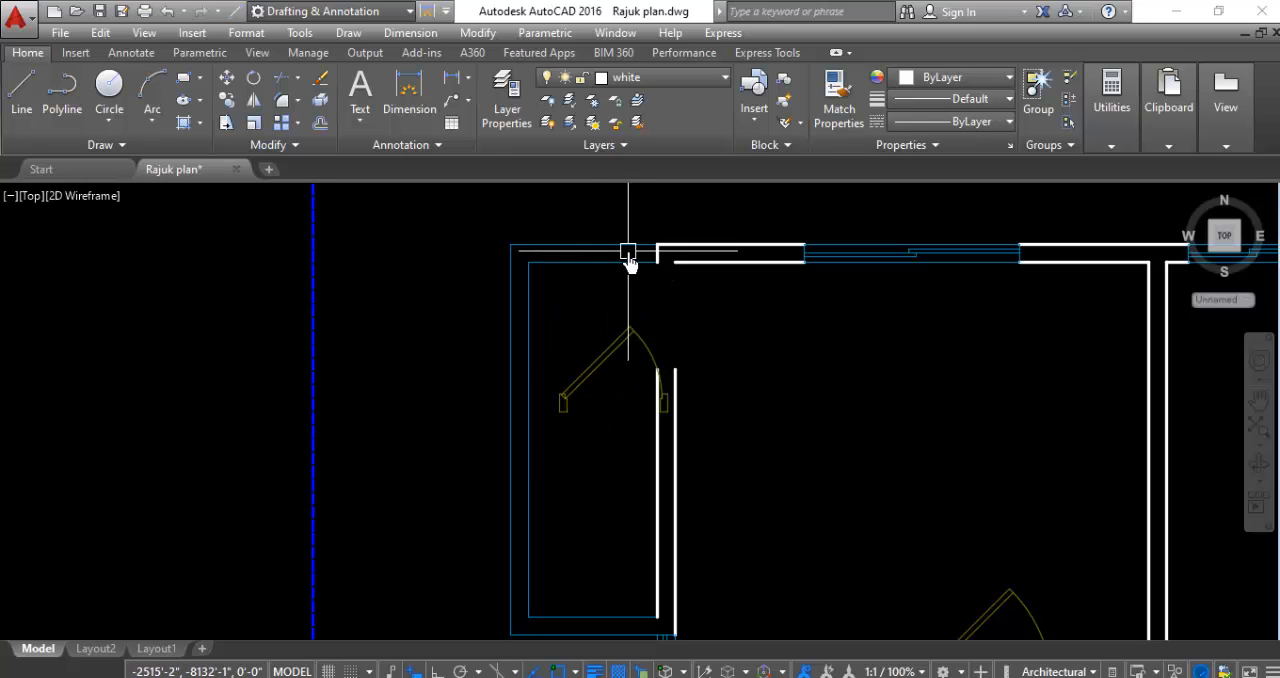
# - Rotate the small door in the northwest balcony clockwise by slightly more than a quarter turn about its lower-left corner
pyautogui.scroll(4, 560, 300)
pyautogui.click(571, 262)
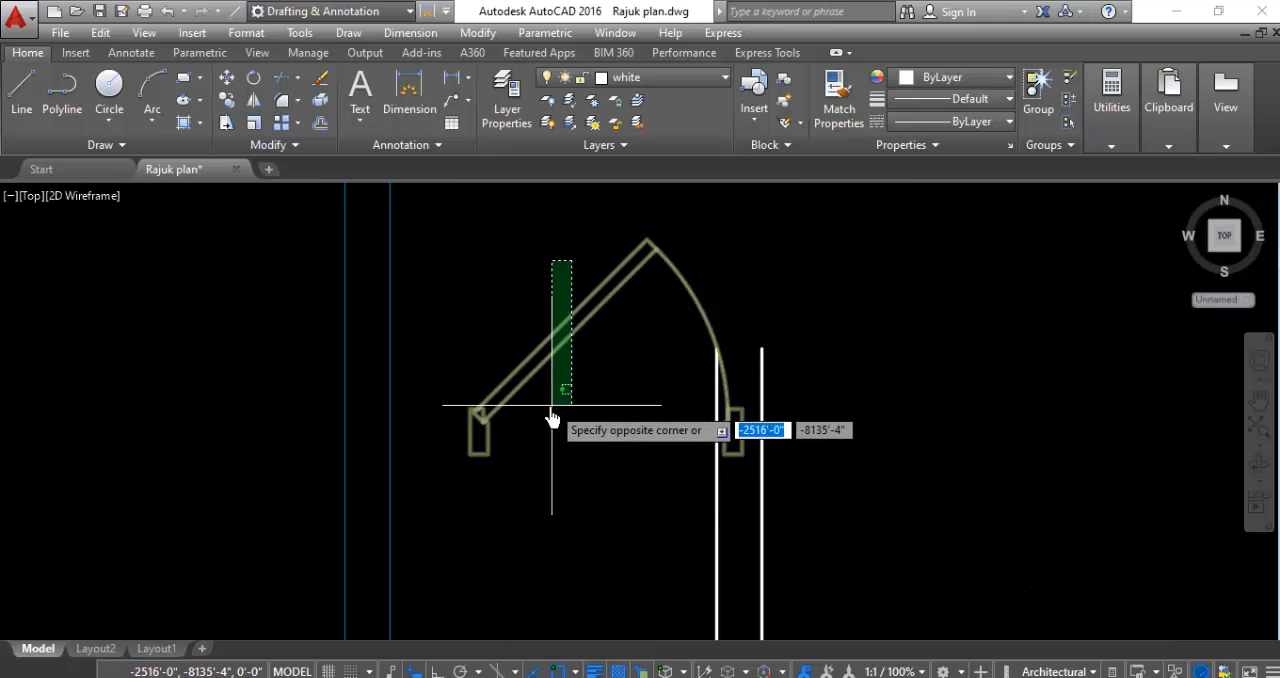
pyautogui.click(549, 409)
pyautogui.rightClick(548, 418)
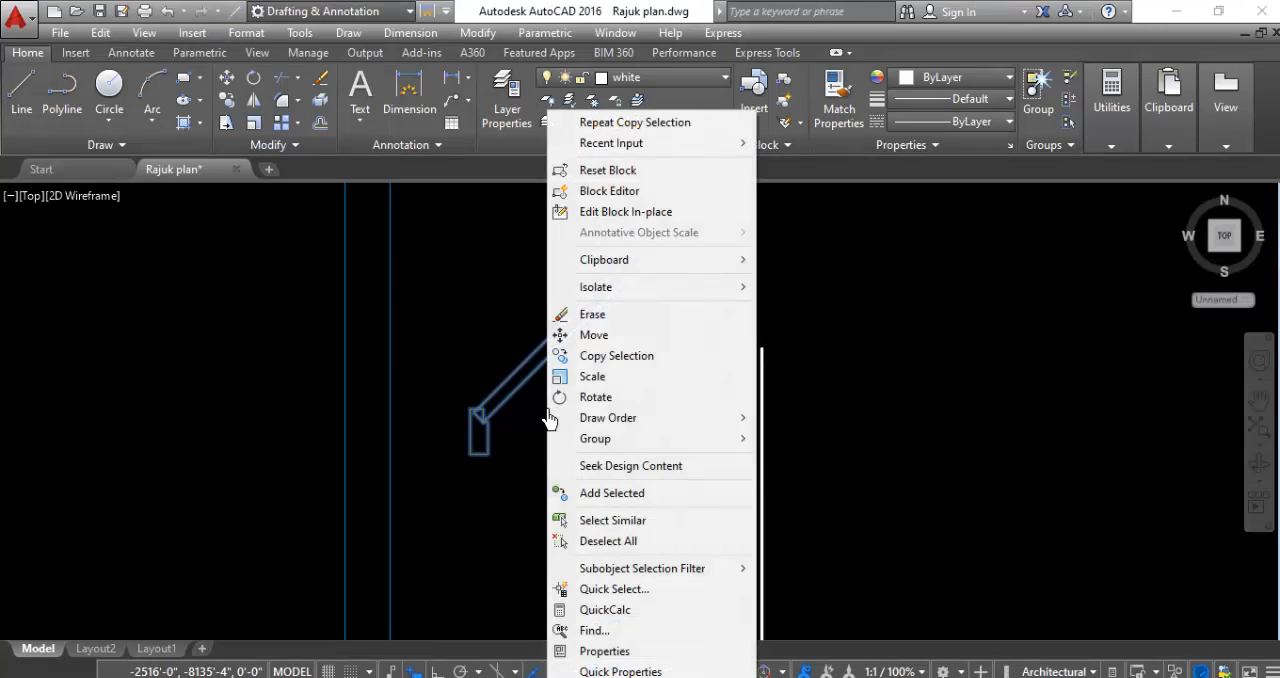
pyautogui.click(566, 399)
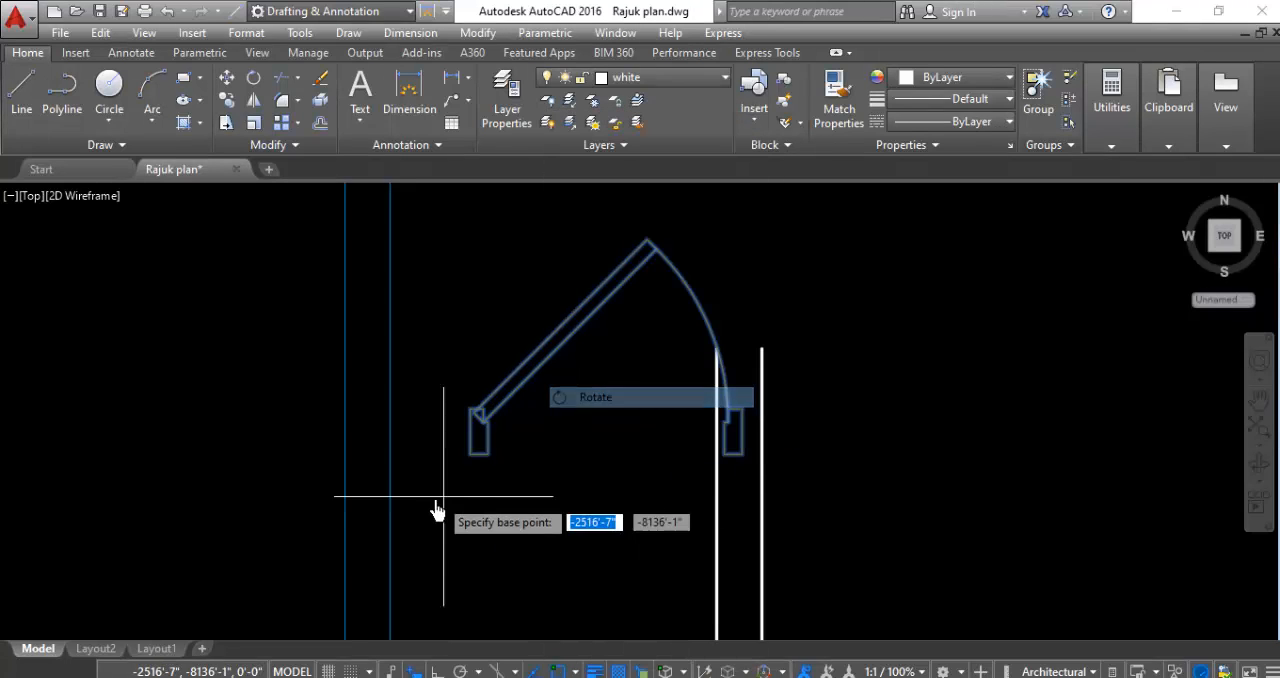
pyautogui.click(470, 458)
pyautogui.scroll(-5, 480, 470)
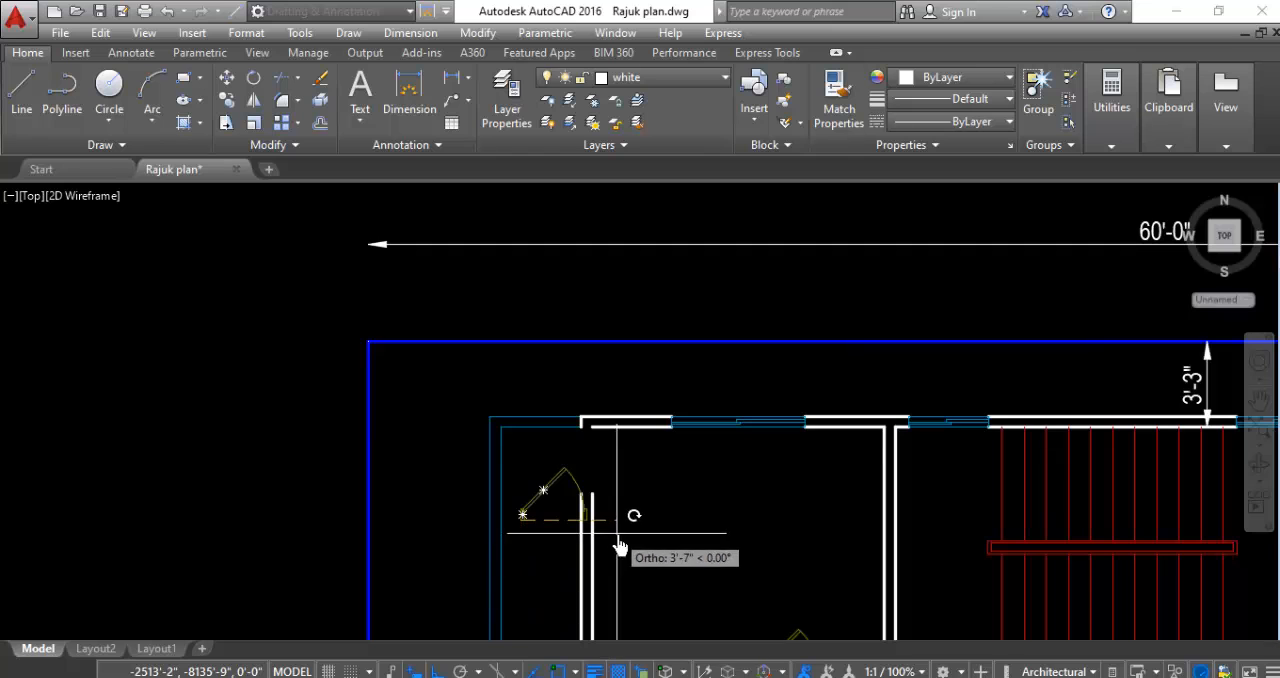
pyautogui.scroll(-2, 620, 515)
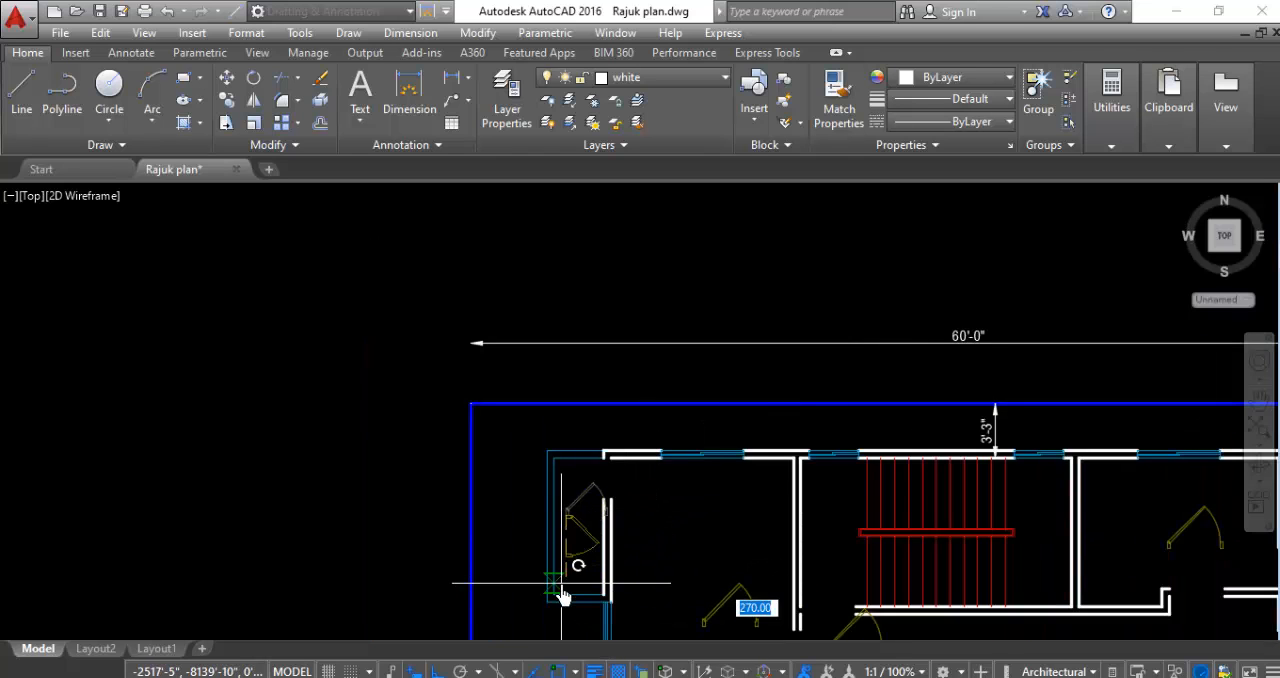
pyautogui.scroll(3, 586, 457)
pyautogui.scroll(-2, 603, 480)
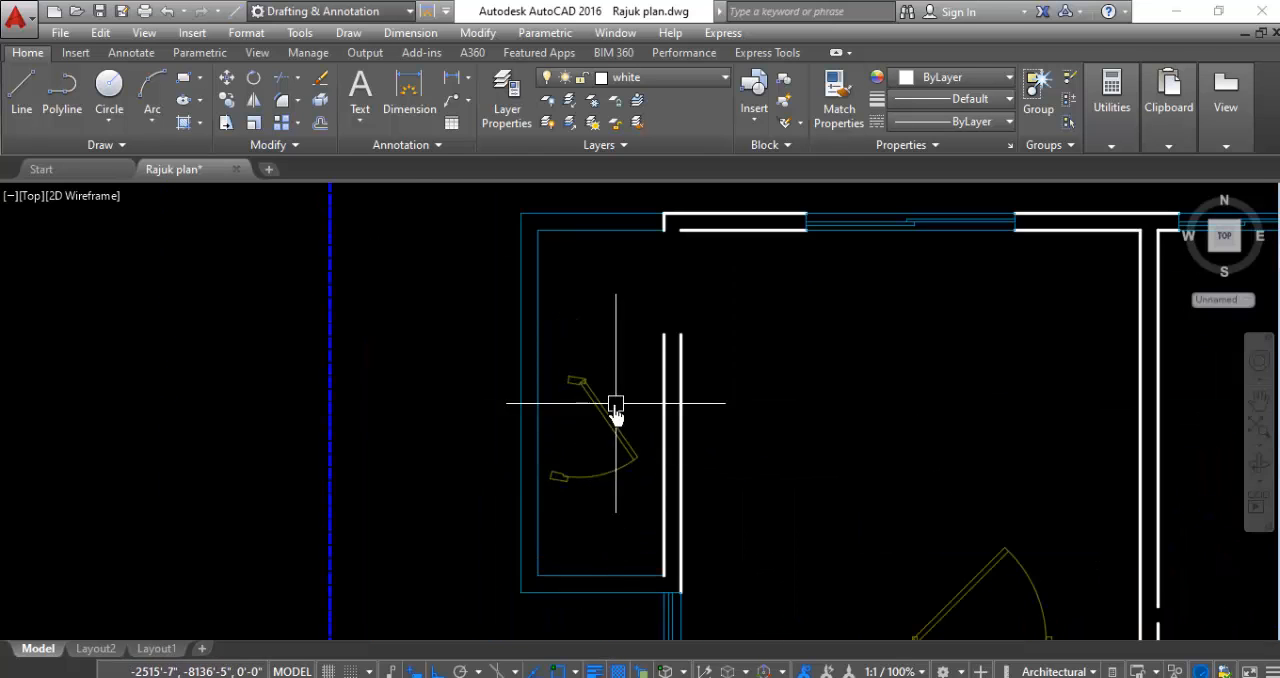
# - Mirror the rotated small door in the northwest balcony about a vertical line through its upper jamb, erasing the source door
pyautogui.scroll(2, 617, 375)
pyautogui.click(616, 367)
pyautogui.click(536, 443)
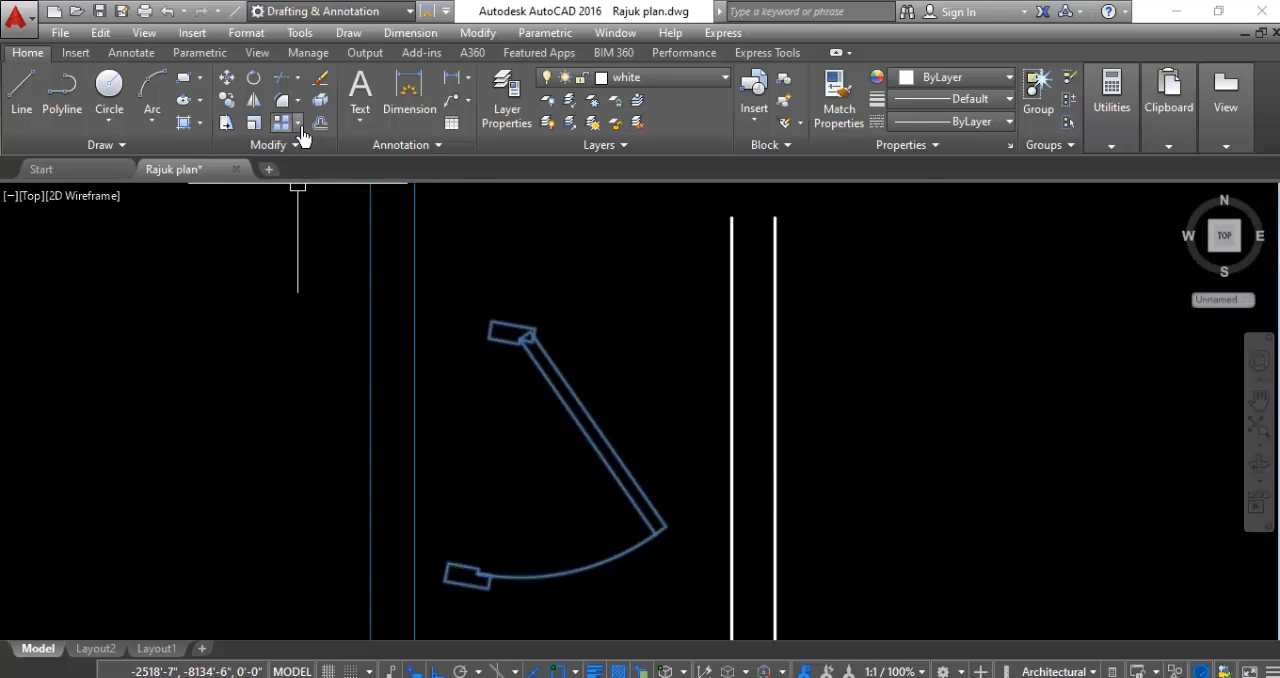
pyautogui.click(253, 100)
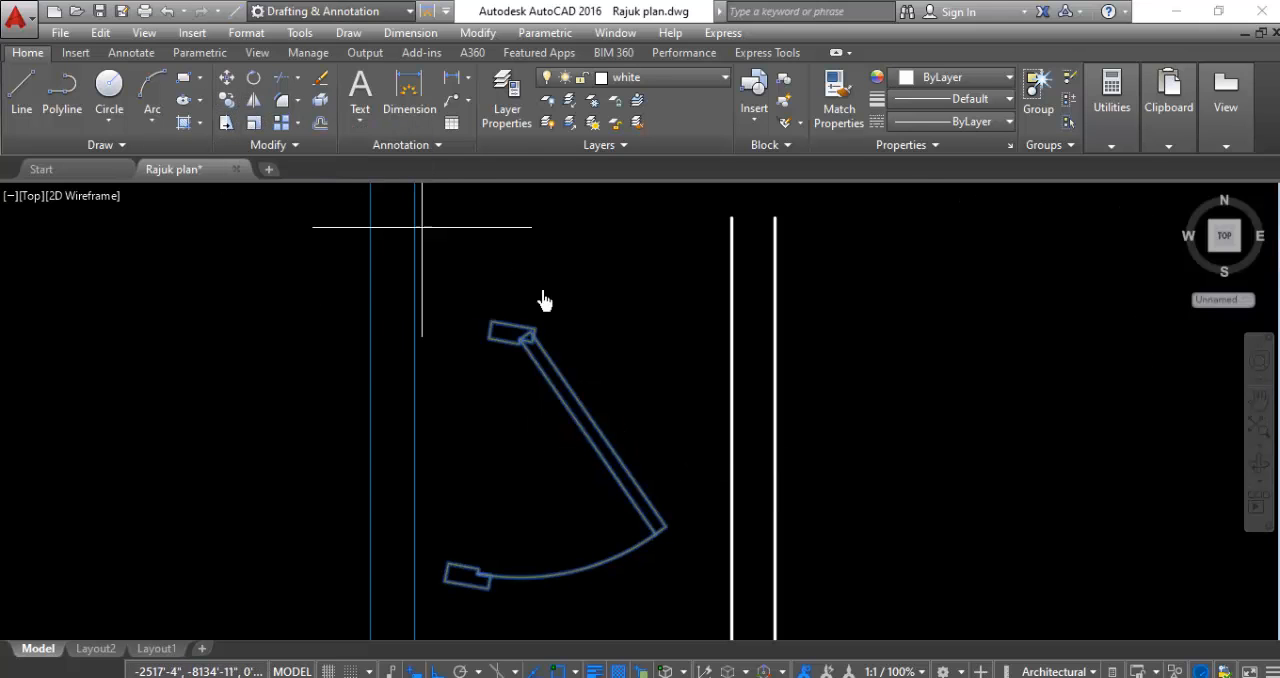
pyautogui.click(491, 322)
pyautogui.scroll(-2, 490, 300)
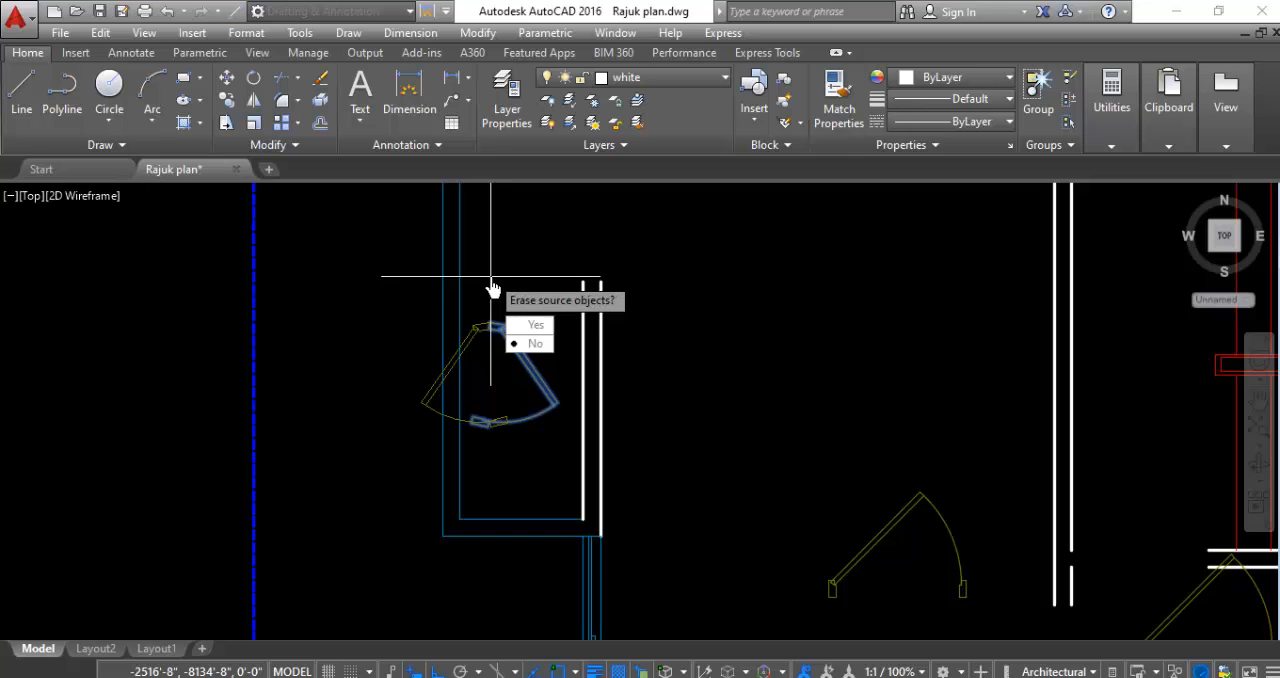
pyautogui.press('Return')
pyautogui.scroll(3, 480, 400)
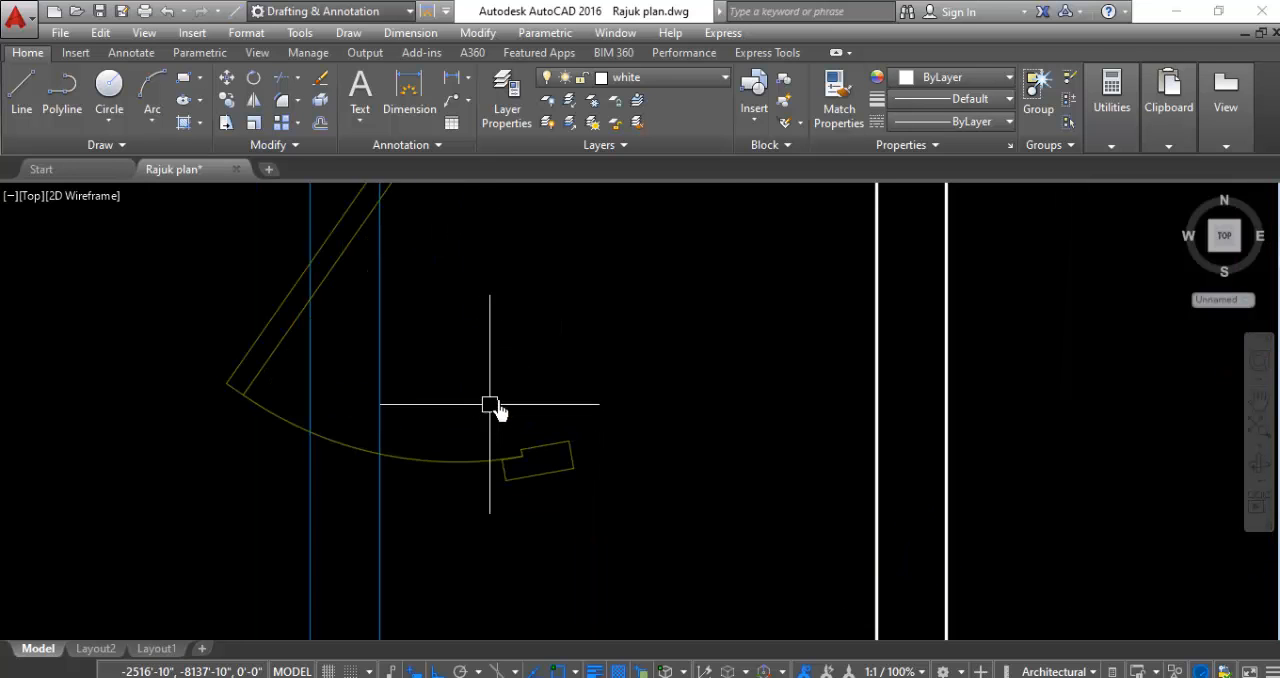
# - Move the mirrored door by the corner of its upper jamb to the inner wall corner at the northwest balcony's door opening
pyautogui.scroll(-5, 620, 480)
pyautogui.scroll(7, 590, 402)
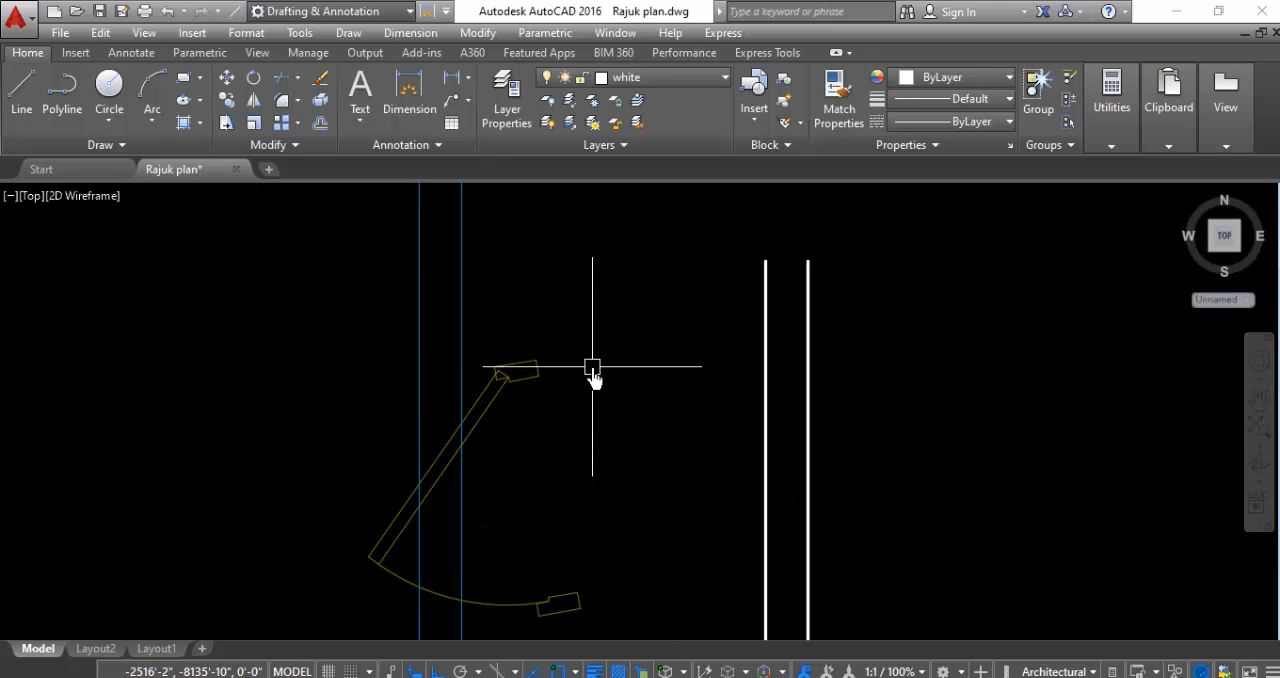
pyautogui.click(591, 297)
pyautogui.click(497, 435)
pyautogui.rightClick(595, 459)
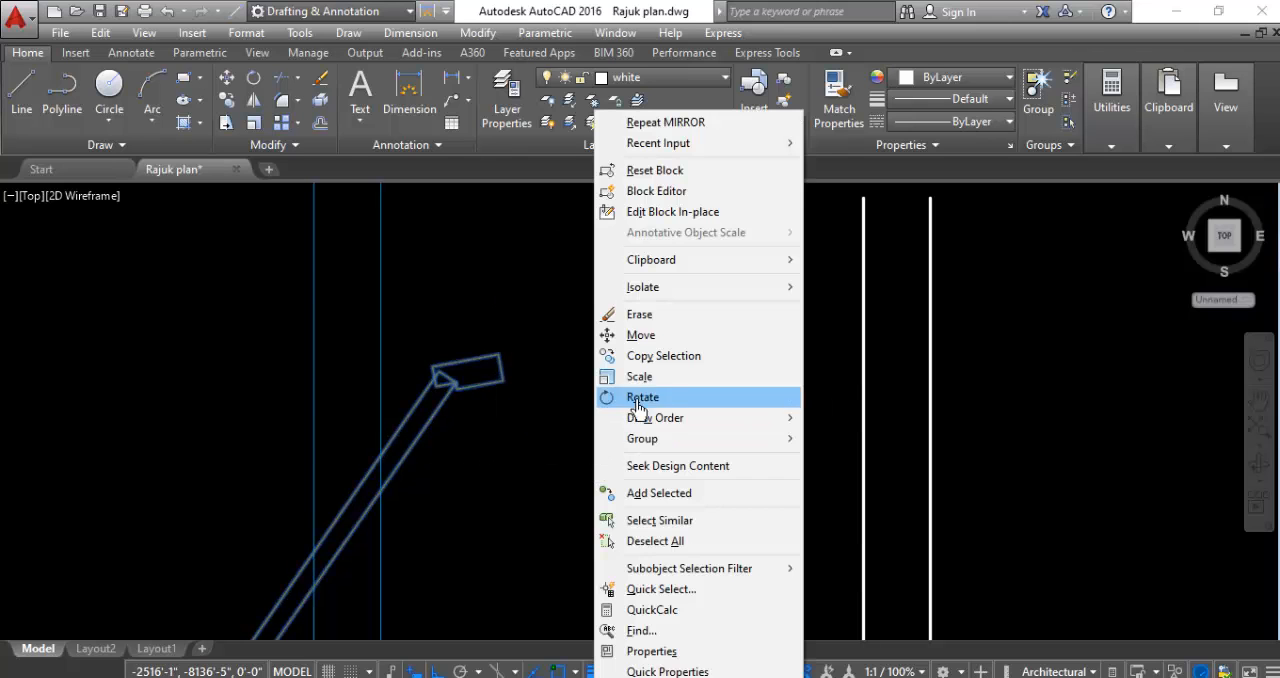
pyautogui.click(646, 335)
pyautogui.click(499, 354)
pyautogui.scroll(-6, 603, 425)
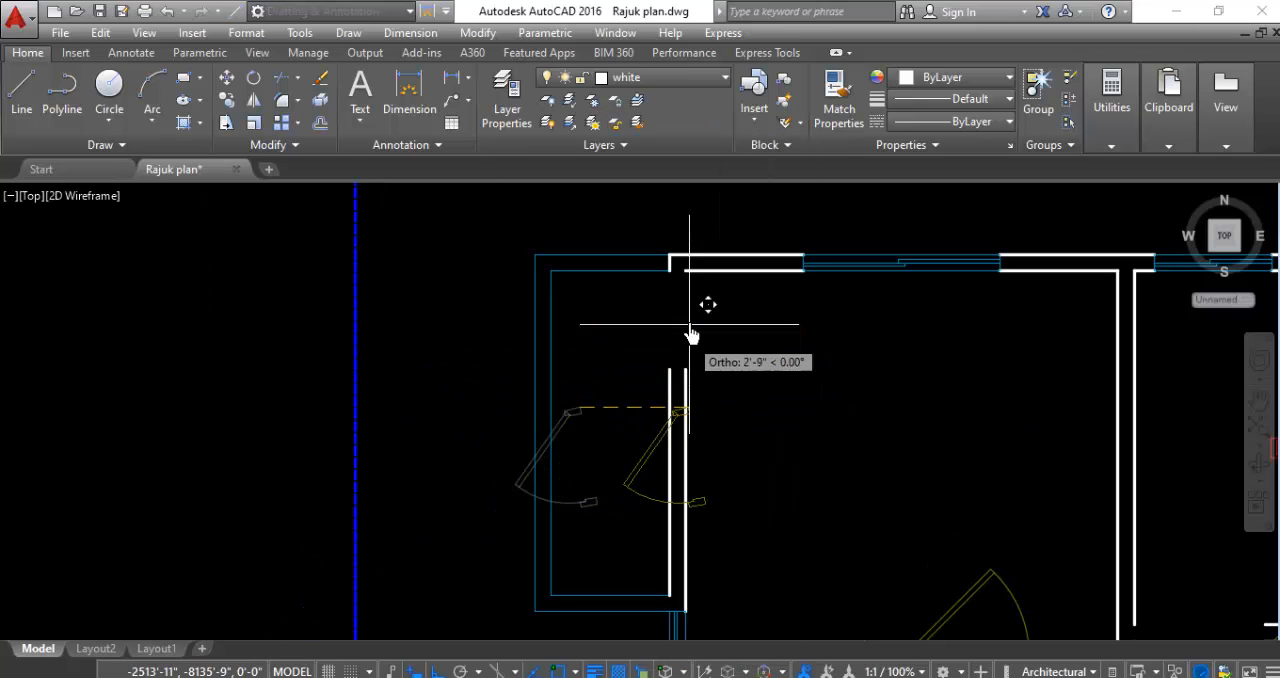
pyautogui.scroll(4, 673, 271)
pyautogui.click(705, 269)
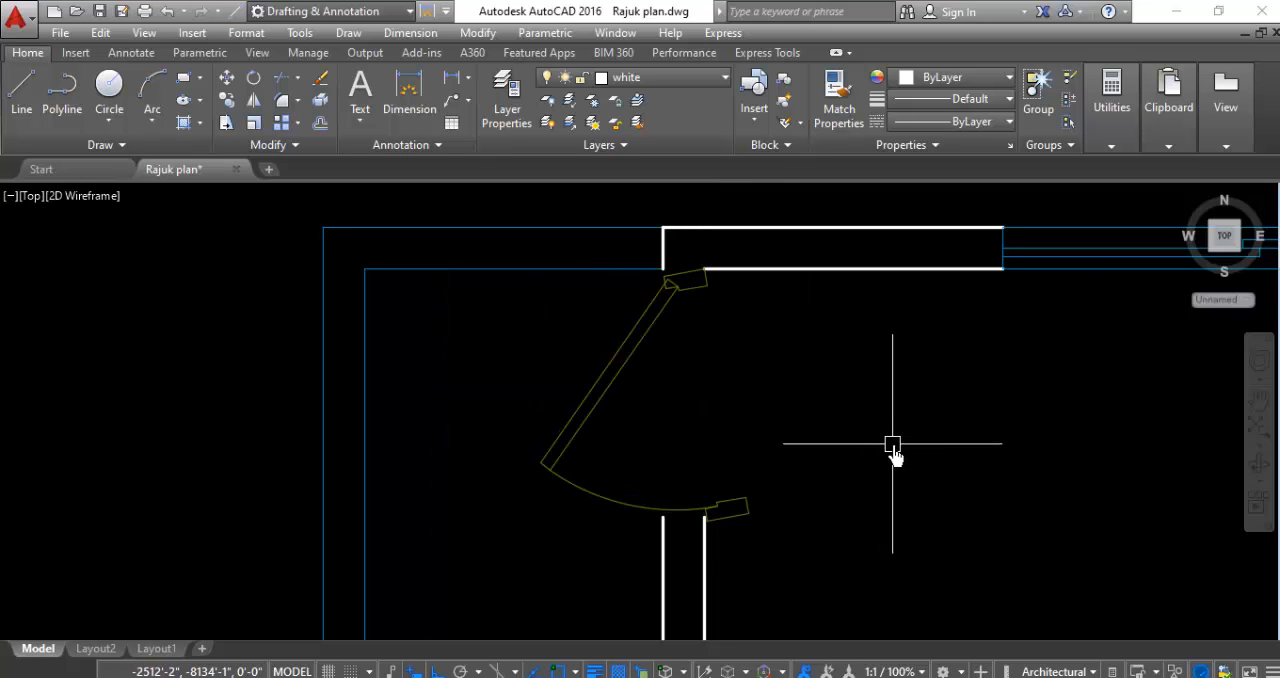
# - Undo the move, mirror and rotation of the northwest balcony door, and go on undoing back through the small-door copies
pyautogui.hotkey('ctrl', 'z')
pyautogui.hotkey('ctrl', 'z')
pyautogui.hotkey('ctrl', 'z')
pyautogui.hotkey('ctrl', 'z')
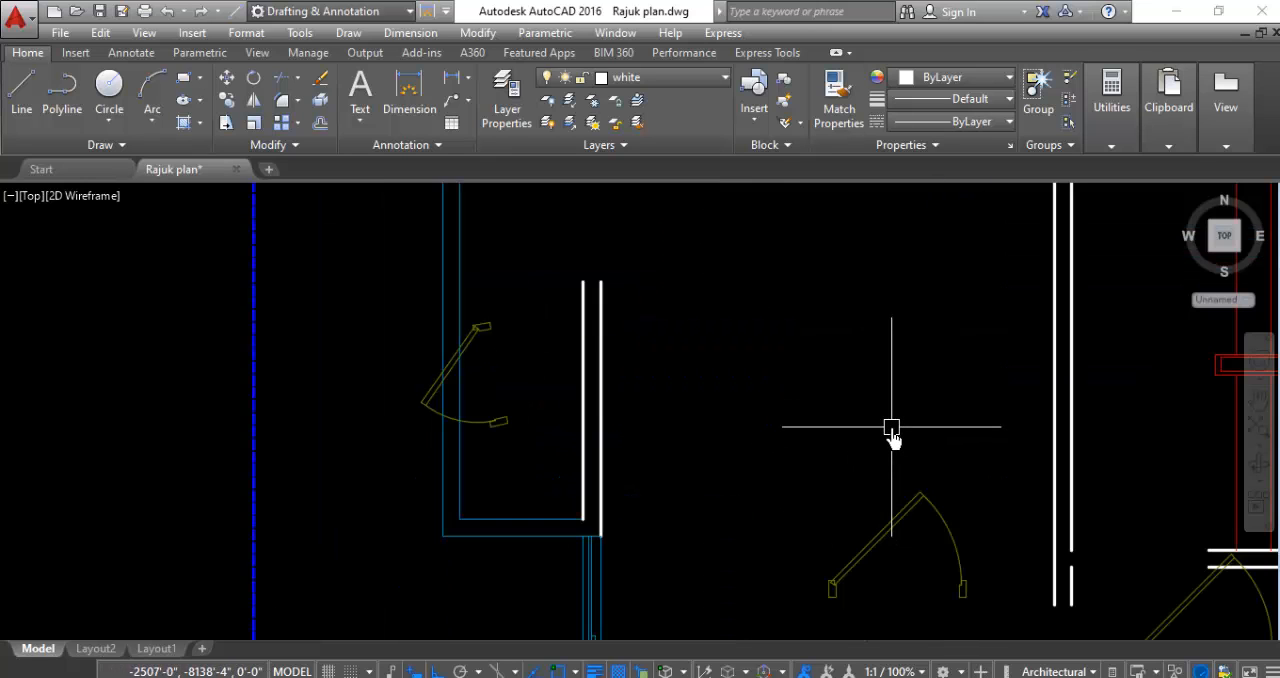
pyautogui.hotkey('ctrl', 'z')
pyautogui.hotkey('ctrl', 'z')
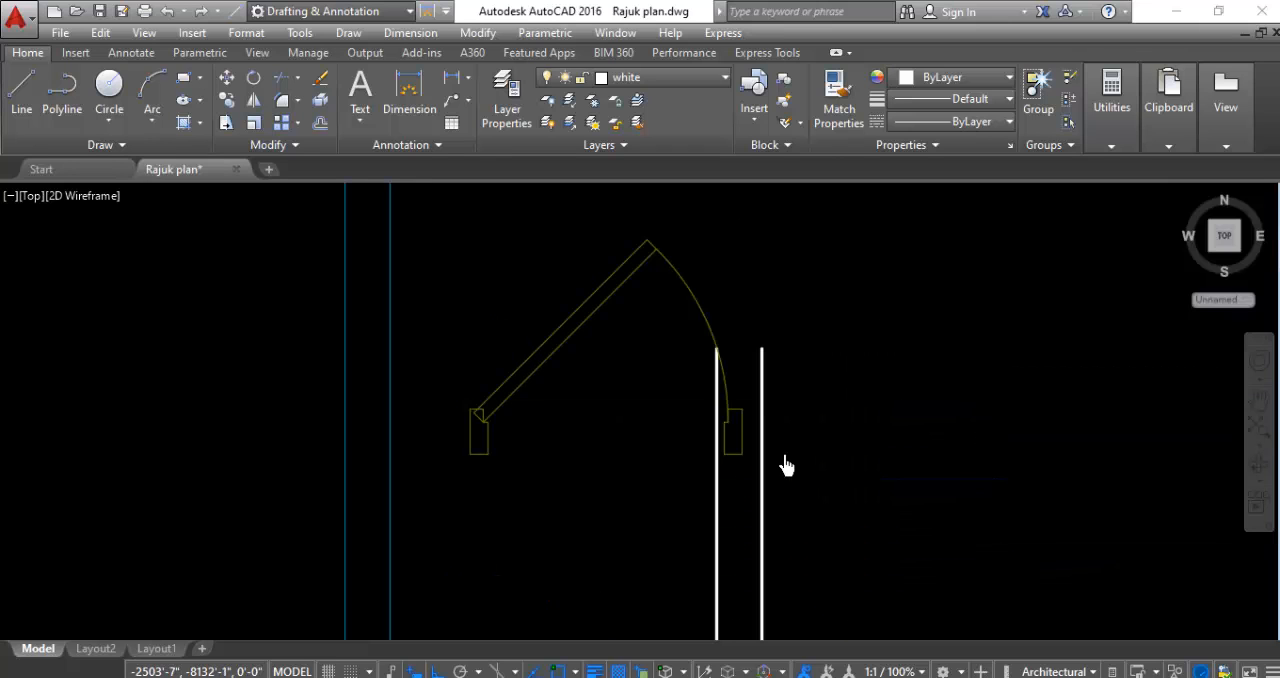
pyautogui.scroll(6, 502, 272)
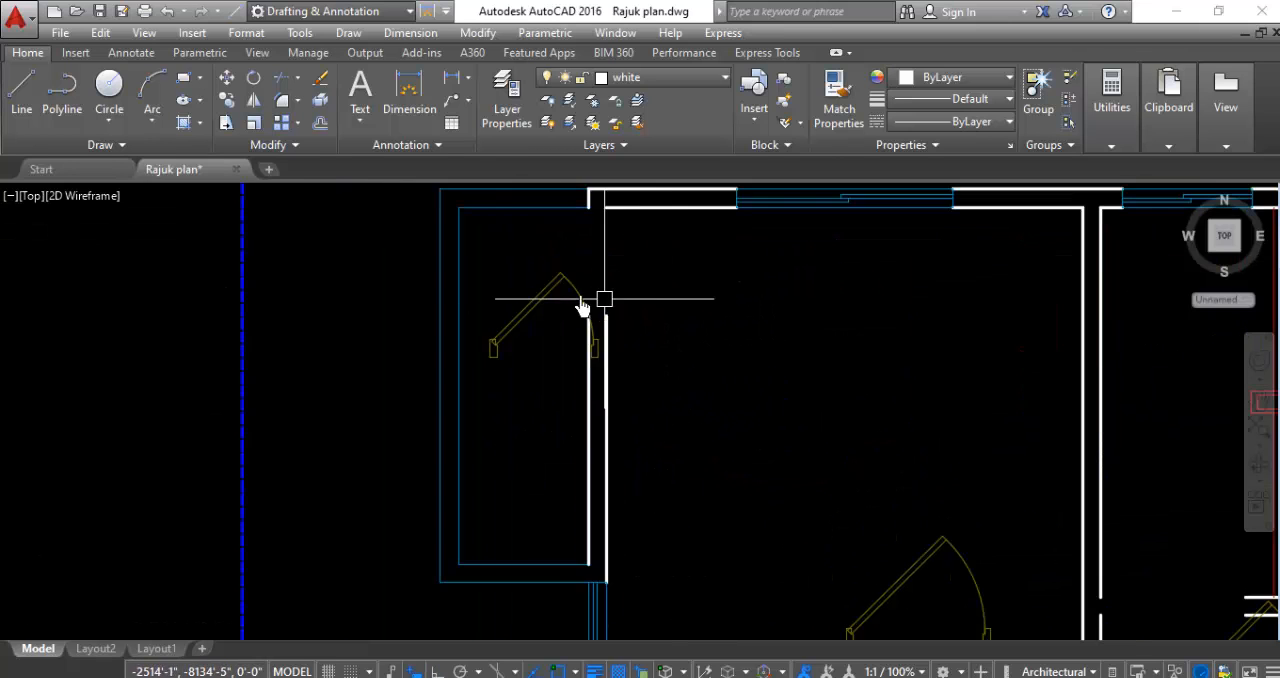
pyautogui.scroll(-5, 533, 285)
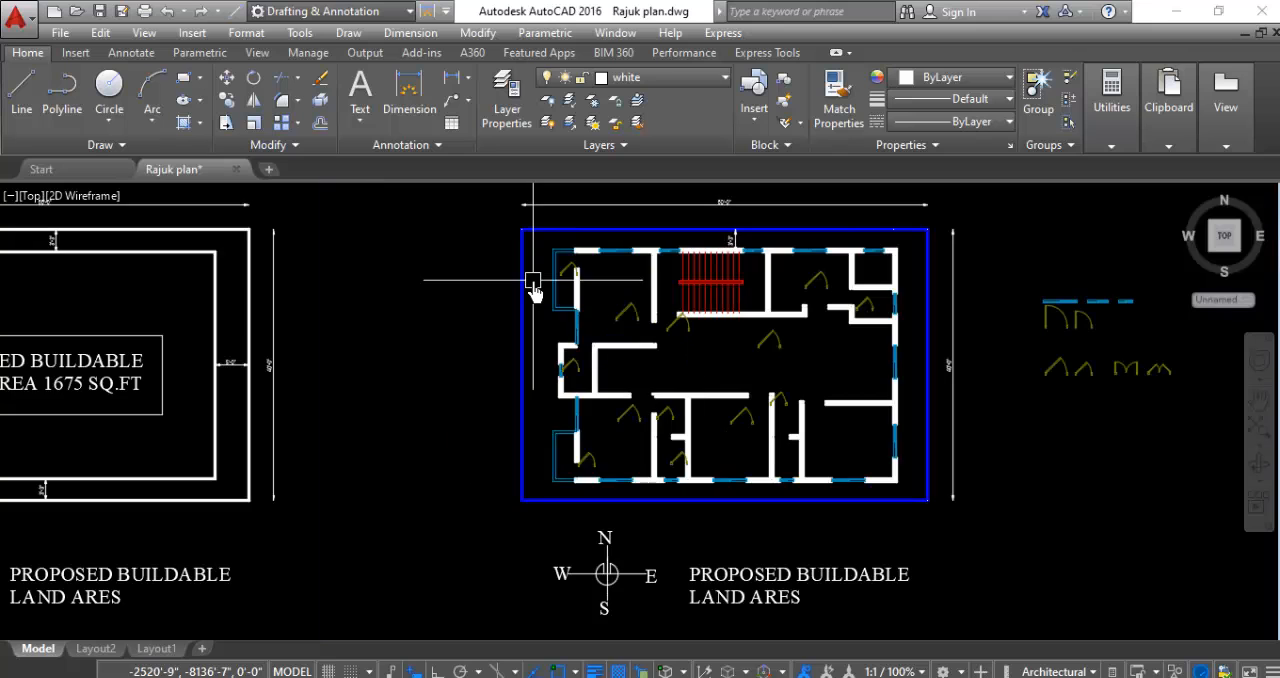
pyautogui.scroll(5, 545, 288)
pyautogui.scroll(-4, 740, 300)
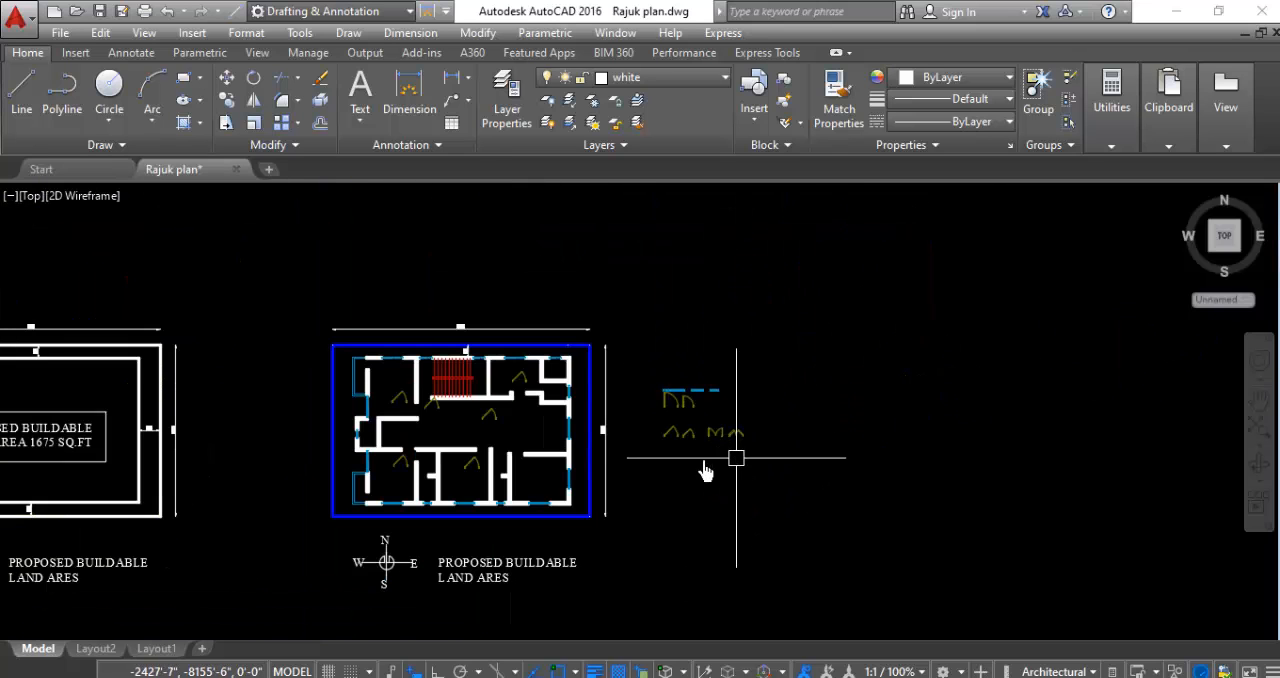
# - Copy the smaller angled single-door block from the symbol set into the northwest balcony of the floor plan
pyautogui.scroll(8, 738, 404)
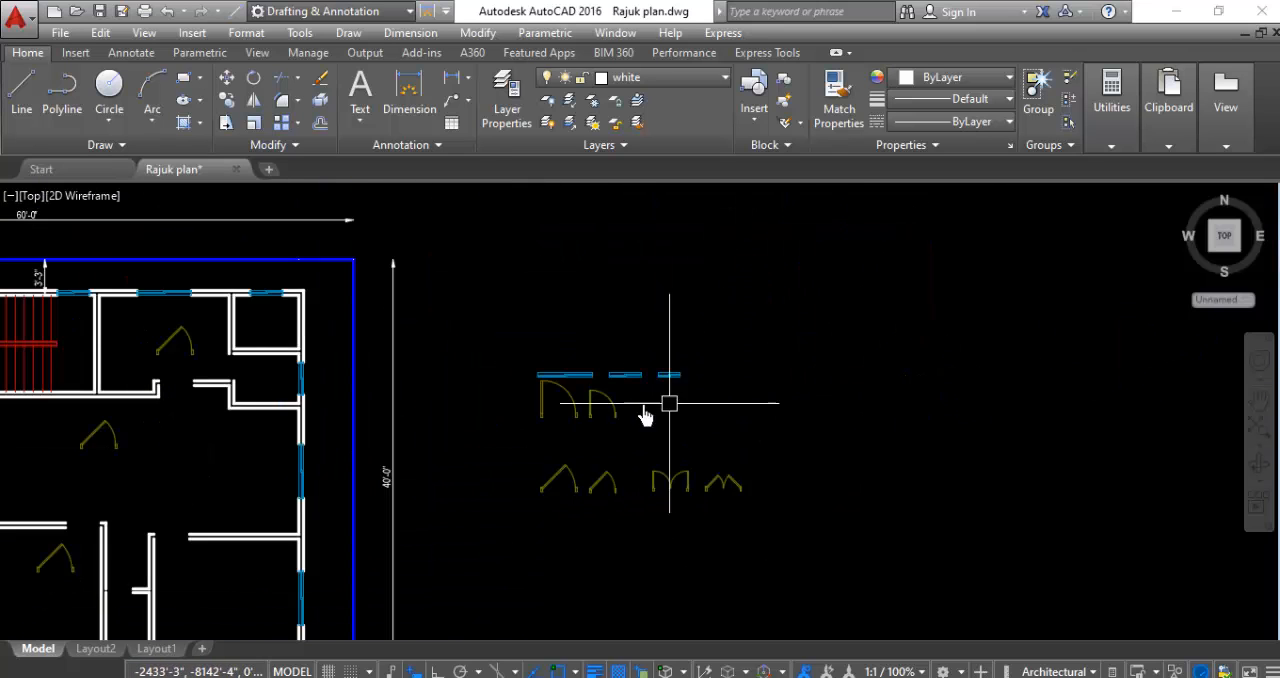
pyautogui.click(646, 389)
pyautogui.click(708, 405)
pyautogui.scroll(-3, 600, 580)
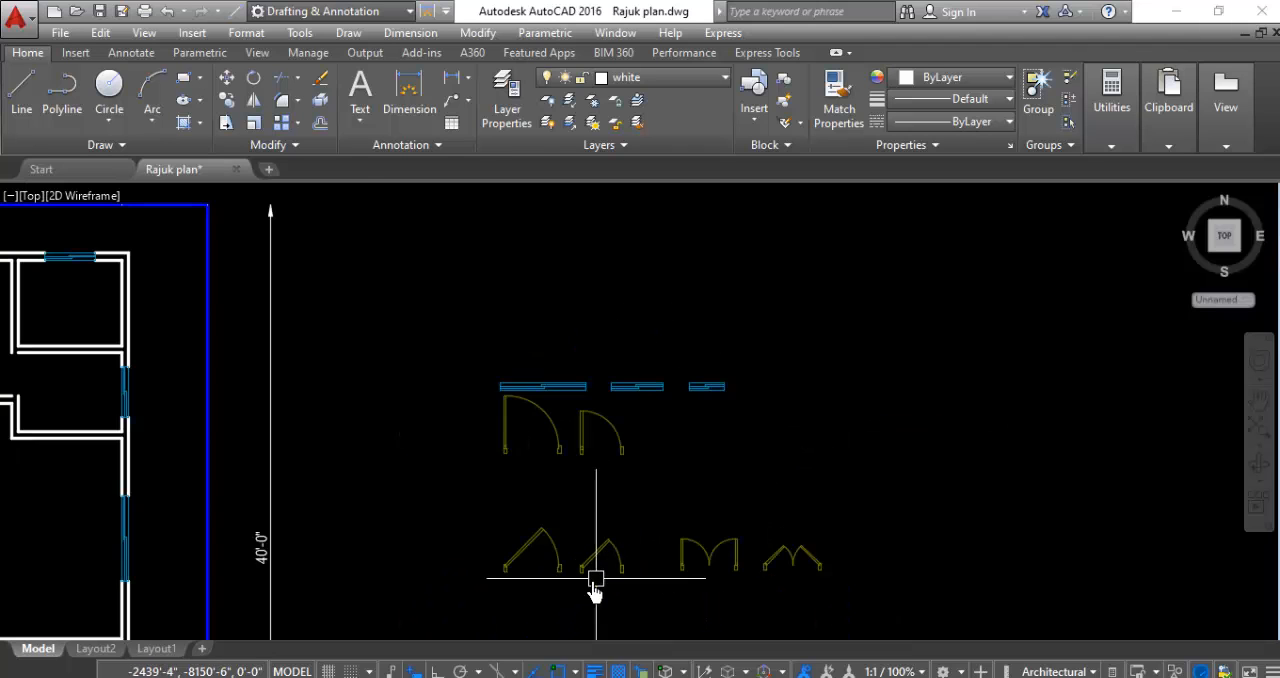
pyautogui.scroll(4, 674, 571)
pyautogui.click(640, 537)
pyautogui.rightClick(658, 413)
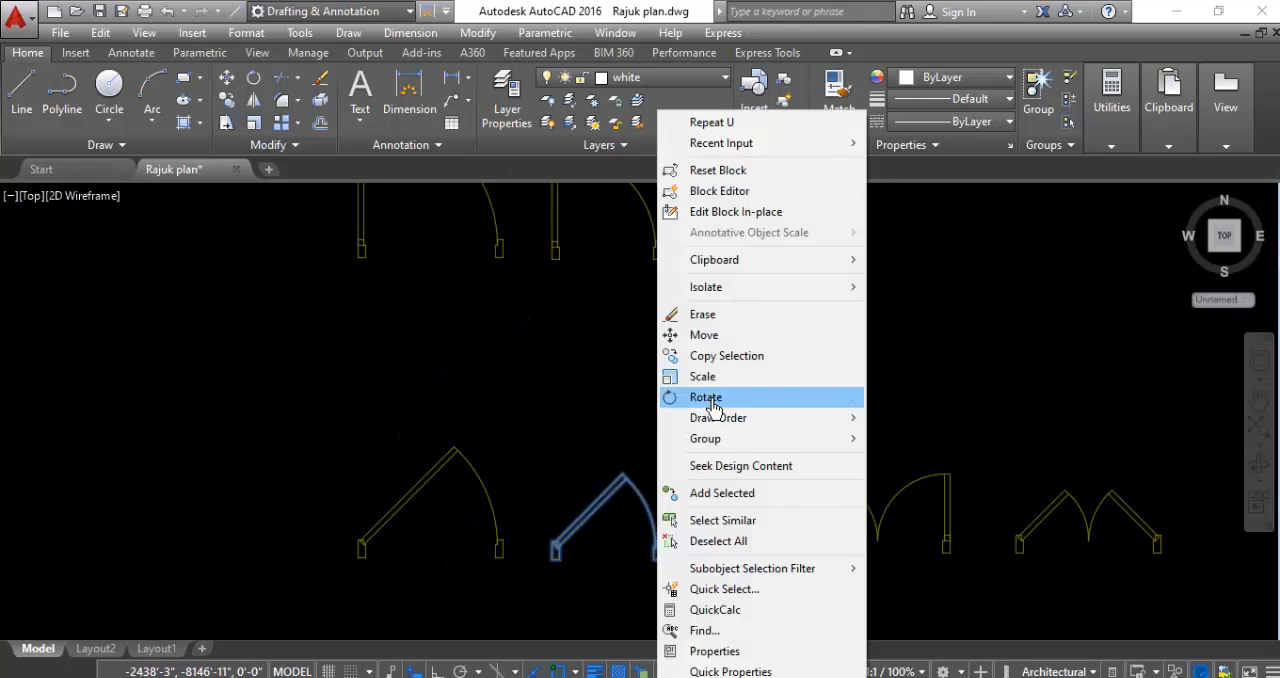
pyautogui.click(704, 358)
pyautogui.click(610, 484)
pyautogui.scroll(-5, 772, 460)
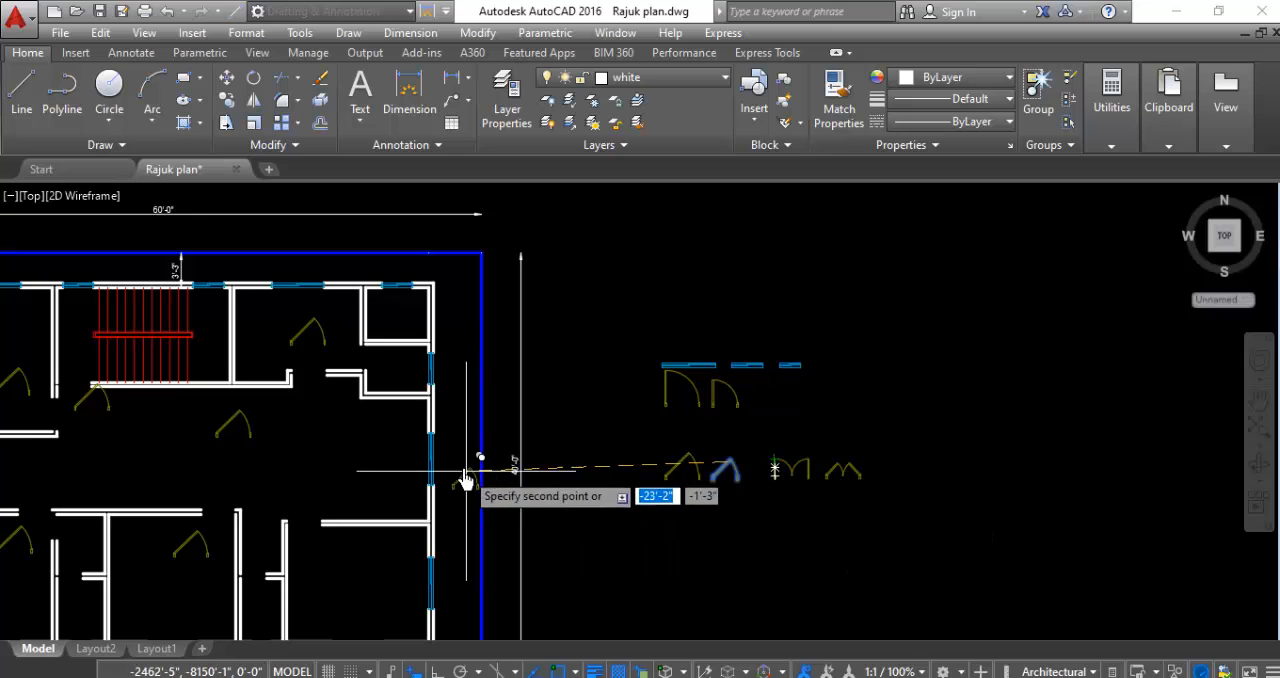
pyautogui.scroll(-2, 610, 470)
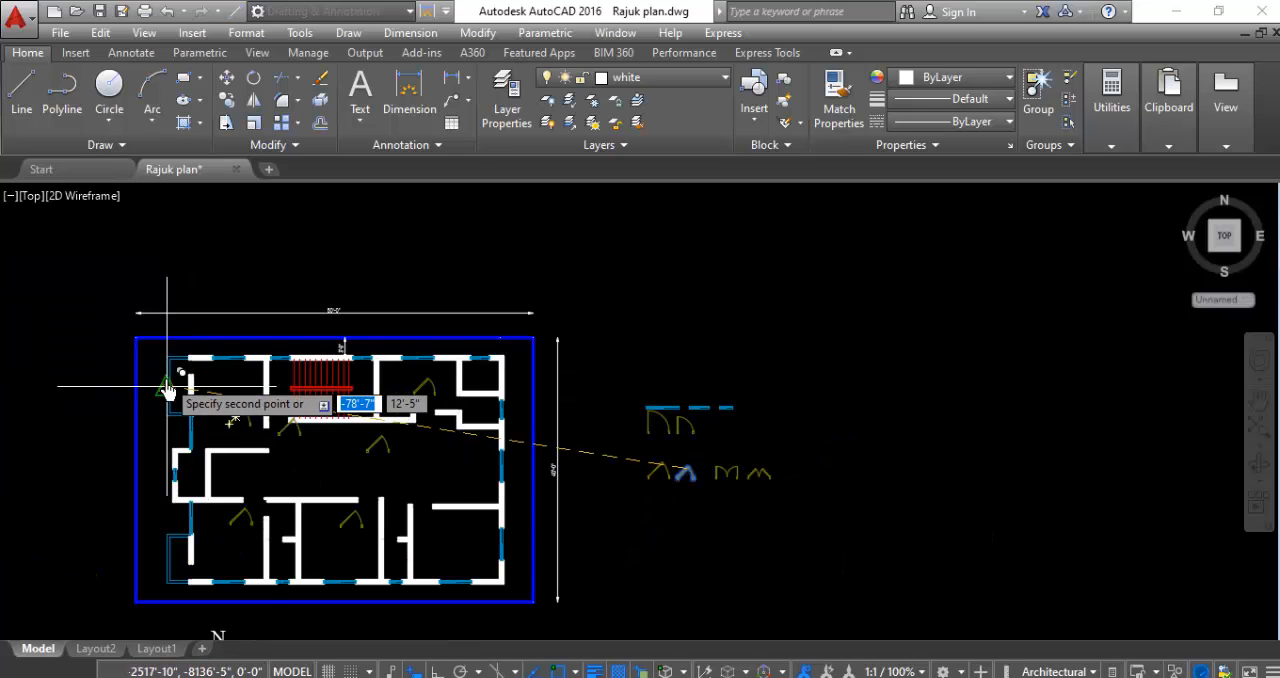
pyautogui.scroll(4, 166, 383)
pyautogui.click(206, 351)
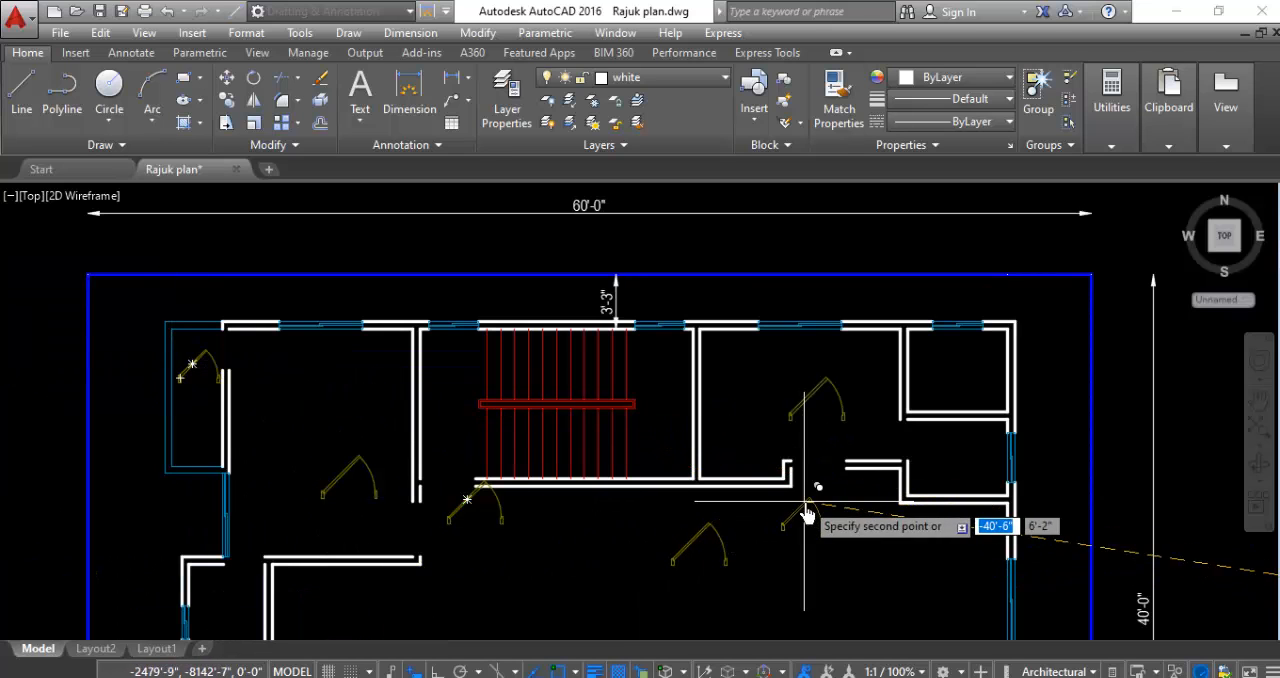
# - Place further copies of the small door in the northeast, west and southern small rooms and the southwest balcony, and end copying
pyautogui.scroll(-4, 785, 400)
pyautogui.scroll(4, 768, 450)
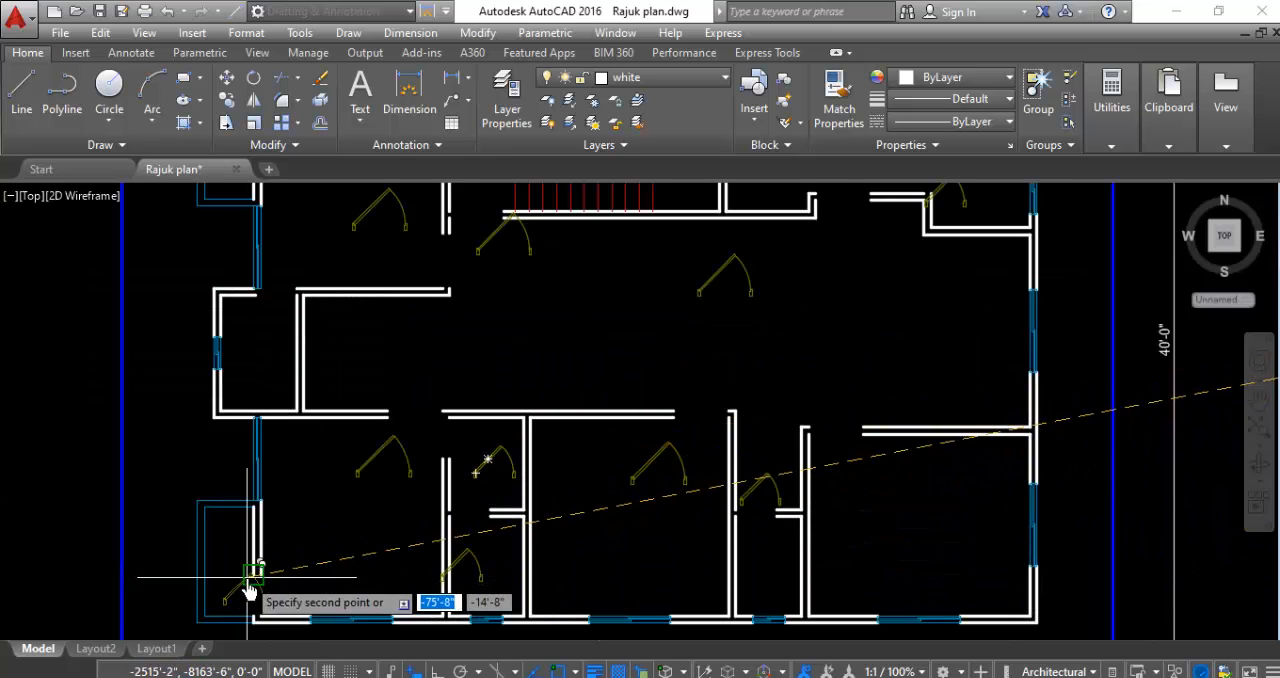
pyautogui.scroll(-4, 531, 404)
pyautogui.press('Escape')
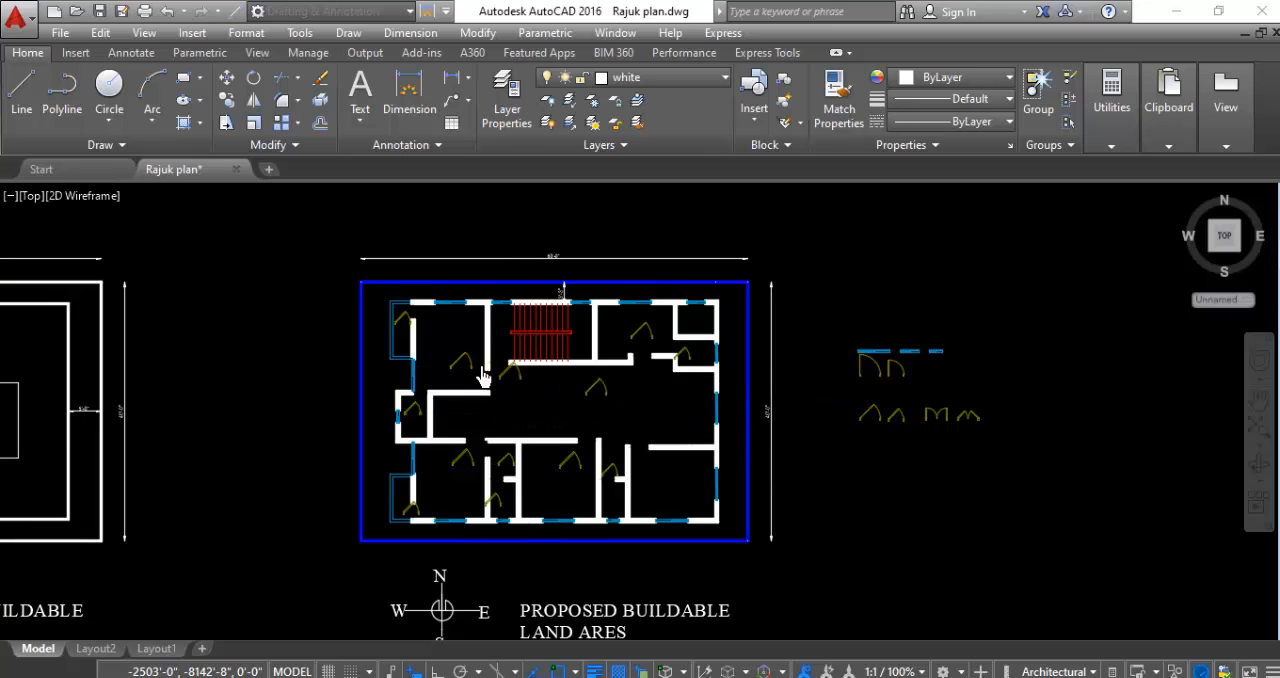
pyautogui.moveTo(783, 468); pyautogui.dragTo(485, 364, button='middle')
pyautogui.scroll(2, 485, 364)
pyautogui.scroll(-3, 806, 543)
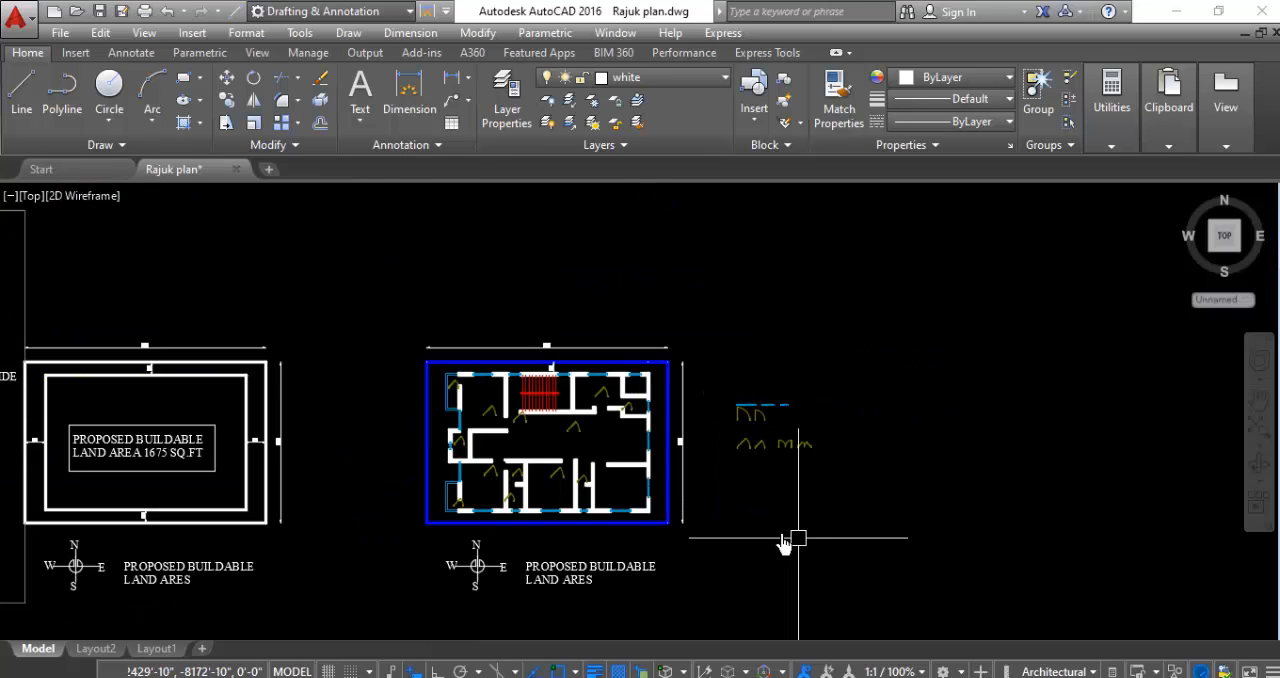
pyautogui.scroll(4, 445, 374)
pyautogui.scroll(4, 495, 440)
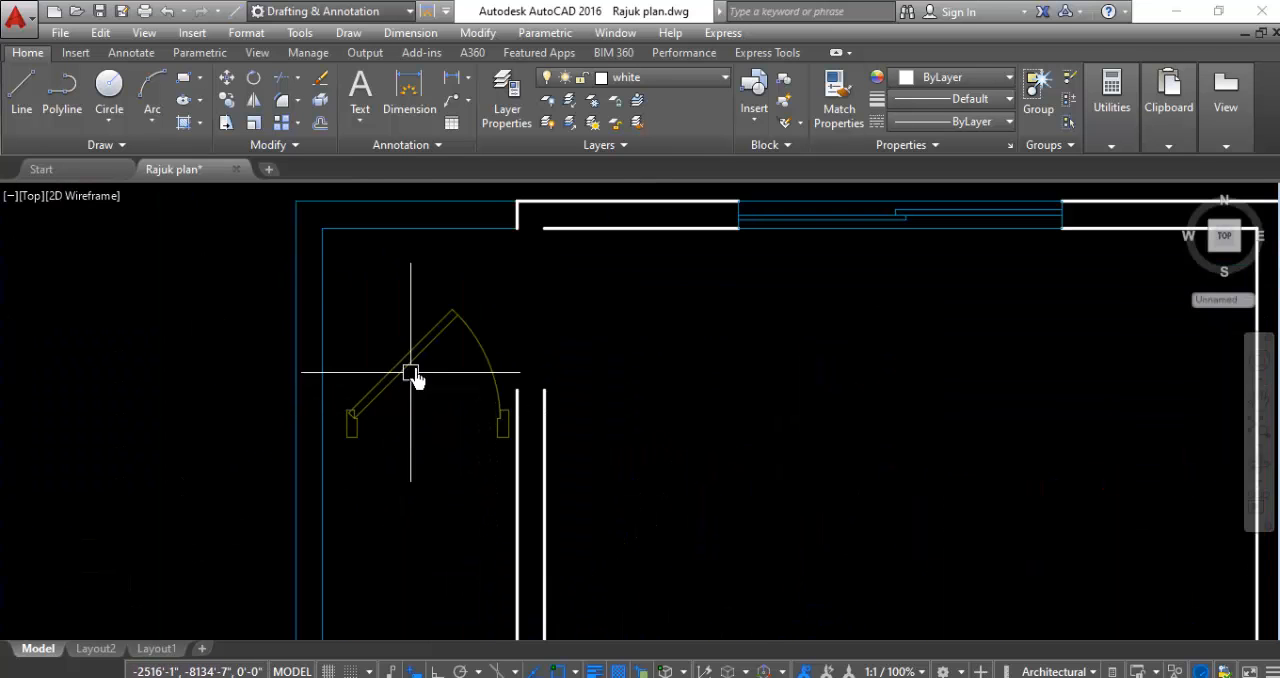
pyautogui.click(459, 287)
pyautogui.click(420, 393)
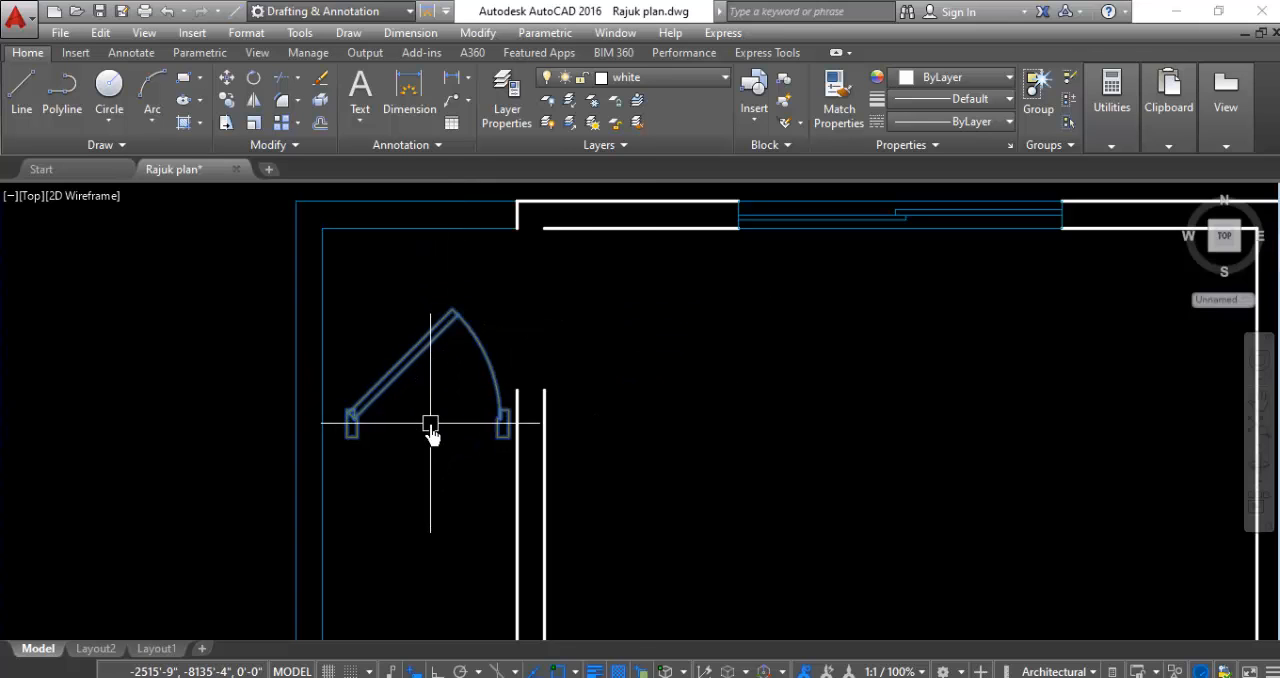
pyautogui.rightClick(430, 428)
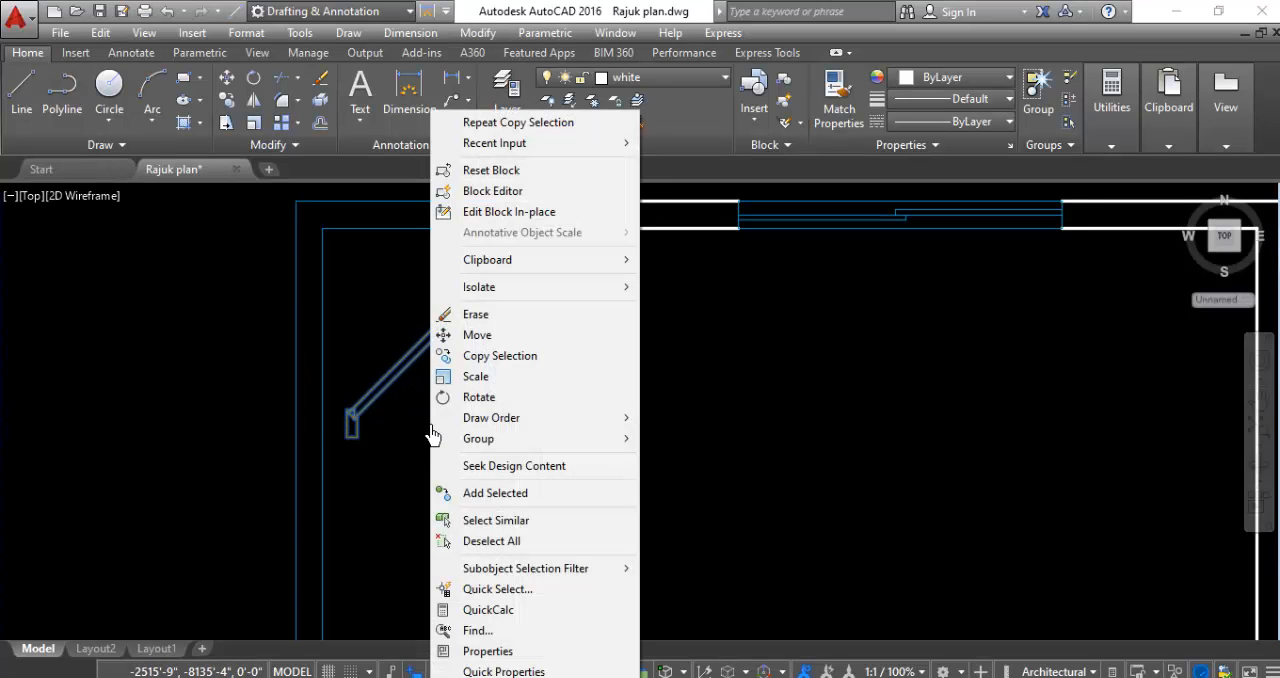
pyautogui.click(480, 377)
pyautogui.click(353, 425)
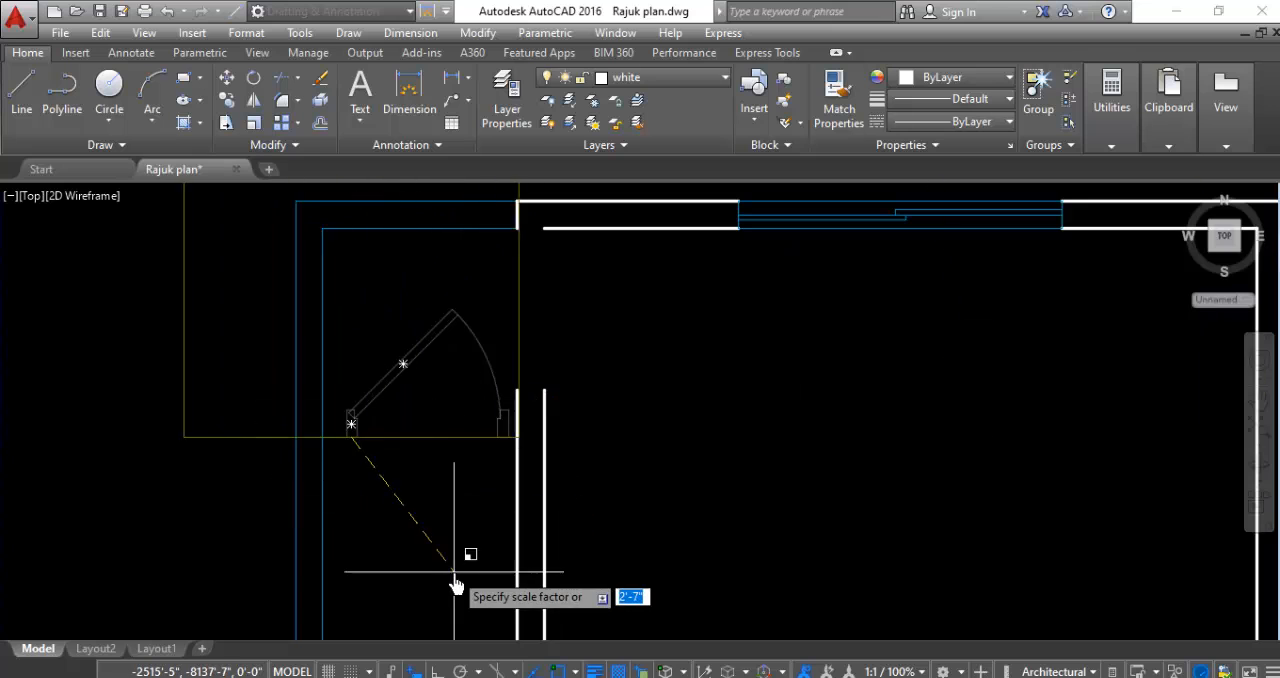
# - Rotate the small door in the northwest balcony 90 degrees clockwise about its left jamb
pyautogui.click(500, 316)
pyautogui.click(421, 380)
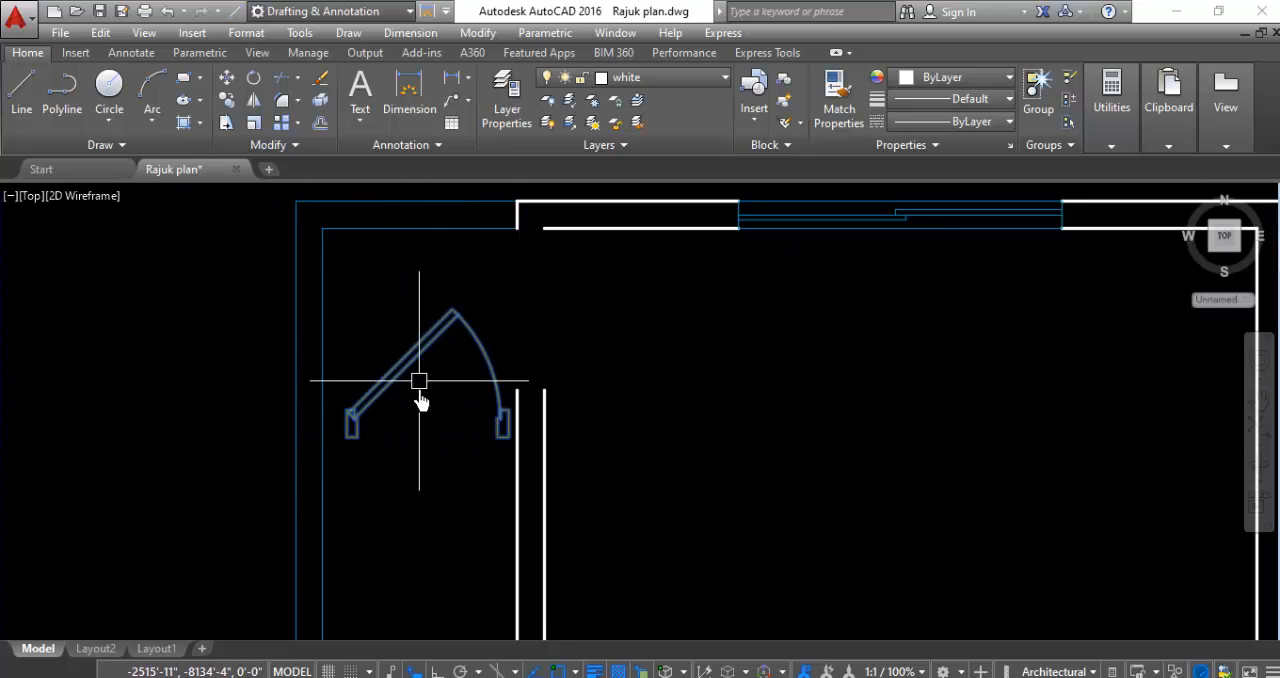
pyautogui.rightClick(422, 395)
pyautogui.click(468, 397)
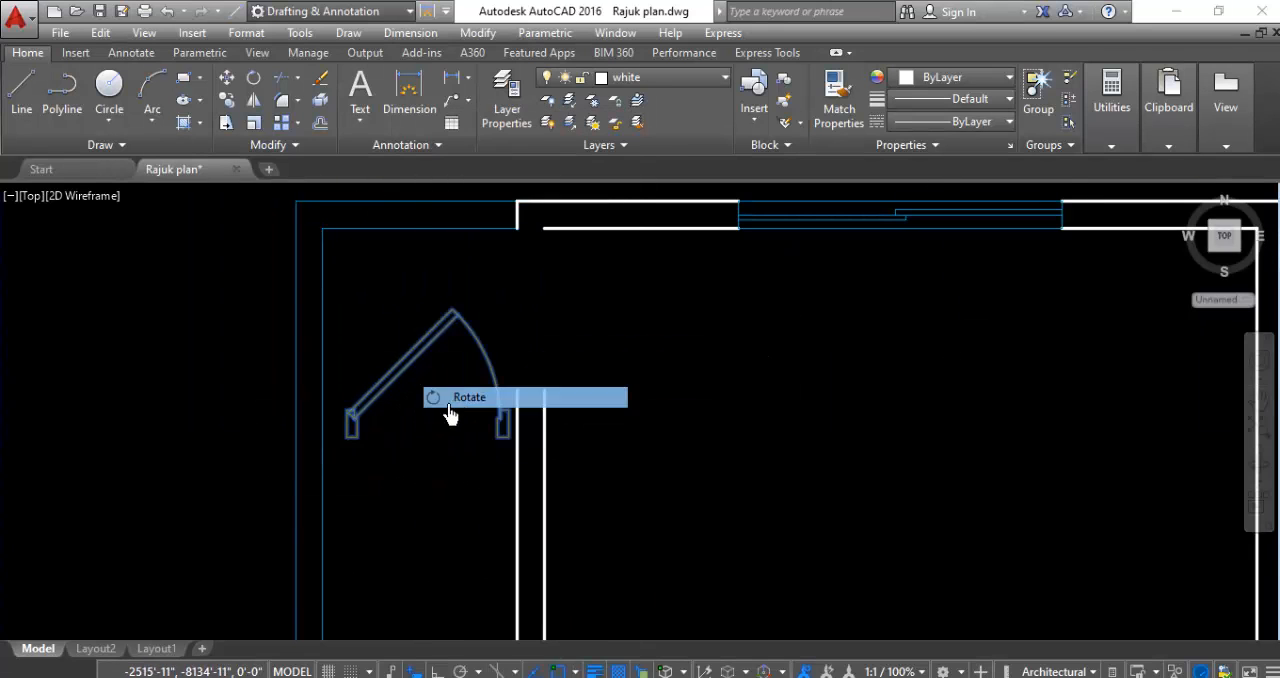
pyautogui.click(352, 425)
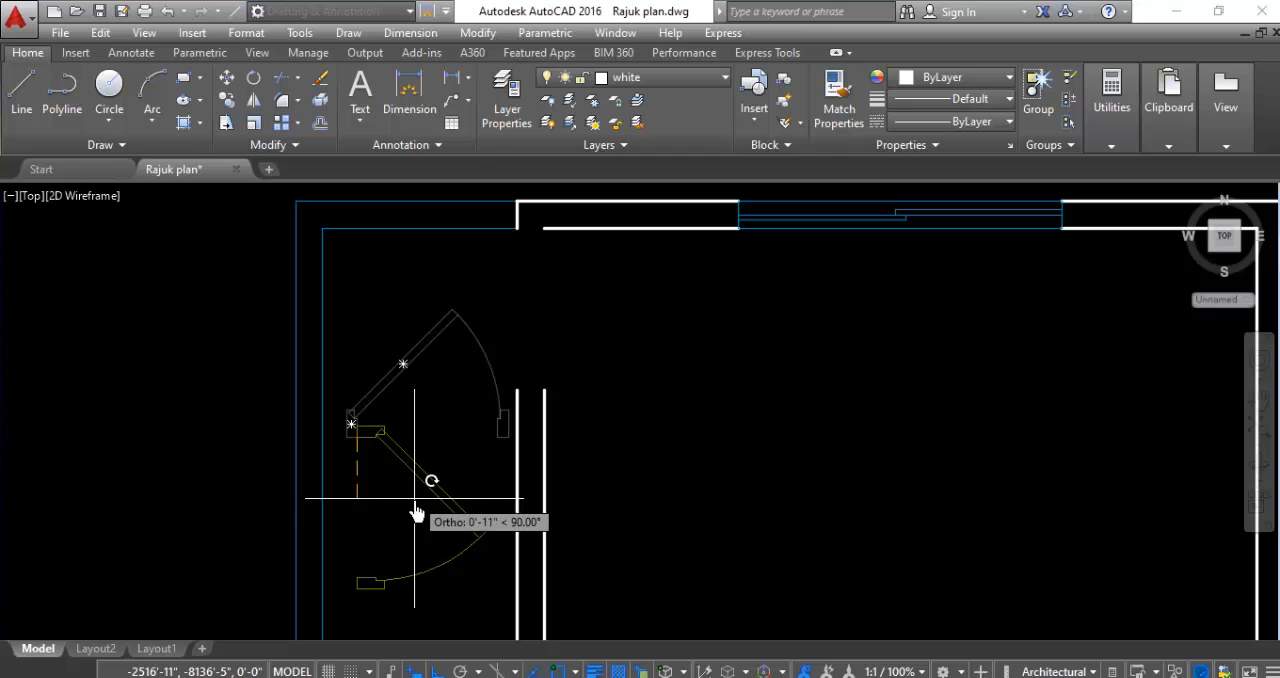
# - Mirror the northwest balcony door about a vertical line along the outer edge of its upper jamb, erasing the source door
pyautogui.click(431, 404)
pyautogui.click(395, 497)
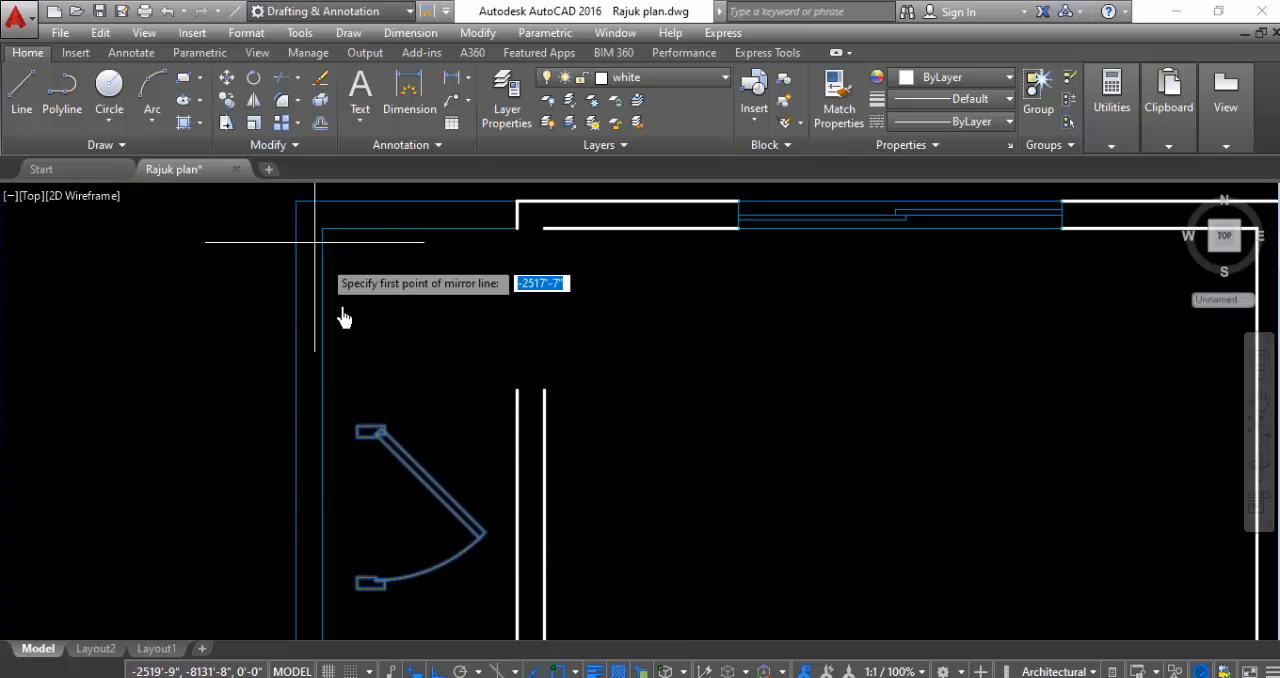
pyautogui.click(369, 431)
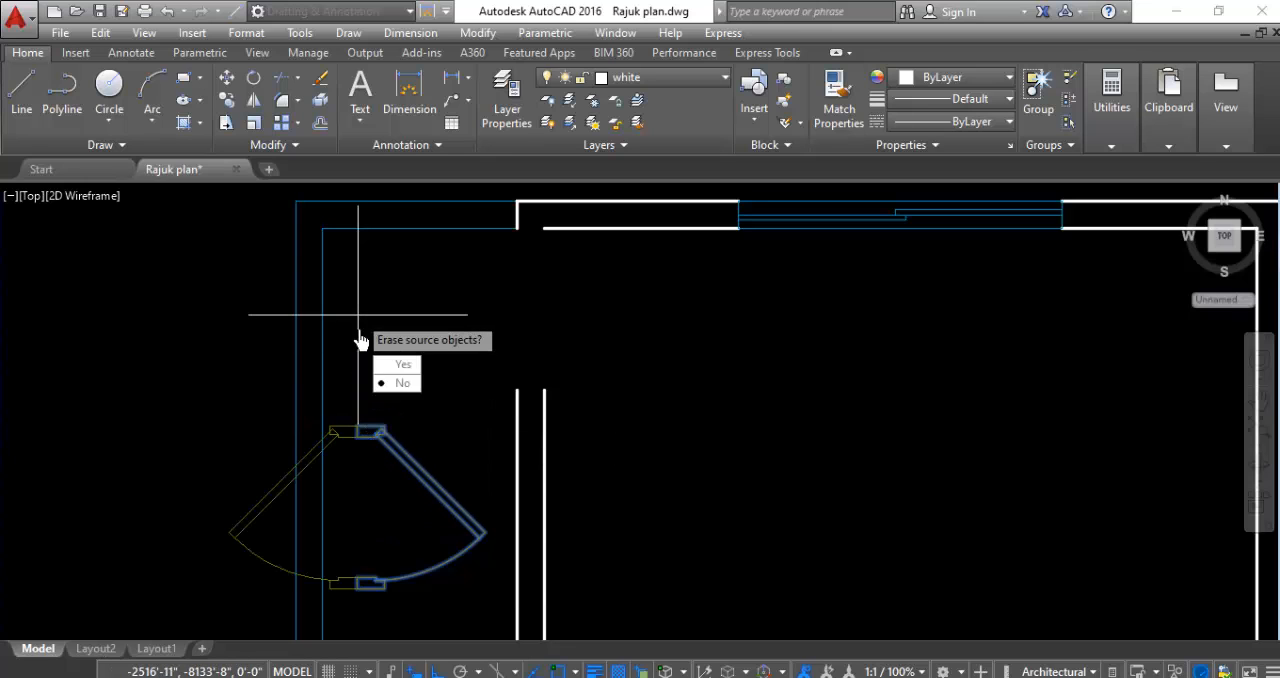
pyautogui.click(402, 366)
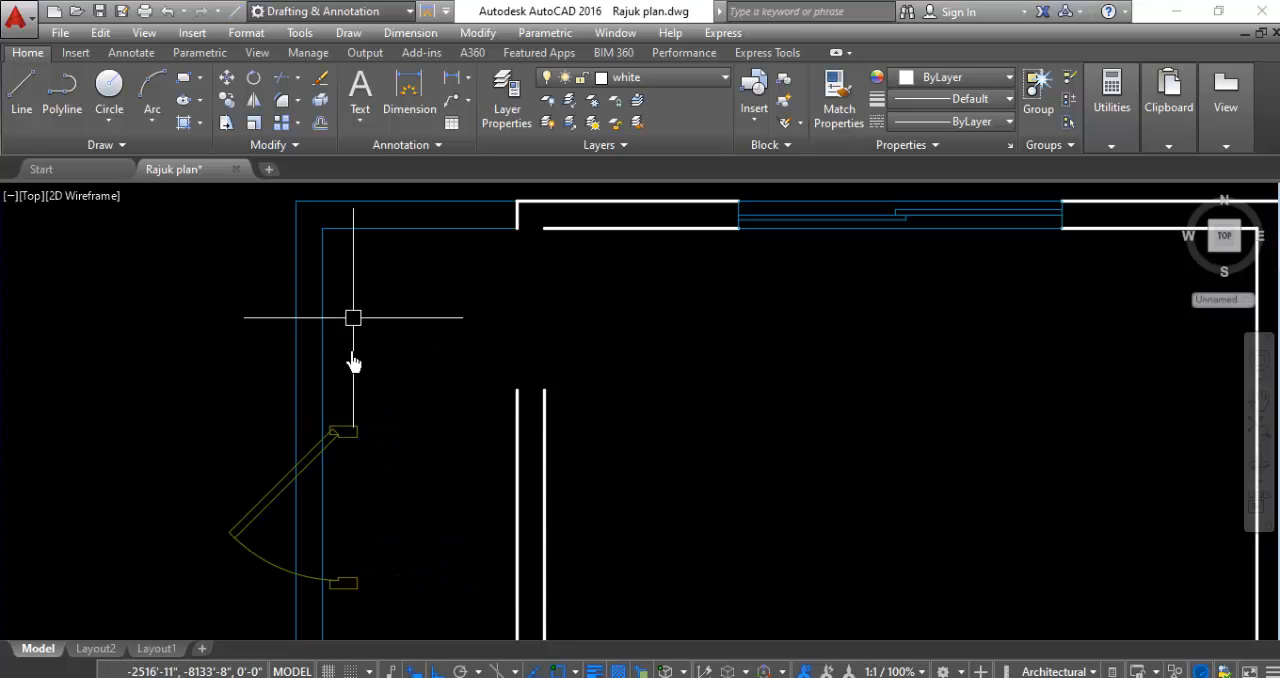
# - Move the mirrored small northwest balcony door by its upper jamb's outer corner into the opening in the balcony's east wall
pyautogui.scroll(4, 357, 484)
pyautogui.click(394, 357)
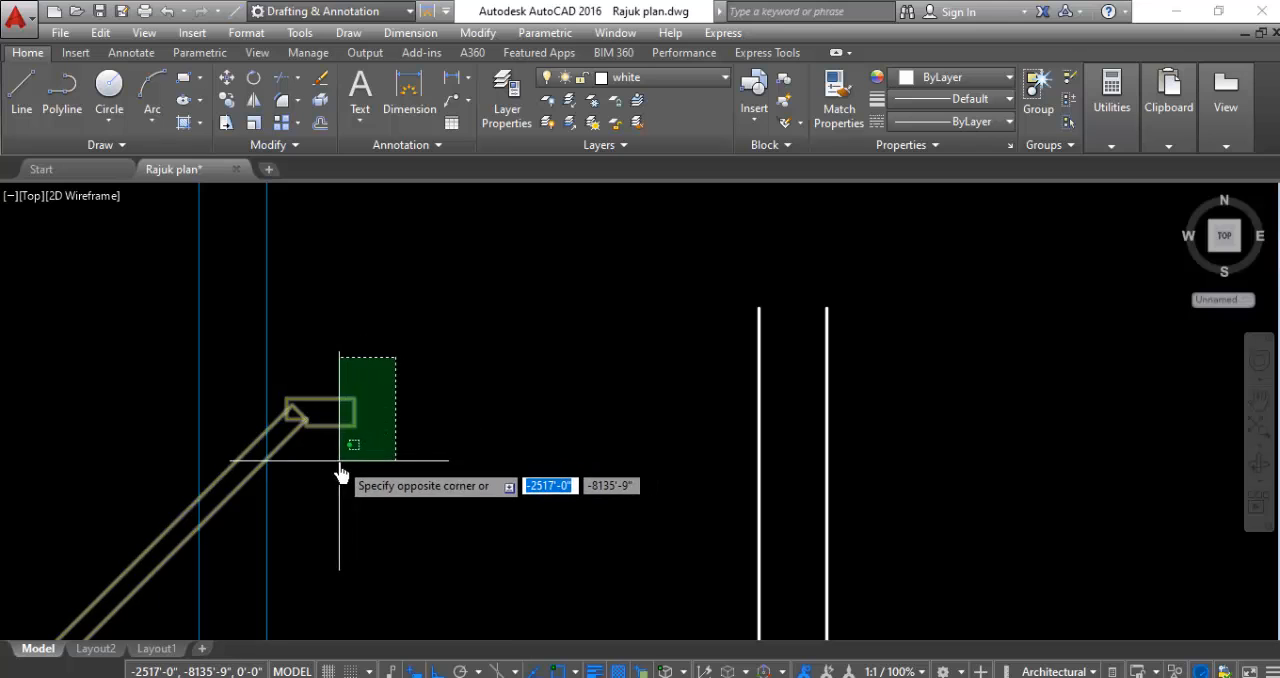
pyautogui.click(337, 462)
pyautogui.rightClick(453, 367)
pyautogui.click(476, 332)
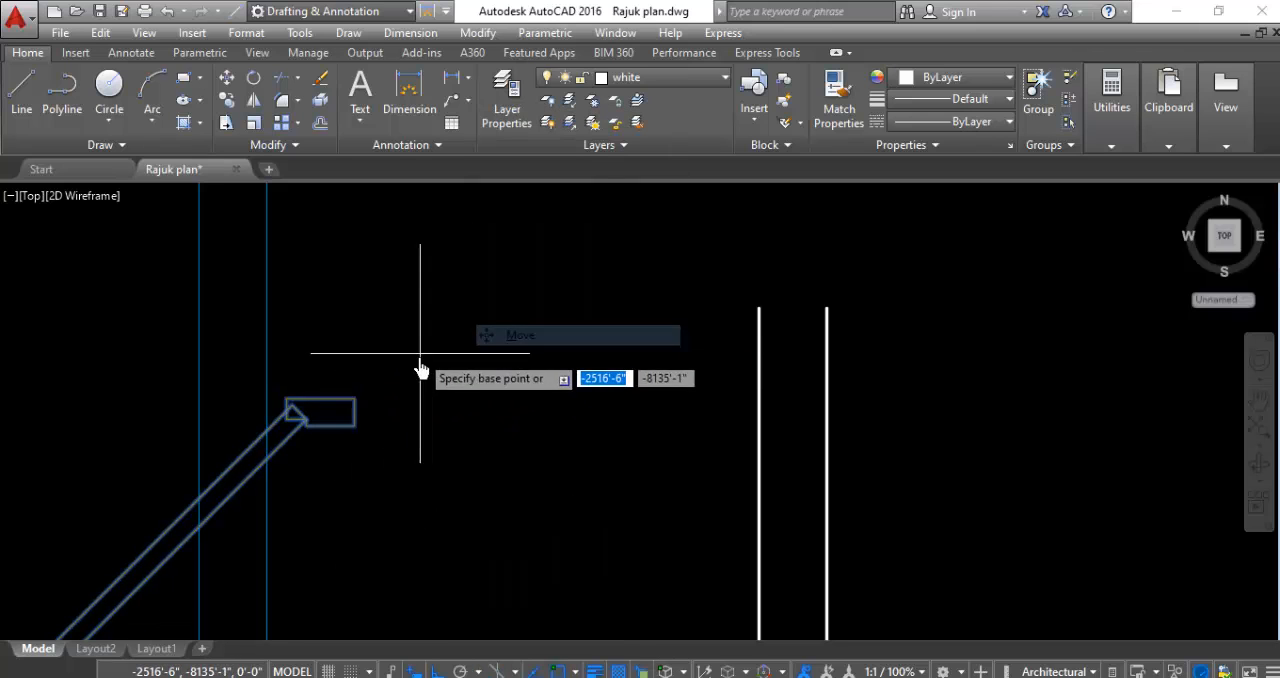
pyautogui.click(355, 400)
pyautogui.scroll(-4, 491, 437)
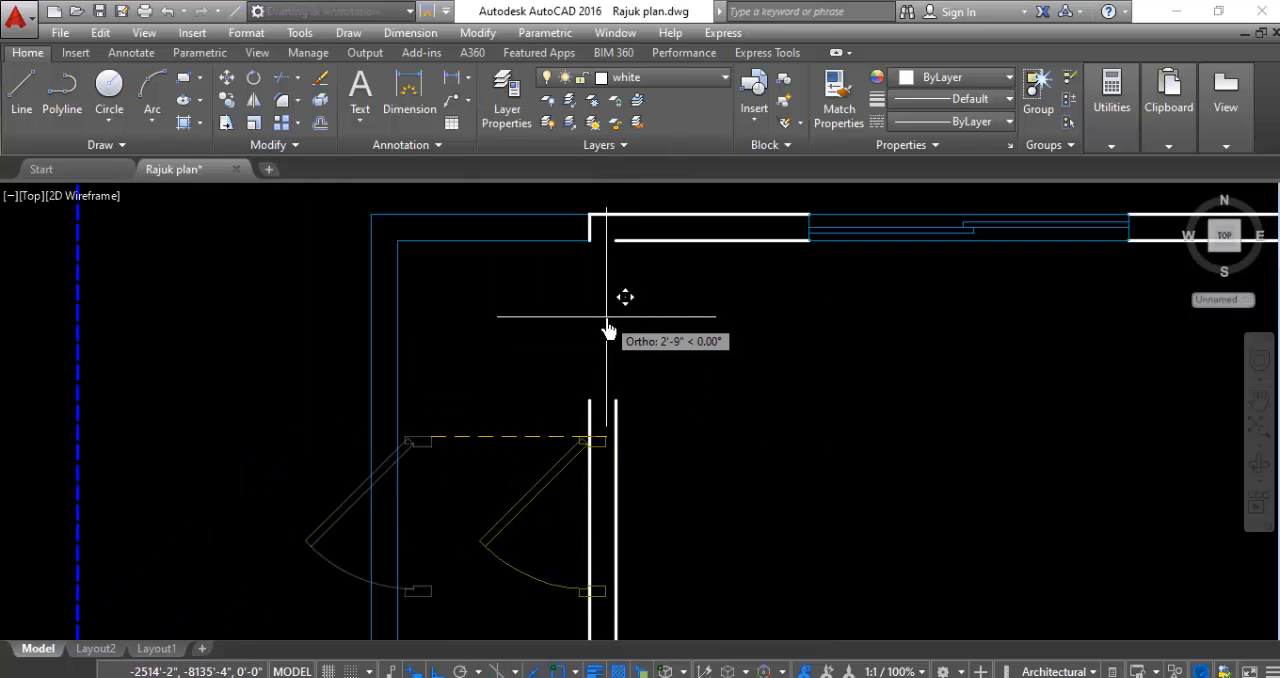
pyautogui.click(614, 246)
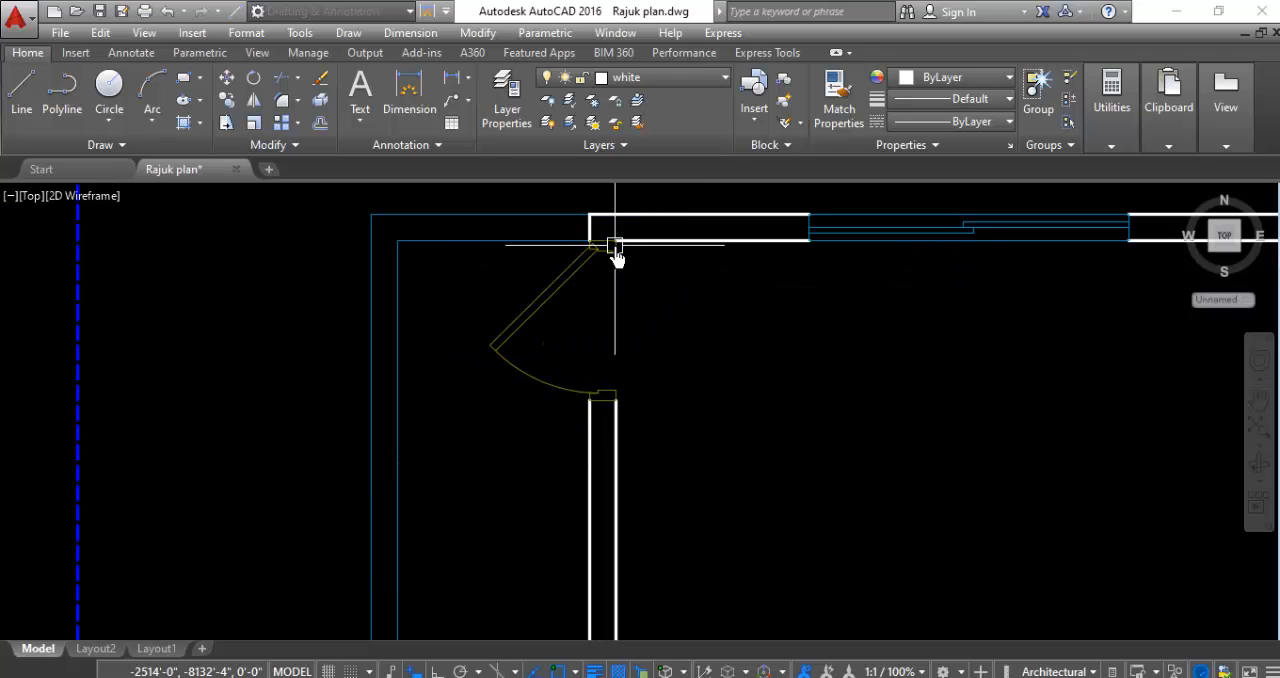
pyautogui.scroll(-5, 406, 348)
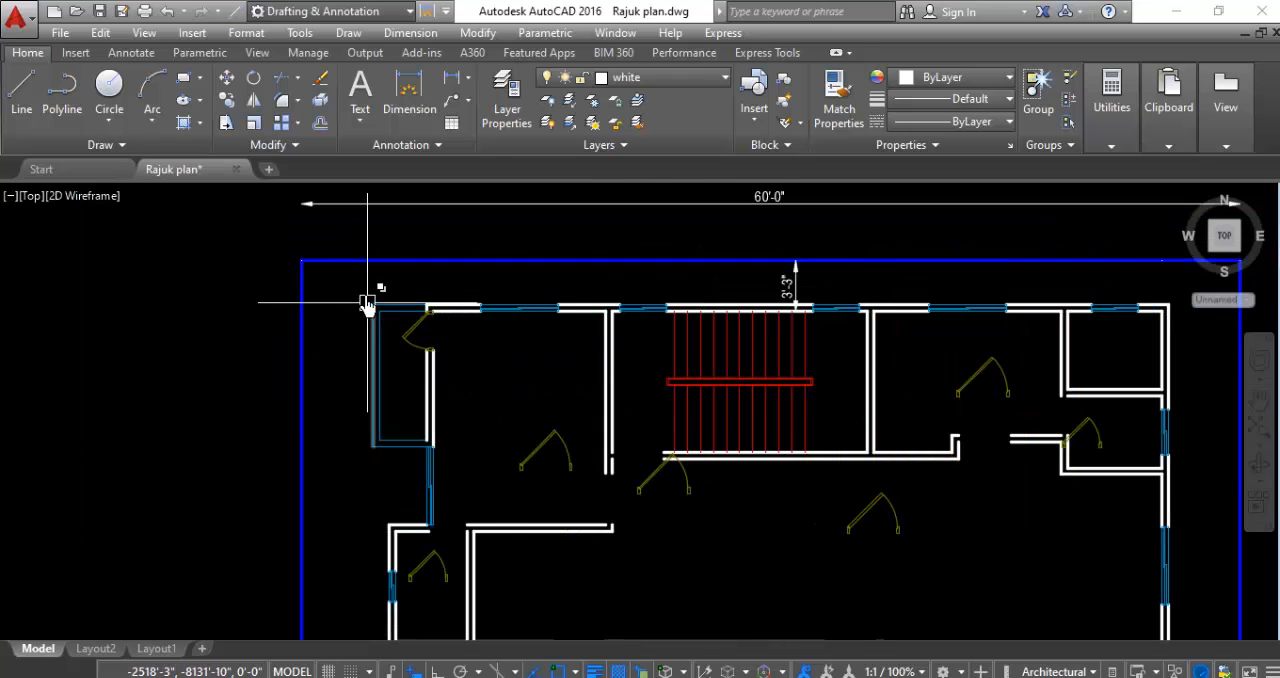
# - Move the larger door south of the stair by its right jamb's lower corner to the west end of the stair's south wall
pyautogui.scroll(-2, 366, 289)
pyautogui.scroll(2, 594, 478)
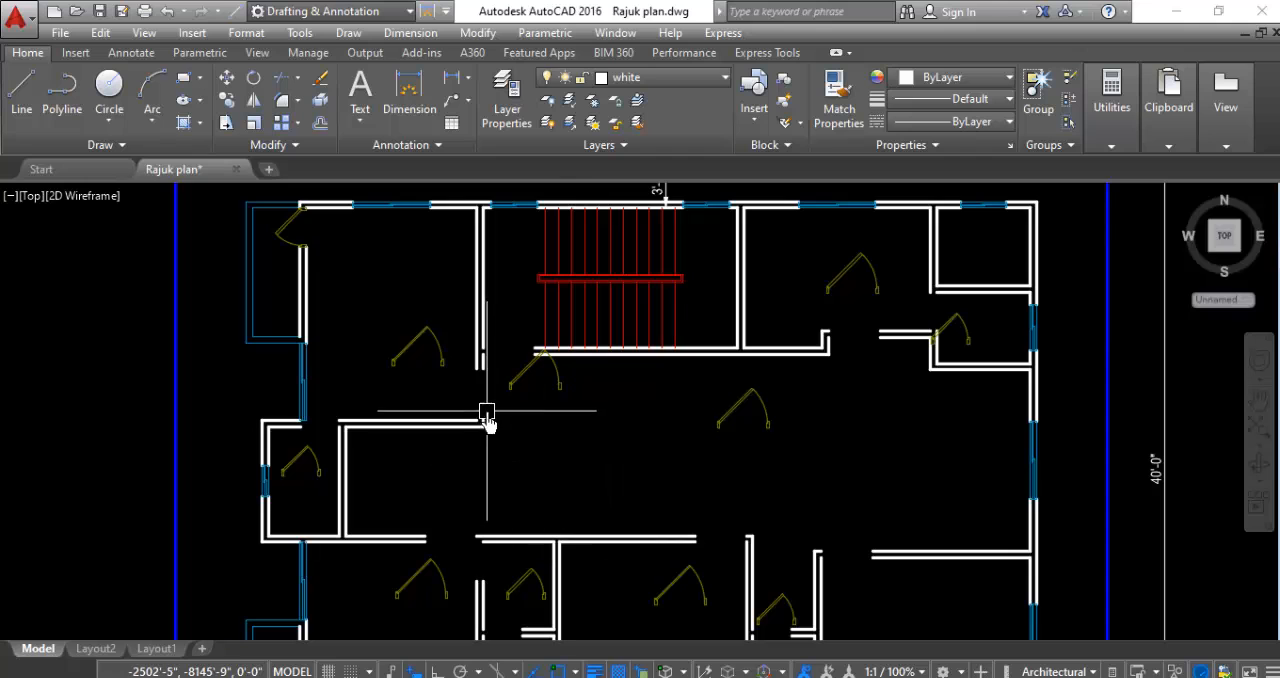
pyautogui.scroll(4, 486, 412)
pyautogui.scroll(2, 505, 452)
pyautogui.click(566, 406)
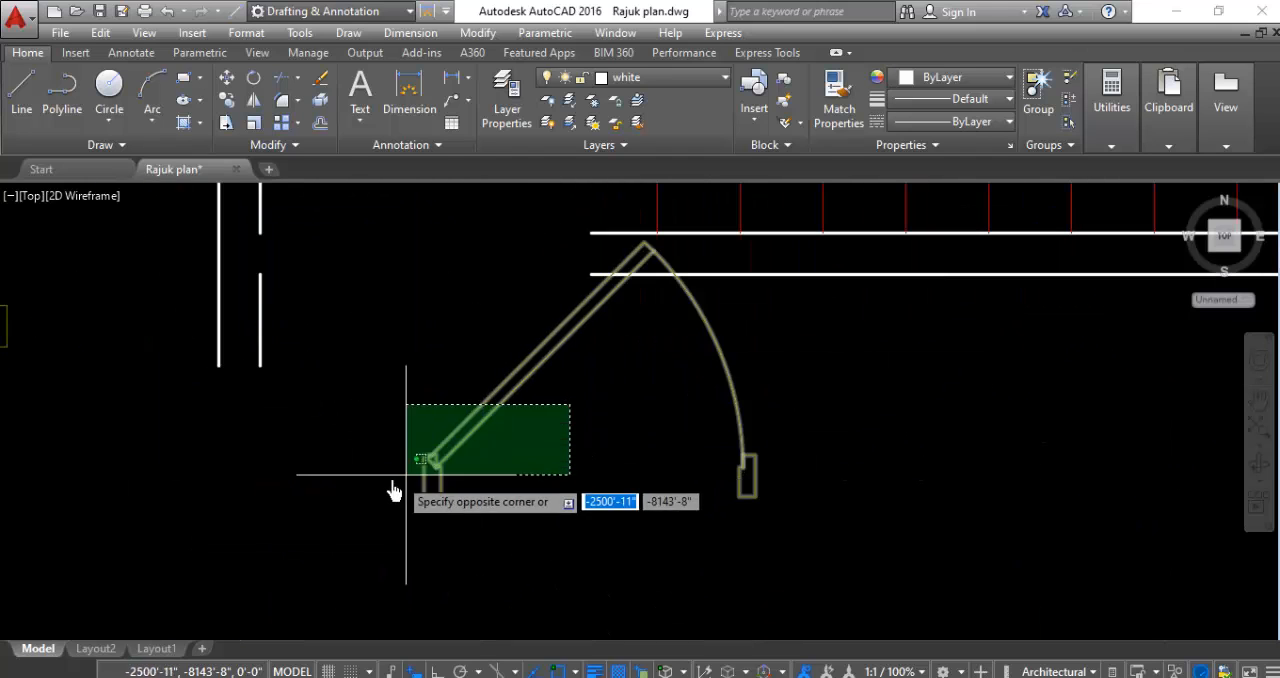
pyautogui.click(406, 523)
pyautogui.rightClick(527, 543)
pyautogui.click(566, 336)
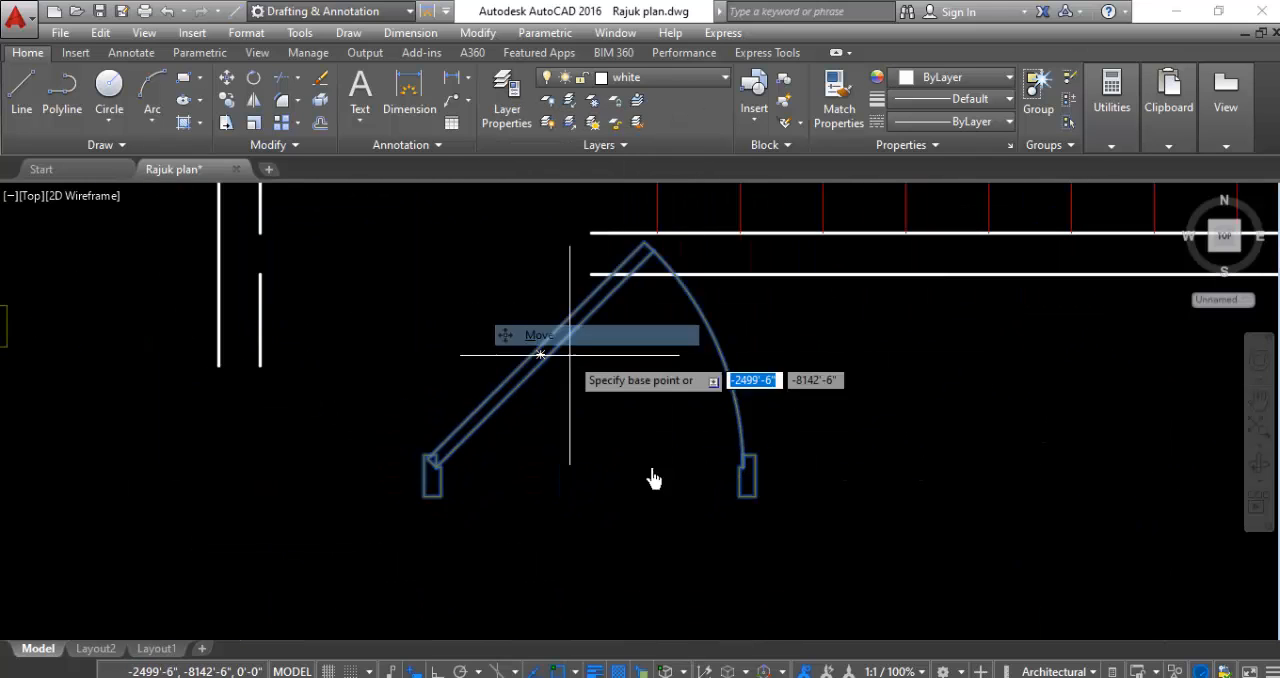
pyautogui.click(757, 498)
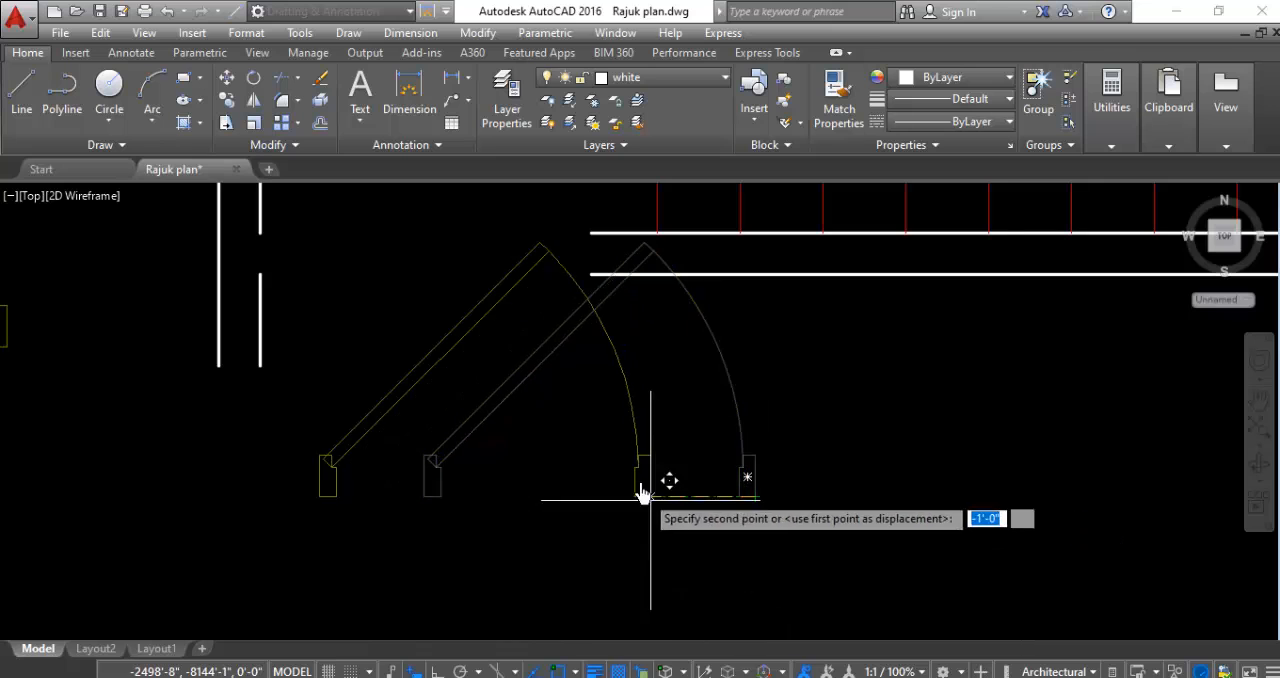
pyautogui.click(589, 257)
pyautogui.scroll(-4, 857, 475)
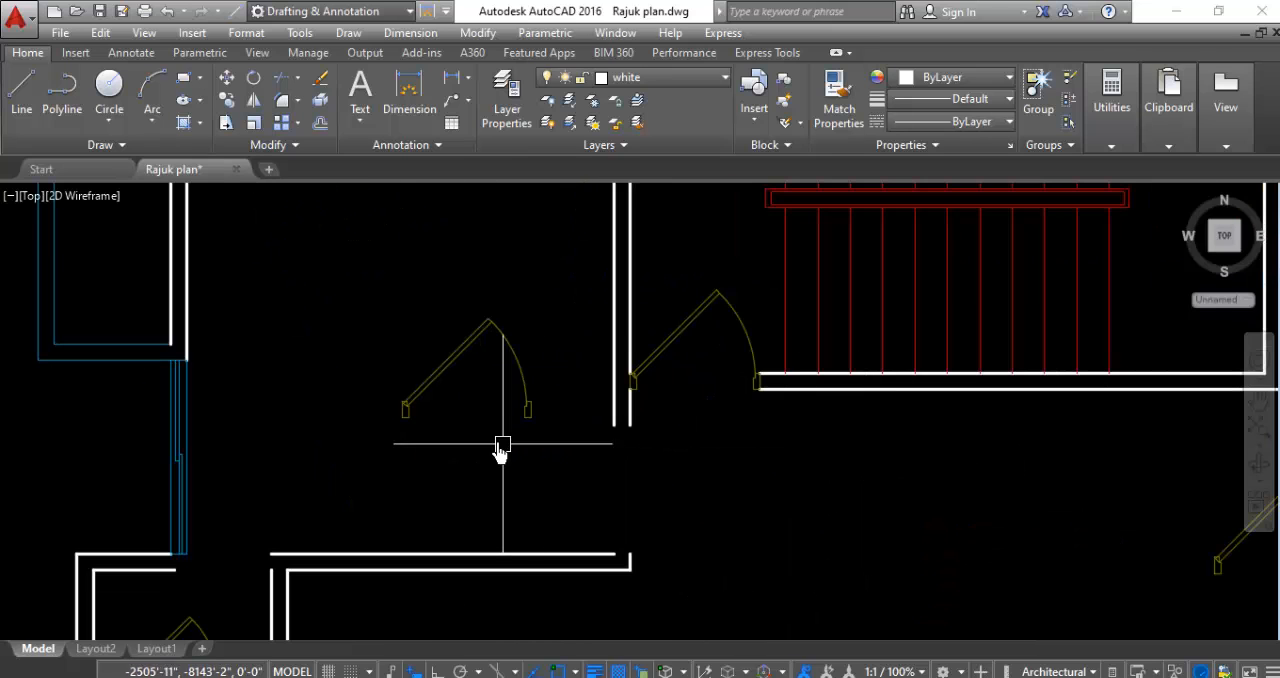
# - Rotate the larger door in the northwest room 90 degrees counterclockwise about the base of its left jamb
pyautogui.scroll(-2, 502, 448)
pyautogui.scroll(-2, 482, 420)
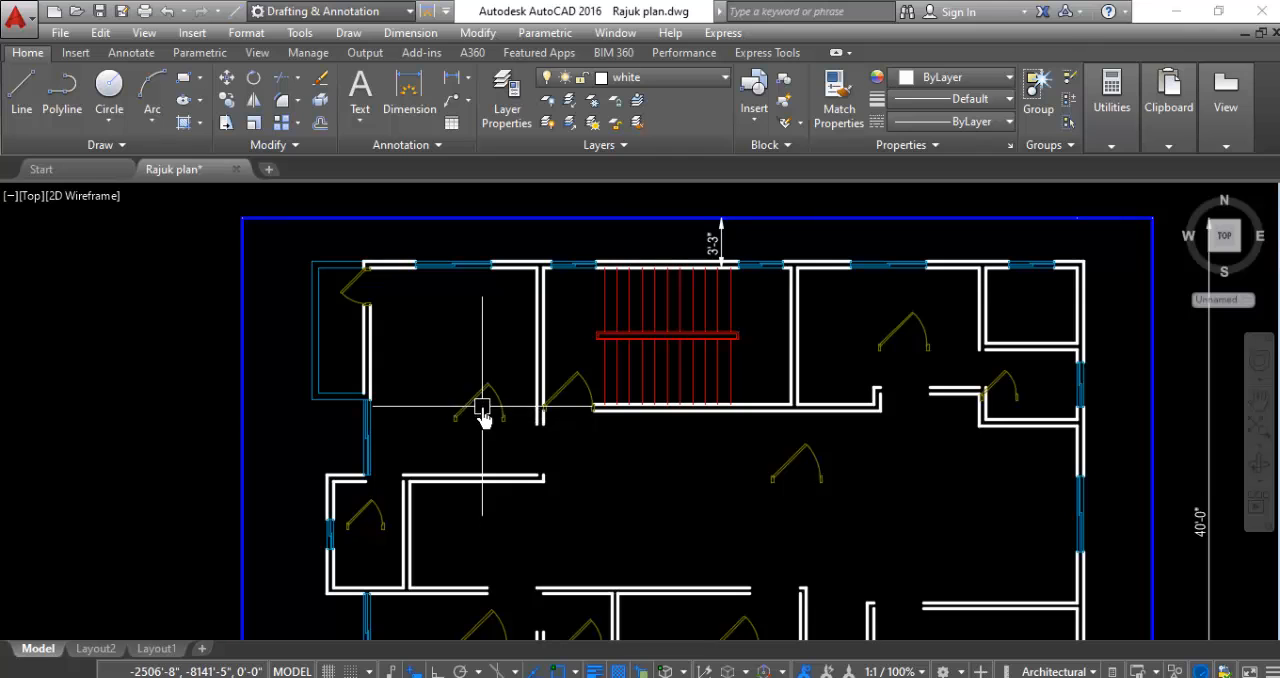
pyautogui.scroll(4, 546, 446)
pyautogui.click(442, 291)
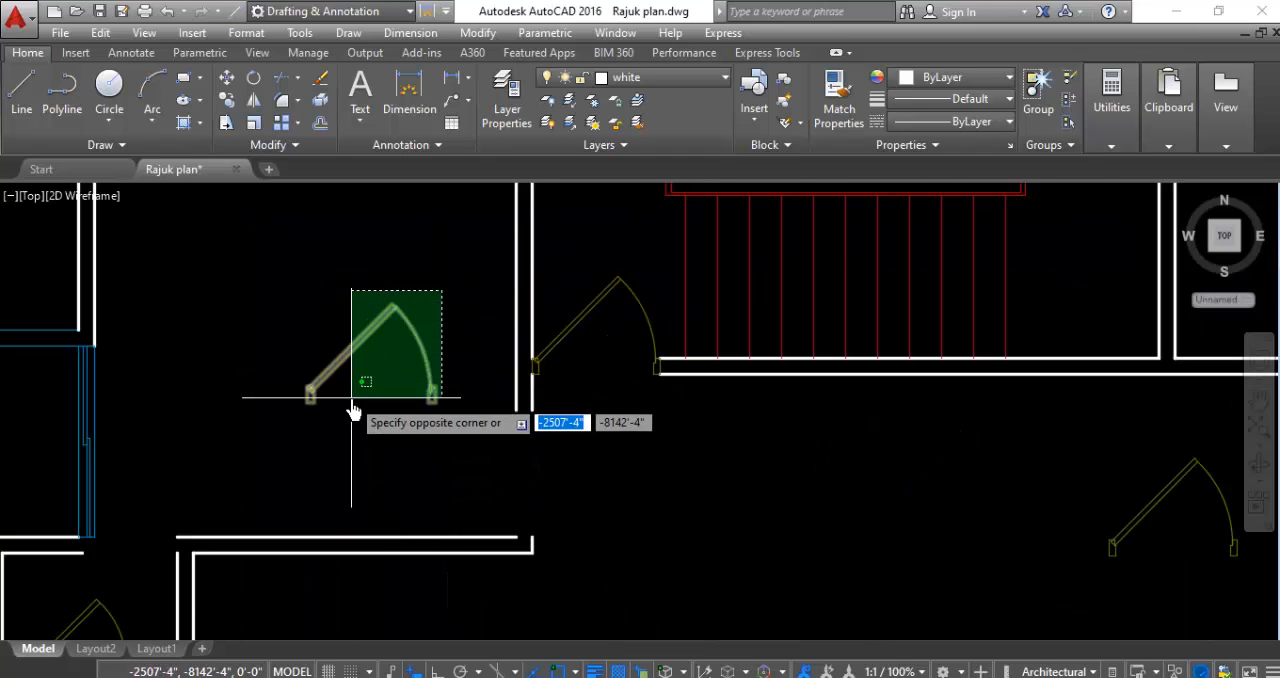
pyautogui.click(351, 400)
pyautogui.rightClick(341, 447)
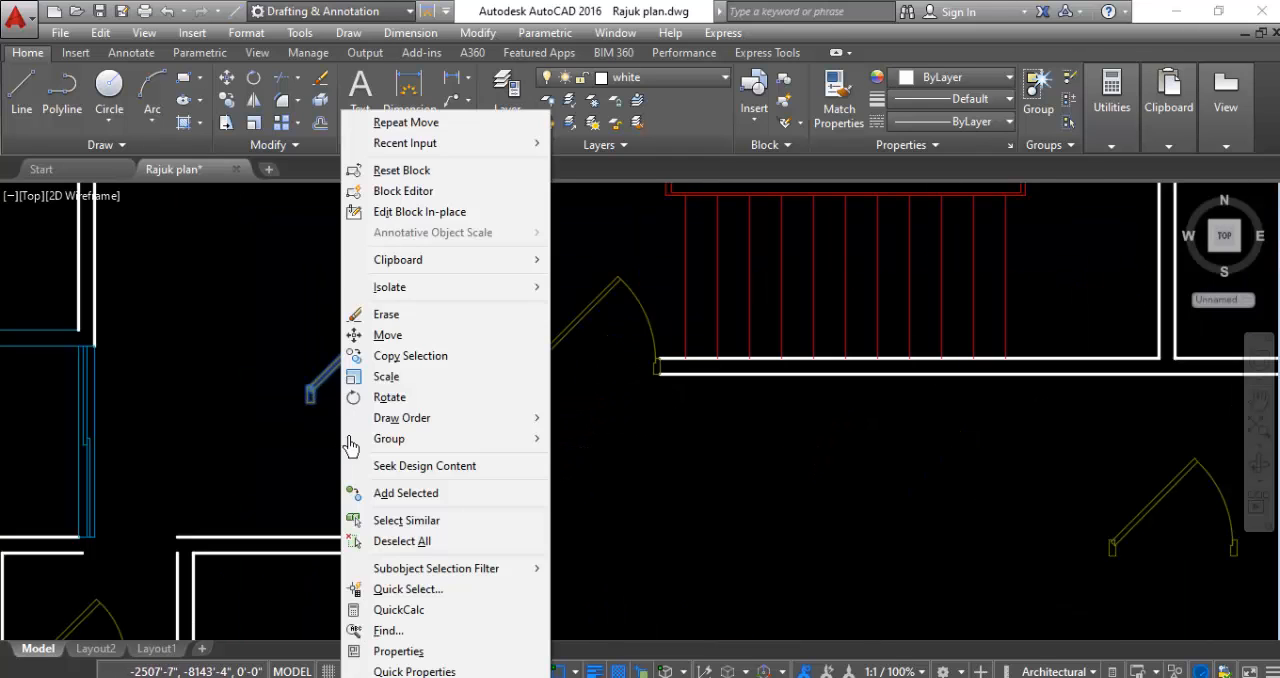
pyautogui.click(386, 397)
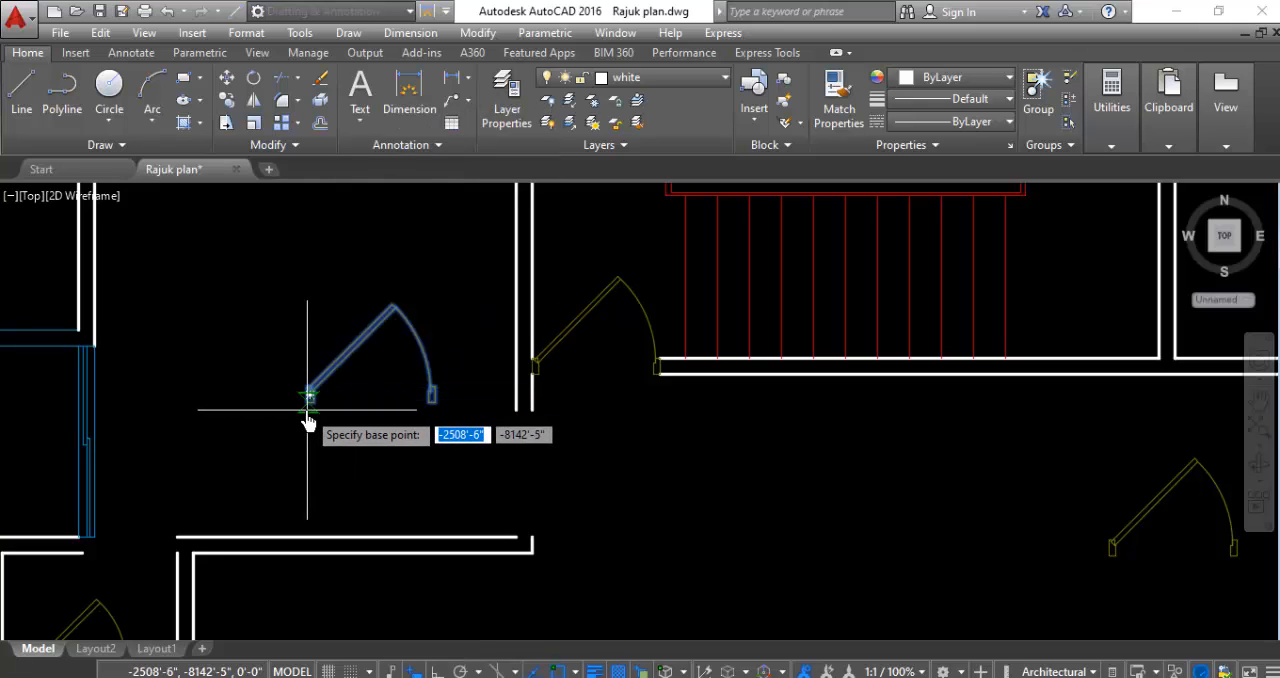
pyautogui.click(309, 402)
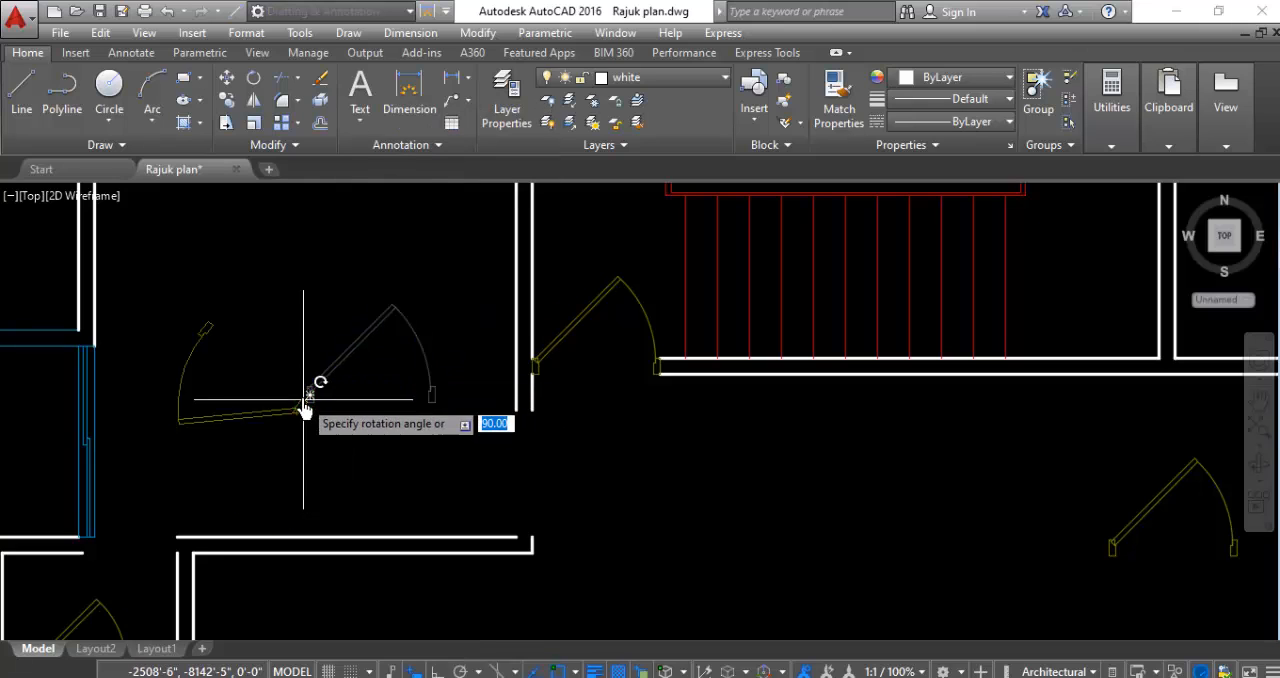
pyautogui.click(266, 347)
# - Move the rotated northwest room door by its lower jamb's outer corner into the opening at the room's southeast corner
pyautogui.click(301, 340)
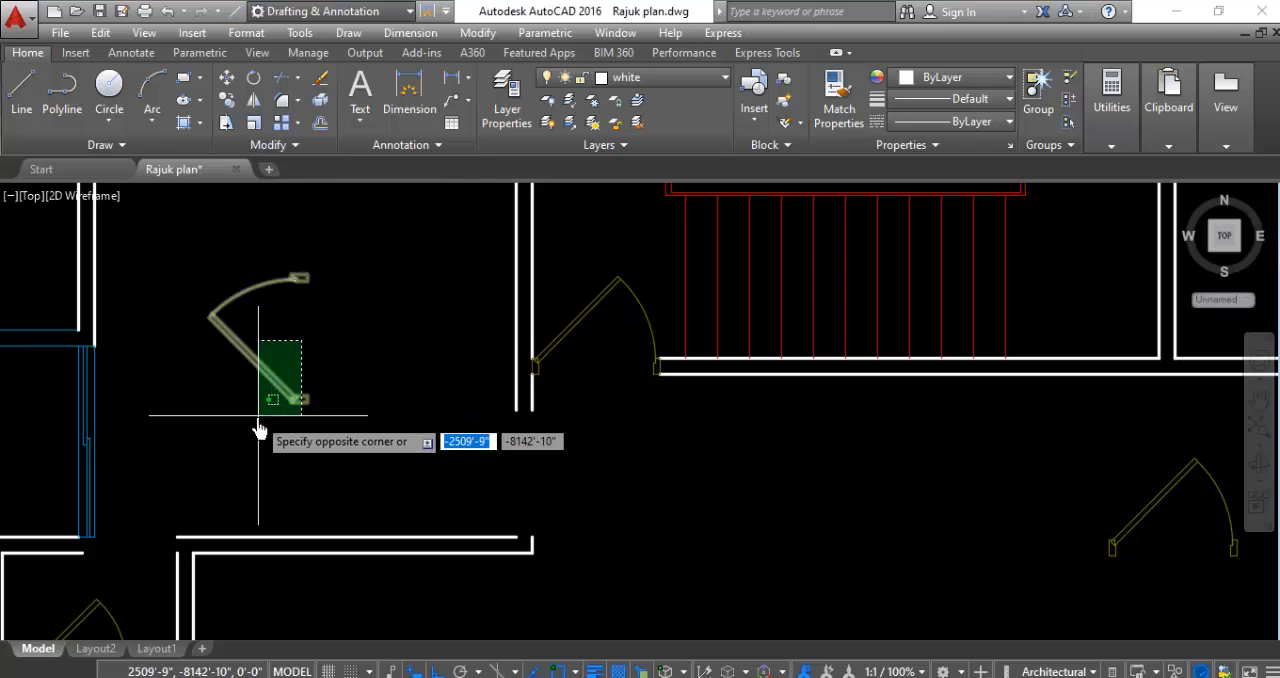
pyautogui.rightClick(379, 416)
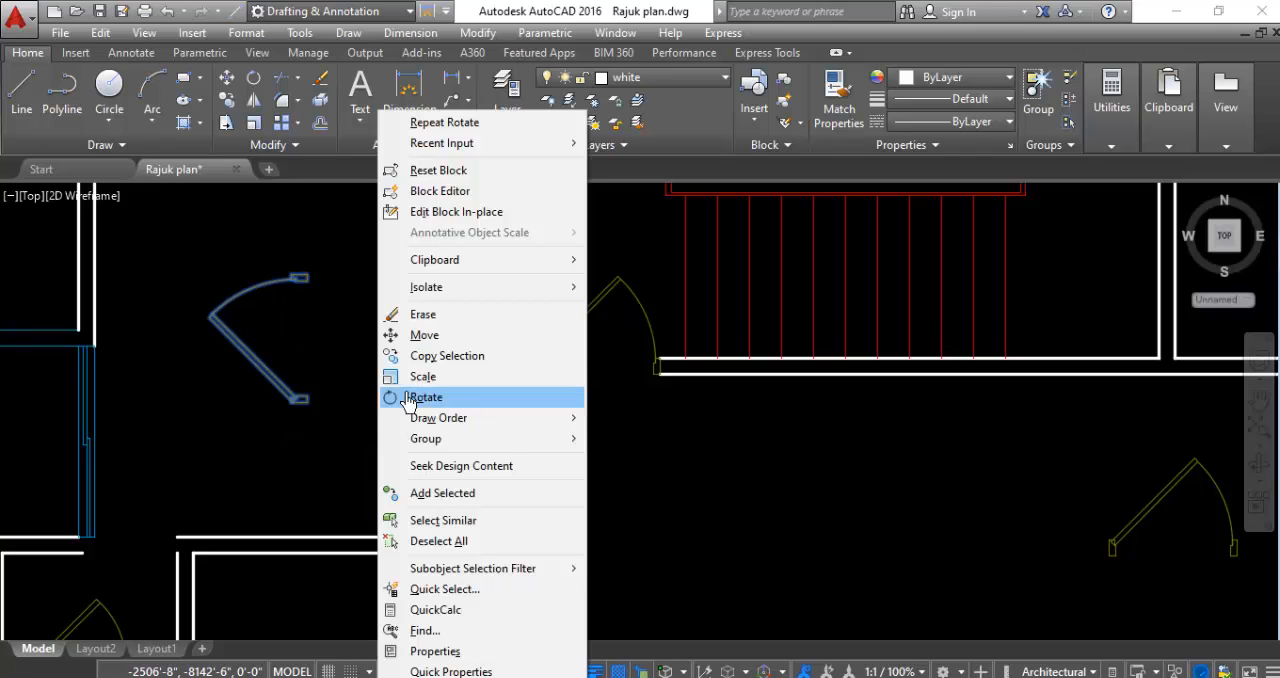
pyautogui.click(400, 334)
pyautogui.scroll(4, 330, 435)
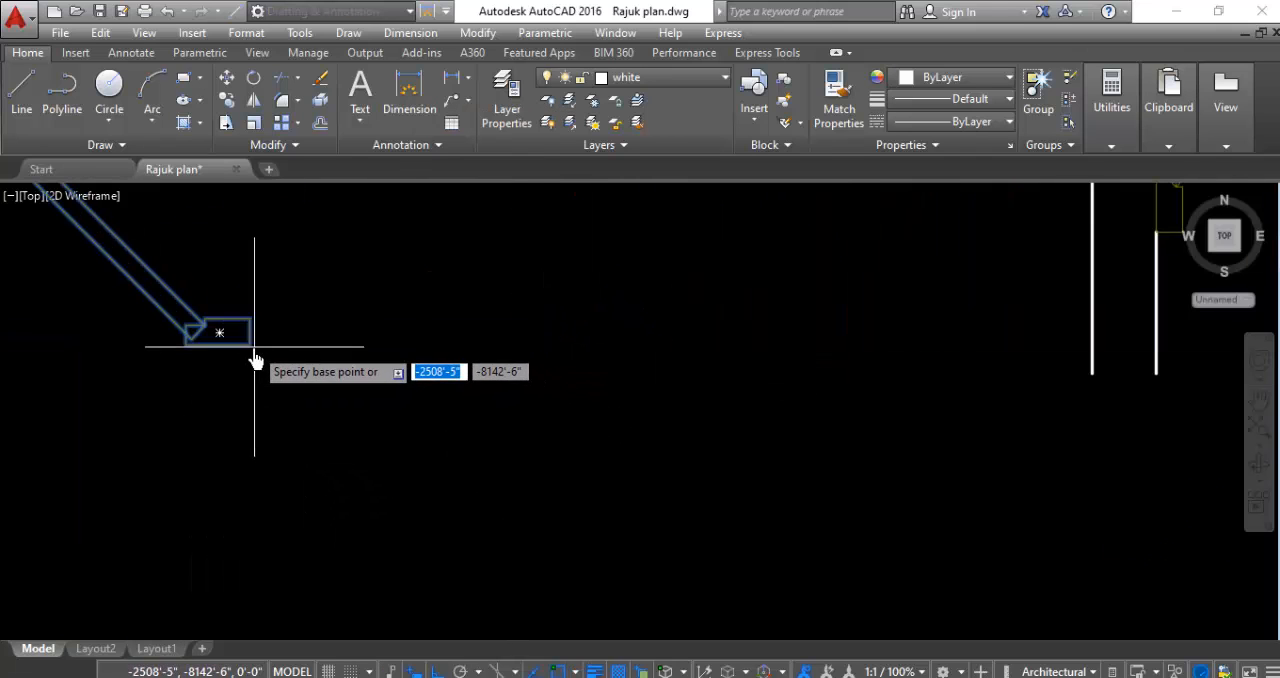
pyautogui.click(250, 356)
pyautogui.scroll(-3, 814, 517)
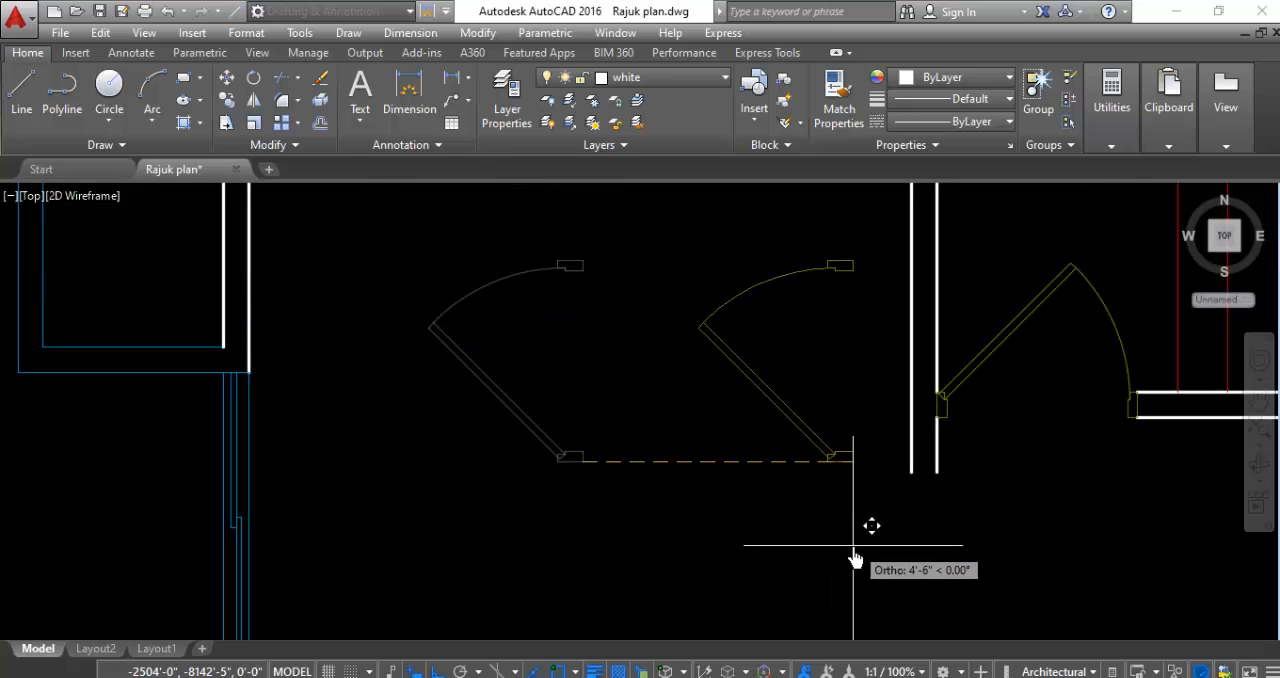
pyautogui.scroll(-2, 829, 423)
pyautogui.scroll(4, 840, 610)
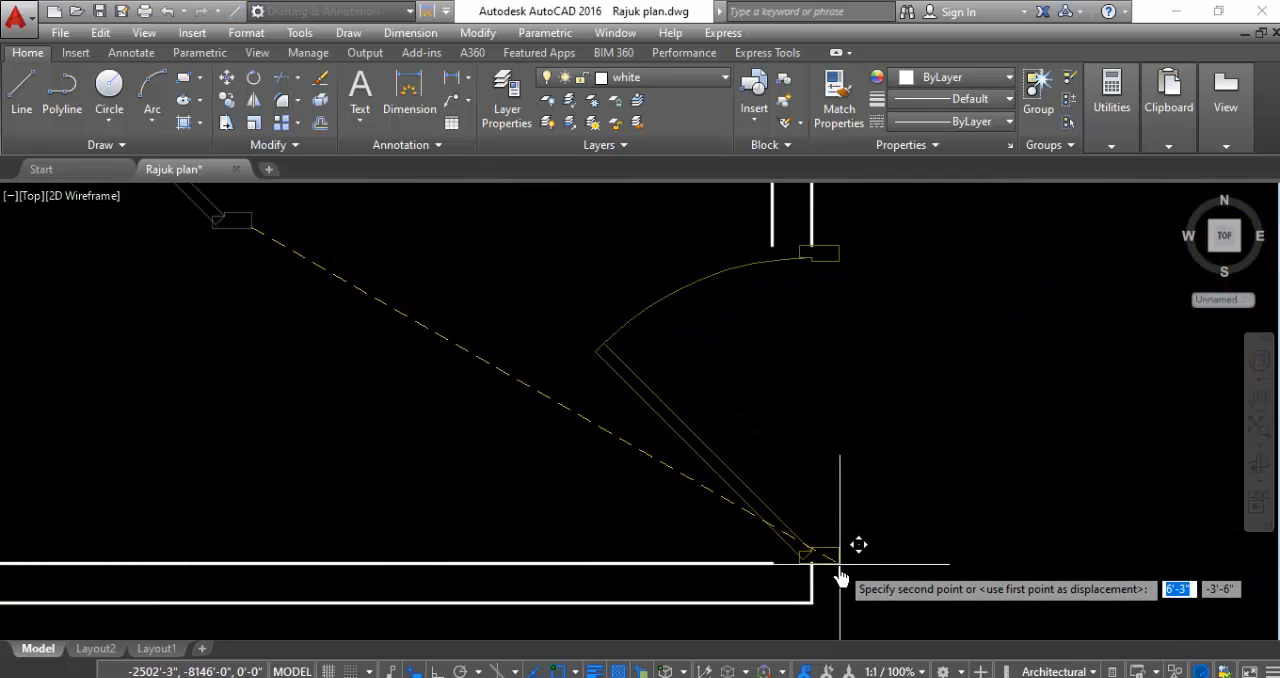
pyautogui.click(810, 565)
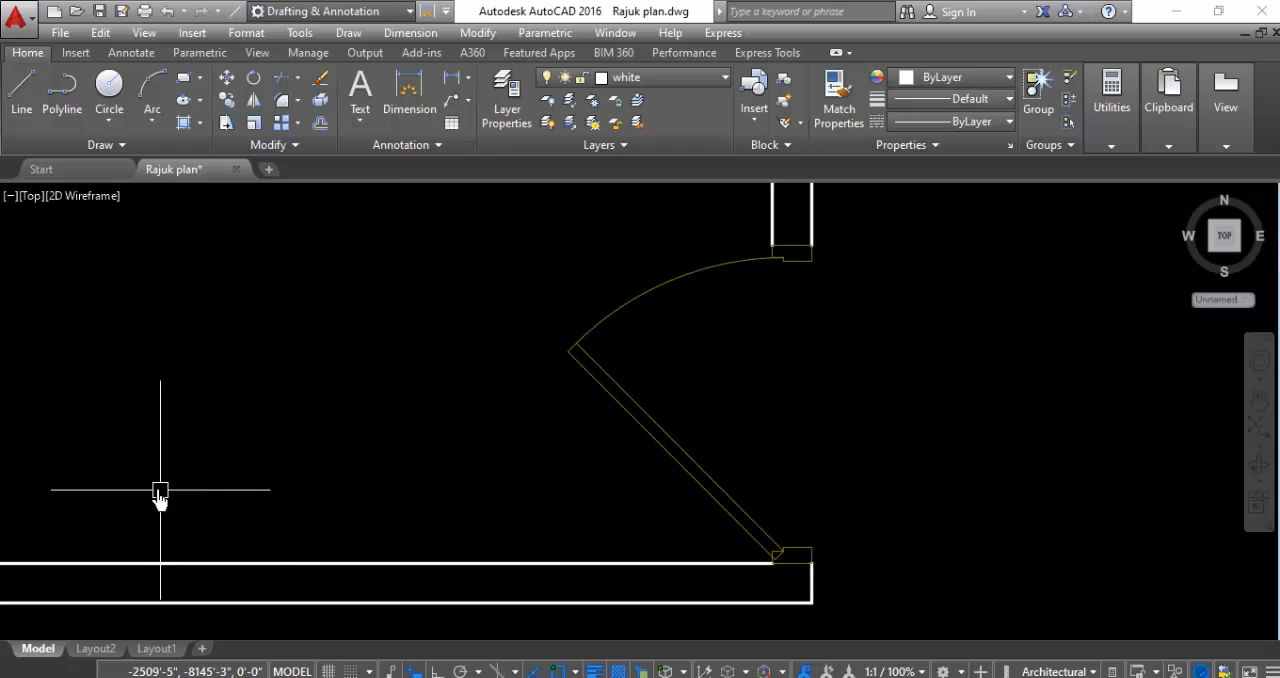
# - Rotate the small door in the west small room 180 degrees about the base of its left jamb
pyautogui.scroll(-5, 520, 365)
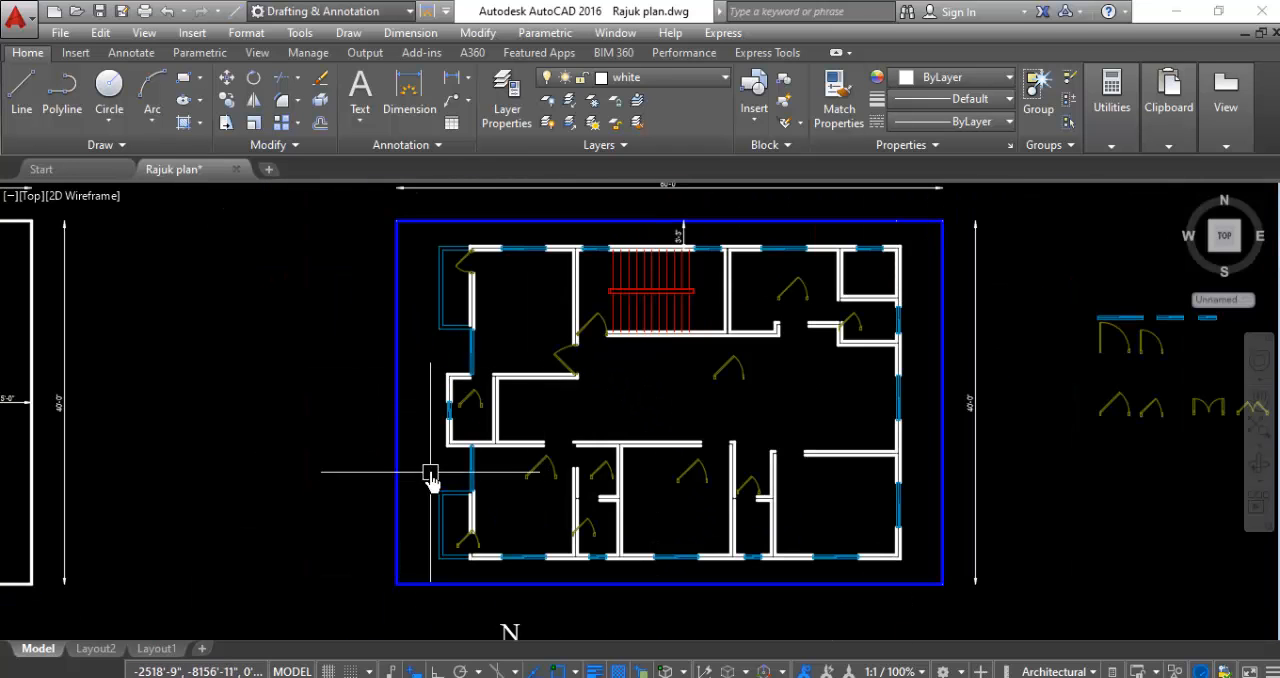
pyautogui.scroll(5, 488, 405)
pyautogui.scroll(4, 480, 432)
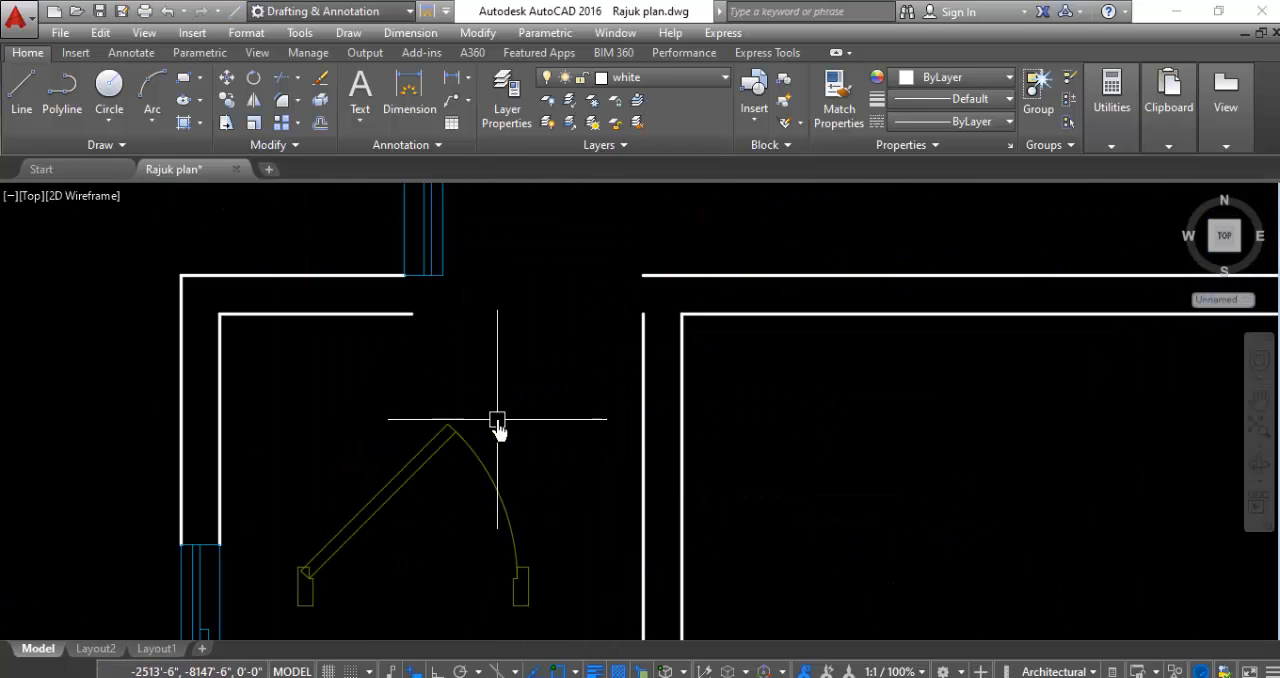
pyautogui.click(506, 415)
pyautogui.click(410, 508)
pyautogui.rightClick(403, 505)
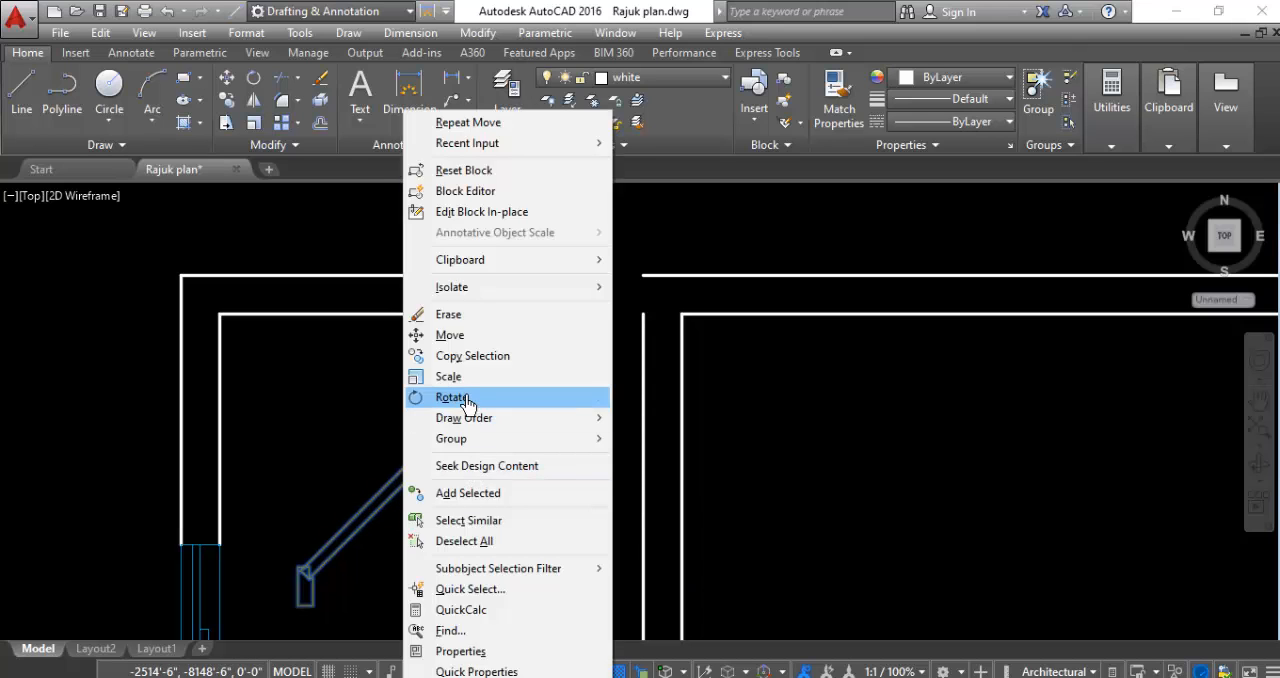
pyautogui.click(452, 397)
pyautogui.scroll(-1, 370, 590)
pyautogui.scroll(4, 333, 615)
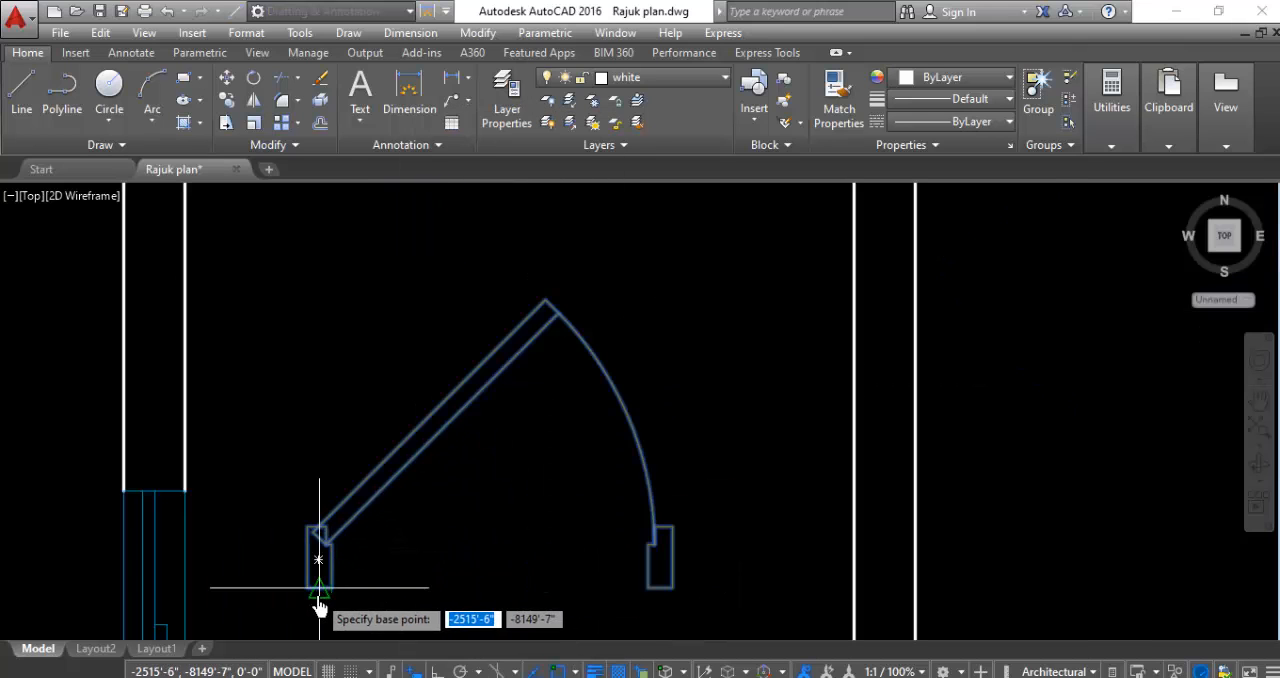
pyautogui.click(319, 588)
pyautogui.scroll(-4, 357, 431)
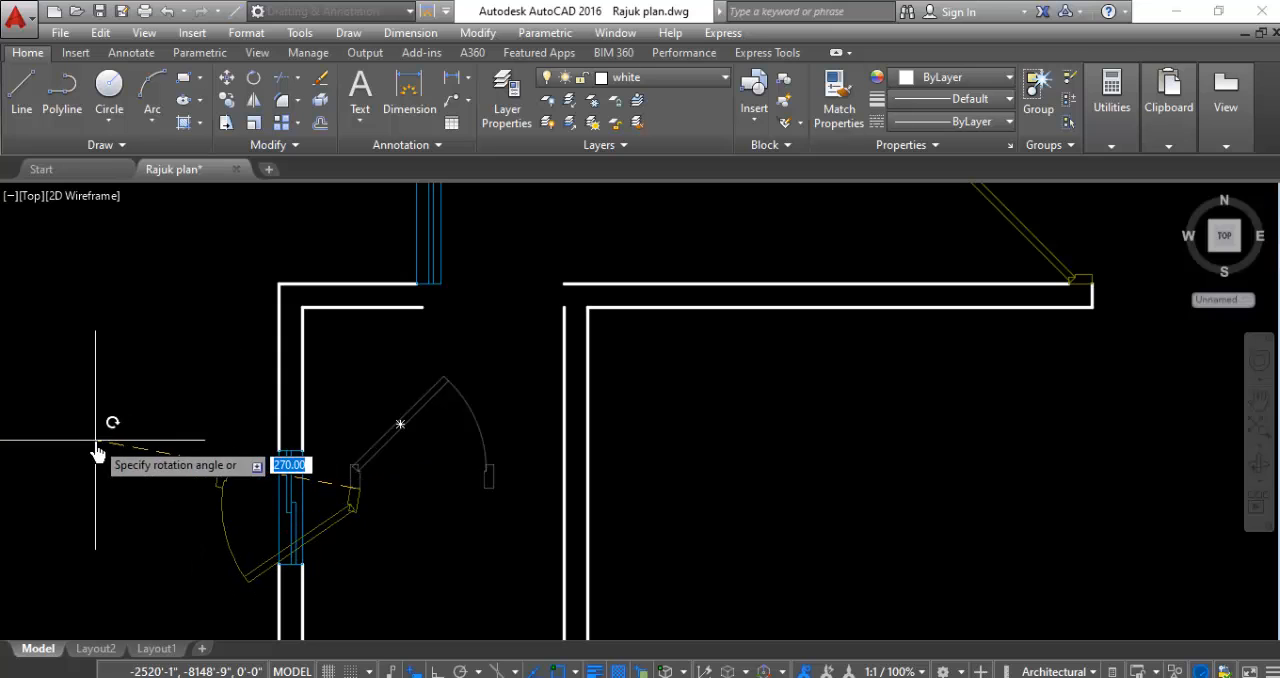
pyautogui.press('Escape')
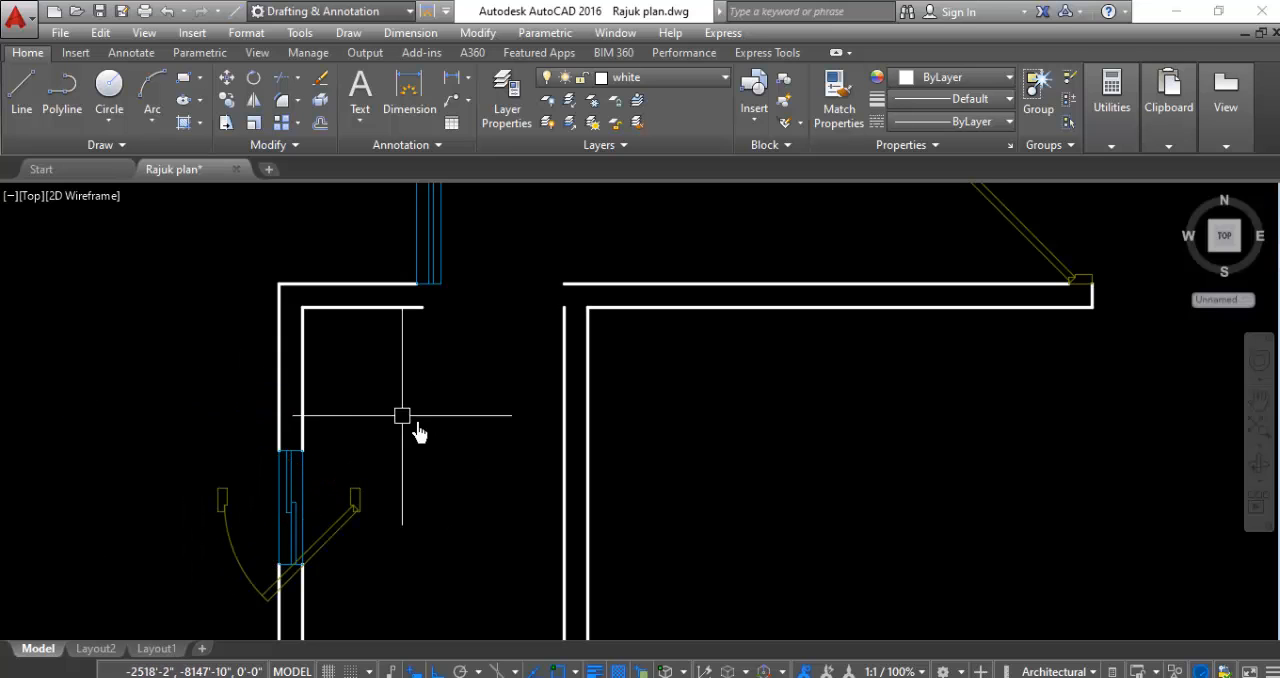
# - Move the rotated small door by its hinge jamb's upper corner into the opening in the west small room's north wall
pyautogui.scroll(5, 376, 520)
pyautogui.click(483, 401)
pyautogui.click(306, 522)
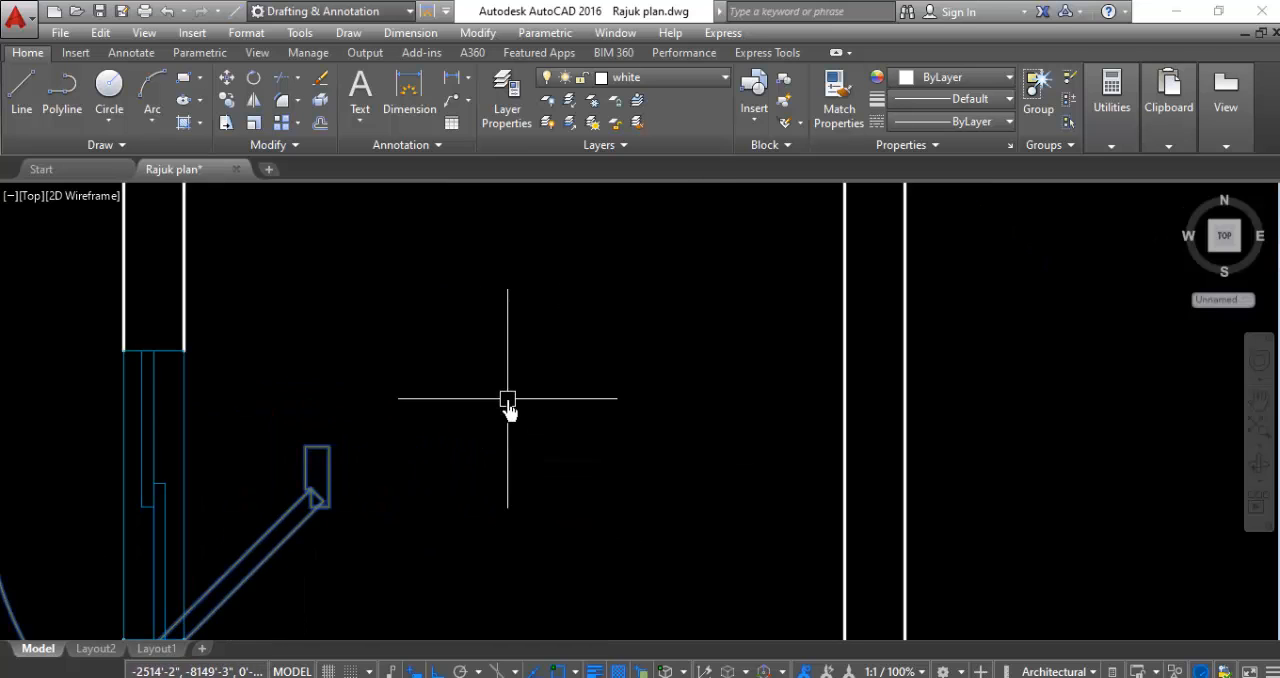
pyautogui.rightClick(507, 403)
pyautogui.click(583, 355)
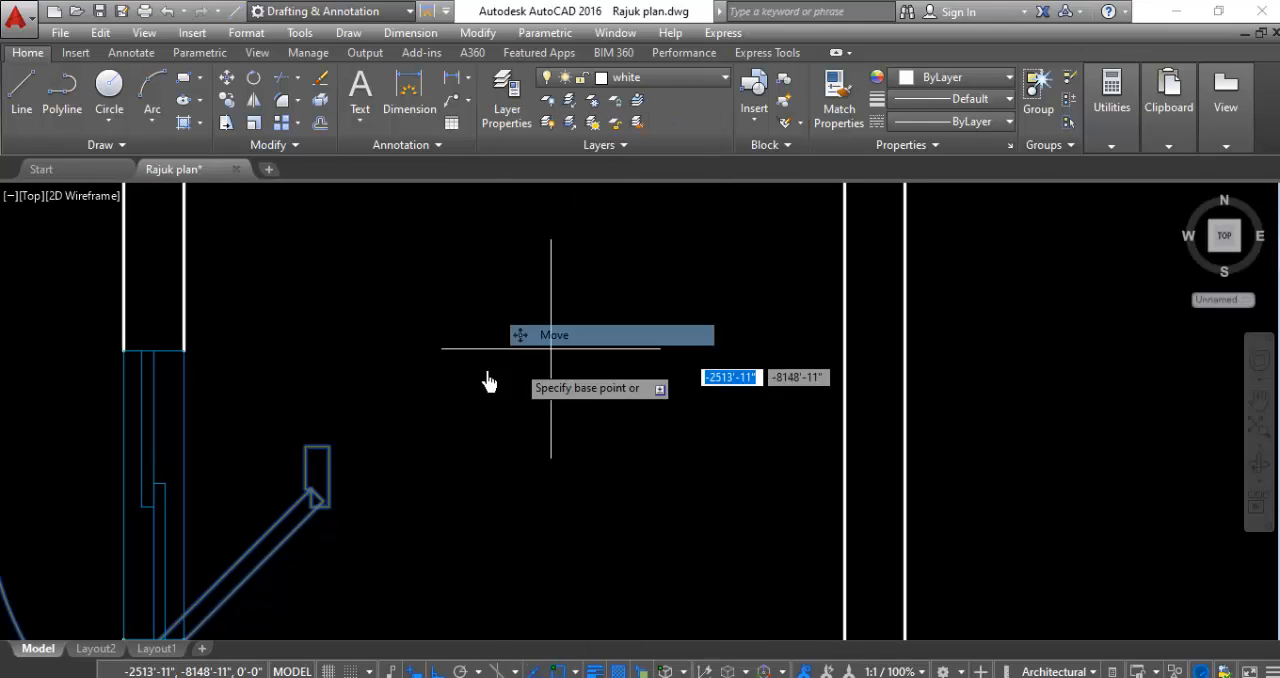
pyautogui.click(328, 452)
pyautogui.scroll(-6, 551, 429)
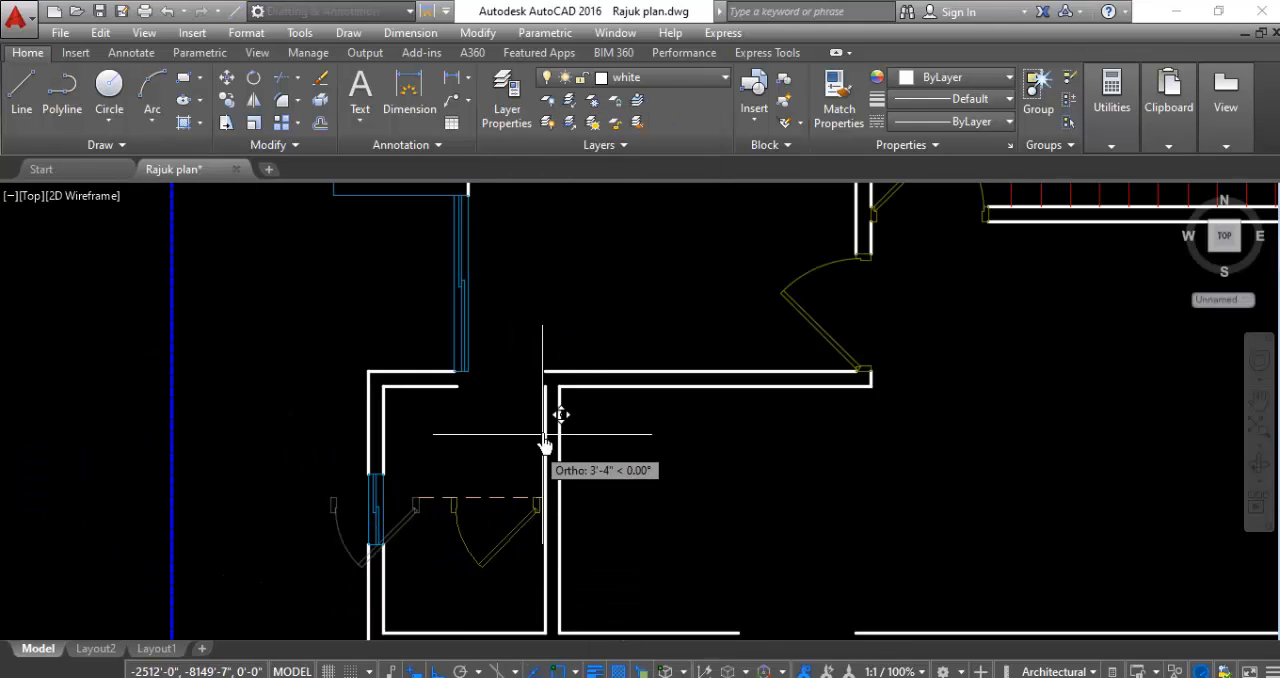
pyautogui.scroll(2, 565, 375)
pyautogui.scroll(3, 517, 371)
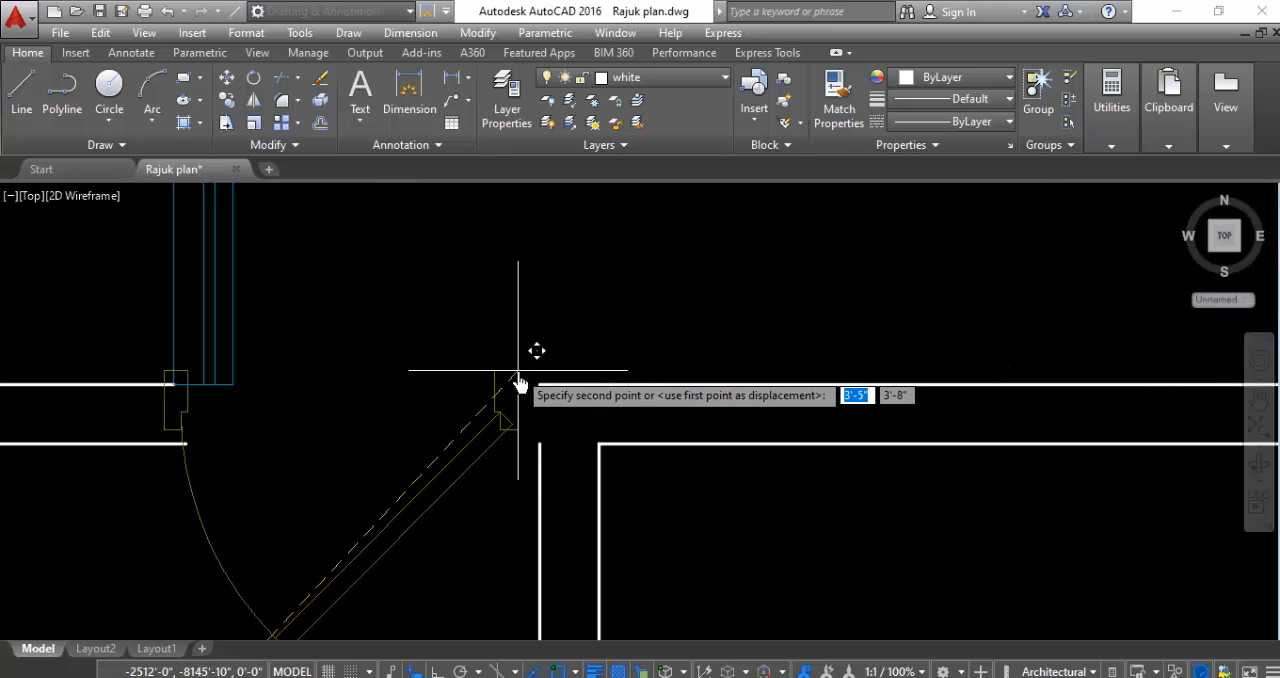
pyautogui.click(538, 398)
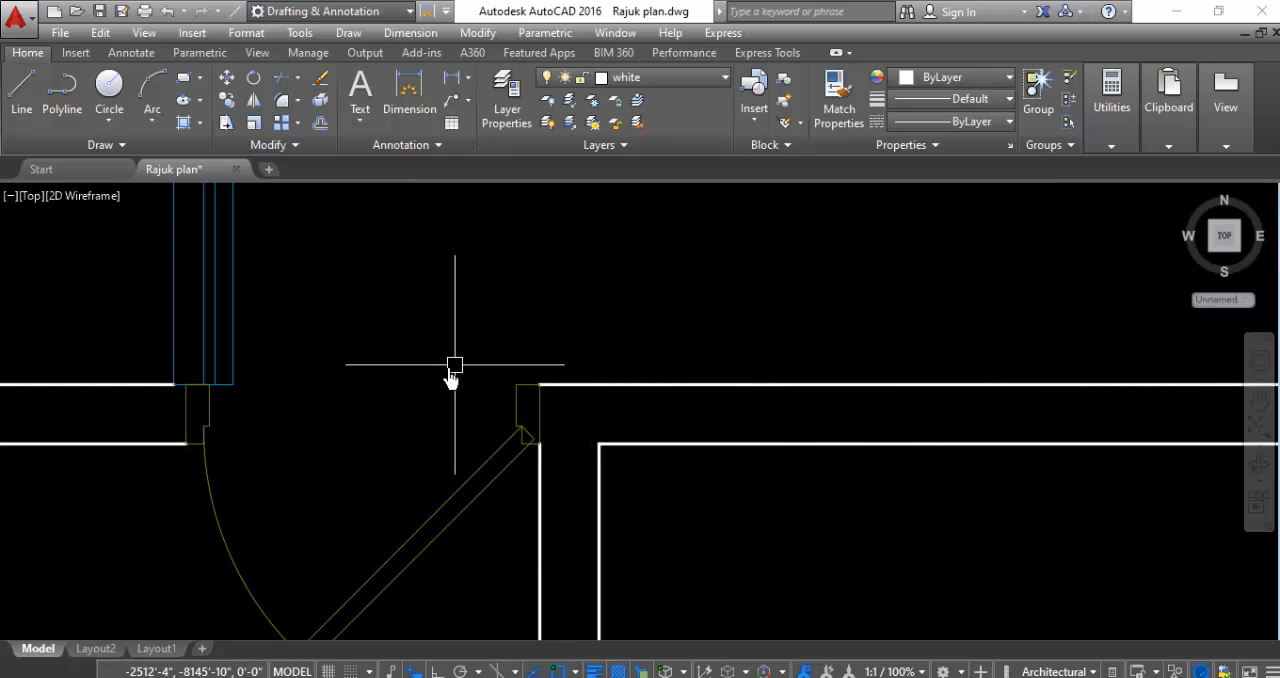
pyautogui.scroll(-5, 240, 380)
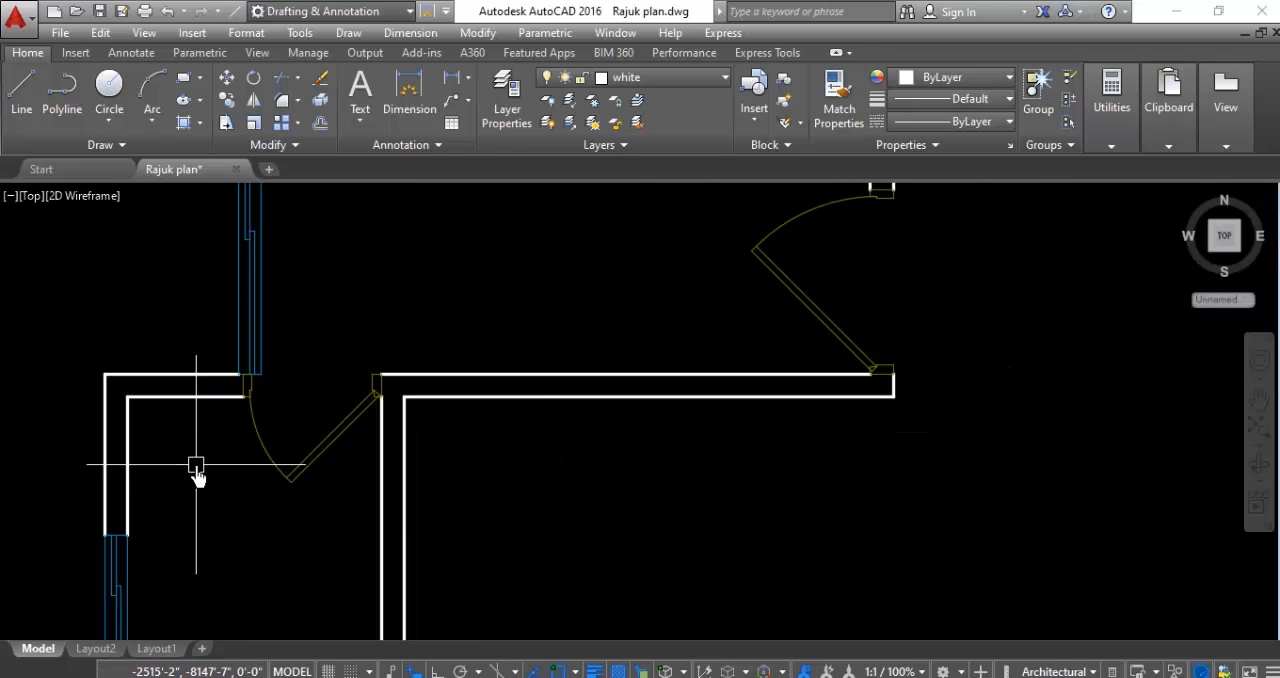
pyautogui.scroll(-1, 196, 466)
pyautogui.scroll(2, 297, 420)
pyautogui.scroll(2, 318, 415)
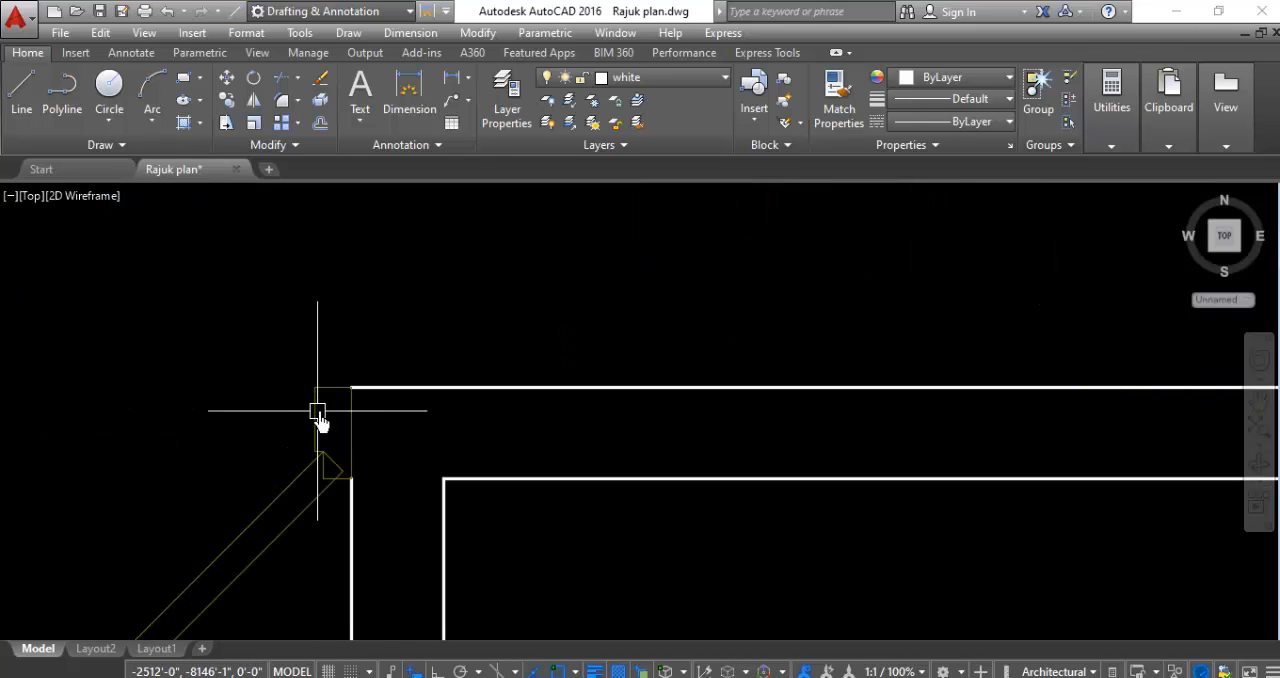
pyautogui.scroll(-4, 447, 403)
pyautogui.scroll(-5, 325, 510)
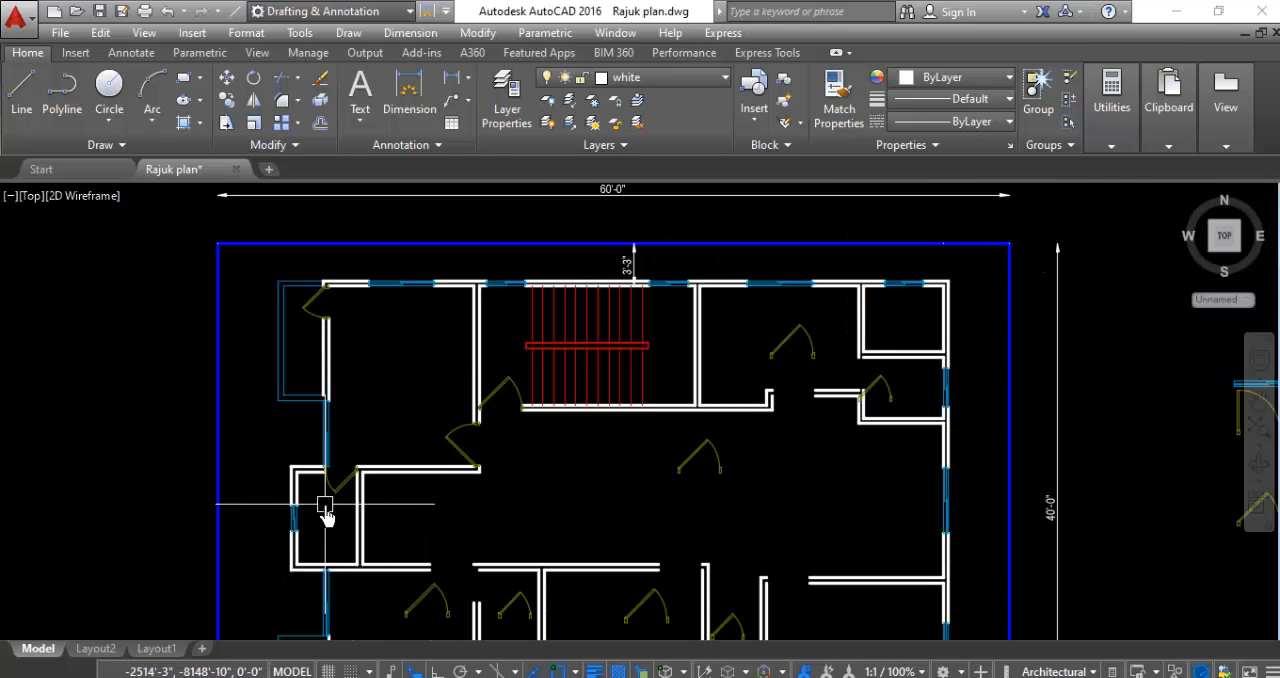
# - Rotate the larger door in the southwest room 180 degrees about its left jamb
pyautogui.scroll(4, 325, 513)
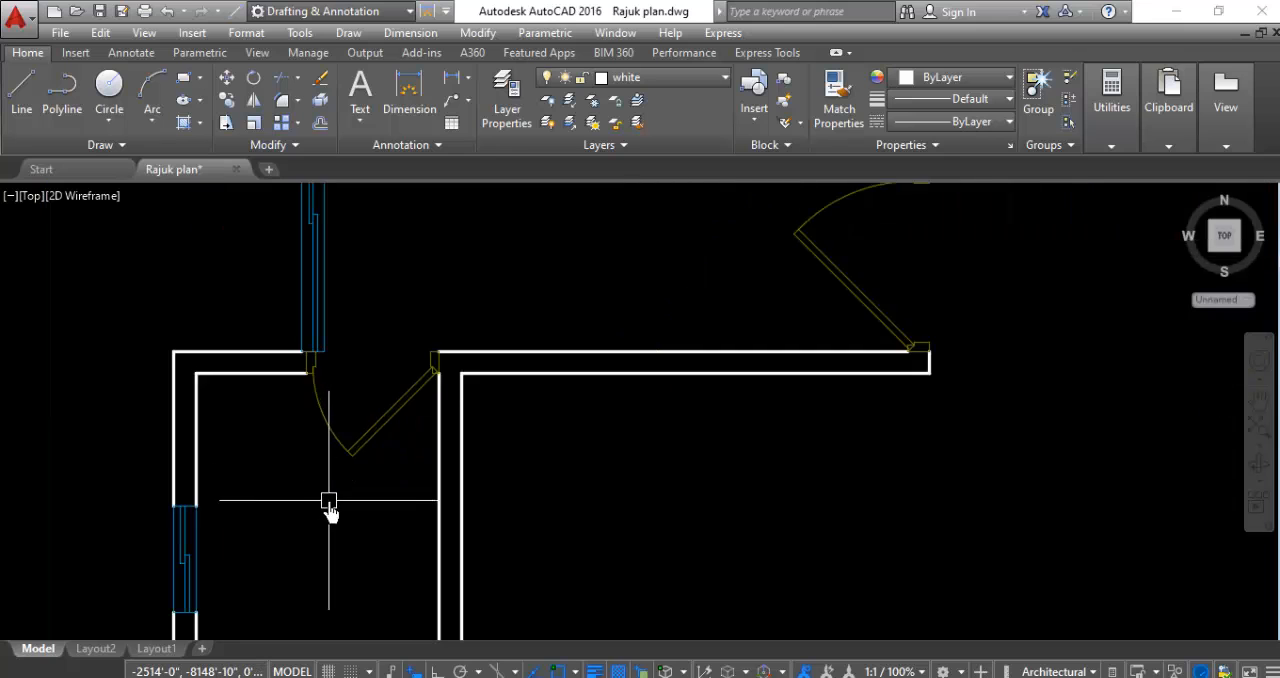
pyautogui.scroll(-3, 328, 500)
pyautogui.scroll(-3, 325, 421)
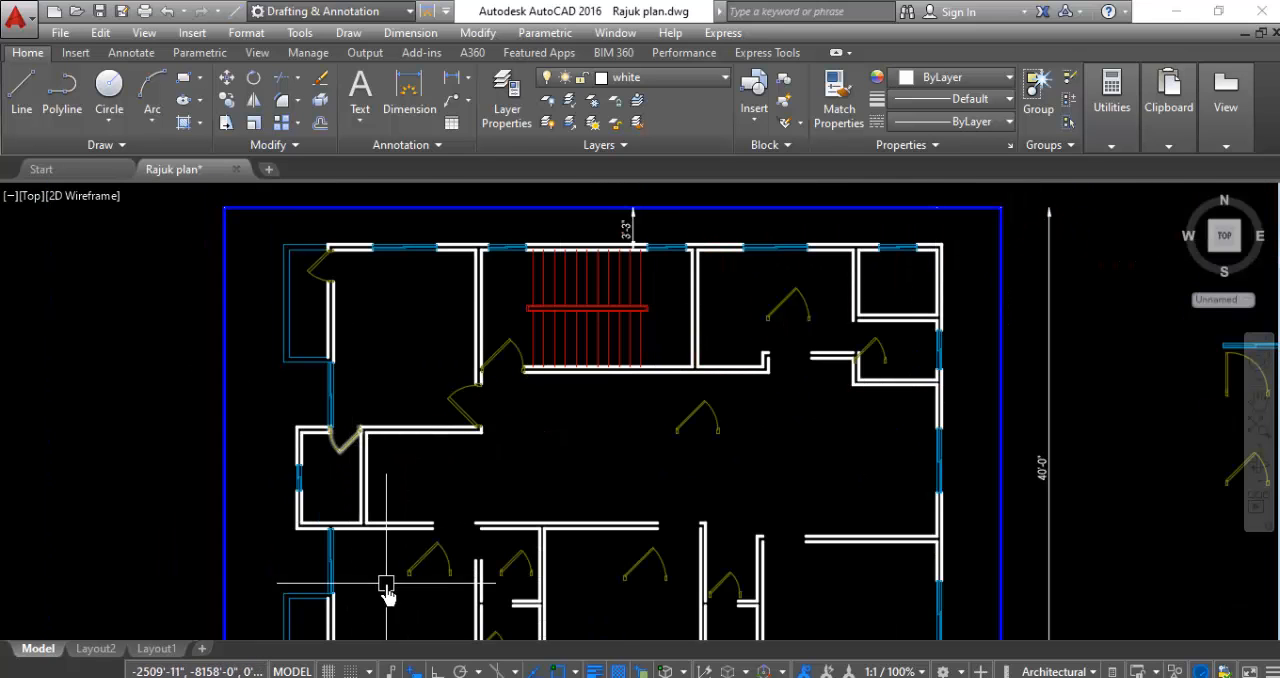
pyautogui.scroll(-2, 405, 420)
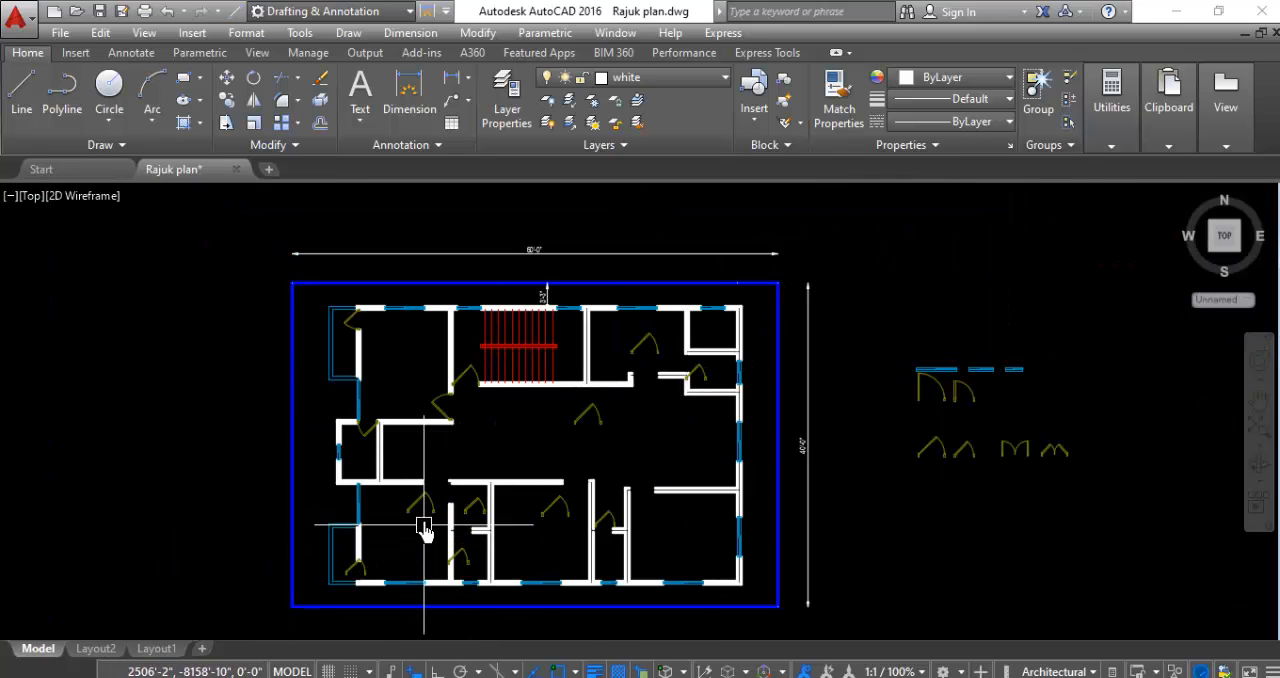
pyautogui.scroll(5, 424, 530)
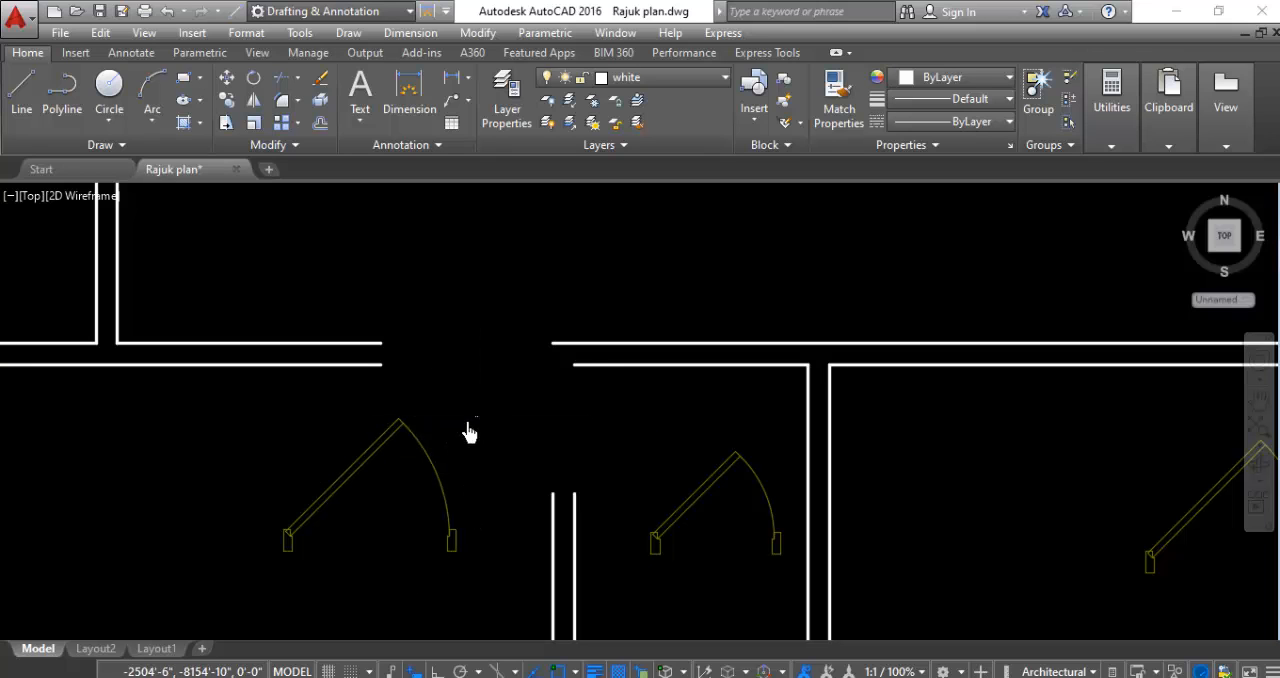
pyautogui.click(391, 534)
pyautogui.rightClick(393, 545)
pyautogui.click(438, 397)
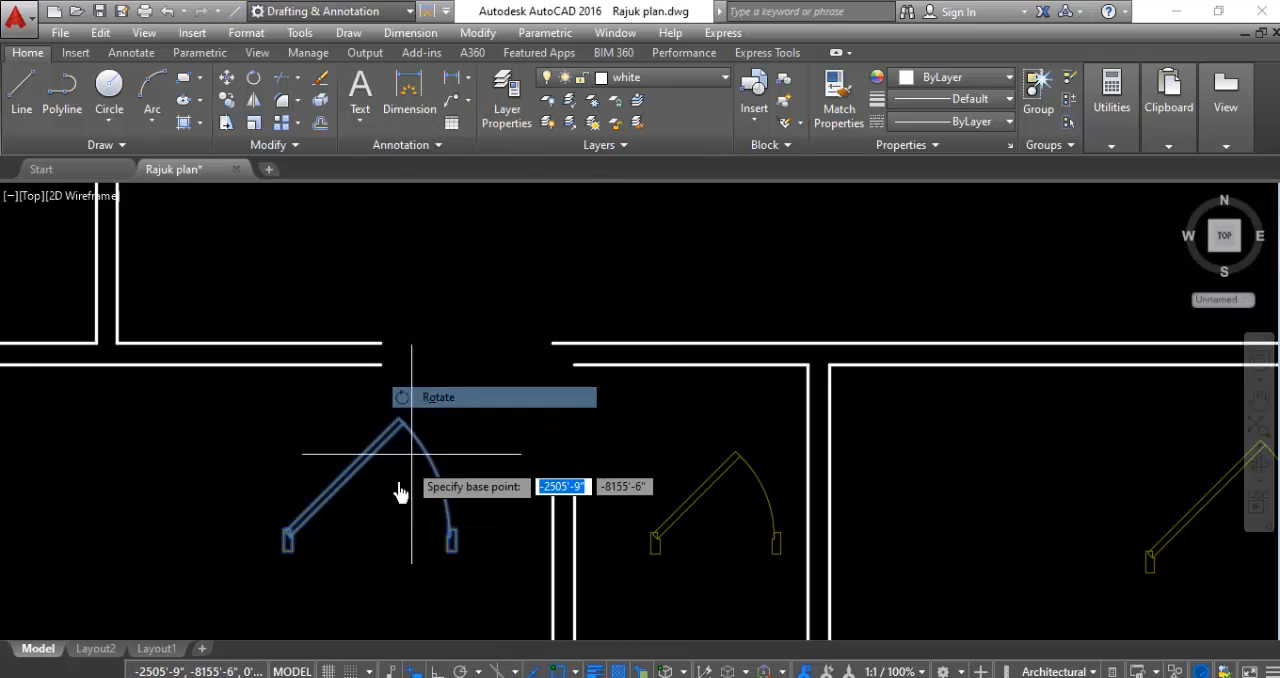
pyautogui.click(287, 543)
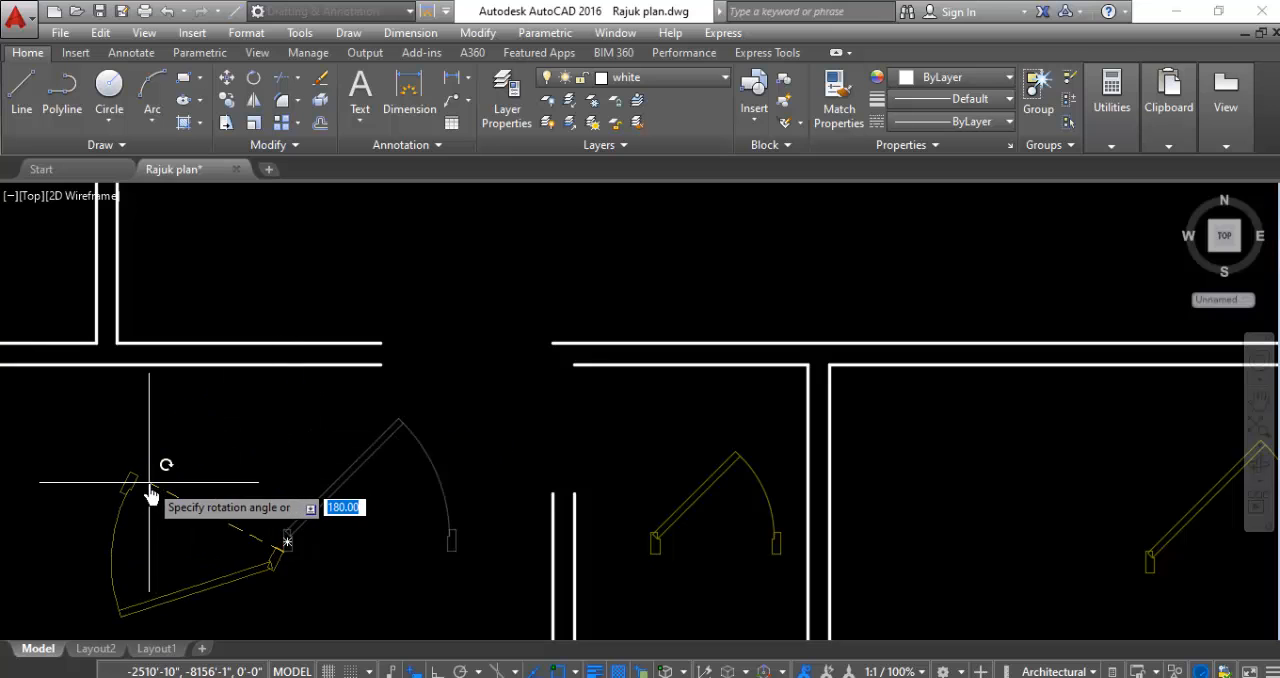
pyautogui.scroll(-2, 286, 434)
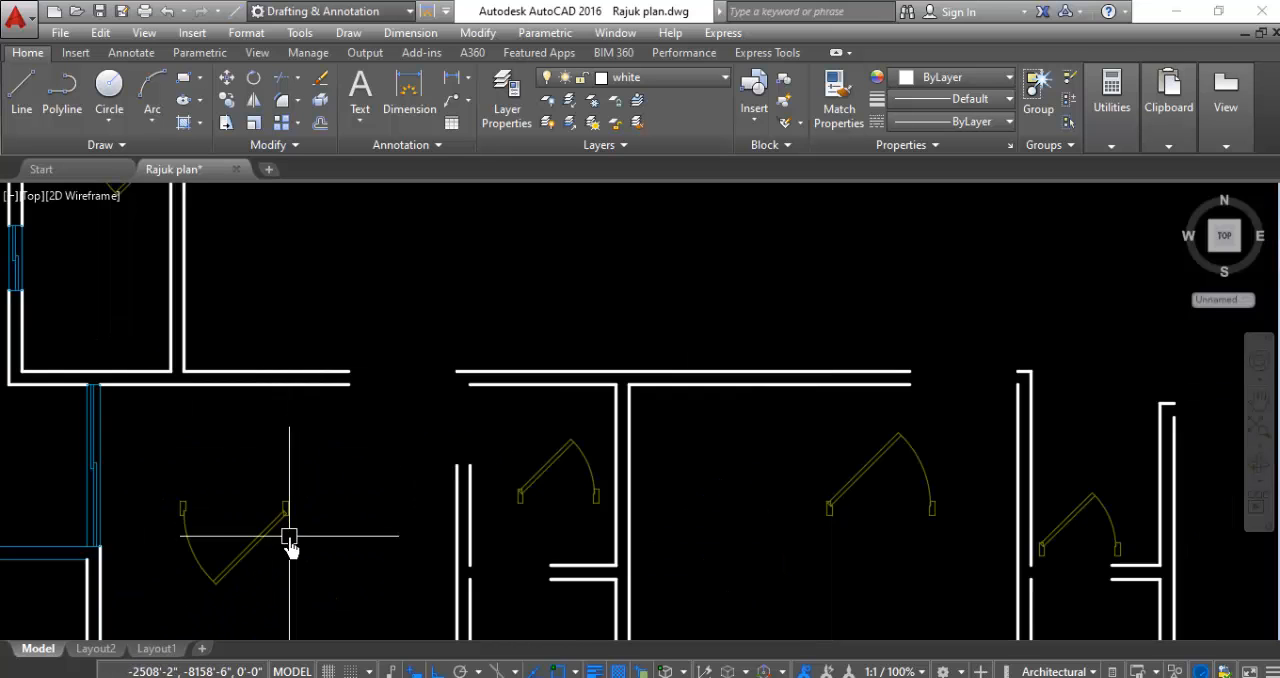
pyautogui.scroll(2, 289, 537)
pyautogui.rightClick(375, 494)
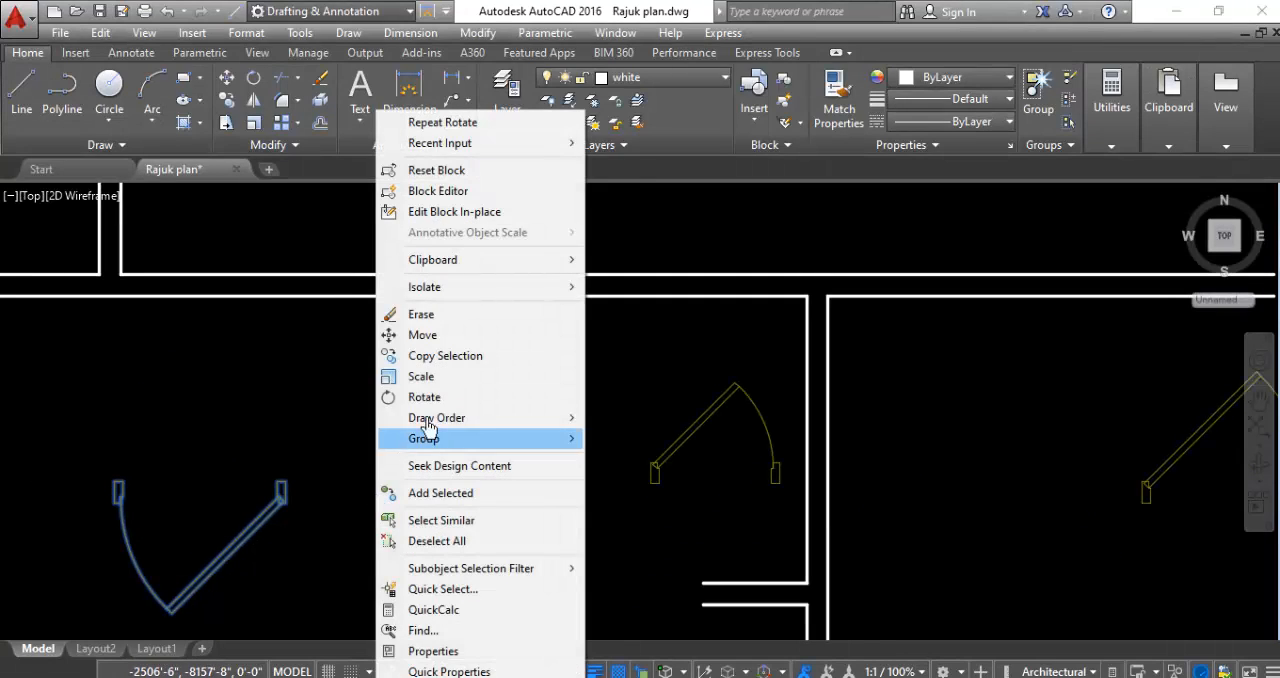
pyautogui.click(420, 314)
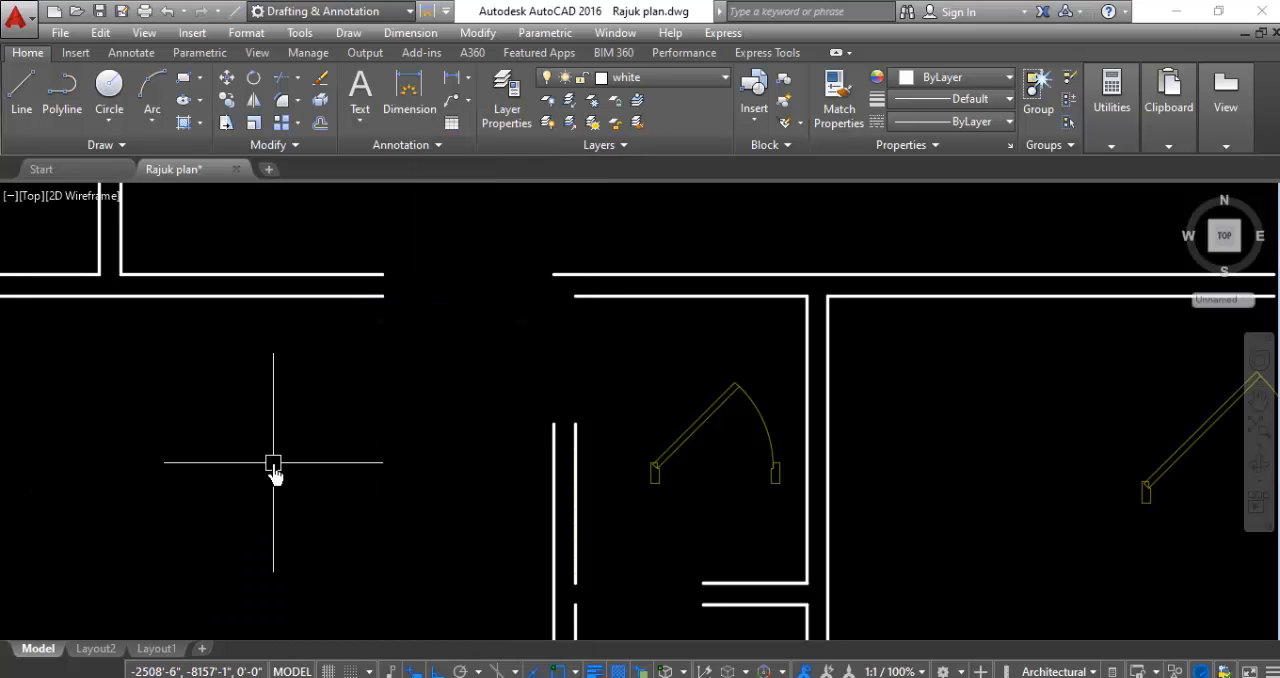
pyautogui.click(268, 512)
pyautogui.rightClick(418, 370)
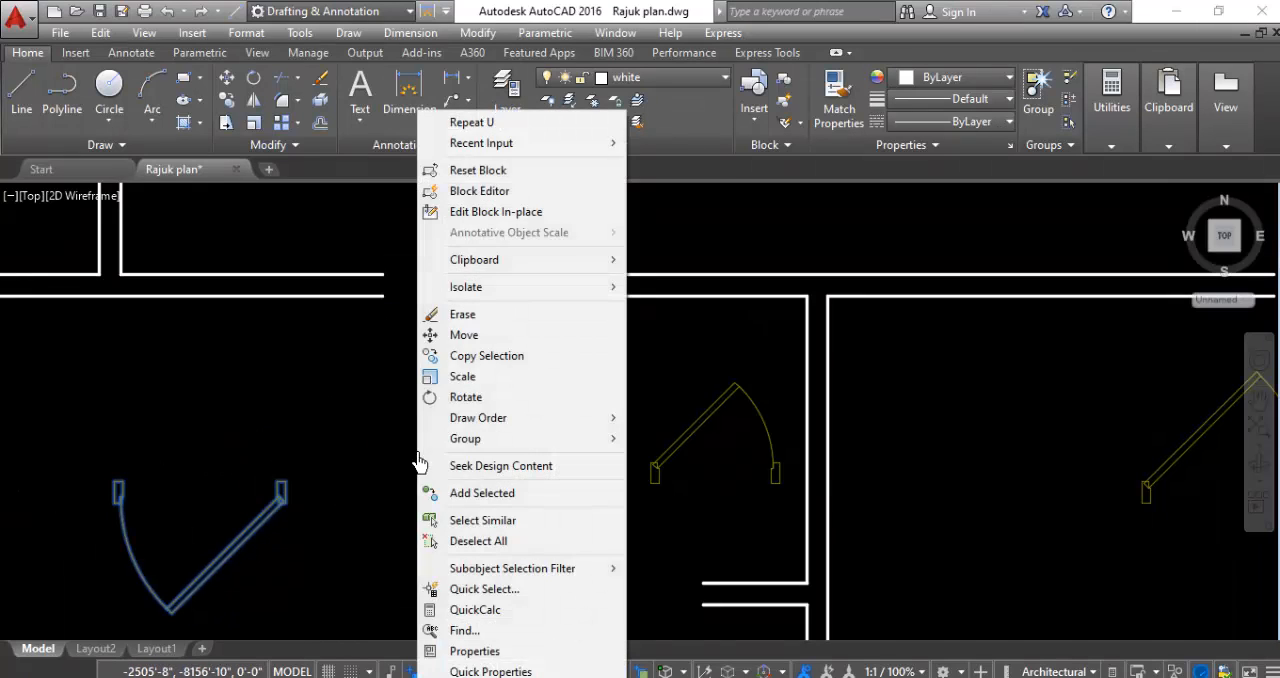
pyautogui.click(452, 338)
pyautogui.scroll(4, 118, 490)
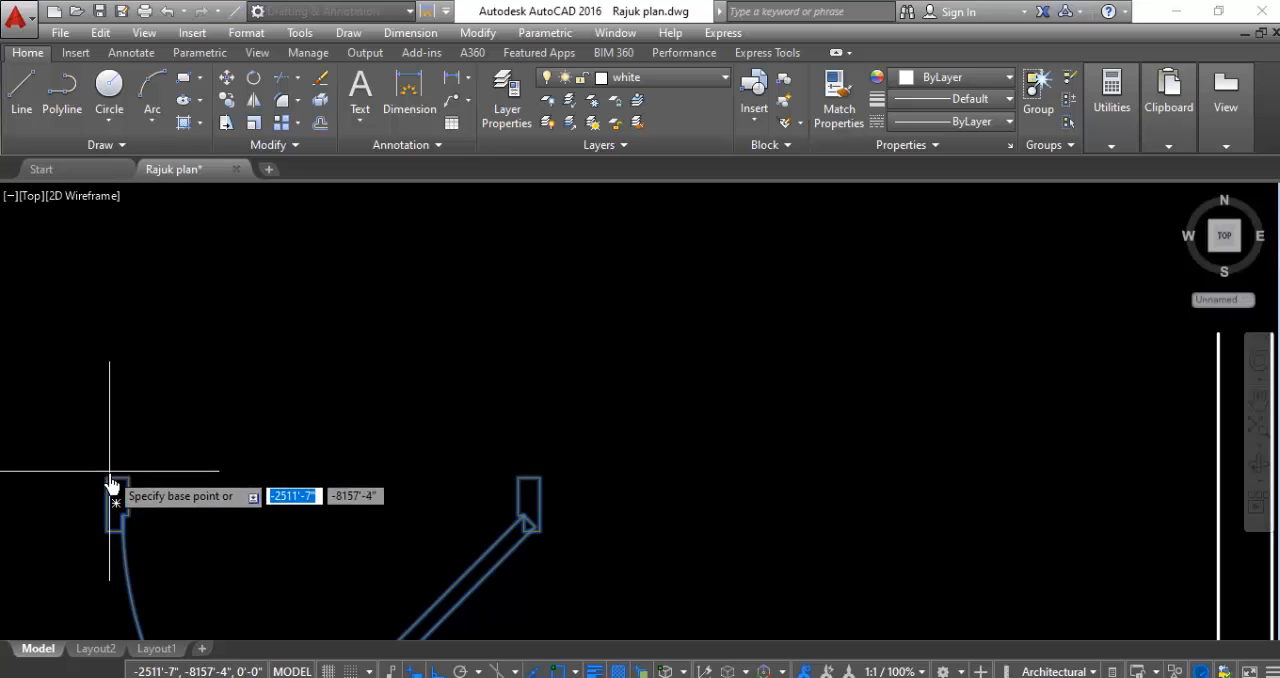
pyautogui.click(115, 487)
pyautogui.press('Escape')
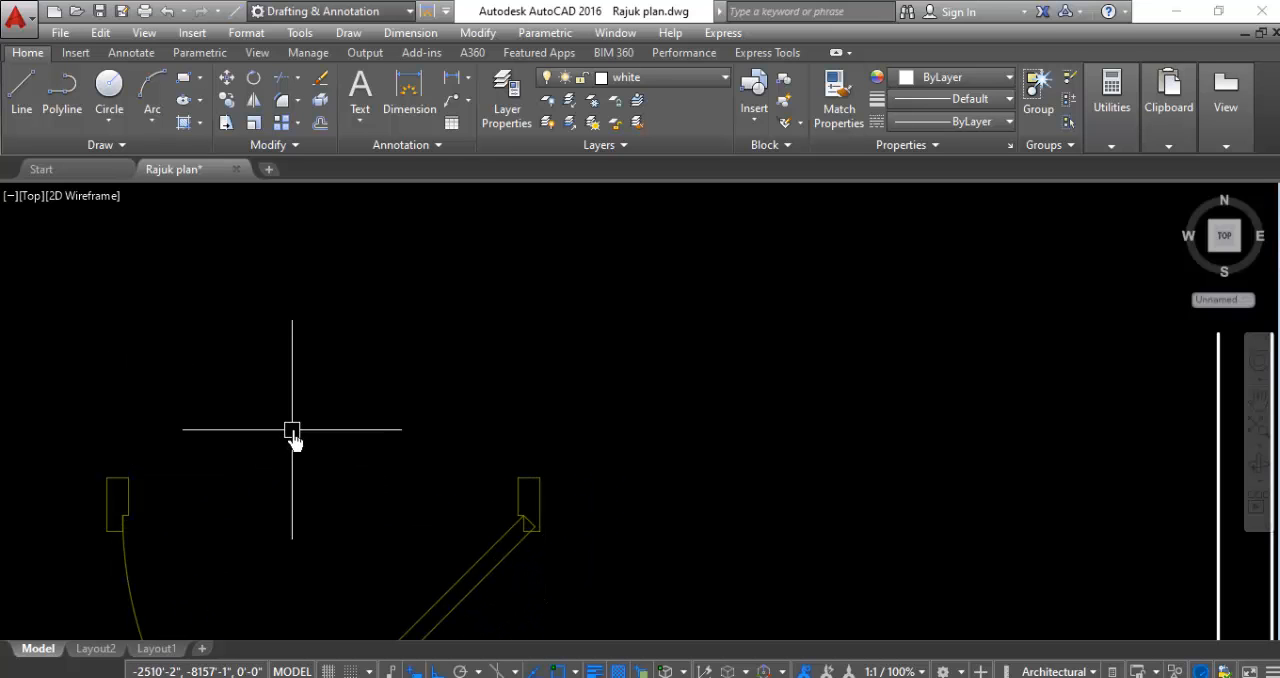
# - Move the rotated larger door by its west jamb's upper outer corner into the opening in the southwest room's north wall
pyautogui.click(292, 430)
pyautogui.click(60, 526)
pyautogui.rightClick(241, 405)
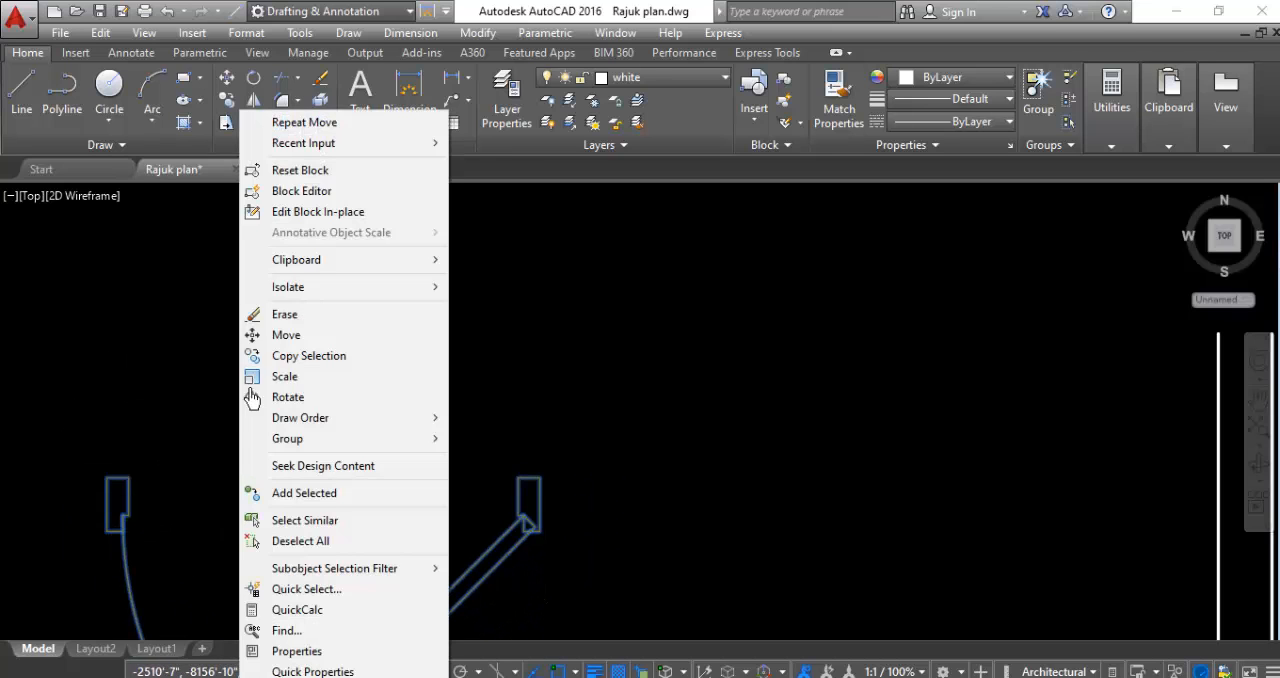
pyautogui.click(286, 335)
pyautogui.click(116, 503)
pyautogui.scroll(-3, 288, 511)
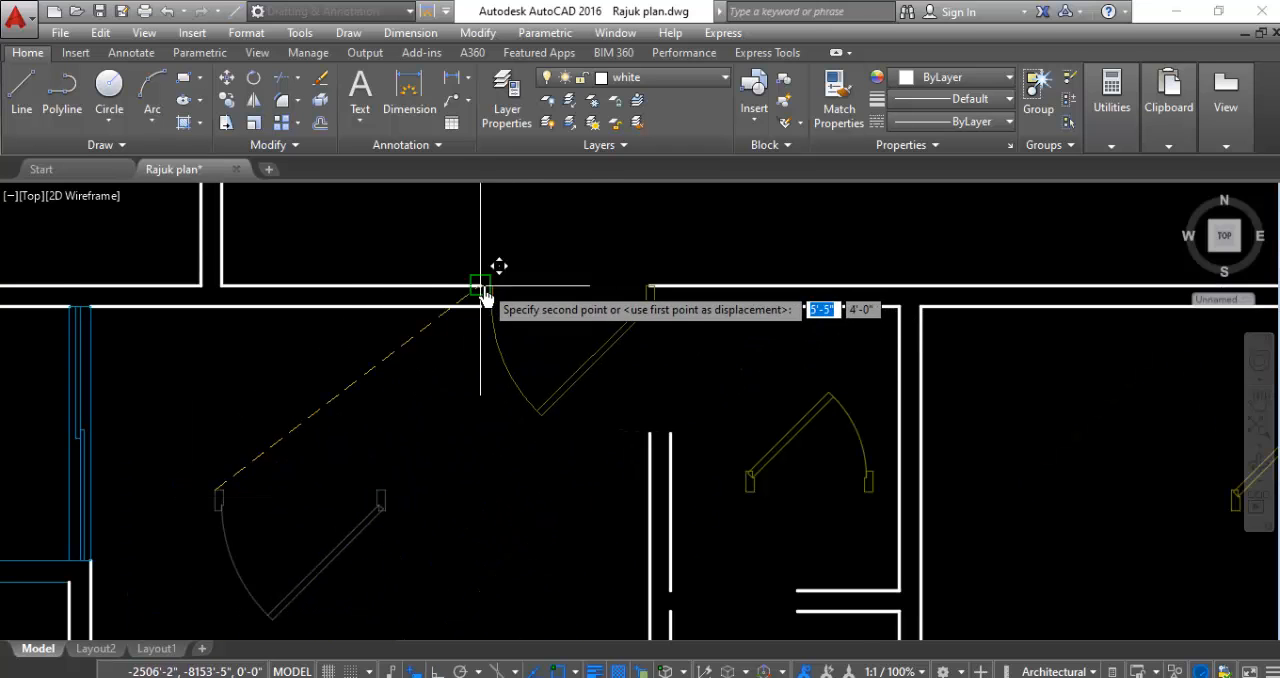
pyautogui.scroll(3, 480, 290)
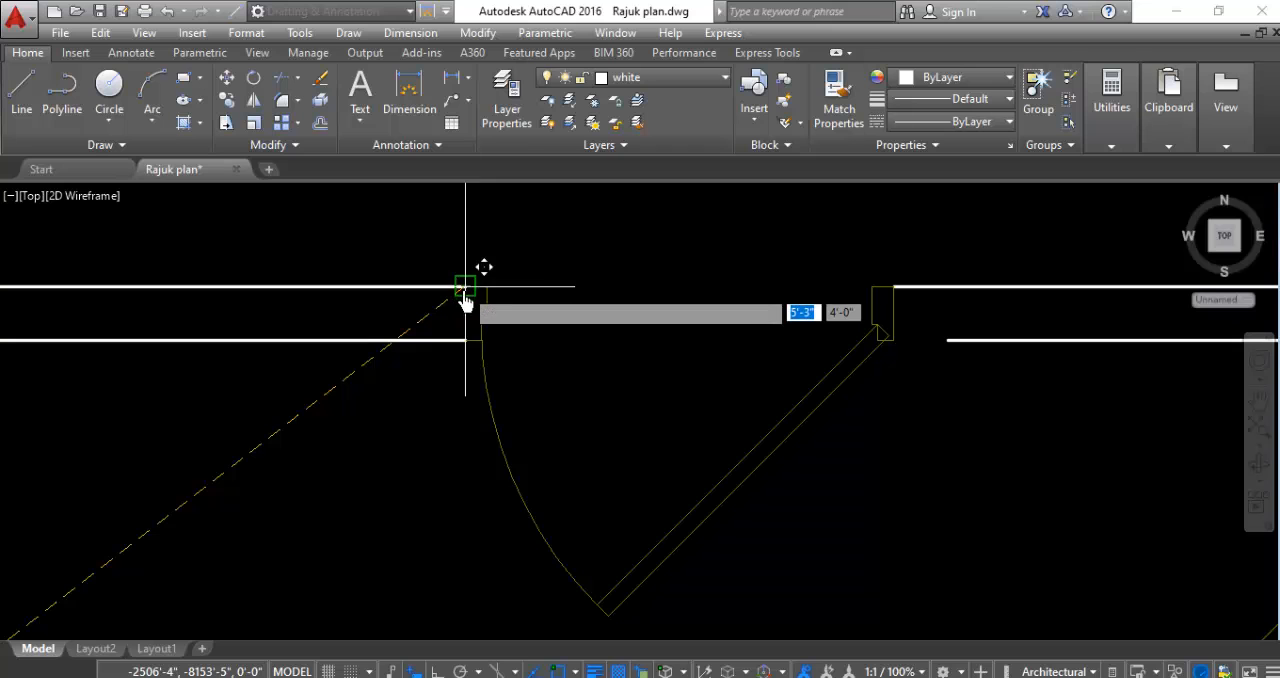
pyautogui.click(464, 298)
pyautogui.scroll(4, 979, 340)
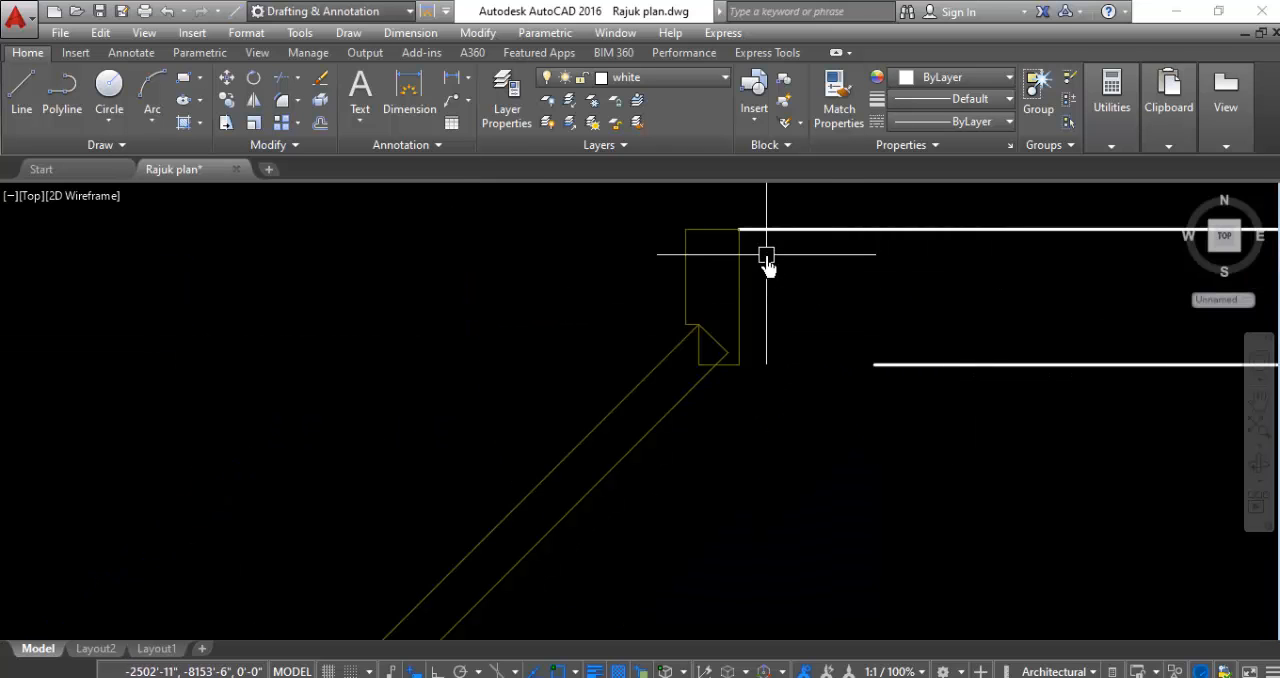
# - Rotate the small door beside the southwest balcony 90 degrees counterclockwise about its left jamb
pyautogui.scroll(-8, 353, 232)
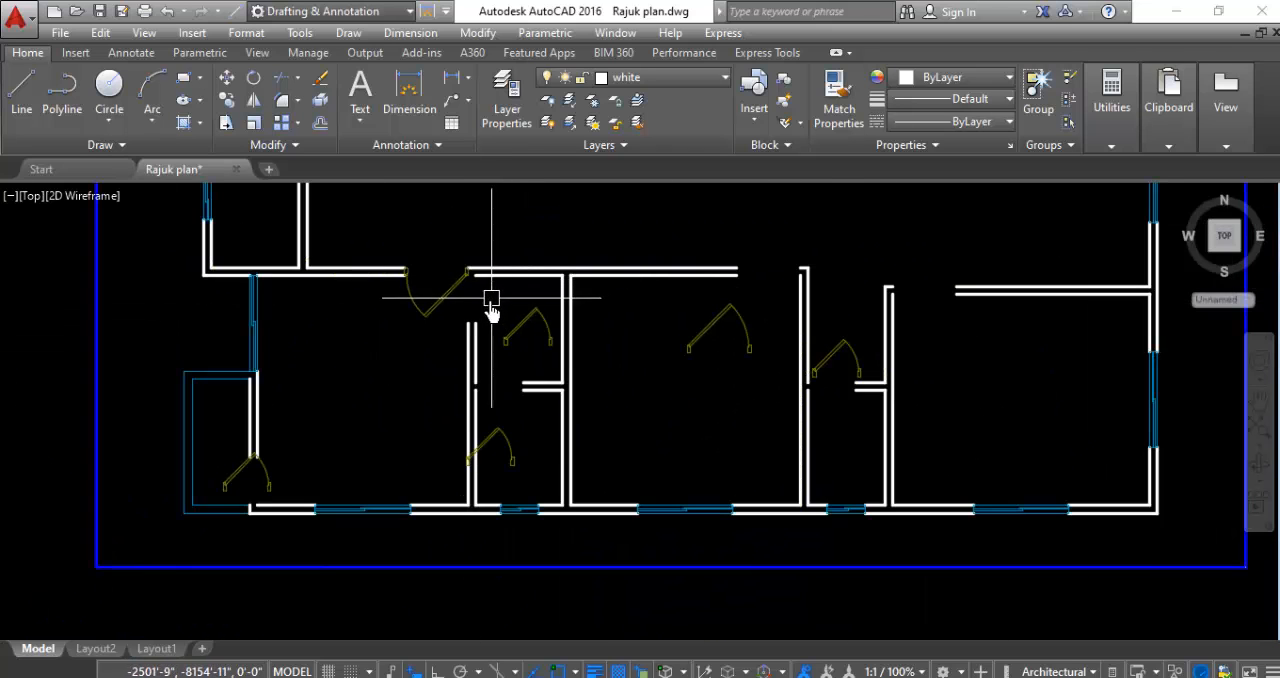
pyautogui.scroll(5, 195, 530)
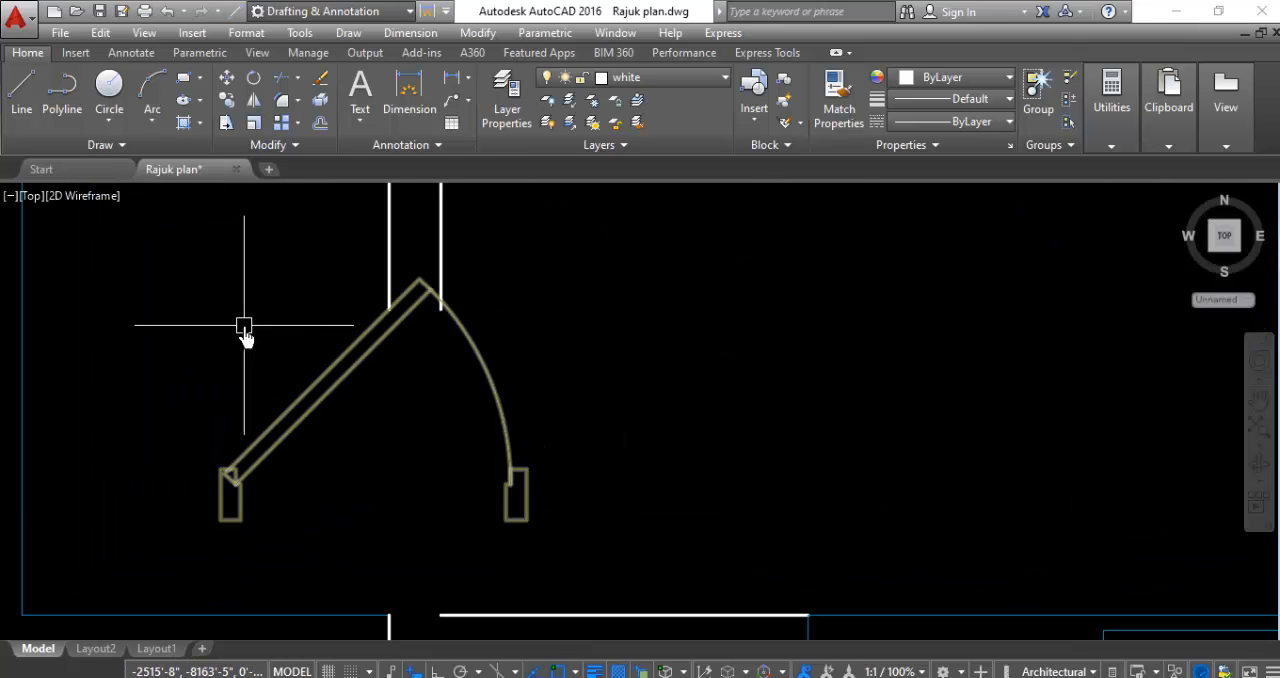
pyautogui.click(218, 487)
pyautogui.rightClick(218, 487)
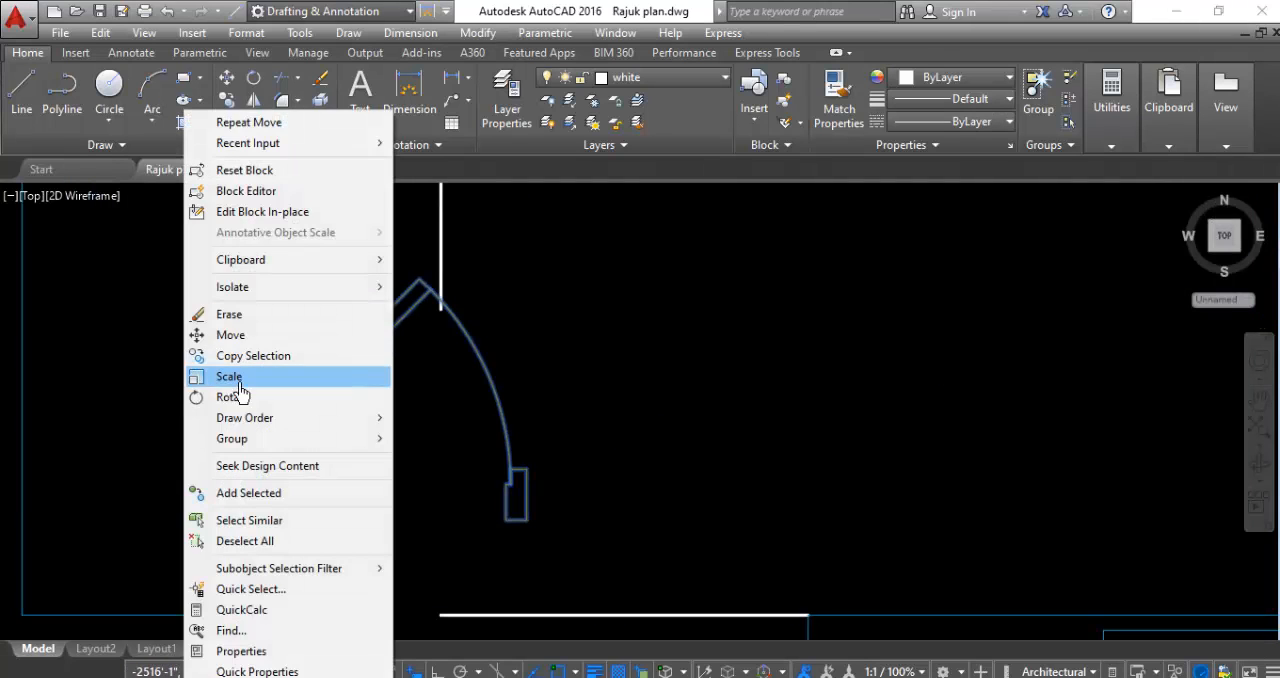
pyautogui.click(238, 378)
pyautogui.click(240, 520)
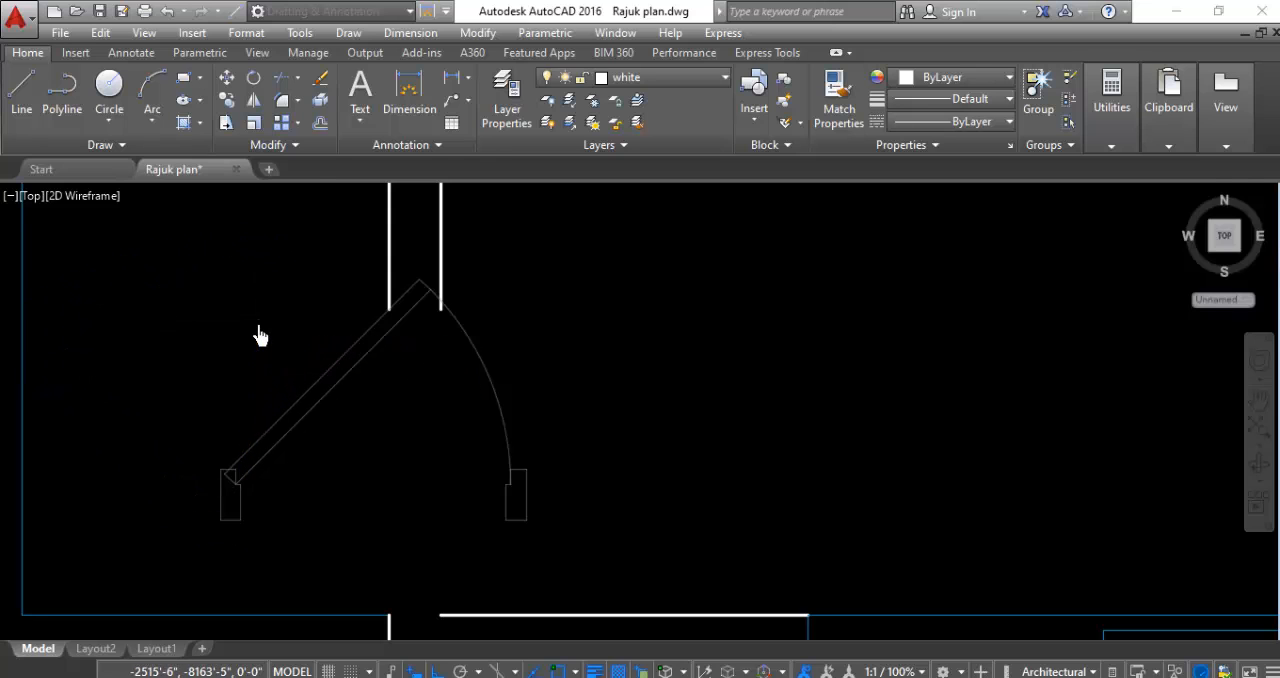
pyautogui.scroll(-4, 258, 335)
pyautogui.scroll(2, 270, 390)
# - Move the rotated balcony door by its hinge jamb's lower east corner into the opening at the south end of the southwest room's west wall
pyautogui.click(268, 370)
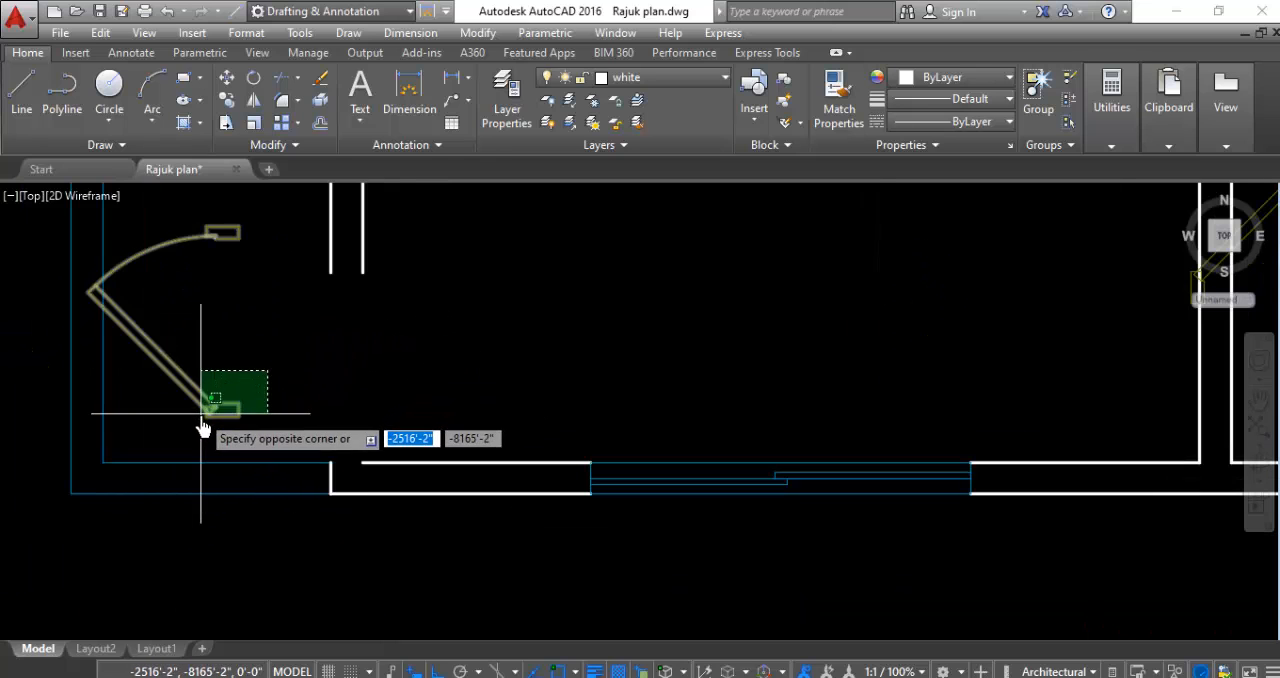
pyautogui.click(201, 427)
pyautogui.rightClick(305, 395)
pyautogui.click(345, 335)
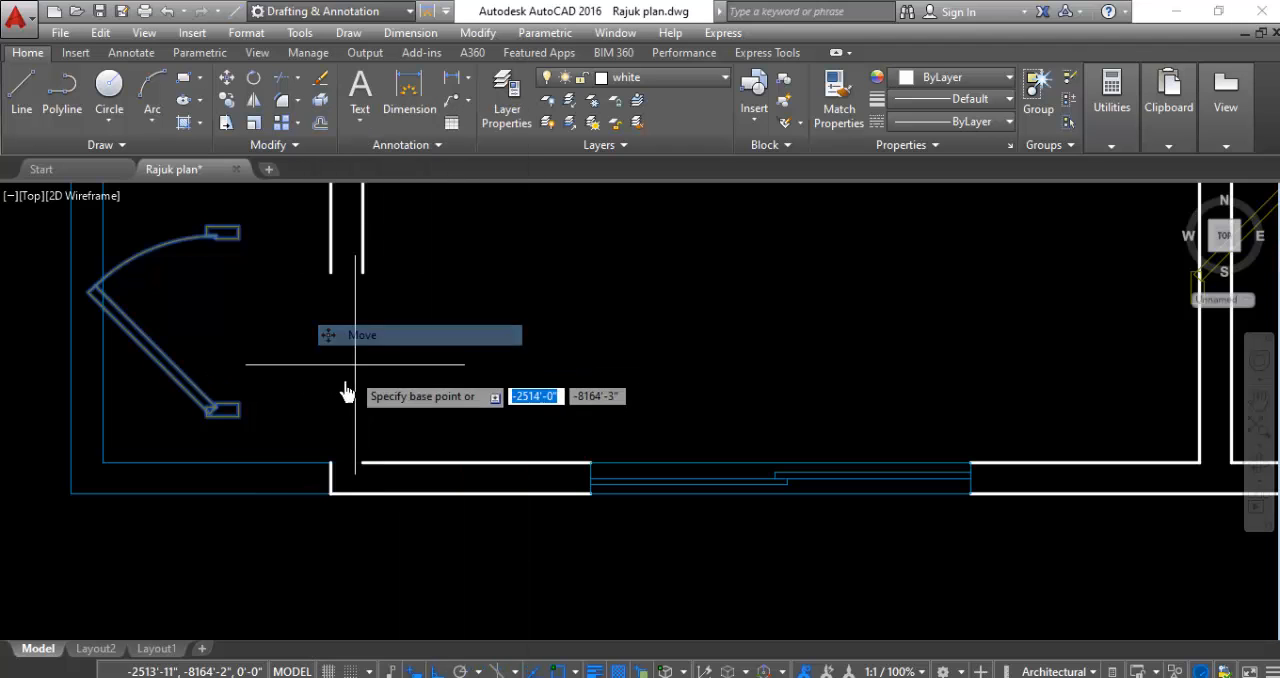
pyautogui.scroll(4, 245, 425)
pyautogui.click(240, 420)
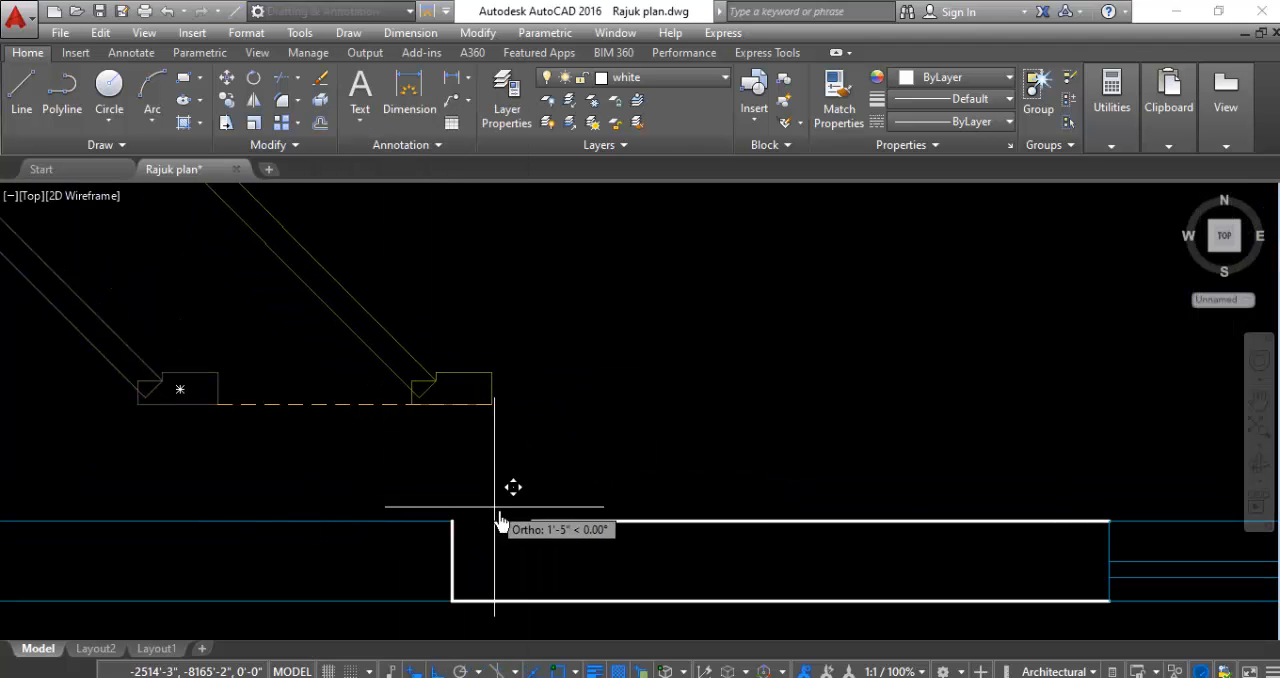
pyautogui.click(533, 522)
pyautogui.scroll(-4, 460, 520)
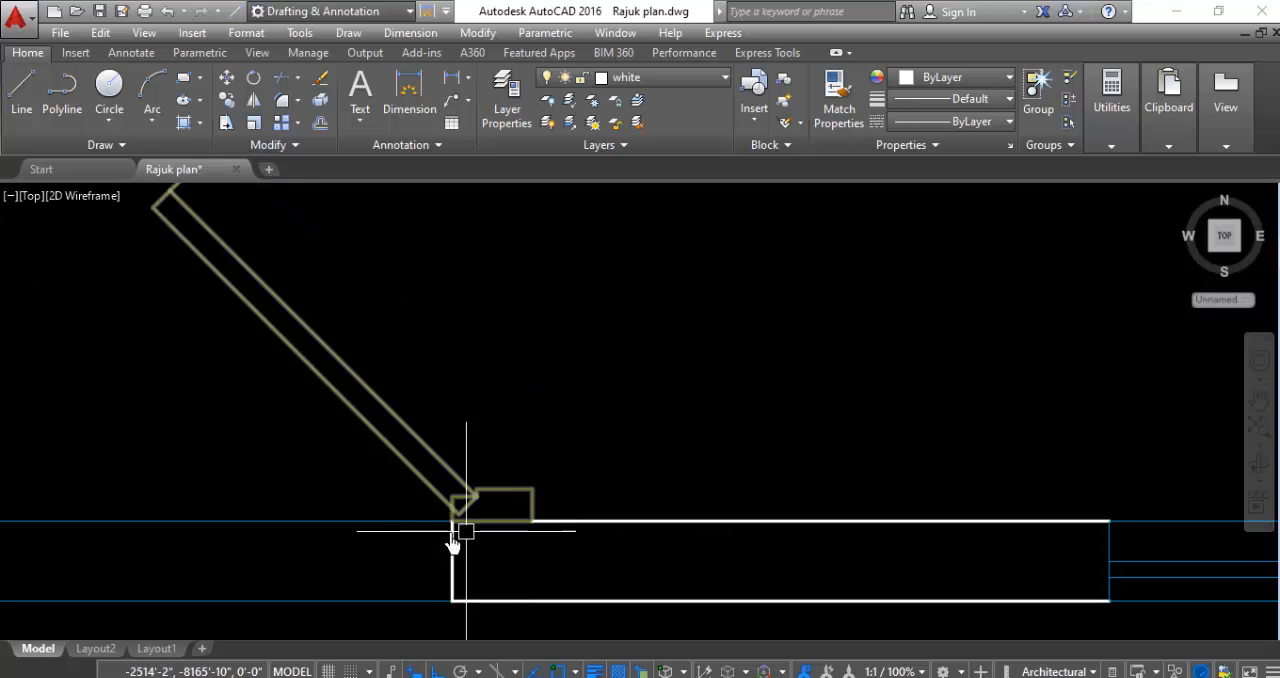
# - Rotate the small door in the northern of the two small rooms east of the southwest room 90 degrees clockwise about its left jamb
pyautogui.scroll(-2, 781, 447)
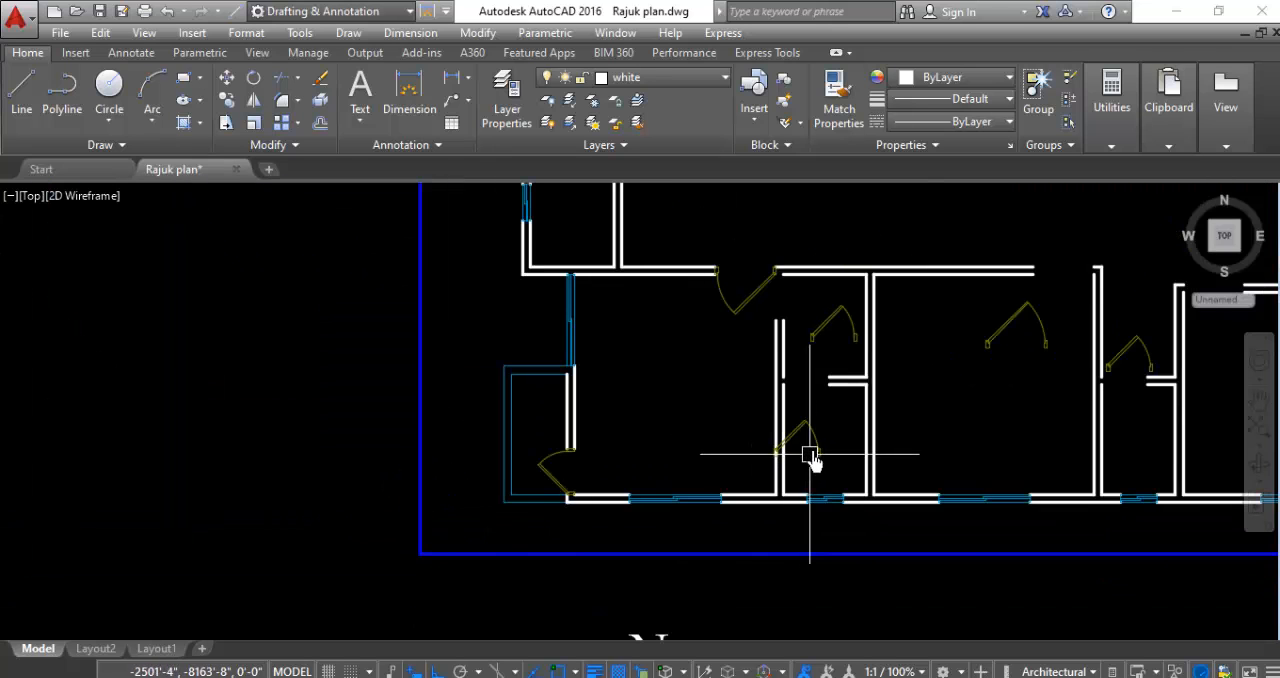
pyautogui.scroll(3, 831, 334)
pyautogui.click(855, 270)
pyautogui.click(800, 393)
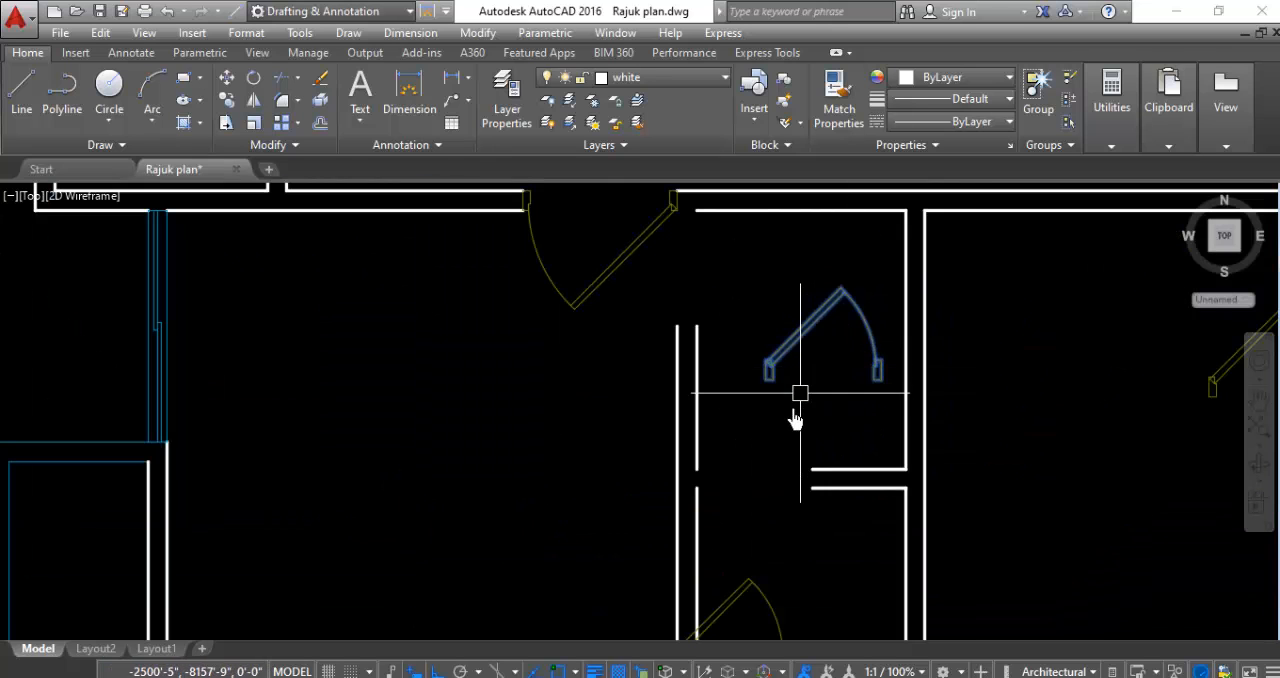
pyautogui.rightClick(789, 424)
pyautogui.click(828, 393)
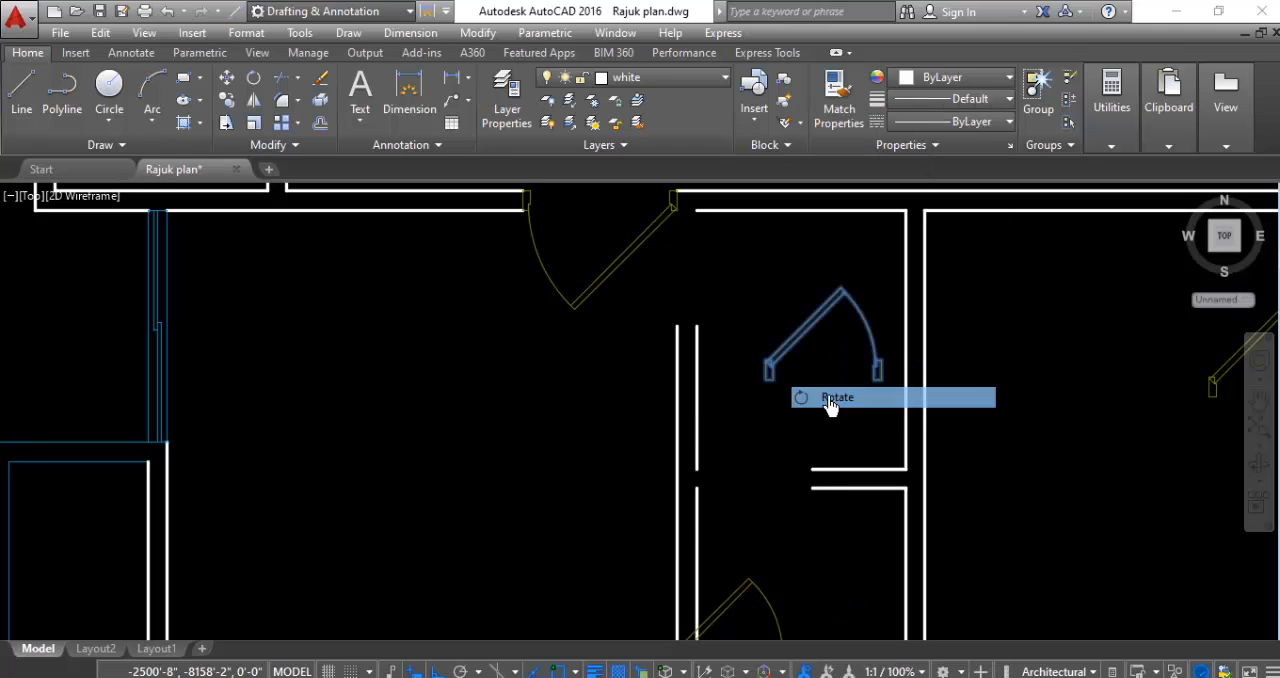
pyautogui.click(768, 370)
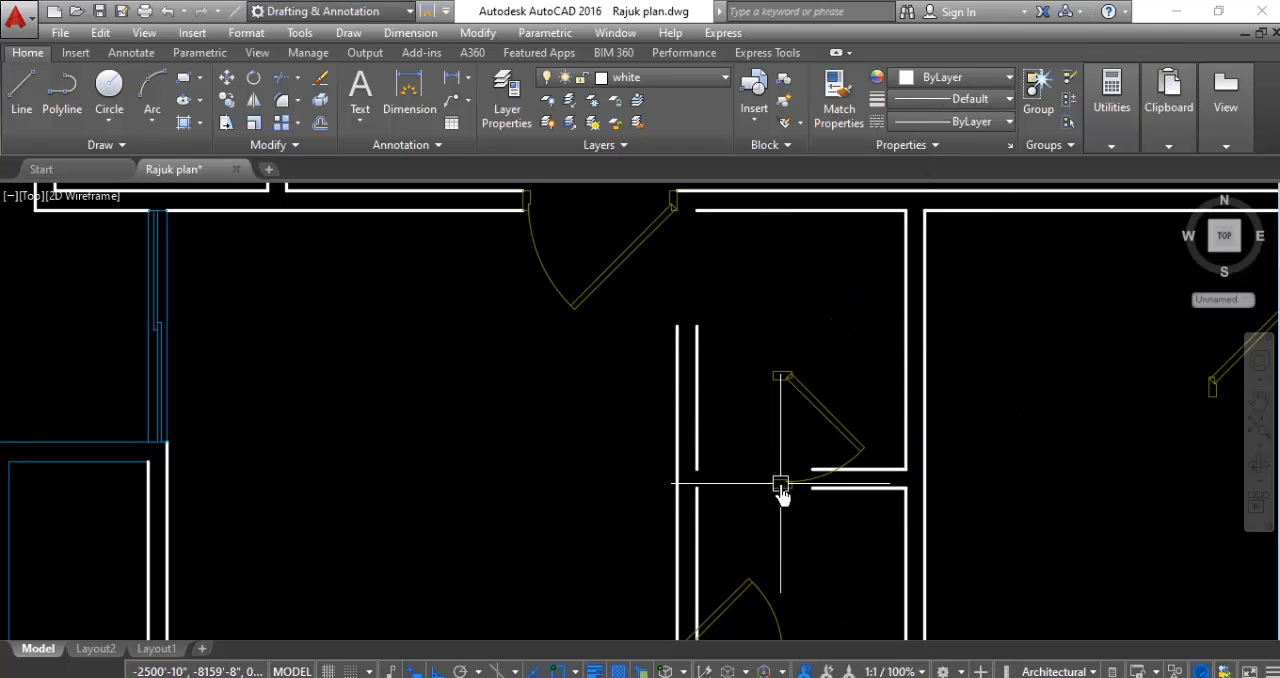
# - Move the rotated small door by its hinge jamb's upper west corner to the larger door's hinge jamb, filling the opening in the southwest room's east wall
pyautogui.click(812, 339)
pyautogui.click(772, 404)
pyautogui.rightClick(771, 405)
pyautogui.click(821, 338)
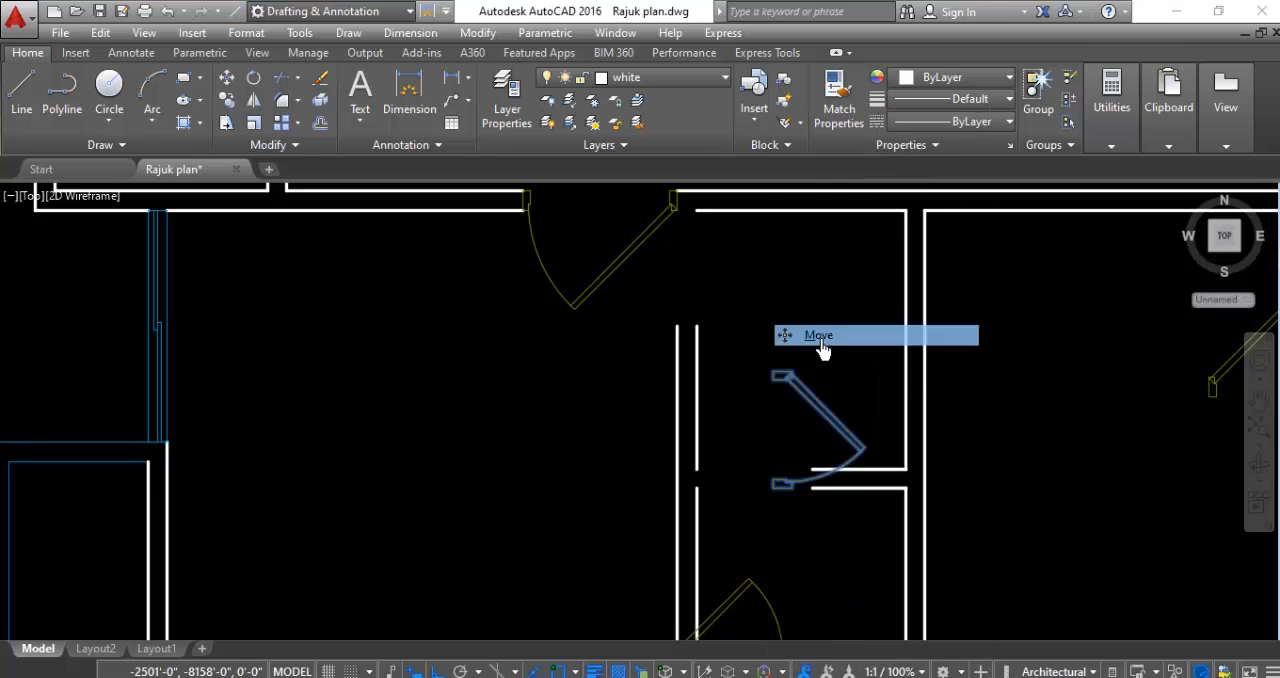
pyautogui.scroll(2, 797, 351)
pyautogui.click(737, 406)
pyautogui.scroll(-3, 741, 408)
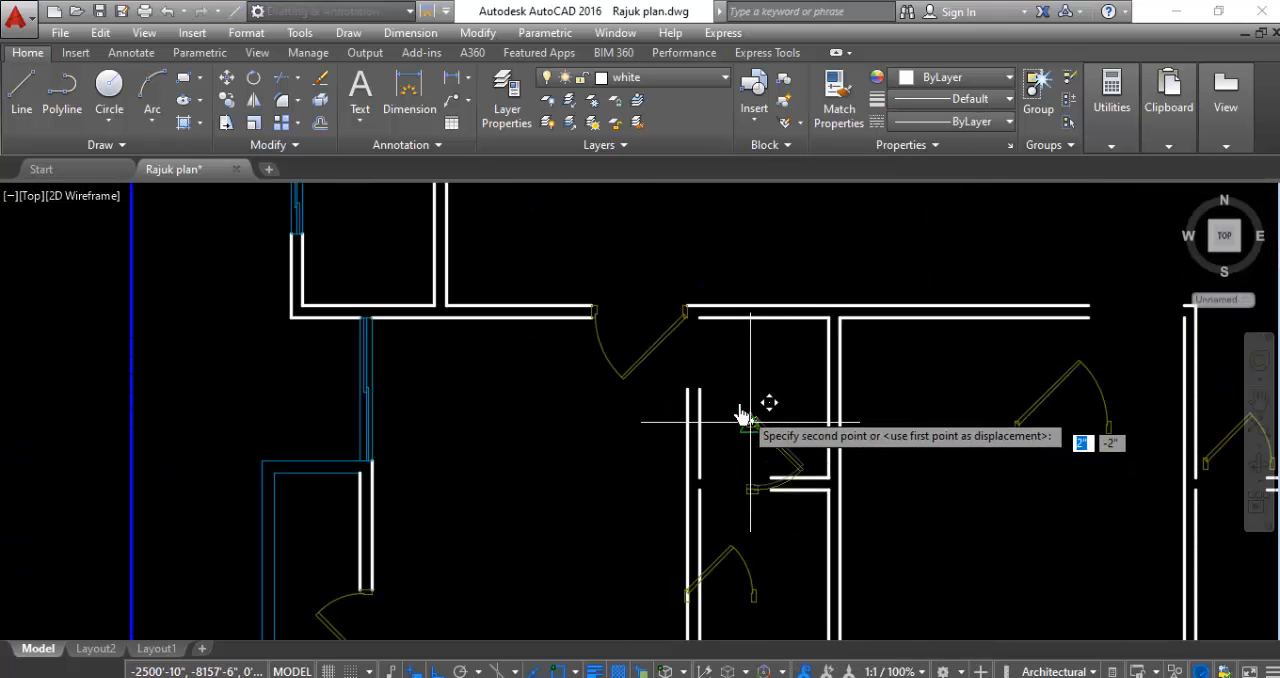
pyautogui.scroll(6, 679, 354)
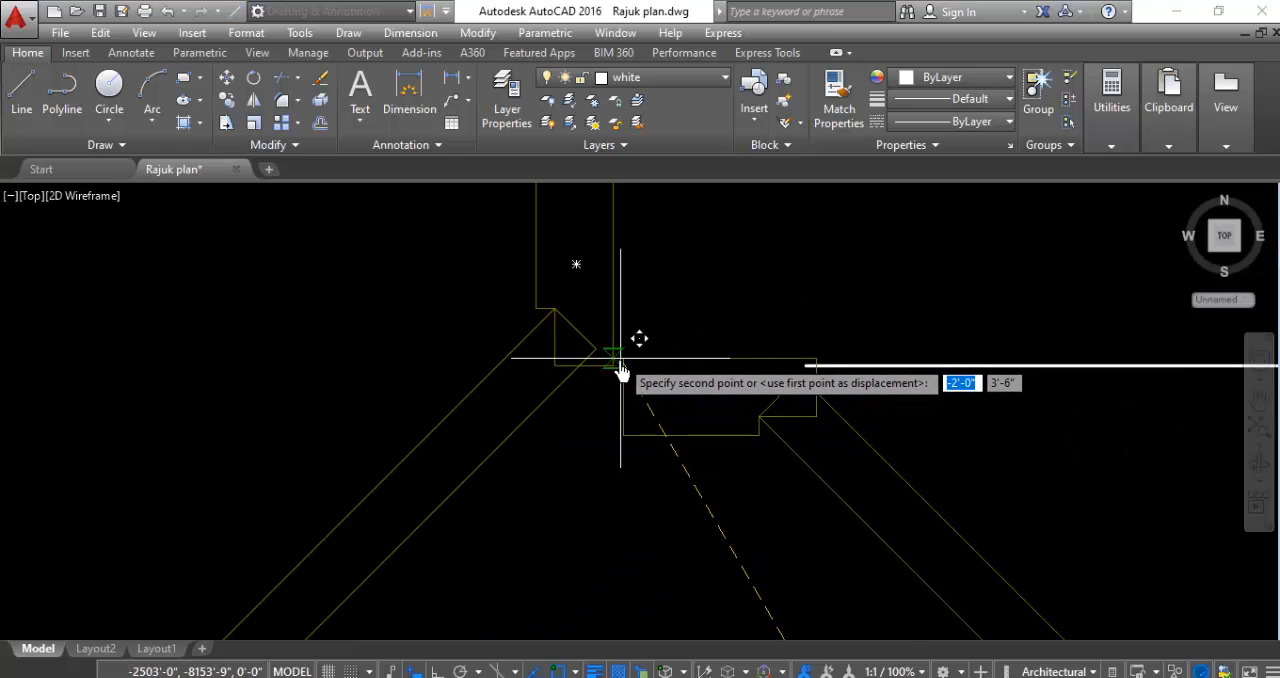
pyautogui.click(612, 367)
pyautogui.scroll(-6, 434, 278)
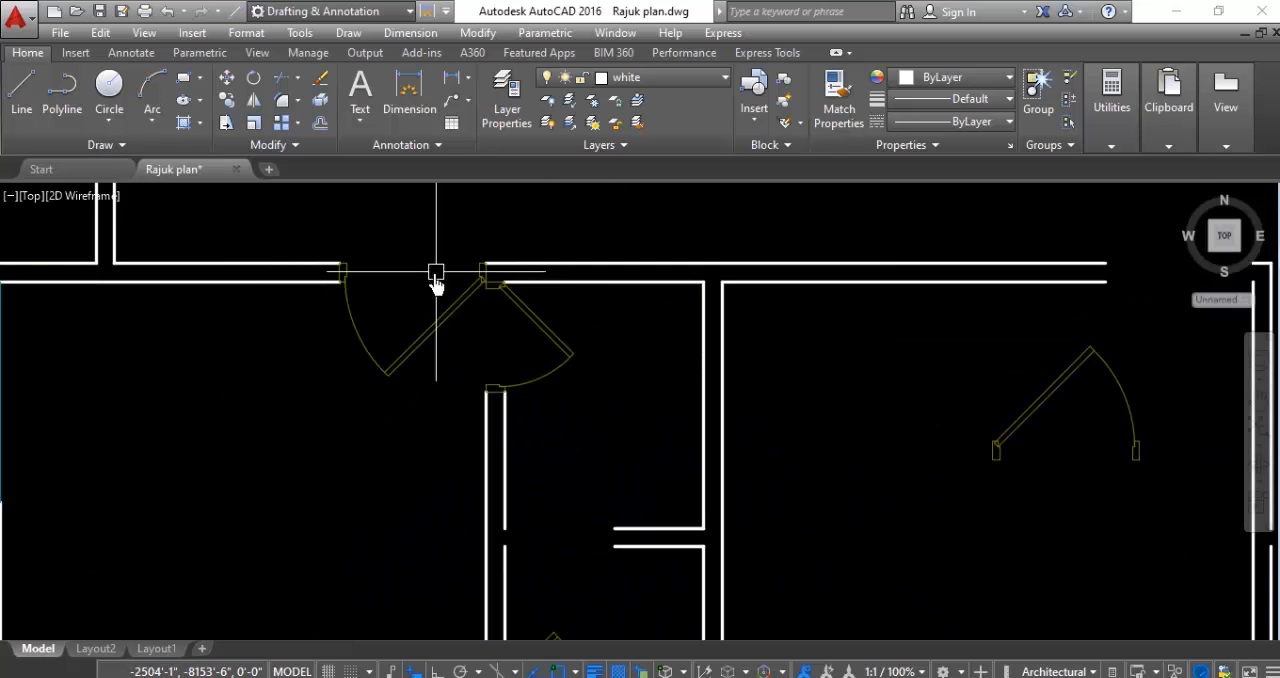
# - Rotate the small door in the southern of the two small rooms east of the southwest room 180 degrees about its right jamb
pyautogui.scroll(3, 462, 455)
pyautogui.scroll(4, 462, 452)
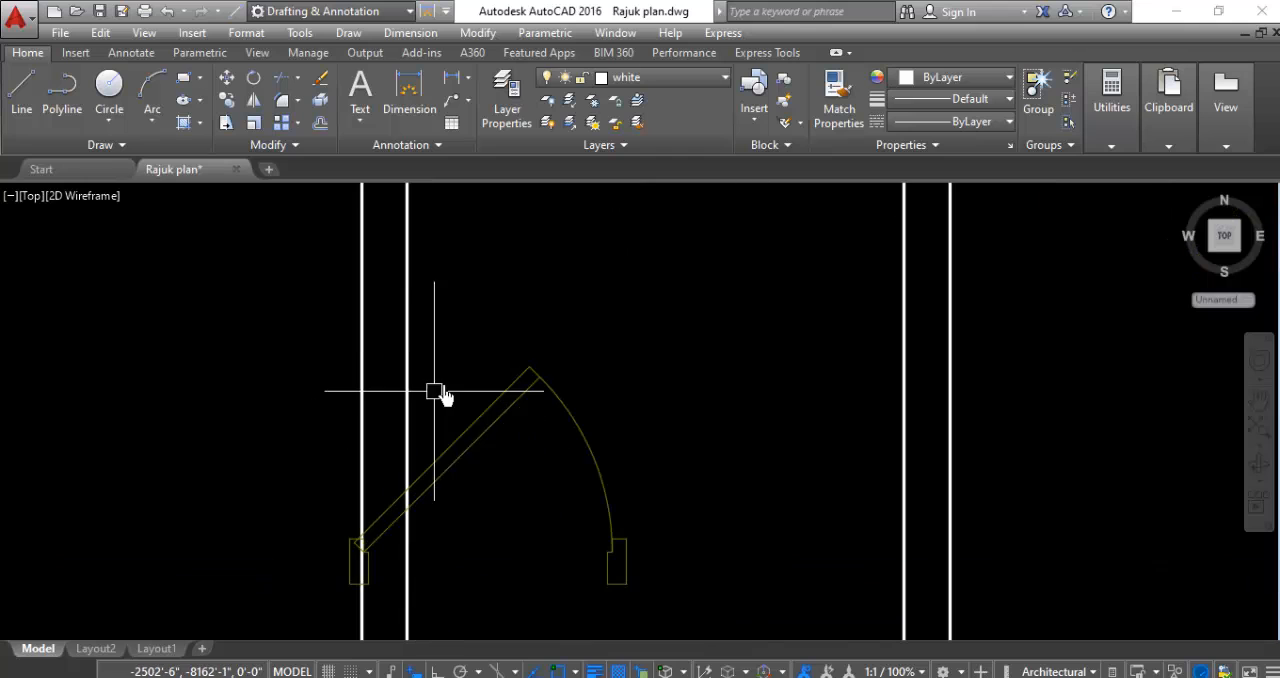
pyautogui.click(597, 320)
pyautogui.click(523, 457)
pyautogui.rightClick(525, 457)
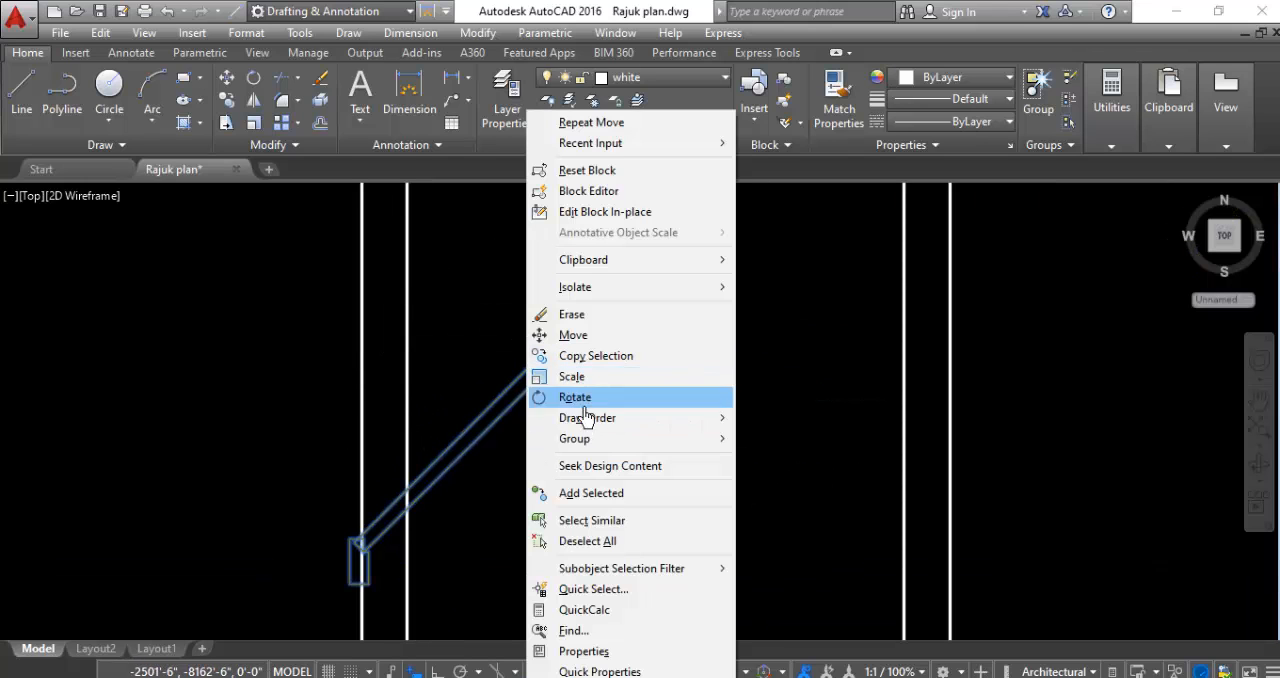
pyautogui.click(574, 398)
pyautogui.click(608, 551)
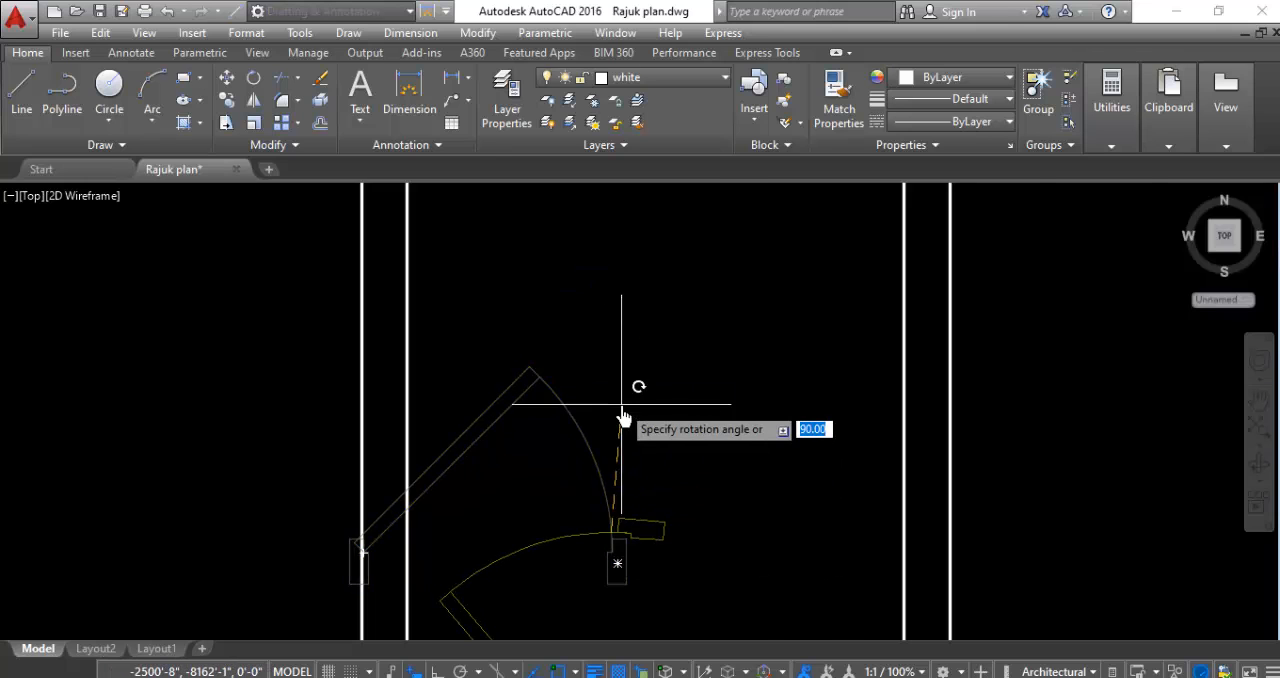
pyautogui.scroll(-3, 623, 420)
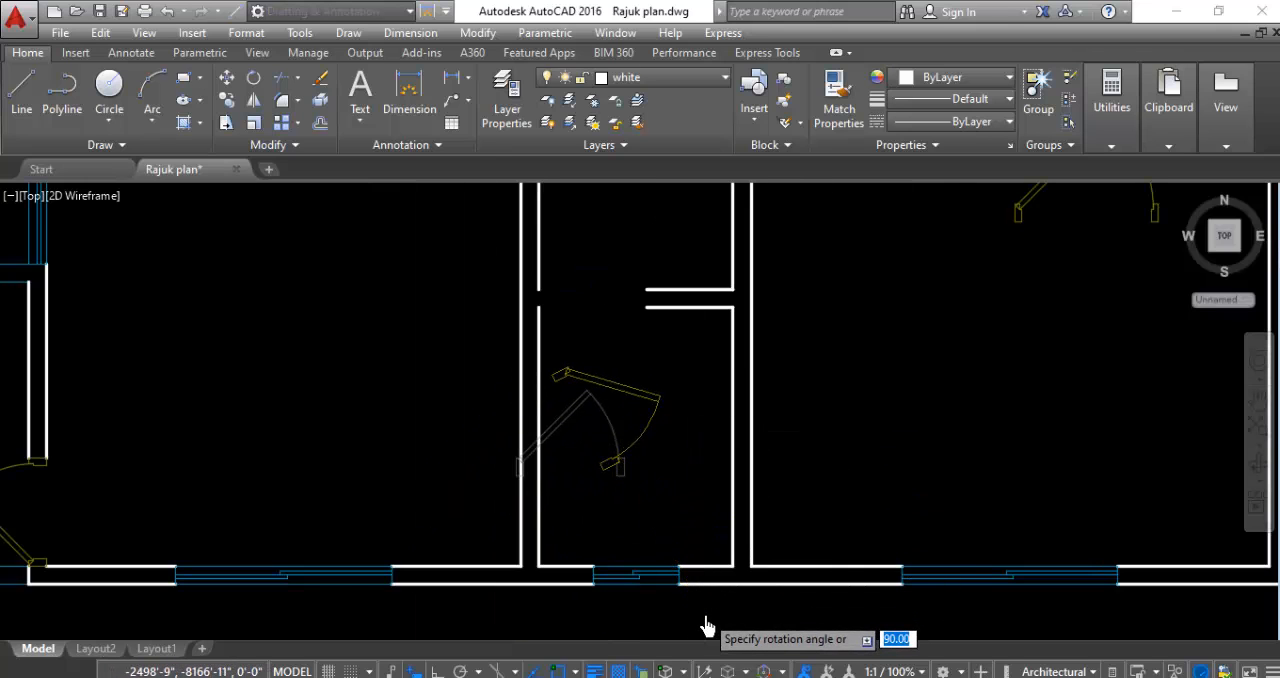
pyautogui.click(620, 457)
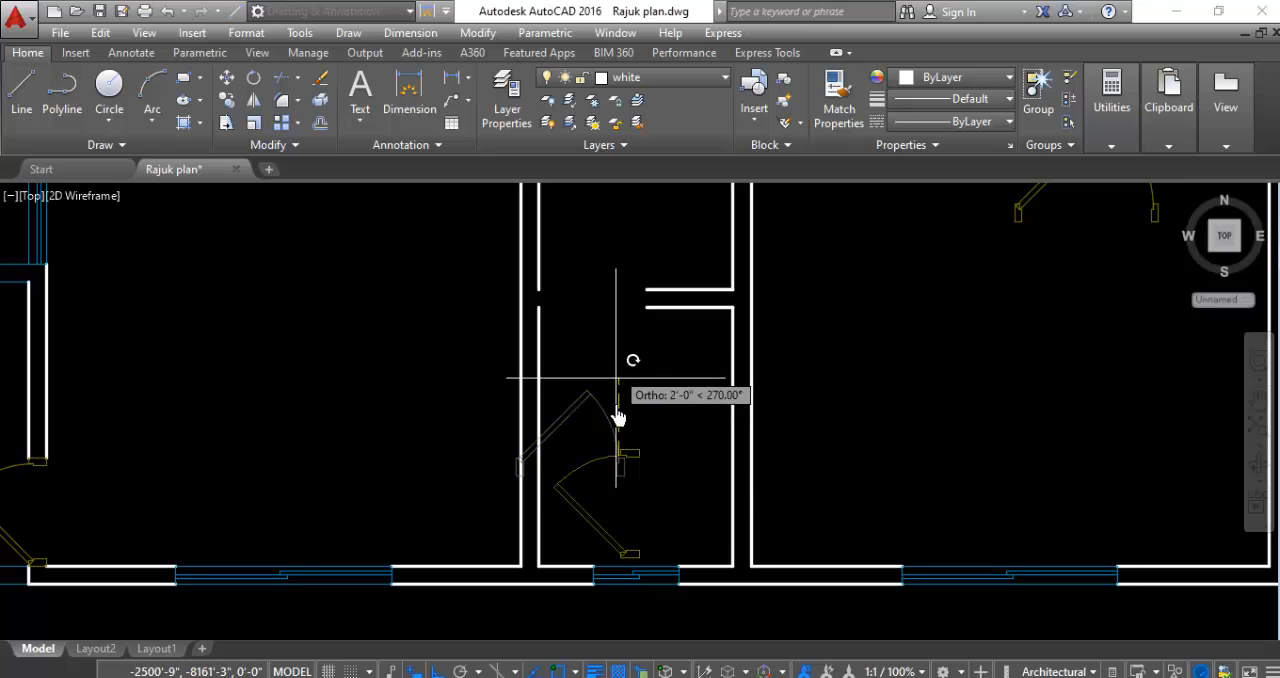
# - Mirror the rotated small door about a vertical line along its hinge jamb's east edge, erasing the source
pyautogui.click(650, 462)
pyautogui.click(591, 491)
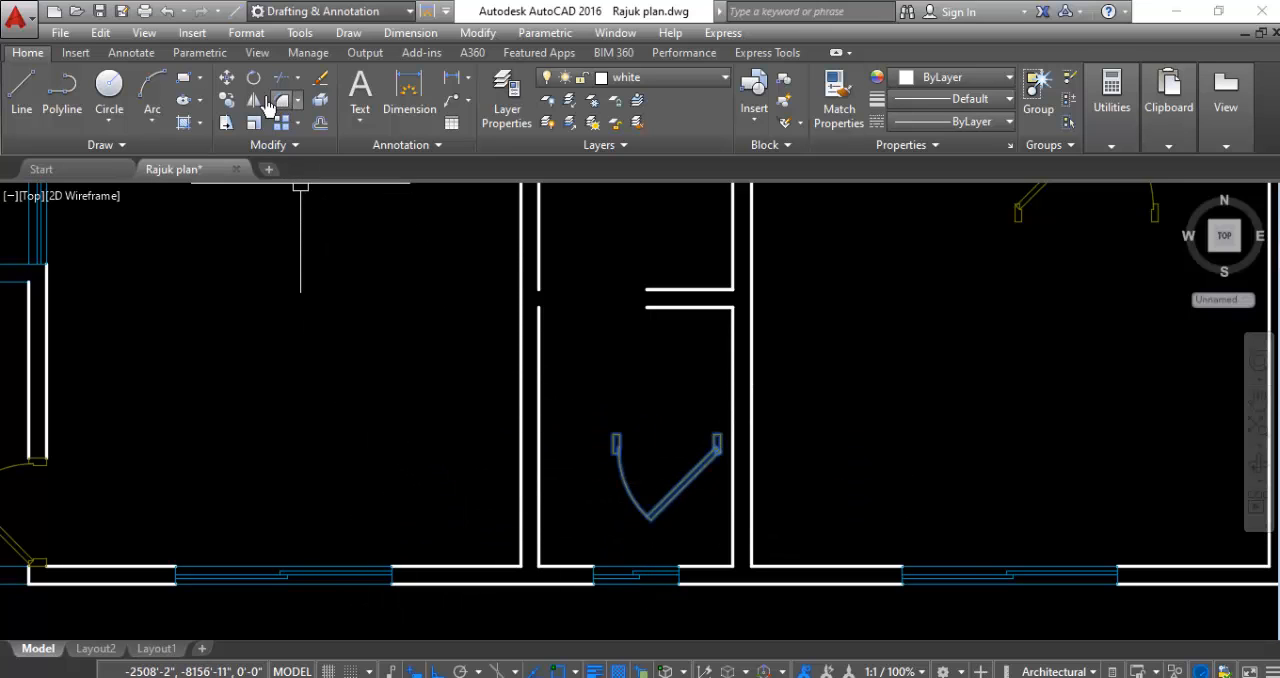
pyautogui.click(254, 104)
pyautogui.scroll(6, 800, 450)
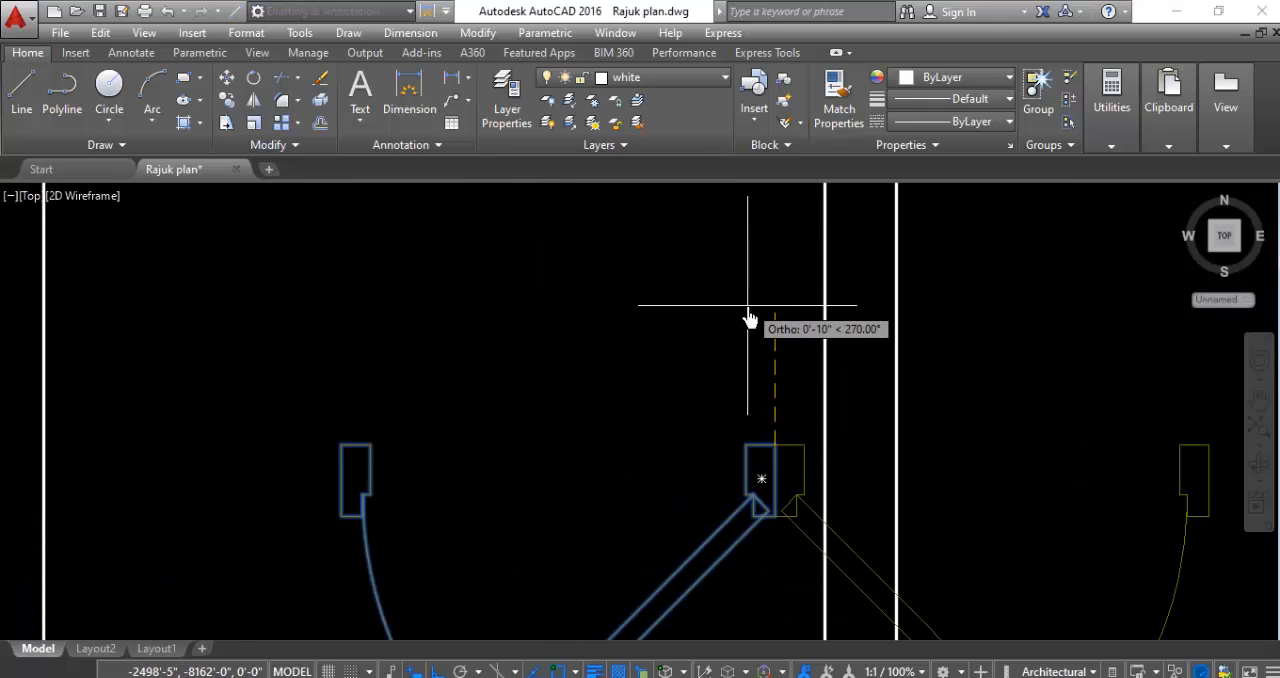
pyautogui.click(792, 357)
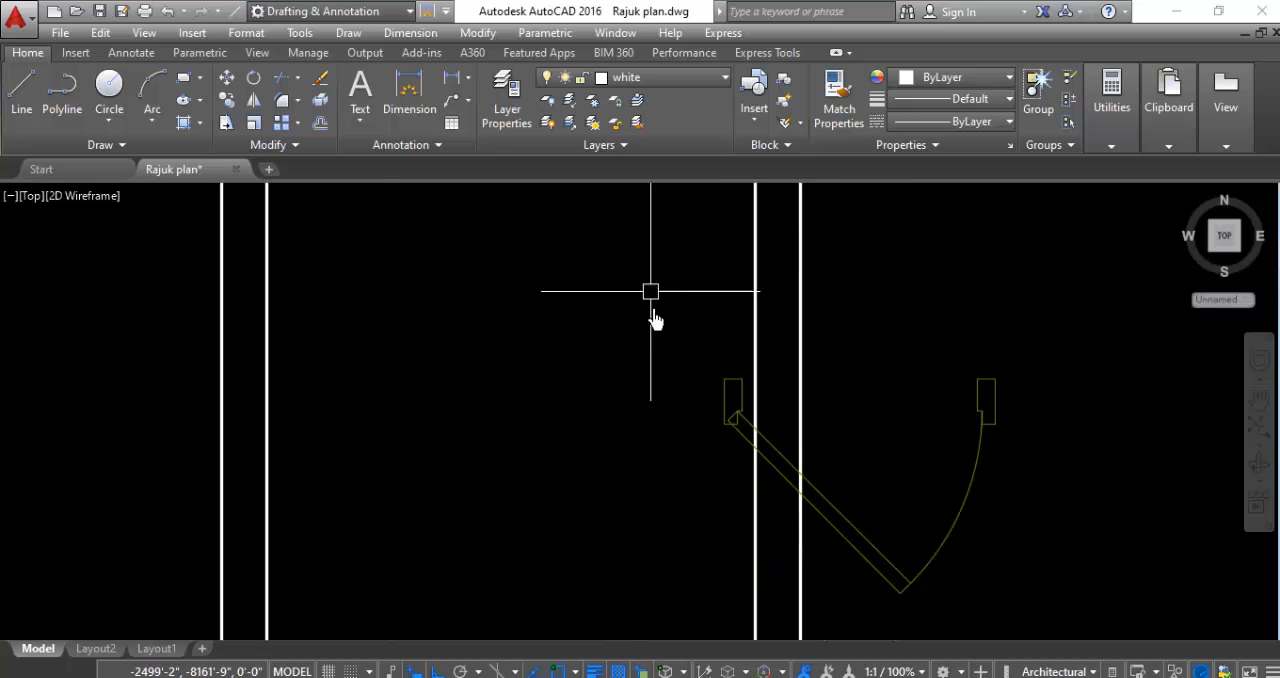
# - Move the mirrored small door by its free jamb's upper east corner to the partition stub's west end, filling the opening between the two small rooms
pyautogui.scroll(-4, 654, 406)
pyautogui.scroll(4, 657, 374)
pyautogui.click(920, 340)
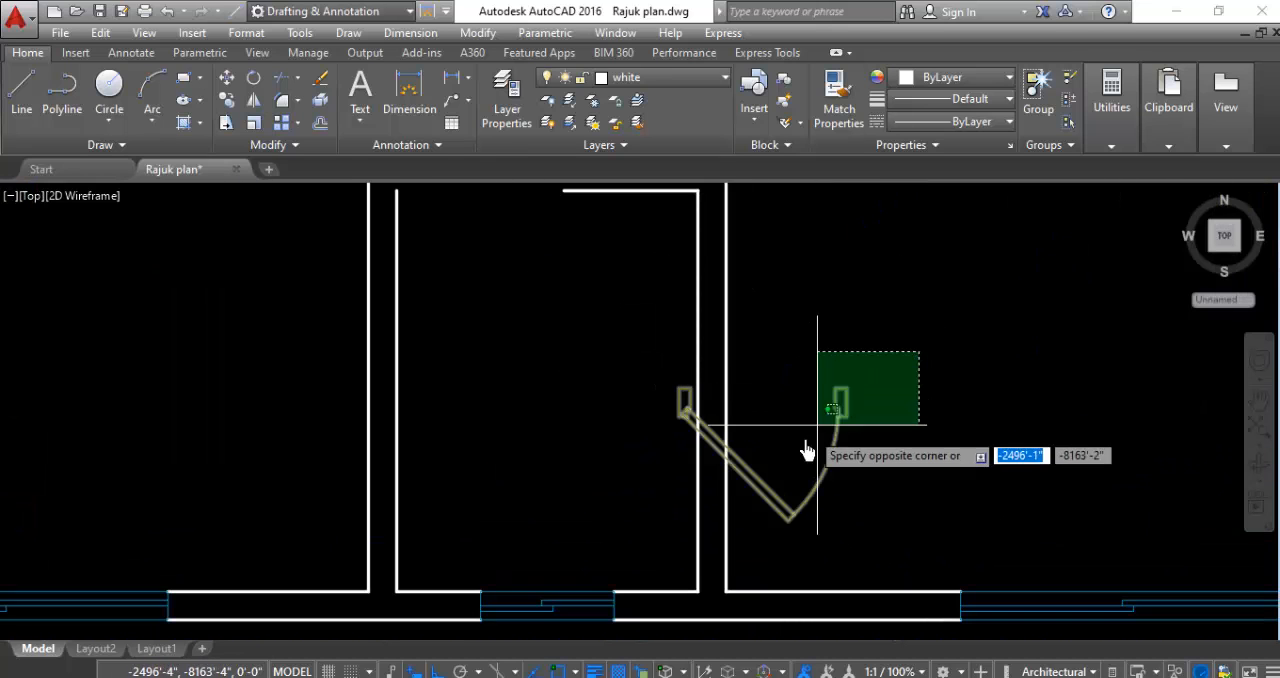
pyautogui.click(815, 435)
pyautogui.rightClick(951, 391)
pyautogui.click(997, 335)
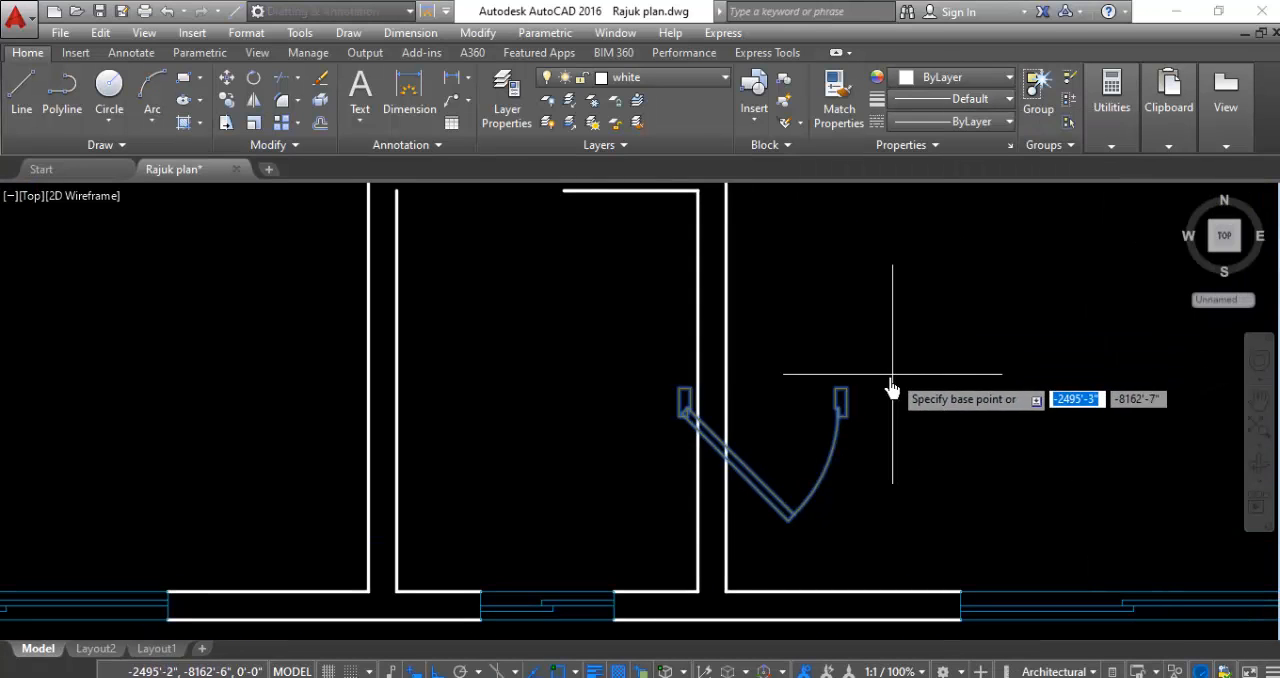
pyautogui.click(840, 389)
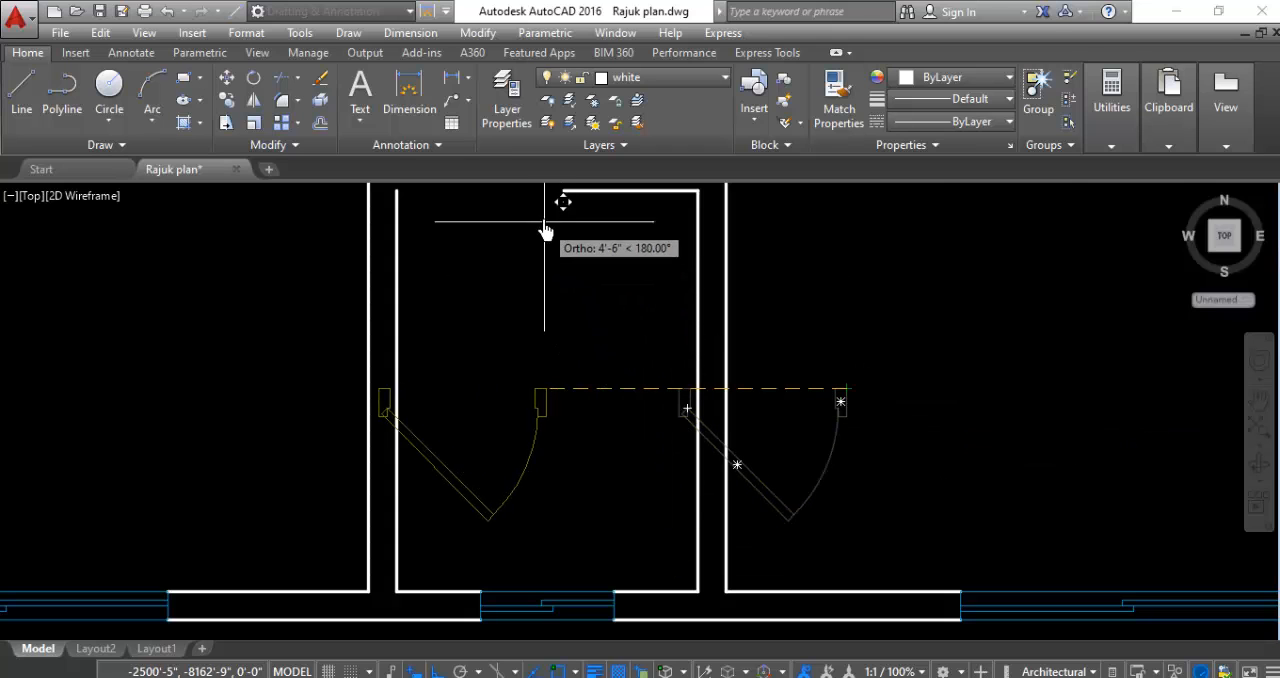
pyautogui.scroll(-4, 603, 362)
pyautogui.scroll(4, 589, 289)
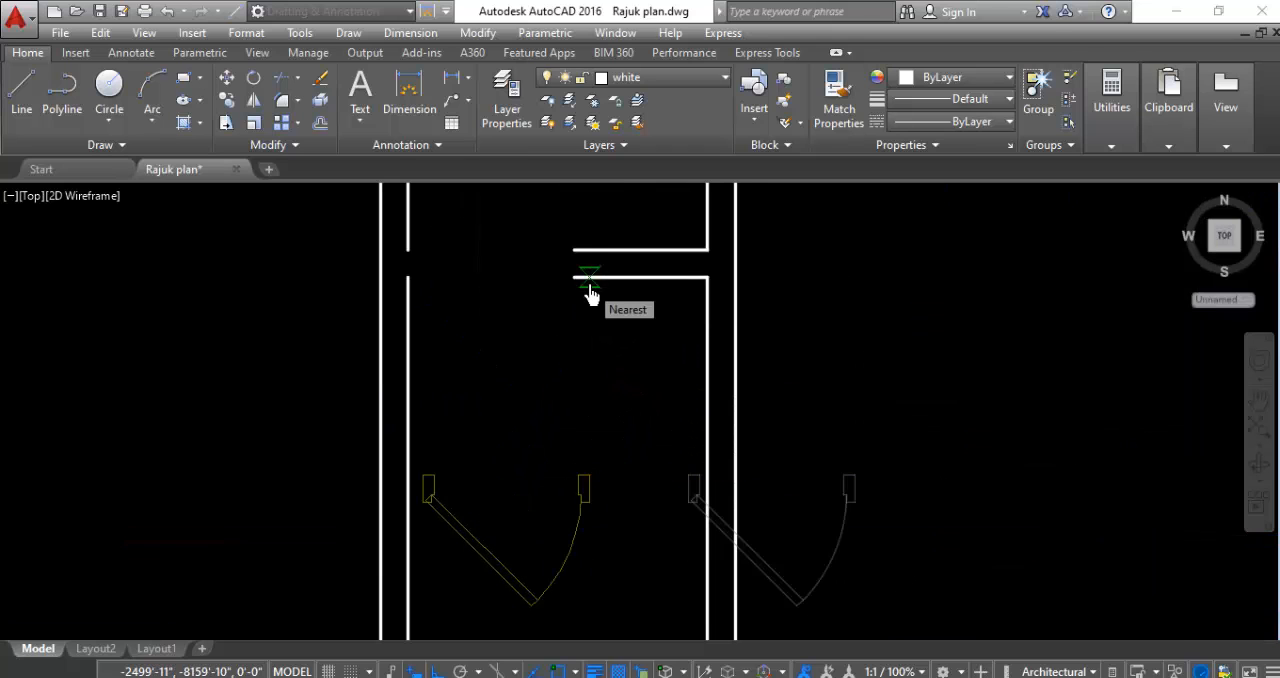
pyautogui.scroll(3, 590, 292)
pyautogui.click(553, 252)
pyautogui.scroll(-3, 443, 283)
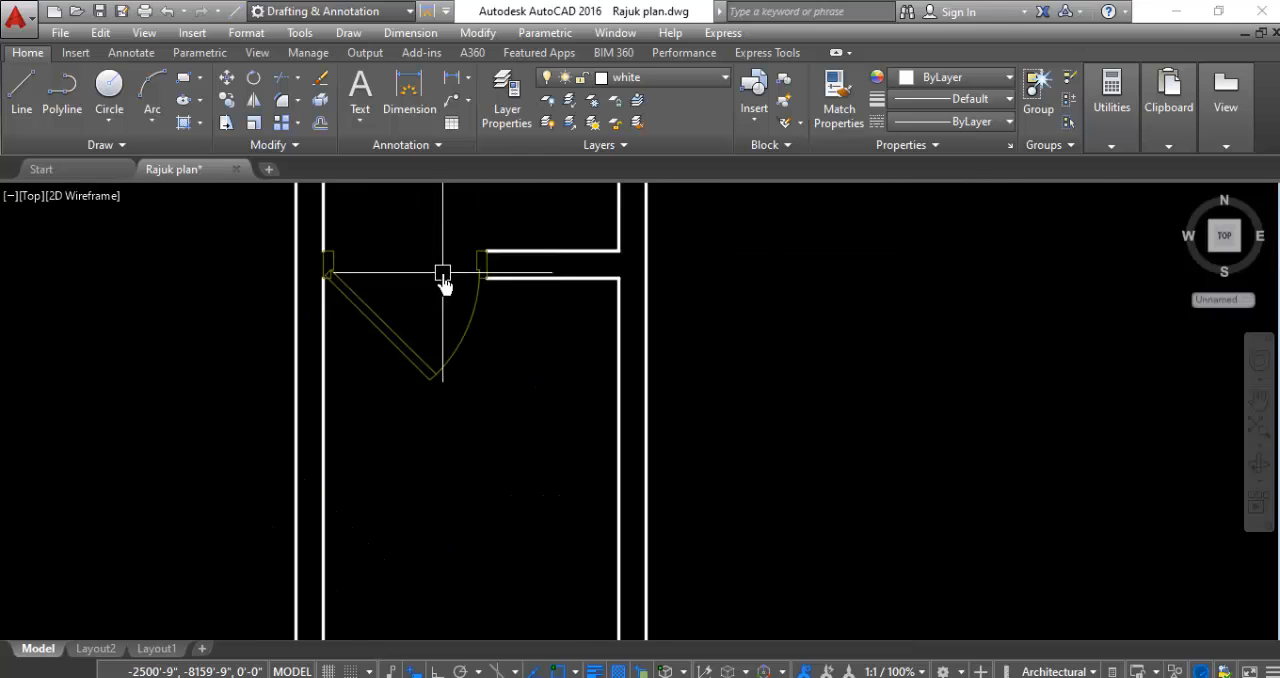
# - Rotate the larger door in the middle south room 180 degrees about its left jamb
pyautogui.scroll(-5, 443, 272)
pyautogui.scroll(-2, 521, 404)
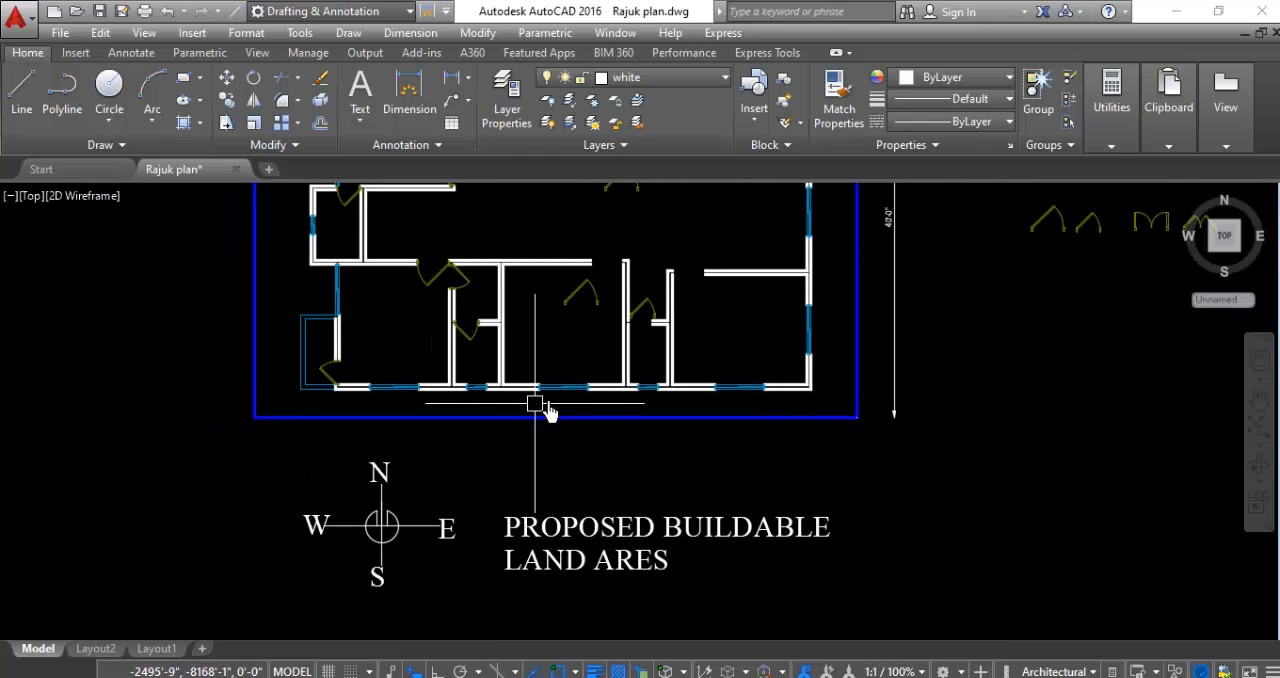
pyautogui.scroll(4, 612, 270)
pyautogui.scroll(2, 560, 317)
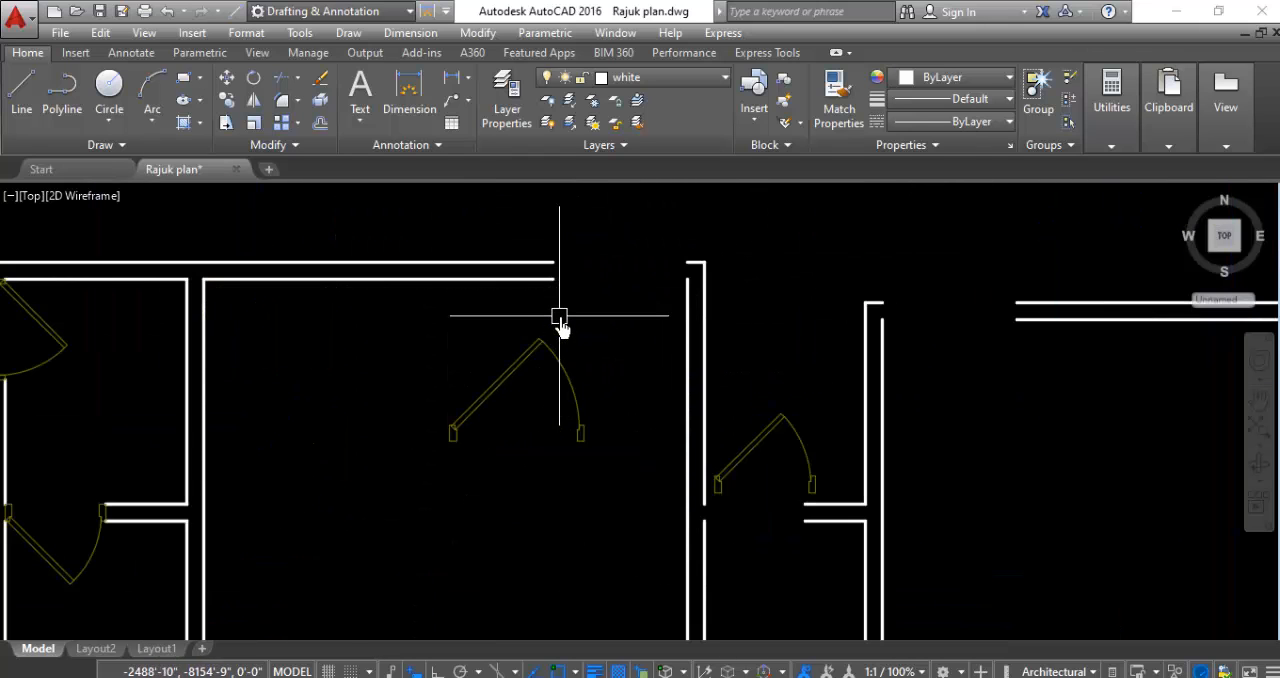
pyautogui.click(595, 318)
pyautogui.click(427, 394)
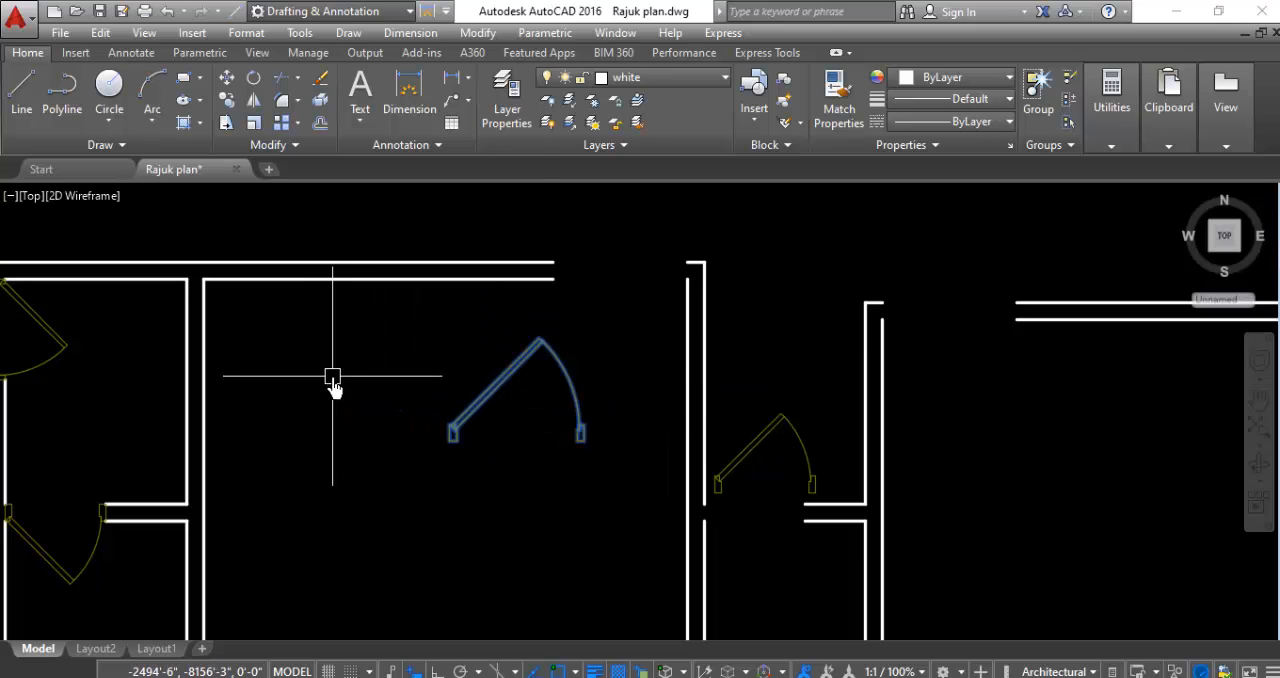
pyautogui.rightClick(333, 386)
pyautogui.click(370, 397)
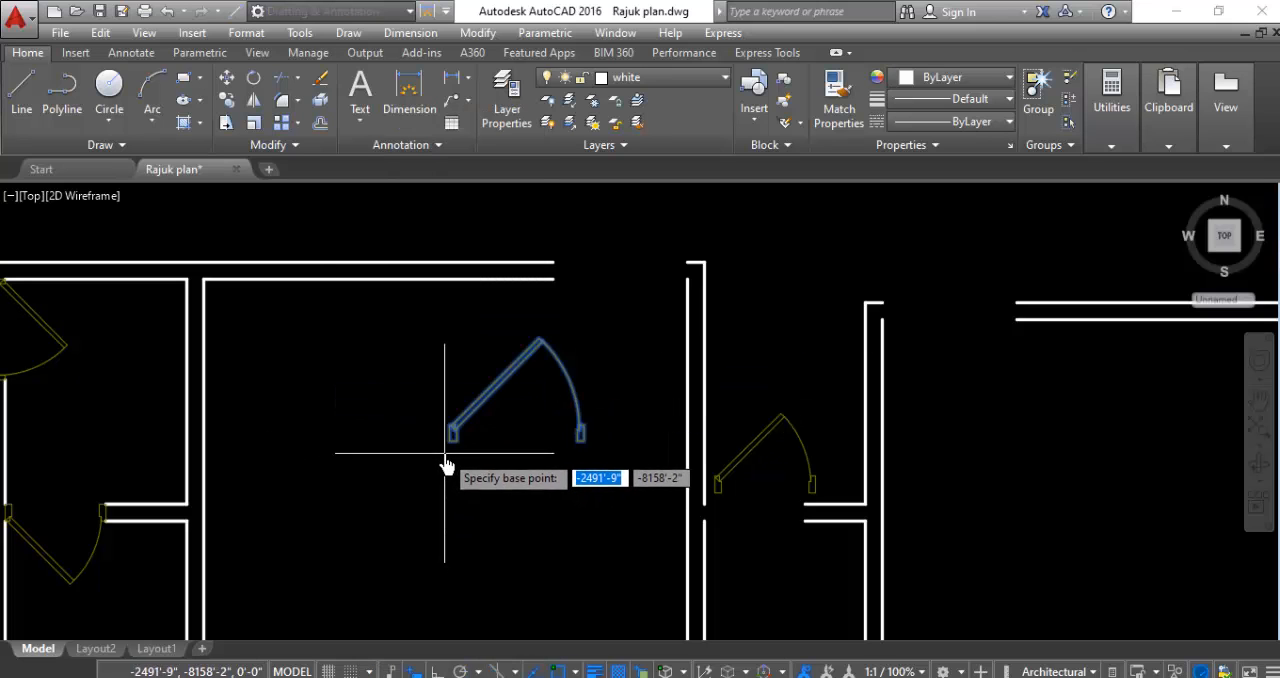
pyautogui.click(452, 434)
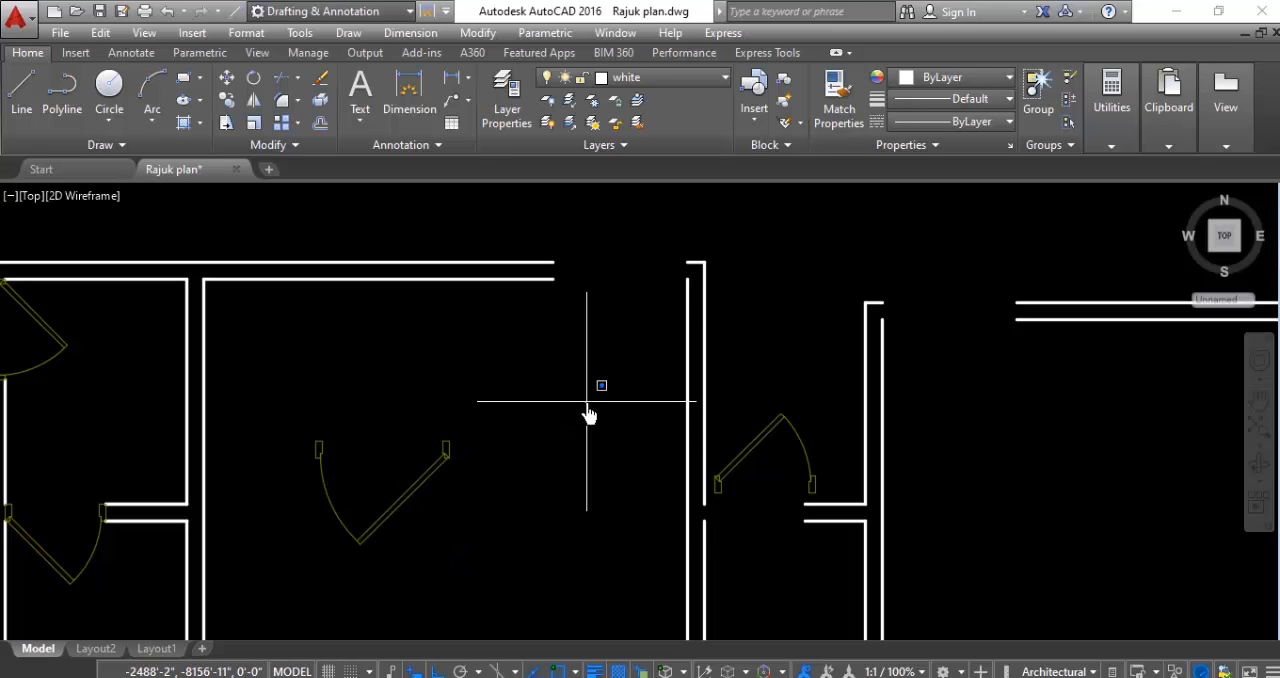
# - Move the rotated larger door by its hinge jamb's upper east corner into the opening at the east end of the middle room's north wall
pyautogui.click(415, 488)
pyautogui.rightClick(489, 486)
pyautogui.click(566, 337)
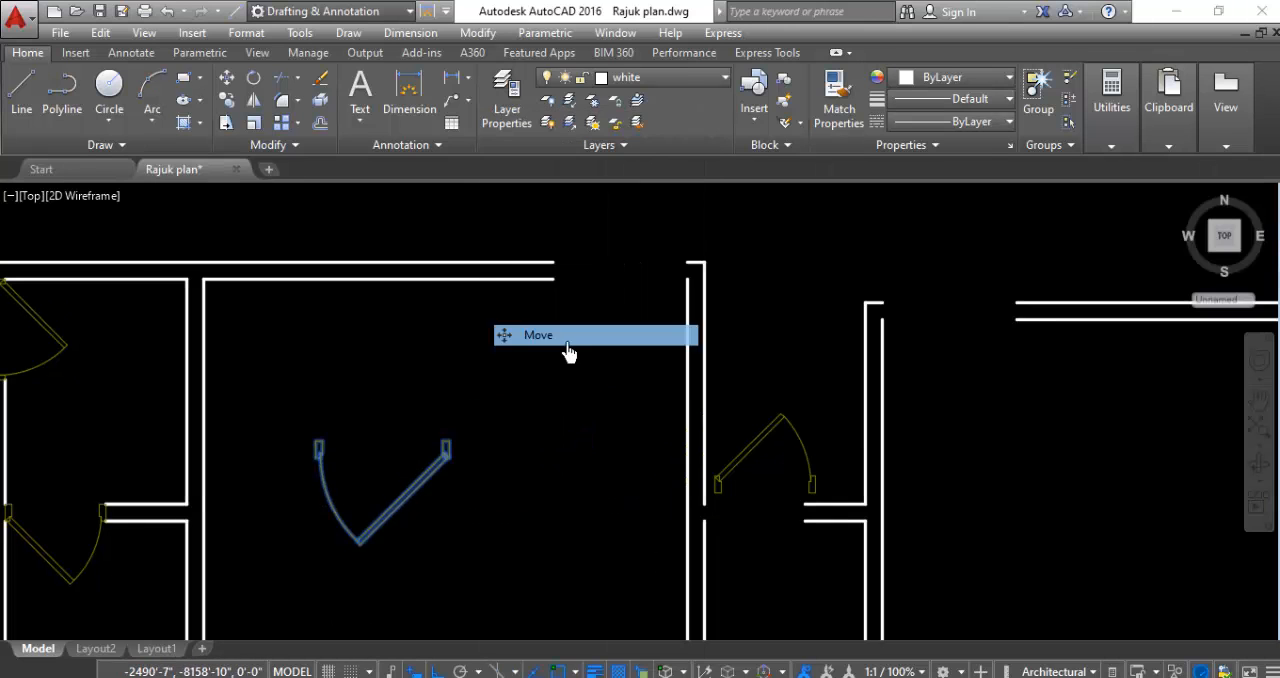
pyautogui.scroll(4, 444, 438)
pyautogui.click(461, 444)
pyautogui.scroll(-4, 478, 447)
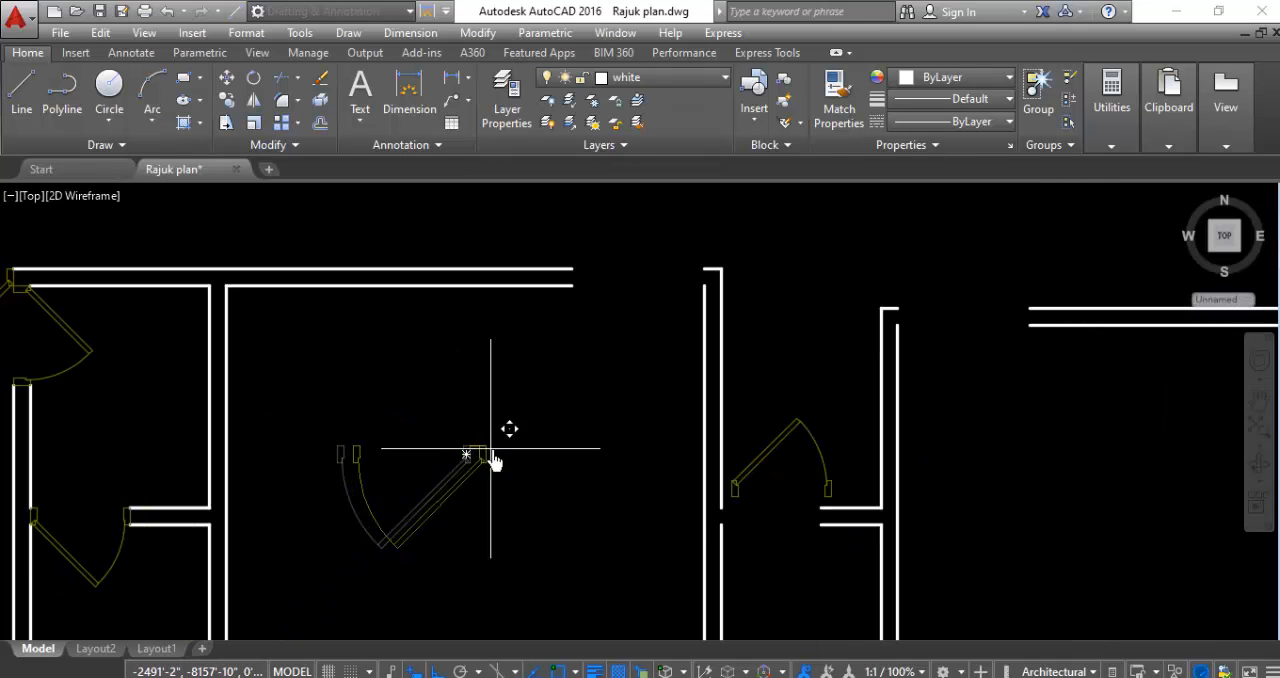
pyautogui.scroll(4, 631, 263)
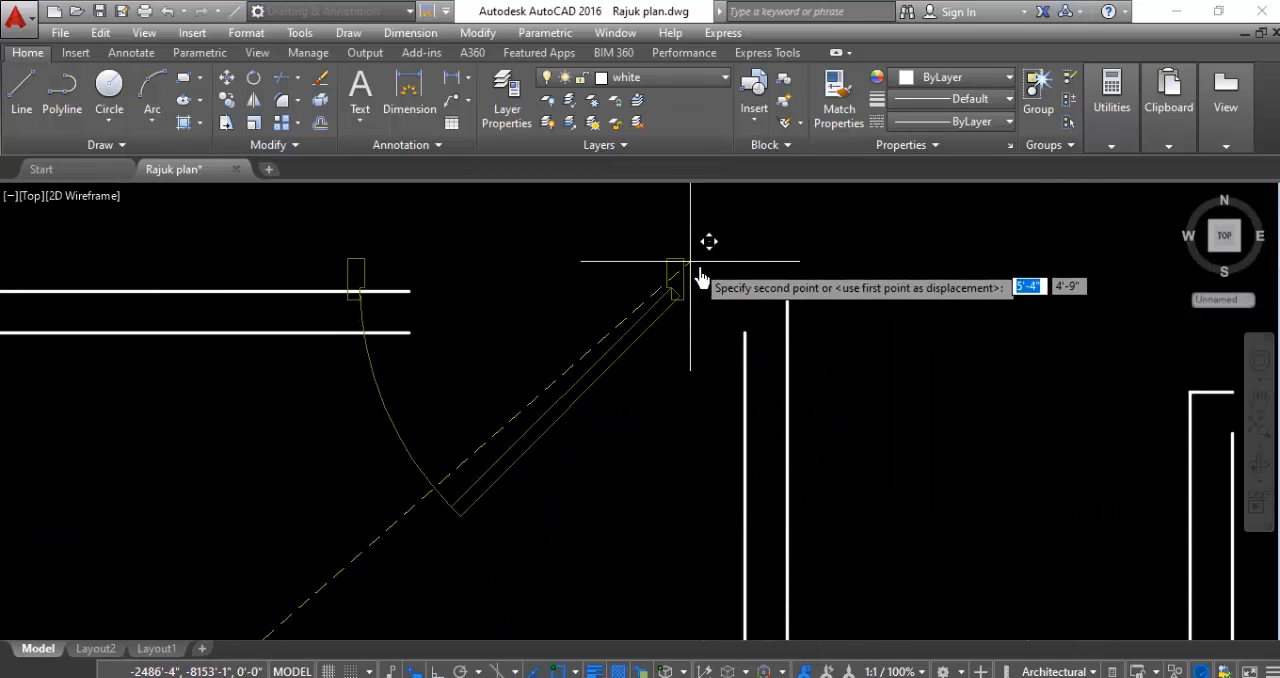
pyautogui.click(739, 296)
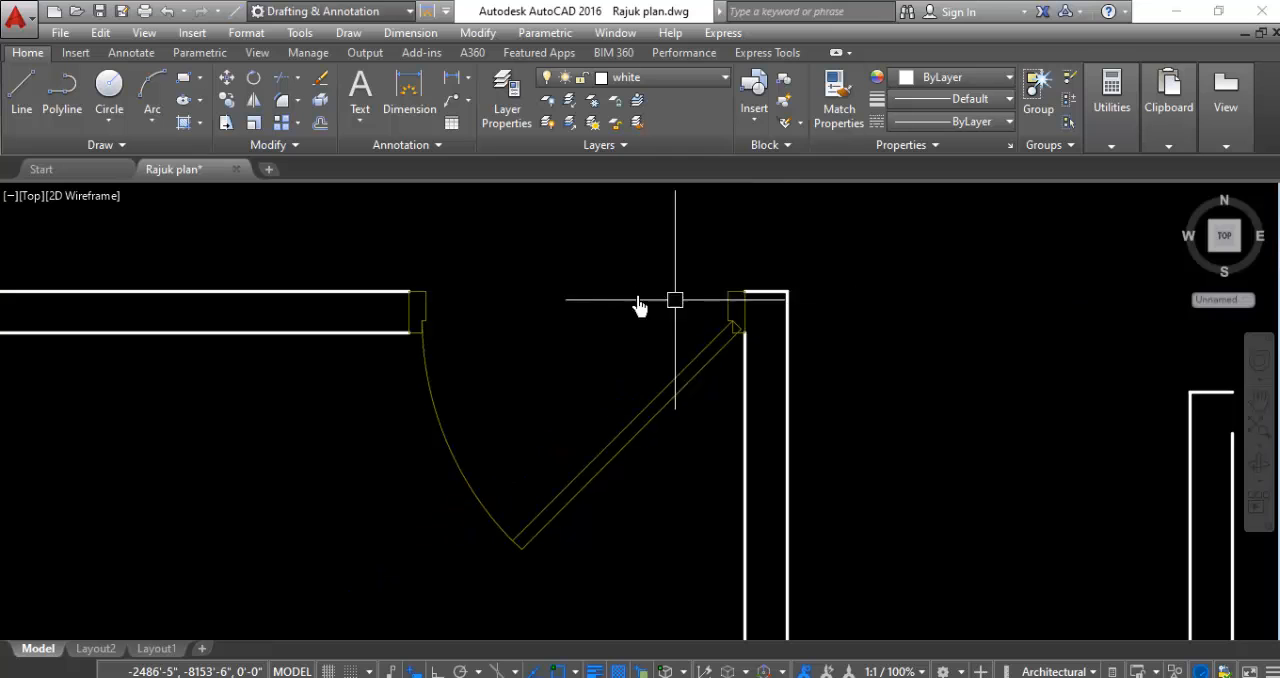
# - Rotate the small door in the small room east of the middle south room 180 degrees about its left jamb's lower west corner
pyautogui.scroll(-5, 440, 300)
pyautogui.scroll(4, 554, 357)
pyautogui.scroll(-4, 640, 300)
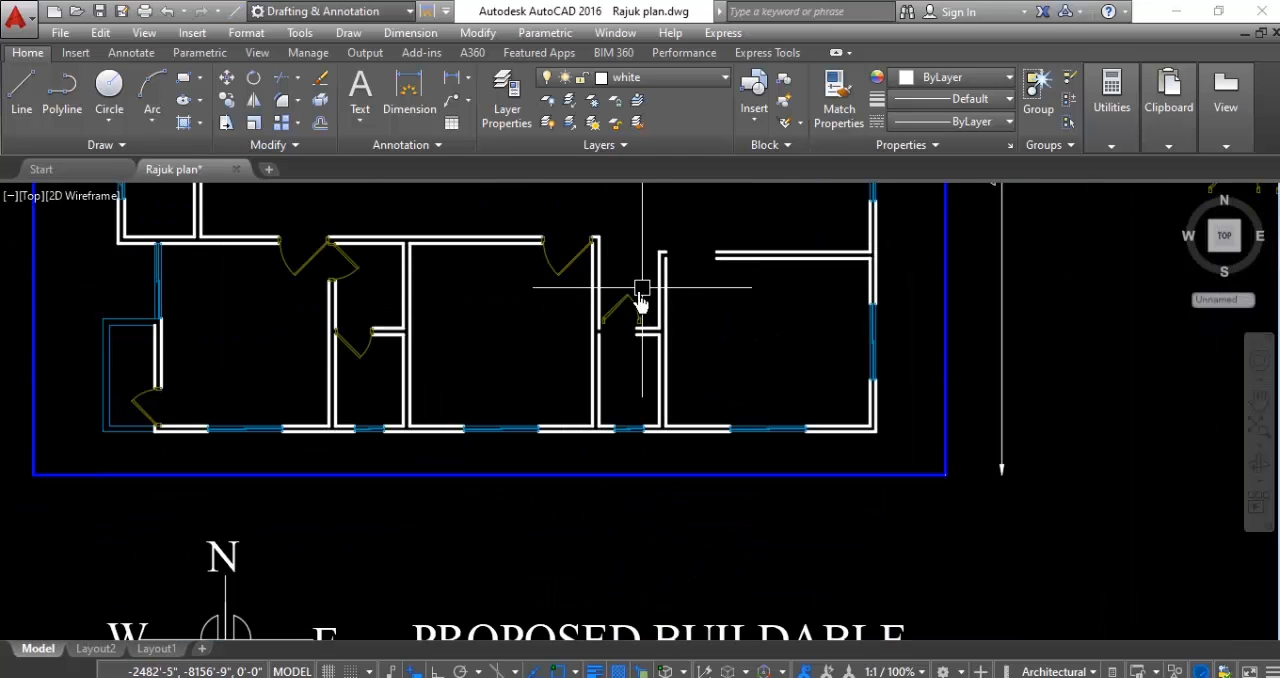
pyautogui.scroll(5, 612, 330)
pyautogui.scroll(-4, 640, 285)
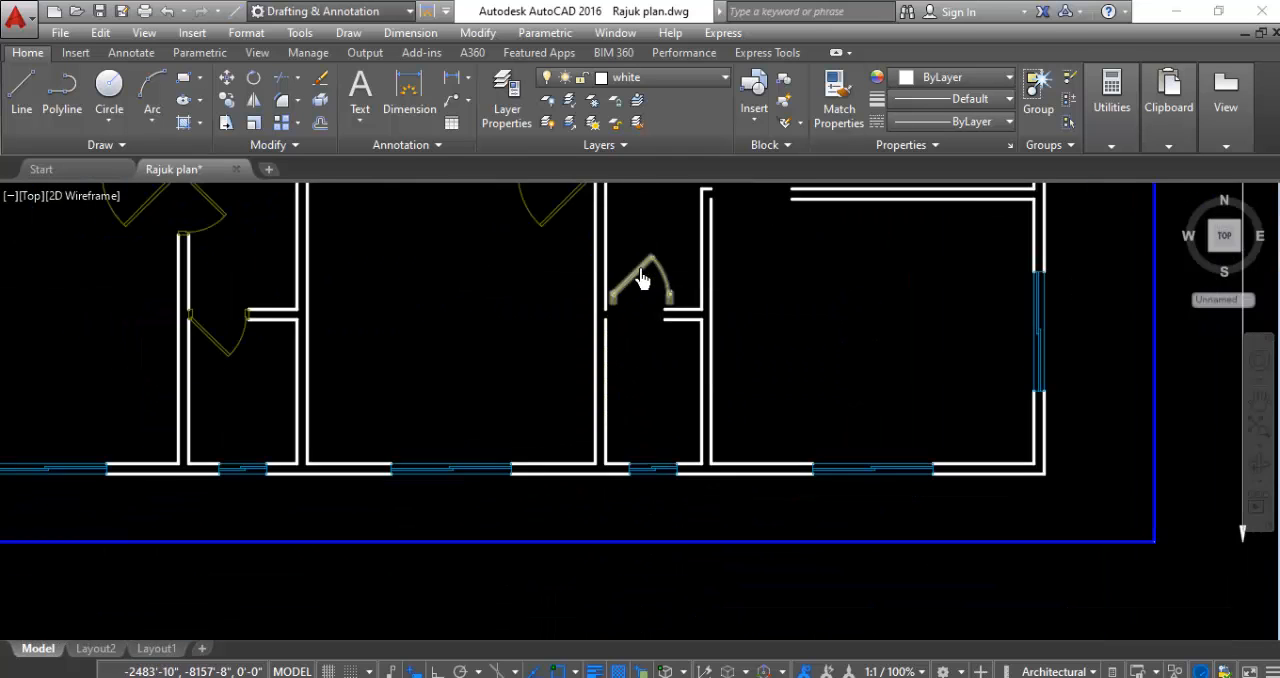
pyautogui.scroll(1, 641, 284)
pyautogui.scroll(2, 637, 286)
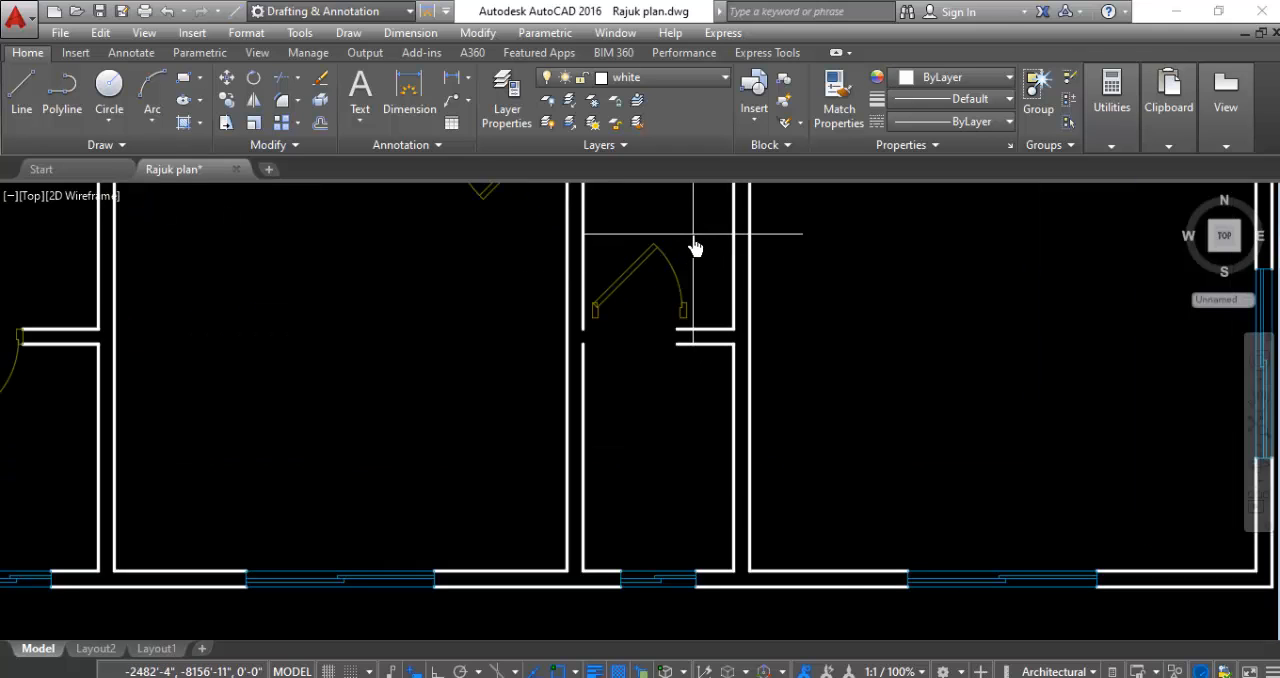
pyautogui.click(678, 270)
pyautogui.rightClick(645, 375)
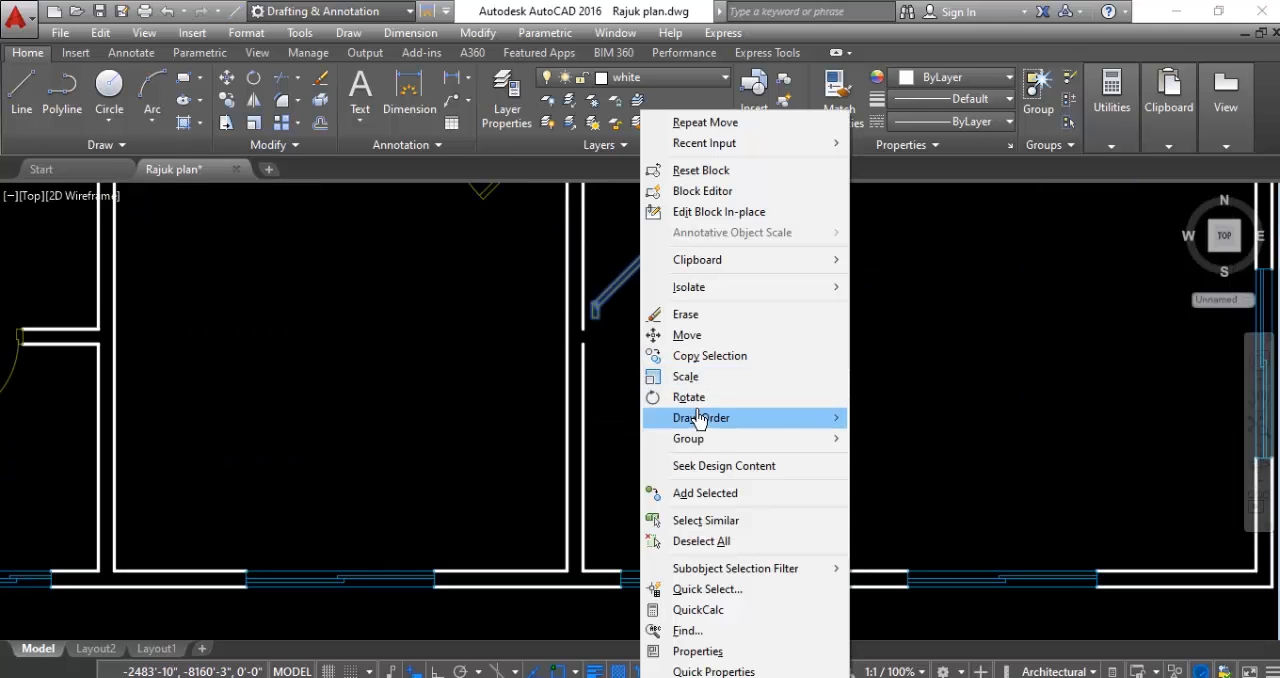
pyautogui.click(690, 401)
pyautogui.scroll(4, 604, 332)
pyautogui.click(567, 310)
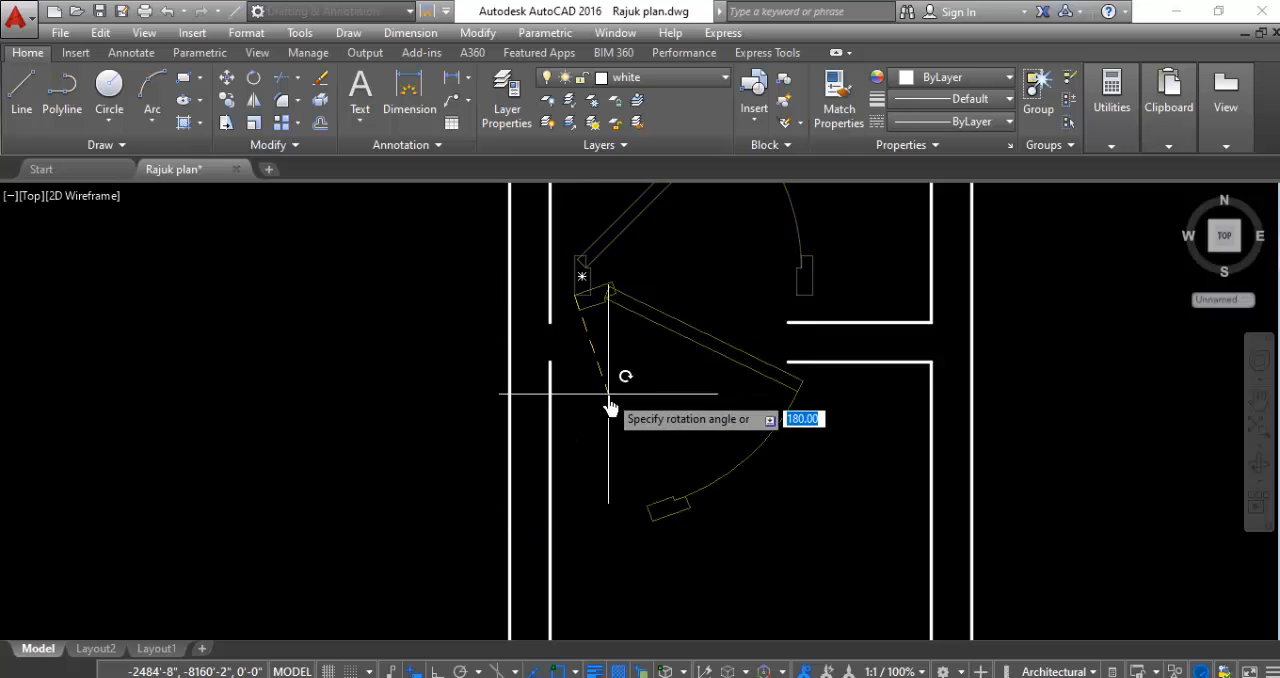
pyautogui.scroll(-4, 610, 405)
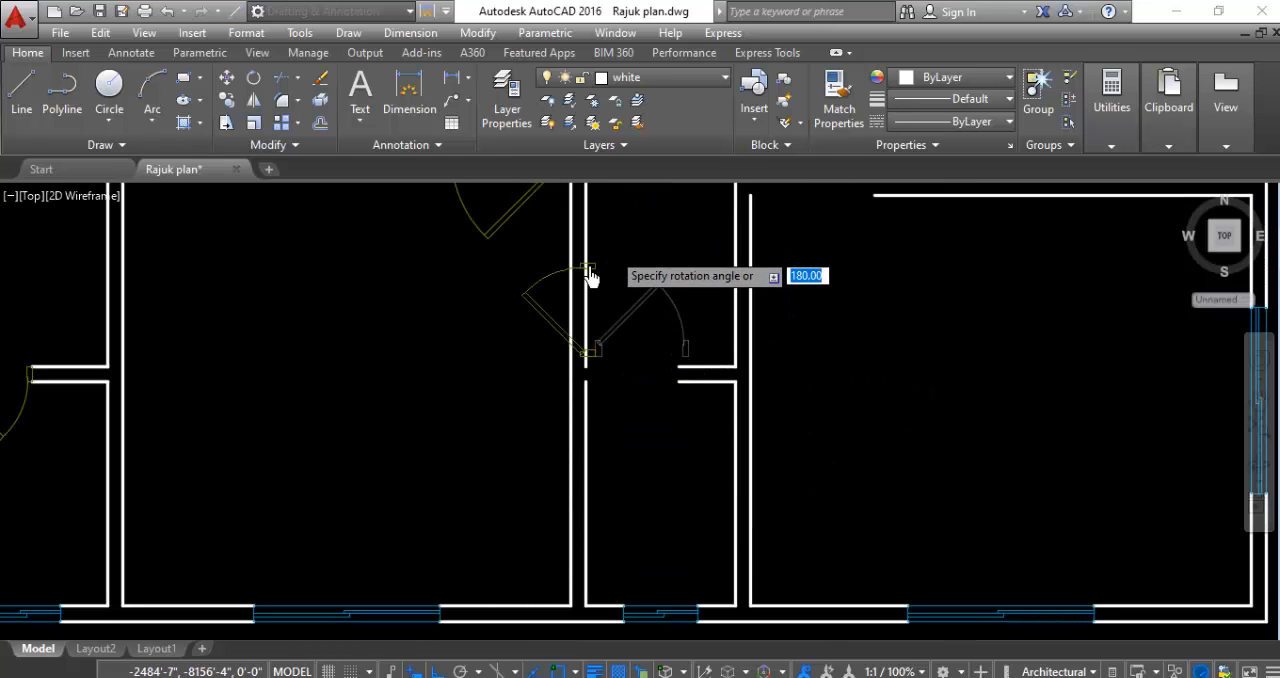
pyautogui.click(448, 417)
# - Mirror the rotated small door about a vertical line along its free jamb's east edge, erasing the source
pyautogui.click(522, 338)
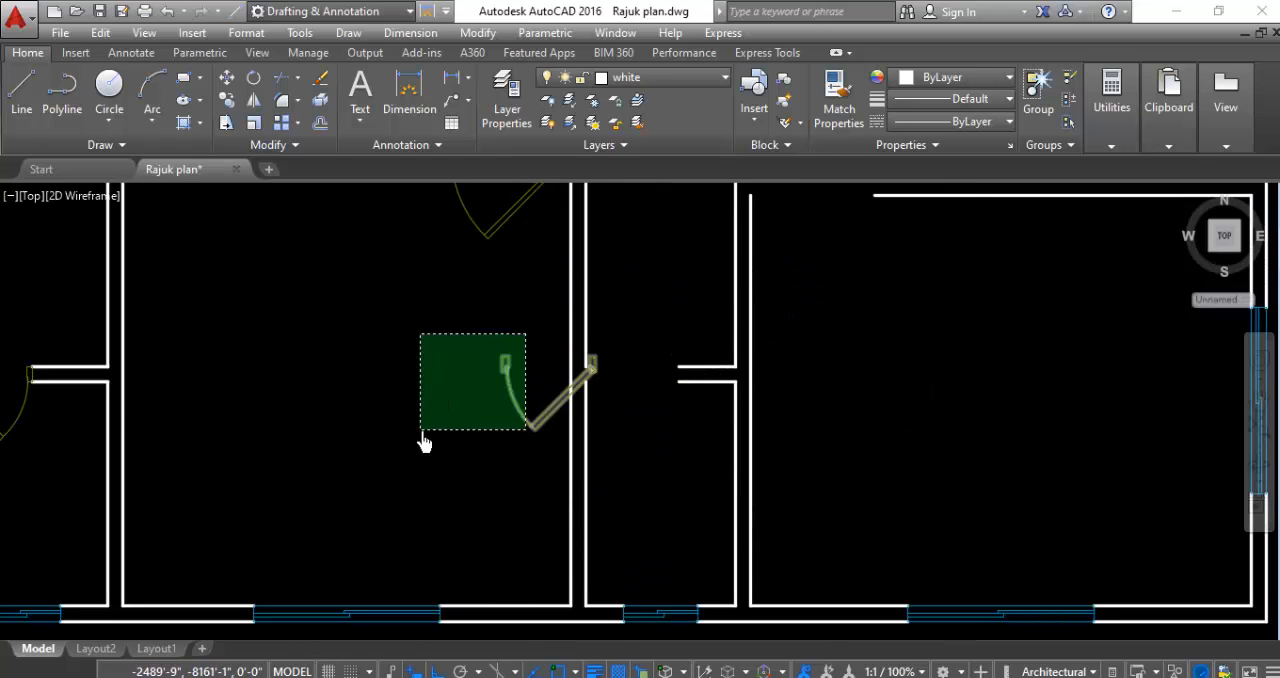
pyautogui.click(420, 438)
pyautogui.rightClick(416, 428)
pyautogui.click(195, 415)
pyautogui.click(198, 414)
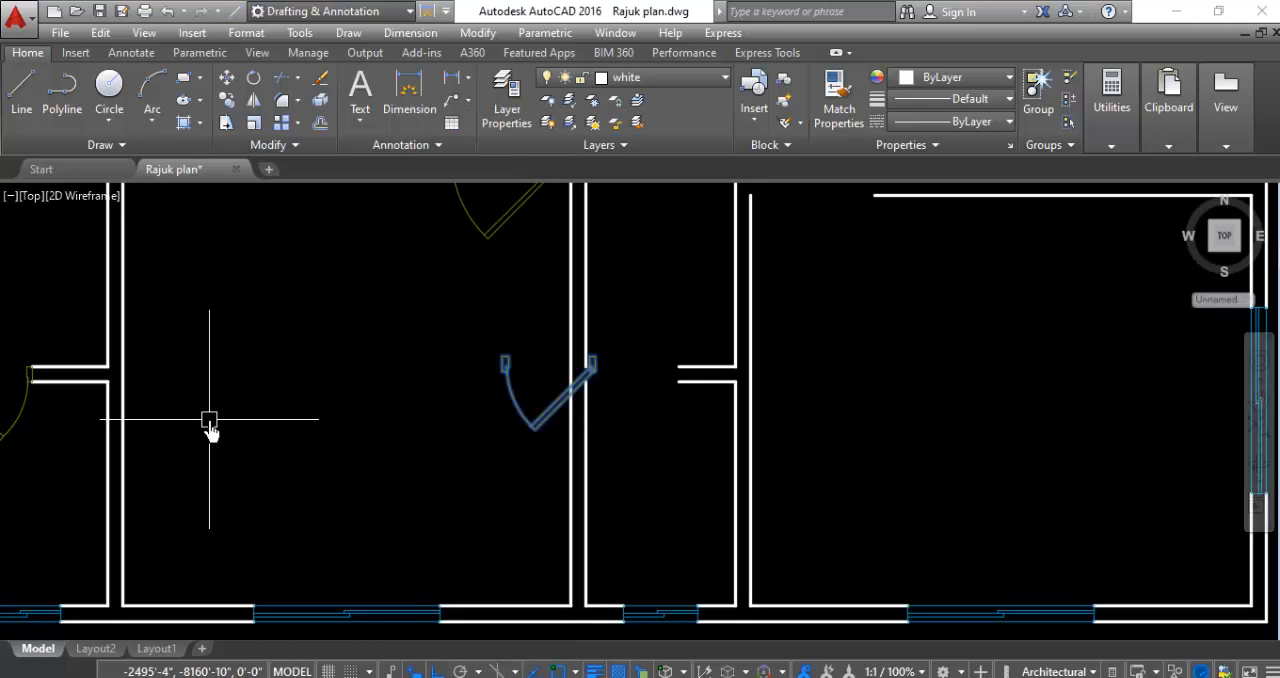
pyautogui.press('Return')
pyautogui.scroll(4, 557, 371)
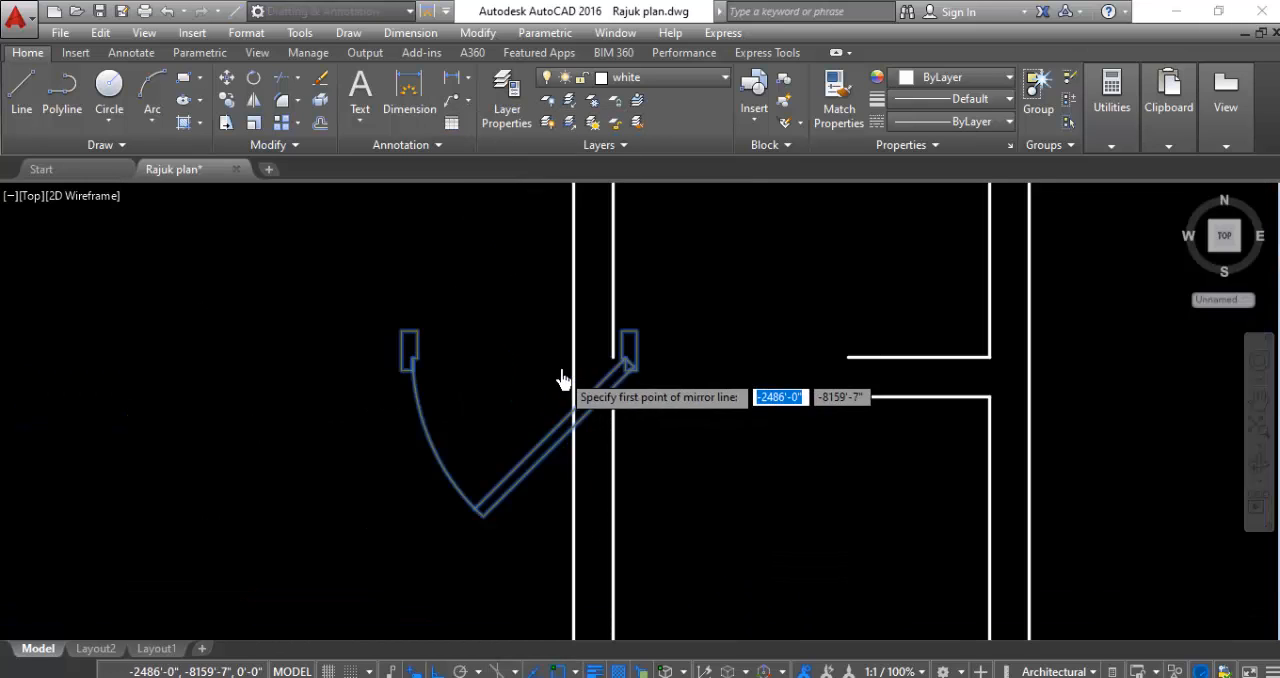
pyautogui.click(409, 349)
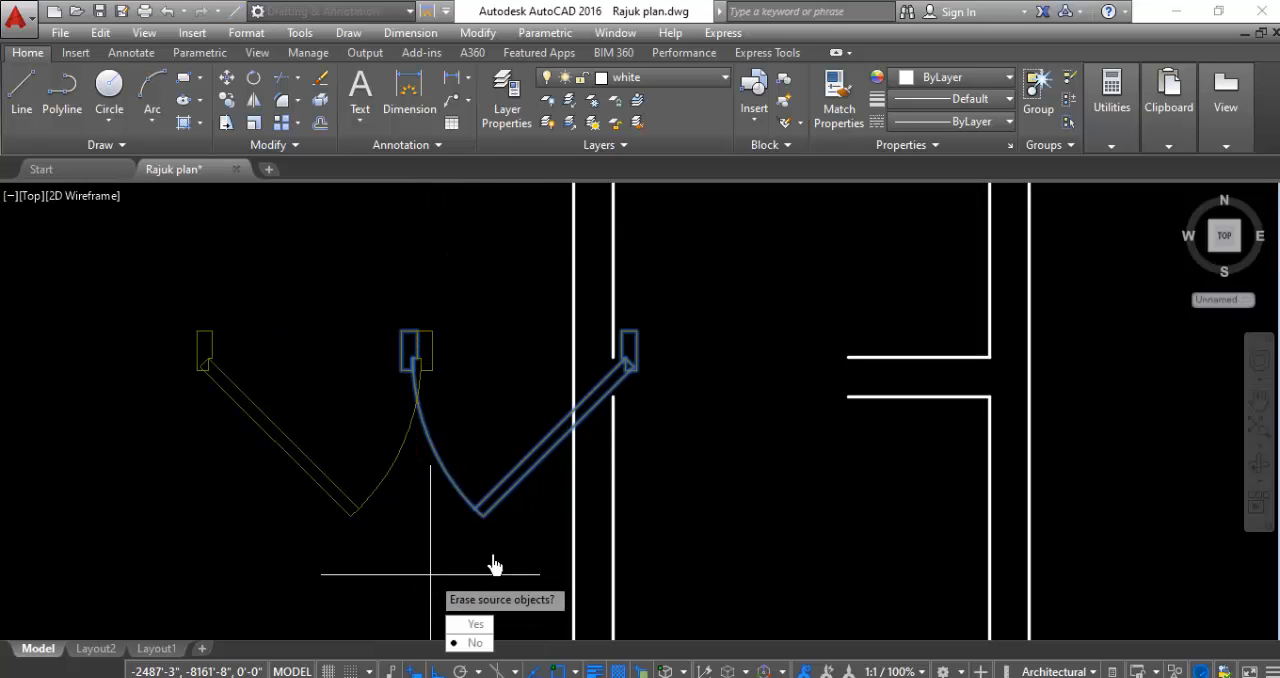
pyautogui.click(460, 628)
pyautogui.click(362, 381)
pyautogui.click(265, 472)
pyautogui.rightClick(209, 453)
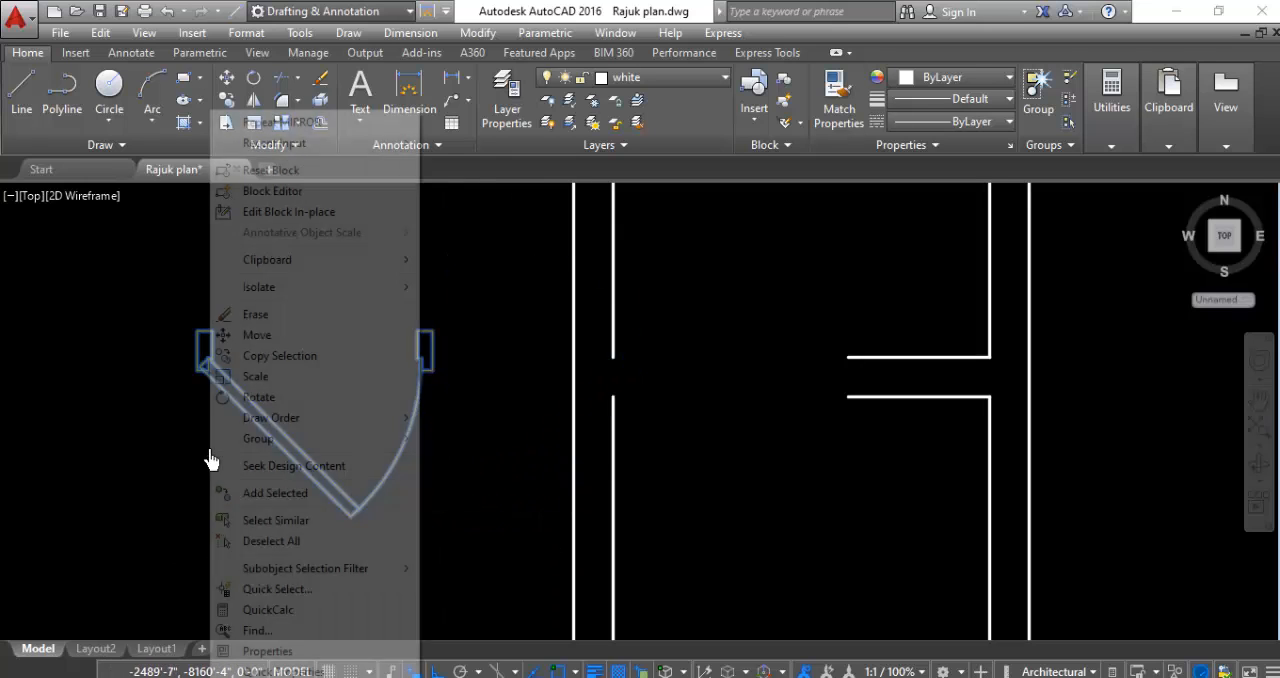
pyautogui.click(285, 356)
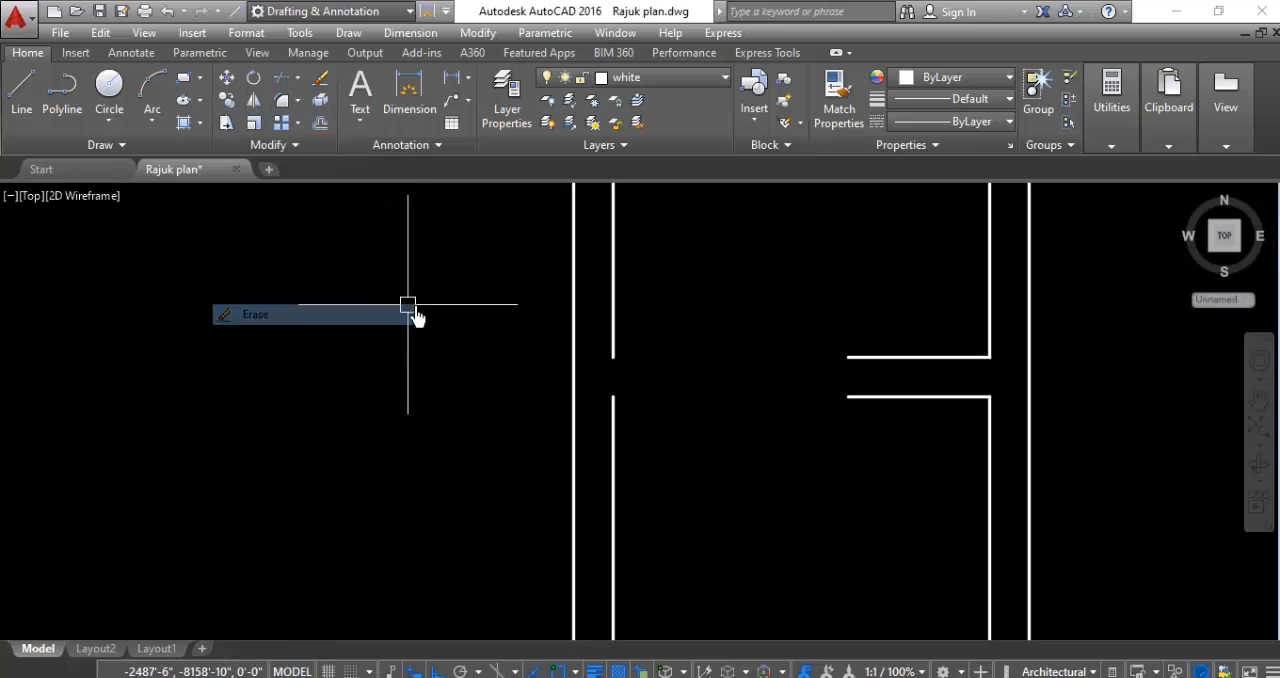
# - Try to move the mirrored small door into the partition opening in the small room east of the middle south room
pyautogui.click(397, 378)
pyautogui.click(237, 486)
pyautogui.rightClick(236, 480)
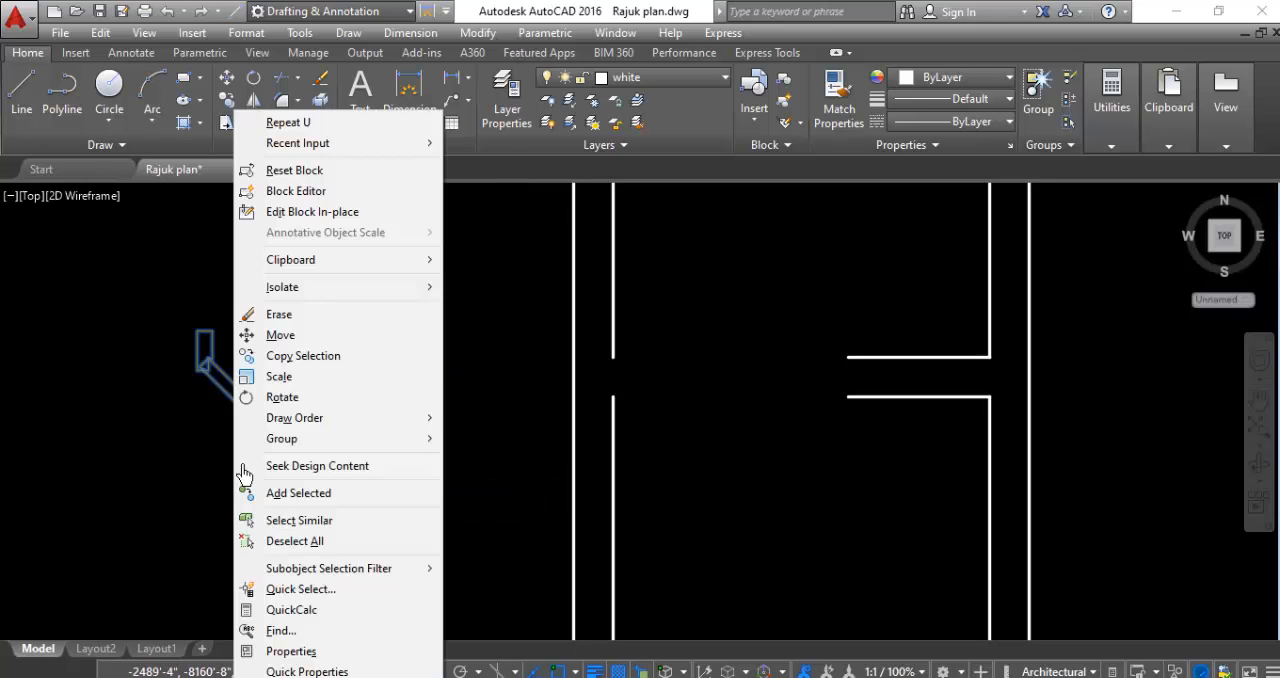
pyautogui.click(360, 335)
pyautogui.click(432, 338)
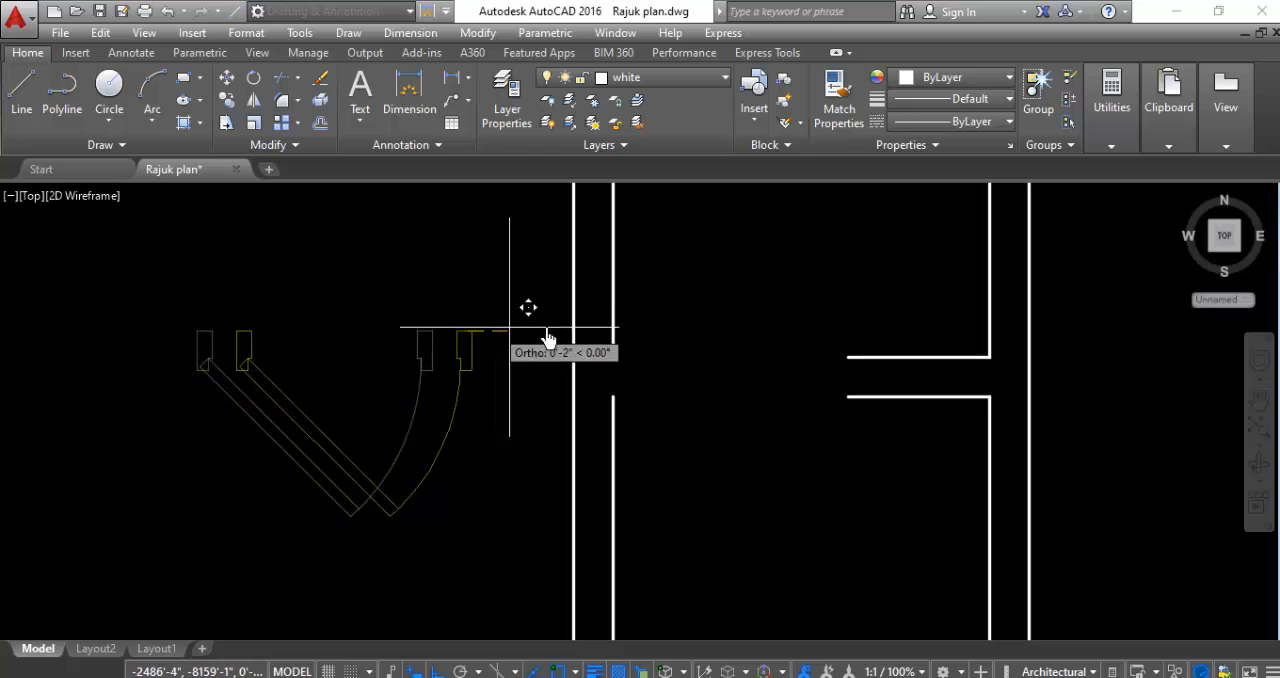
pyautogui.click(848, 358)
pyautogui.click(802, 375)
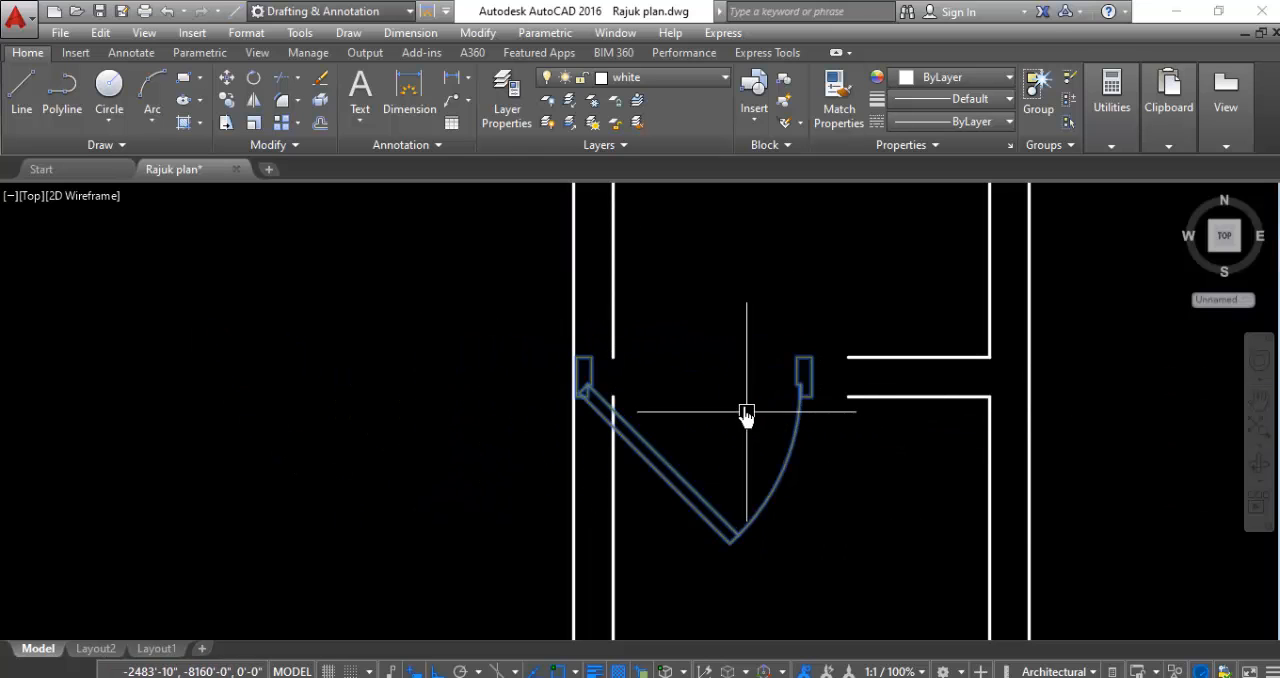
# - Move the small door by its free jamb's upper east corner onto the partition's wall end, filling the small room's opening
pyautogui.rightClick(740, 414)
pyautogui.click(780, 336)
pyautogui.scroll(2, 817, 355)
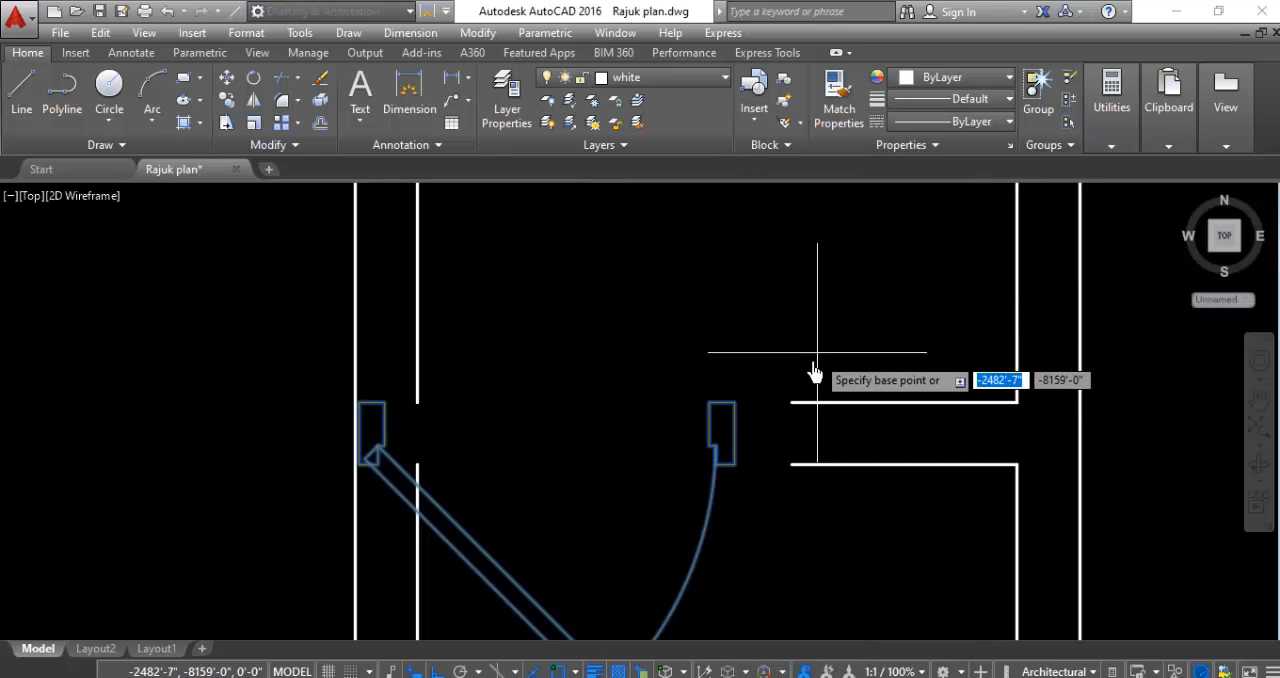
pyautogui.click(734, 406)
pyautogui.click(785, 414)
pyautogui.scroll(-6, 757, 335)
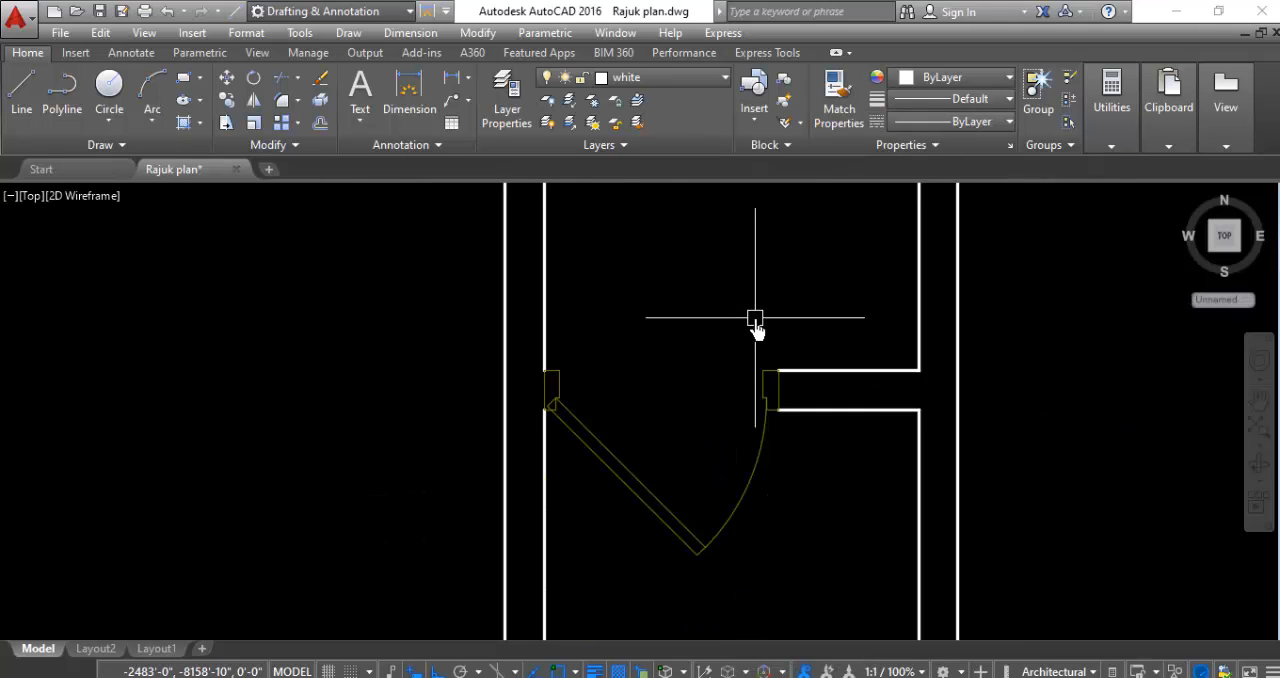
# - Copy the larger door in the central hall into the southeast room, just below the opening in its north wall
pyautogui.scroll(3, 730, 335)
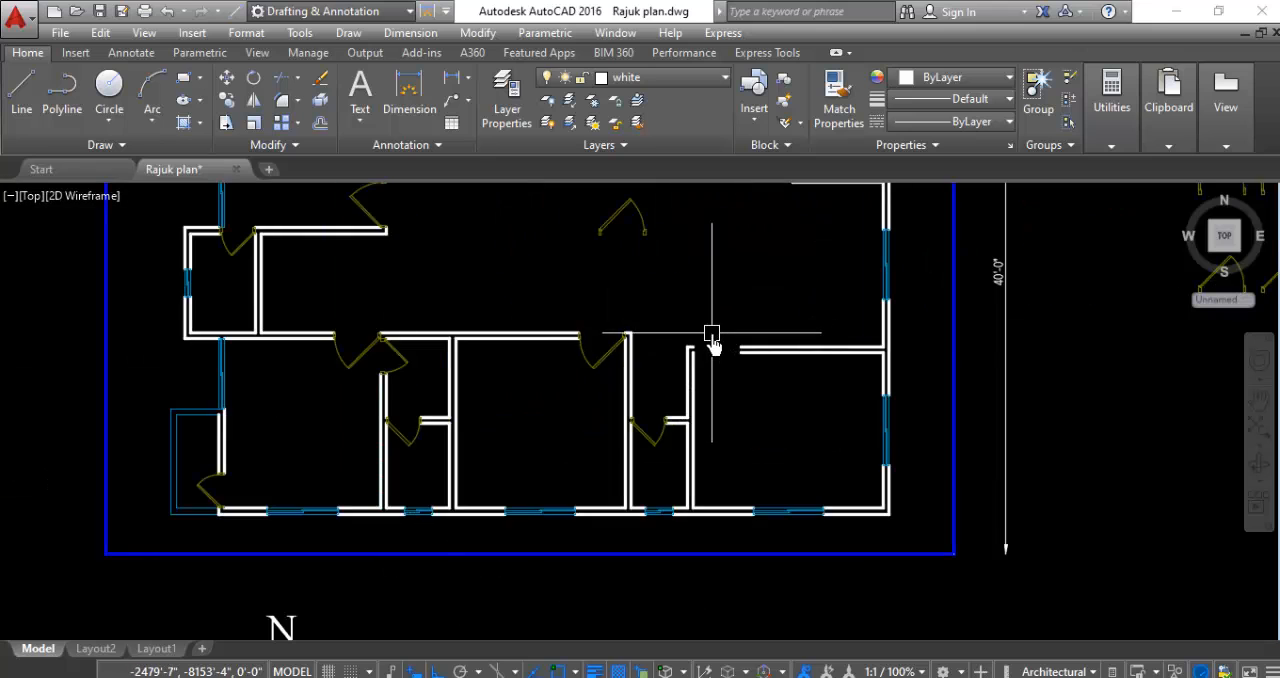
pyautogui.scroll(-2, 714, 343)
pyautogui.scroll(4, 737, 380)
pyautogui.click(691, 272)
pyautogui.click(543, 328)
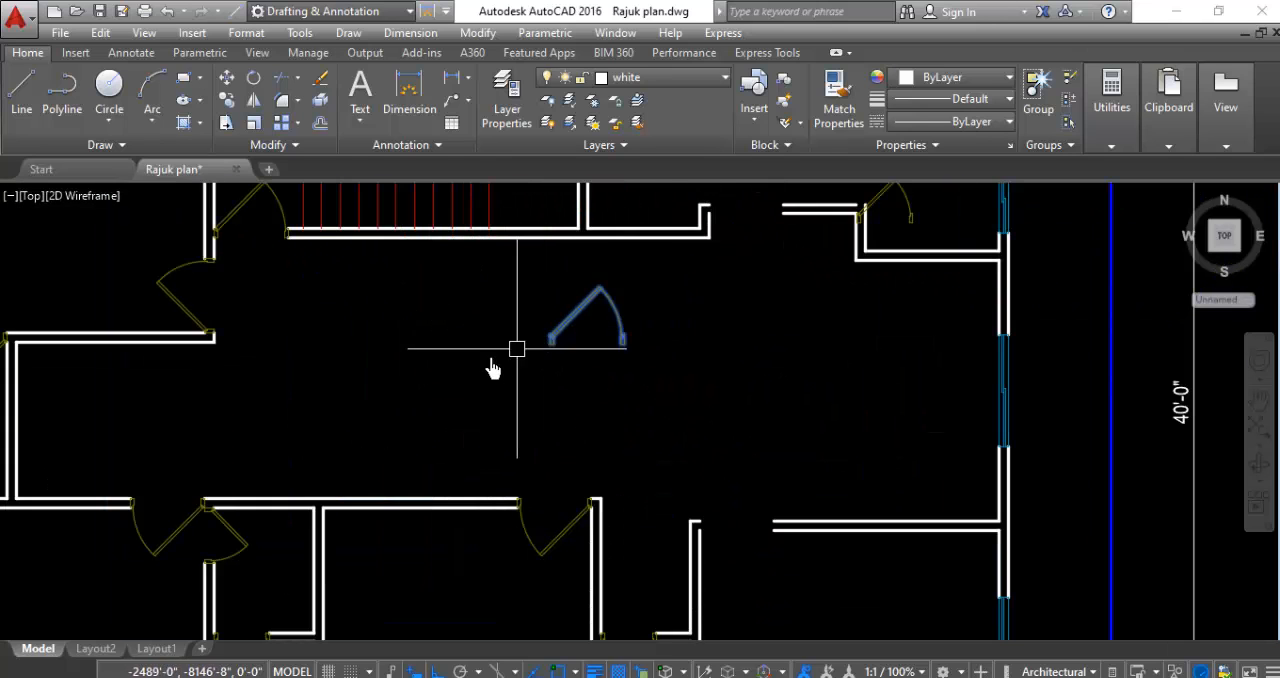
pyautogui.rightClick(489, 362)
pyautogui.click(542, 358)
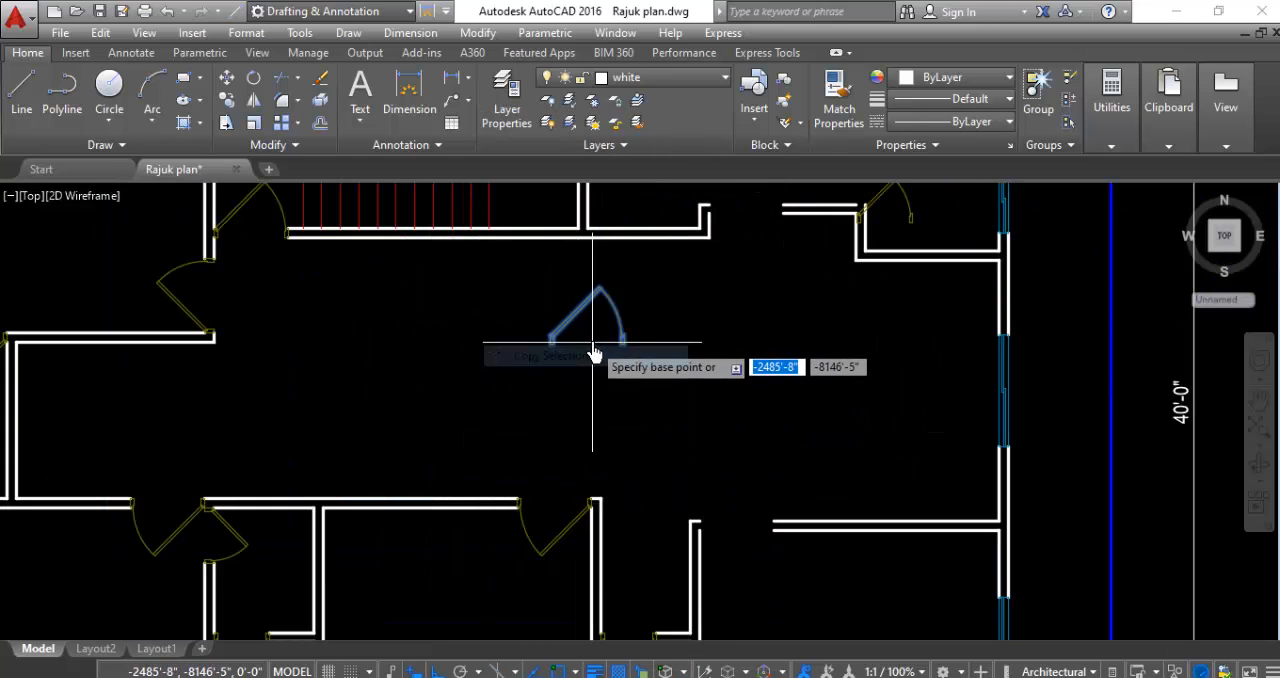
pyautogui.click(595, 343)
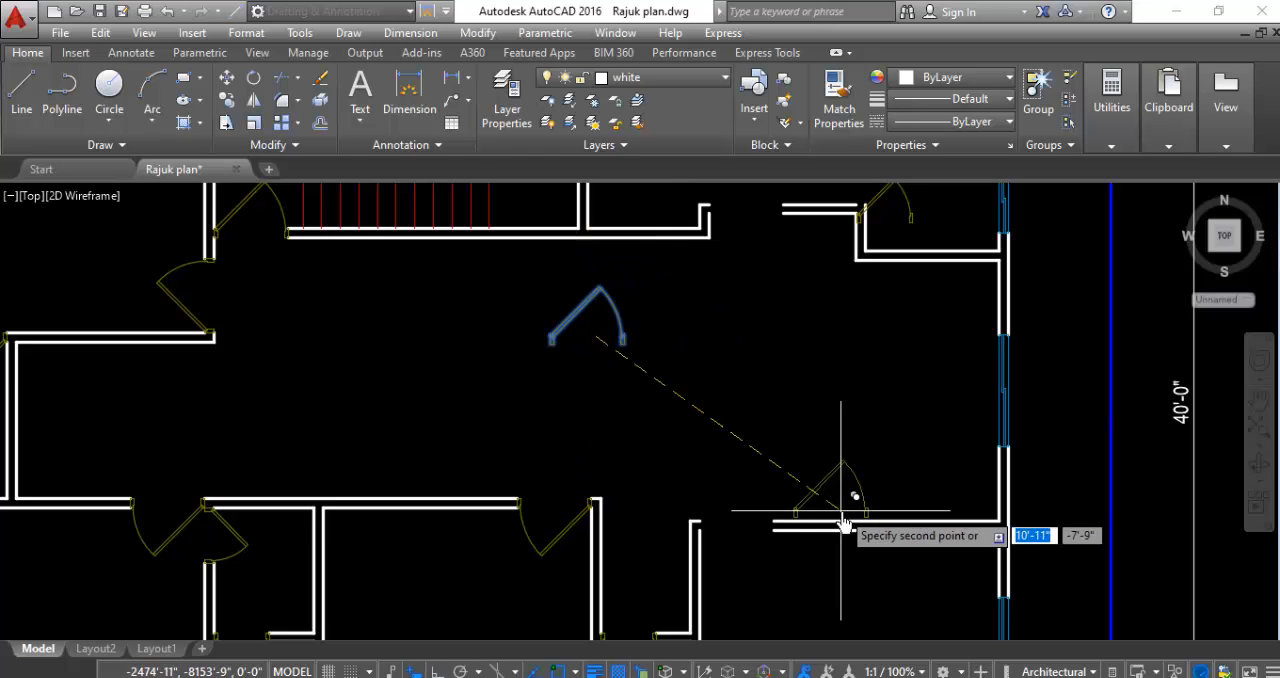
pyautogui.scroll(-2, 813, 302)
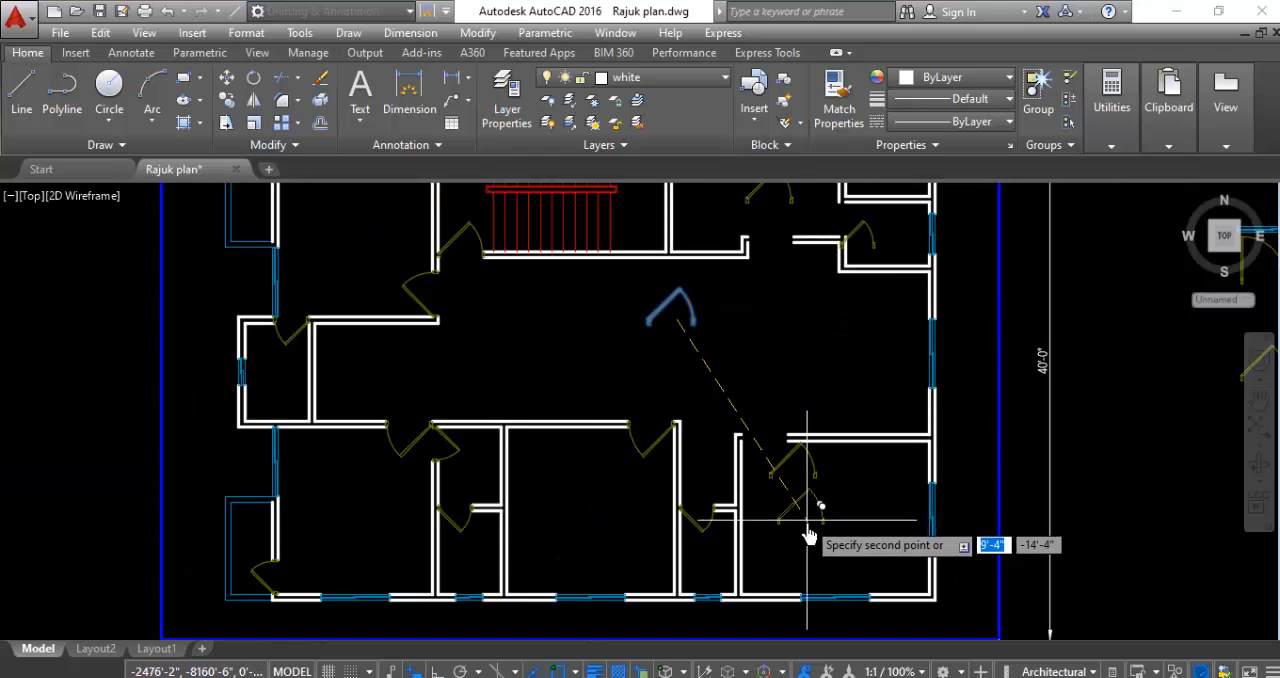
pyautogui.press('Escape')
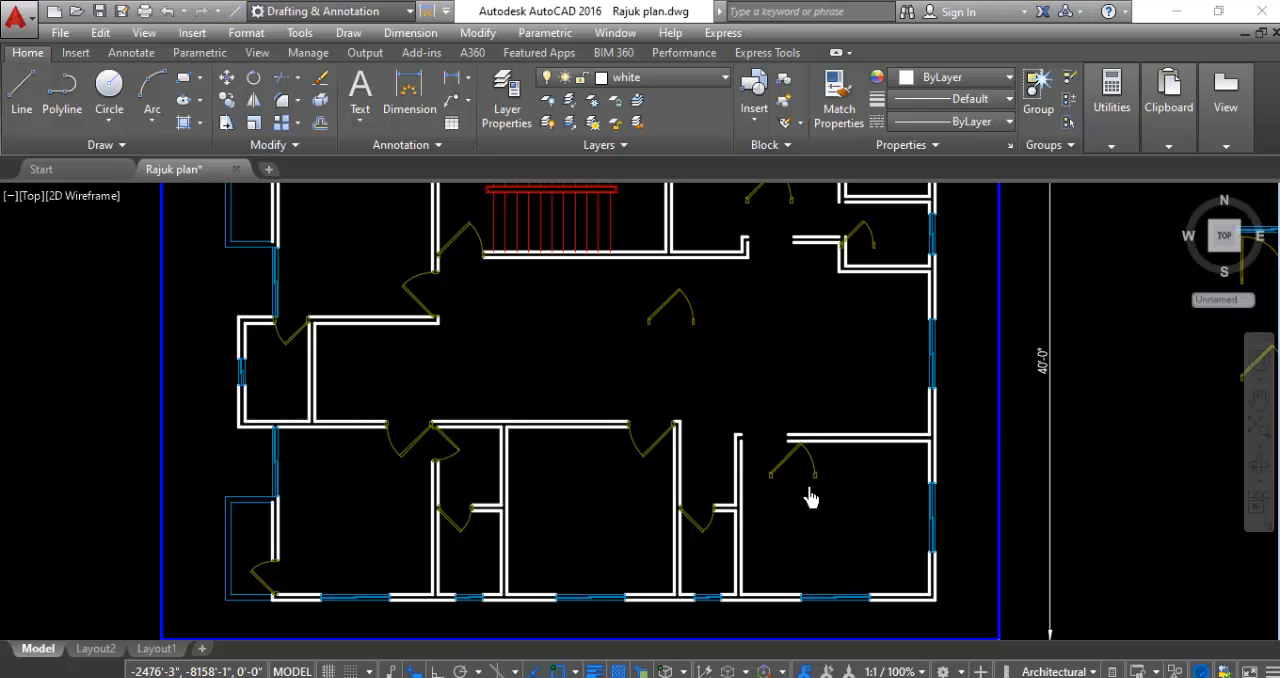
# - Rotate the larger door in the southeast room 180 degrees about its left jamb
pyautogui.scroll(5, 810, 498)
pyautogui.click(871, 414)
pyautogui.click(790, 515)
pyautogui.rightClick(785, 523)
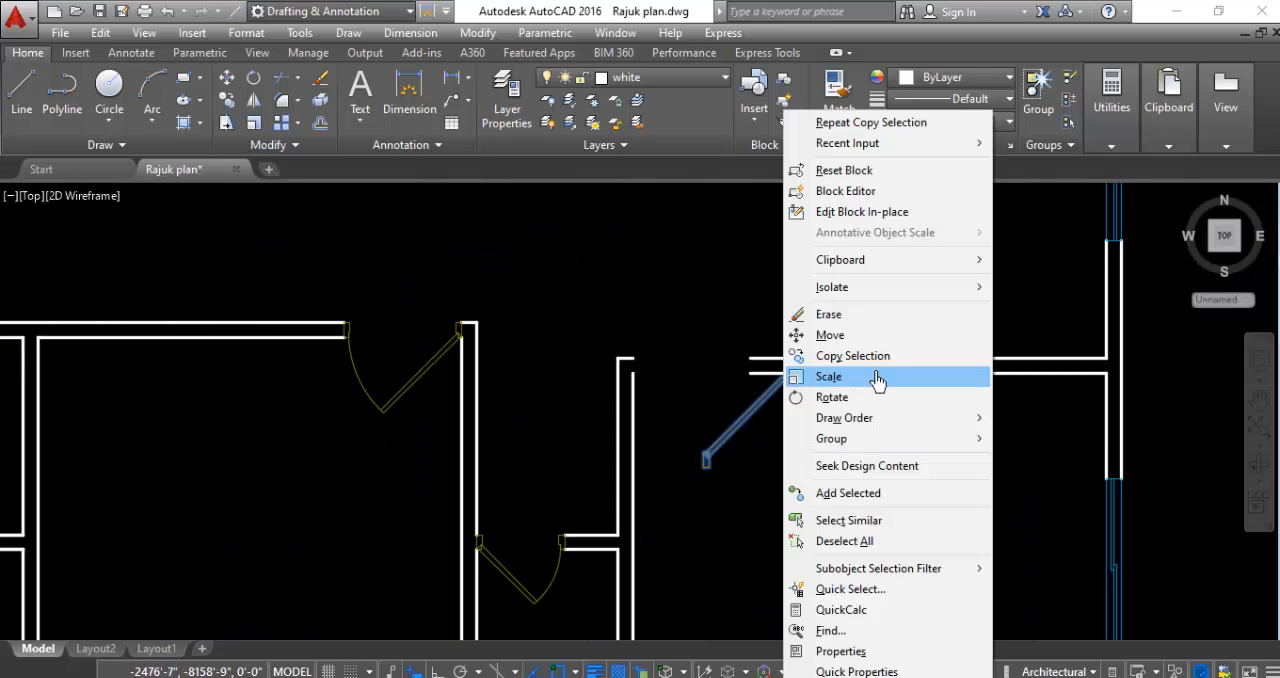
pyautogui.click(829, 397)
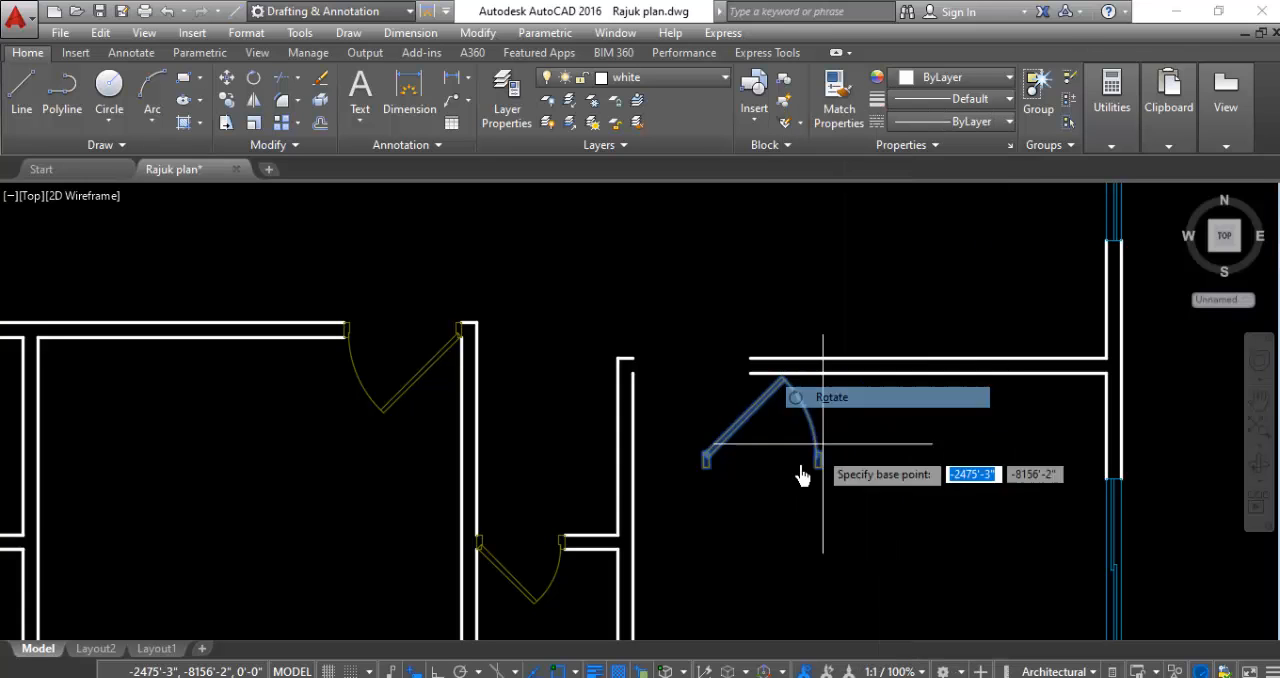
pyautogui.click(703, 477)
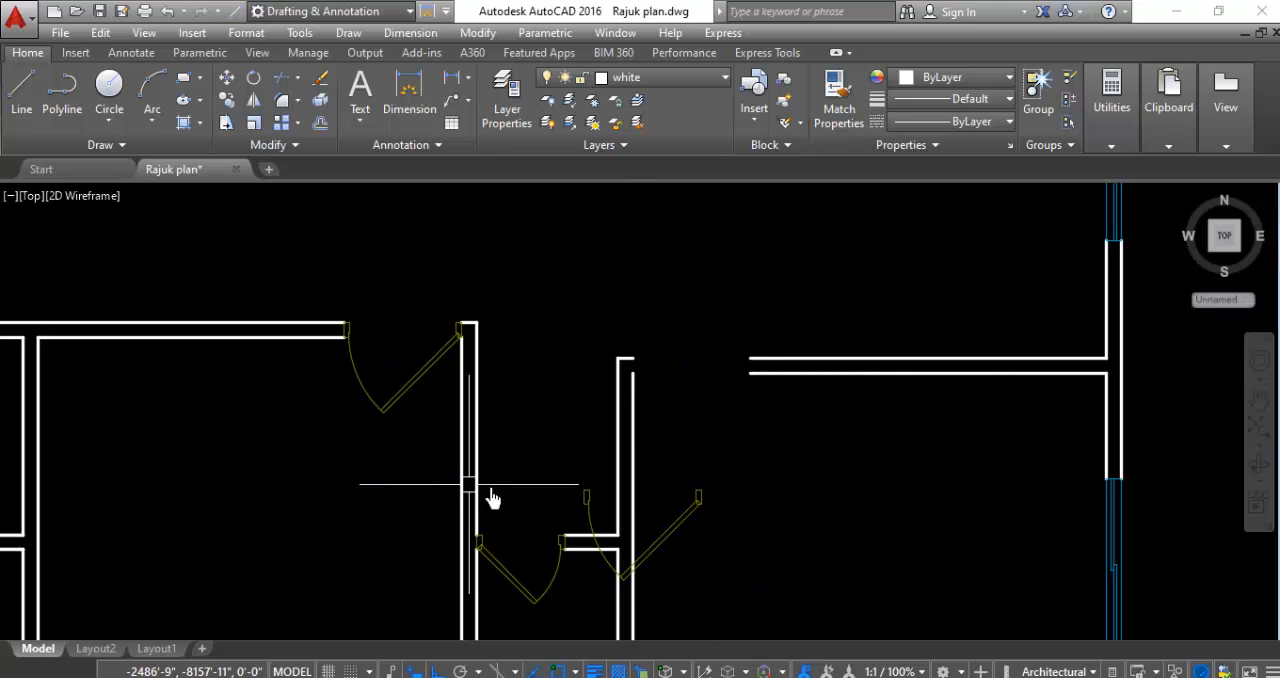
# - Mirror the rotated larger door about a vertical line along its hinge jamb's east edge, erasing the source
pyautogui.click(832, 445)
pyautogui.click(663, 571)
pyautogui.rightClick(810, 475)
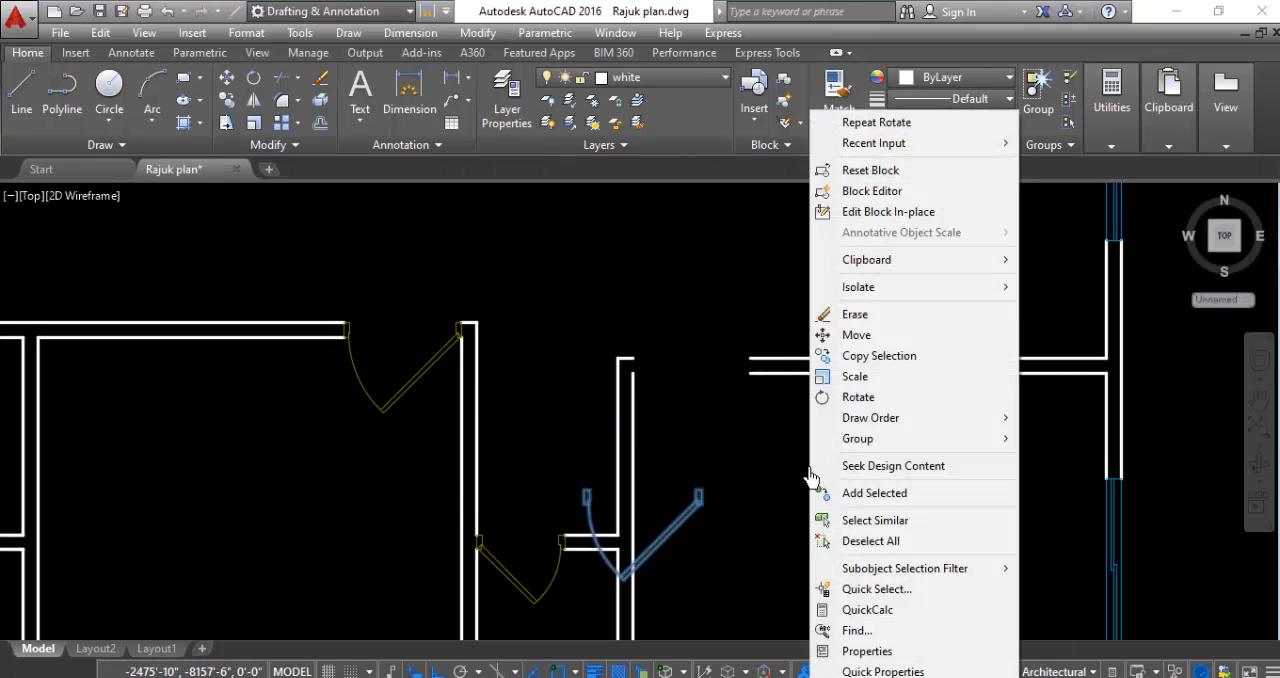
pyautogui.click(777, 480)
pyautogui.click(770, 475)
pyautogui.write('m')
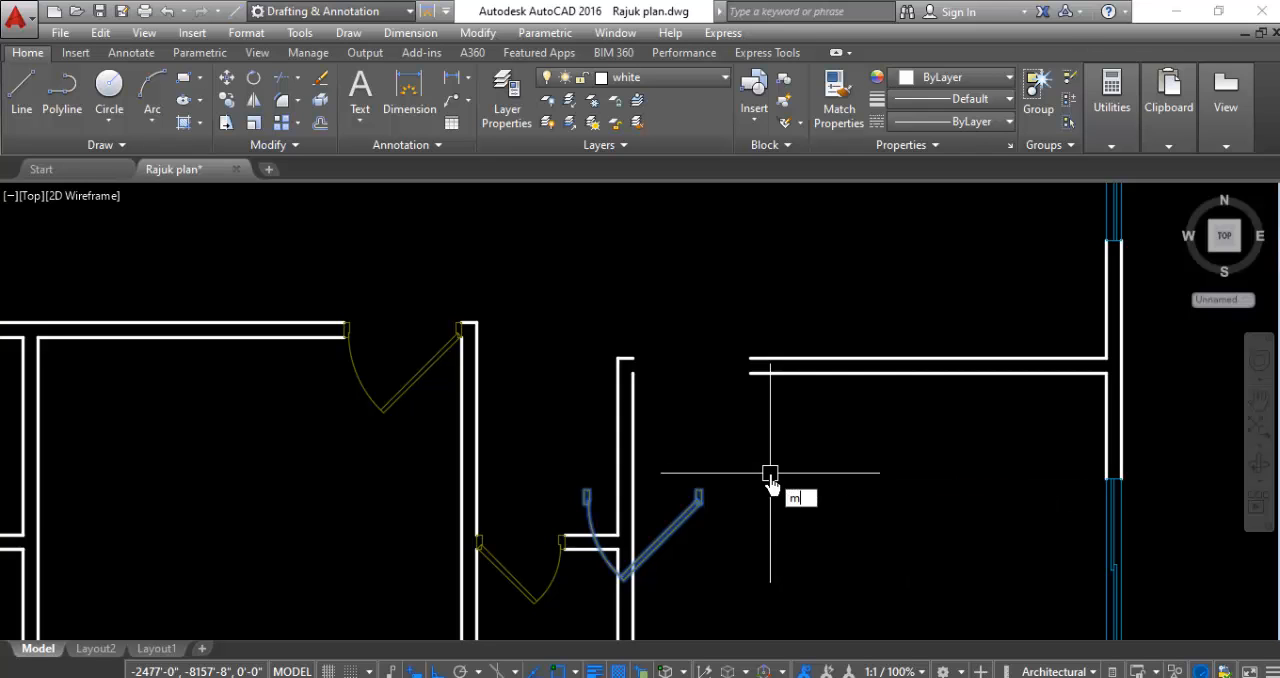
pyautogui.write('i')
pyautogui.press('Return')
pyautogui.scroll(4, 655, 500)
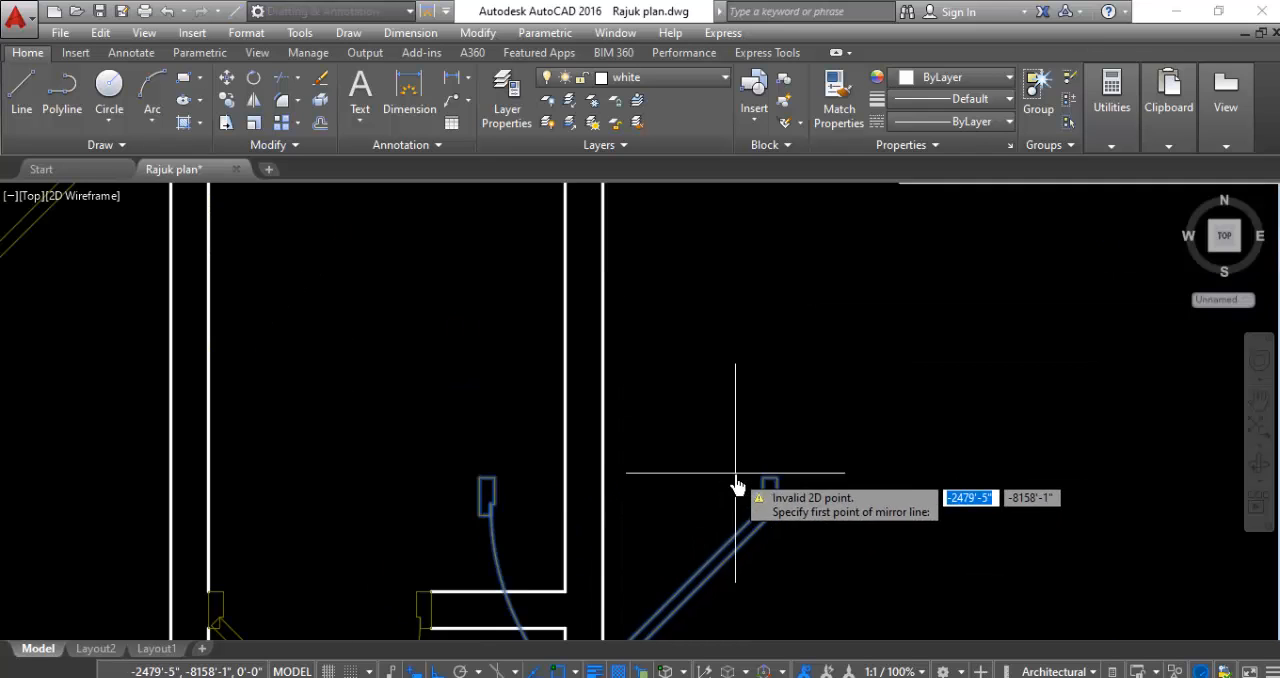
pyautogui.scroll(3, 740, 488)
pyautogui.click(826, 494)
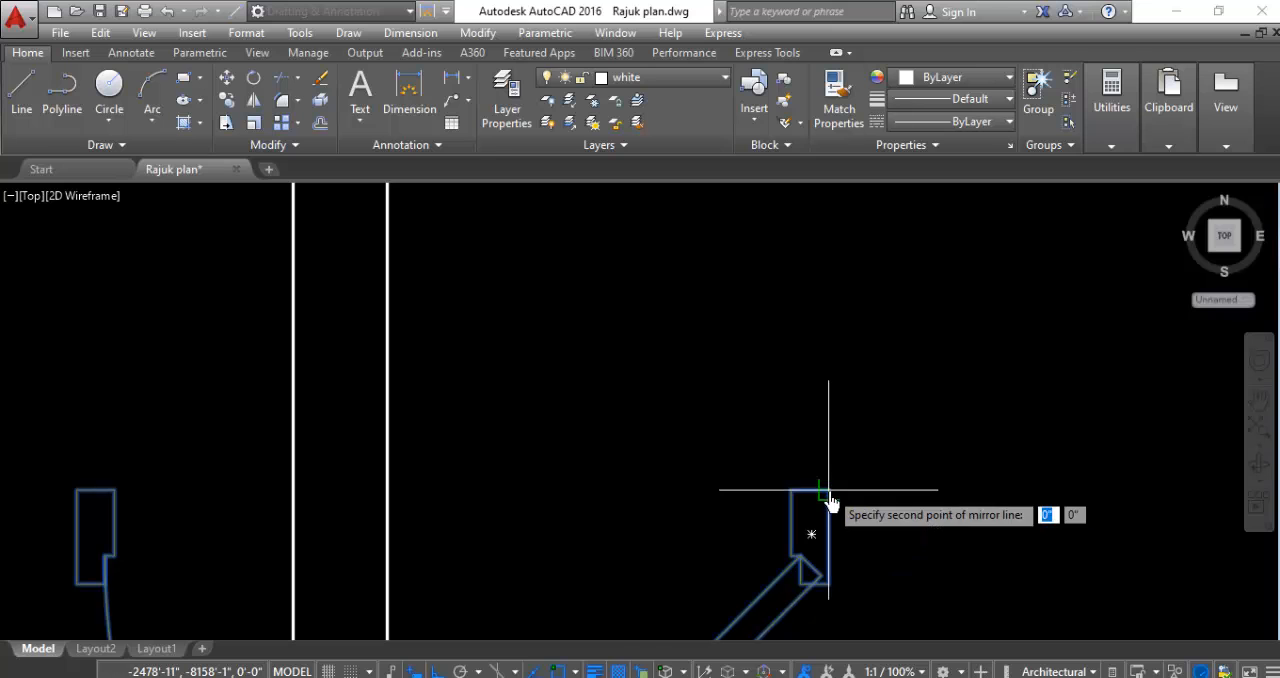
pyautogui.scroll(-2, 829, 500)
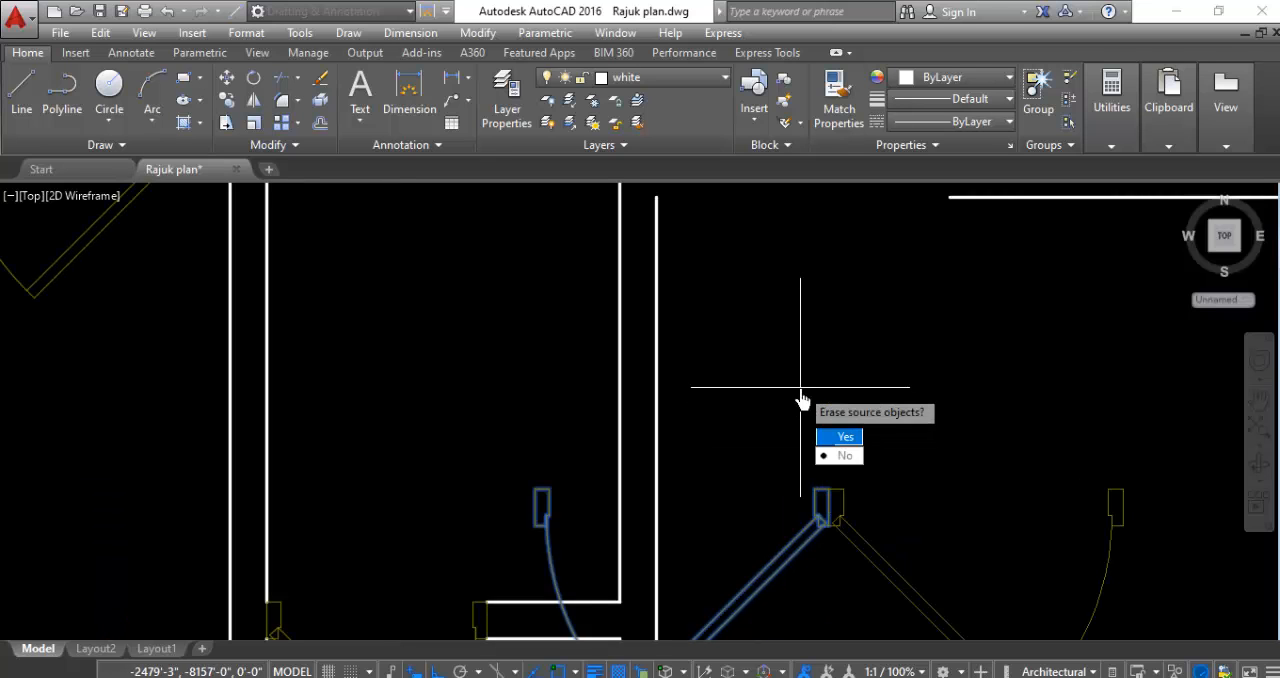
pyautogui.press('Return')
# - Move the mirrored larger door by its hinge jamb's upper west corner into the opening at the west end of the southeast room's north wall
pyautogui.scroll(-3, 760, 328)
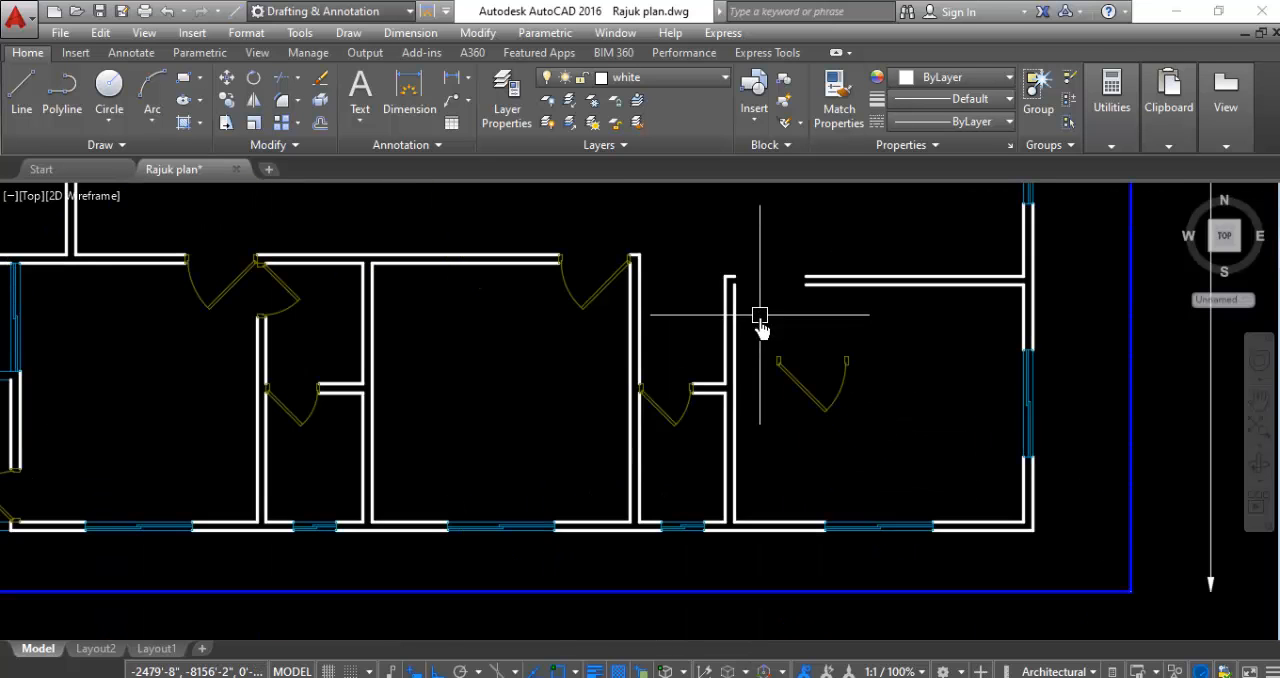
pyautogui.click(783, 420)
pyautogui.rightClick(779, 418)
pyautogui.click(808, 334)
pyautogui.scroll(4, 790, 364)
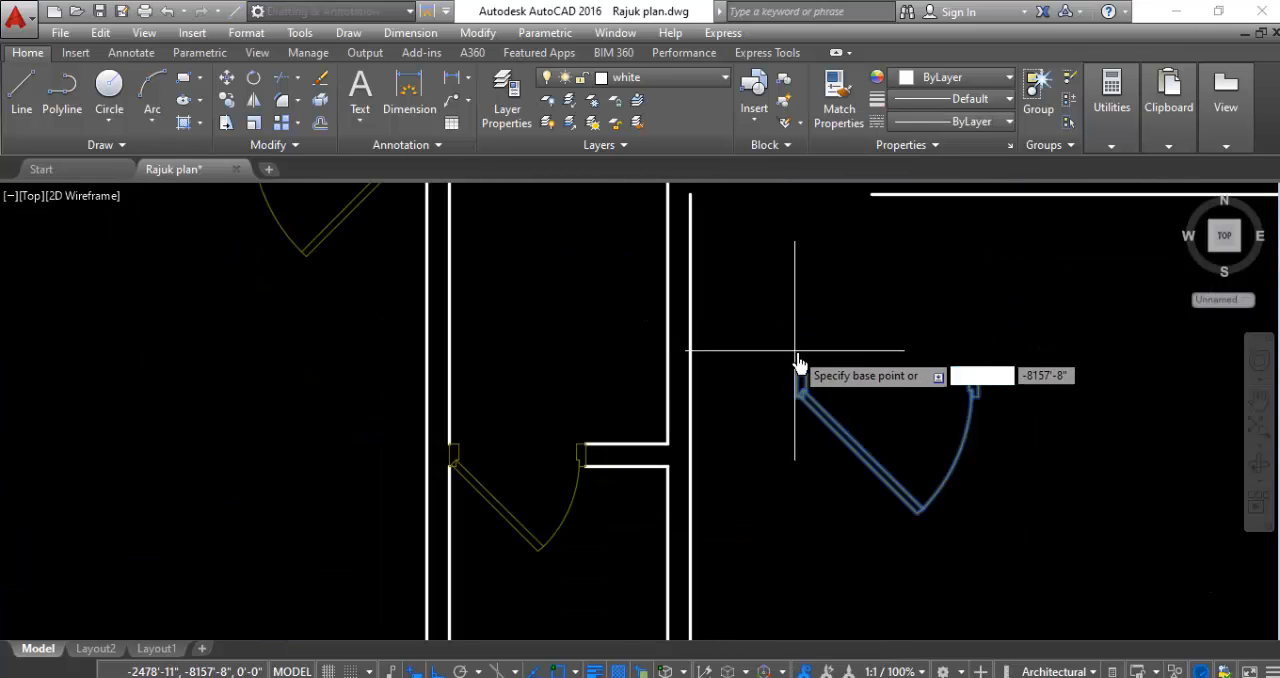
pyautogui.scroll(5, 790, 380)
pyautogui.click(786, 400)
pyautogui.scroll(-6, 760, 430)
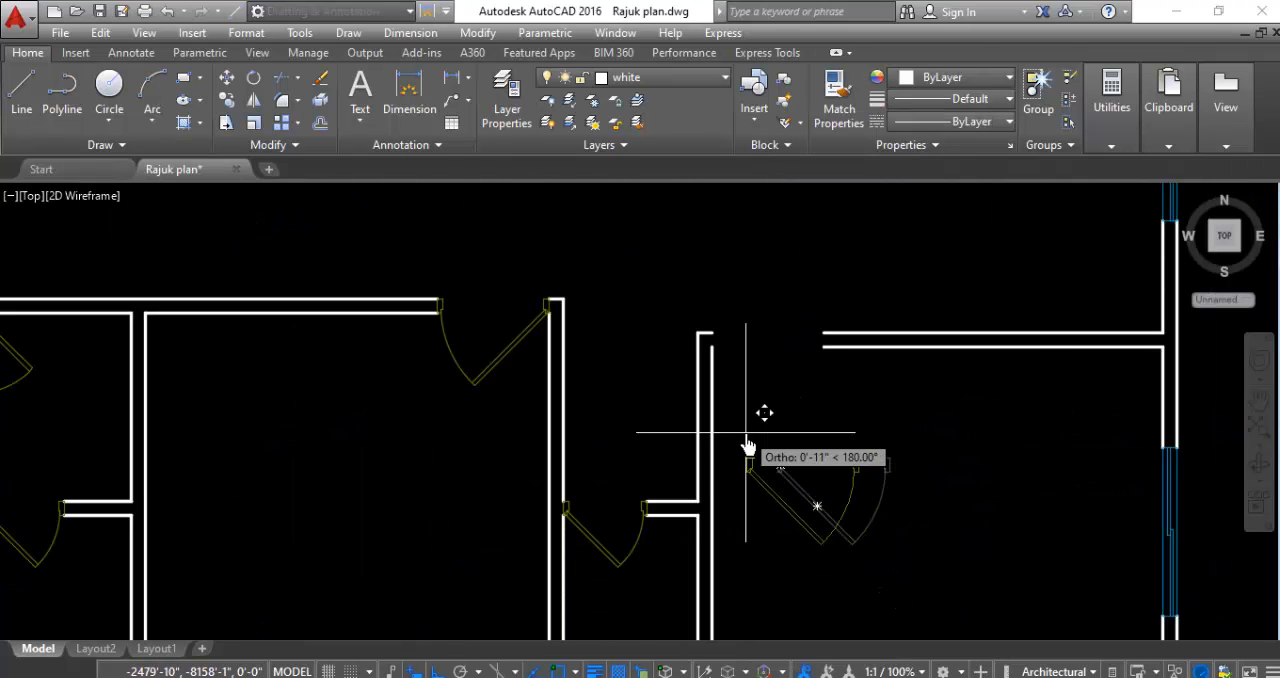
pyautogui.scroll(4, 715, 345)
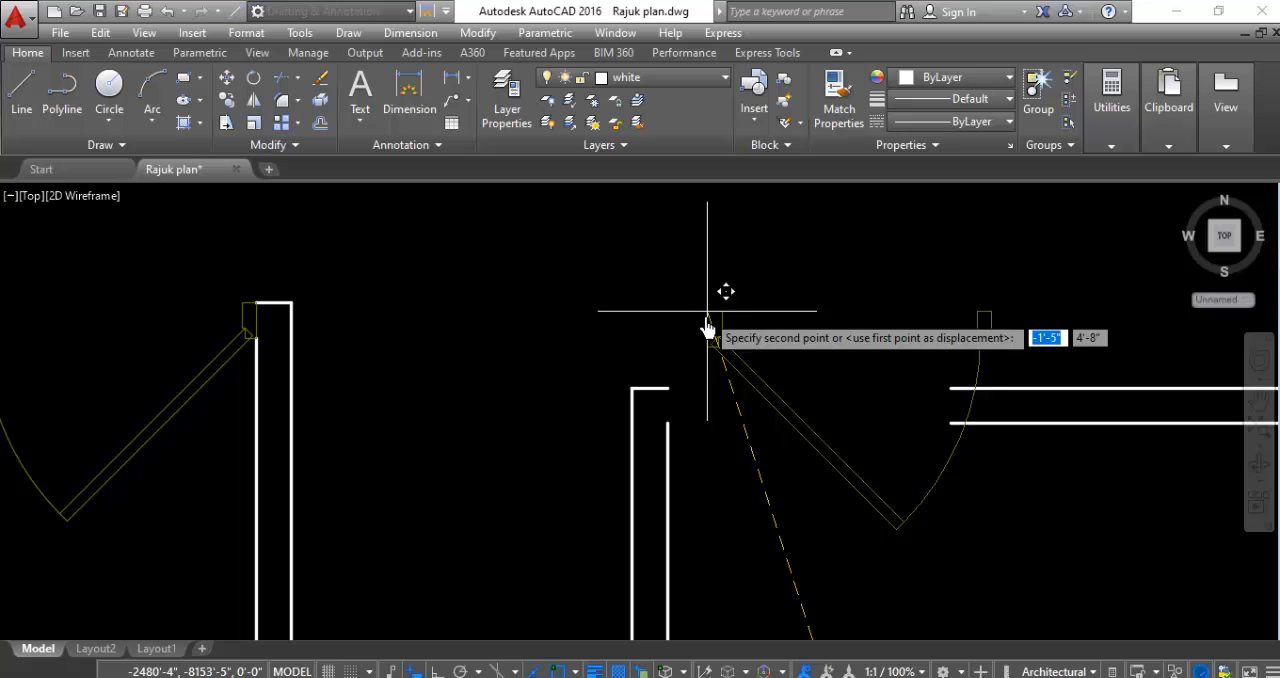
pyautogui.click(667, 394)
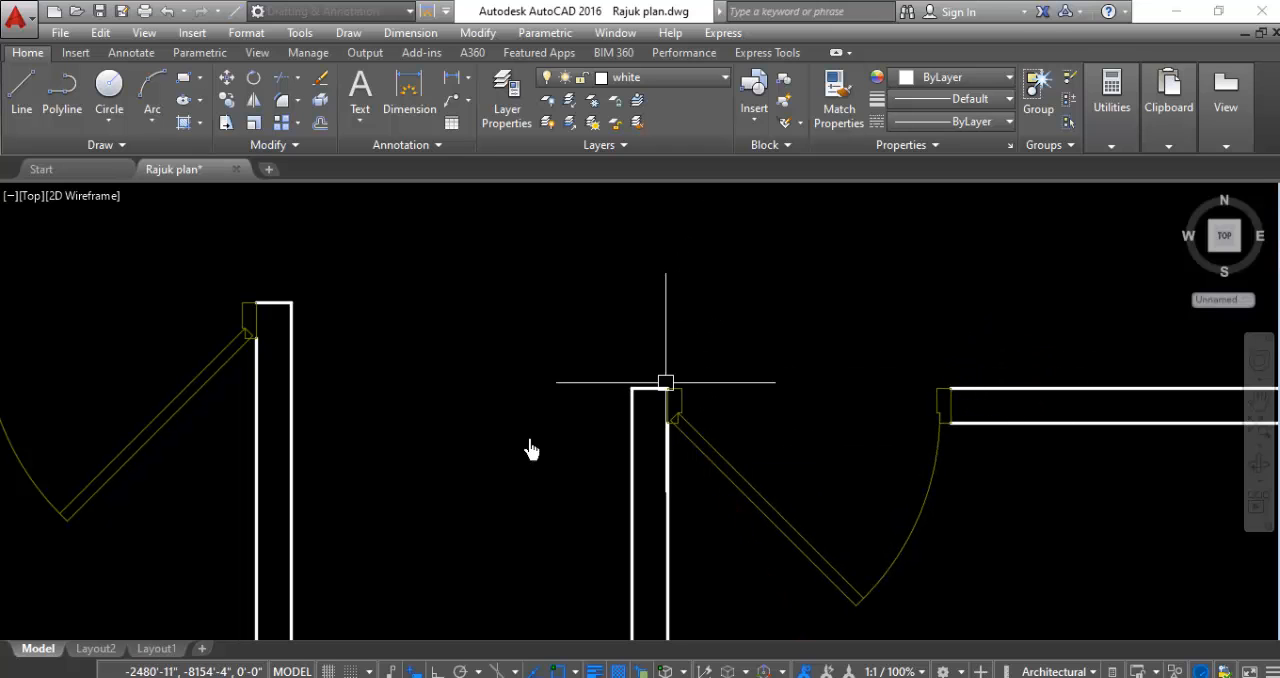
# - Move the larger door in the room east of the stairs by its hinge jamb's lower west corner into that room's south wall opening
pyautogui.scroll(10, 571, 345)
pyautogui.scroll(-9, 565, 360)
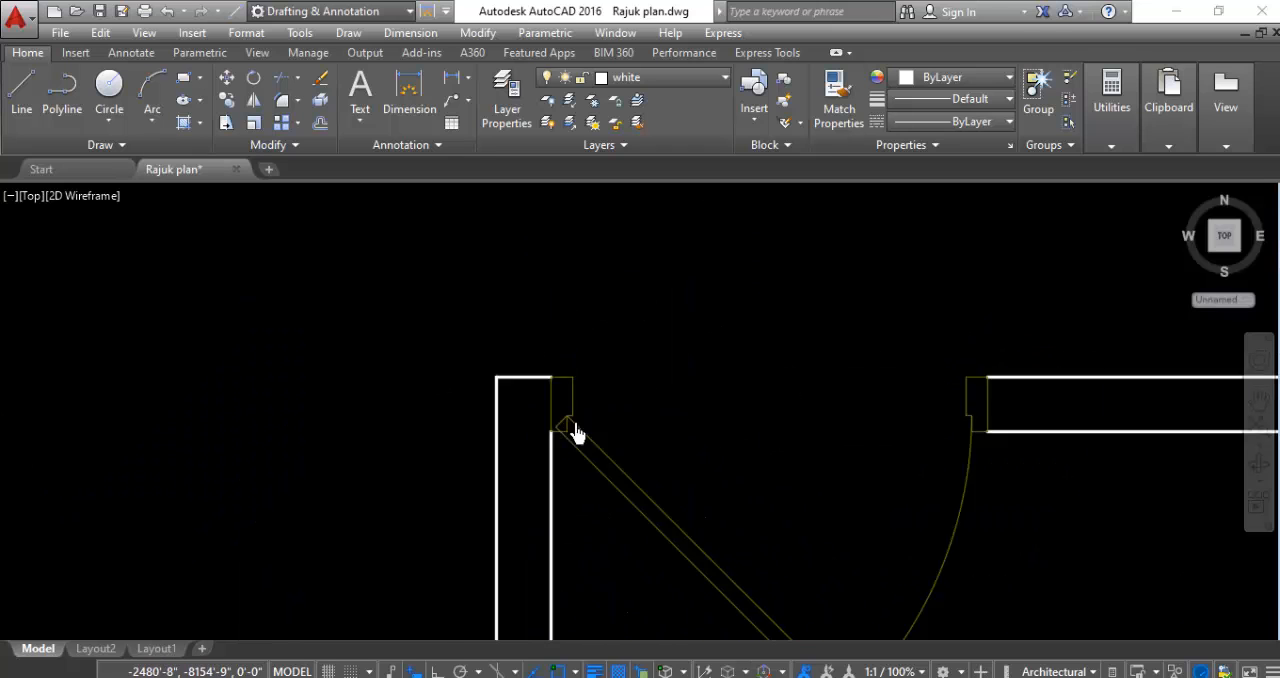
pyautogui.scroll(-5, 576, 430)
pyautogui.scroll(-2, 695, 430)
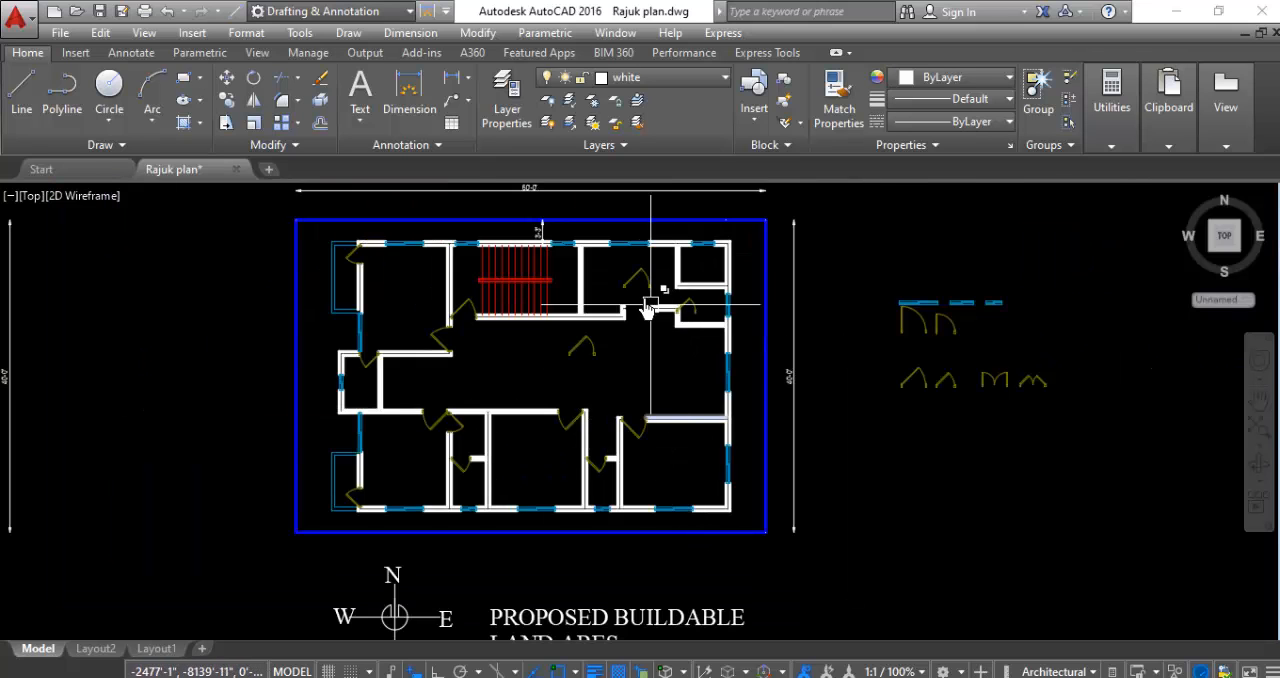
pyautogui.scroll(6, 651, 277)
pyautogui.click(583, 256)
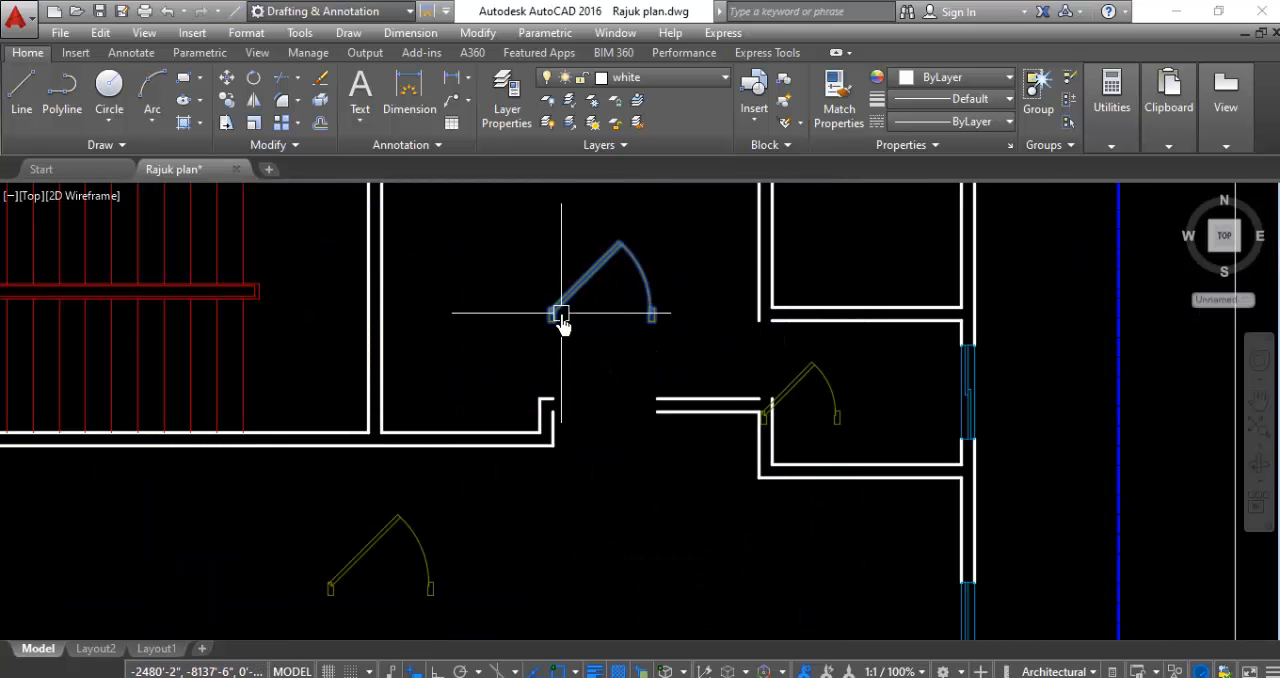
pyautogui.rightClick(513, 330)
pyautogui.click(555, 340)
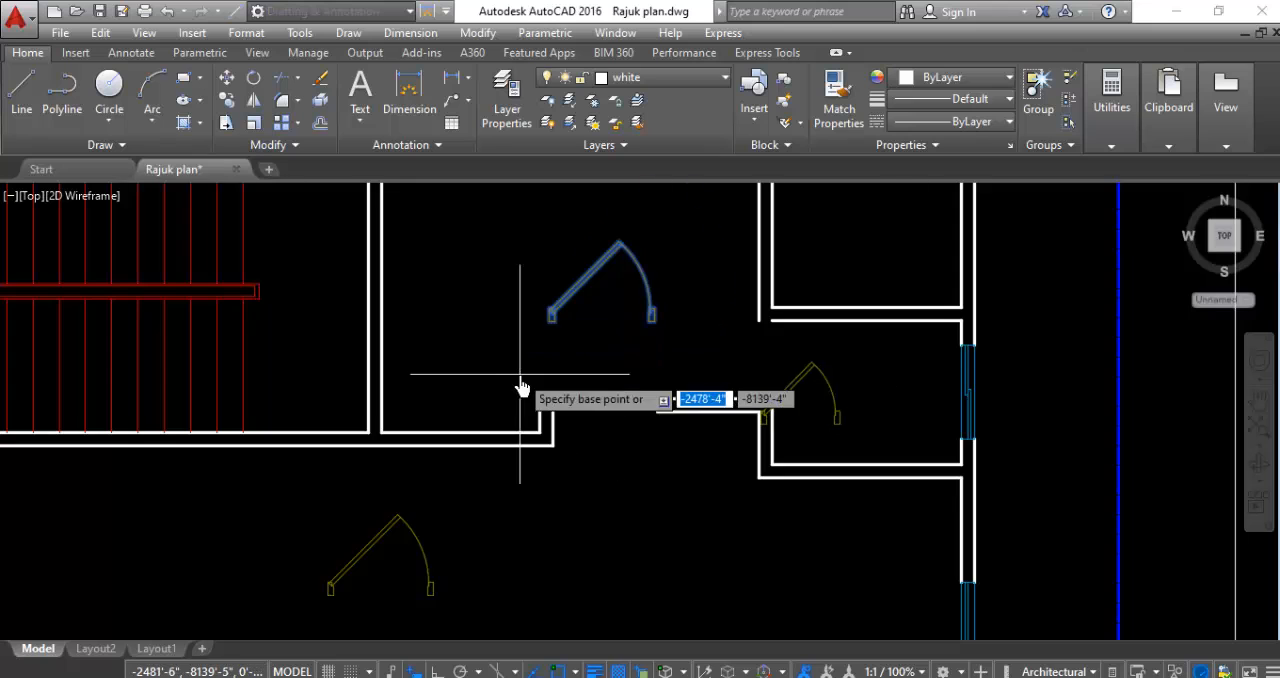
pyautogui.scroll(5, 520, 386)
pyautogui.click(577, 258)
pyautogui.scroll(-3, 614, 314)
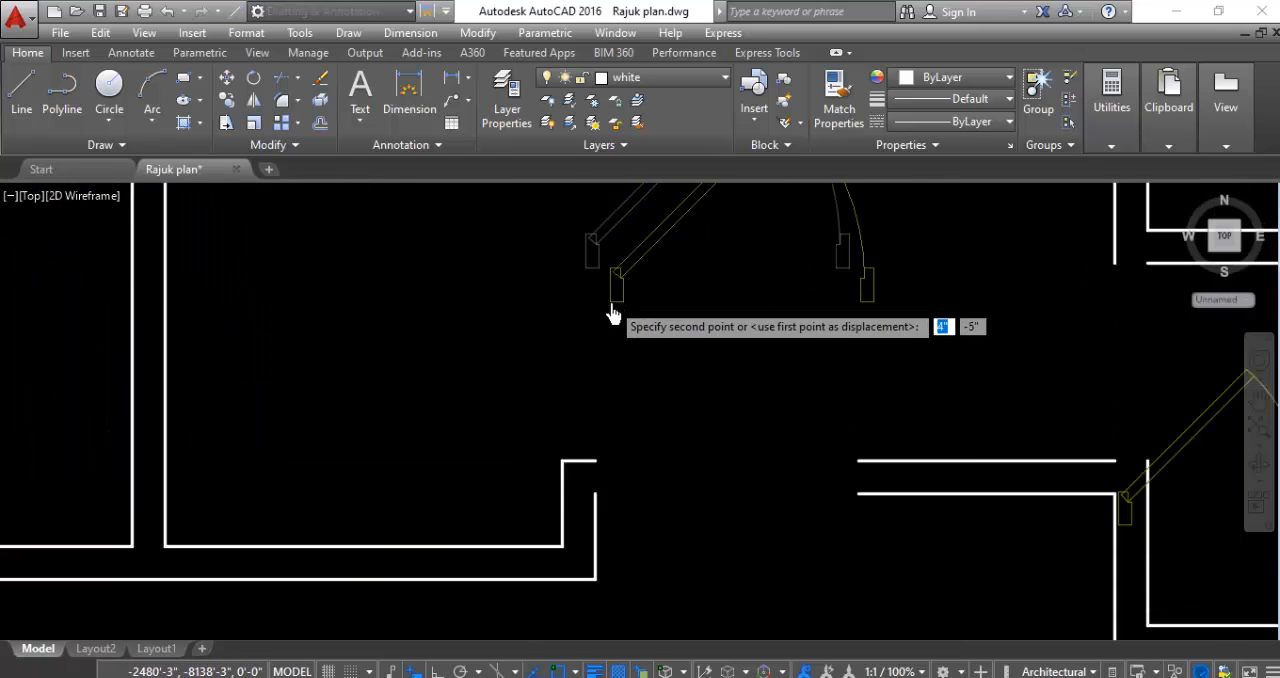
pyautogui.scroll(4, 617, 443)
pyautogui.click(573, 420)
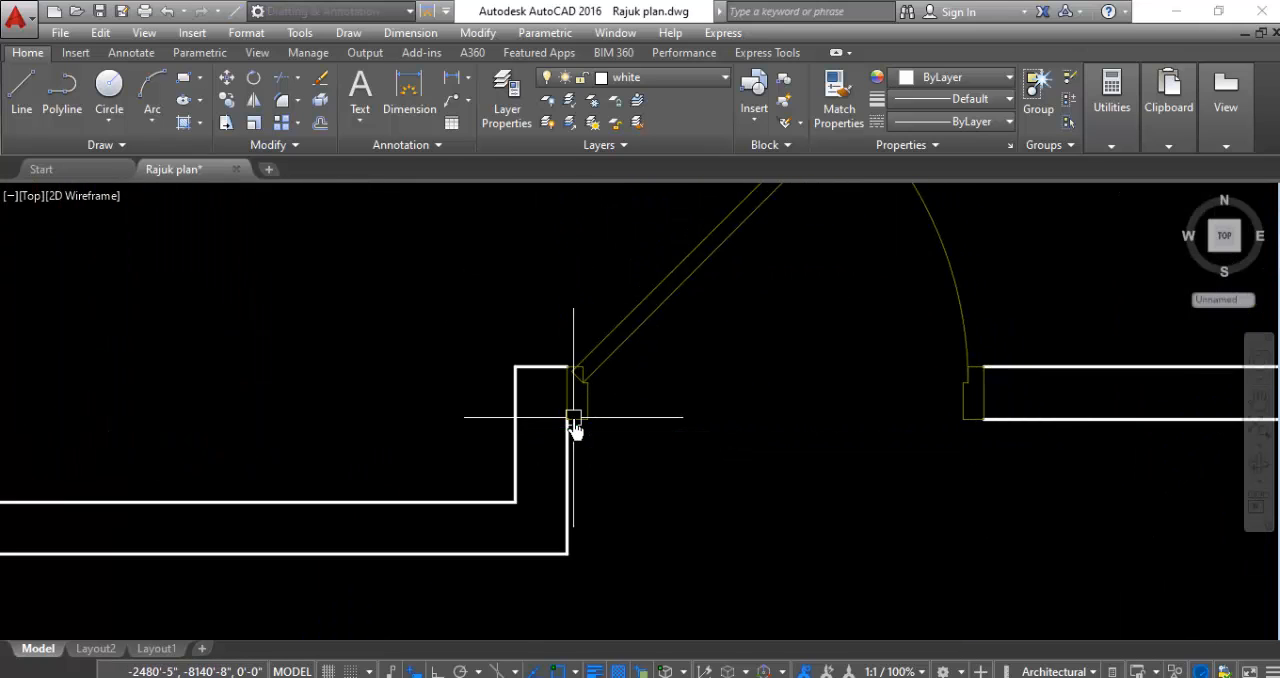
# - Rotate the small door in the small room on the northeast side 90 degrees clockwise about its free jamb's lower east corner
pyautogui.scroll(-4, 700, 375)
pyautogui.scroll(3, 743, 354)
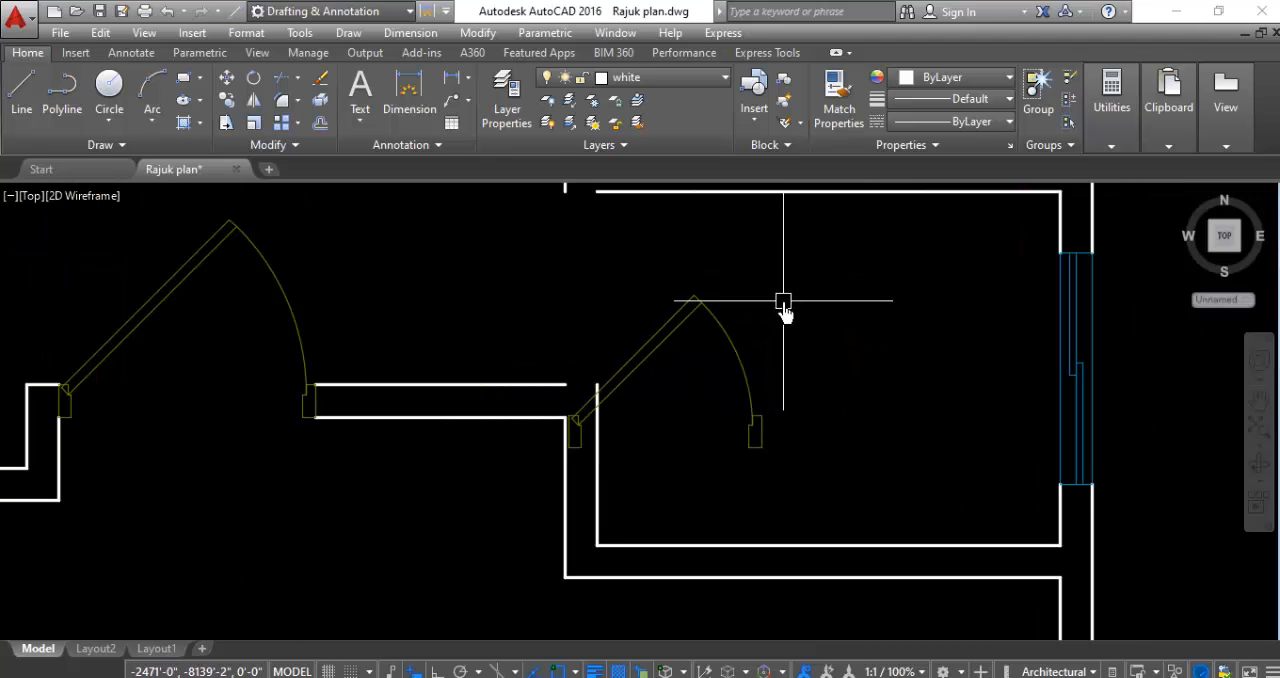
pyautogui.rightClick(720, 400)
pyautogui.click(770, 397)
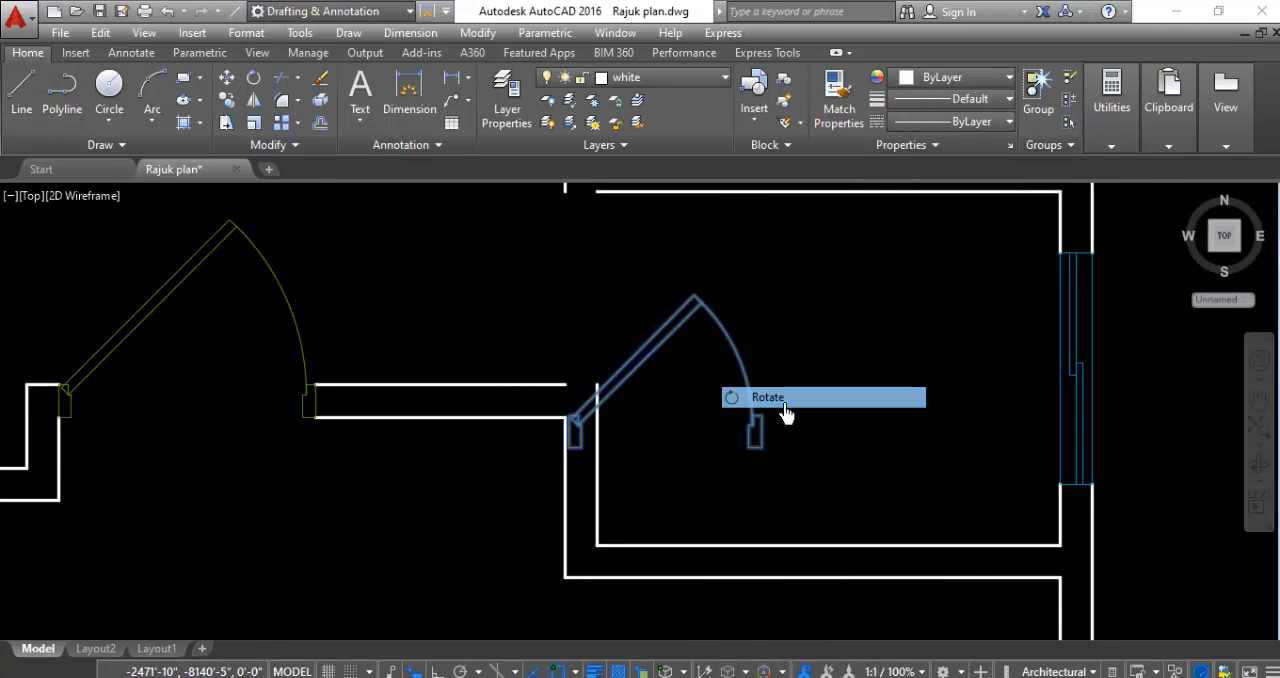
pyautogui.click(757, 434)
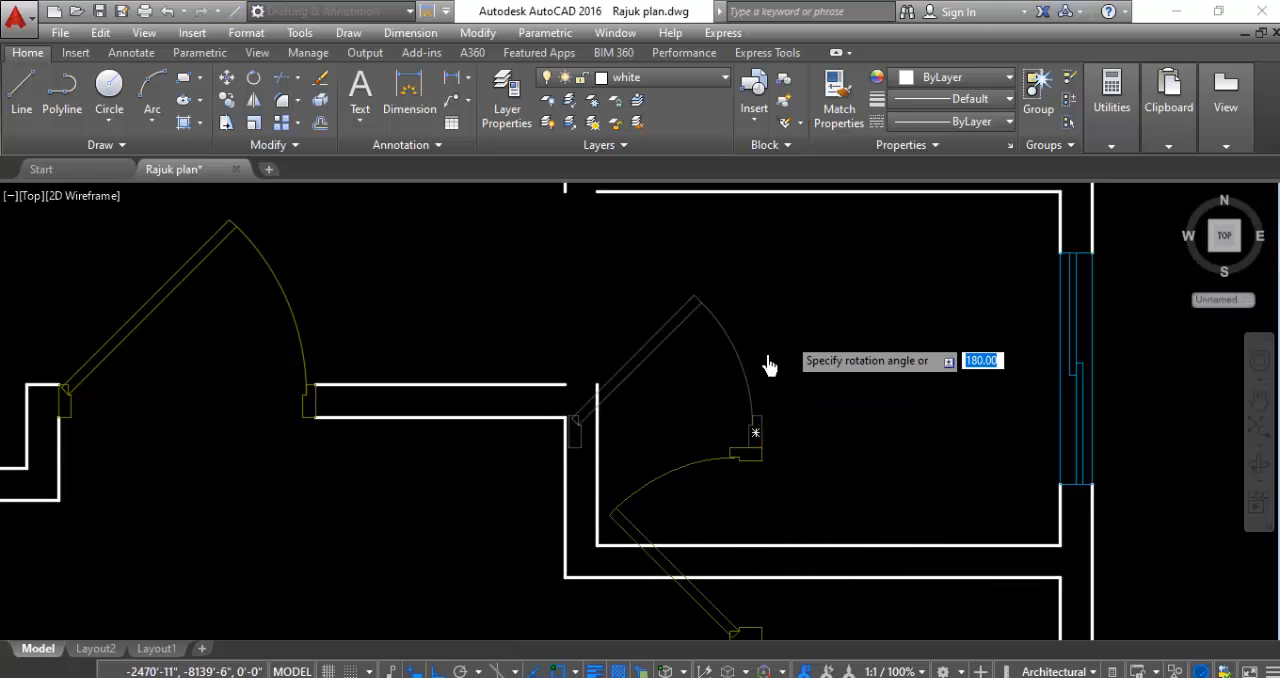
pyautogui.scroll(-4, 571, 391)
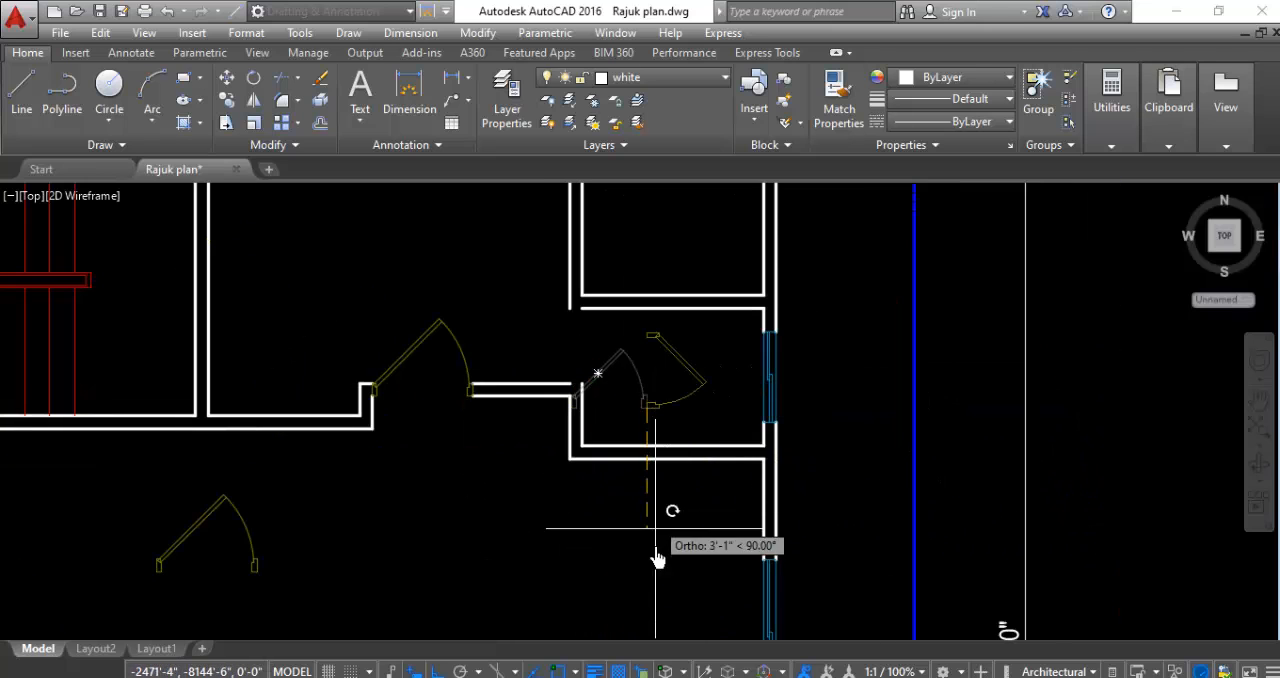
pyautogui.scroll(4, 697, 362)
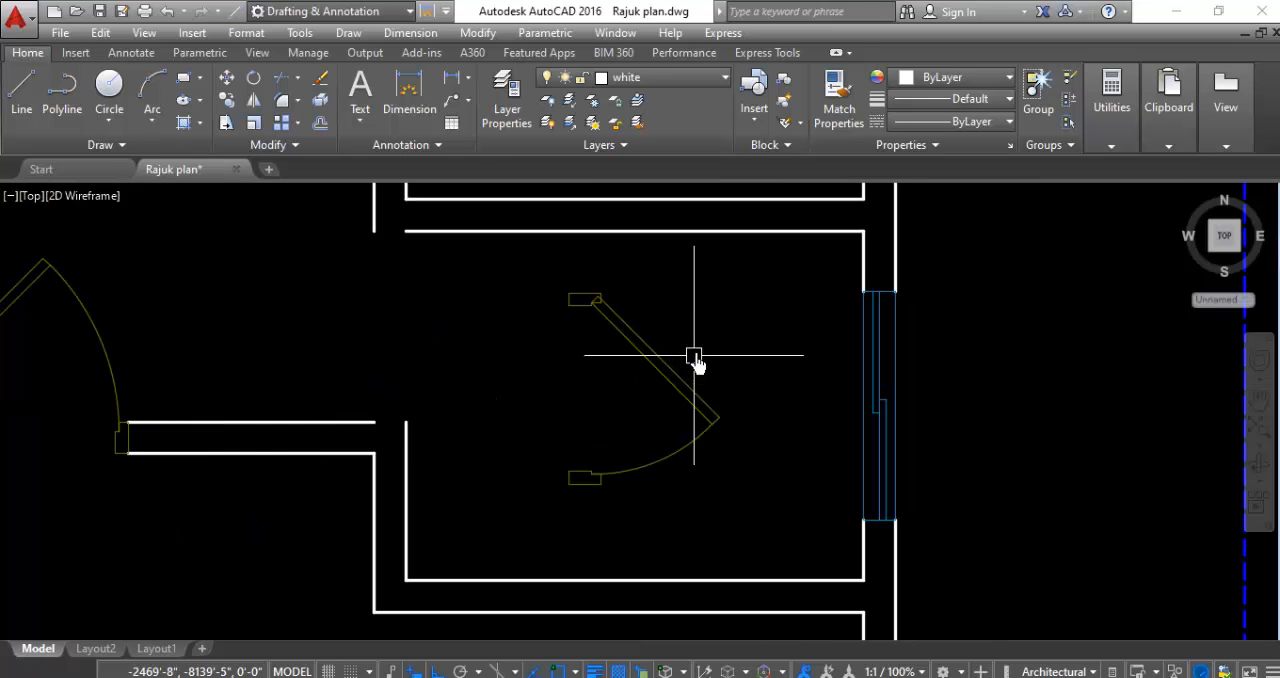
# - Move the rotated small door by its hinge jamb's upper west corner into the west wall opening of the small northeast room
pyautogui.click(609, 398)
pyautogui.rightClick(537, 413)
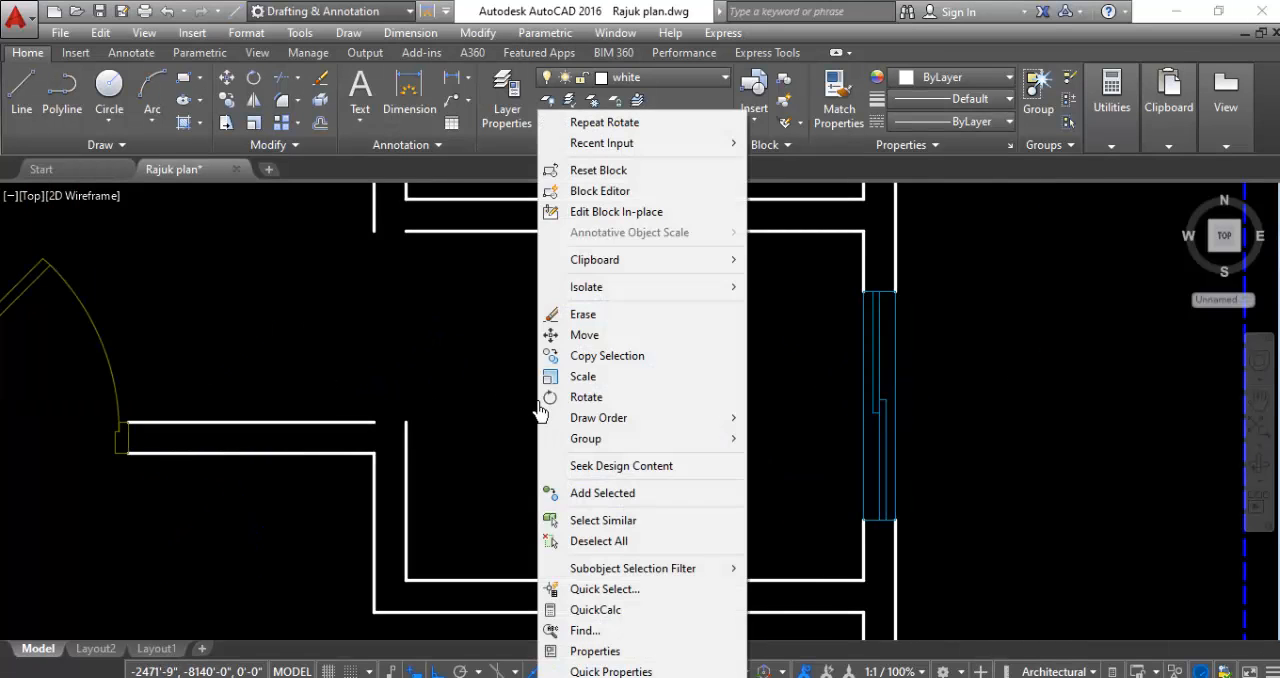
pyautogui.click(575, 333)
pyautogui.click(575, 298)
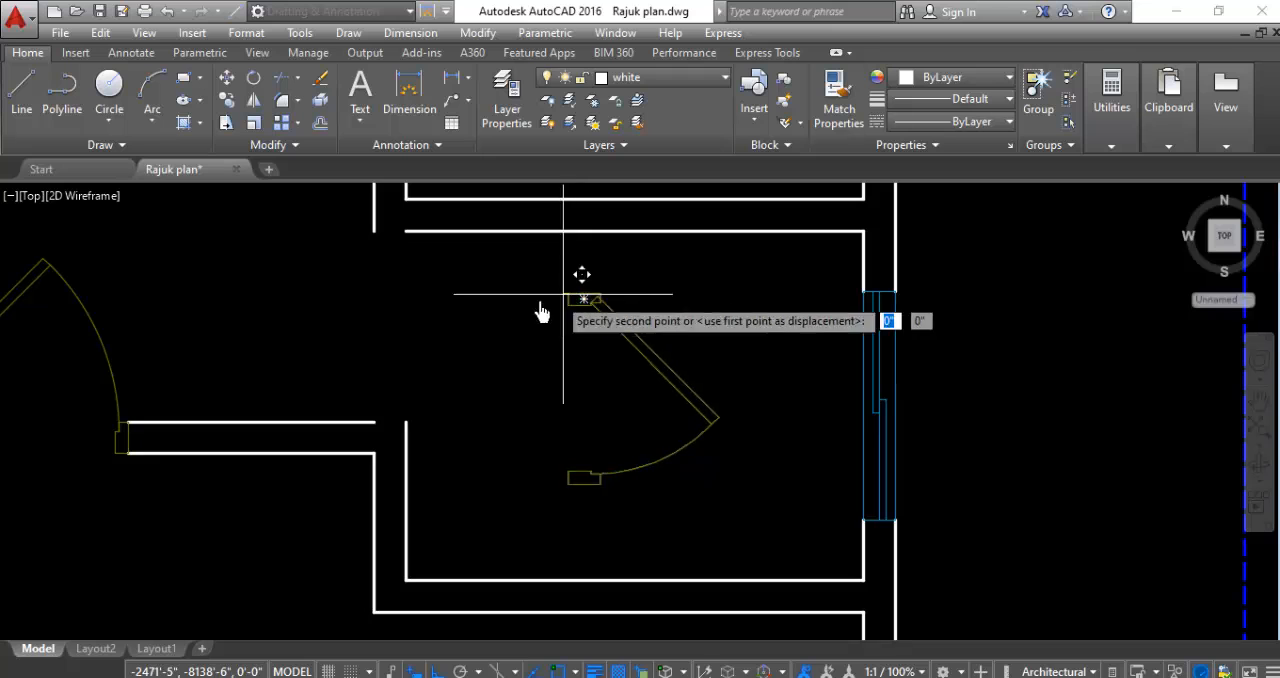
pyautogui.click(375, 238)
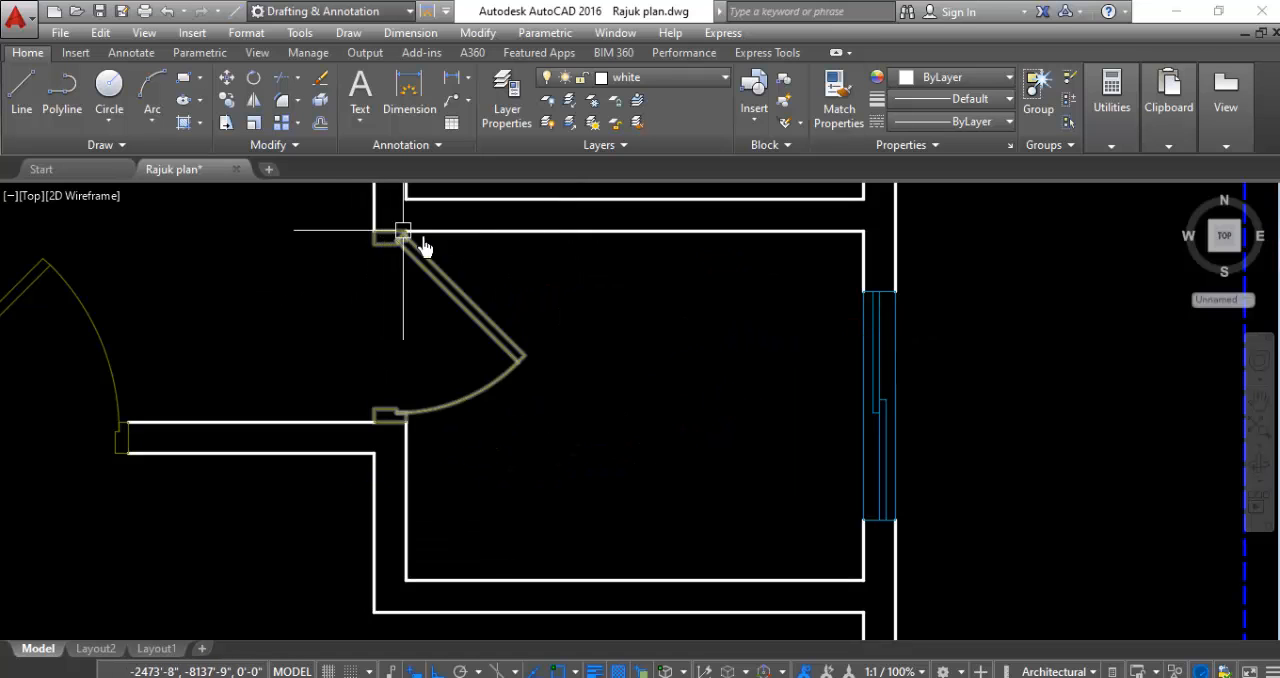
# - Erase the leftover larger door lying loose in the central hall south of the stairs
pyautogui.scroll(-5, 505, 287)
pyautogui.scroll(-2, 676, 398)
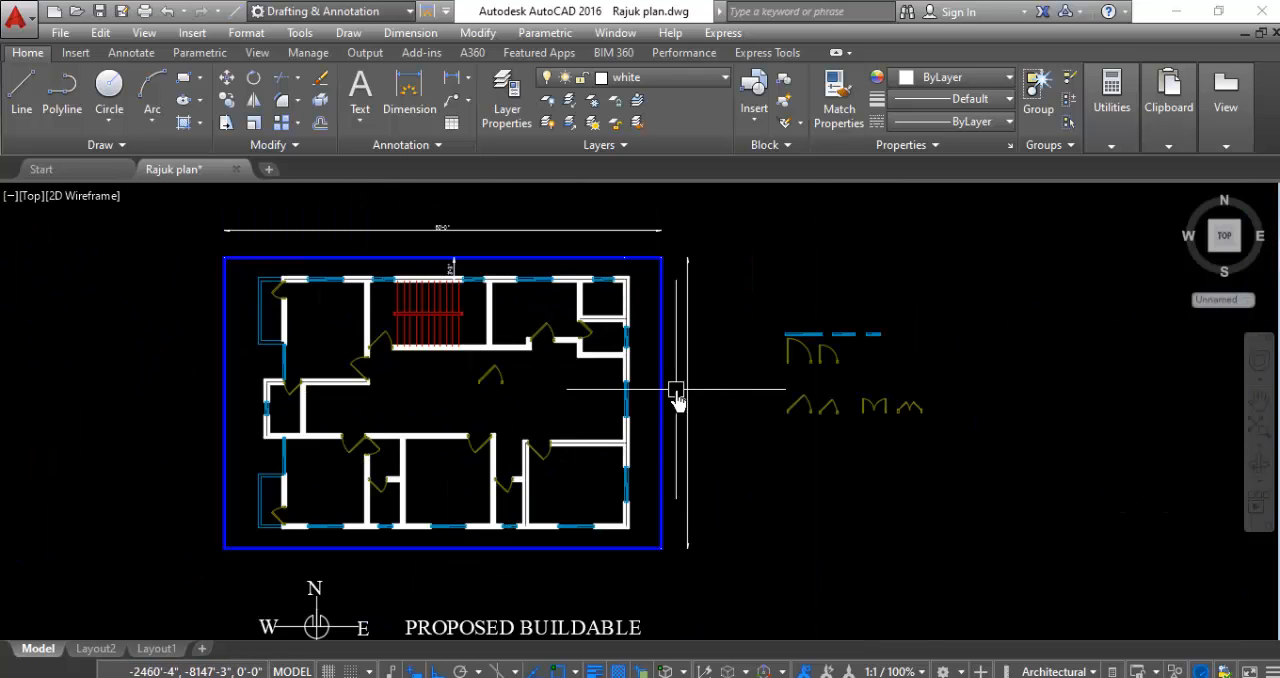
pyautogui.scroll(3, 480, 394)
pyautogui.click(584, 358)
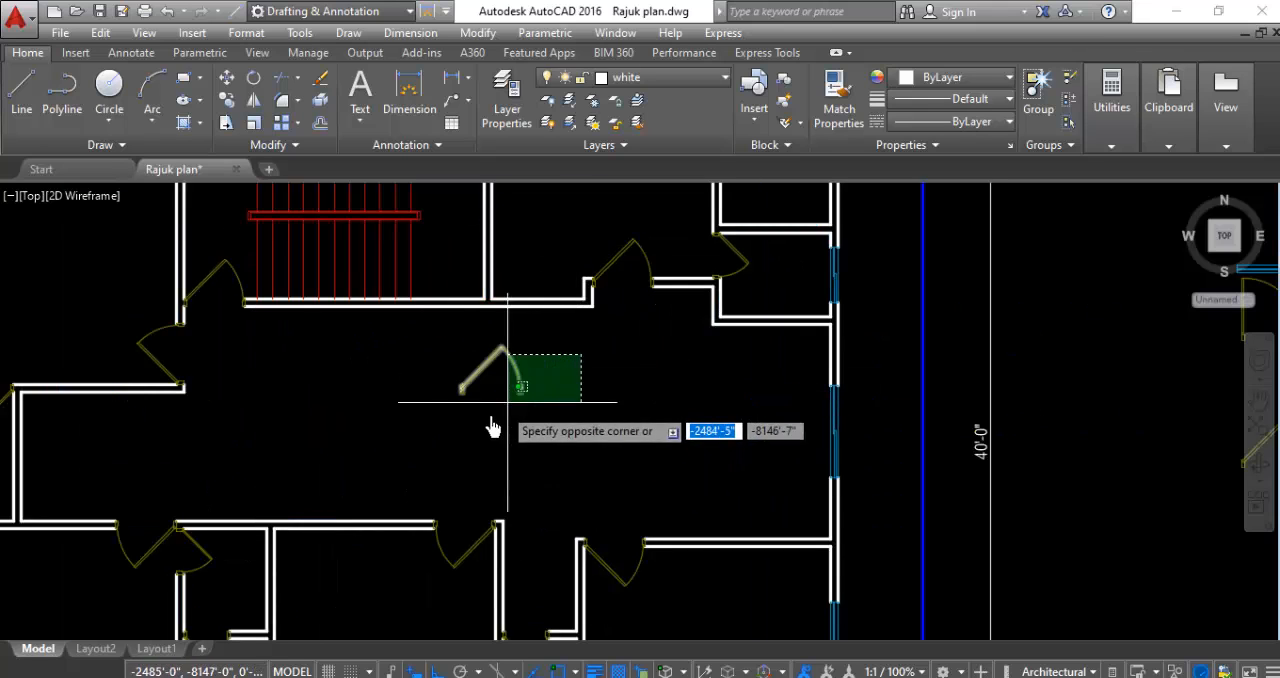
pyautogui.click(480, 430)
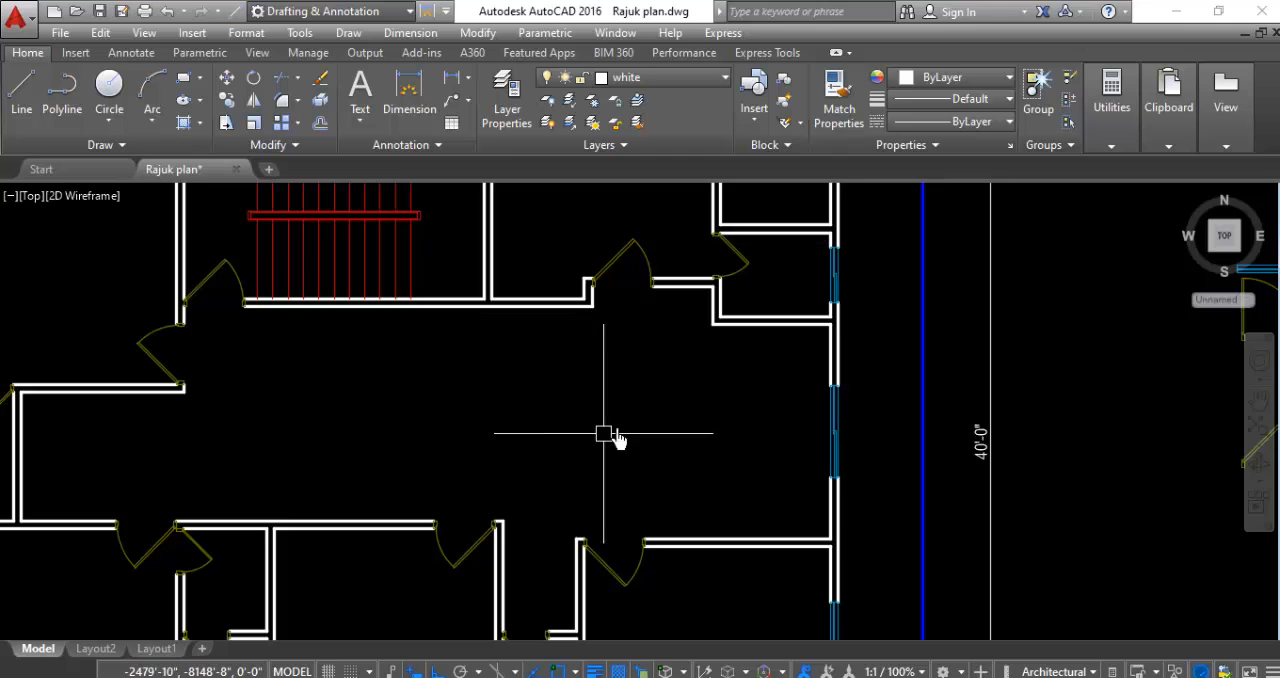
# - Draw a vertical helper line downward near the southwest inner corner of the northeast corner room, crossing its south wall
pyautogui.scroll(-4, 786, 357)
pyautogui.scroll(3, 729, 271)
pyautogui.scroll(2, 686, 305)
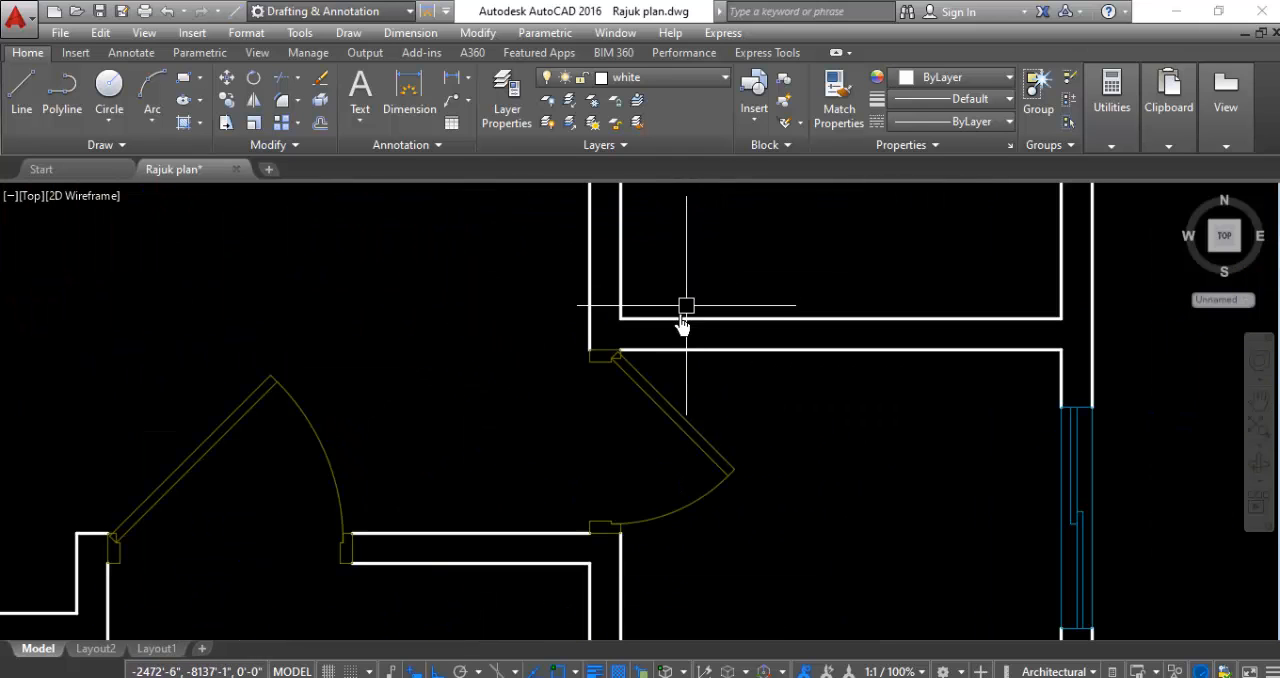
pyautogui.scroll(-2, 795, 300)
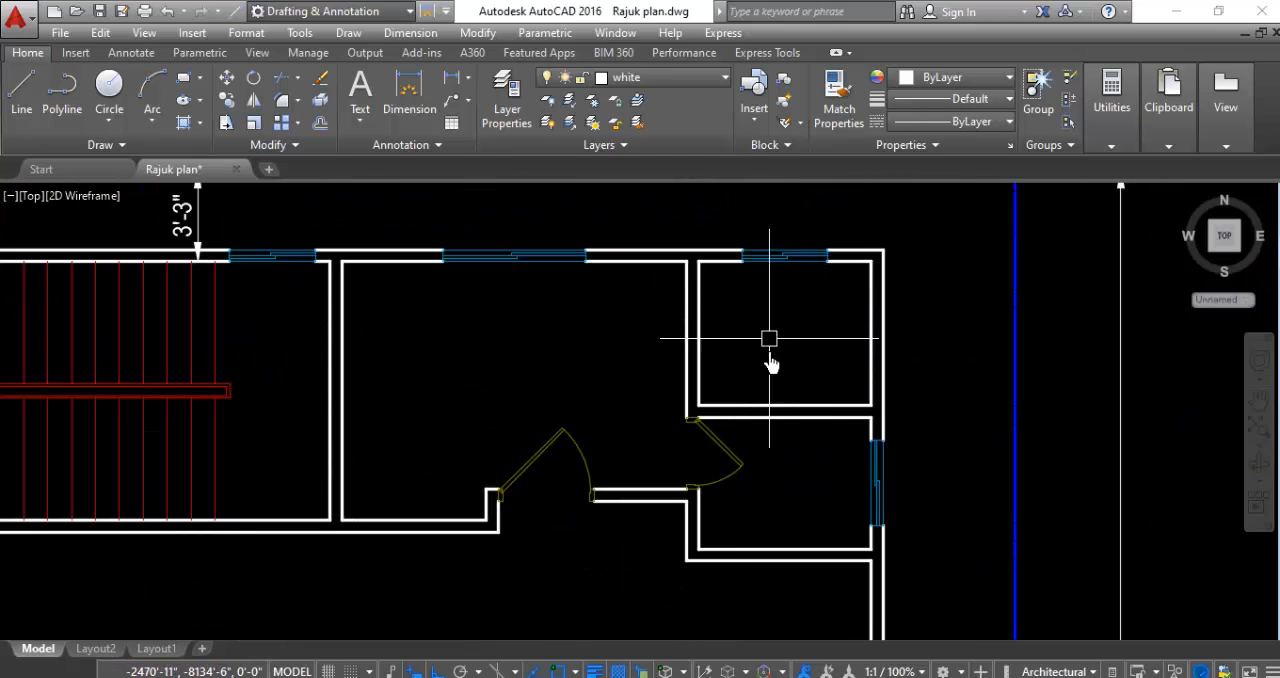
pyautogui.scroll(2, 765, 440)
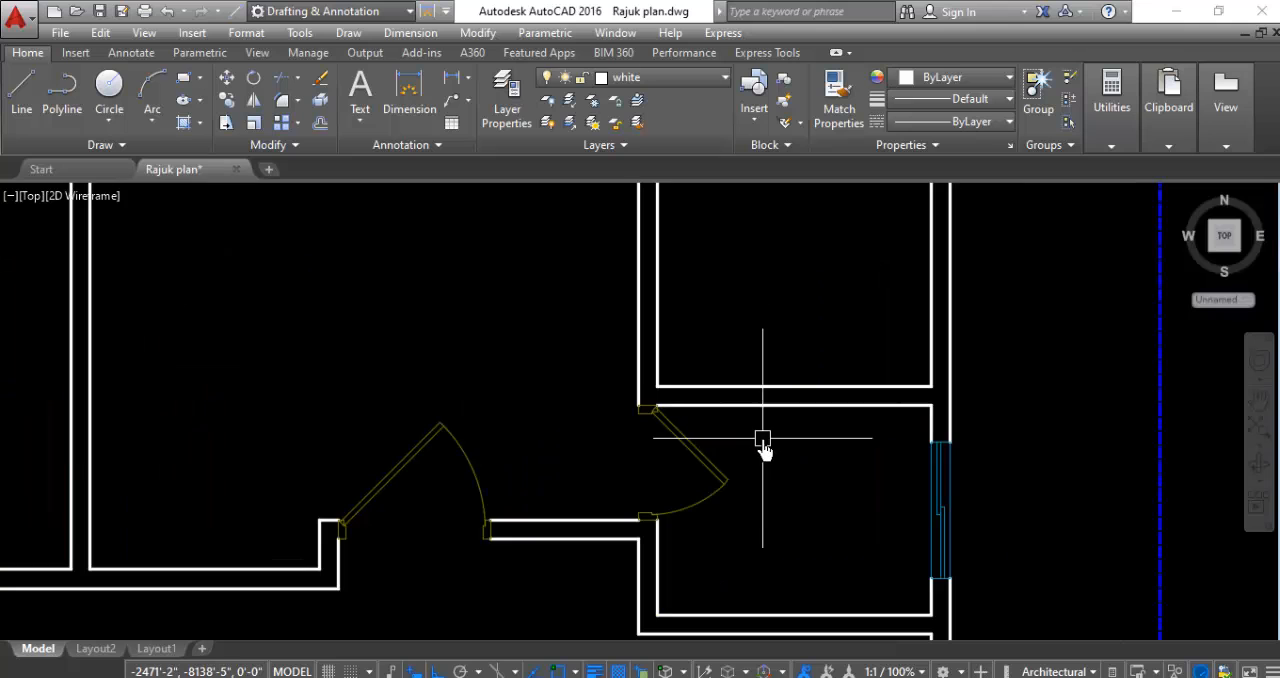
pyautogui.click(28, 128)
pyautogui.scroll(3, 640, 400)
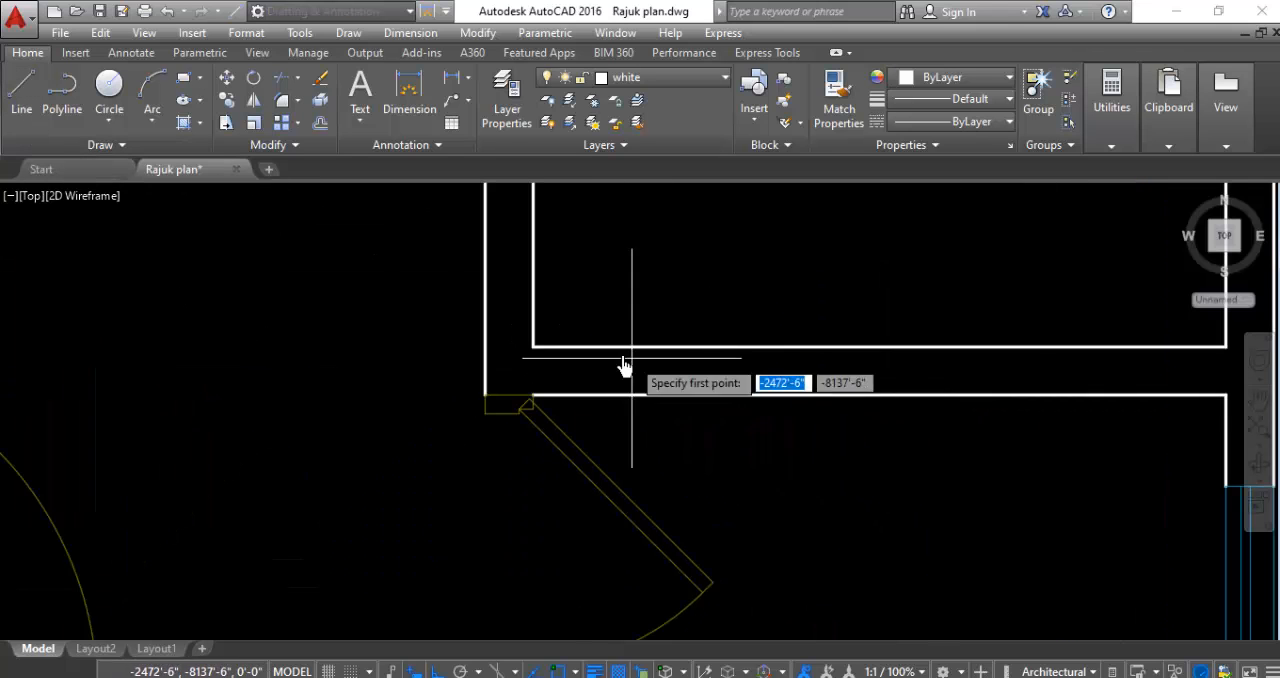
pyautogui.click(533, 347)
pyautogui.write('2')
pyautogui.press('Return')
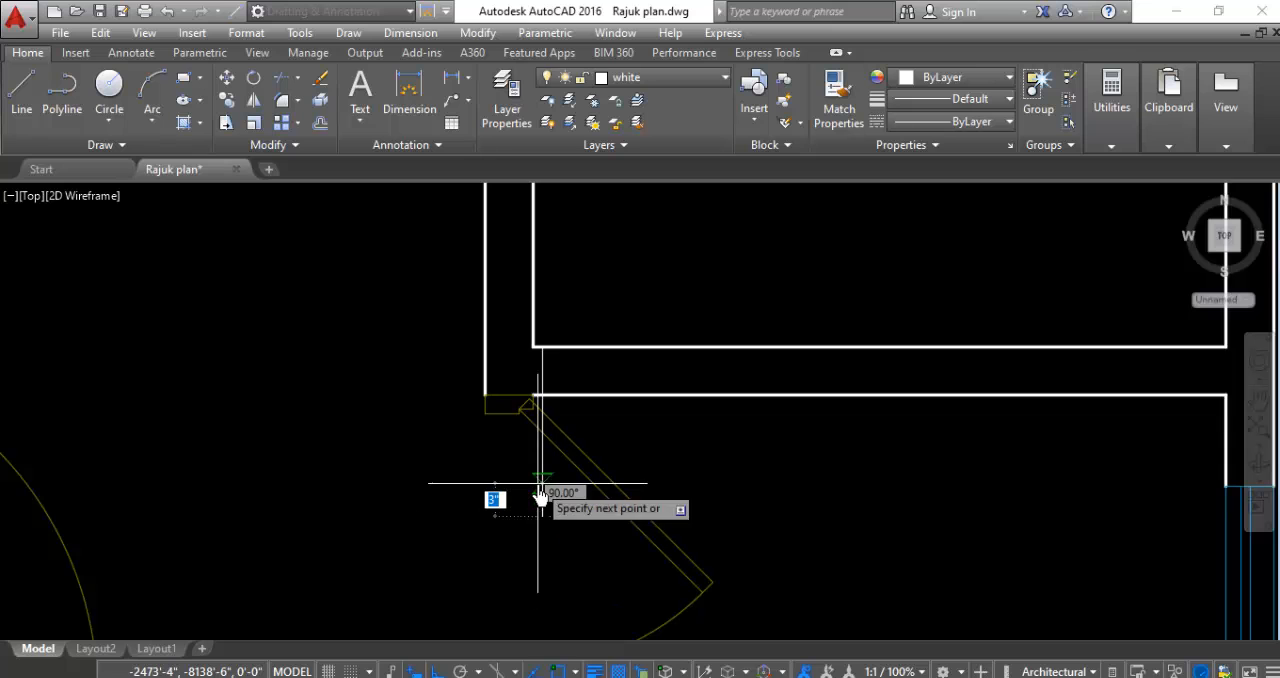
# - Move the vertical helper line by its upper end onto the southwest inner corner of the northeast corner room
pyautogui.scroll(4, 661, 366)
pyautogui.click(566, 350)
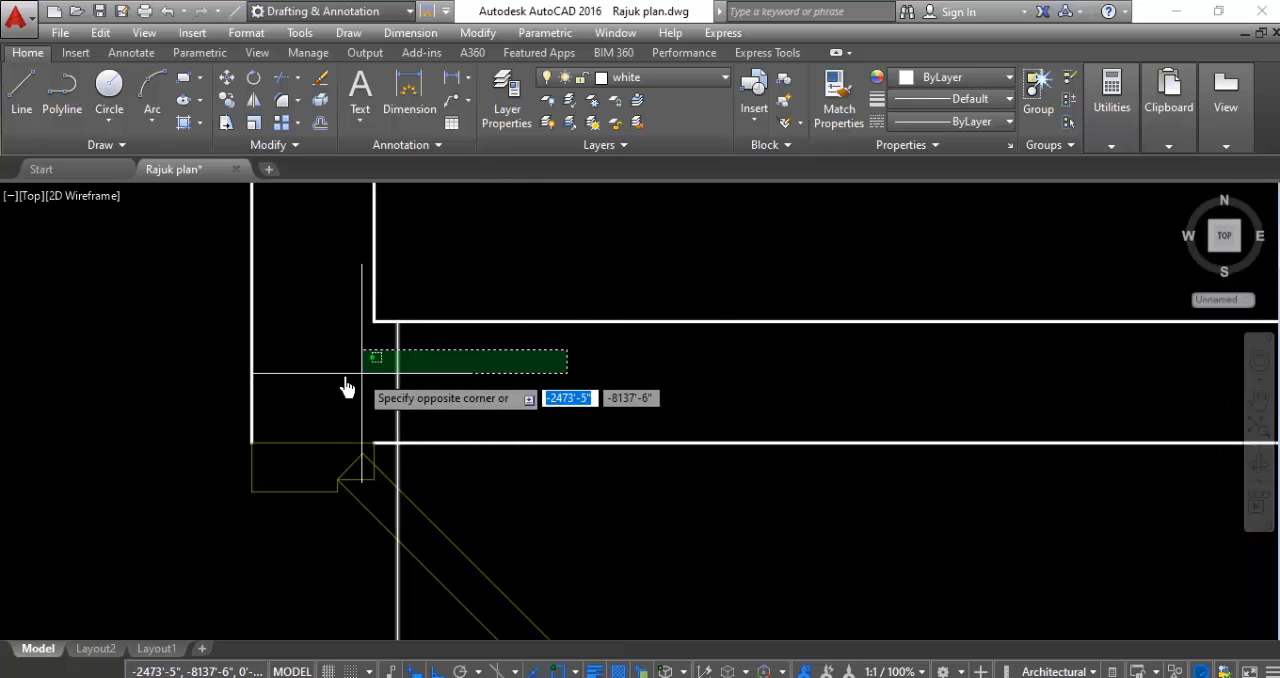
pyautogui.click(335, 370)
pyautogui.rightClick(331, 366)
pyautogui.click(367, 363)
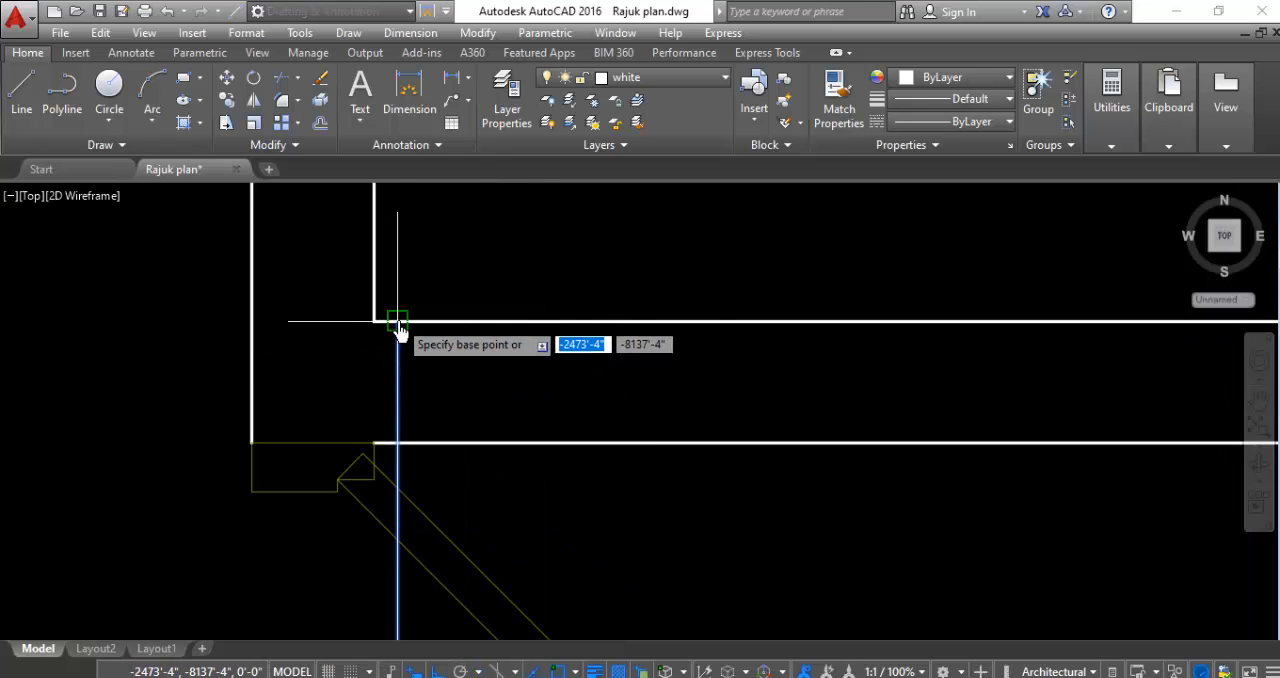
pyautogui.click(397, 322)
pyautogui.click(374, 322)
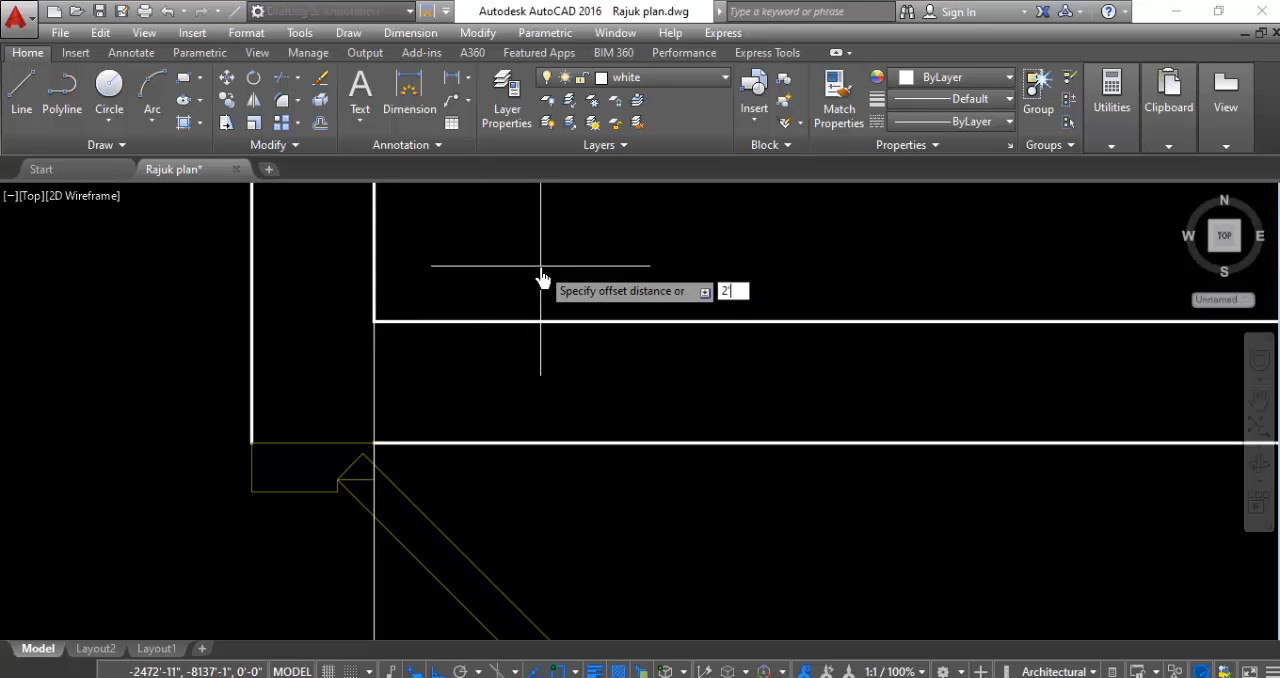
# - Offset the vertical helper line 2'-6" to the east
pyautogui.press('Return')
pyautogui.click(376, 381)
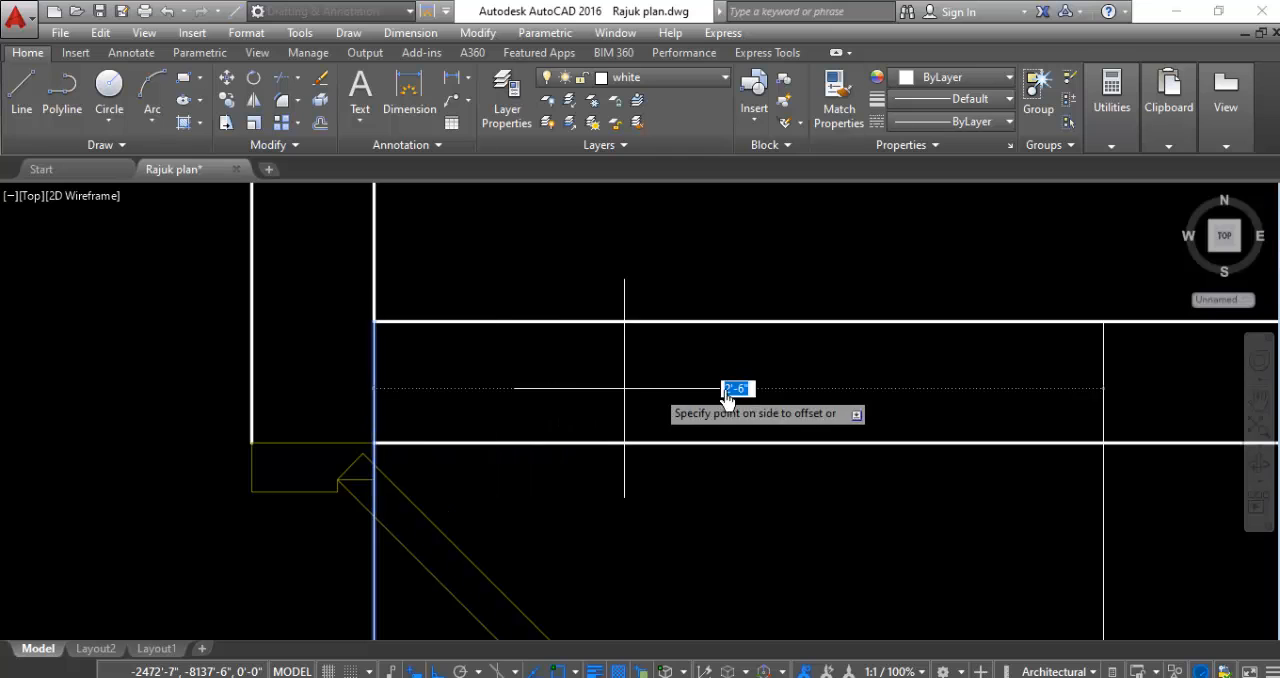
pyautogui.click(755, 392)
# - Trim both south wall lines of the northeast corner room between the two helper lines to open a doorway
pyautogui.press('Return')
pyautogui.press('Return')
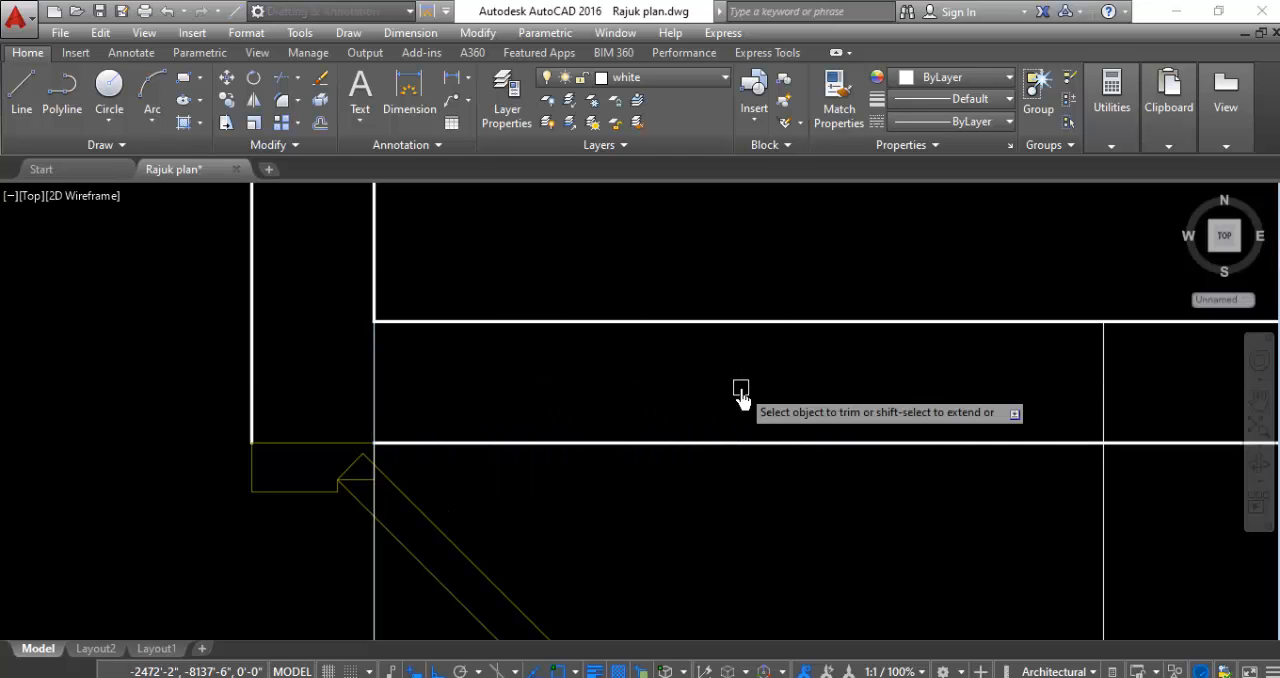
pyautogui.click(830, 268)
pyautogui.click(722, 552)
# - Erase the two vertical helper lines beside the new doorway
pyautogui.scroll(-5, 714, 356)
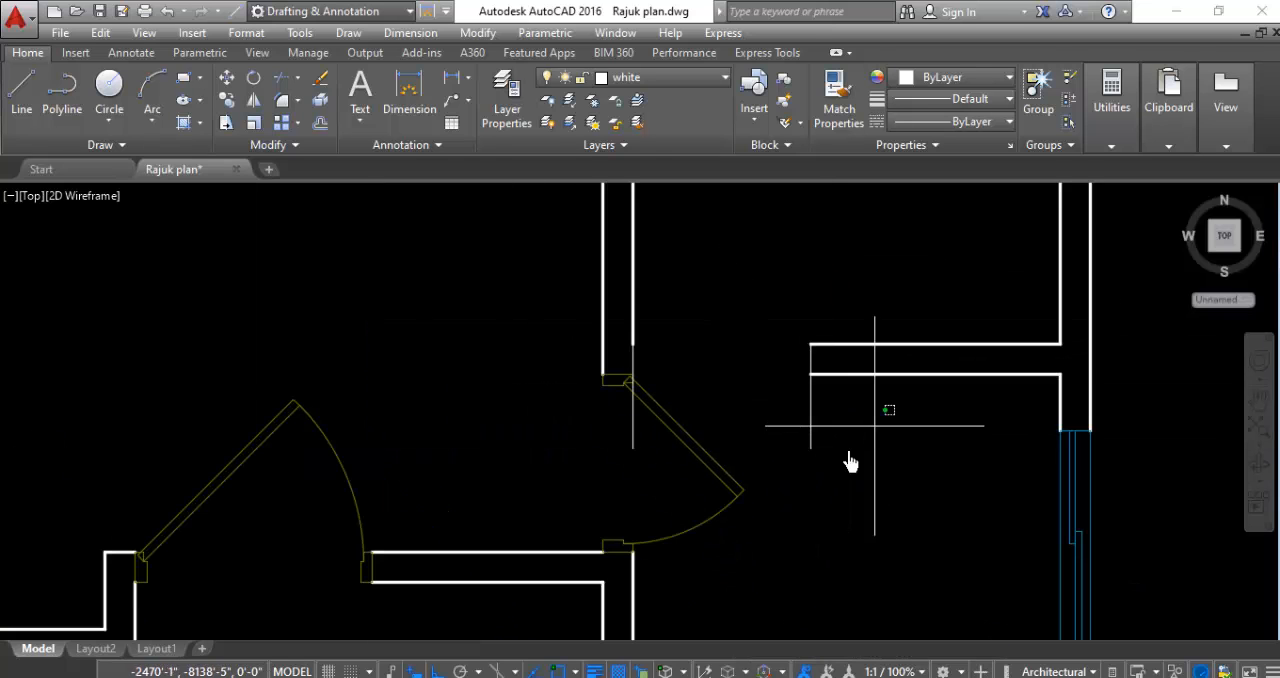
pyautogui.scroll(2, 645, 482)
pyautogui.click(631, 425)
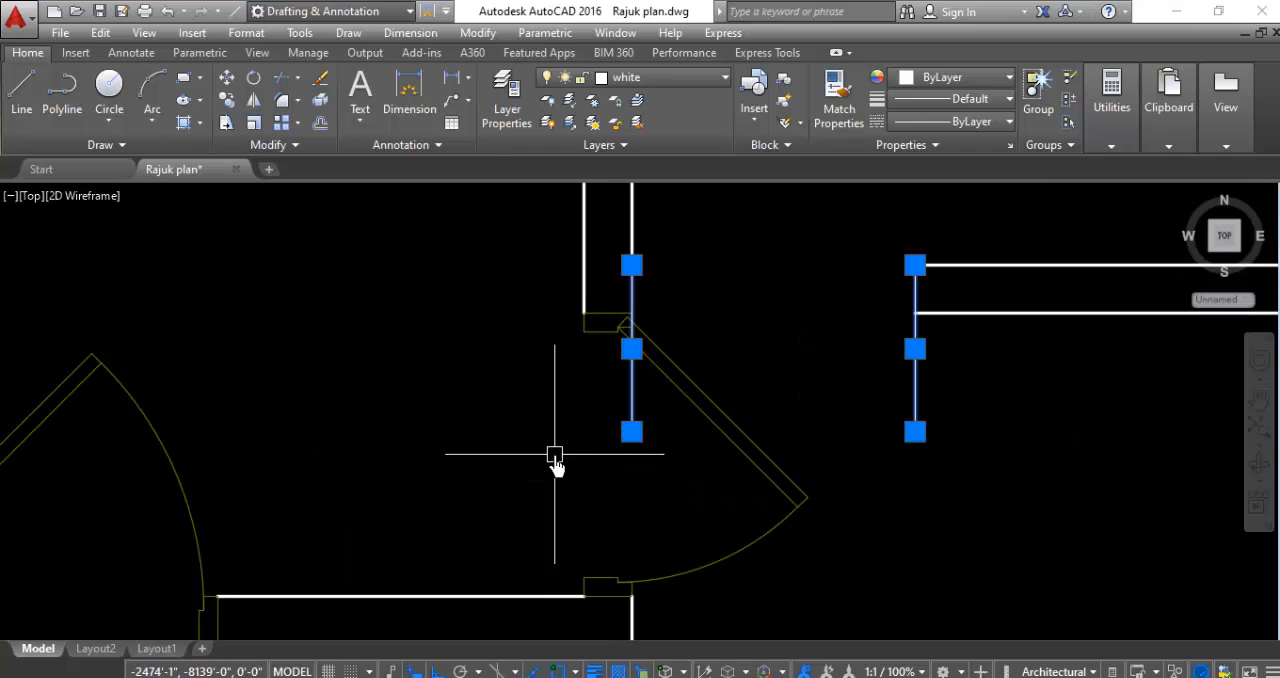
pyautogui.scroll(-2, 555, 462)
# - Copy the small door from the west wall opening into the northeast corner room
pyautogui.click(749, 380)
pyautogui.click(534, 491)
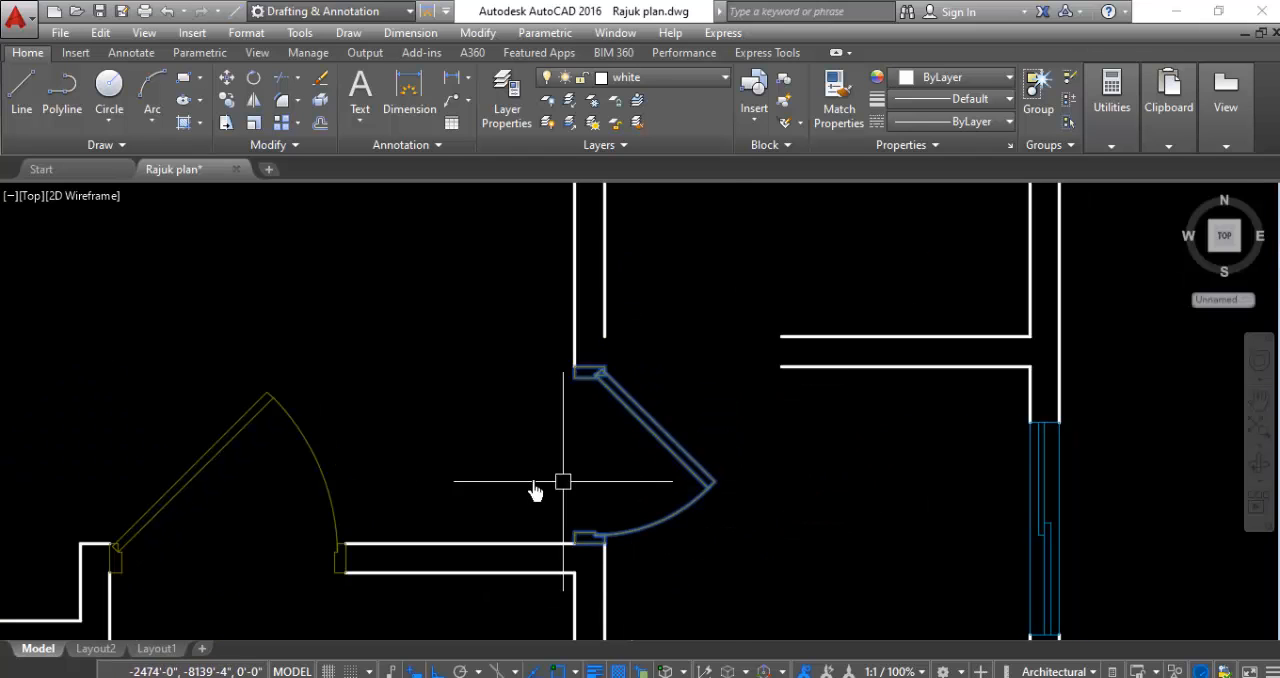
pyautogui.rightClick(533, 487)
pyautogui.click(604, 359)
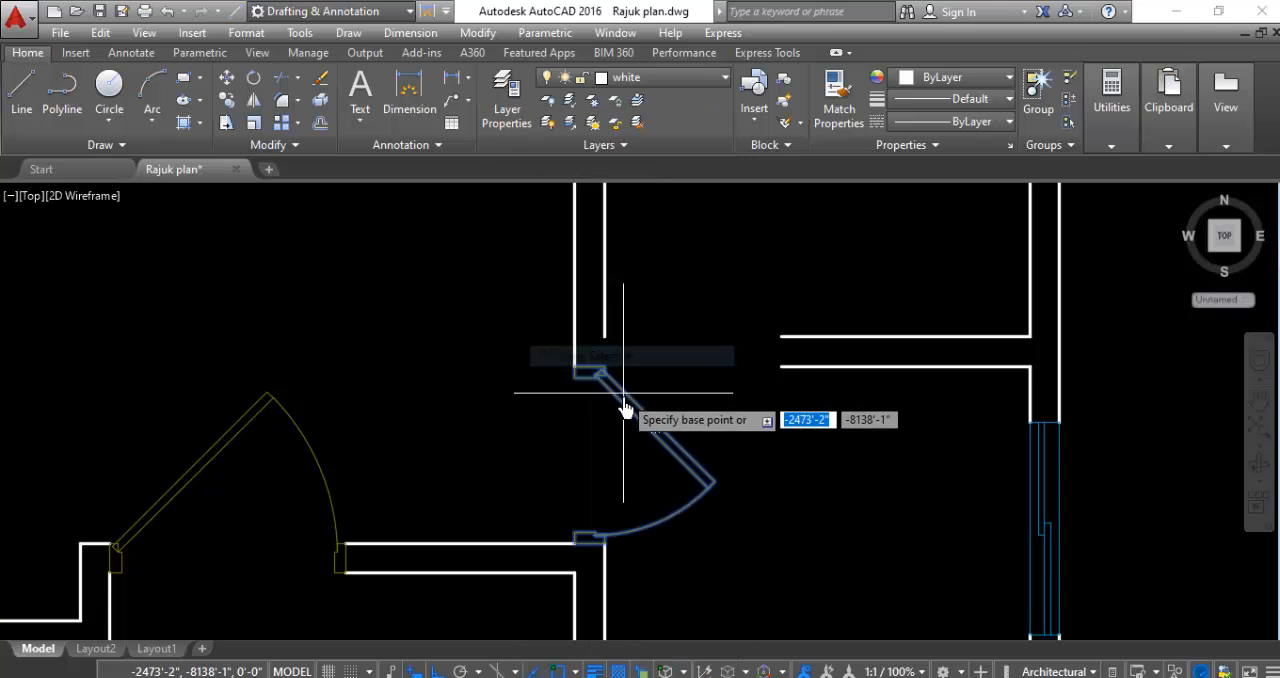
pyautogui.click(626, 391)
pyautogui.scroll(-4, 685, 490)
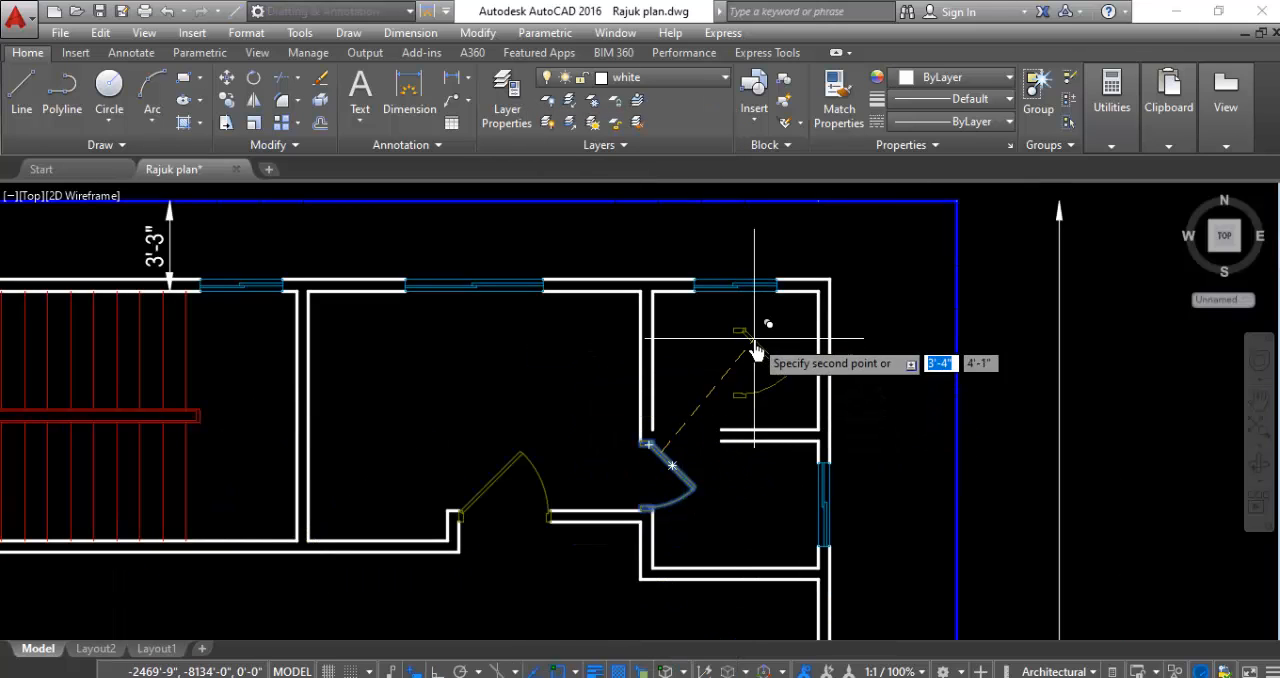
pyautogui.click(745, 398)
# - Try to rotate the copied small door freehand about its hinge jamb, and undo the rotation
pyautogui.scroll(2, 763, 375)
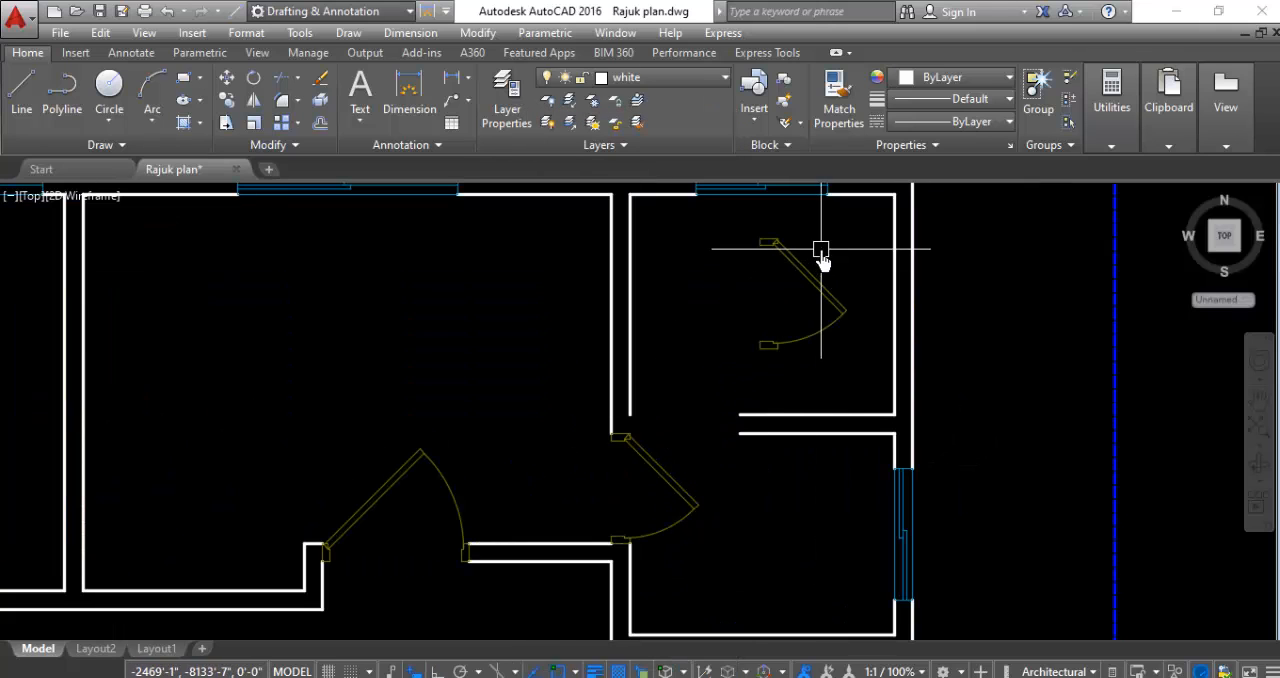
pyautogui.click(820, 249)
pyautogui.rightClick(706, 317)
pyautogui.click(740, 396)
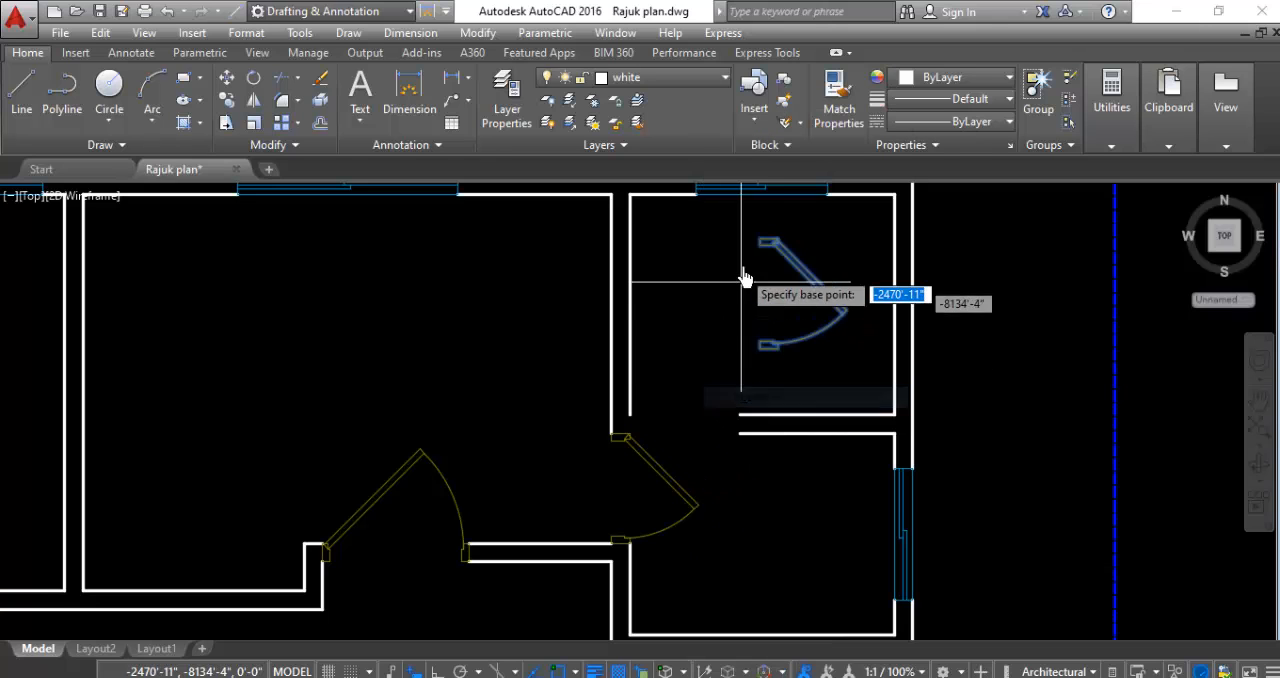
pyautogui.click(768, 242)
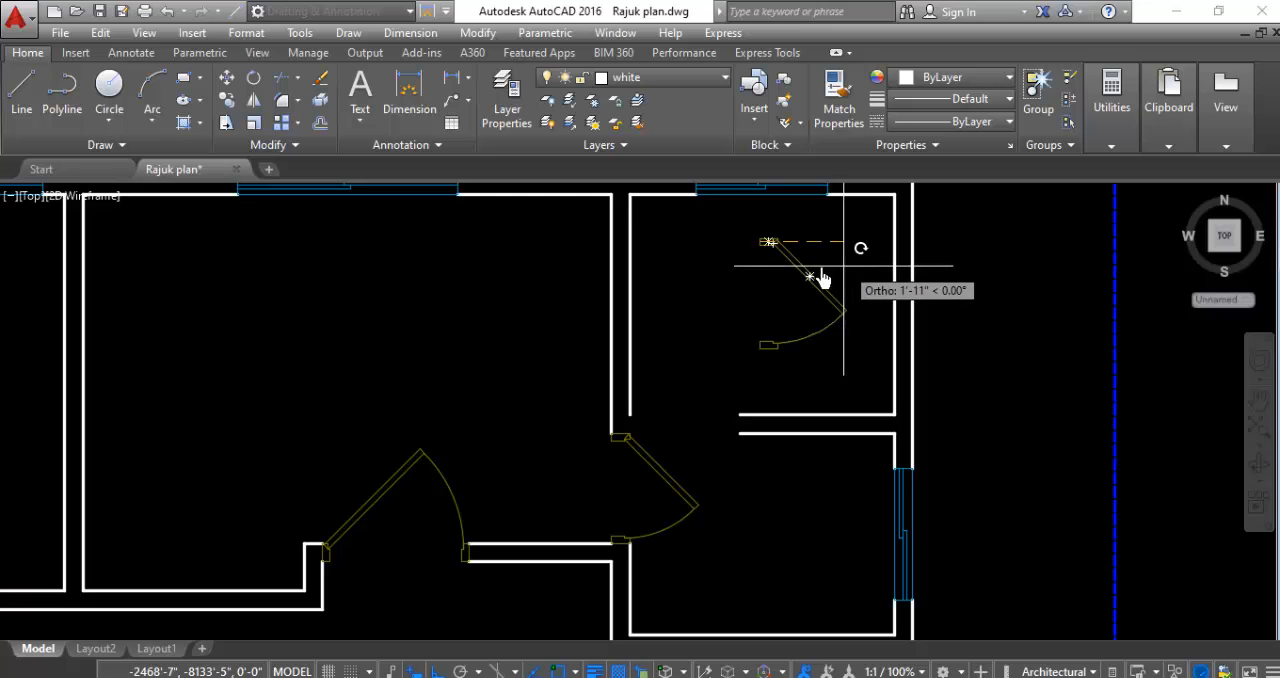
pyautogui.click(784, 214)
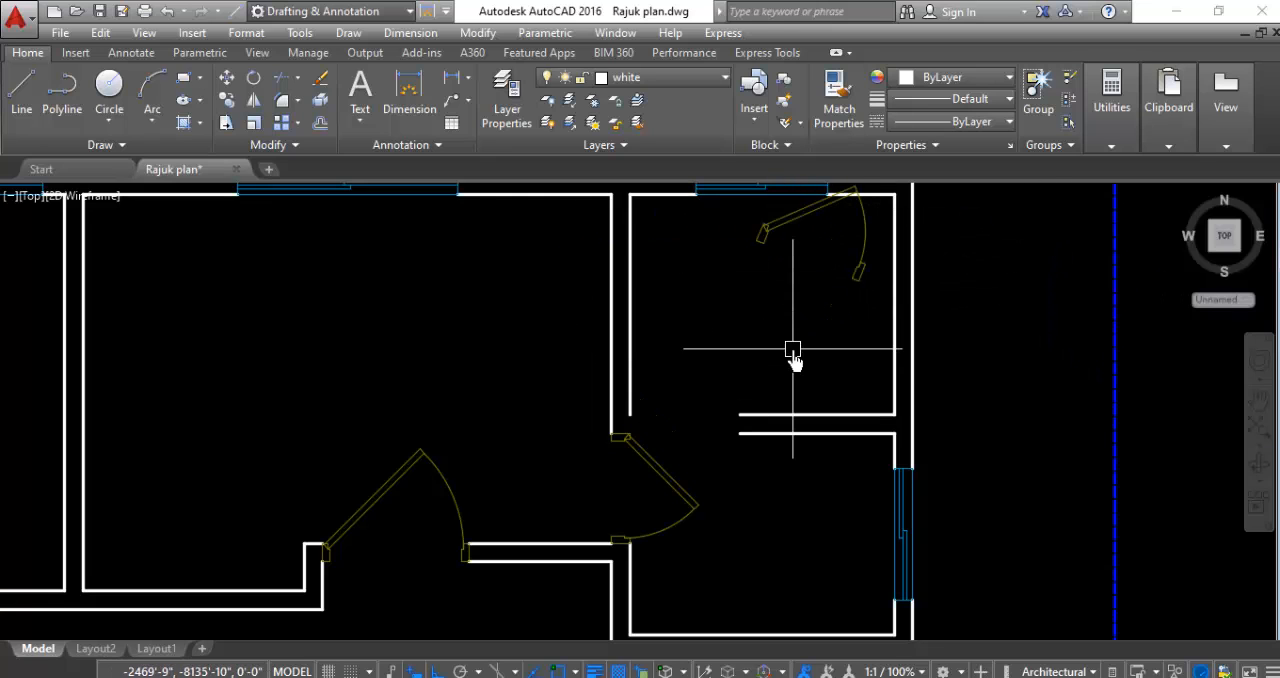
pyautogui.hotkey('ctrl', 'z')
# - Rotate the copied small door 90 degrees counterclockwise about its hinge jamb's upper west corner
pyautogui.click(870, 232)
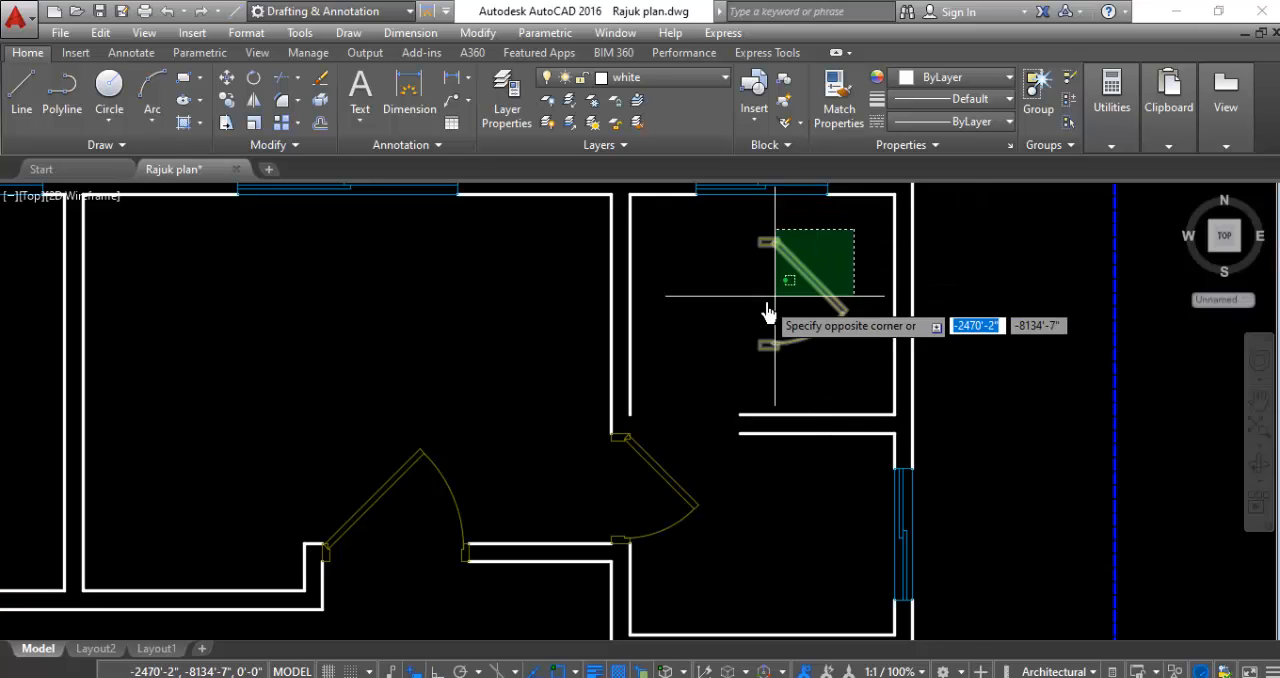
pyautogui.click(768, 325)
pyautogui.rightClick(768, 325)
pyautogui.click(815, 400)
pyautogui.scroll(-2, 771, 409)
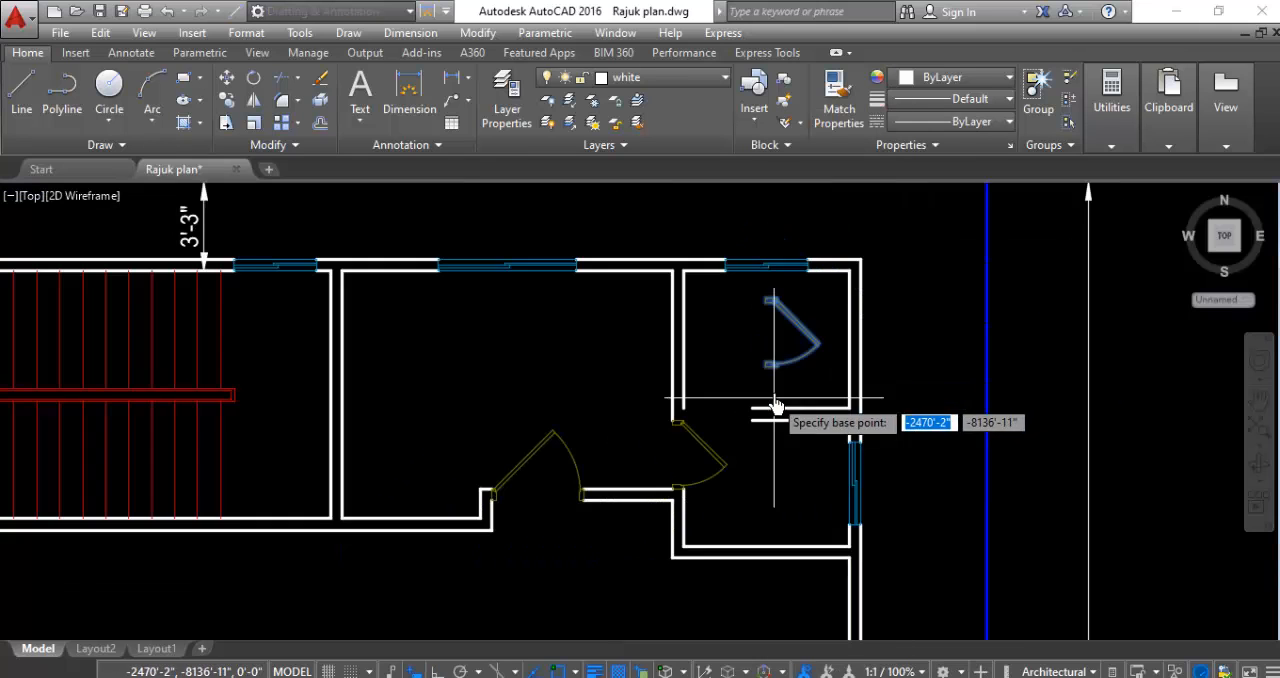
pyautogui.scroll(5, 749, 309)
pyautogui.click(591, 298)
pyautogui.scroll(-4, 600, 320)
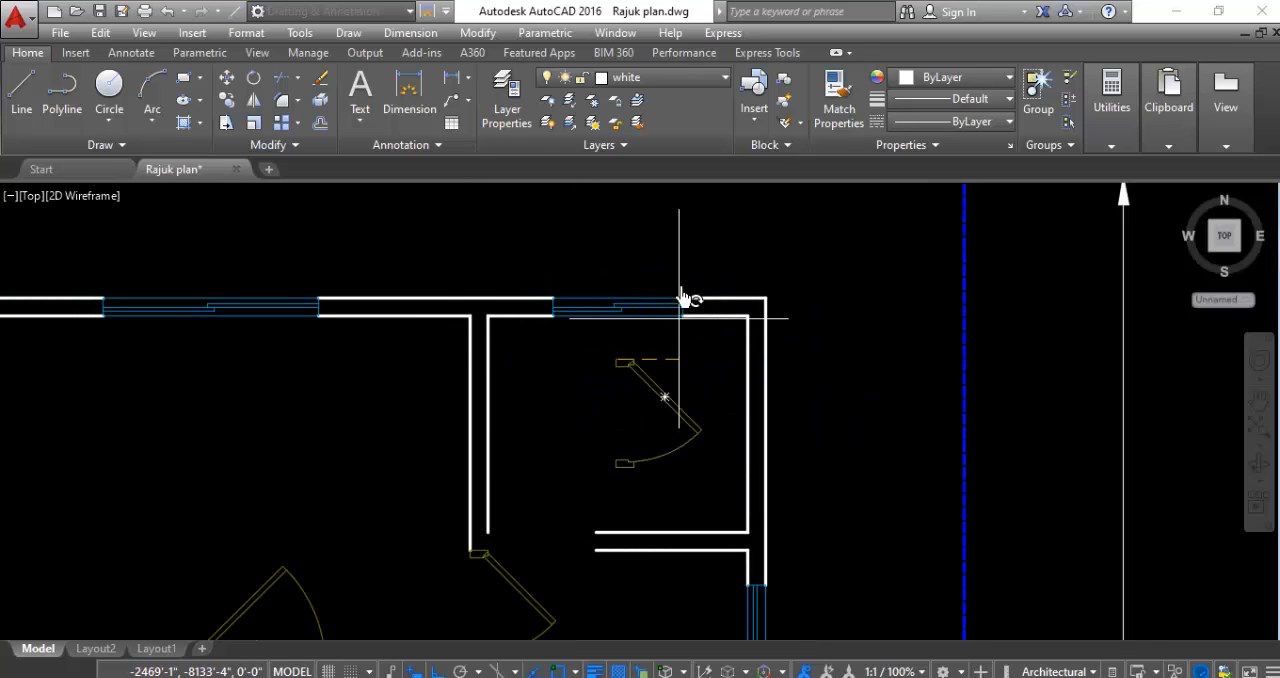
pyautogui.click(576, 288)
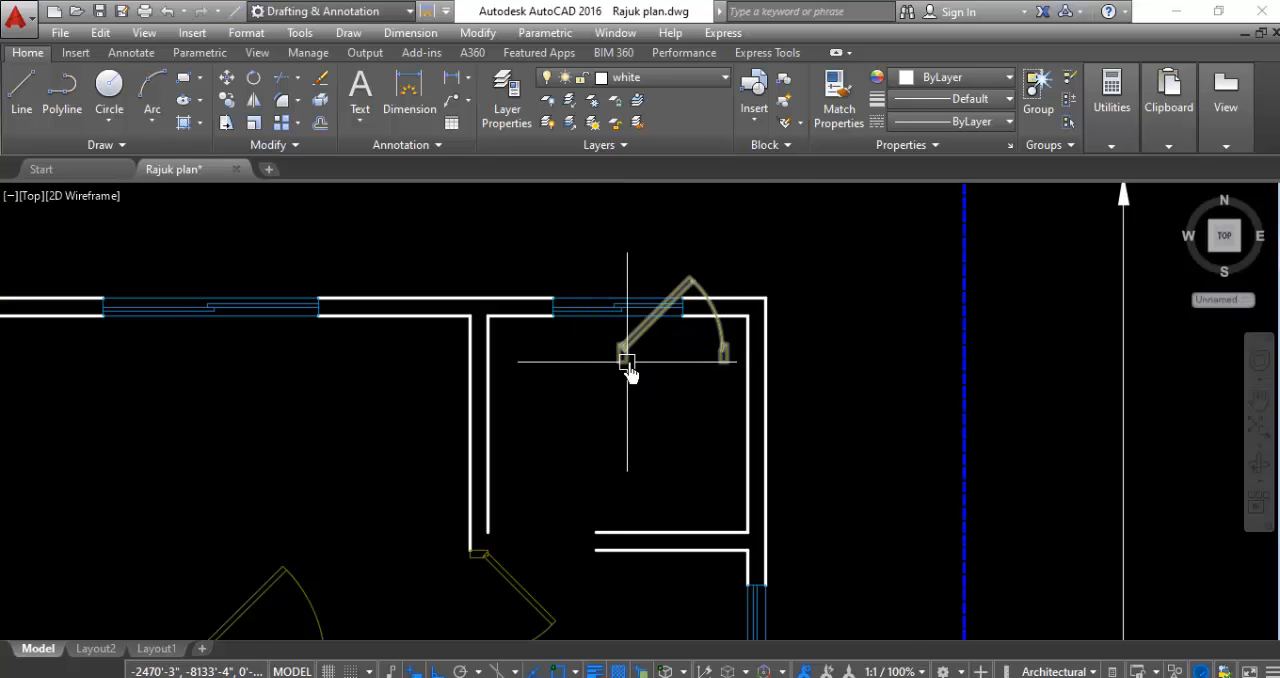
# - Move the rotated small door by its free jamb's lower east corner into the new south wall opening of the northeast corner room
pyautogui.scroll(4, 641, 360)
pyautogui.click(677, 345)
pyautogui.click(535, 404)
pyautogui.rightClick(527, 402)
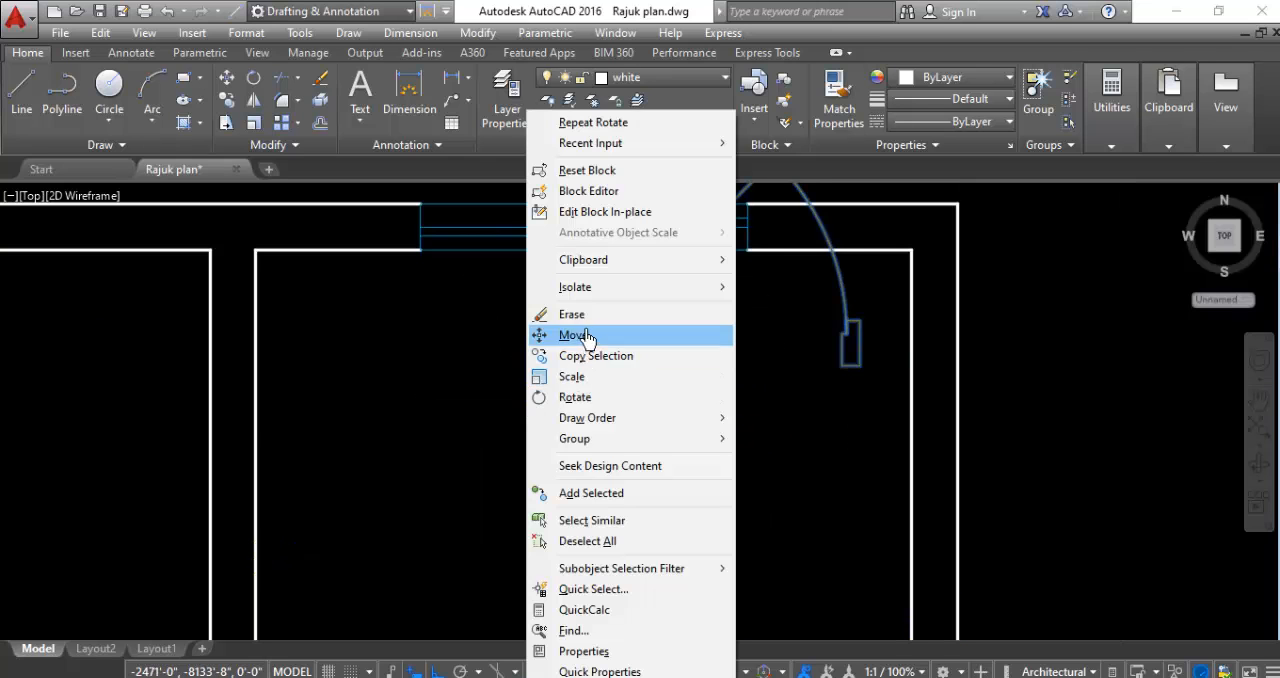
pyautogui.click(545, 335)
pyautogui.scroll(-2, 630, 400)
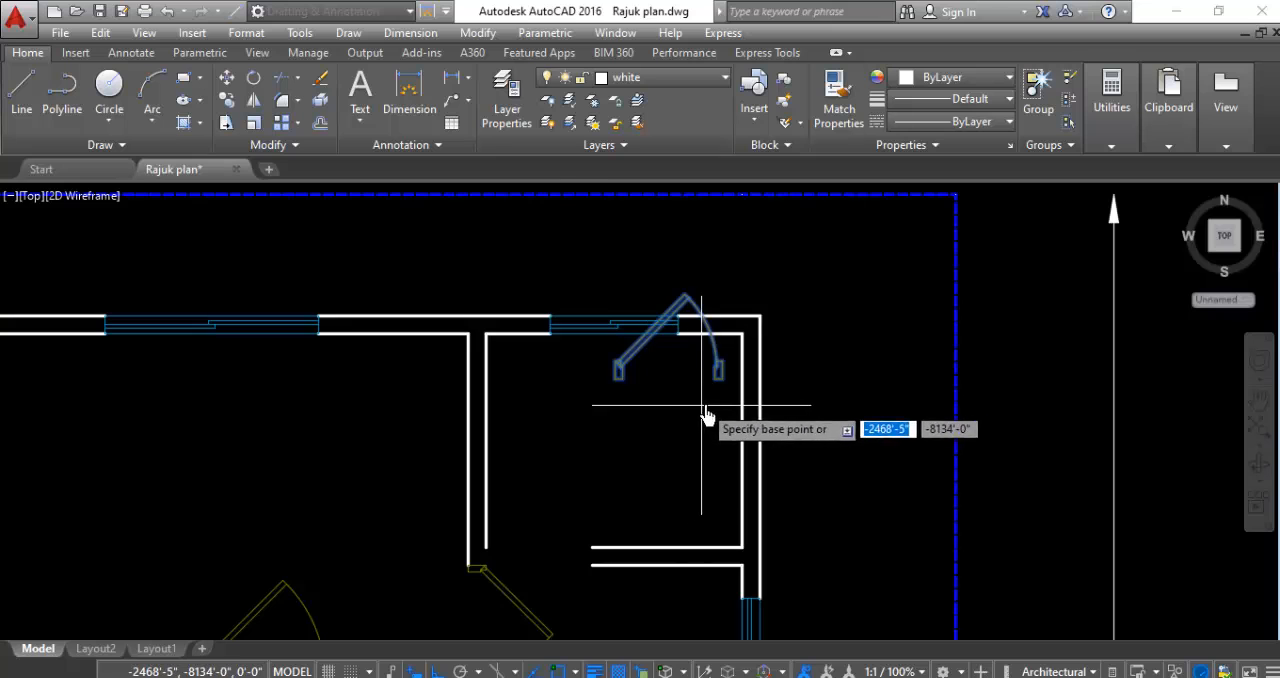
pyautogui.scroll(4, 712, 410)
pyautogui.click(718, 356)
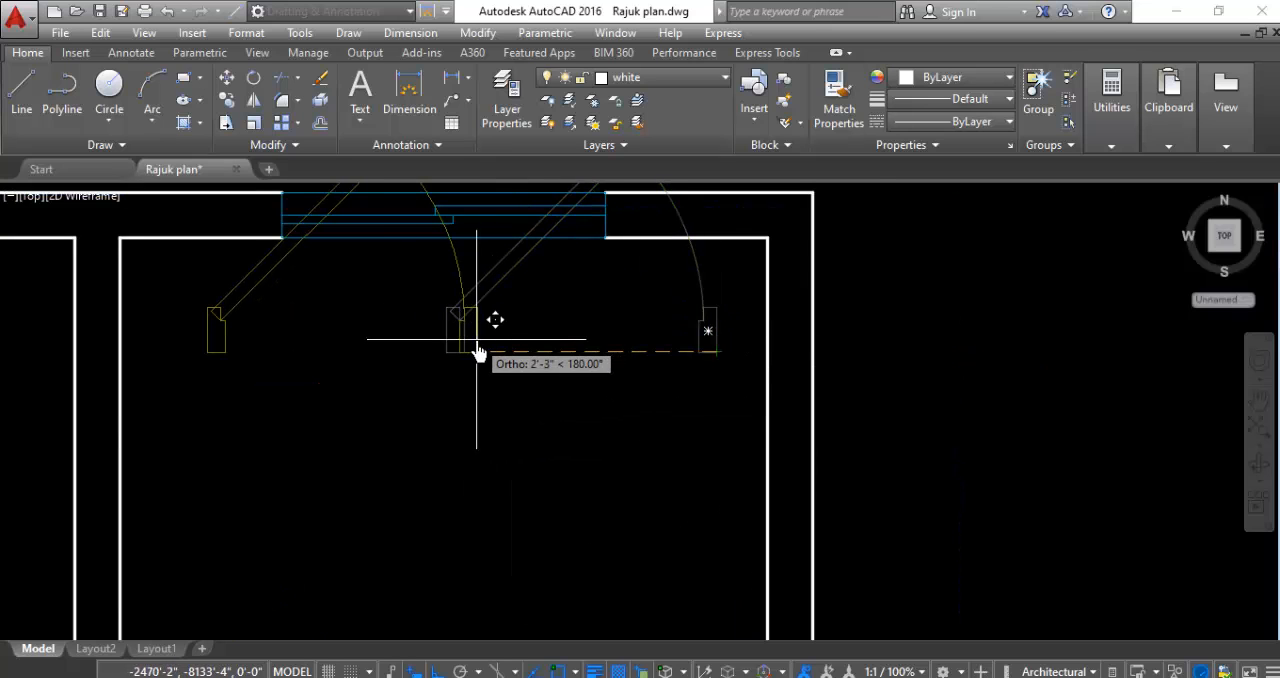
pyautogui.scroll(-2, 476, 340)
pyautogui.scroll(4, 449, 463)
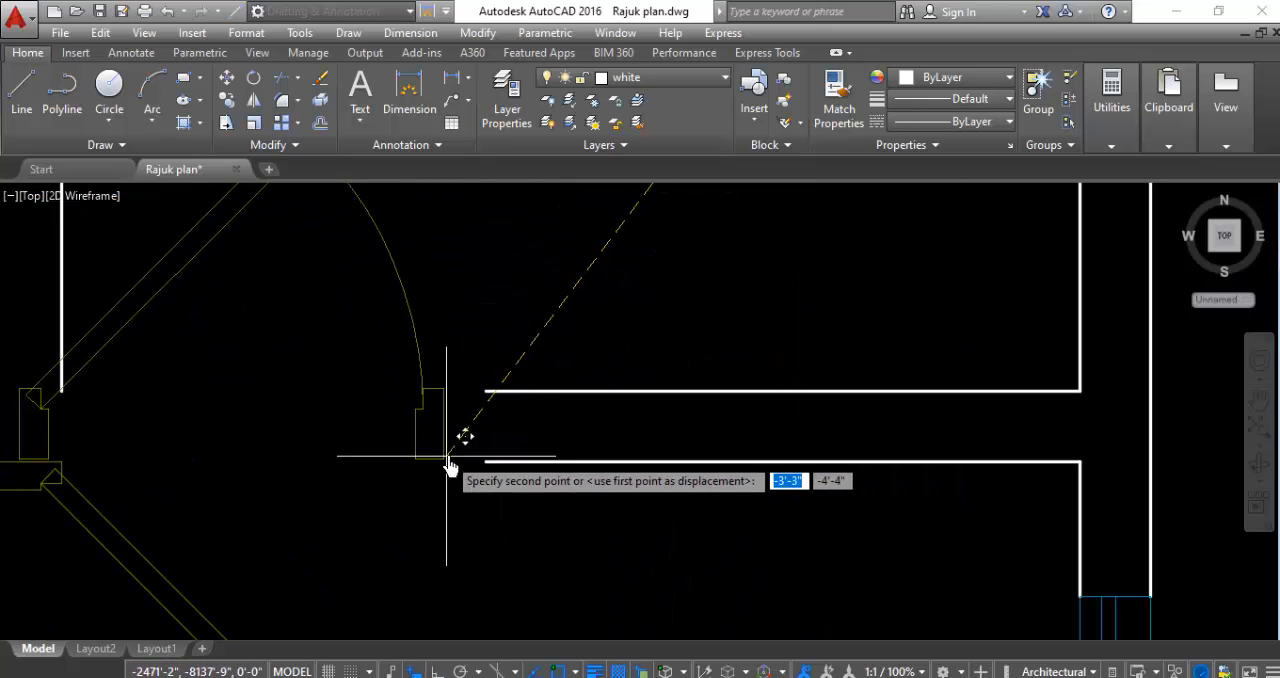
pyautogui.click(485, 464)
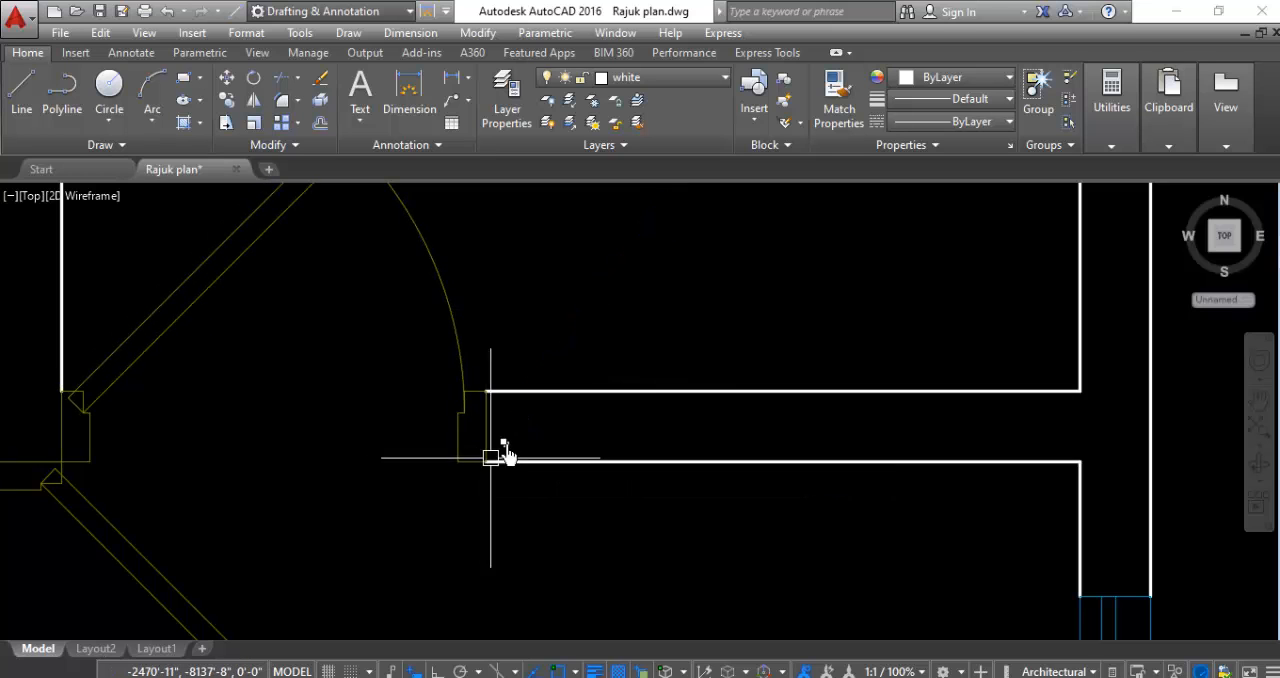
pyautogui.scroll(-3, 622, 314)
pyautogui.scroll(-2, 608, 314)
pyautogui.scroll(2, 557, 294)
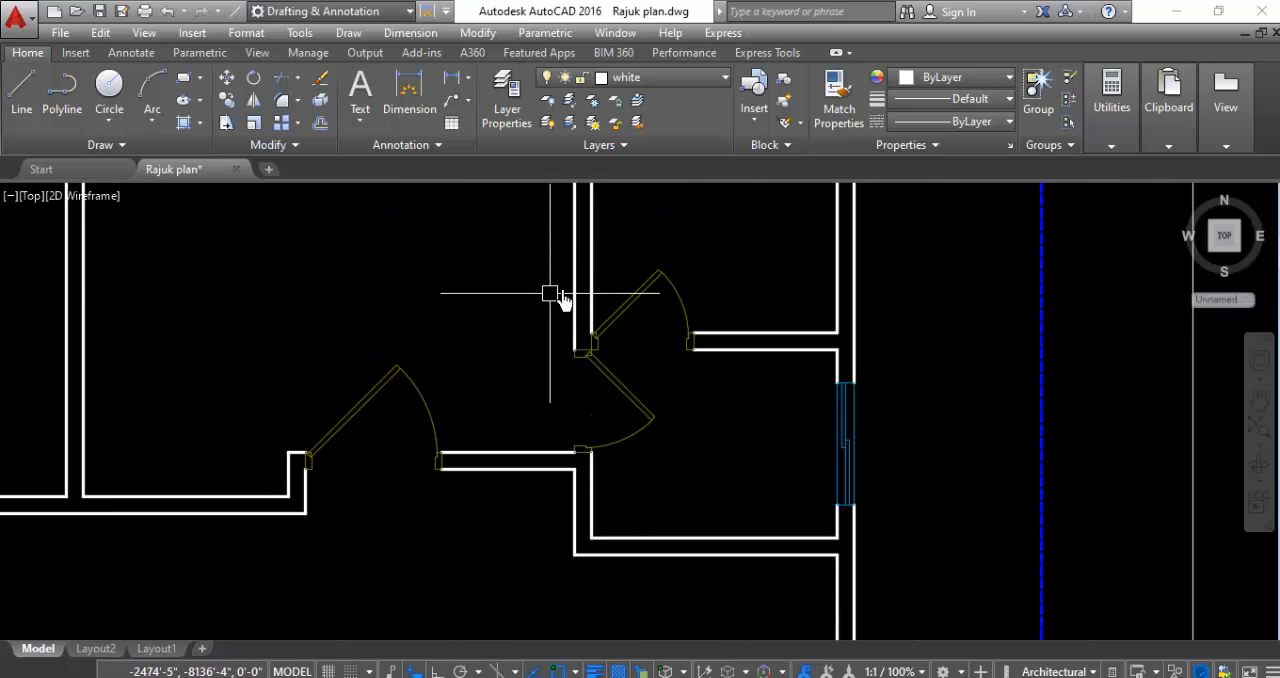
pyautogui.scroll(-3, 548, 344)
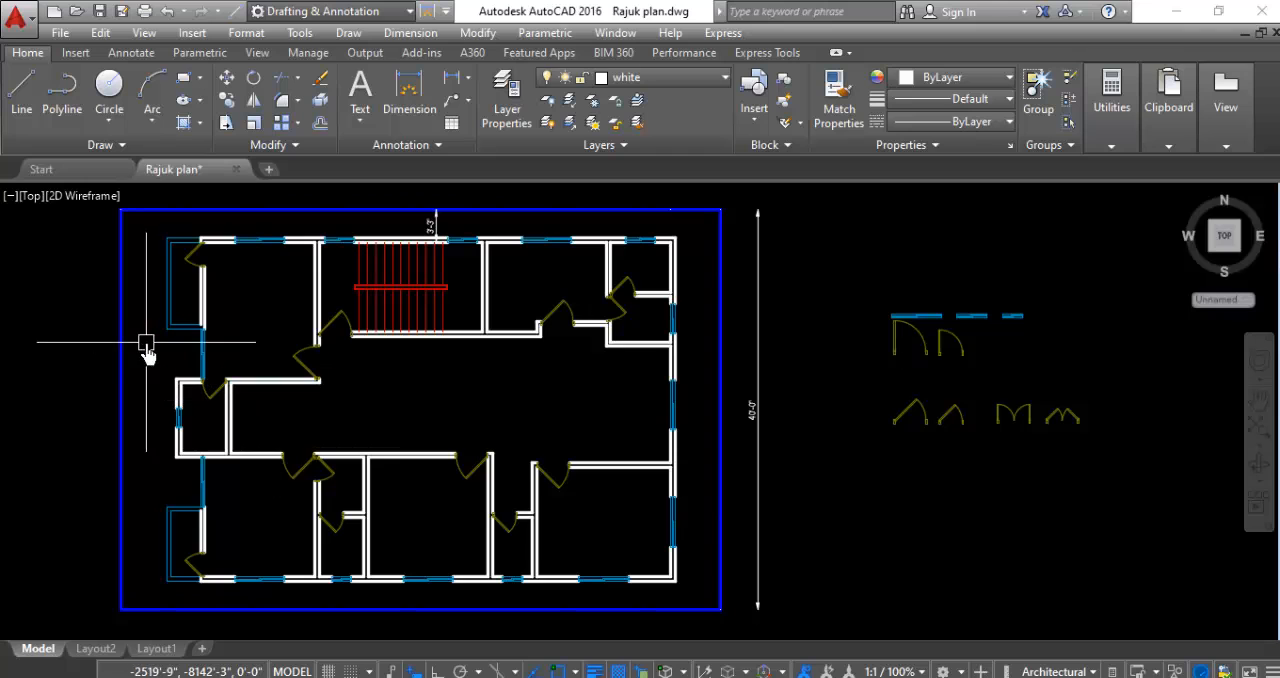
pyautogui.scroll(-2, 614, 434)
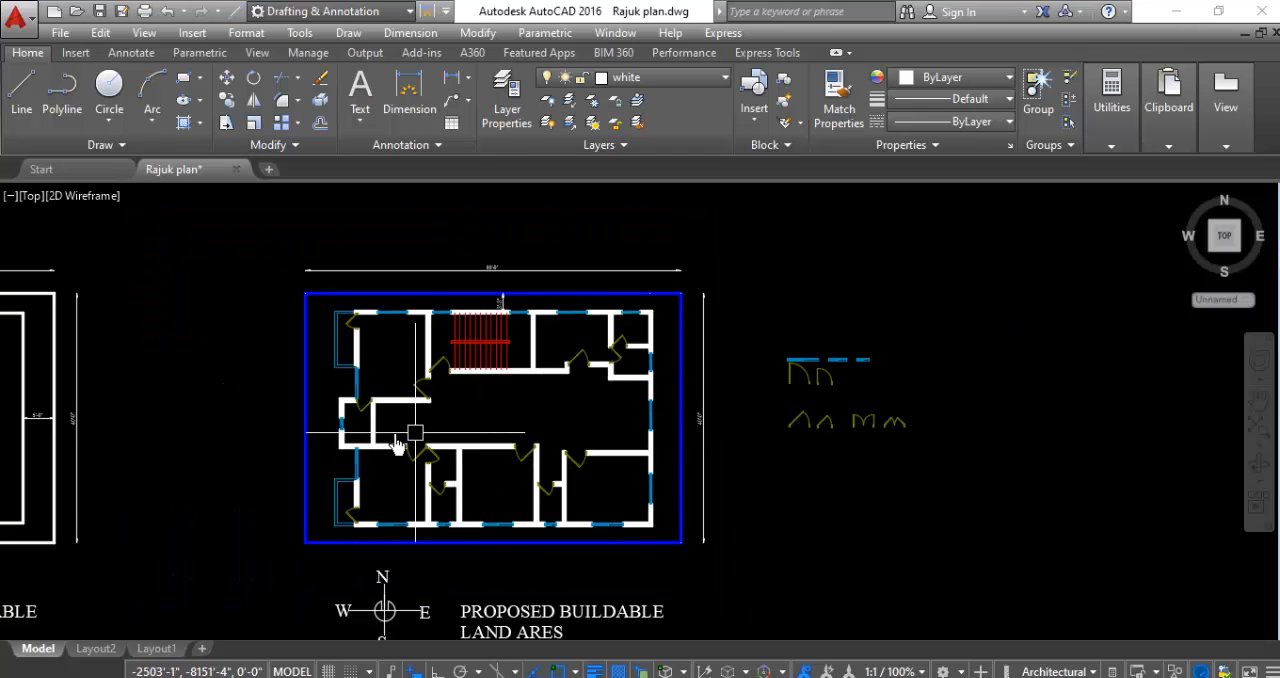
pyautogui.scroll(2, 400, 428)
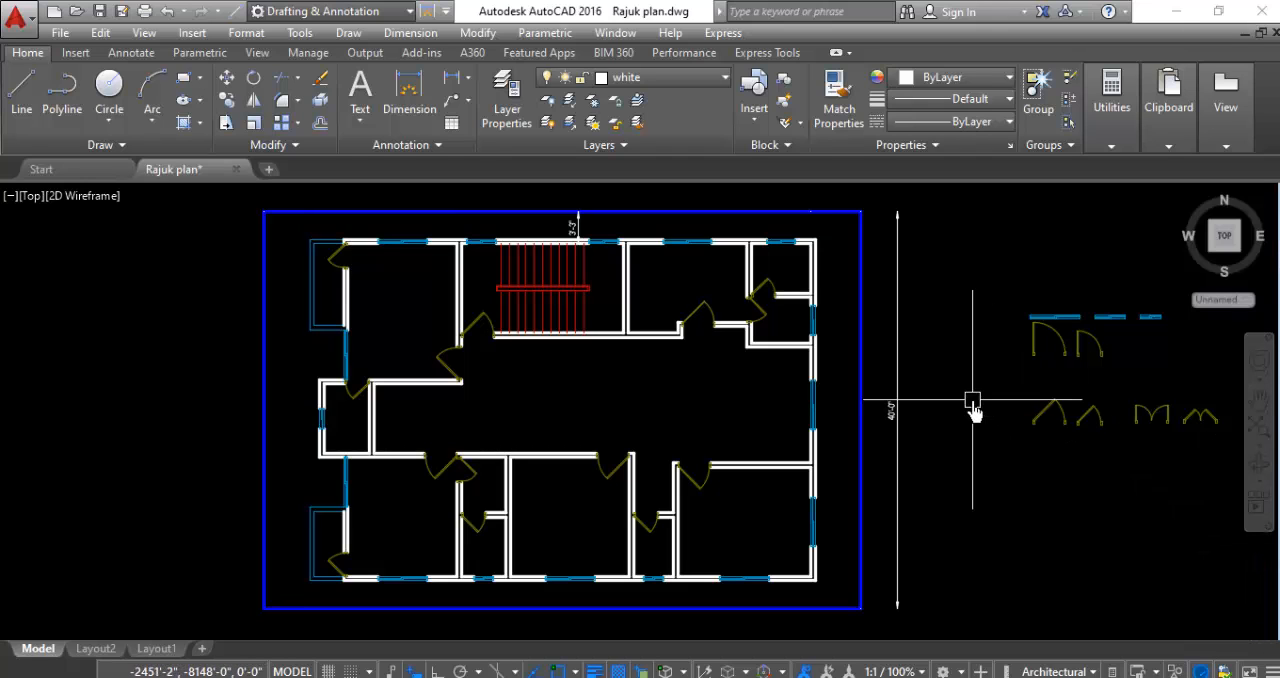
pyautogui.click(904, 676)
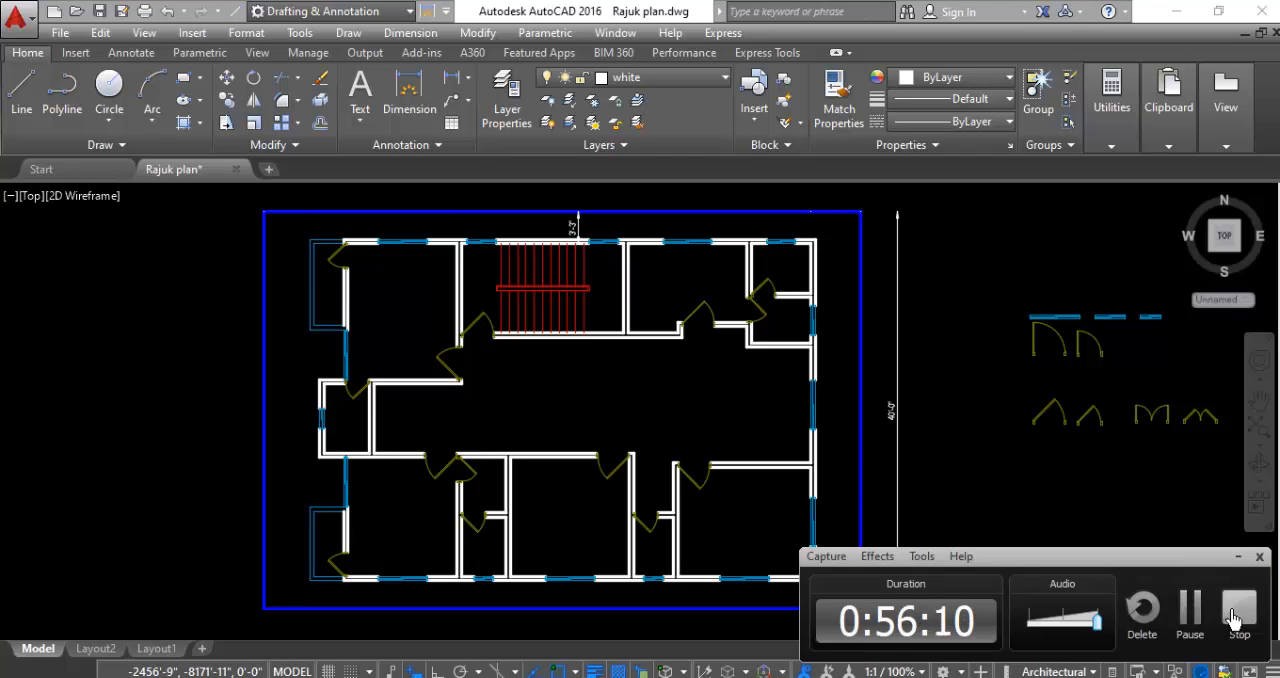